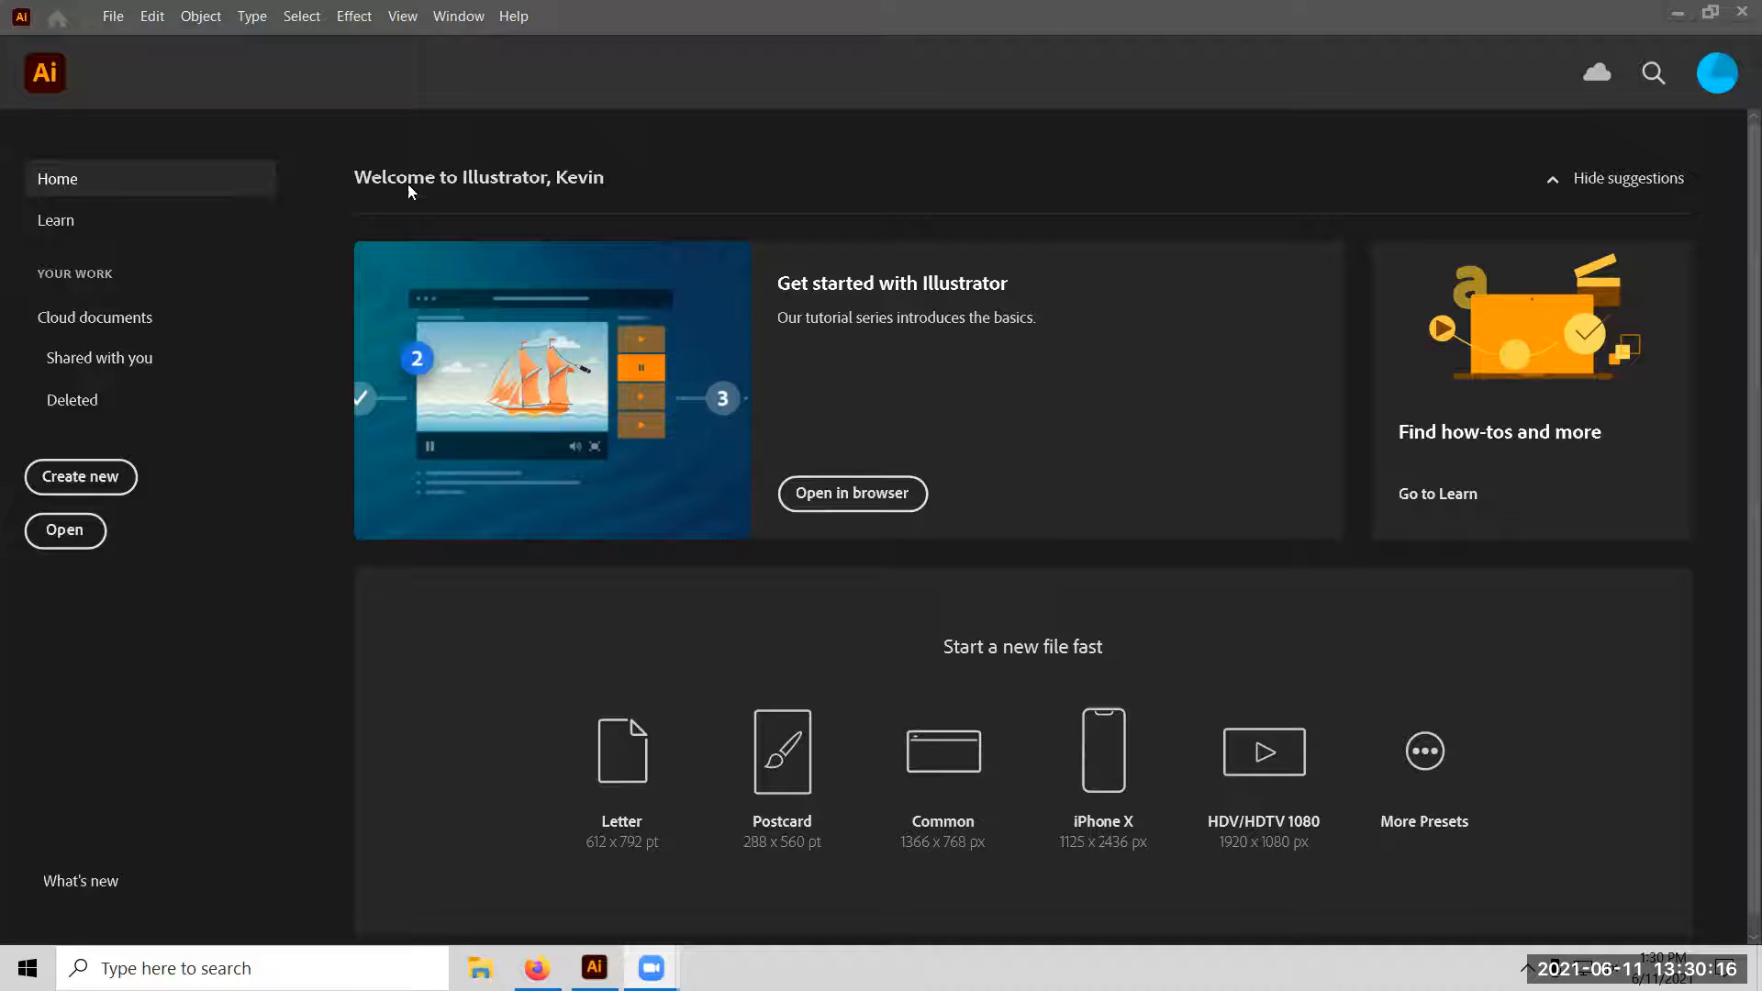
Start opening a file and browse to Documents > Lab things > Brain atlases > Blue Labeled.
{"action": "left_click", "coordinate": [121, 21]}
{"action": "left_click", "coordinate": [167, 87]}
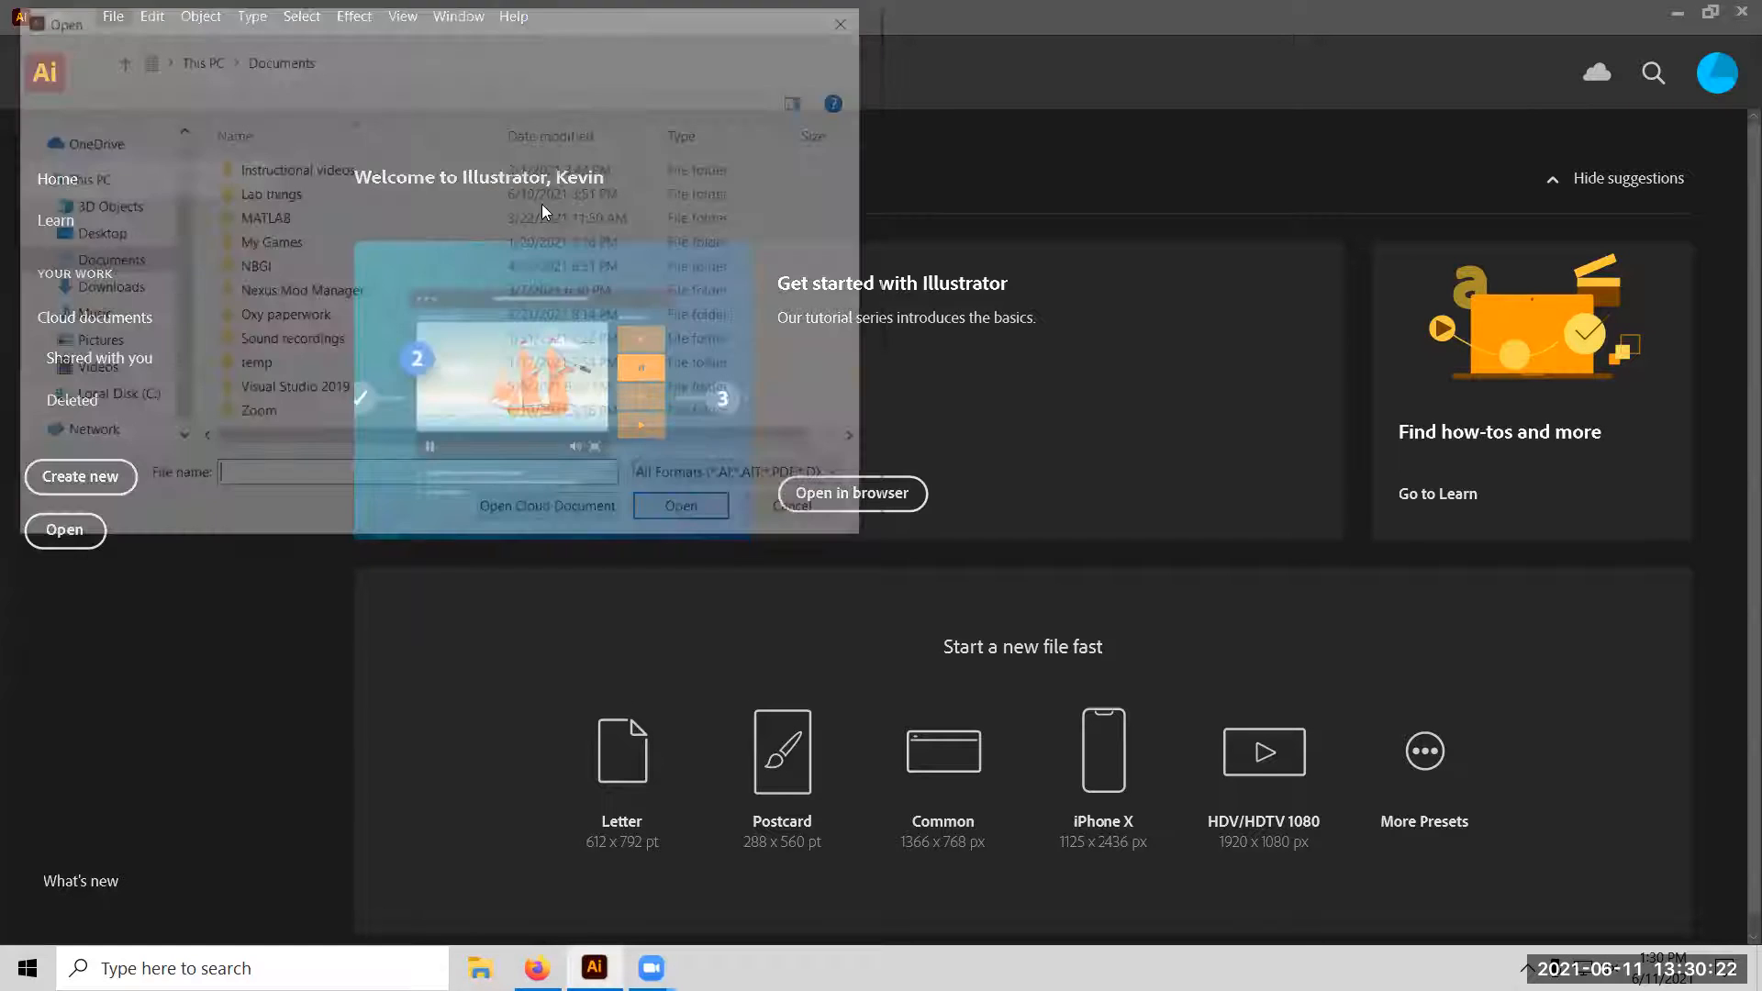
{"action": "double_click", "coordinate": [294, 195]}
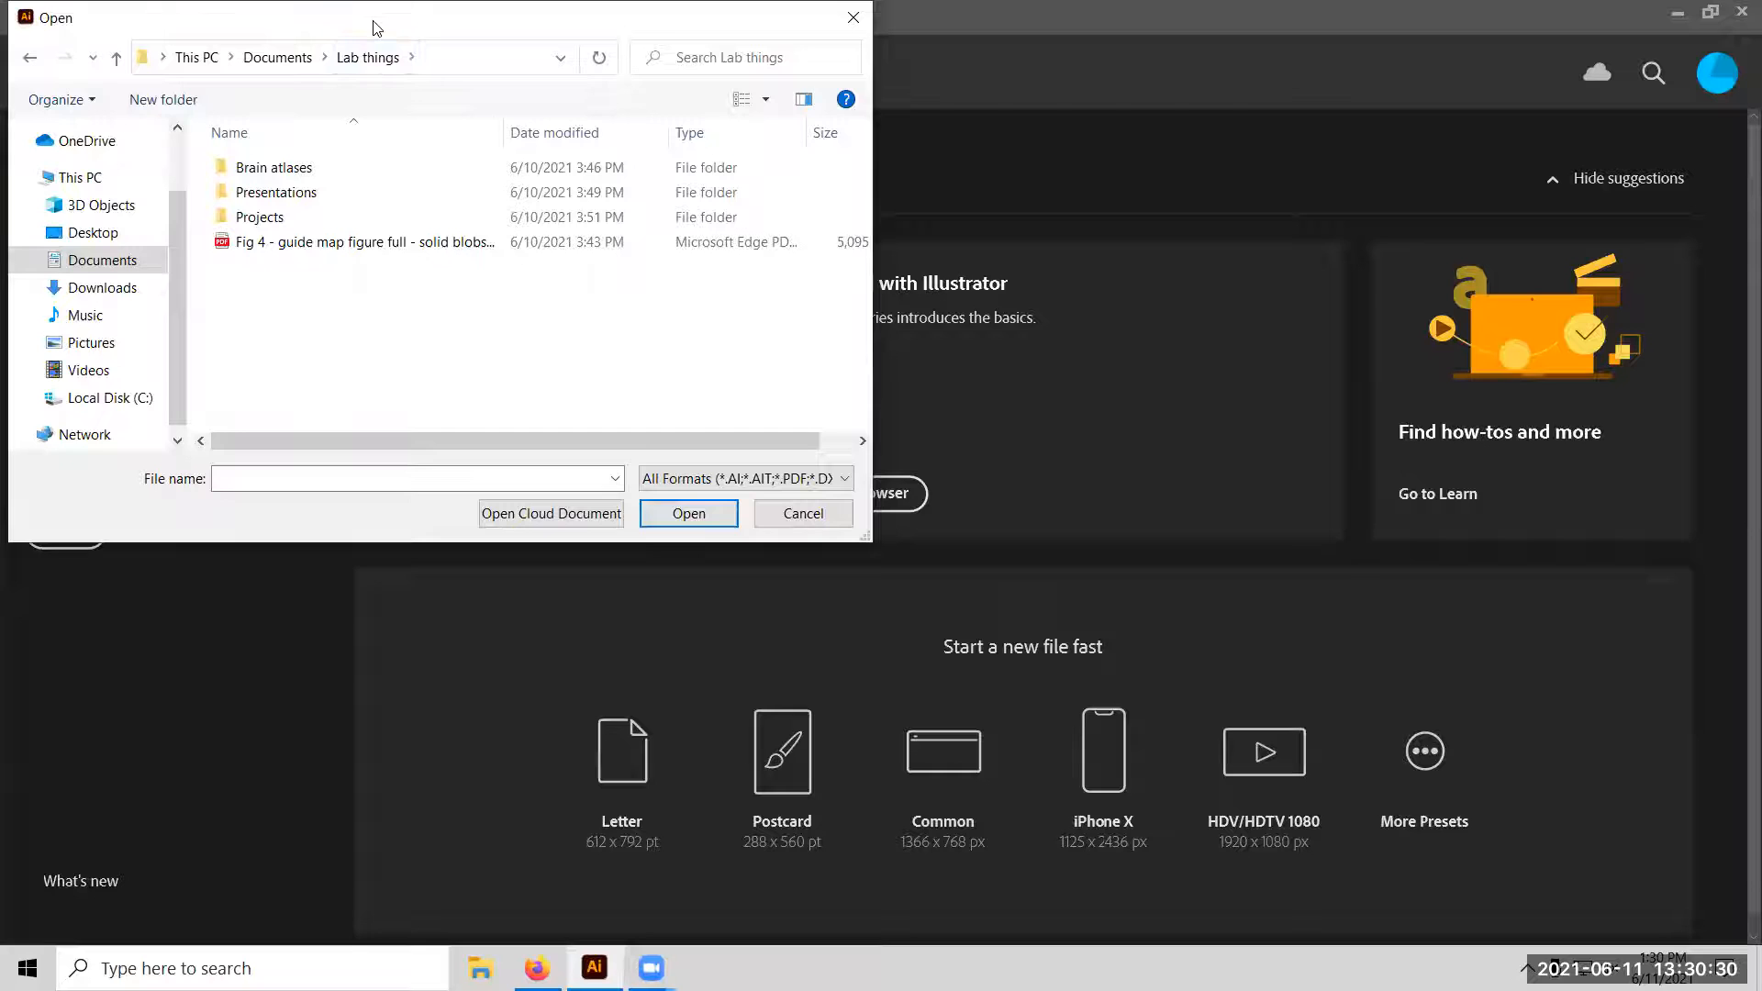
{"action": "left_click_drag", "start_coordinate": [375, 28], "coordinate": [768, 134]}
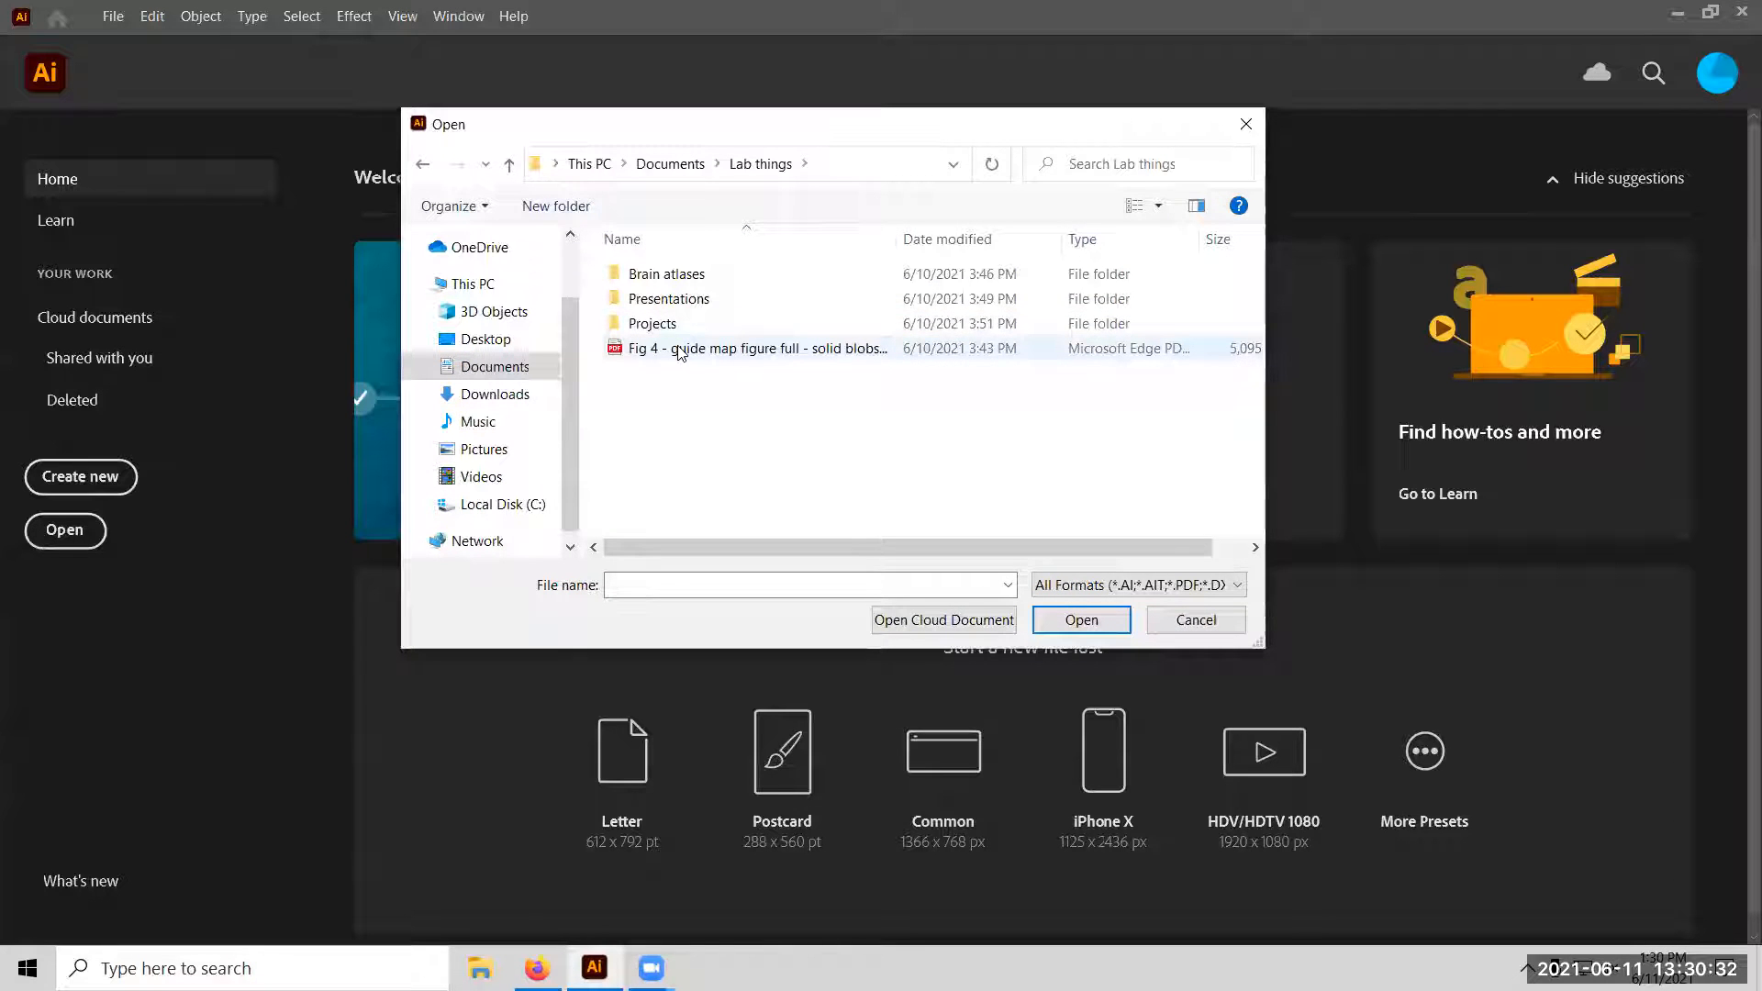
{"action": "left_click_drag", "start_coordinate": [896, 238], "coordinate": [972, 236]}
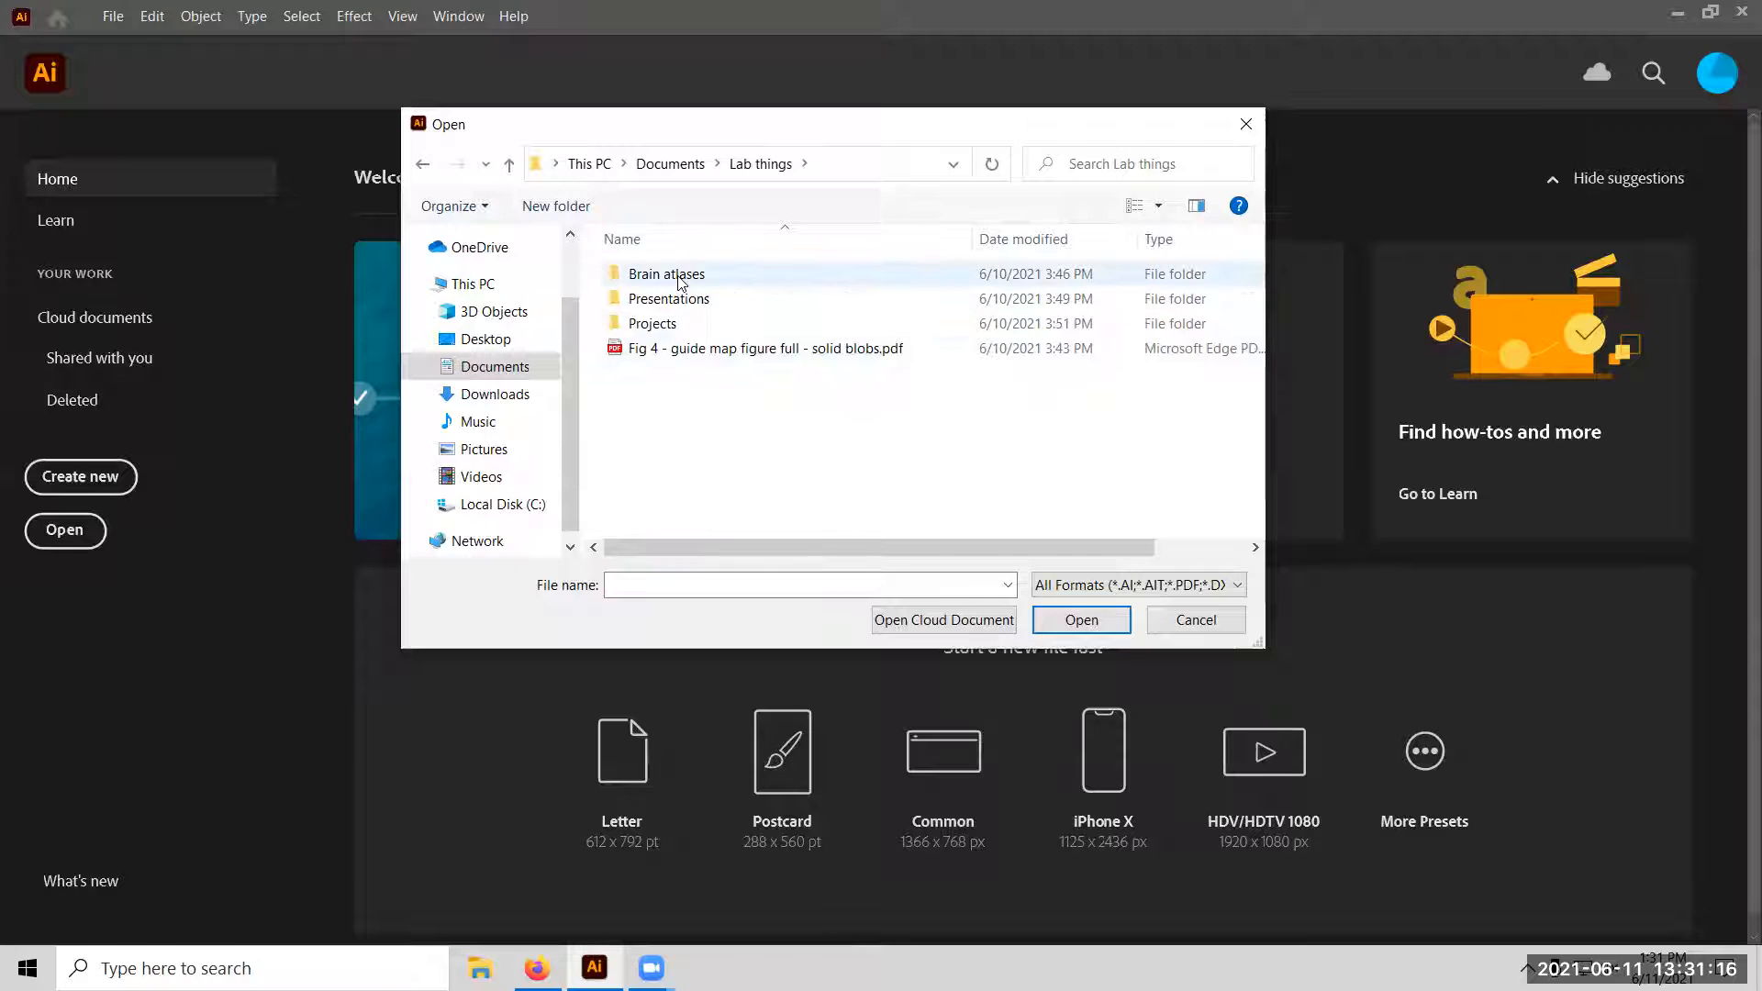
{"action": "mouse_move", "coordinate": [684, 278]}
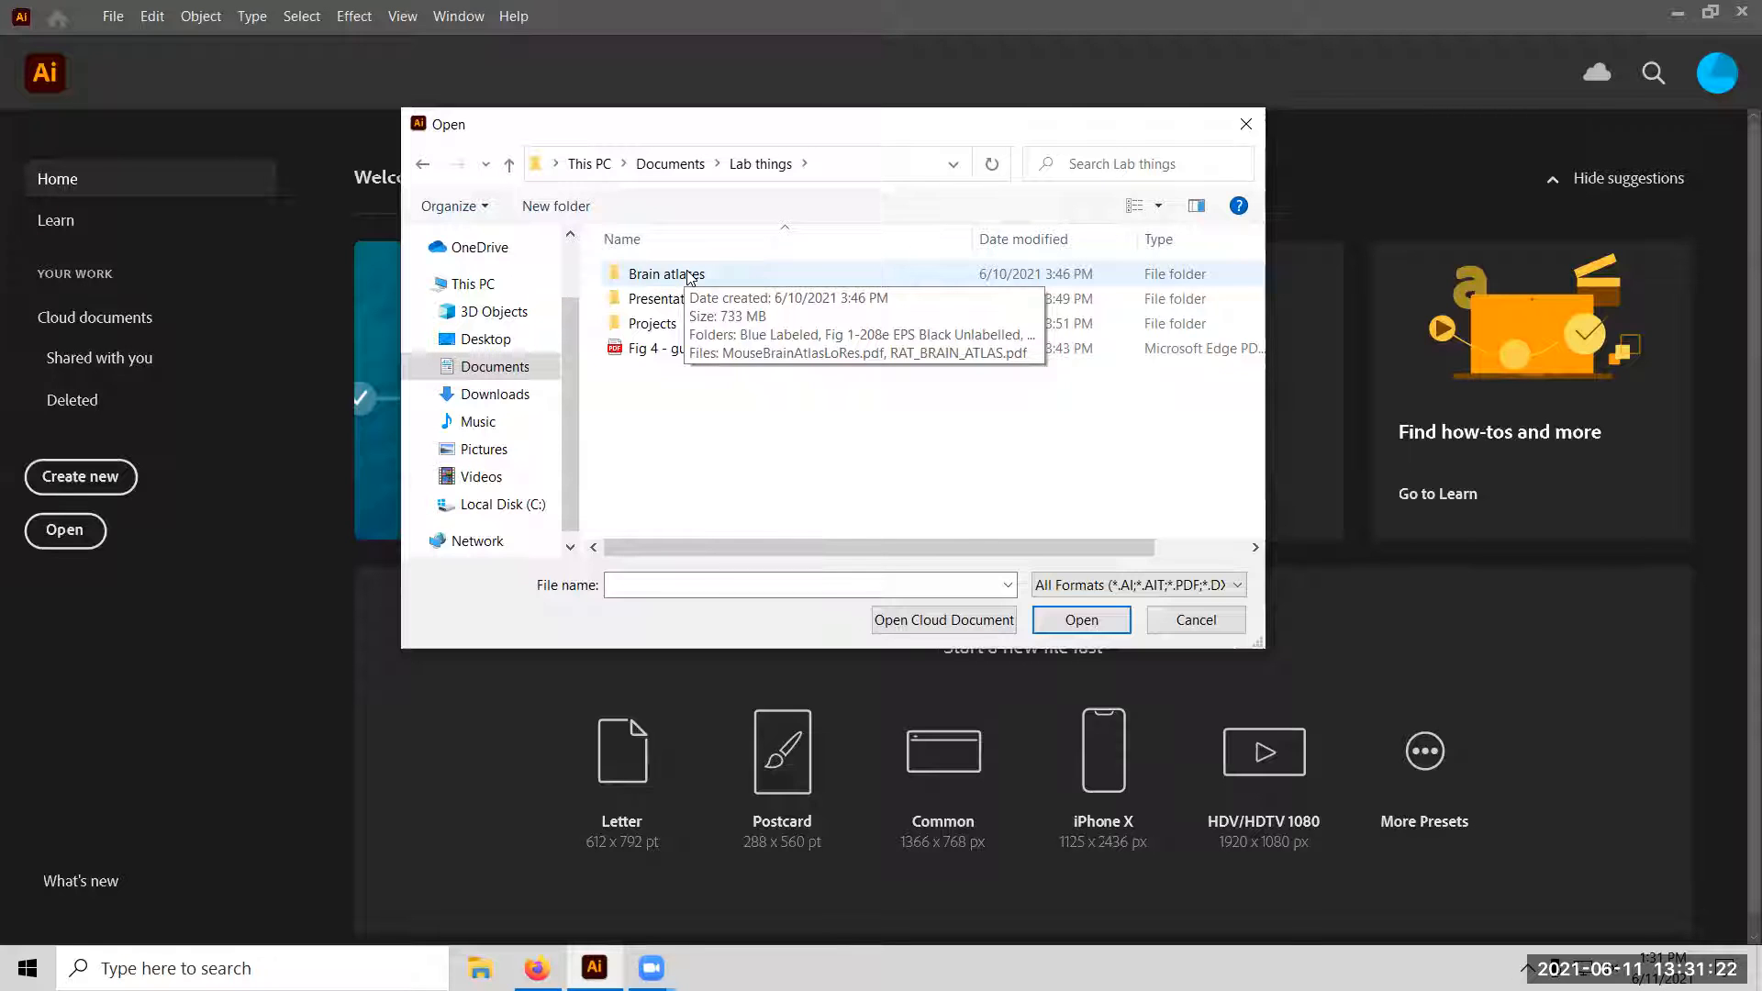
{"action": "double_click", "coordinate": [684, 275]}
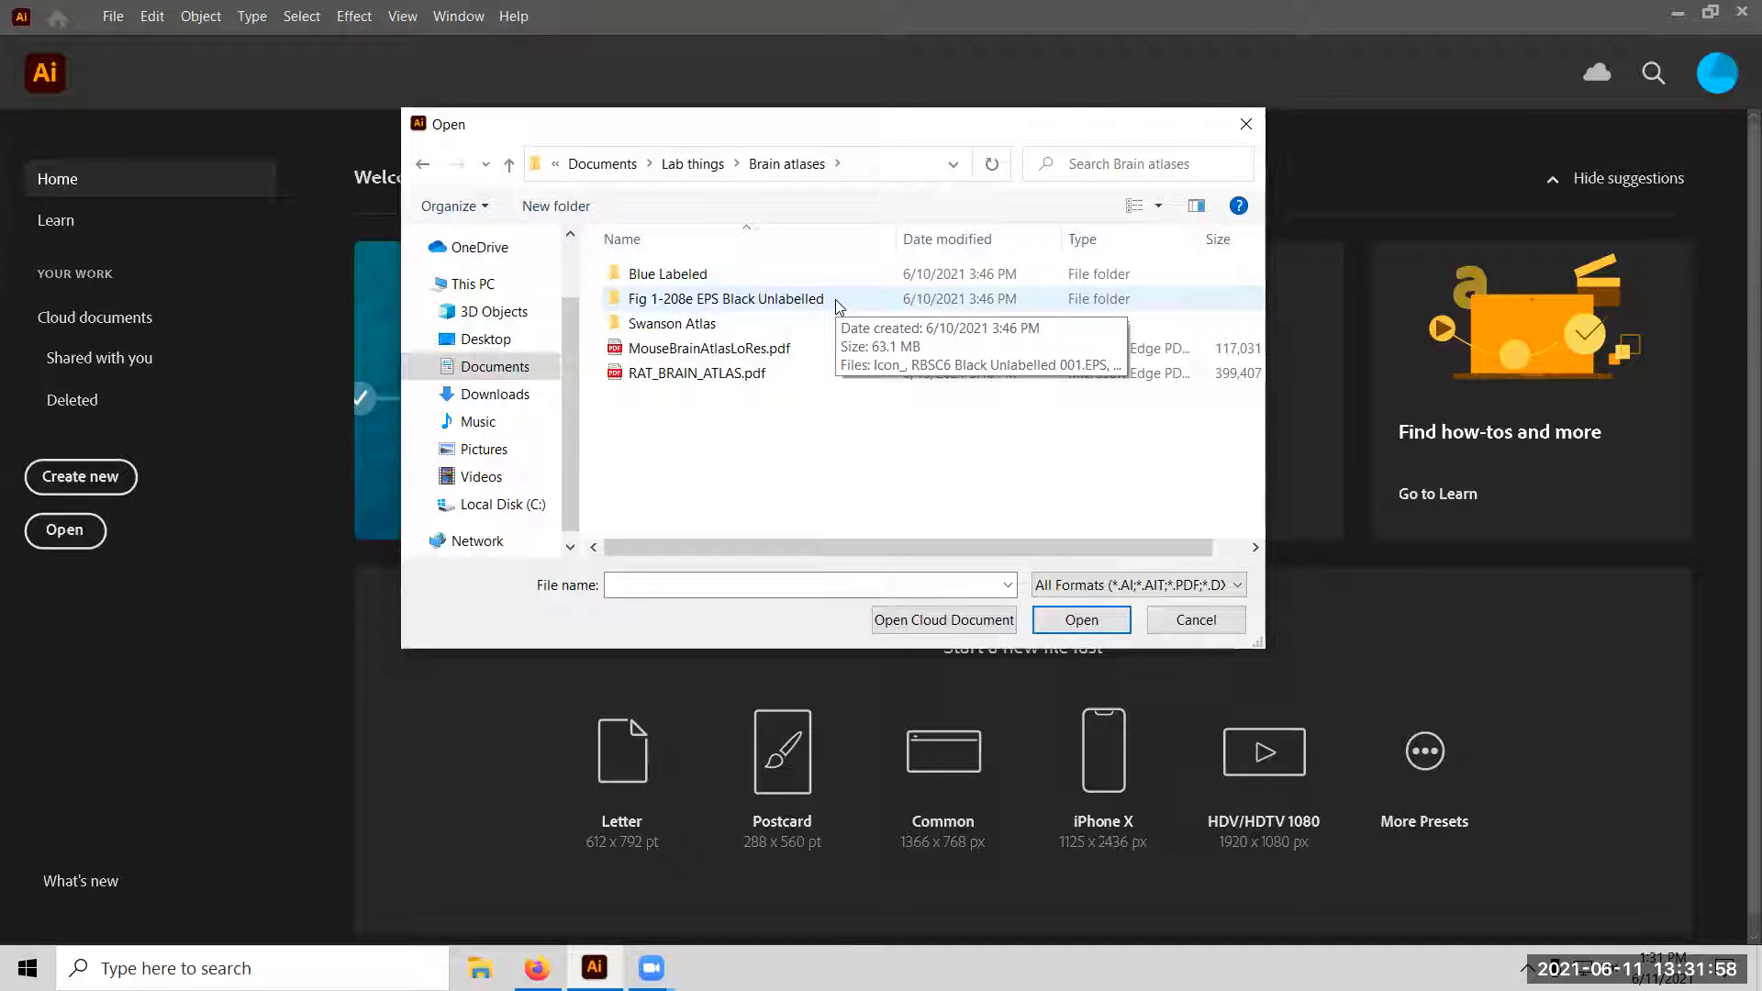
{"action": "double_click", "coordinate": [728, 279]}
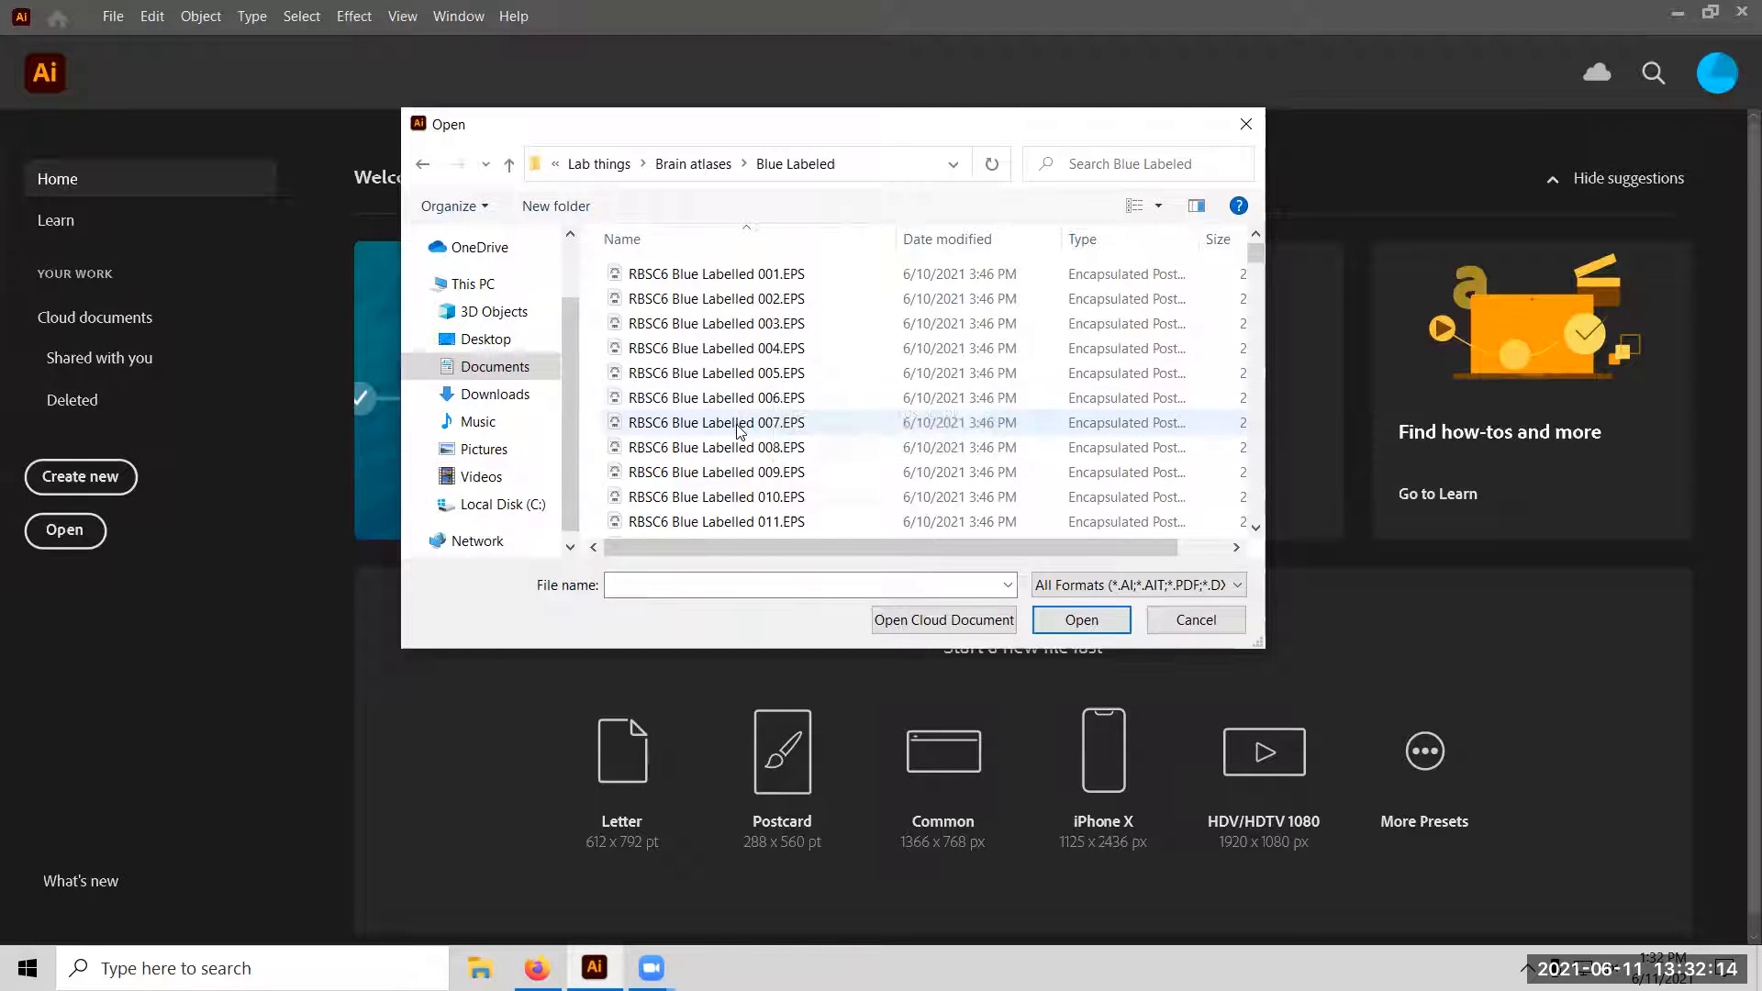
Find RBSC6 Blue Labelled 014.EPS among the atlas files and open it.
{"action": "scroll", "coordinate": [732, 449], "scroll_direction": "down", "scroll_amount": 2}
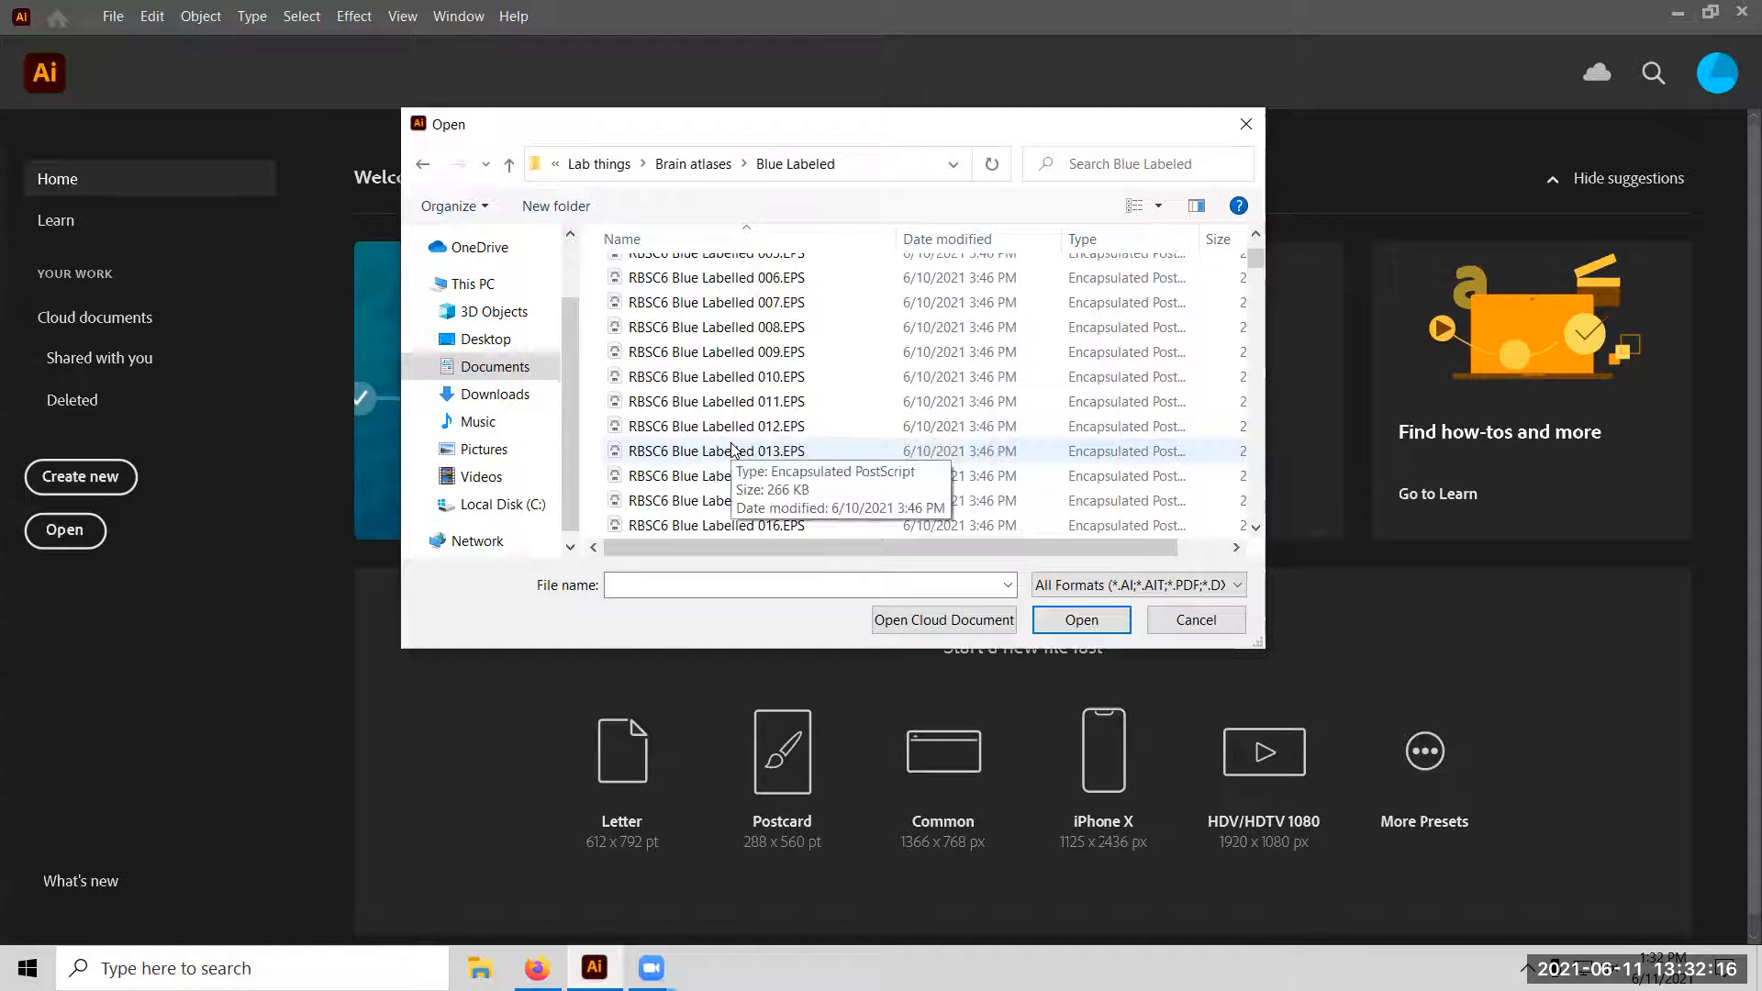
{"action": "scroll", "coordinate": [733, 450], "scroll_direction": "down", "scroll_amount": 2}
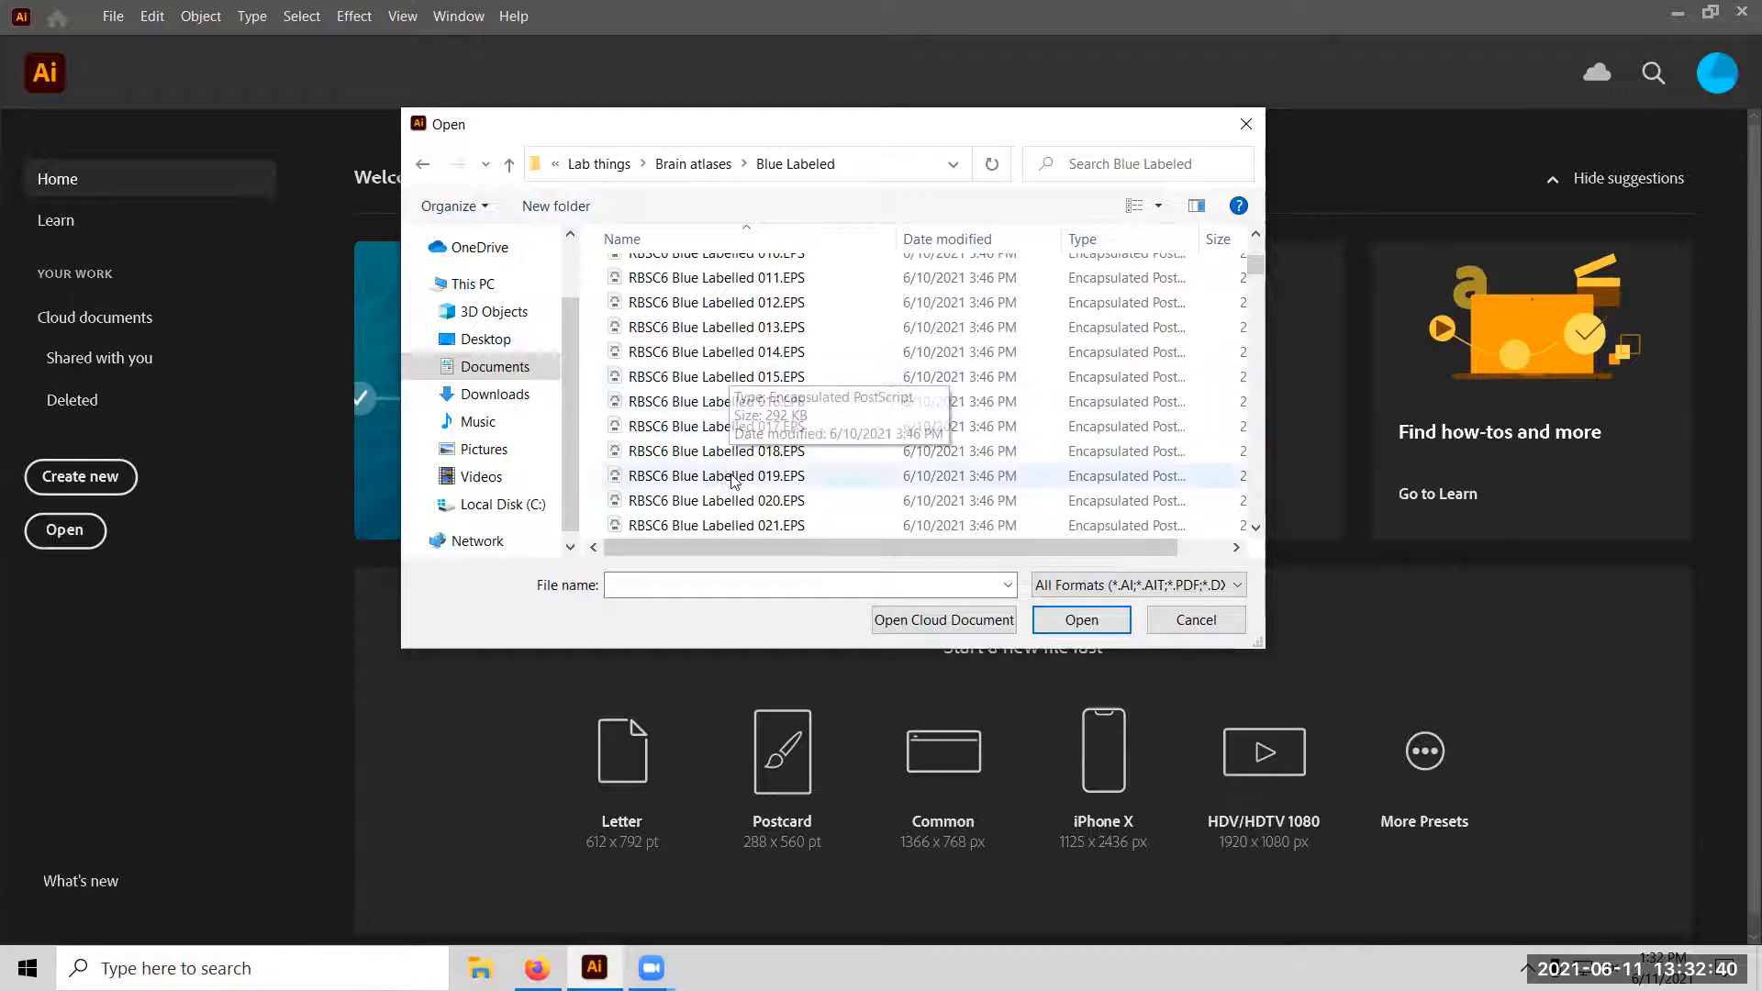
{"action": "scroll", "coordinate": [707, 487], "scroll_direction": "down", "scroll_amount": 2}
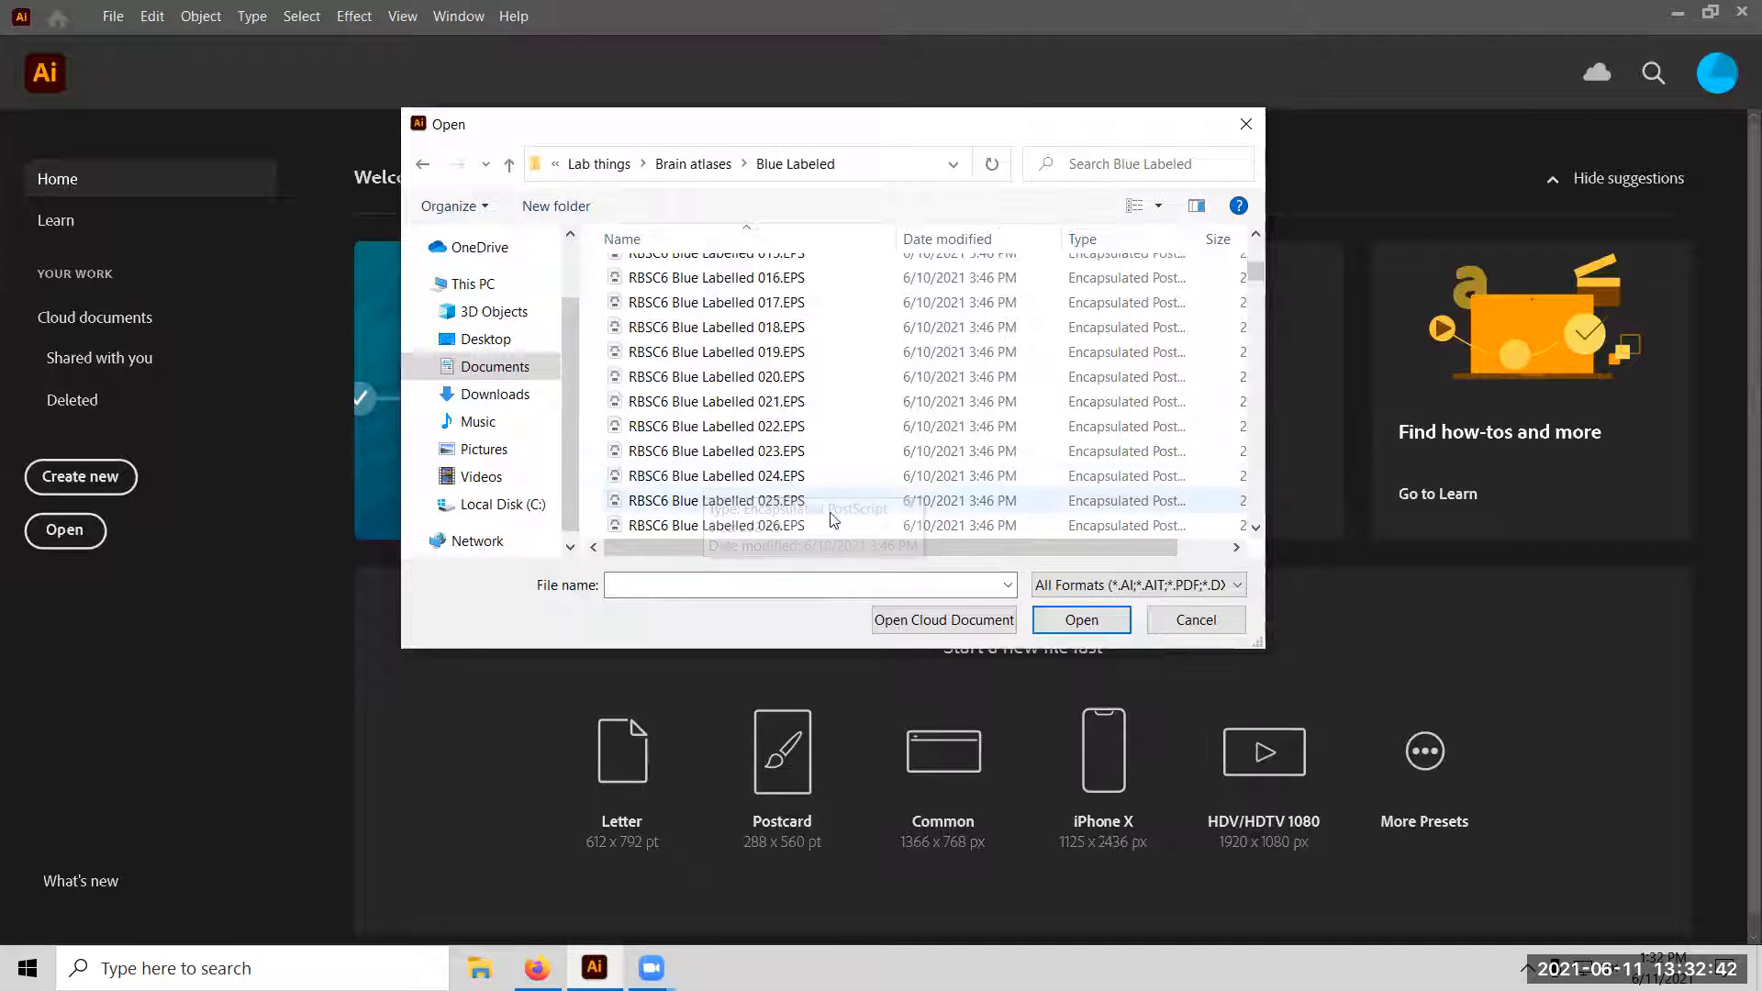
{"action": "scroll", "coordinate": [805, 493], "scroll_direction": "up", "scroll_amount": 2}
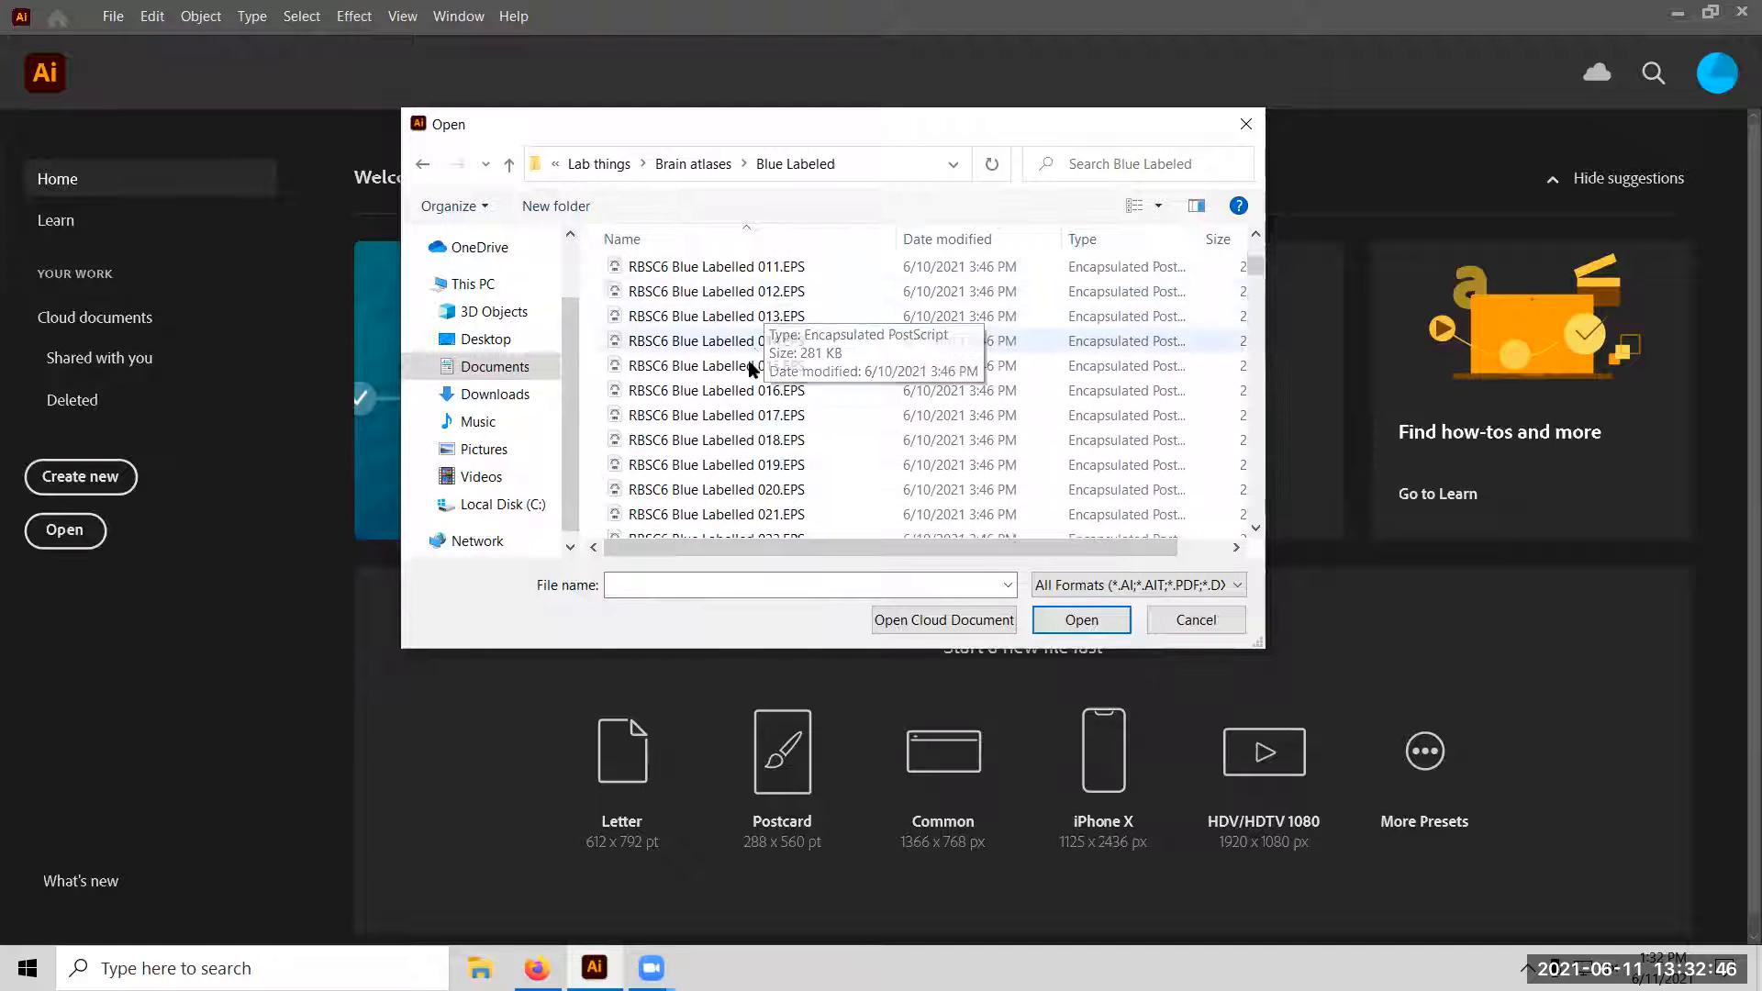
{"action": "scroll", "coordinate": [740, 500], "scroll_direction": "down", "scroll_amount": 2}
{"action": "scroll", "coordinate": [740, 500], "scroll_direction": "down", "scroll_amount": 2}
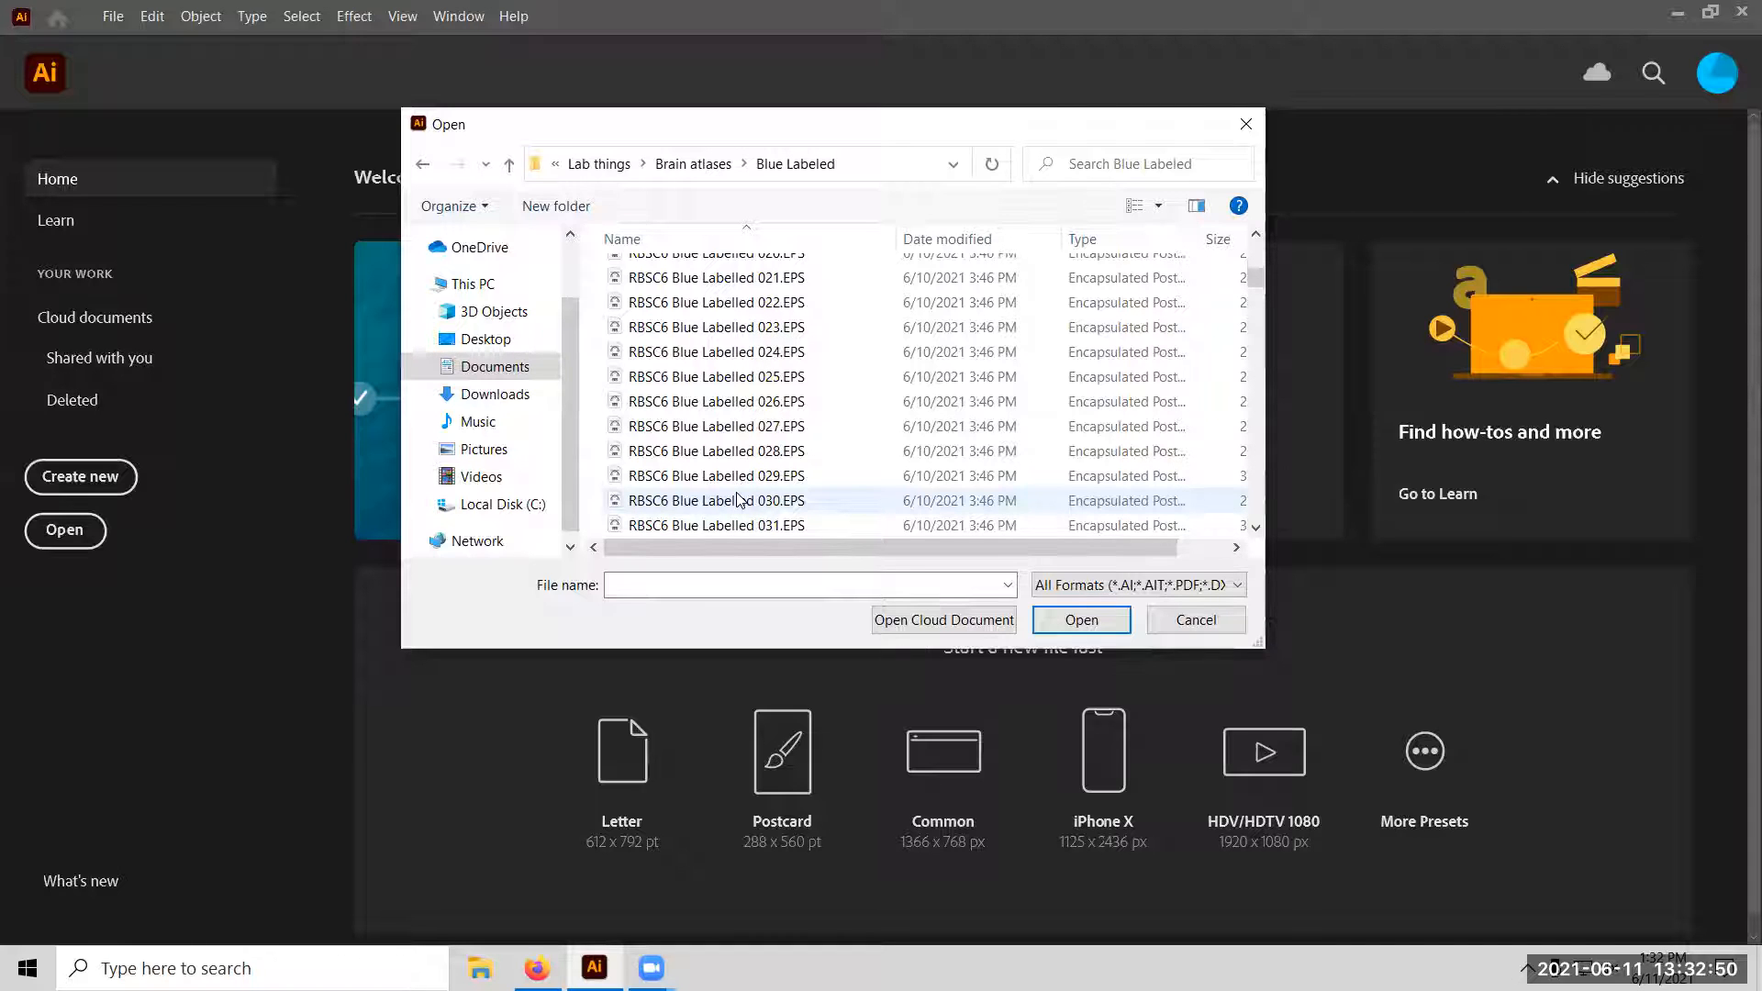
{"action": "scroll", "coordinate": [740, 500], "scroll_direction": "up", "scroll_amount": 4}
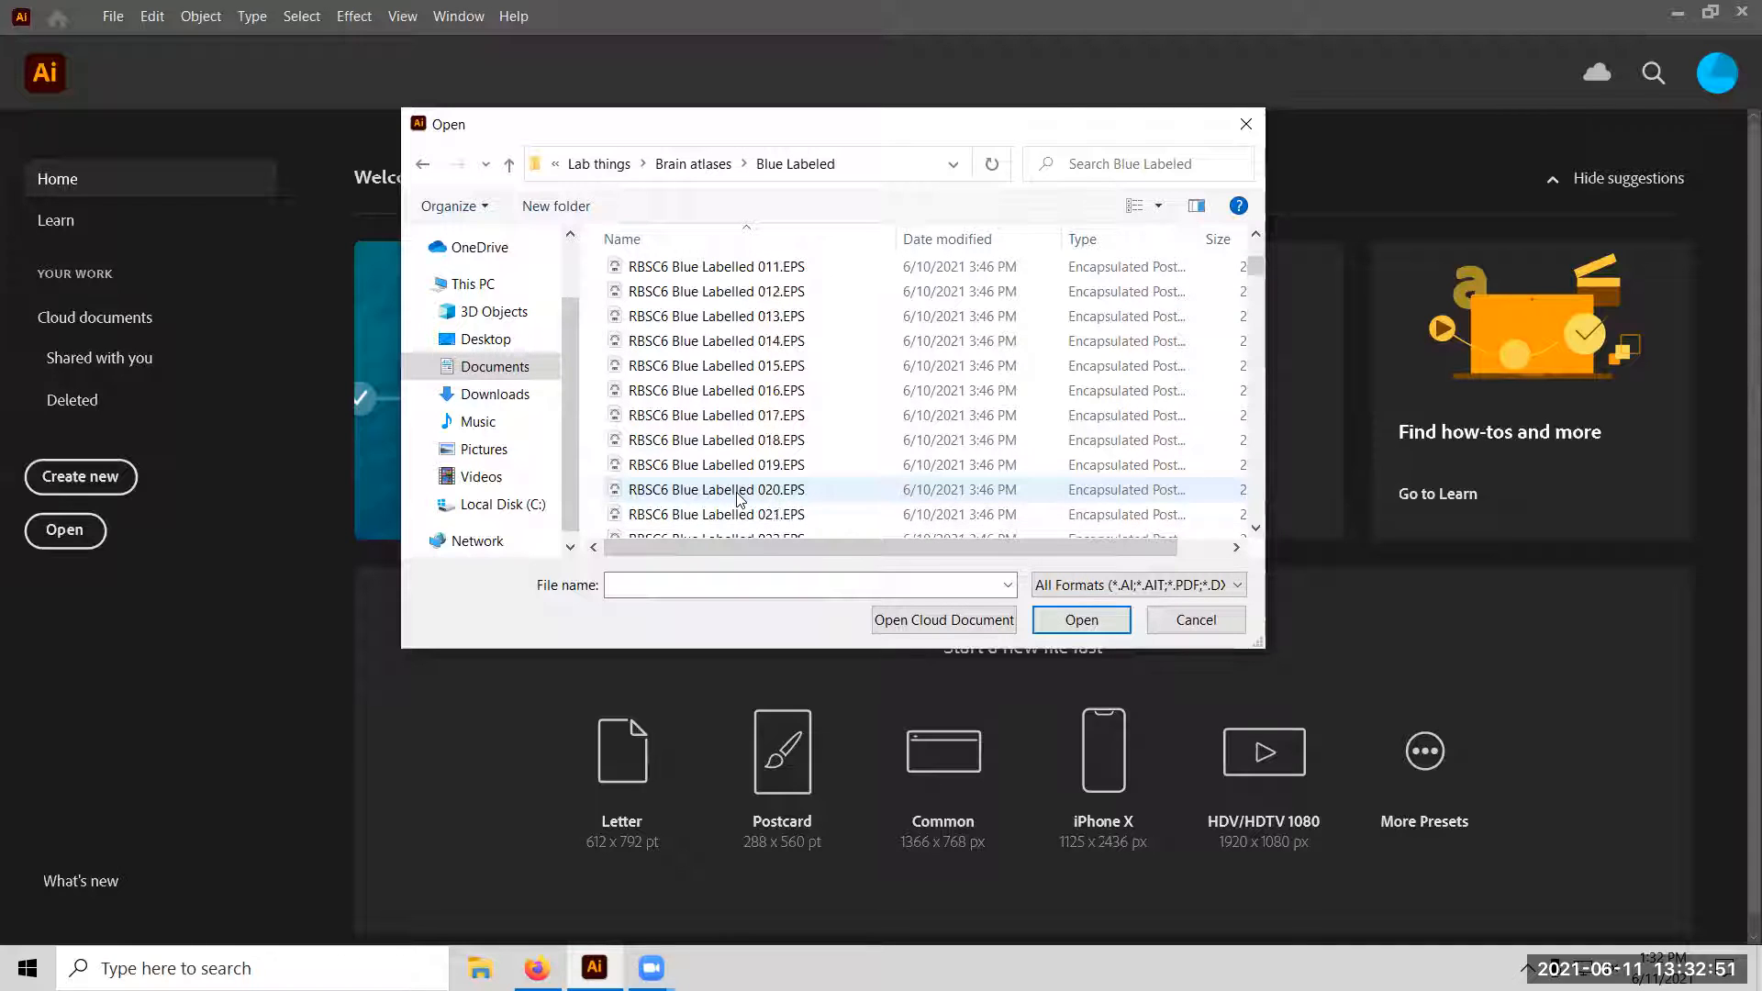
{"action": "left_click", "coordinate": [717, 341]}
{"action": "key", "text": "Return"}
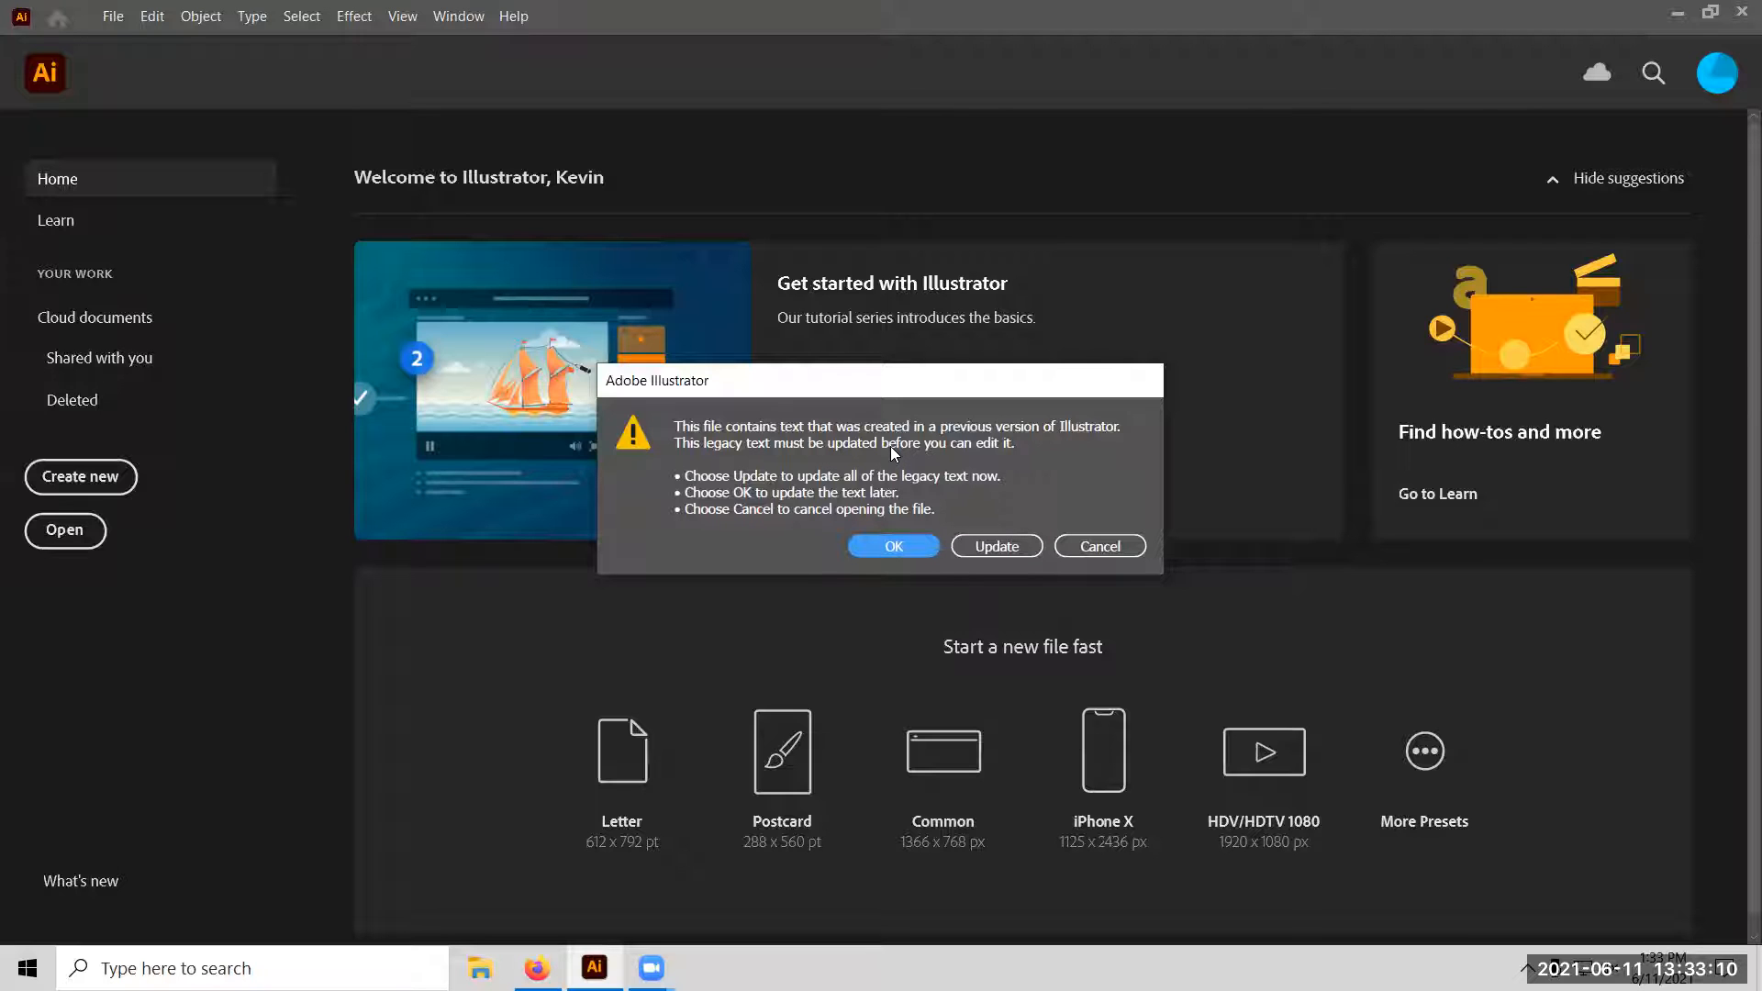
Update all legacy text, open the document despite the font problems, and dismiss the missing fonts notice without replacing any fonts.
{"action": "left_click", "coordinate": [983, 545]}
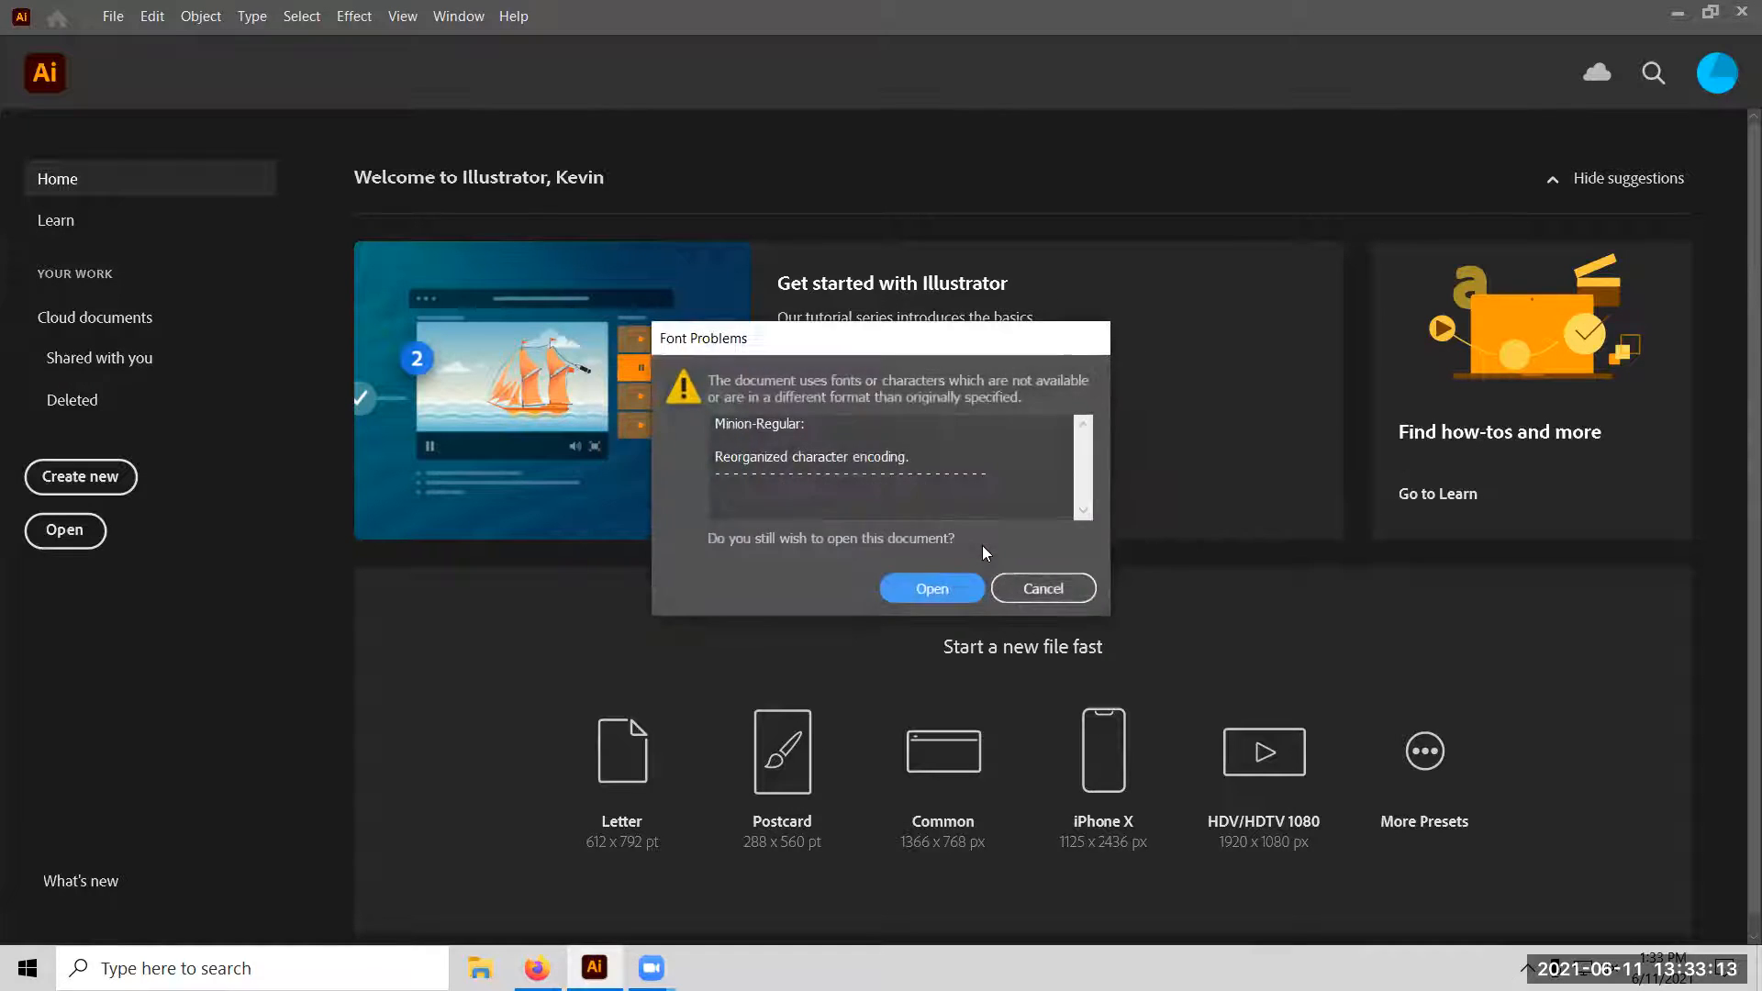
{"action": "left_click", "coordinate": [942, 582]}
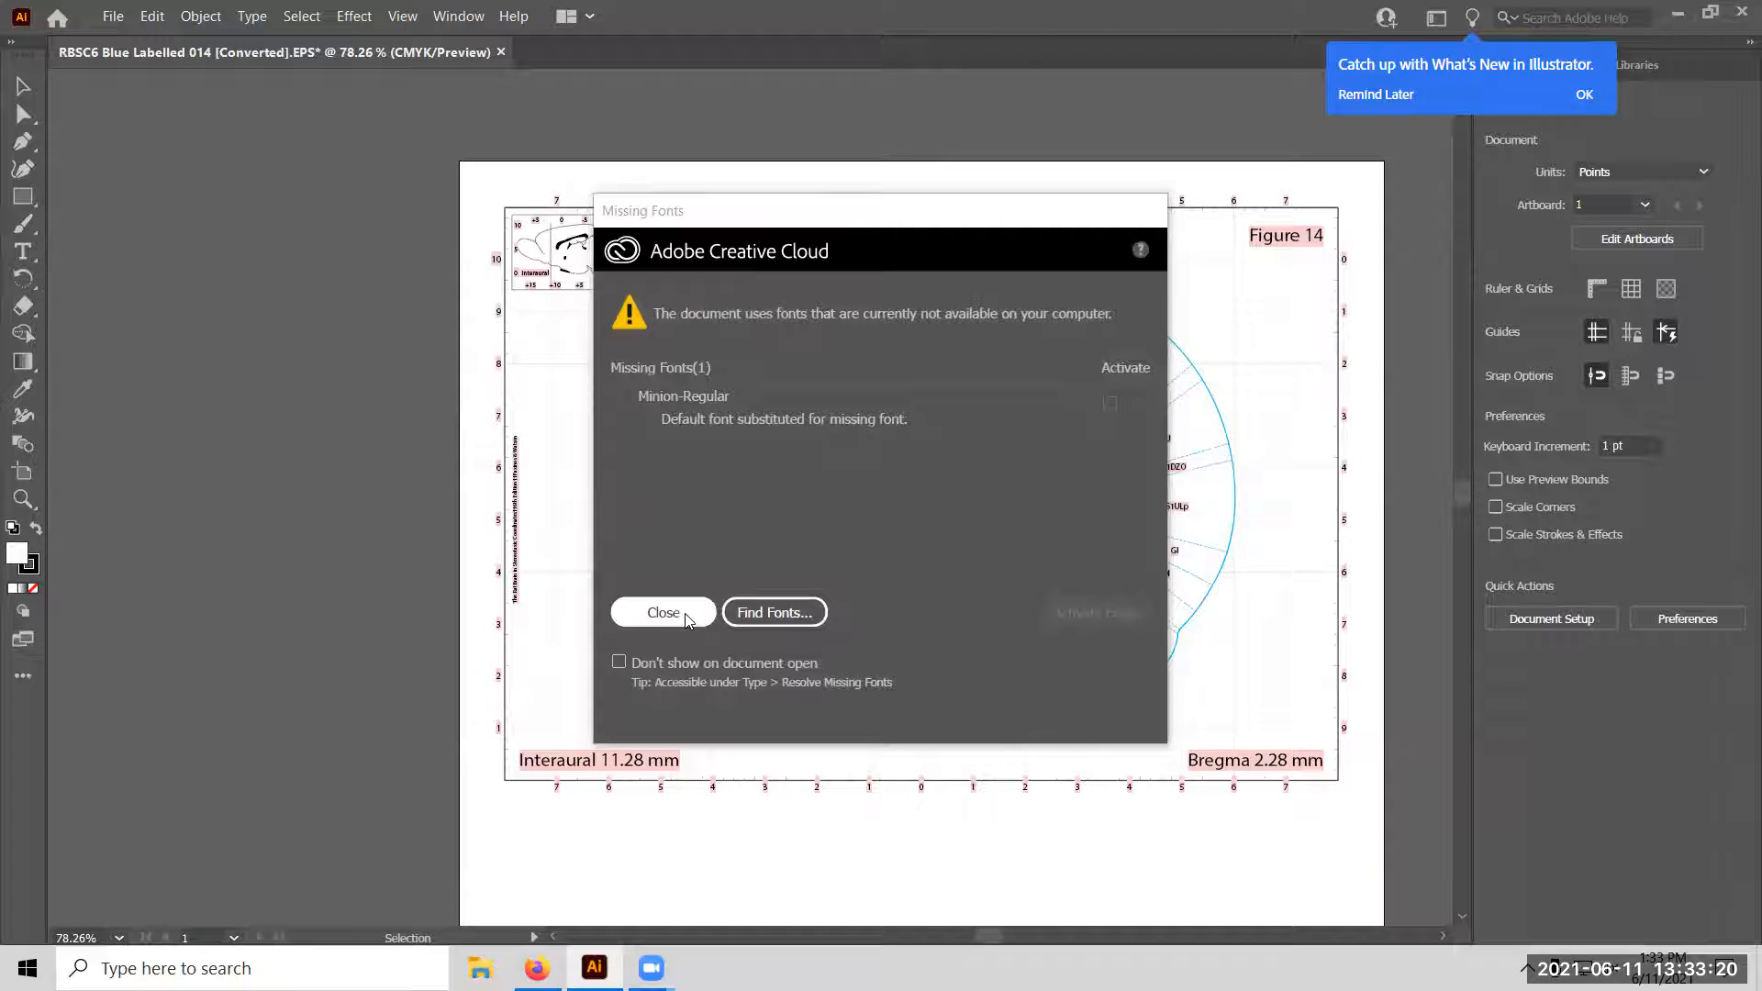
{"action": "left_click", "coordinate": [685, 615]}
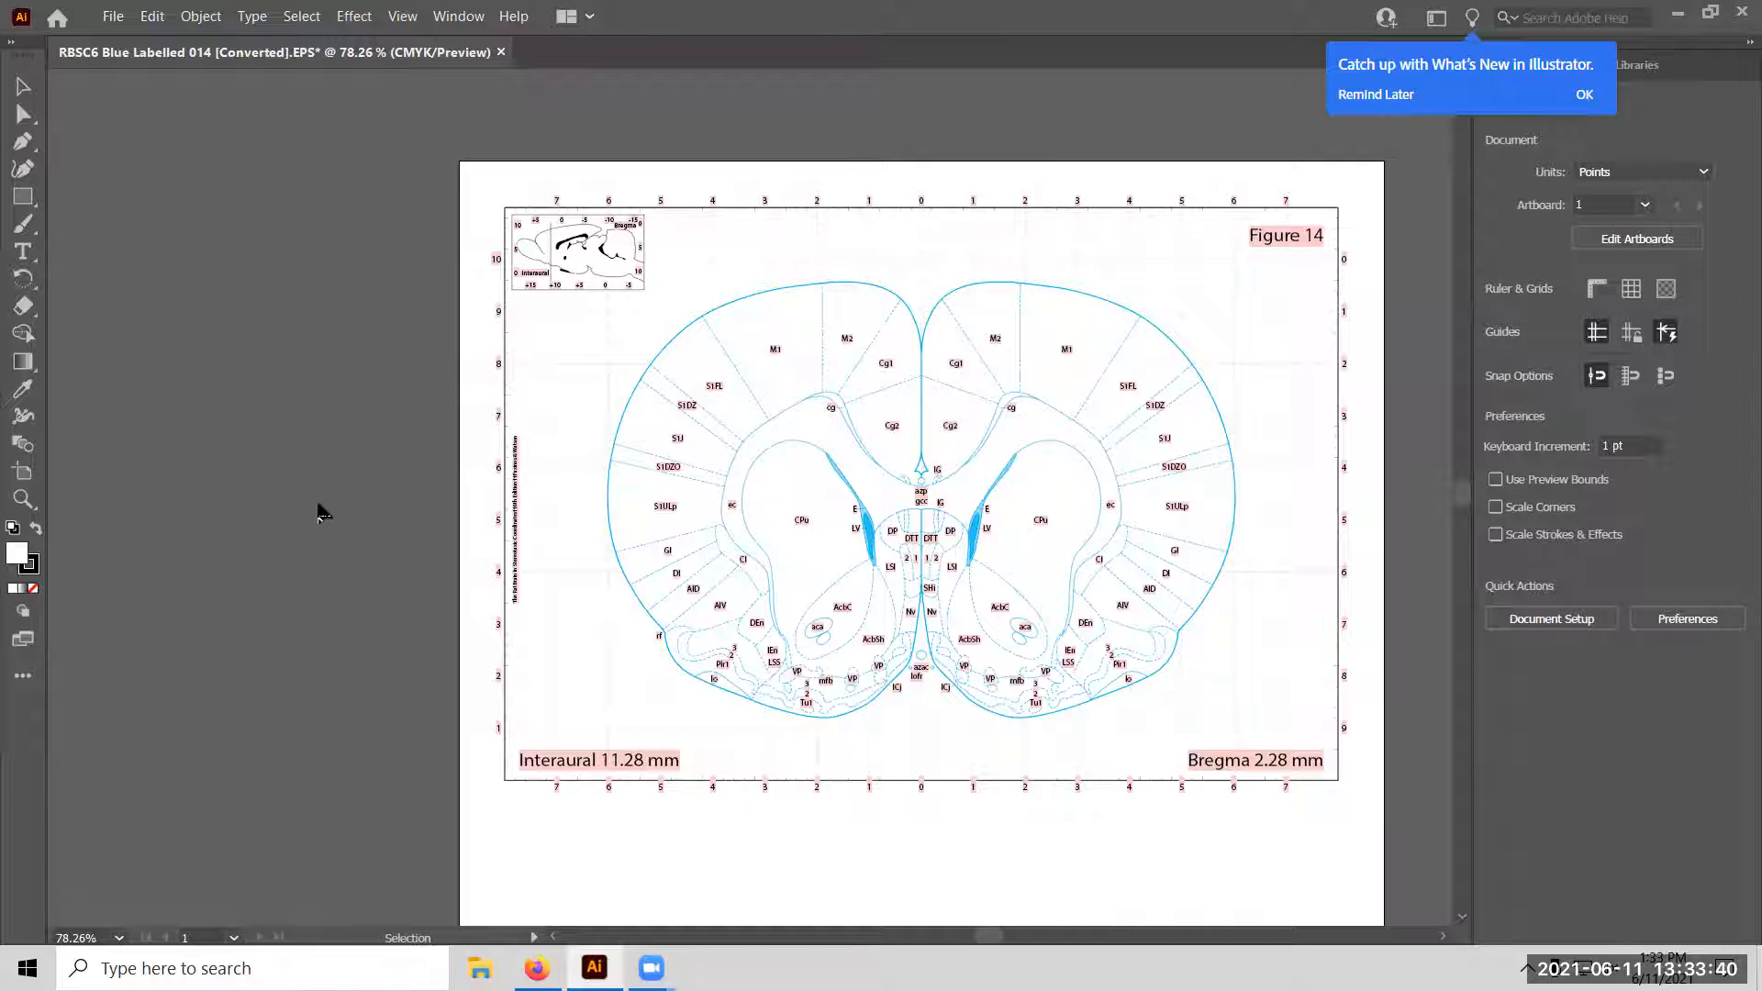
Dismiss the What's New tips and close the Learn window.
{"action": "left_click", "coordinate": [1585, 93]}
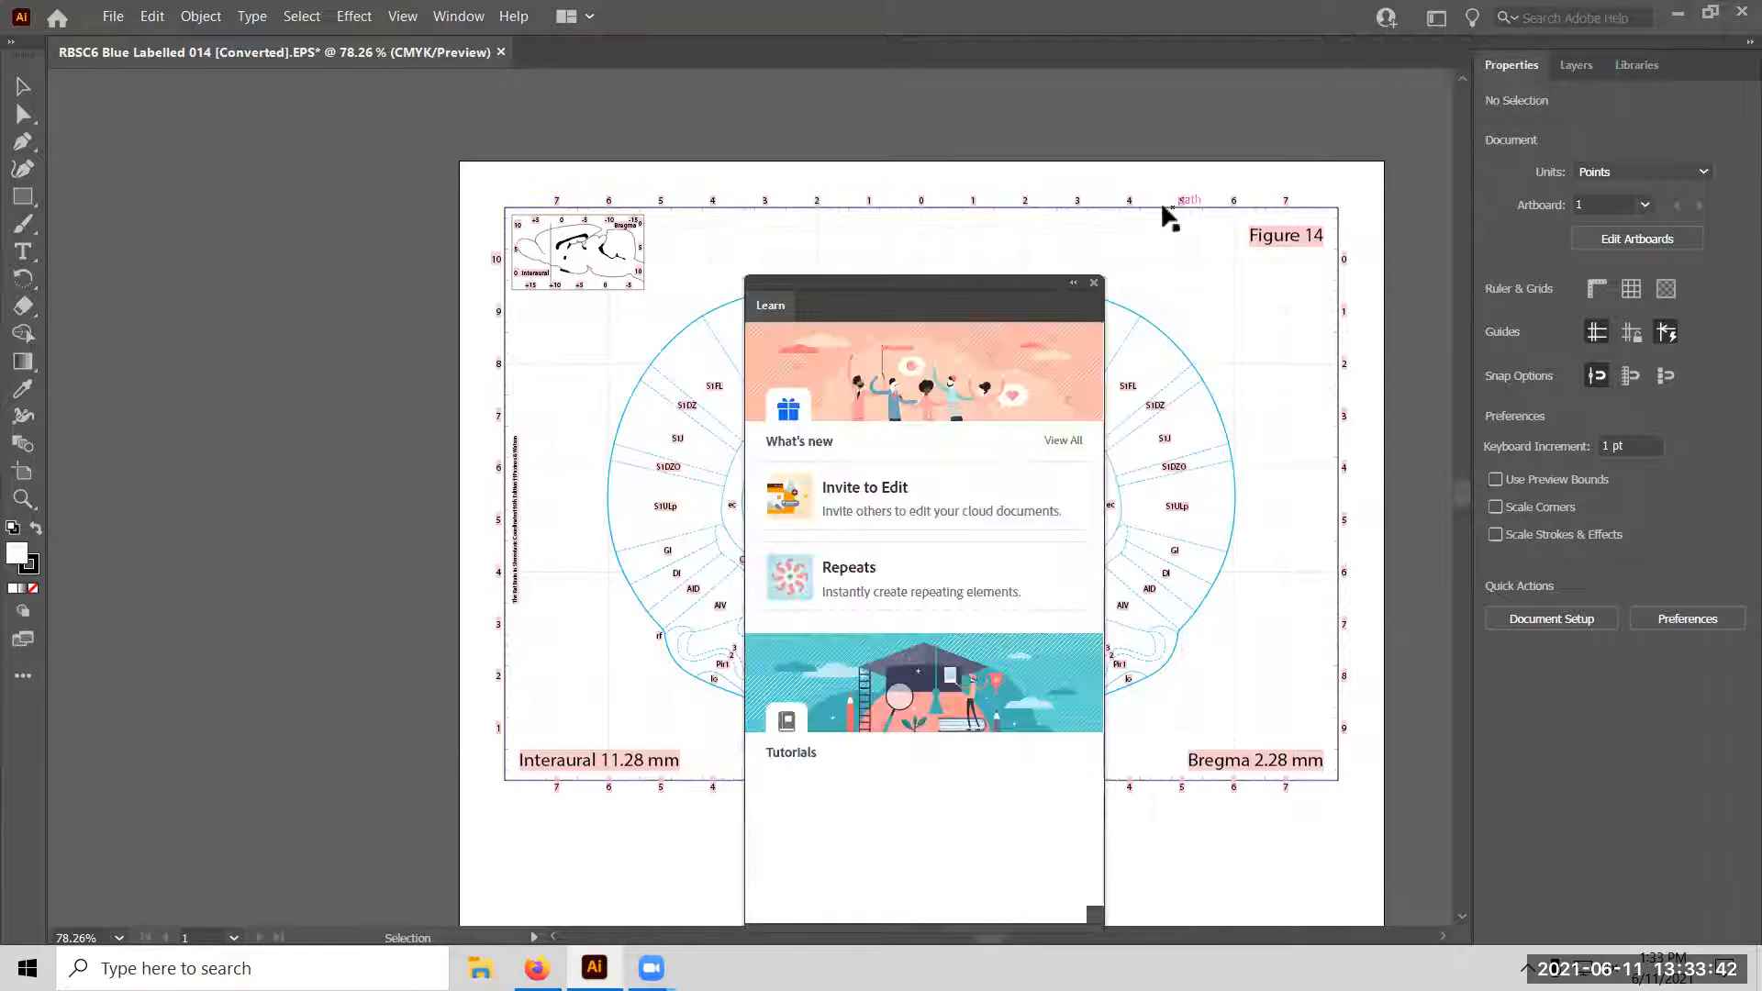
{"action": "left_click", "coordinate": [1092, 283]}
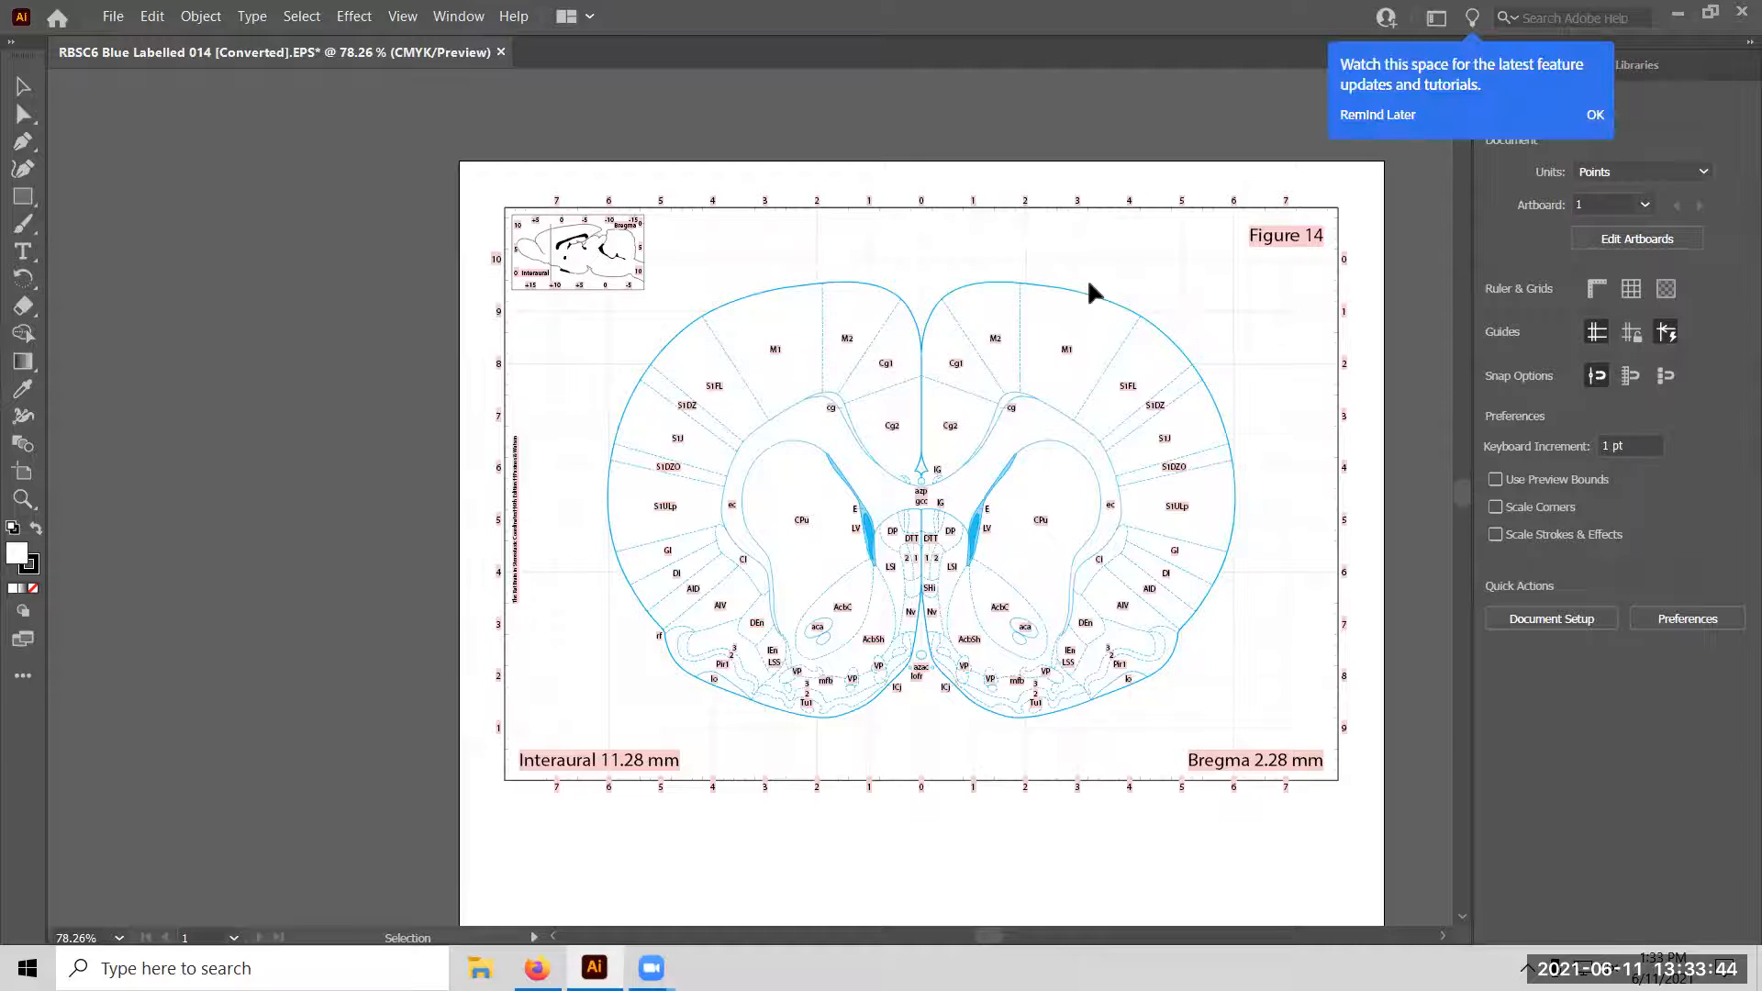
{"action": "left_click", "coordinate": [1362, 123]}
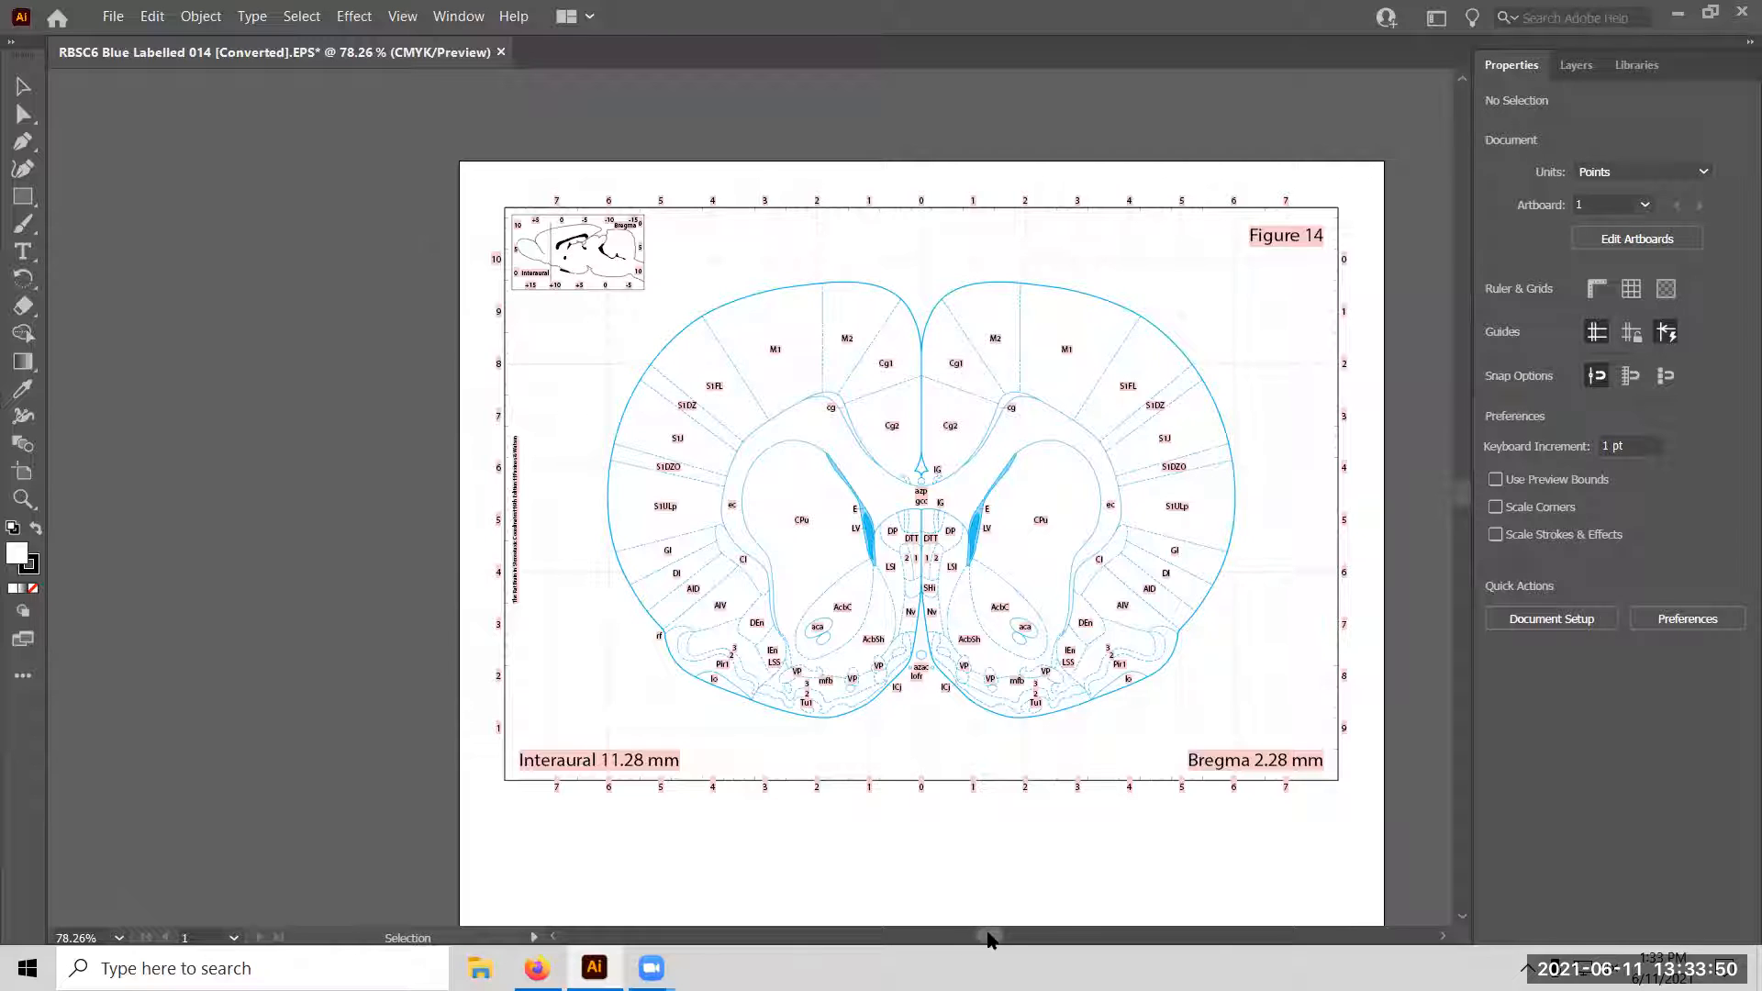
Hide the labels, cross section and Grid layers so only the dashed and solid line work shows.
{"action": "left_click_drag", "start_coordinate": [988, 937], "coordinate": [997, 936]}
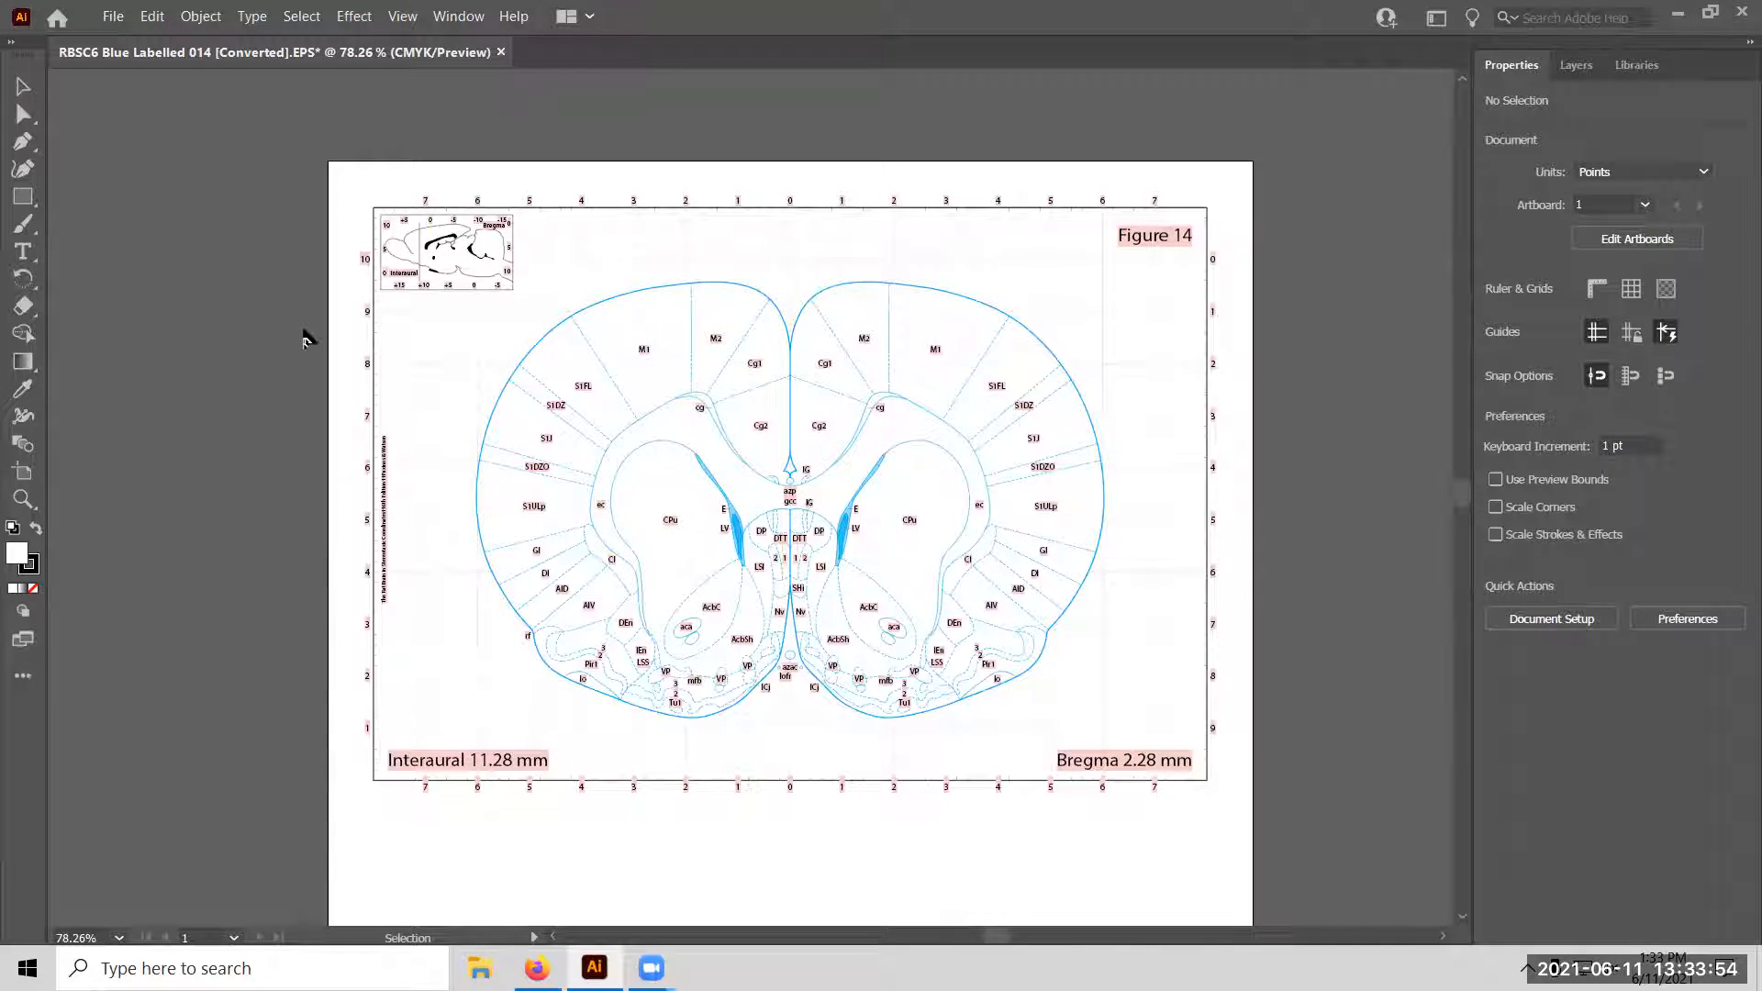
{"action": "left_click", "coordinate": [1578, 67]}
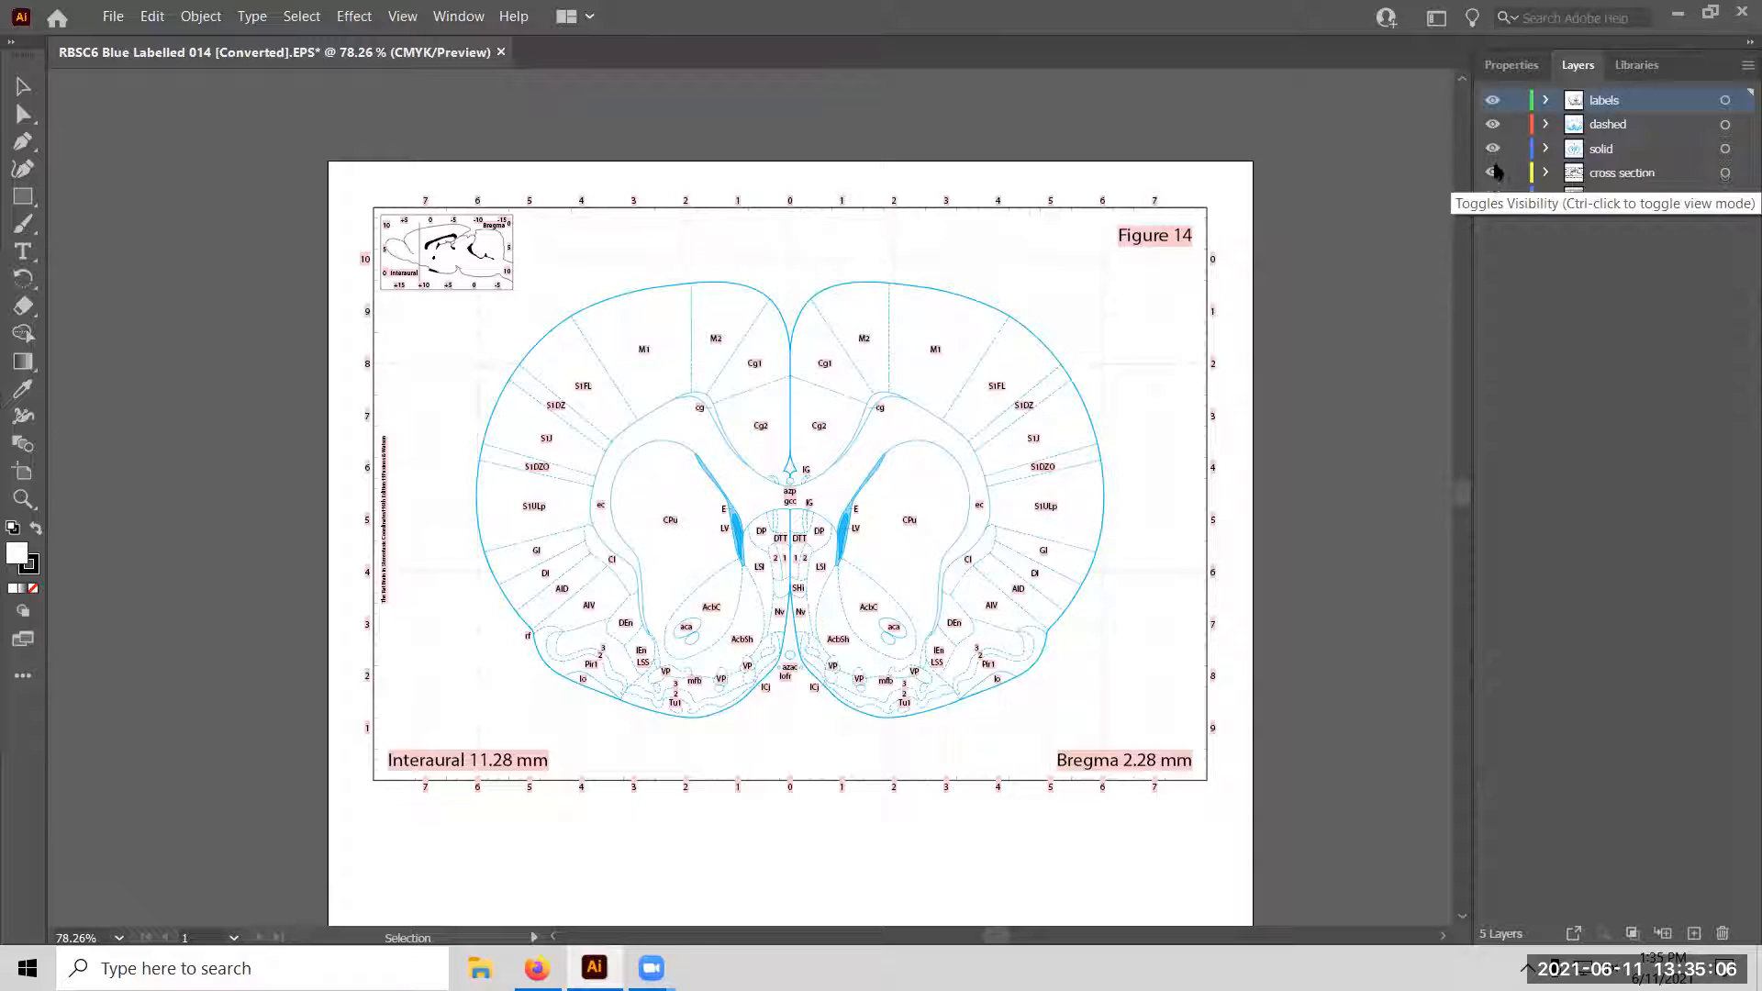
{"action": "left_click", "coordinate": [1494, 101]}
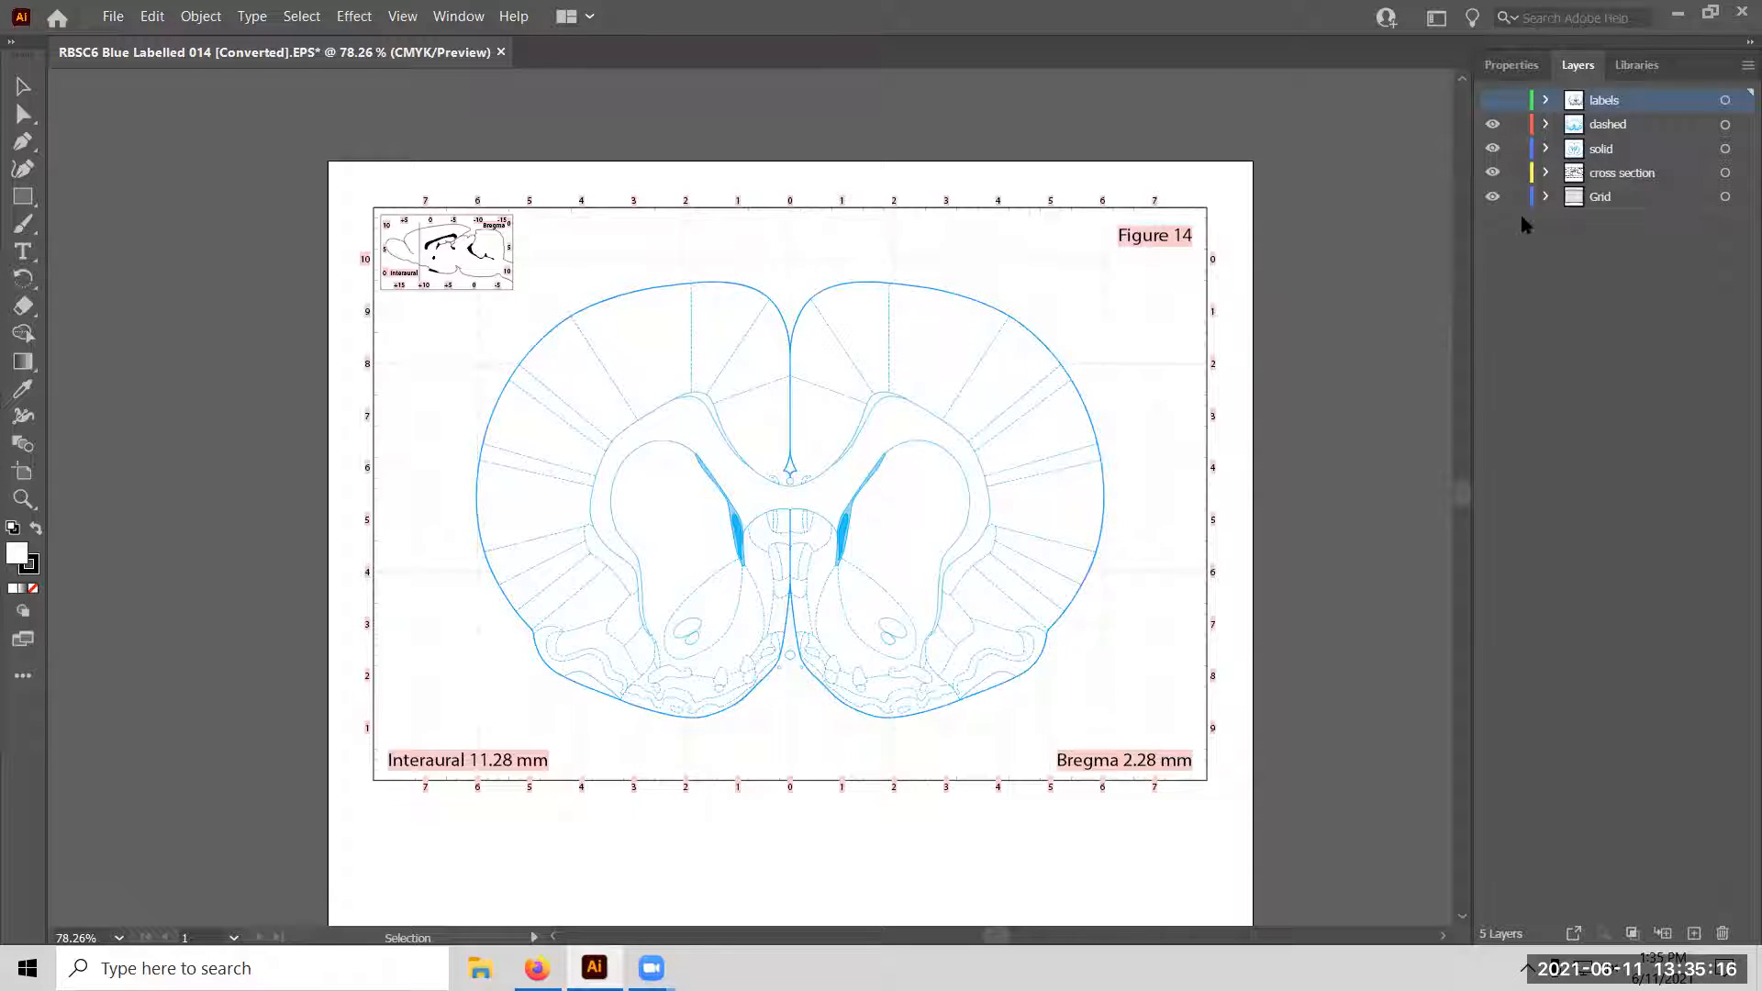
{"action": "left_click", "coordinate": [1495, 175]}
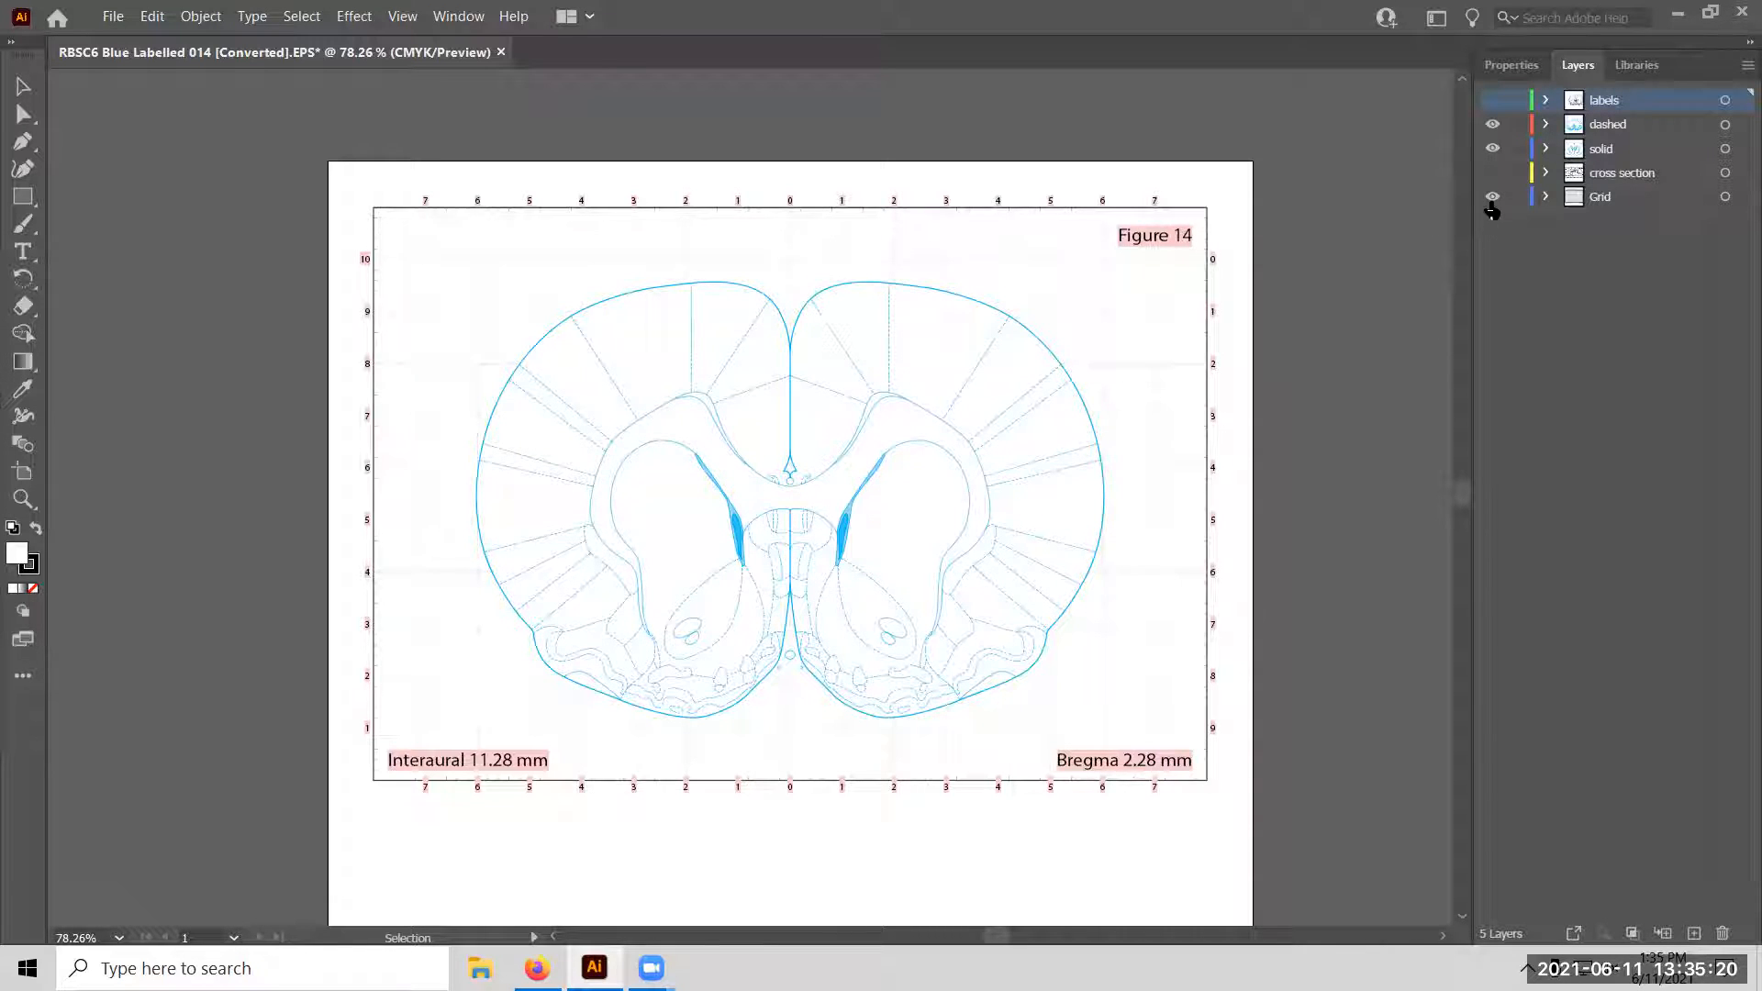
{"action": "left_click", "coordinate": [1493, 198]}
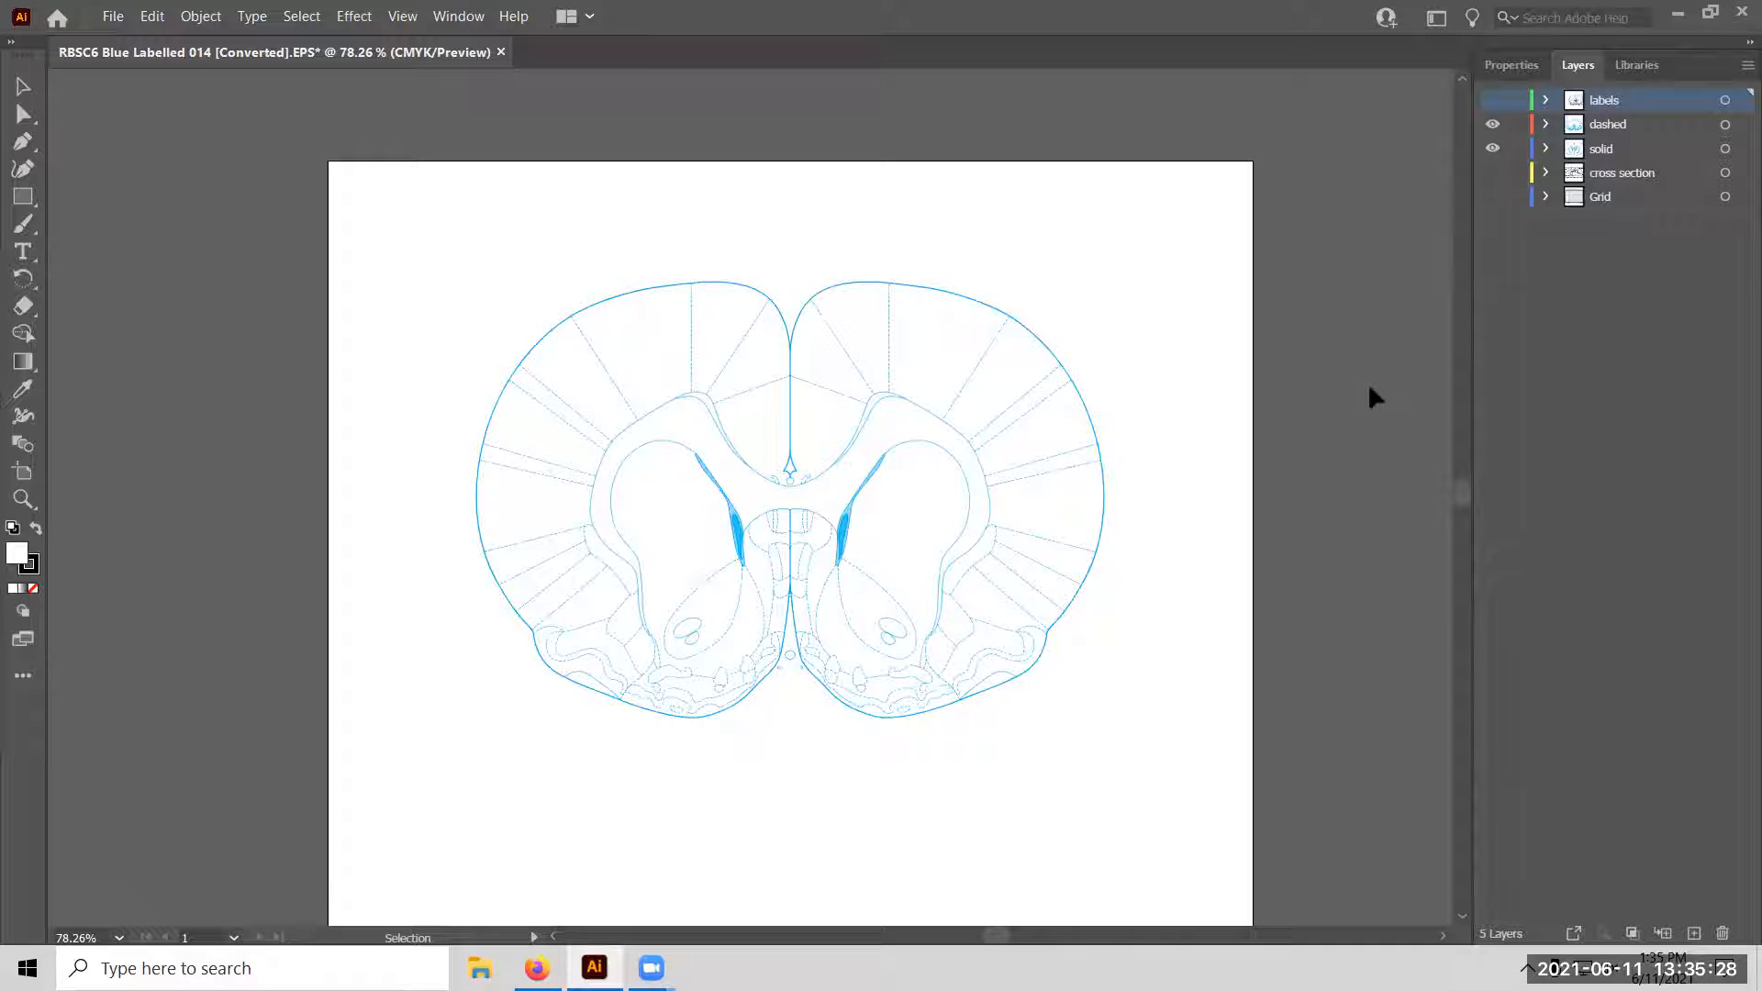
Lock the dashed layer and use Direct Selection on the solid outer brain outline, followed by the inner contour of the right hemisphere.
{"action": "left_click", "coordinate": [1516, 126]}
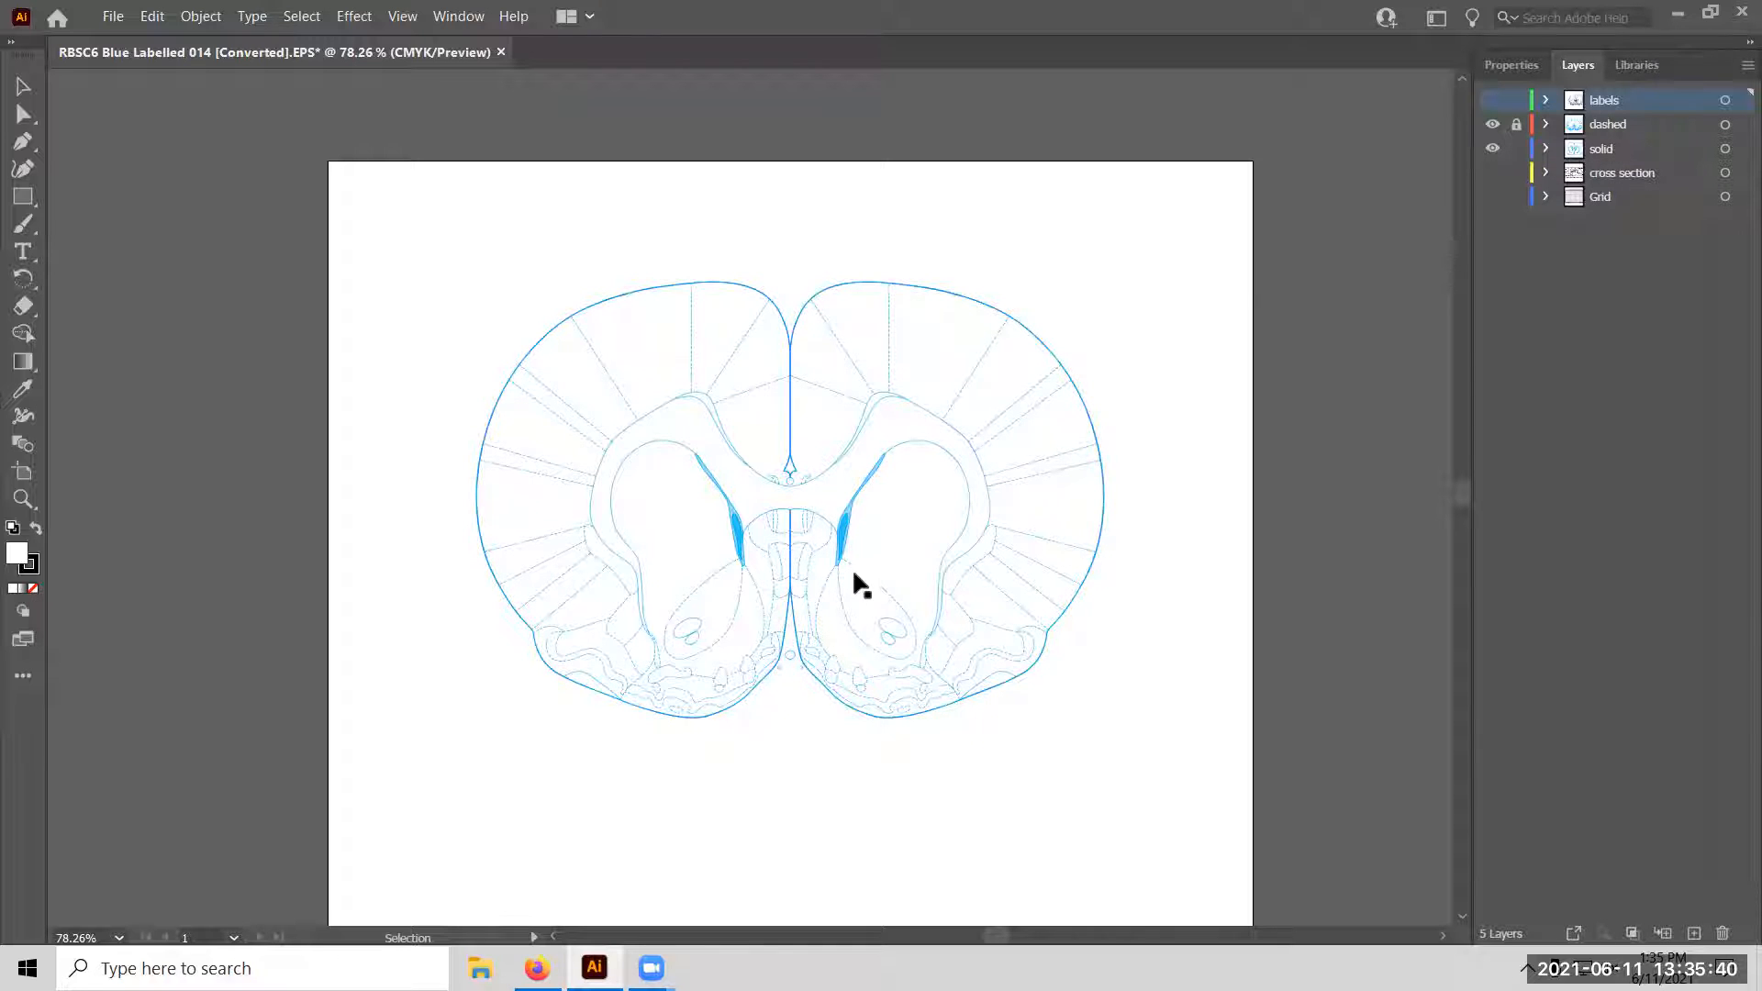
{"action": "left_click", "coordinate": [24, 114]}
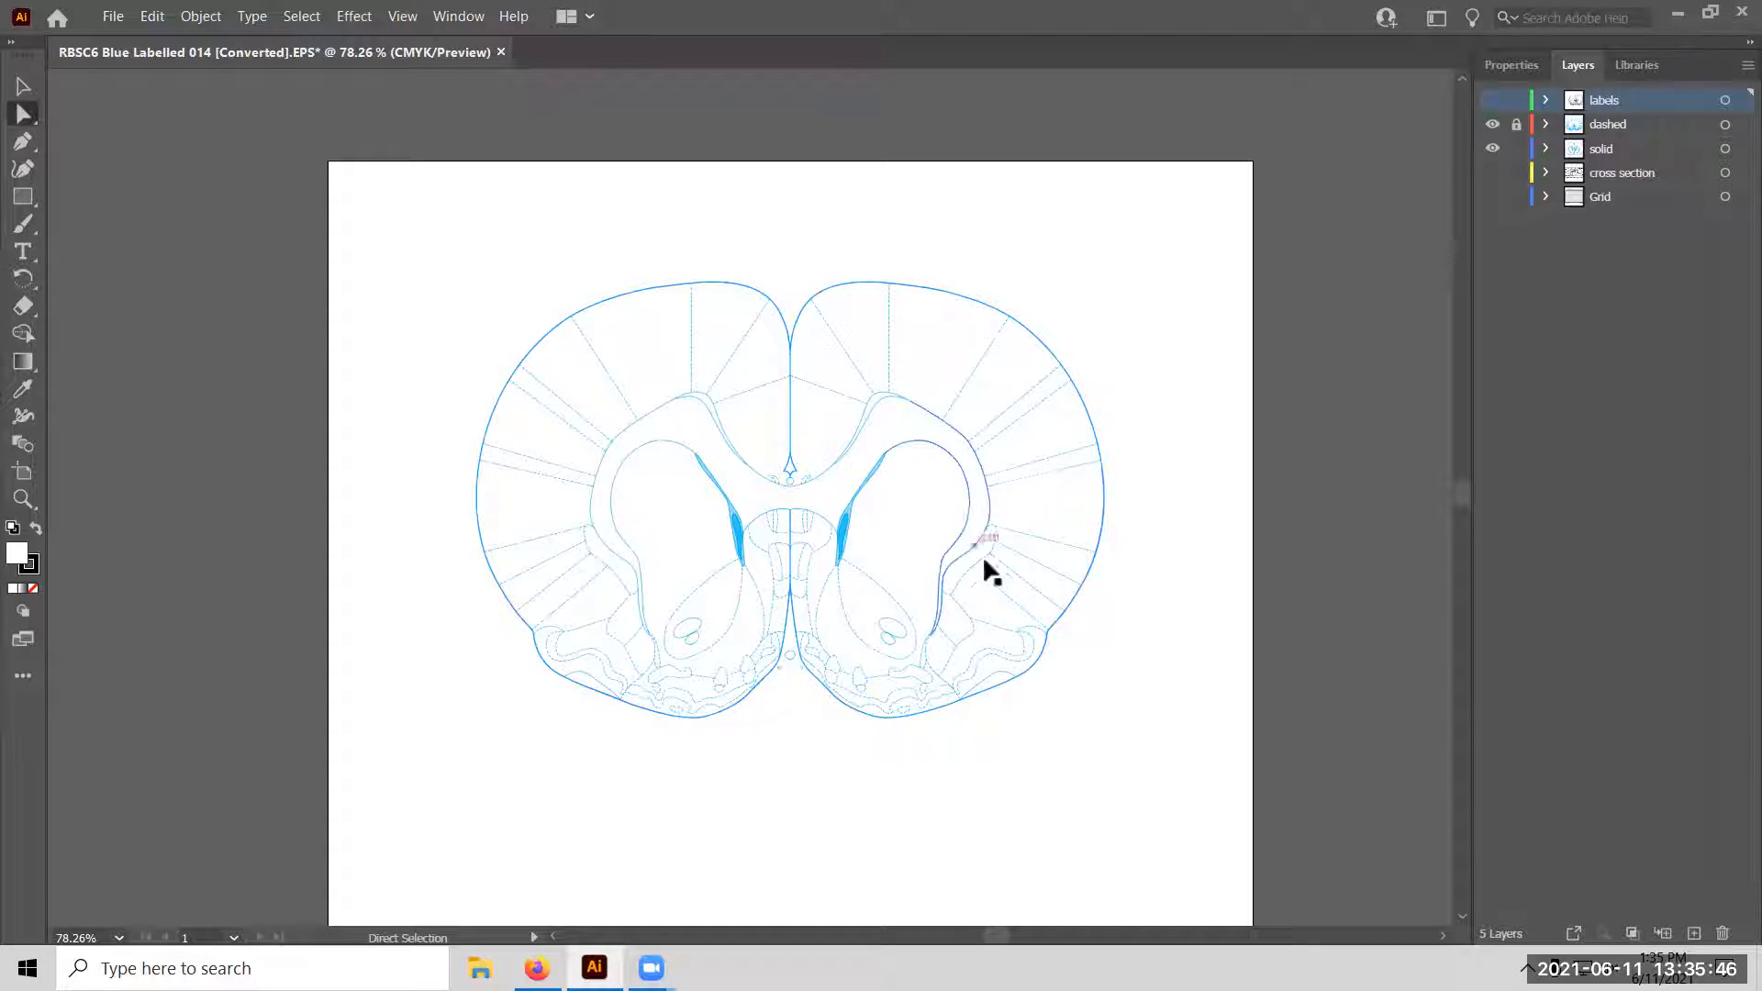
{"action": "key", "text": "ctrl+a"}
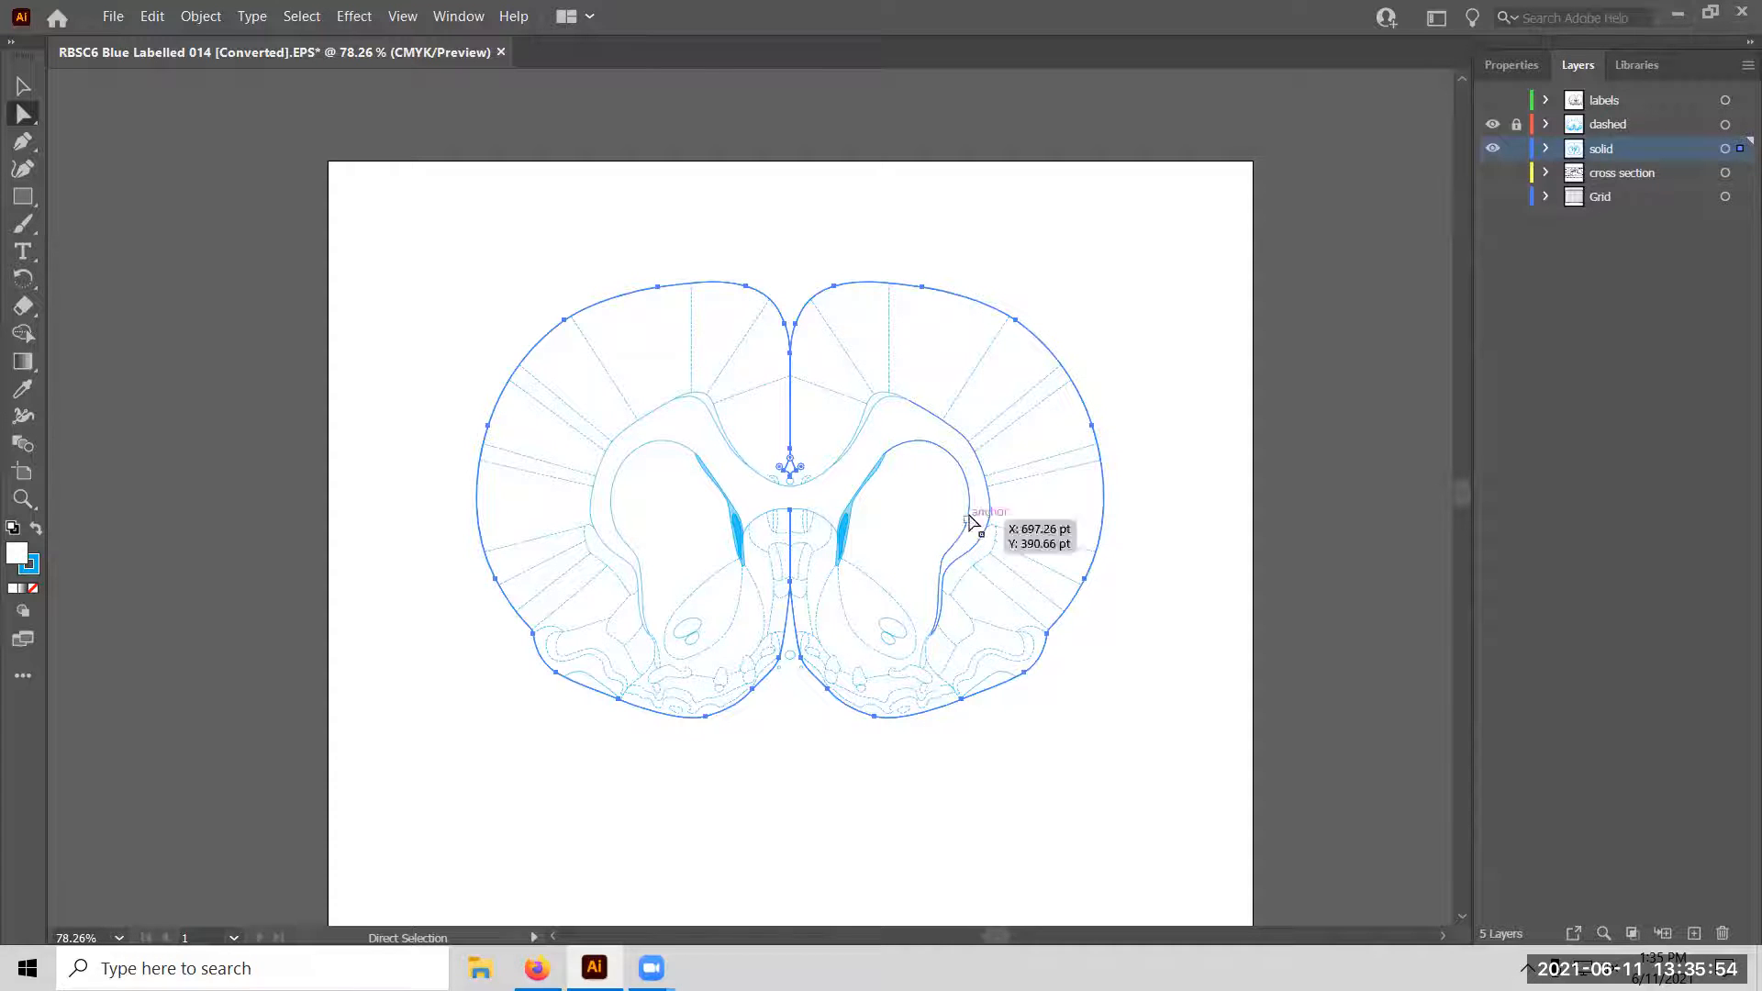
{"action": "left_click", "coordinate": [969, 480]}
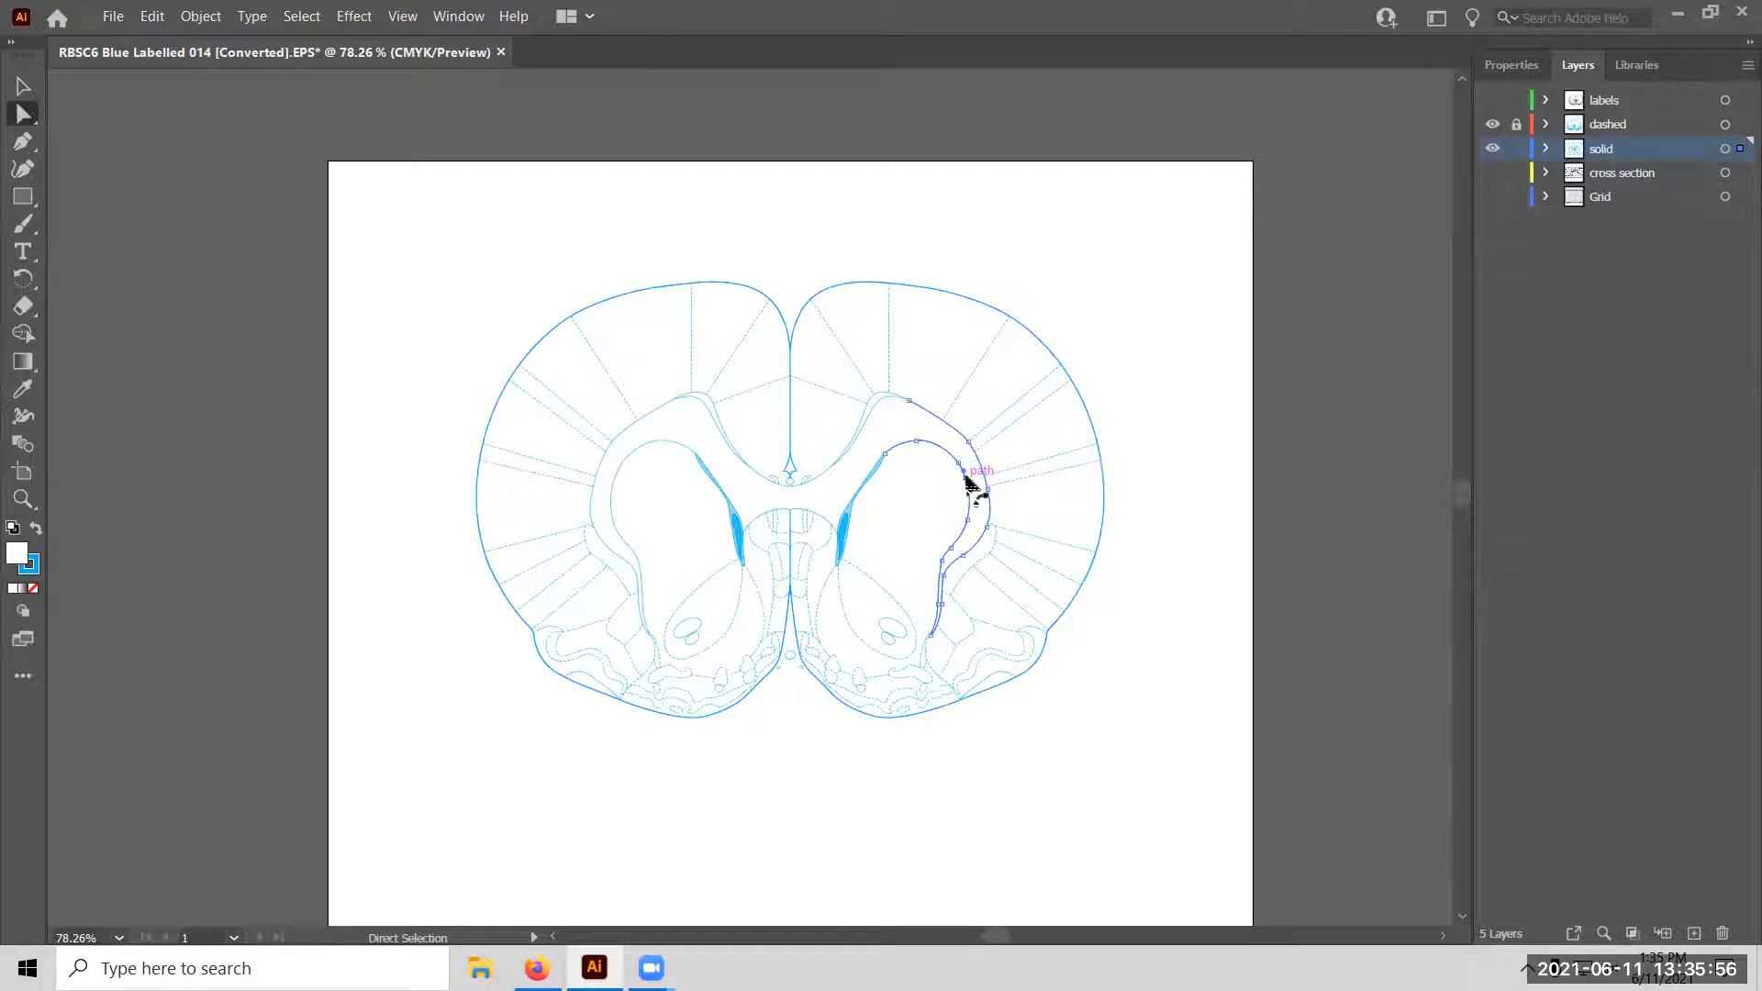
Unlock the dashed layer, select a dashed cortical boundary line in the right hemisphere, and clear the selection.
{"action": "left_click", "coordinate": [1519, 124]}
{"action": "left_click", "coordinate": [1035, 462]}
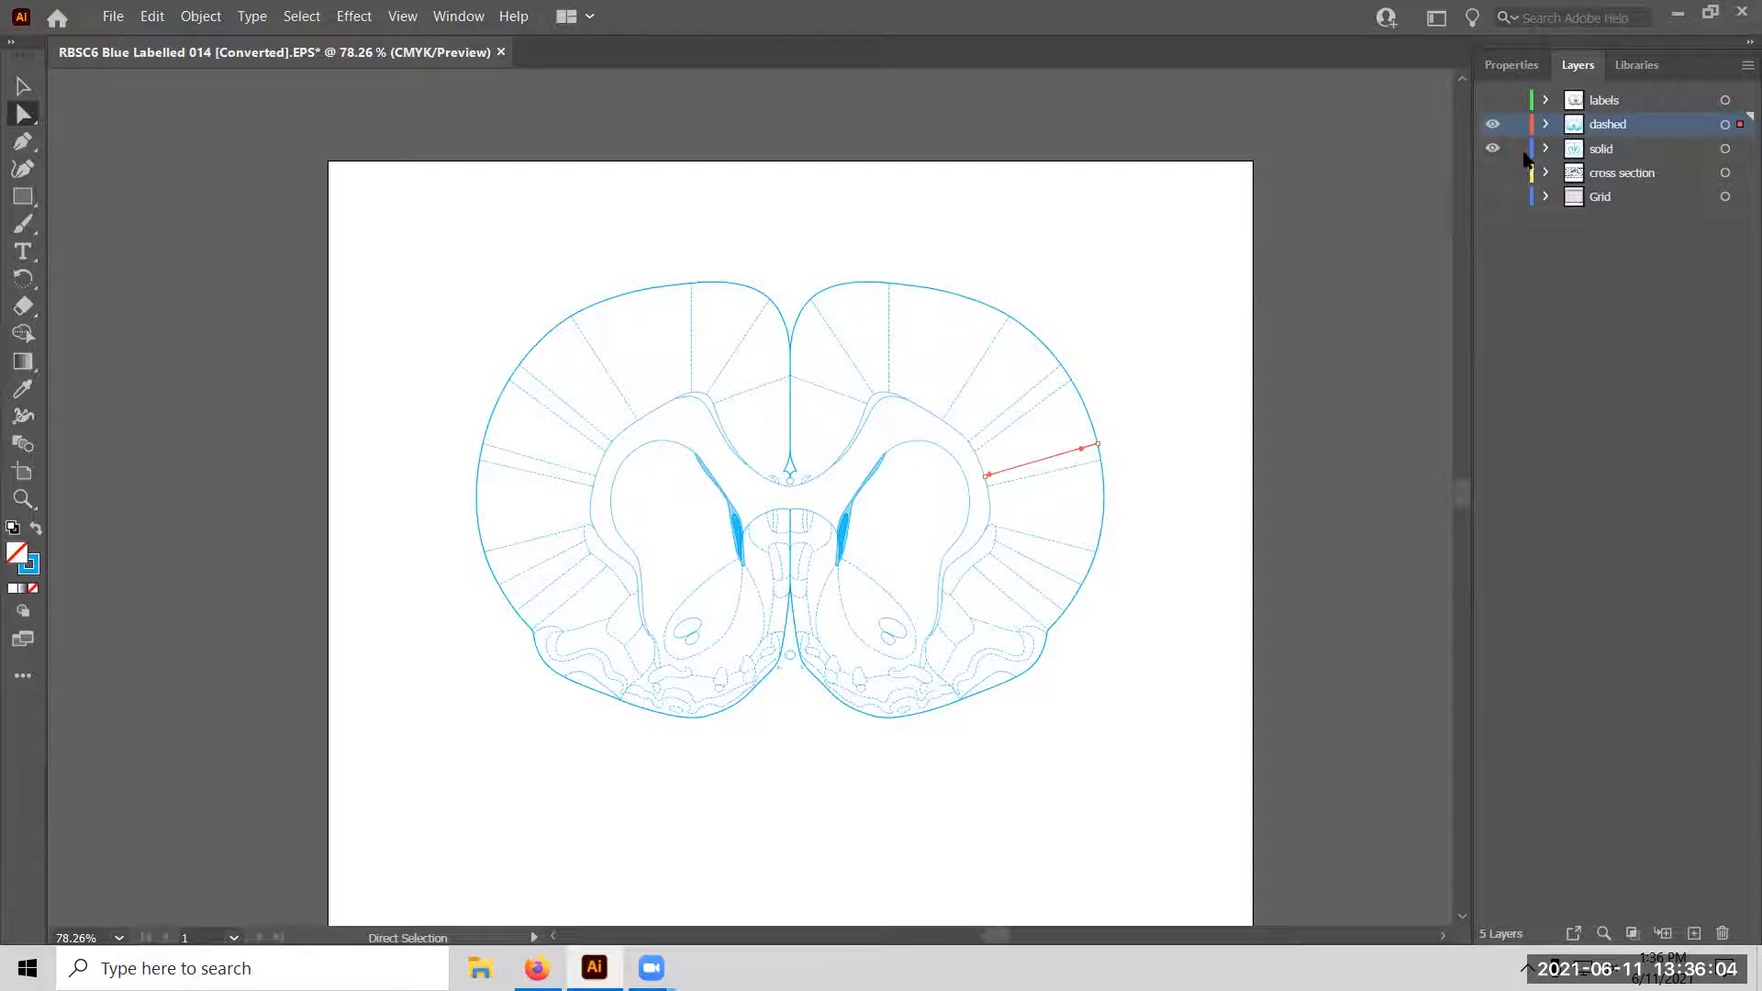
{"action": "left_click", "coordinate": [1335, 296]}
Examine the dashed layer's options and its list of available highlight colors, leaving all settings as they are.
{"action": "double_click", "coordinate": [1628, 121]}
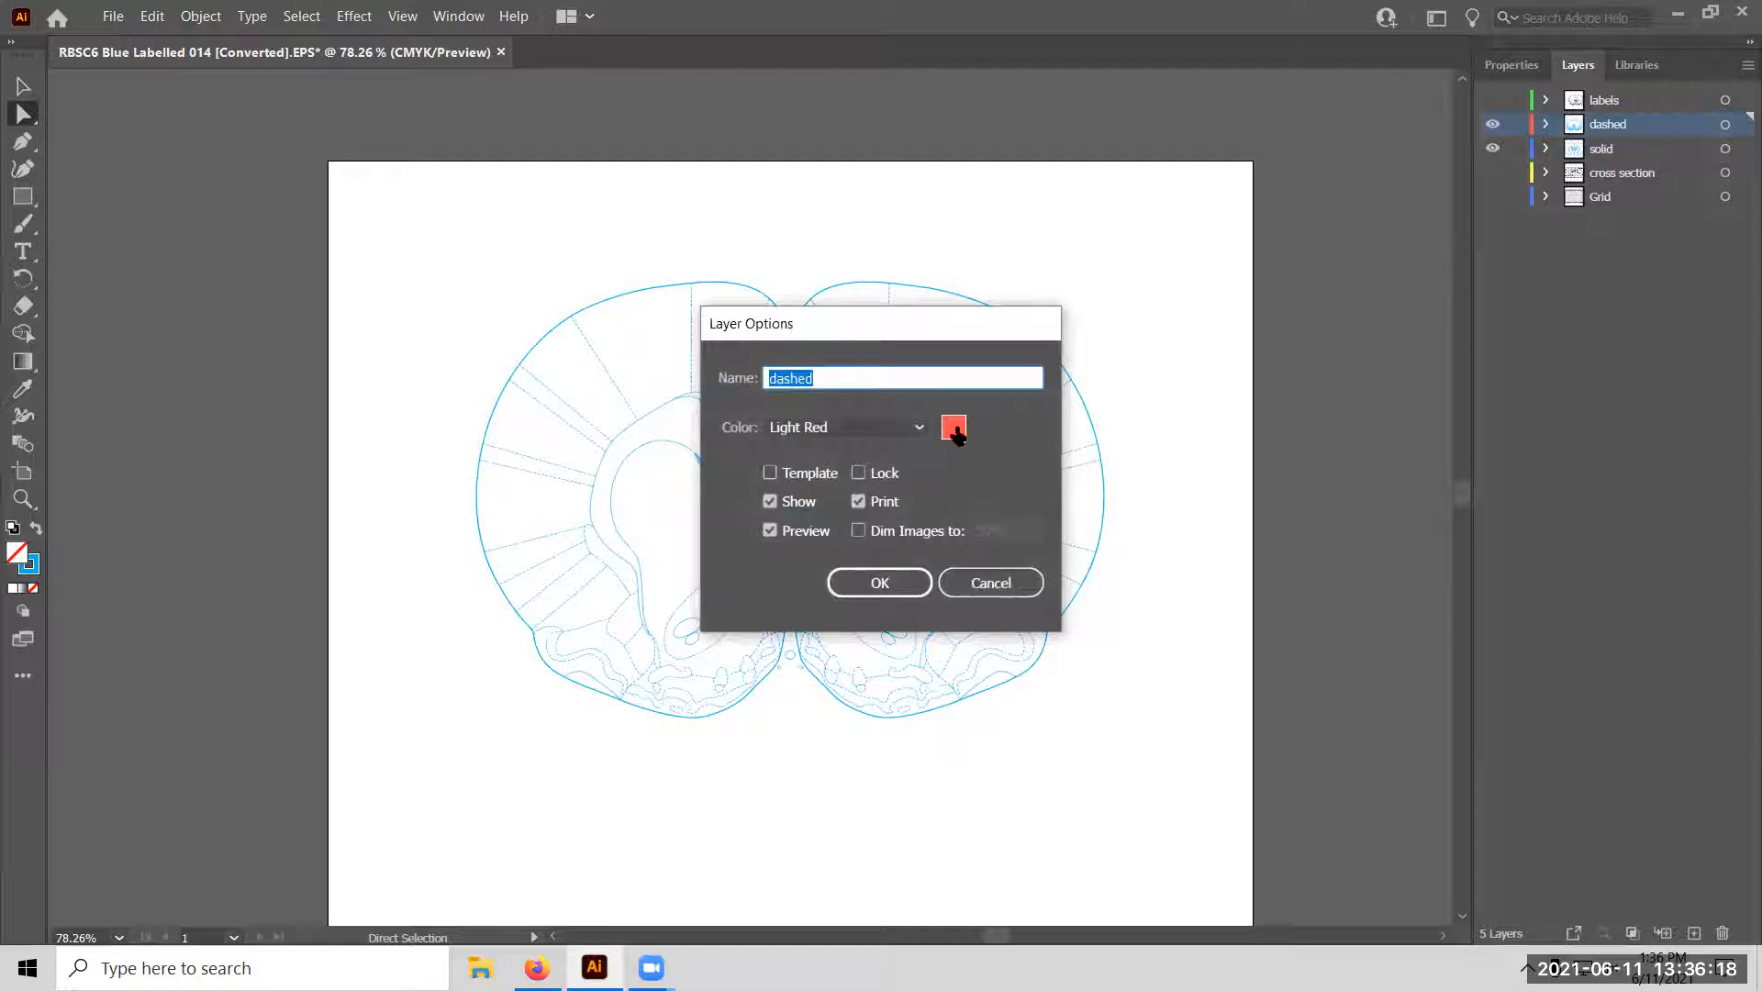
{"action": "left_click", "coordinate": [918, 429]}
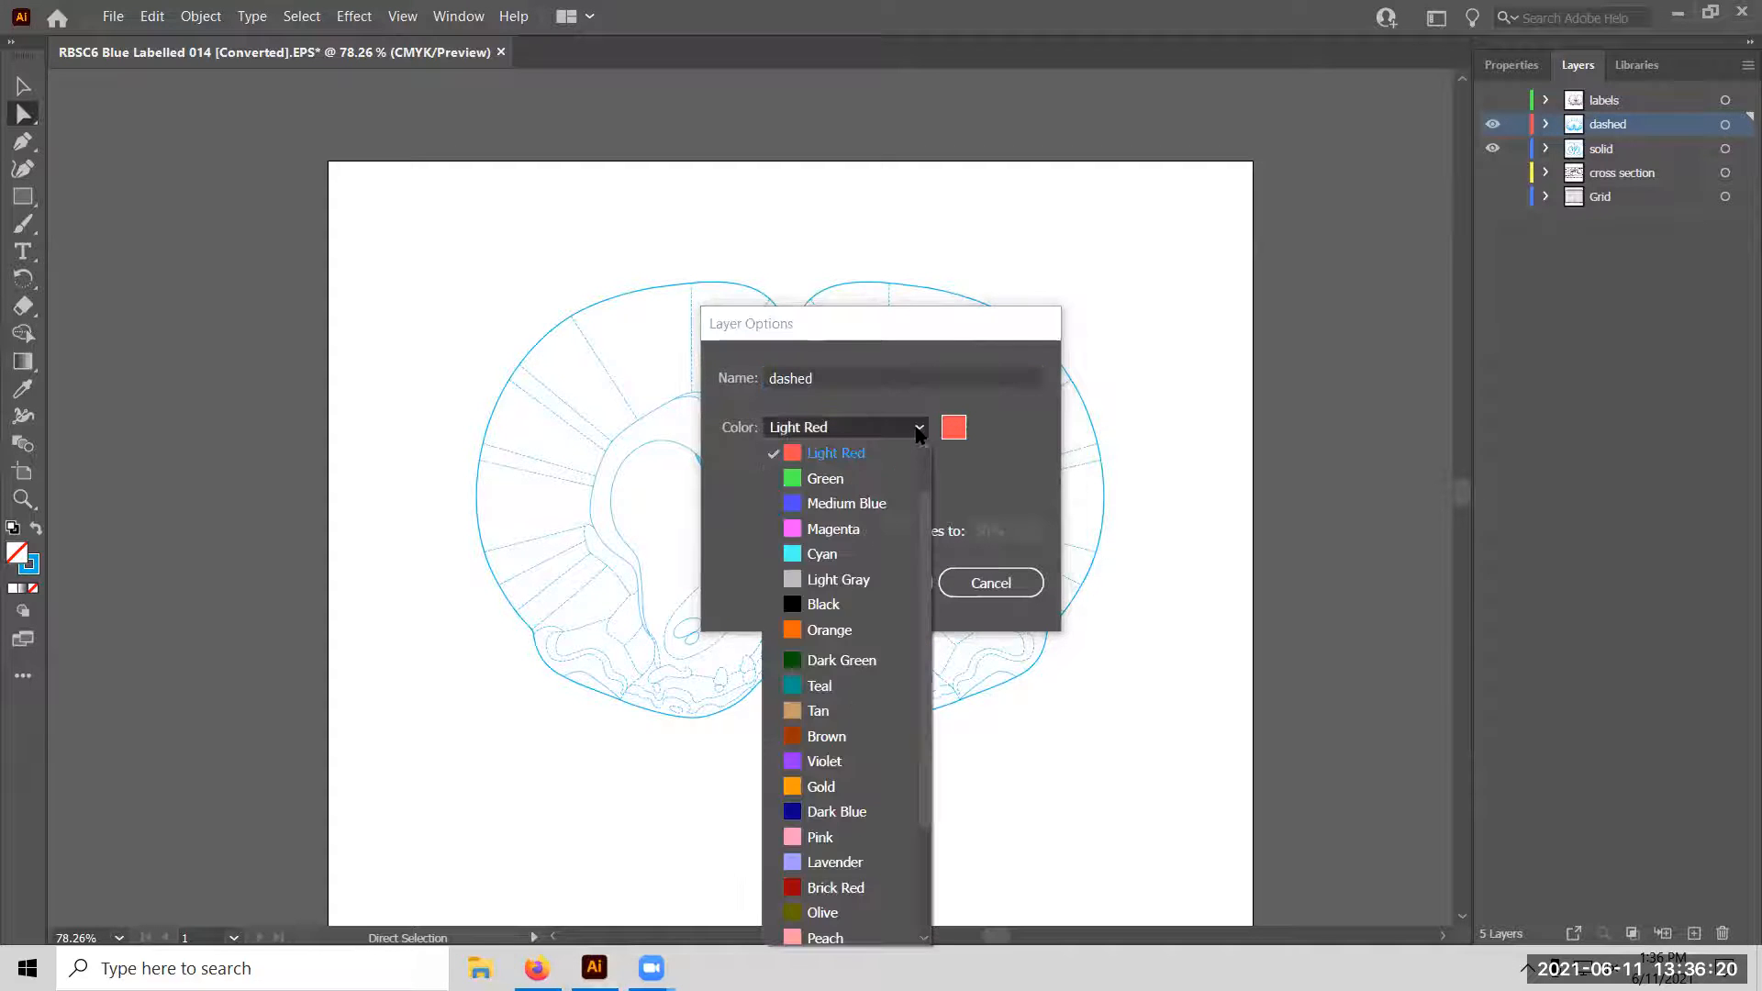
{"action": "left_click", "coordinate": [919, 430]}
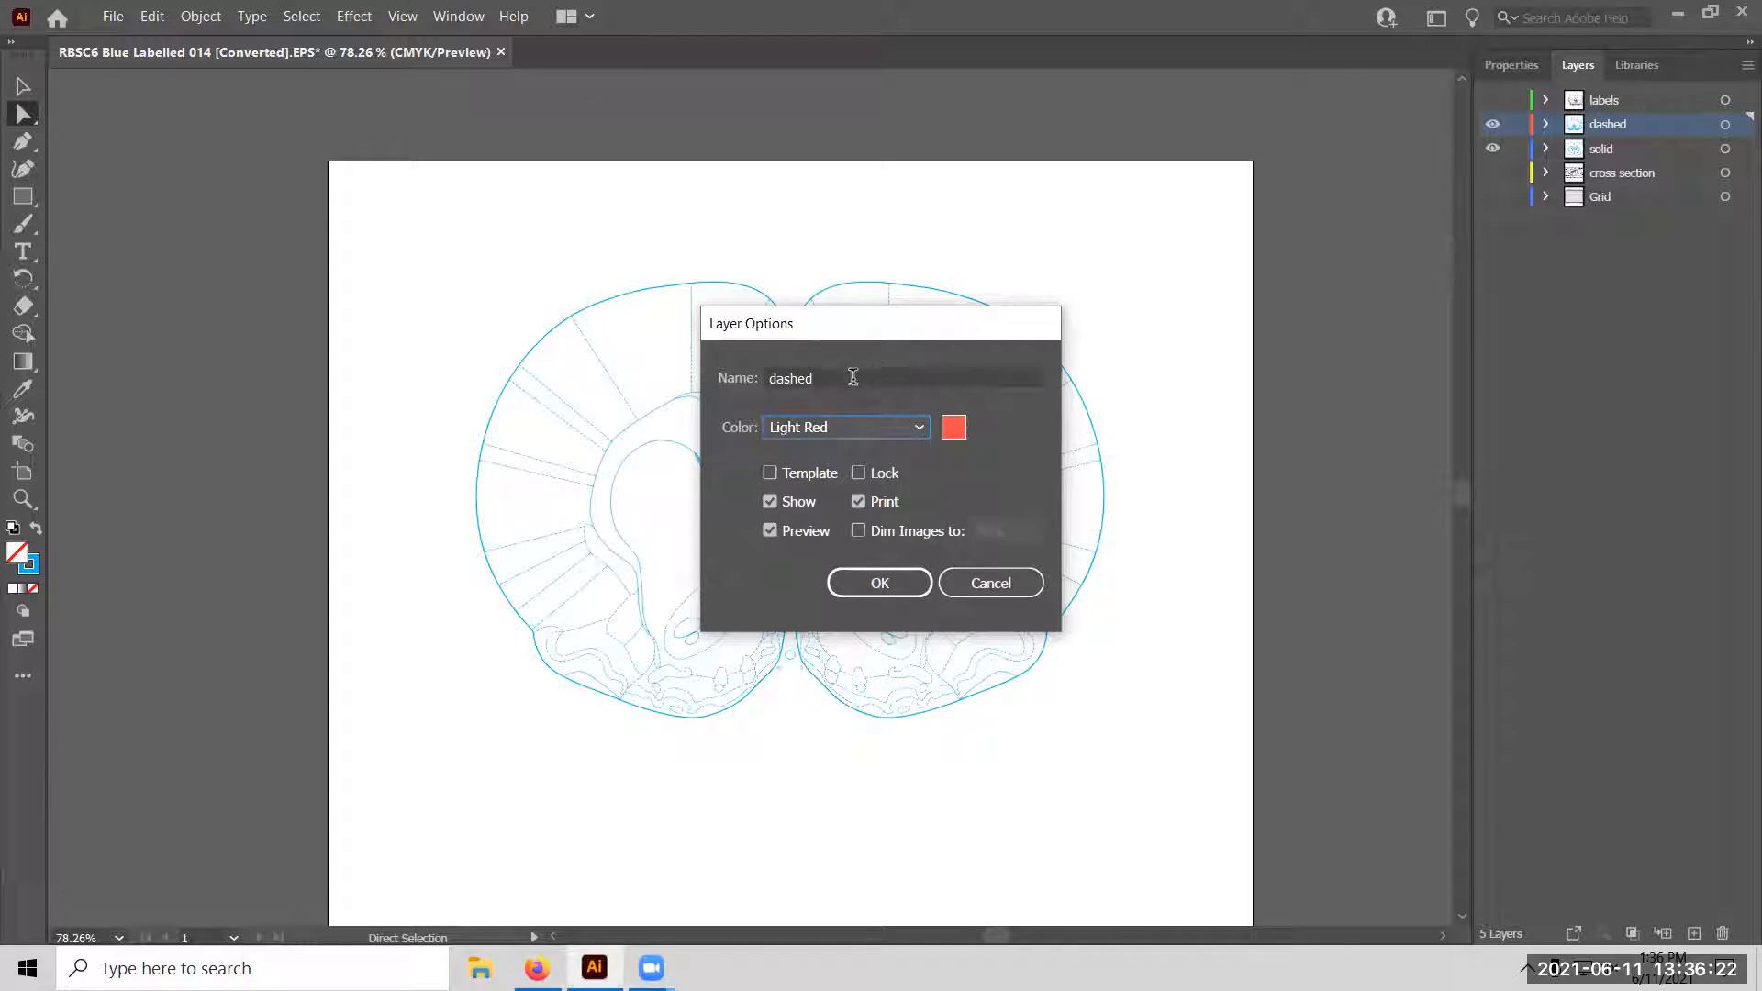
{"action": "left_click", "coordinate": [969, 588]}
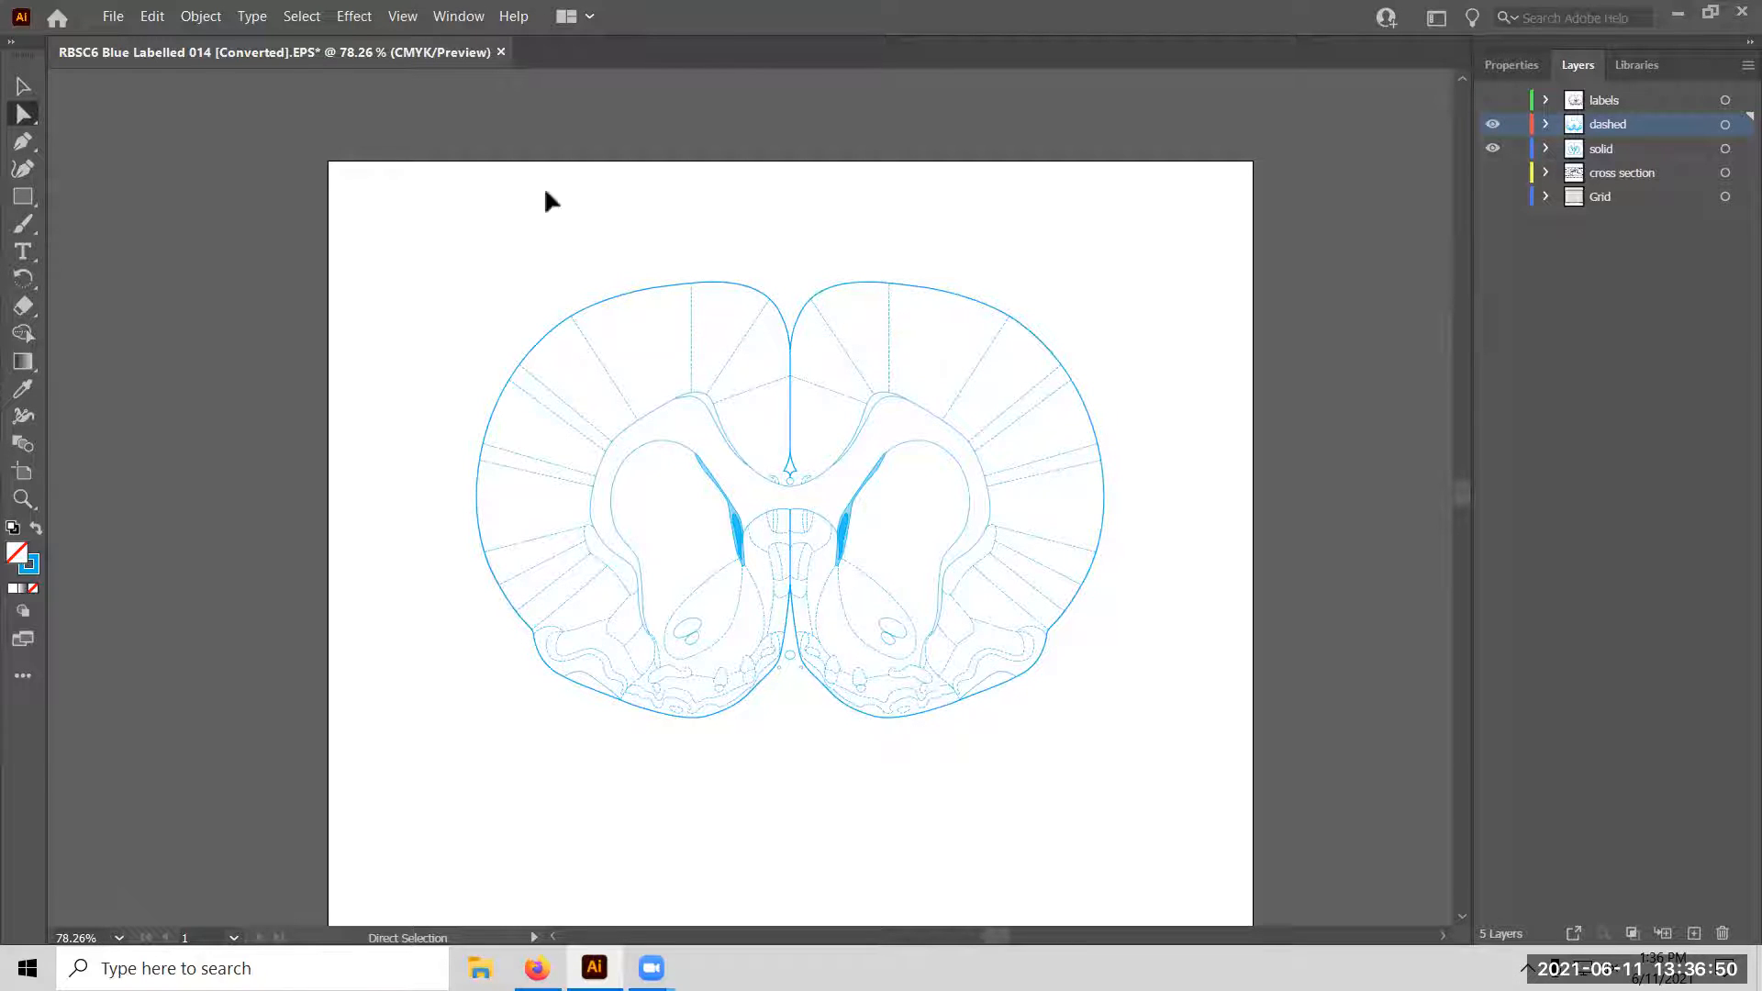
Begin saving the document as a new file on the computer and turn off the repeated choice between cloud and local saving.
{"action": "left_click", "coordinate": [111, 17]}
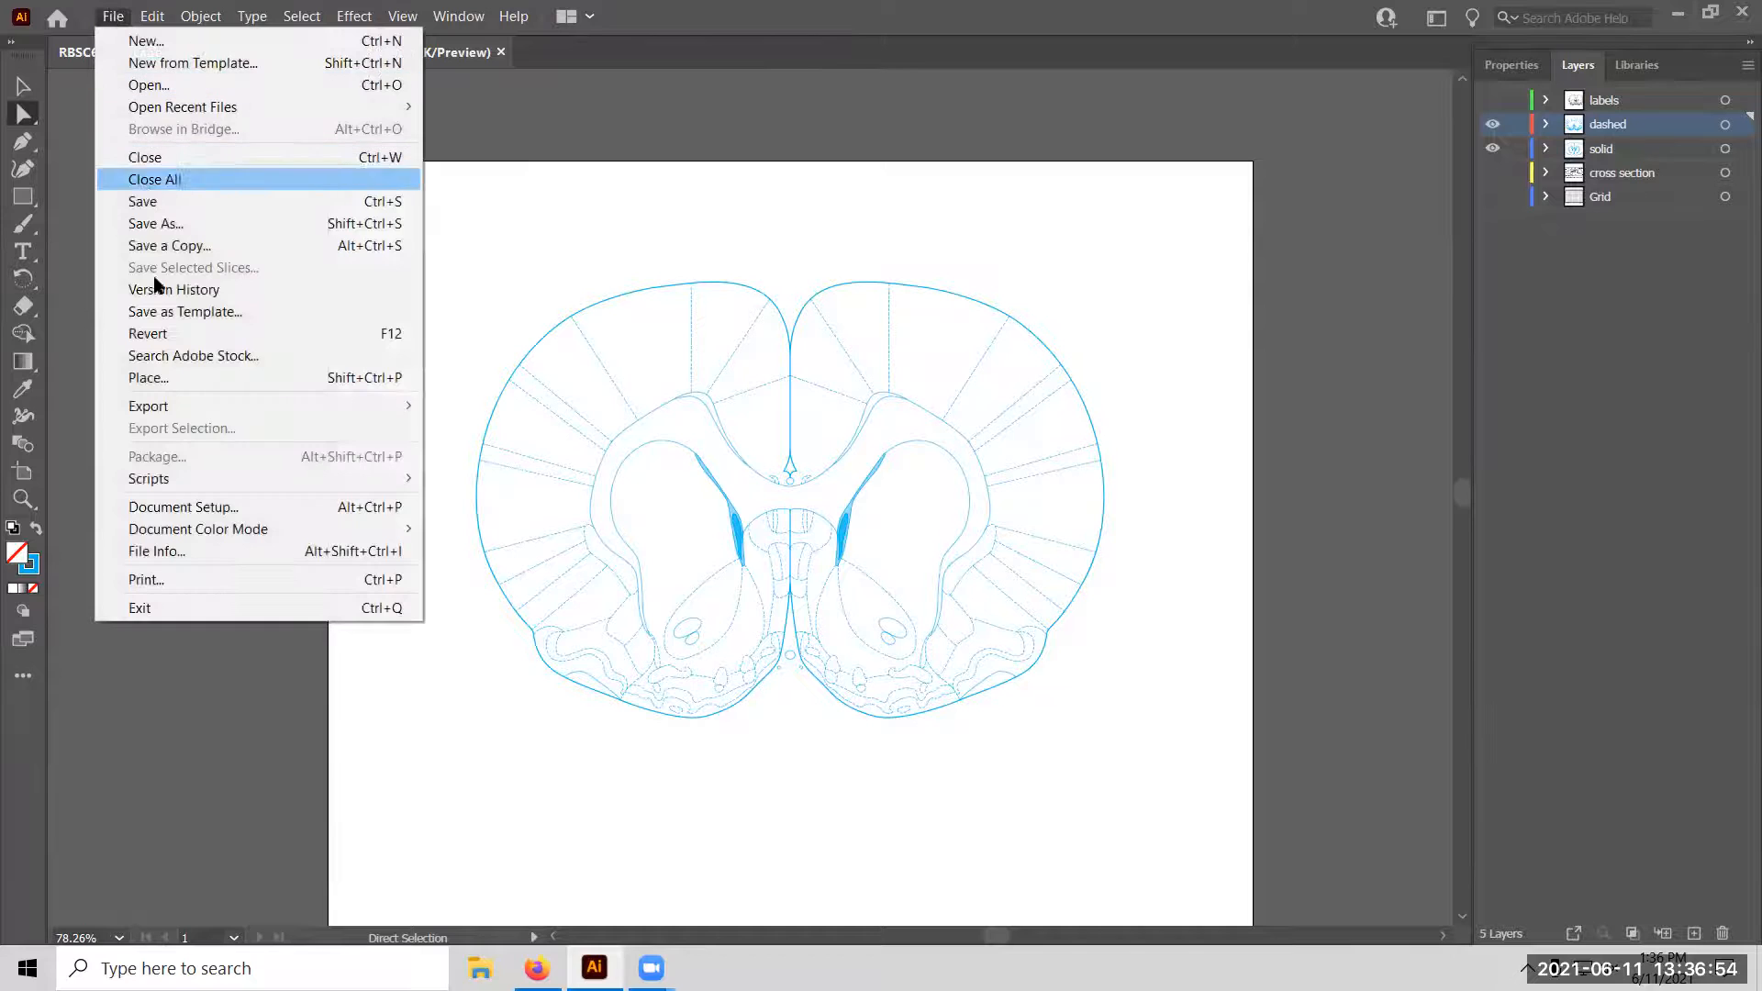
{"action": "left_click", "coordinate": [177, 225]}
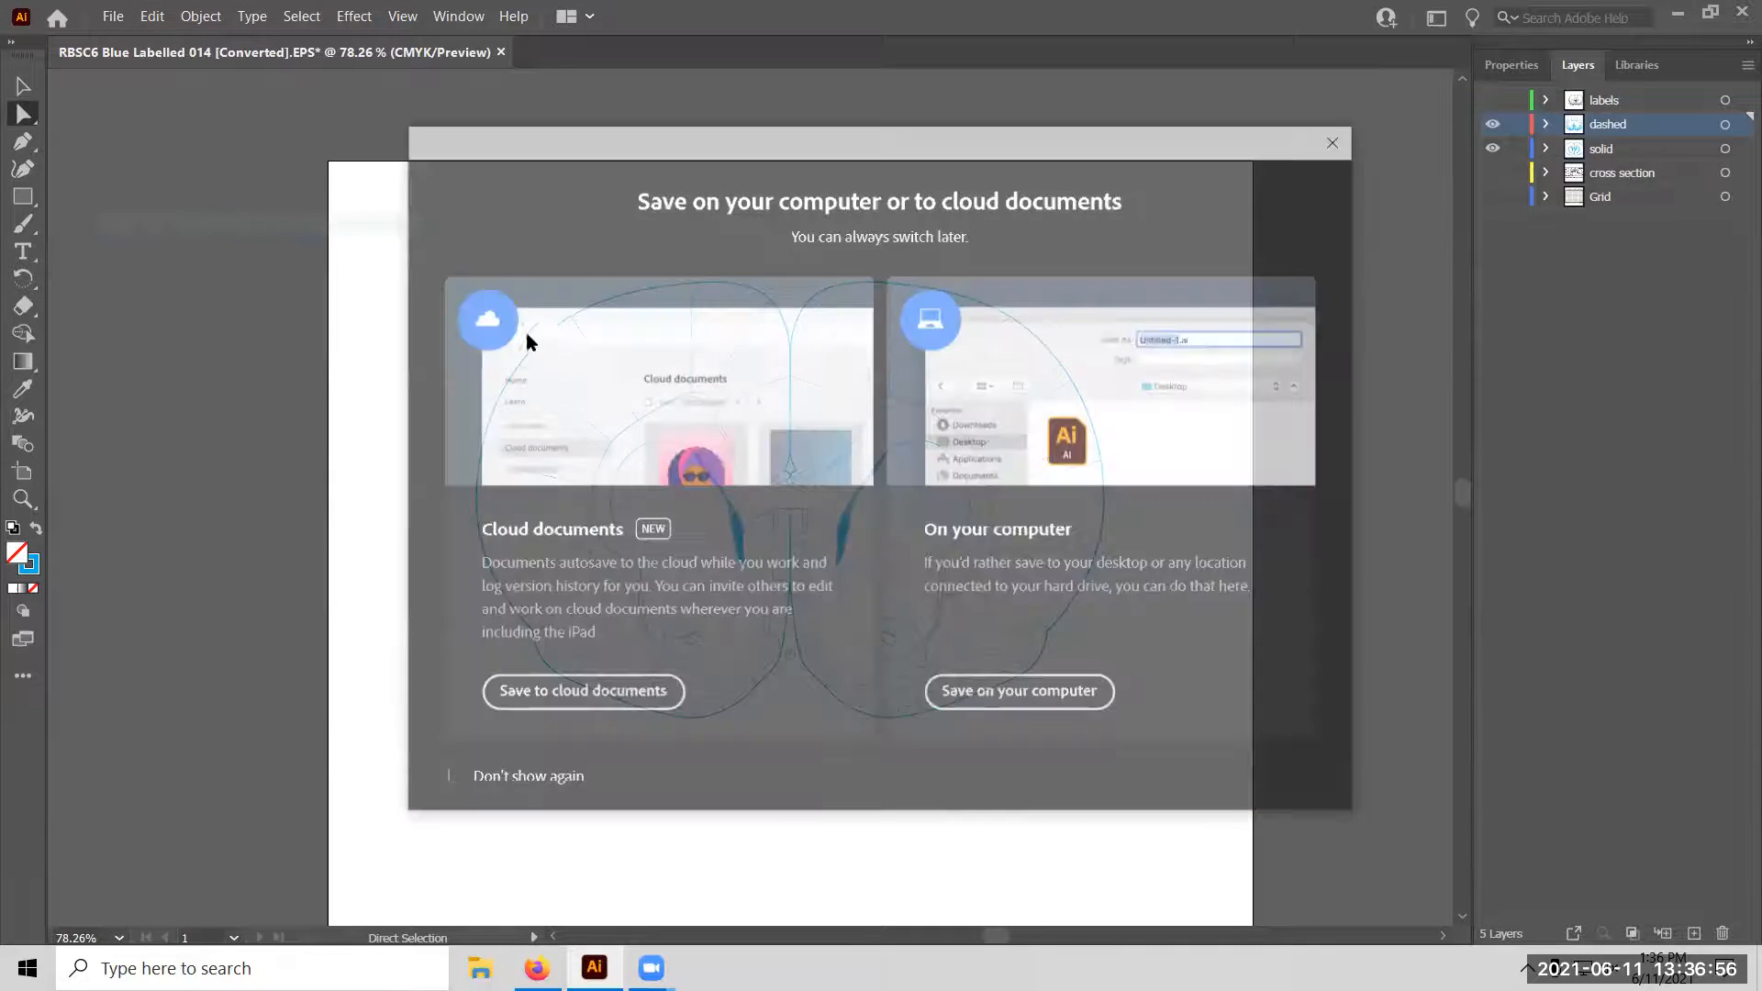
{"action": "left_click", "coordinate": [531, 784]}
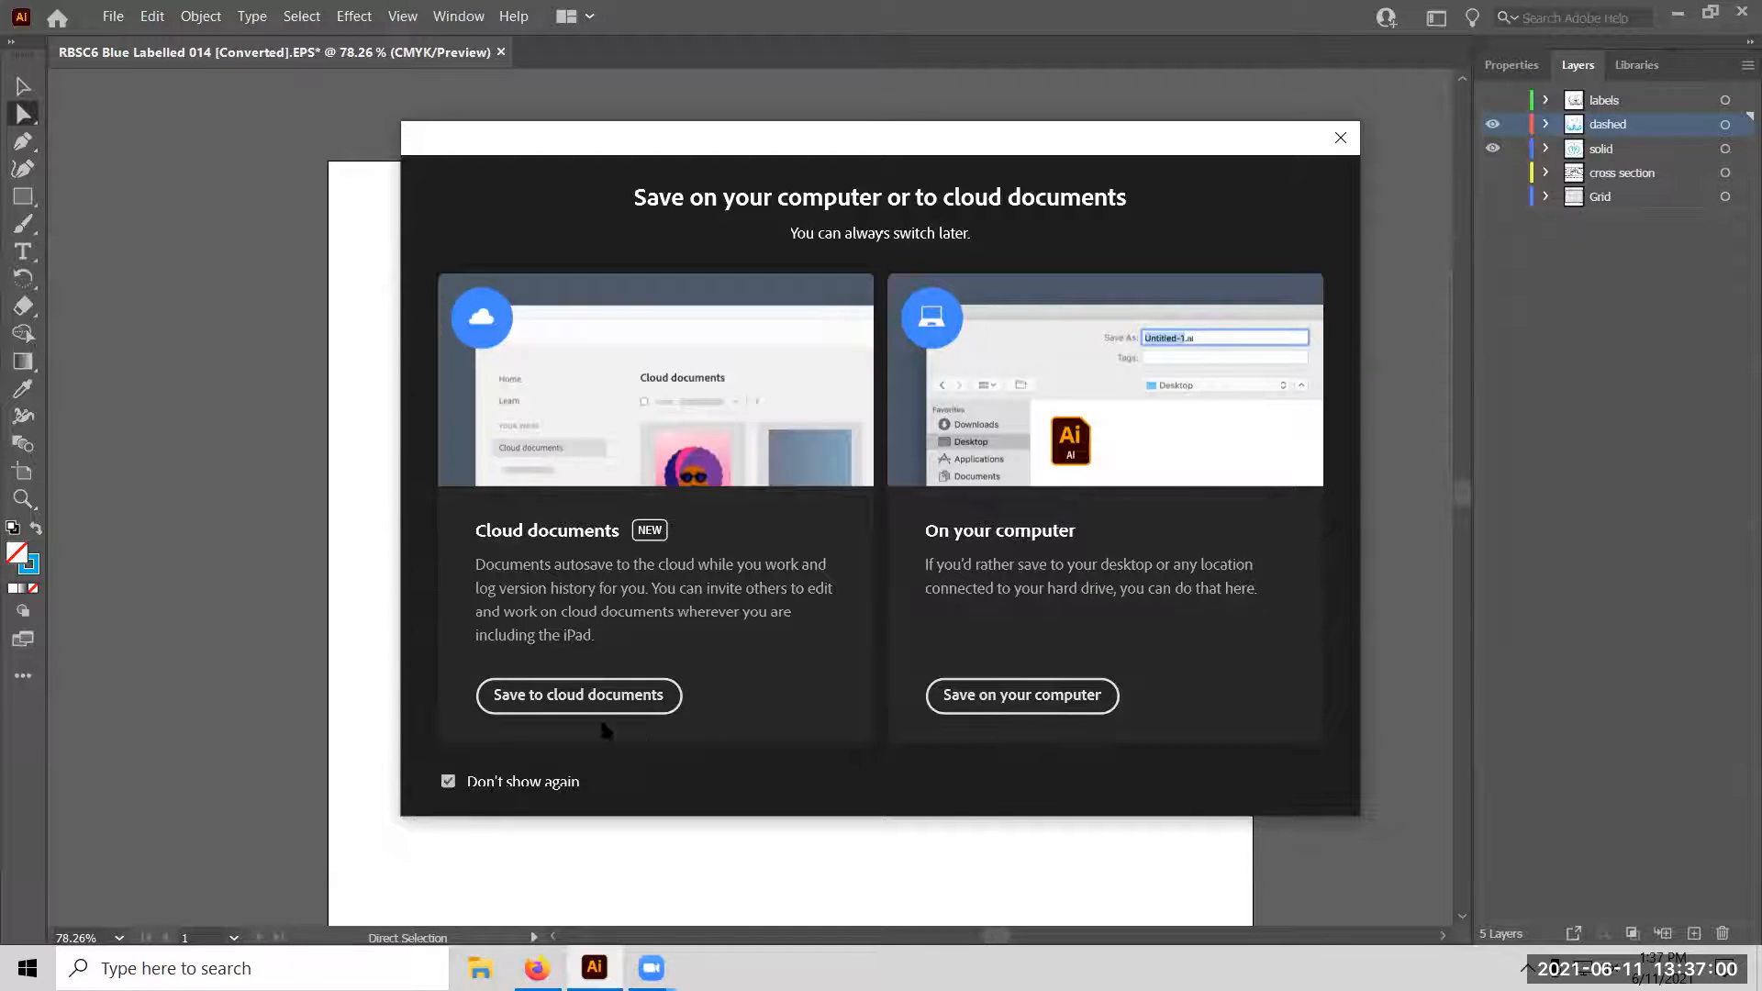
{"action": "left_click", "coordinate": [1051, 695]}
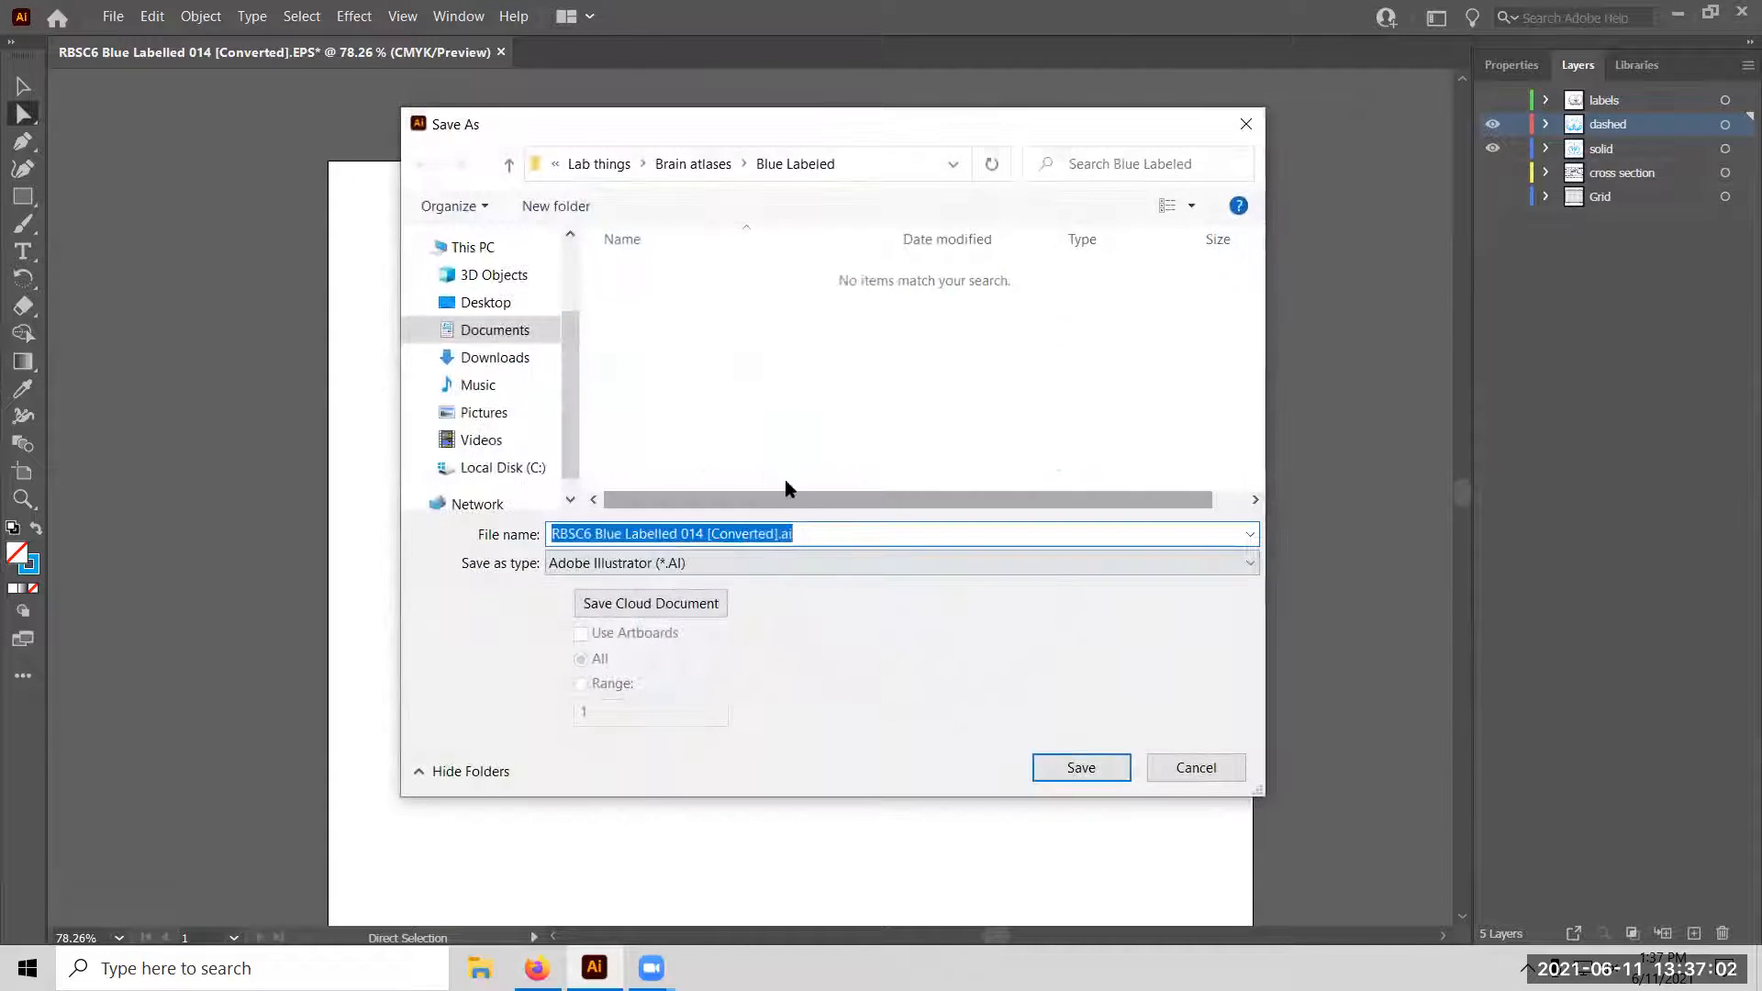
Save the plate as an Adobe PDF in the Brain atlases folder, using the Illustrator Default preset.
{"action": "left_click", "coordinate": [688, 168]}
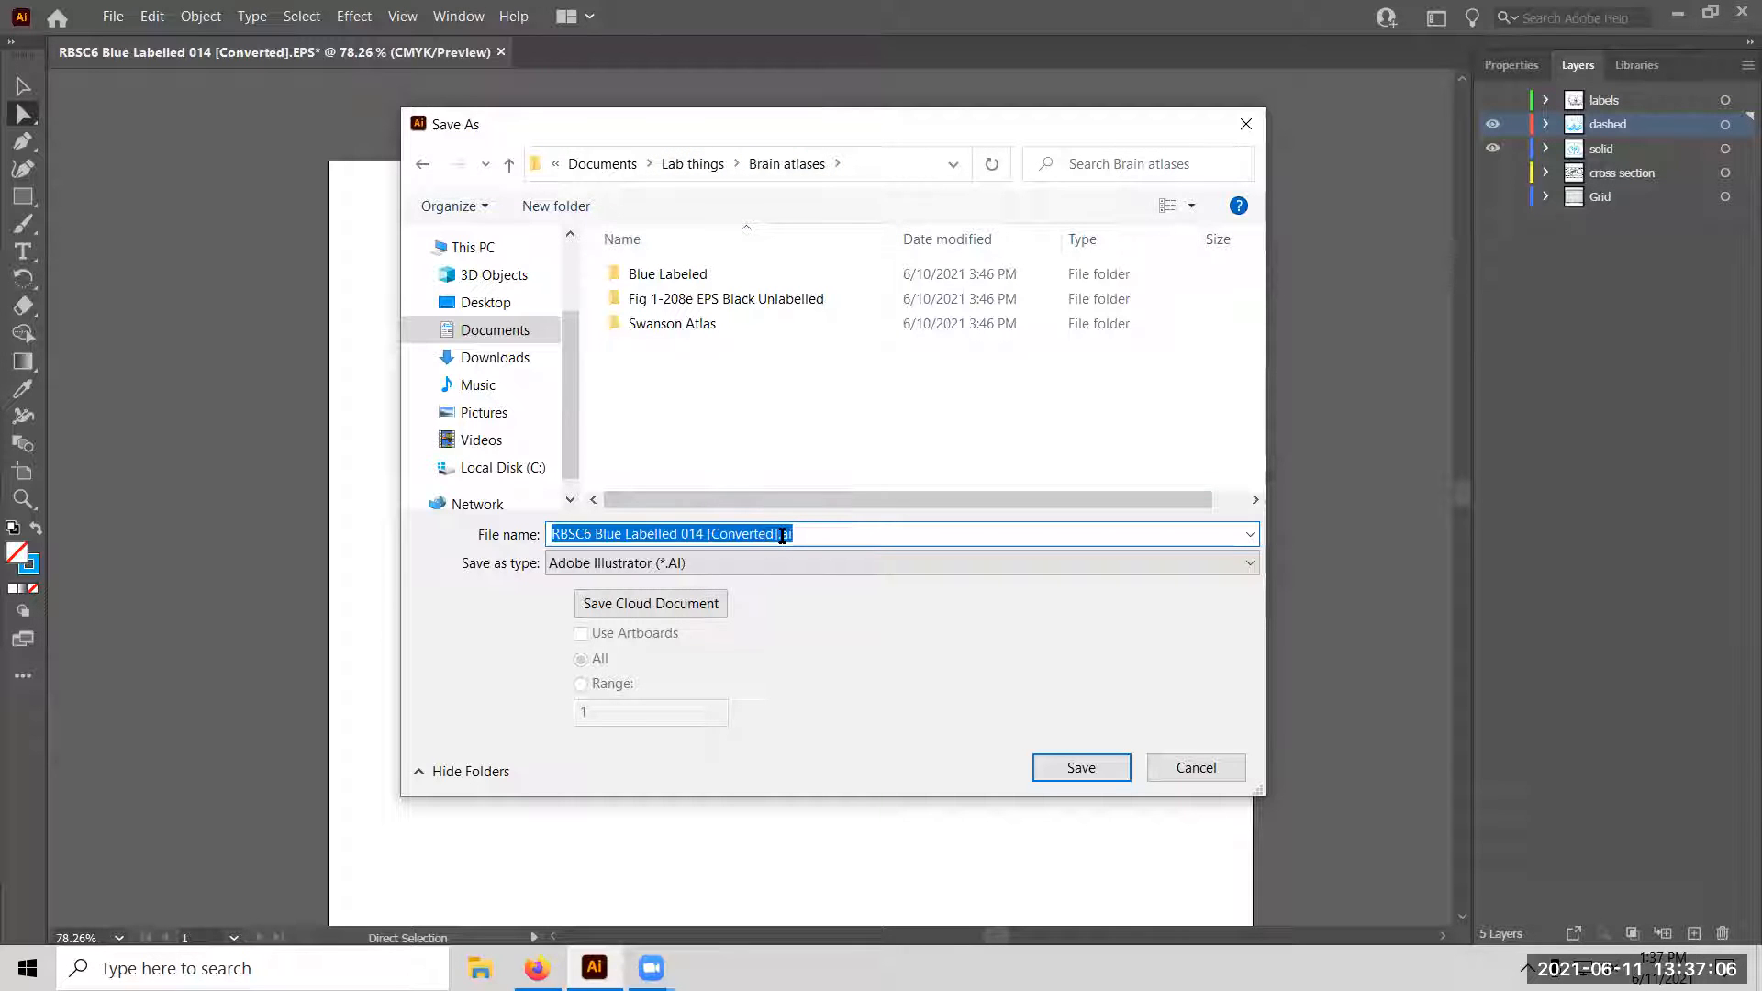
{"action": "left_click", "coordinate": [769, 562]}
{"action": "left_click", "coordinate": [758, 600]}
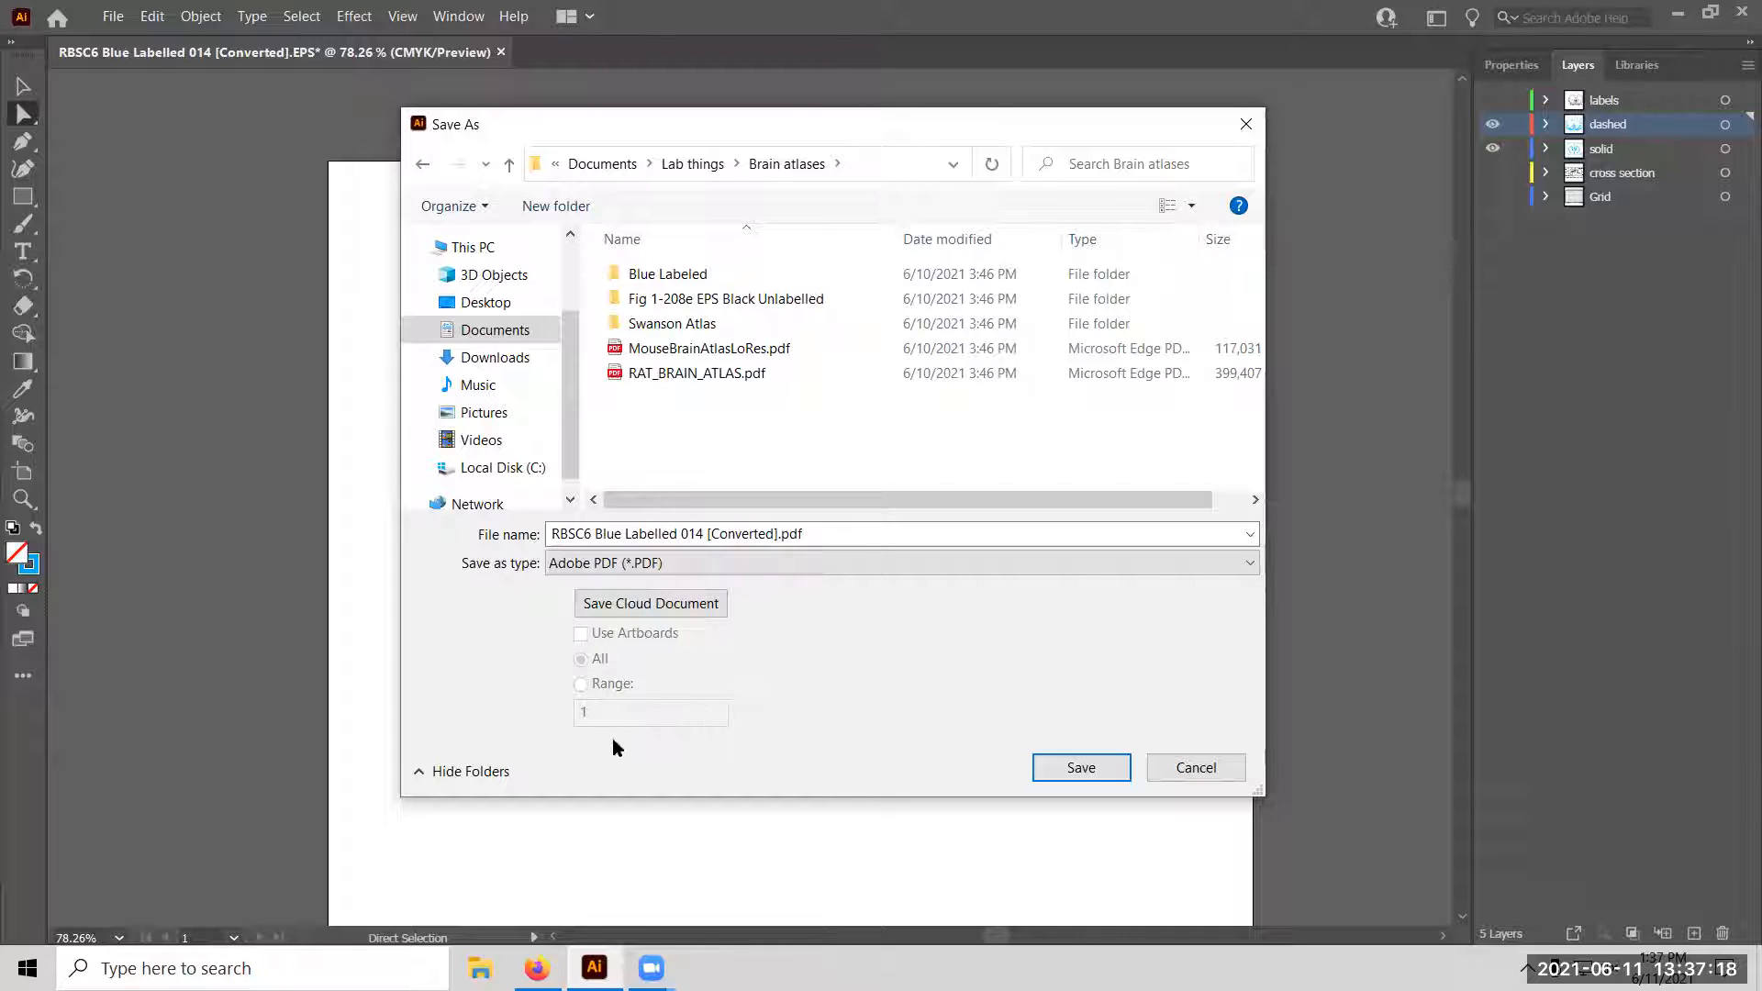
{"action": "left_click", "coordinate": [1081, 767]}
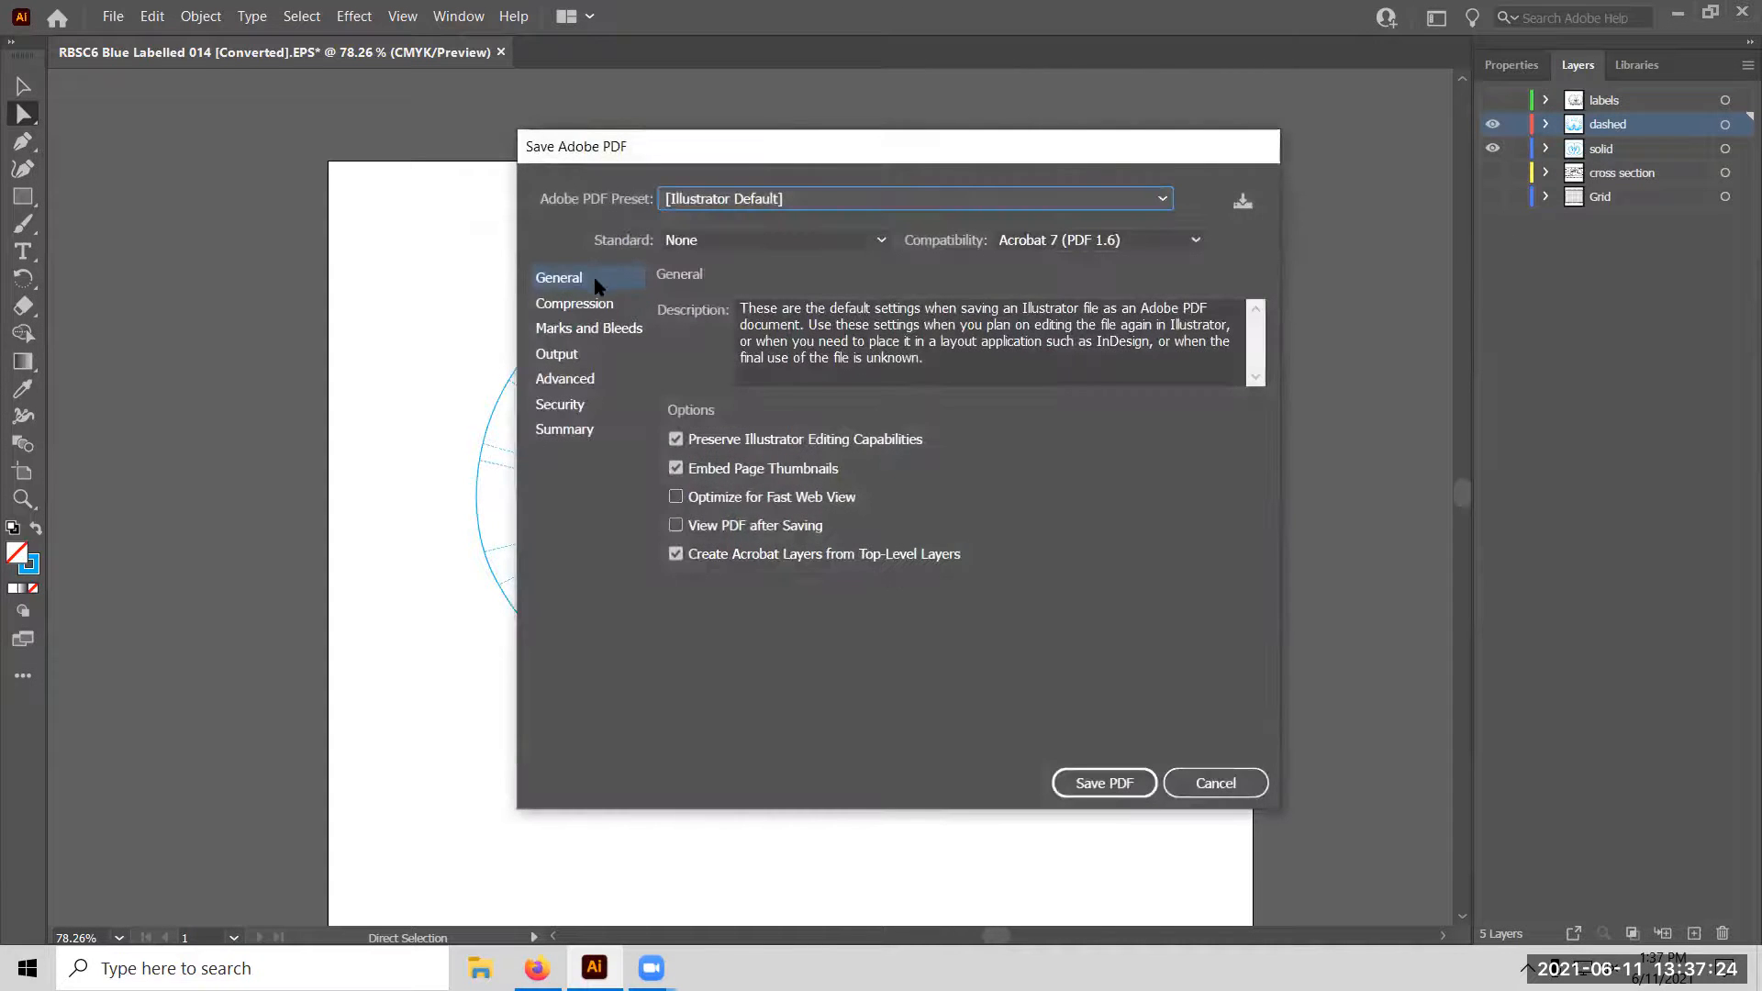
{"action": "left_click", "coordinate": [1092, 786]}
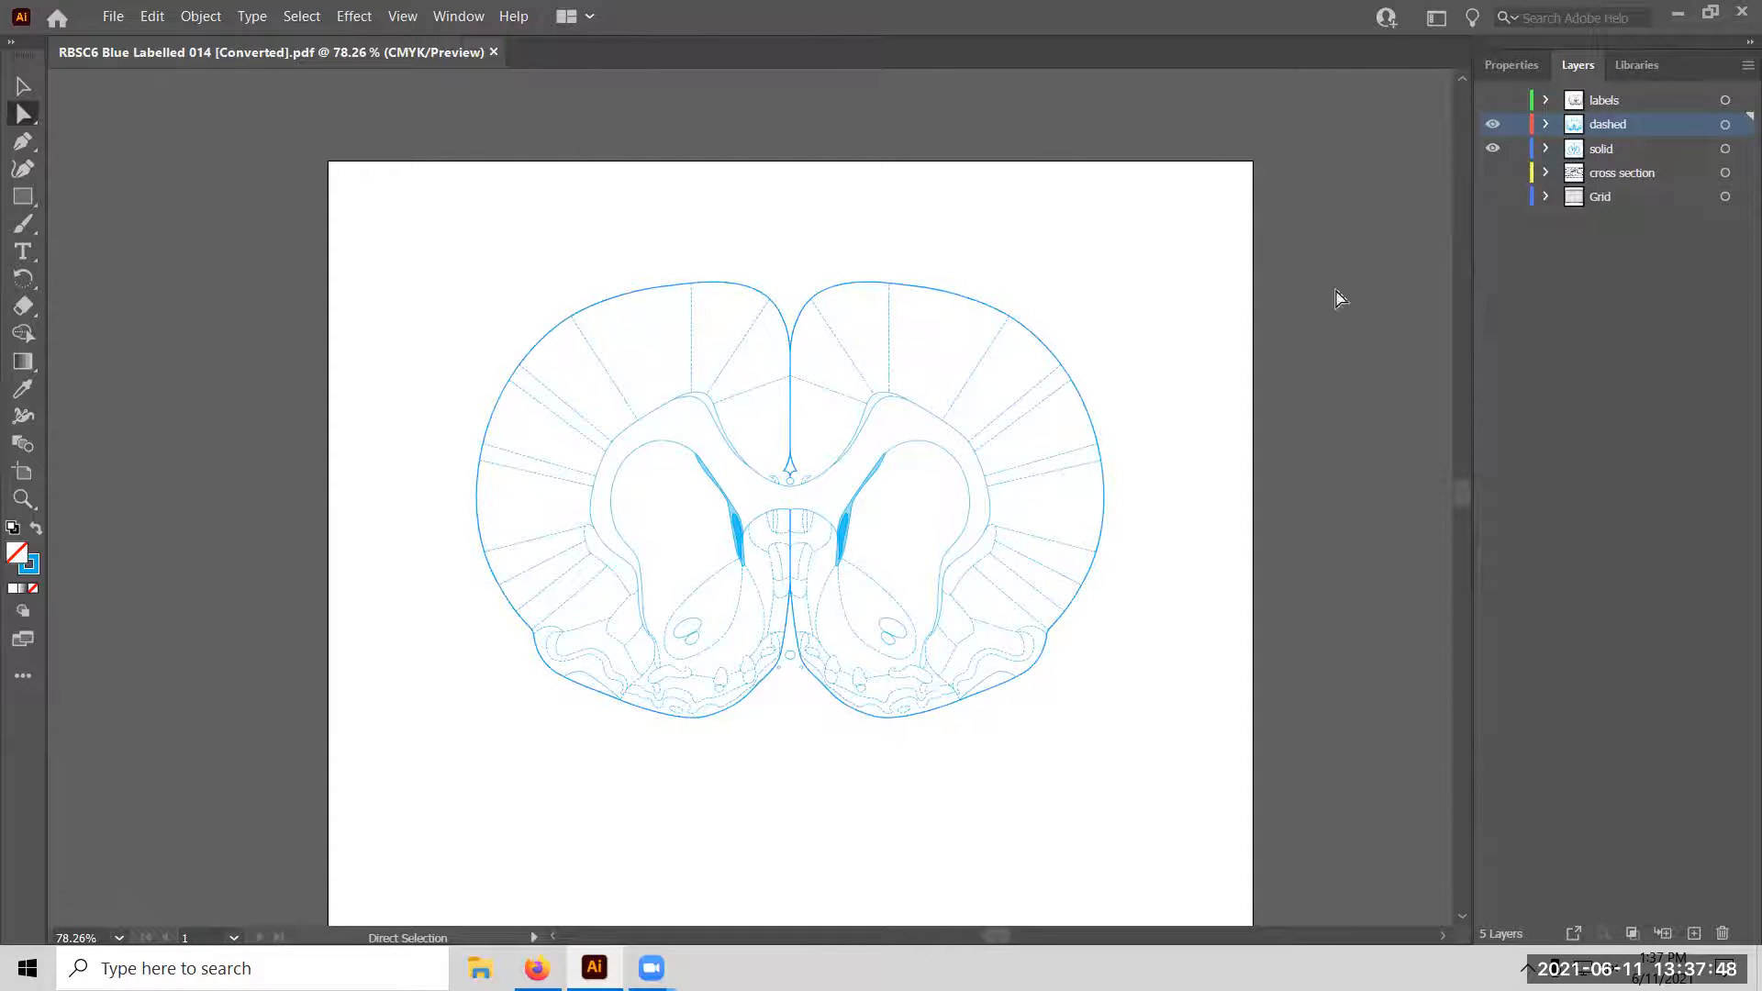
Lock the dashed layer, select the solid outer brain outline as a whole, show its anchor points with Direct Selection, and deselect it.
{"action": "left_click", "coordinate": [1516, 126]}
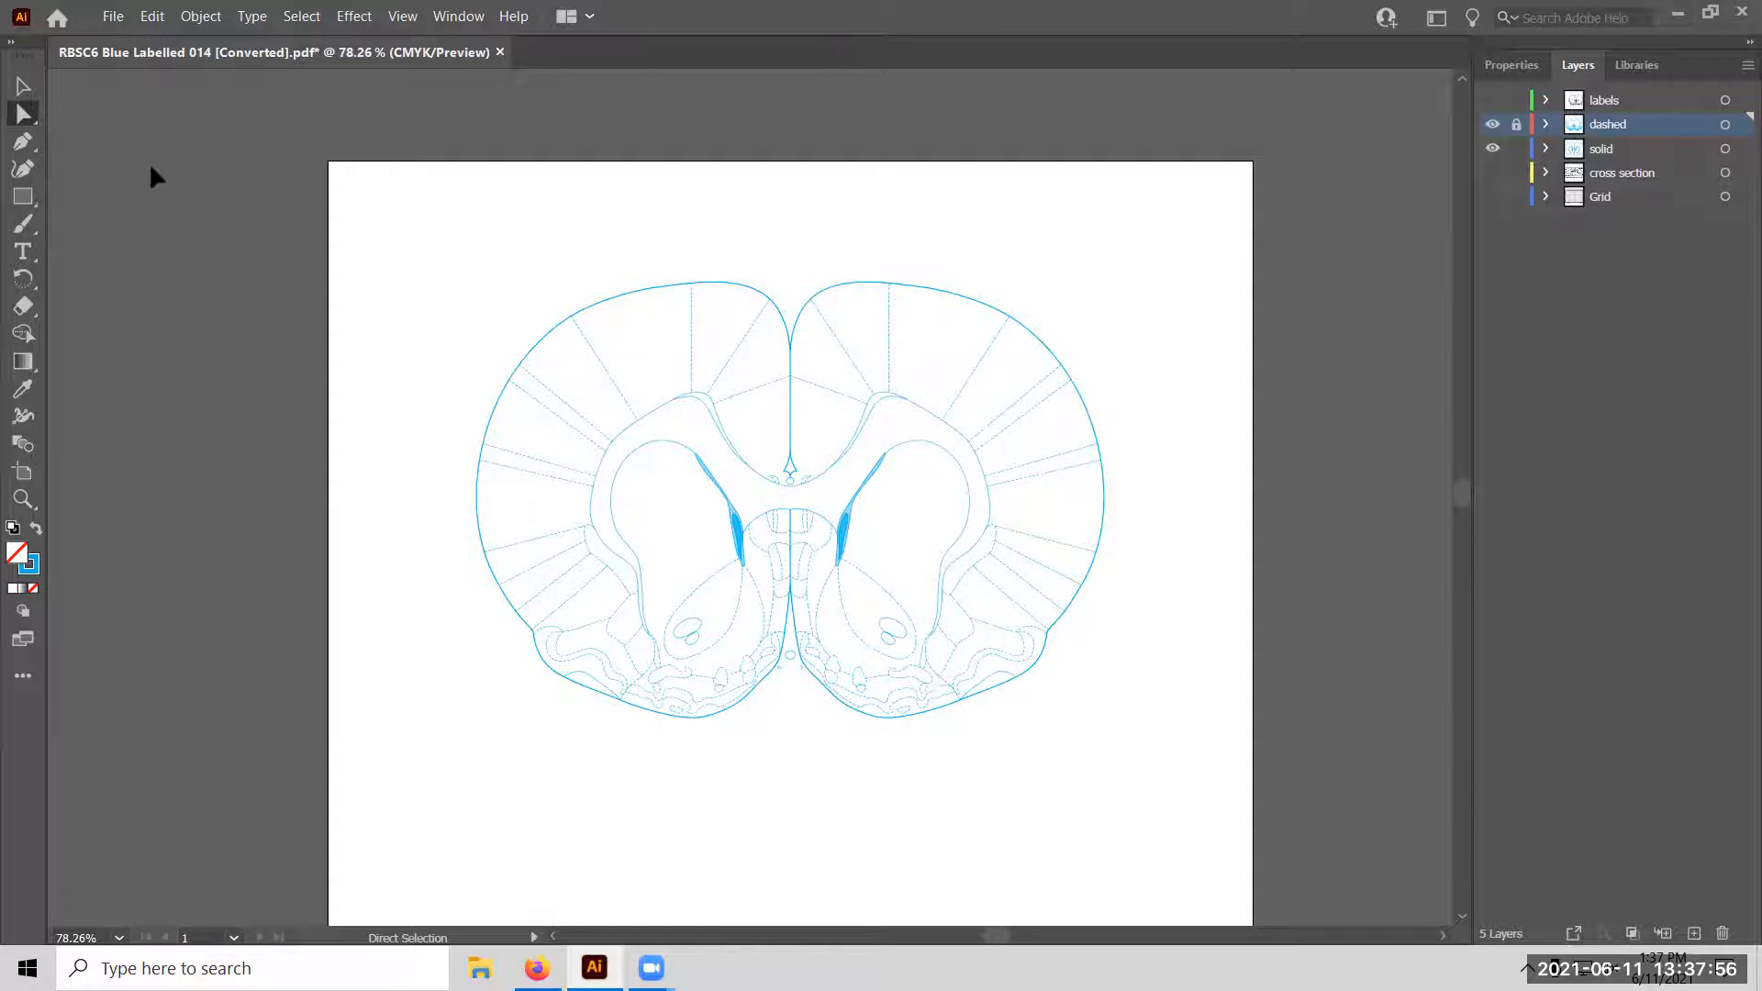
{"action": "left_click", "coordinate": [23, 85]}
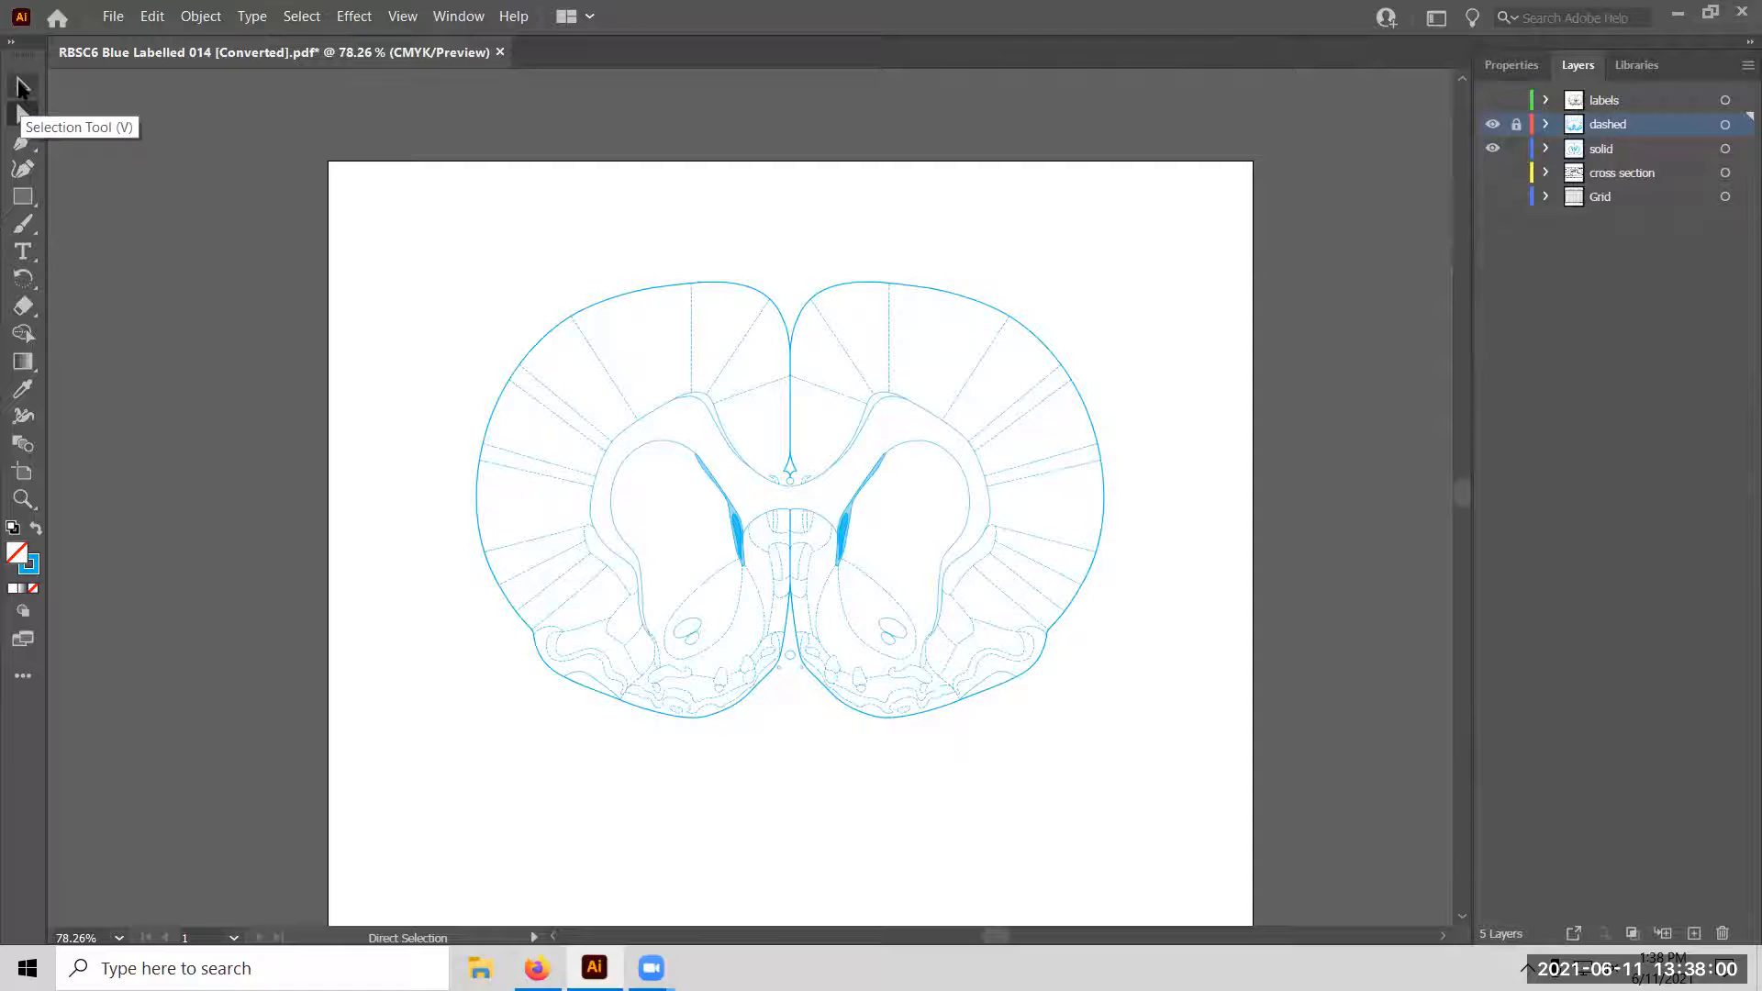
{"action": "left_click", "coordinate": [22, 88]}
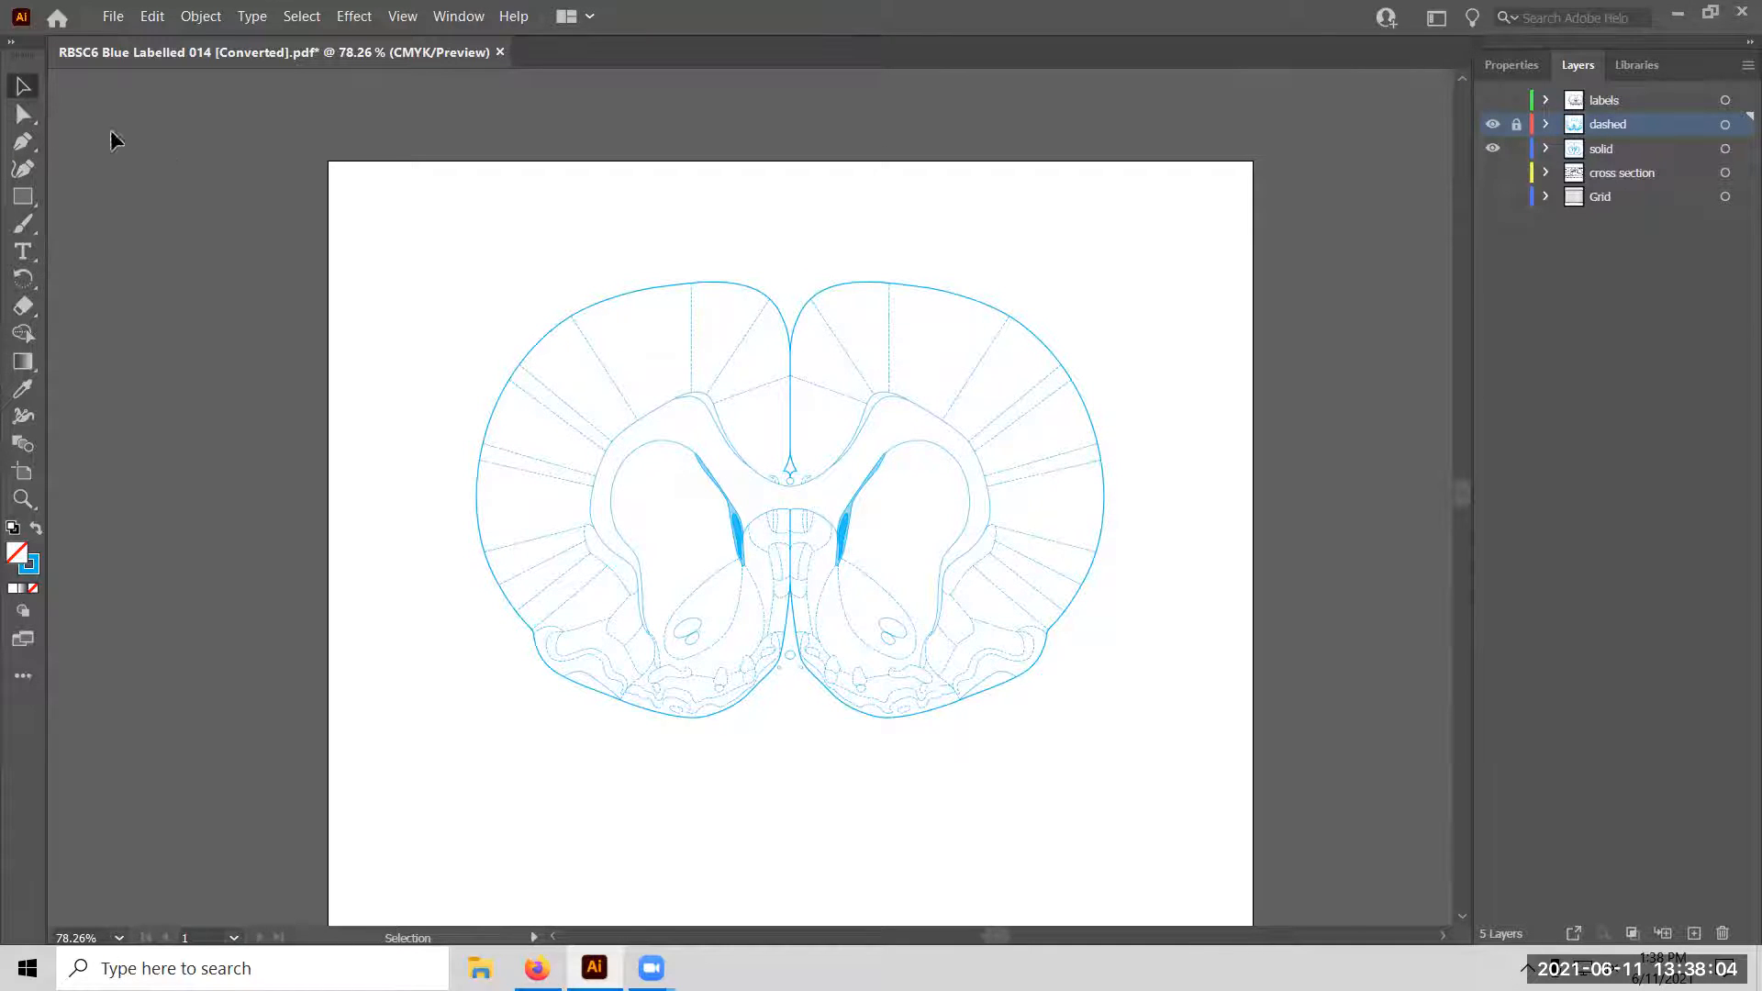
{"action": "left_click", "coordinate": [21, 118]}
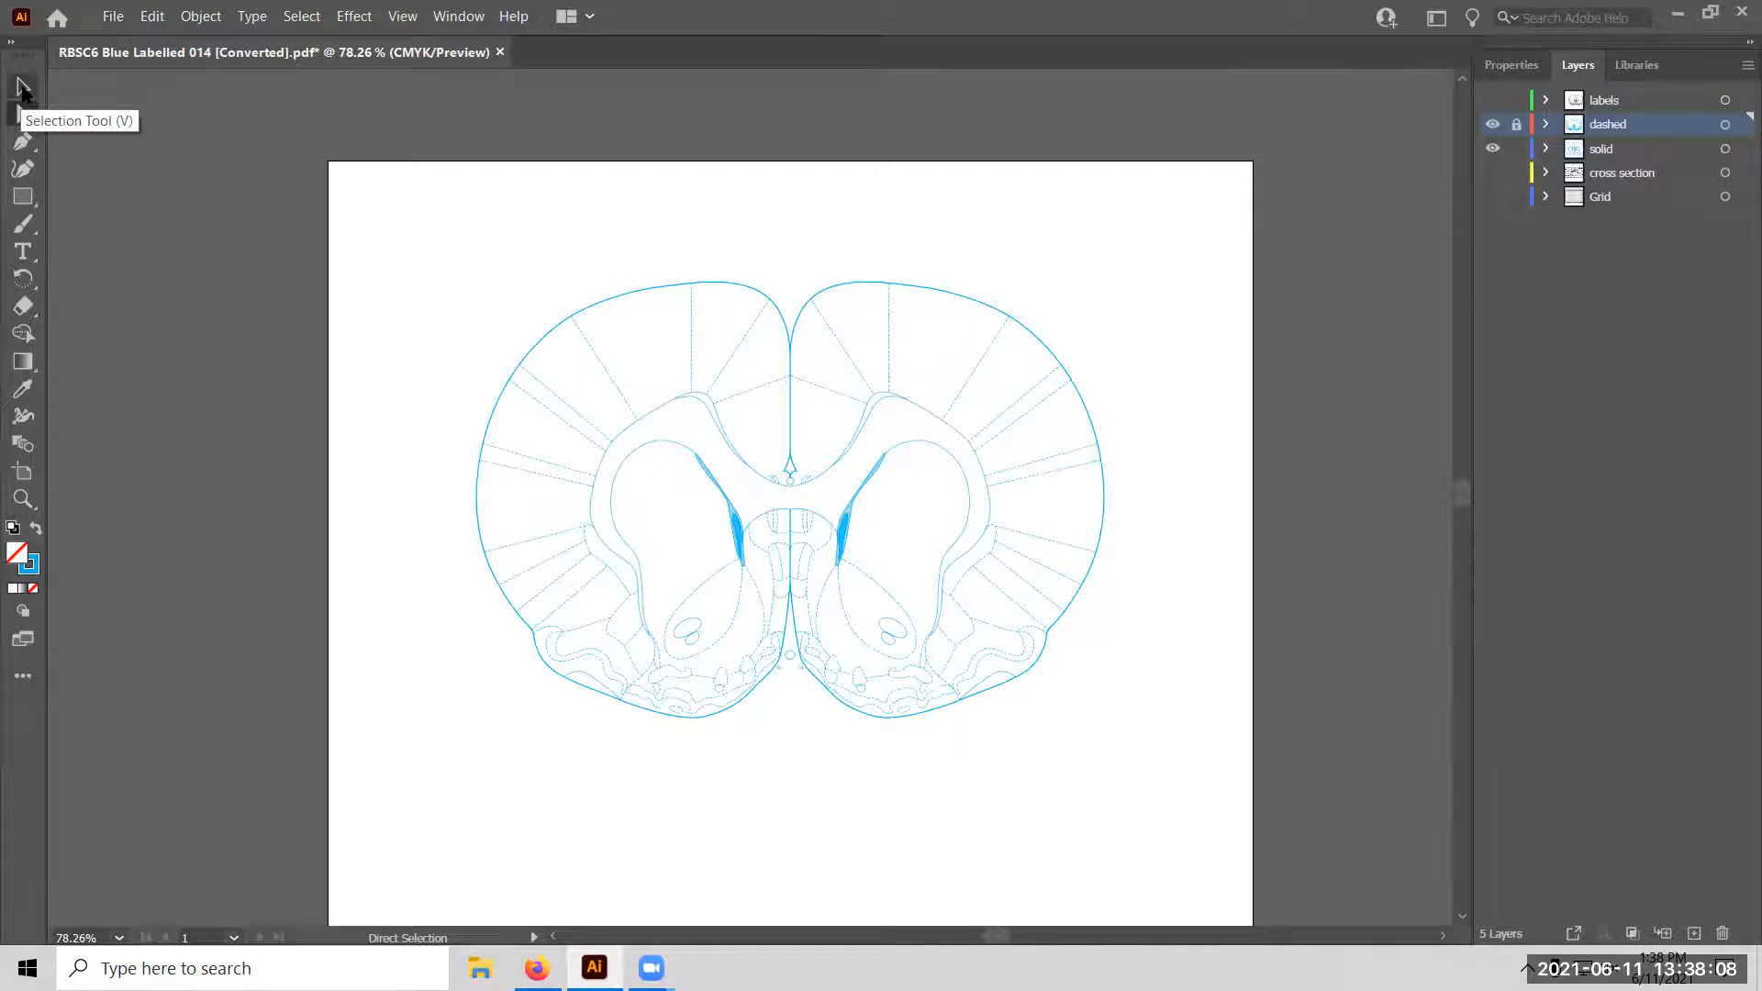
{"action": "left_click", "coordinate": [23, 89]}
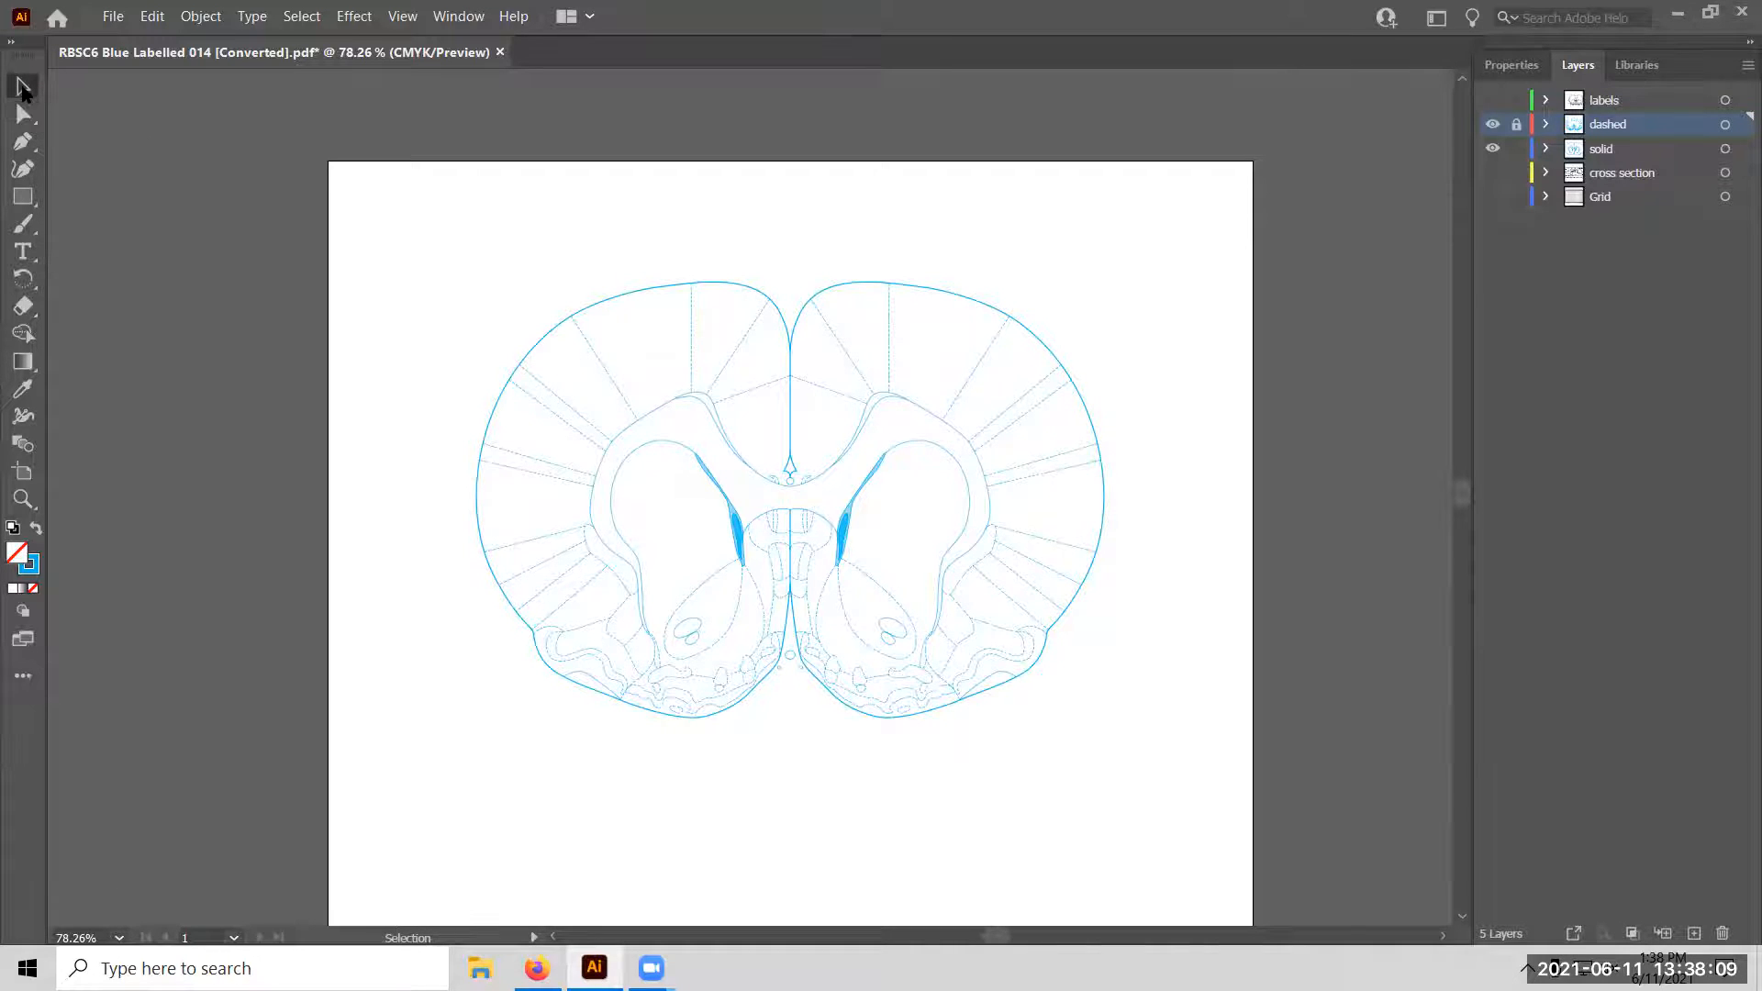
{"action": "left_click", "coordinate": [753, 292]}
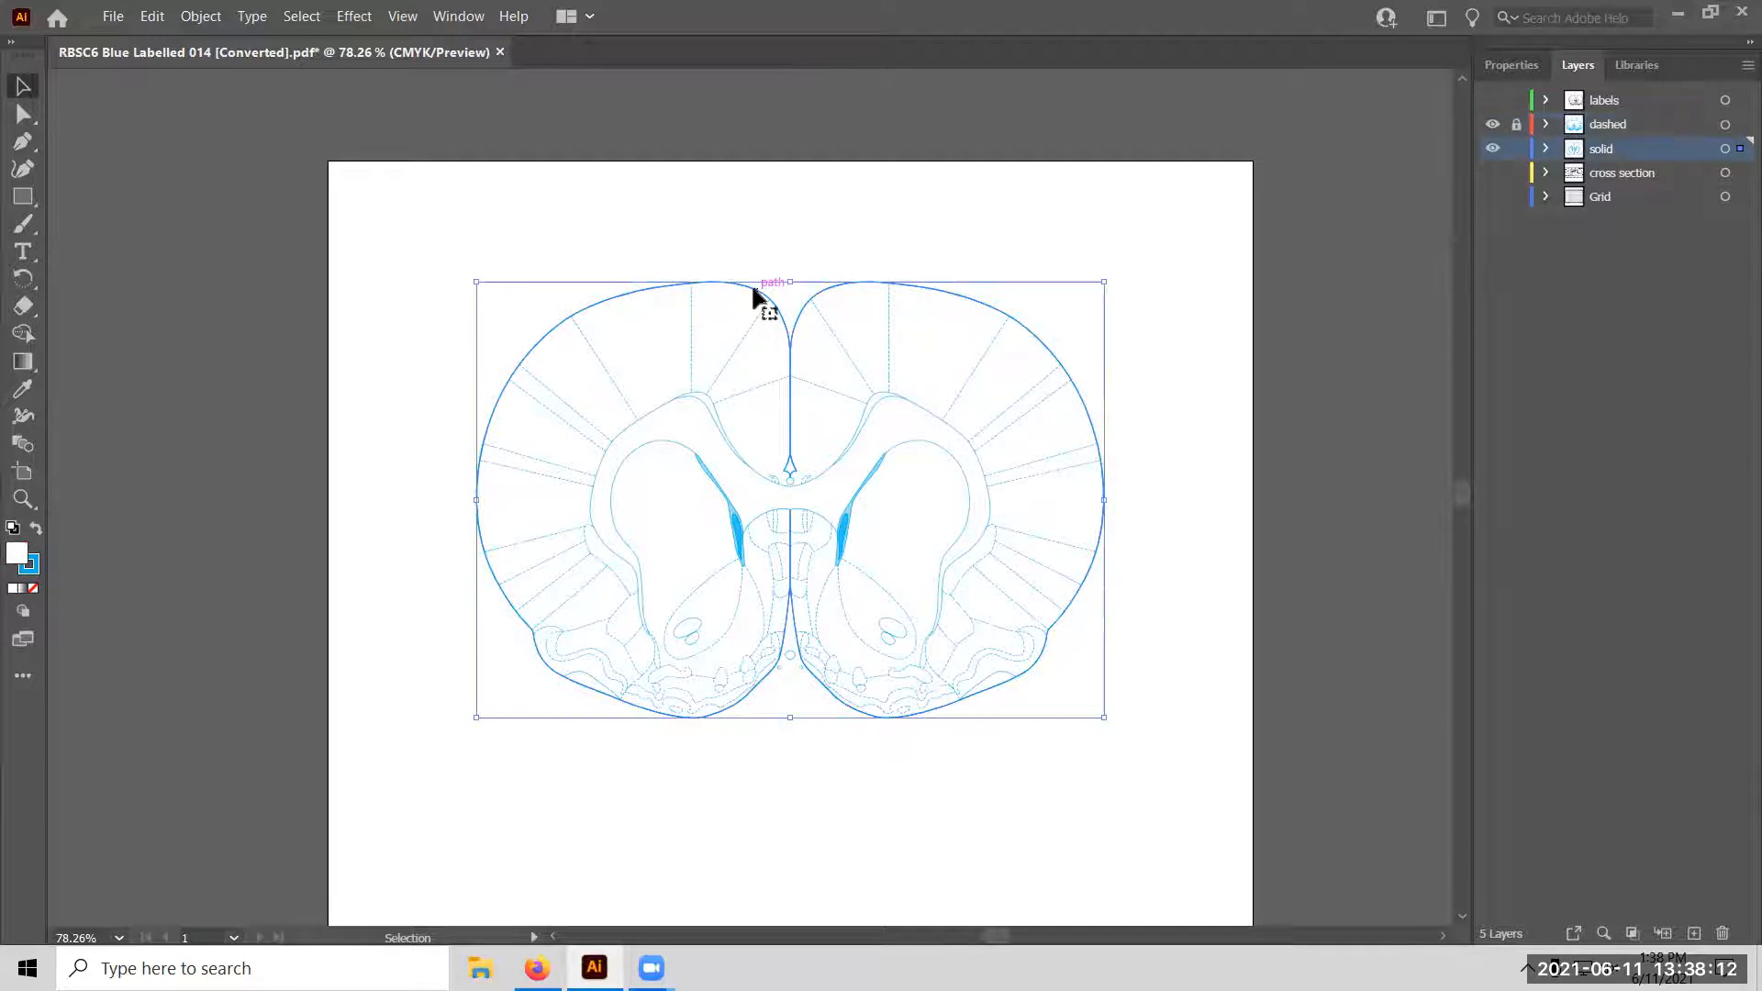
{"action": "left_click", "coordinate": [23, 114]}
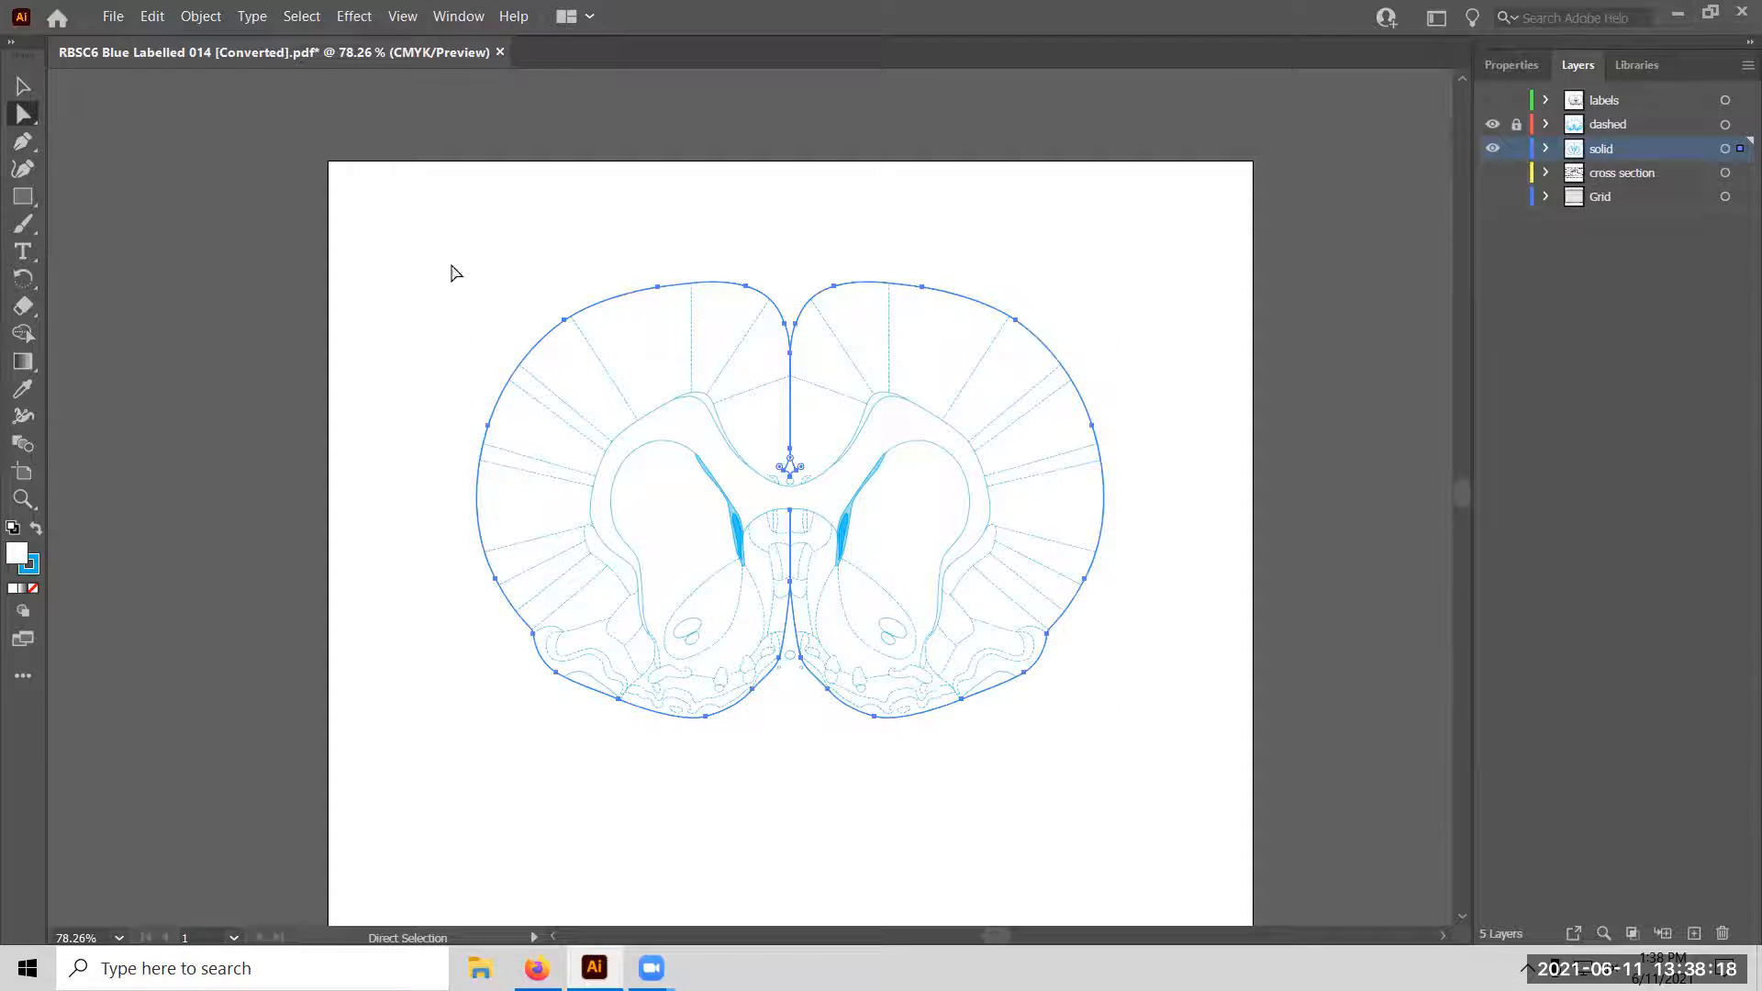
{"action": "left_click", "coordinate": [498, 239]}
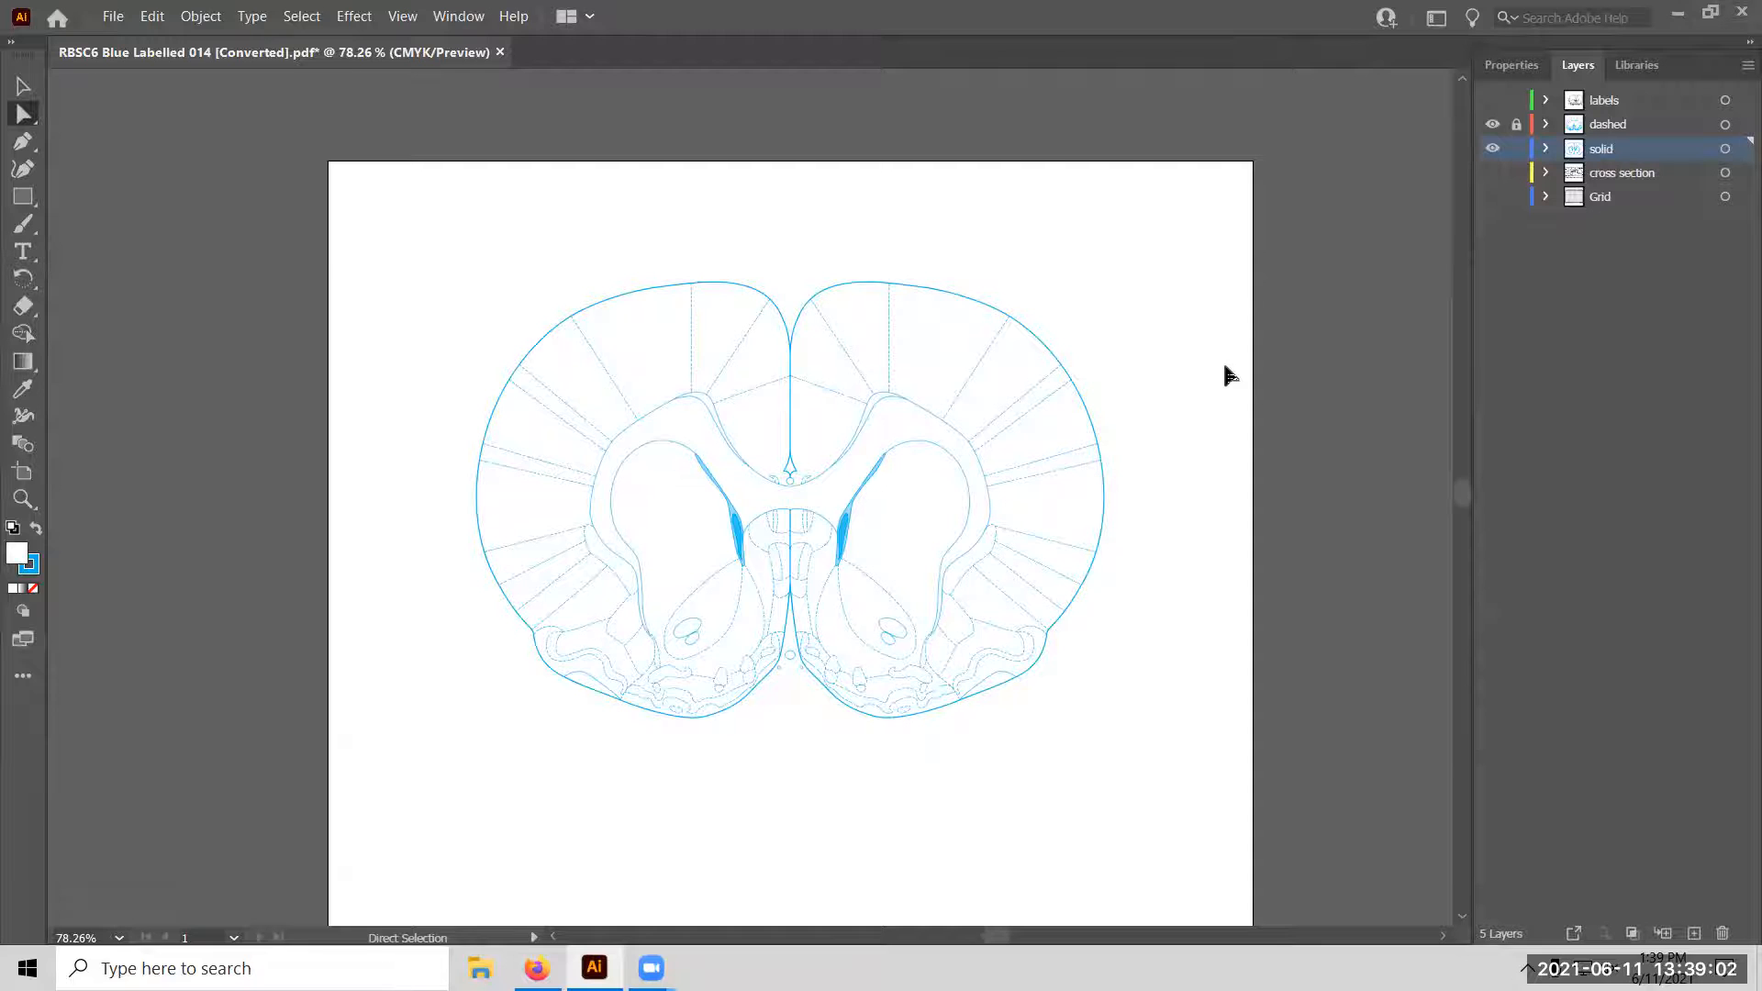
Examine the line work around the midline and ventricles at magnifications up to 2400%, and return to the whole section at 100%.
{"action": "key", "text": "ctrl+equal"}
{"action": "key", "text": "ctrl+equal"}
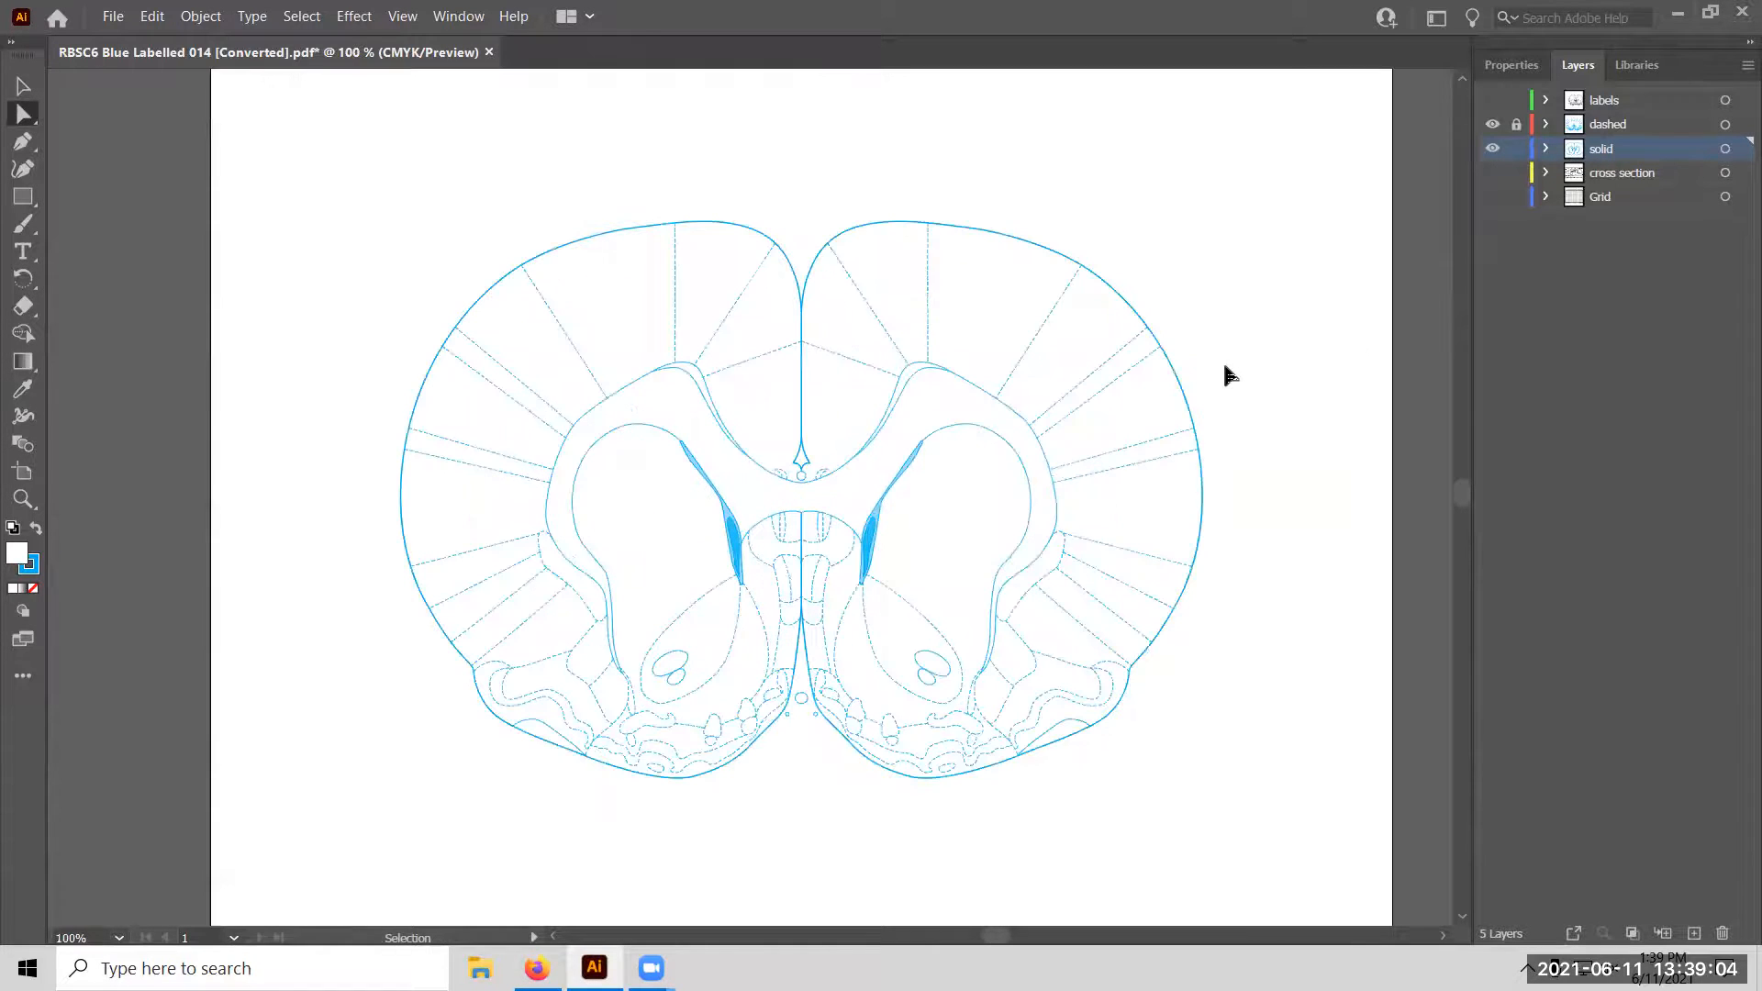
{"action": "key", "text": "ctrl+equal"}
{"action": "key", "text": "ctrl+equal"}
{"action": "key", "text": "ctrl+equal"}
{"action": "scroll", "coordinate": [1230, 376], "scroll_direction": "up", "scroll_amount": 2}
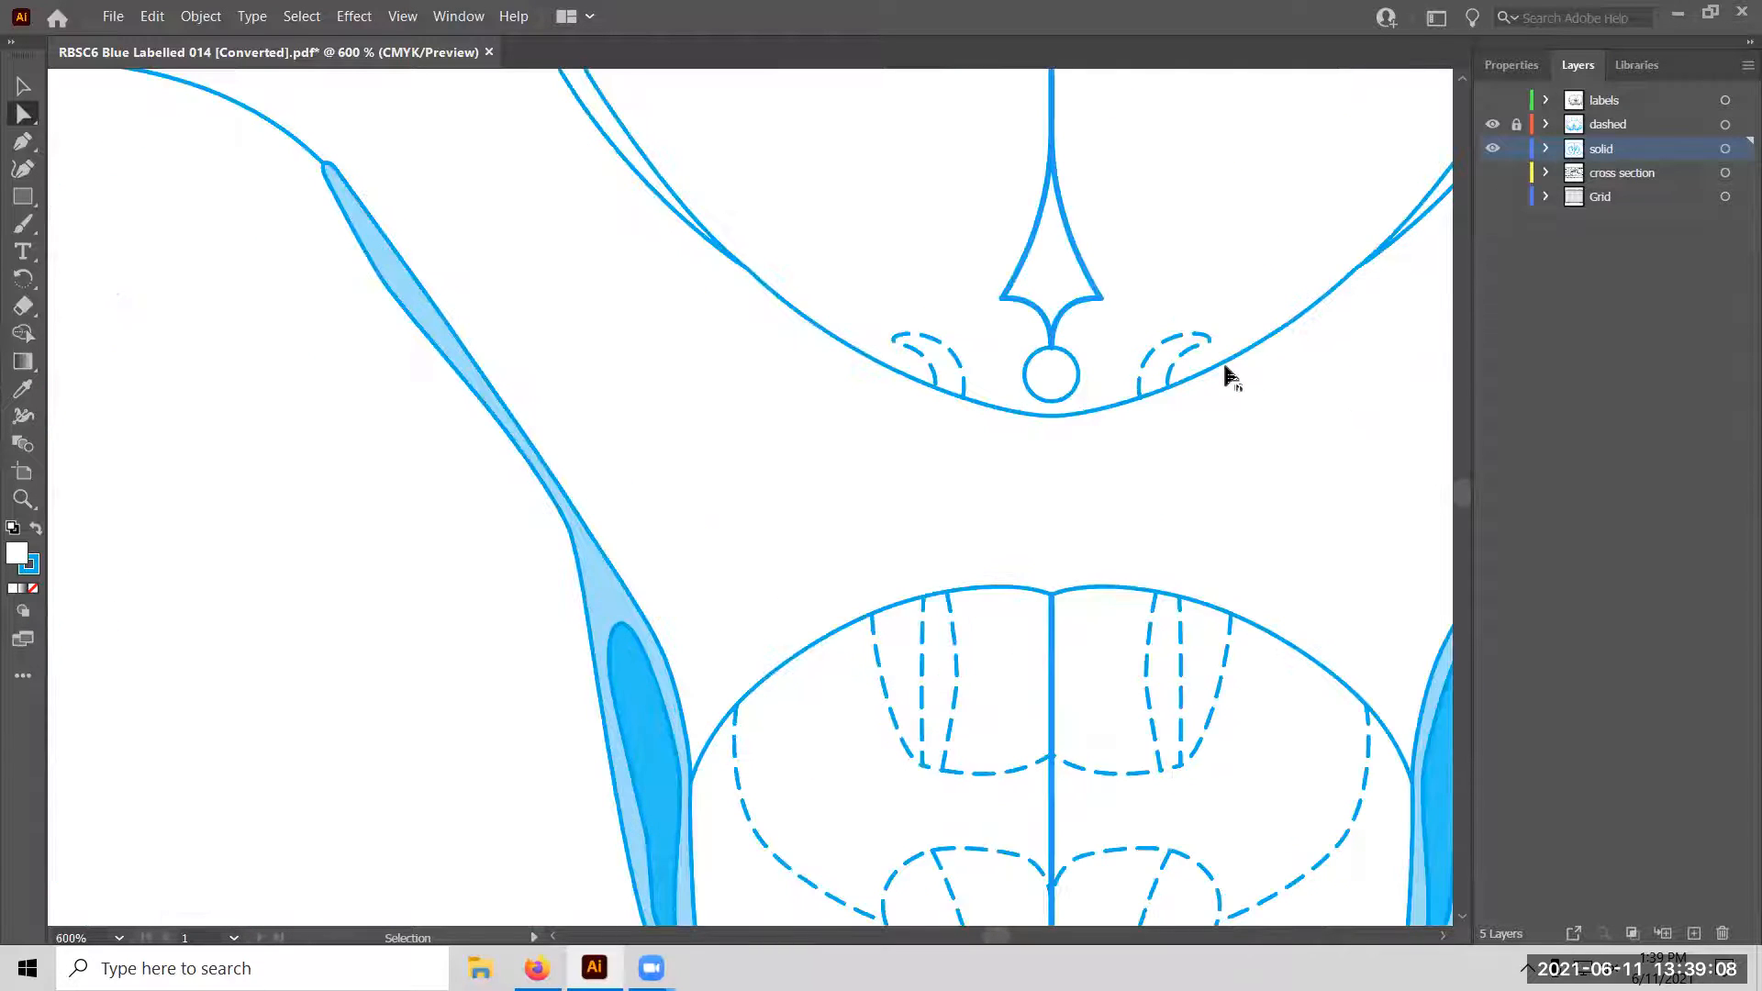
{"action": "scroll", "coordinate": [1229, 371], "scroll_direction": "up", "scroll_amount": 3}
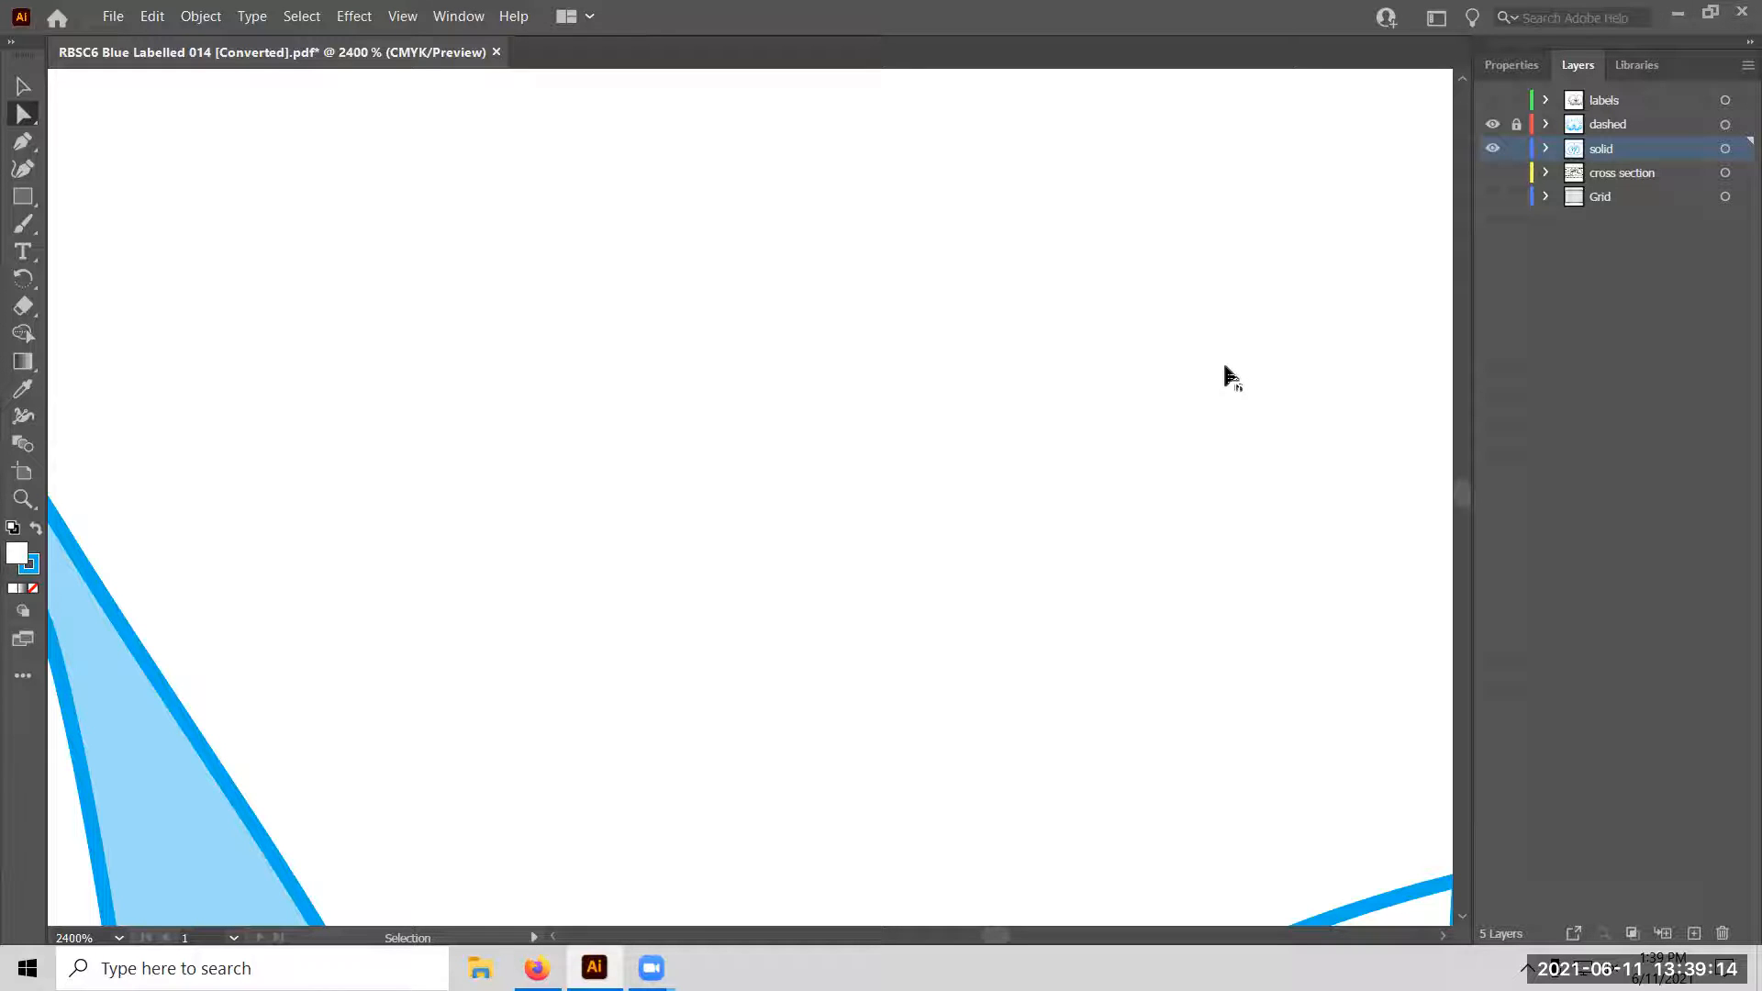
{"action": "key", "text": "ctrl+minus"}
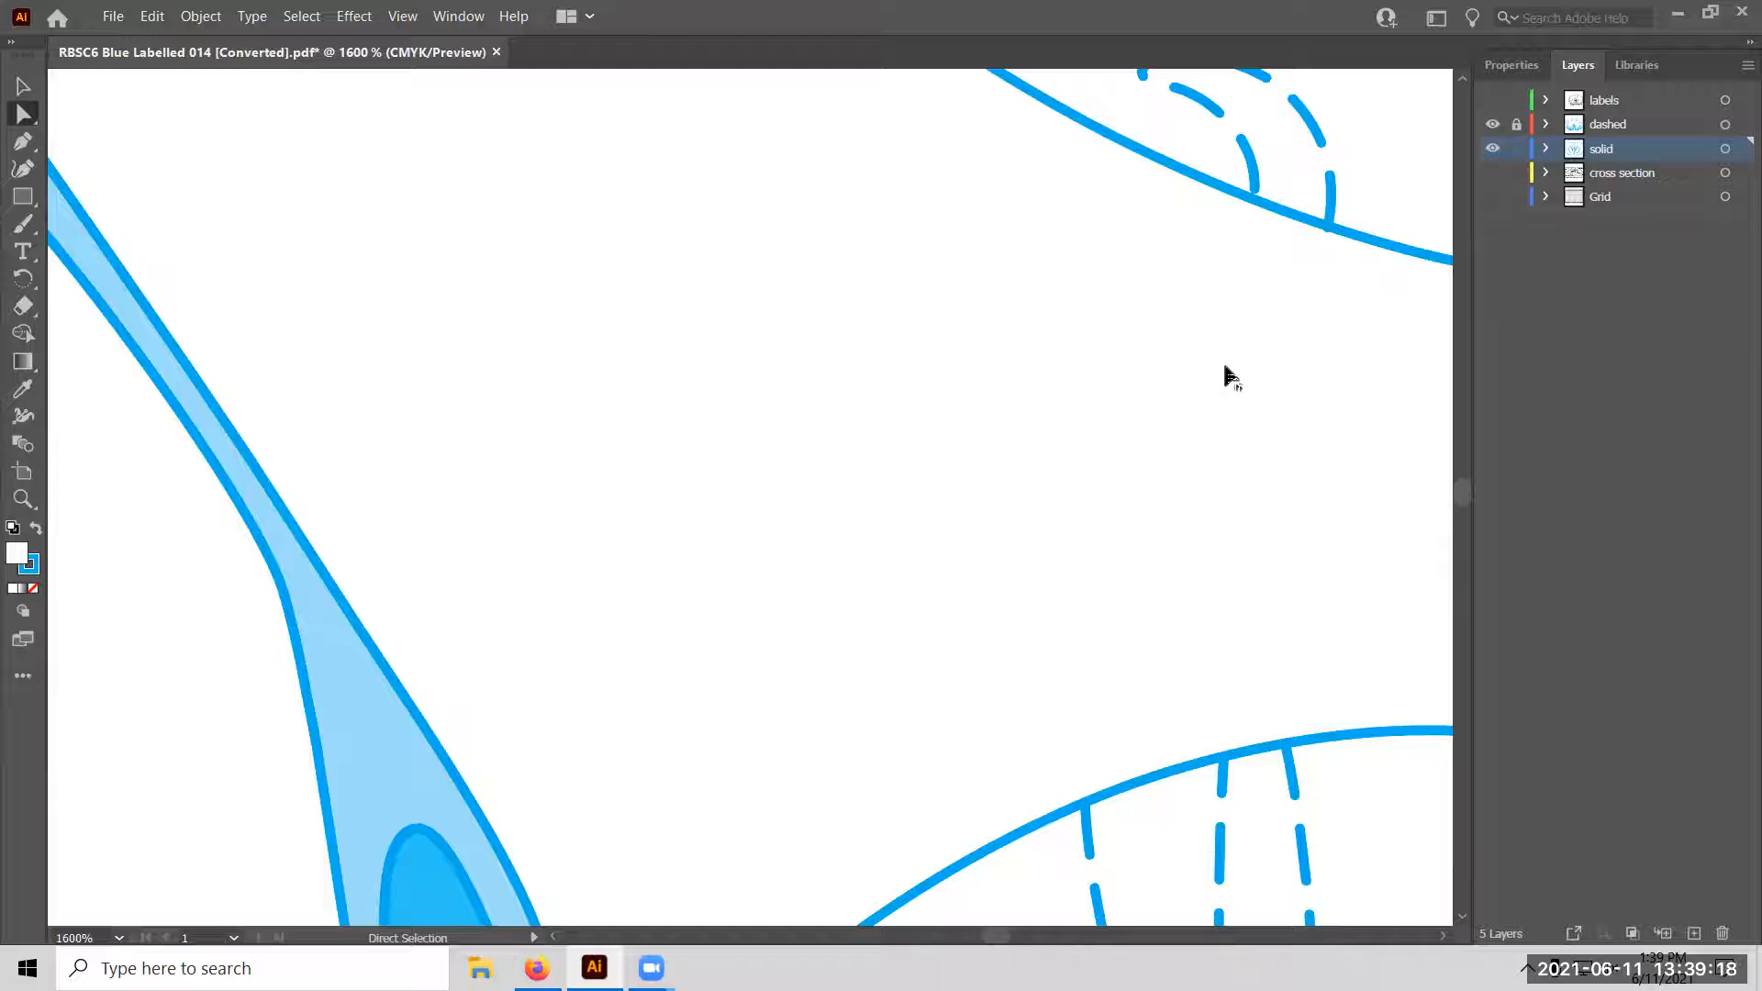
{"action": "key", "text": "ctrl"}
{"action": "key", "text": "ctrl"}
{"action": "key", "text": "ctrl+minus"}
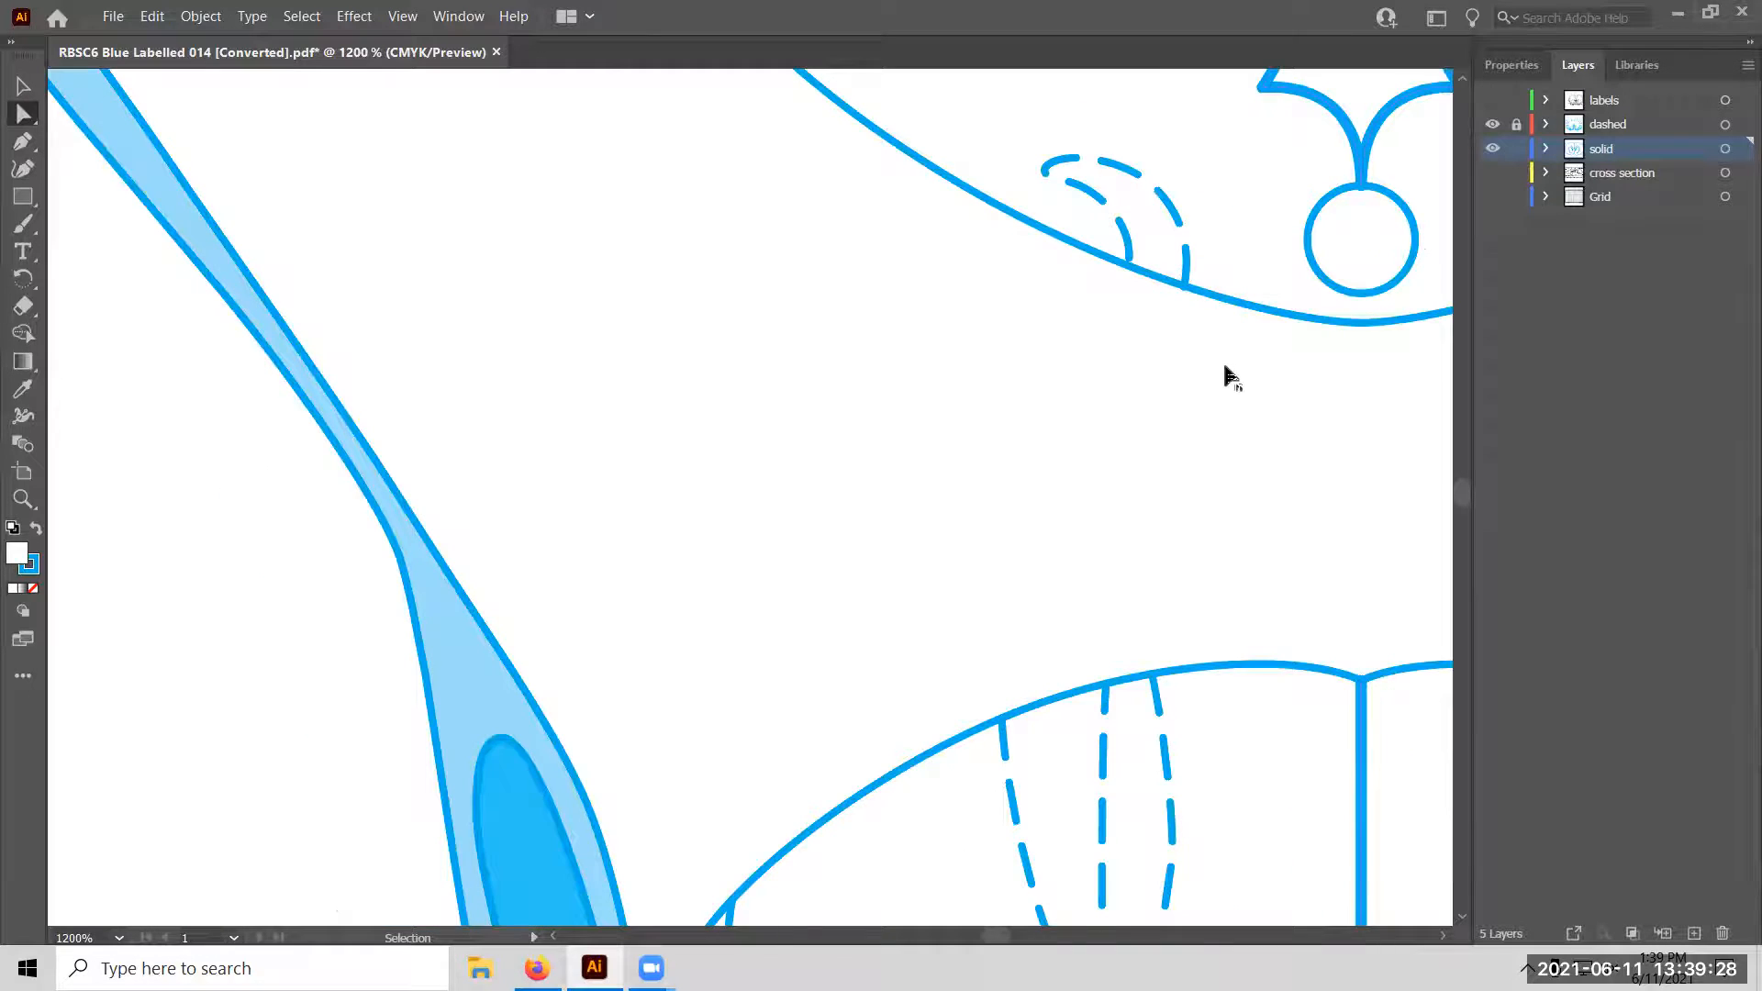
{"action": "key", "text": "ctrl+minus"}
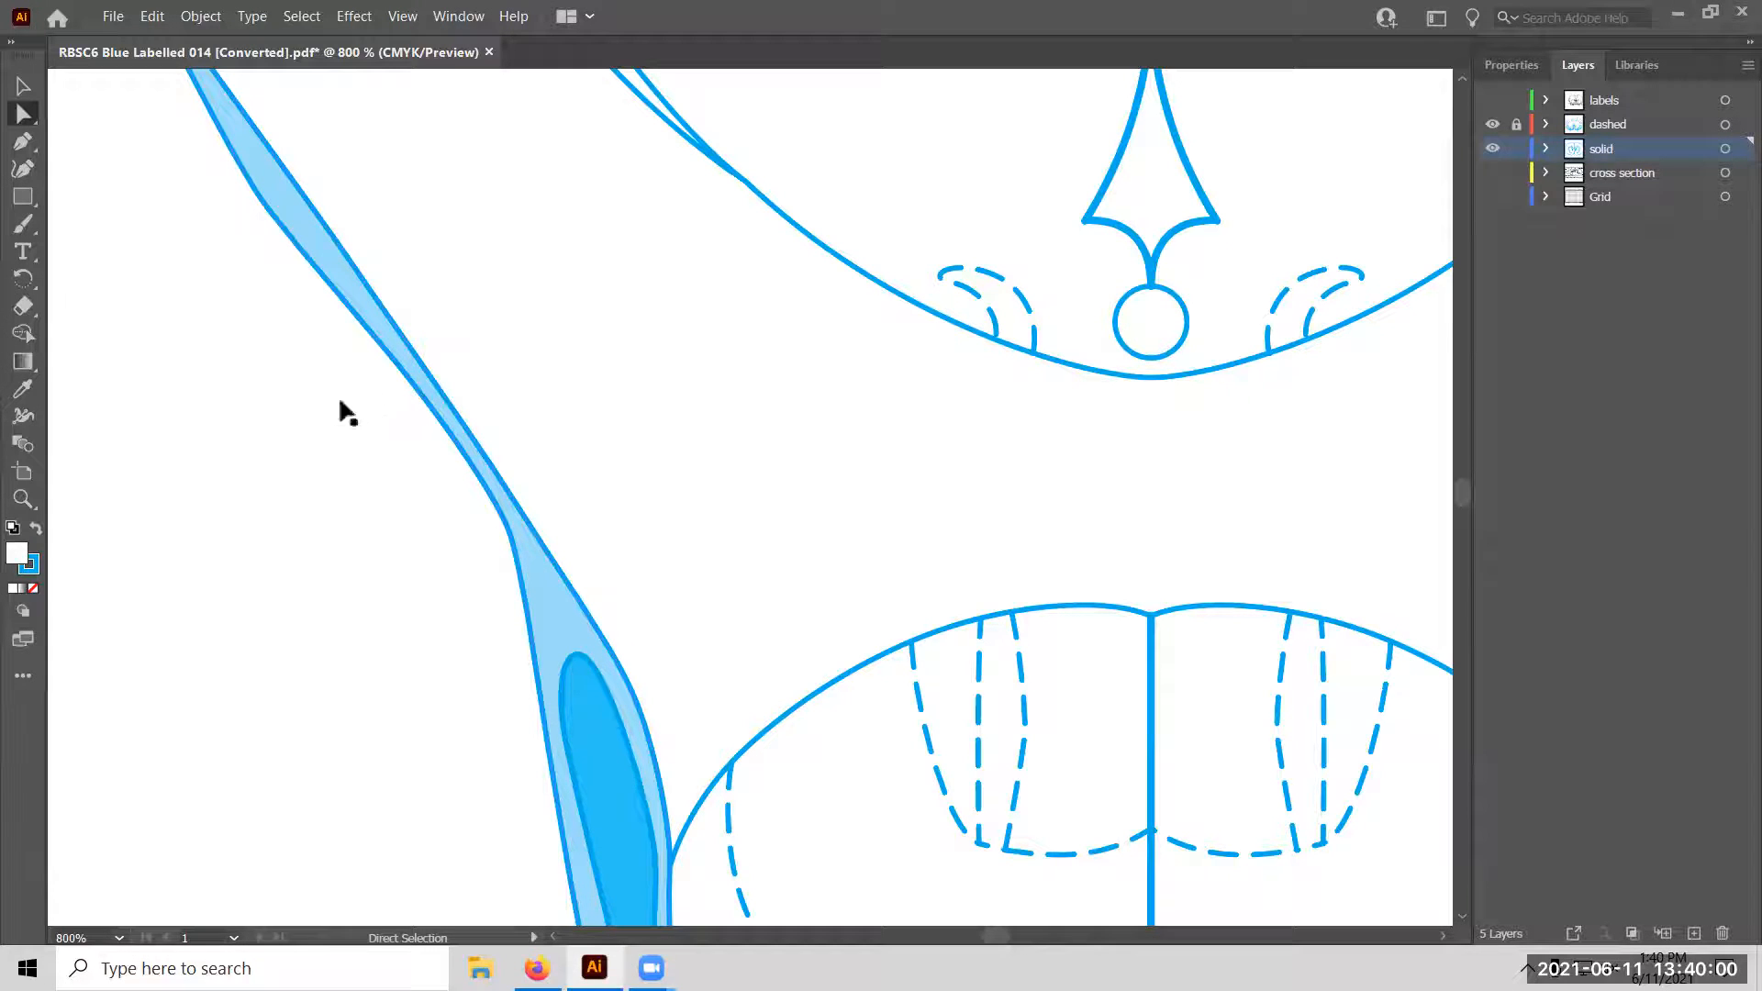
{"action": "key", "text": "v"}
{"action": "key", "text": "ctrl+minus"}
{"action": "key", "text": "ctrl+minus"}
{"action": "key", "text": "ctrl+minus"}
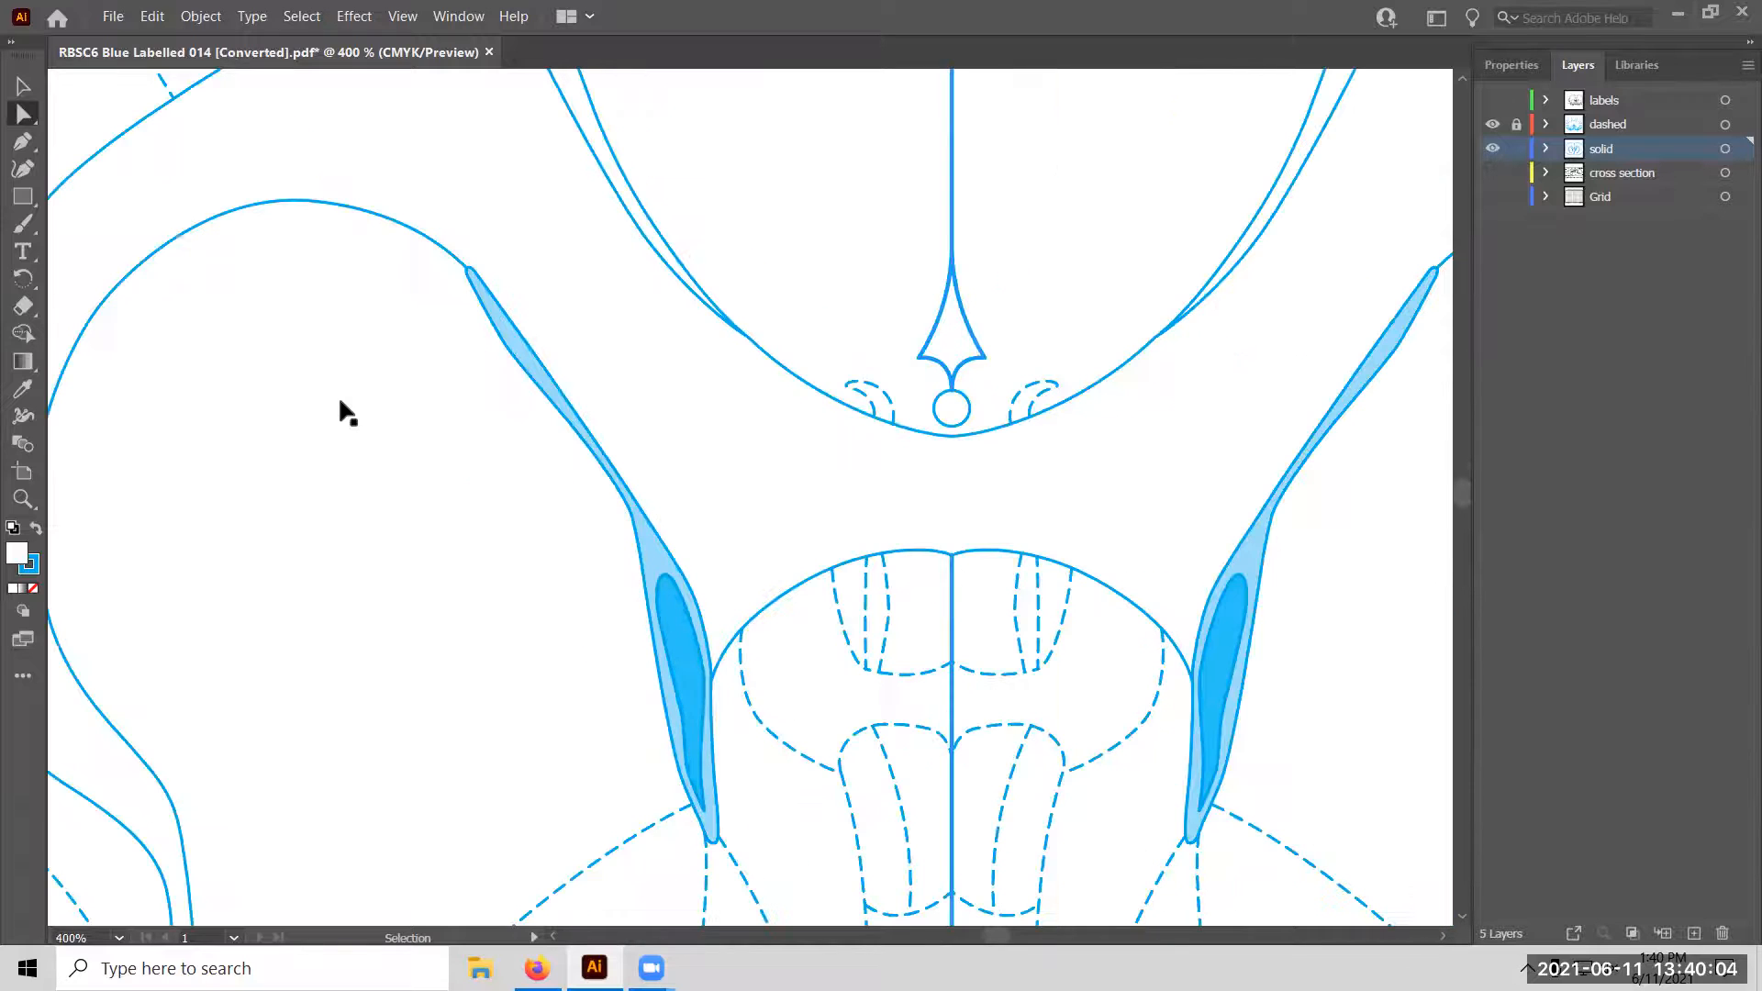
{"action": "key", "text": "ctrl+minus"}
{"action": "key", "text": "ctrl+minus"}
{"action": "key", "text": "ctrl+minus"}
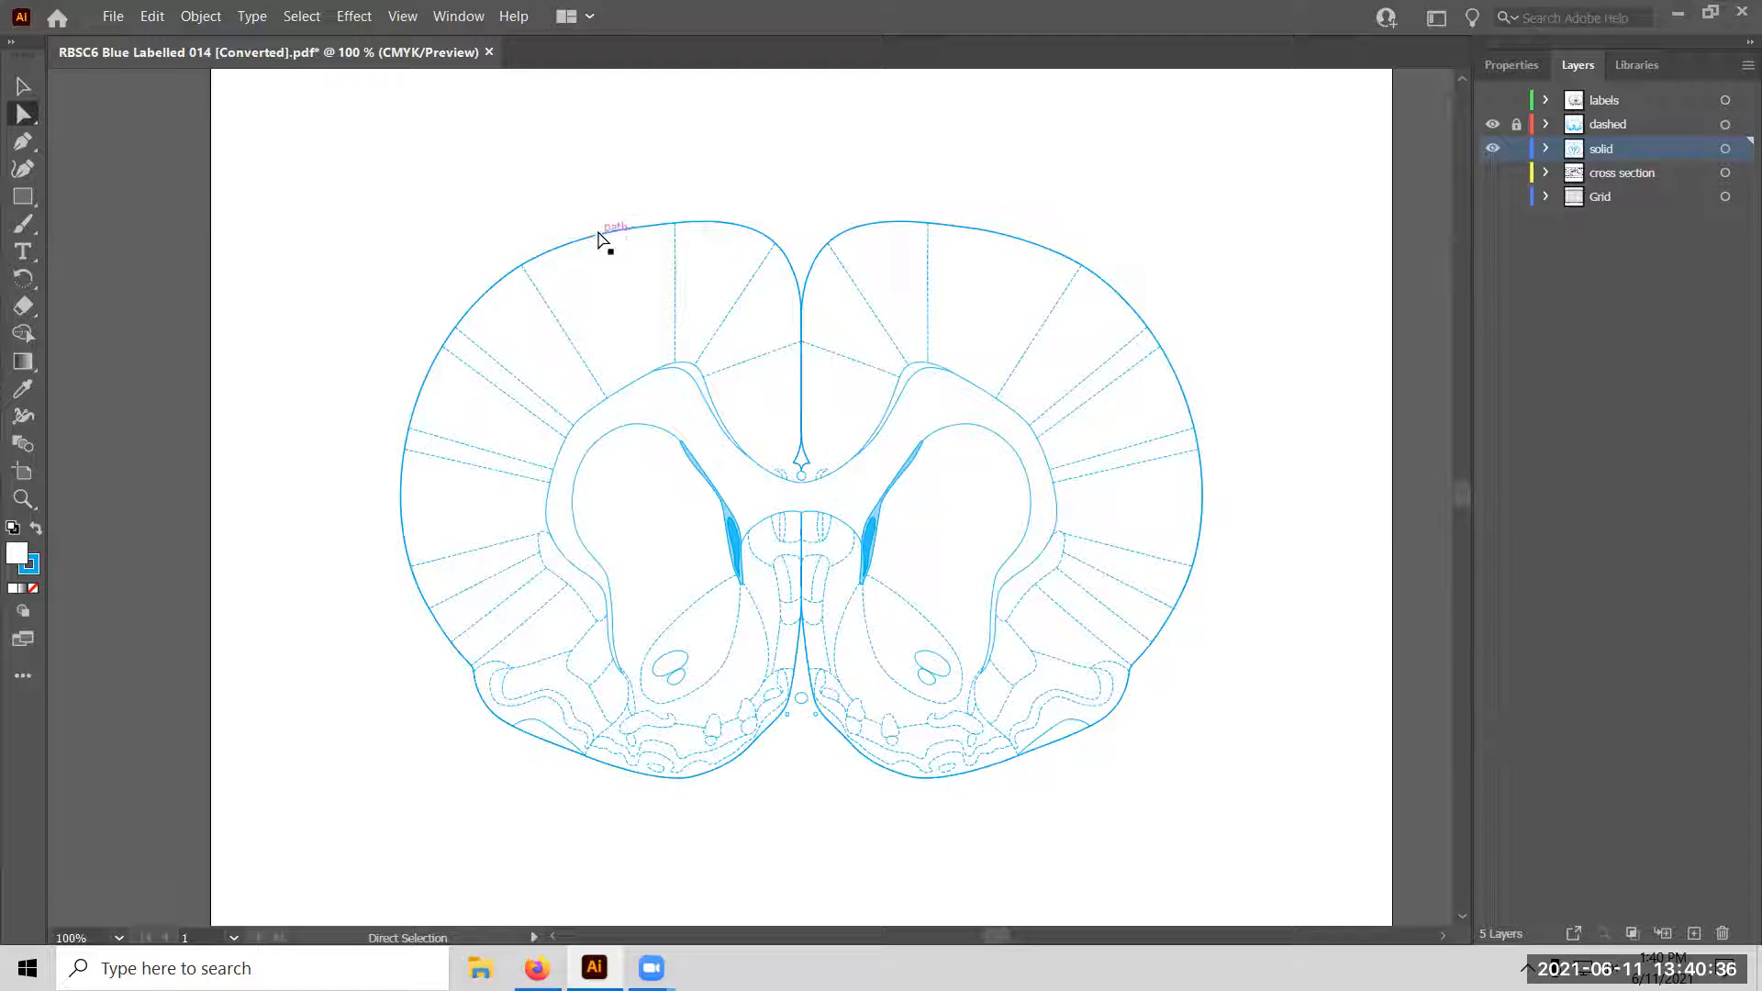
Select the anchor point on the upper-left shoulder of the solid outer brain outline with Direct Selection.
{"action": "left_click", "coordinate": [511, 275]}
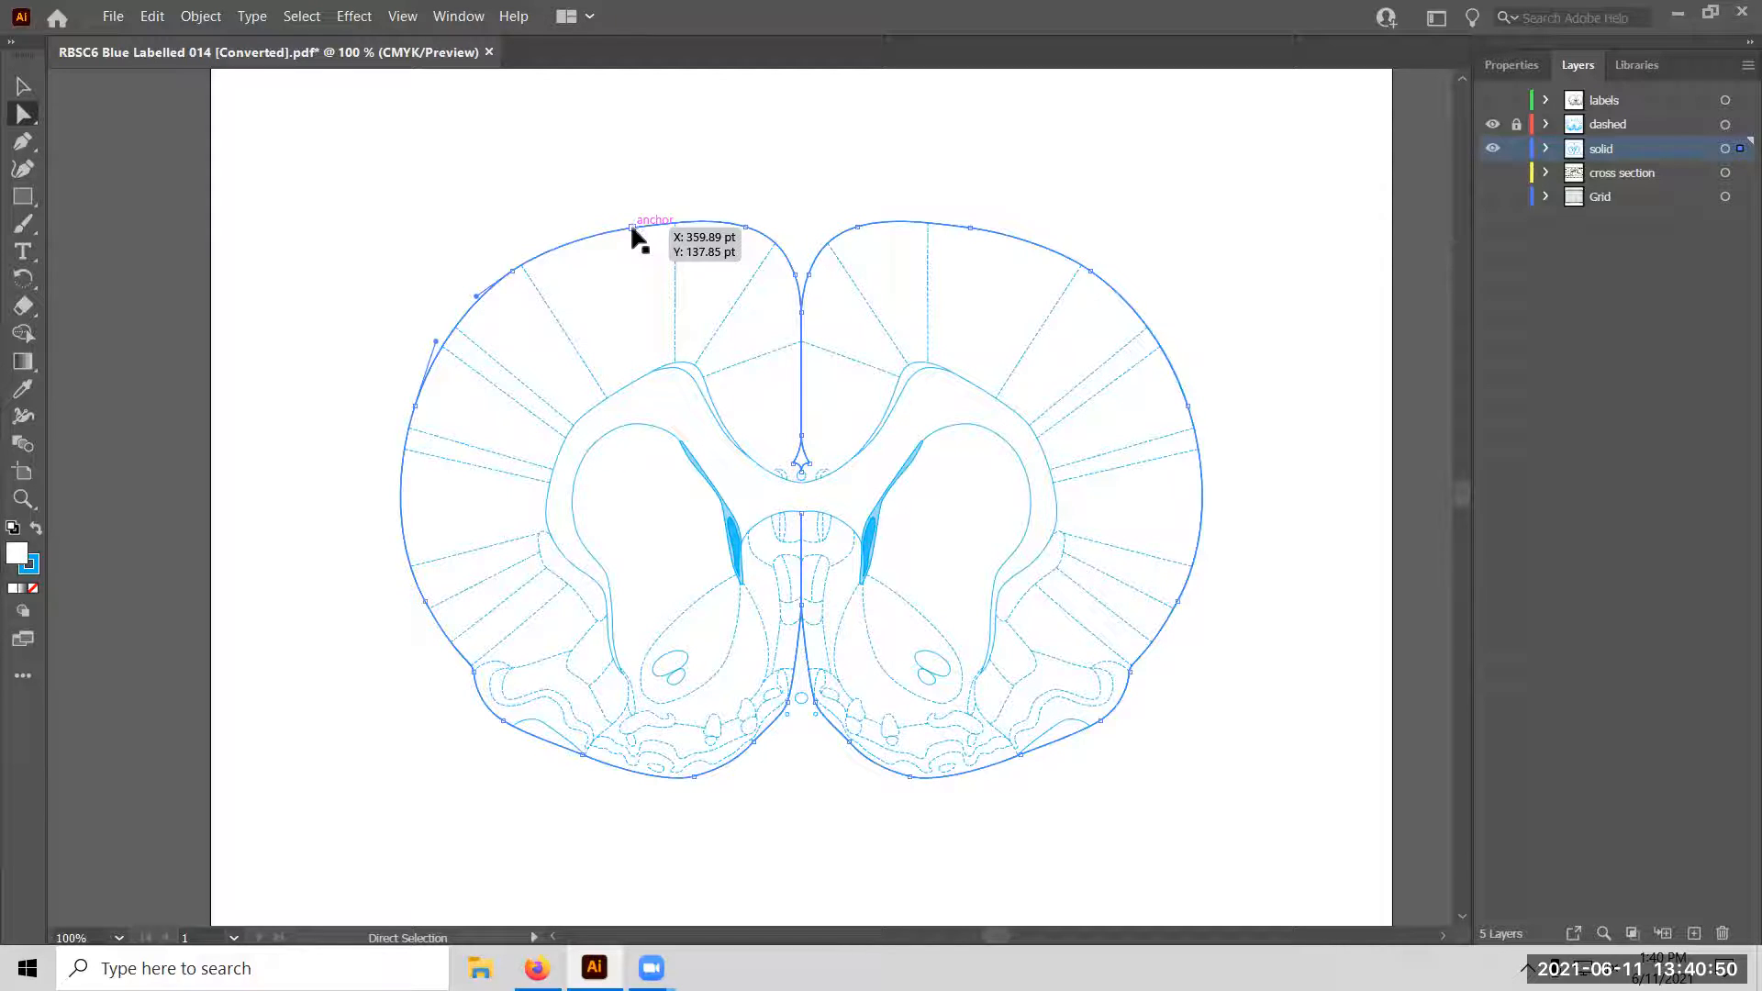
{"action": "left_click", "coordinate": [511, 276]}
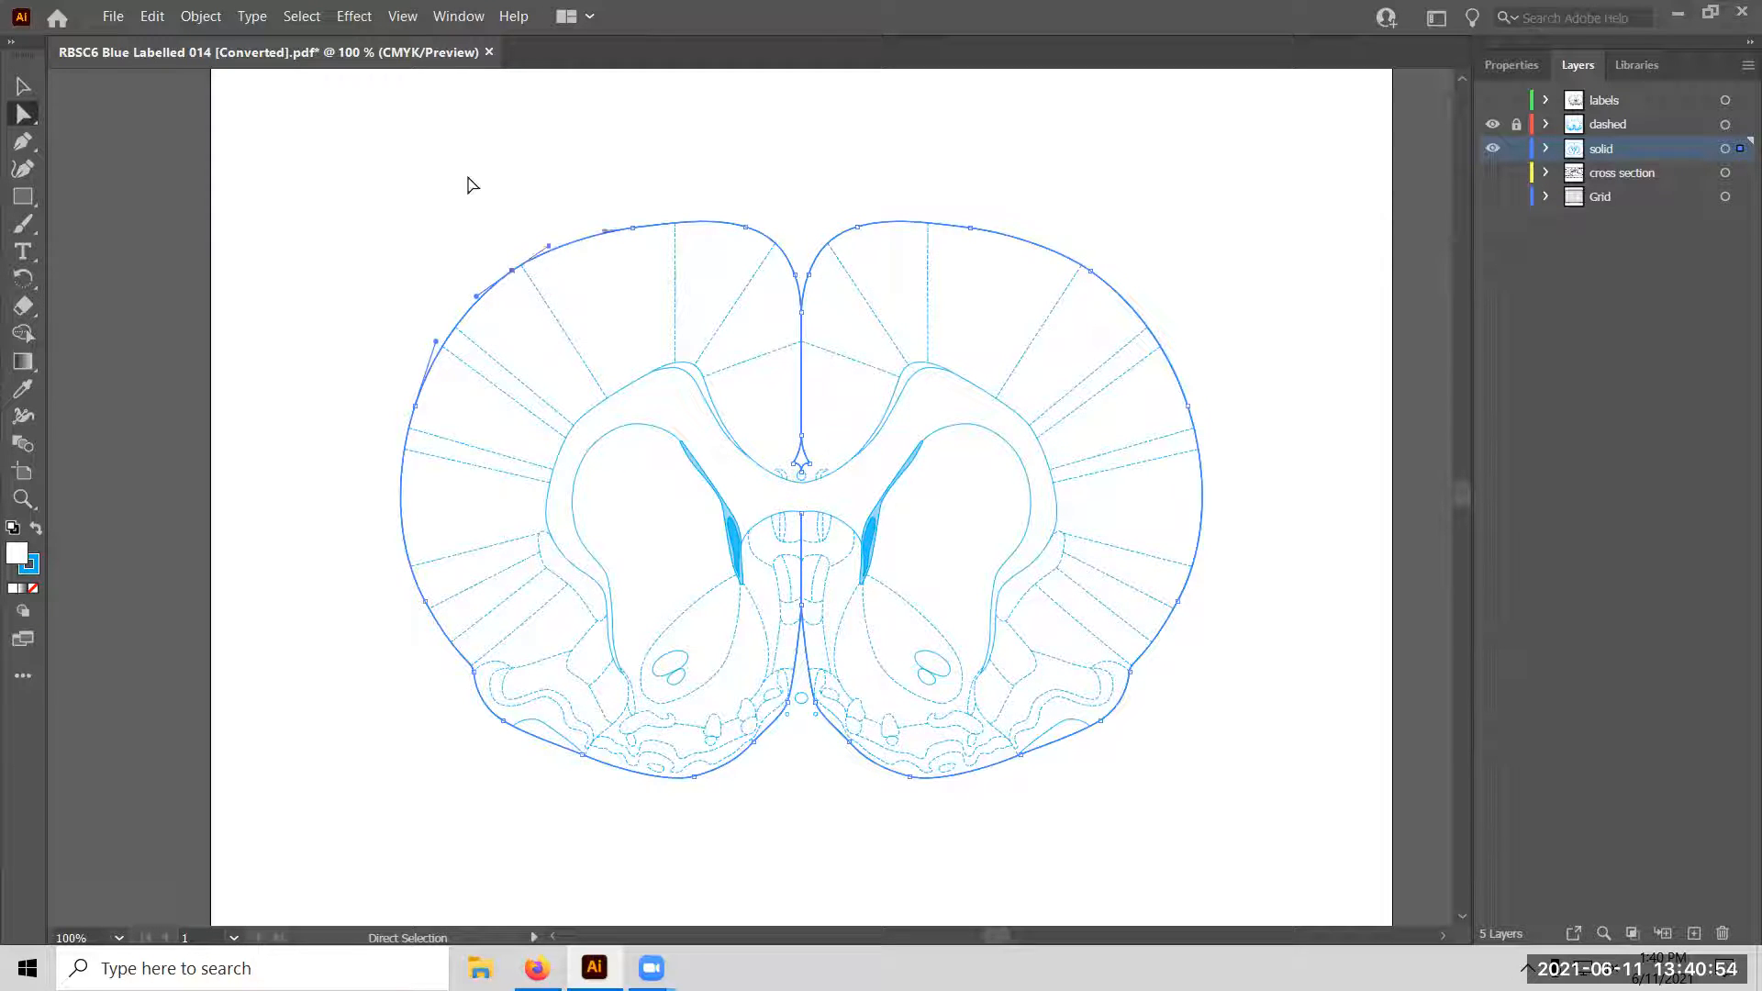
{"action": "left_click", "coordinate": [415, 405]}
{"action": "left_click", "coordinate": [410, 401]}
{"action": "left_click", "coordinate": [513, 271]}
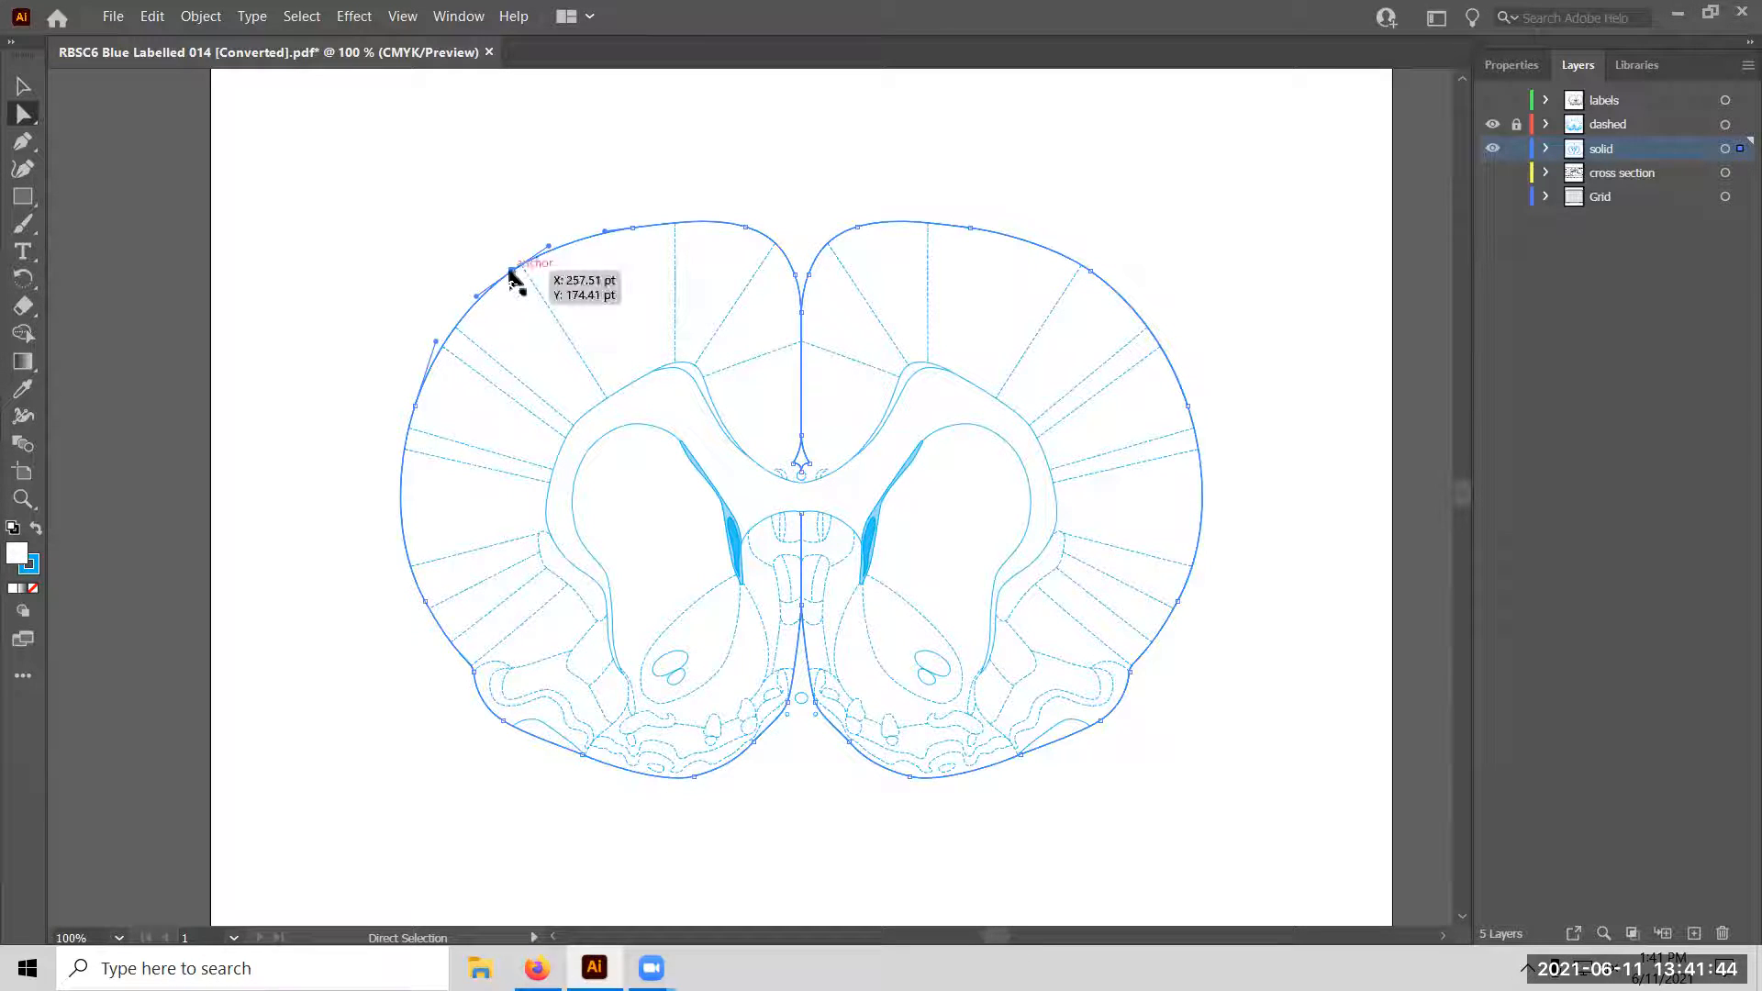
Try reshaping the outline's upper-left shoulder by stretching the anchor's direction handles vertically, and undo the handle changes.
{"action": "left_click_drag", "start_coordinate": [546, 246], "coordinate": [512, 213]}
{"action": "left_click_drag", "start_coordinate": [511, 210], "coordinate": [512, 138]}
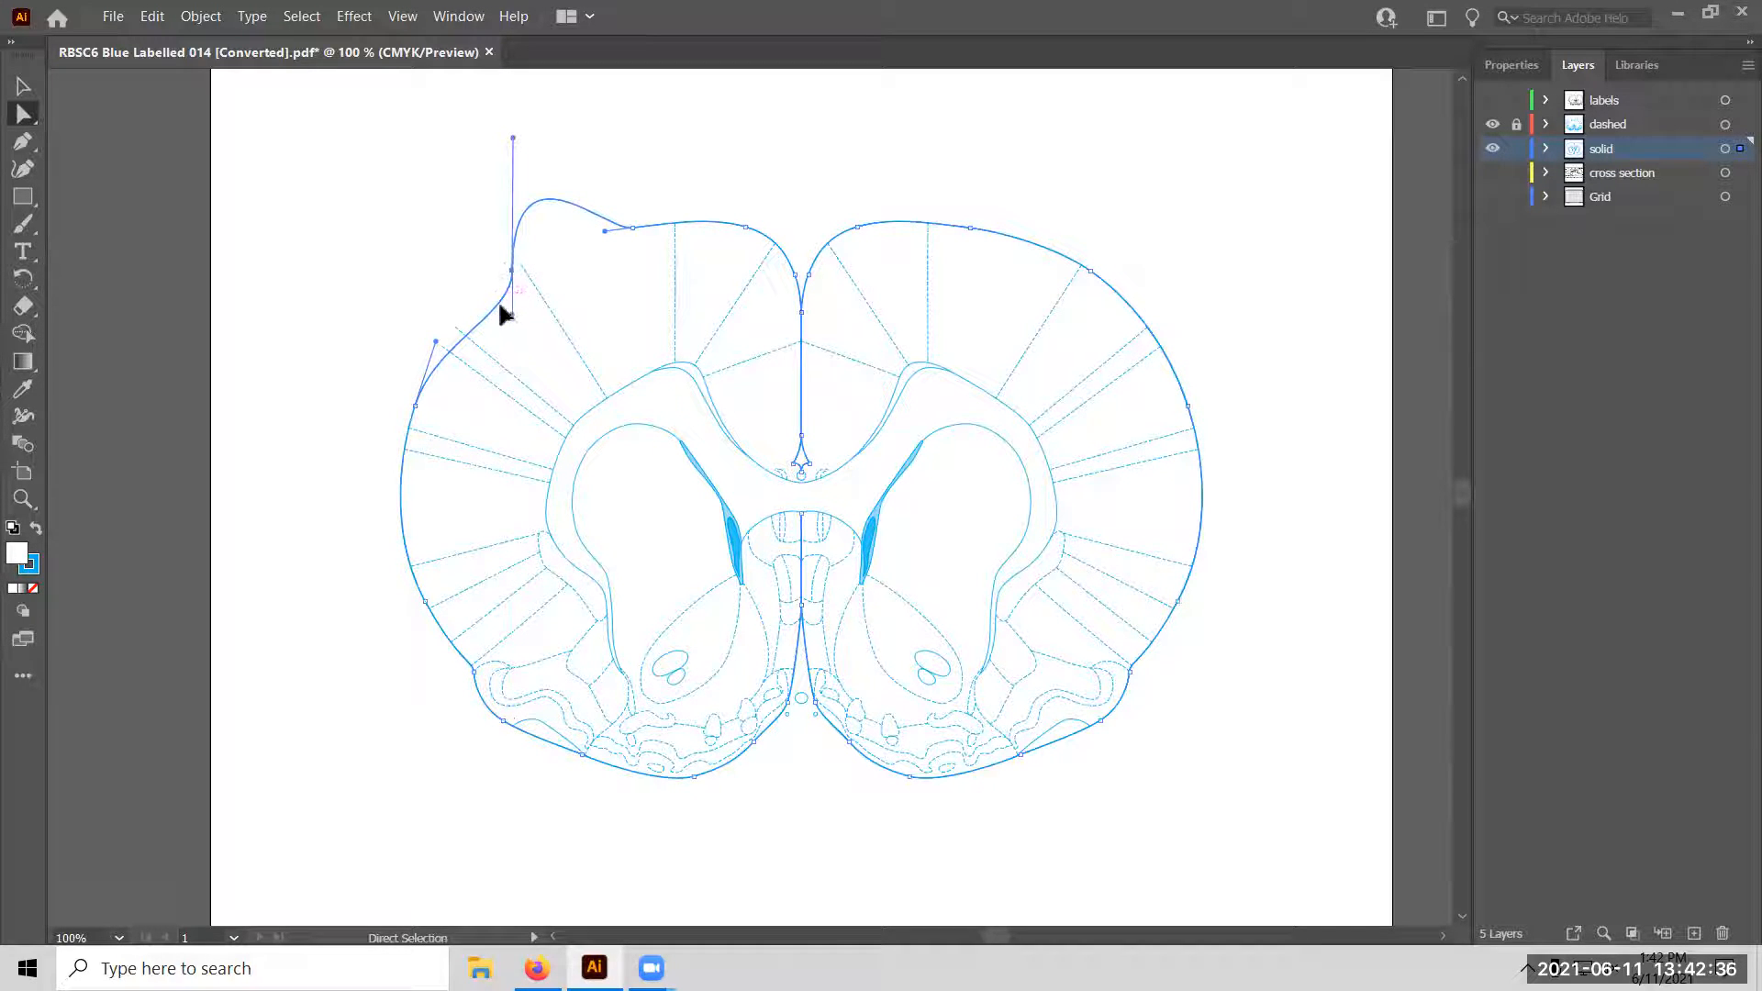
{"action": "left_click_drag", "start_coordinate": [513, 317], "coordinate": [511, 427]}
{"action": "key", "text": "ctrl+a"}
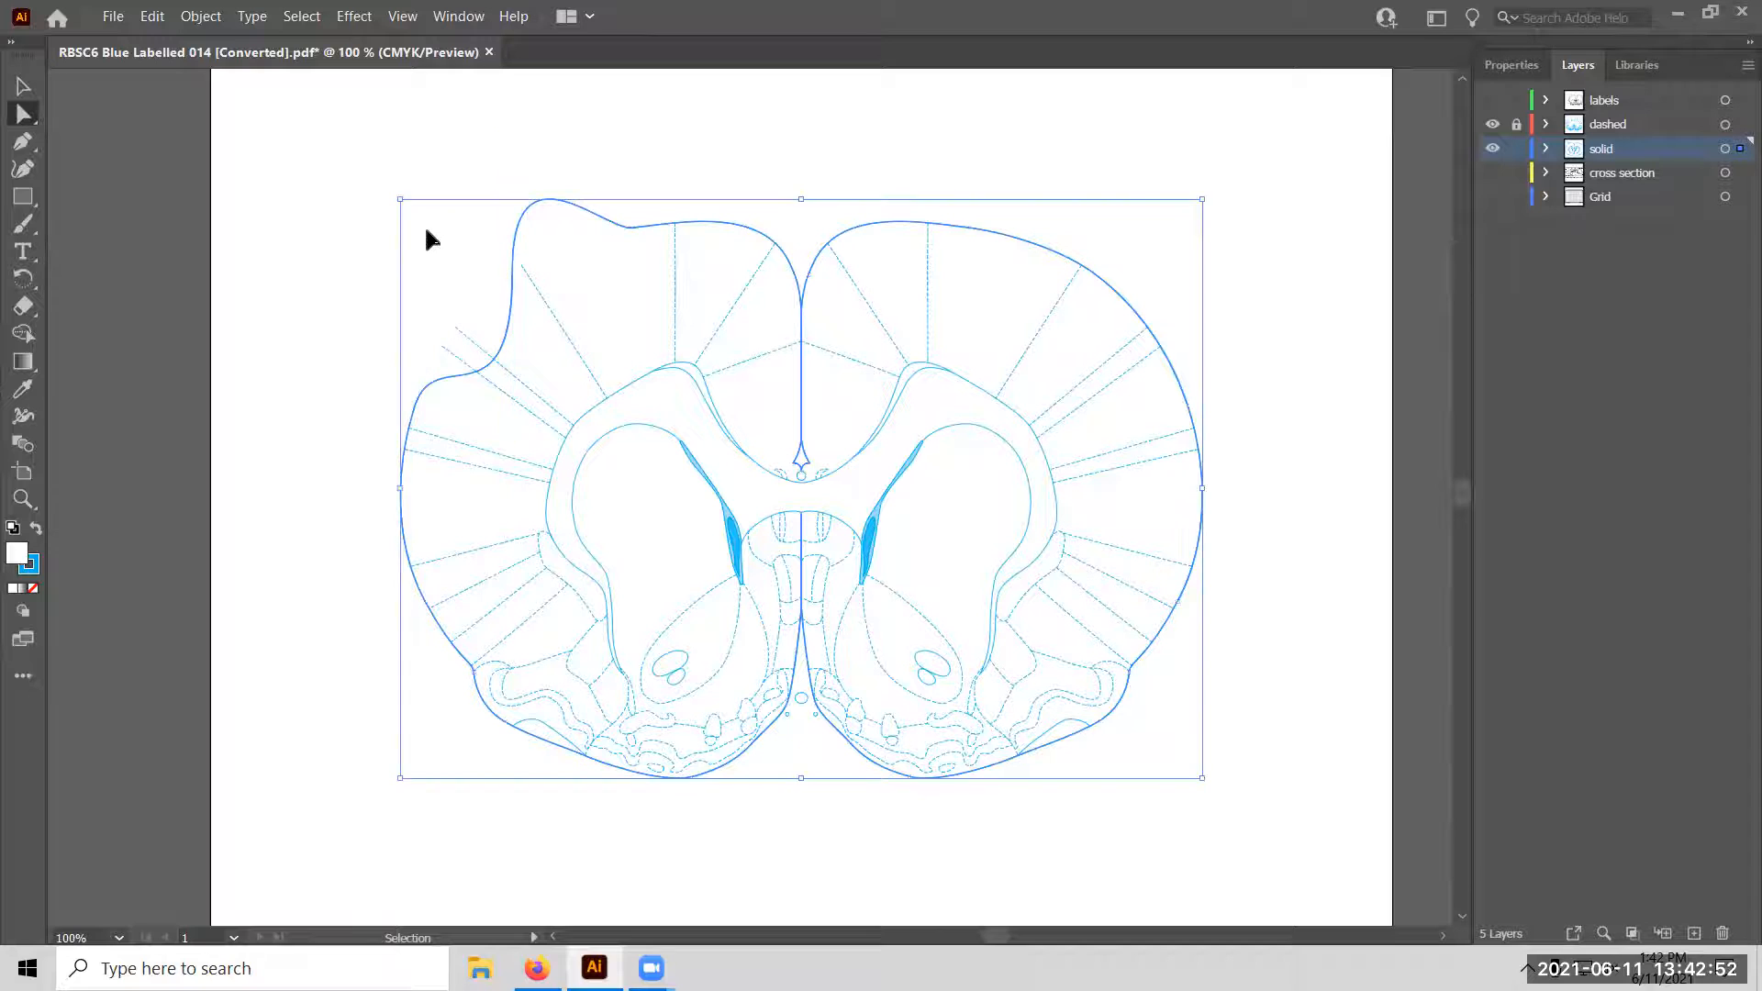
{"action": "key", "text": "ctrl+z"}
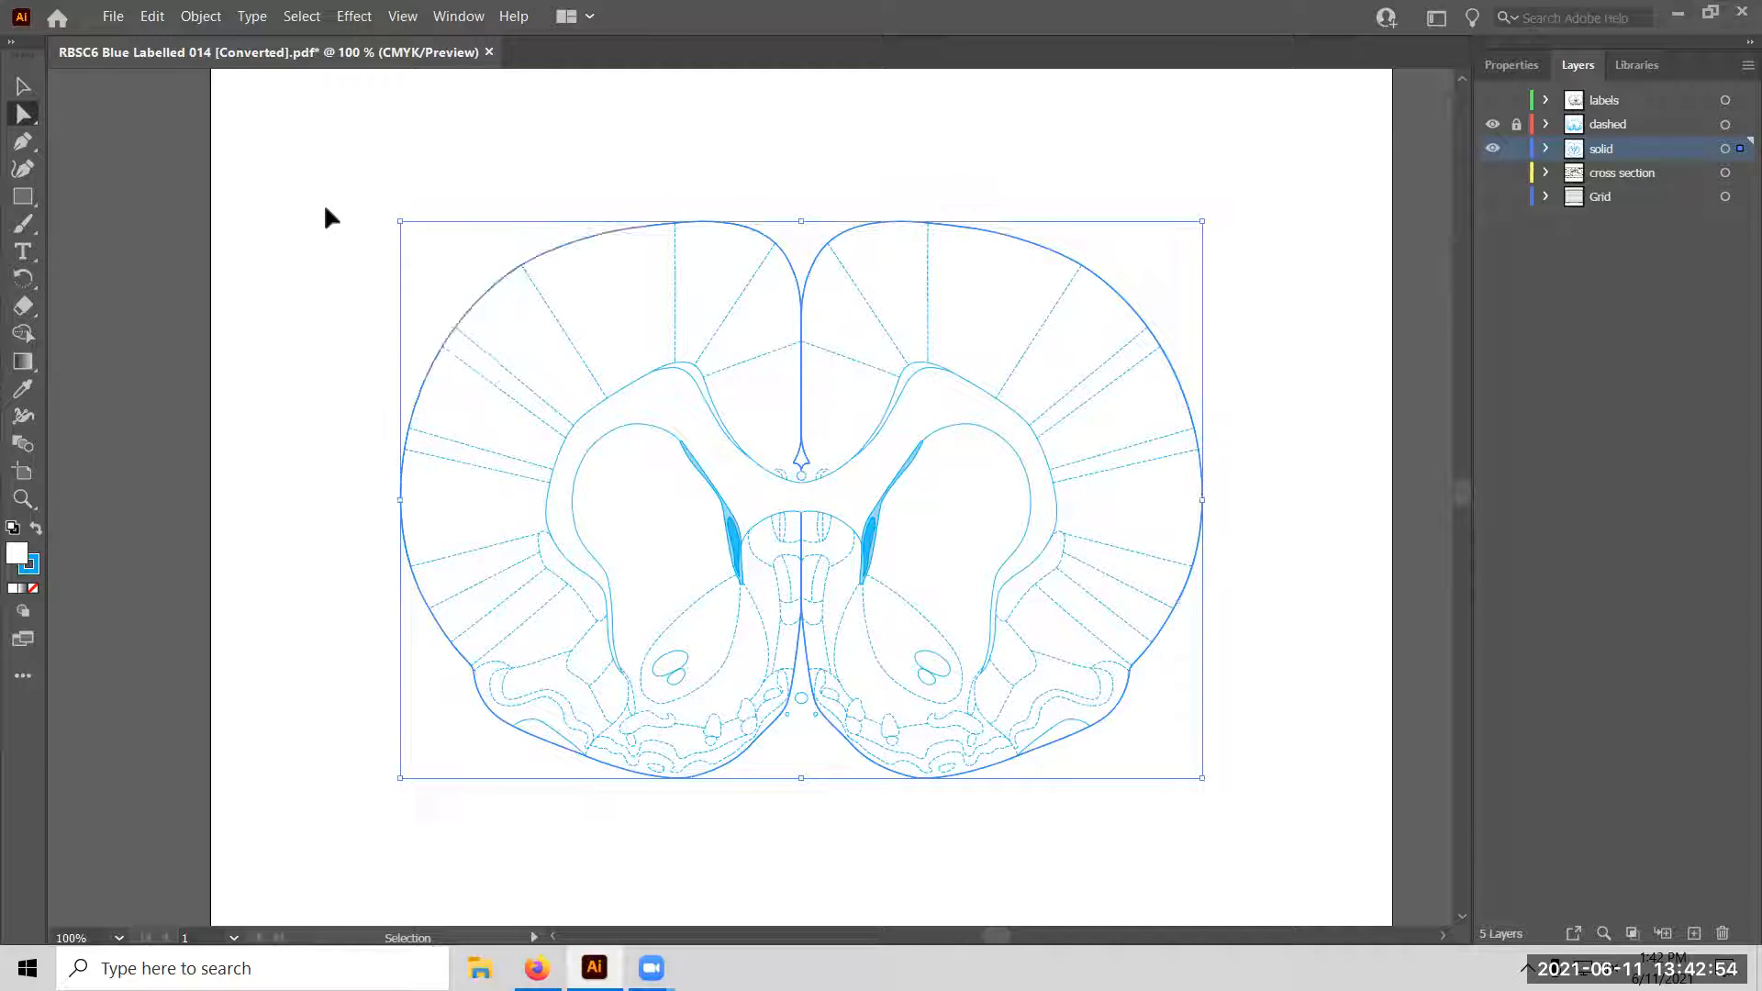
Try moving the upper-left shoulder anchor far up and outward from the brain with Direct Selection, and undo the move.
{"action": "key", "text": "a"}
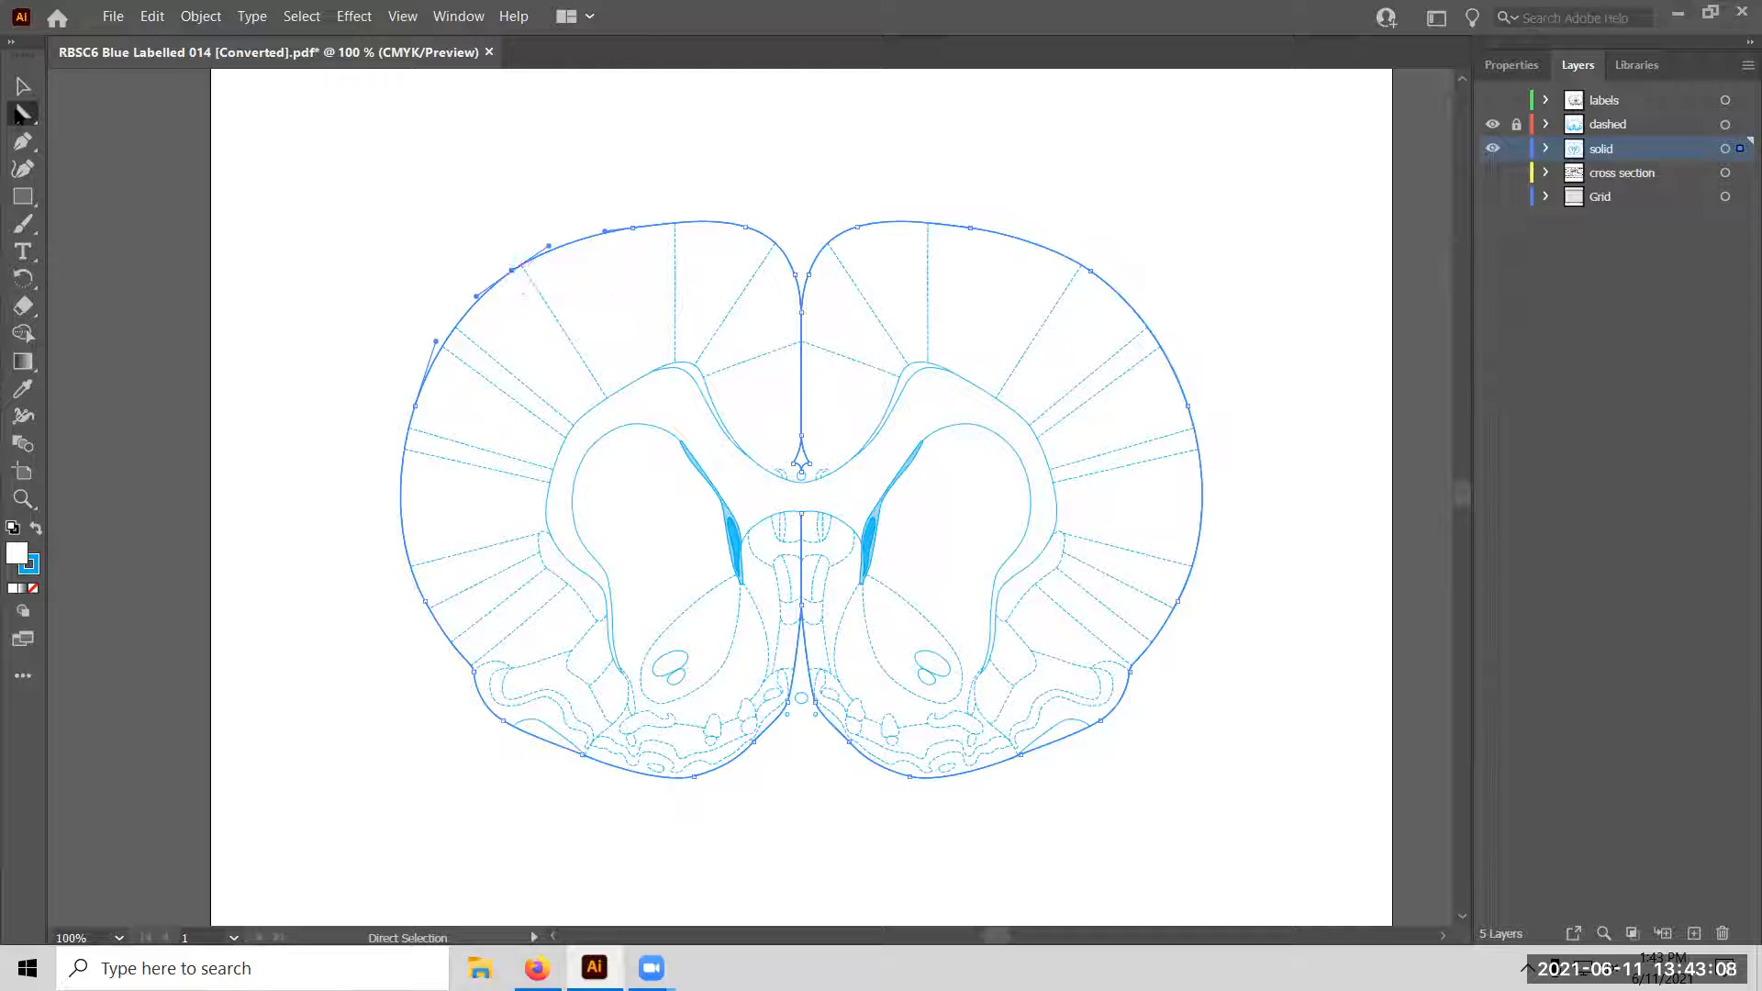
{"action": "left_click_drag", "start_coordinate": [508, 272], "coordinate": [380, 153]}
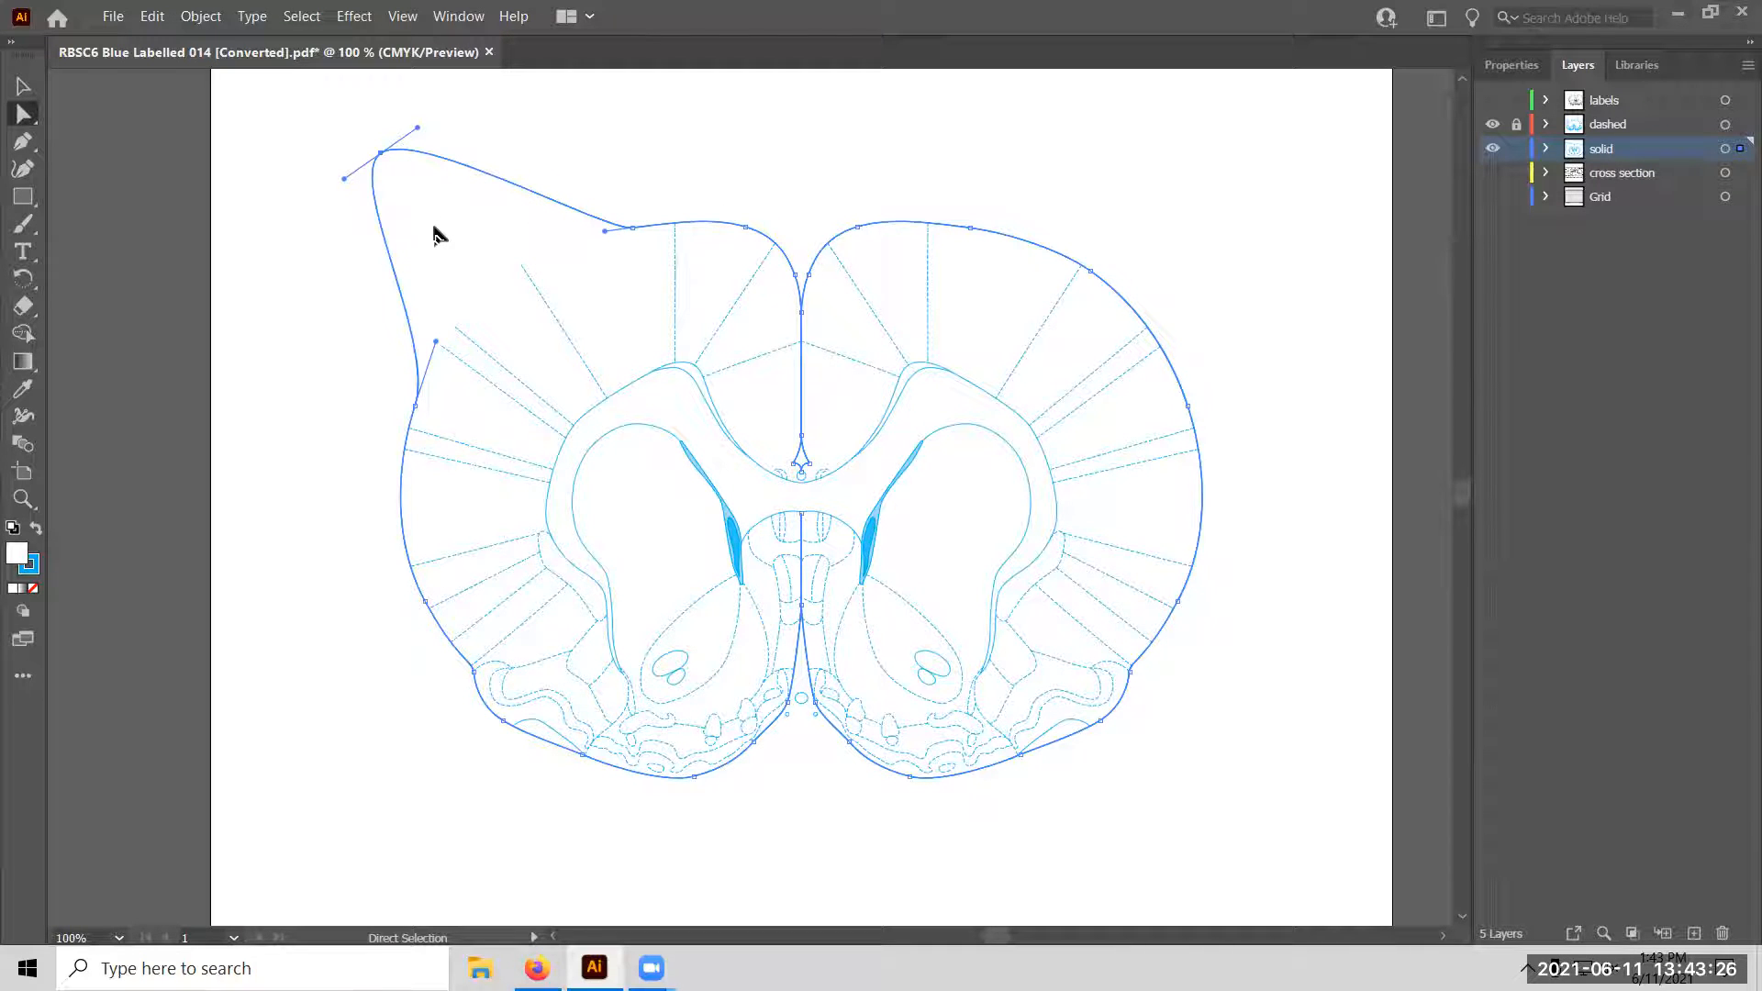
{"action": "key", "text": "ctrl+z"}
{"action": "key", "text": "ctrl+z"}
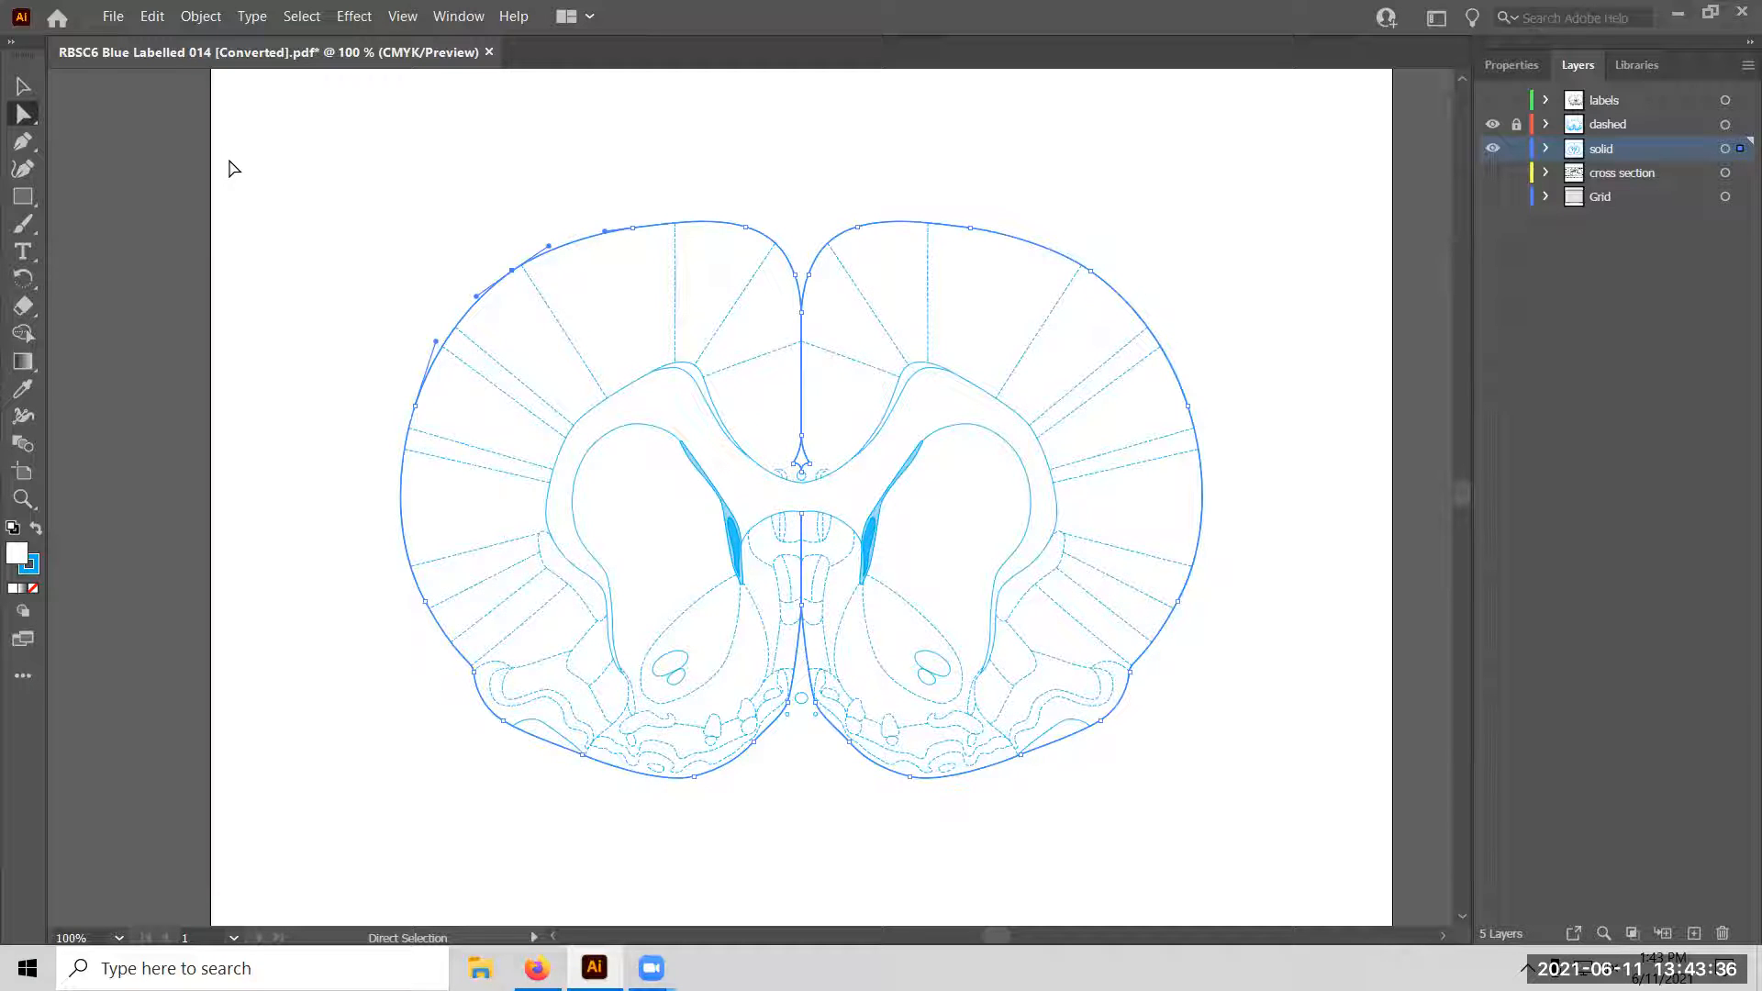
Nudge the upper-left shoulder anchor of the brain outline up and to the left in small increments, followed by larger leftward increments.
{"action": "key", "text": "Left"}
{"action": "key", "text": "Left"}
{"action": "key", "text": "Left"}
{"action": "key", "text": "Left"}
{"action": "key", "text": "Left"}
{"action": "key", "text": "Left"}
{"action": "key", "text": "Left"}
{"action": "key", "text": "Up"}
{"action": "key", "text": "Up"}
{"action": "key", "text": "Up"}
{"action": "key", "text": "Up"}
{"action": "key", "text": "Up"}
{"action": "key", "text": "Up"}
{"action": "key", "text": "Up"}
{"action": "key", "text": "Up"}
{"action": "key", "text": "Up"}
{"action": "key", "text": "Up"}
{"action": "key", "text": "Up"}
{"action": "key", "text": "Up"}
{"action": "key", "text": "Up"}
{"action": "key", "text": "Up"}
{"action": "key", "text": "Up"}
{"action": "key", "text": "Up"}
{"action": "key", "text": "Up"}
{"action": "key", "text": "Up"}
{"action": "key", "text": "Up"}
{"action": "key", "text": "Up"}
{"action": "key", "text": "Up"}
{"action": "key", "text": "Up"}
{"action": "key", "text": "Up"}
{"action": "key", "text": "Up"}
{"action": "key", "text": "Up"}
{"action": "key", "text": "Up"}
{"action": "key", "text": "Up"}
{"action": "key", "text": "Up"}
{"action": "key", "text": "Up"}
{"action": "key", "text": "Up"}
{"action": "key", "text": "Up"}
{"action": "key", "text": "Up"}
{"action": "key", "text": "Up"}
{"action": "key", "text": "Up"}
{"action": "key", "text": "Up"}
{"action": "key", "text": "Up"}
{"action": "key", "text": "Up"}
{"action": "key", "text": "Up"}
{"action": "key", "text": "Up"}
{"action": "key", "text": "Left"}
{"action": "key", "text": "Left"}
{"action": "key", "text": "Left"}
{"action": "key", "text": "Left"}
{"action": "key", "text": "Left"}
{"action": "key", "text": "Left"}
{"action": "key", "text": "Left"}
{"action": "key", "text": "Left"}
{"action": "key", "text": "Left"}
{"action": "key", "text": "Left"}
{"action": "key", "text": "Left"}
{"action": "key", "text": "Left"}
{"action": "key", "text": "Left"}
{"action": "key", "text": "Left"}
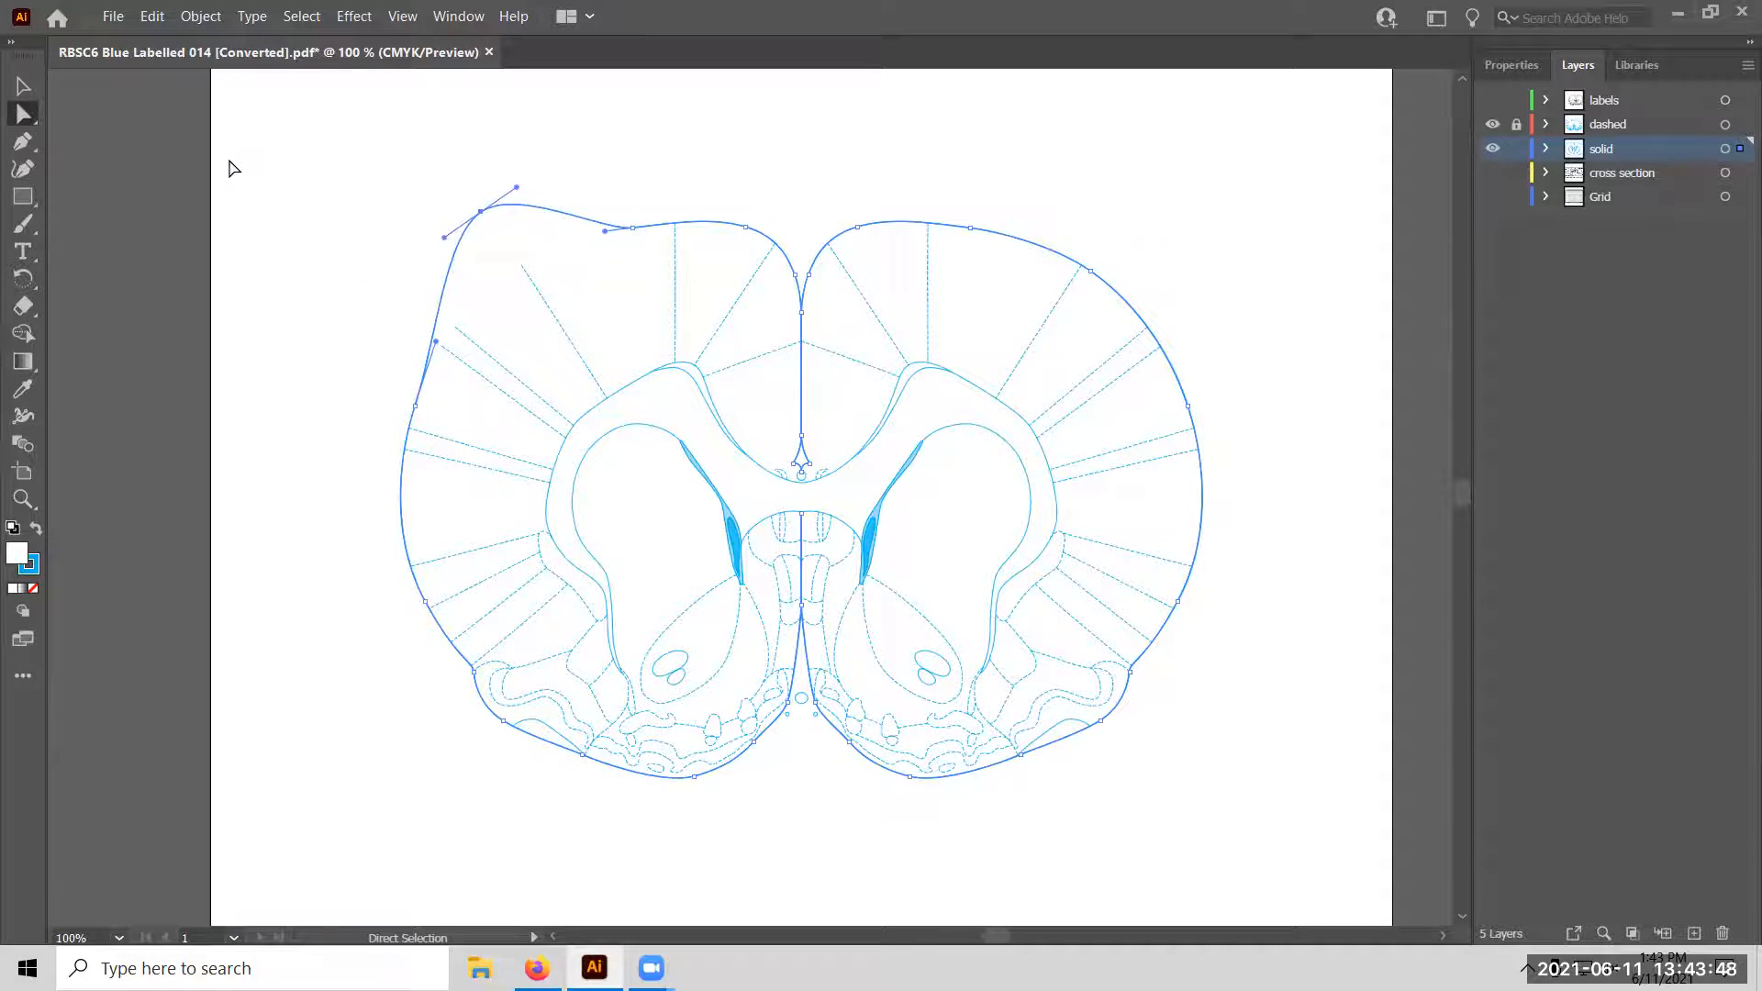
{"action": "key", "text": "shift+Left"}
{"action": "key", "text": "shift+Left"}
{"action": "key", "text": "shift+Left"}
{"action": "key", "text": "shift+Left"}
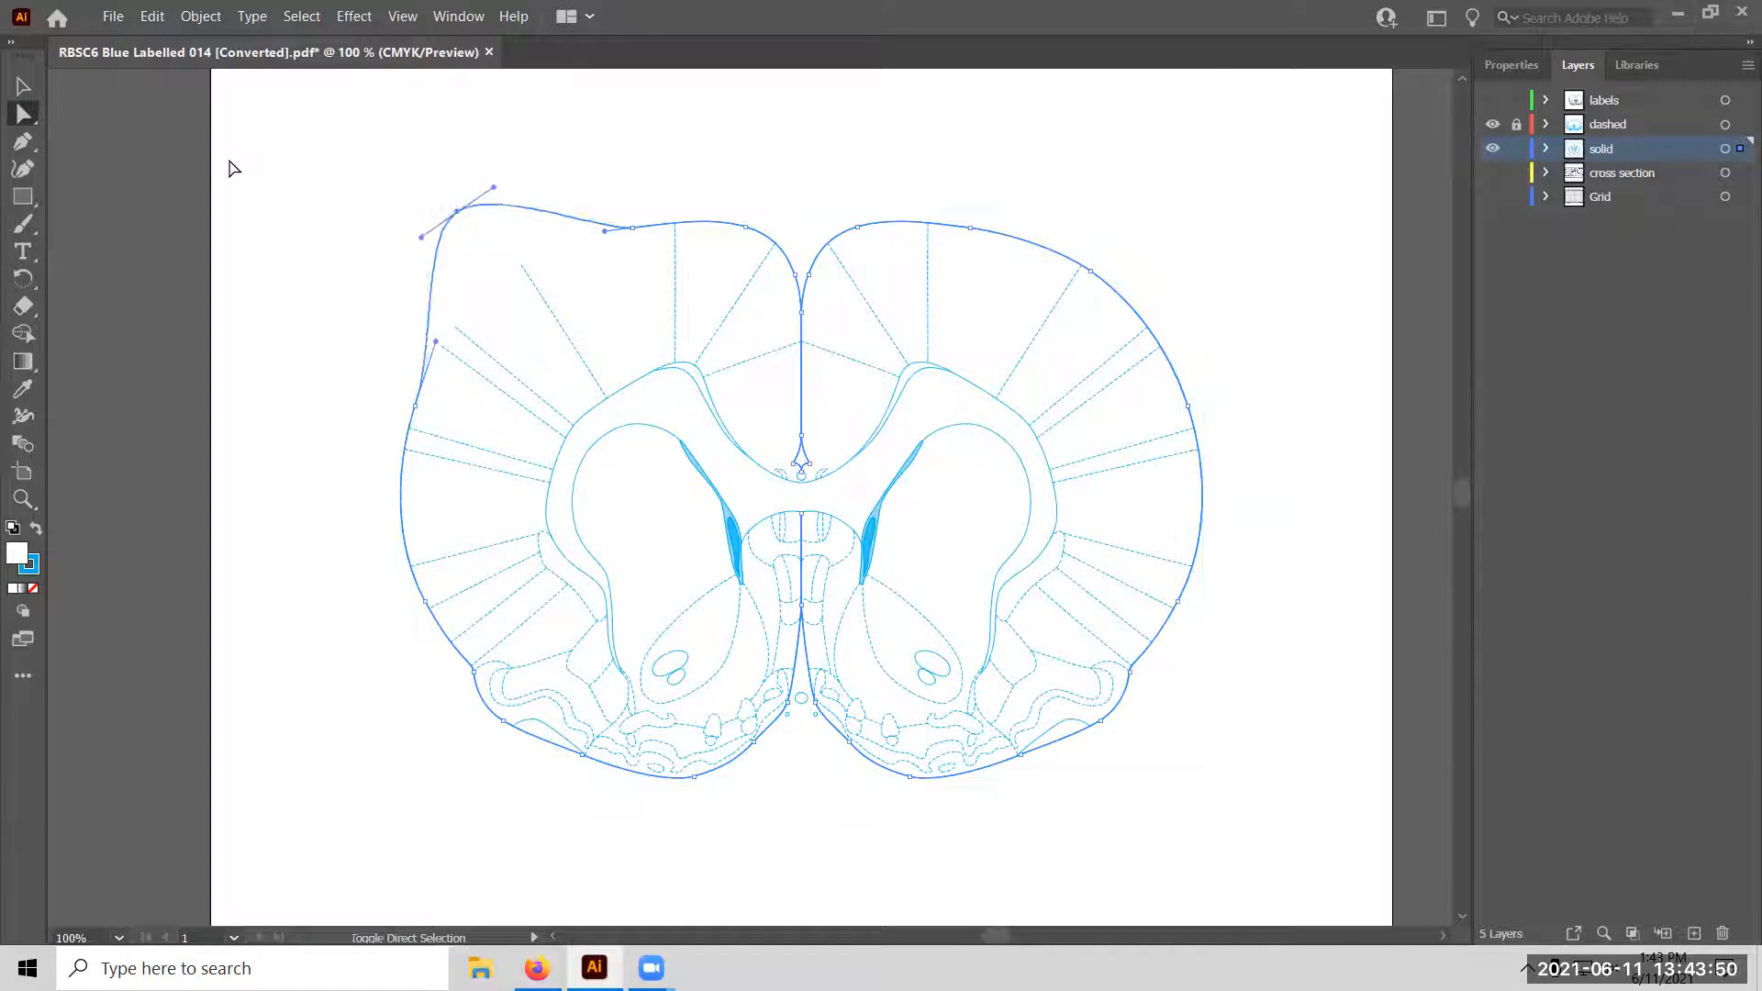
Push the upper-left shoulder anchor of the brain outline farther left, using large increments with a few small ones in between.
{"action": "key", "text": "shift+Left"}
{"action": "key", "text": "shift+Left"}
{"action": "key", "text": "shift+Left"}
{"action": "key", "text": "shift+Left"}
{"action": "key", "text": "shift+Left"}
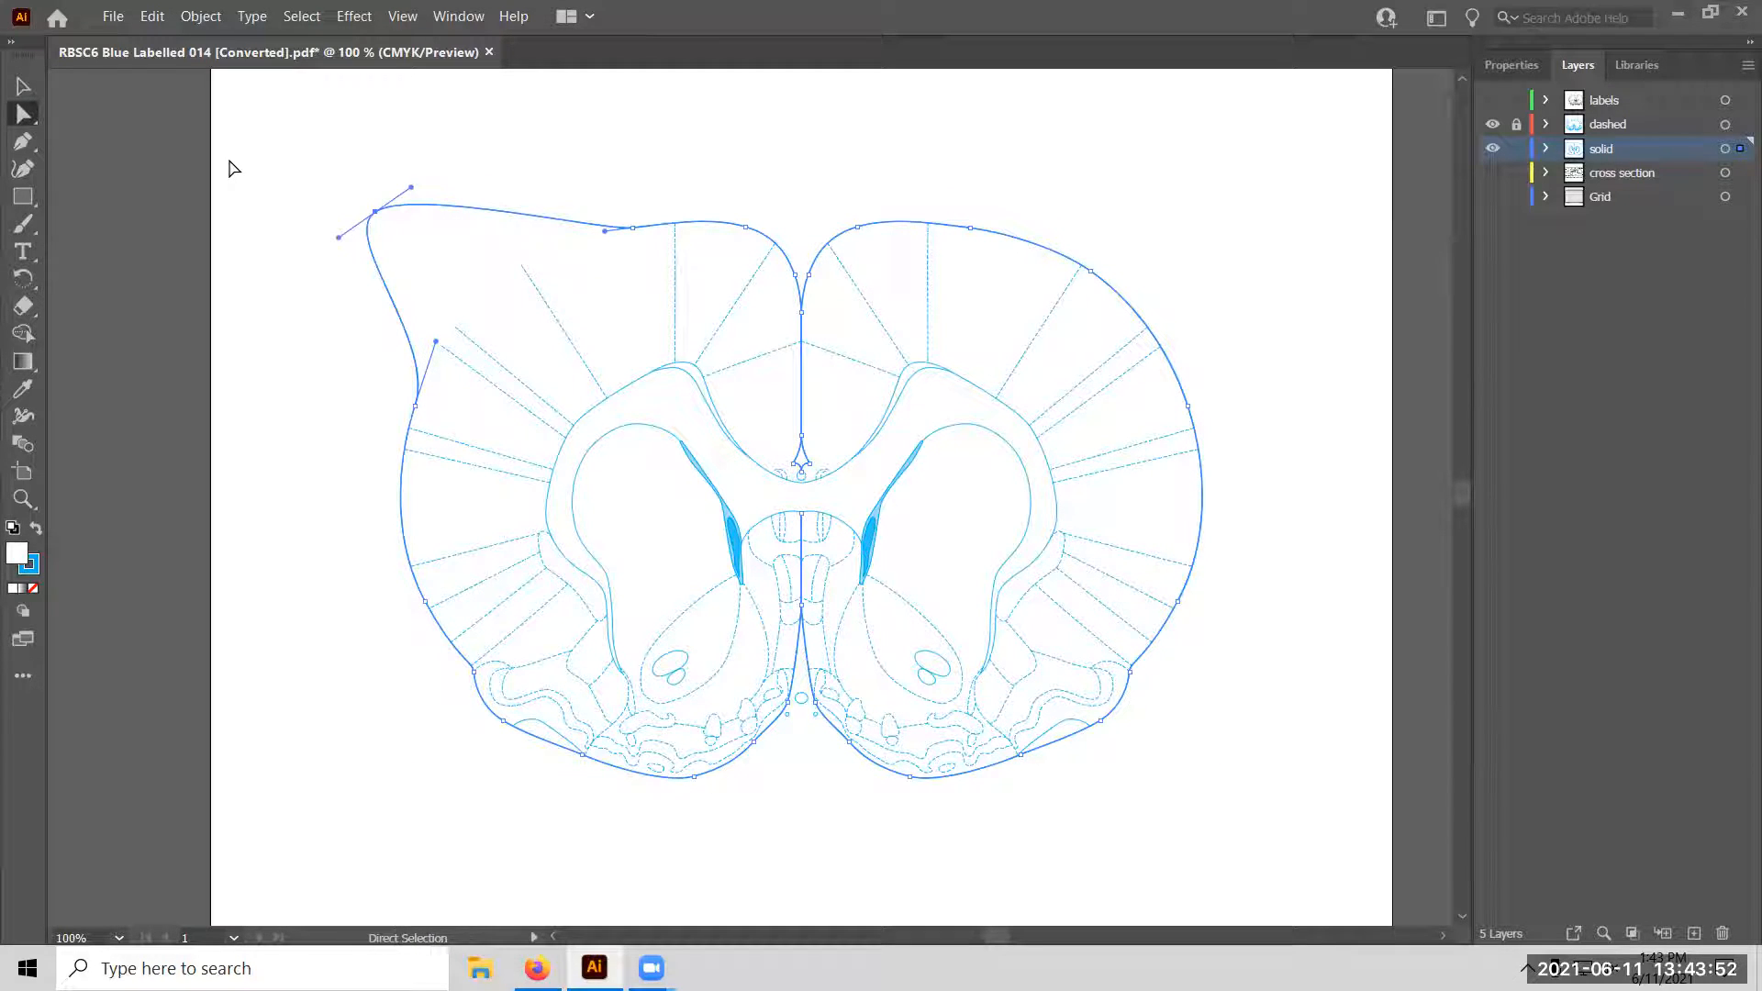
{"action": "key", "text": "Left"}
{"action": "key", "text": "Left"}
{"action": "key", "text": "Left"}
{"action": "key", "text": "Left"}
{"action": "key", "text": "Left"}
{"action": "key", "text": "Left"}
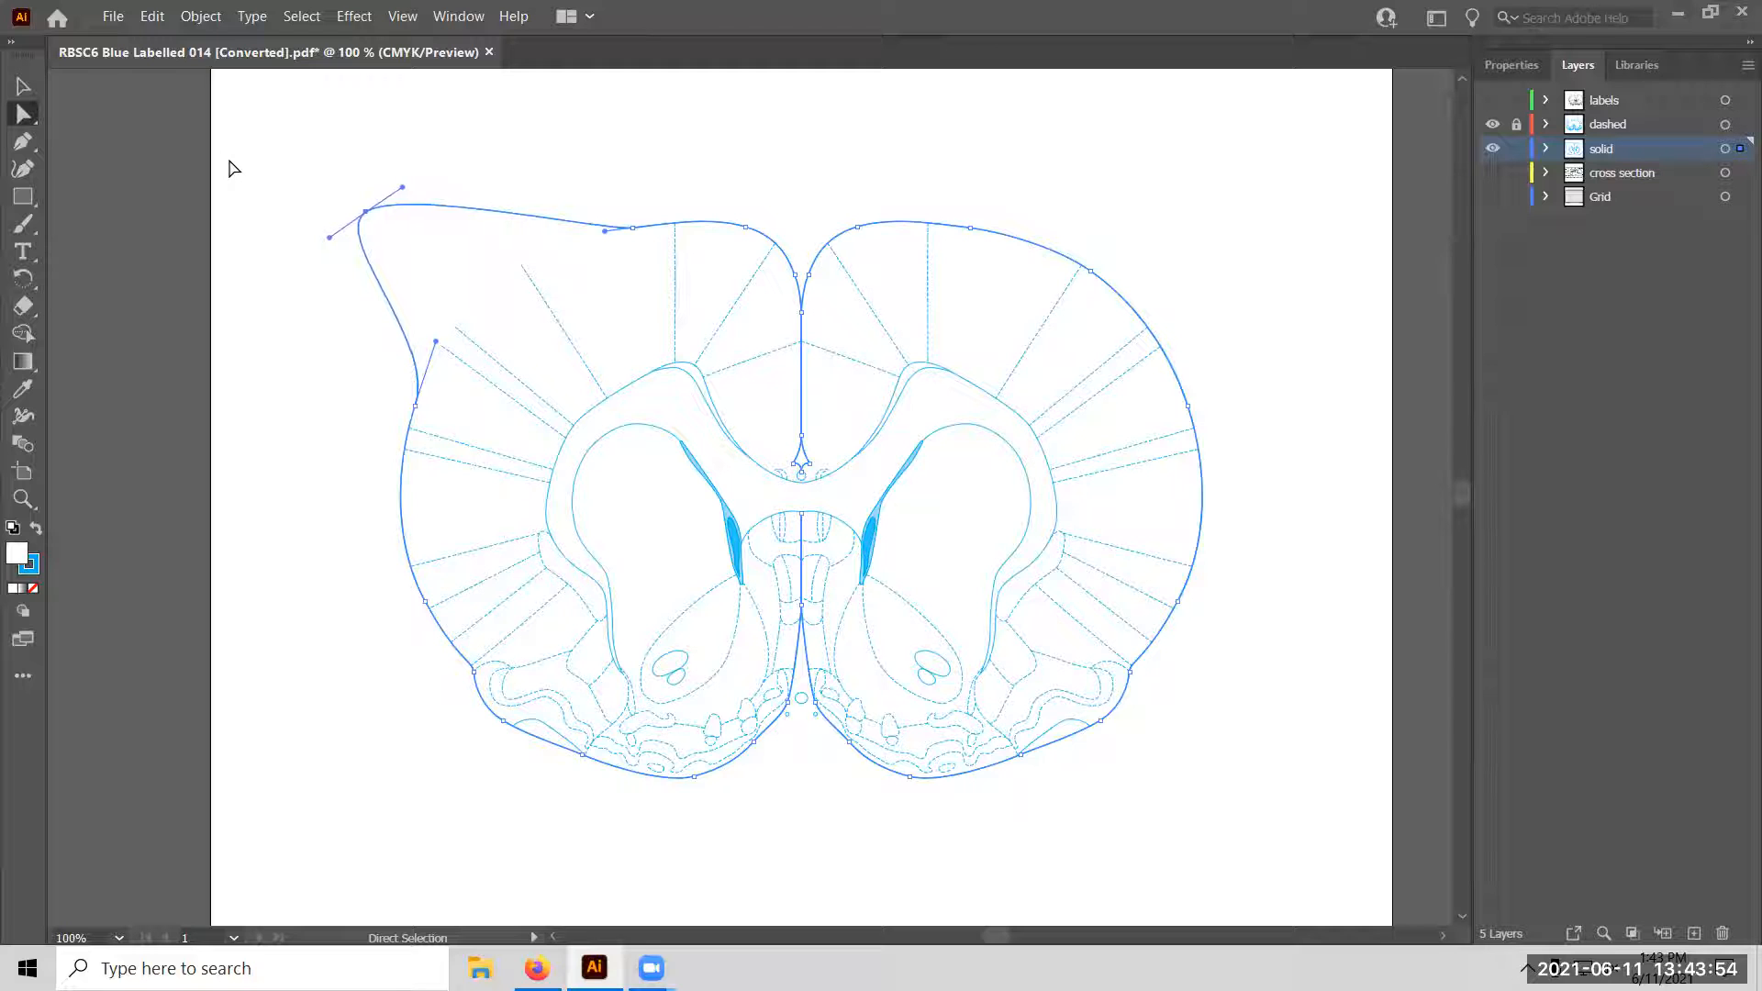
{"action": "key", "text": "ctrl"}
{"action": "key", "text": "shift+Left"}
{"action": "key", "text": "shift+Left"}
{"action": "key", "text": "shift+Left"}
{"action": "key", "text": "shift+Left"}
{"action": "key", "text": "shift+Left"}
Move the upper-left shoulder anchor back right and down in large increments until it sits on the brain's rounded contour.
{"action": "key", "text": "shift+Right"}
{"action": "key", "text": "shift+Right"}
{"action": "key", "text": "shift+Right"}
{"action": "key", "text": "shift+Right"}
{"action": "key", "text": "shift+Right"}
{"action": "key", "text": "shift+Right"}
{"action": "key", "text": "shift+Right"}
{"action": "key", "text": "shift+Right"}
{"action": "key", "text": "shift+Right"}
{"action": "key", "text": "shift+Right"}
{"action": "key", "text": "shift+Right"}
{"action": "key", "text": "shift+Right"}
{"action": "key", "text": "shift+Right"}
{"action": "key", "text": "shift+Right"}
{"action": "key", "text": "shift+Right"}
{"action": "key", "text": "shift+Right"}
{"action": "key", "text": "shift+Right"}
{"action": "key", "text": "shift+Right"}
{"action": "key", "text": "shift+Right"}
{"action": "key", "text": "shift+Down"}
{"action": "key", "text": "shift+Down"}
{"action": "key", "text": "shift+Down"}
{"action": "key", "text": "shift+Down"}
{"action": "key", "text": "shift+Down"}
{"action": "key", "text": "shift+Down"}
{"action": "key", "text": "shift+Down"}
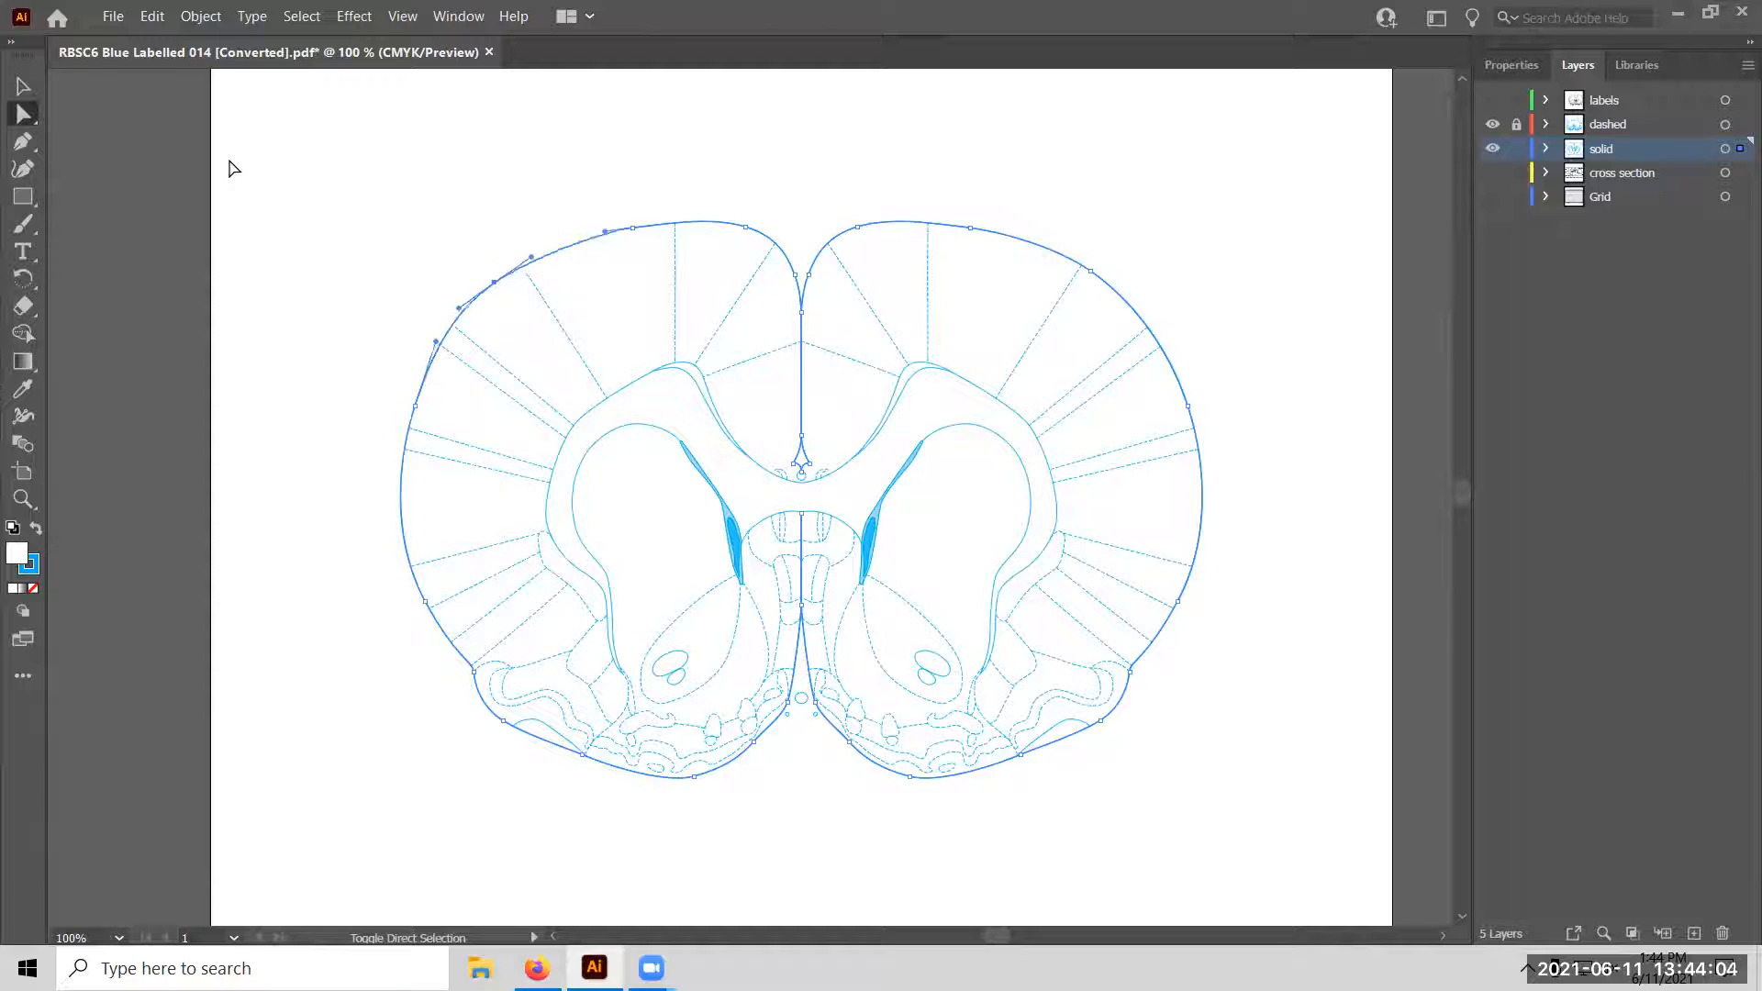
Fine-tune the upper-left shoulder anchor in small increments, moving it slightly up and to the right along the brain's contour.
{"action": "key", "text": "Up"}
{"action": "key", "text": "Up"}
{"action": "key", "text": "Up"}
{"action": "key", "text": "Up"}
{"action": "key", "text": "Up"}
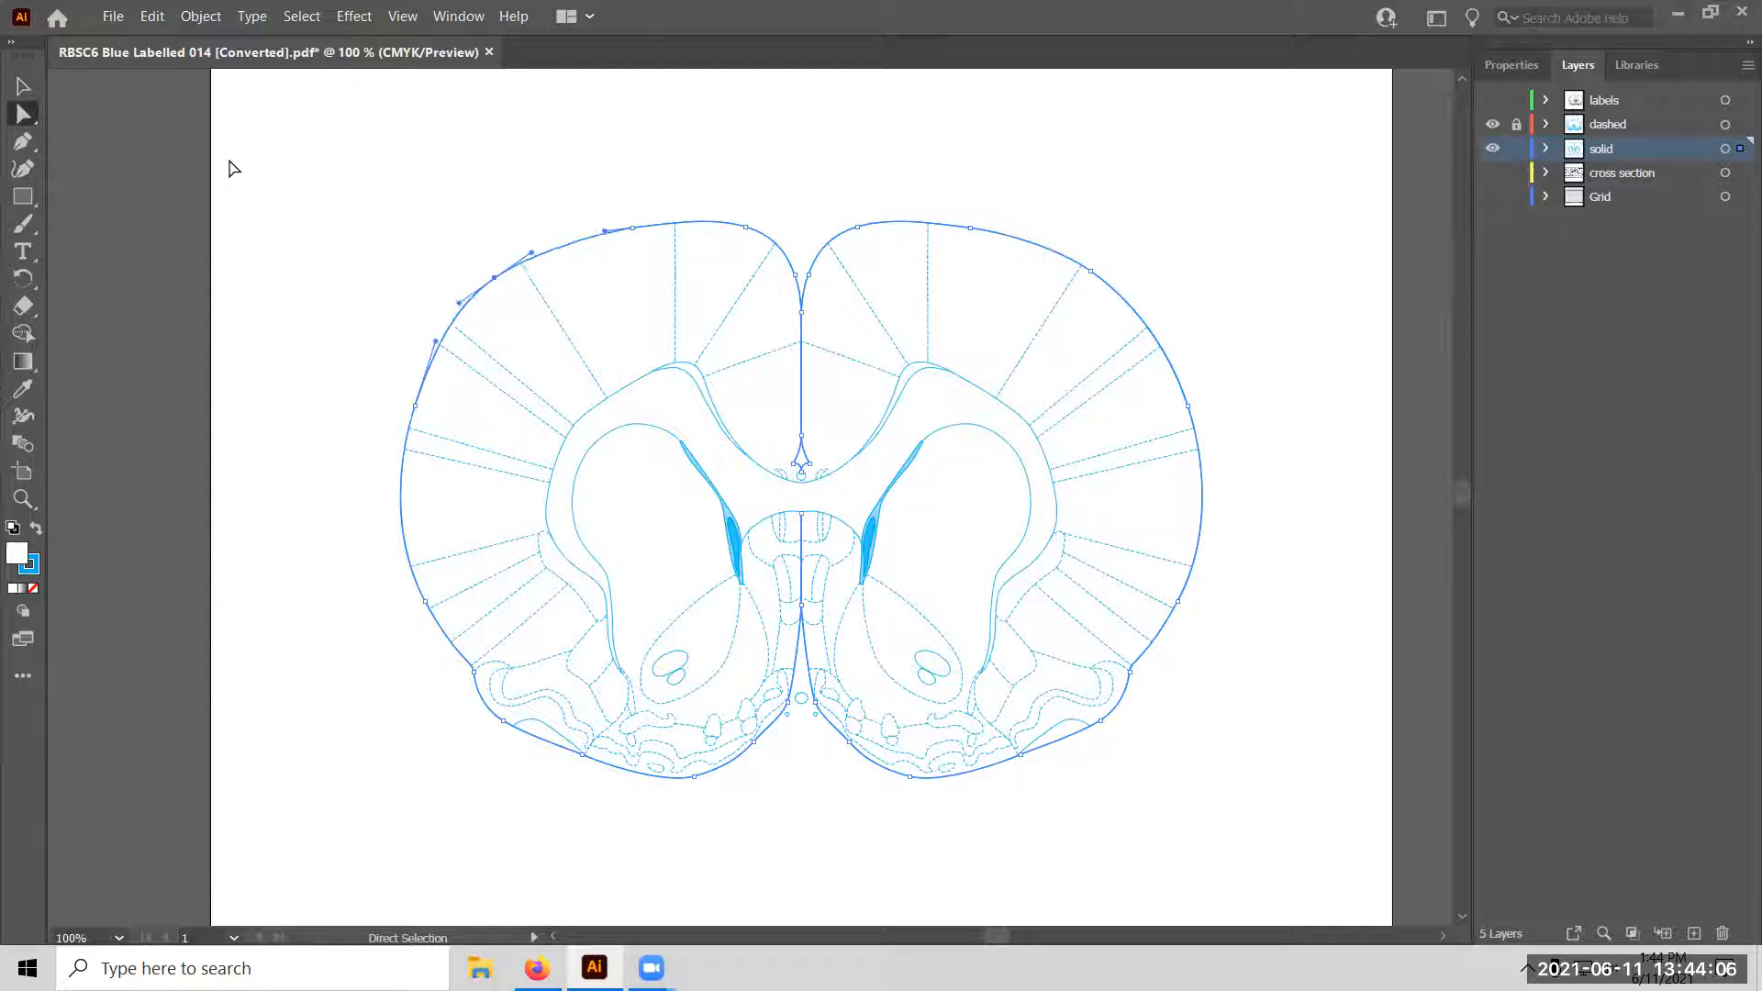
{"action": "key", "text": "Right"}
{"action": "key", "text": "Right"}
{"action": "key", "text": "Right"}
{"action": "key", "text": "Right"}
{"action": "key", "text": "Right"}
{"action": "key", "text": "Right"}
{"action": "key", "text": "Up"}
{"action": "key", "text": "Up"}
{"action": "key", "text": "Up"}
{"action": "key", "text": "Up"}
{"action": "key", "text": "Up"}
{"action": "key", "text": "Up"}
{"action": "key", "text": "Down"}
{"action": "left_click", "coordinate": [152, 16]}
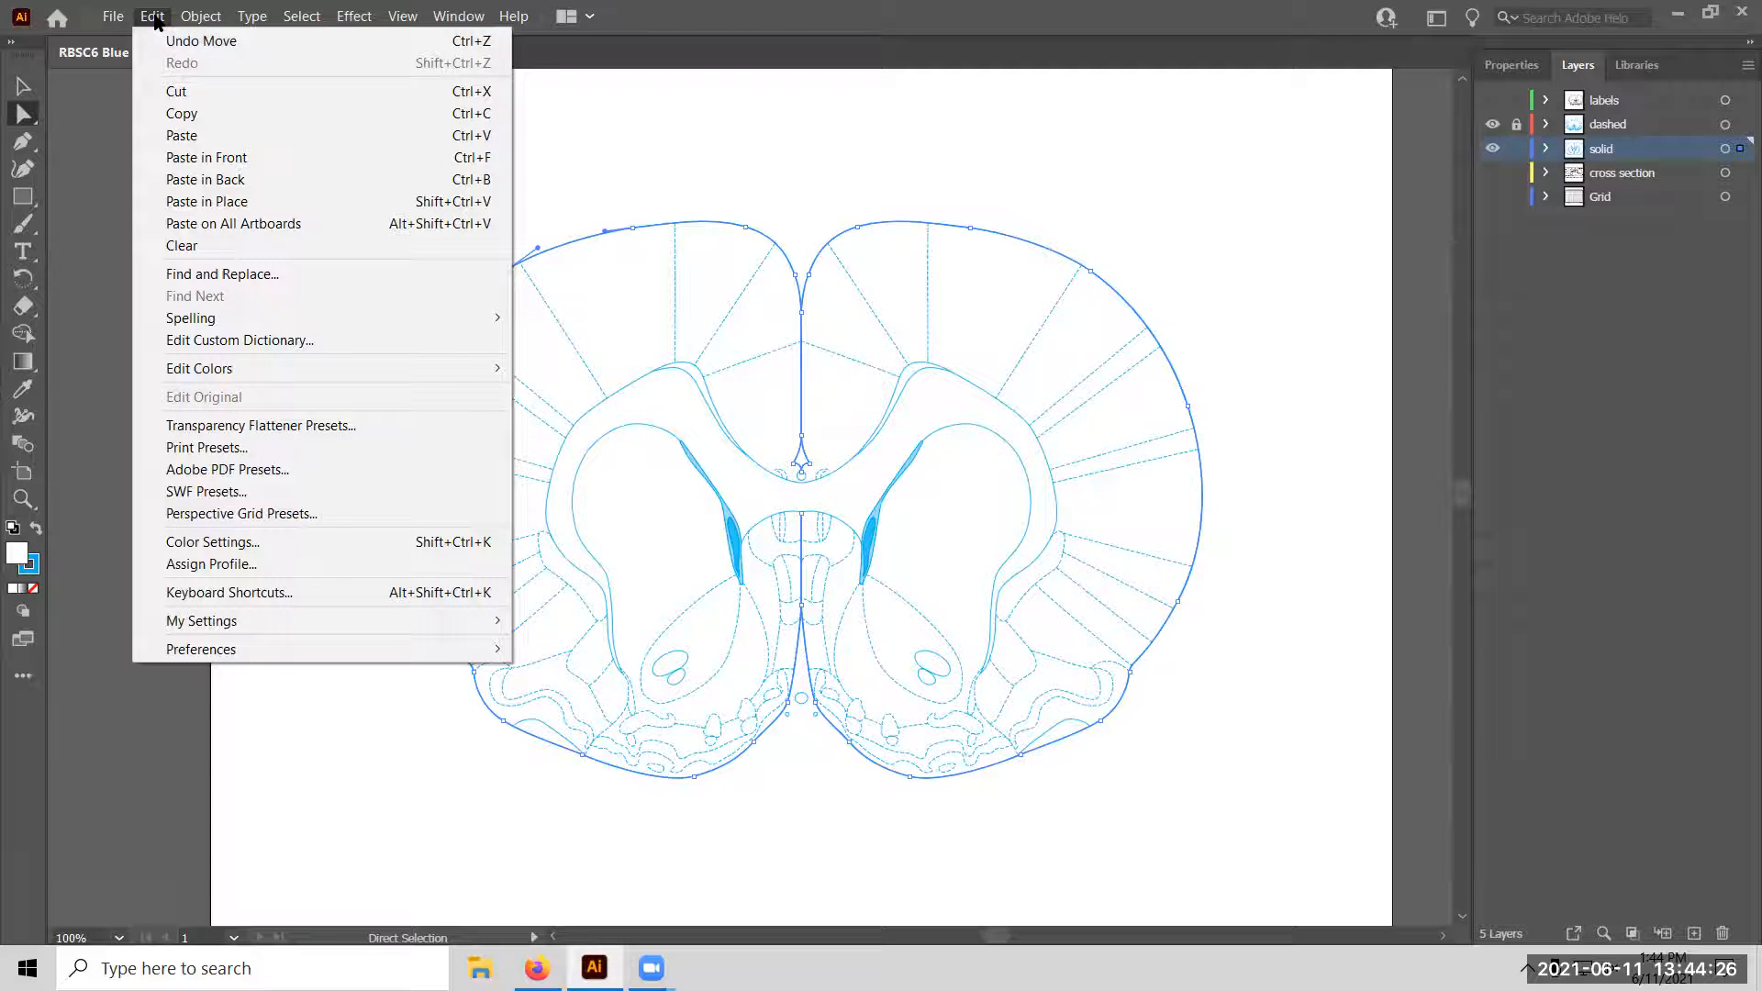
{"action": "left_click", "coordinate": [154, 16]}
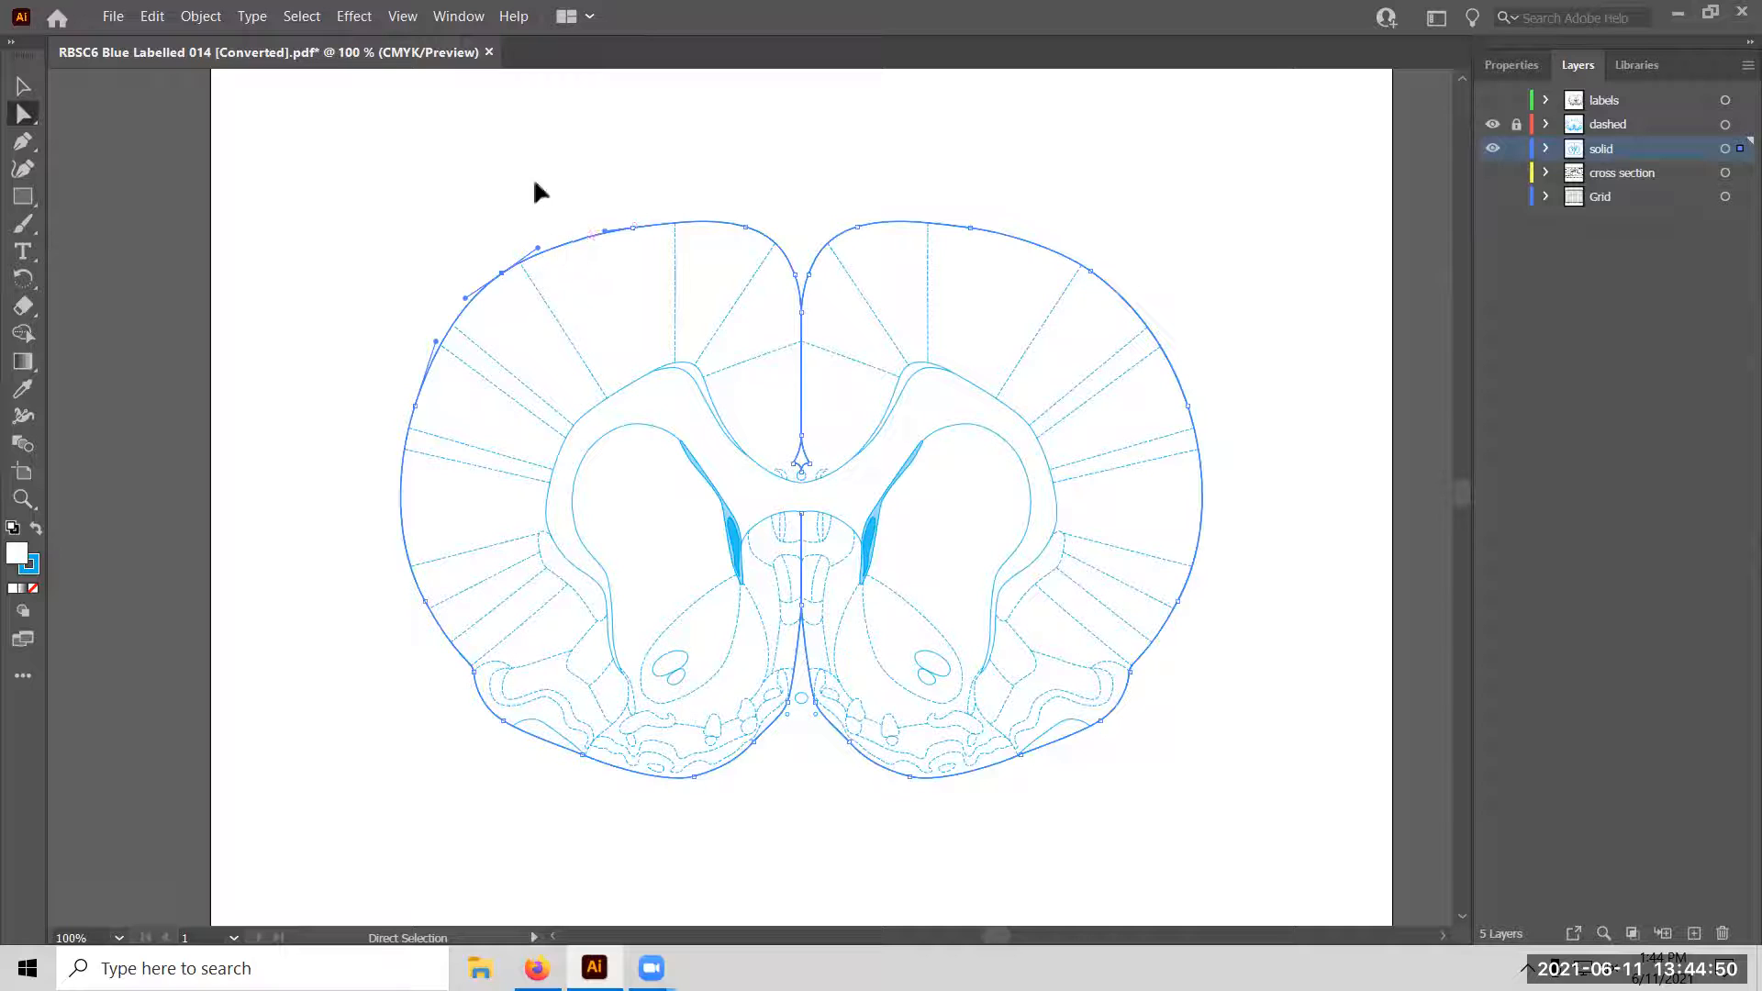
{"action": "left_click", "coordinate": [25, 144]}
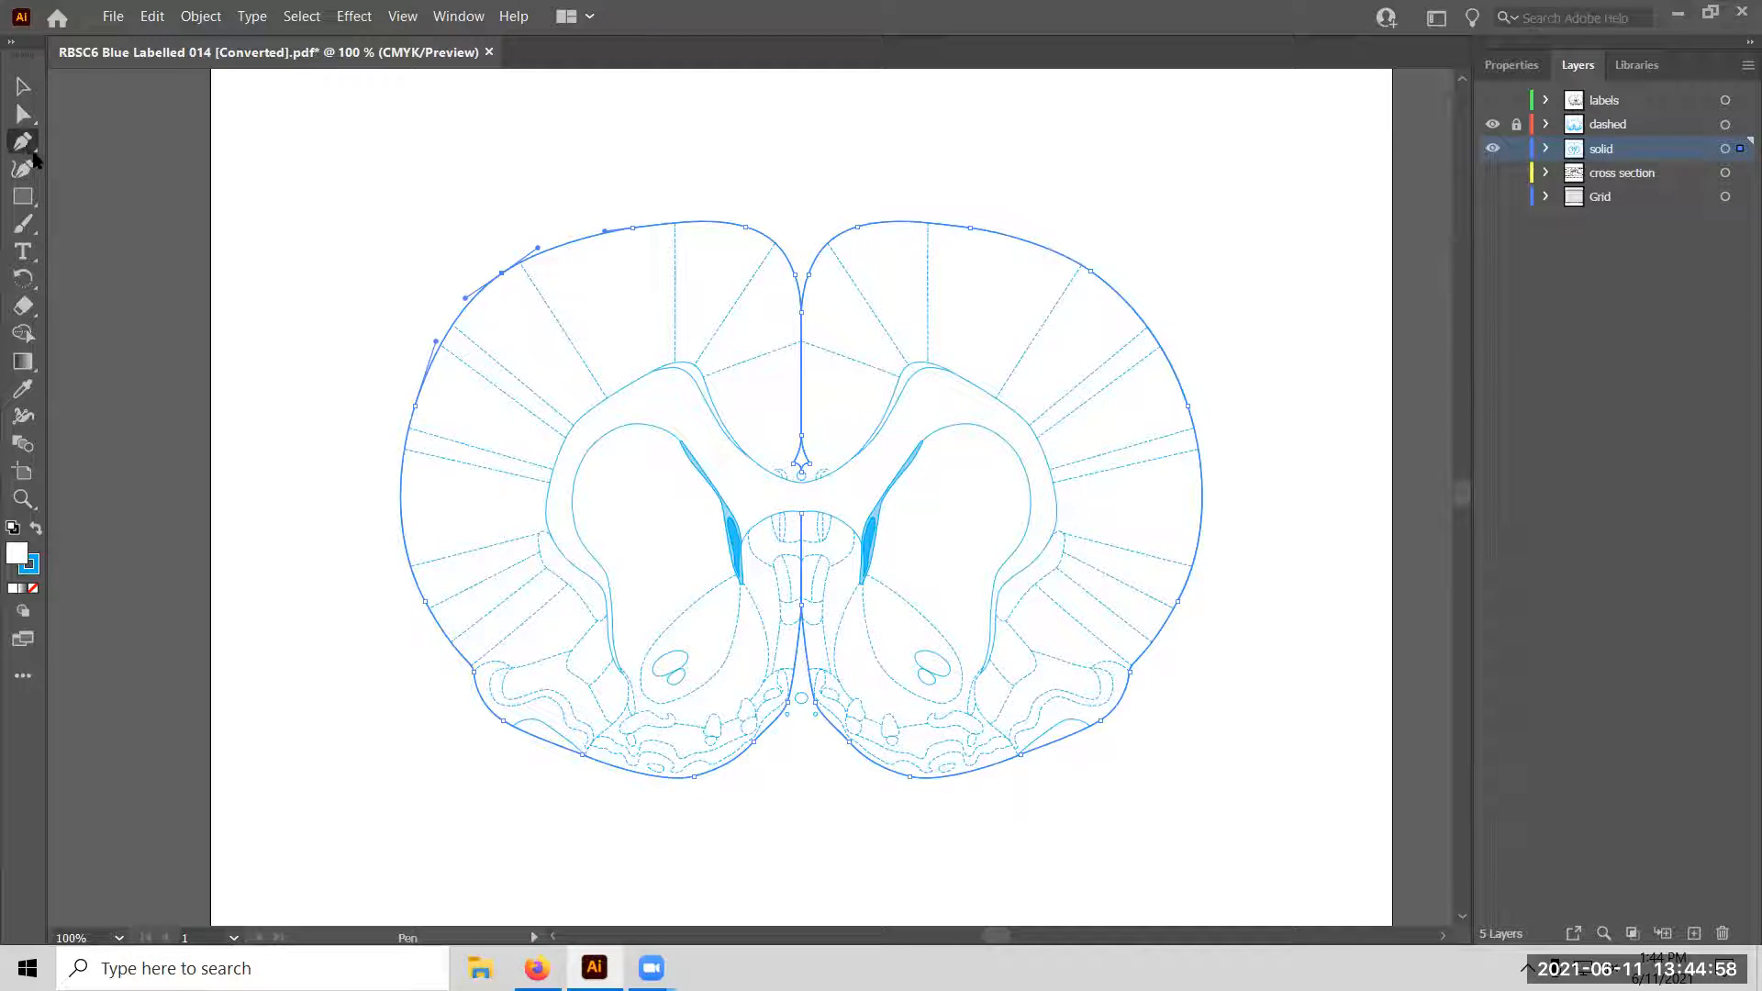
{"action": "left_click", "coordinate": [33, 156]}
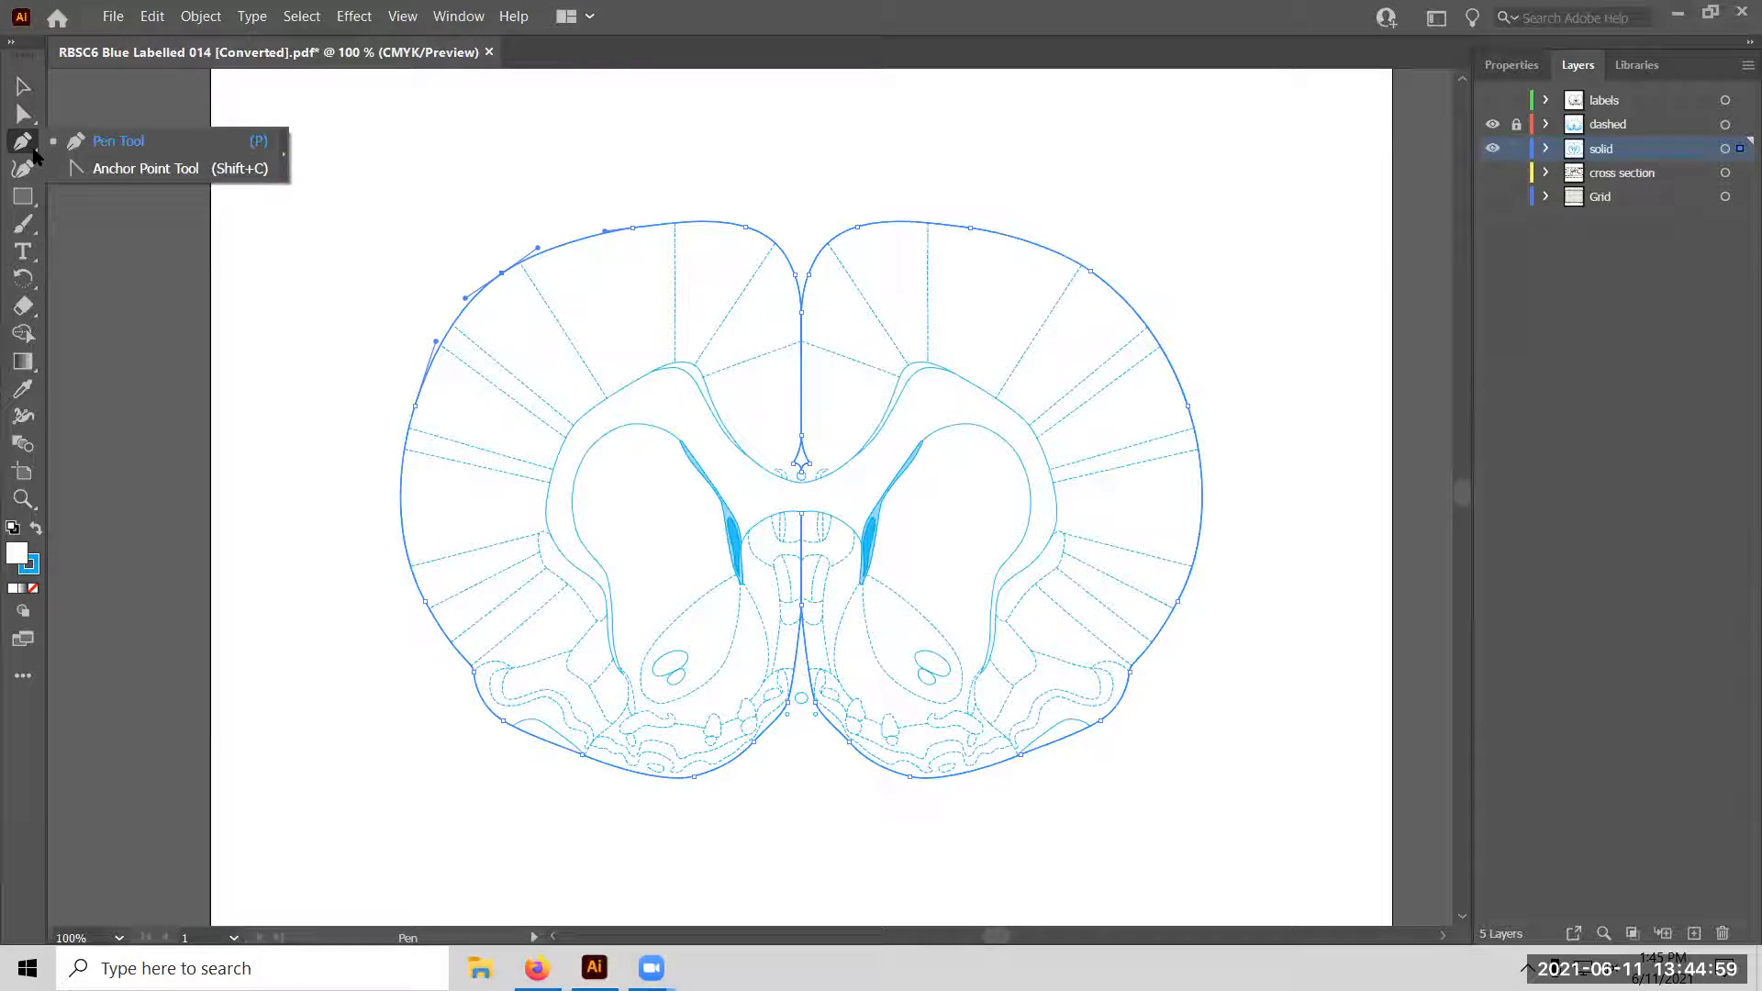
{"action": "left_click", "coordinate": [110, 170]}
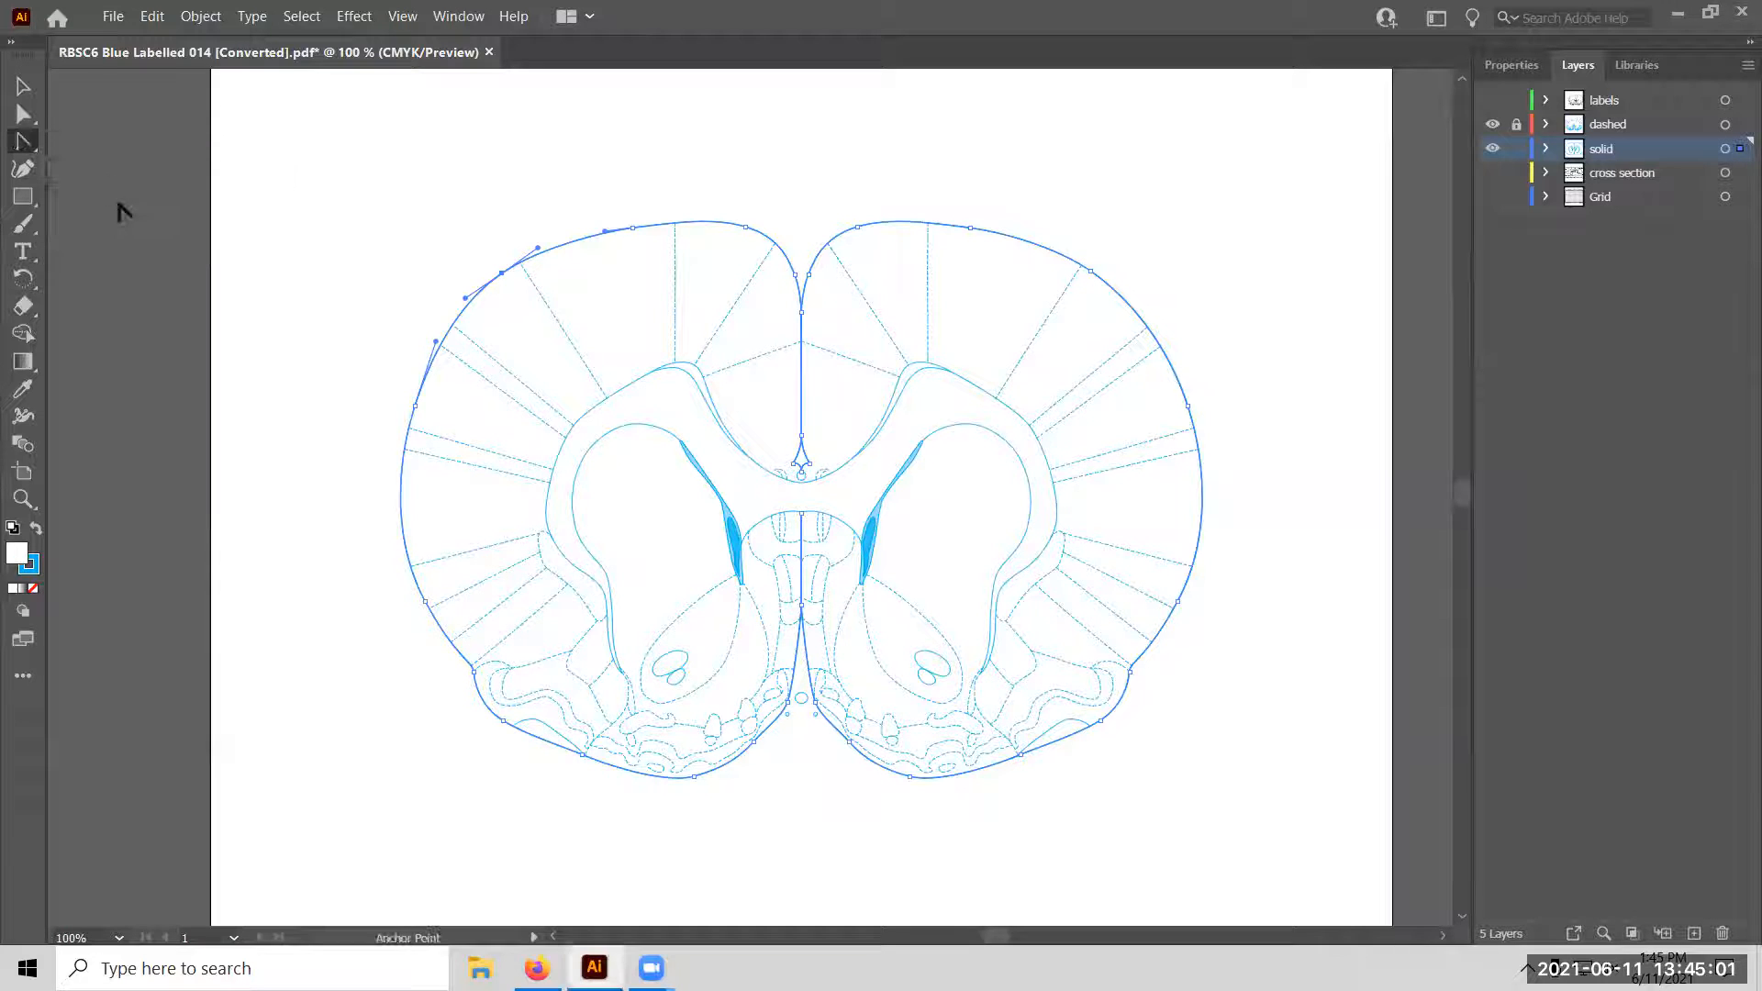
{"action": "left_click", "coordinate": [22, 141]}
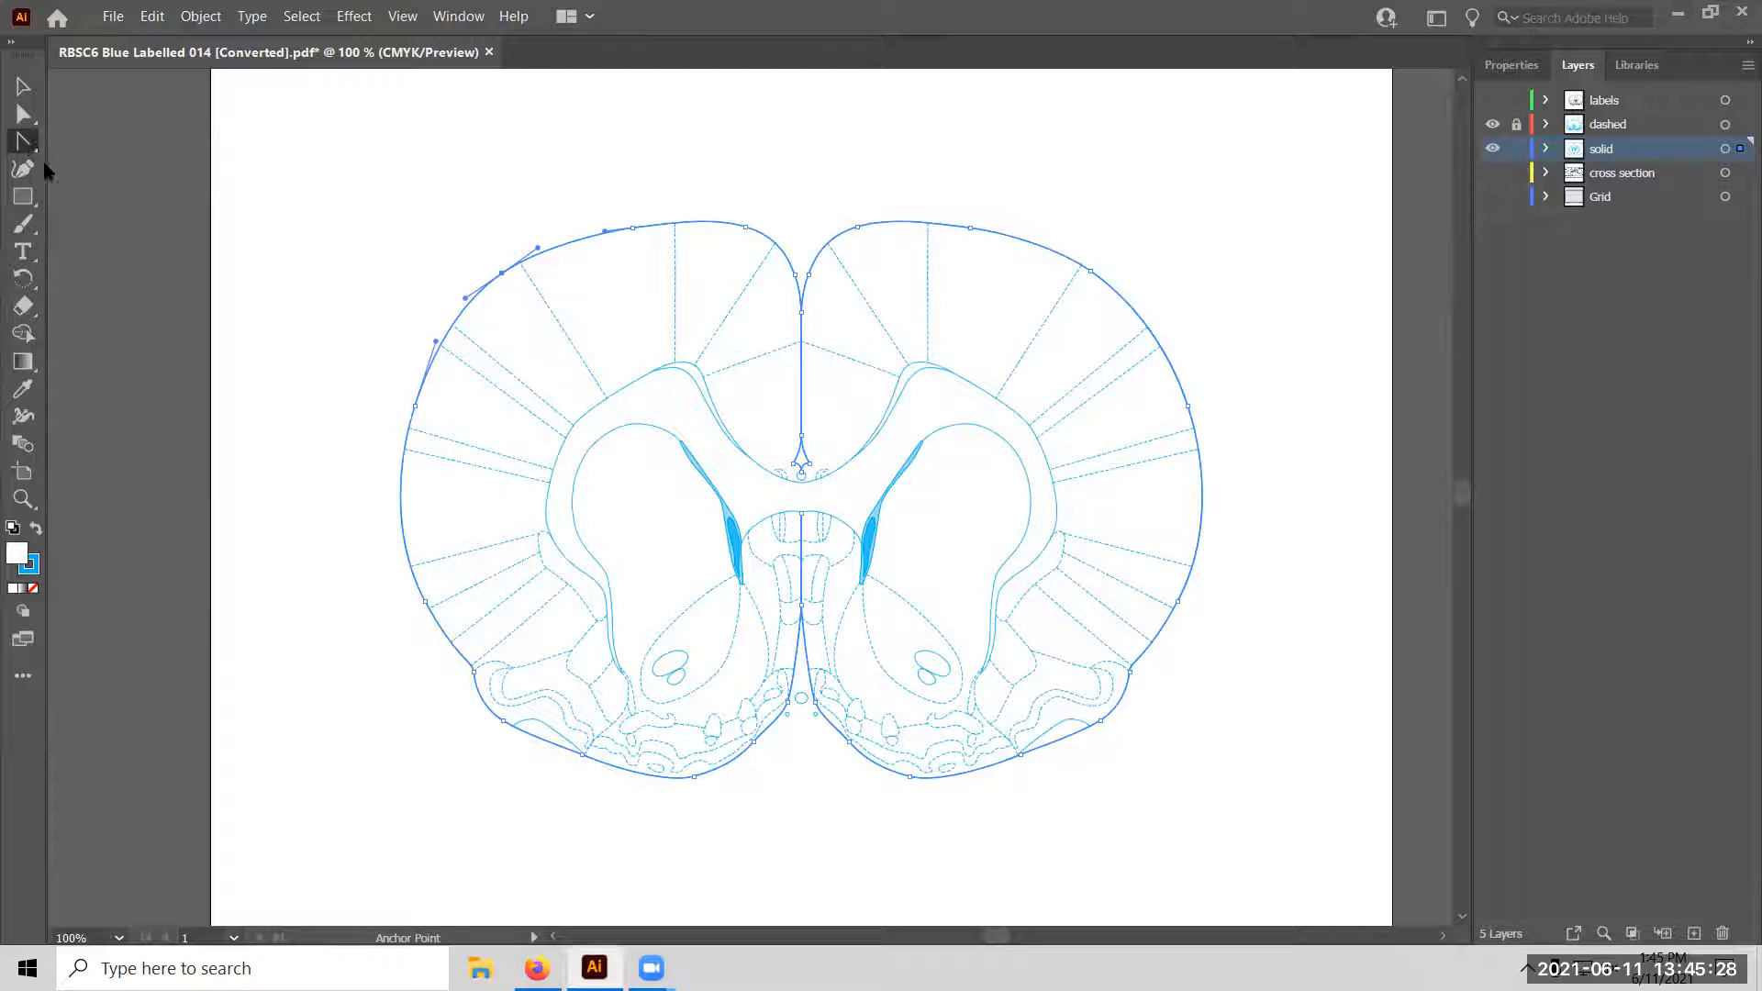
{"action": "left_click", "coordinate": [29, 197]}
{"action": "left_click", "coordinate": [29, 197]}
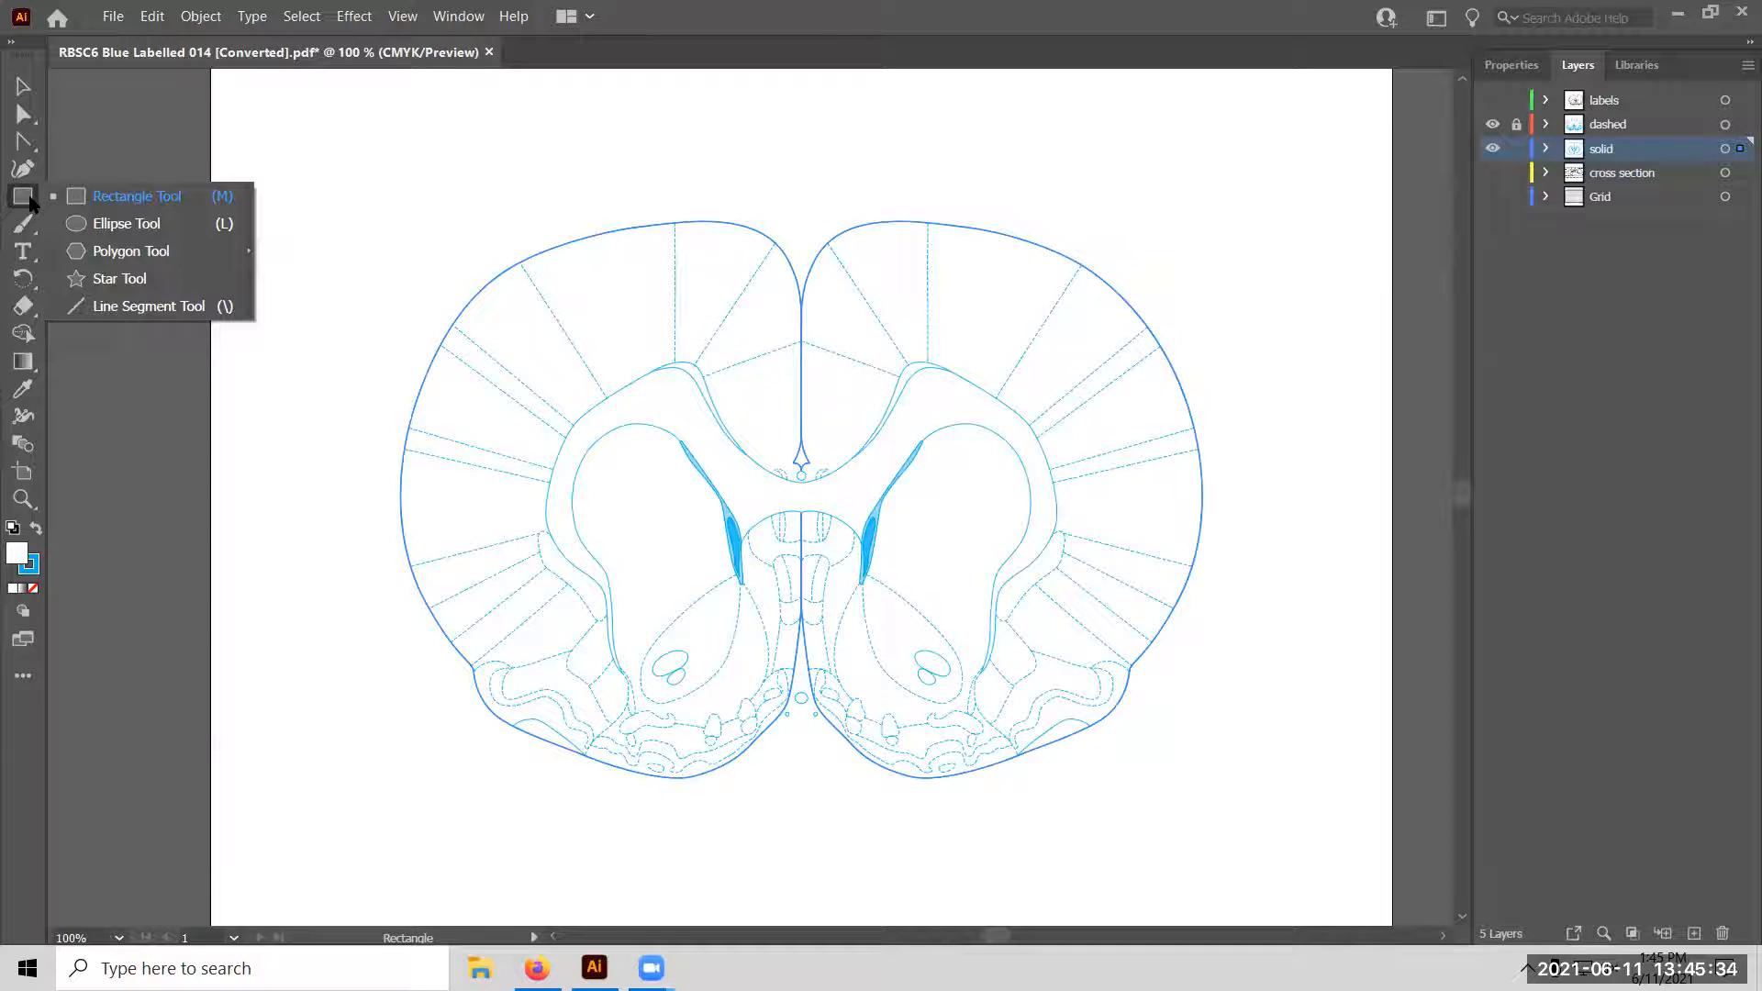
Start text along the solid outer brain outline at its upper-left shoulder with the Type on a Path tool.
{"action": "left_click", "coordinate": [27, 256]}
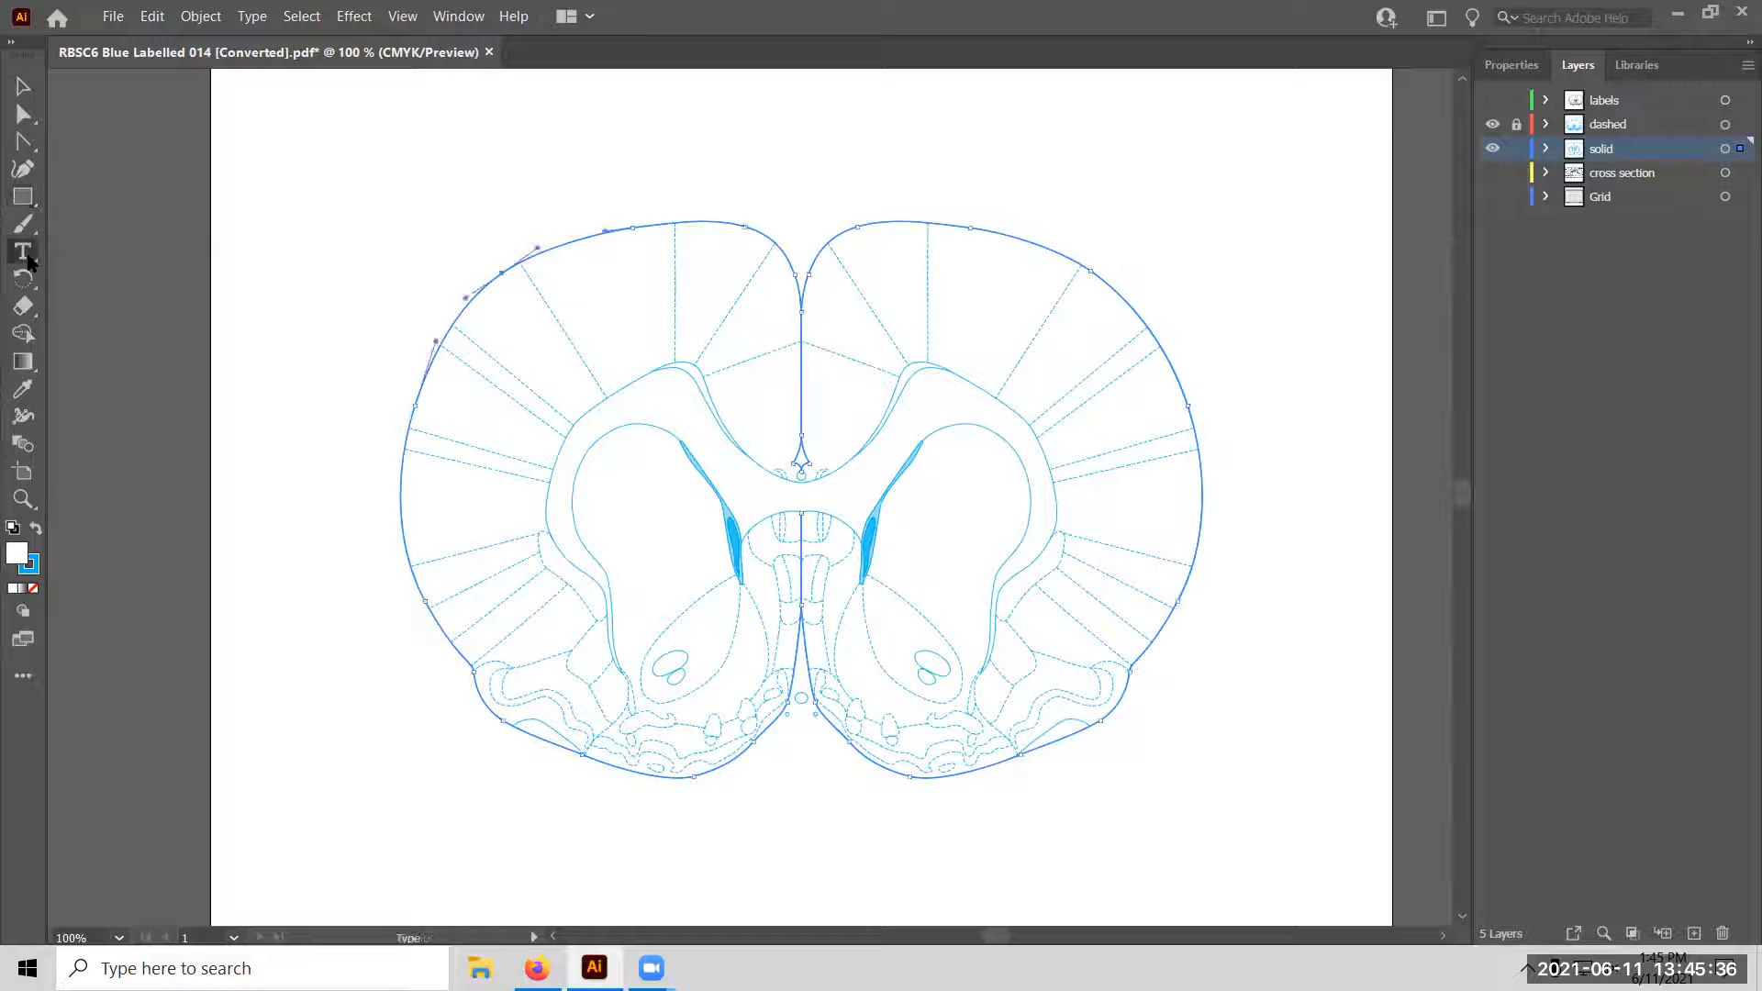
{"action": "left_click", "coordinate": [27, 255]}
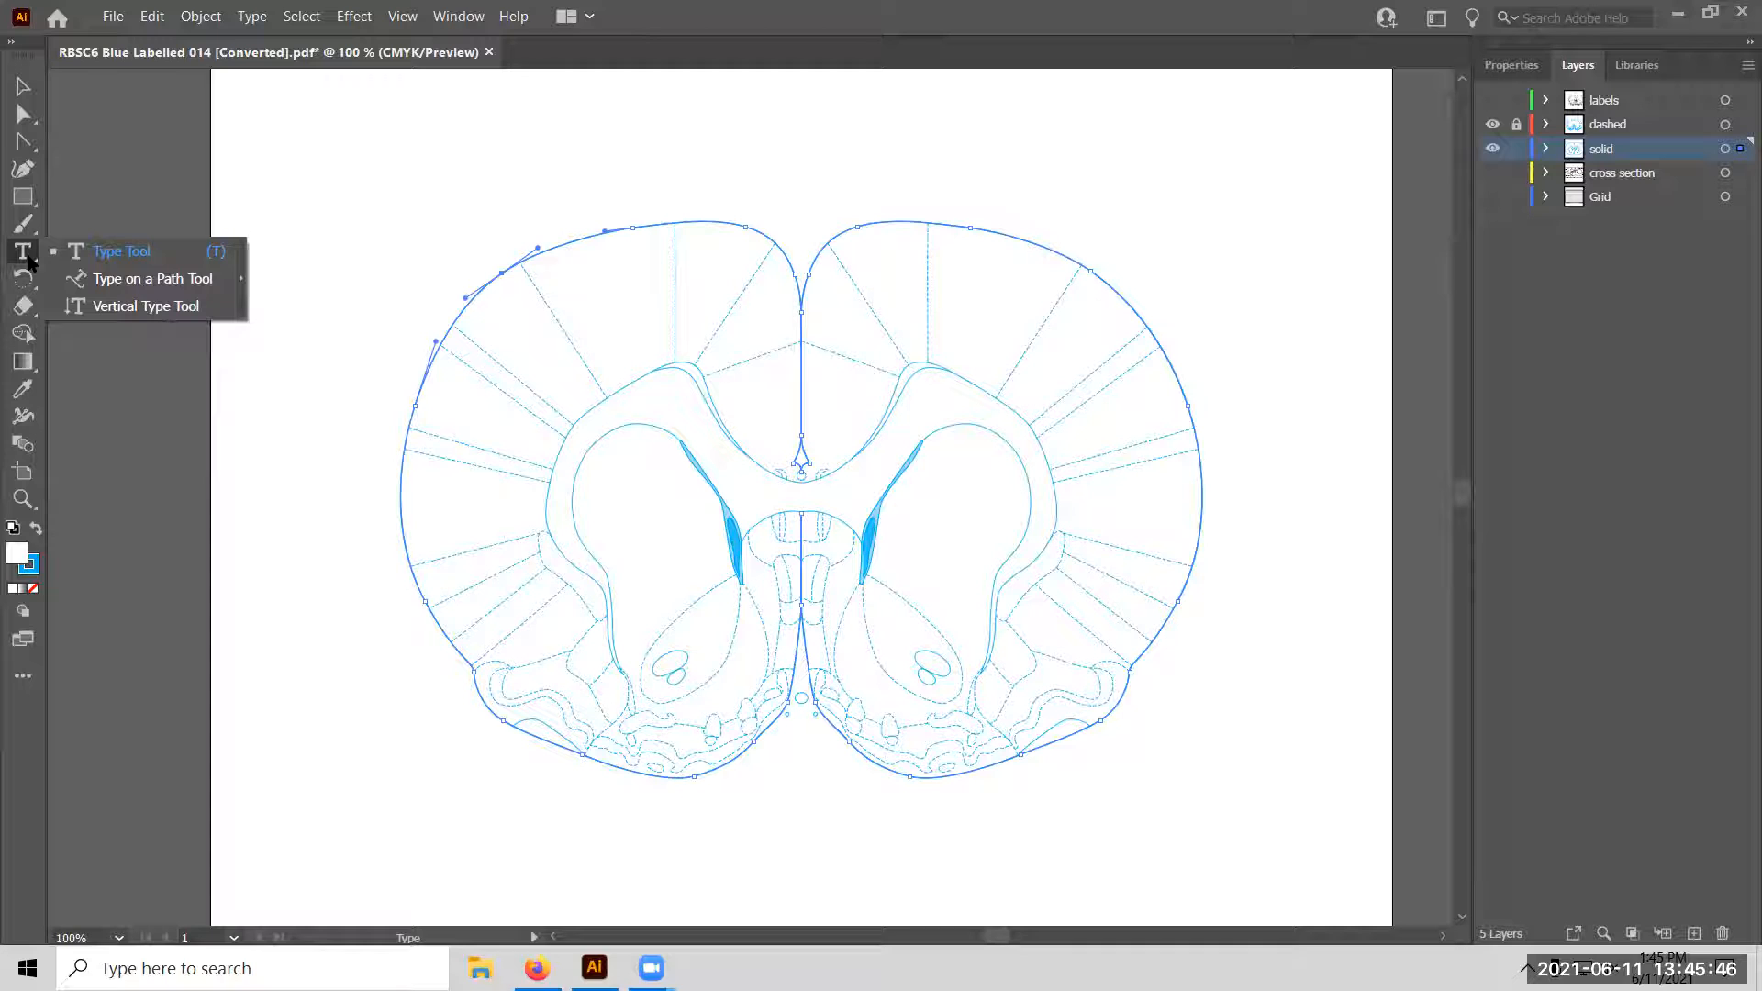
{"action": "left_click", "coordinate": [120, 282]}
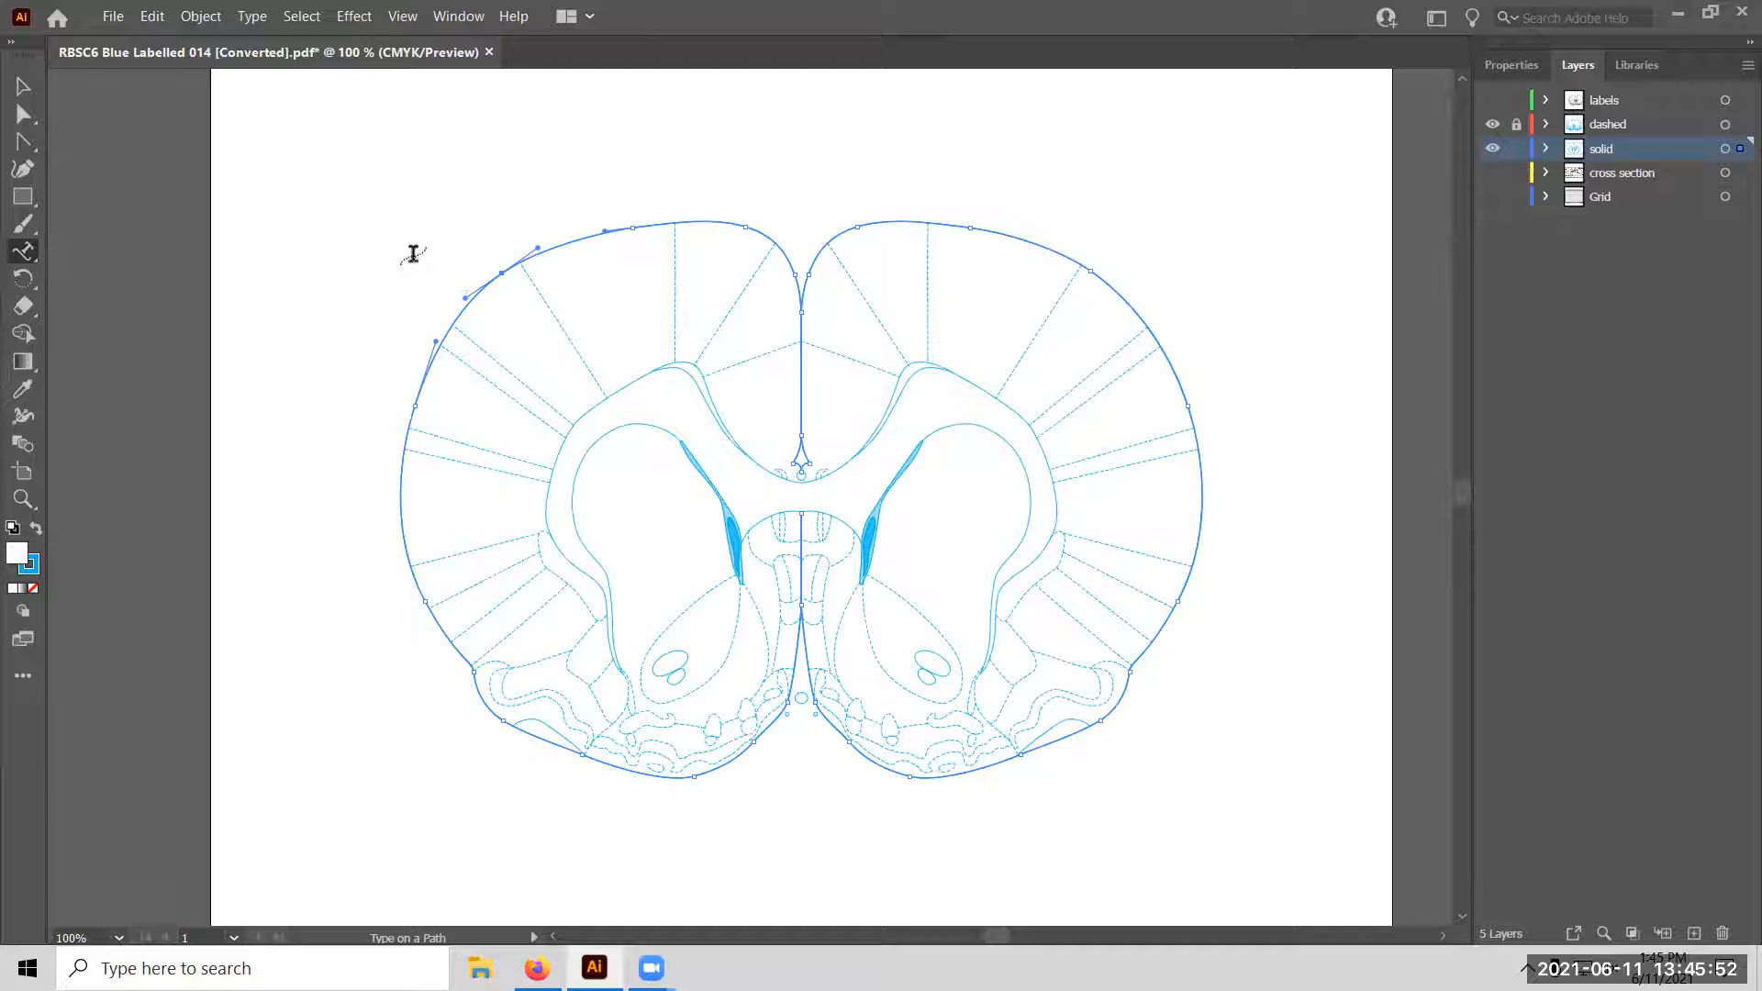
{"action": "left_click", "coordinate": [461, 308]}
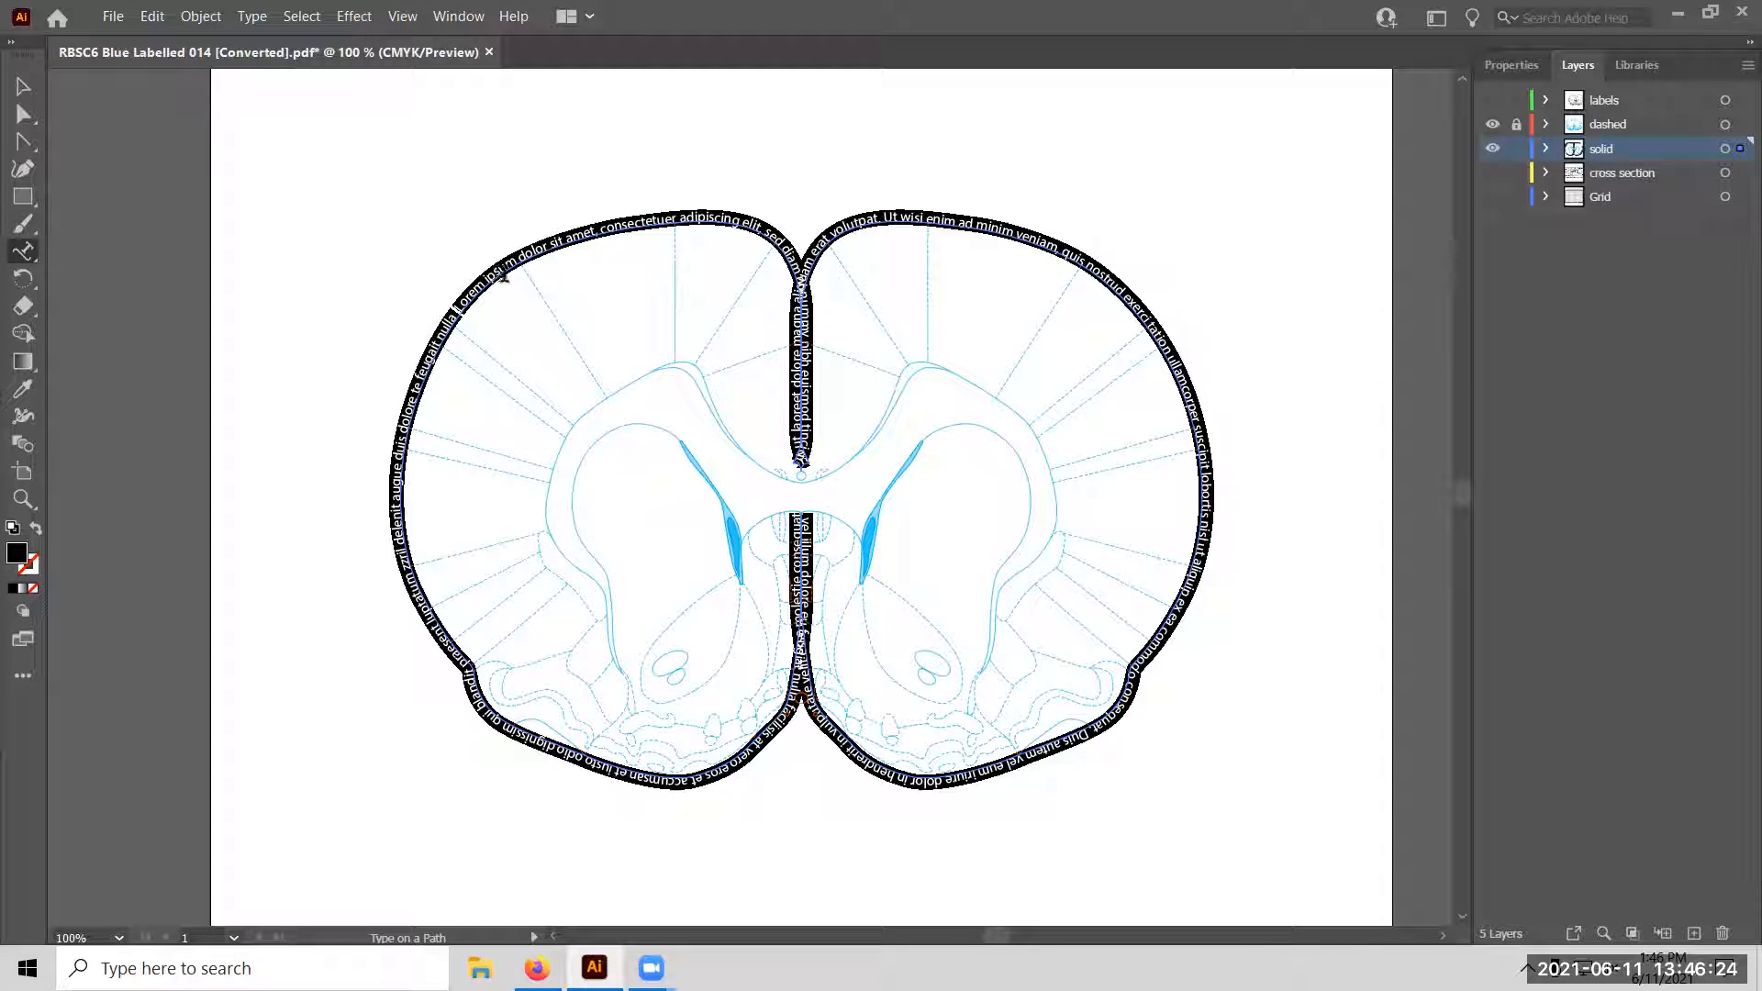
Delete the opening words of the placeholder text along the outer brain outline, up to "ad minim veniam".
{"action": "left_click", "coordinate": [548, 249]}
{"action": "key", "text": "BackSpace"}
{"action": "key", "text": "BackSpace"}
{"action": "key", "text": "BackSpace"}
{"action": "key", "text": "BackSpace"}
{"action": "key", "text": "BackSpace"}
{"action": "key", "text": "BackSpace"}
{"action": "key", "text": "BackSpace"}
{"action": "key", "text": "BackSpace"}
{"action": "key", "text": "BackSpace"}
{"action": "key", "text": "BackSpace"}
{"action": "key", "text": "BackSpace"}
{"action": "key", "text": "BackSpace"}
{"action": "key", "text": "BackSpace"}
{"action": "key", "text": "BackSpace"}
{"action": "key", "text": "BackSpace"}
{"action": "key", "text": "BackSpace"}
{"action": "key", "text": "BackSpace"}
{"action": "key", "text": "BackSpace"}
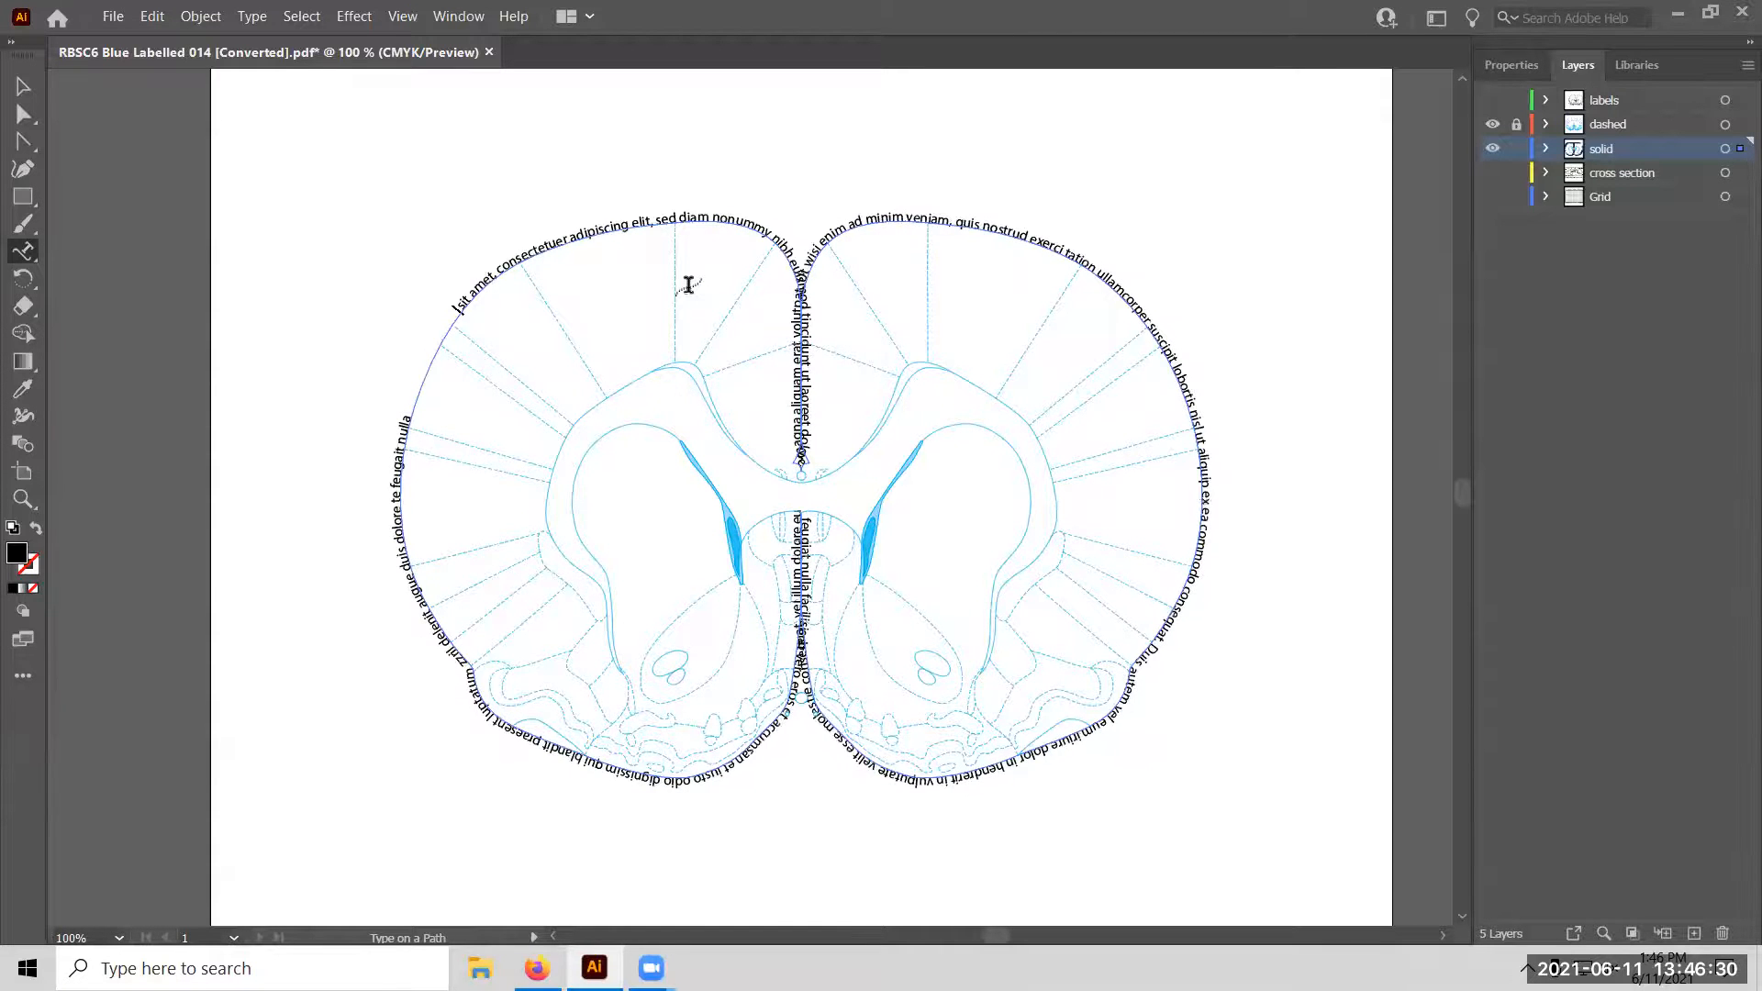
{"action": "key", "text": "BackSpace"}
{"action": "key", "text": "BackSpace"}
{"action": "key", "text": "BackSpace"}
{"action": "key", "text": "BackSpace"}
{"action": "key", "text": "BackSpace"}
{"action": "key", "text": "BackSpace"}
{"action": "key", "text": "BackSpace"}
{"action": "key", "text": "BackSpace"}
{"action": "key", "text": "BackSpace"}
{"action": "key", "text": "BackSpace"}
{"action": "key", "text": "BackSpace"}
{"action": "key", "text": "BackSpace"}
{"action": "key", "text": "BackSpace"}
{"action": "key", "text": "BackSpace"}
{"action": "key", "text": "BackSpace"}
{"action": "key", "text": "BackSpace"}
{"action": "key", "text": "BackSpace"}
{"action": "key", "text": "BackSpace"}
{"action": "key", "text": "BackSpace"}
{"action": "key", "text": "BackSpace"}
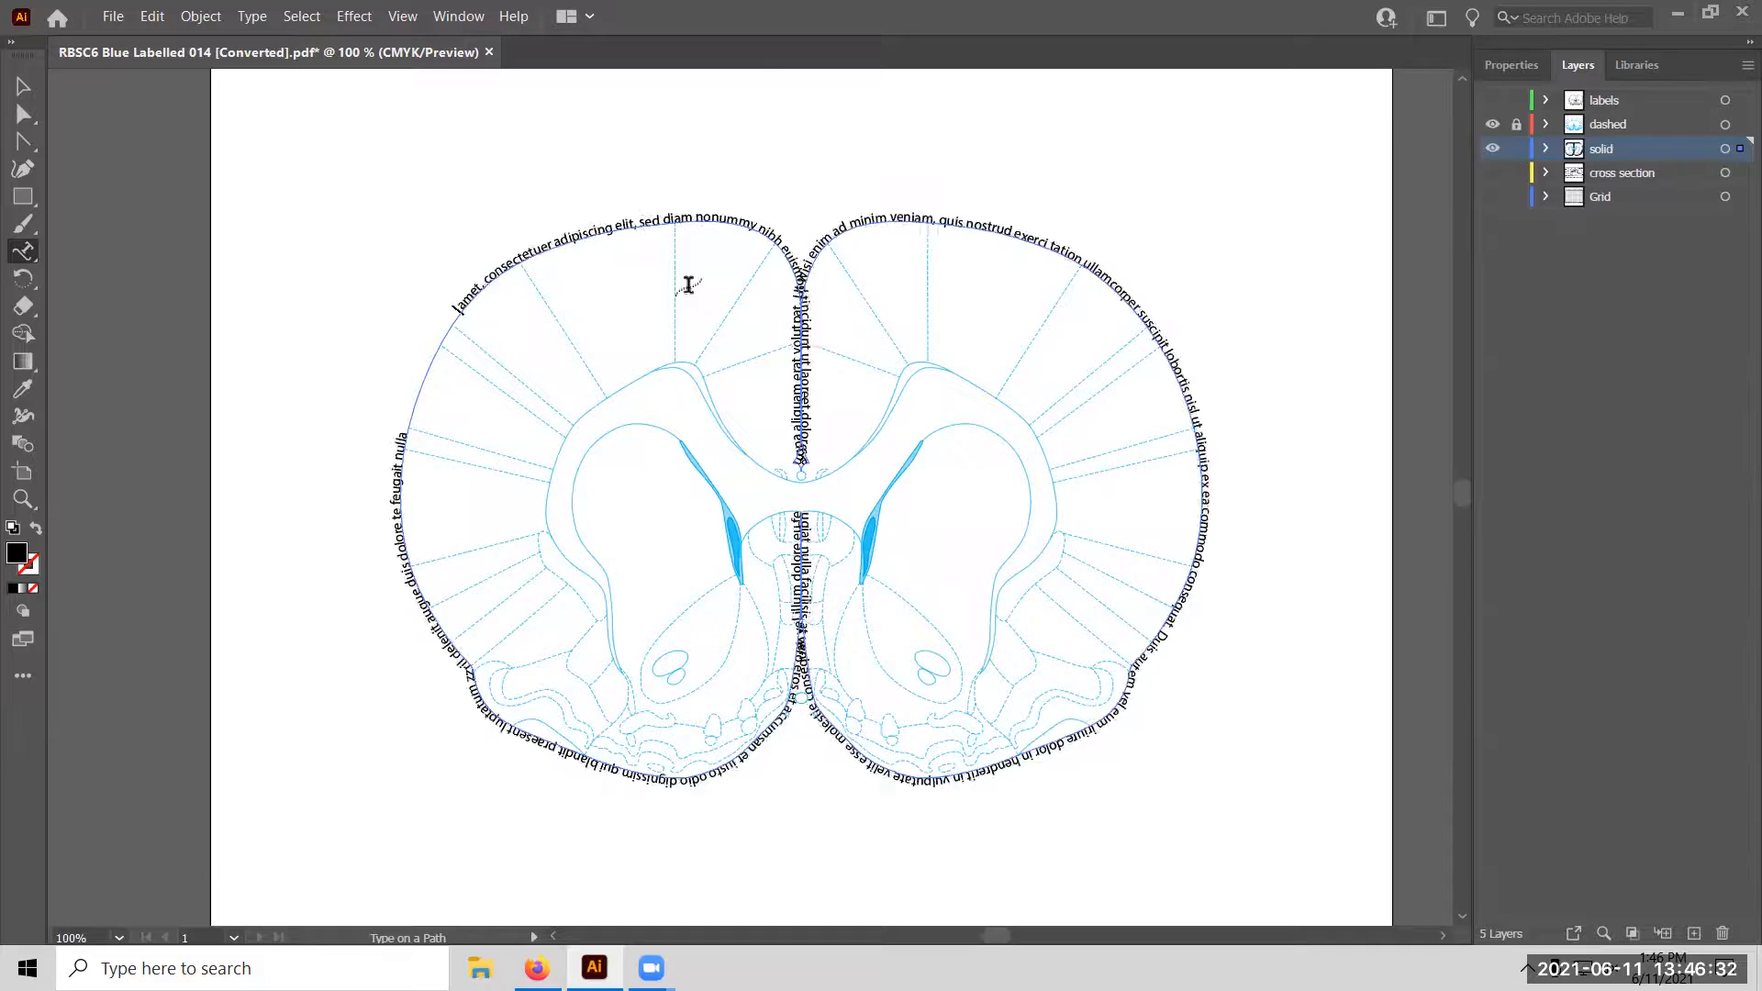
{"action": "key", "text": "BackSpace"}
{"action": "key", "text": "BackSpace"}
{"action": "key", "text": "BackSpace"}
{"action": "key", "text": "BackSpace"}
{"action": "key", "text": "BackSpace"}
{"action": "key", "text": "BackSpace"}
{"action": "key", "text": "BackSpace"}
{"action": "key", "text": "BackSpace"}
{"action": "key", "text": "BackSpace"}
{"action": "key", "text": "BackSpace"}
{"action": "key", "text": "BackSpace"}
{"action": "key", "text": "BackSpace"}
{"action": "key", "text": "BackSpace"}
{"action": "key", "text": "BackSpace"}
{"action": "key", "text": "BackSpace"}
{"action": "key", "text": "BackSpace"}
{"action": "key", "text": "BackSpace"}
{"action": "key", "text": "BackSpace"}
{"action": "key", "text": "BackSpace"}
{"action": "key", "text": "BackSpace"}
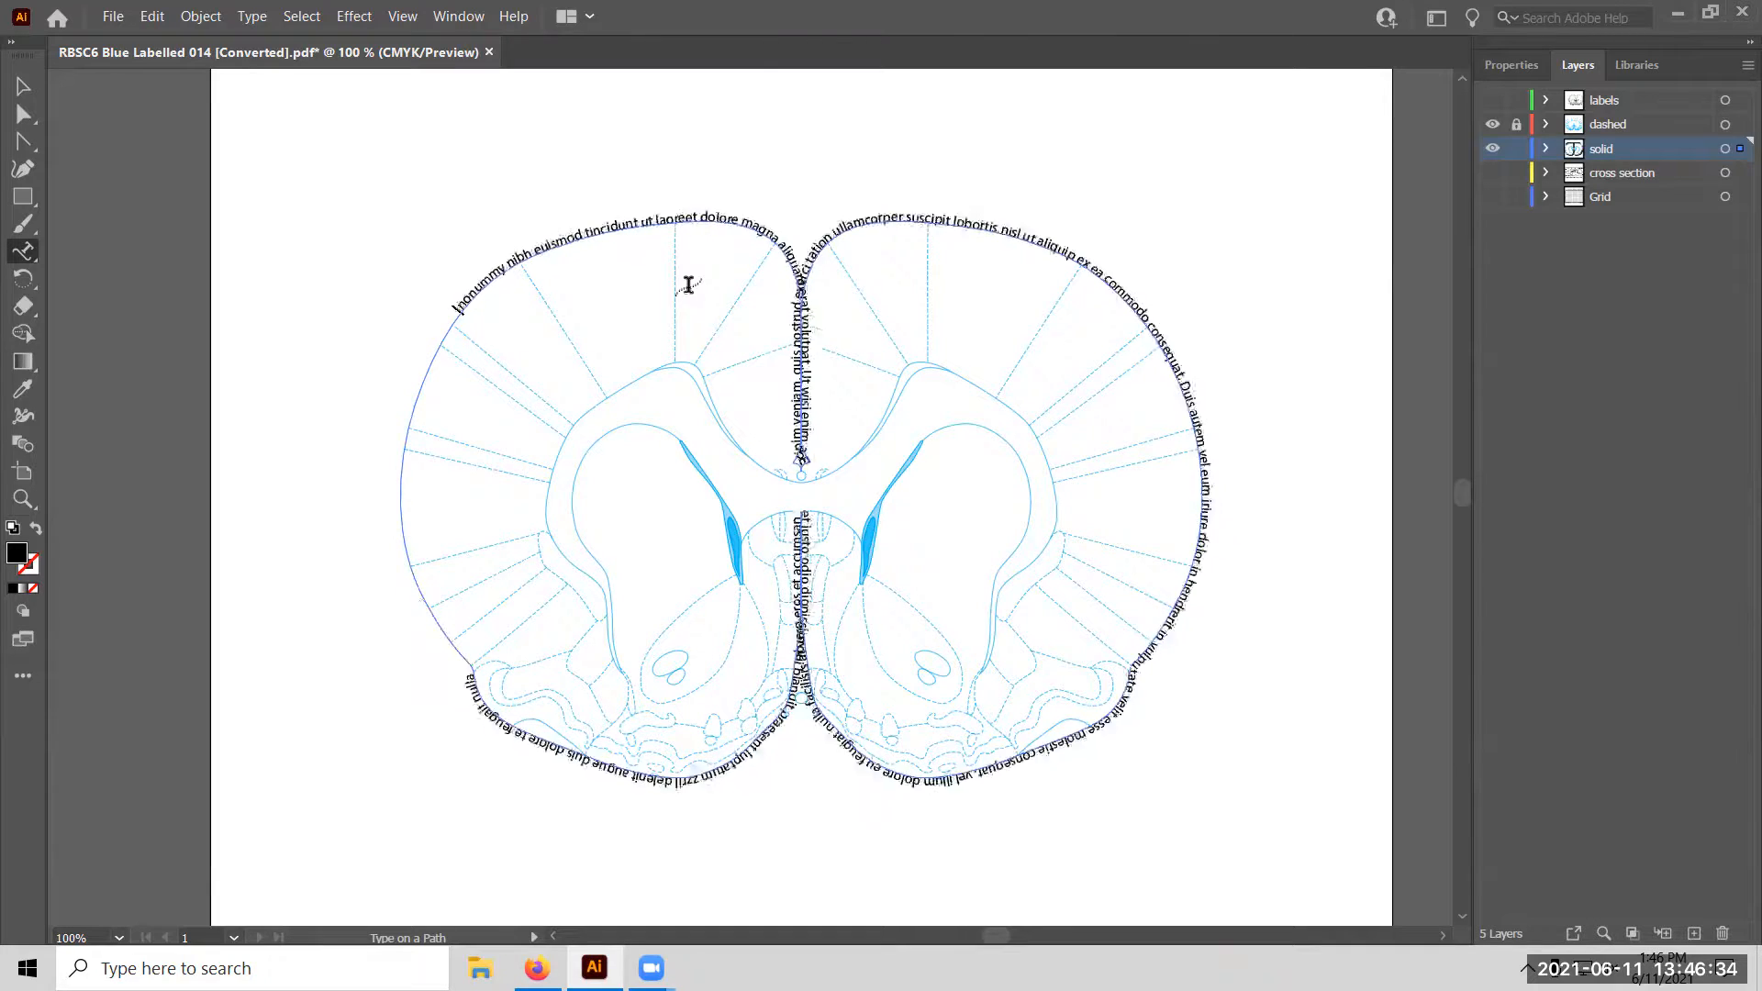
{"action": "key", "text": "BackSpace"}
{"action": "key", "text": "BackSpace"}
{"action": "key", "text": "BackSpace"}
{"action": "key", "text": "BackSpace"}
{"action": "key", "text": "BackSpace"}
{"action": "key", "text": "BackSpace"}
{"action": "key", "text": "BackSpace"}
{"action": "key", "text": "BackSpace"}
{"action": "key", "text": "BackSpace"}
{"action": "key", "text": "BackSpace"}
{"action": "key", "text": "BackSpace"}
{"action": "key", "text": "BackSpace"}
{"action": "key", "text": "BackSpace"}
{"action": "key", "text": "BackSpace"}
{"action": "key", "text": "BackSpace"}
{"action": "key", "text": "BackSpace"}
{"action": "key", "text": "BackSpace"}
{"action": "key", "text": "BackSpace"}
{"action": "key", "text": "BackSpace"}
{"action": "key", "text": "BackSpace"}
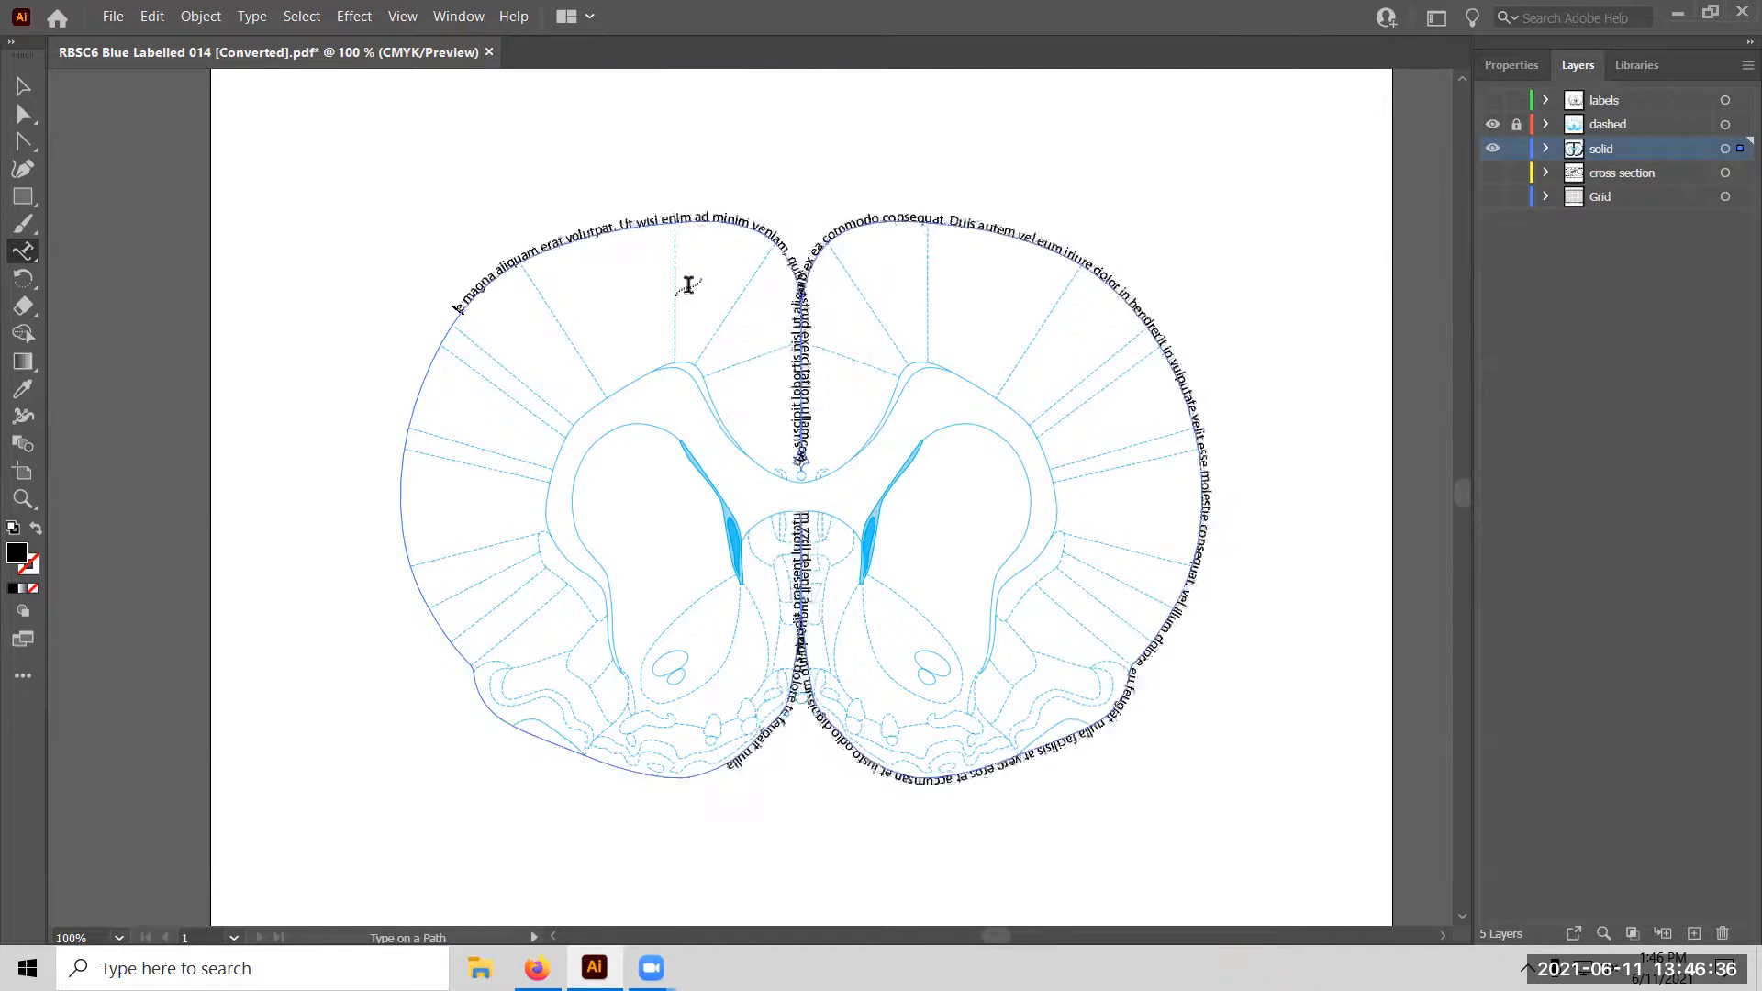
{"action": "key", "text": "BackSpace"}
{"action": "key", "text": "BackSpace"}
{"action": "key", "text": "BackSpace"}
{"action": "key", "text": "BackSpace"}
{"action": "key", "text": "BackSpace"}
{"action": "key", "text": "BackSpace"}
{"action": "key", "text": "BackSpace"}
{"action": "key", "text": "BackSpace"}
{"action": "key", "text": "BackSpace"}
{"action": "key", "text": "BackSpace"}
{"action": "key", "text": "BackSpace"}
{"action": "key", "text": "BackSpace"}
{"action": "key", "text": "BackSpace"}
{"action": "key", "text": "BackSpace"}
{"action": "key", "text": "BackSpace"}
{"action": "key", "text": "BackSpace"}
{"action": "key", "text": "BackSpace"}
{"action": "key", "text": "BackSpace"}
{"action": "key", "text": "BackSpace"}
{"action": "key", "text": "BackSpace"}
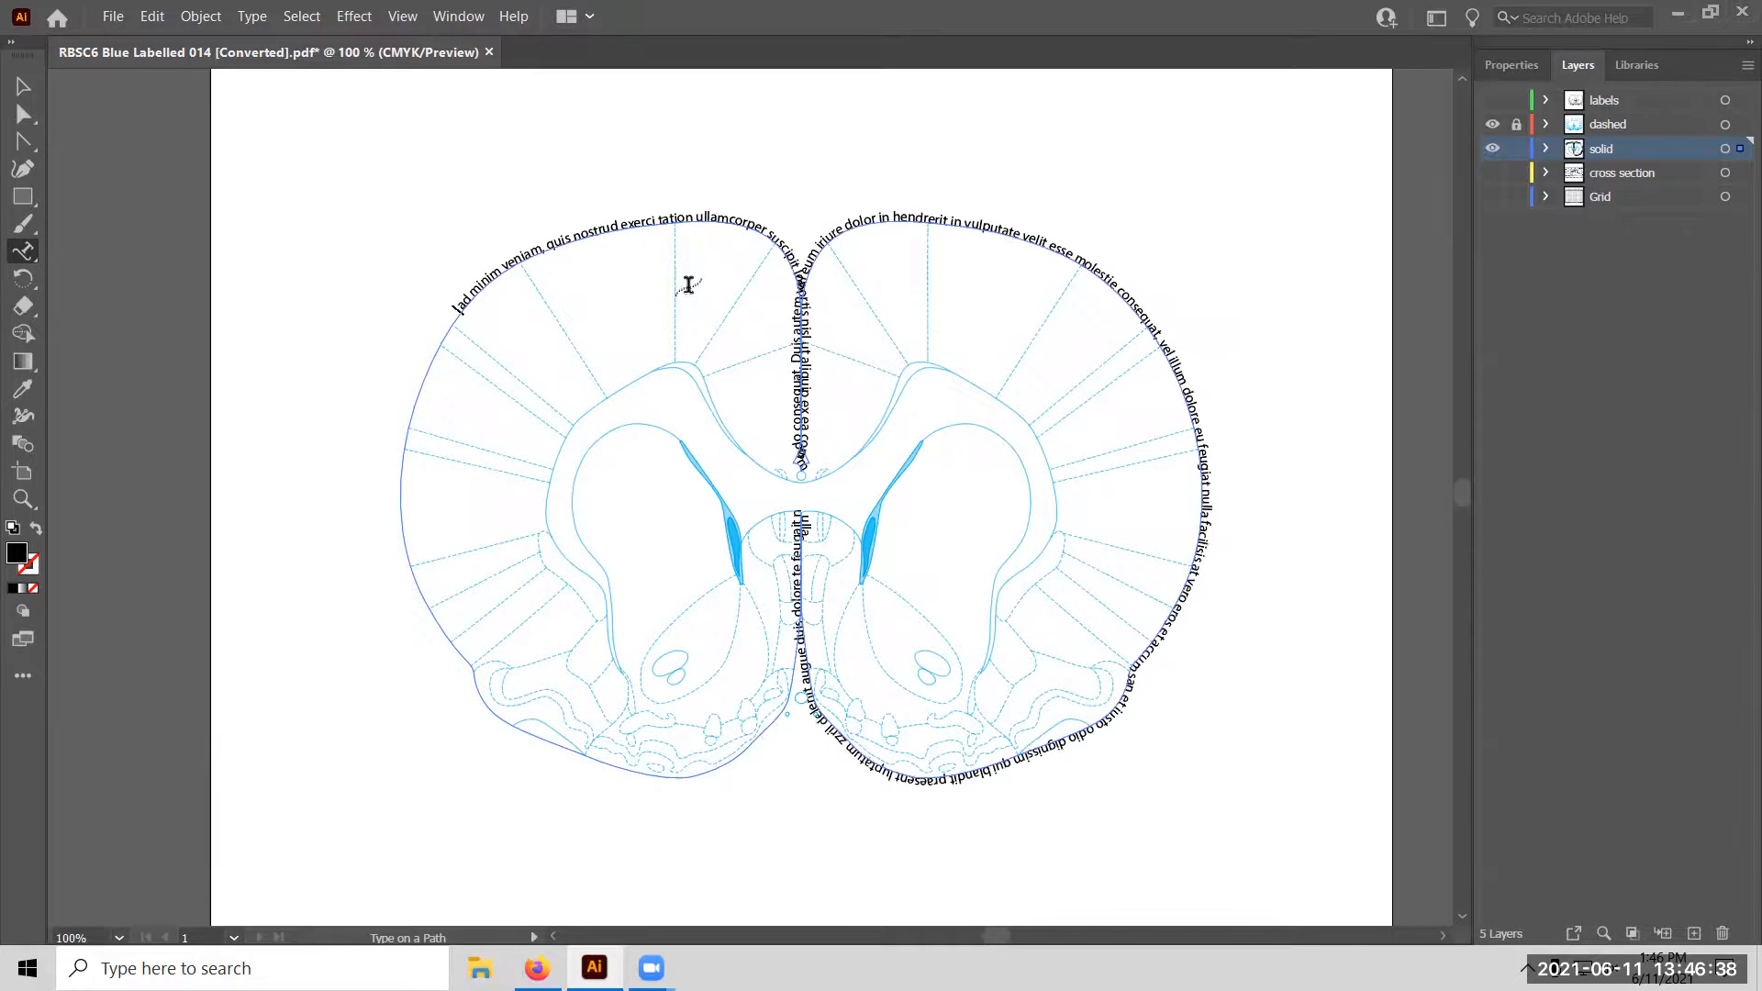
Select all the remaining placeholder text along the outer brain outline and delete it.
{"action": "key", "text": "shift+Right"}
{"action": "key", "text": "shift+Right"}
{"action": "key", "text": "shift+Right"}
{"action": "key", "text": "shift+Right"}
{"action": "key", "text": "shift+Right"}
{"action": "key", "text": "ctrl+shift+Right"}
{"action": "key", "text": "ctrl+shift+Right"}
{"action": "key", "text": "ctrl+shift+Right"}
{"action": "key", "text": "ctrl+shift+Right"}
{"action": "key", "text": "ctrl+shift+Right"}
{"action": "key", "text": "ctrl+shift+Right"}
{"action": "key", "text": "ctrl+shift+Right"}
{"action": "key", "text": "ctrl+shift+Right"}
{"action": "key", "text": "ctrl+shift+Right"}
{"action": "key", "text": "ctrl+shift+Right"}
{"action": "key", "text": "ctrl+shift+Right"}
{"action": "key", "text": "ctrl+shift+Right"}
{"action": "key", "text": "ctrl+shift+Right"}
{"action": "key", "text": "ctrl+shift+Right"}
{"action": "key", "text": "ctrl+shift+Right"}
{"action": "key", "text": "ctrl+shift+Right"}
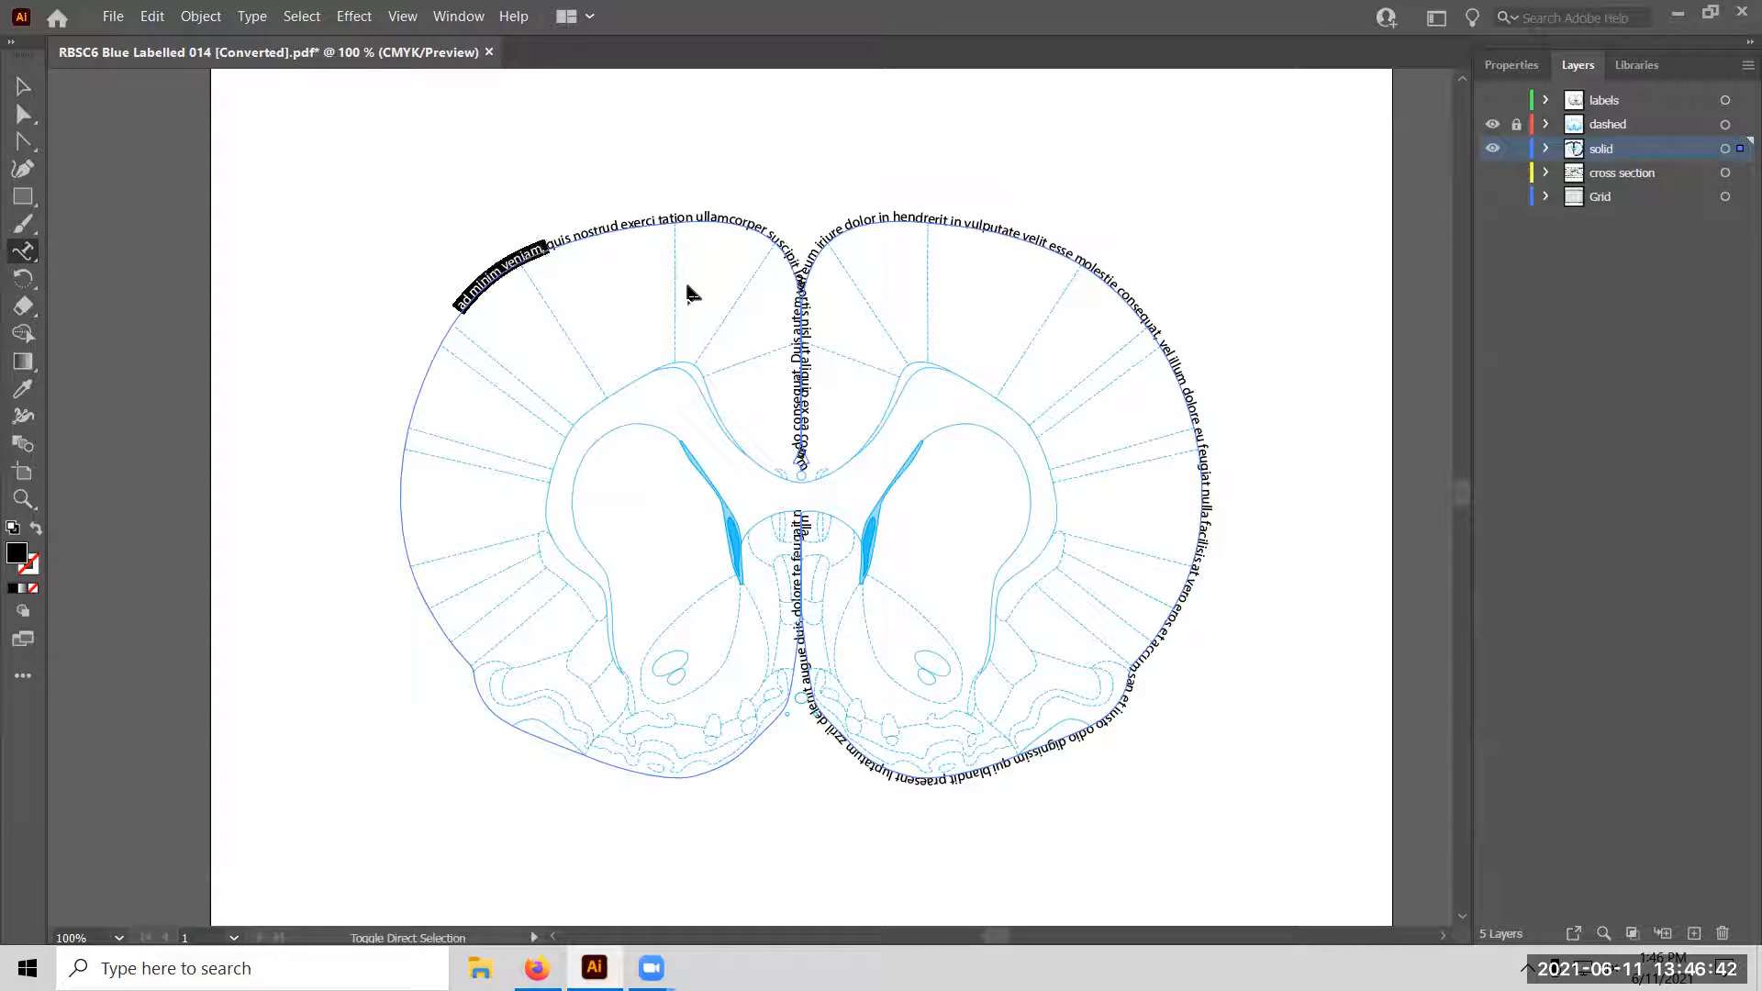
{"action": "key", "text": "ctrl+shift+Right"}
{"action": "key", "text": "ctrl+shift+Right"}
{"action": "key", "text": "ctrl+shift+Right"}
{"action": "key", "text": "ctrl+shift+Right"}
{"action": "key", "text": "ctrl+shift+Right"}
{"action": "key", "text": "ctrl+shift+Right"}
{"action": "key", "text": "ctrl+shift+Right"}
{"action": "key", "text": "ctrl+shift+Right"}
{"action": "key", "text": "ctrl+shift+Right"}
{"action": "key", "text": "ctrl+shift+Right"}
{"action": "key", "text": "ctrl+shift+Right"}
{"action": "key", "text": "ctrl+shift+Right"}
{"action": "key", "text": "ctrl+shift+Right"}
{"action": "key", "text": "ctrl+shift+Right"}
{"action": "key", "text": "ctrl+shift+Right"}
{"action": "key", "text": "ctrl+shift+Right"}
{"action": "key", "text": "ctrl+shift+Right"}
{"action": "key", "text": "ctrl+shift+Right"}
{"action": "key", "text": "ctrl+shift+Right"}
{"action": "key", "text": "ctrl+shift+Right"}
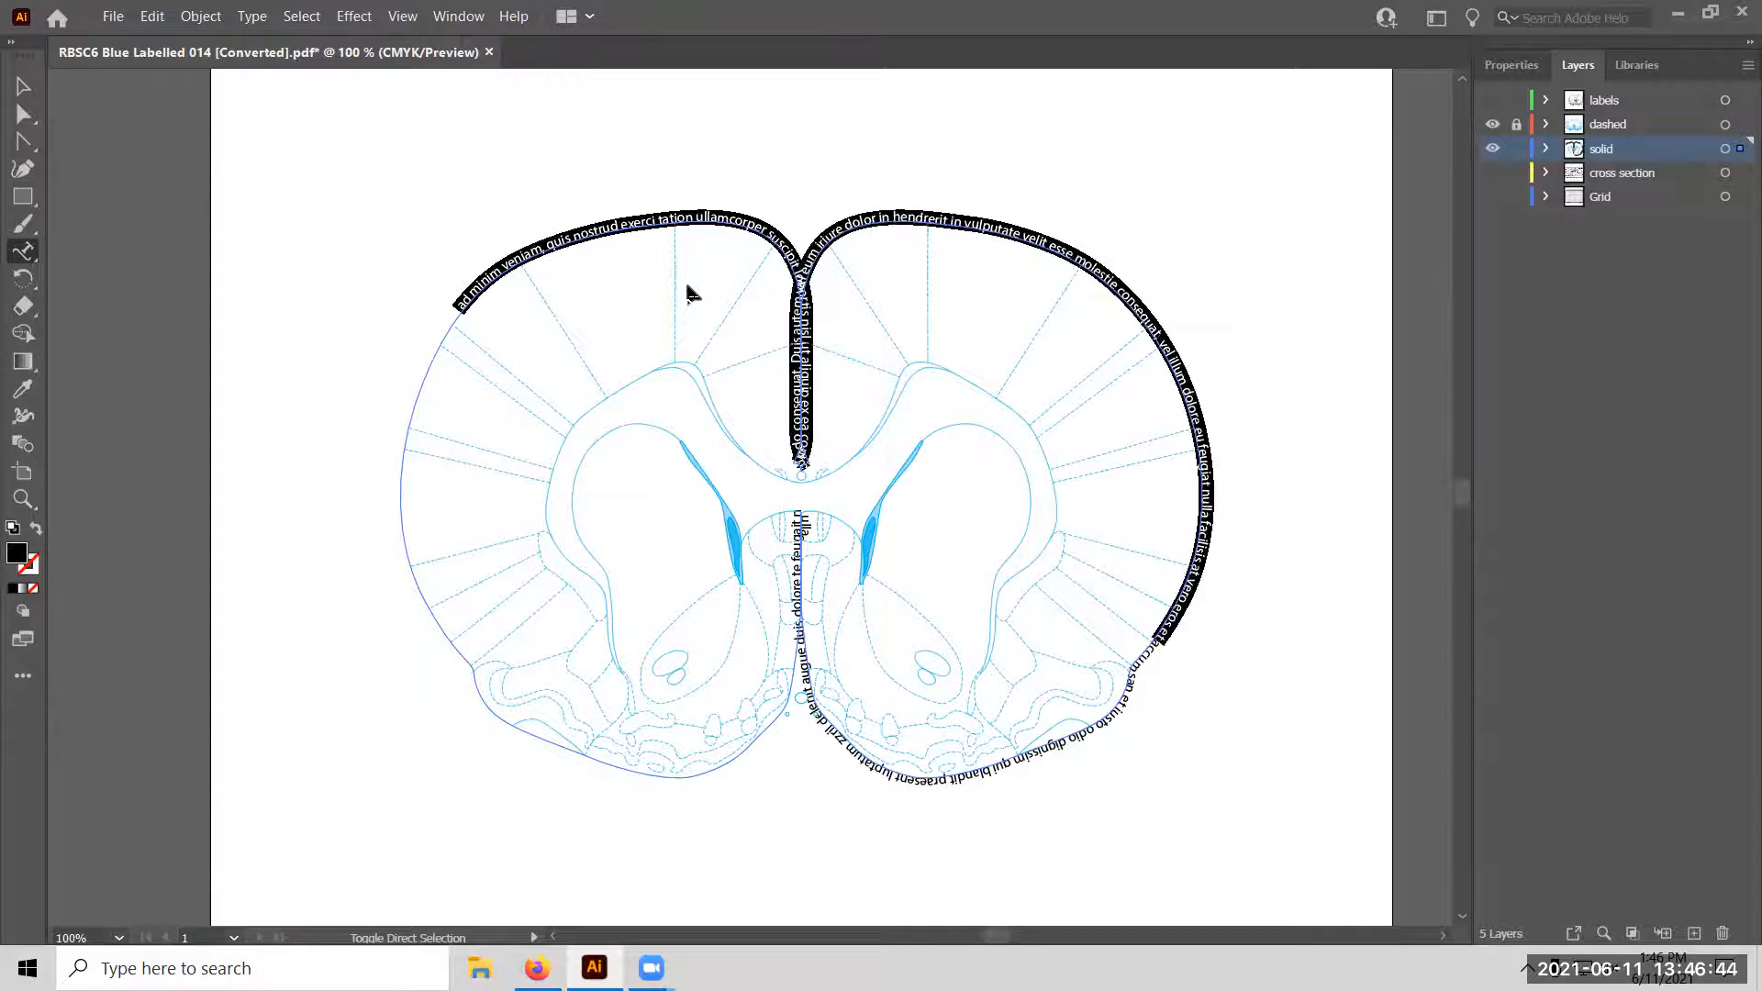
{"action": "key", "text": "BackSpace"}
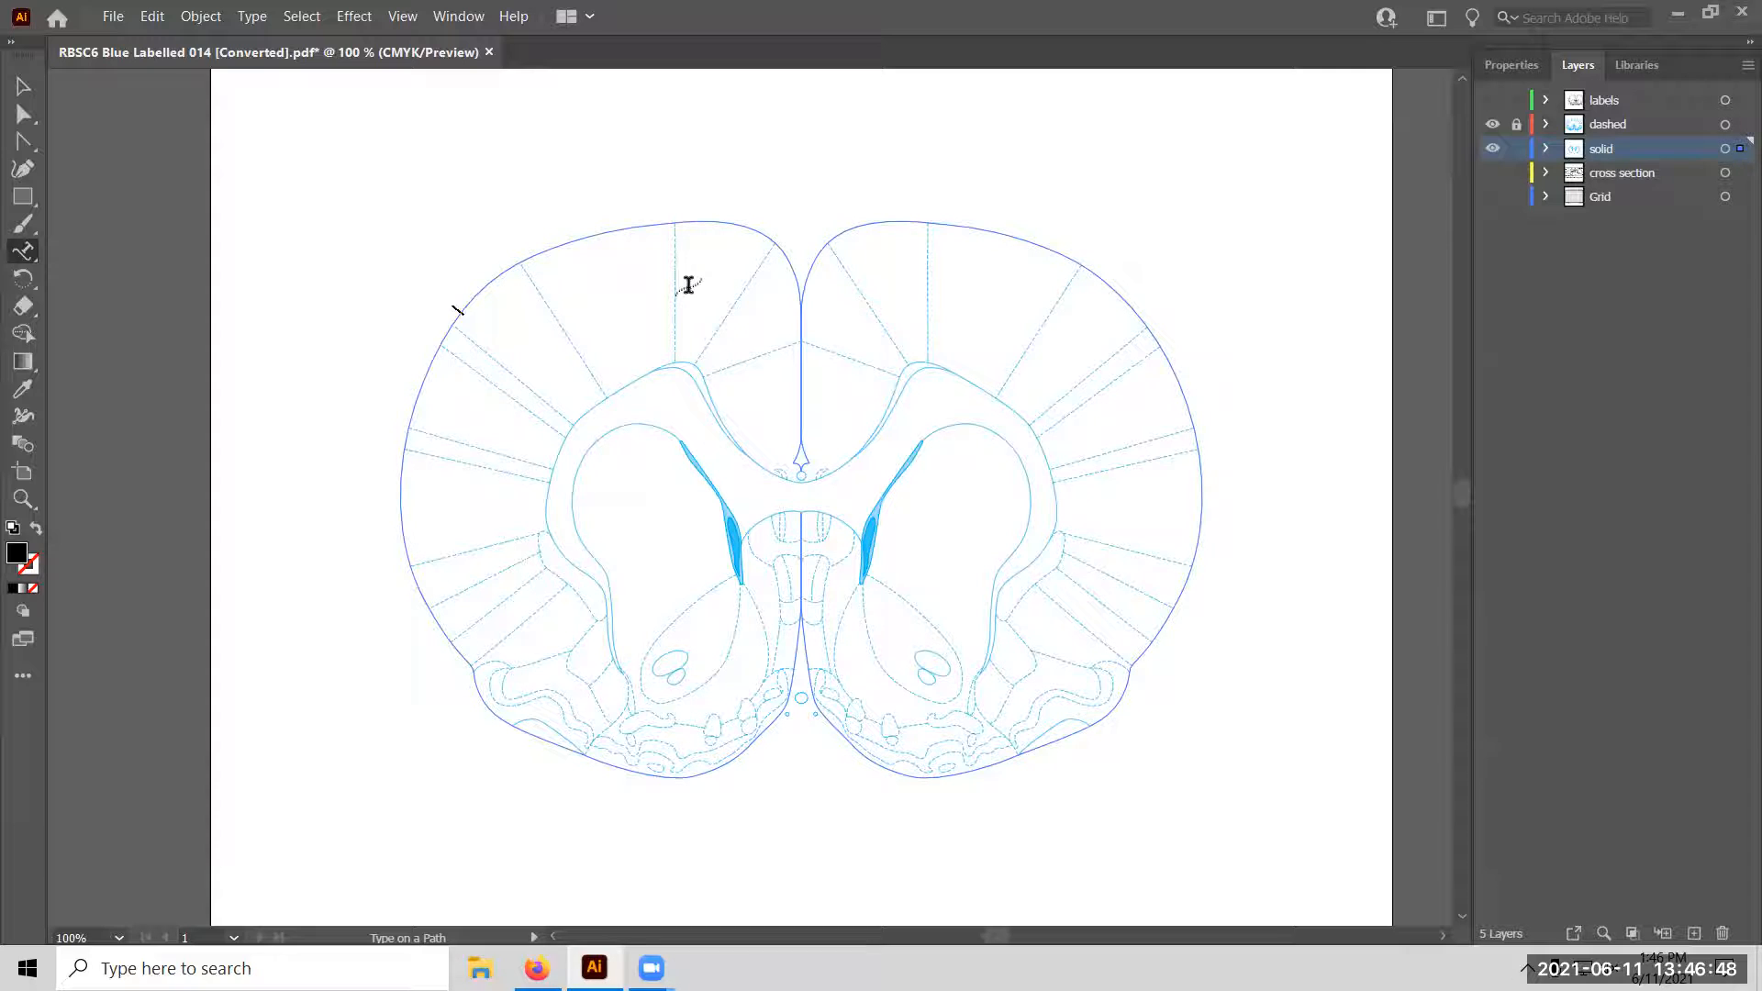
Enter "Motor Cortex 1" along the brain outline's upper-left shoulder, and check the path text by selecting and deselecting it.
{"action": "type", "text": "Motor Cortex 1"}
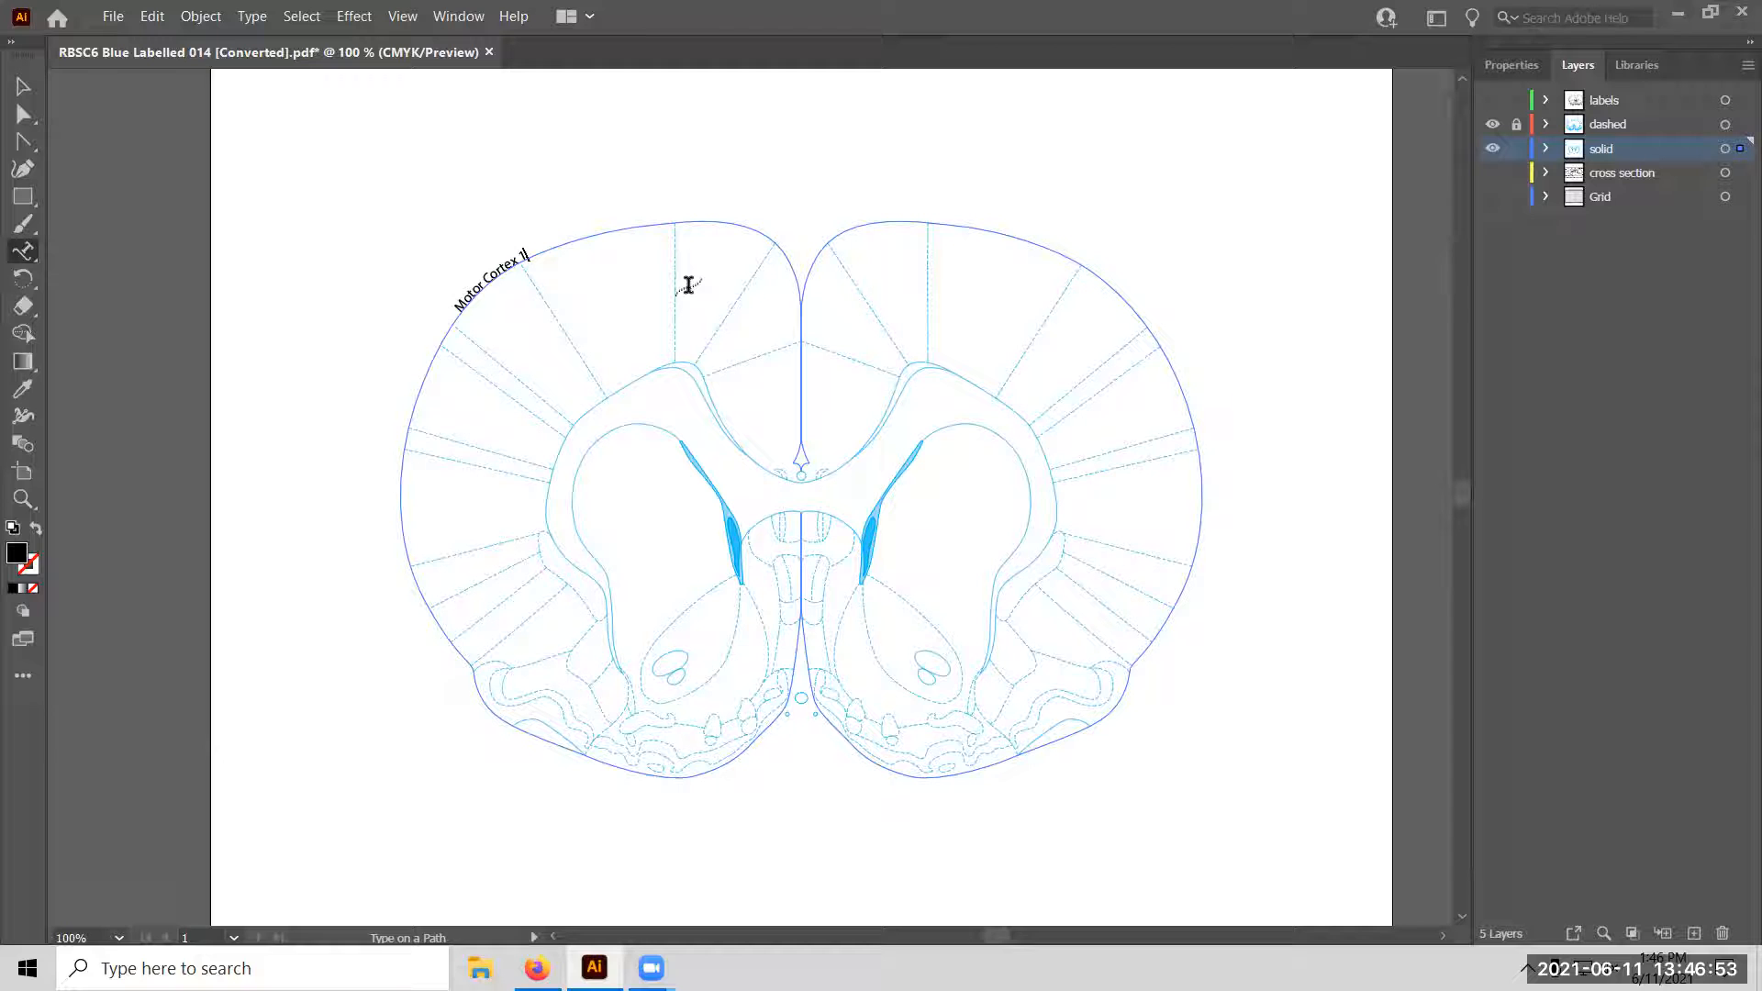
{"action": "left_click", "coordinate": [23, 87]}
{"action": "left_click", "coordinate": [319, 141]}
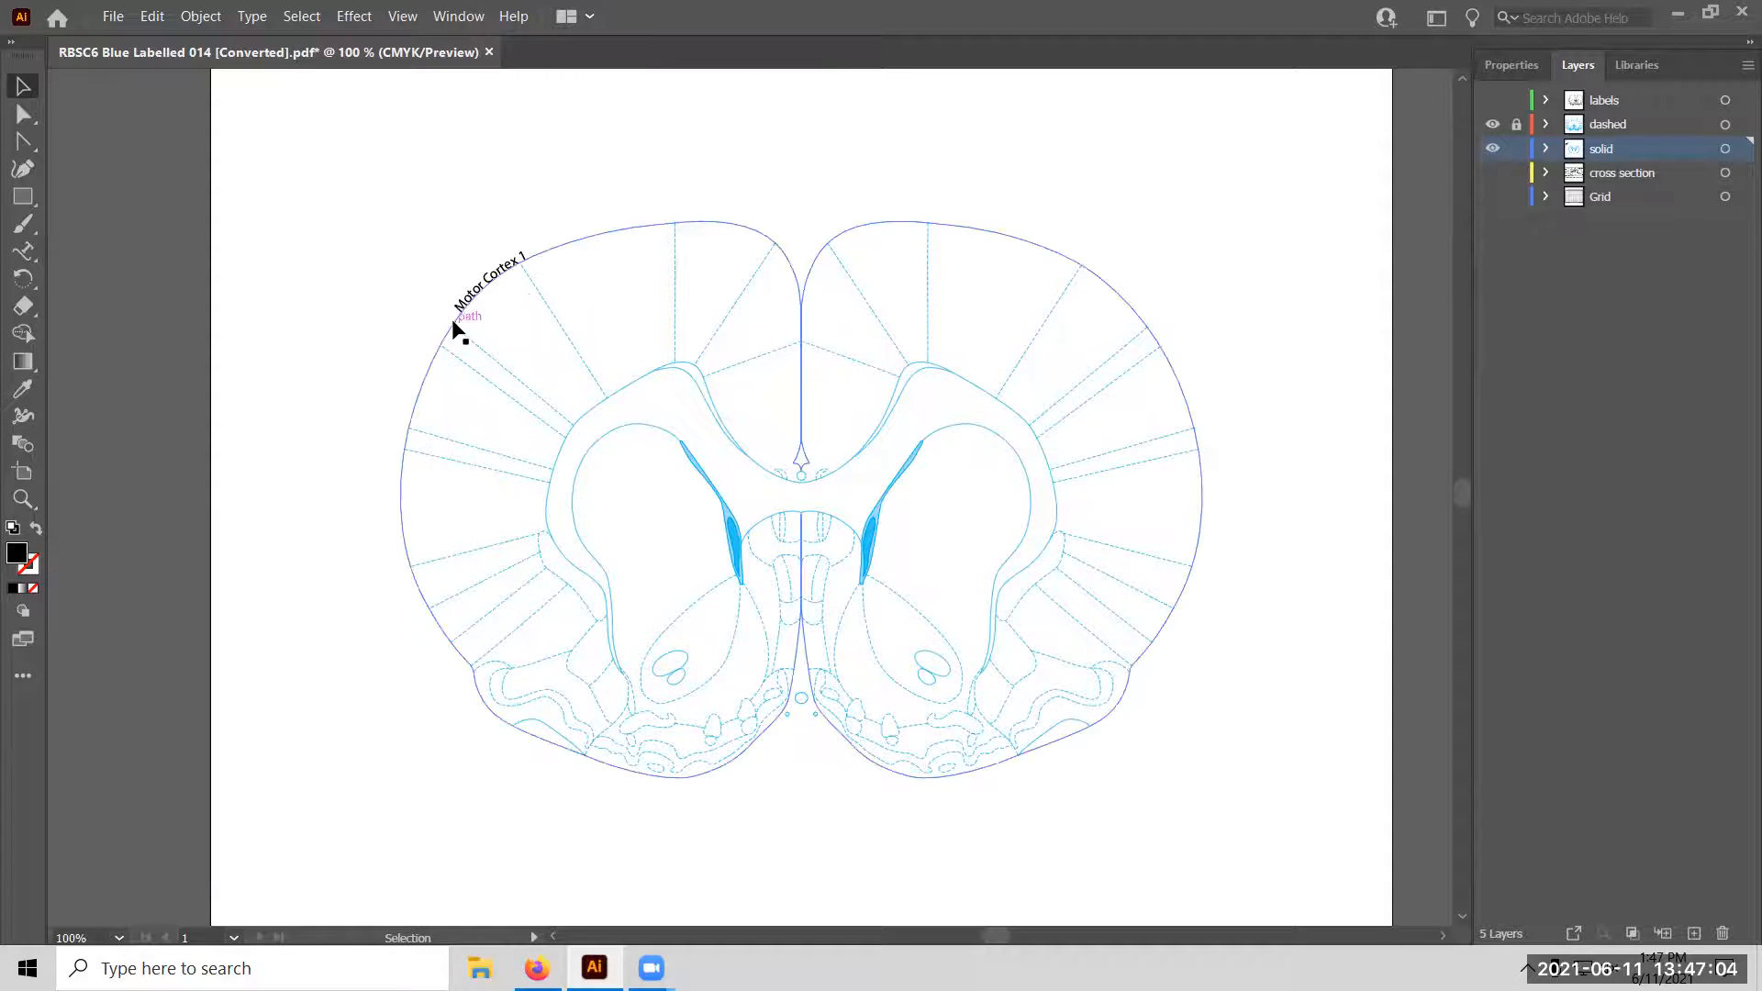
{"action": "left_click", "coordinate": [455, 328]}
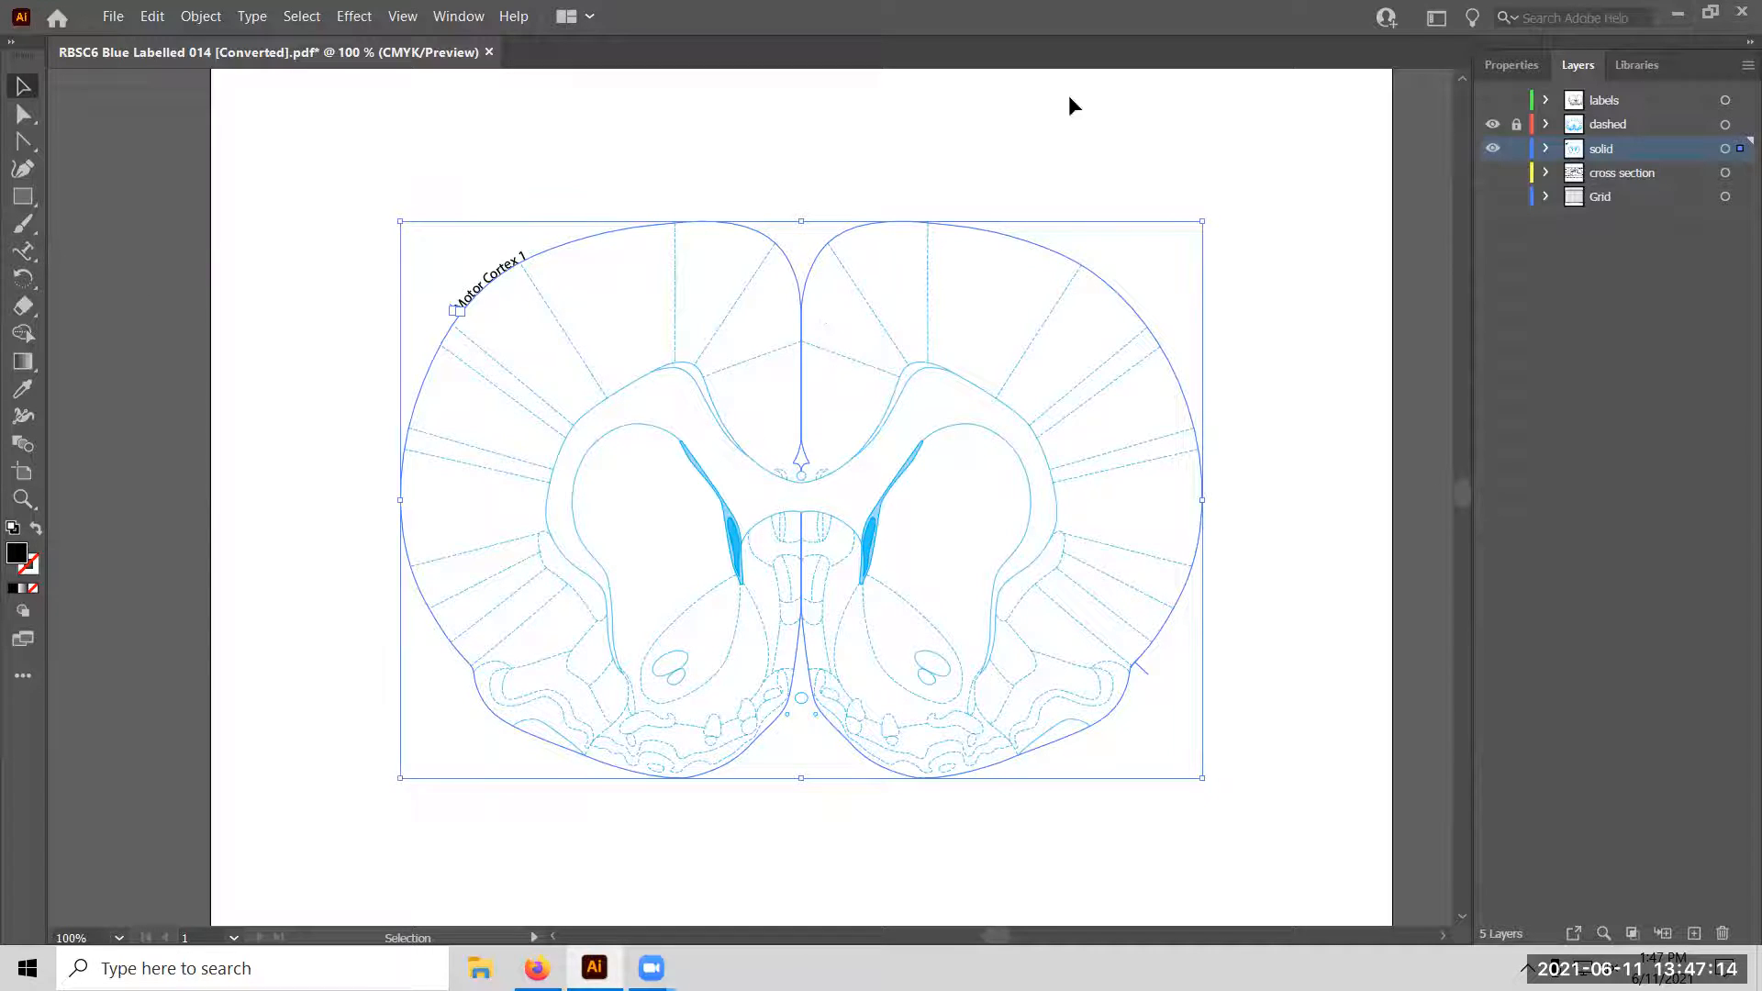
{"action": "left_click", "coordinate": [1309, 327]}
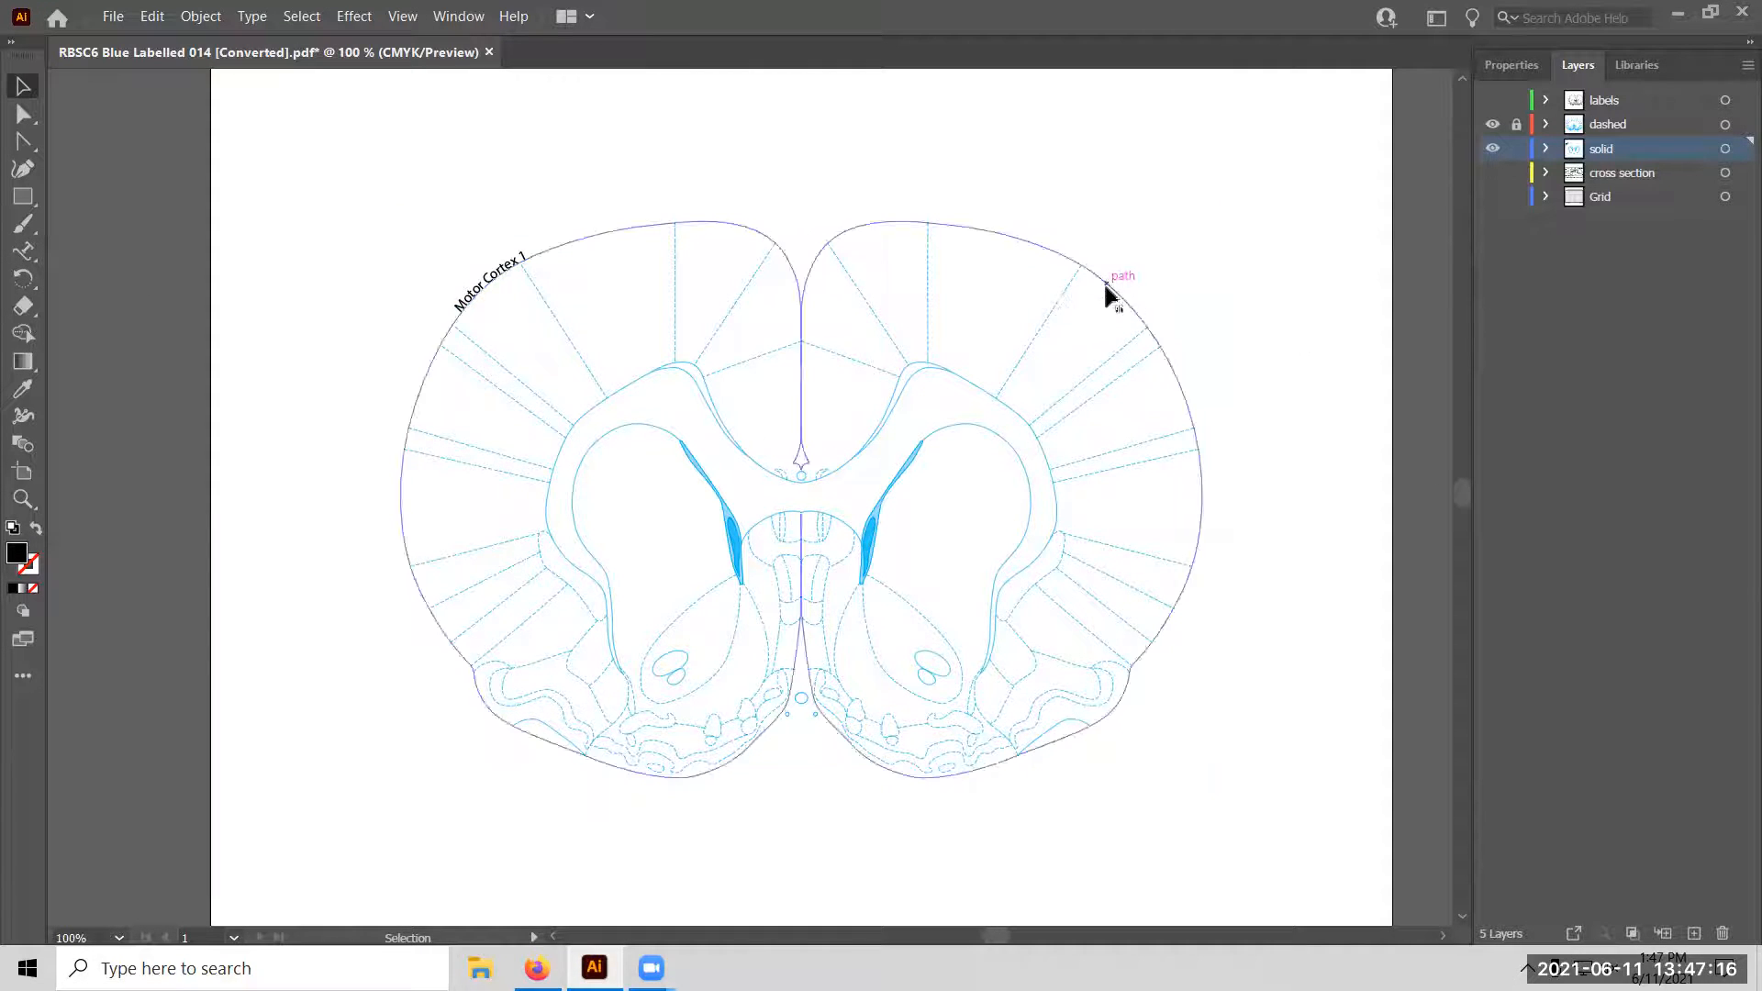
Examine the objects inside the solid layer and compare the path text with the region labels by briefly showing the labels layer.
{"action": "left_click", "coordinate": [1546, 149]}
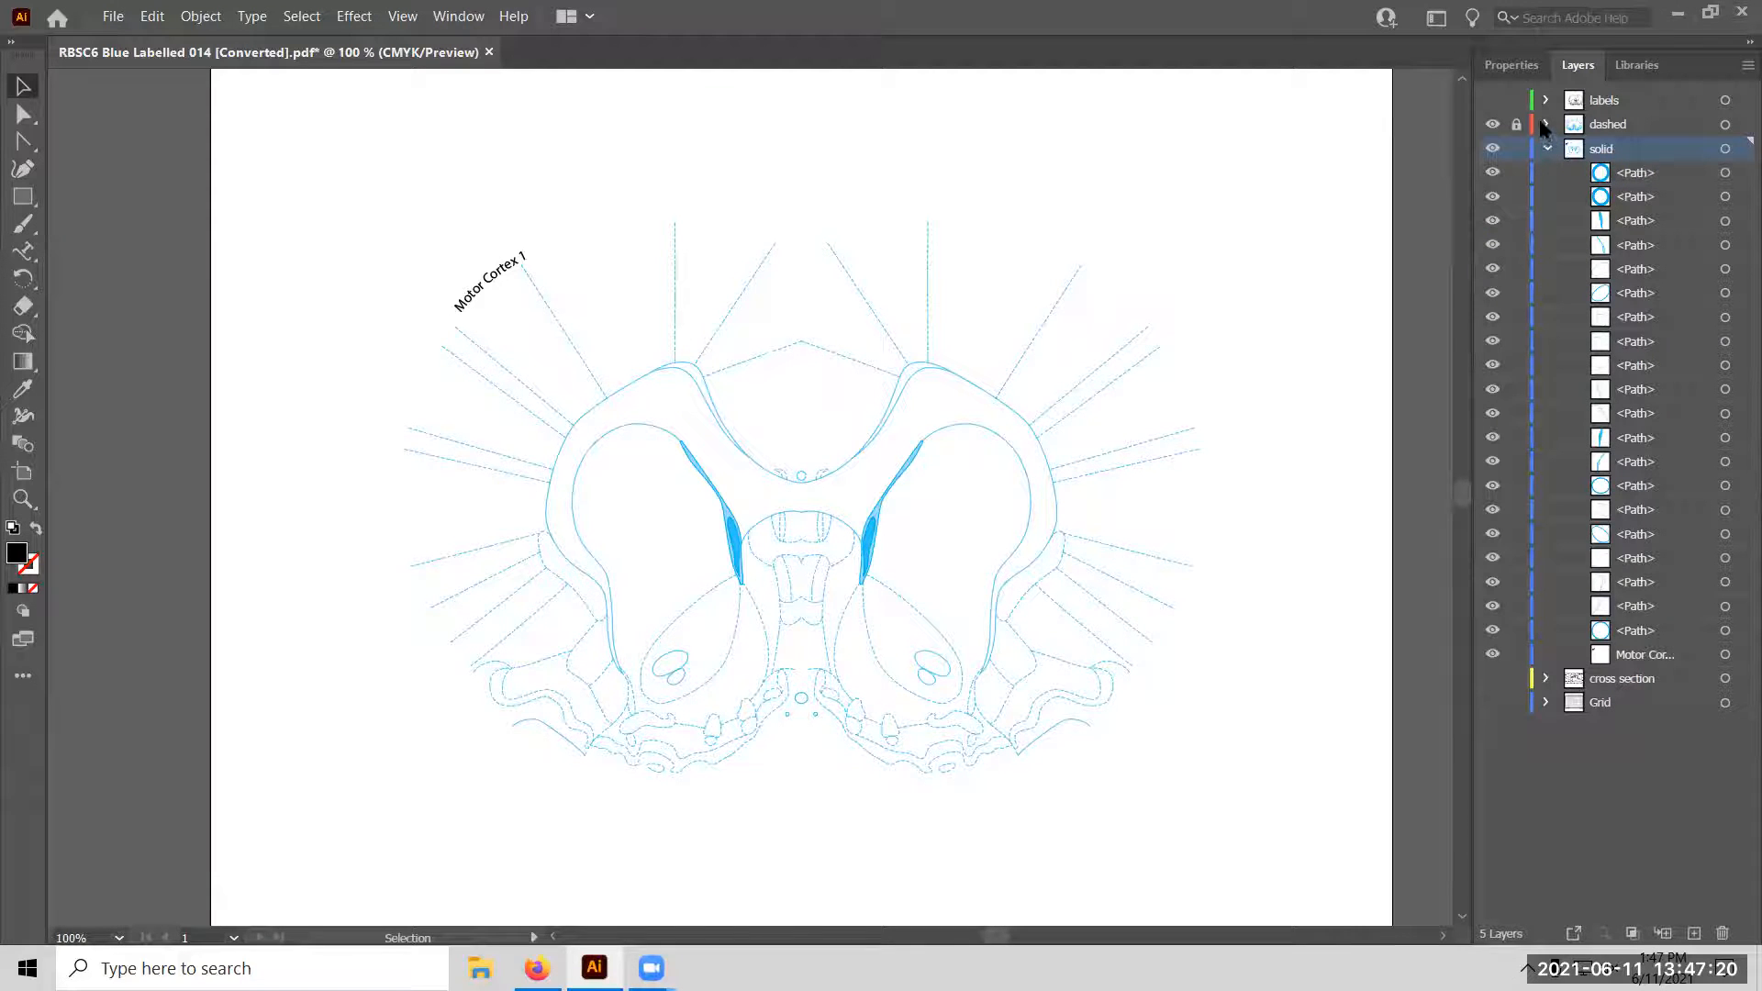
{"action": "left_click", "coordinate": [1493, 101]}
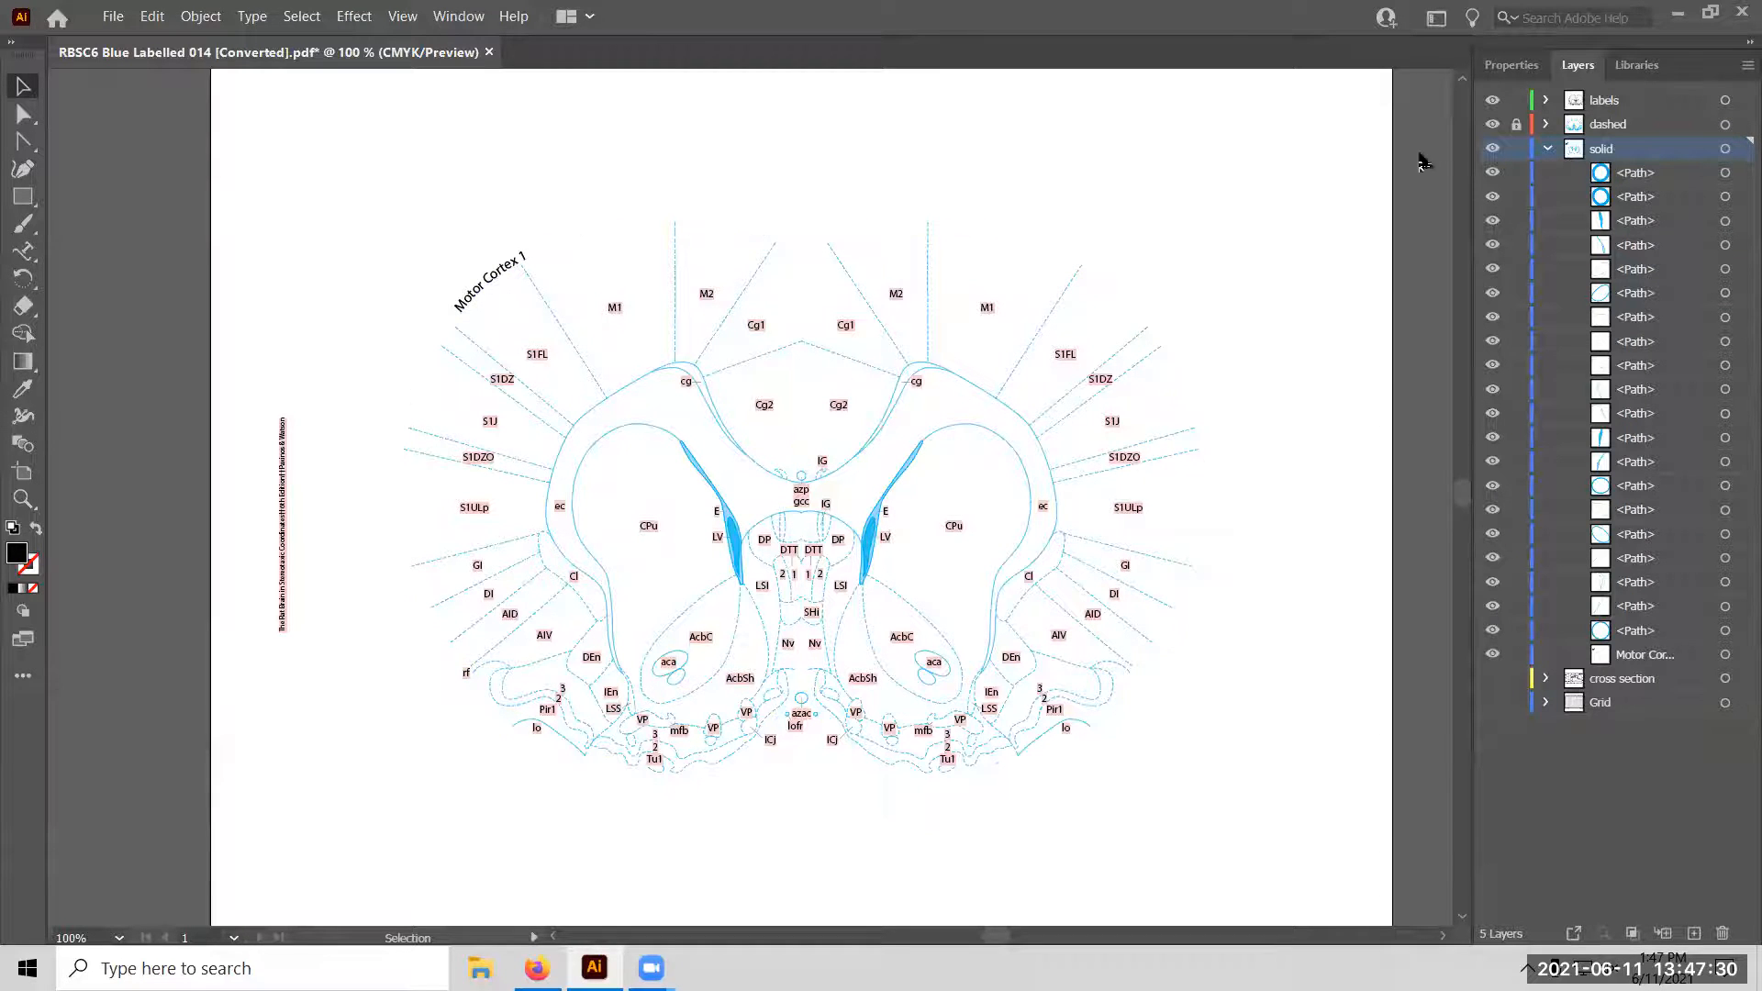
{"action": "left_click", "coordinate": [1492, 100]}
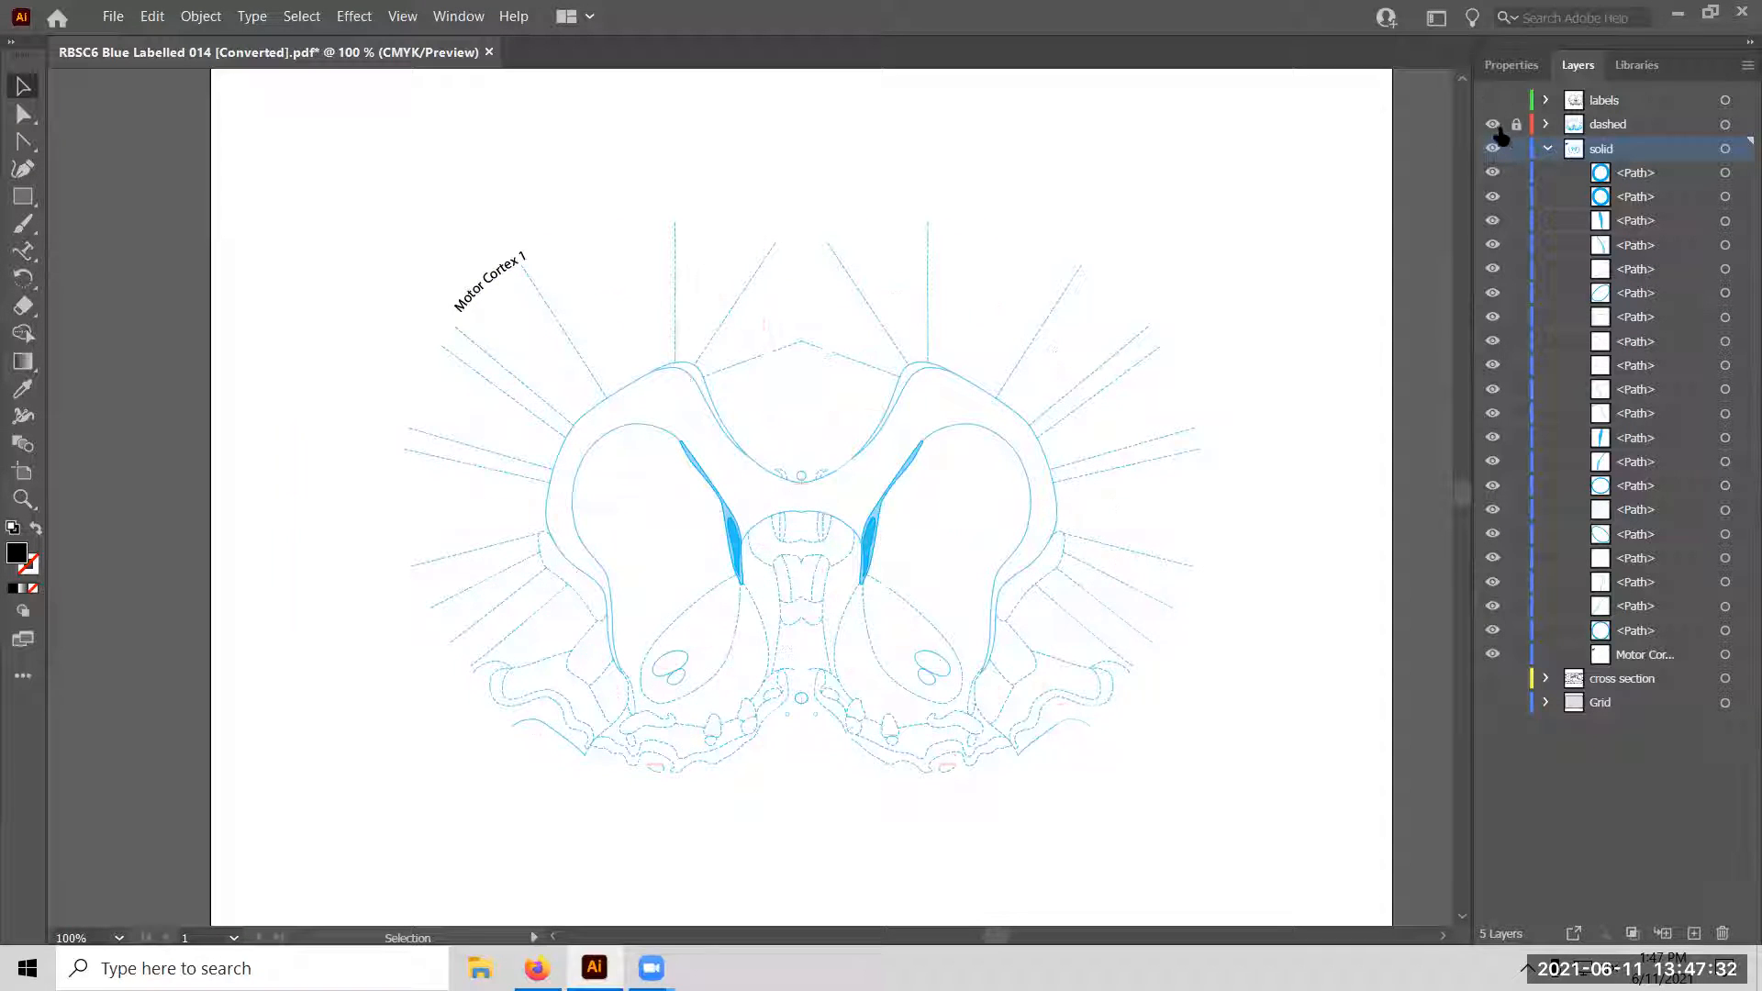
{"action": "left_click", "coordinate": [1548, 148]}
Undo the conversion of the outer brain outline into path text.
{"action": "key", "text": "ctrl+z"}
{"action": "key", "text": "ctrl+shift+z"}
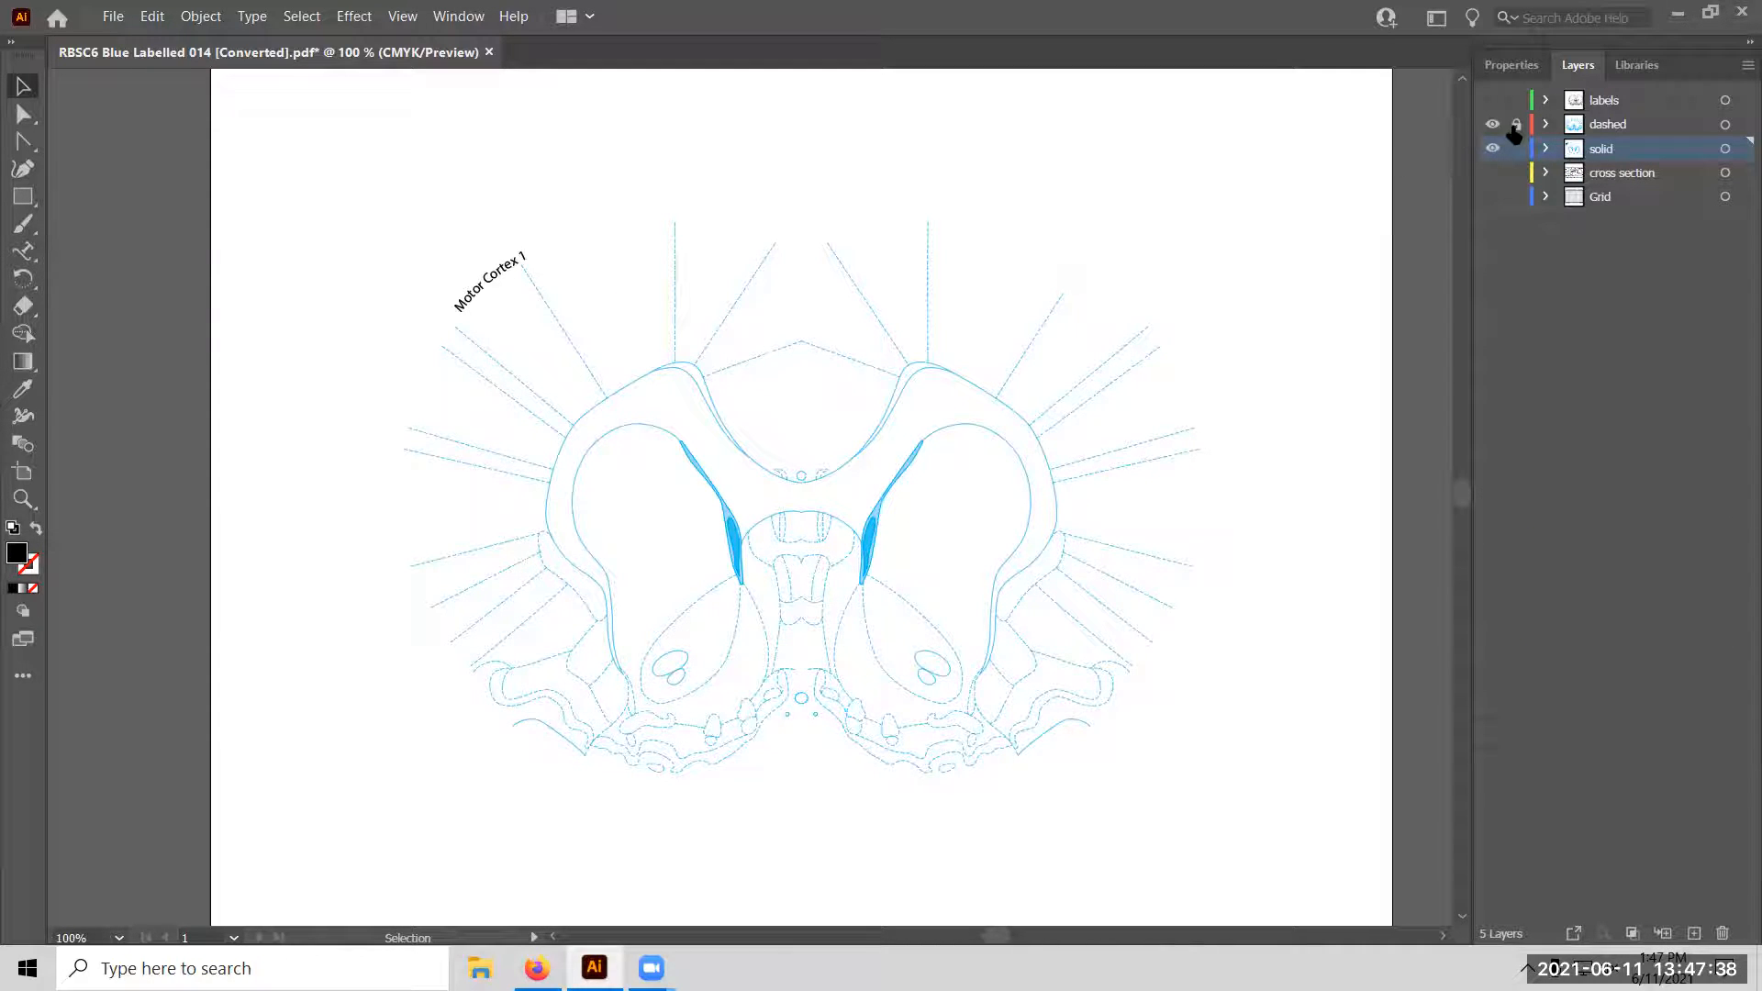
{"action": "key", "text": "ctrl+z"}
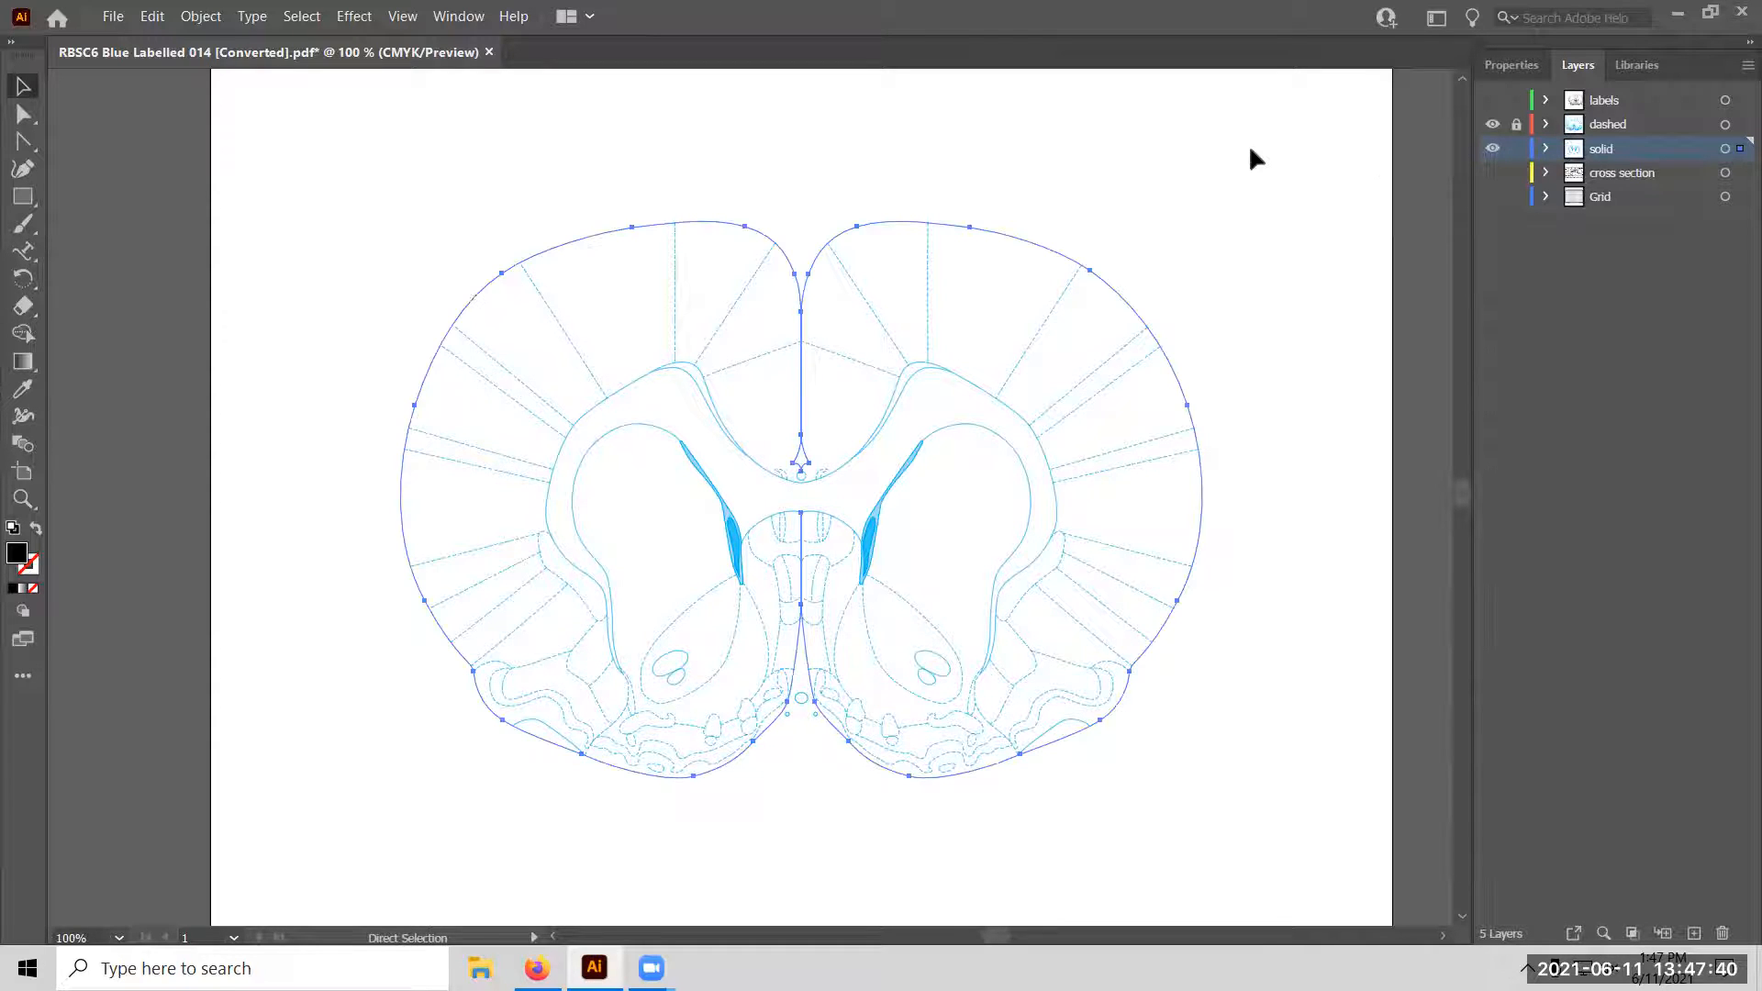
{"action": "key", "text": "Delete"}
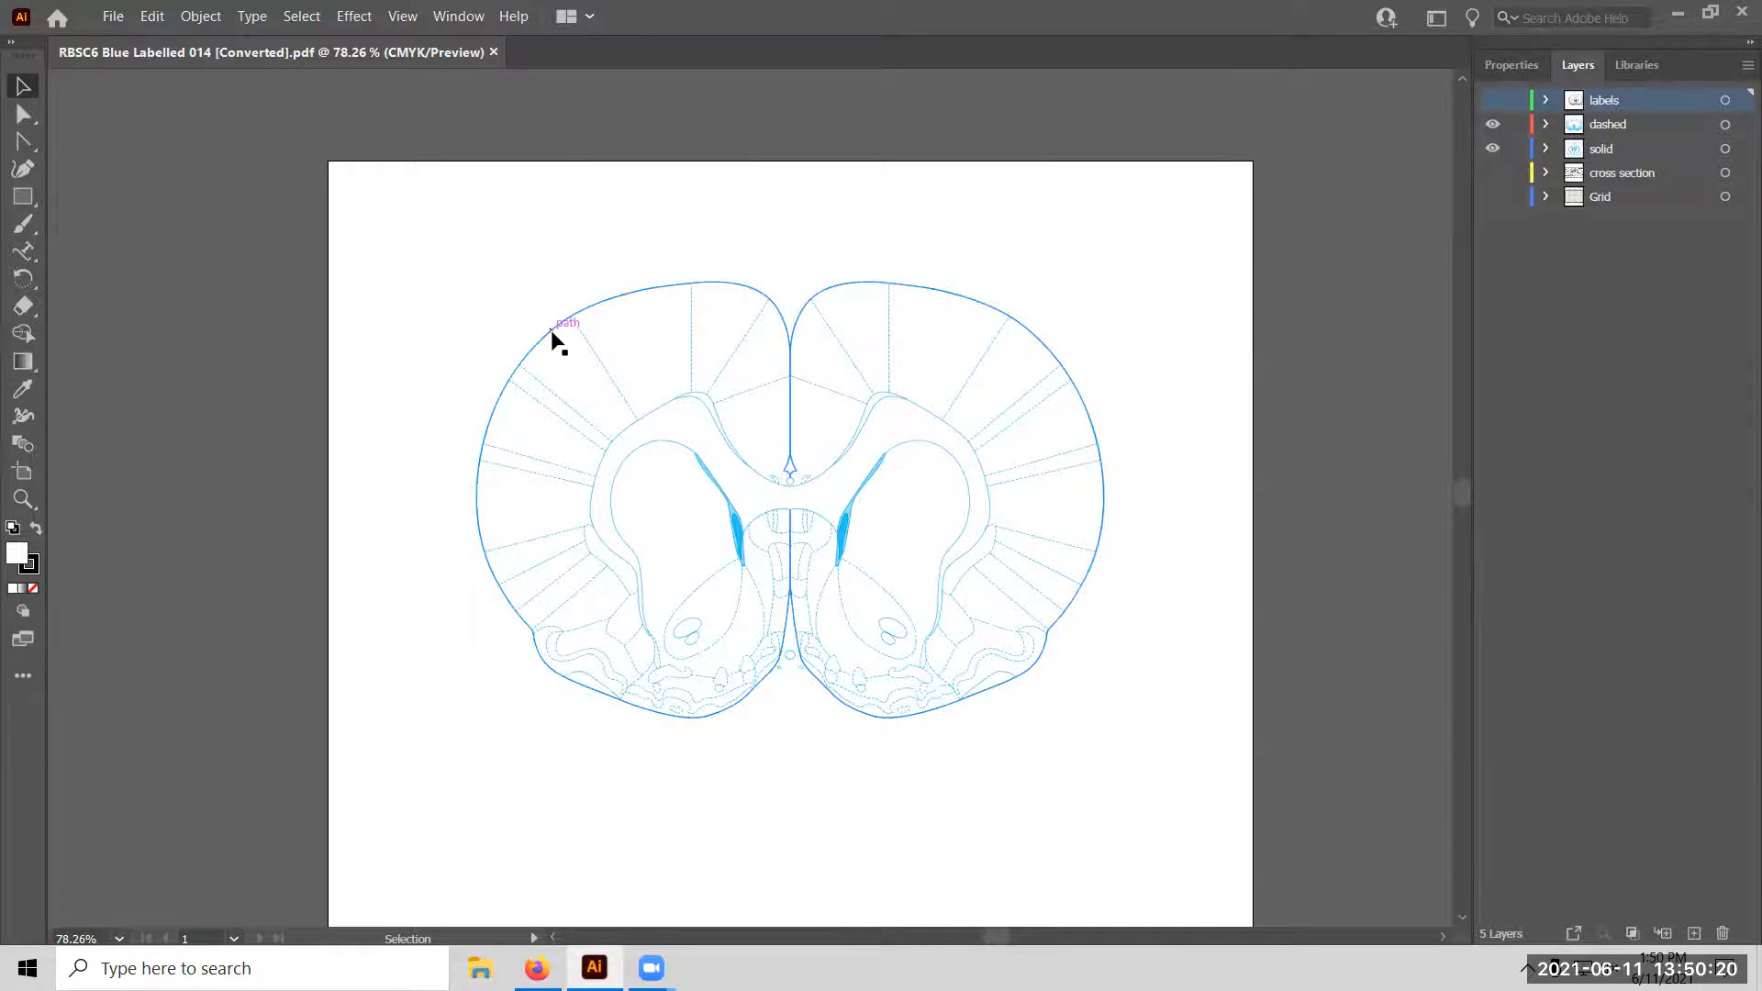
Select the upper-left segment of the solid brain outline with the Direct Selection tool and show the Grid layer.
{"action": "left_click", "coordinate": [22, 113]}
{"action": "left_click", "coordinate": [547, 332]}
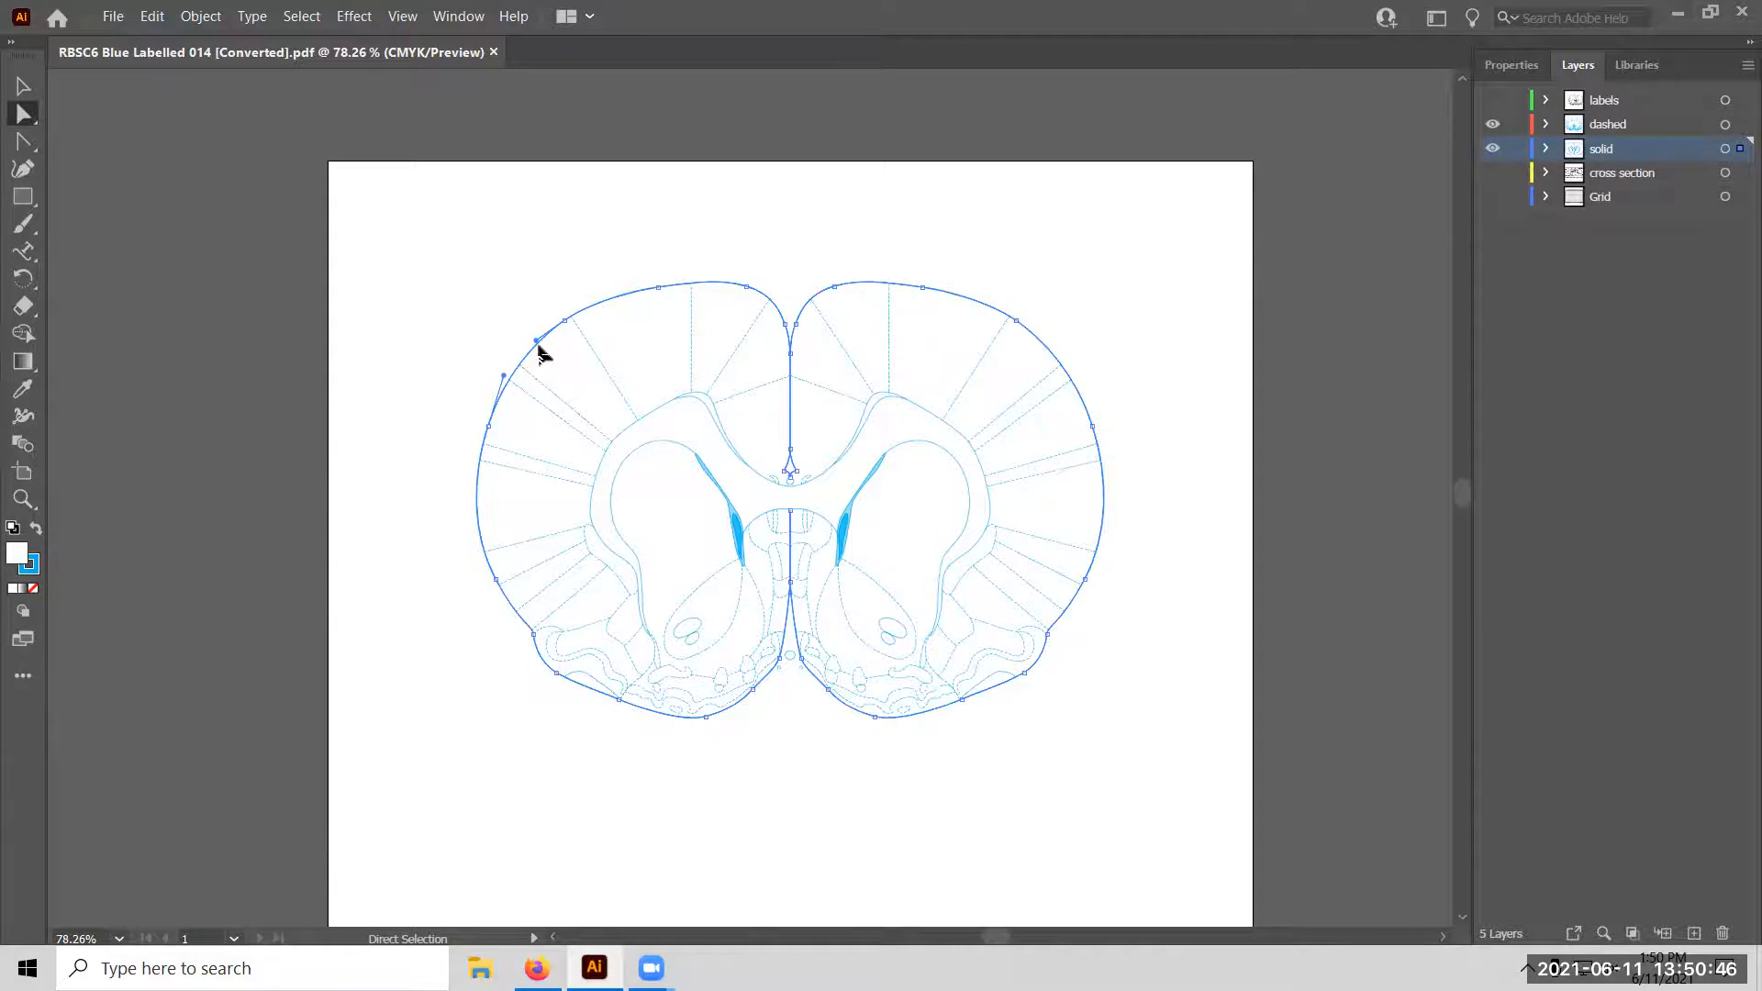
{"action": "left_click", "coordinate": [1493, 196]}
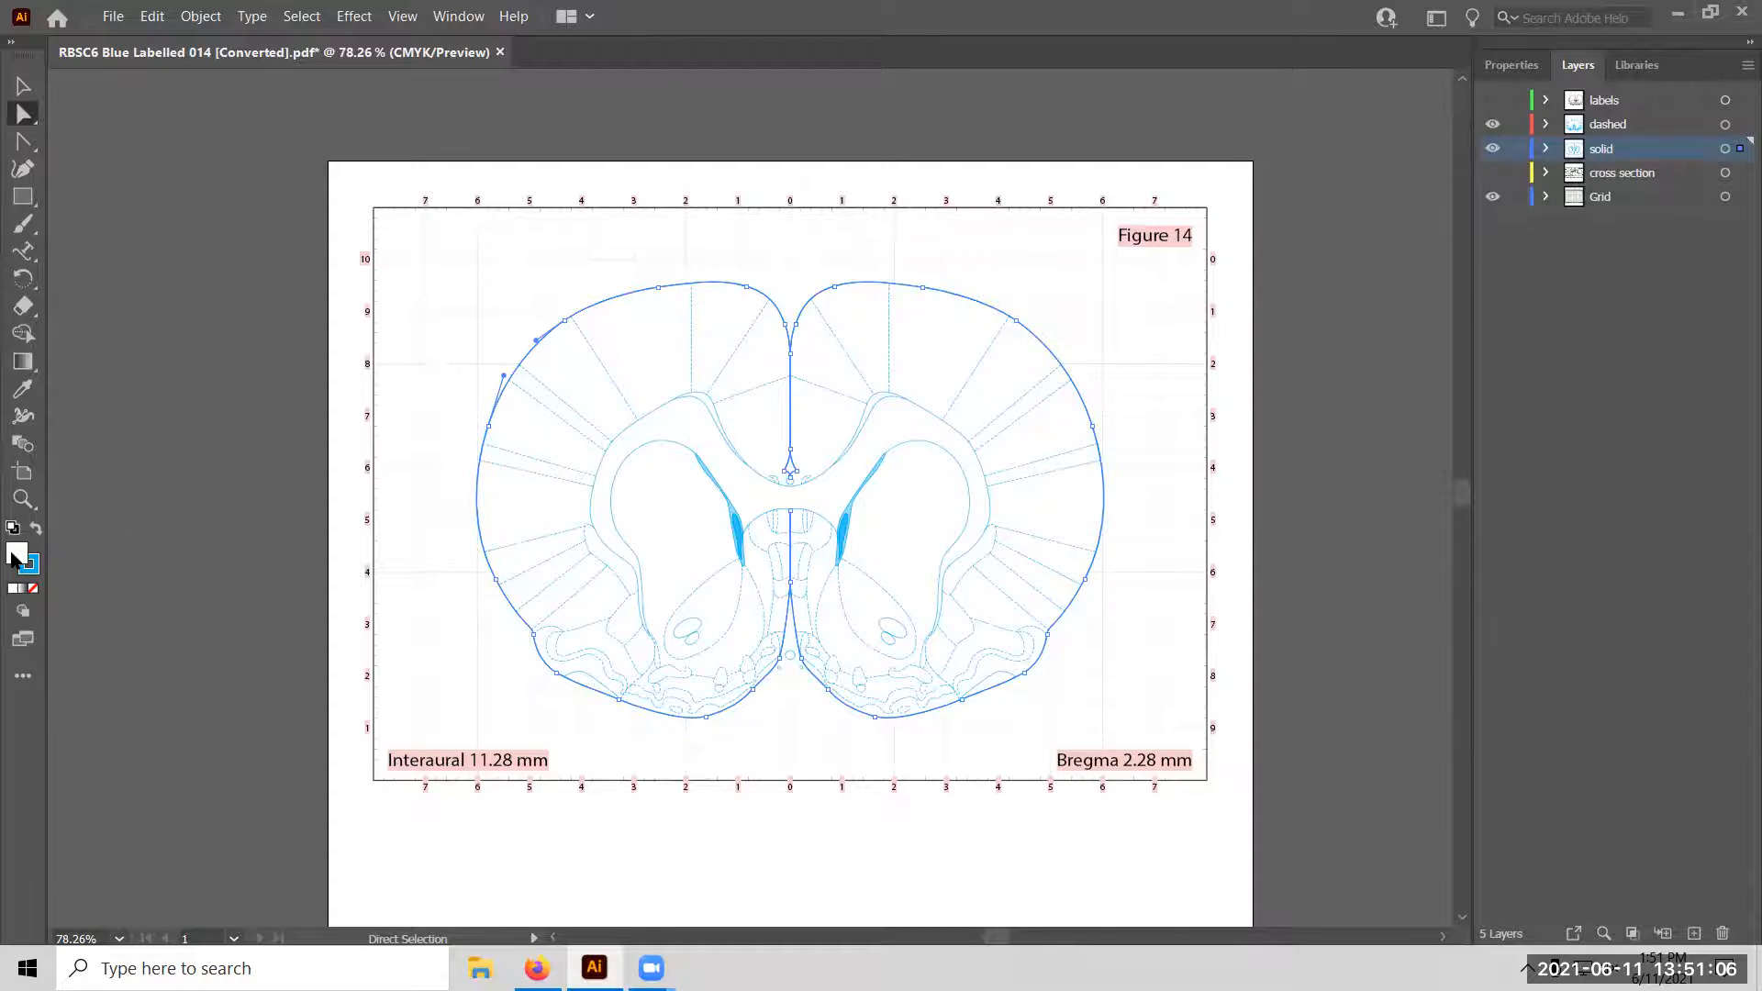
Try the brain outline with its fill set to none, and switch it back to a solid white fill.
{"action": "left_click", "coordinate": [32, 592]}
{"action": "left_click", "coordinate": [13, 592]}
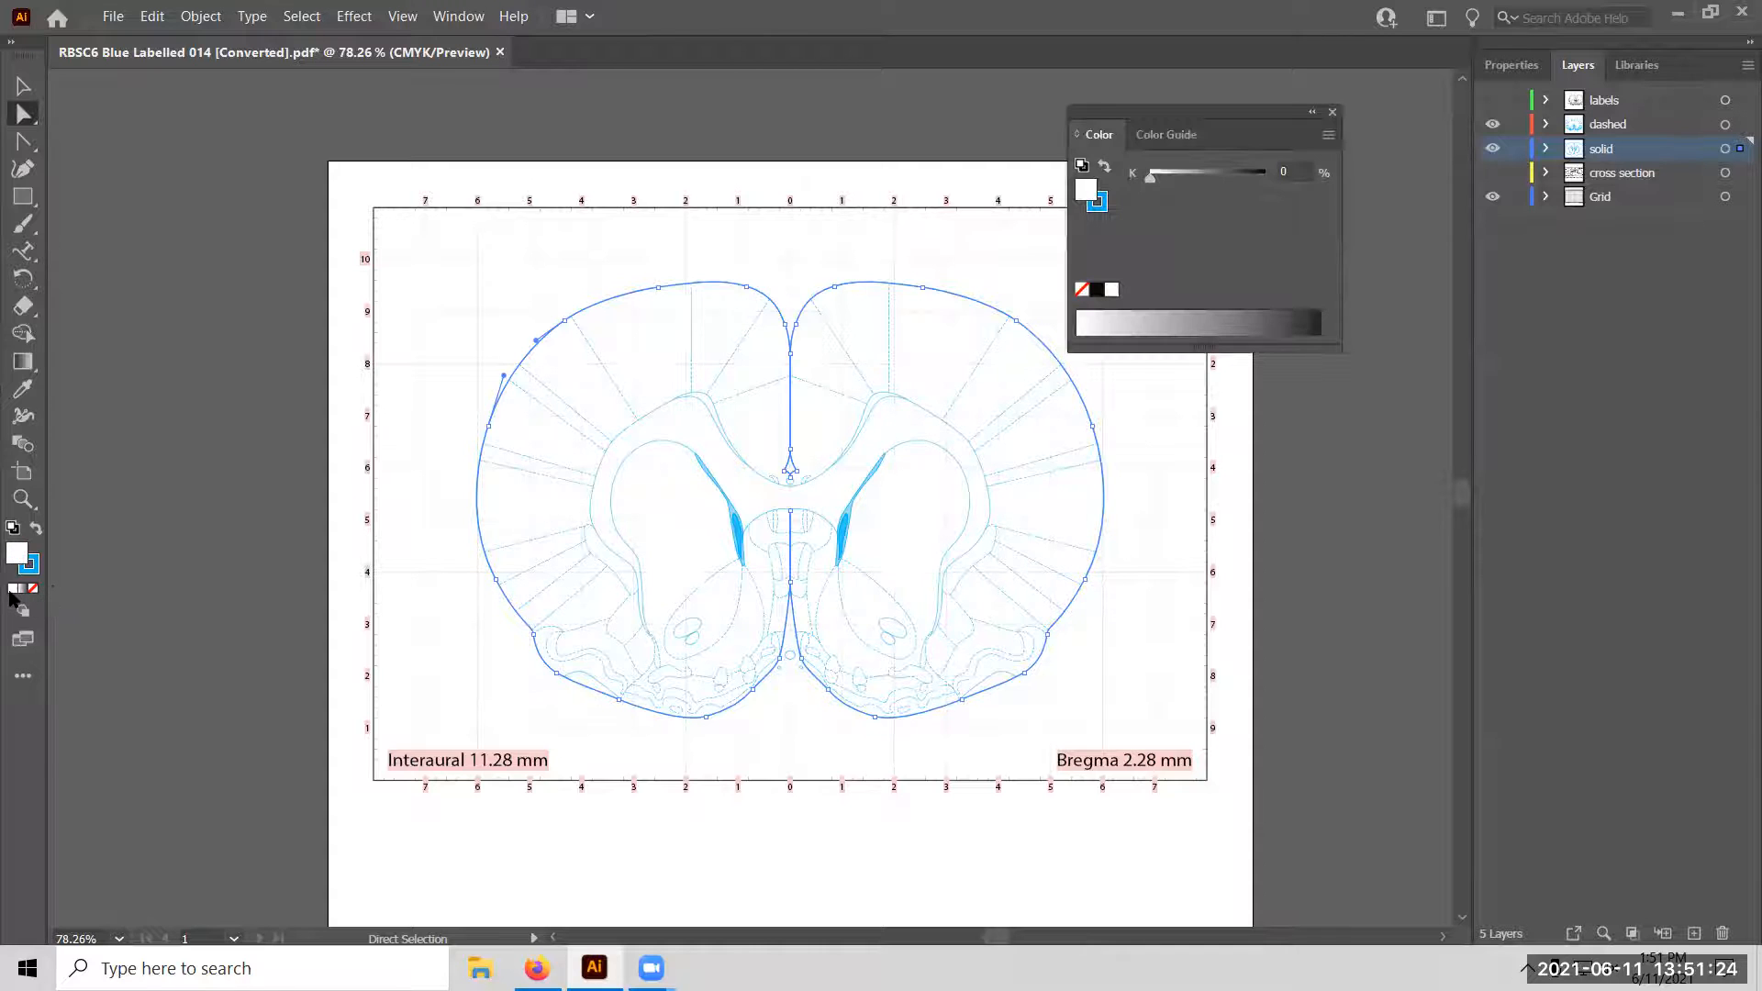
Try a lower opacity on the selected brain outline and bring it back to 100%.
{"action": "left_click", "coordinate": [1333, 112]}
{"action": "left_click", "coordinate": [1519, 65]}
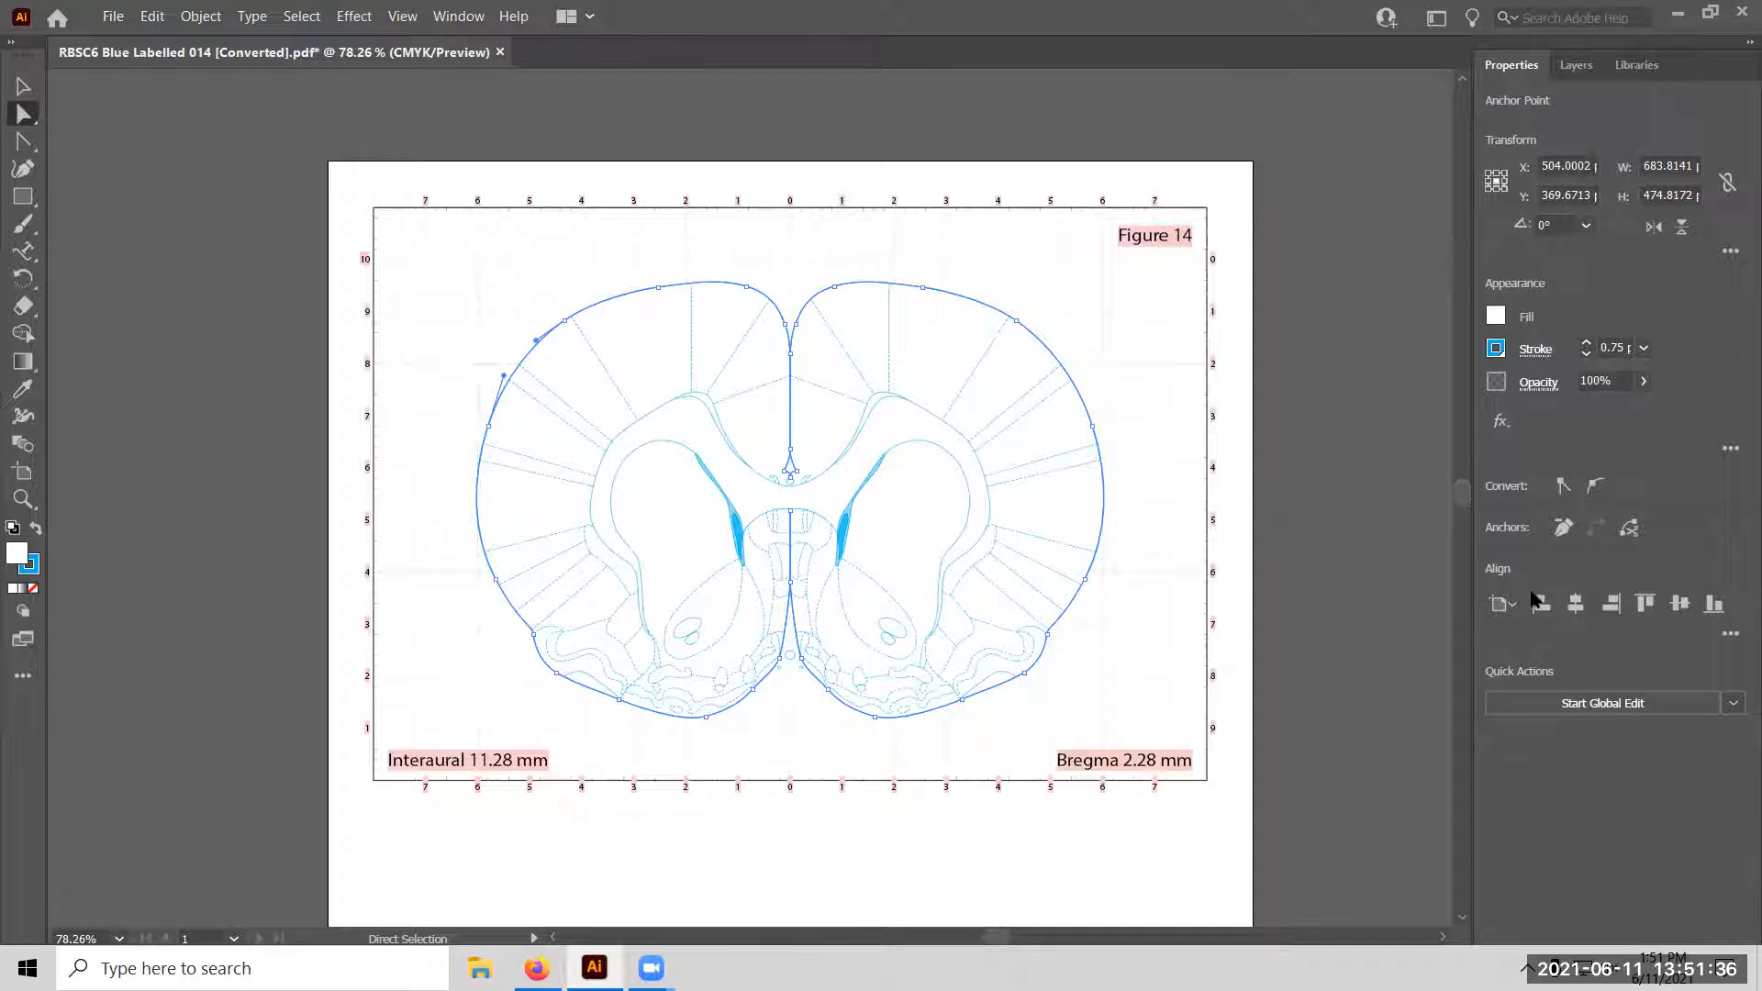
{"action": "left_click", "coordinate": [1644, 382]}
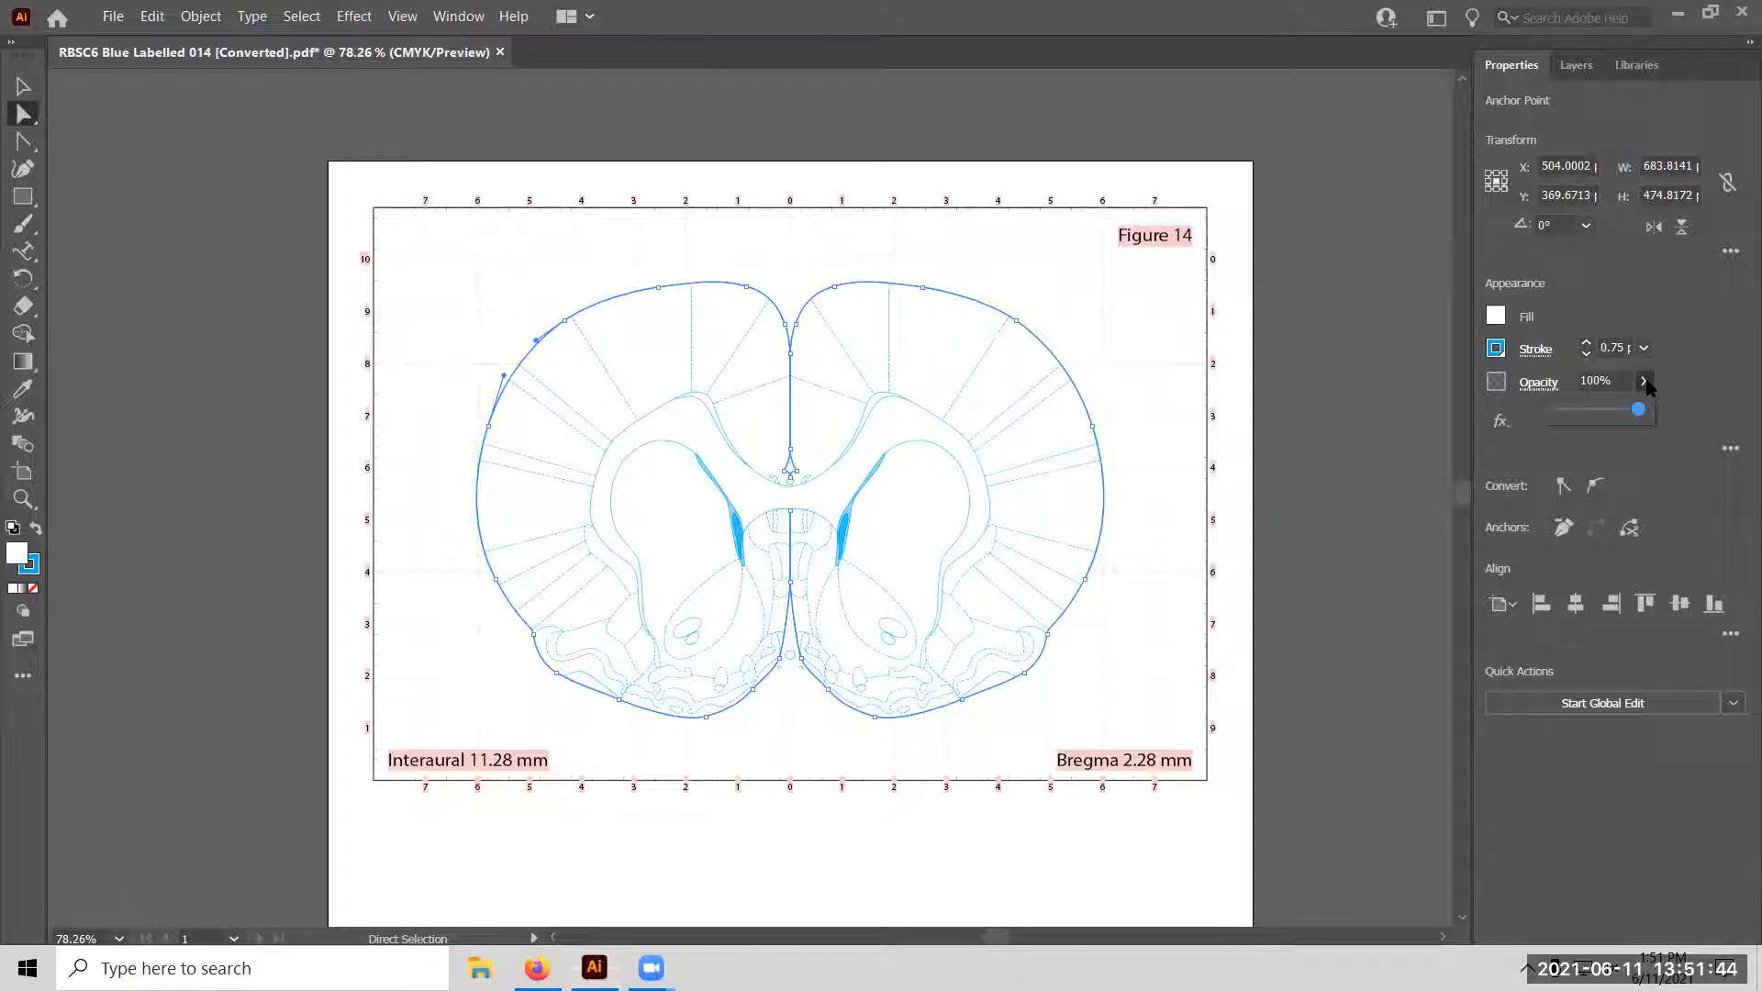
{"action": "left_click_drag", "start_coordinate": [1642, 417], "coordinate": [1601, 428]}
{"action": "left_click_drag", "start_coordinate": [1597, 410], "coordinate": [1618, 417]}
{"action": "left_click_drag", "start_coordinate": [1617, 414], "coordinate": [1652, 415]}
Set the brain outline's fill color to magenta, FF00ED.
{"action": "double_click", "coordinate": [19, 553]}
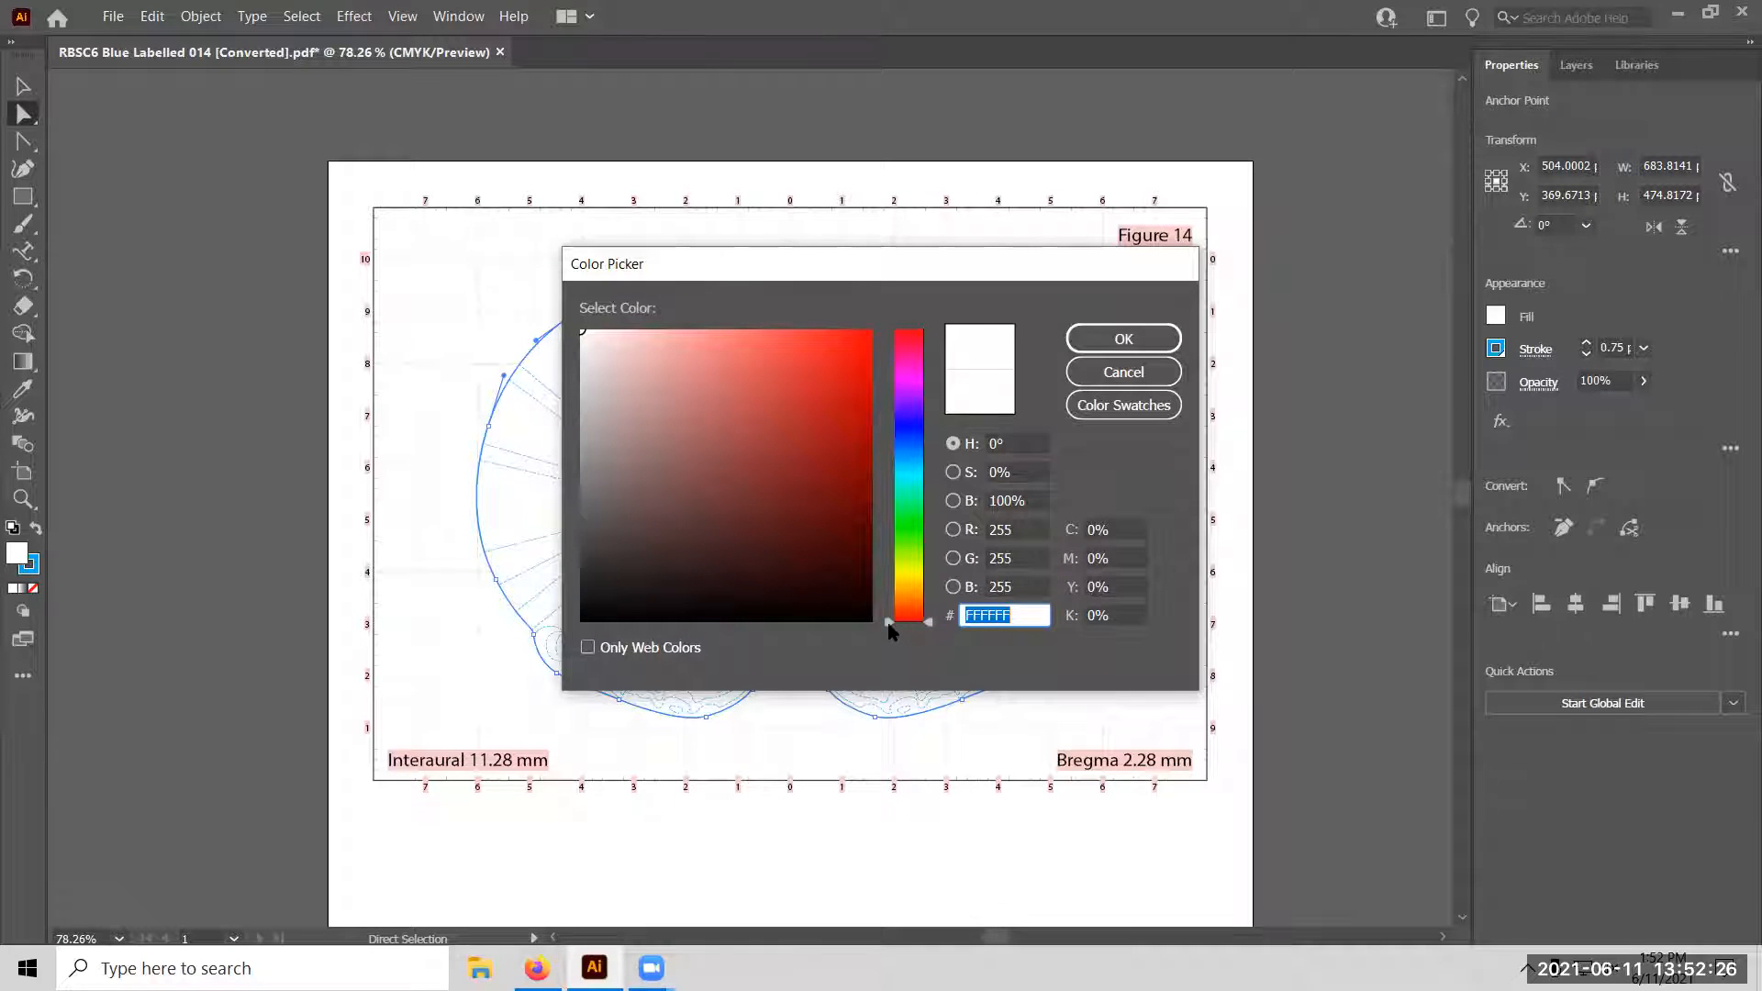
{"action": "left_click_drag", "start_coordinate": [890, 624], "coordinate": [905, 373]}
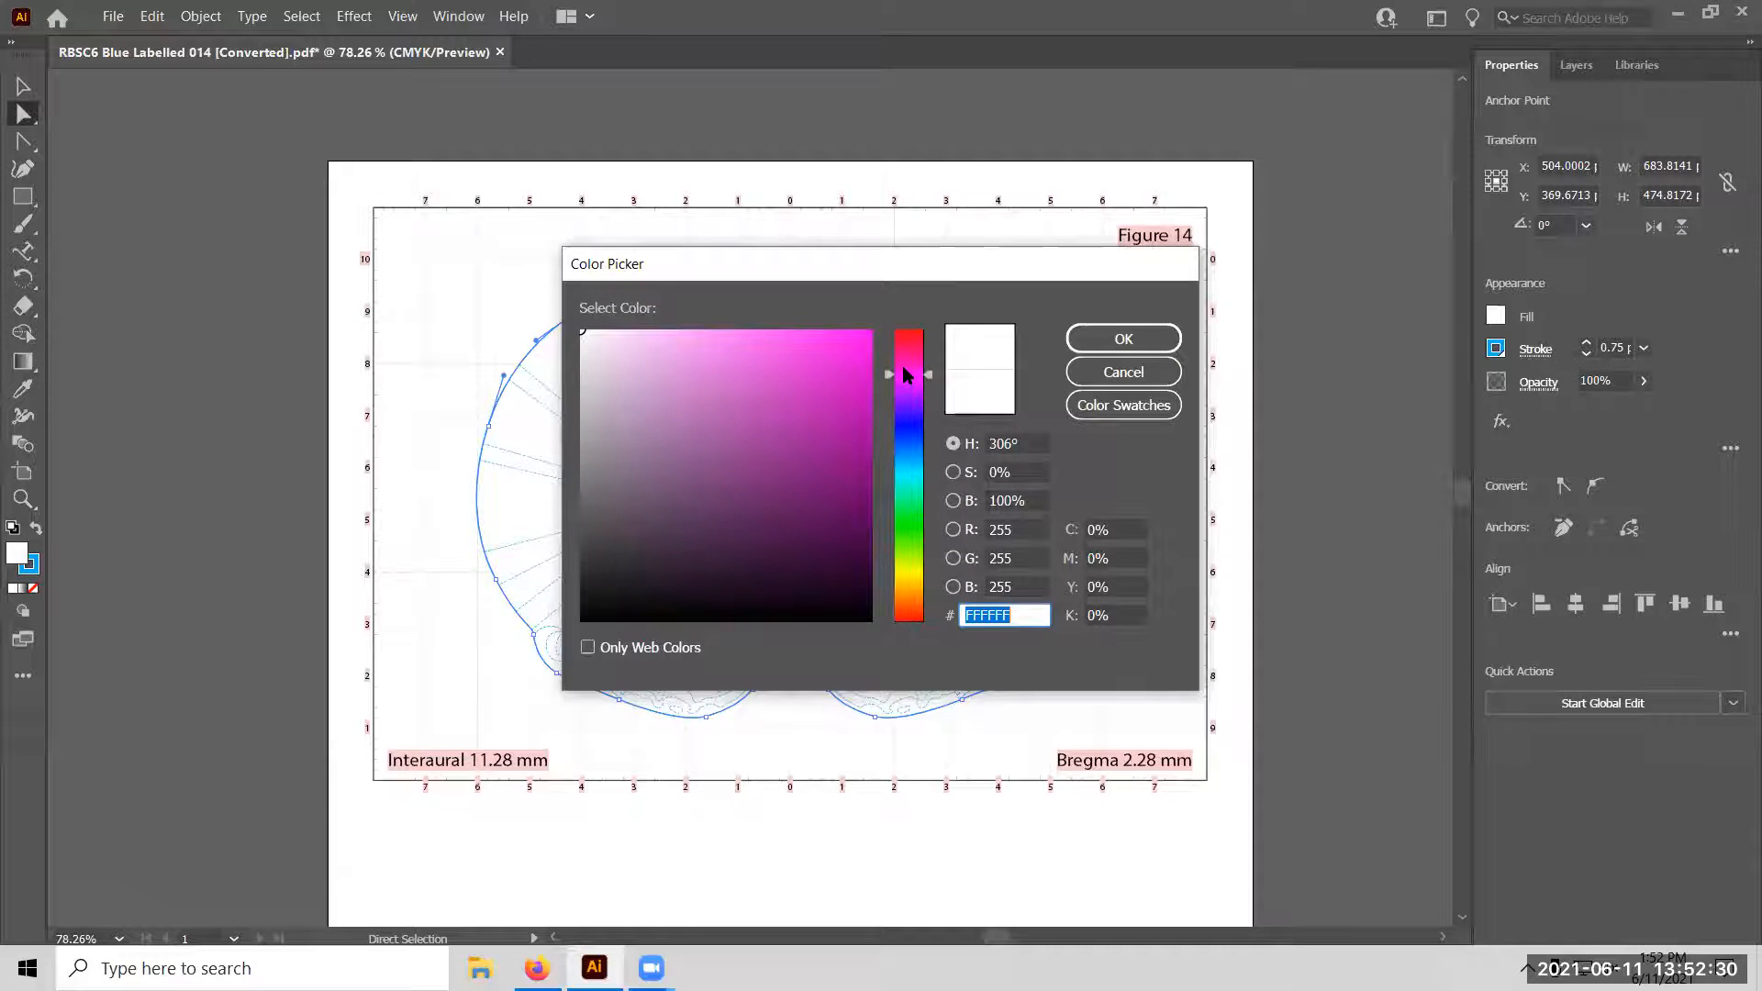
{"action": "left_click_drag", "start_coordinate": [817, 331], "coordinate": [905, 328]}
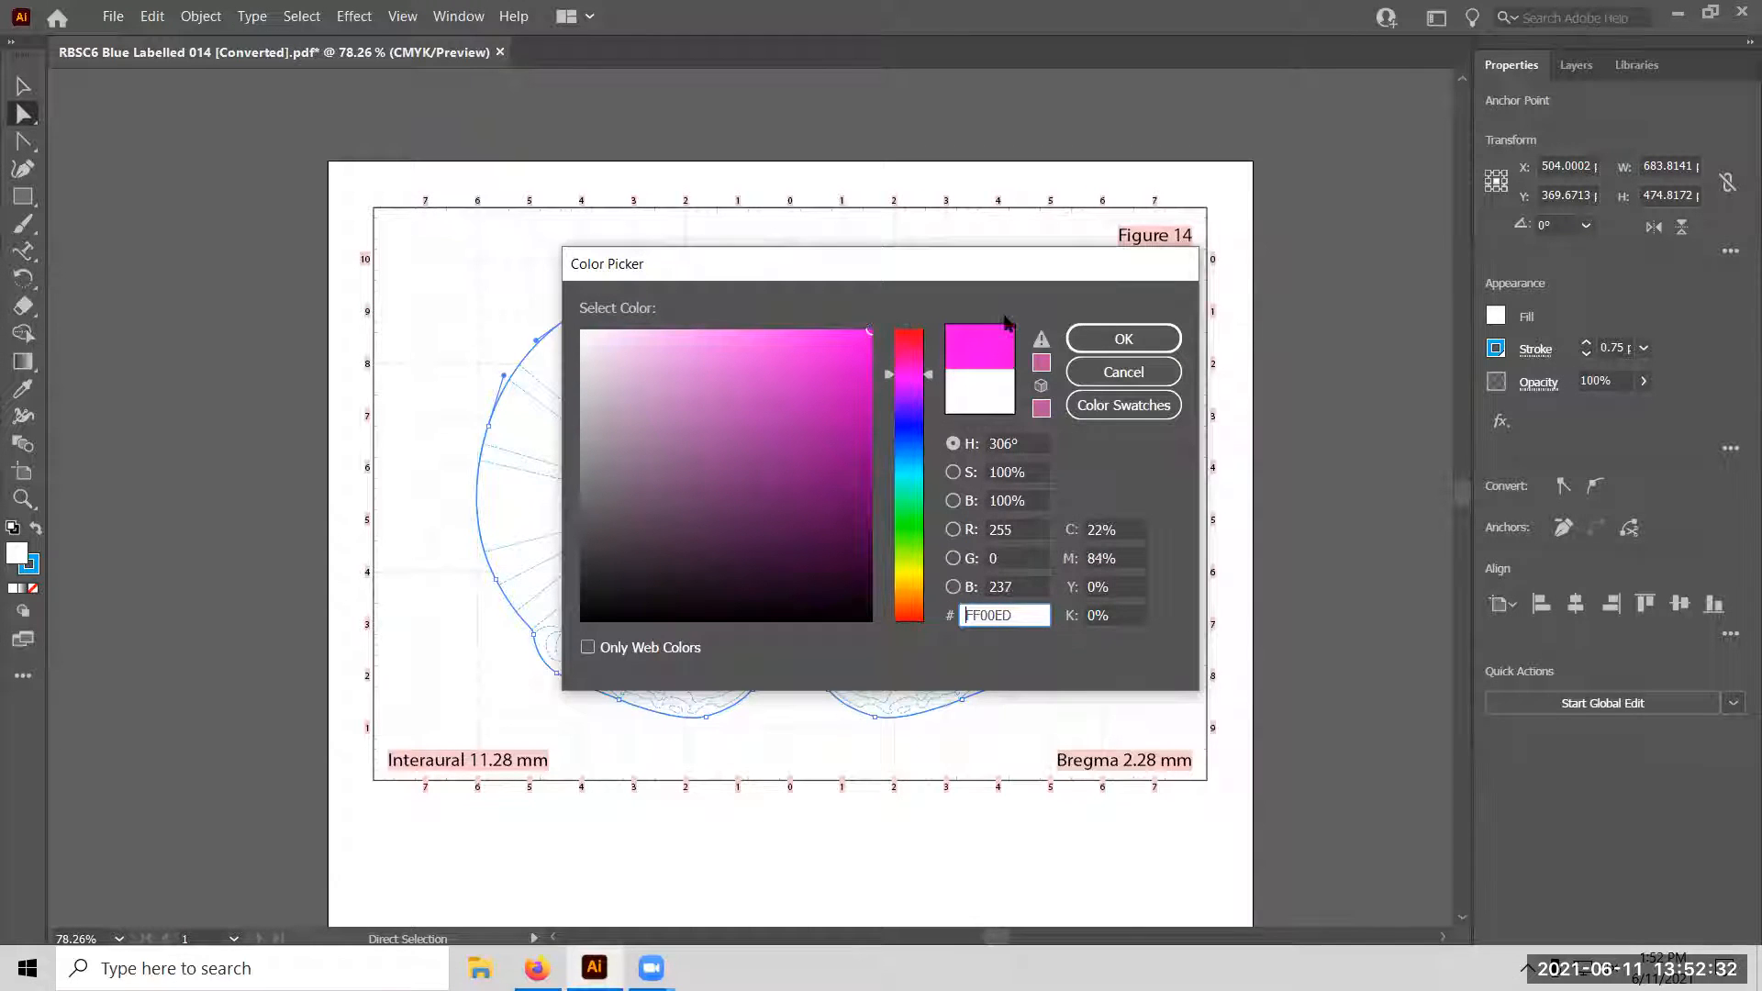
{"action": "left_click", "coordinate": [1148, 345]}
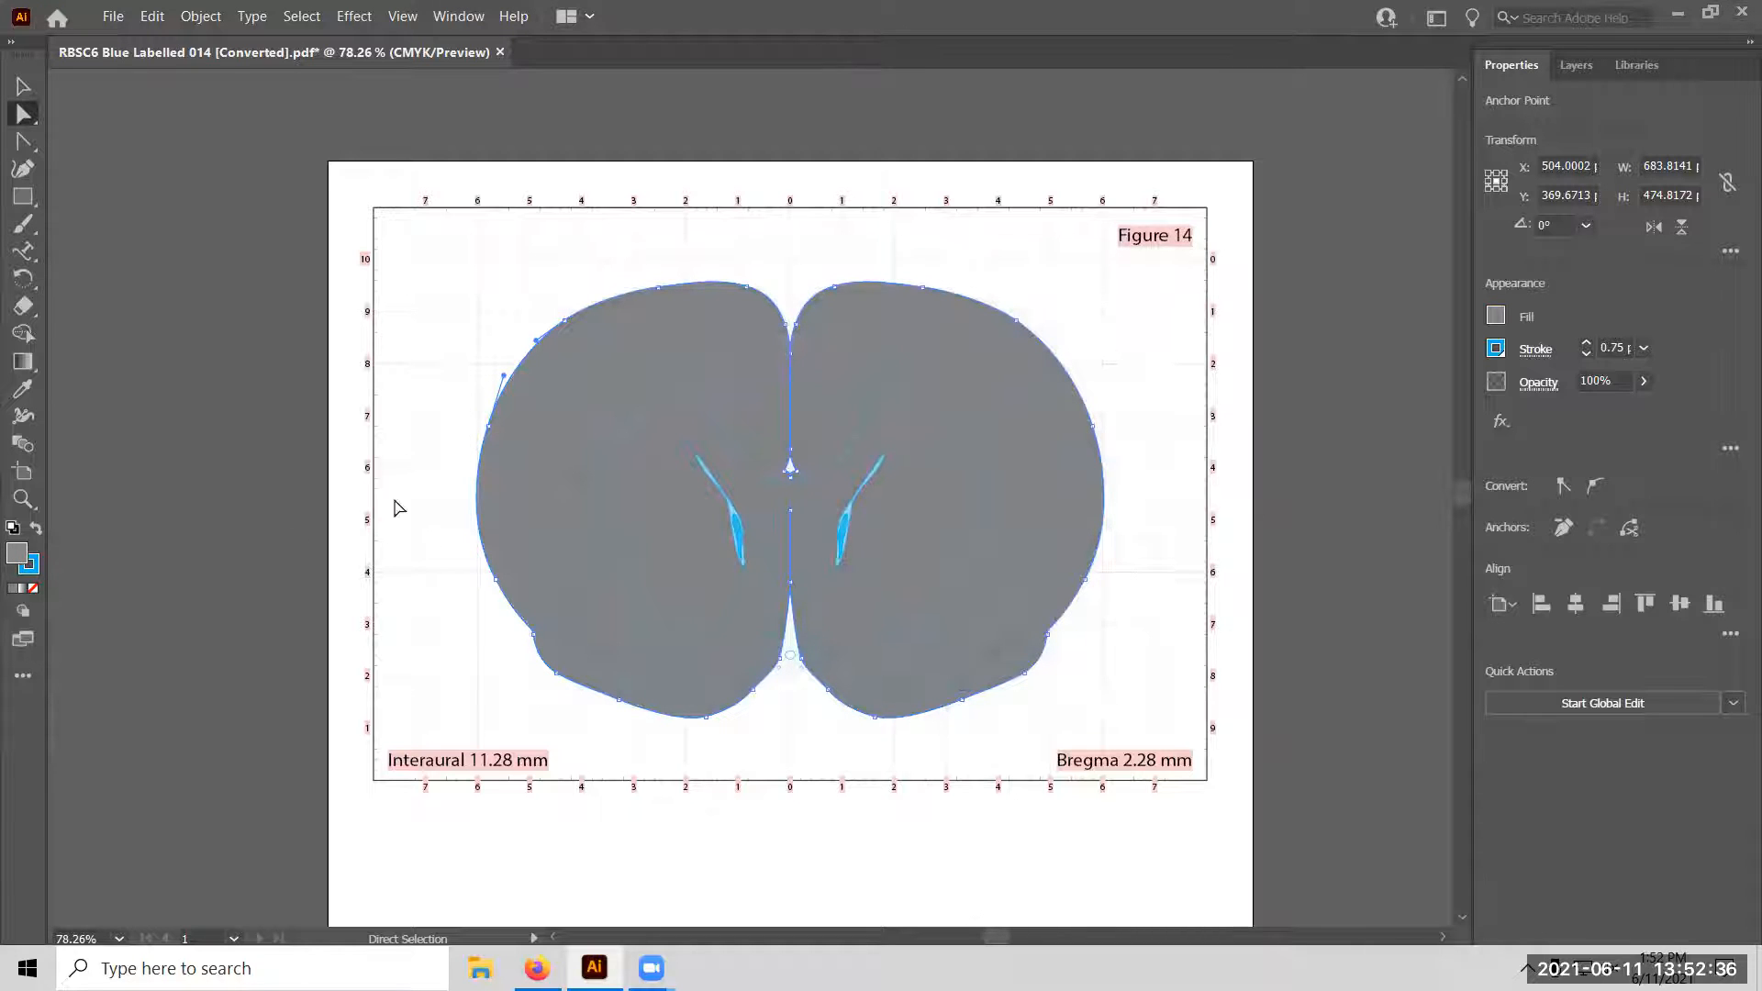
Change the brain outline's fill to the web-safe magenta FF00FF and recheck the chosen color in the Color Picker.
{"action": "double_click", "coordinate": [17, 556]}
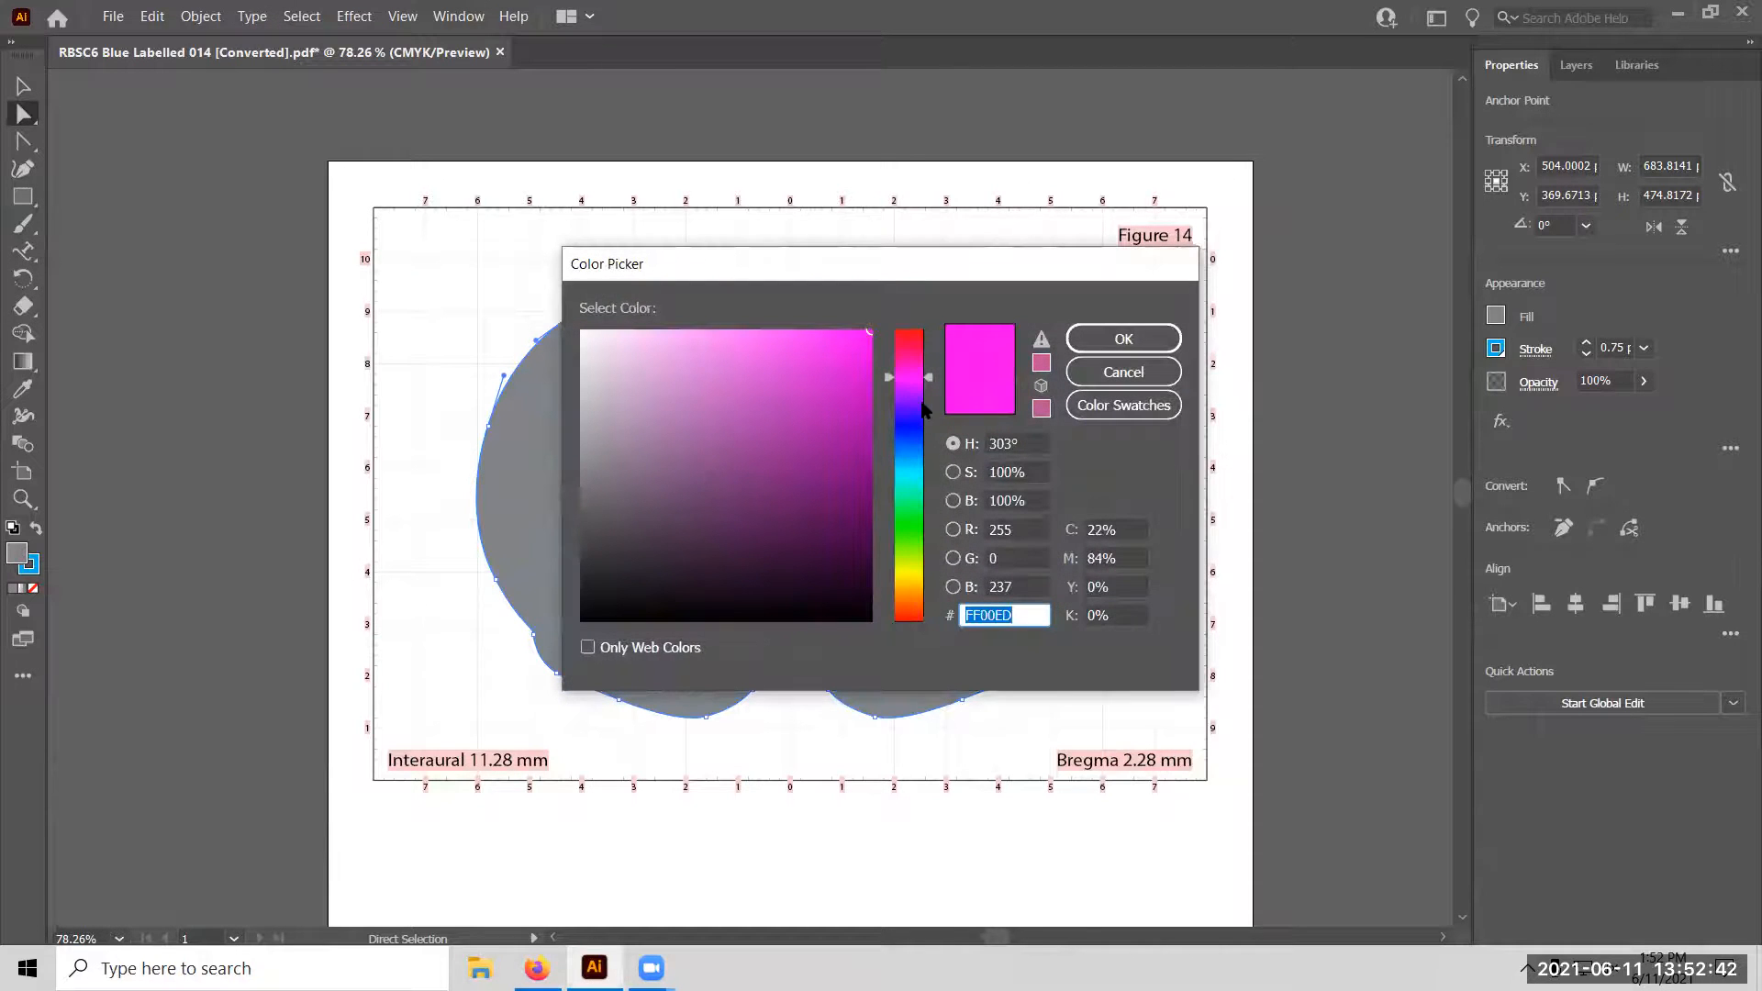
{"action": "left_click", "coordinate": [1042, 389]}
{"action": "left_click", "coordinate": [1092, 336]}
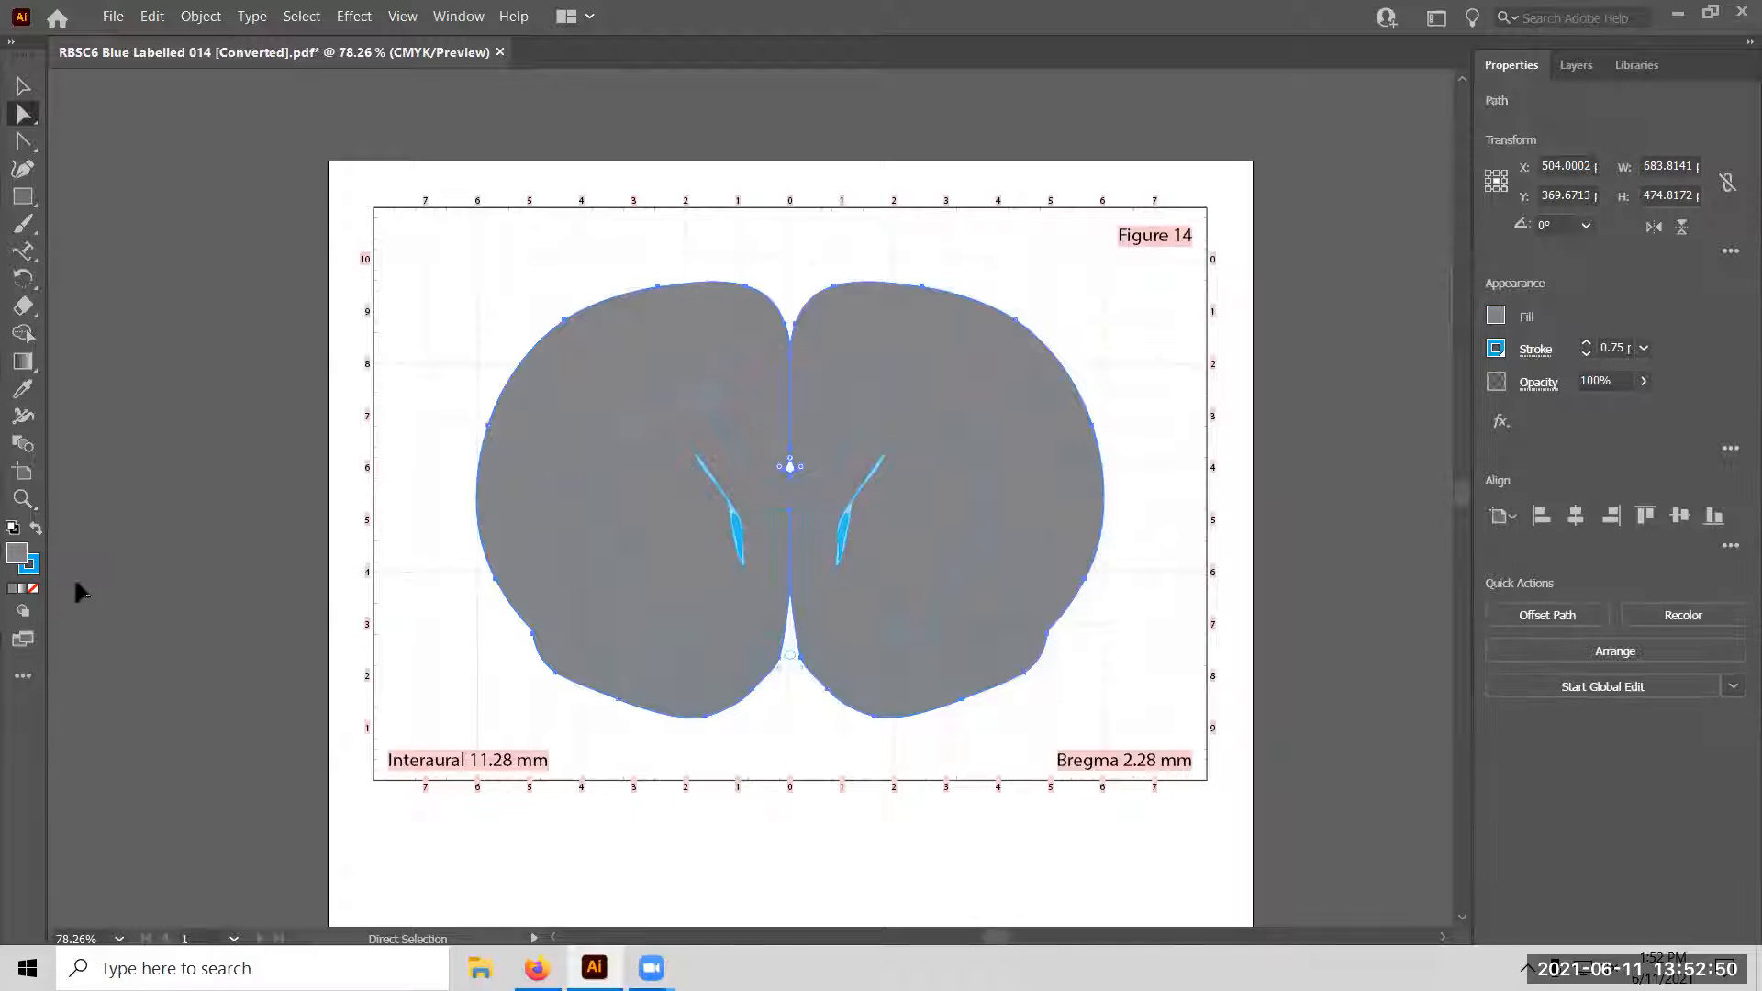
{"action": "double_click", "coordinate": [14, 556]}
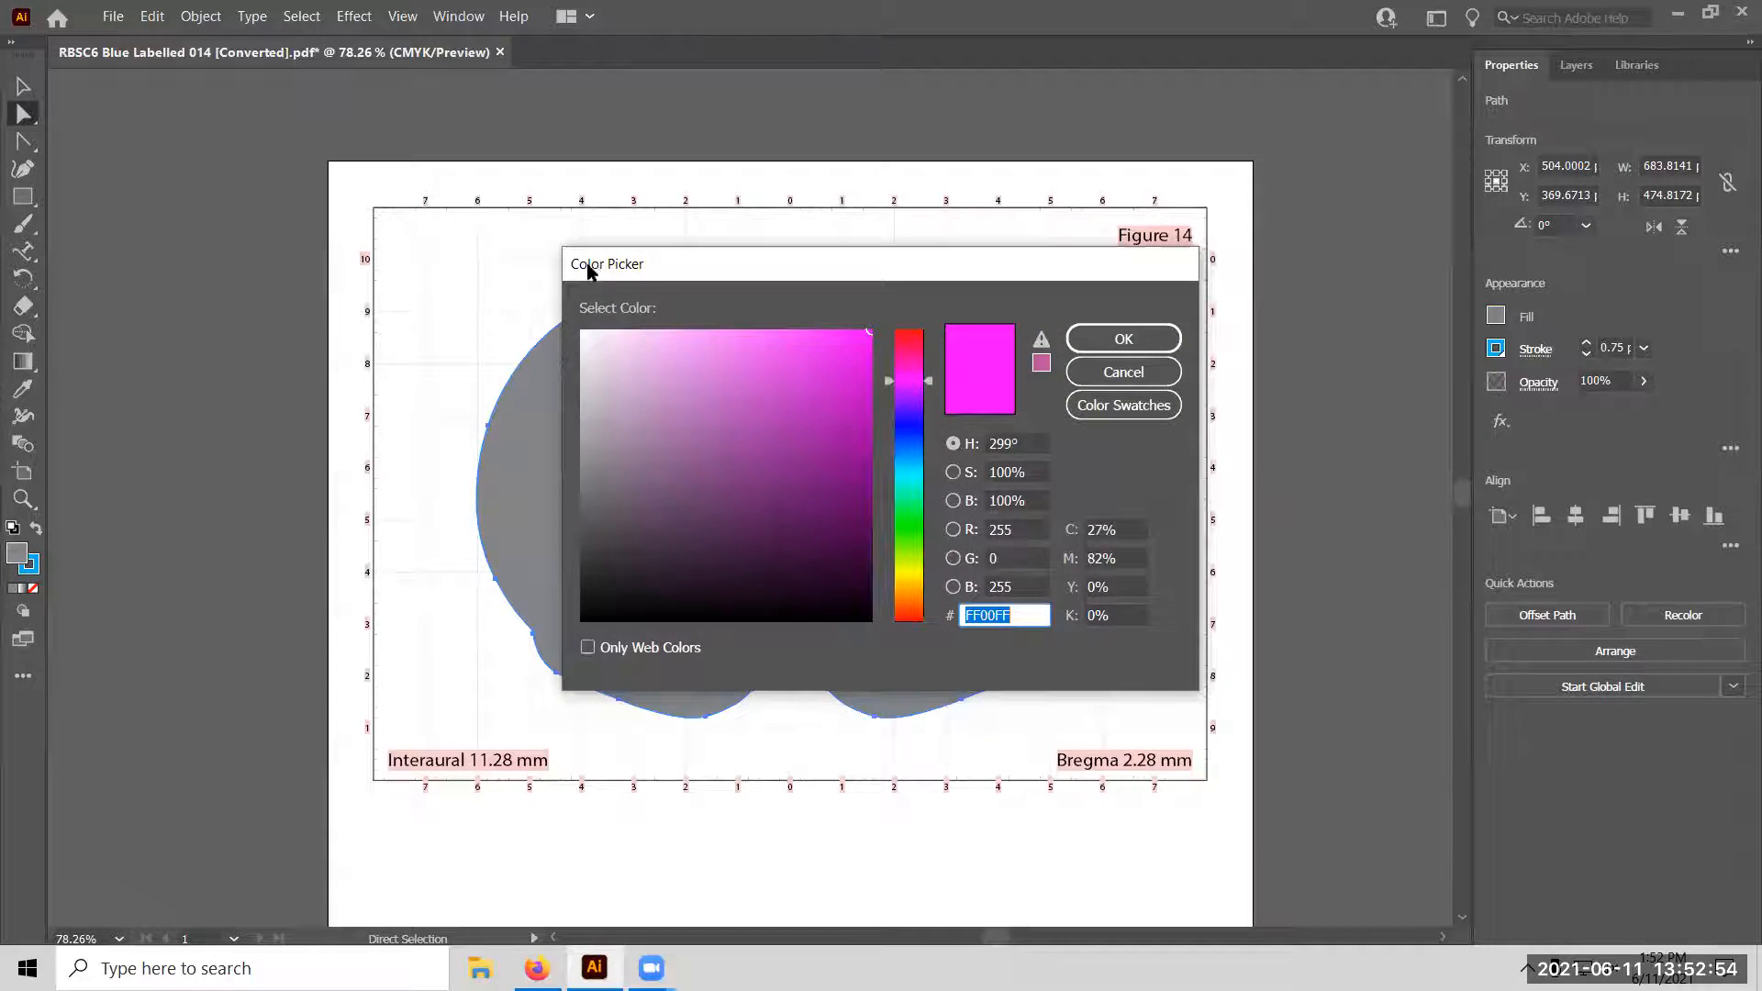
{"action": "left_click", "coordinate": [1161, 390]}
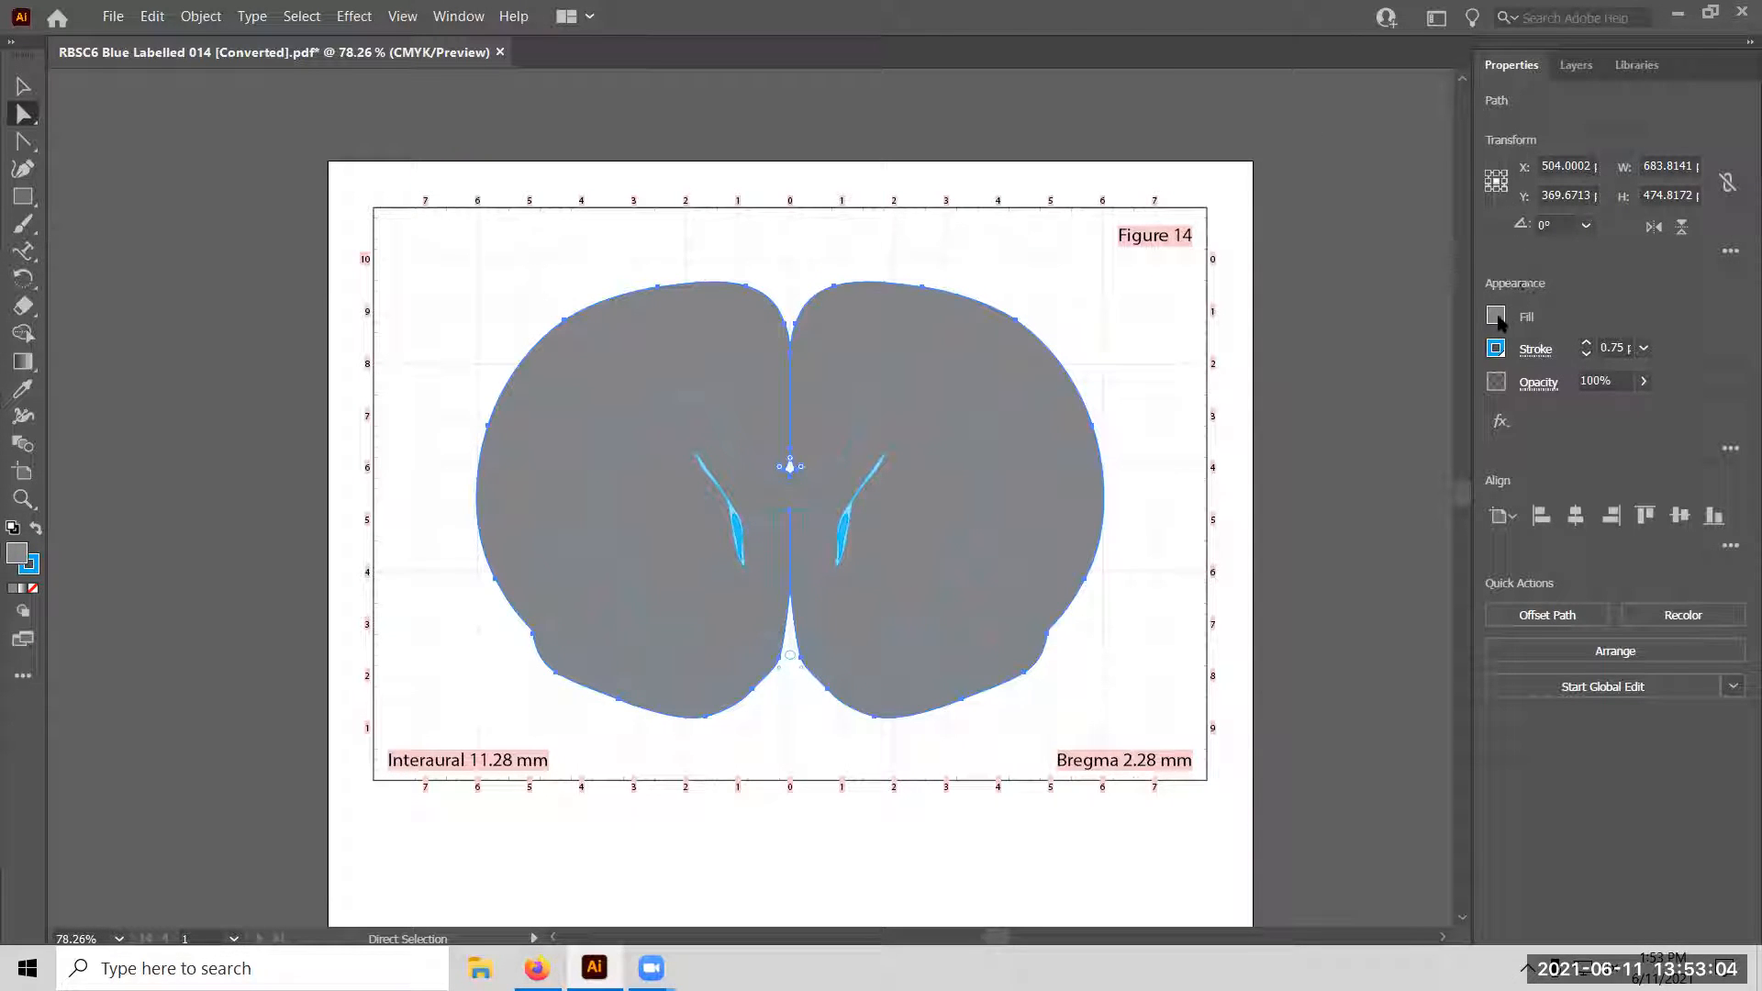
Examine the fill swatches, their options and the Adobe Color Themes for a way to get other fill colors.
{"action": "left_click", "coordinate": [1496, 317]}
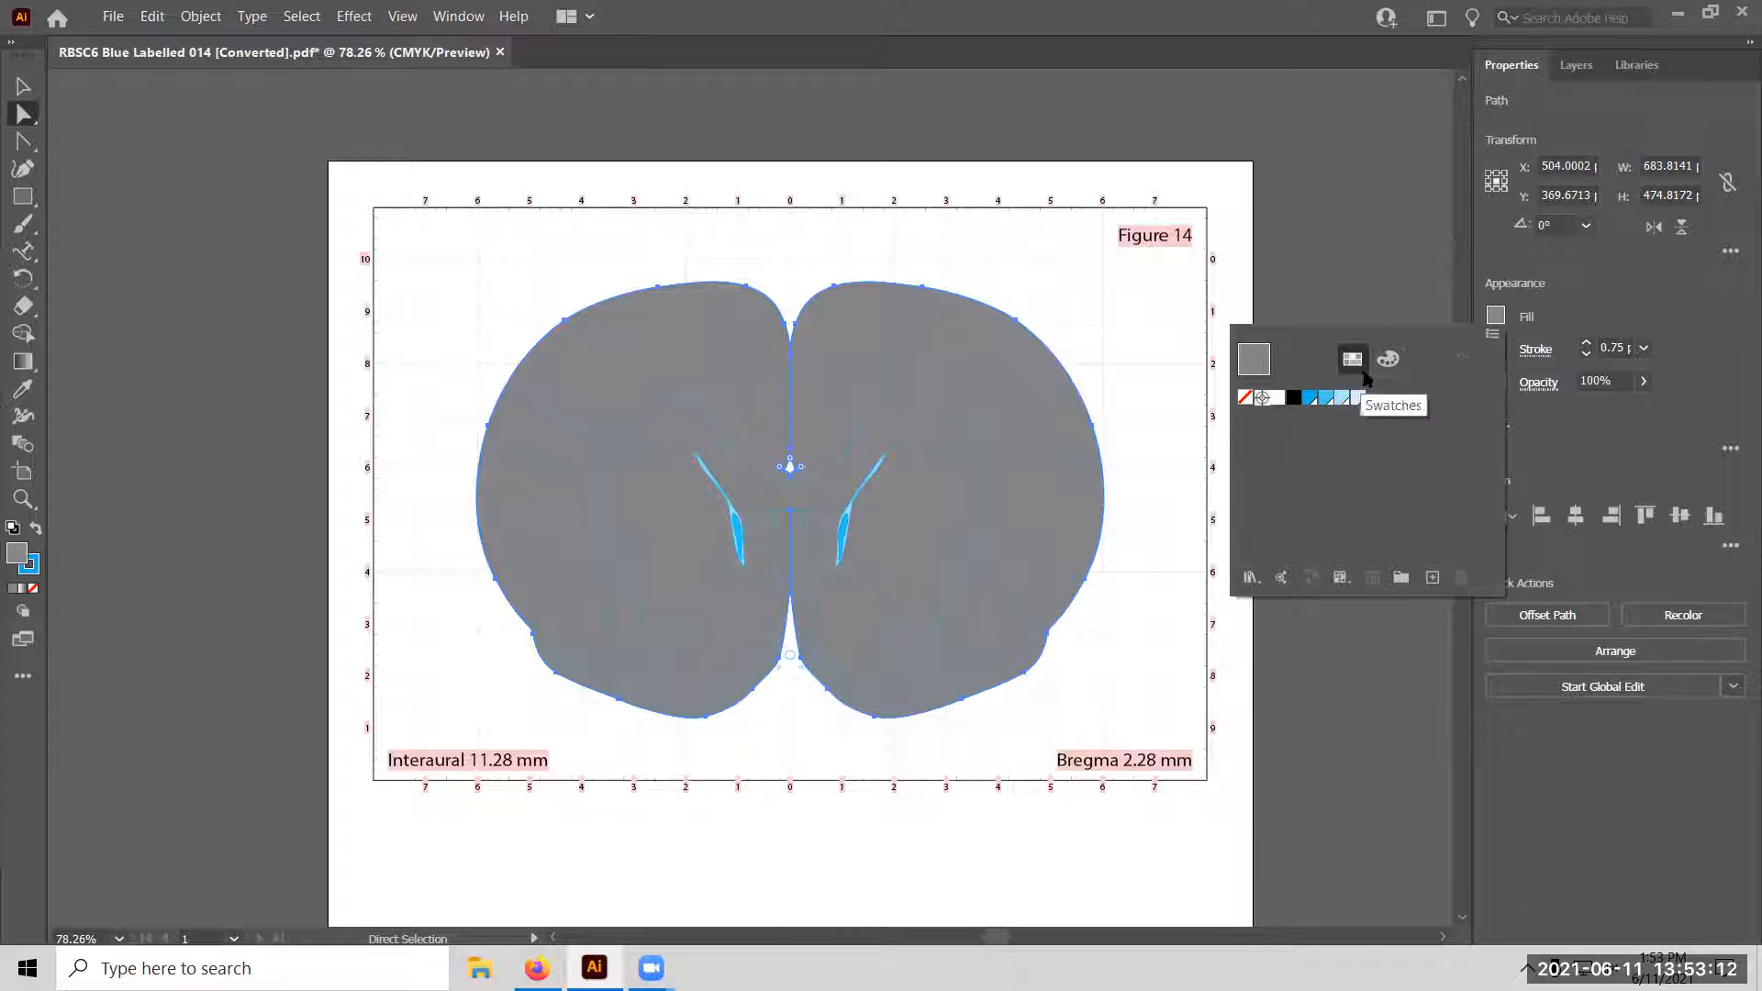
{"action": "left_click", "coordinate": [1493, 337]}
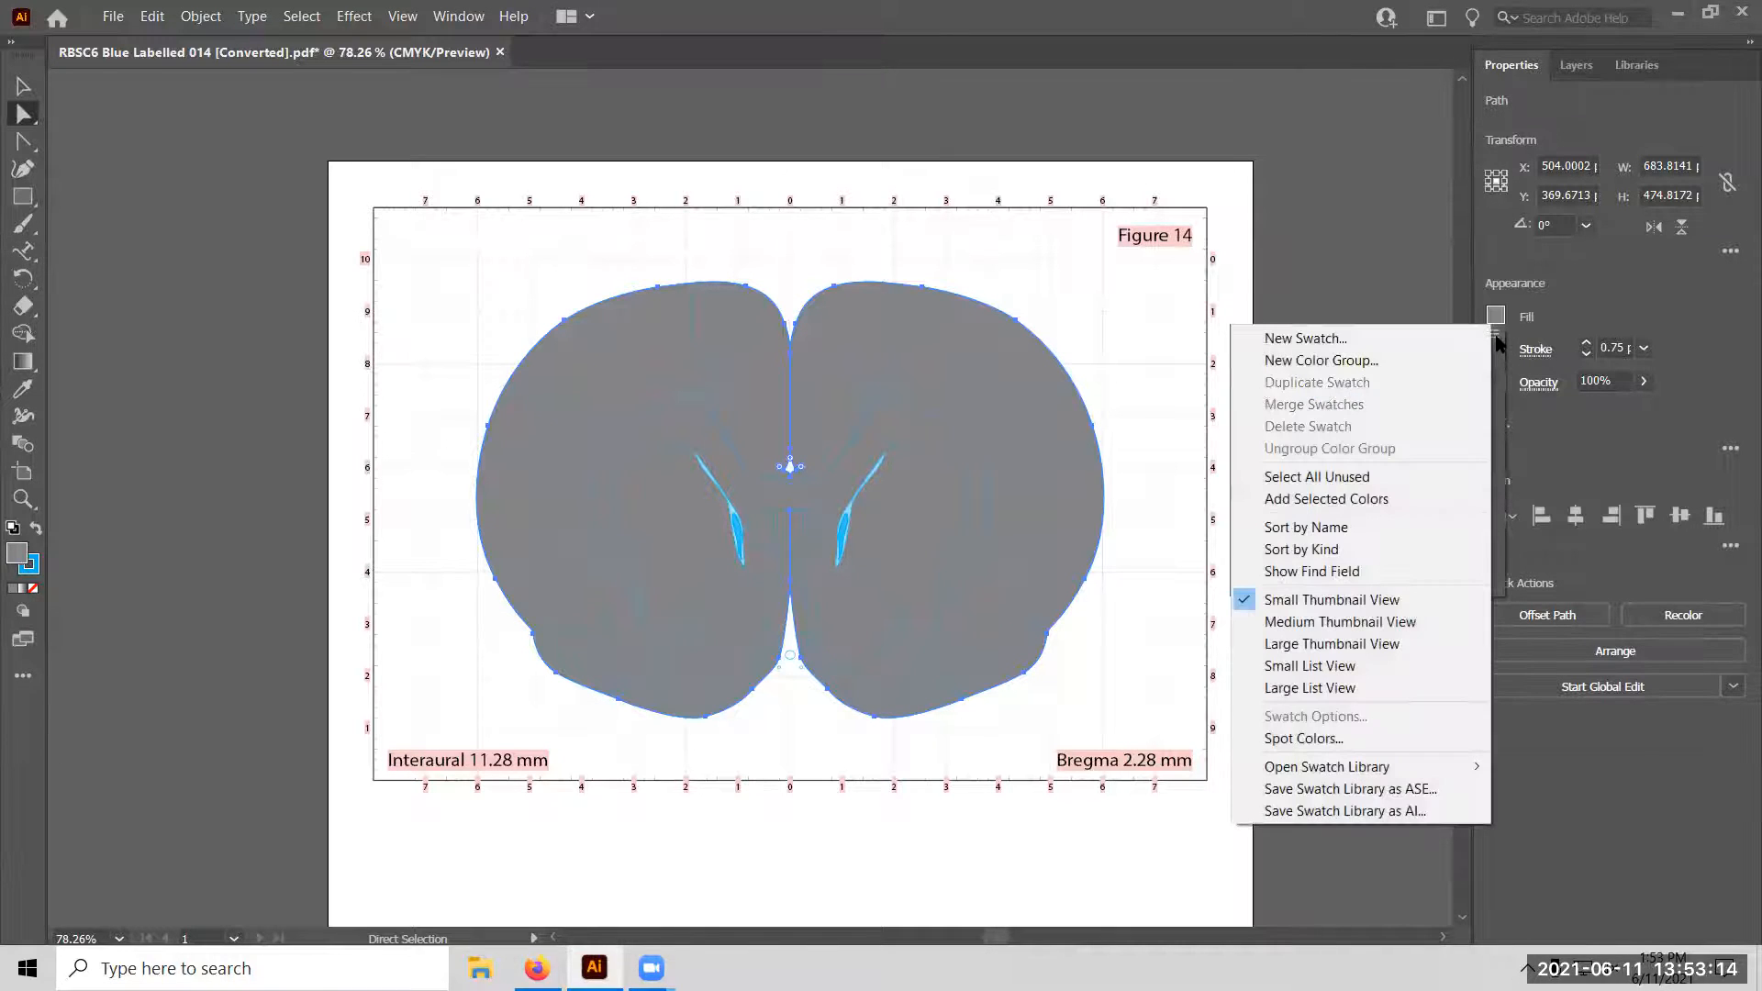
{"action": "left_click", "coordinate": [1496, 338]}
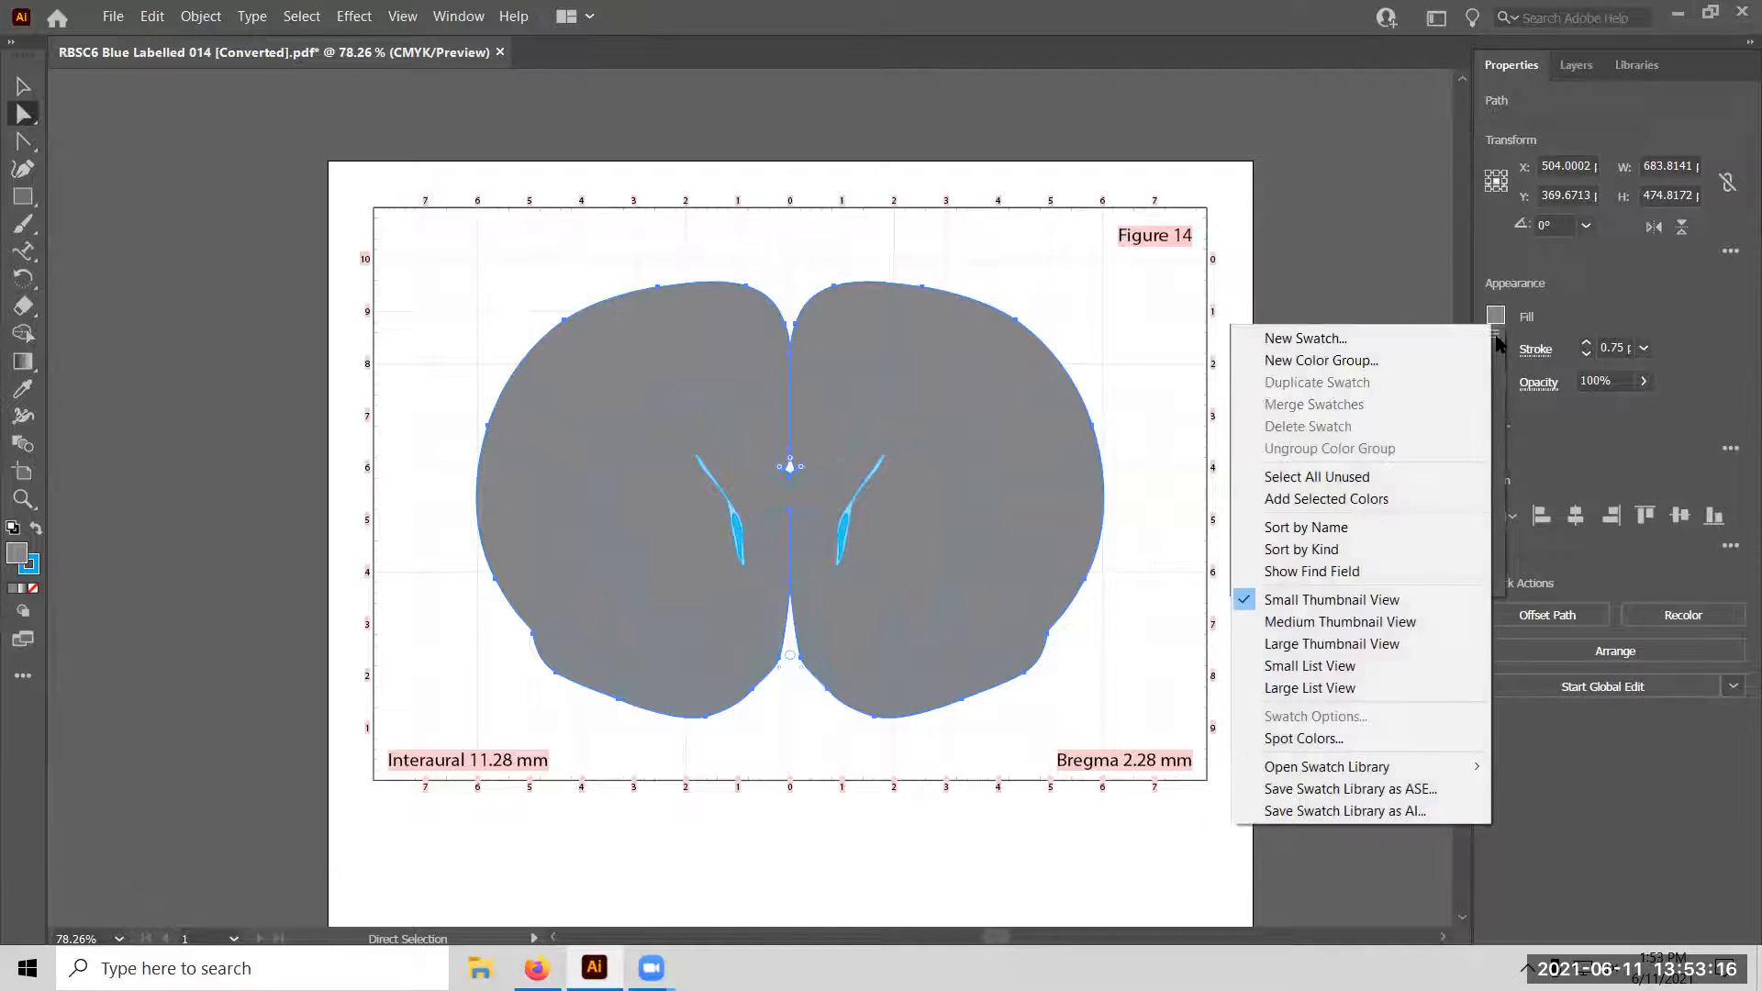
{"action": "left_click", "coordinate": [1404, 184]}
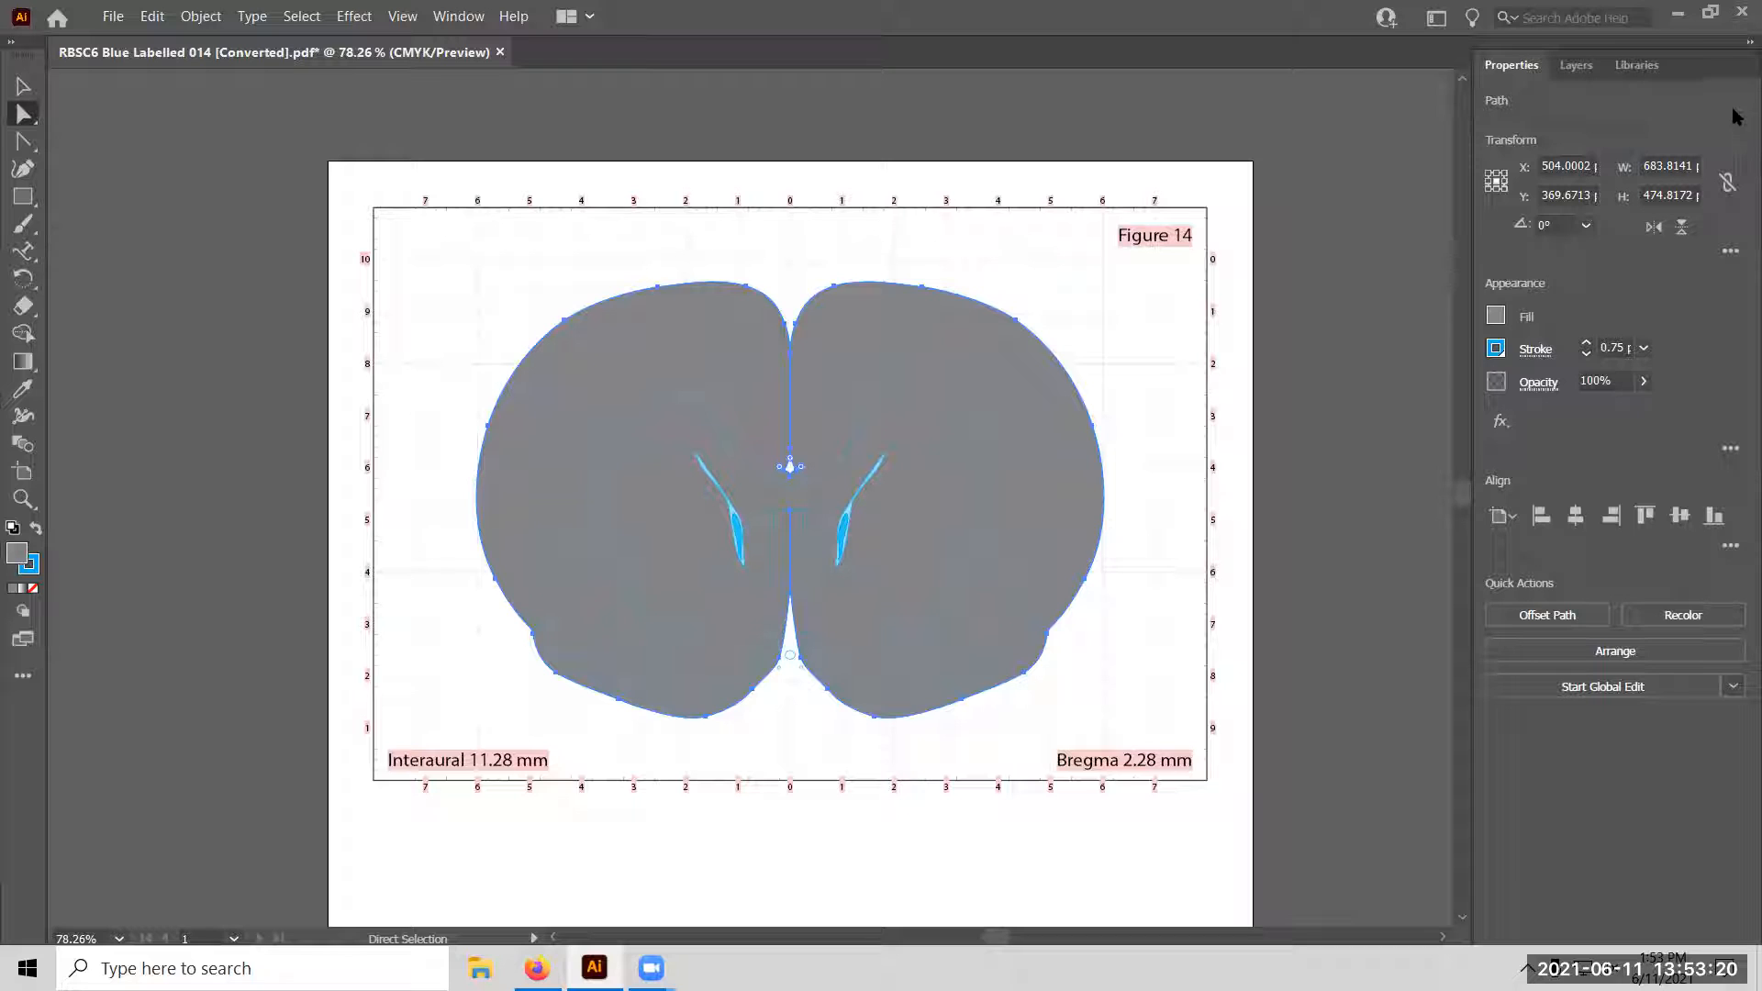
{"action": "left_click", "coordinate": [1528, 352]}
{"action": "left_click", "coordinate": [1527, 353]}
{"action": "left_click", "coordinate": [1497, 318]}
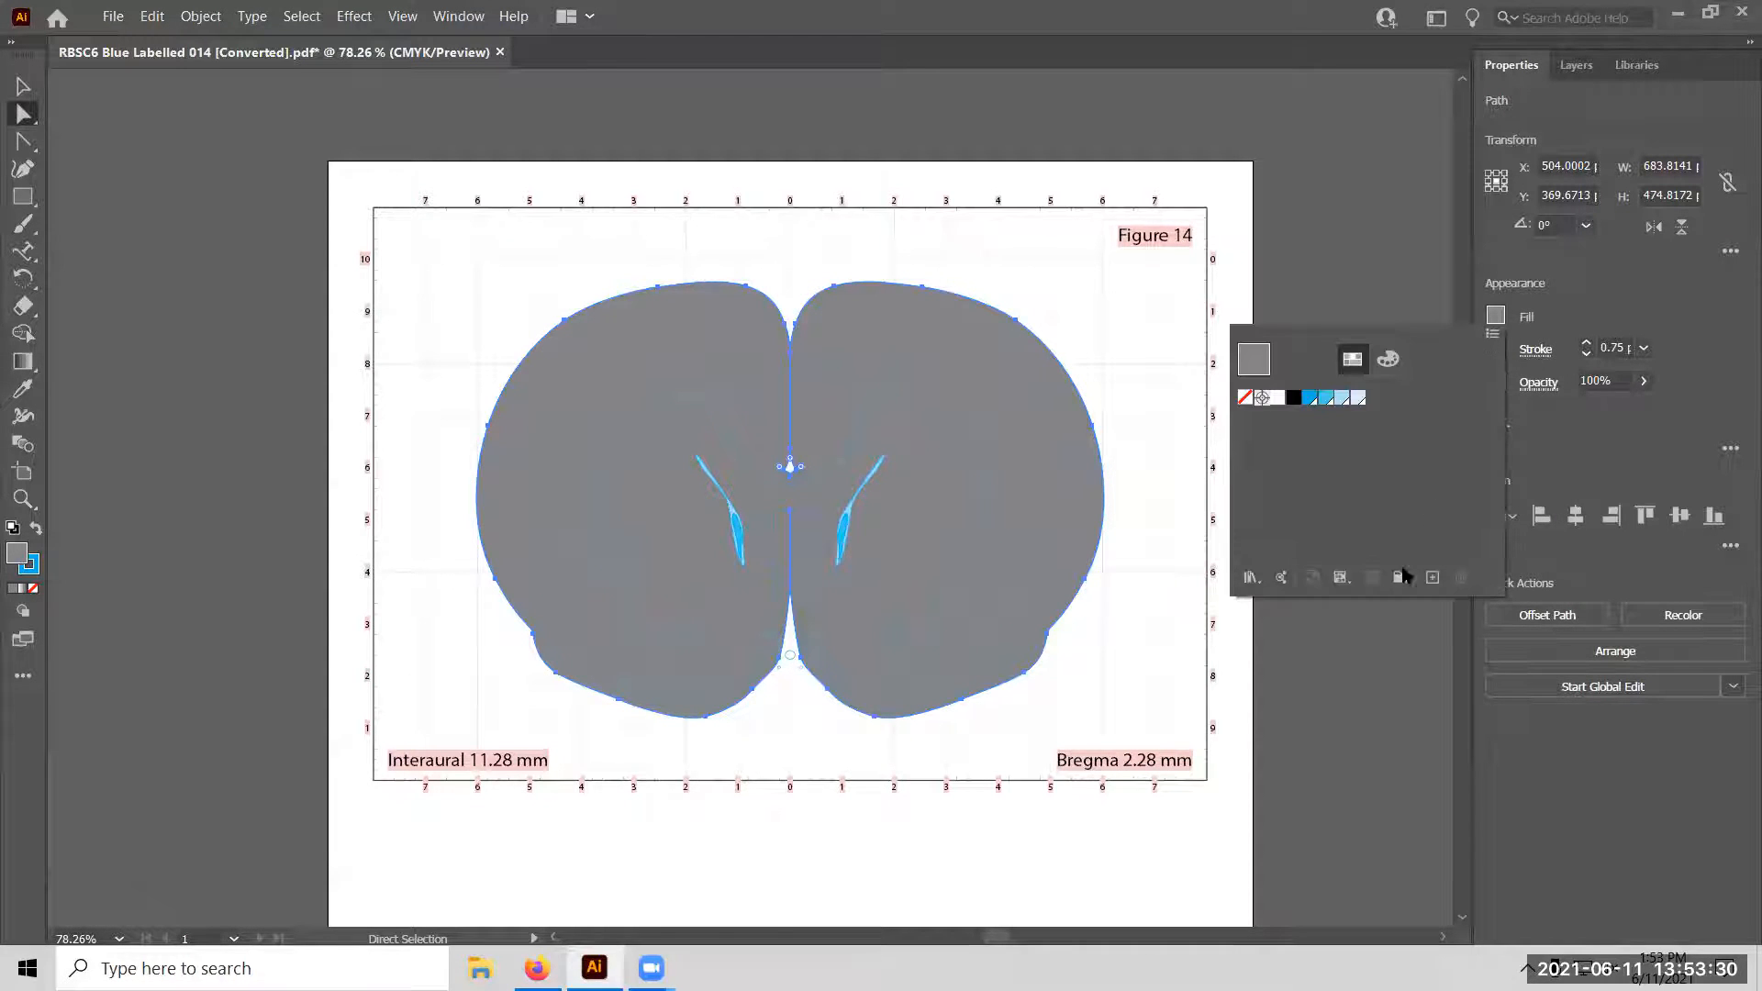
{"action": "left_click", "coordinate": [1282, 578]}
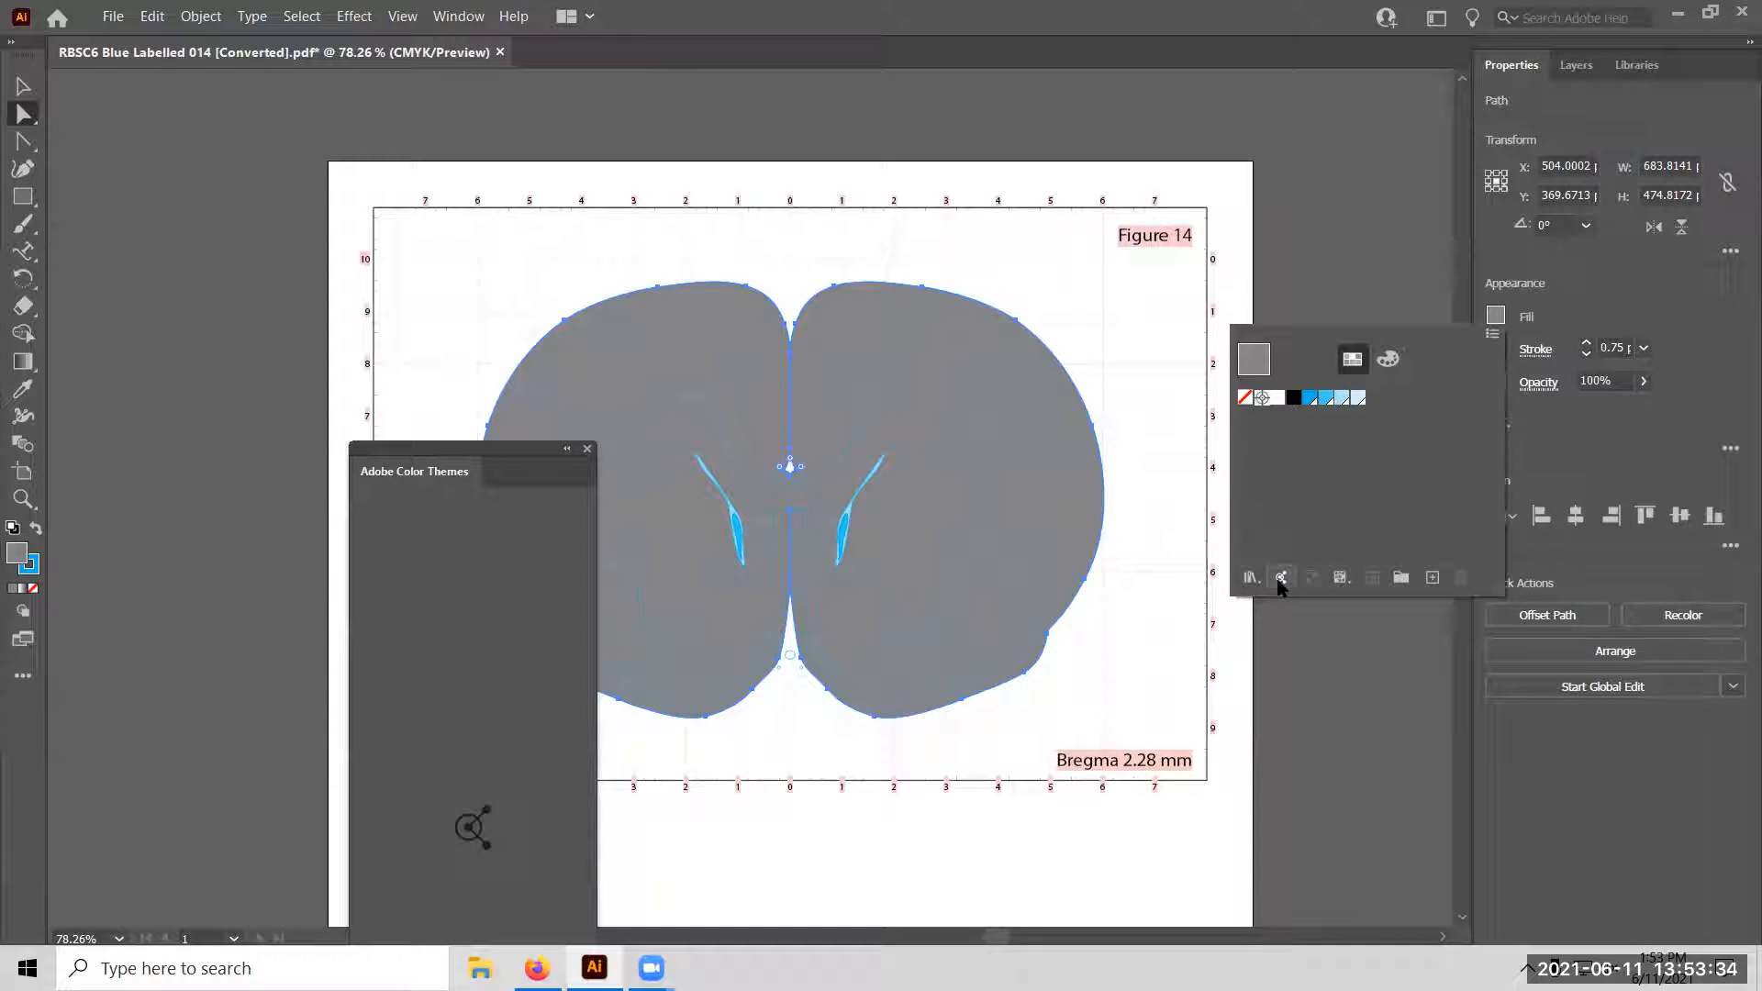
{"action": "left_click", "coordinate": [587, 449]}
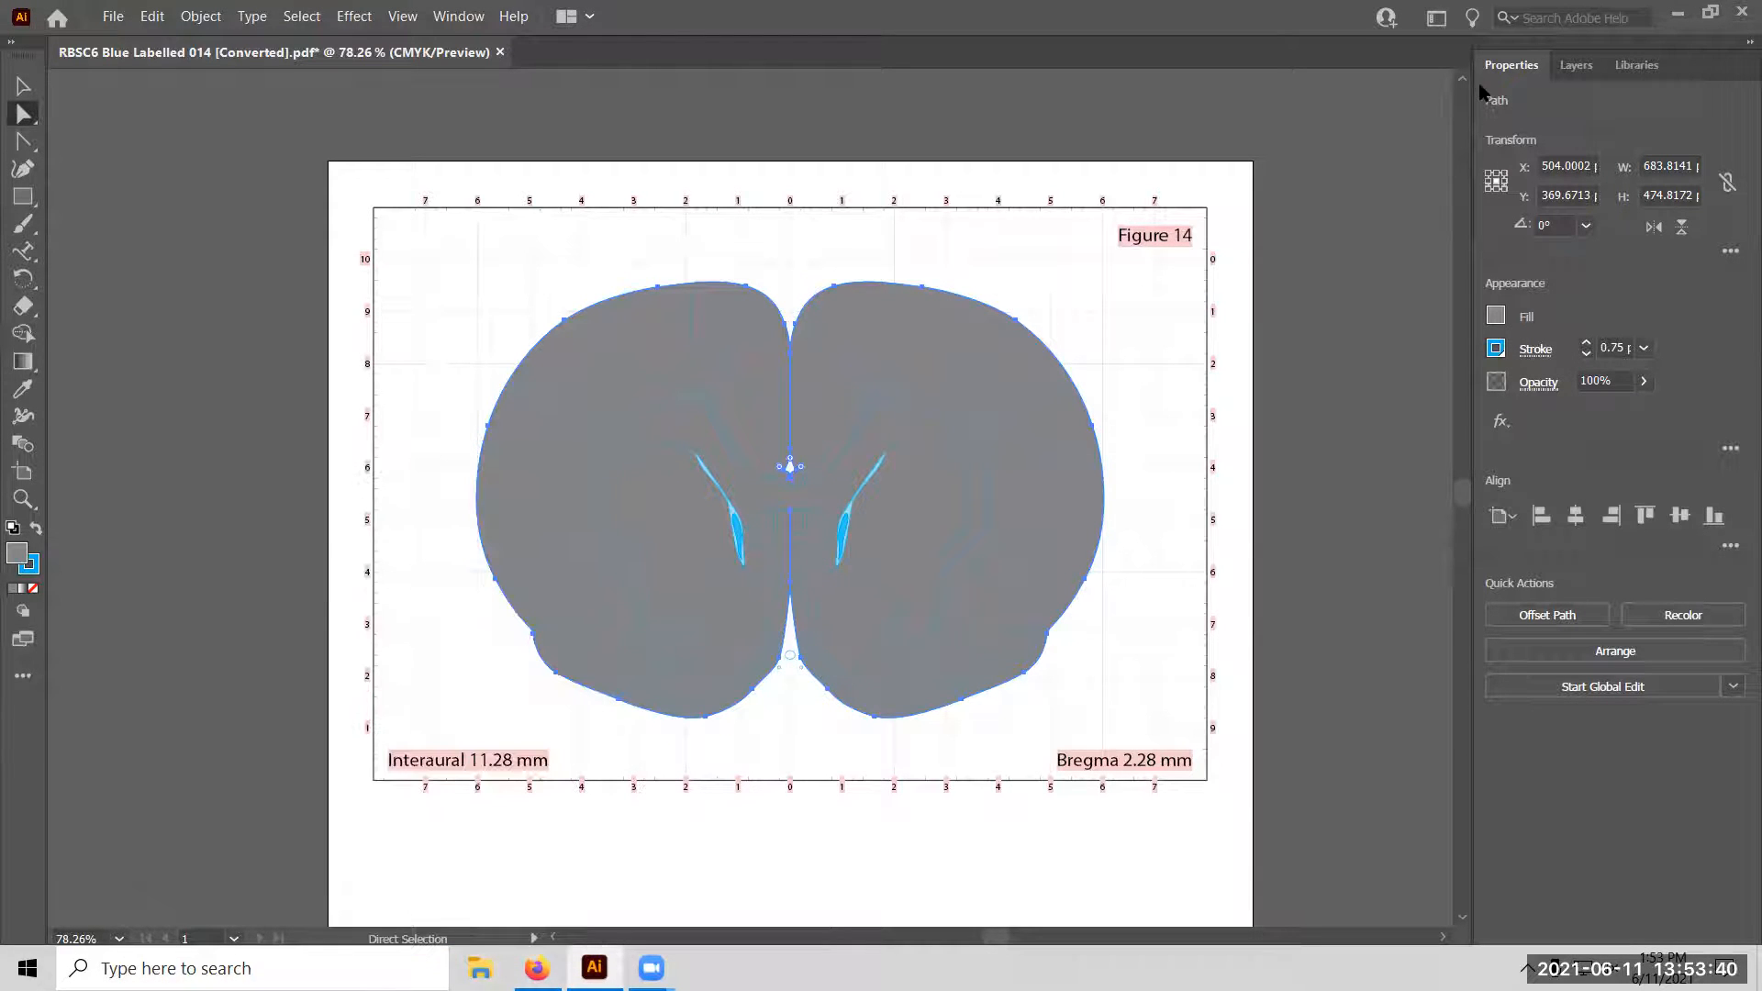
{"action": "left_click", "coordinate": [1501, 327]}
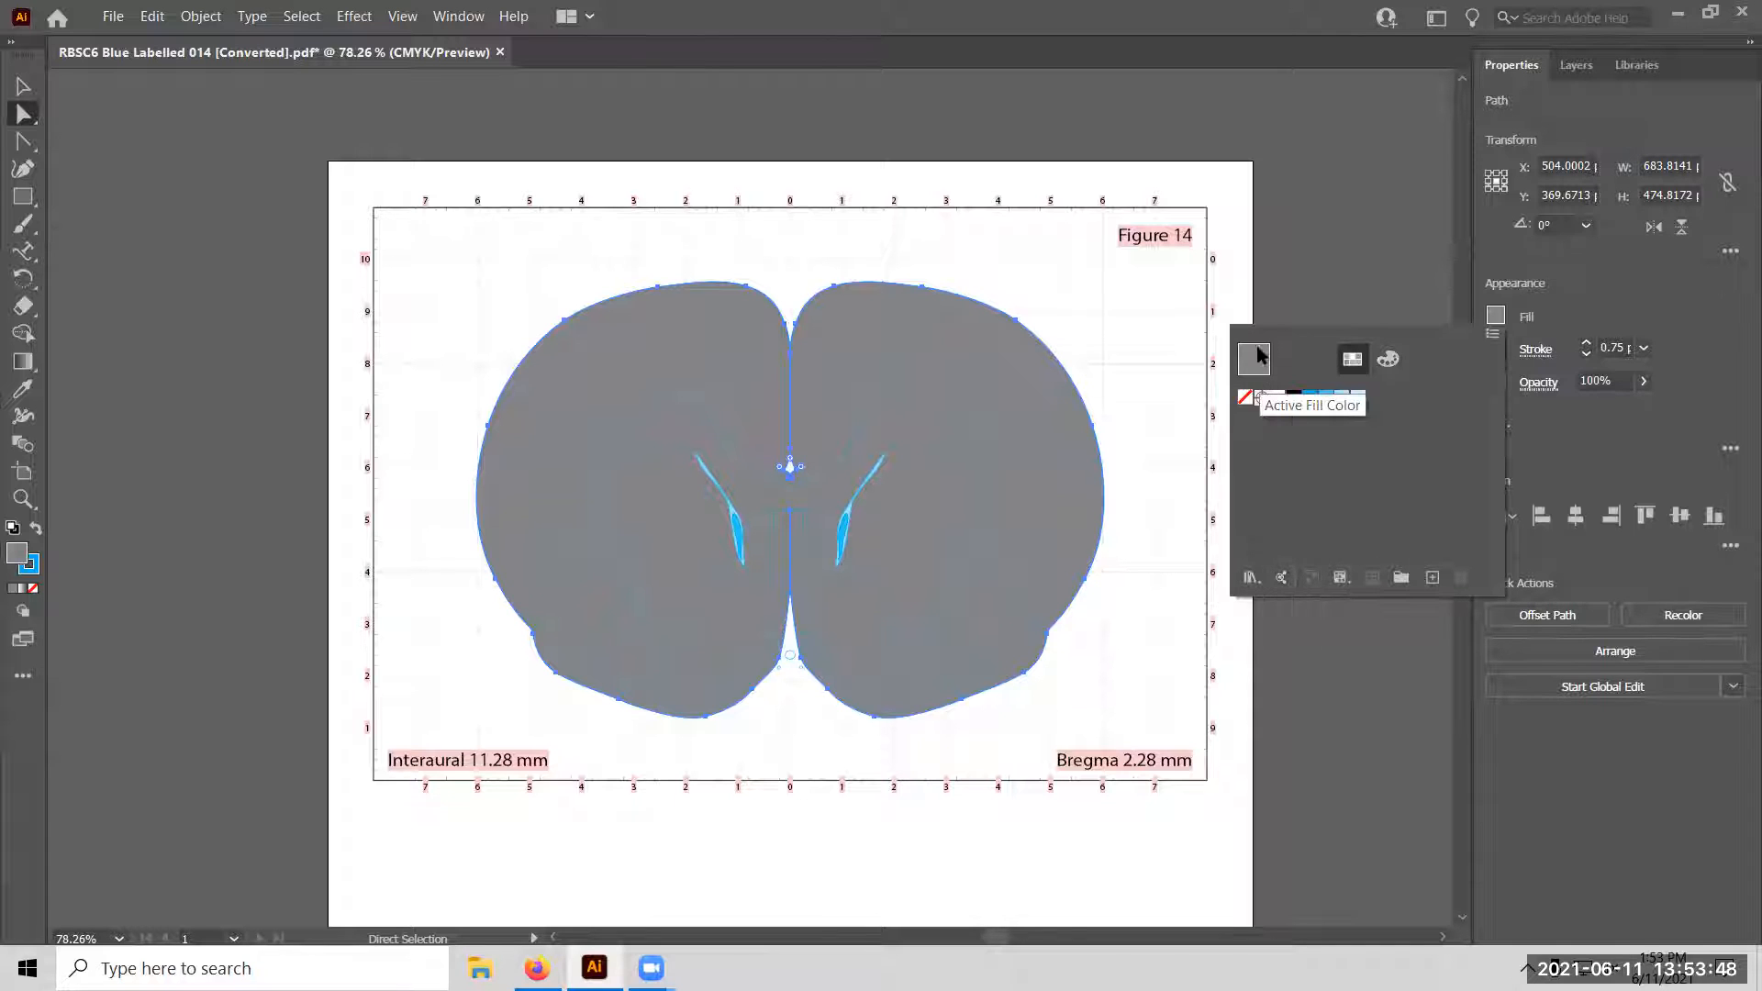
{"action": "left_click", "coordinate": [1491, 340]}
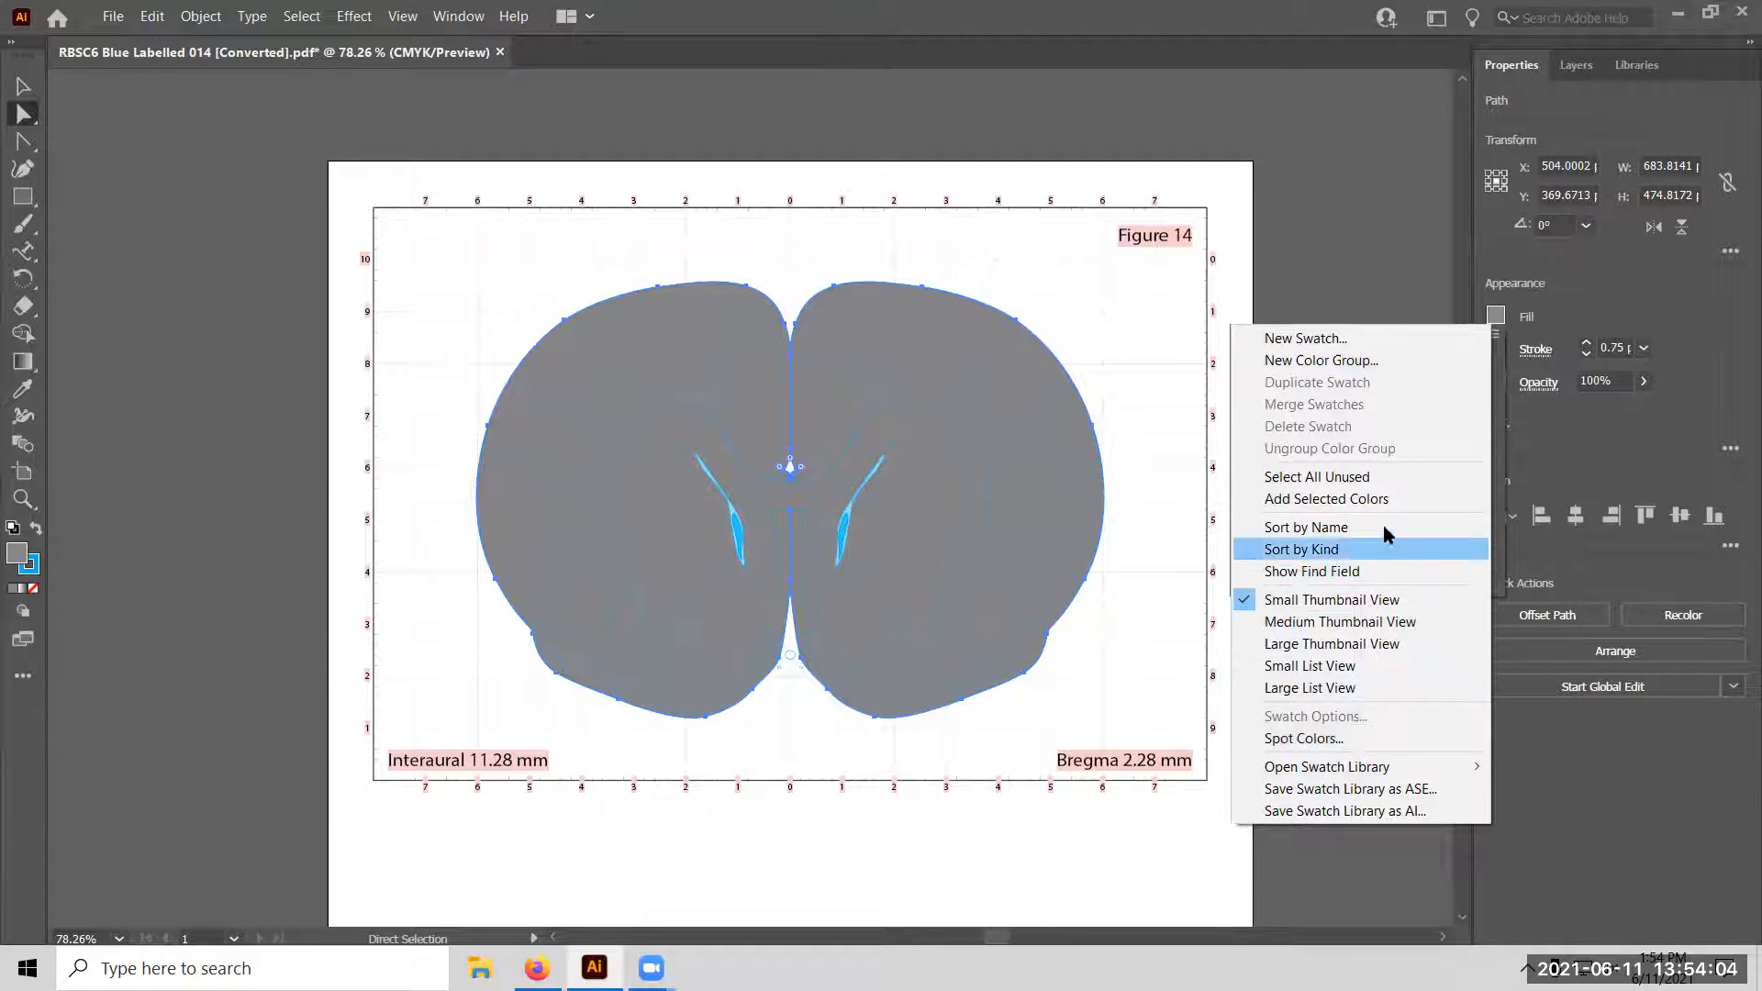
{"action": "left_click", "coordinate": [1400, 361]}
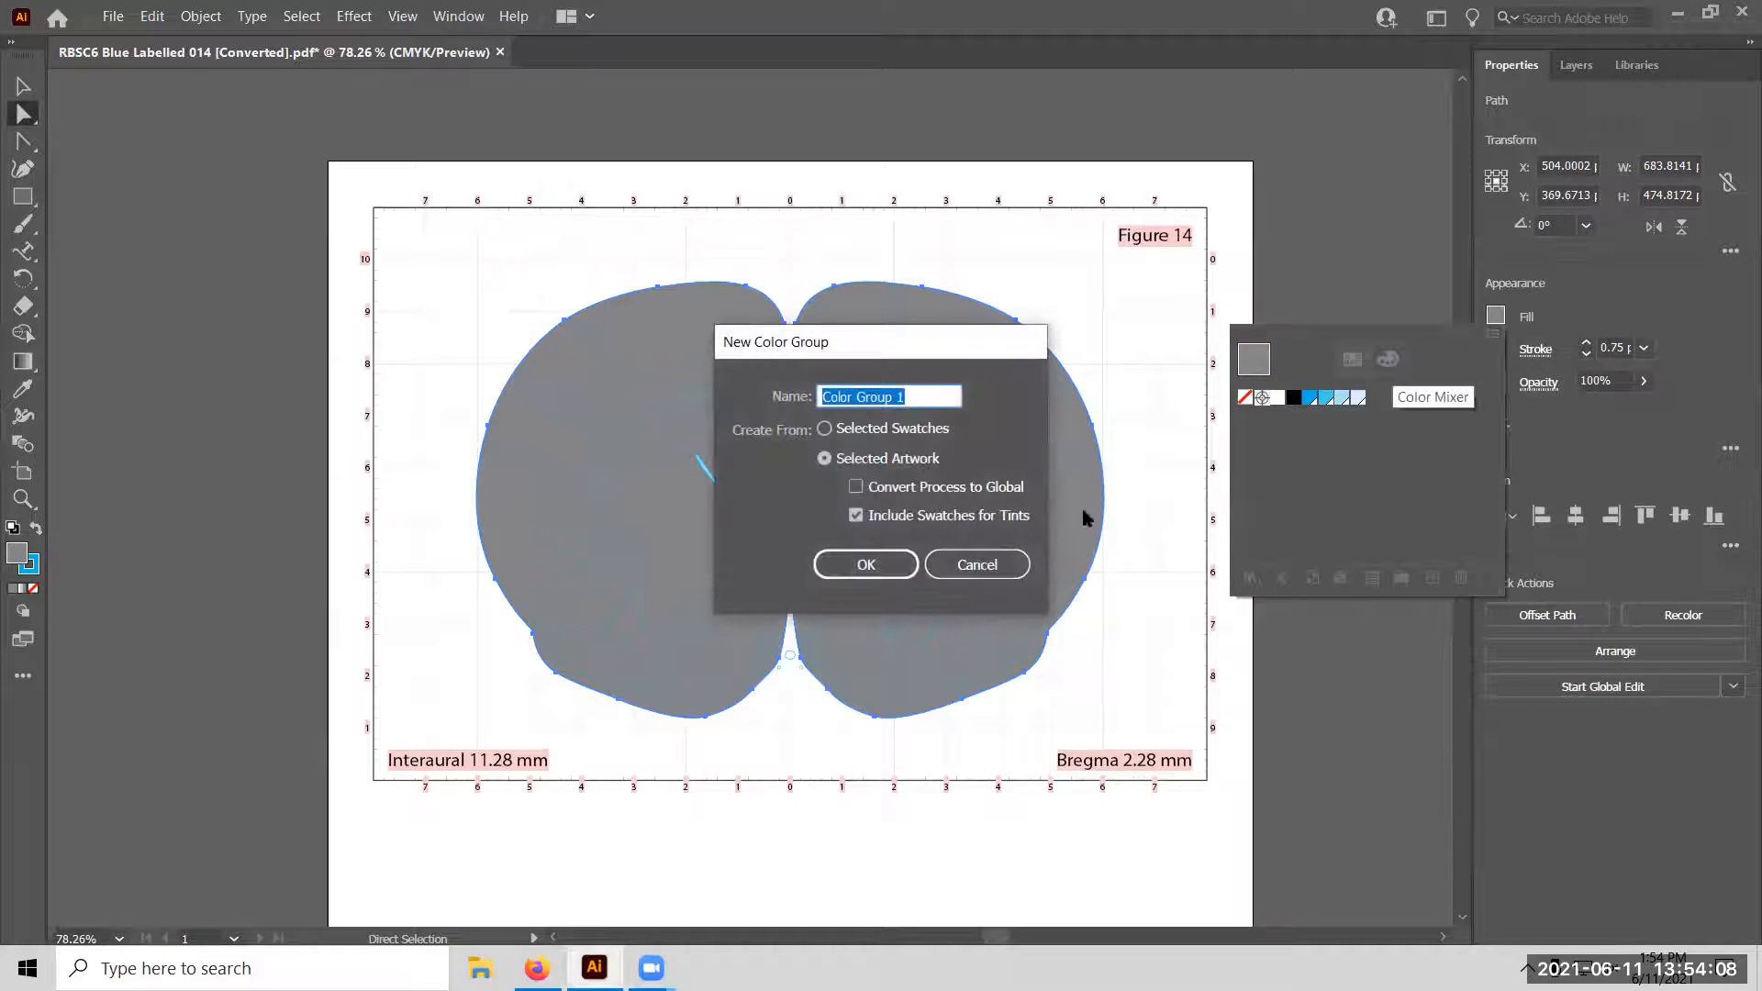
{"action": "left_click", "coordinate": [992, 562]}
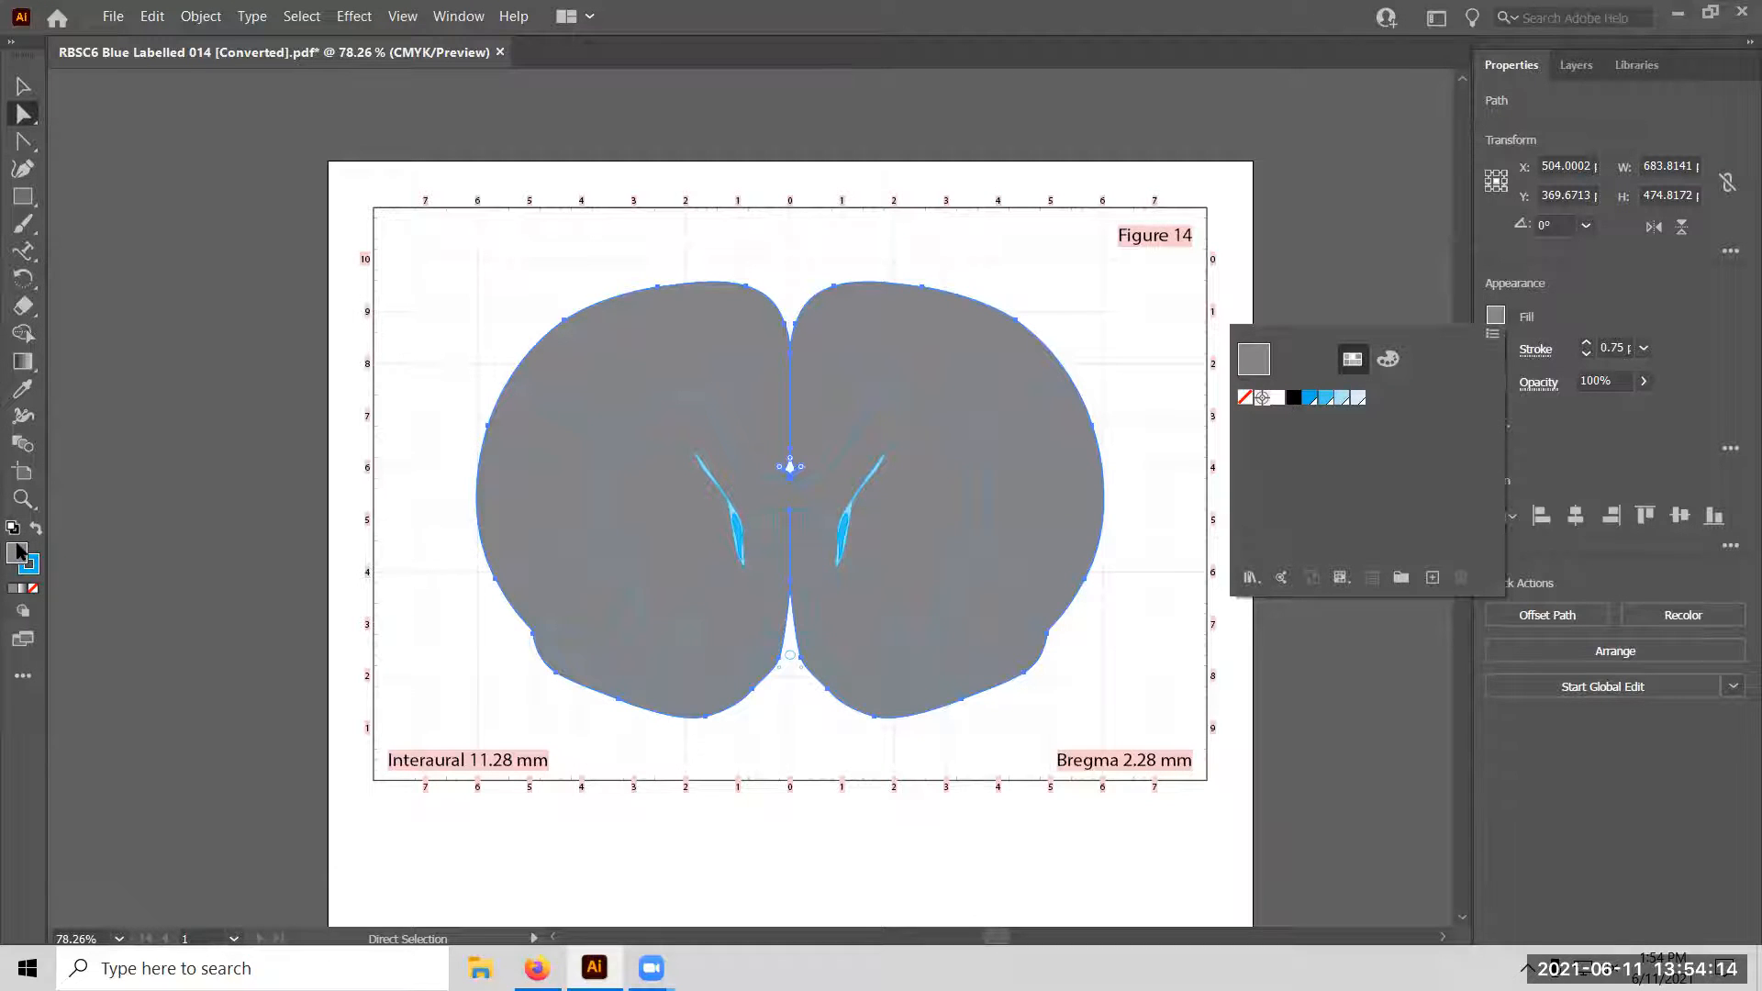
{"action": "left_click", "coordinate": [1401, 254]}
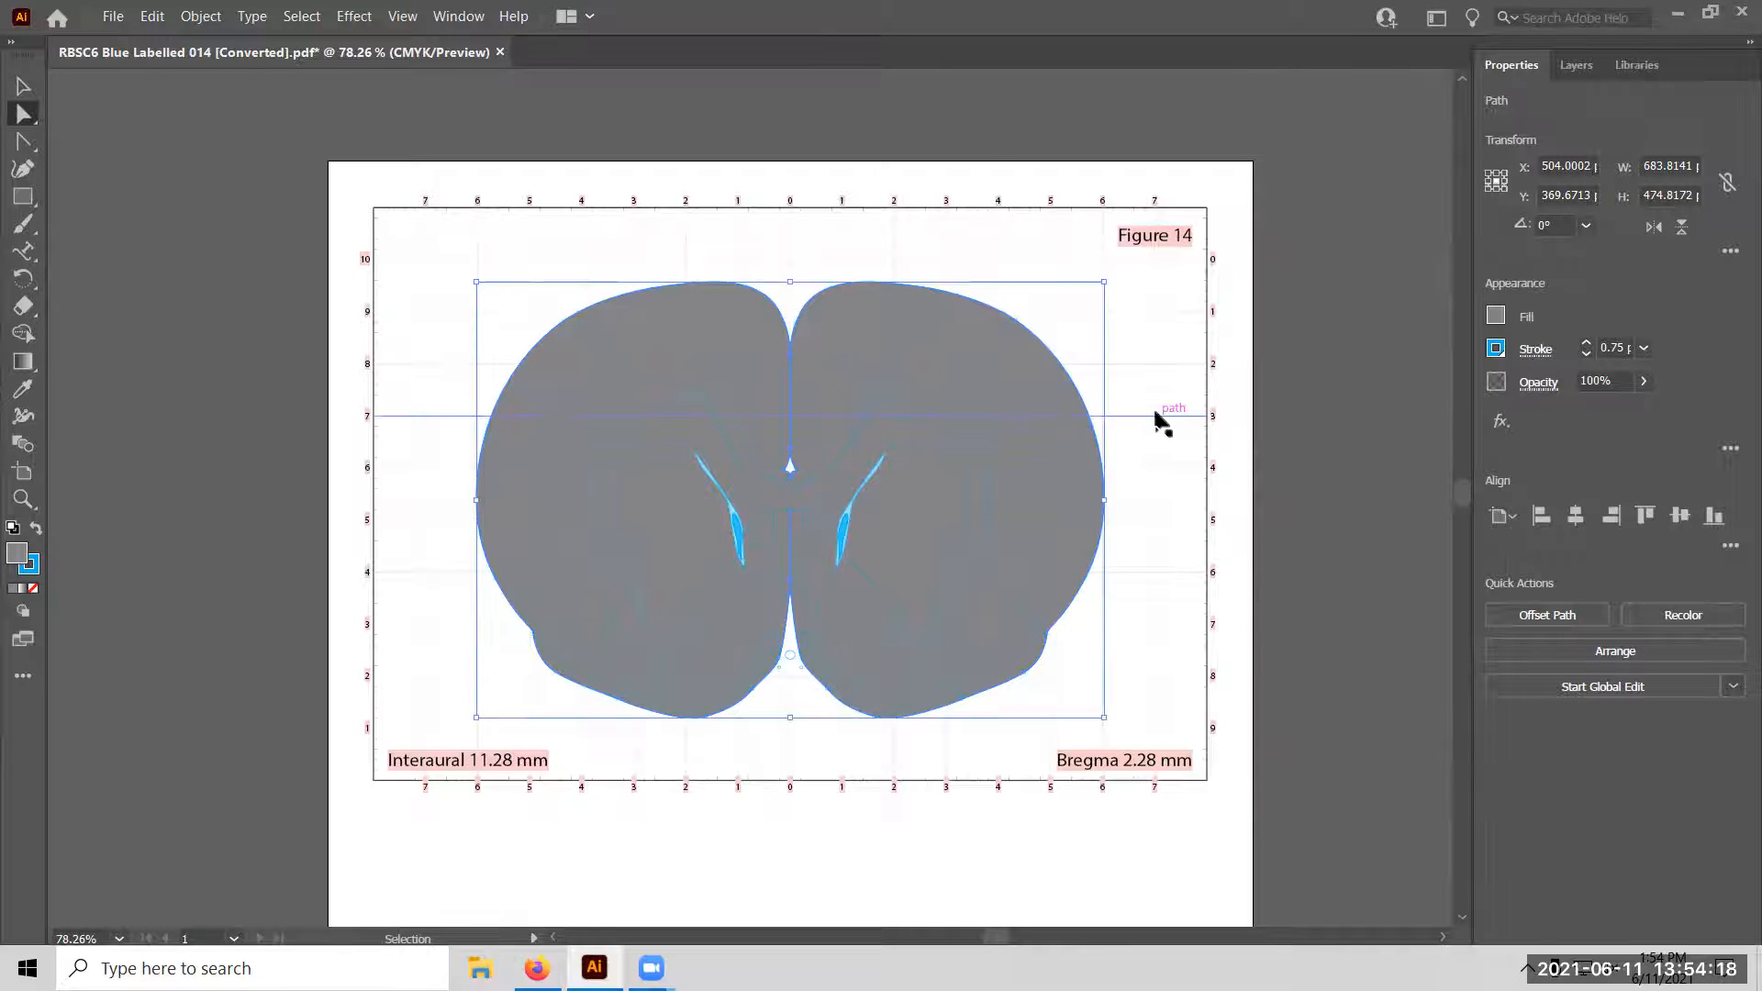
Undo the brain outline's fill color changes, check its stroke swatches and fill color, and deselect the outline.
{"action": "key", "text": "ctrl+z"}
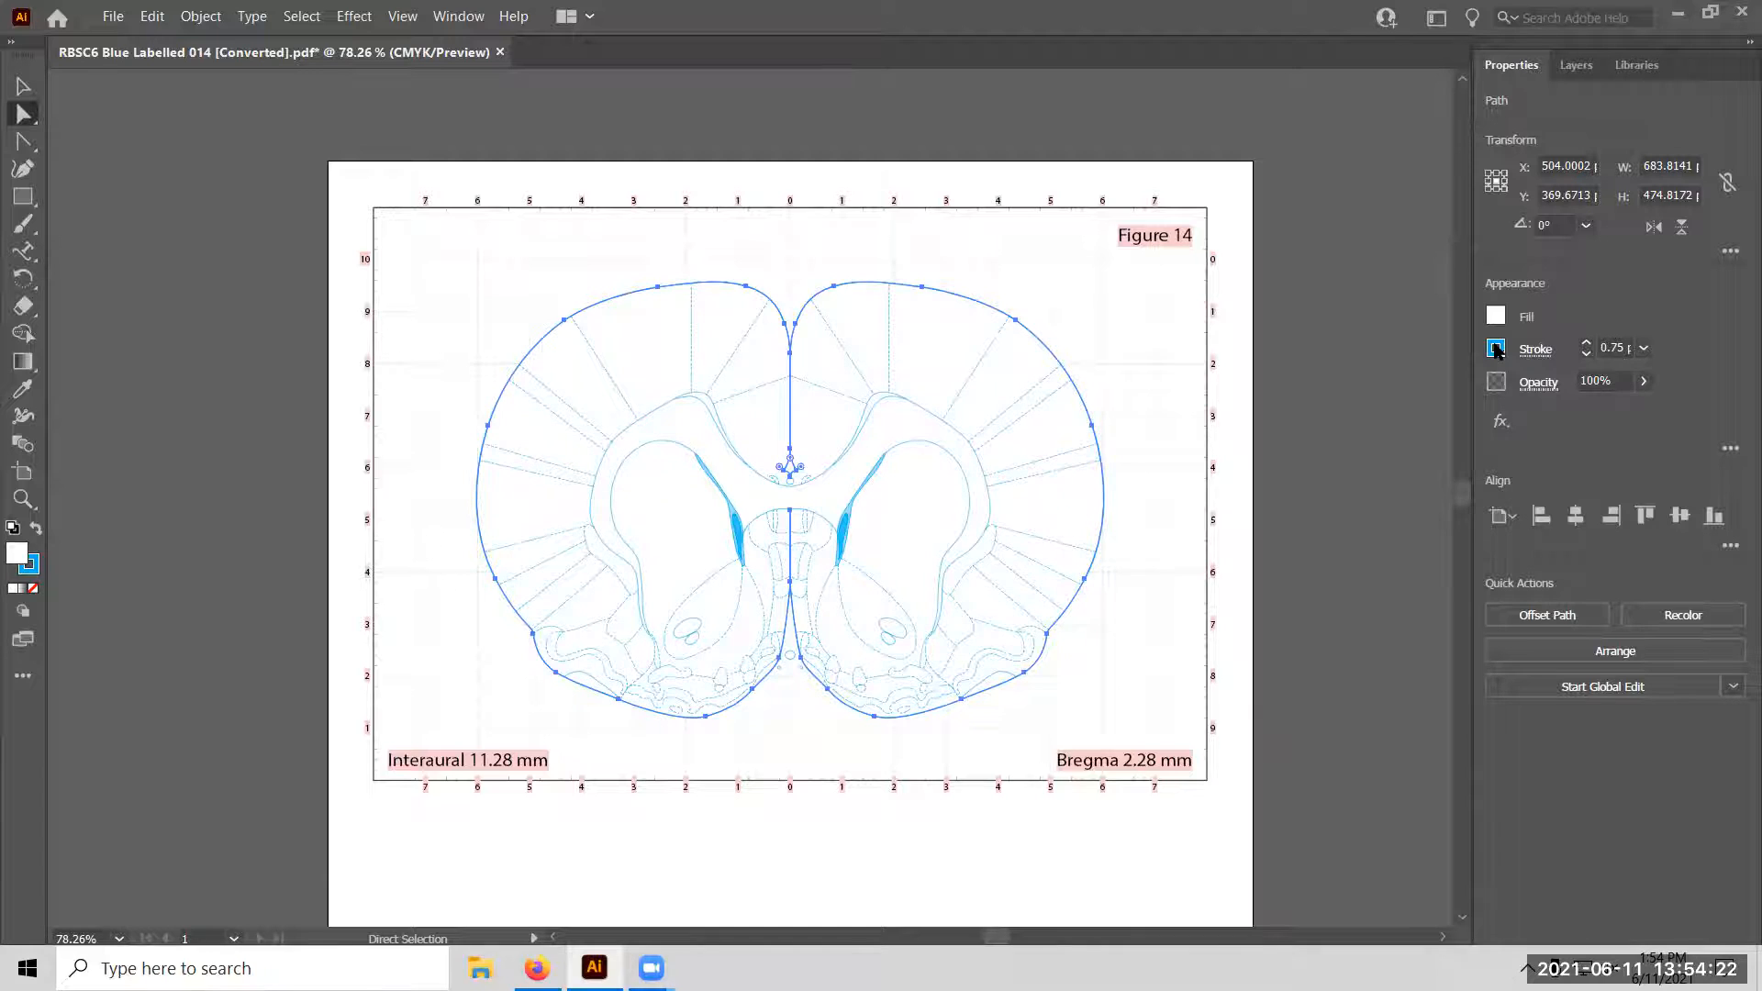
{"action": "left_click", "coordinate": [1496, 349]}
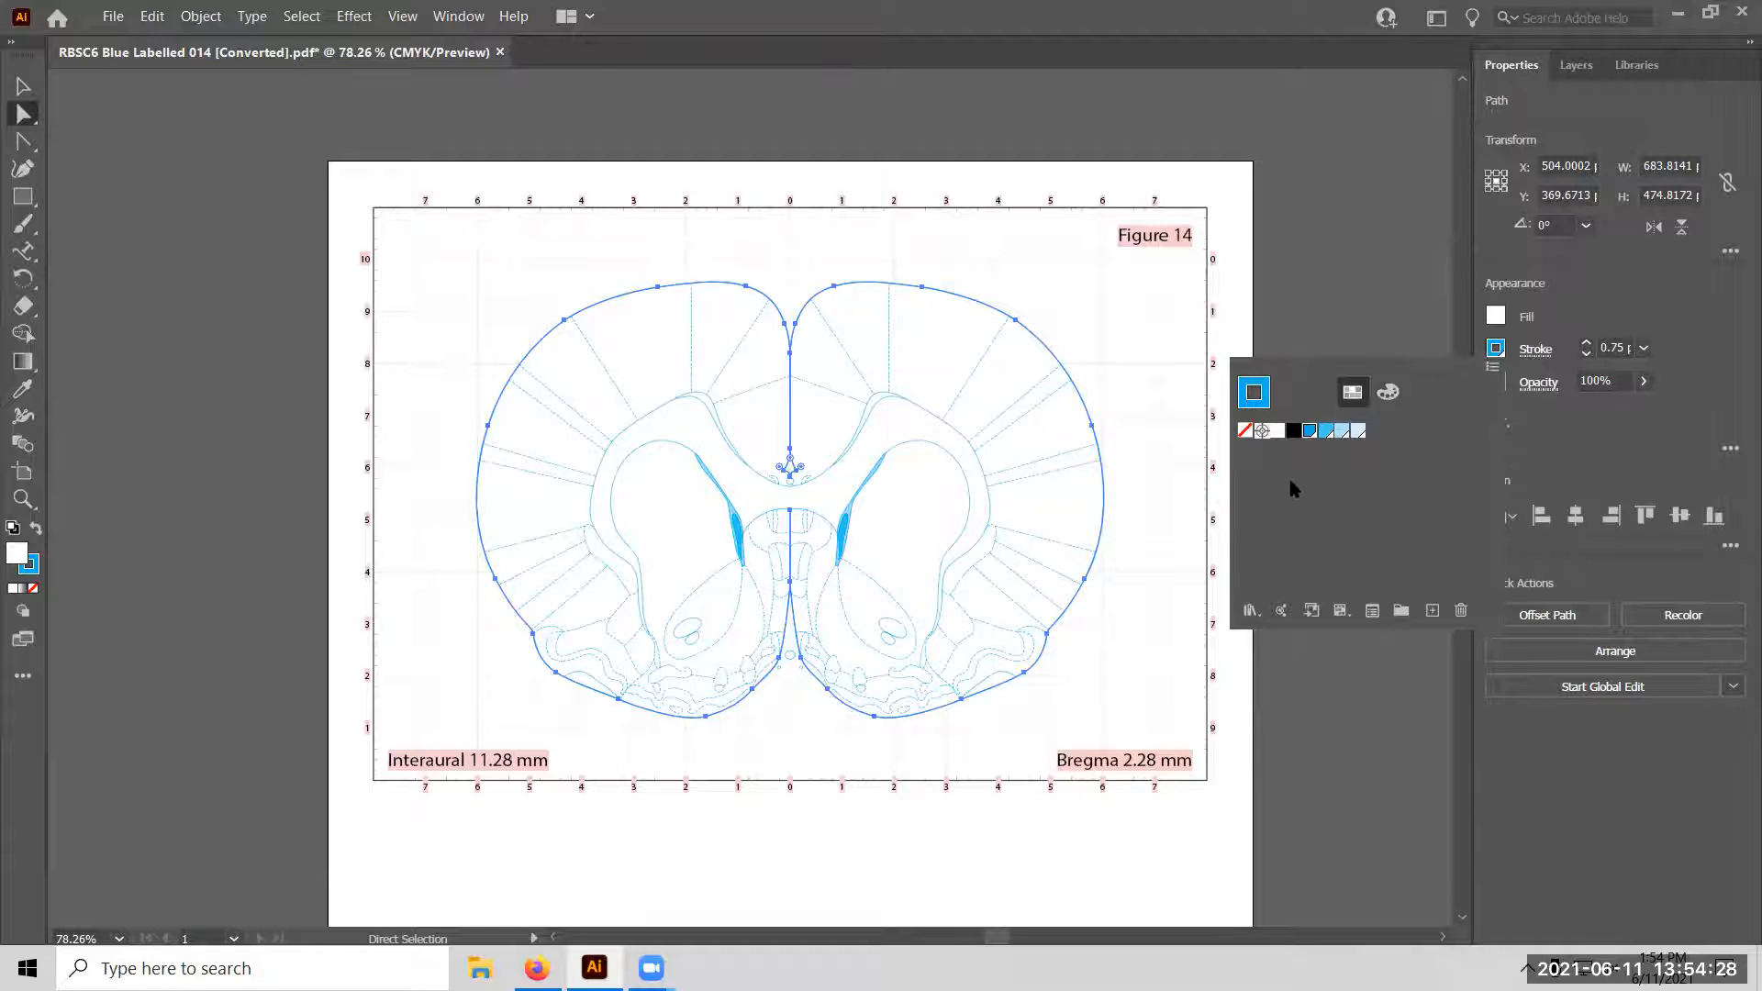
{"action": "double_click", "coordinate": [30, 566]}
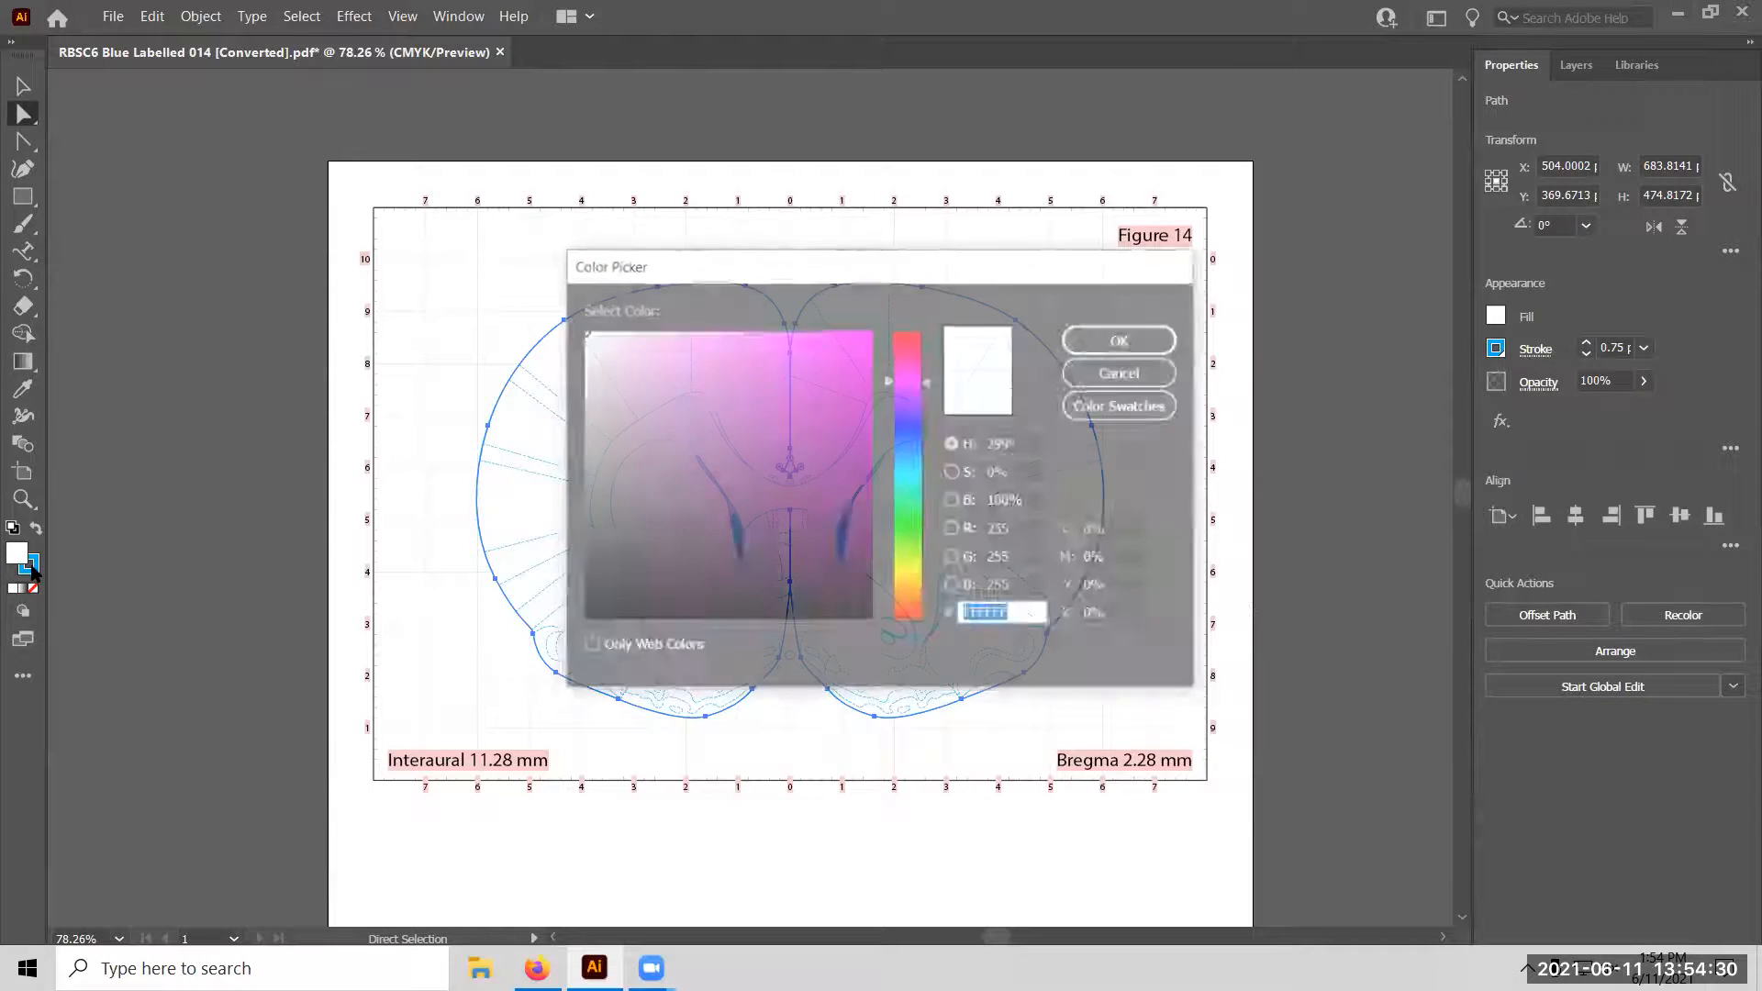
{"action": "left_click", "coordinate": [1129, 339]}
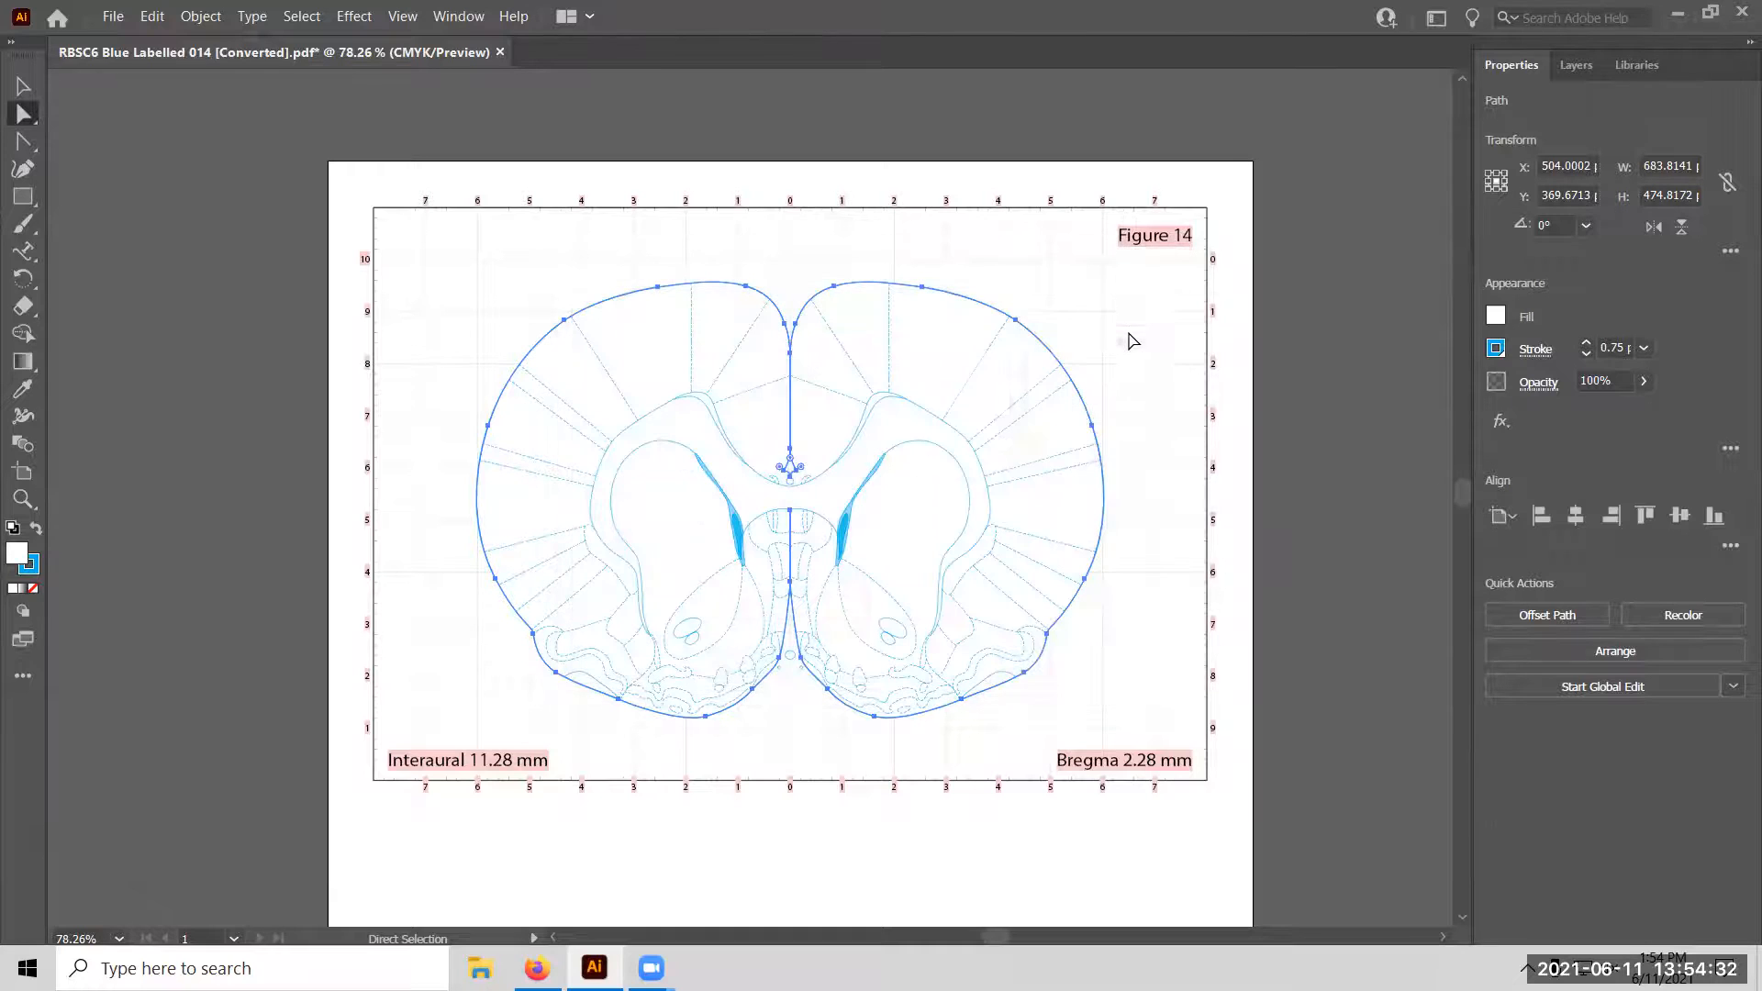
{"action": "left_click", "coordinate": [1285, 415]}
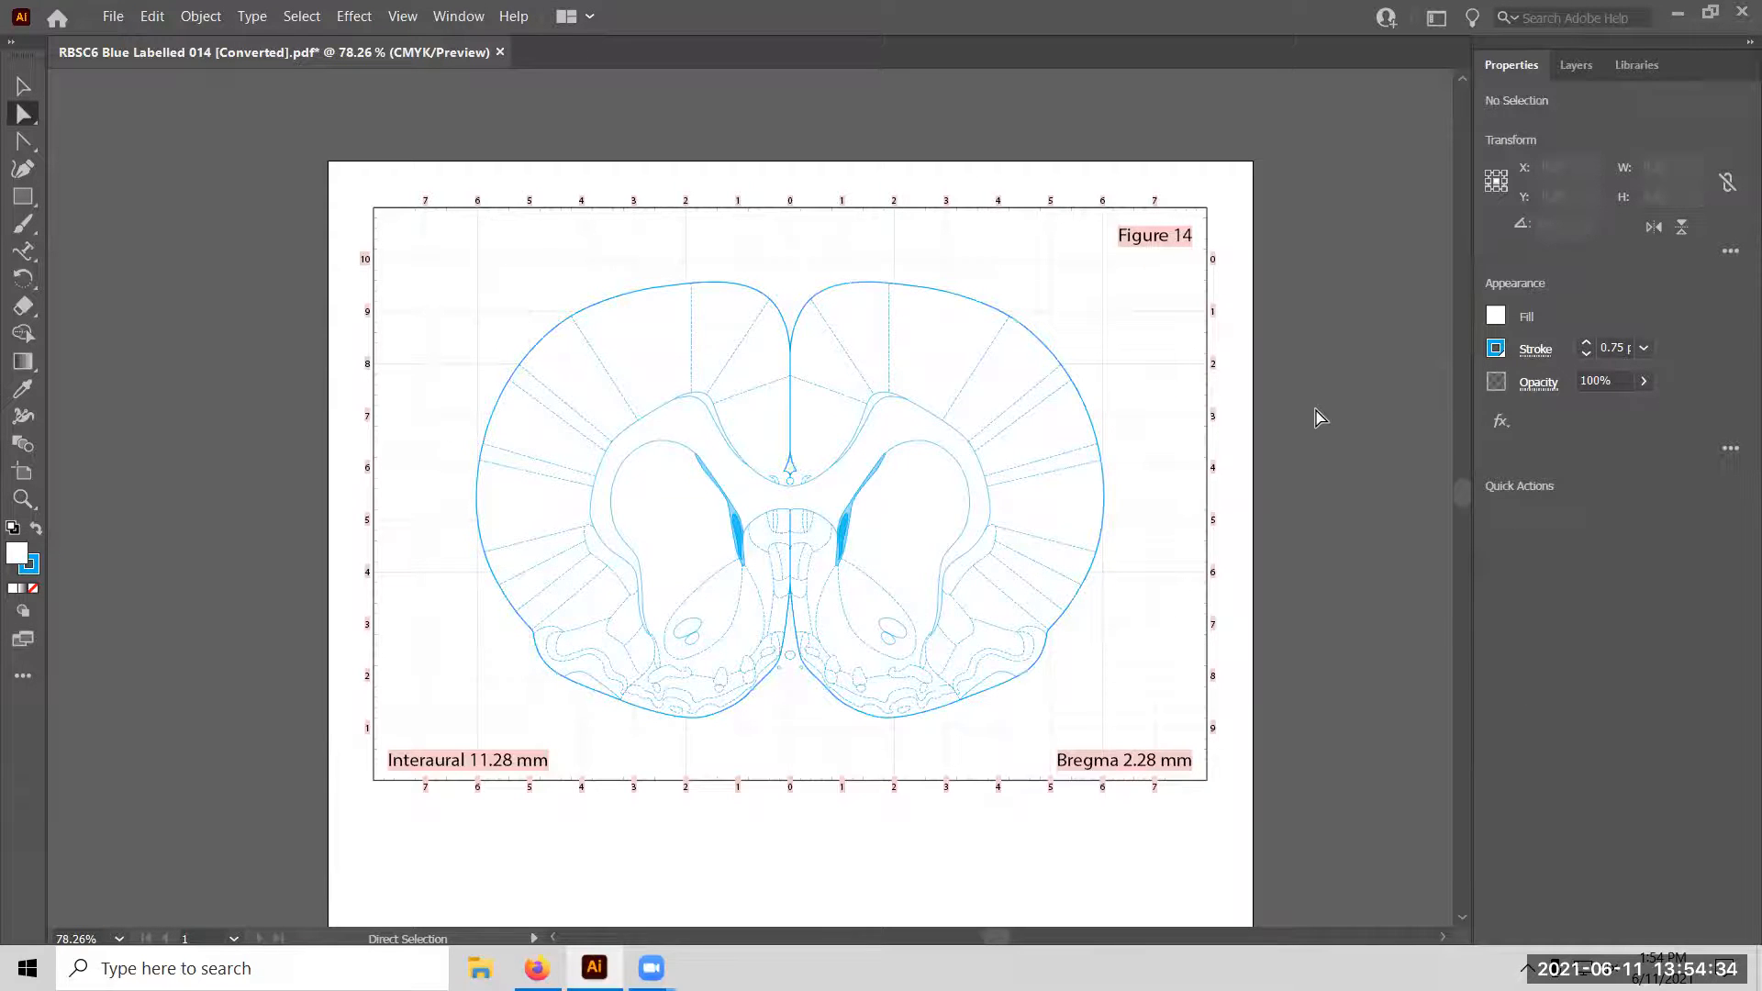
Select the upper-right segment of the solid brain outline and change the stroke color to magenta.
{"action": "left_click", "coordinate": [1041, 345]}
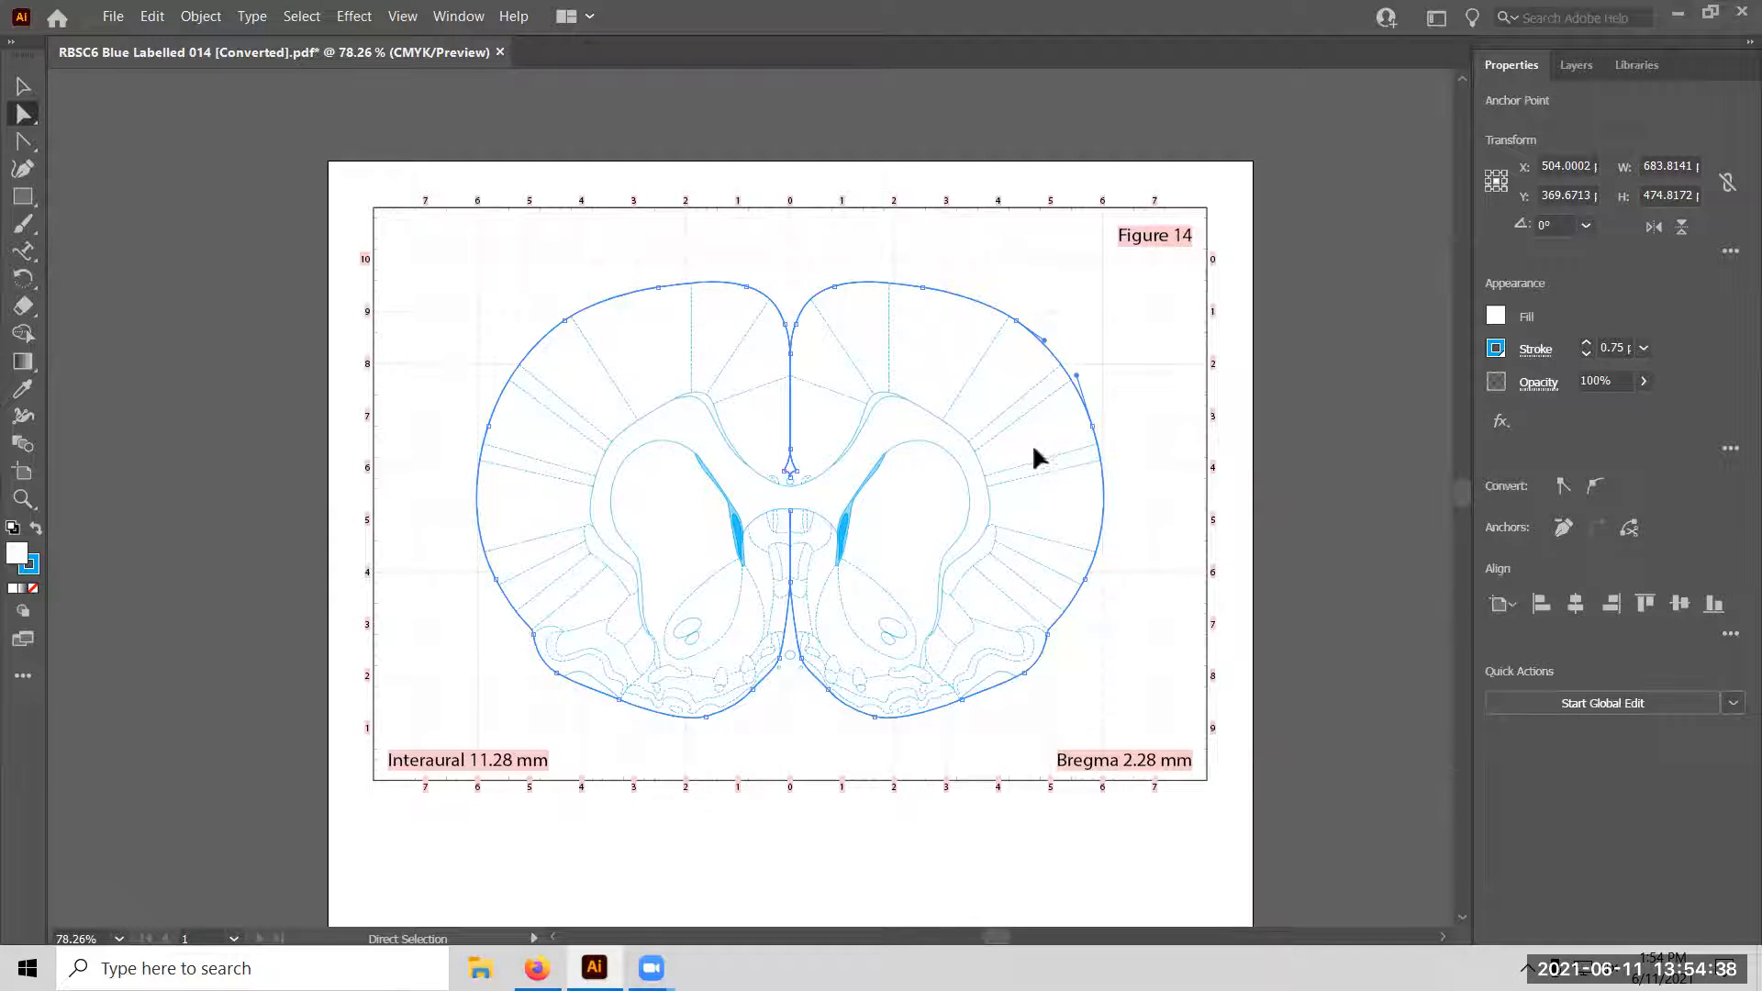
{"action": "double_click", "coordinate": [30, 566]}
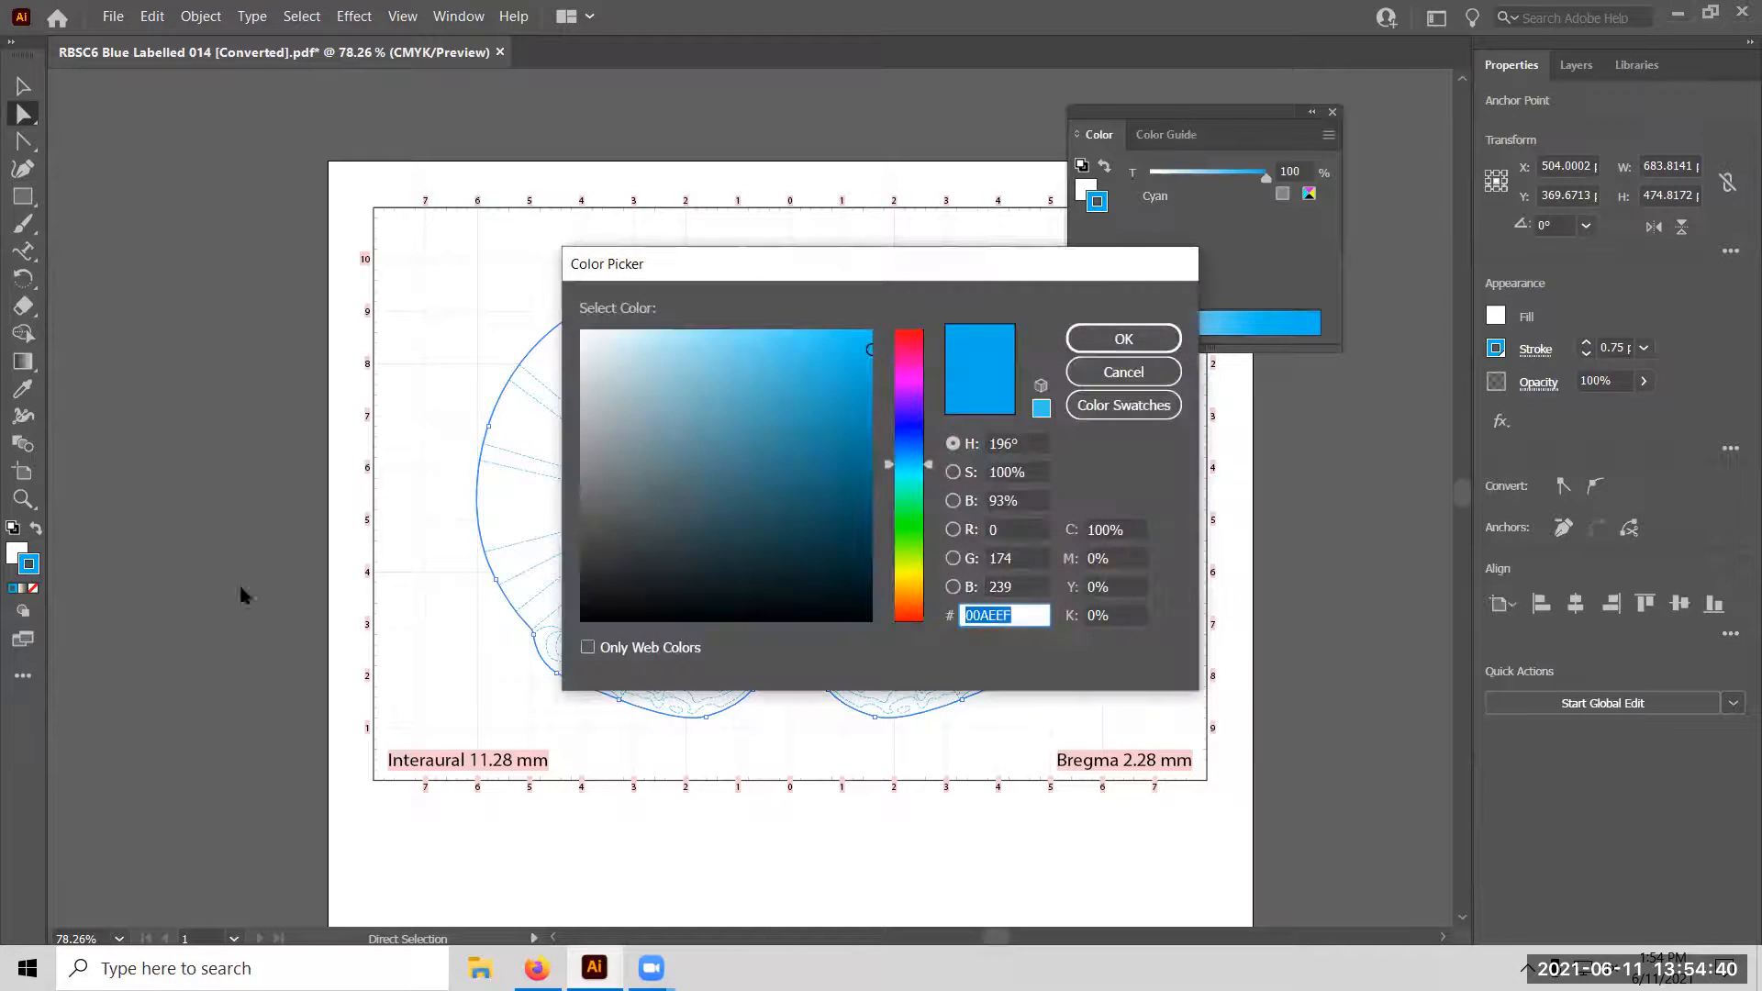
{"action": "left_click_drag", "start_coordinate": [928, 464], "coordinate": [928, 377]}
{"action": "left_click", "coordinate": [1110, 341]}
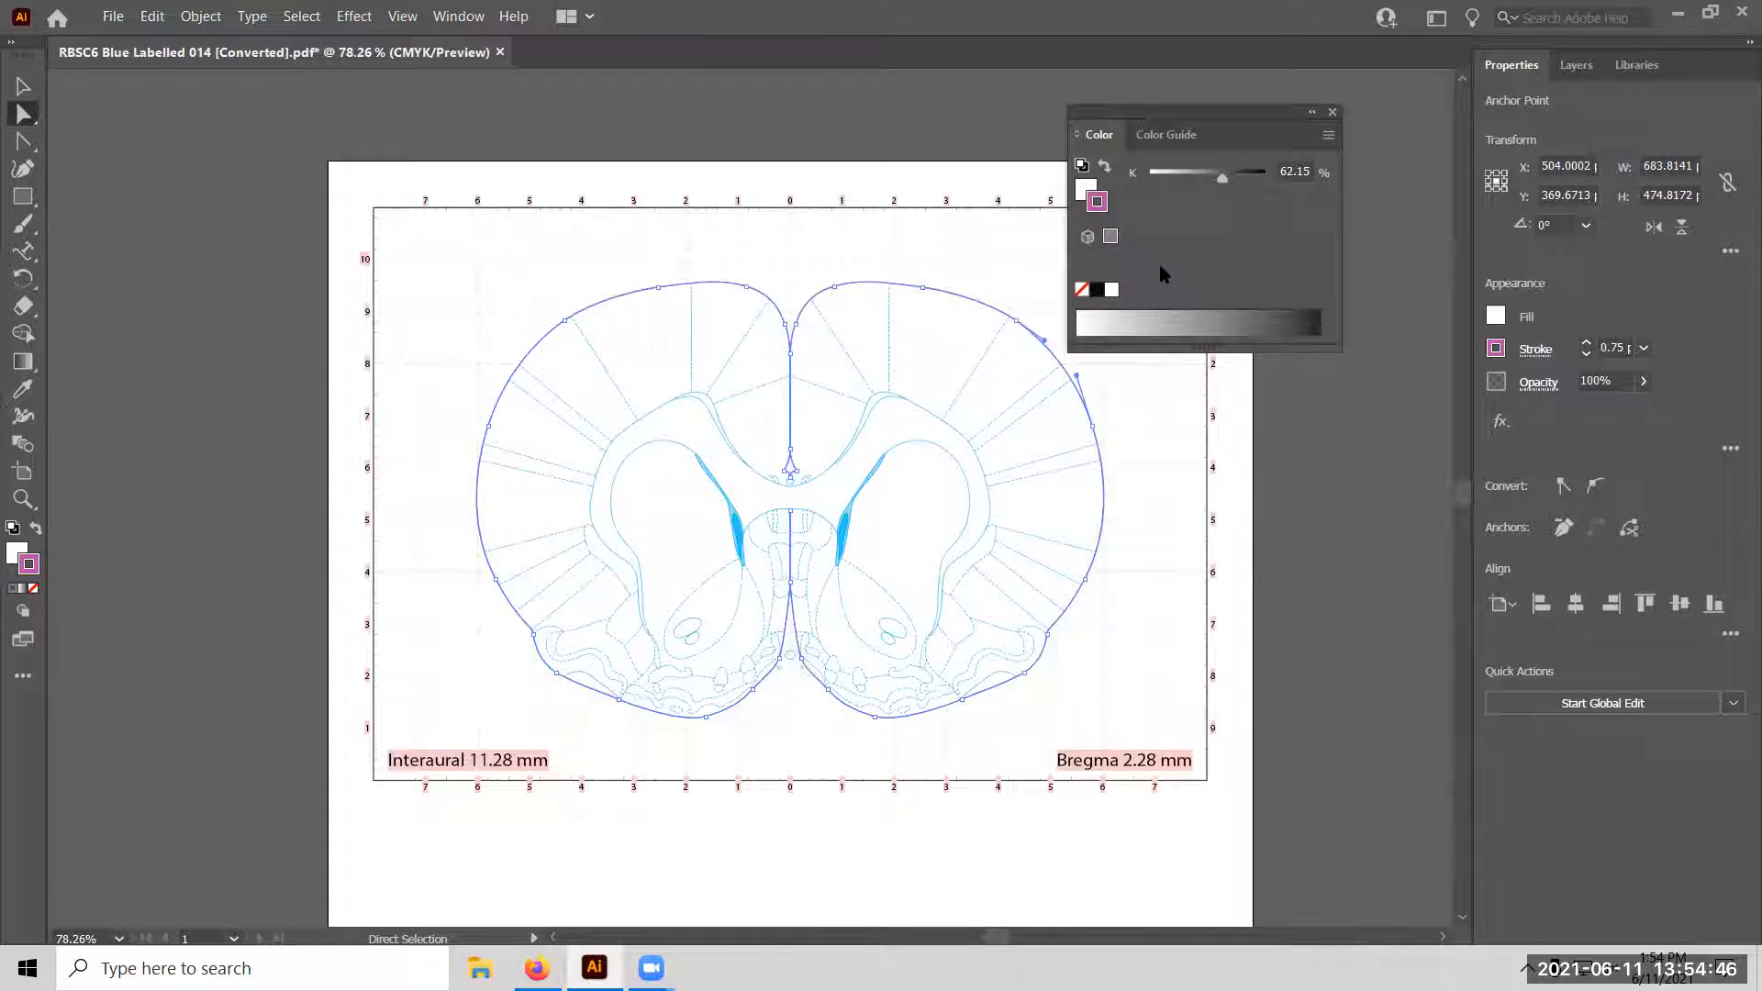
Switch the stroke's color mode from Grayscale to CMYK, with the color controls moved clear of the outline.
{"action": "left_click_drag", "start_coordinate": [1233, 113], "coordinate": [1310, 91]}
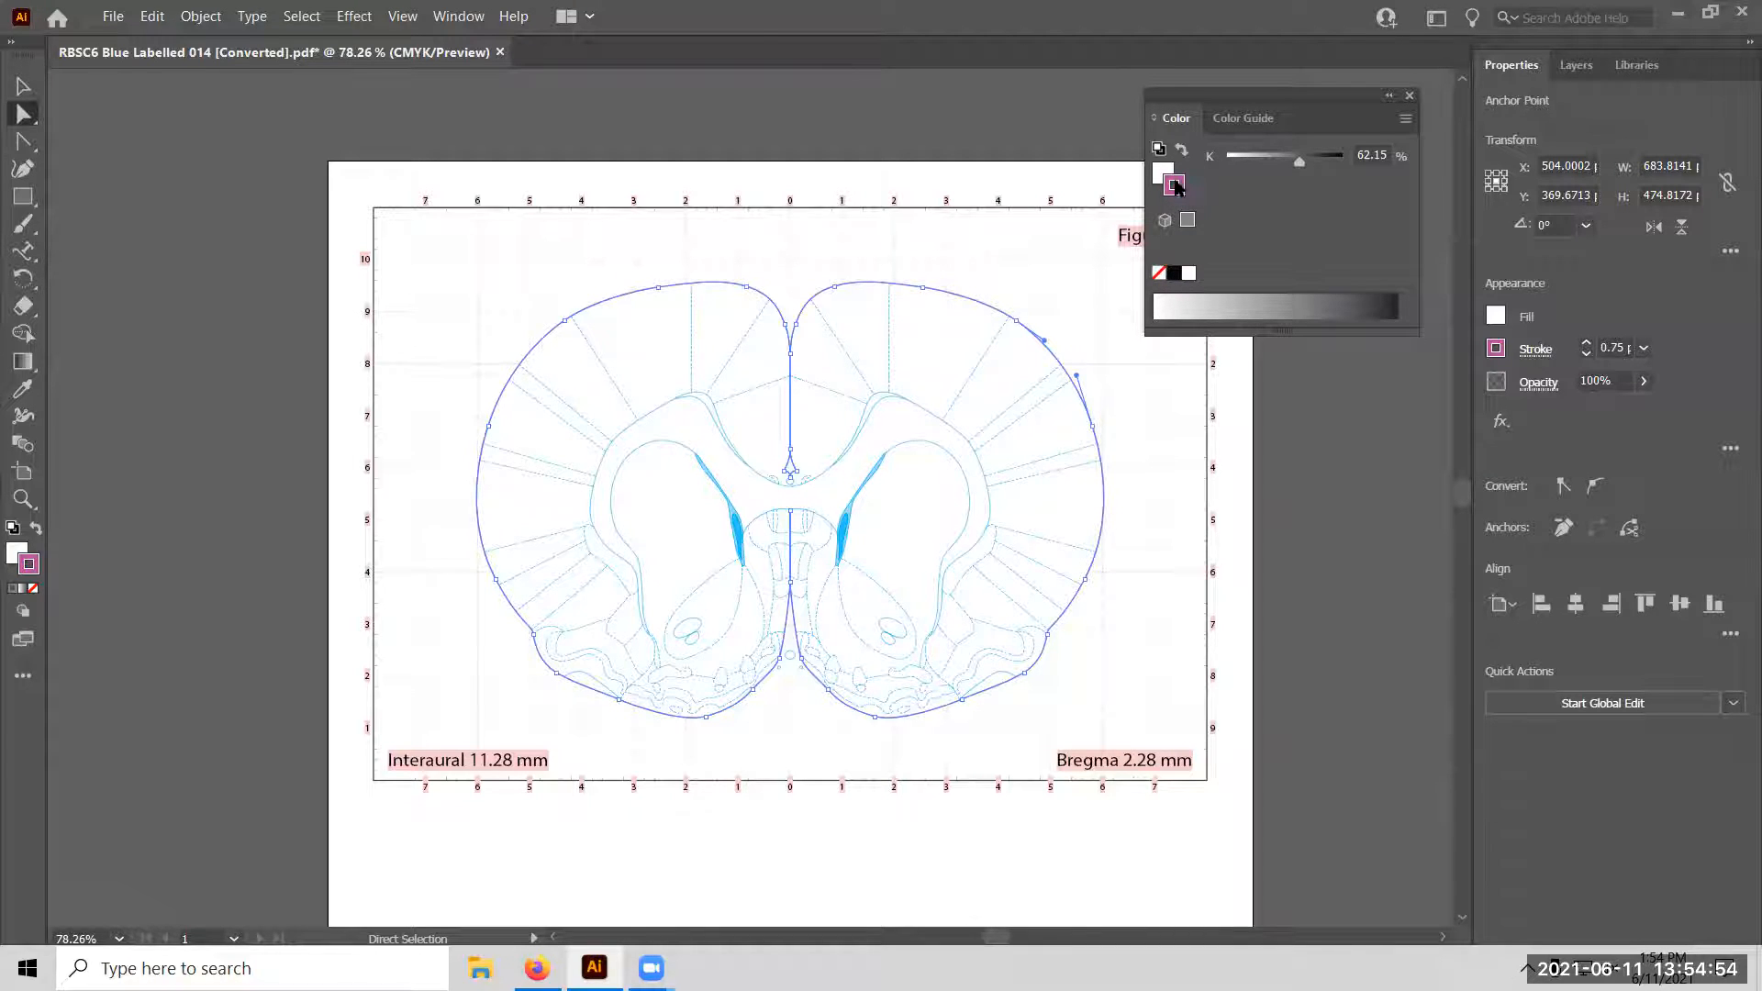
{"action": "left_click", "coordinate": [1405, 122]}
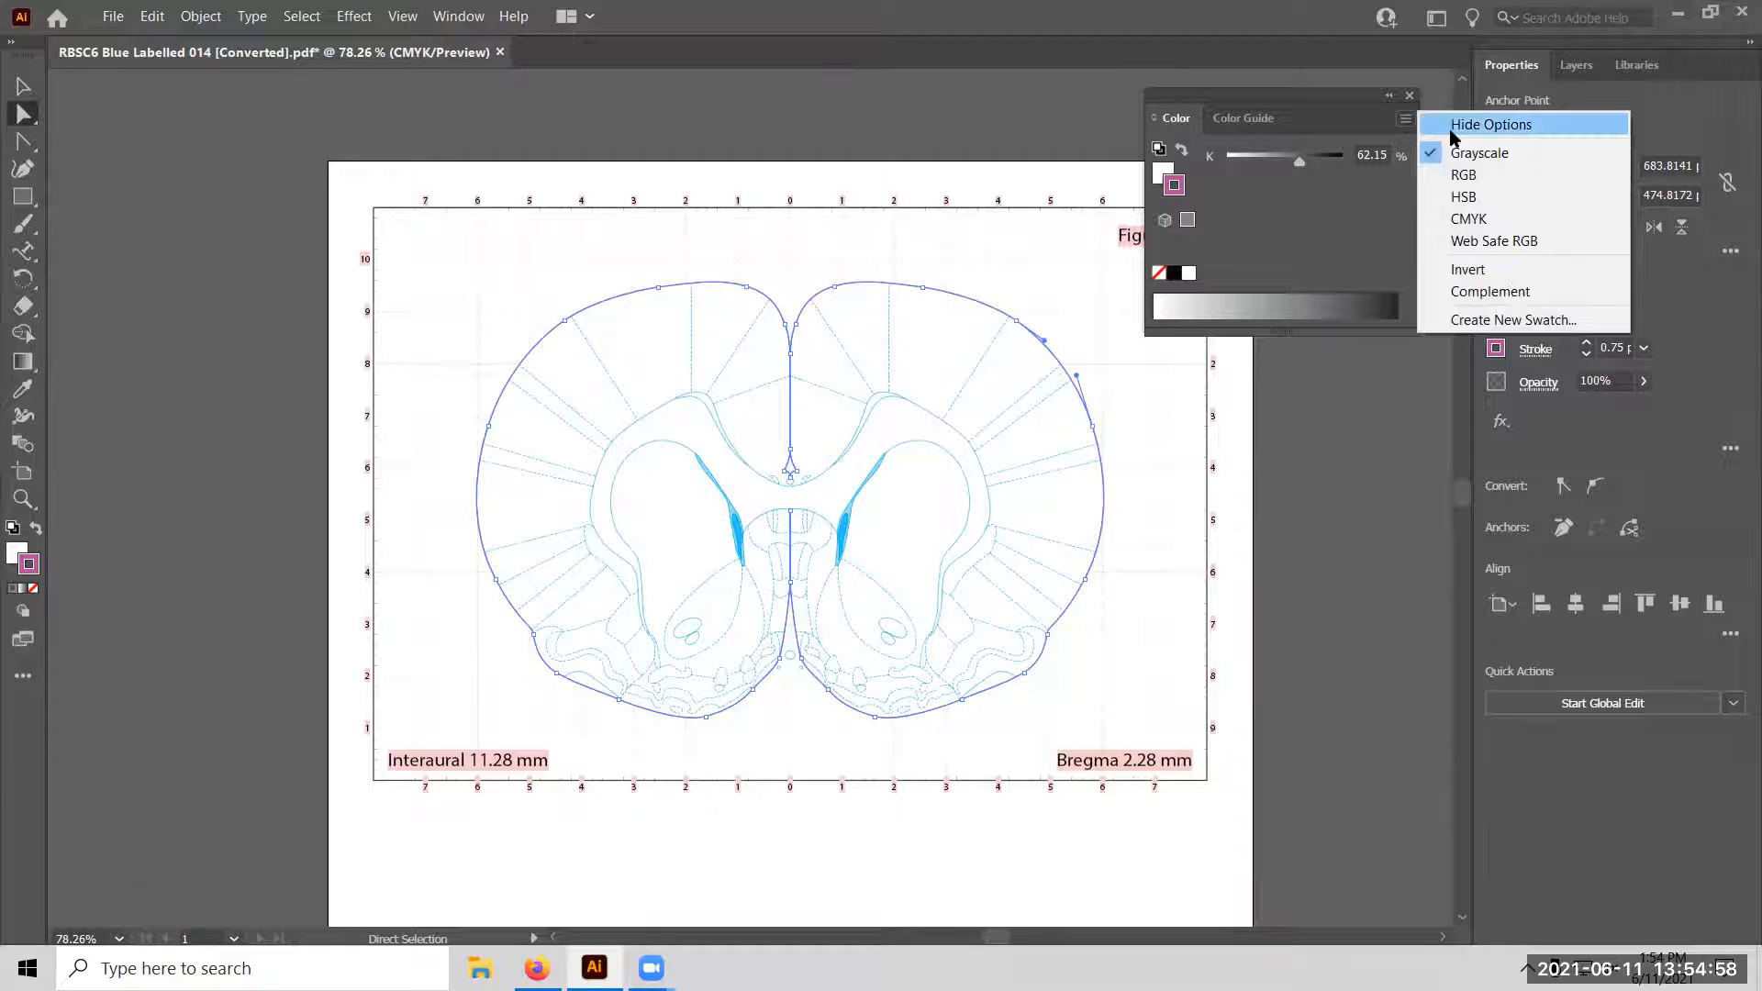
{"action": "left_click", "coordinate": [1350, 124]}
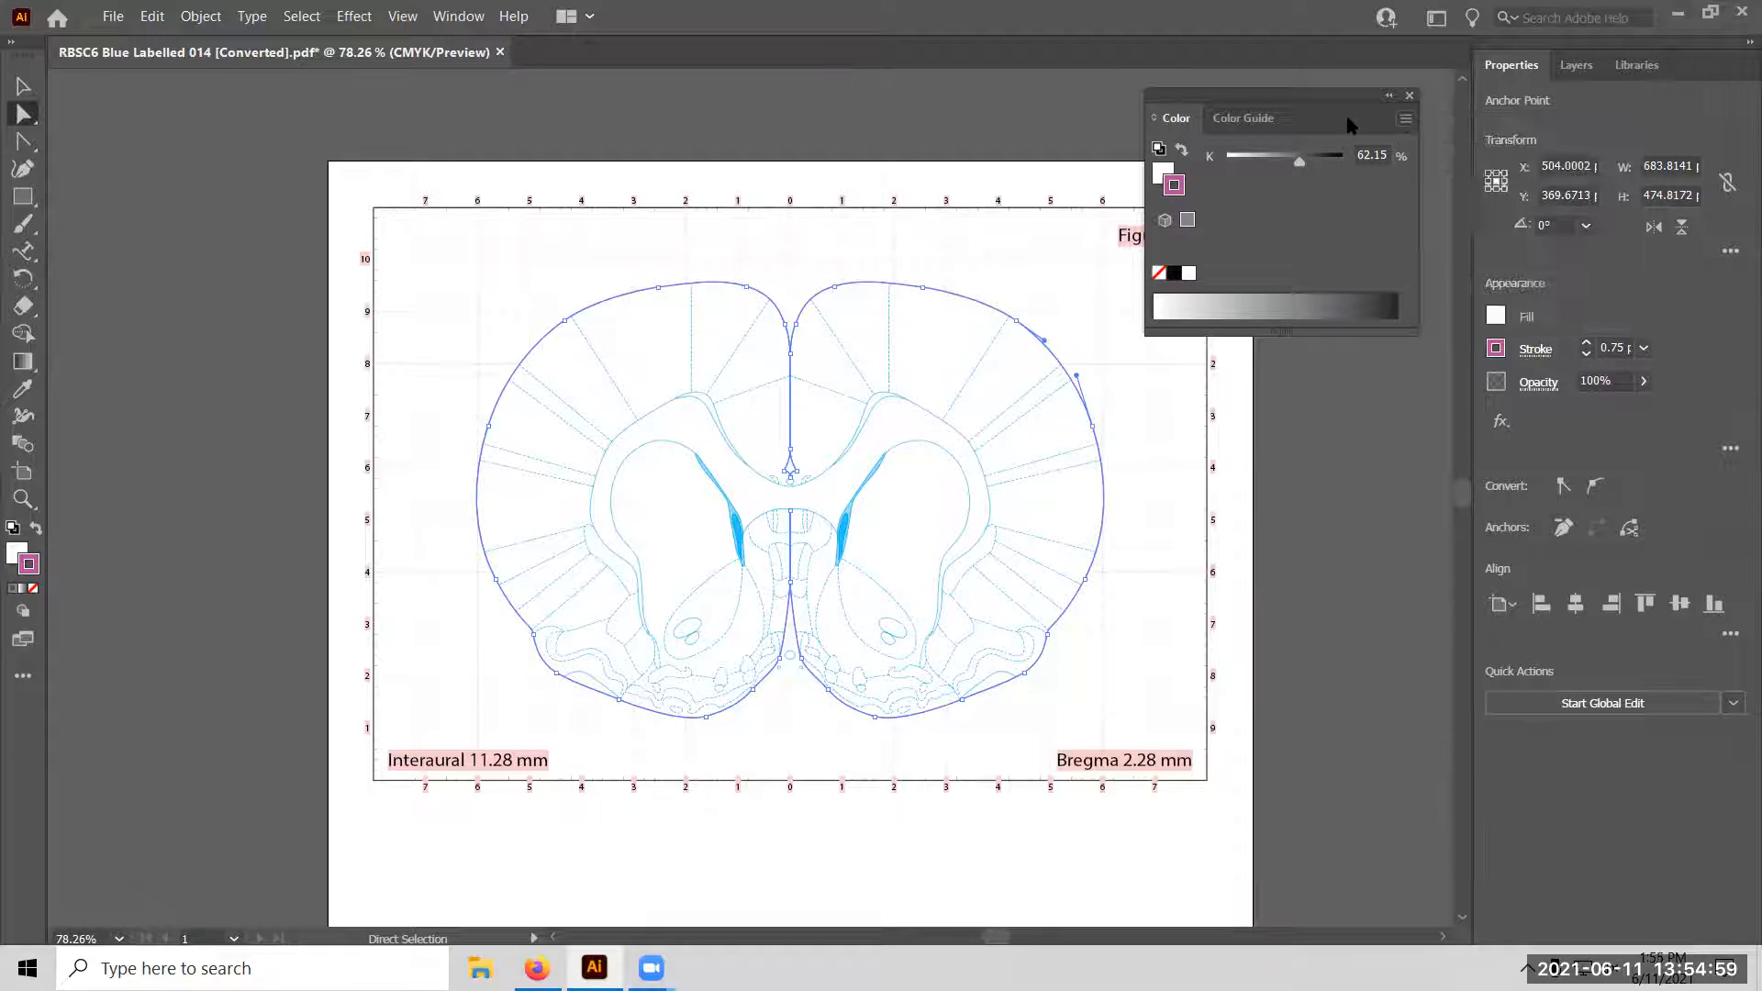
{"action": "left_click", "coordinate": [1404, 123]}
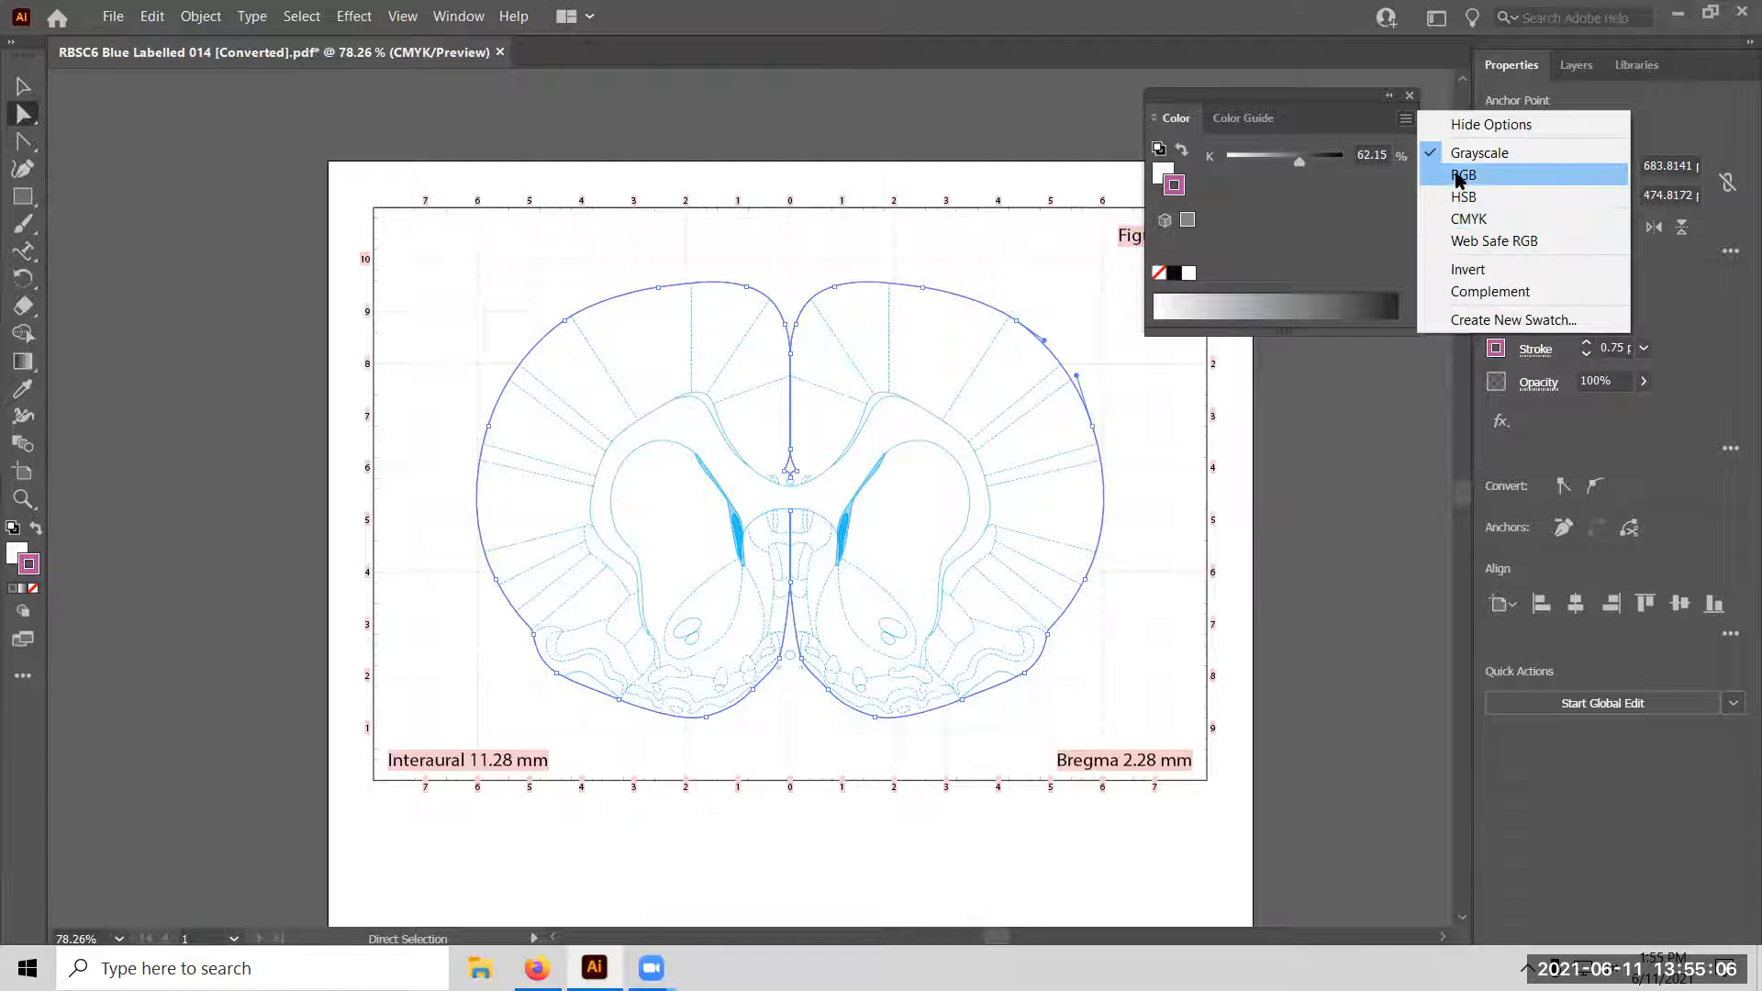
{"action": "left_click", "coordinate": [1445, 218]}
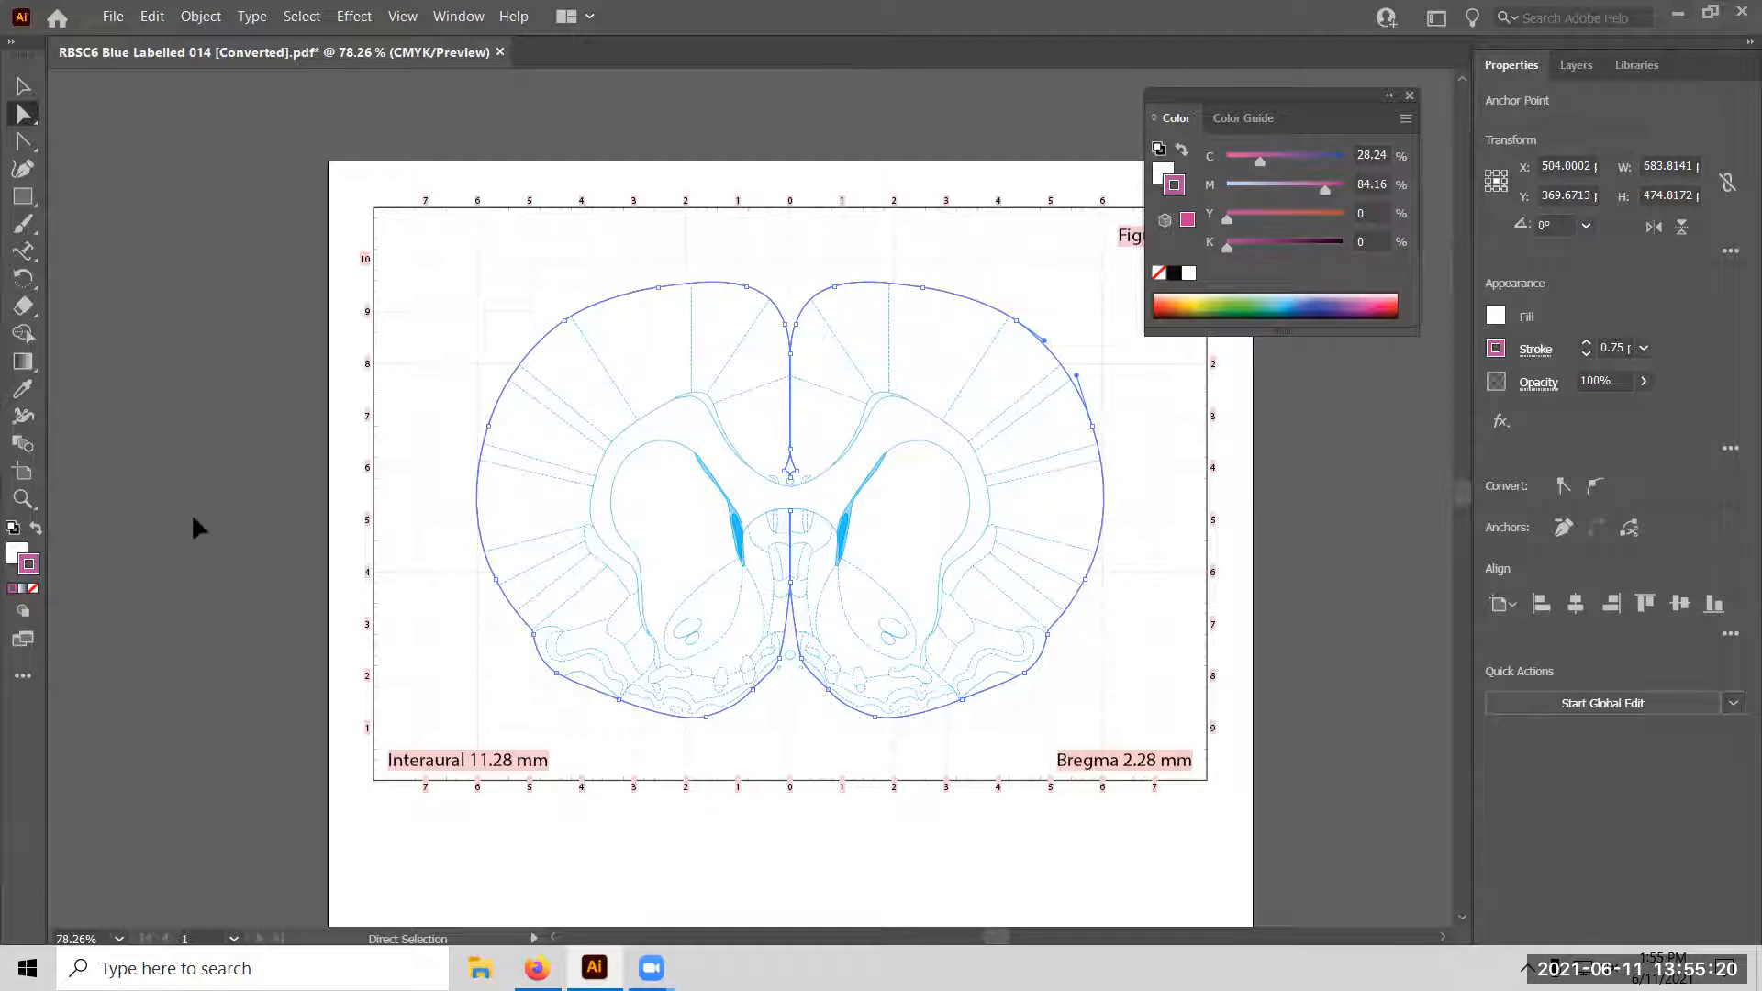
Select the whole solid brain outline, switch its fill to CMYK mode, set yellow to 100%, and deselect it.
{"action": "left_click", "coordinate": [252, 442]}
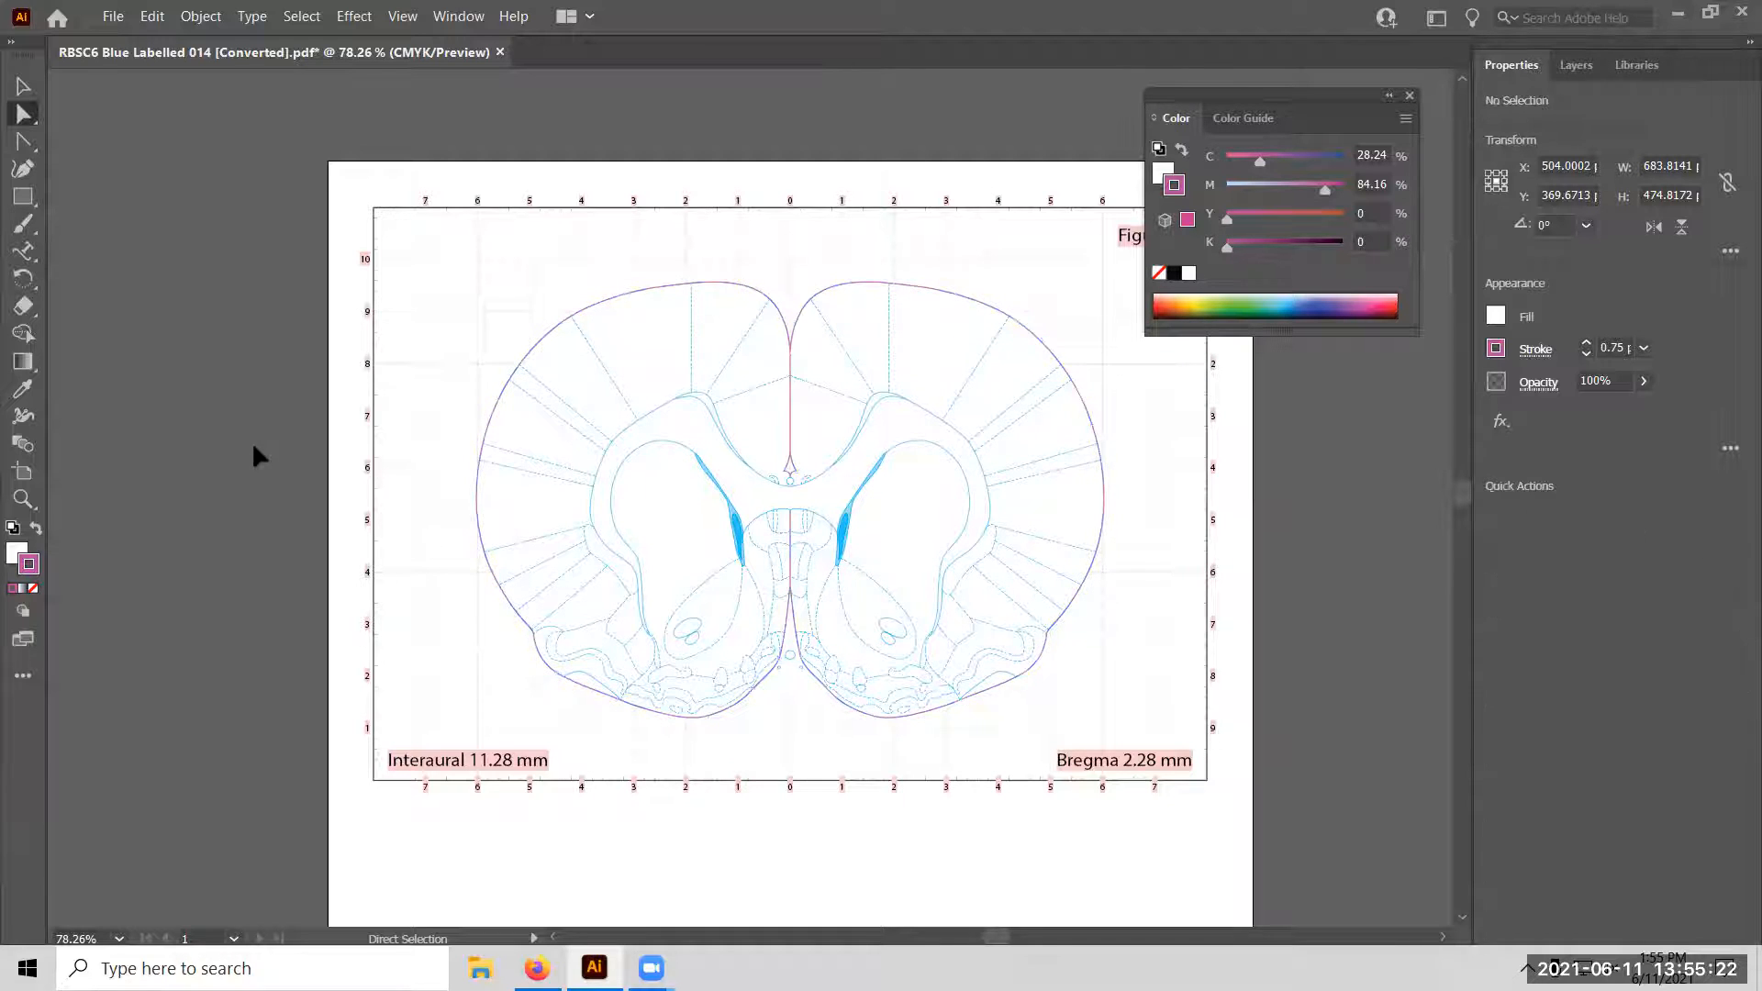
{"action": "left_click", "coordinate": [512, 420]}
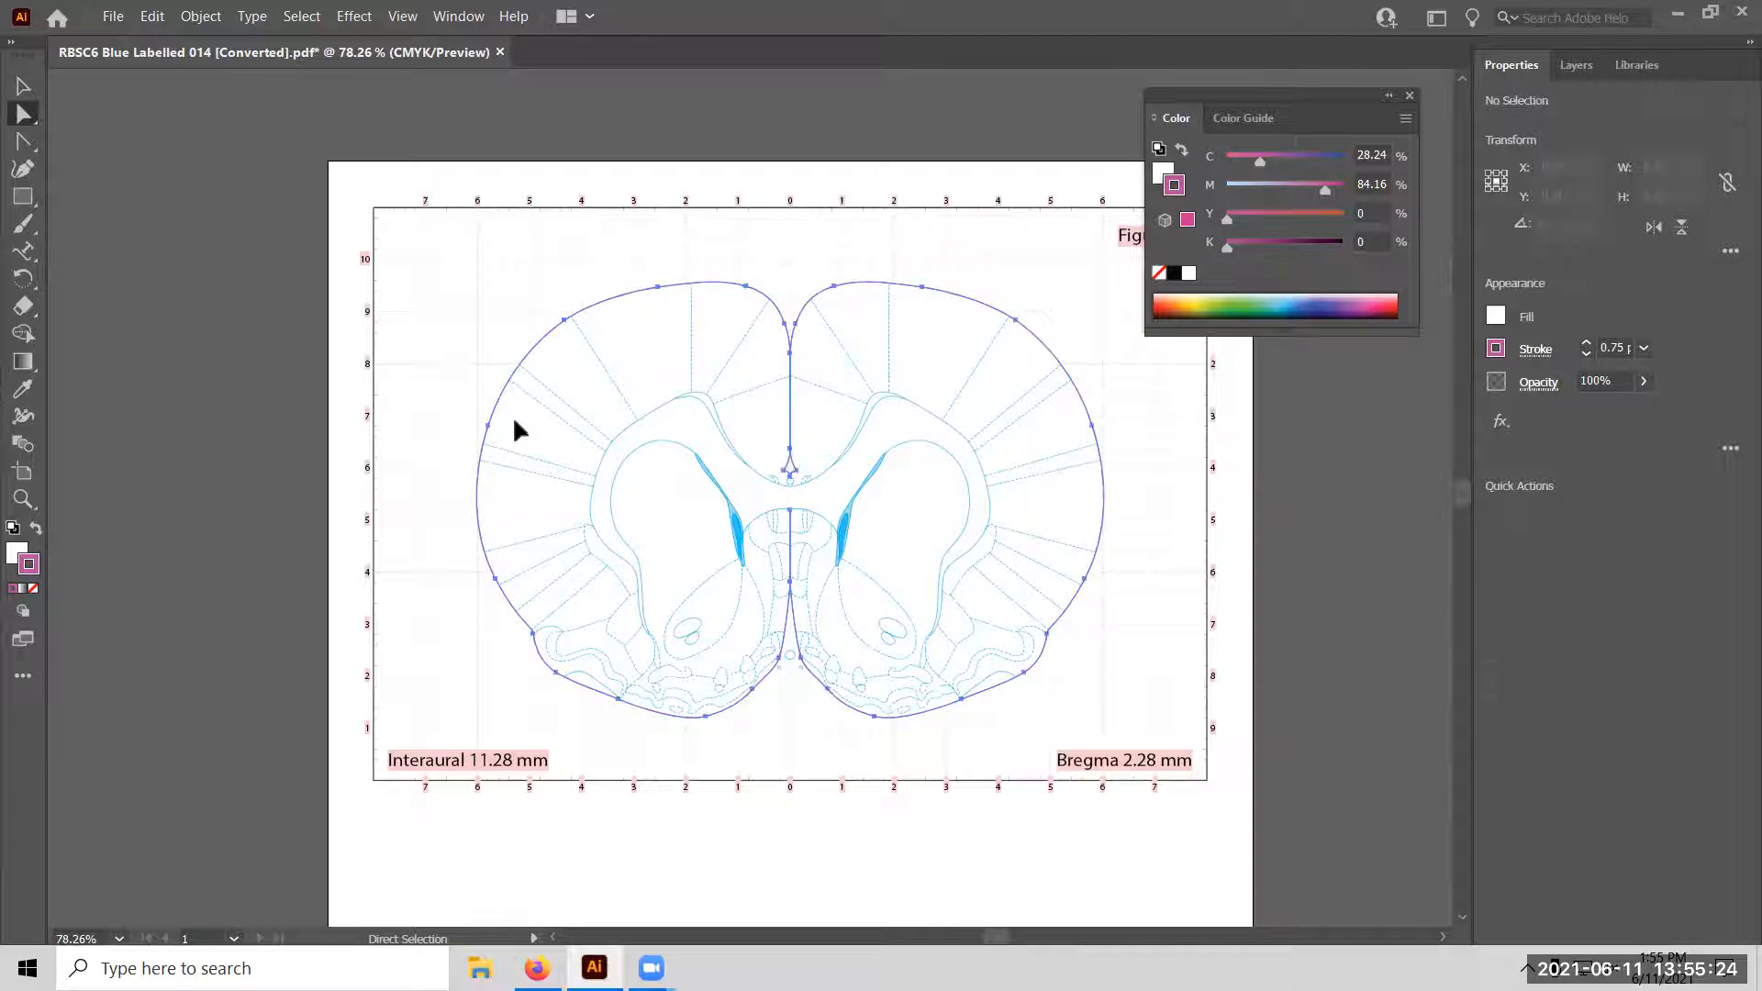
{"action": "left_click", "coordinate": [14, 554]}
{"action": "left_click", "coordinate": [1406, 118]}
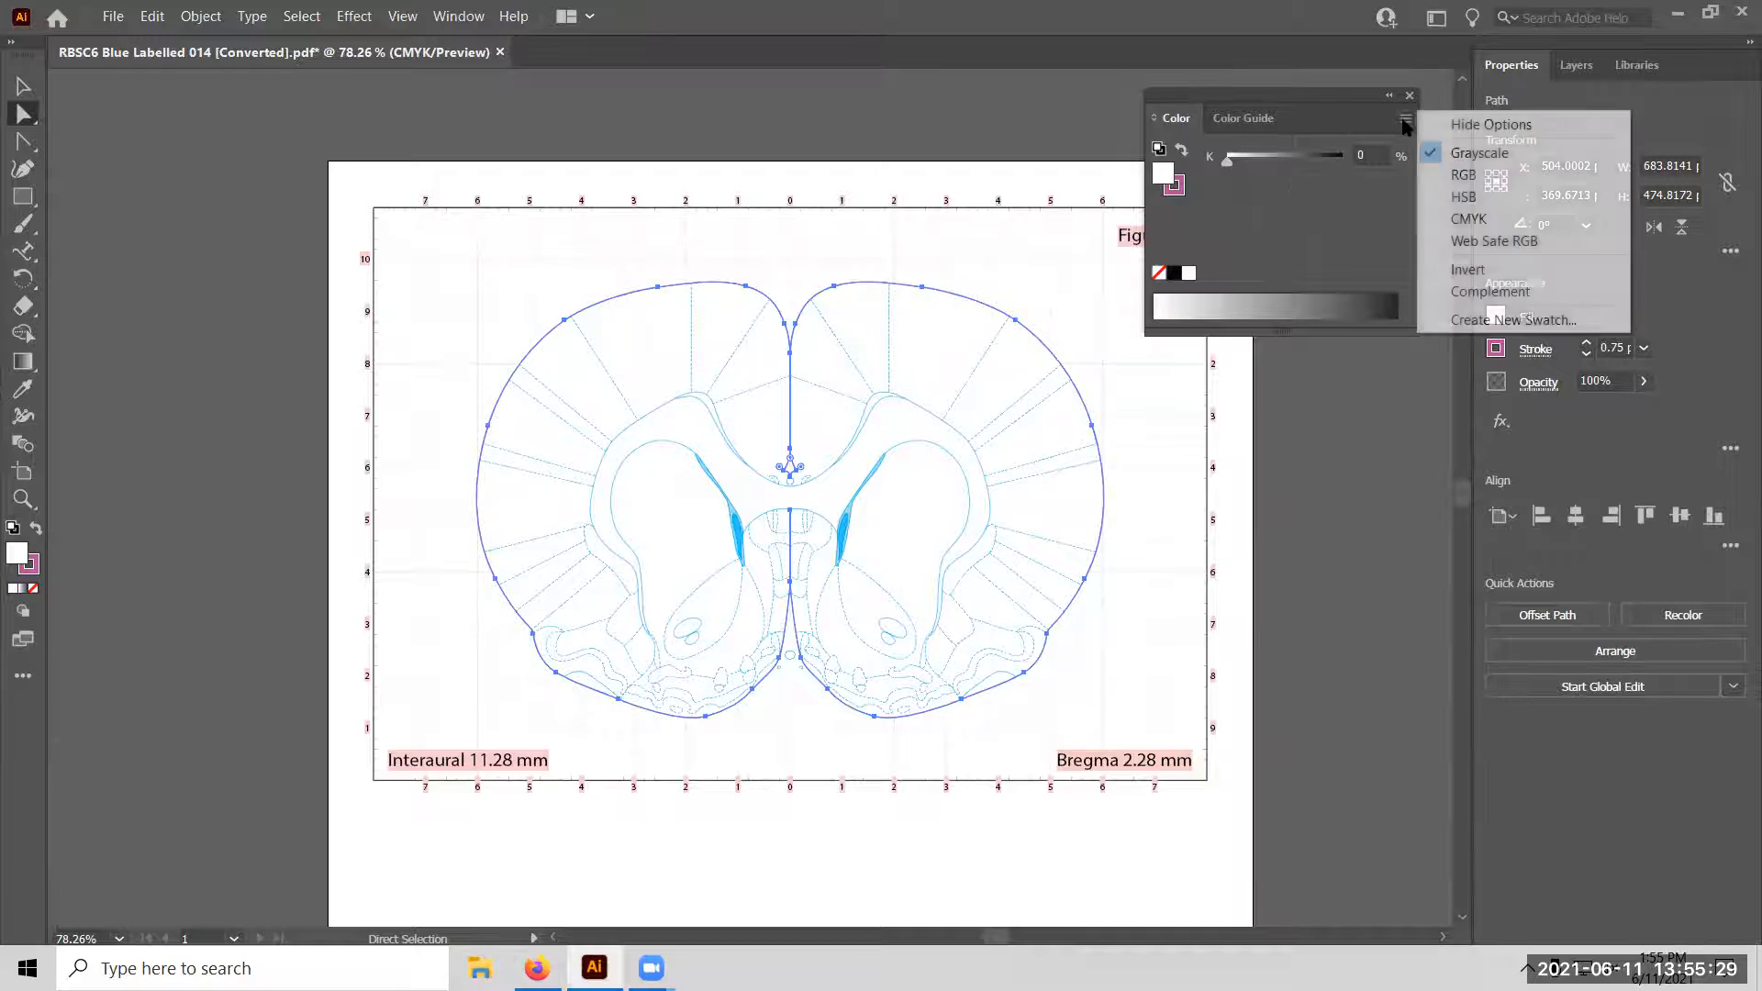
{"action": "left_click", "coordinate": [1467, 221]}
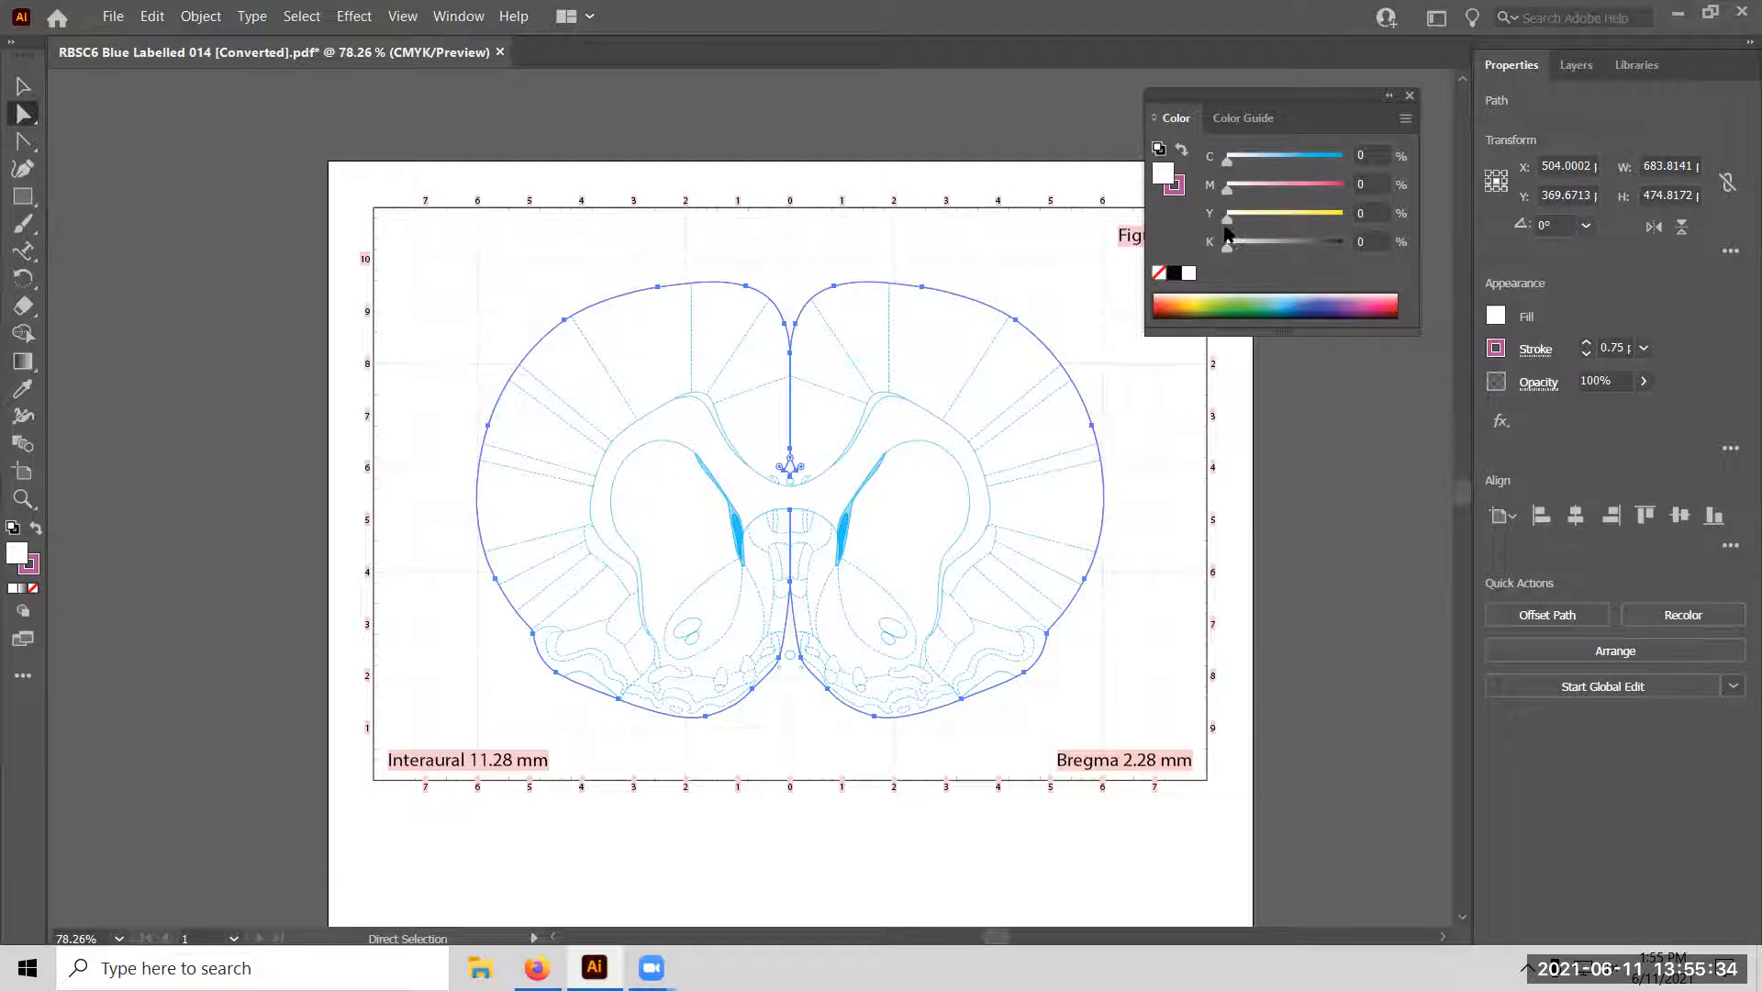
{"action": "left_click_drag", "start_coordinate": [1230, 218], "coordinate": [1370, 228]}
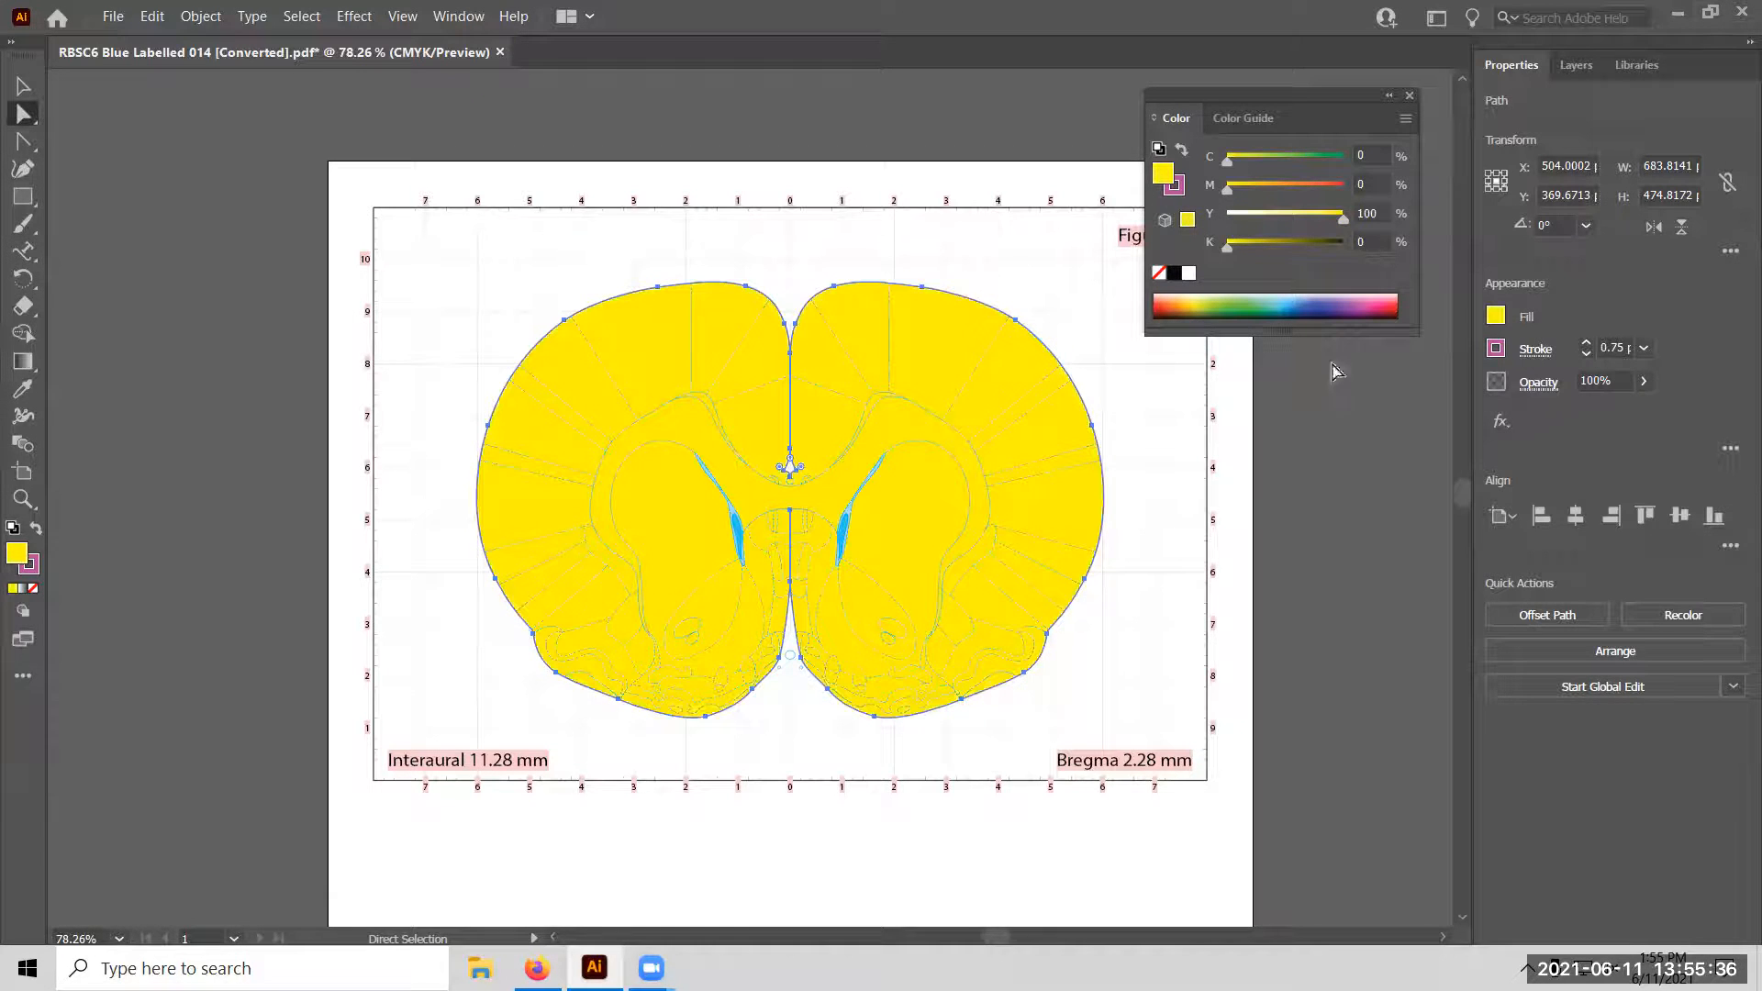
{"action": "left_click", "coordinate": [1321, 462]}
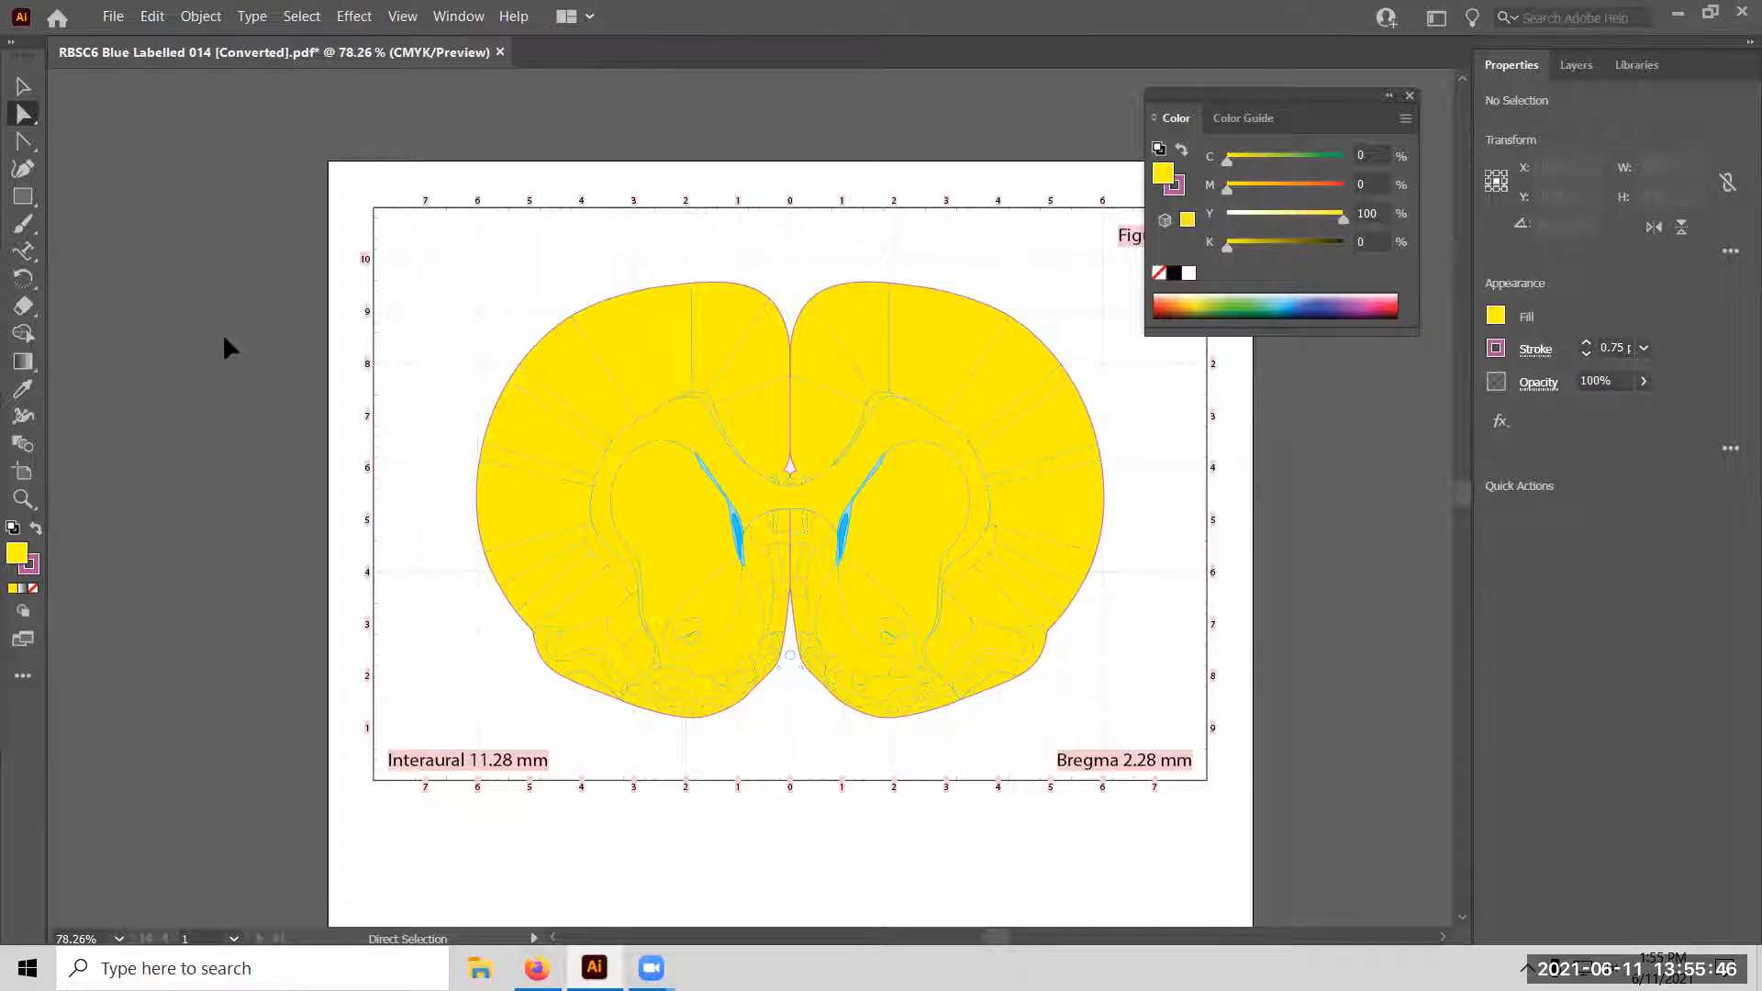
Undo the brain outline's fill and stroke color changes with the layer list shown, and deselect the outline.
{"action": "left_click_drag", "start_coordinate": [1316, 92], "coordinate": [1367, 69]}
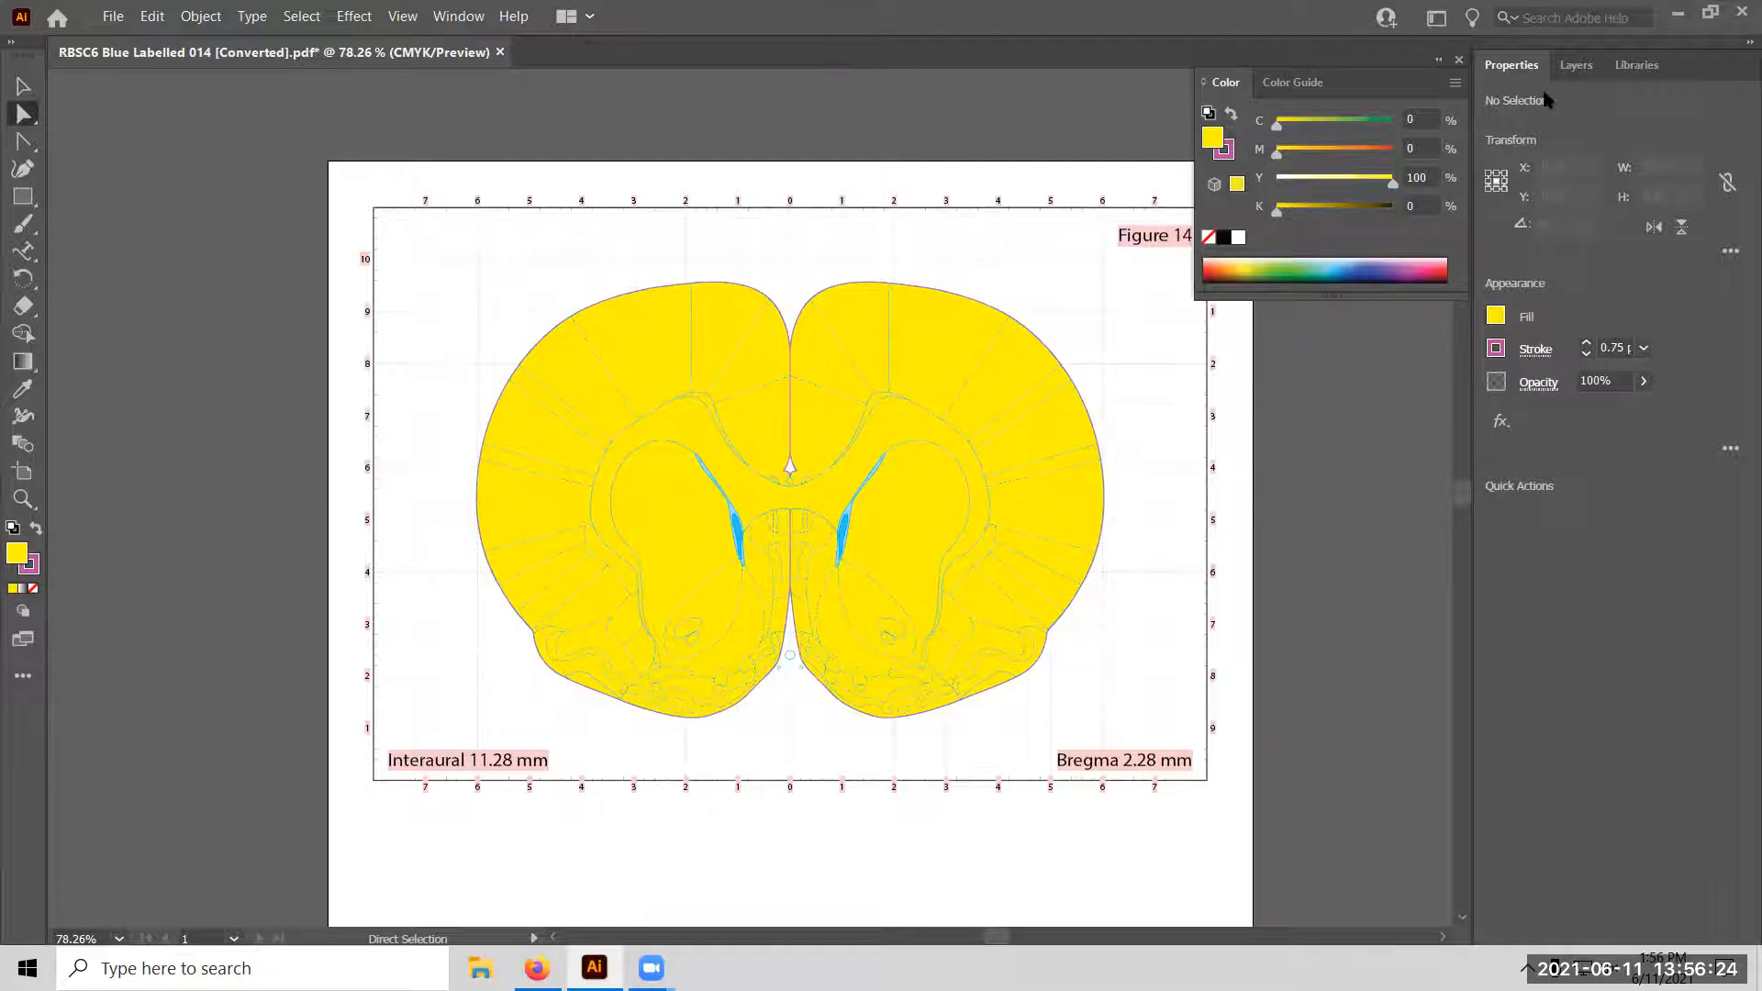
{"action": "left_click", "coordinate": [1575, 71]}
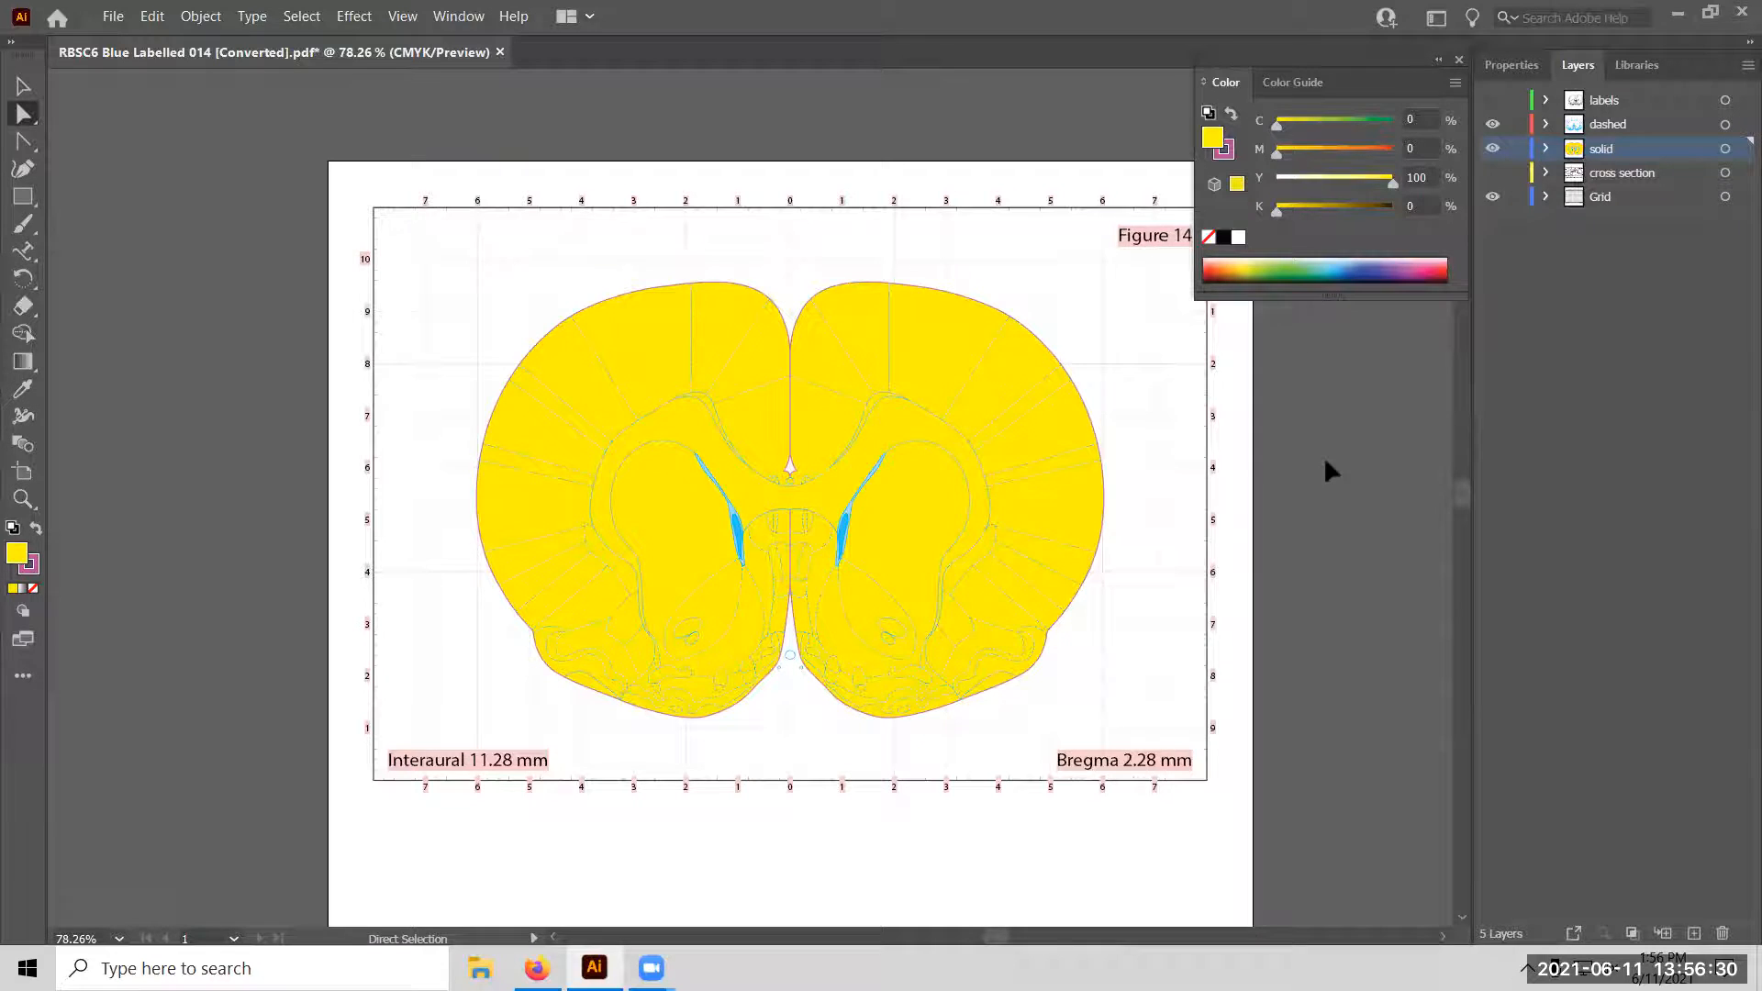
{"action": "key", "text": "ctrl+z"}
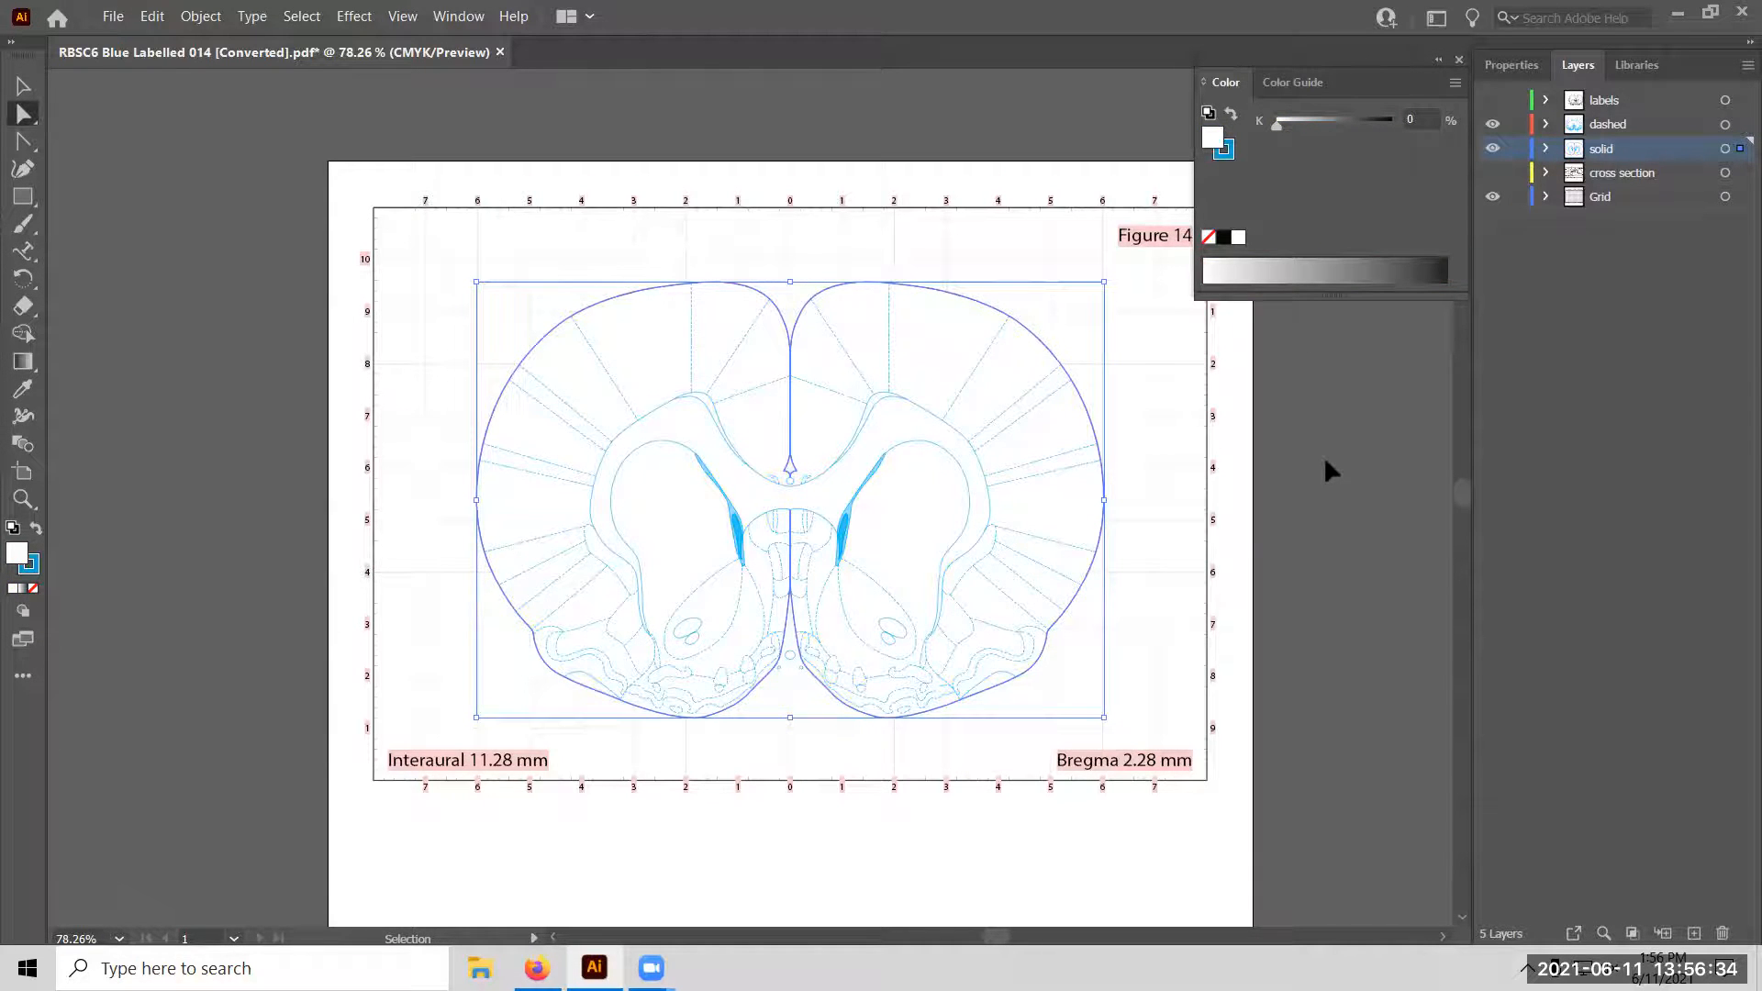
{"action": "left_click", "coordinate": [1325, 462]}
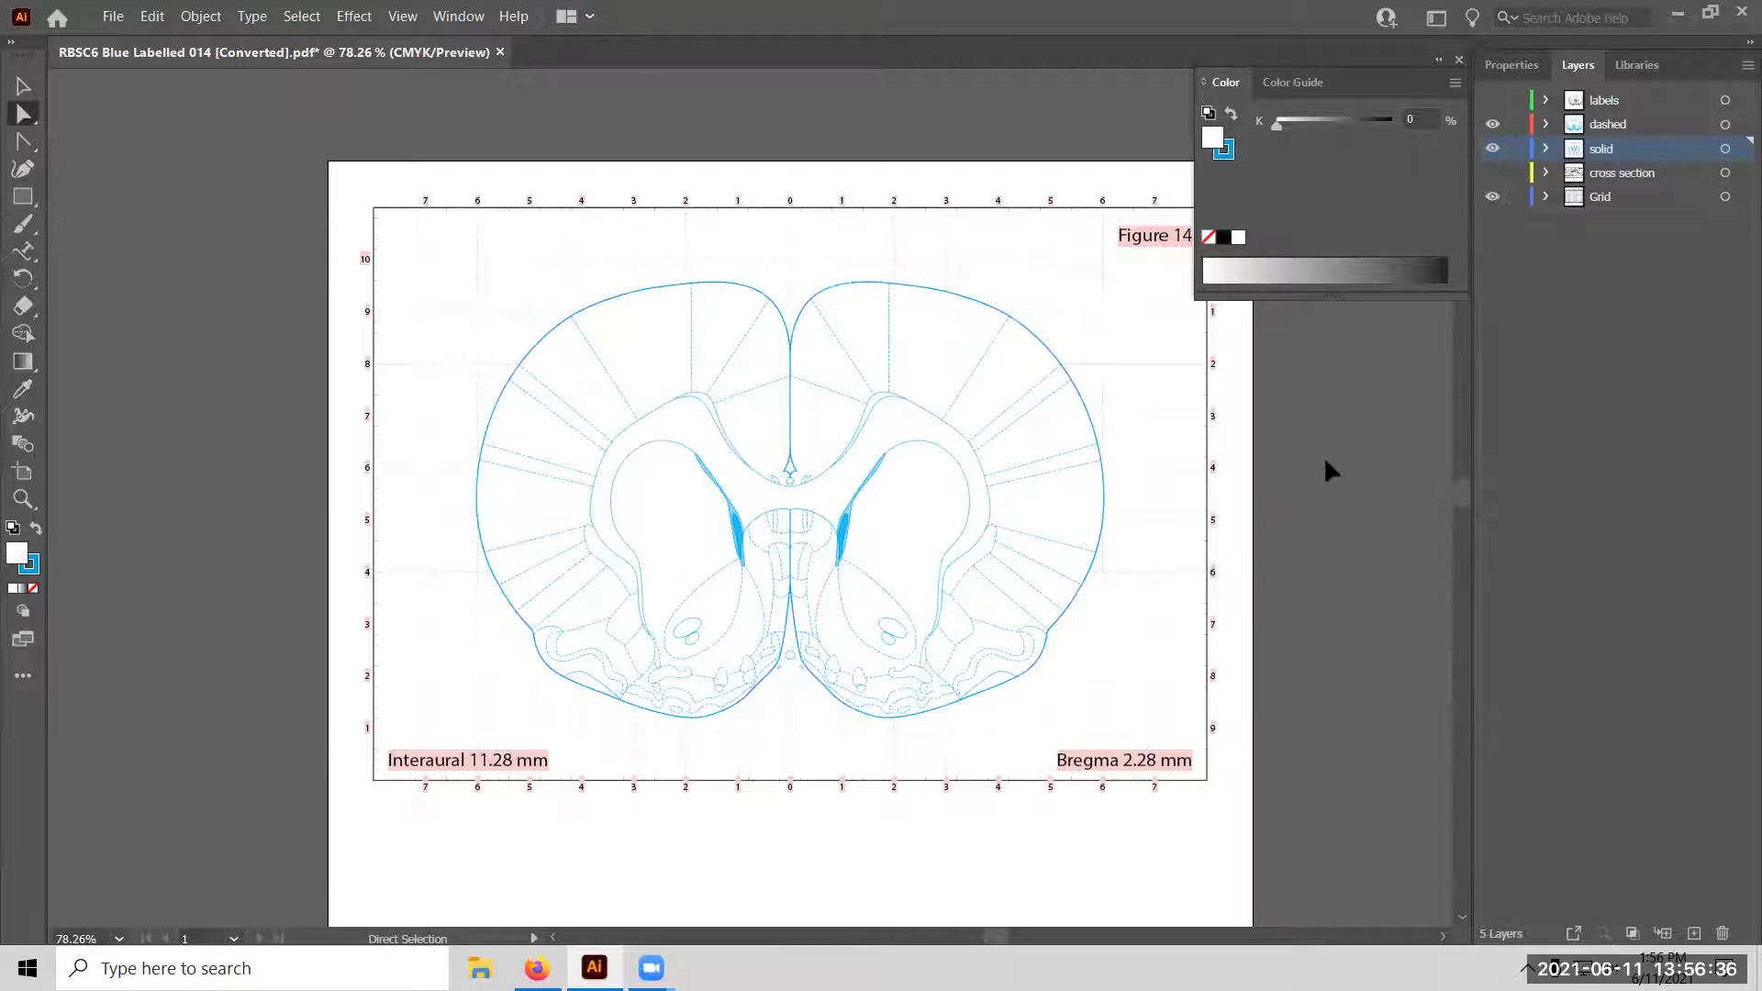
Expand the solid layer to list its paths, with the color controls moved clear of the layer list.
{"action": "left_click", "coordinate": [1439, 61]}
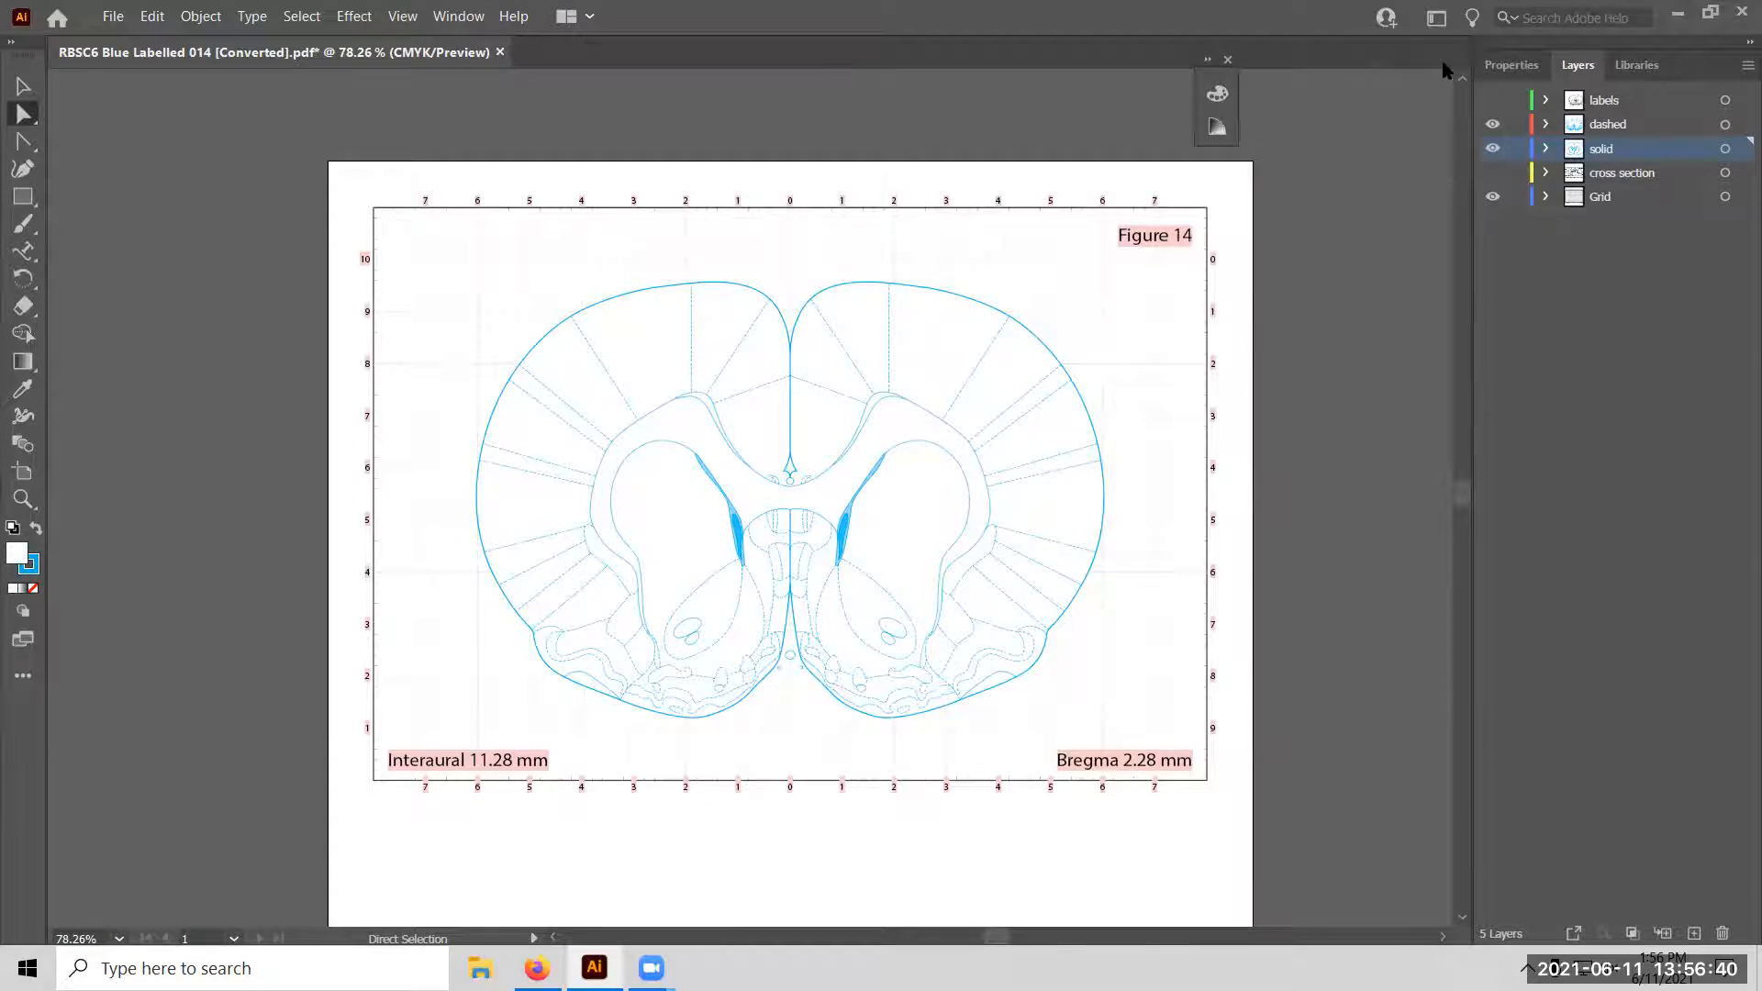
{"action": "left_click", "coordinate": [1204, 60]}
{"action": "left_click_drag", "start_coordinate": [1354, 70], "coordinate": [1656, 687]}
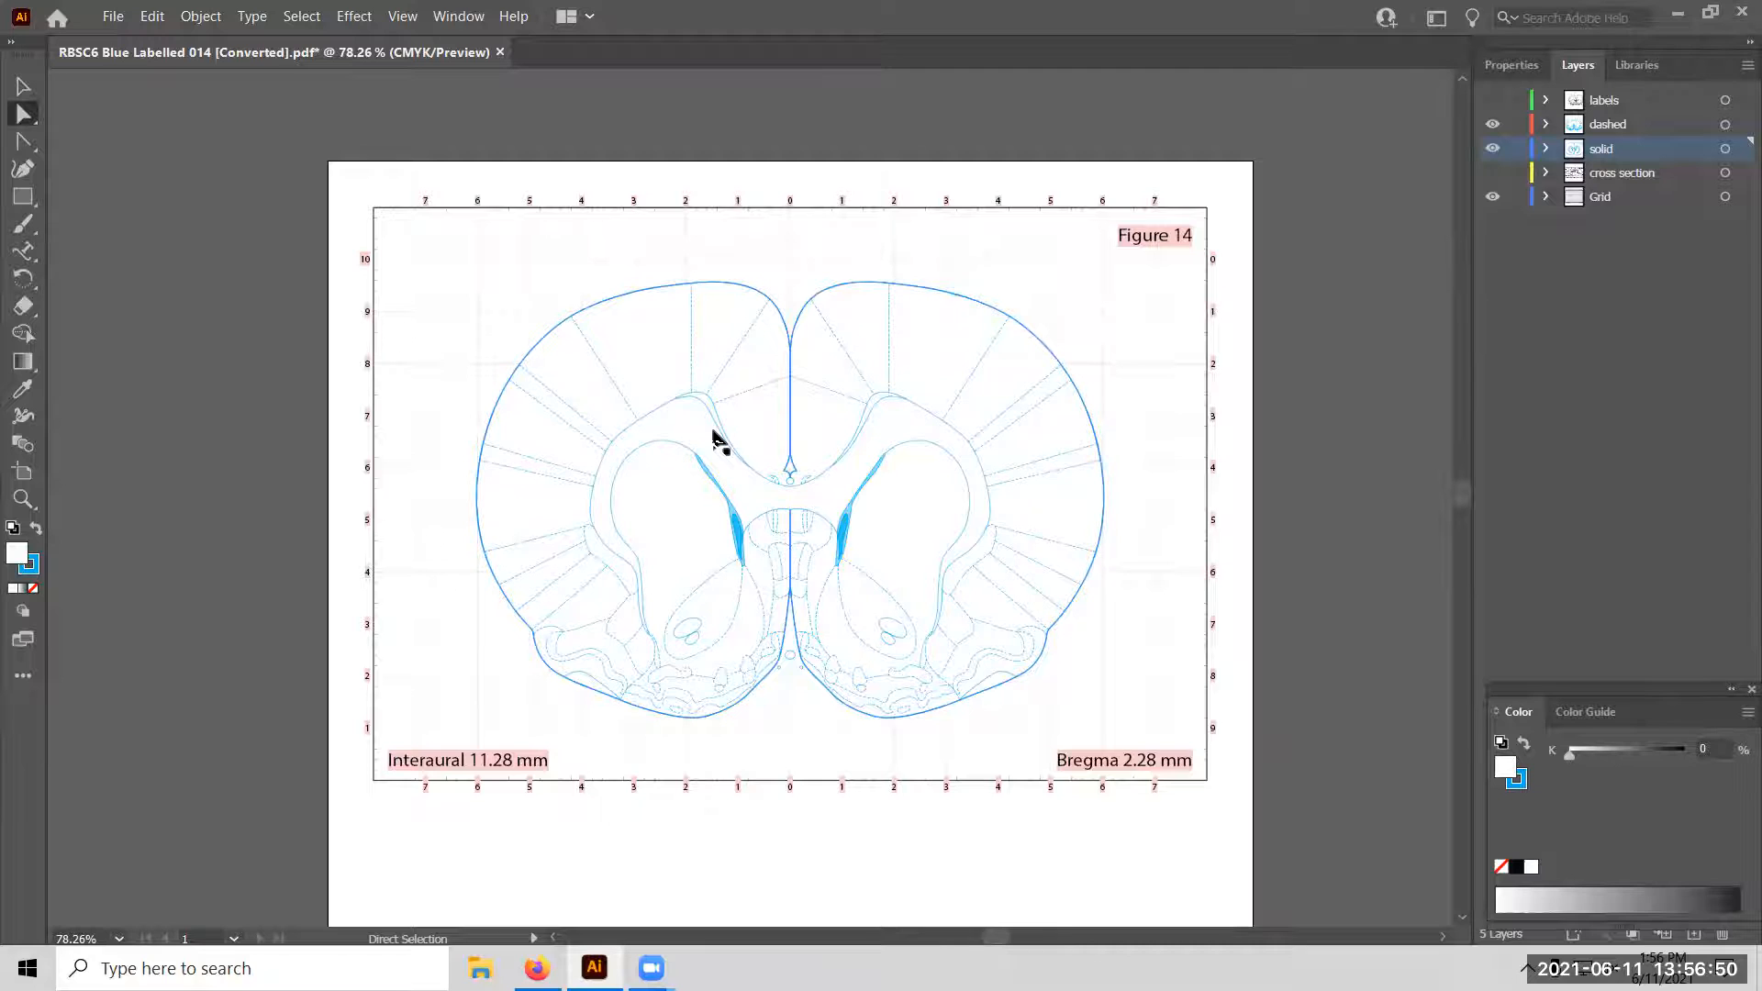
{"action": "left_click", "coordinate": [1548, 150]}
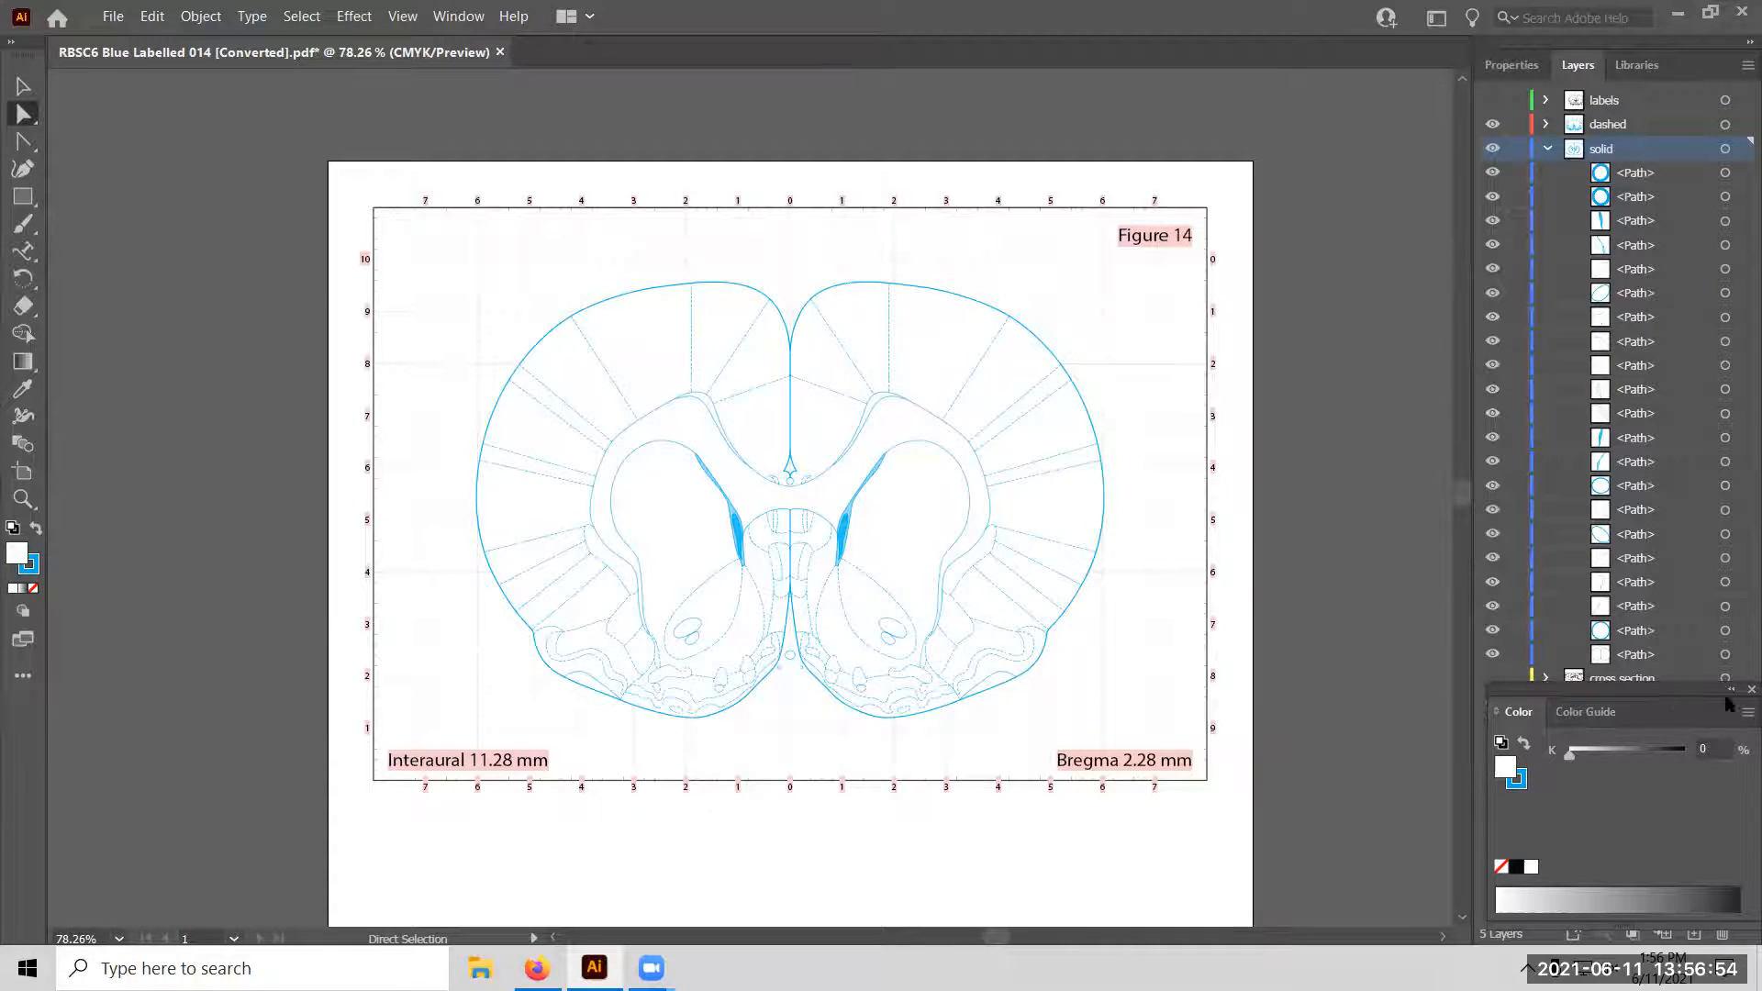
{"action": "left_click_drag", "start_coordinate": [1647, 704], "coordinate": [215, 674]}
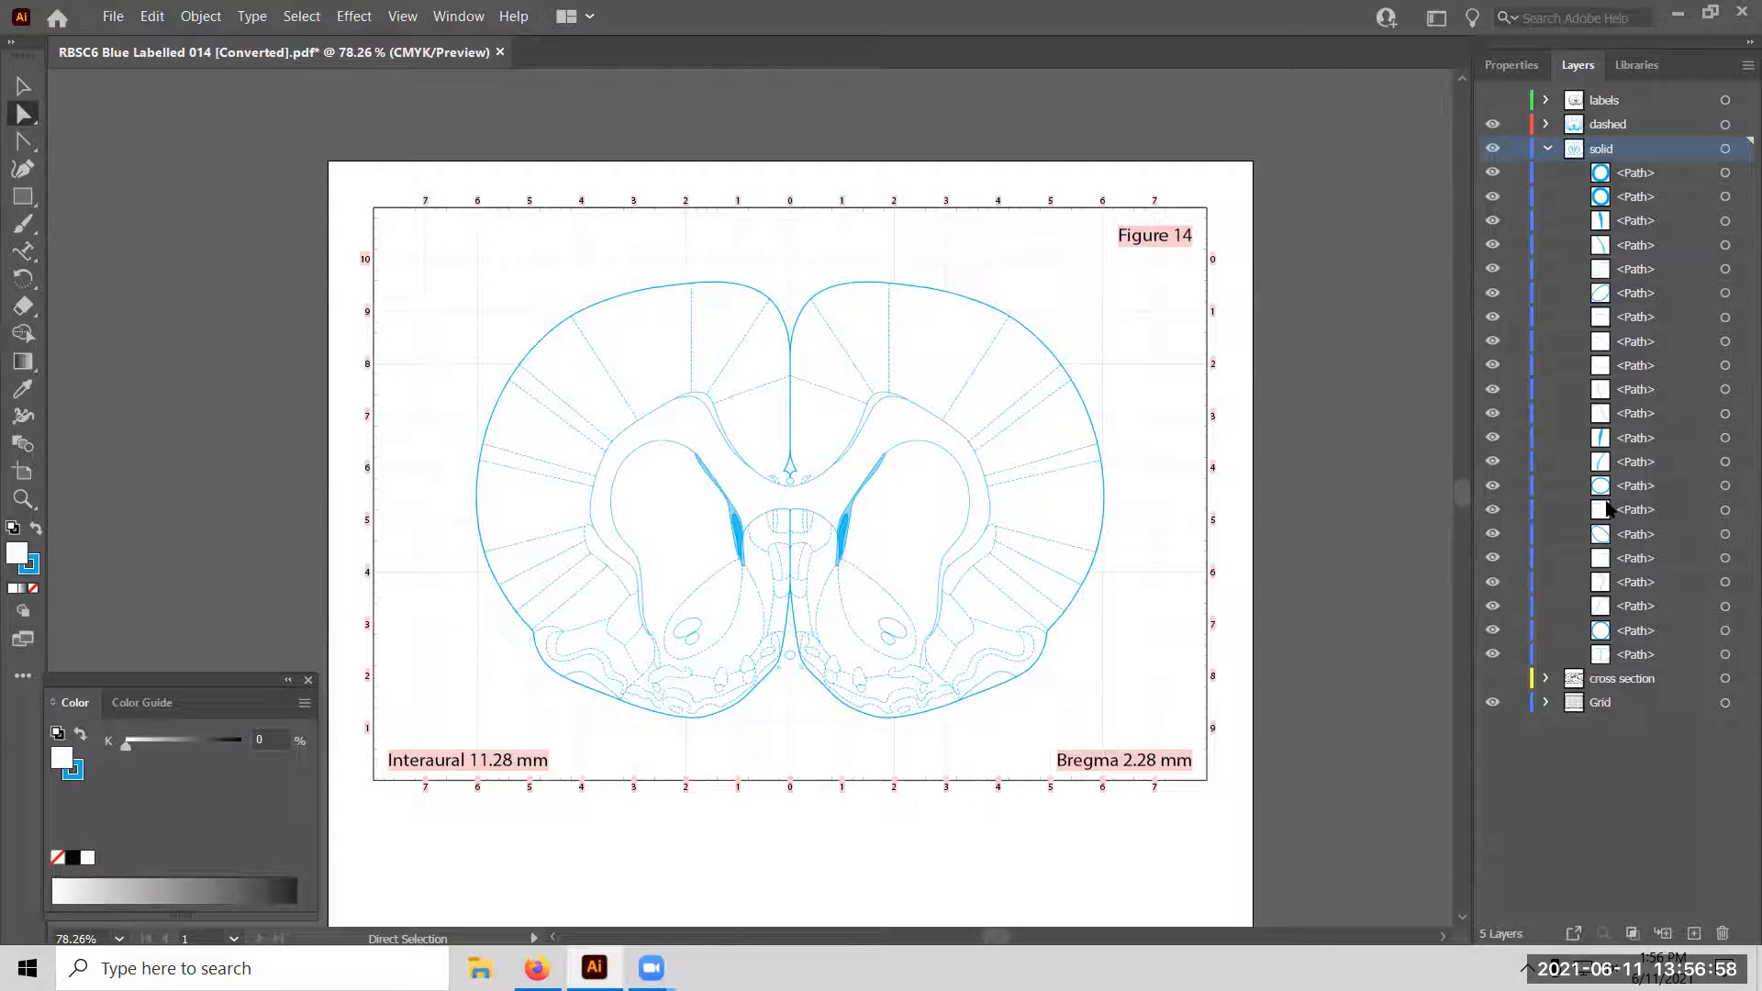
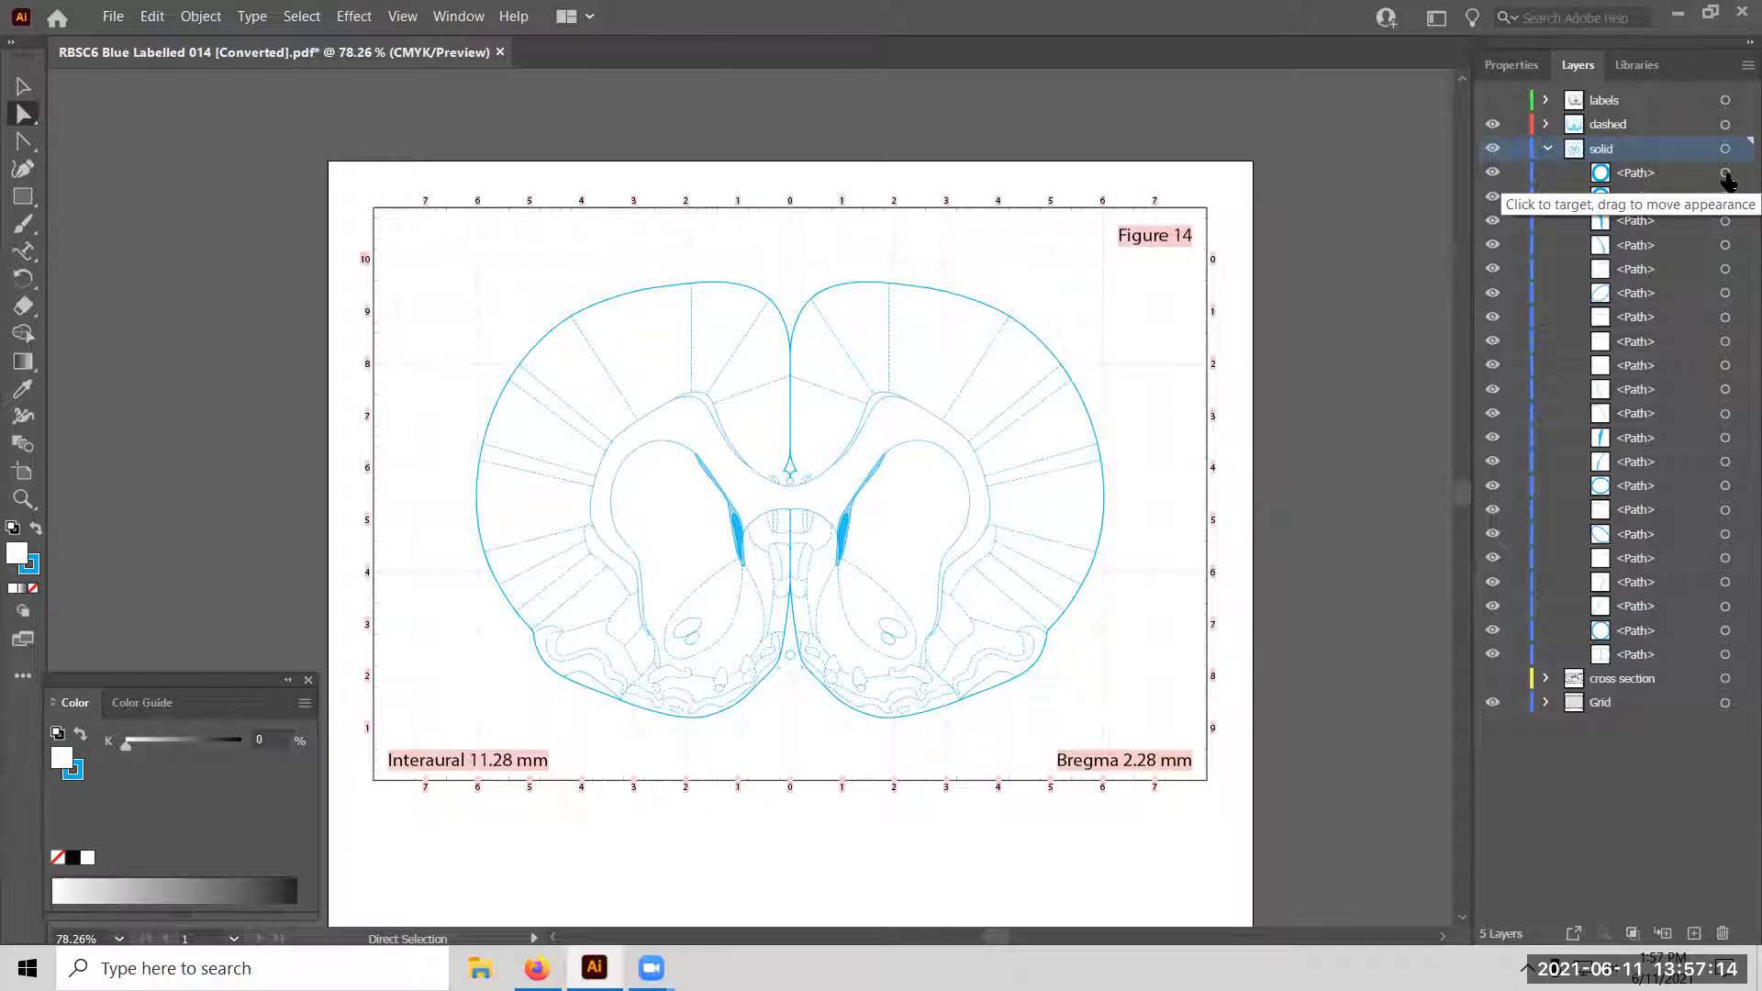
Target individual paths in the solid layer to identify their shapes, ending on the small oval below the left ellipse.
{"action": "left_click", "coordinate": [1726, 173]}
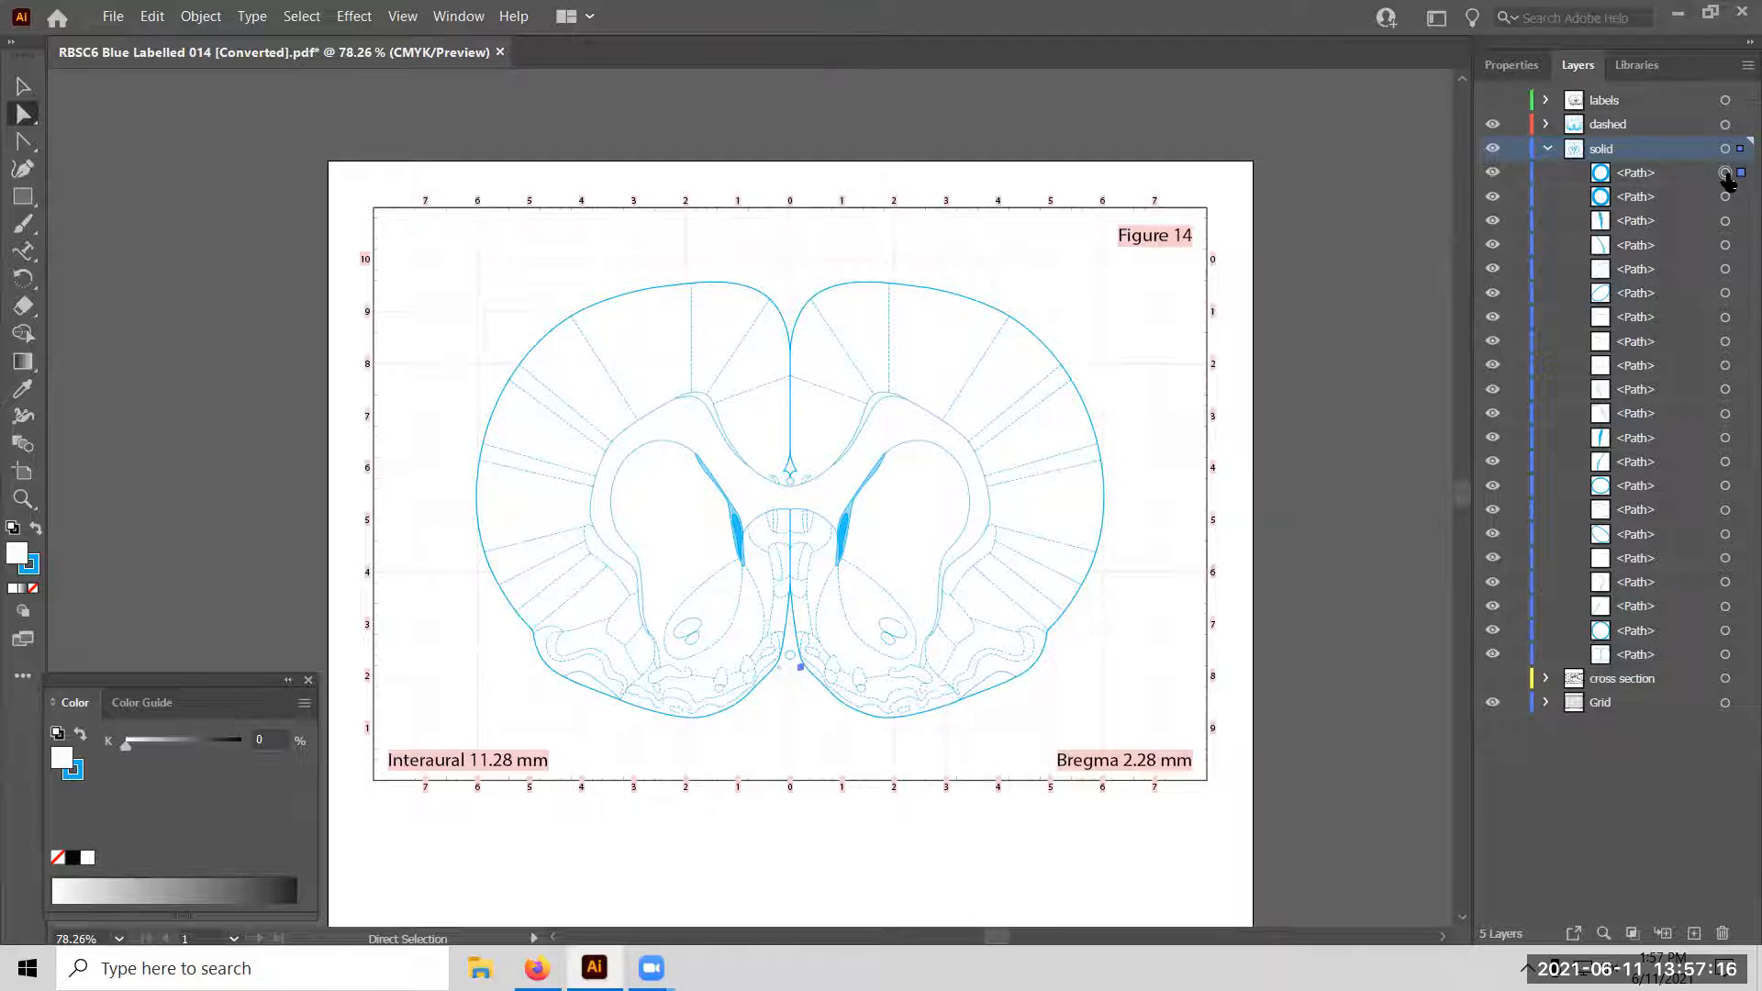
{"action": "left_click", "coordinate": [1724, 487]}
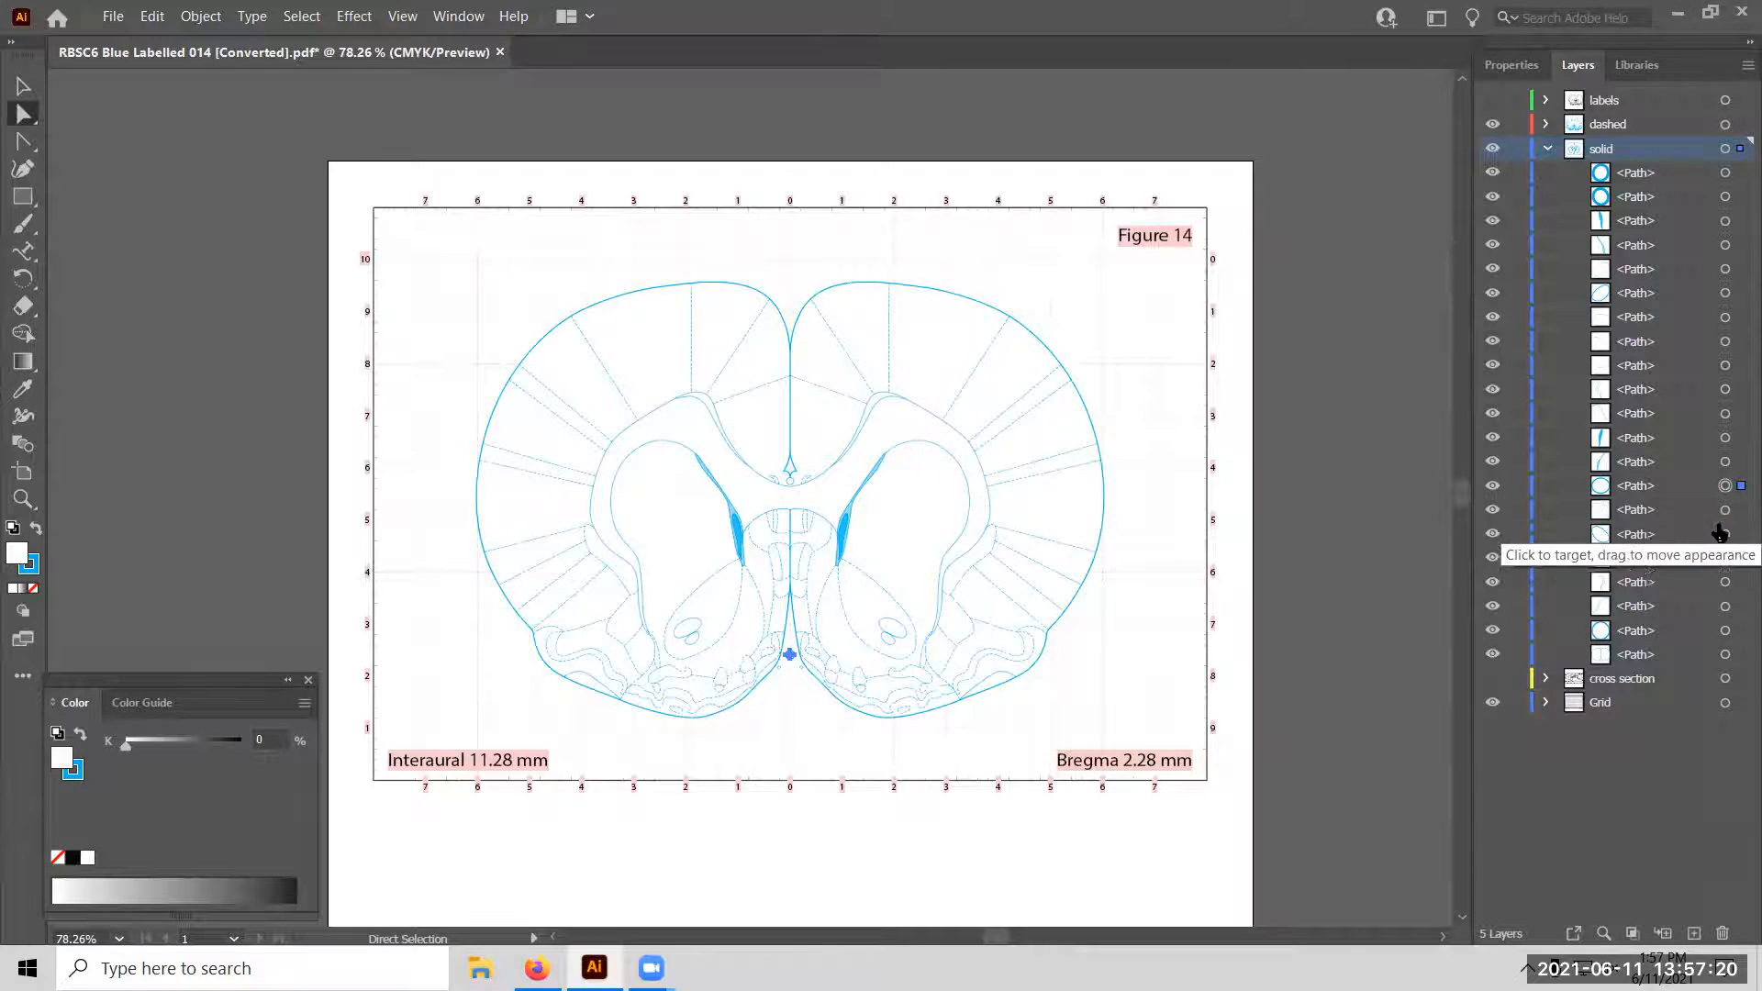
{"action": "left_click", "coordinate": [1726, 414]}
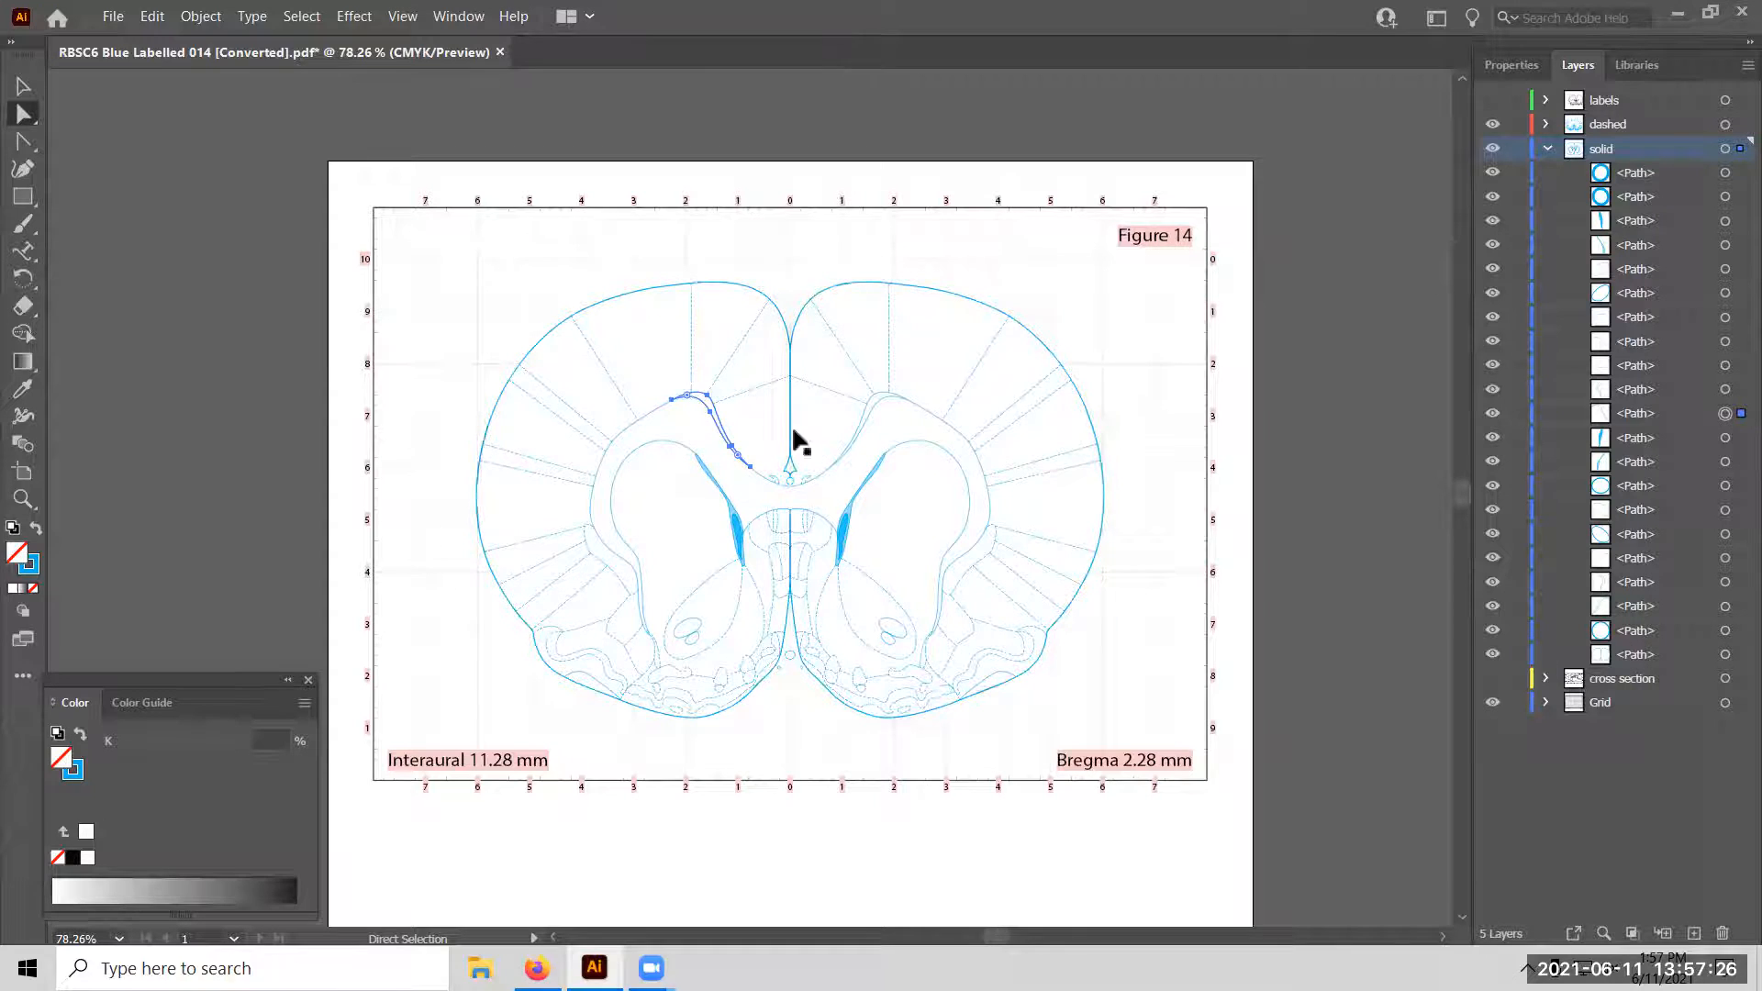
{"action": "left_click", "coordinate": [1726, 292]}
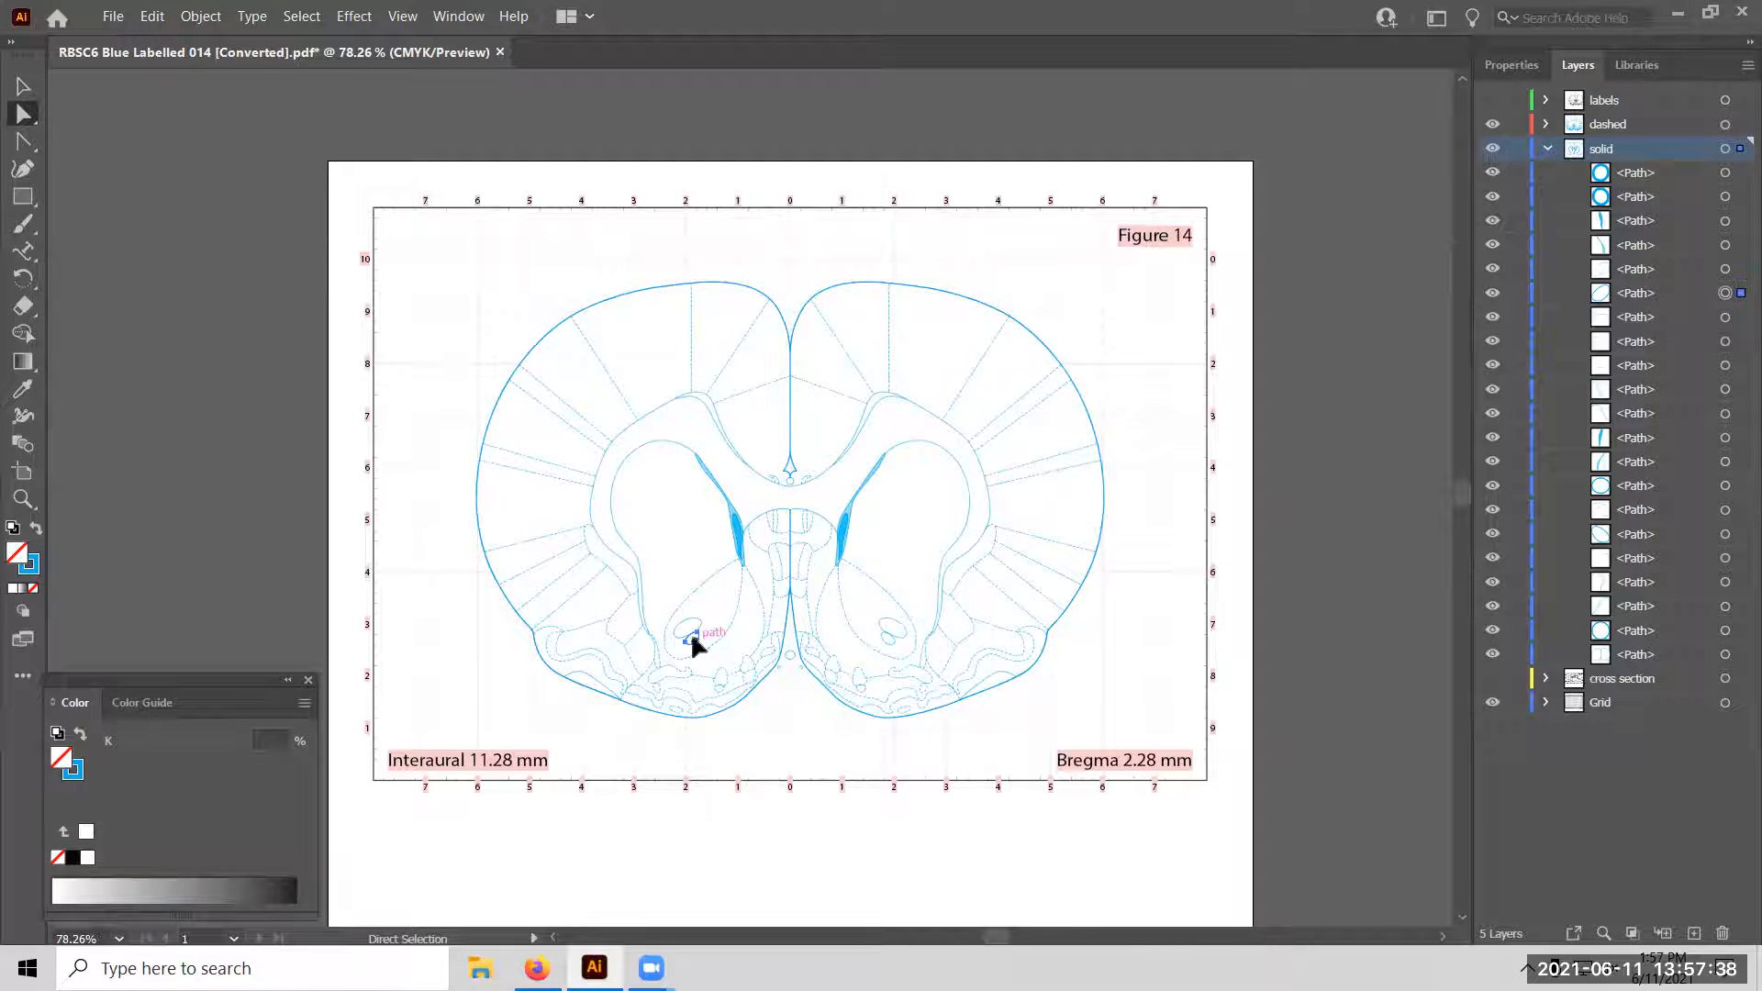
{"action": "left_click_drag", "start_coordinate": [691, 643], "coordinate": [695, 643]}
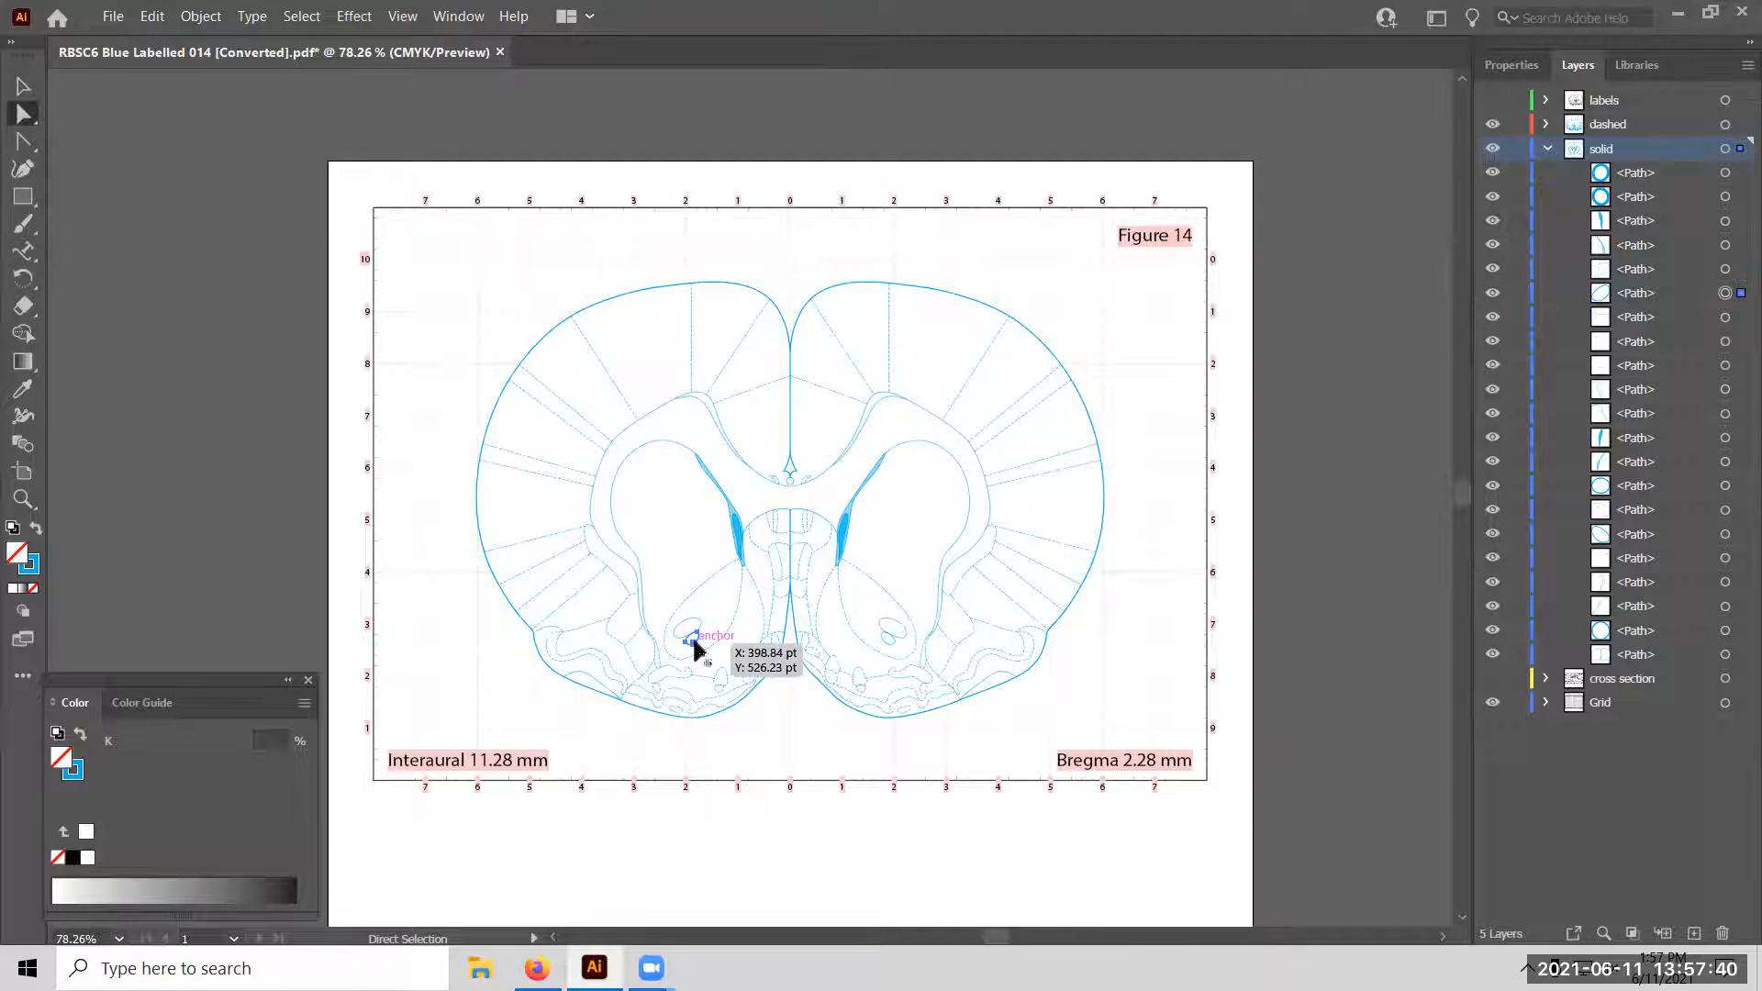
{"action": "mouse_move", "coordinate": [686, 632]}
{"action": "left_mouse_down"}
{"action": "mouse_move", "coordinate": [689, 649]}
{"action": "mouse_move", "coordinate": [902, 663]}
{"action": "mouse_move", "coordinate": [1042, 625]}
{"action": "mouse_move", "coordinate": [1153, 655]}
{"action": "mouse_move", "coordinate": [759, 574]}
{"action": "mouse_move", "coordinate": [747, 669]}
{"action": "mouse_move", "coordinate": [724, 677]}
{"action": "mouse_move", "coordinate": [694, 648]}
{"action": "left_mouse_up"}
{"action": "left_click", "coordinate": [809, 681], "text": "ctrl"}
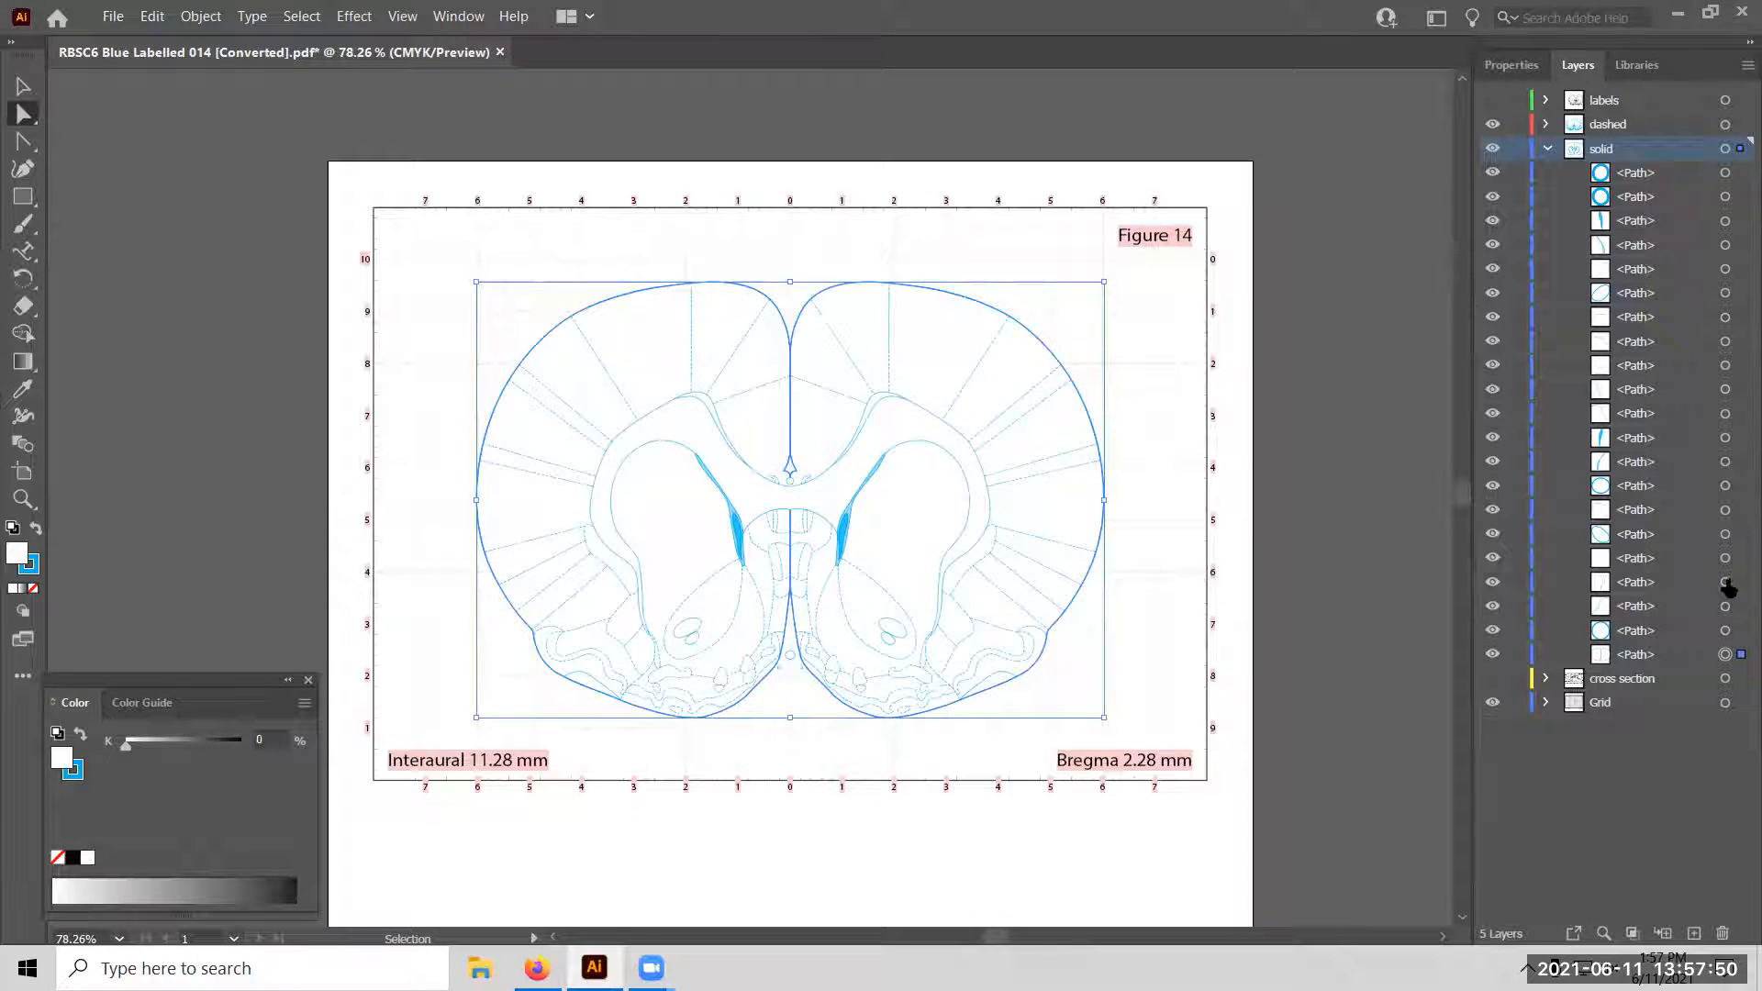
{"action": "left_click", "coordinate": [694, 633], "text": "ctrl"}
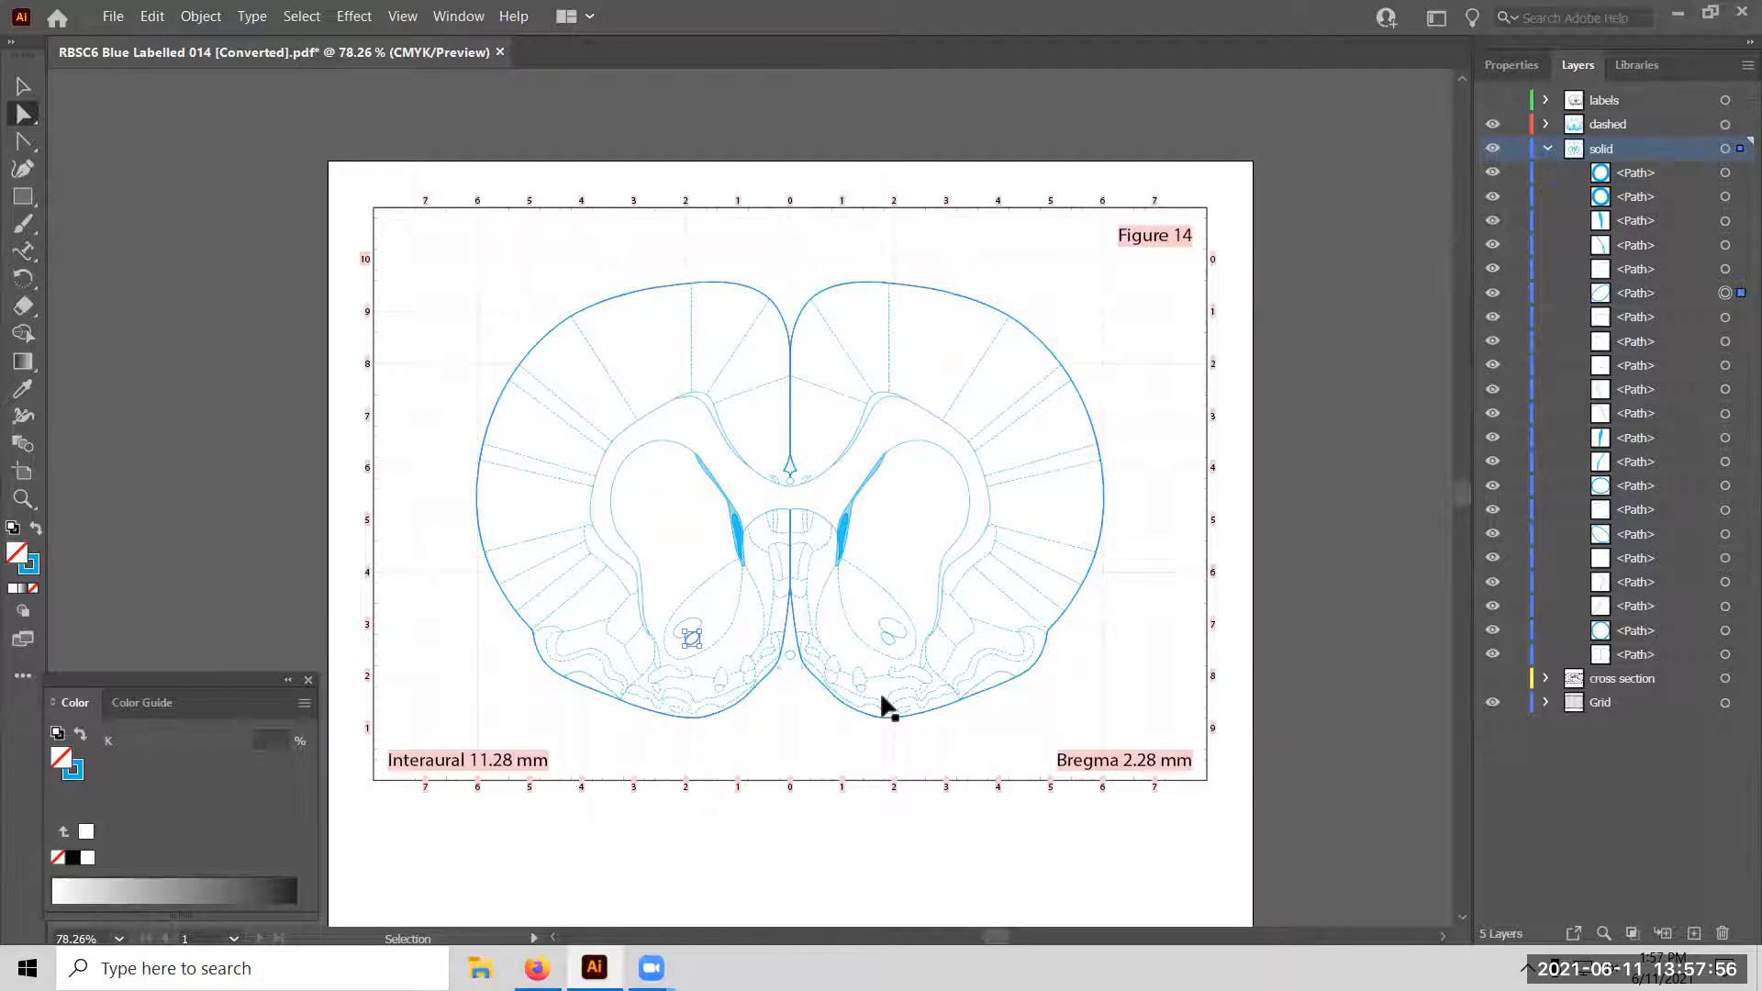
At 200% zoom, stretch the small left oval's lower anchor point diagonally to just below the brain outline, near the horizontal 0 mark.
{"action": "key", "text": "ctrl+1"}
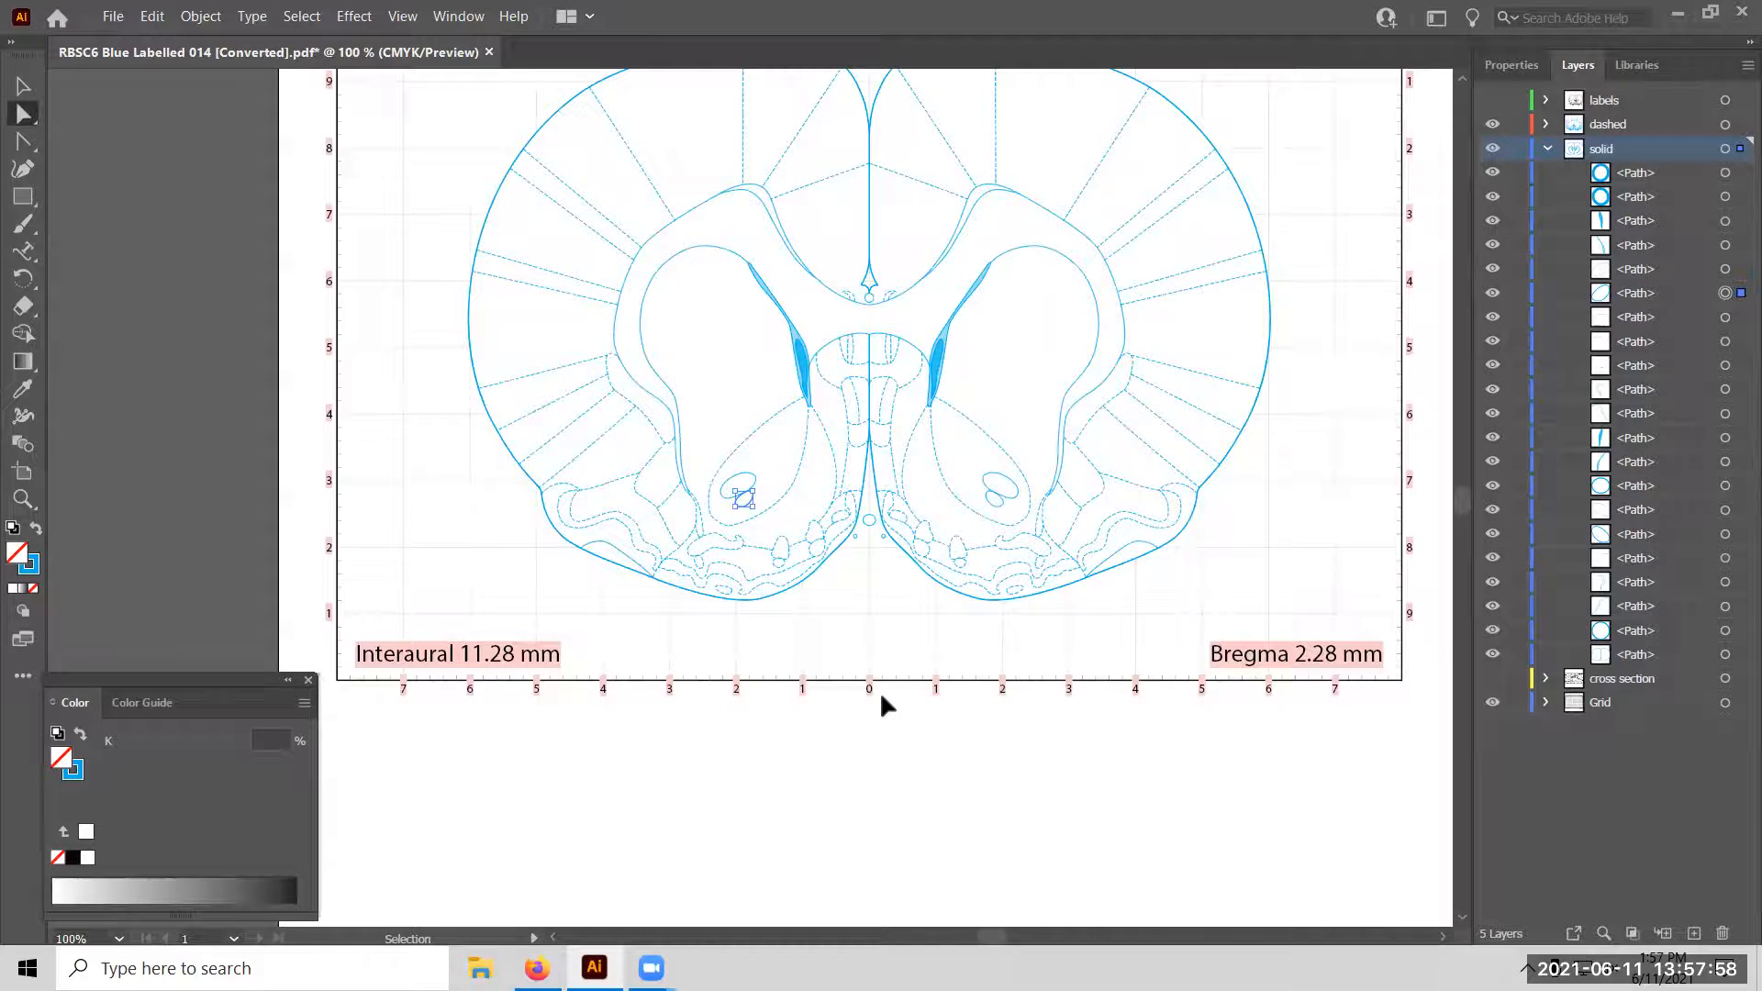
{"action": "key", "text": "ctrl+equal"}
{"action": "key", "text": "ctrl+equal"}
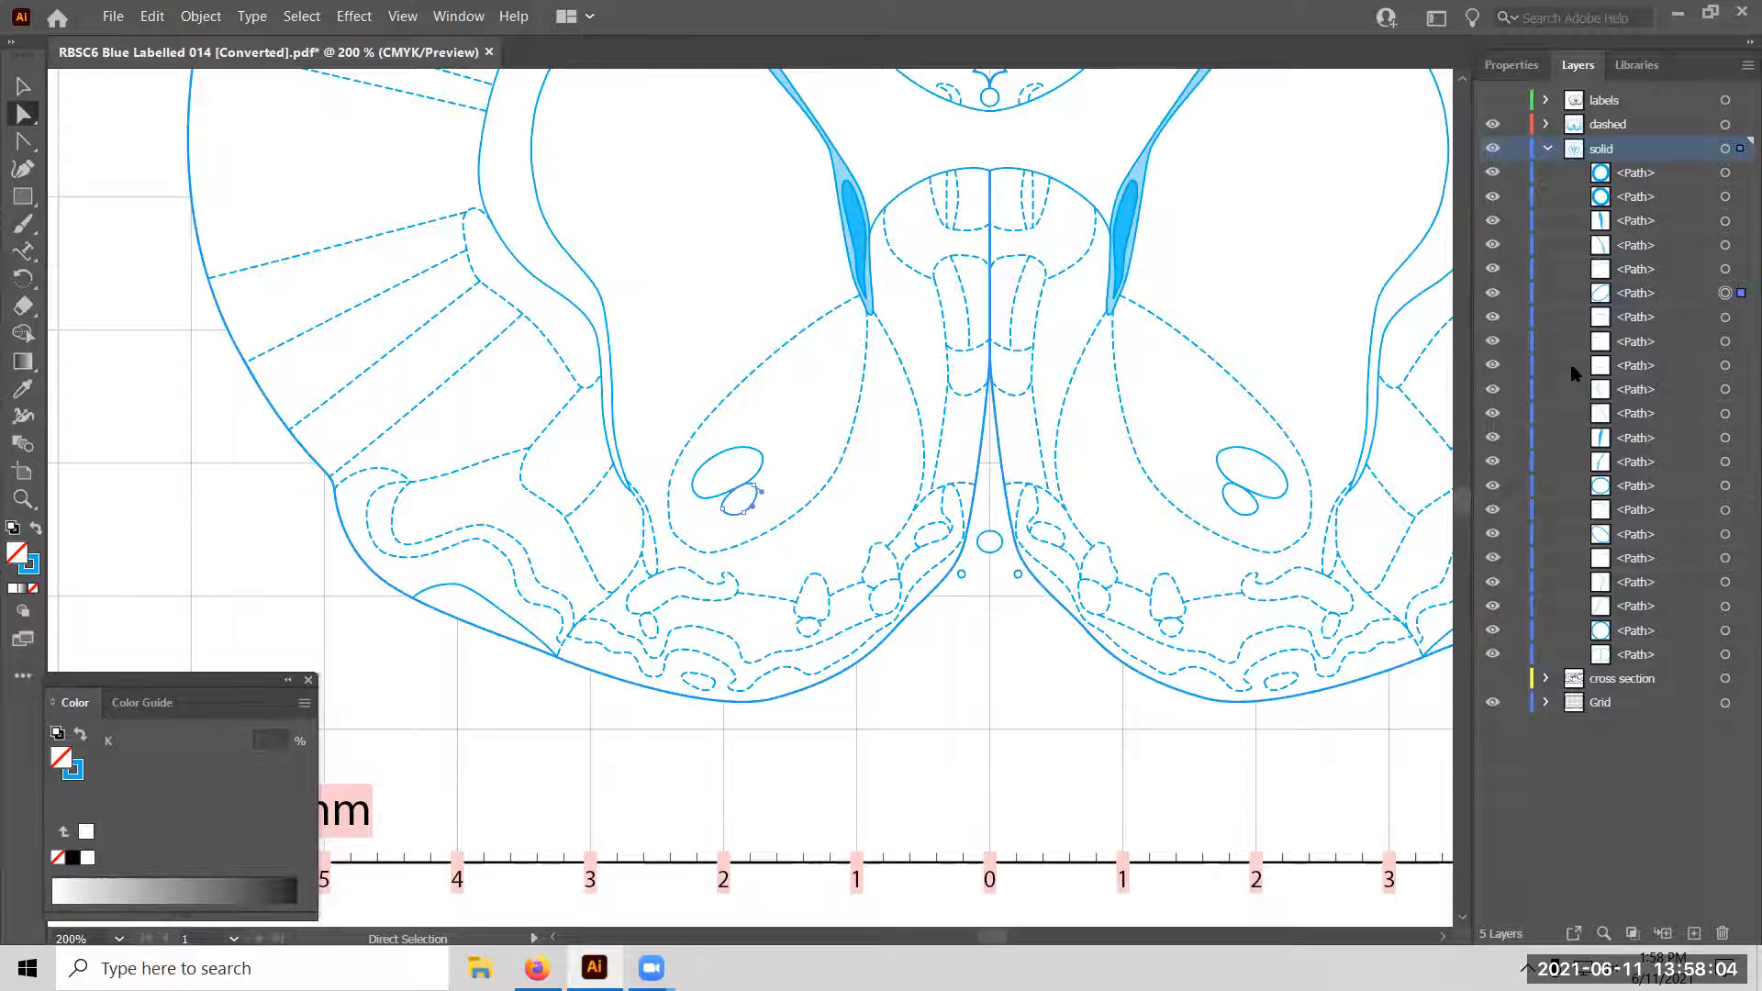
{"action": "left_click", "coordinate": [743, 516]}
{"action": "left_click_drag", "start_coordinate": [744, 519], "coordinate": [1010, 782]}
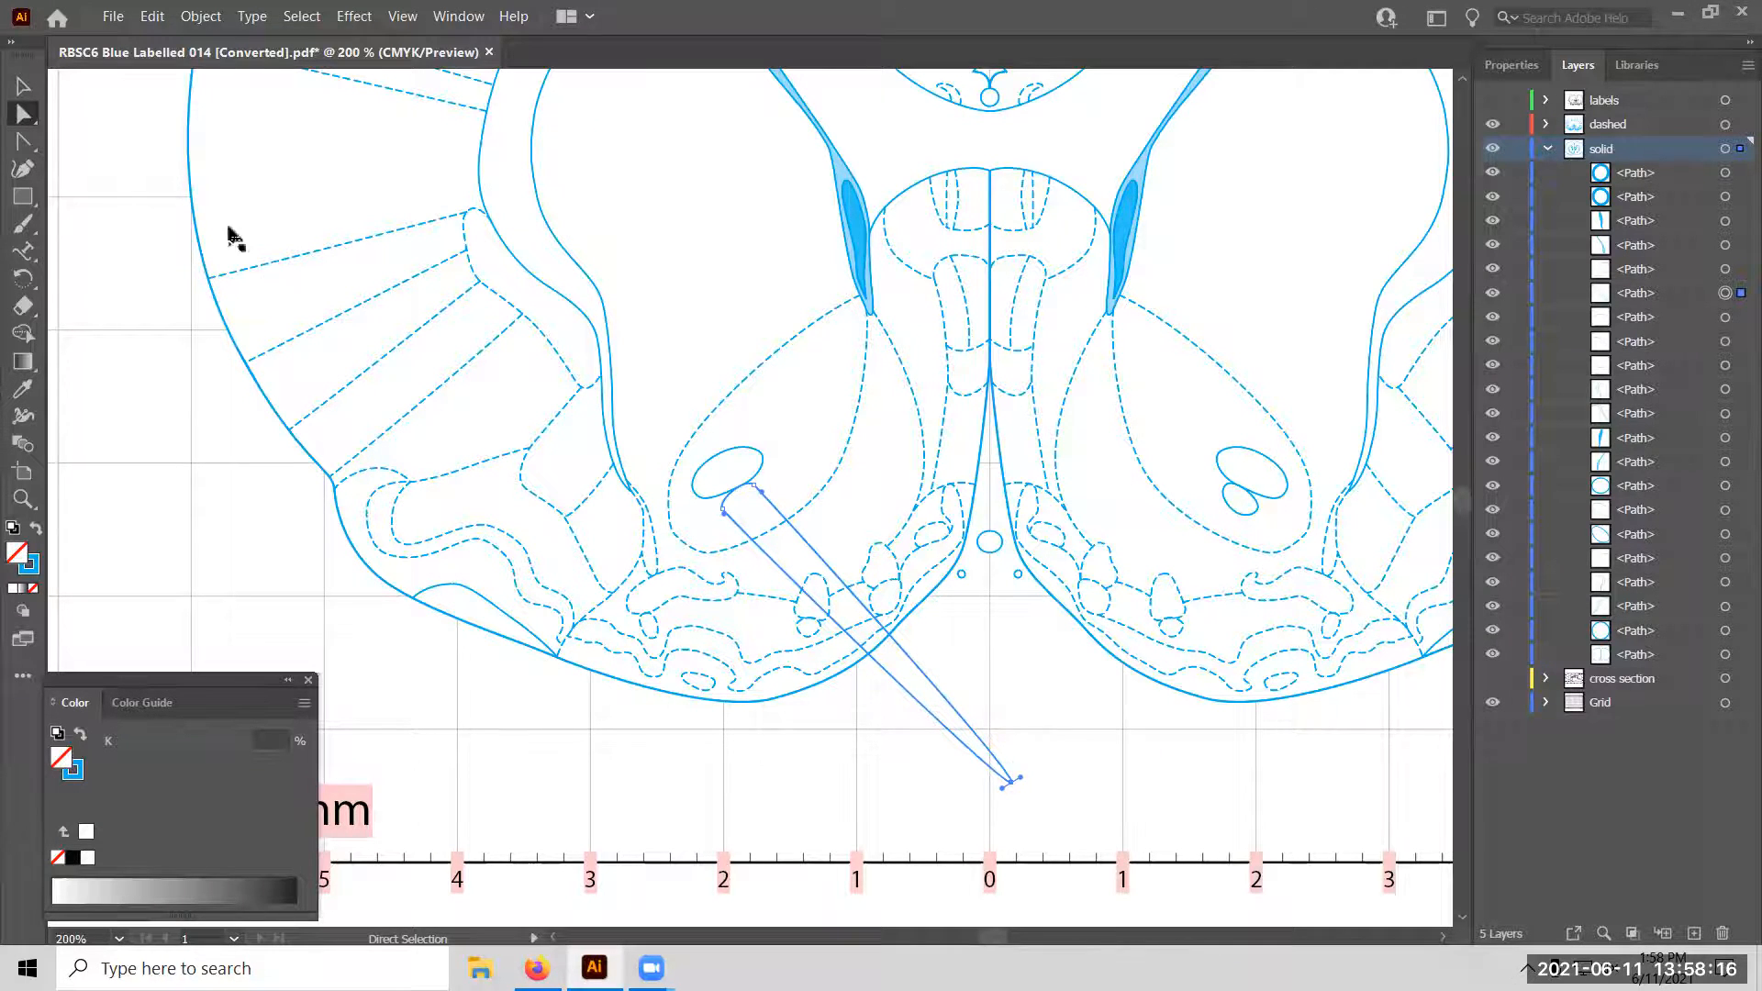
Compare selecting the stretched oval as a whole with the Selection tool and by its anchor points with the Direct Selection tool.
{"action": "left_click", "coordinate": [24, 87]}
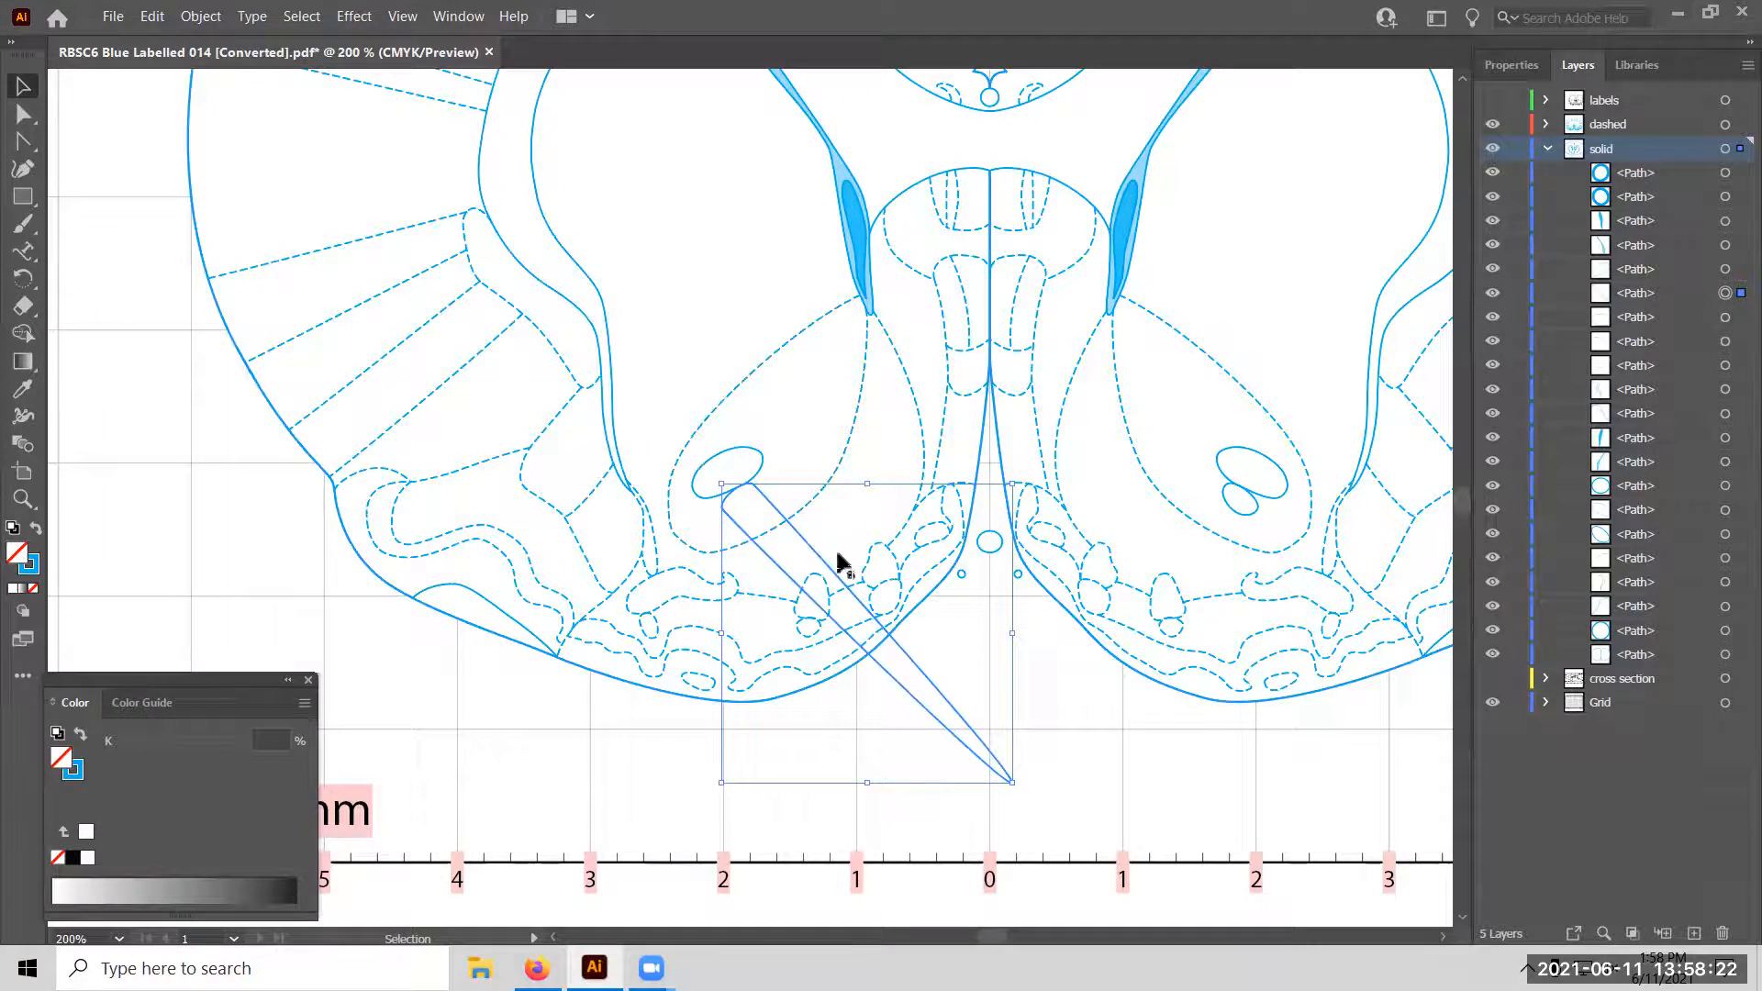
{"action": "left_click", "coordinate": [23, 114]}
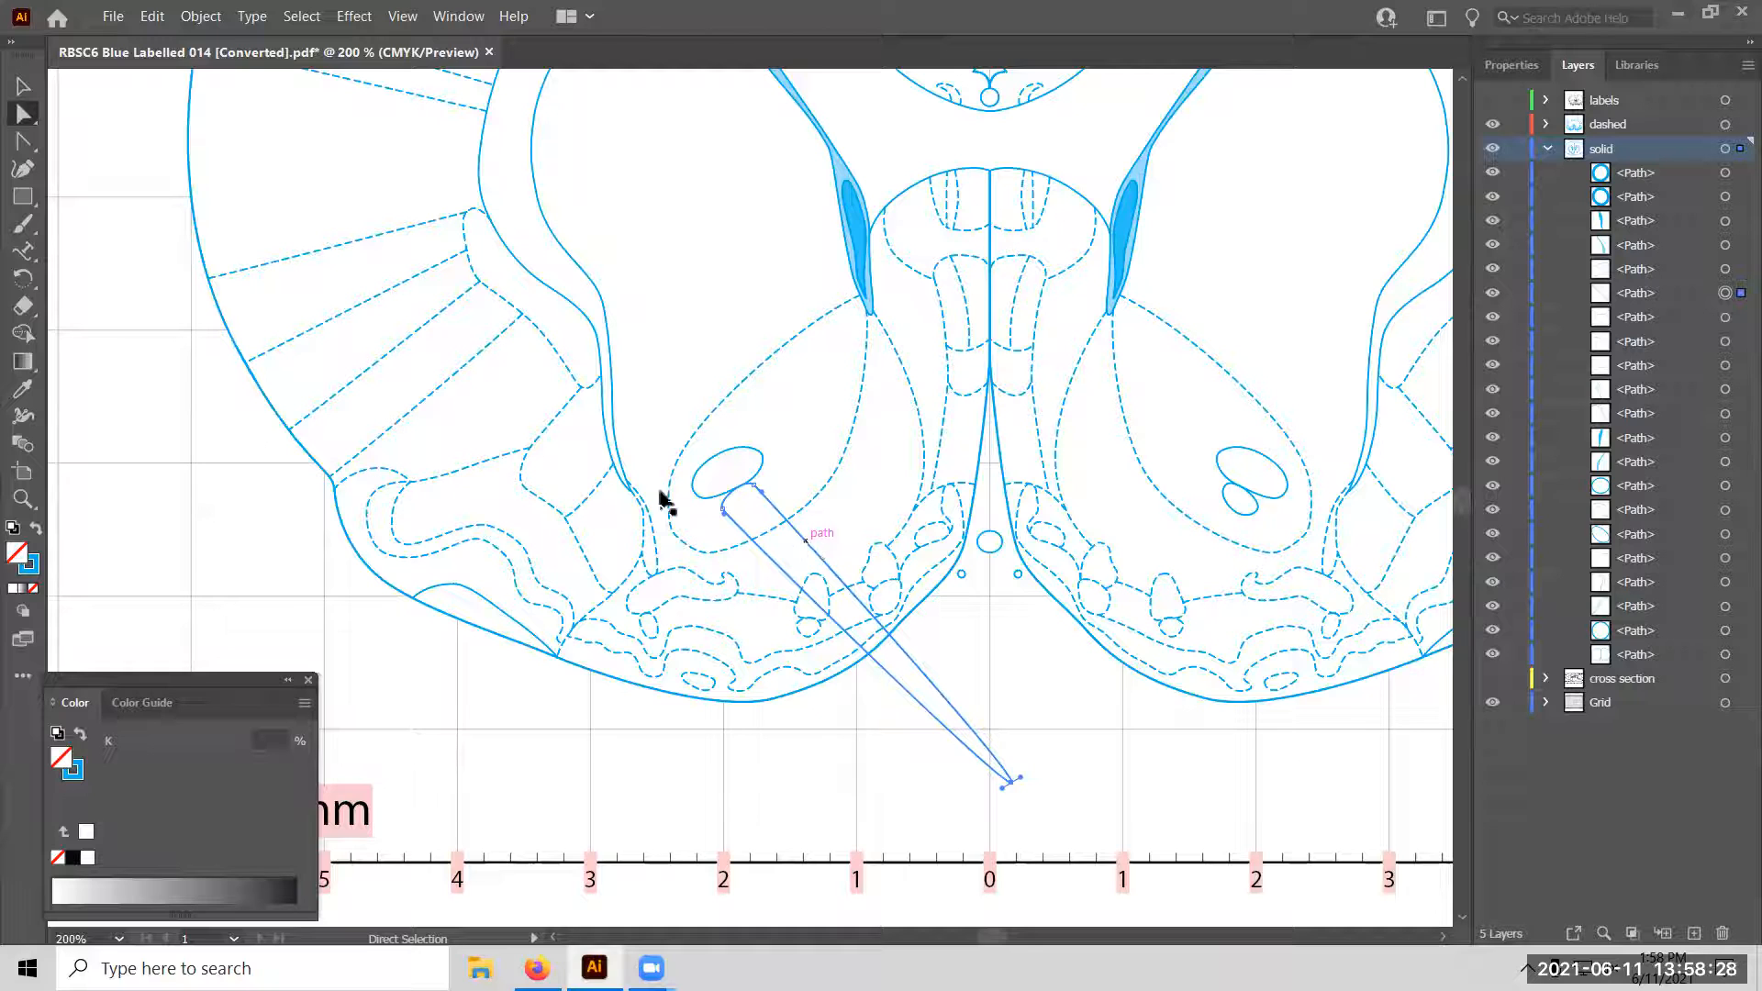
{"action": "left_click", "coordinate": [22, 87]}
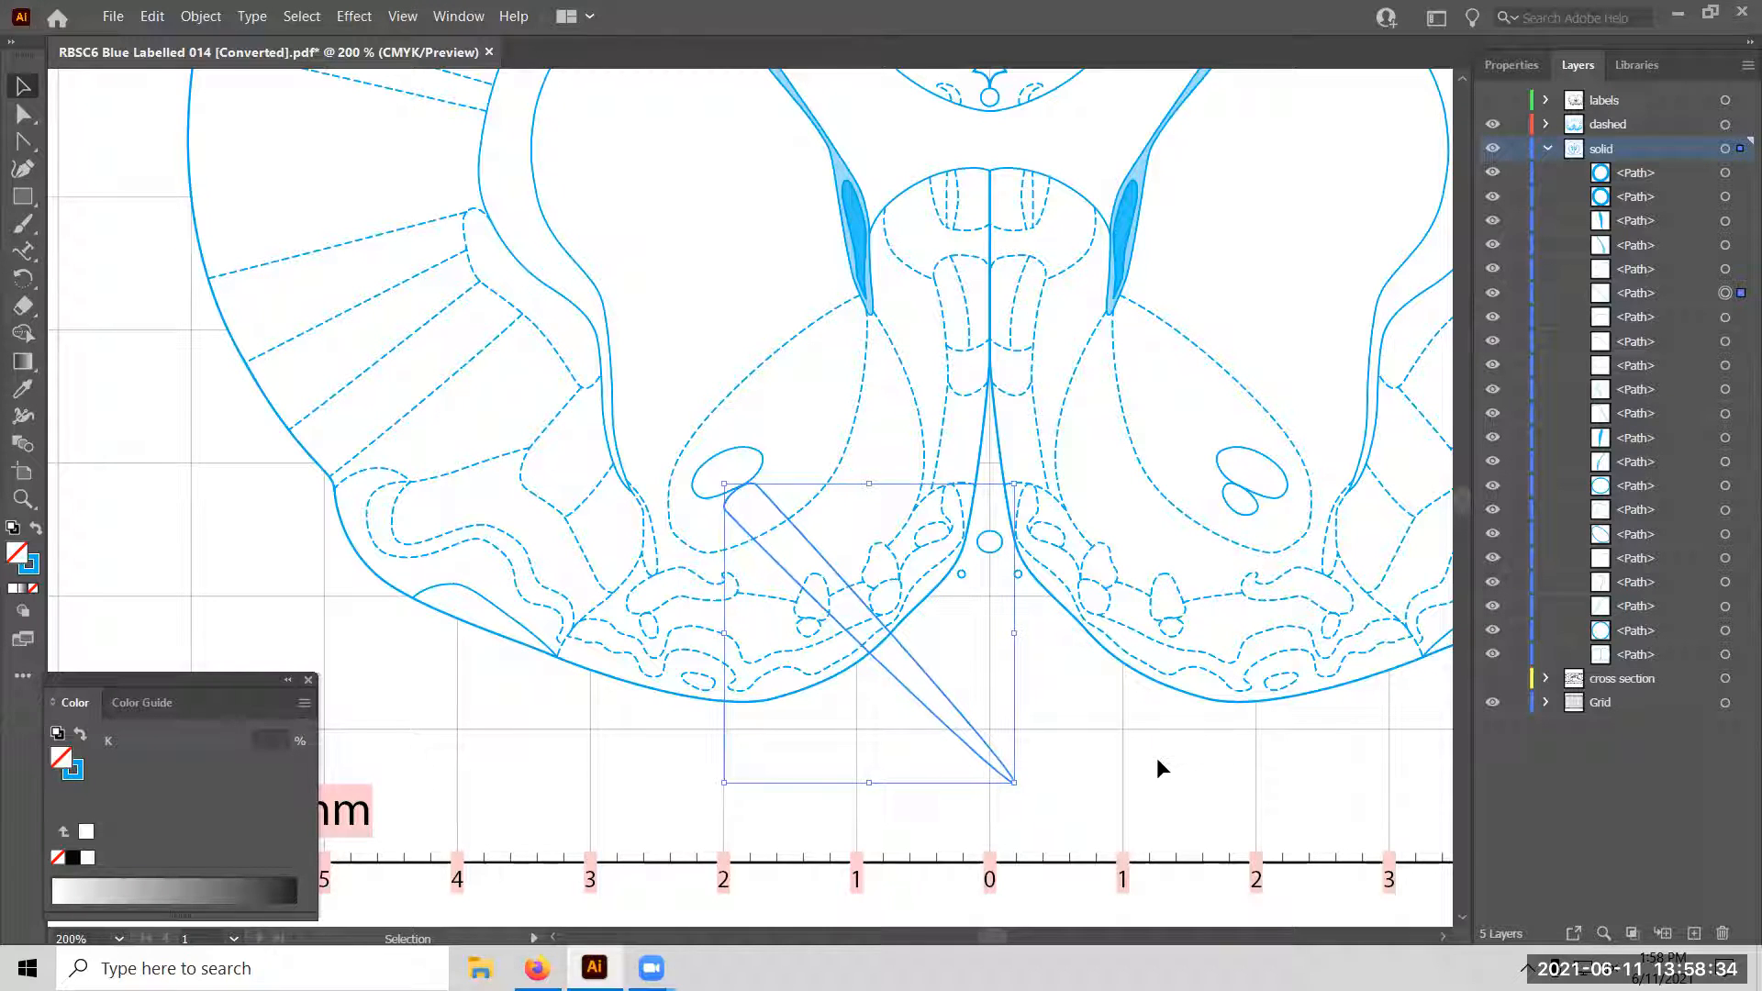
{"action": "left_click", "coordinate": [23, 113]}
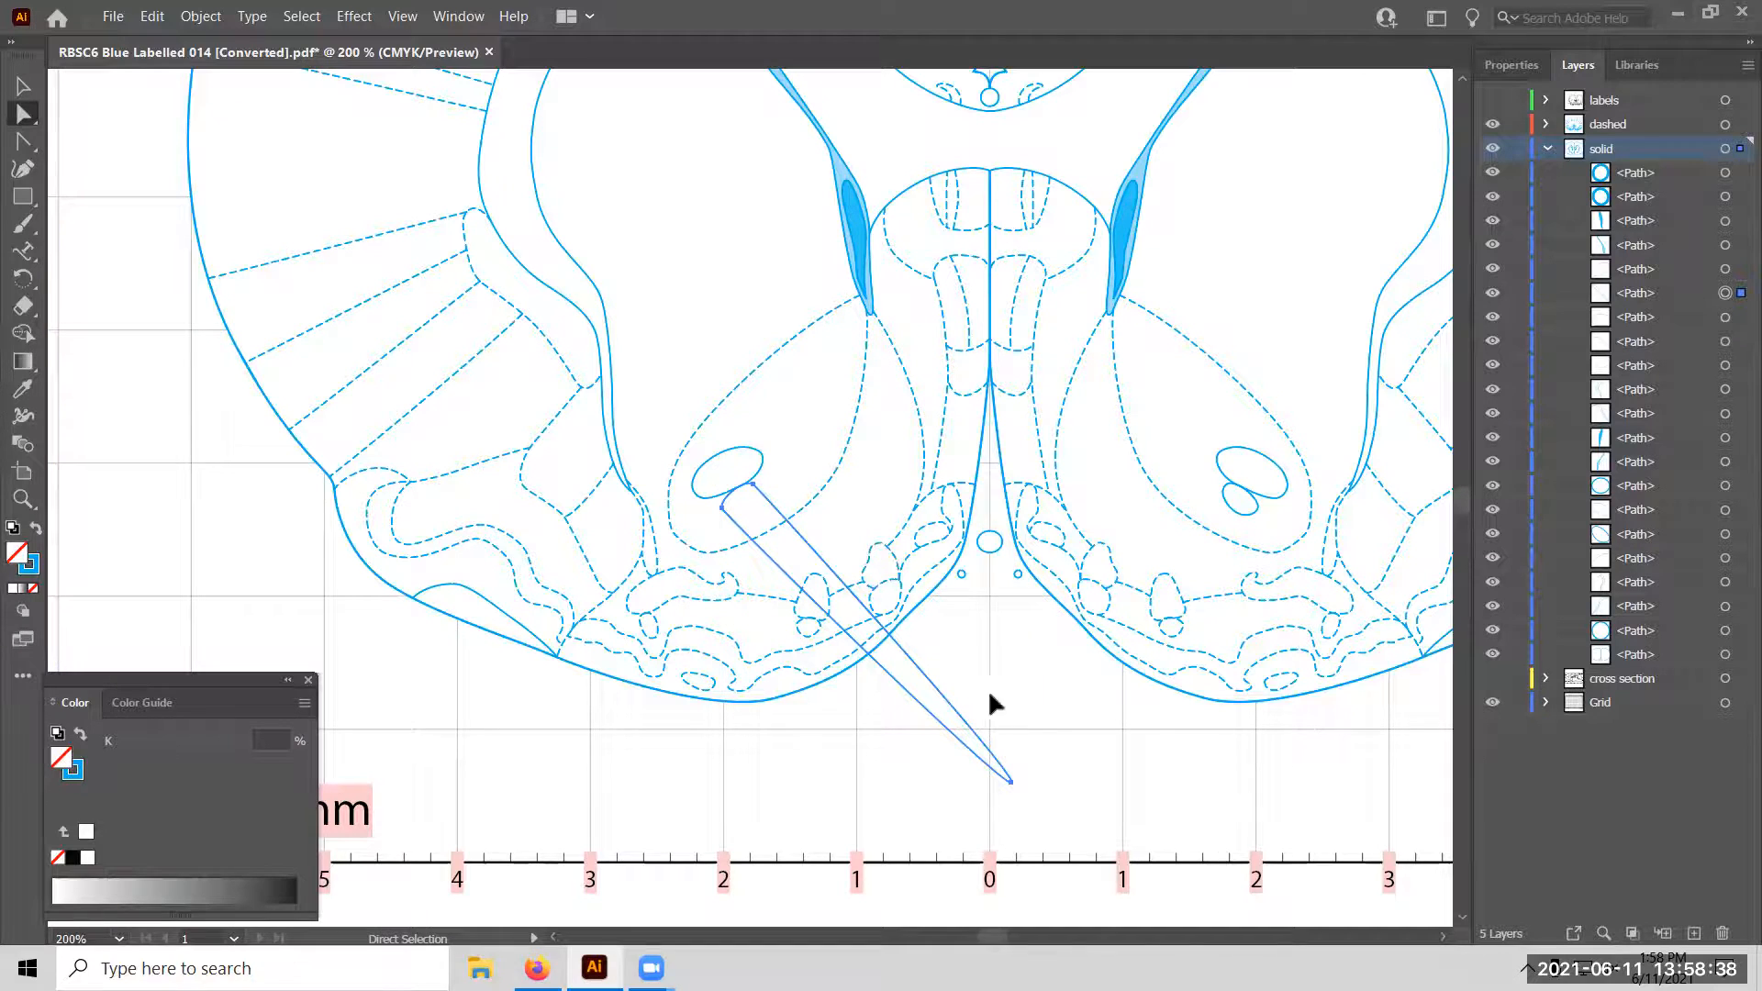
{"action": "left_click", "coordinate": [1013, 782]}
{"action": "left_click", "coordinate": [21, 85]}
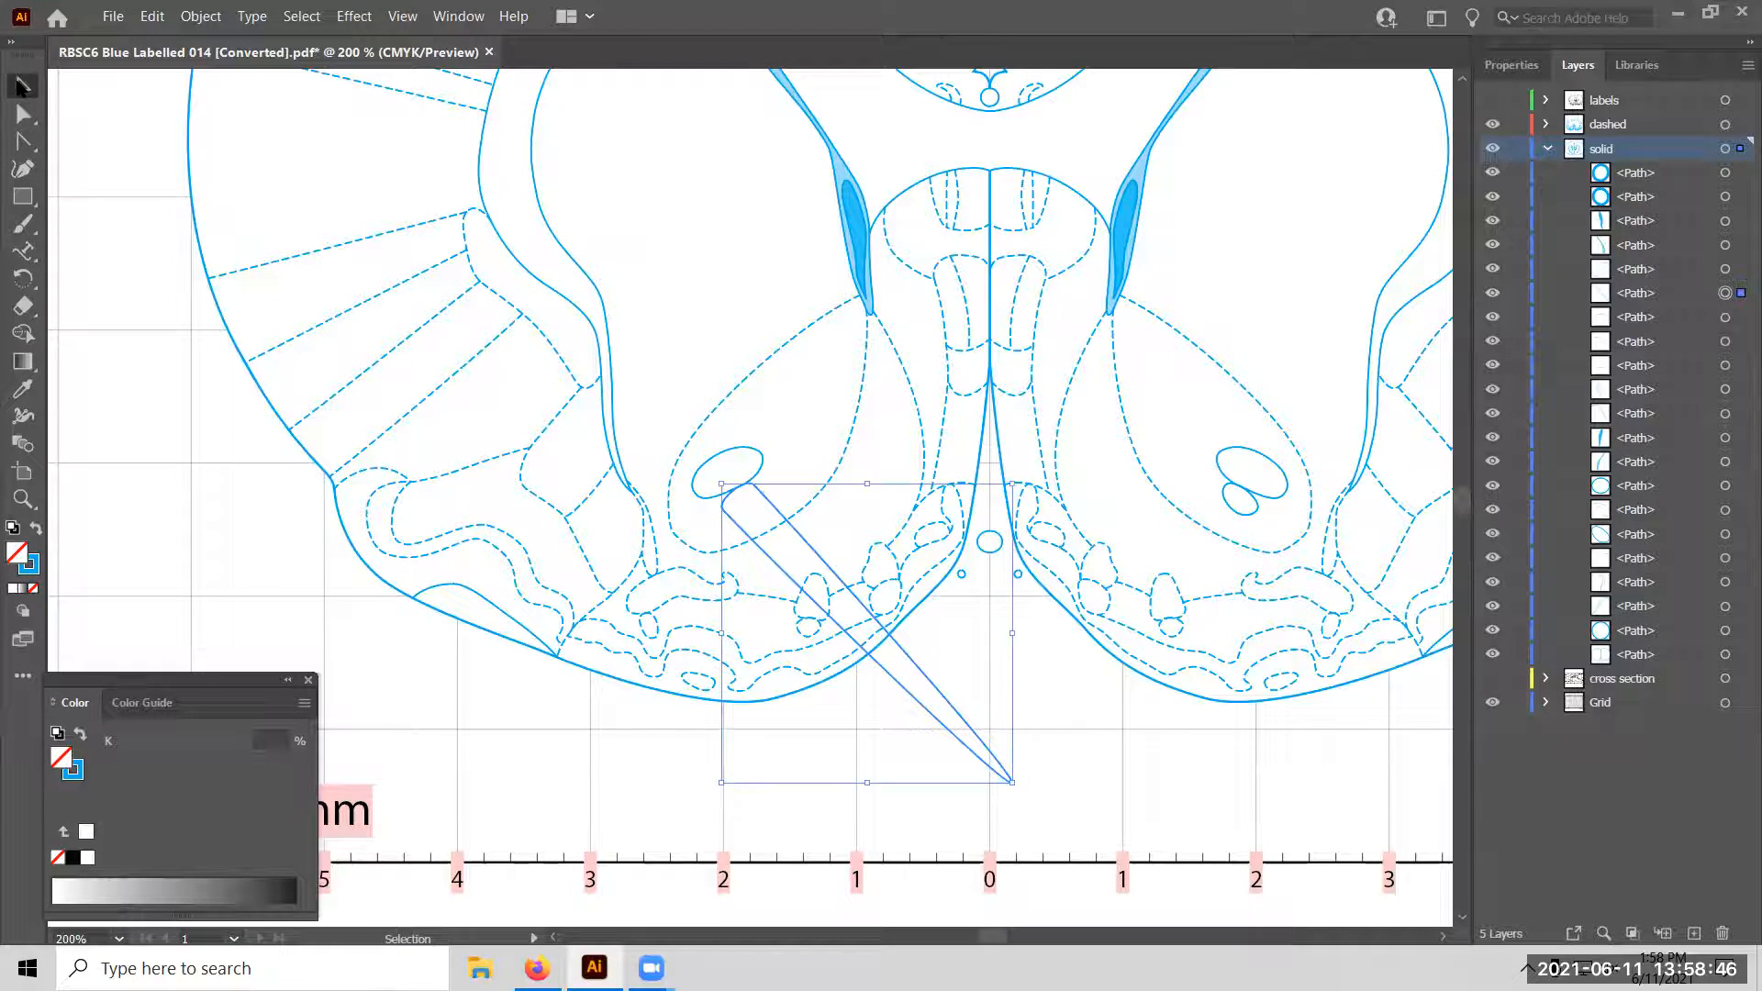
{"action": "left_click", "coordinate": [164, 319]}
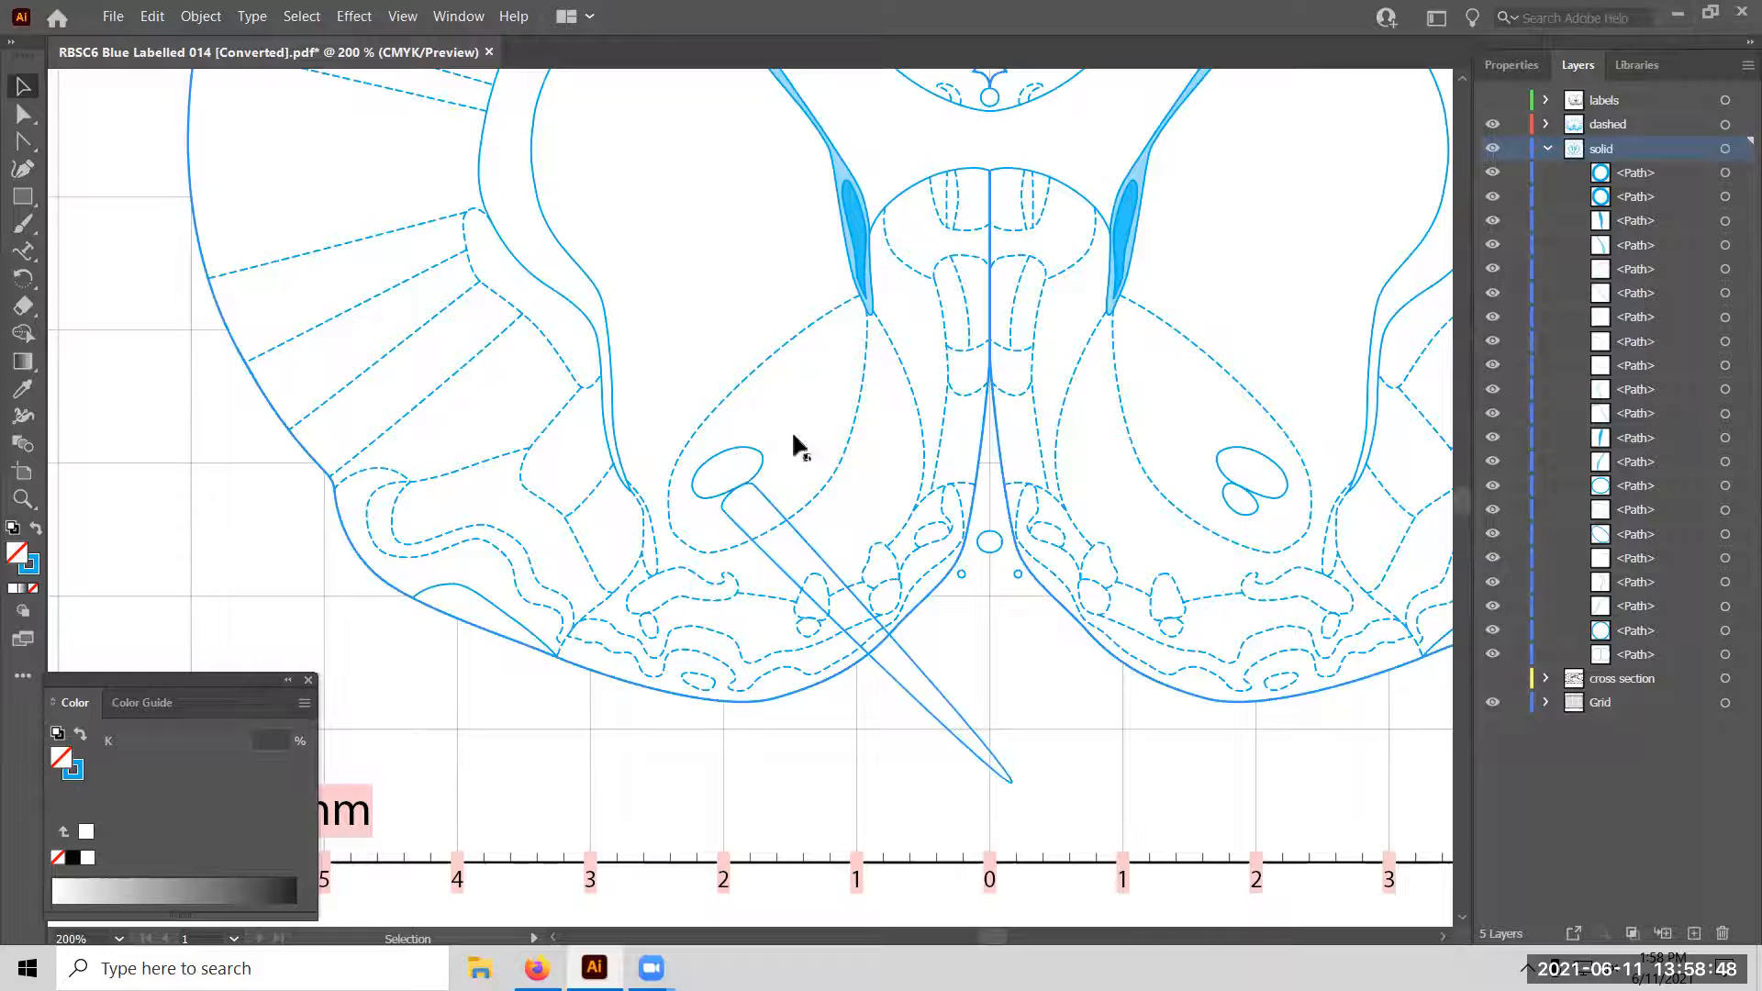
{"action": "left_click", "coordinate": [761, 499]}
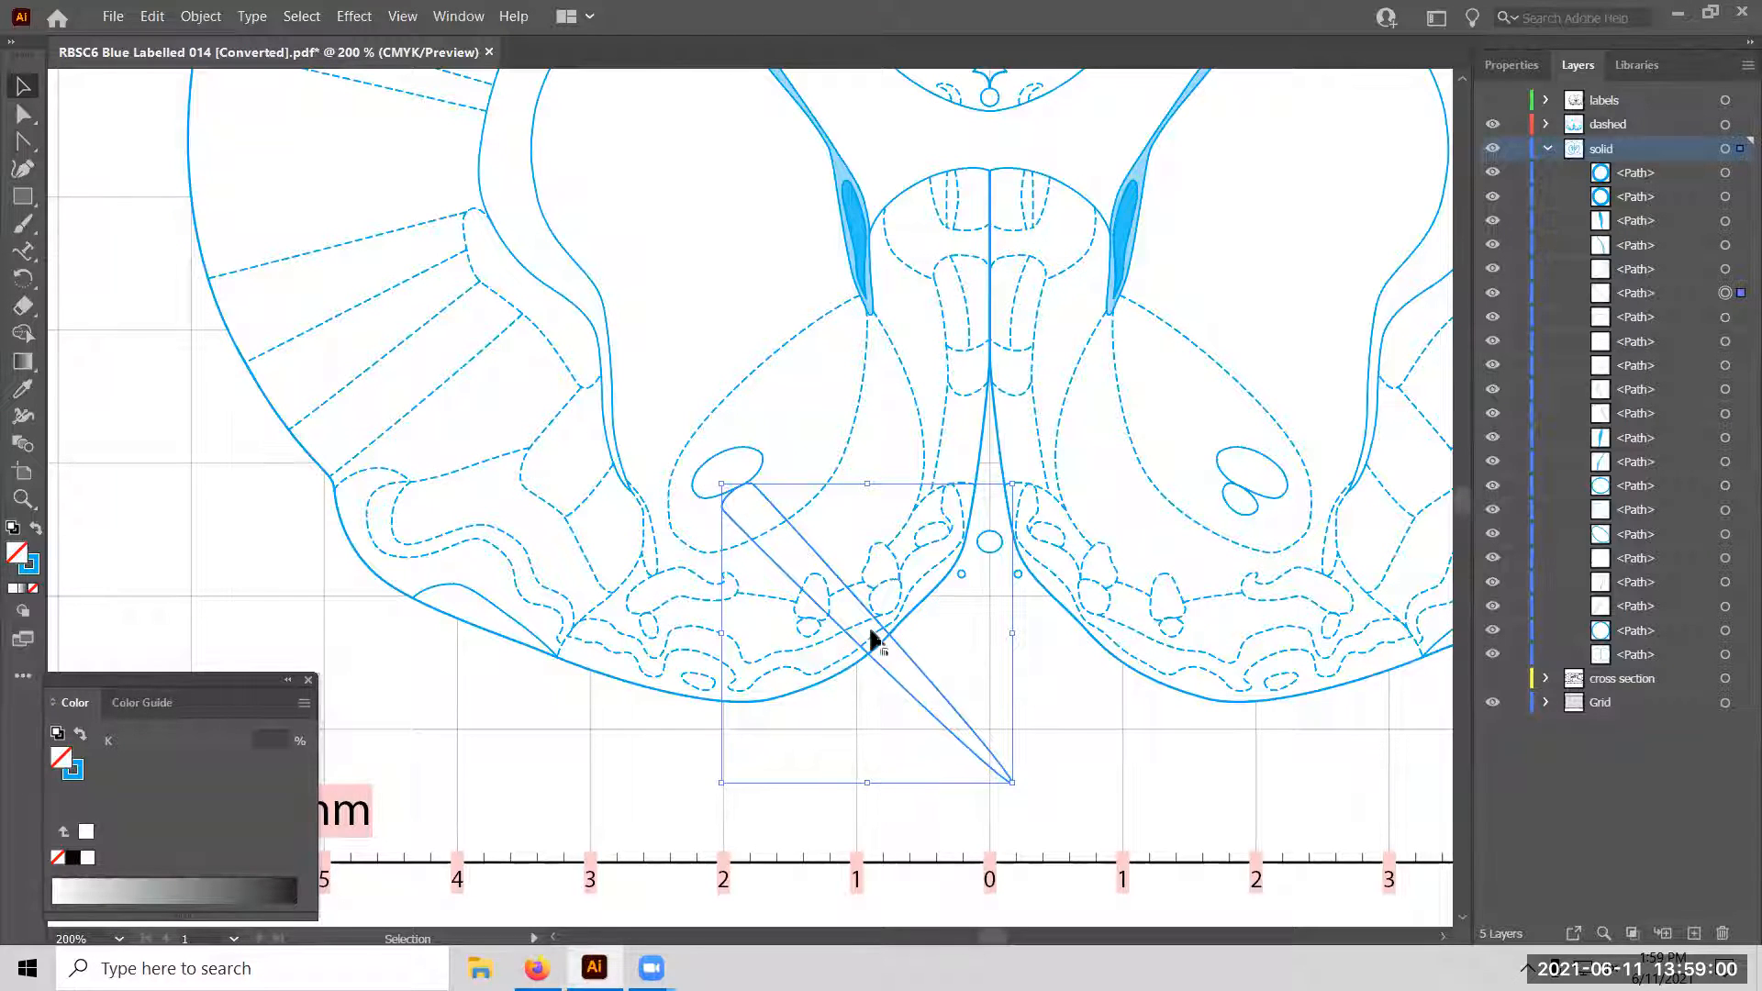
{"action": "left_click", "coordinate": [24, 114]}
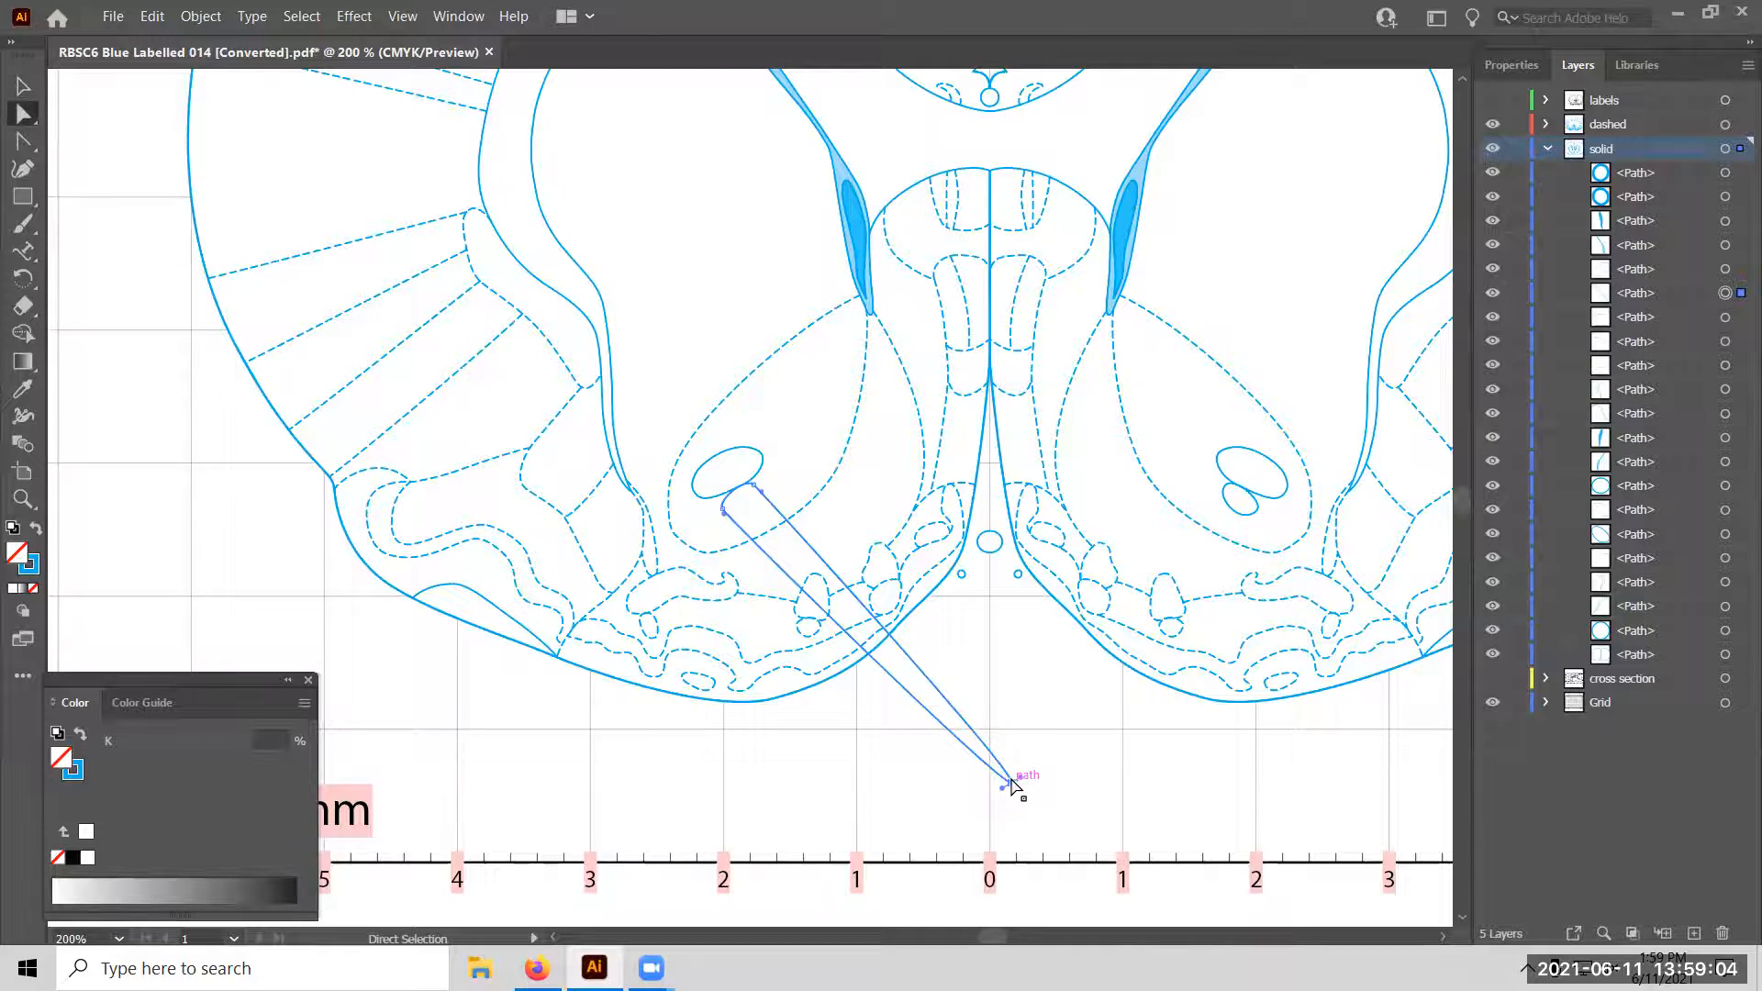
{"action": "left_click", "coordinate": [25, 89]}
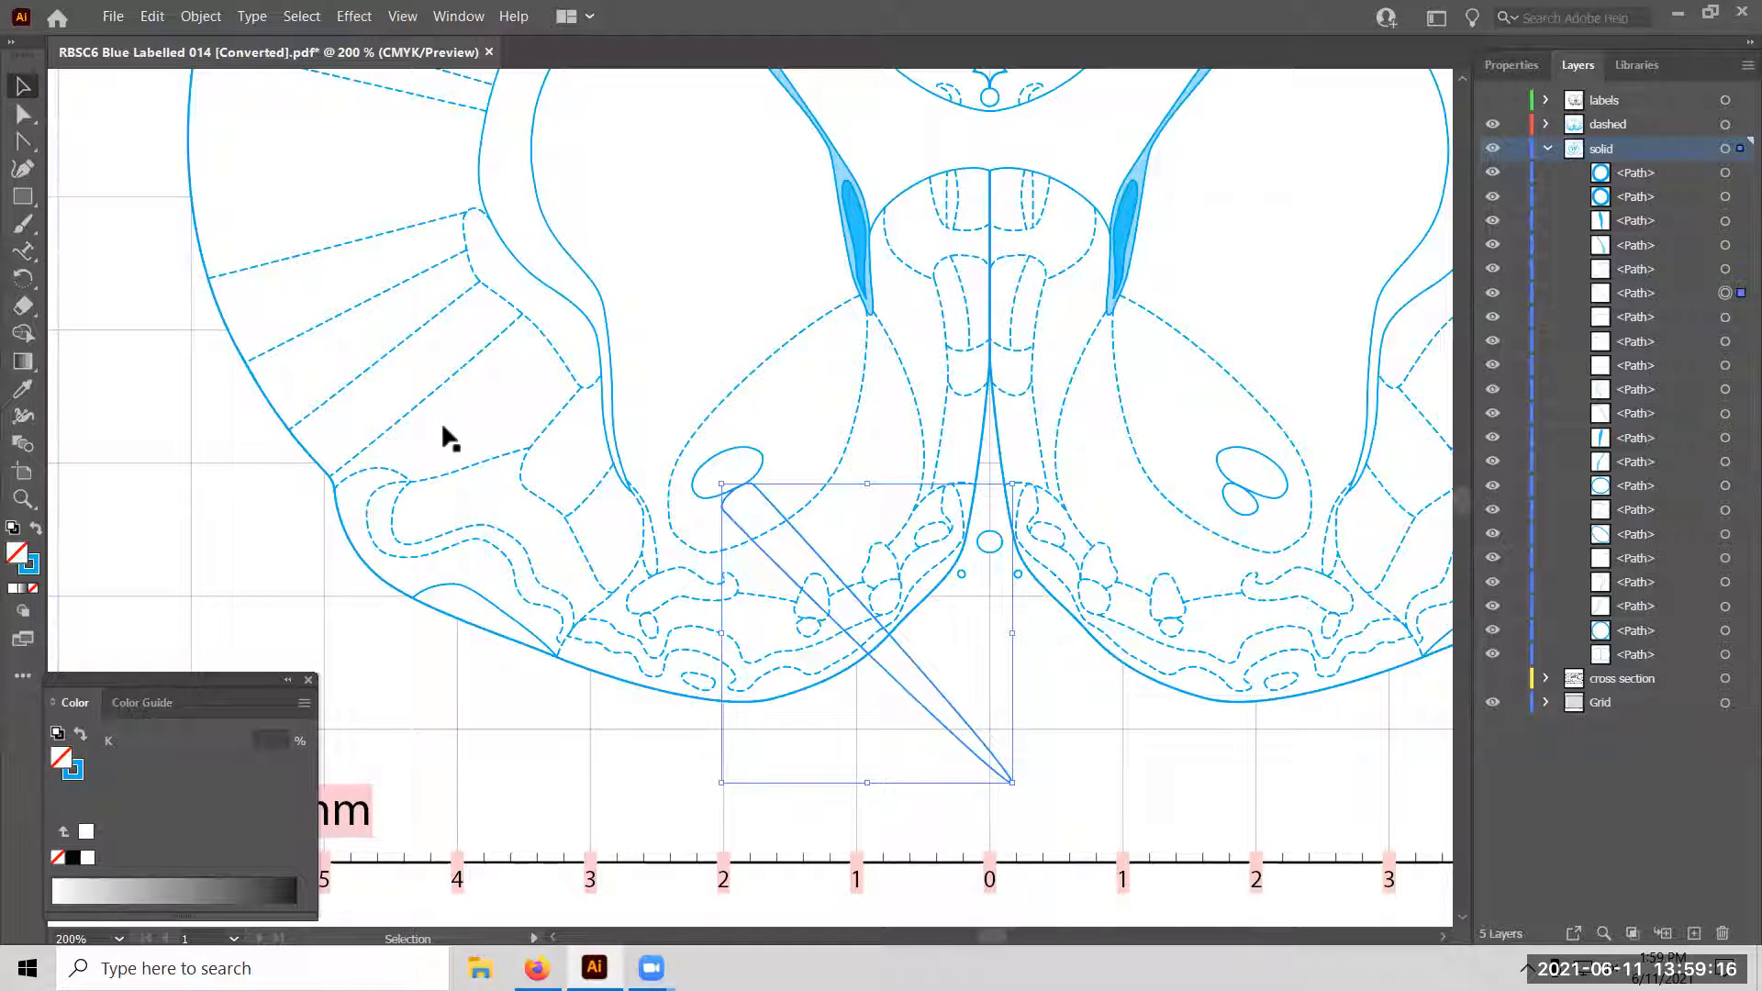
{"action": "left_click", "coordinate": [23, 115]}
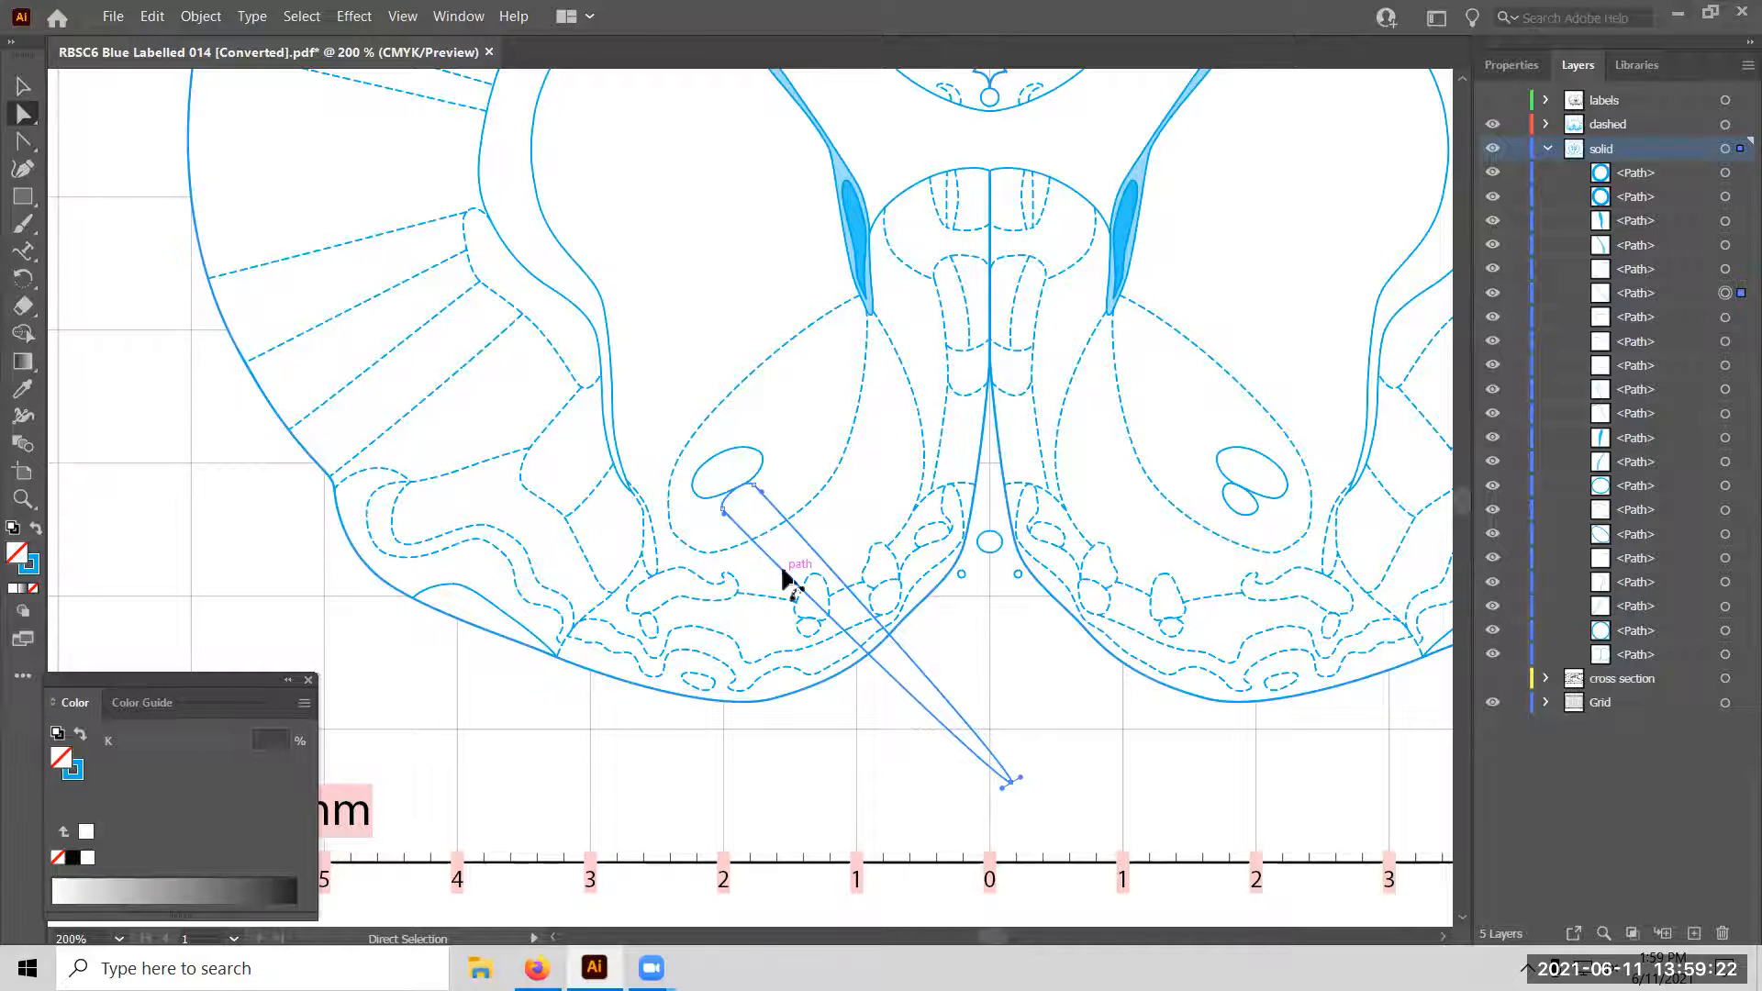
Nudge the whole stretched oval horizontally in both directions with the Selection tool, leaving it slightly nearer the midline.
{"action": "left_click", "coordinate": [22, 87]}
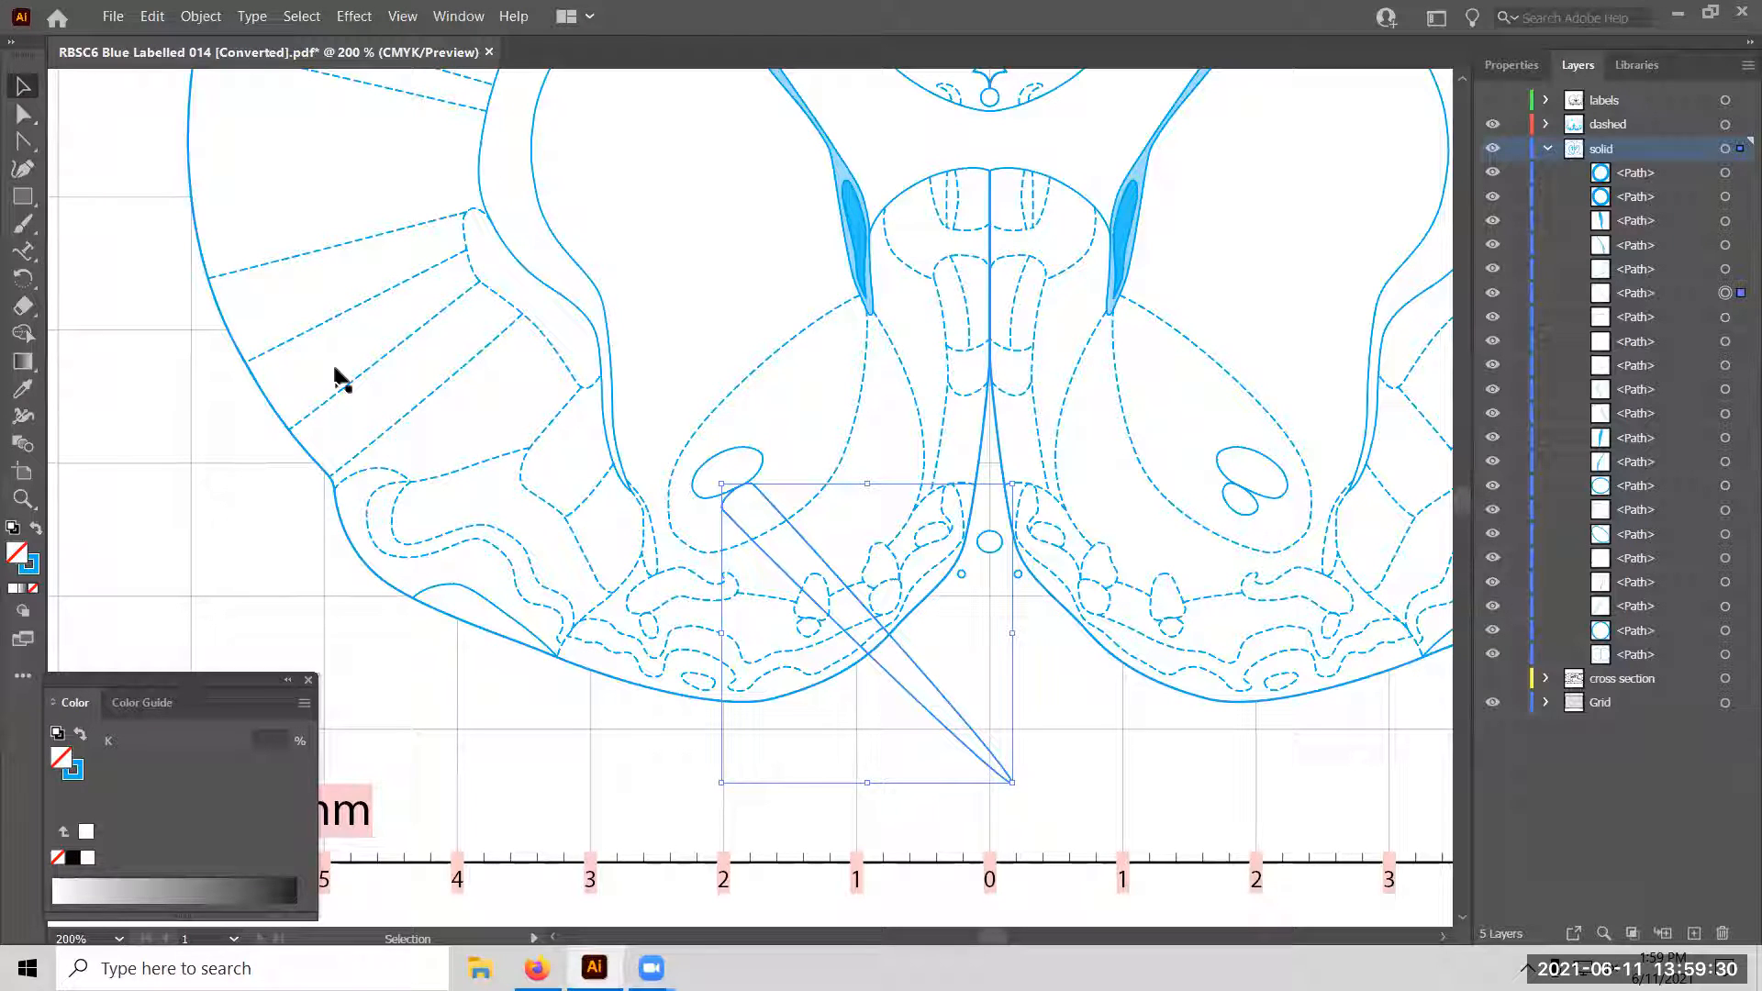
{"action": "key", "text": "Right"}
{"action": "key", "text": "Right"}
{"action": "key", "text": "Right"}
{"action": "key", "text": "Right"}
{"action": "key", "text": "Right"}
{"action": "key", "text": "Right"}
{"action": "key", "text": "Right"}
{"action": "key", "text": "Right"}
{"action": "key", "text": "Right"}
{"action": "key", "text": "Right"}
{"action": "key", "text": "Right"}
{"action": "key", "text": "Right"}
{"action": "key", "text": "Right"}
{"action": "key", "text": "Right"}
{"action": "key", "text": "Right"}
{"action": "key", "text": "Right"}
{"action": "key", "text": "Right"}
{"action": "key", "text": "Right"}
{"action": "key", "text": "Right"}
{"action": "key", "text": "Right"}
{"action": "key", "text": "Right"}
{"action": "key", "text": "Right"}
{"action": "key", "text": "Right"}
{"action": "key", "text": "Right"}
{"action": "key", "text": "Left"}
{"action": "key", "text": "Left"}
{"action": "key", "text": "Left"}
{"action": "key", "text": "Left"}
{"action": "key", "text": "Left"}
{"action": "key", "text": "Left"}
{"action": "key", "text": "Left"}
{"action": "key", "text": "Left"}
{"action": "key", "text": "Left"}
{"action": "key", "text": "Left"}
{"action": "key", "text": "Left"}
{"action": "key", "text": "Left"}
{"action": "key", "text": "Left"}
{"action": "key", "text": "Left"}
{"action": "key", "text": "Left"}
{"action": "key", "text": "Left"}
{"action": "key", "text": "Left"}
{"action": "key", "text": "Left"}
{"action": "key", "text": "Left"}
{"action": "key", "text": "Left"}
{"action": "key", "text": "Right"}
{"action": "key", "text": "Right"}
{"action": "key", "text": "Right"}
{"action": "key", "text": "Right"}
{"action": "key", "text": "Right"}
{"action": "key", "text": "Right"}
{"action": "key", "text": "Right"}
{"action": "key", "text": "Right"}
{"action": "key", "text": "Right"}
{"action": "key", "text": "Right"}
{"action": "key", "text": "Right"}
{"action": "key", "text": "Right"}
{"action": "key", "text": "Right"}
{"action": "key", "text": "Right"}
{"action": "key", "text": "Right"}
{"action": "key", "text": "Right"}
{"action": "key", "text": "Right"}
{"action": "key", "text": "Right"}
{"action": "key", "text": "Right"}
{"action": "key", "text": "Right"}
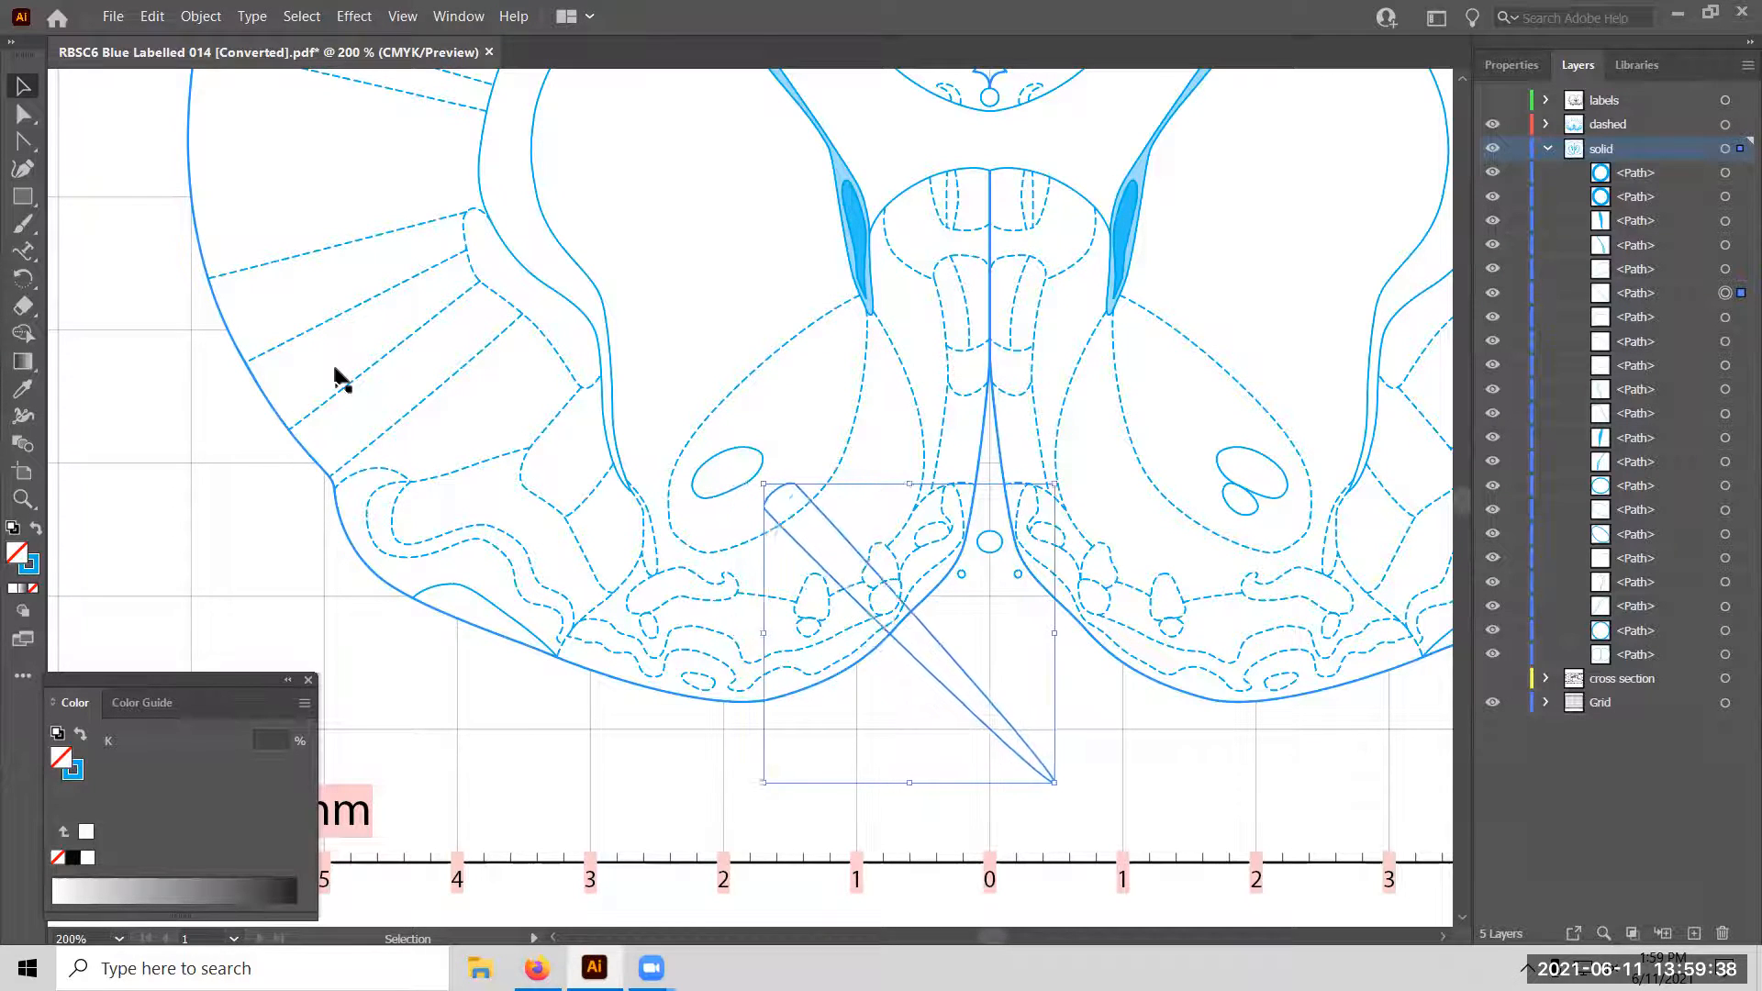
{"action": "key", "text": "Left"}
{"action": "key", "text": "Left"}
{"action": "key", "text": "Left"}
{"action": "key", "text": "Left"}
{"action": "key", "text": "Left"}
{"action": "key", "text": "Left"}
{"action": "key", "text": "Left"}
{"action": "key", "text": "Left"}
{"action": "key", "text": "Left"}
{"action": "key", "text": "Left"}
{"action": "key", "text": "Left"}
{"action": "key", "text": "Left"}
{"action": "key", "text": "Left"}
{"action": "key", "text": "Left"}
{"action": "key", "text": "Left"}
{"action": "key", "text": "Left"}
{"action": "key", "text": "Left"}
{"action": "key", "text": "Left"}
{"action": "key", "text": "Left"}
{"action": "key", "text": "Left"}
{"action": "key", "text": "a"}
{"action": "key", "text": "v"}
Nudge the stretched oval up and down in small increments, leaving it slightly above its starting height.
{"action": "key", "text": "Up"}
{"action": "key", "text": "Up"}
{"action": "key", "text": "Up"}
{"action": "key", "text": "Up"}
{"action": "key", "text": "Up"}
{"action": "key", "text": "Up"}
{"action": "key", "text": "Up"}
{"action": "key", "text": "Up"}
{"action": "key", "text": "Up"}
{"action": "key", "text": "Up"}
{"action": "key", "text": "Up"}
{"action": "key", "text": "Up"}
{"action": "key", "text": "Up"}
{"action": "key", "text": "Up"}
{"action": "key", "text": "Up"}
{"action": "key", "text": "Up"}
{"action": "key", "text": "Up"}
{"action": "key", "text": "Up"}
{"action": "key", "text": "Up"}
{"action": "key", "text": "Up"}
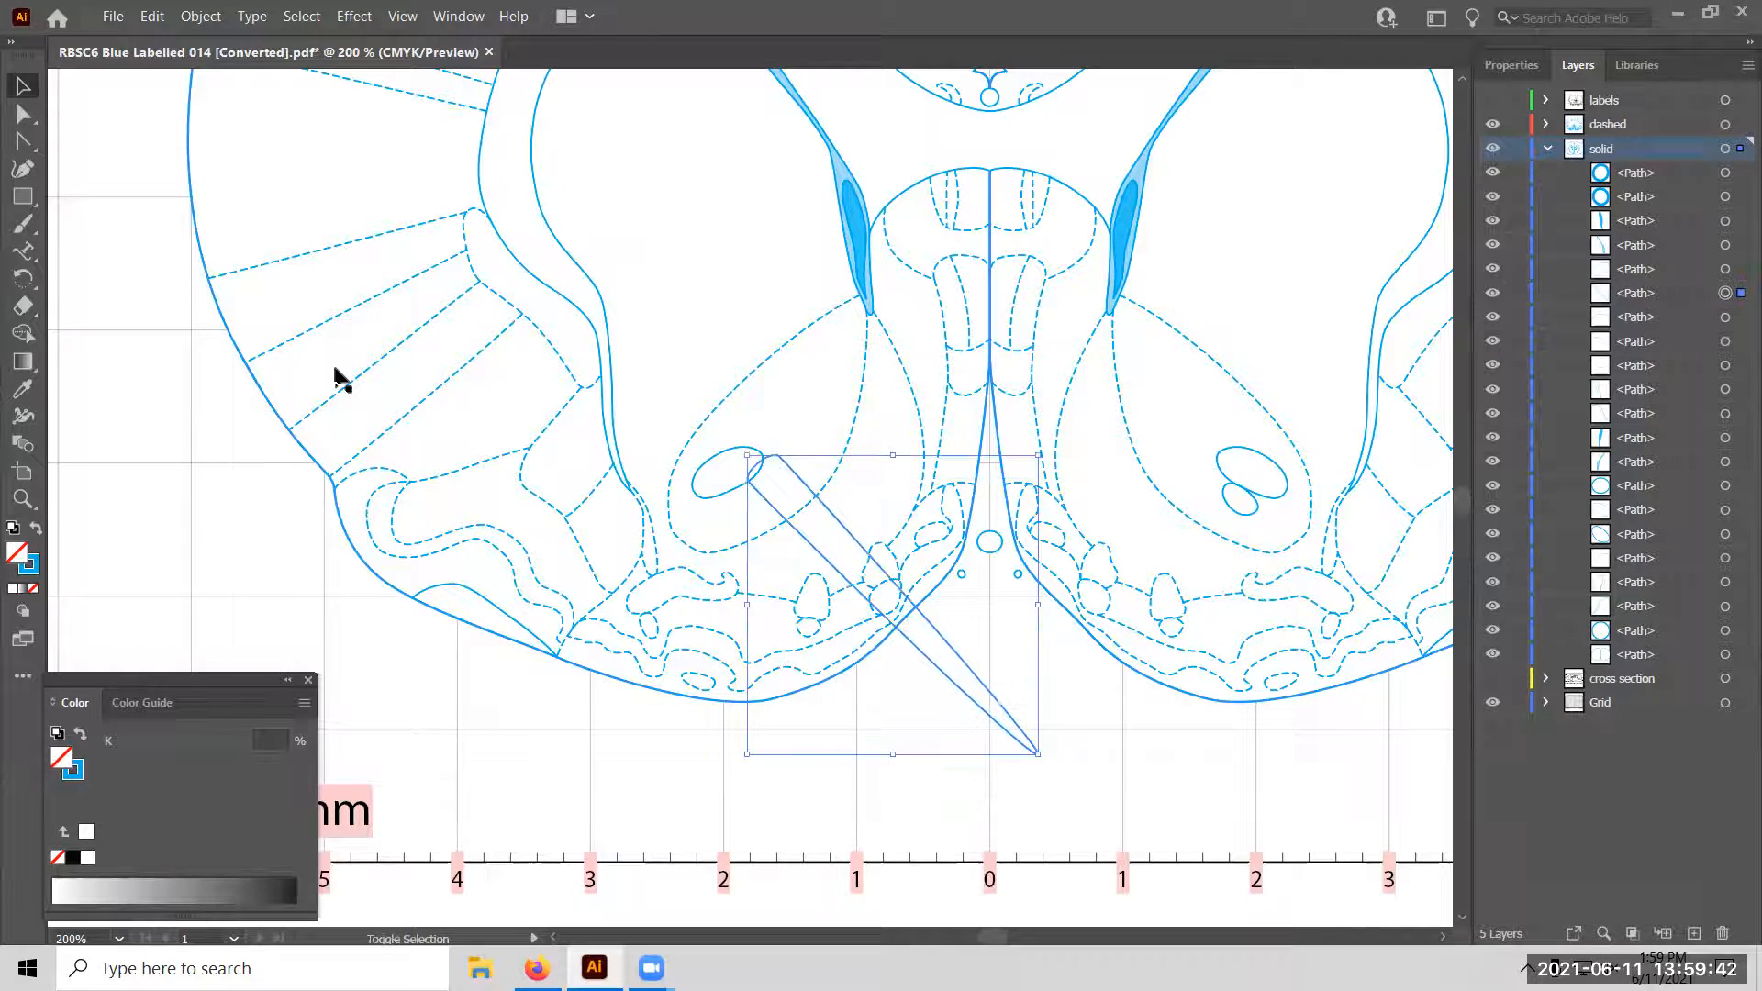
{"action": "key", "text": "Down"}
{"action": "key", "text": "Down"}
{"action": "key", "text": "Down"}
{"action": "key", "text": "Down"}
{"action": "key", "text": "Down"}
{"action": "key", "text": "Down"}
{"action": "key", "text": "Down"}
{"action": "key", "text": "Down"}
{"action": "key", "text": "Down"}
{"action": "key", "text": "Down"}
{"action": "key", "text": "Down"}
{"action": "key", "text": "Down"}
{"action": "key", "text": "Down"}
{"action": "key", "text": "Down"}
{"action": "key", "text": "Down"}
{"action": "key", "text": "Down"}
{"action": "key", "text": "Down"}
{"action": "key", "text": "Down"}
{"action": "key", "text": "Down"}
{"action": "key", "text": "Down"}
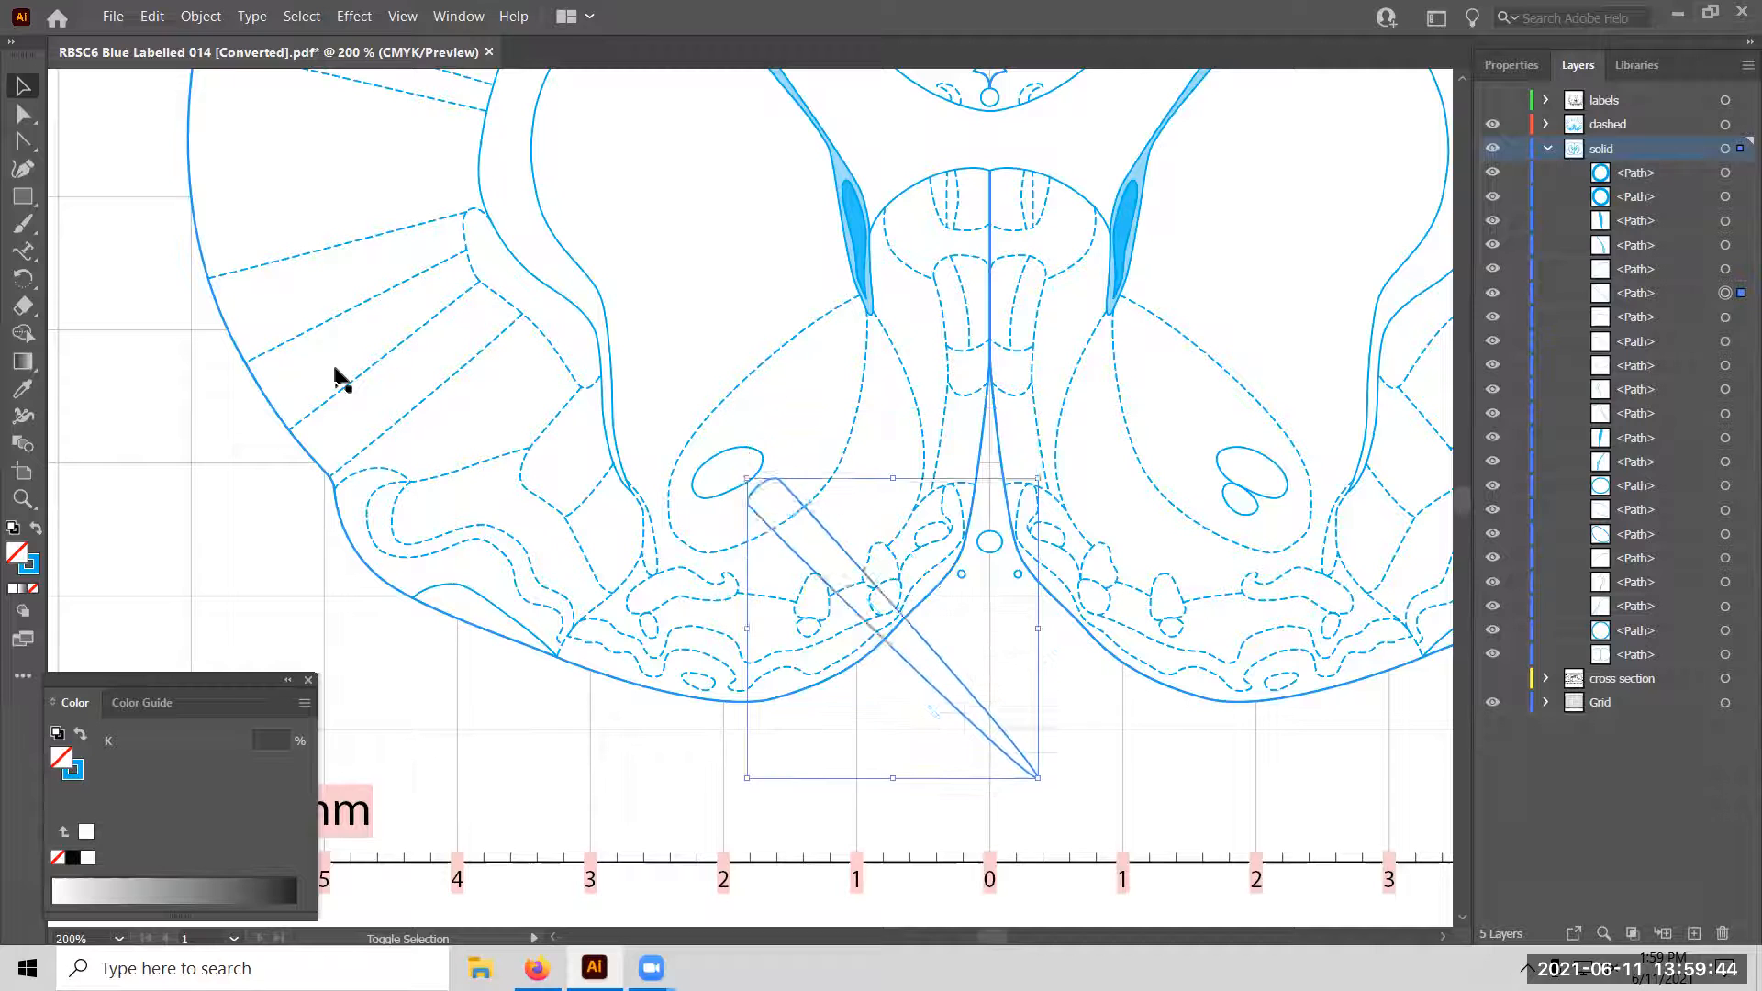
{"action": "key", "text": "Up"}
{"action": "key", "text": "Up"}
{"action": "key", "text": "Up"}
{"action": "key", "text": "Up"}
{"action": "key", "text": "Up"}
{"action": "key", "text": "Up"}
{"action": "key", "text": "Up"}
{"action": "key", "text": "Up"}
{"action": "key", "text": "Up"}
{"action": "key", "text": "Up"}
{"action": "key", "text": "Up"}
{"action": "key", "text": "Up"}
{"action": "key", "text": "Up"}
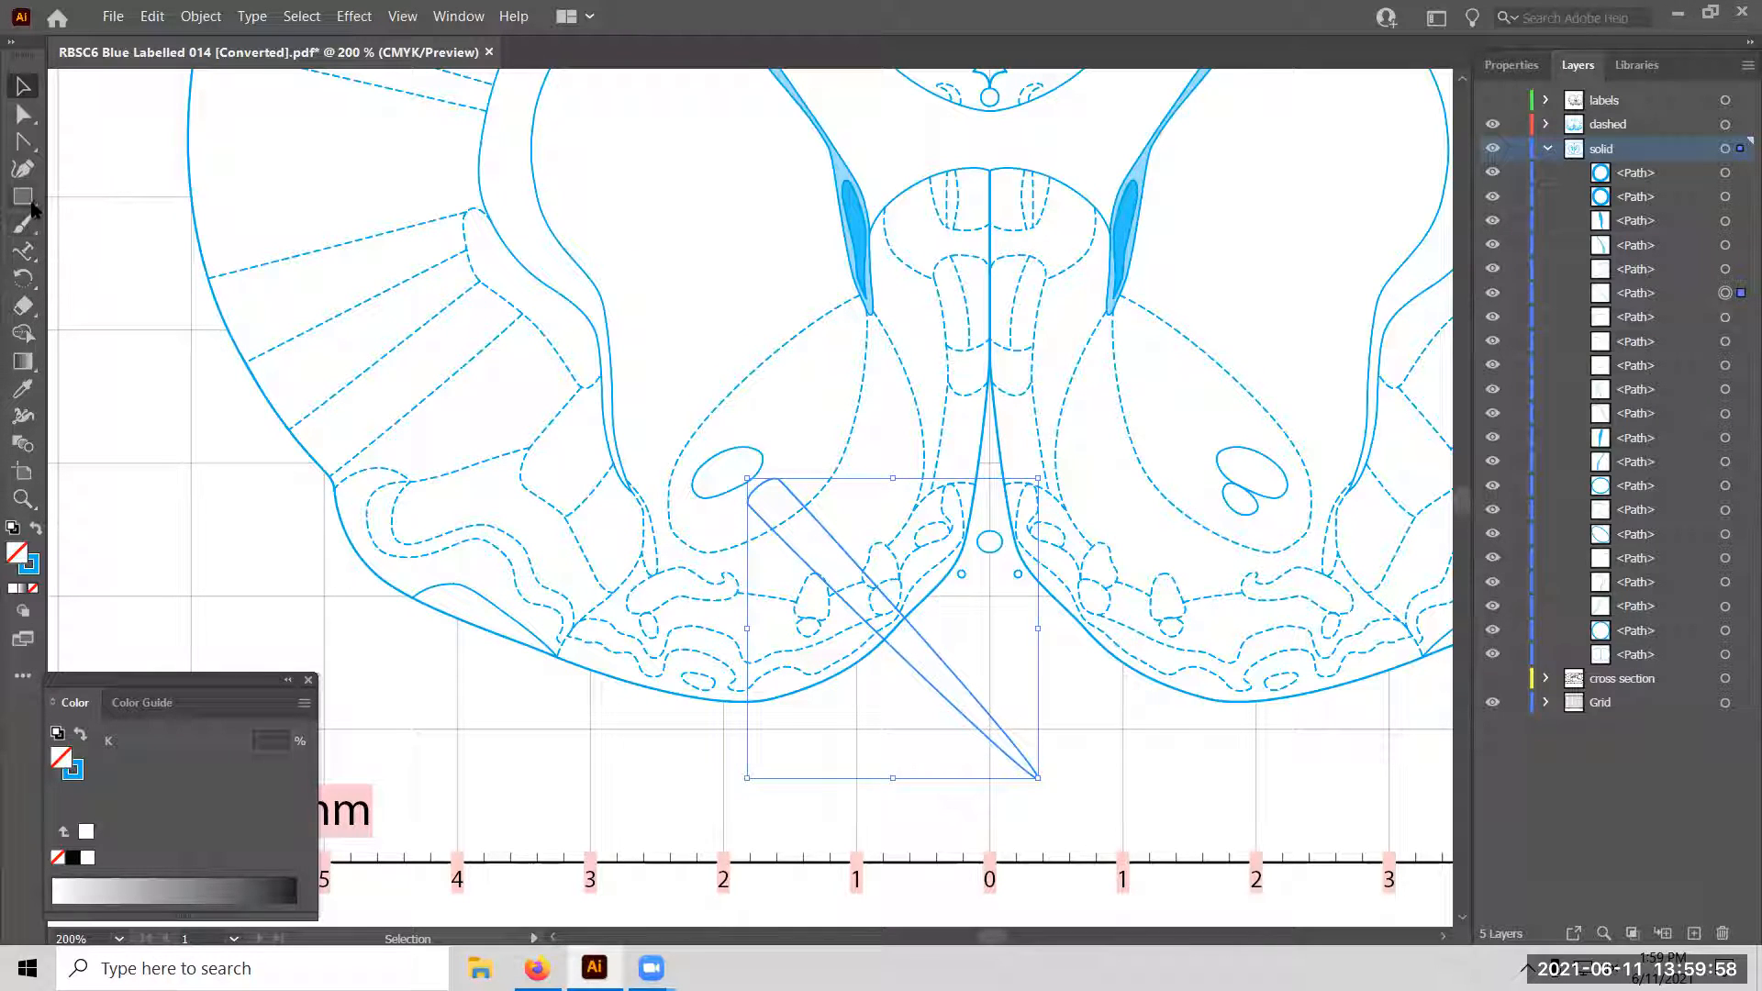
Stretch the selected oval freehand with the Scale tool to about 112% horizontally and 97% vertically.
{"action": "left_click", "coordinate": [23, 278]}
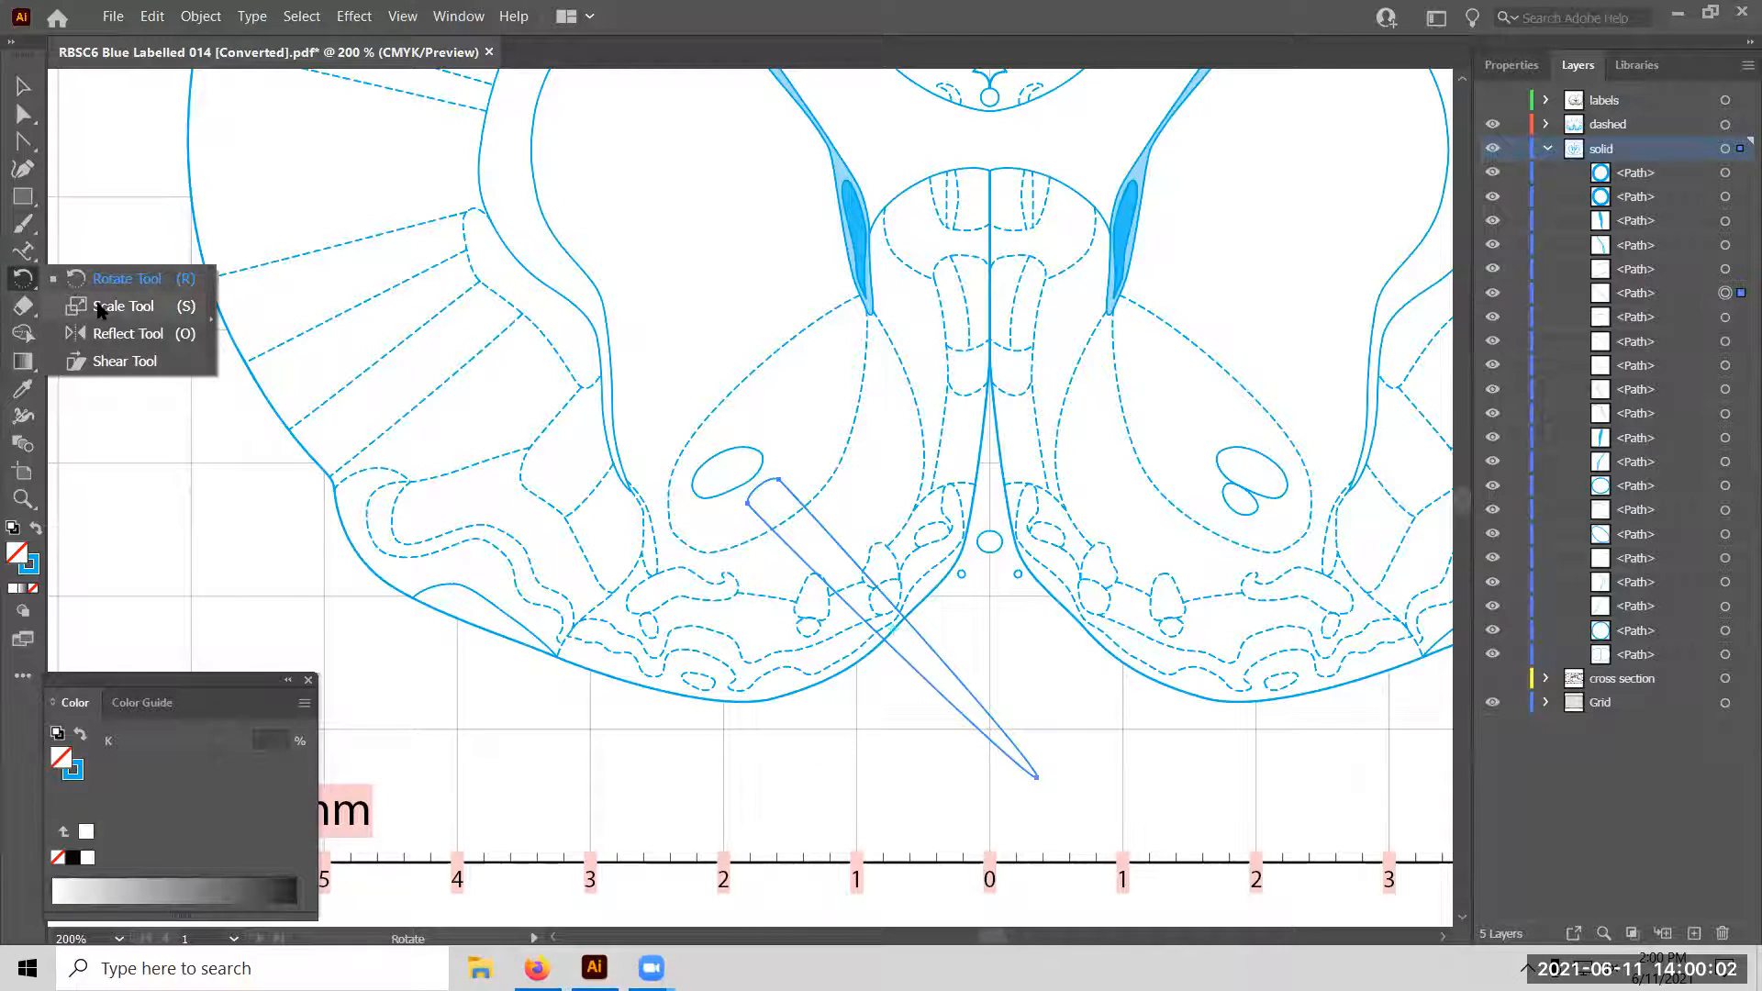
{"action": "left_click", "coordinate": [101, 306]}
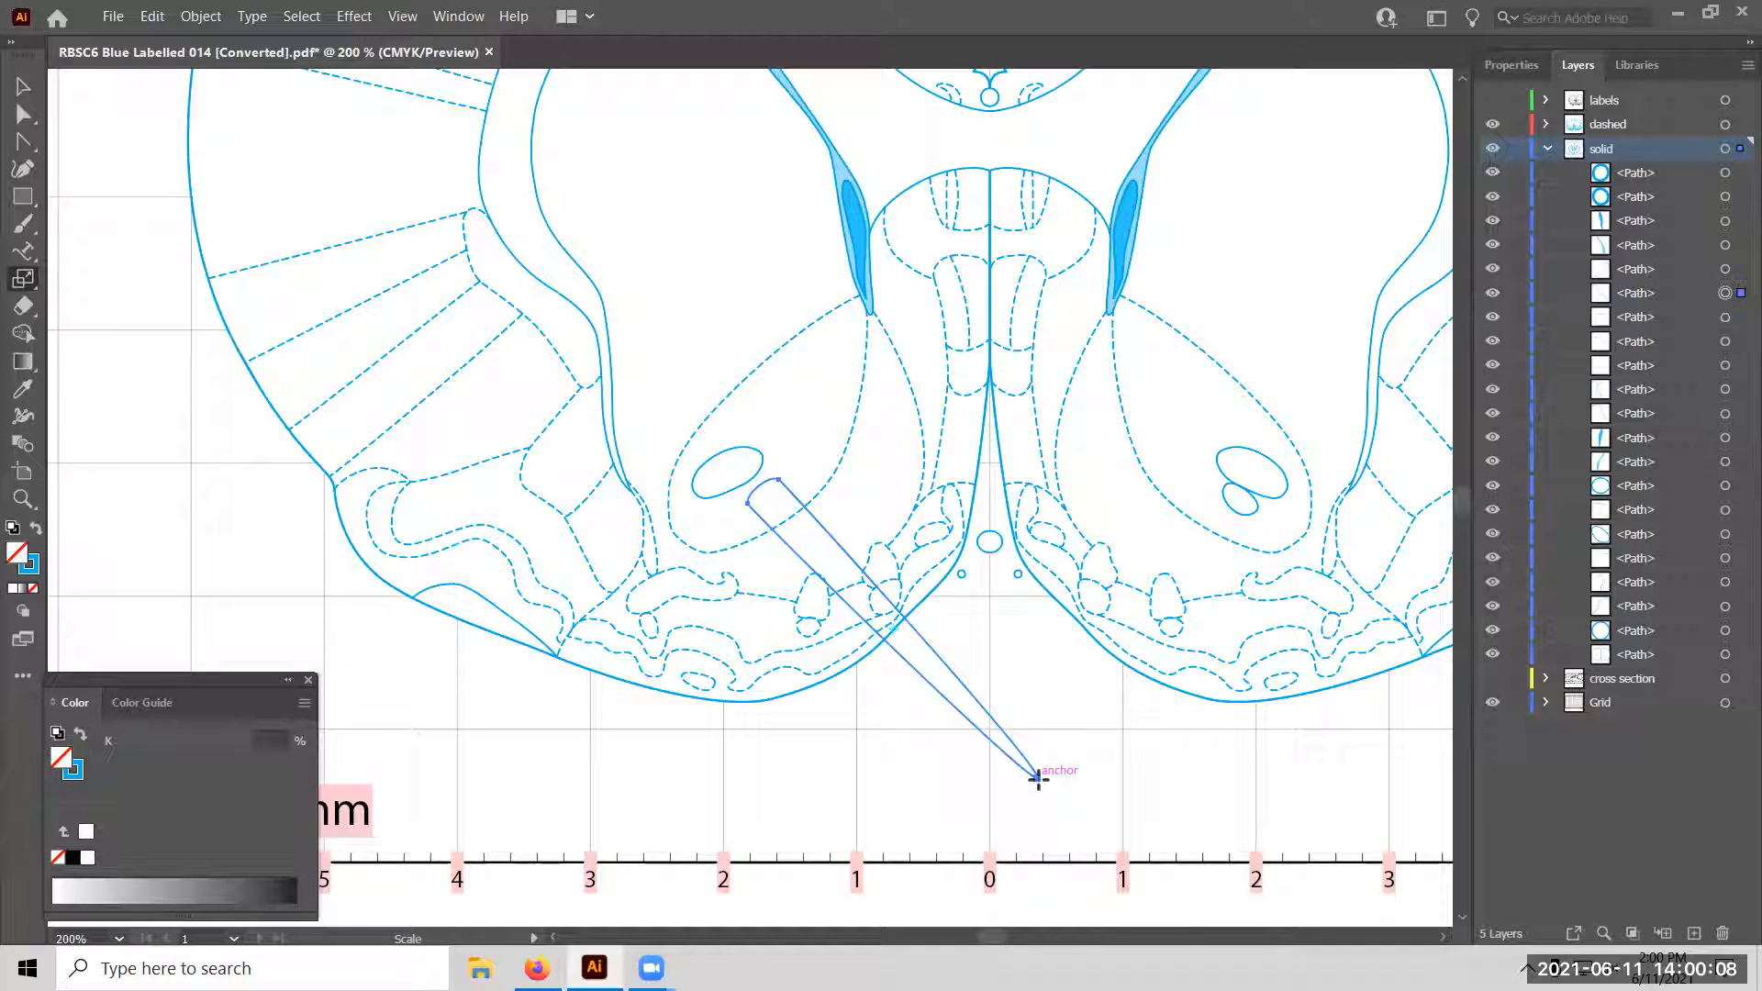
{"action": "mouse_move", "coordinate": [1038, 779]}
{"action": "left_mouse_down"}
{"action": "mouse_move", "coordinate": [1102, 807]}
{"action": "mouse_move", "coordinate": [968, 735]}
{"action": "mouse_move", "coordinate": [1131, 803]}
{"action": "mouse_move", "coordinate": [1134, 562]}
{"action": "mouse_move", "coordinate": [853, 444]}
{"action": "mouse_move", "coordinate": [1069, 794]}
{"action": "mouse_move", "coordinate": [989, 783]}
{"action": "mouse_move", "coordinate": [1052, 773]}
{"action": "left_mouse_up"}
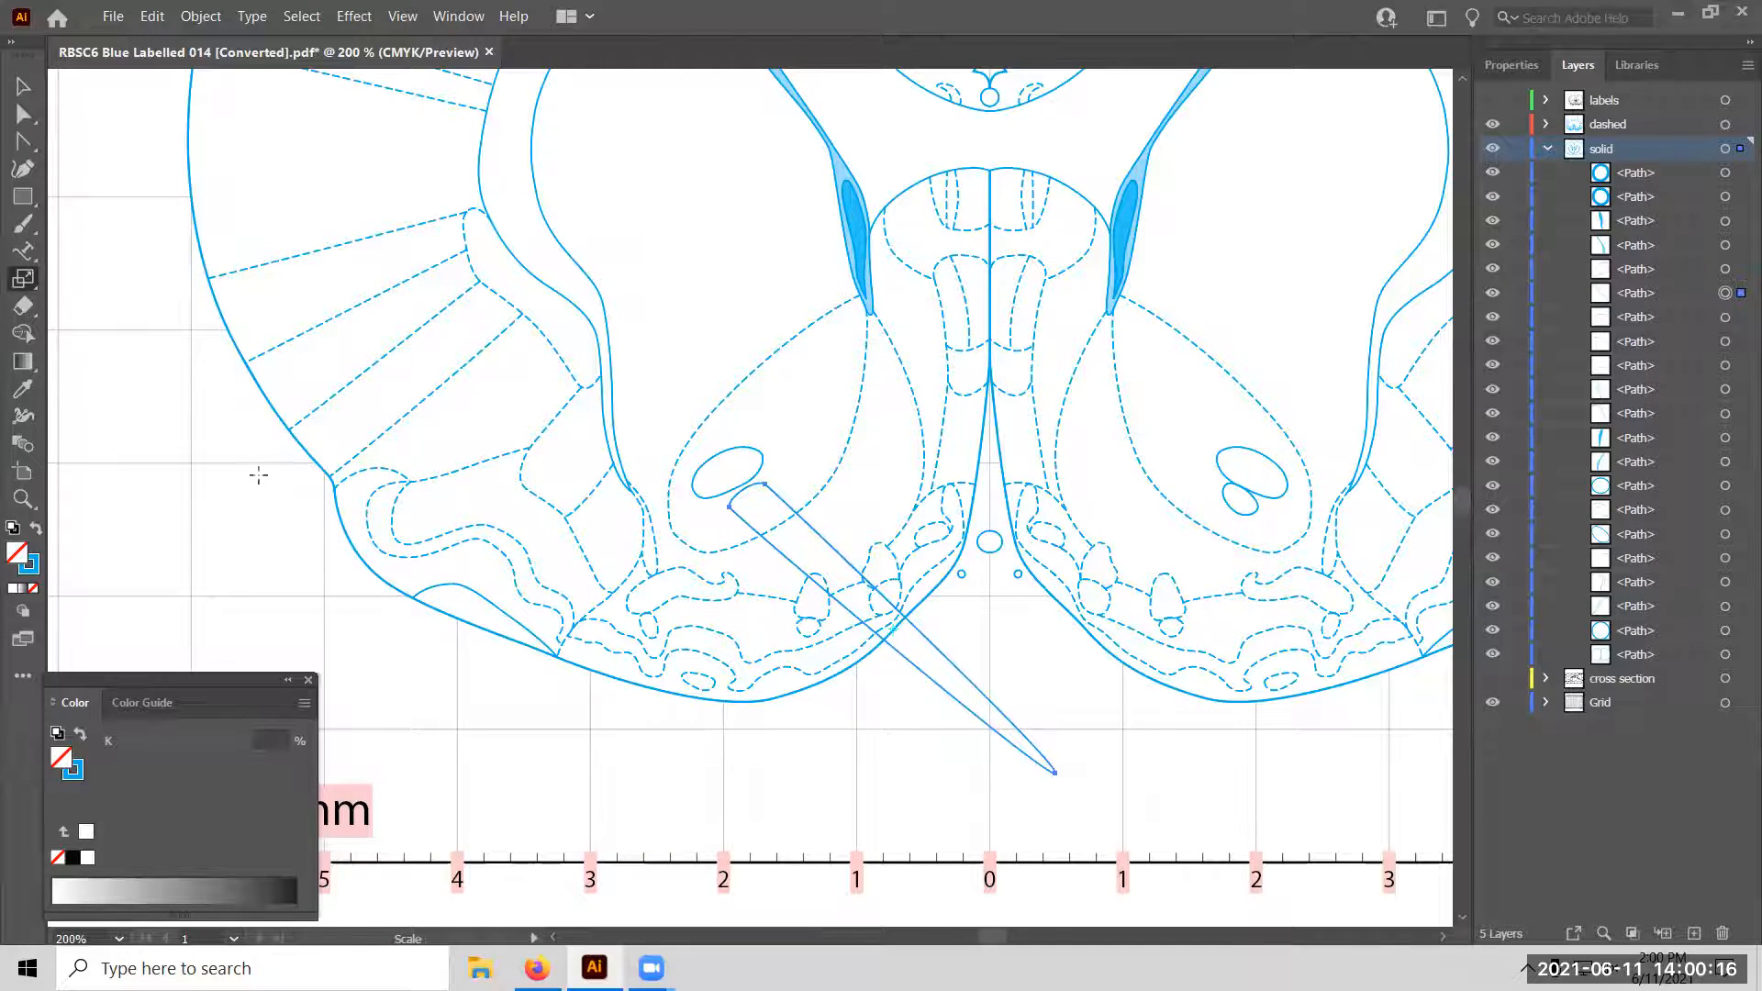
Set a uniform 200% scale for the oval in the Scale options, with the dialog moved clear of the previewed shape.
{"action": "double_click", "coordinate": [23, 278]}
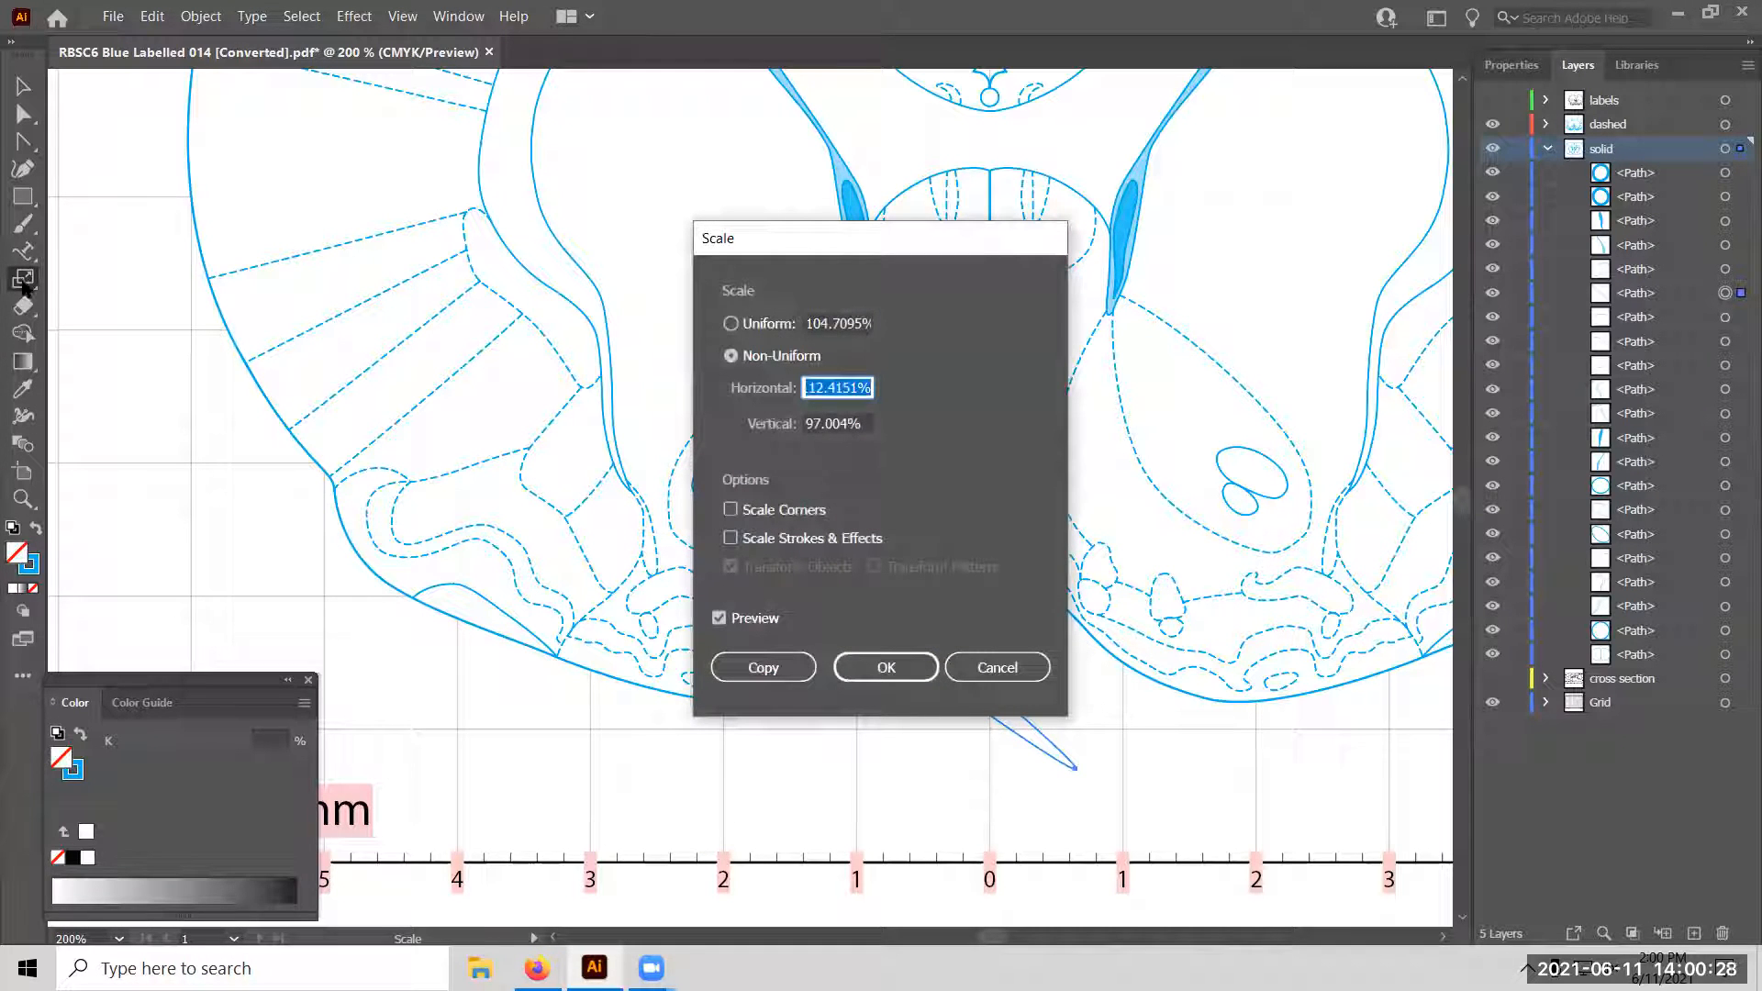
{"action": "left_click_drag", "start_coordinate": [881, 248], "coordinate": [1244, 195]}
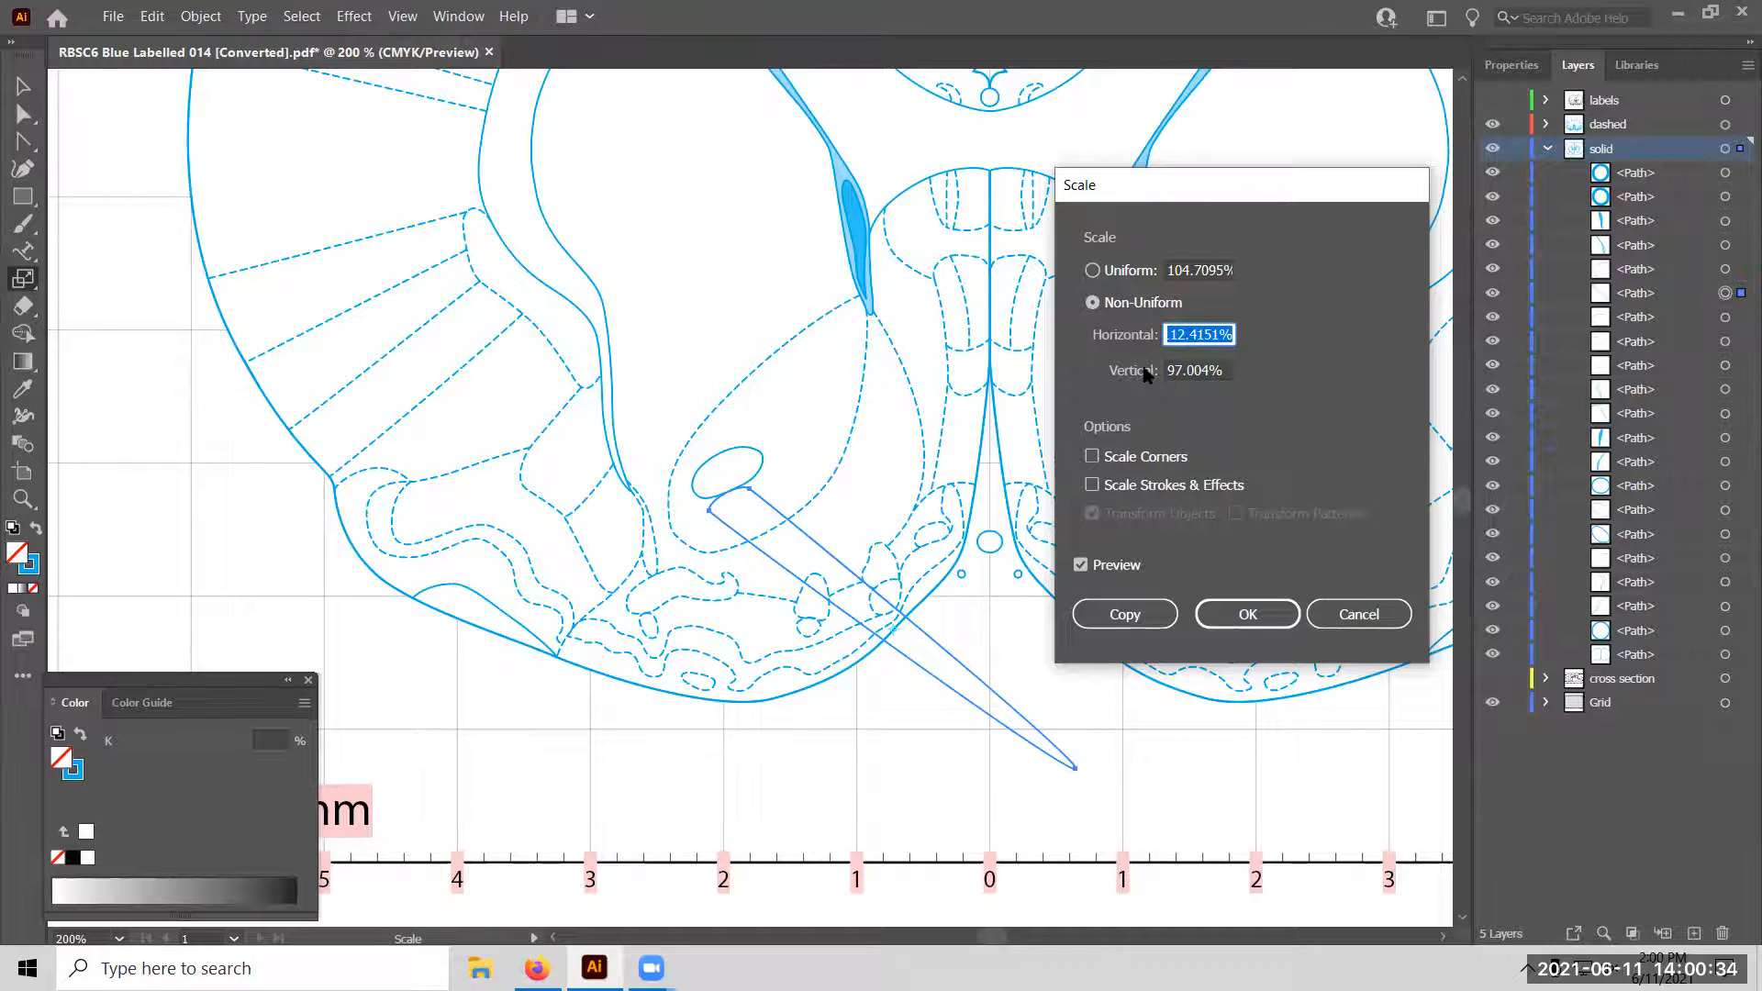
{"action": "left_click", "coordinate": [1131, 276]}
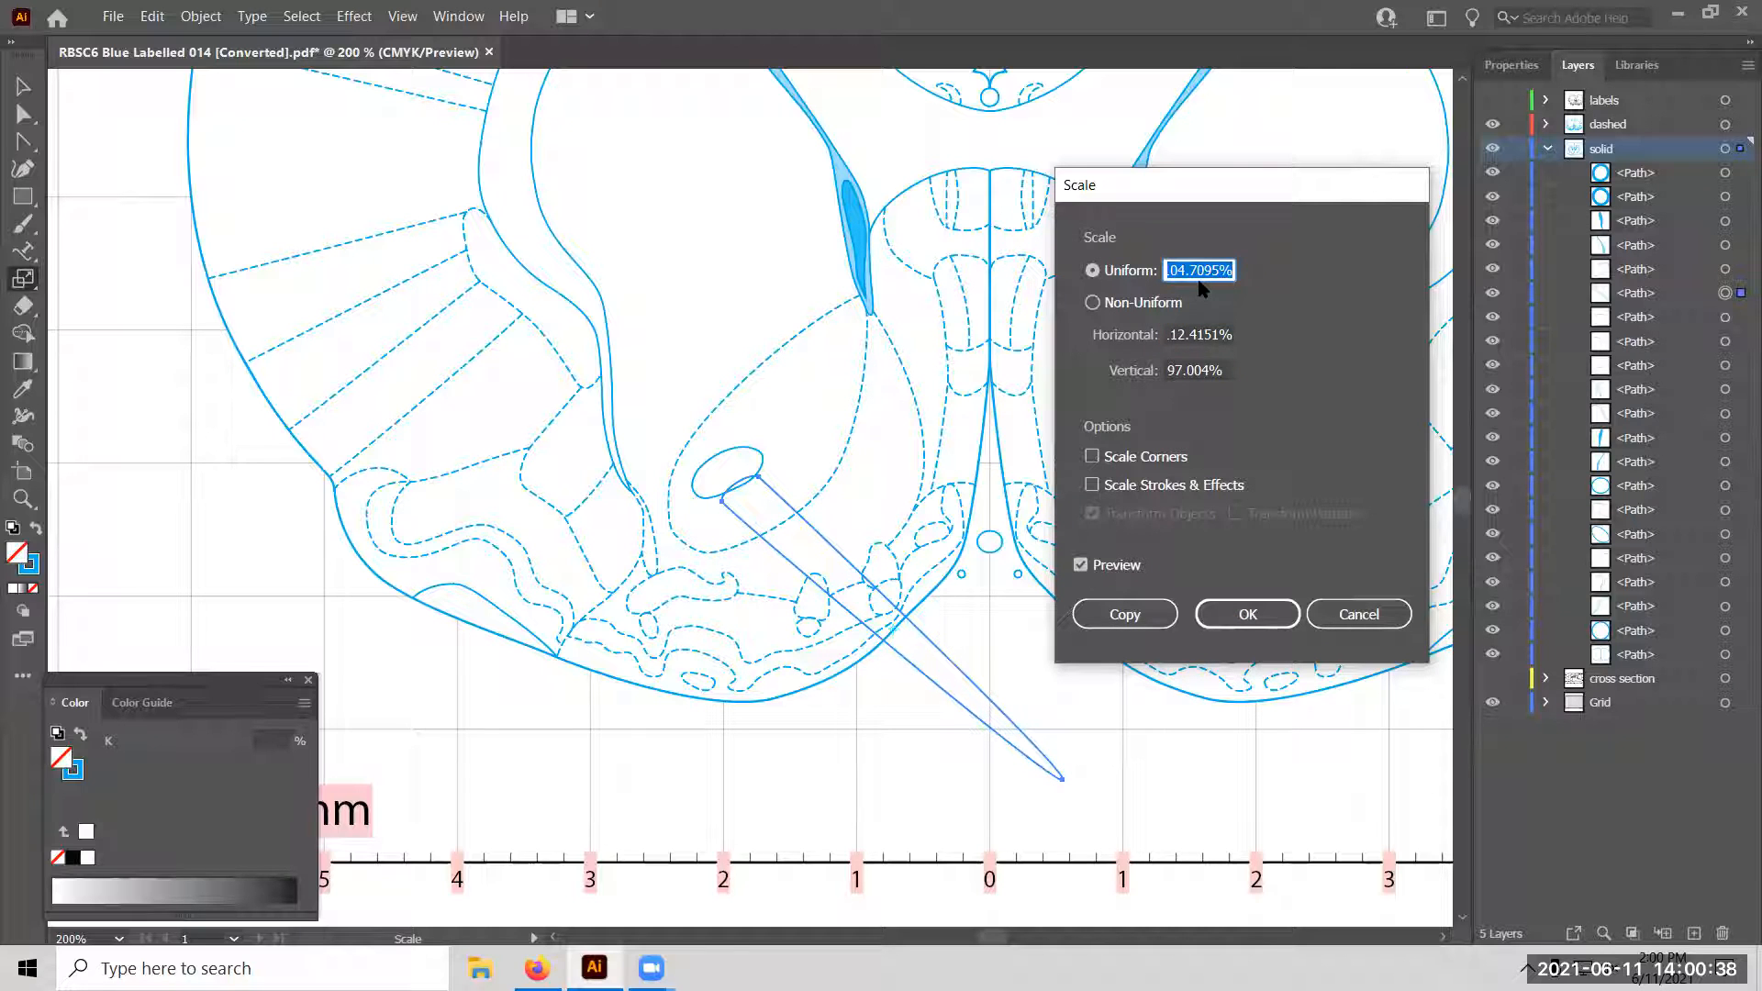
{"action": "type", "text": "200"}
{"action": "key", "text": "Tab"}
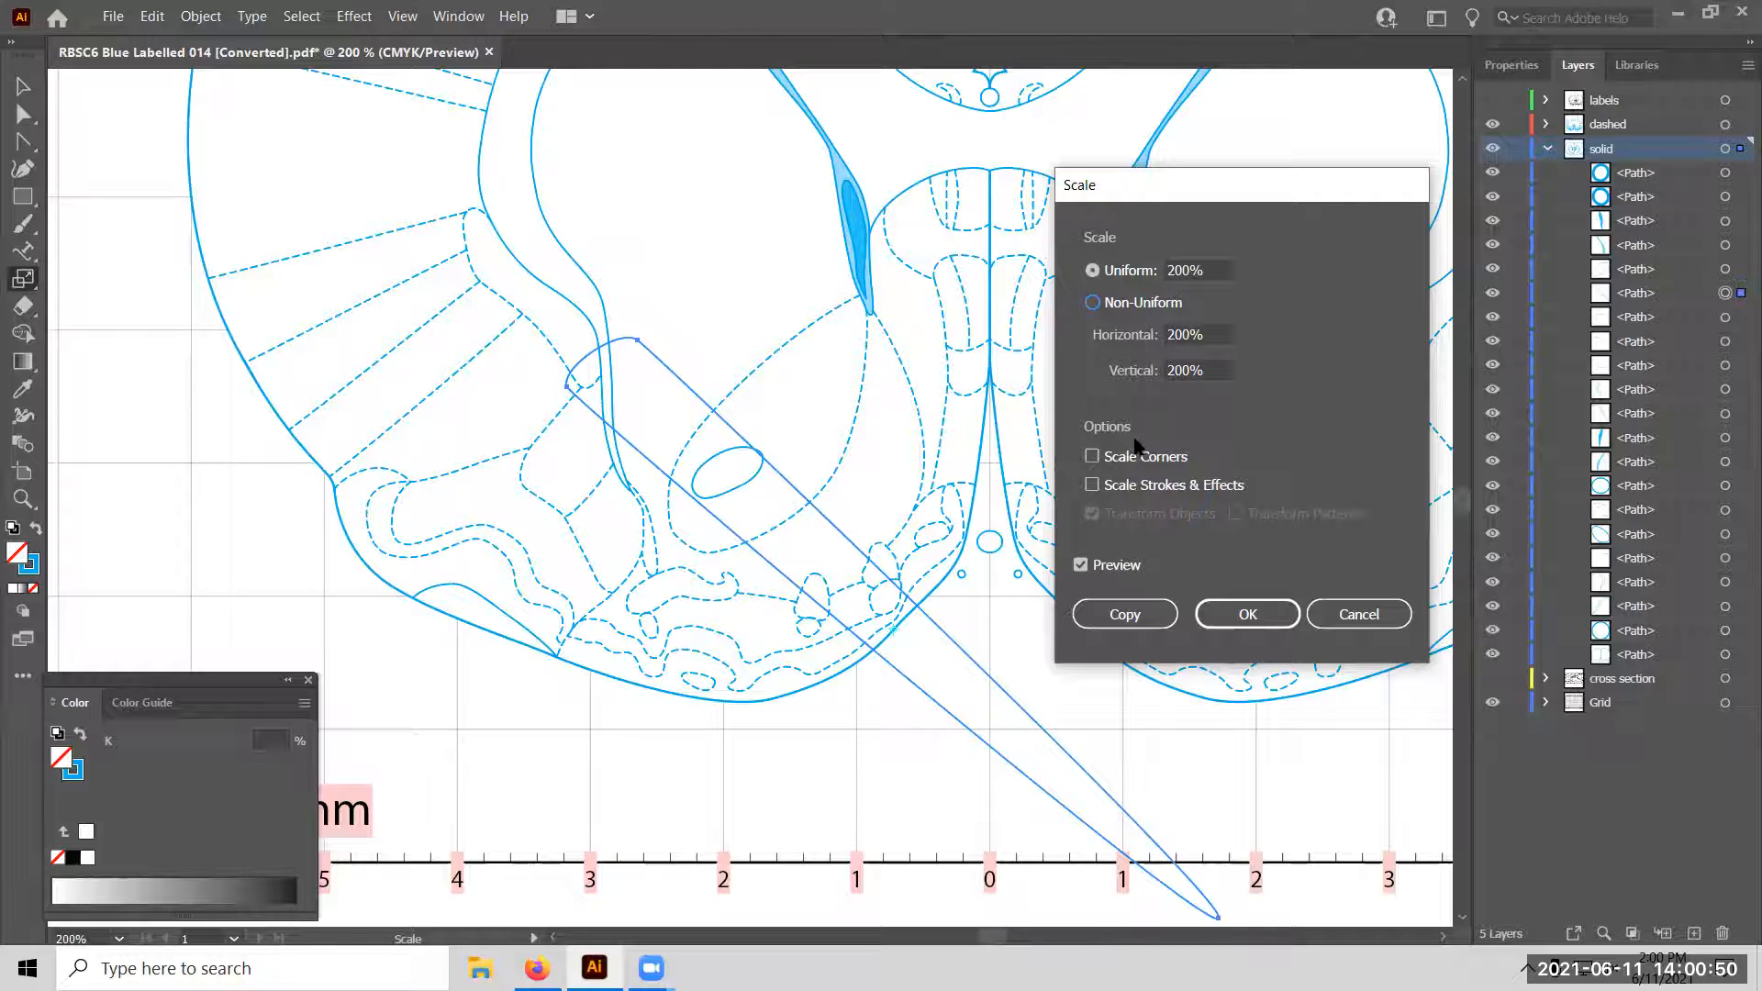
Compare Scale Strokes & Effects and Scale Corners on and off in the preview, and apply the 200% scale with both off.
{"action": "left_click", "coordinate": [1130, 493]}
{"action": "left_click", "coordinate": [1131, 493]}
{"action": "left_click", "coordinate": [1131, 493]}
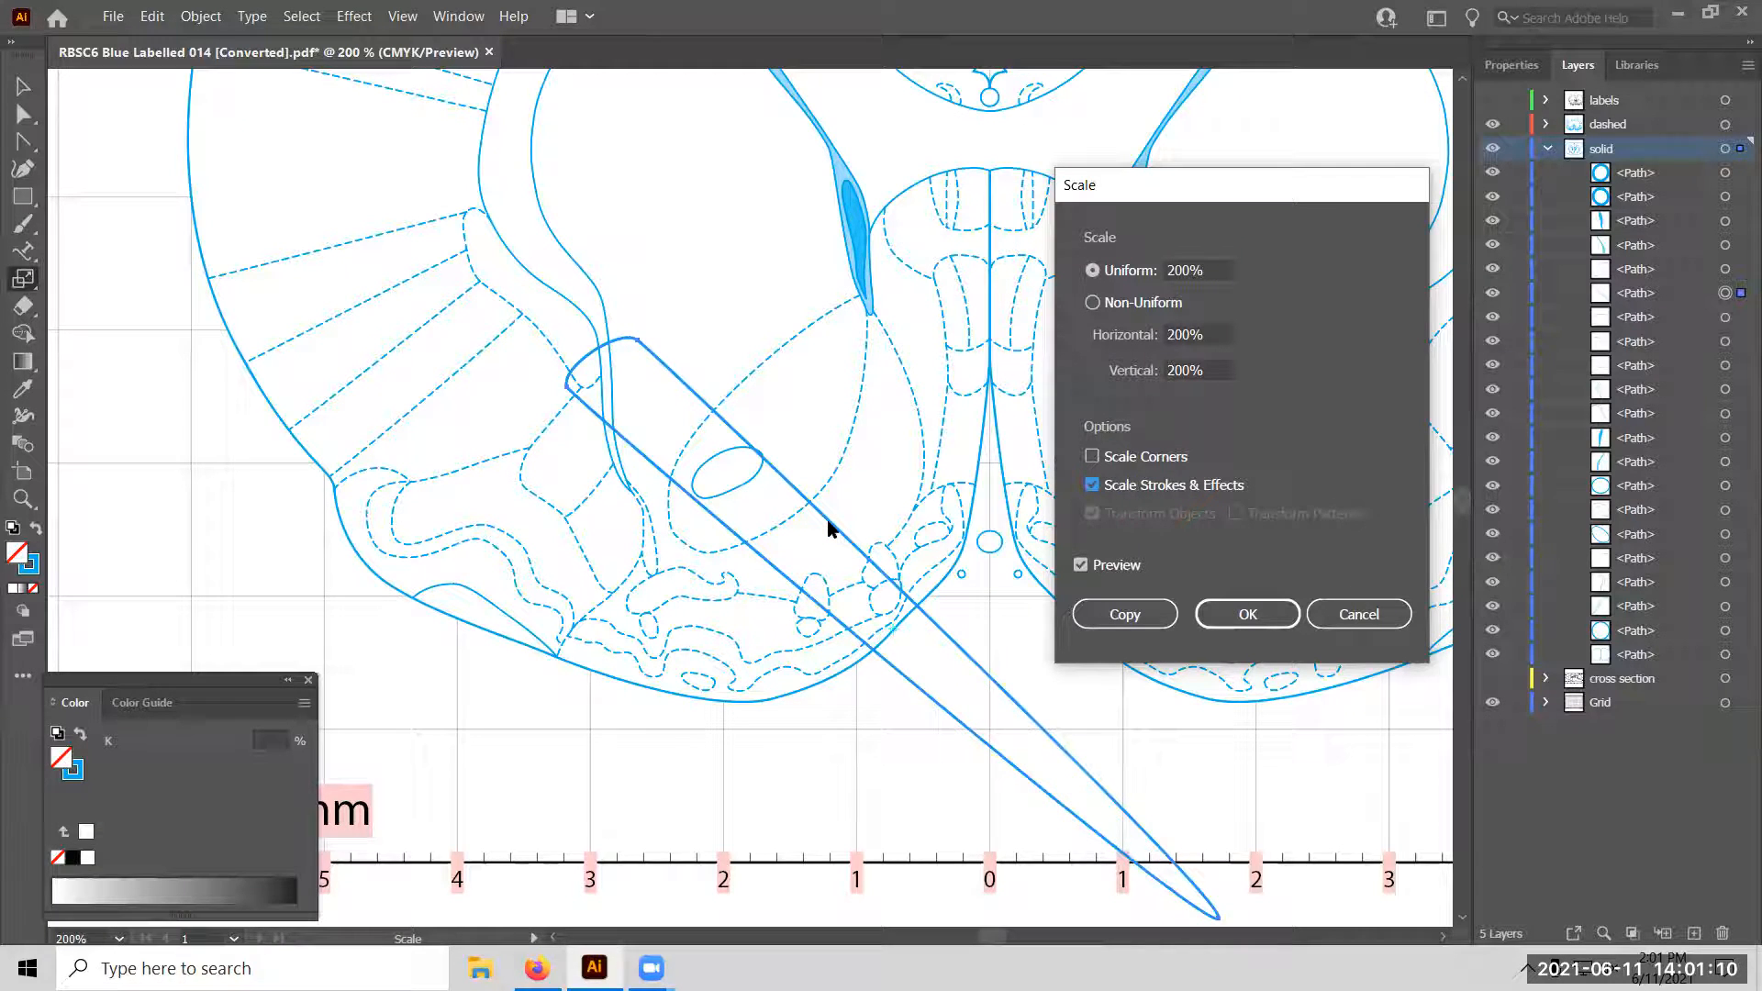
{"action": "left_click", "coordinate": [1093, 457]}
{"action": "left_click", "coordinate": [1094, 457]}
{"action": "left_click", "coordinate": [1127, 497]}
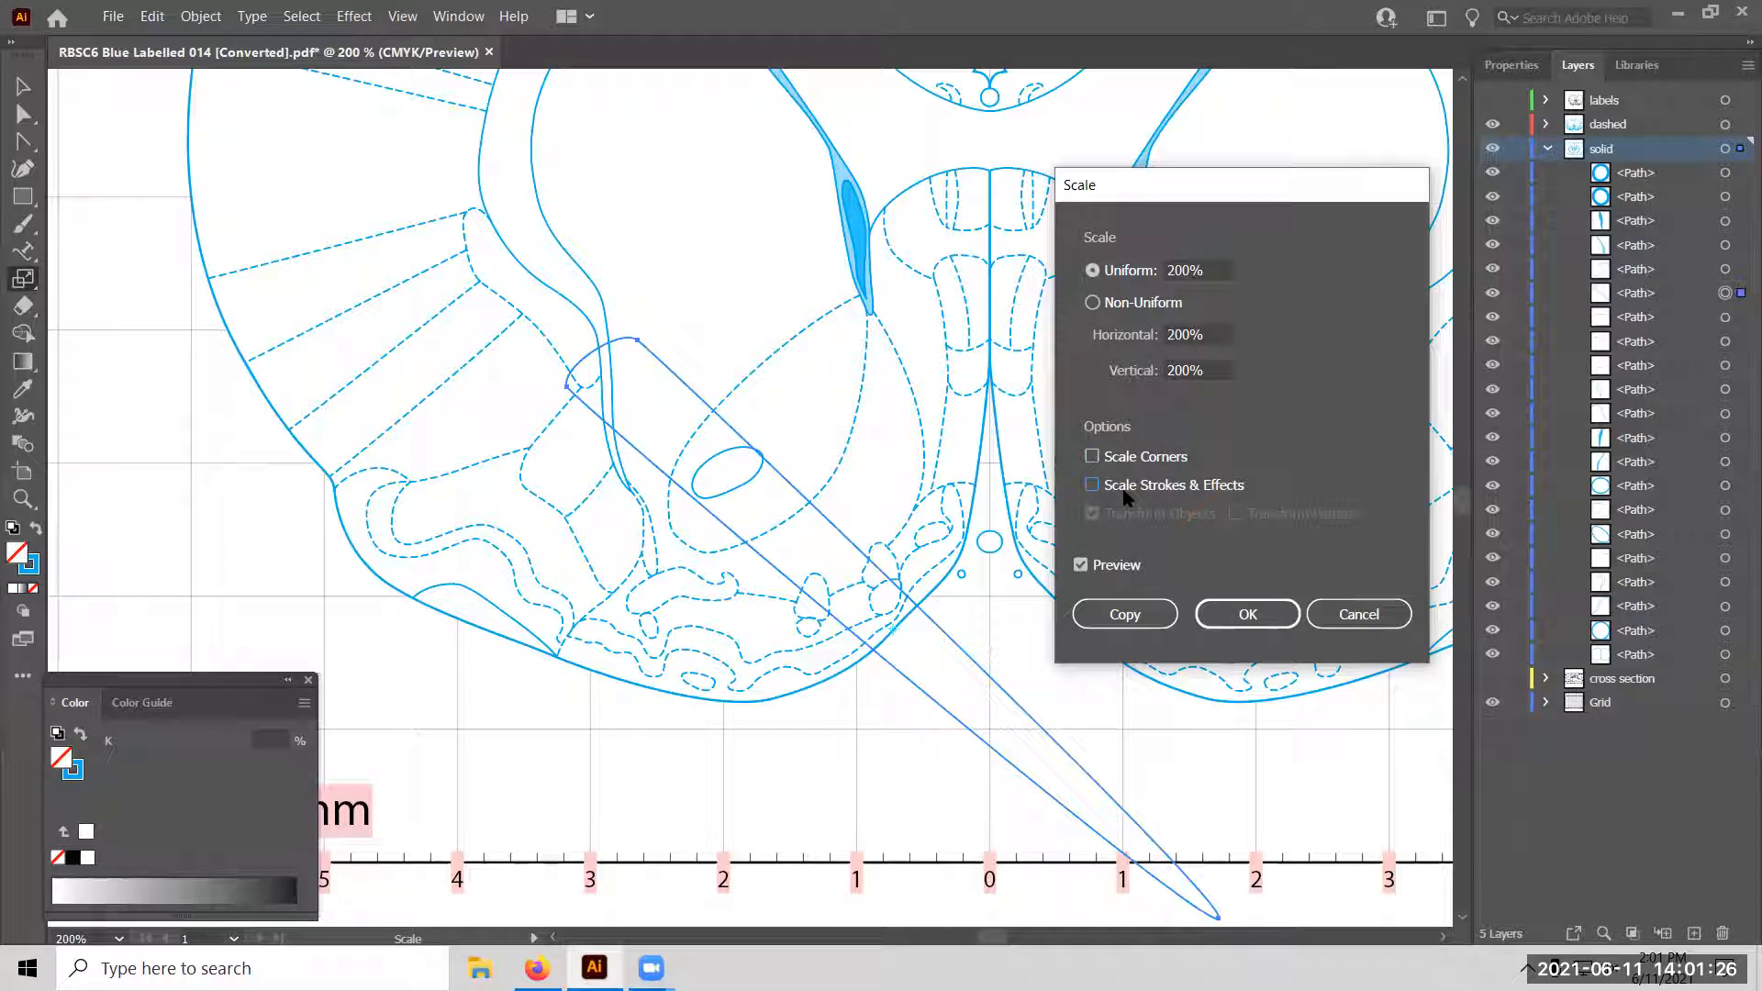
{"action": "left_click", "coordinate": [1223, 617]}
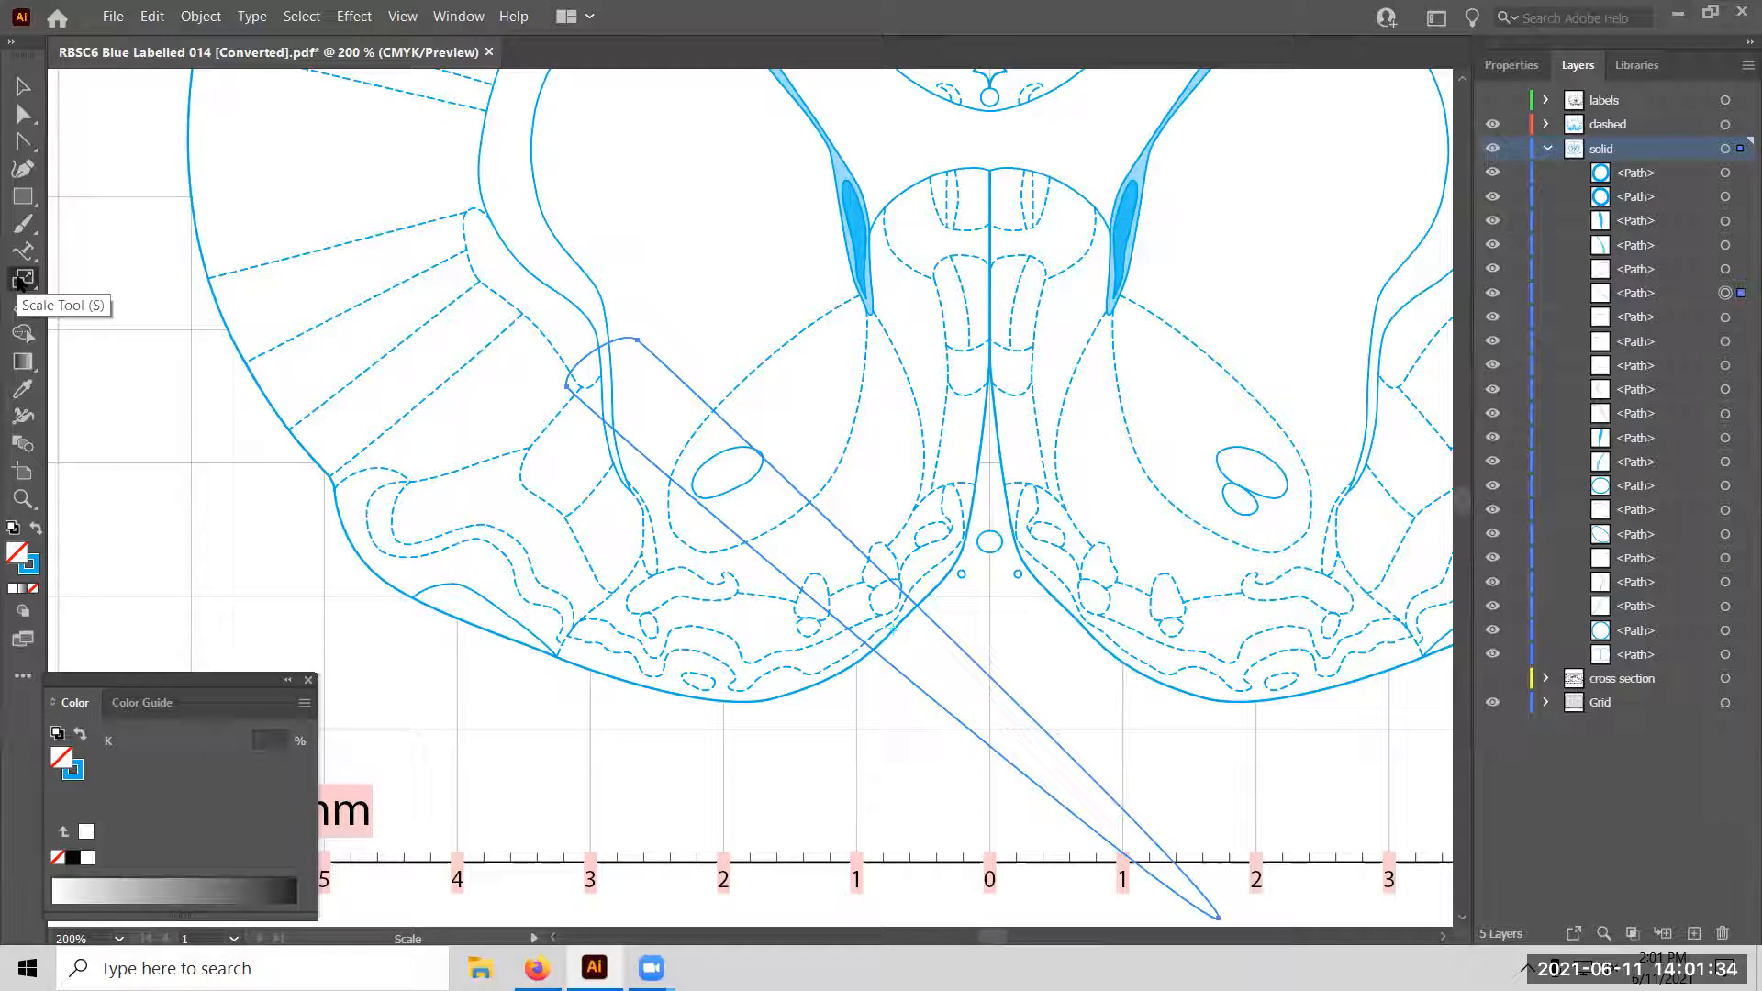
Rotate the enlarged oval freehand by about -1.44° with the Rotate tool.
{"action": "left_click", "coordinate": [21, 280]}
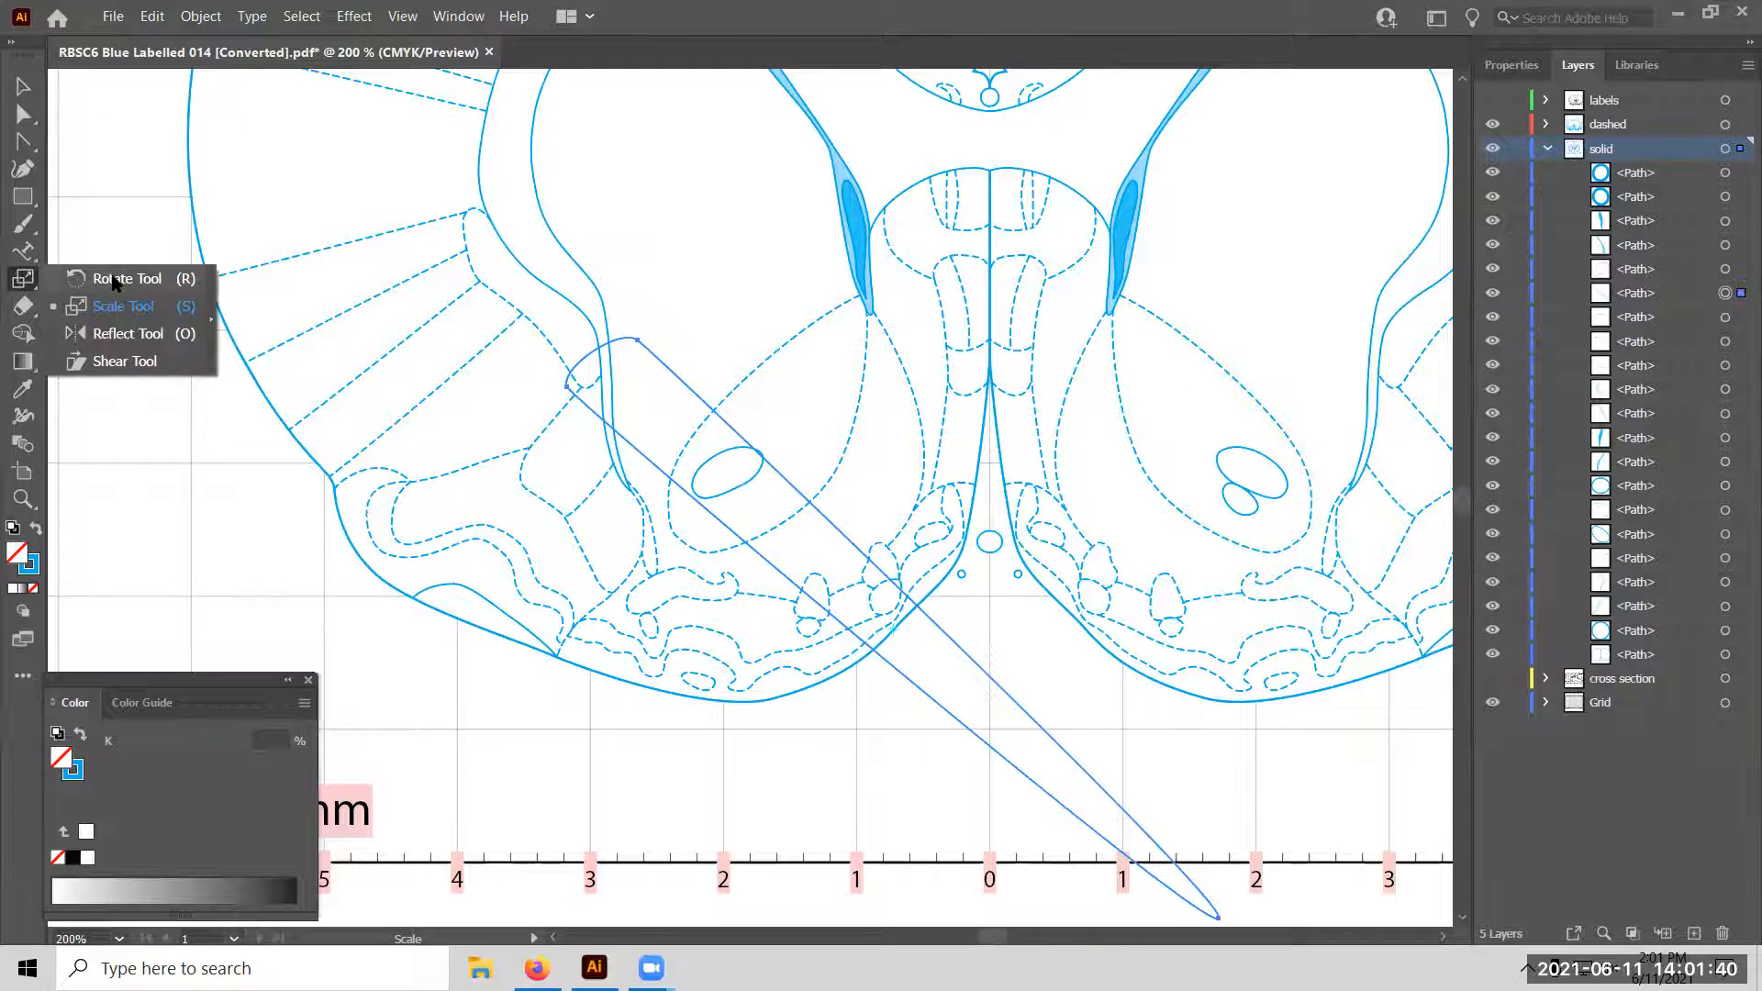
{"action": "left_click", "coordinate": [112, 281]}
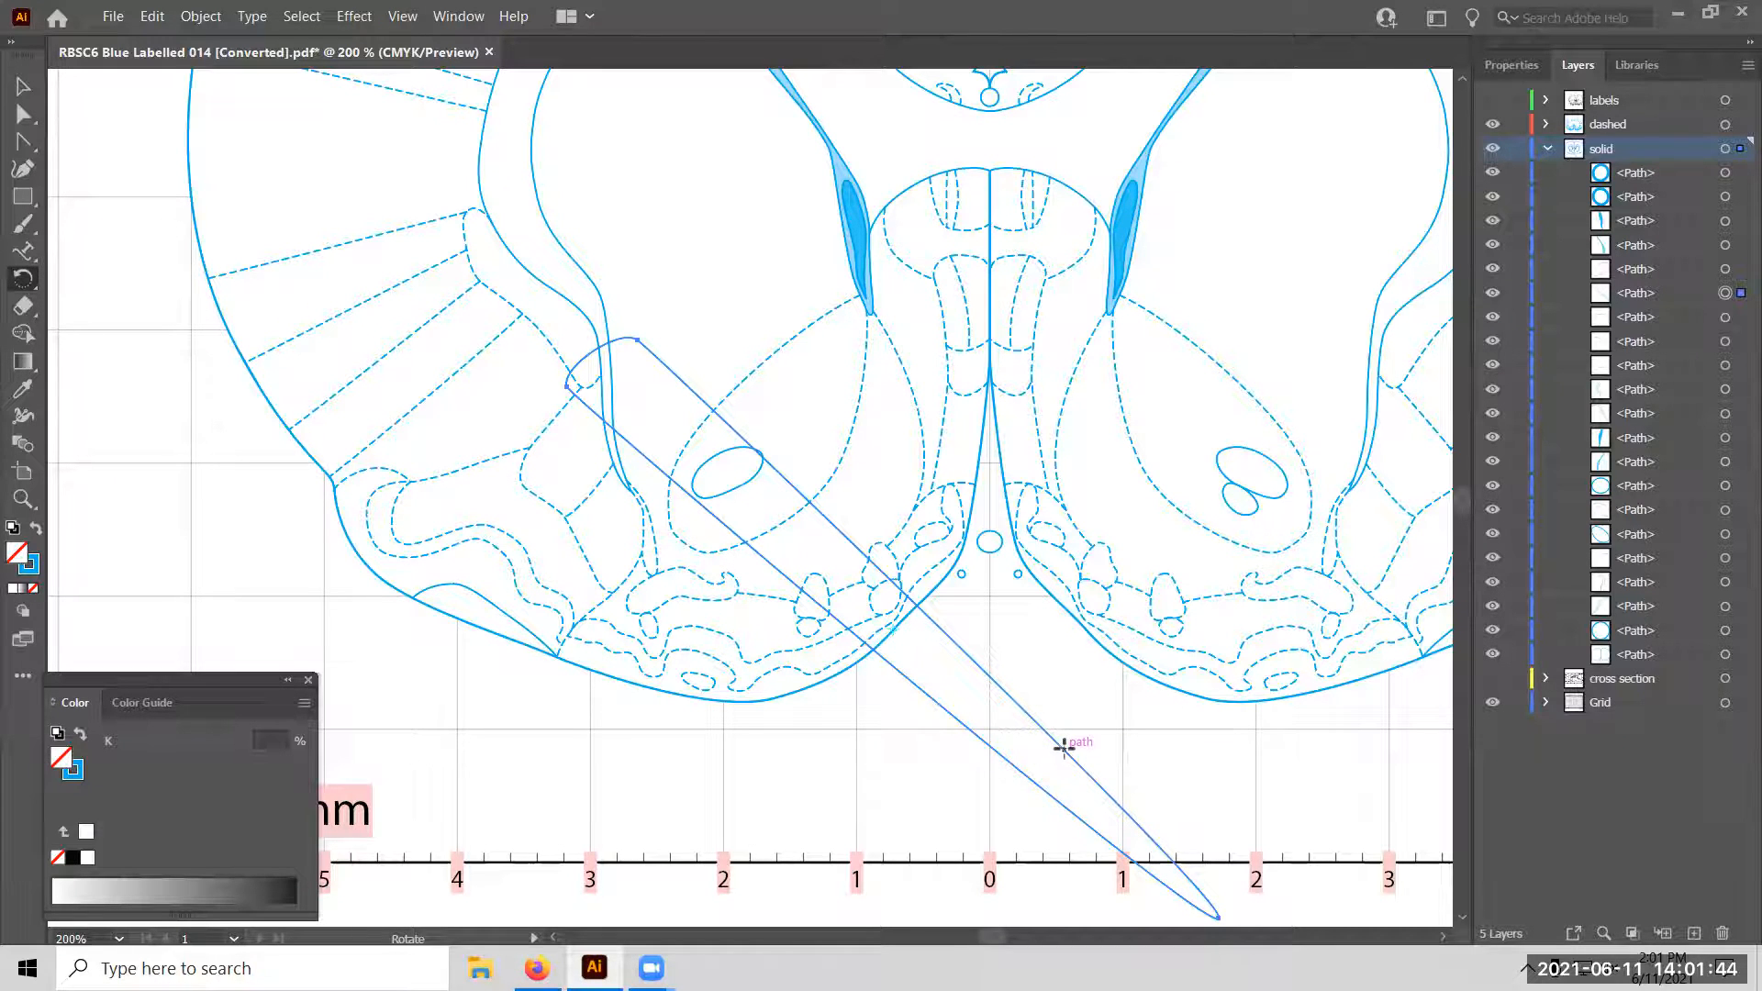
{"action": "left_click_drag", "start_coordinate": [1064, 748], "coordinate": [973, 690]}
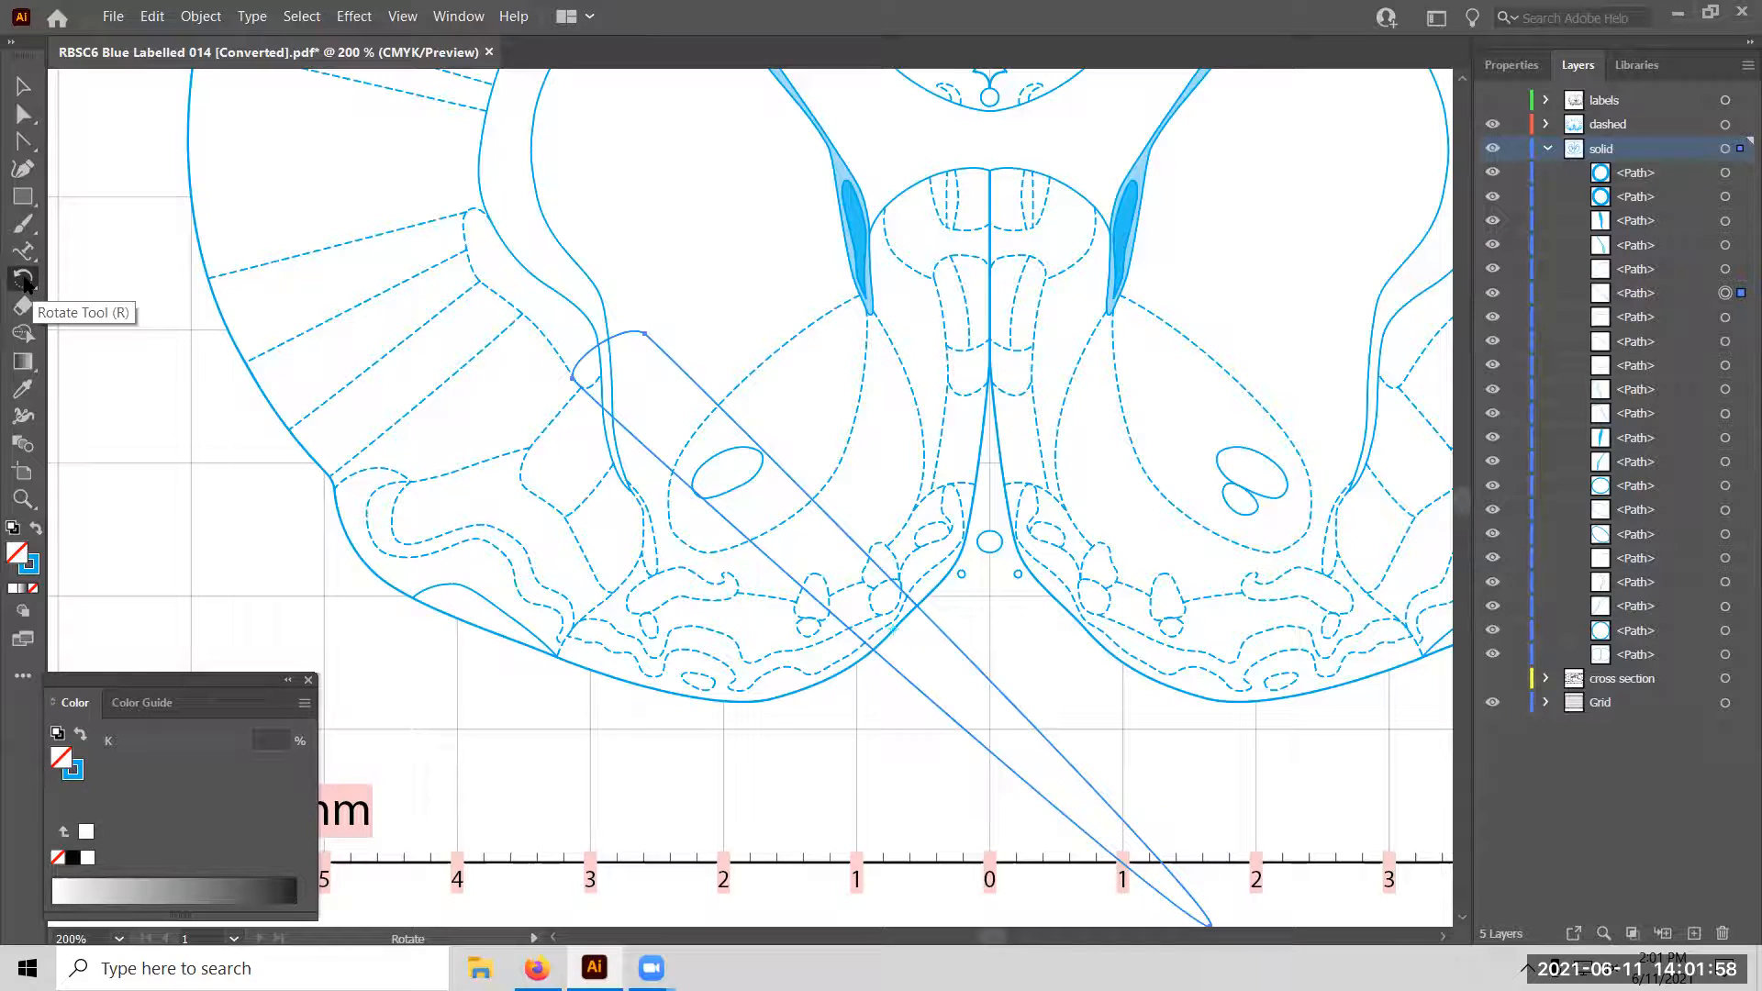
Preview rotating the oval by 45° and by 90° in the Rotate options, with the dialog moved clear of the shape.
{"action": "double_click", "coordinate": [22, 280]}
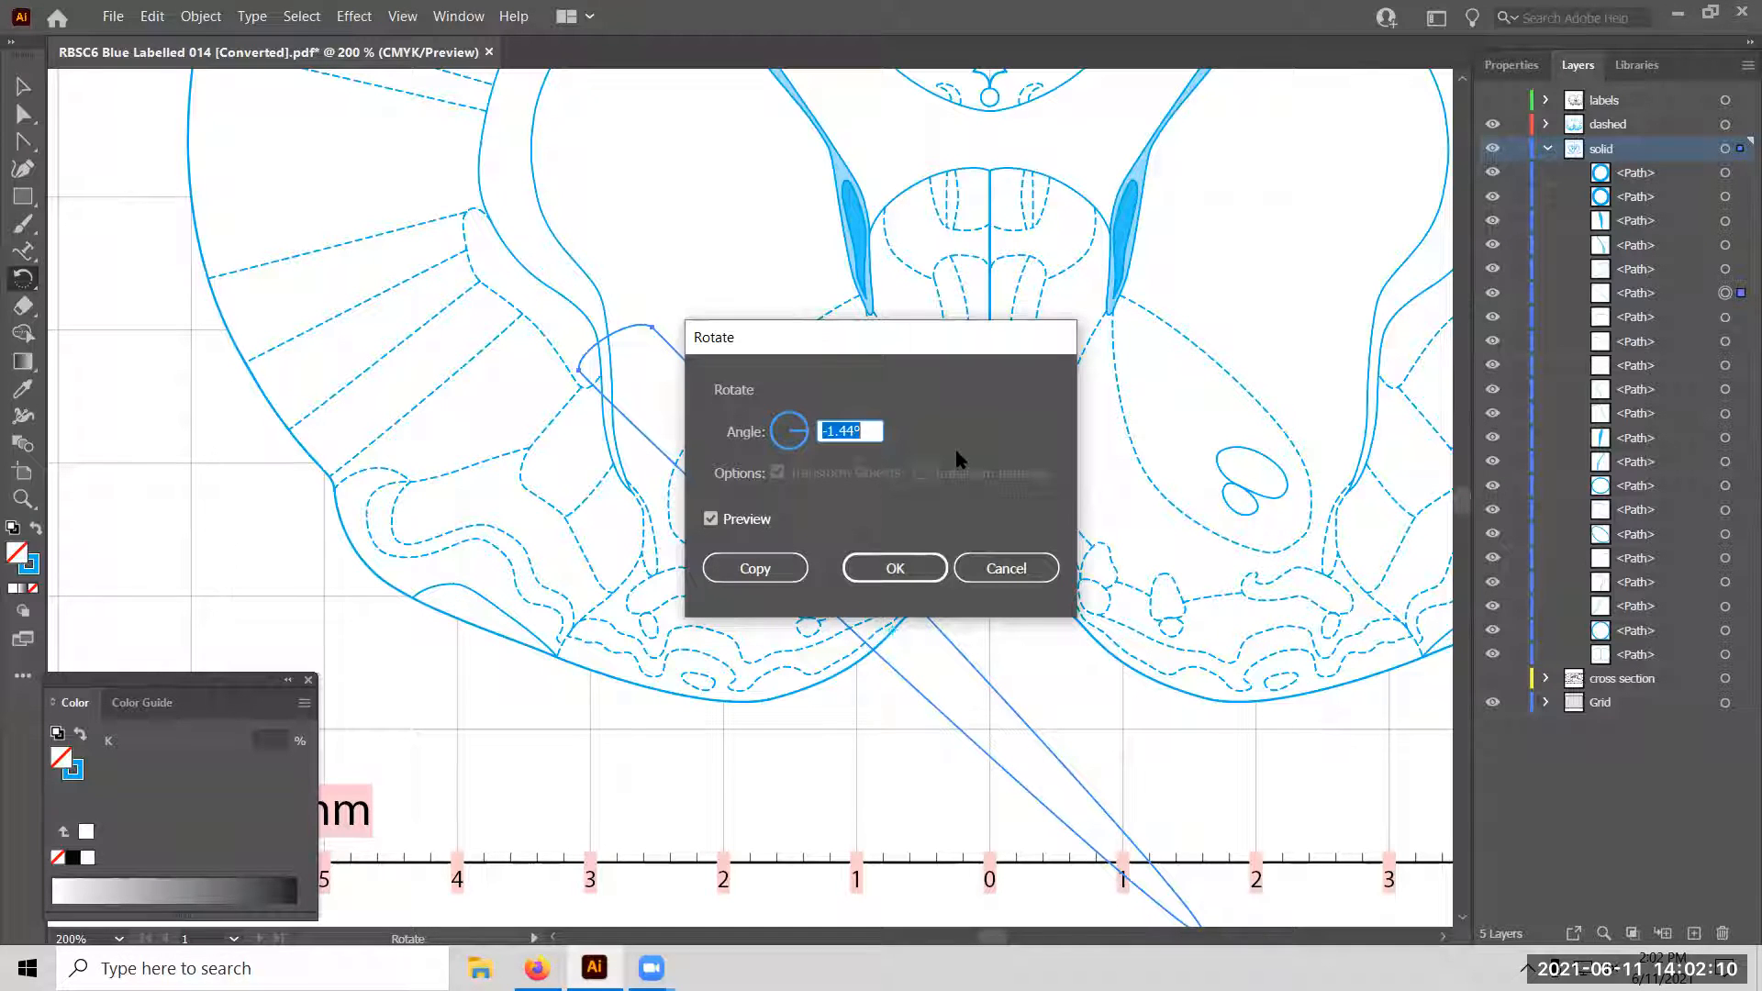
{"action": "type", "text": "45"}
{"action": "left_click_drag", "start_coordinate": [927, 332], "coordinate": [1222, 136]}
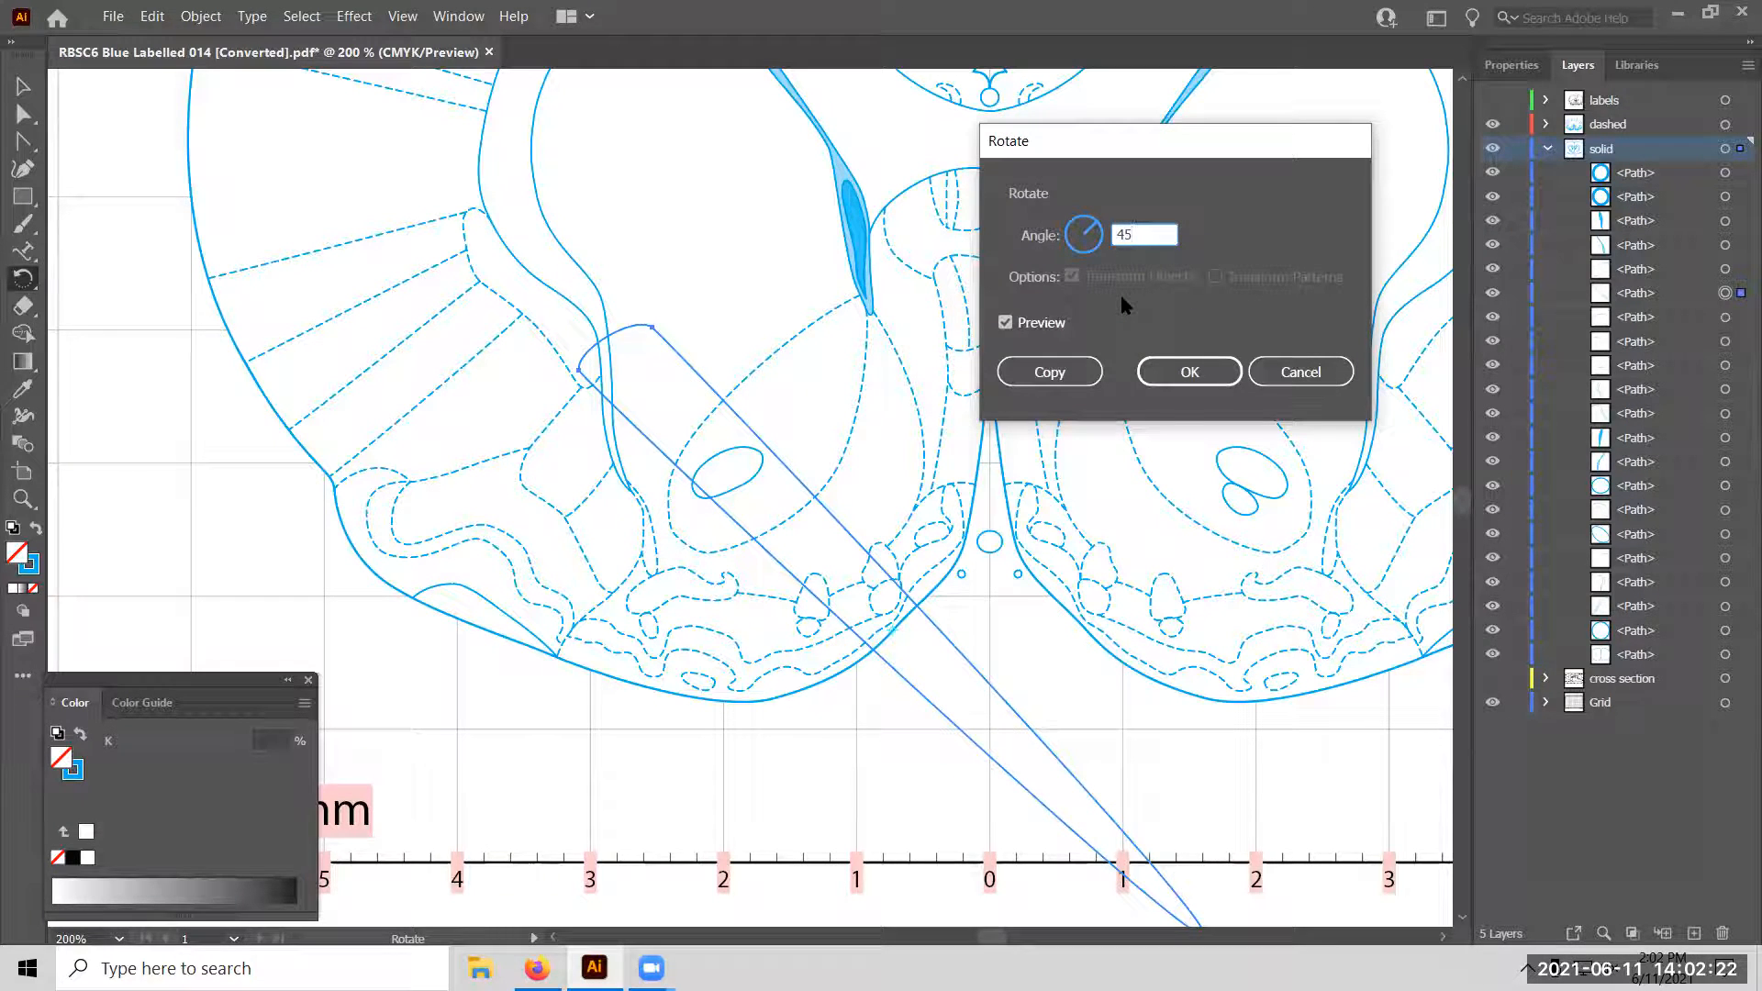
{"action": "key", "text": "Tab"}
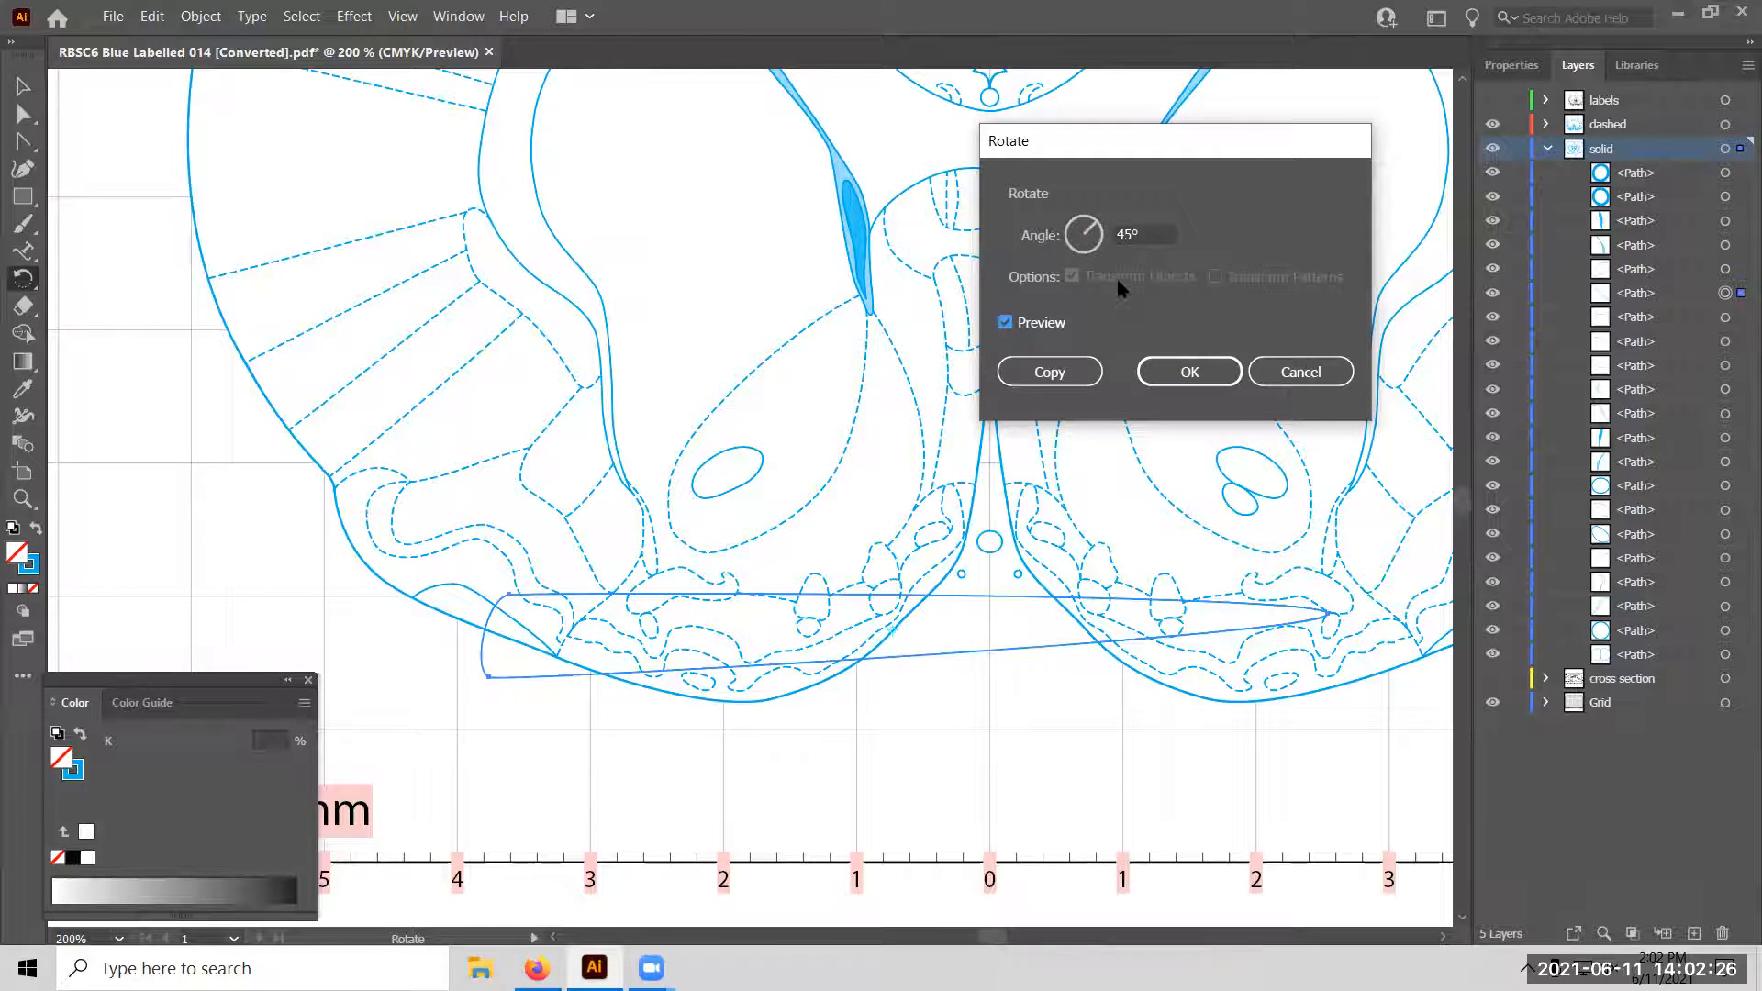
{"action": "left_click", "coordinate": [1132, 234]}
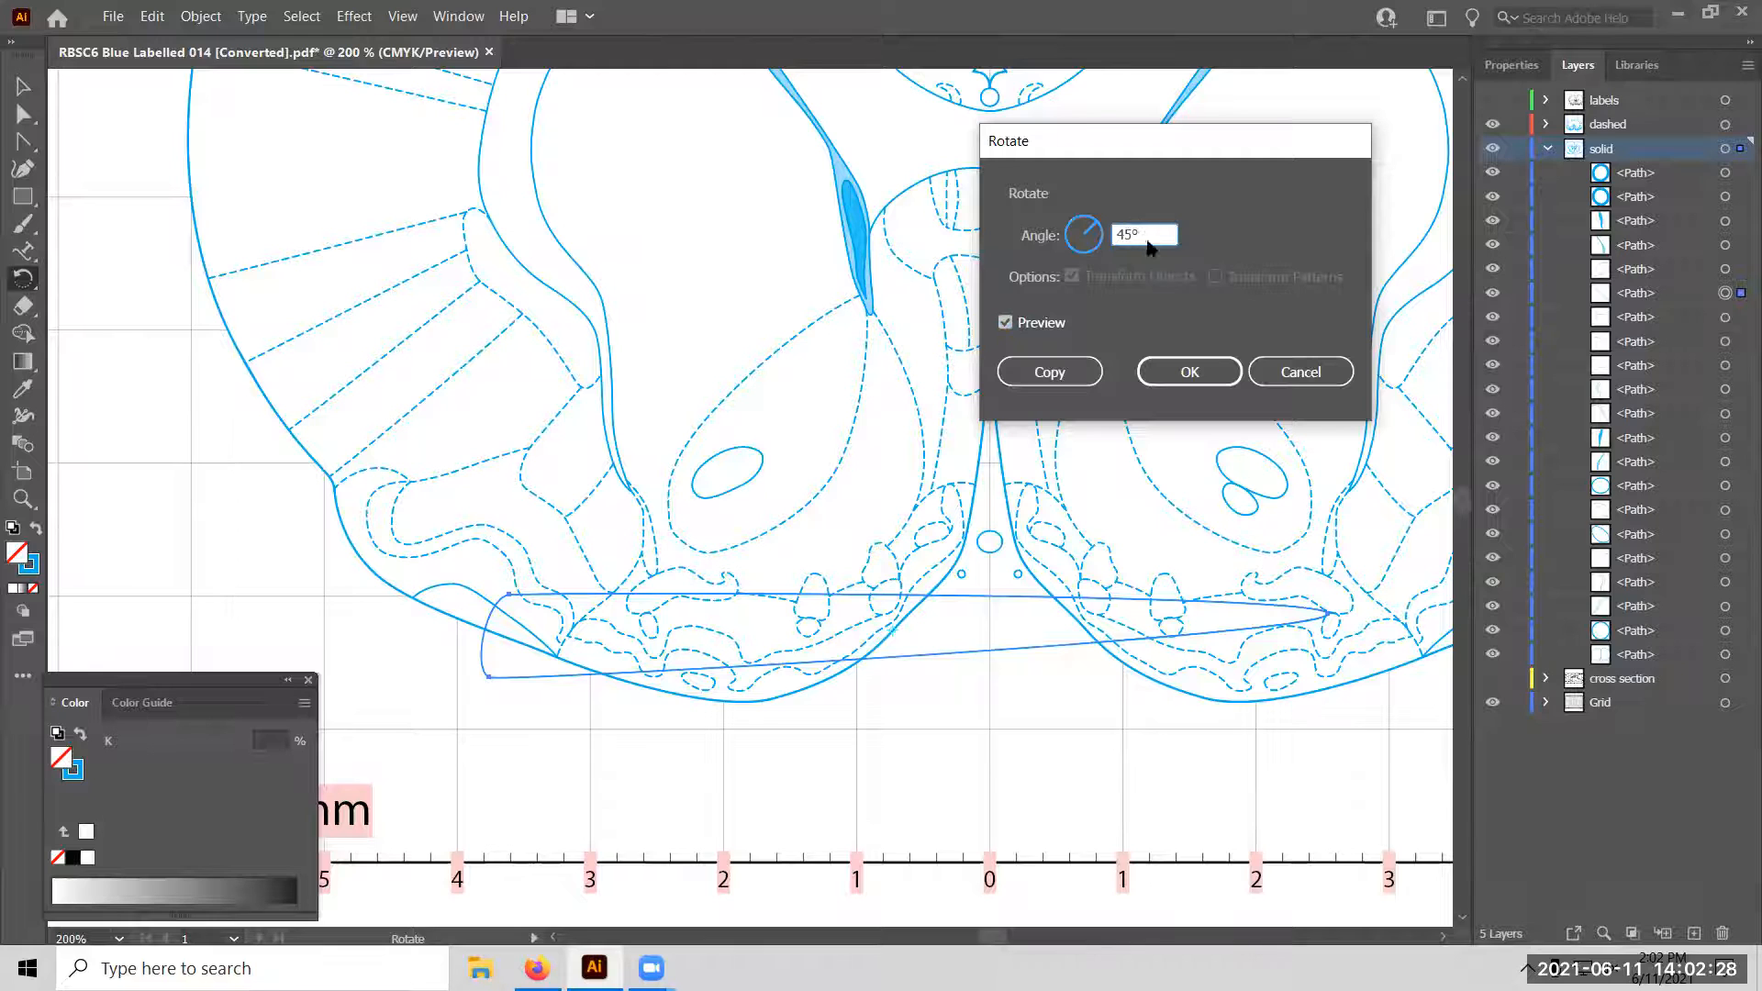
{"action": "type", "text": "90"}
{"action": "key", "text": "Tab"}
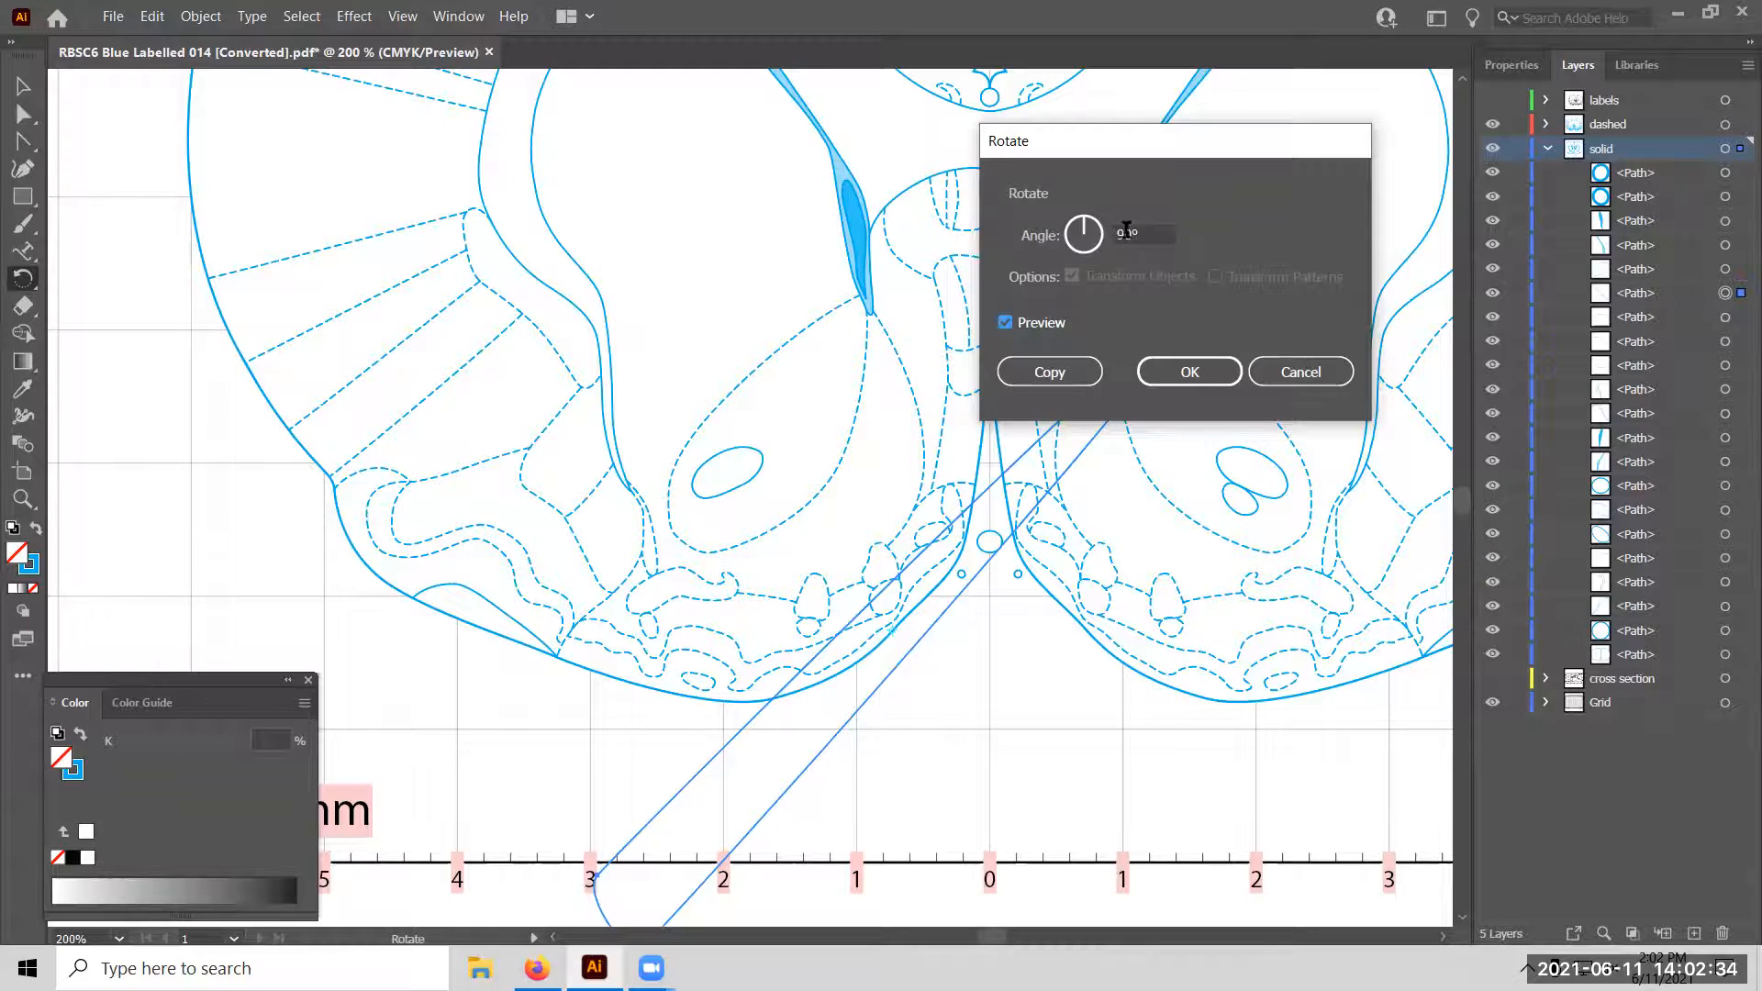
Preview rotating the oval by 180° and cancel the numeric rotation.
{"action": "left_click", "coordinate": [1130, 235]}
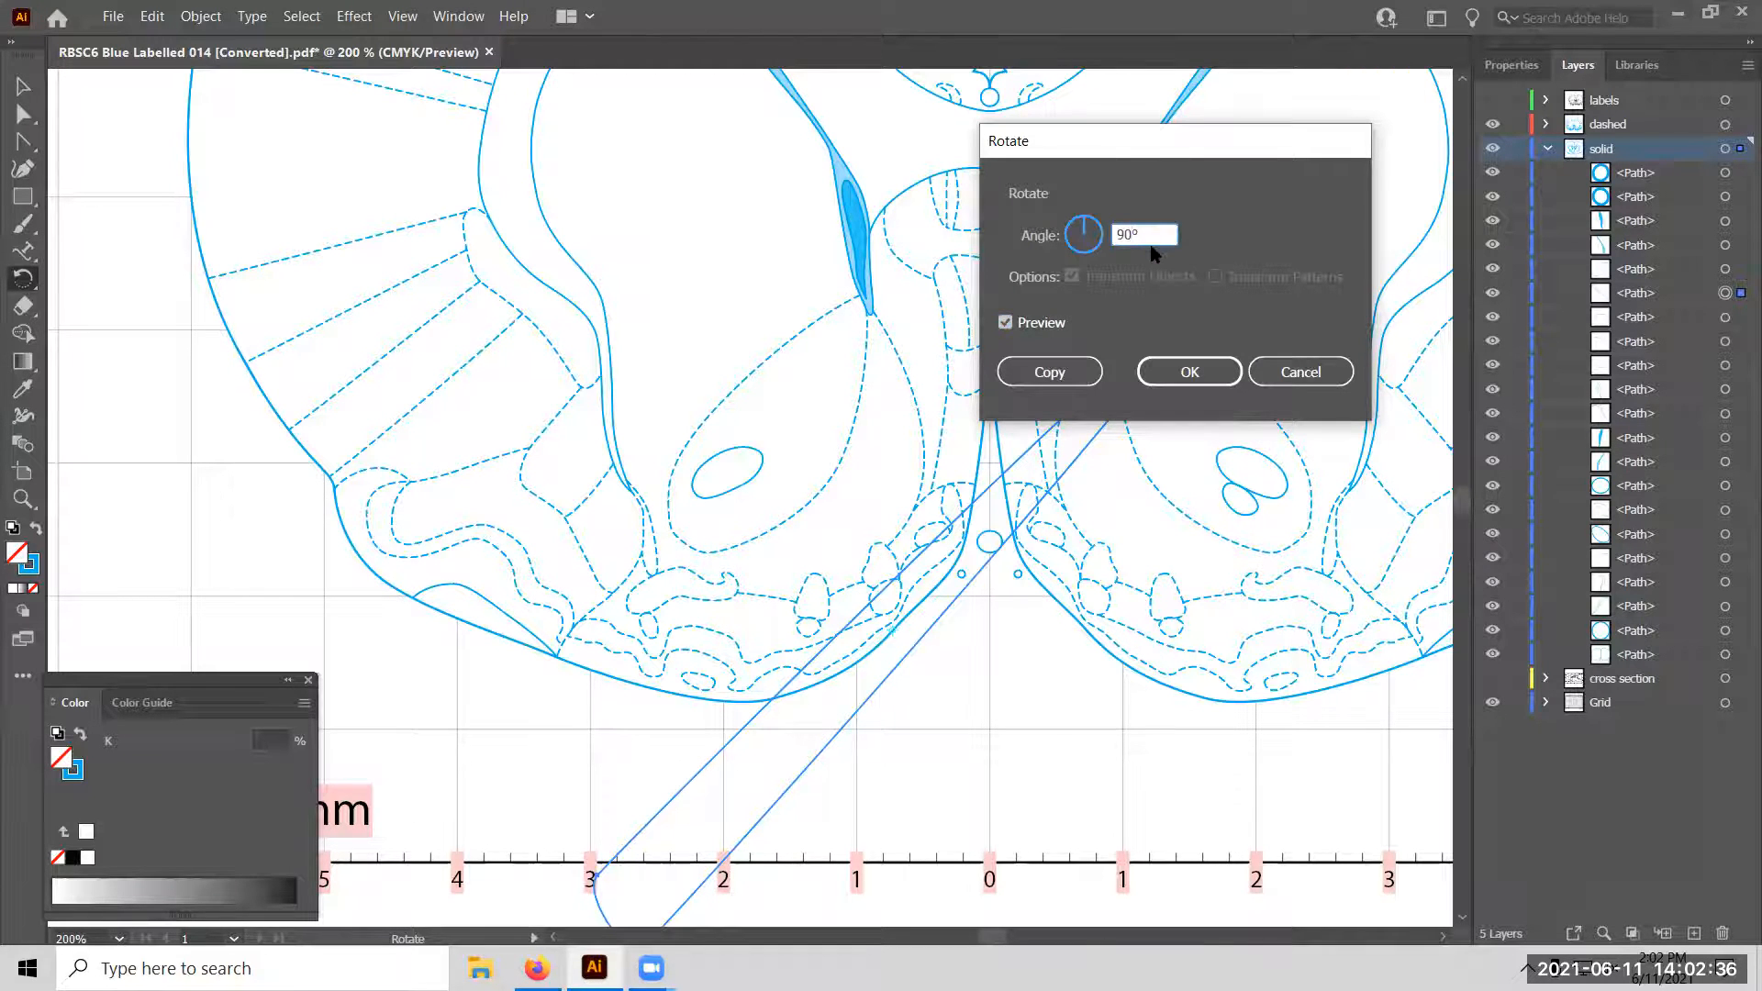
{"action": "key", "text": "BackSpace"}
{"action": "key", "text": "BackSpace"}
{"action": "type", "text": "18"}
{"action": "key", "text": "Tab"}
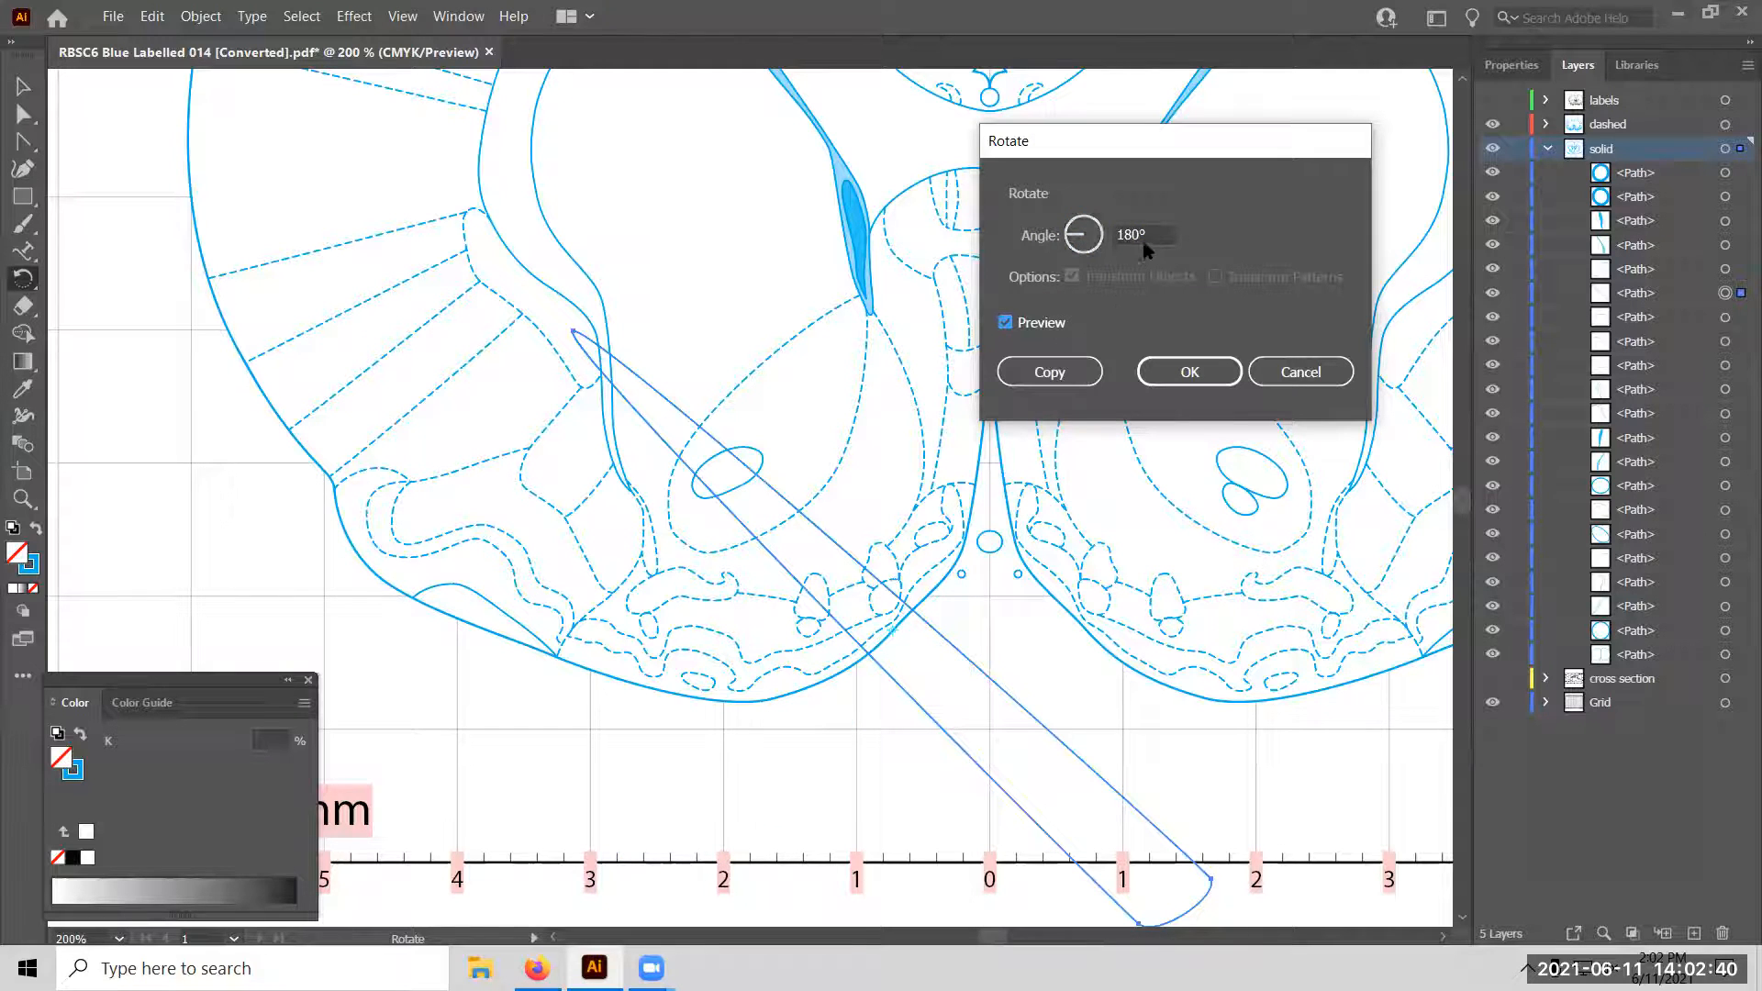
{"action": "double_click", "coordinate": [1137, 233]}
{"action": "left_click", "coordinate": [1345, 373]}
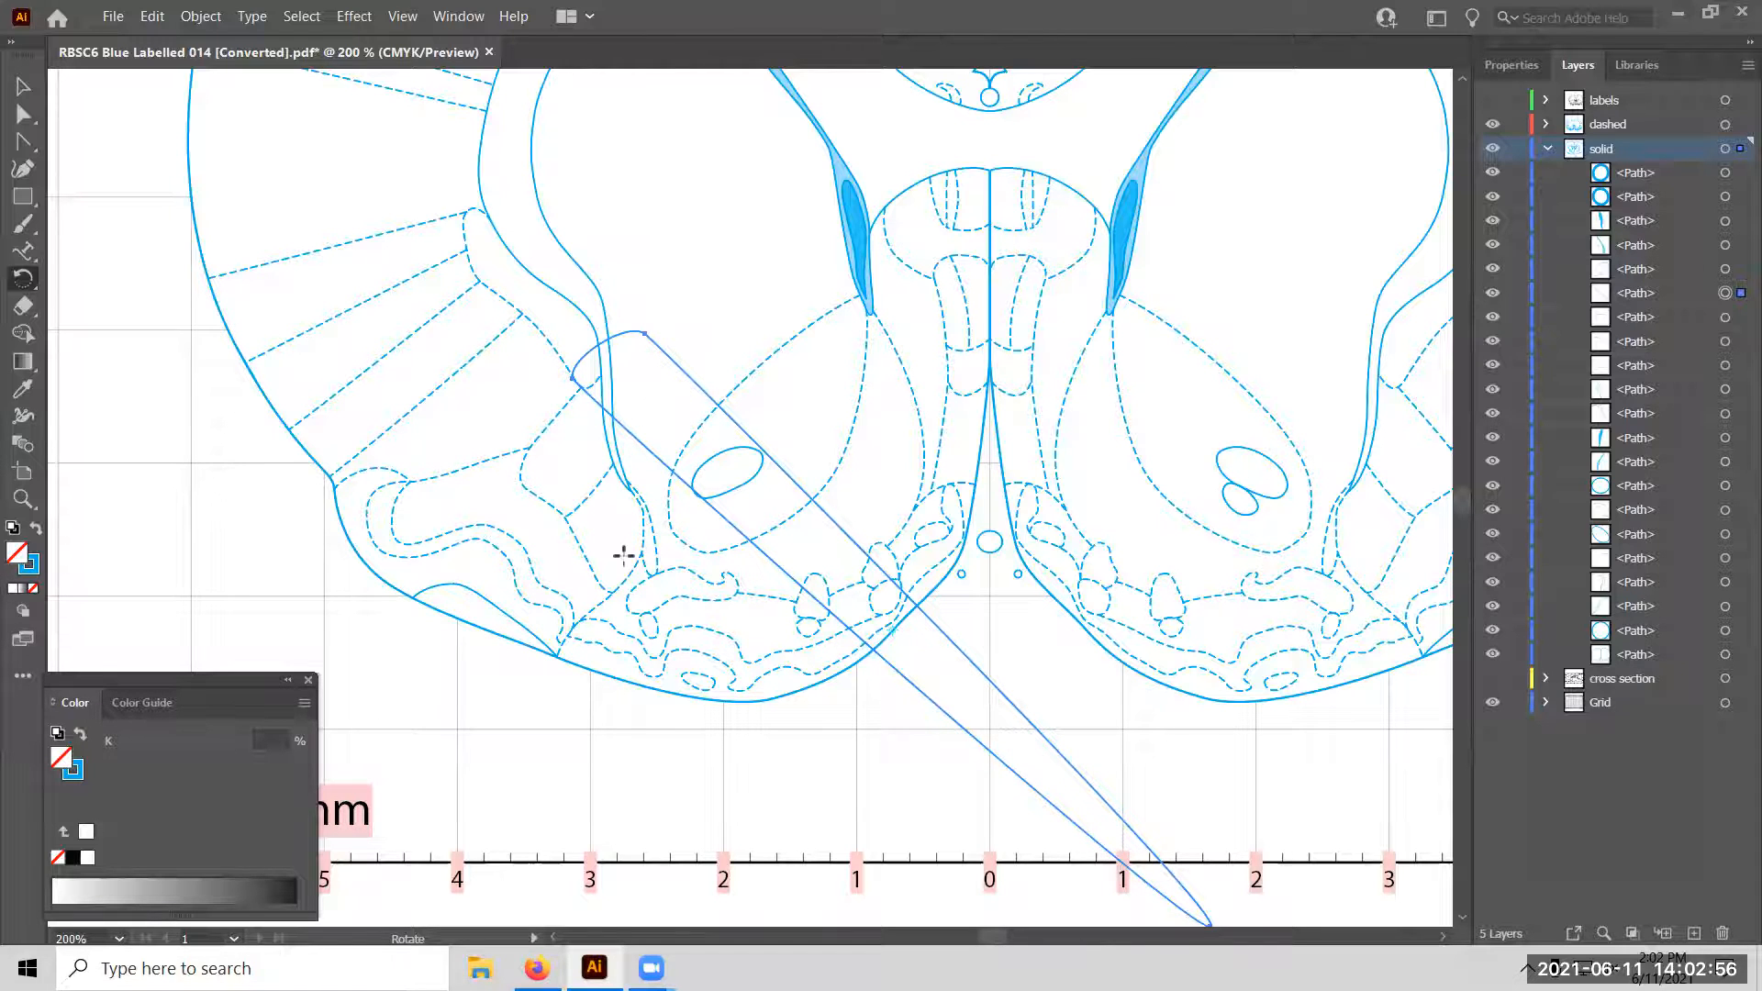
Examine the rotated oval against the whole plate, with its Selection tool bounding box and with the Rotate tool.
{"action": "scroll", "coordinate": [623, 561], "scroll_direction": "up", "scroll_amount": 5}
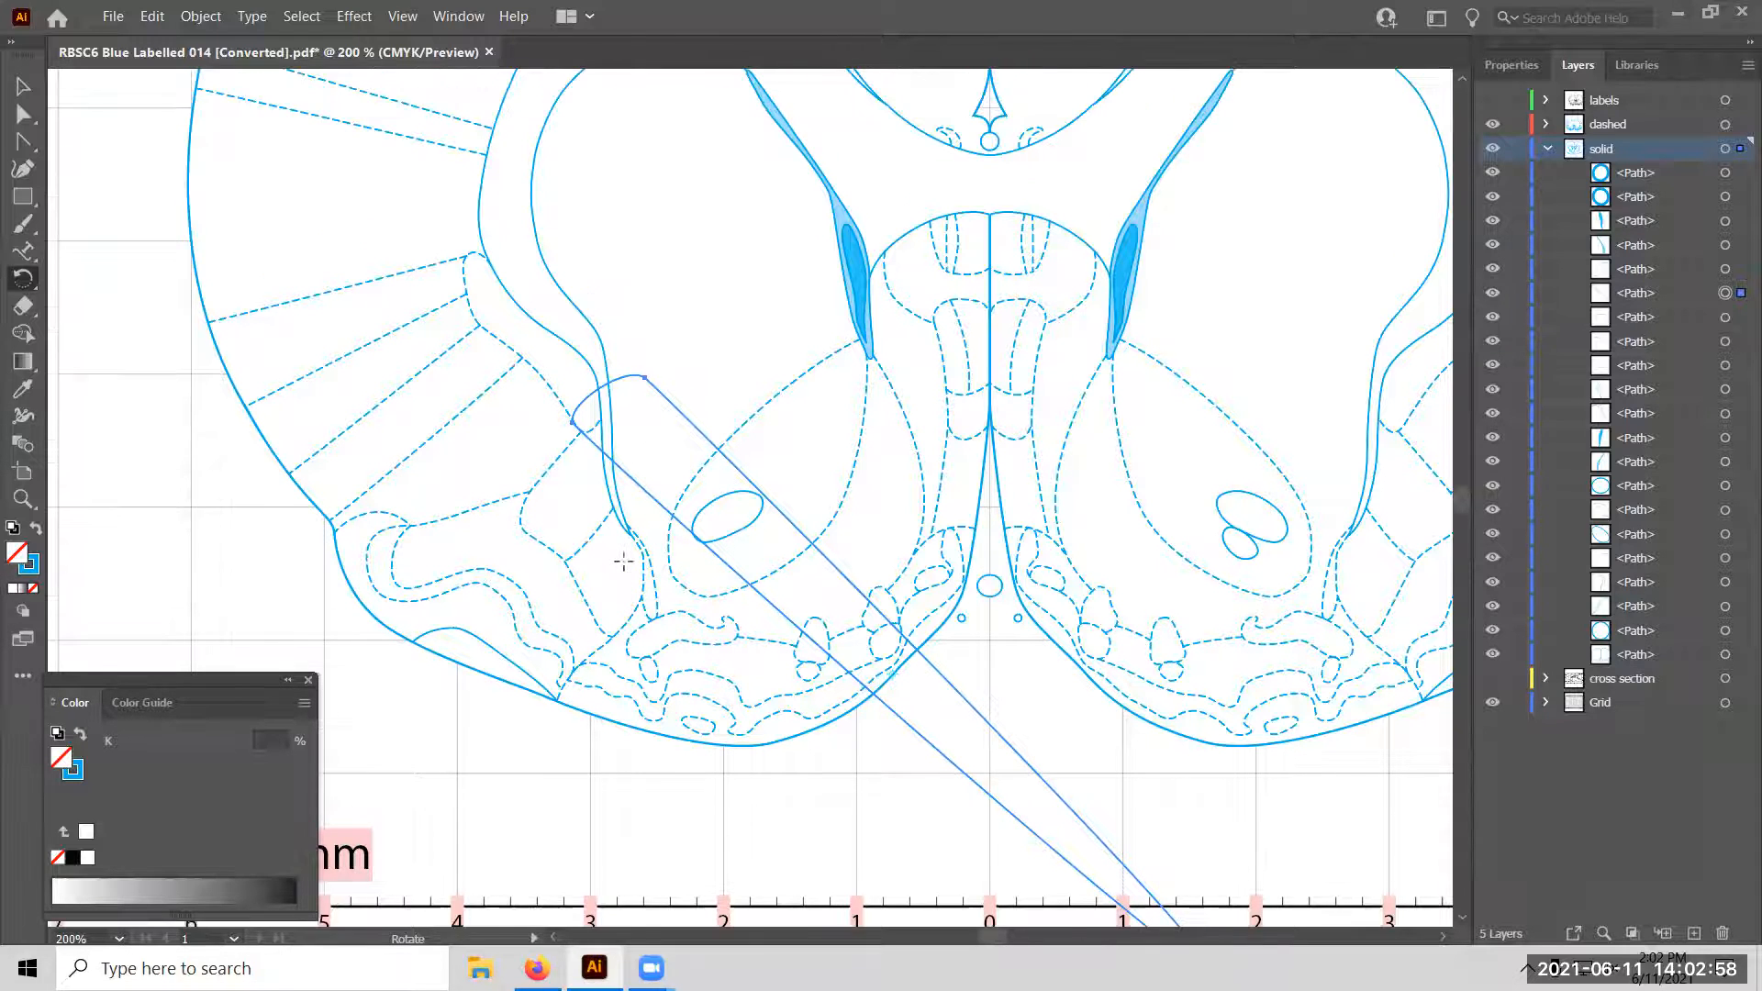
{"action": "scroll", "coordinate": [623, 561], "scroll_direction": "up", "scroll_amount": 1}
{"action": "key", "text": "v"}
{"action": "key", "text": "ctrl+minus"}
{"action": "key", "text": "ctrl+minus"}
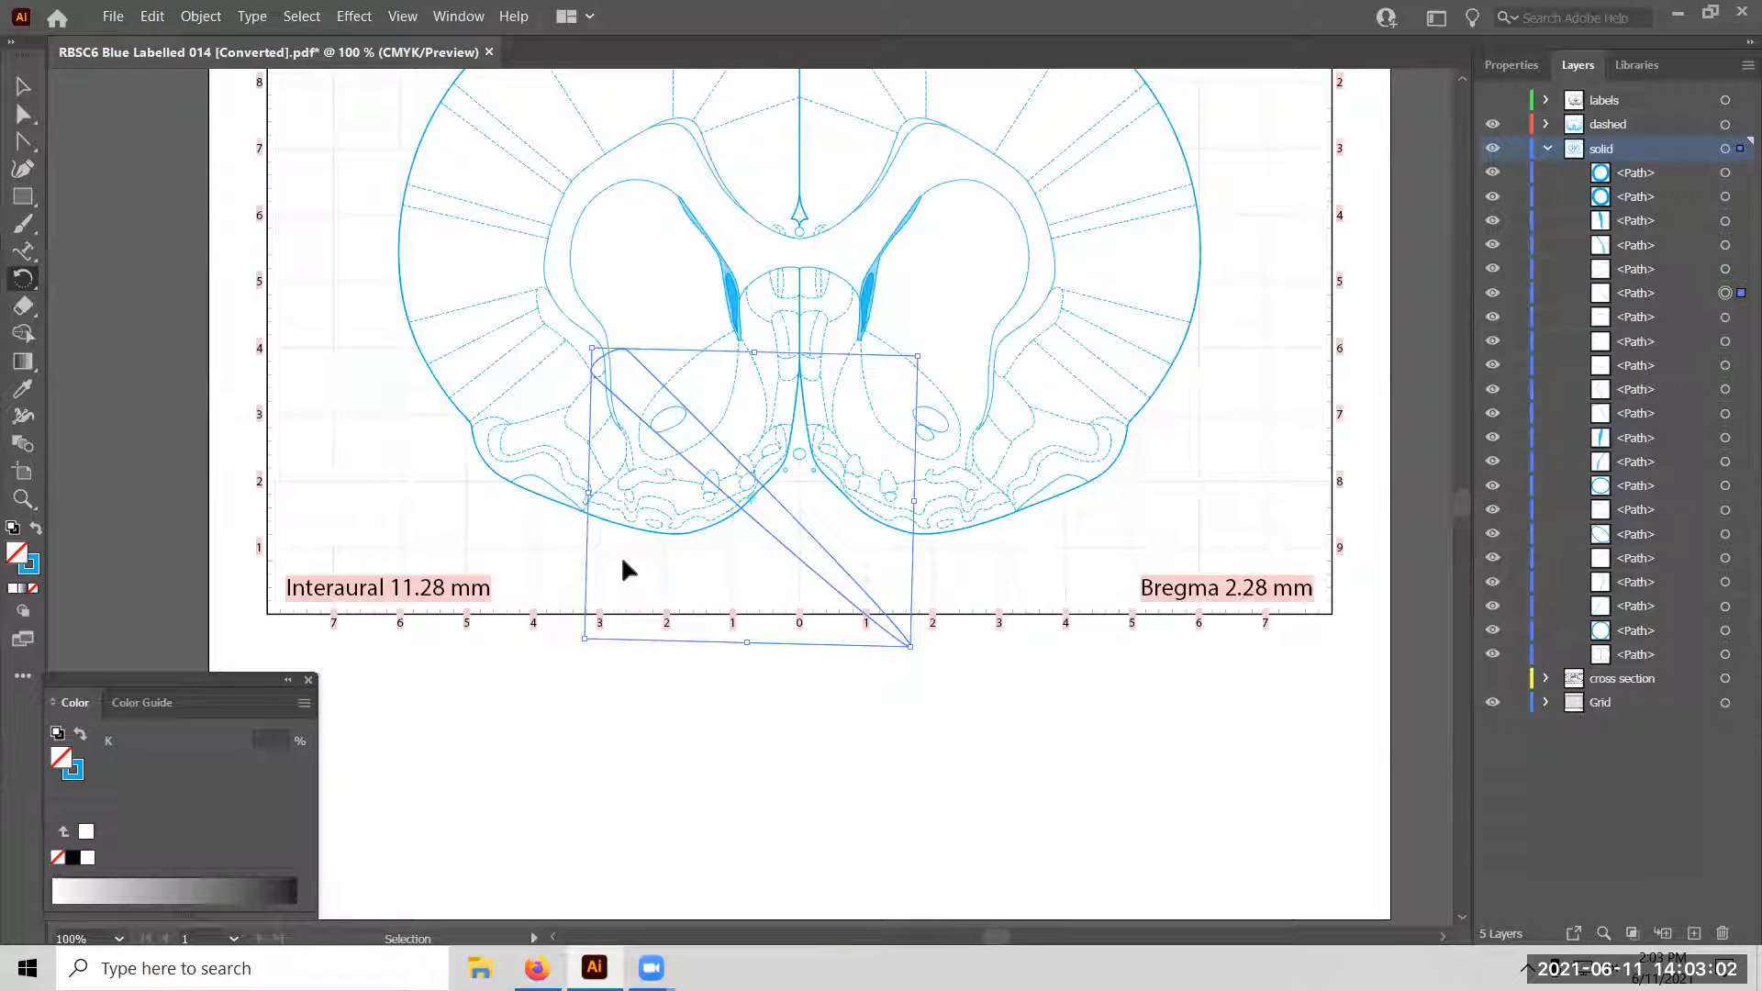
{"action": "scroll", "coordinate": [618, 563], "scroll_direction": "up", "scroll_amount": 1}
{"action": "key", "text": "r"}
{"action": "key", "text": "v"}
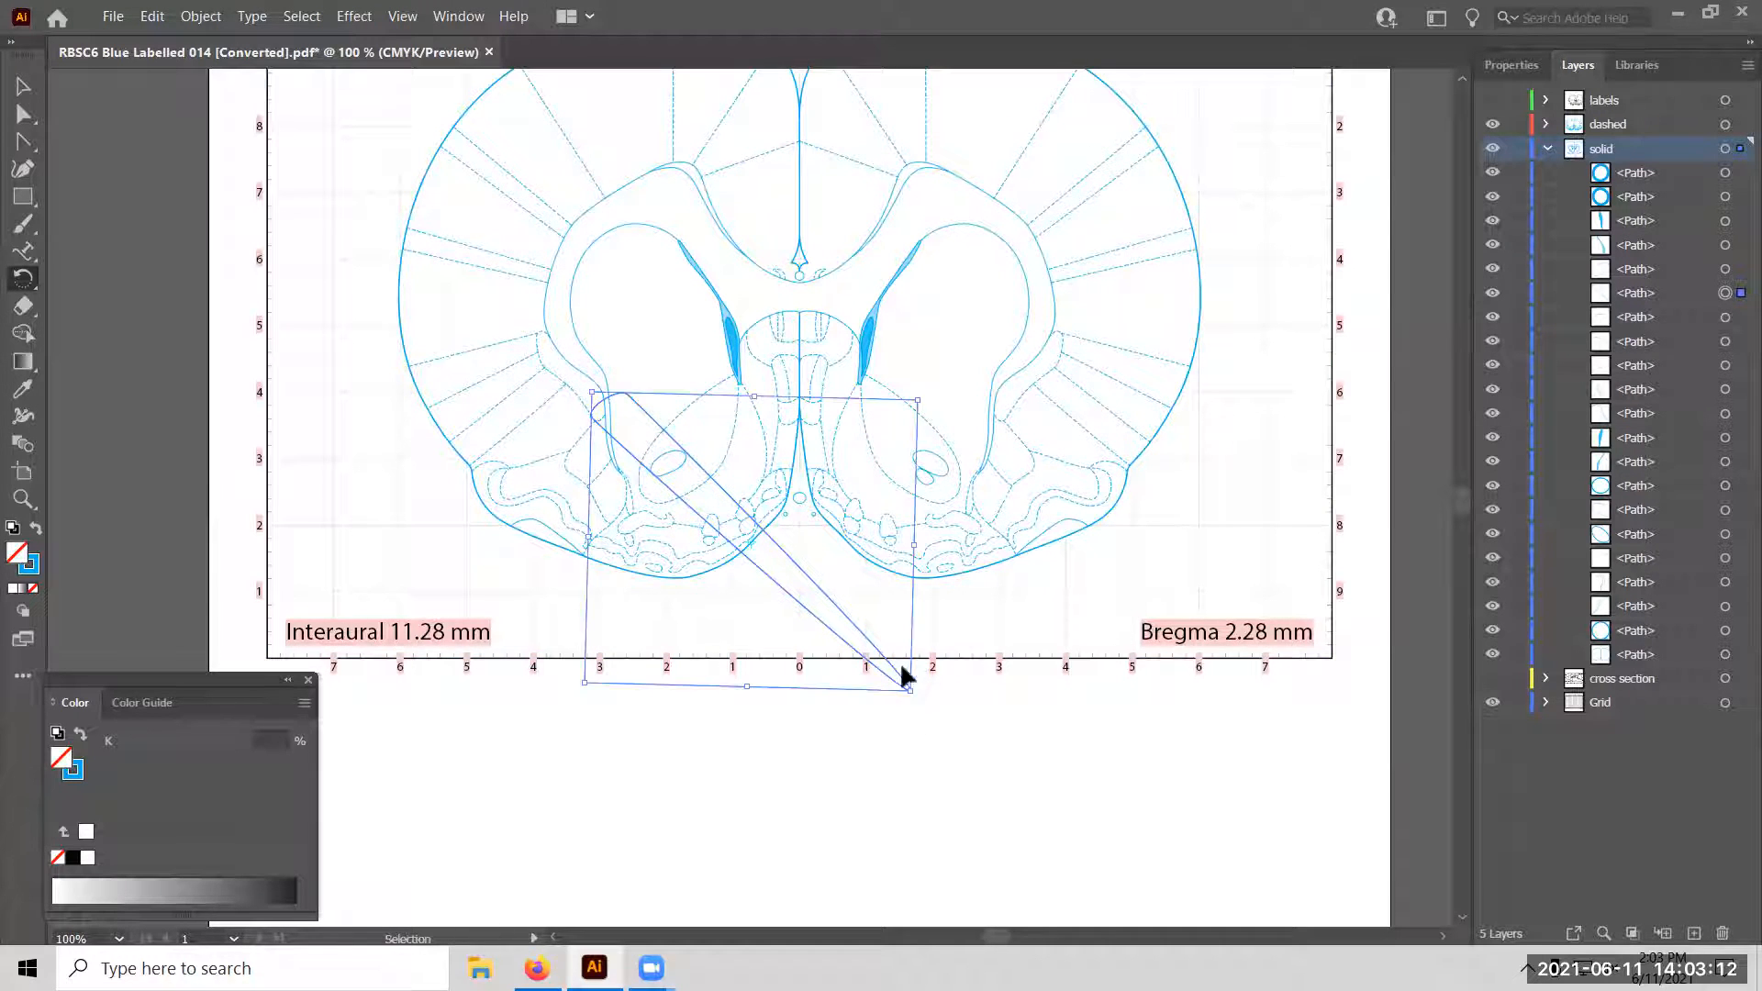
{"action": "key", "text": "ctrl"}
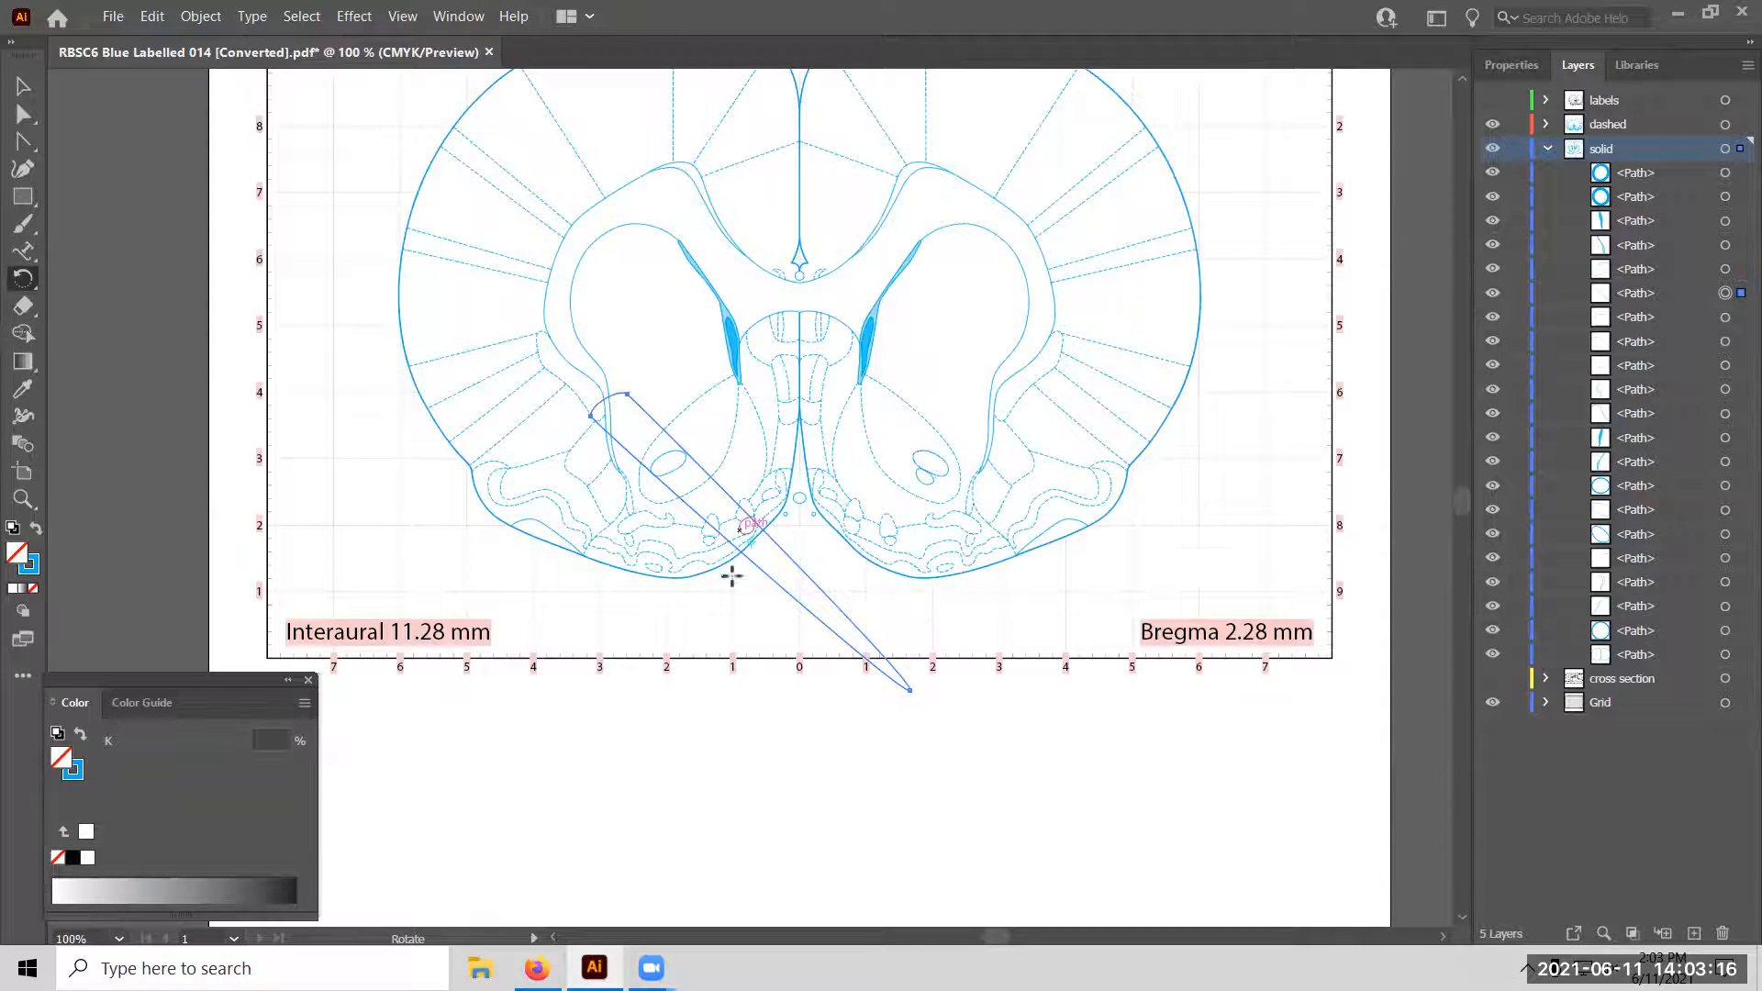
{"action": "scroll", "coordinate": [732, 576], "scroll_direction": "up", "scroll_amount": 3}
{"action": "scroll", "coordinate": [733, 574], "scroll_direction": "up", "scroll_amount": 1}
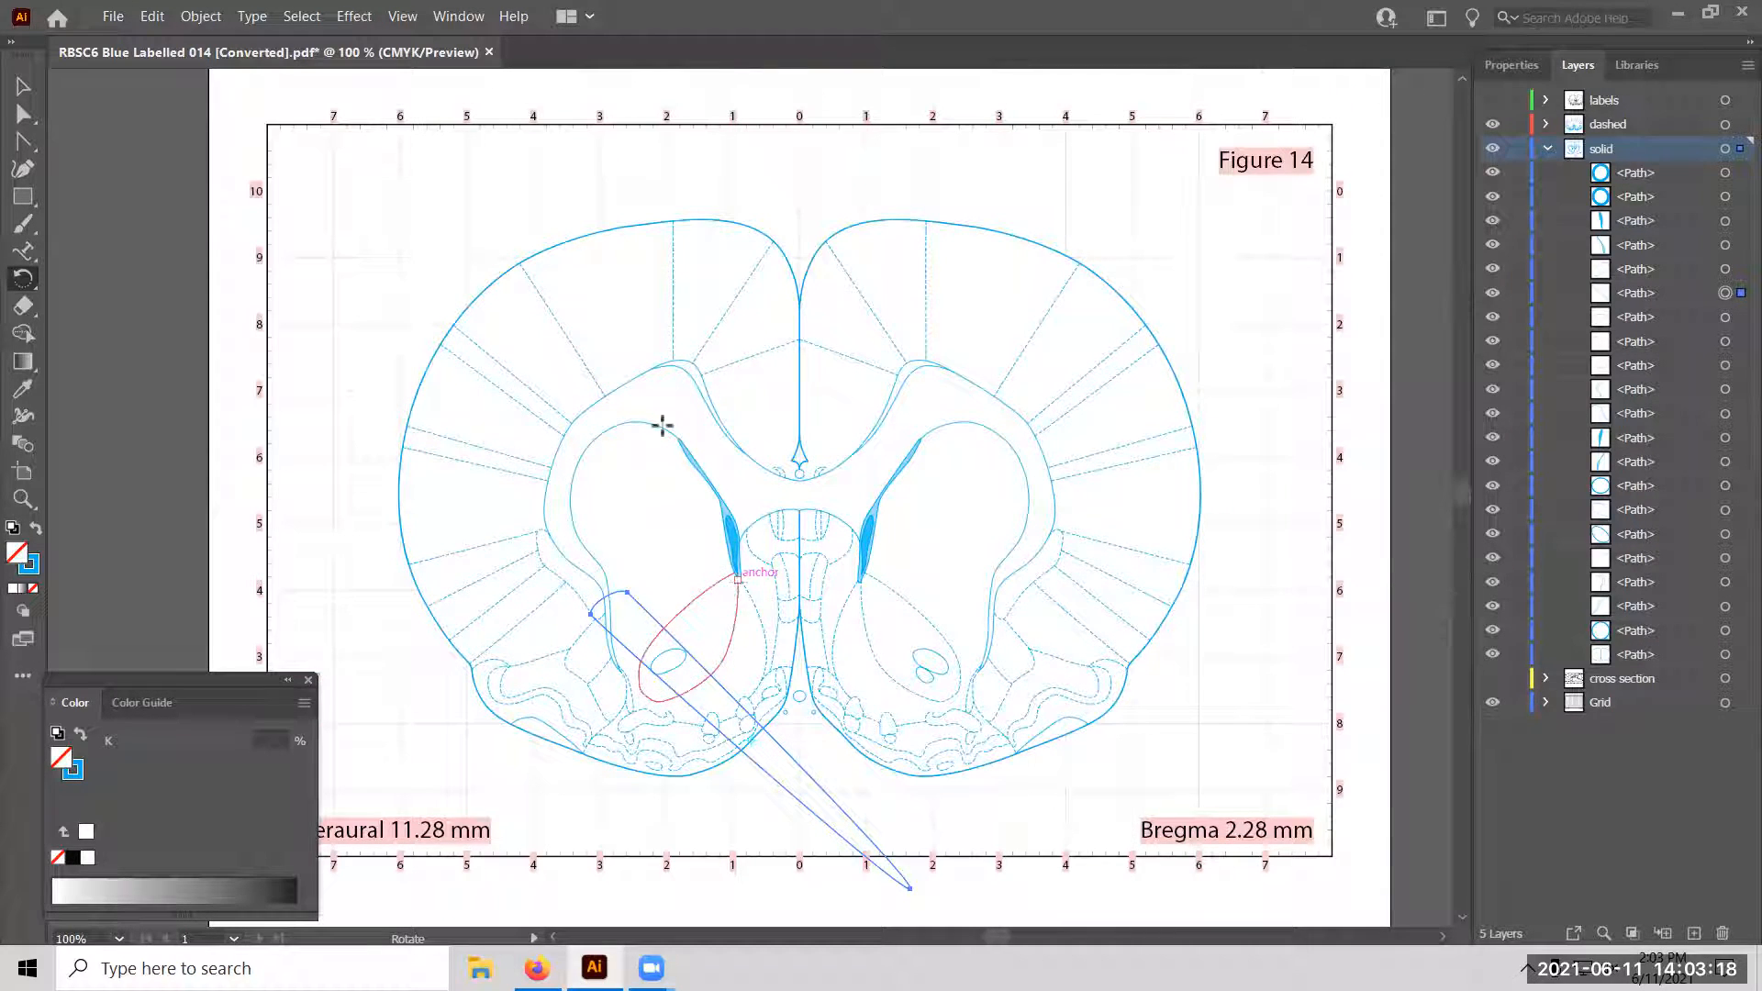
Reshape the upper-left stretch of the outer brain outline with the Anchor Point tool, altering an anchor and bulging the adjacent segment.
{"action": "left_click", "coordinate": [23, 114]}
{"action": "left_click", "coordinate": [575, 237]}
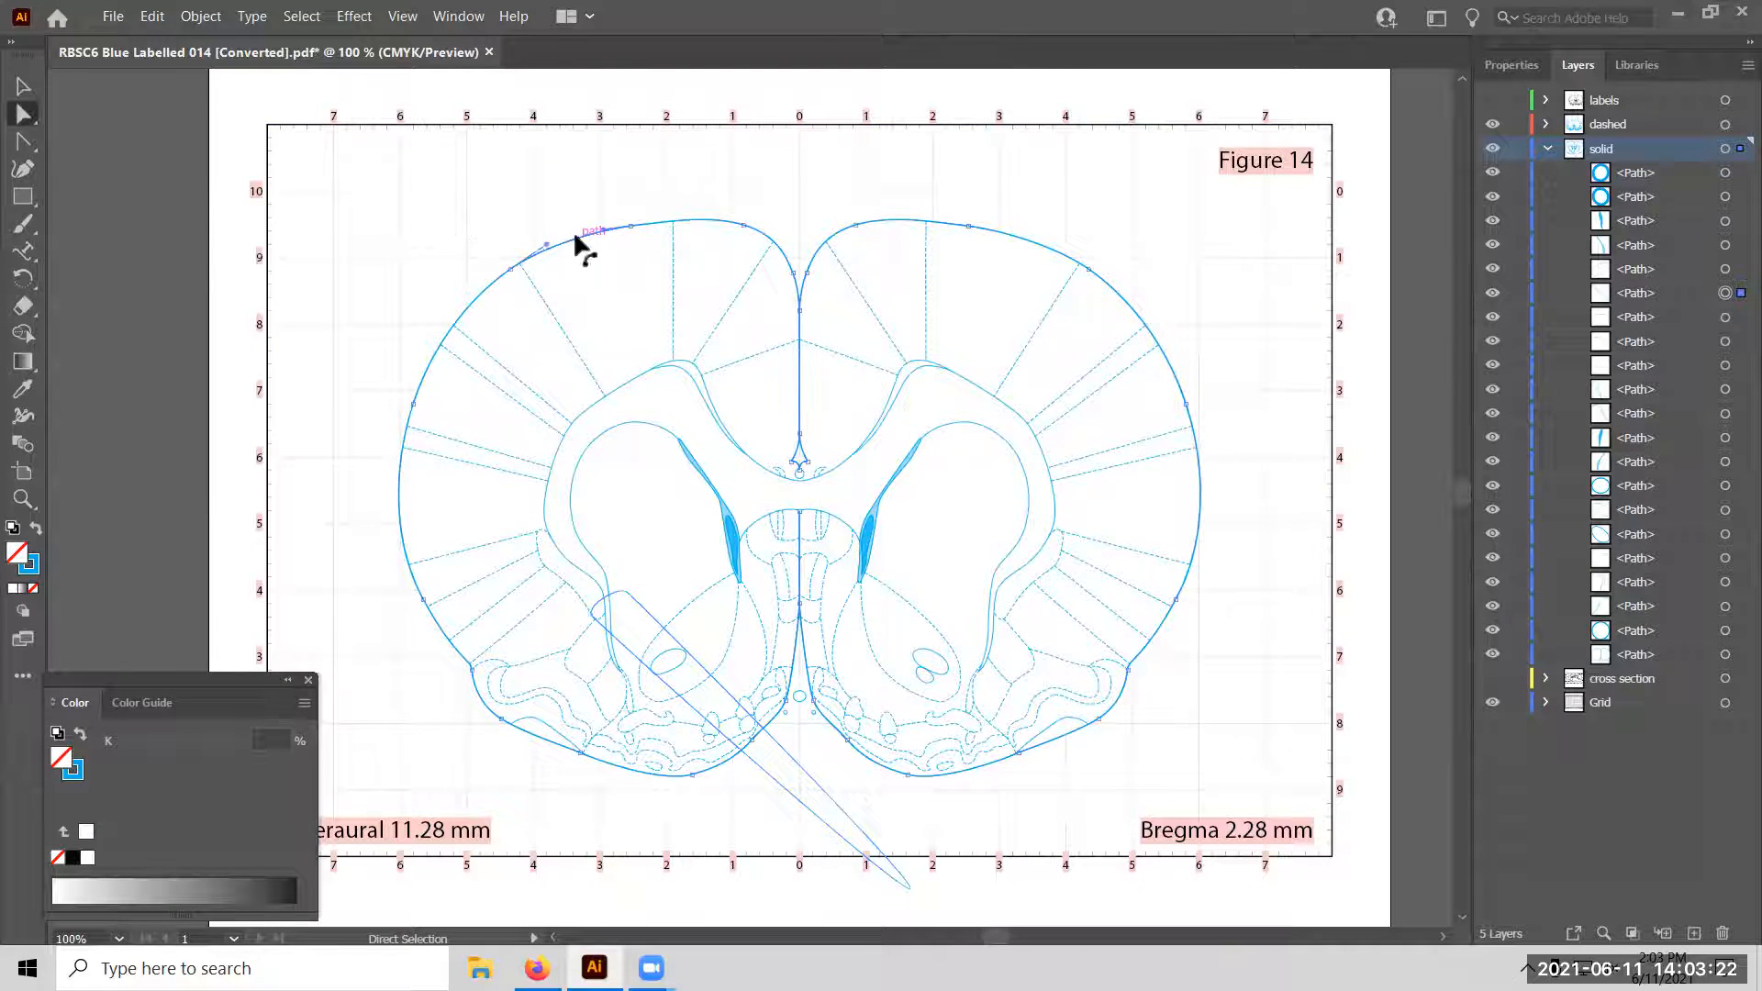
{"action": "left_click", "coordinate": [24, 145]}
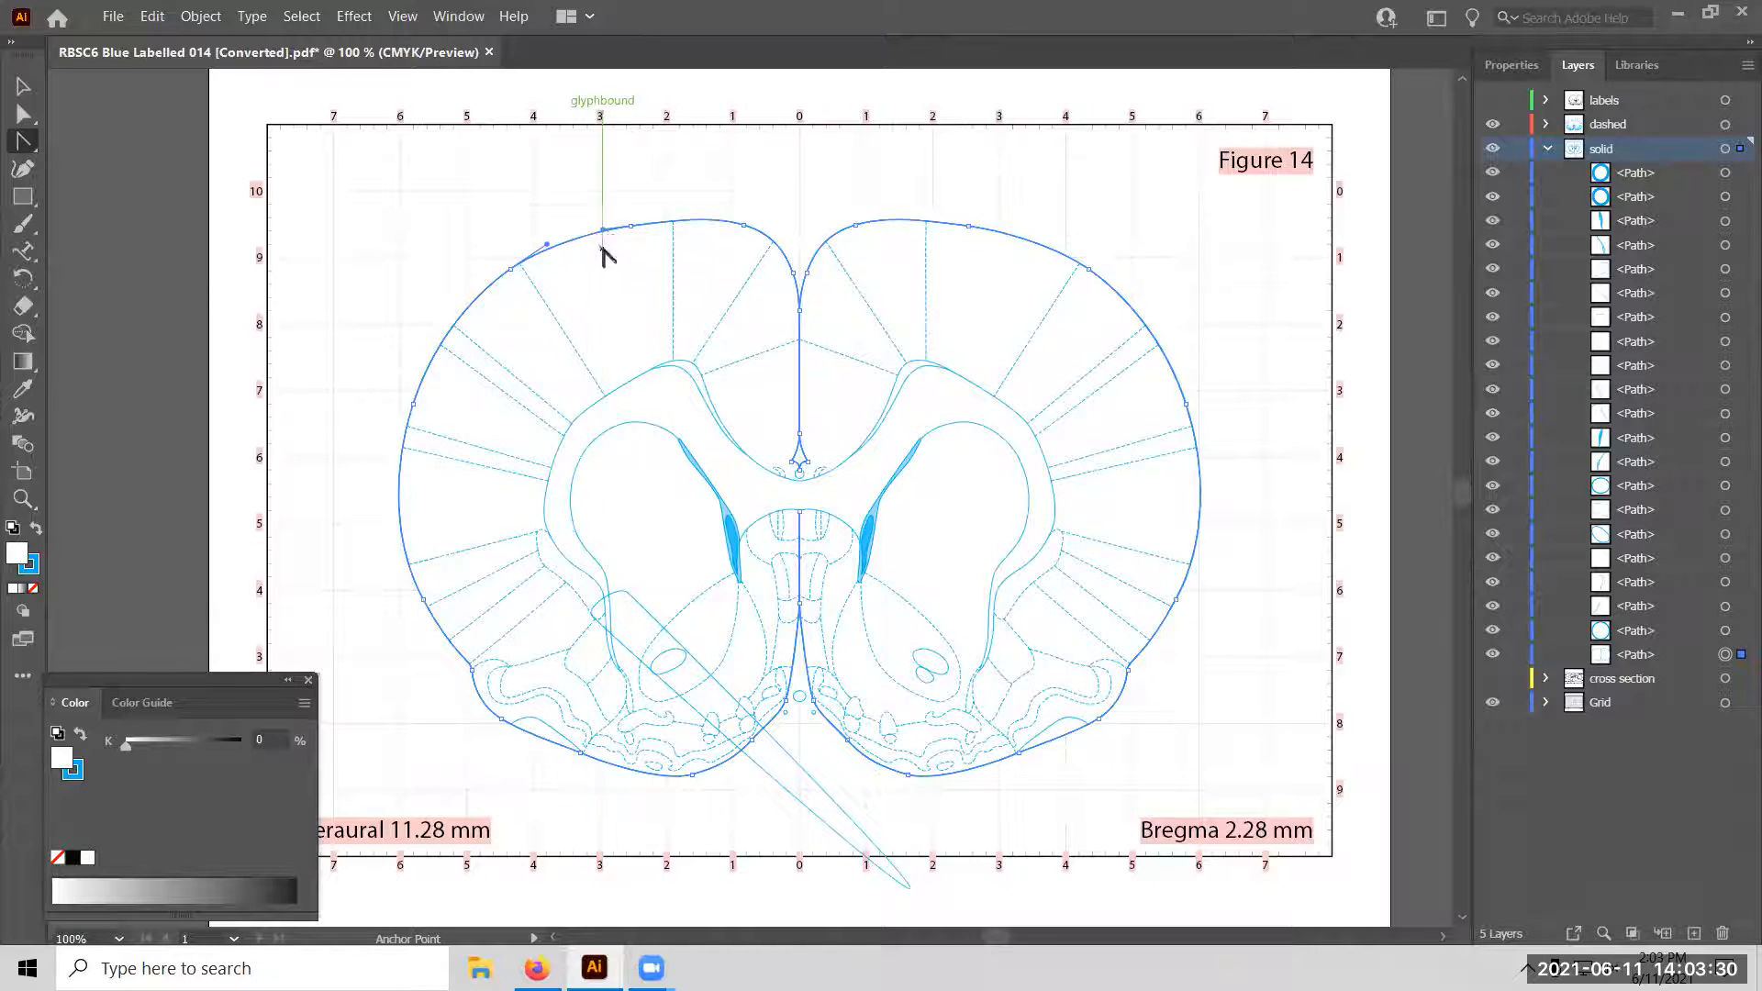
{"action": "left_click", "coordinate": [632, 227]}
{"action": "left_click_drag", "start_coordinate": [576, 235], "coordinate": [609, 284]}
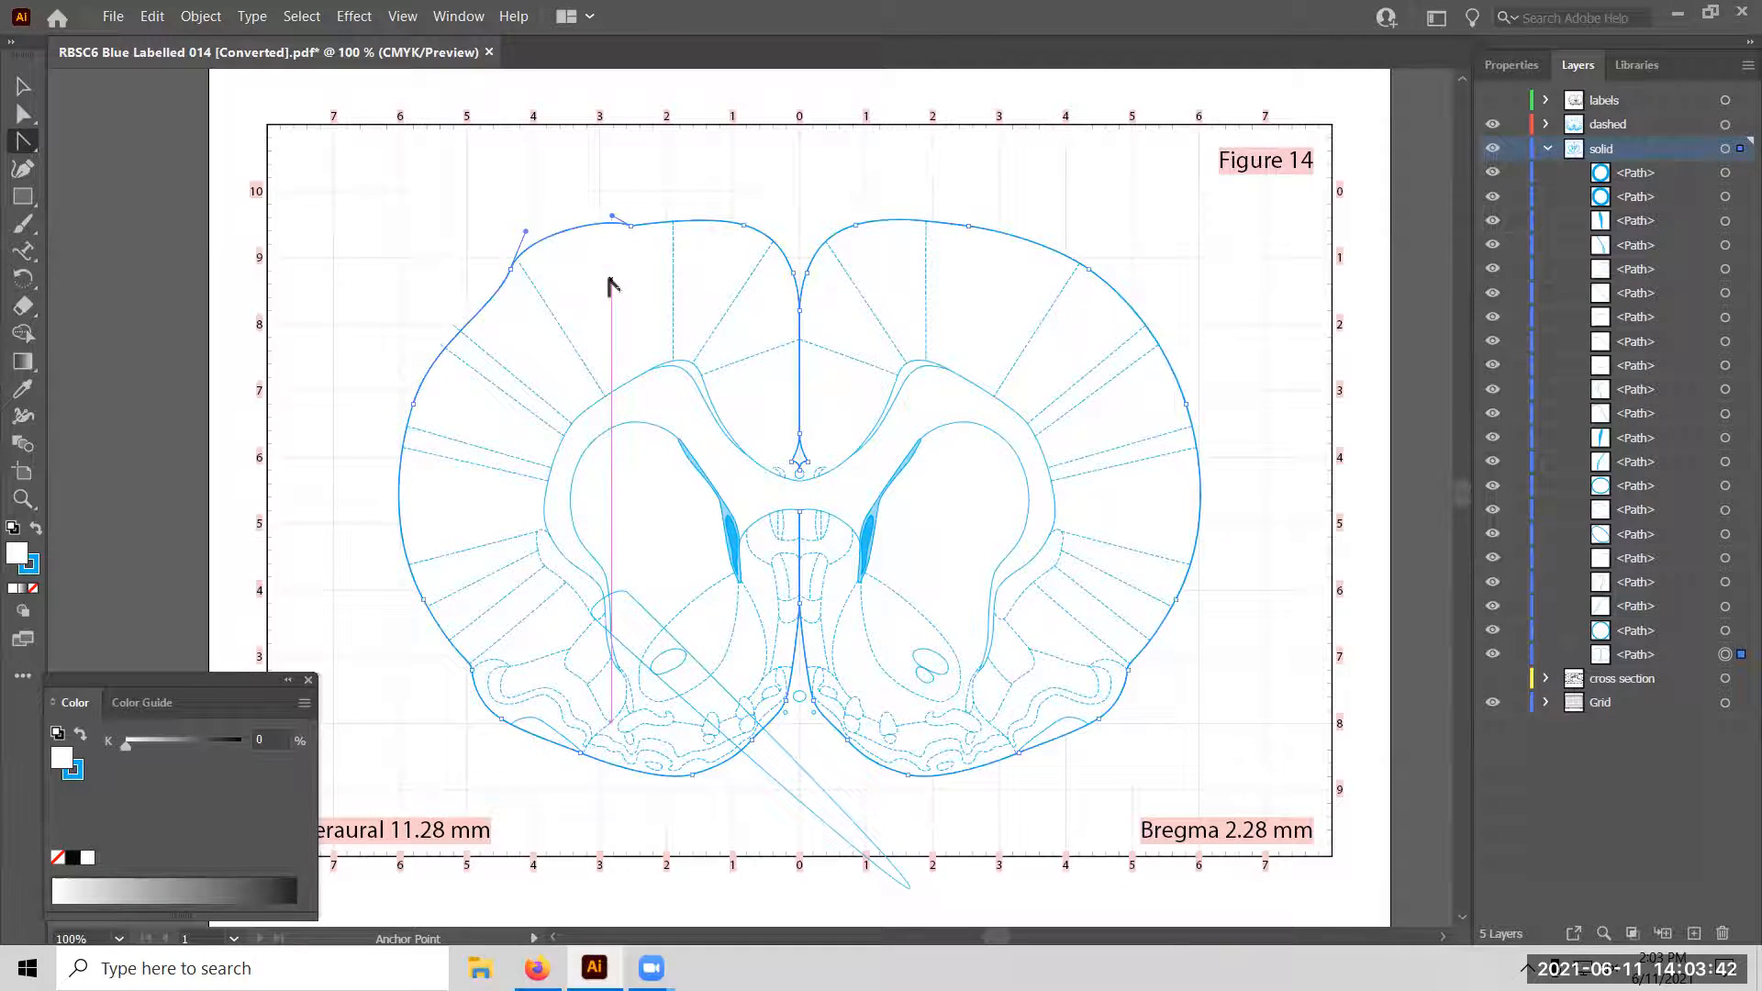
{"action": "left_click", "coordinate": [21, 147]}
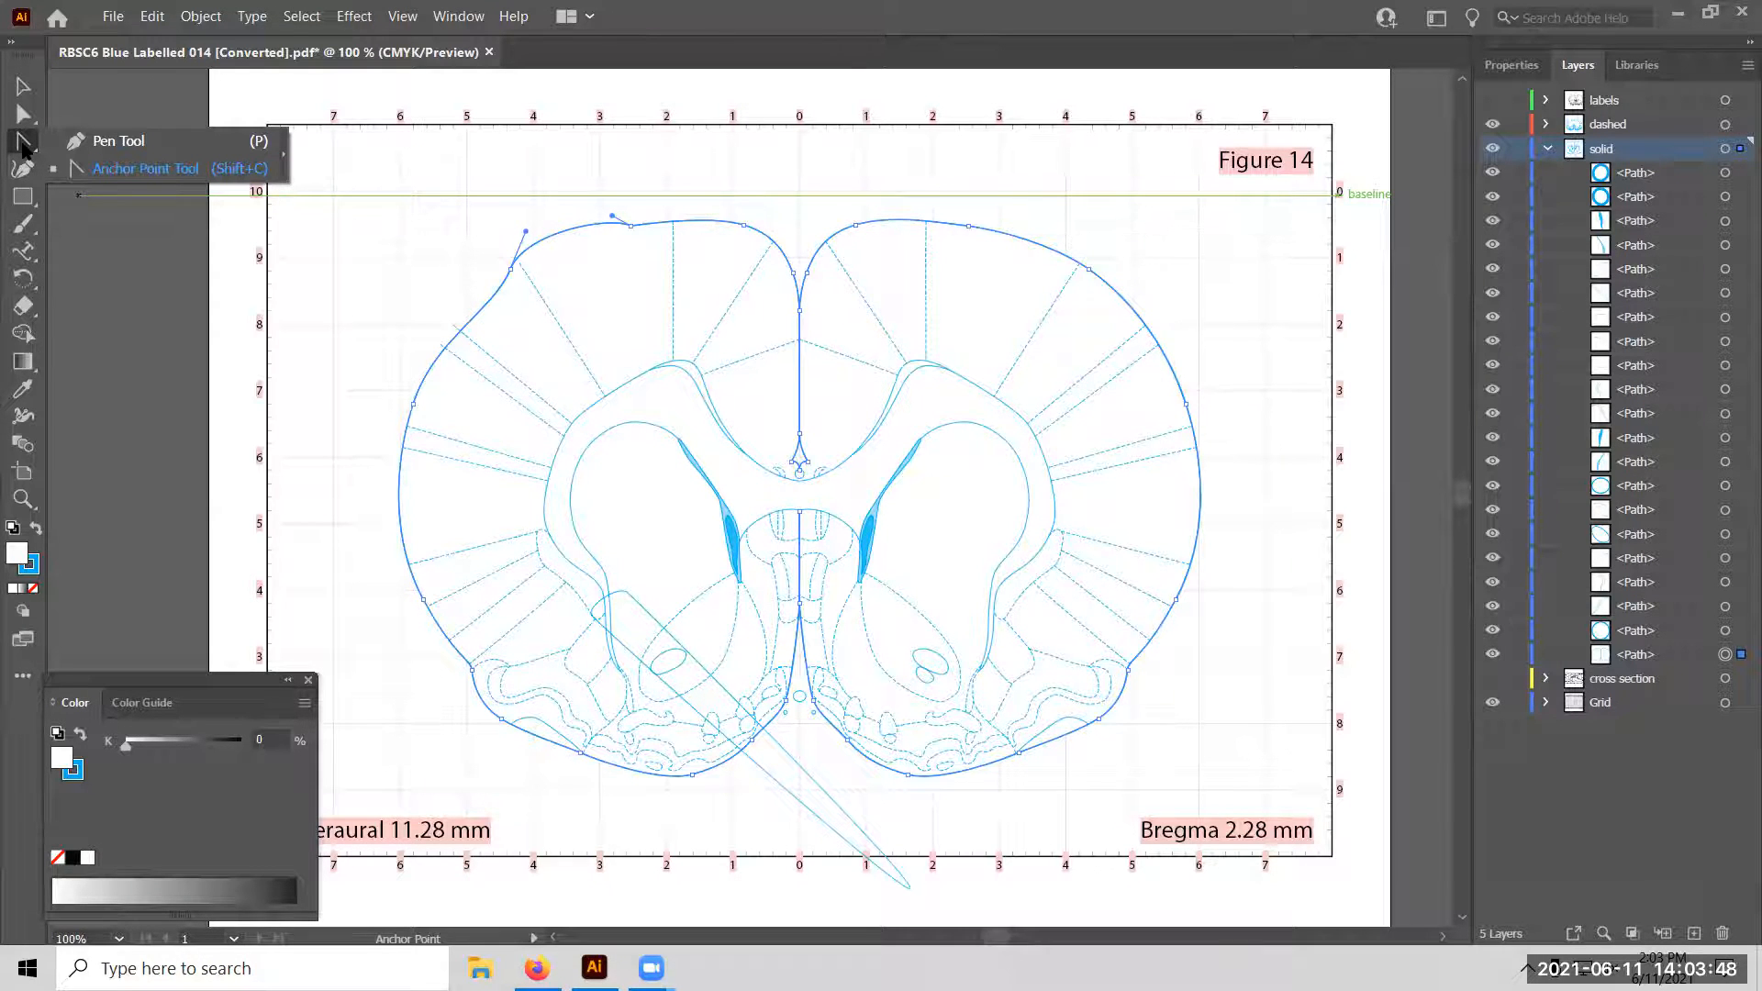
{"action": "left_click", "coordinate": [78, 145]}
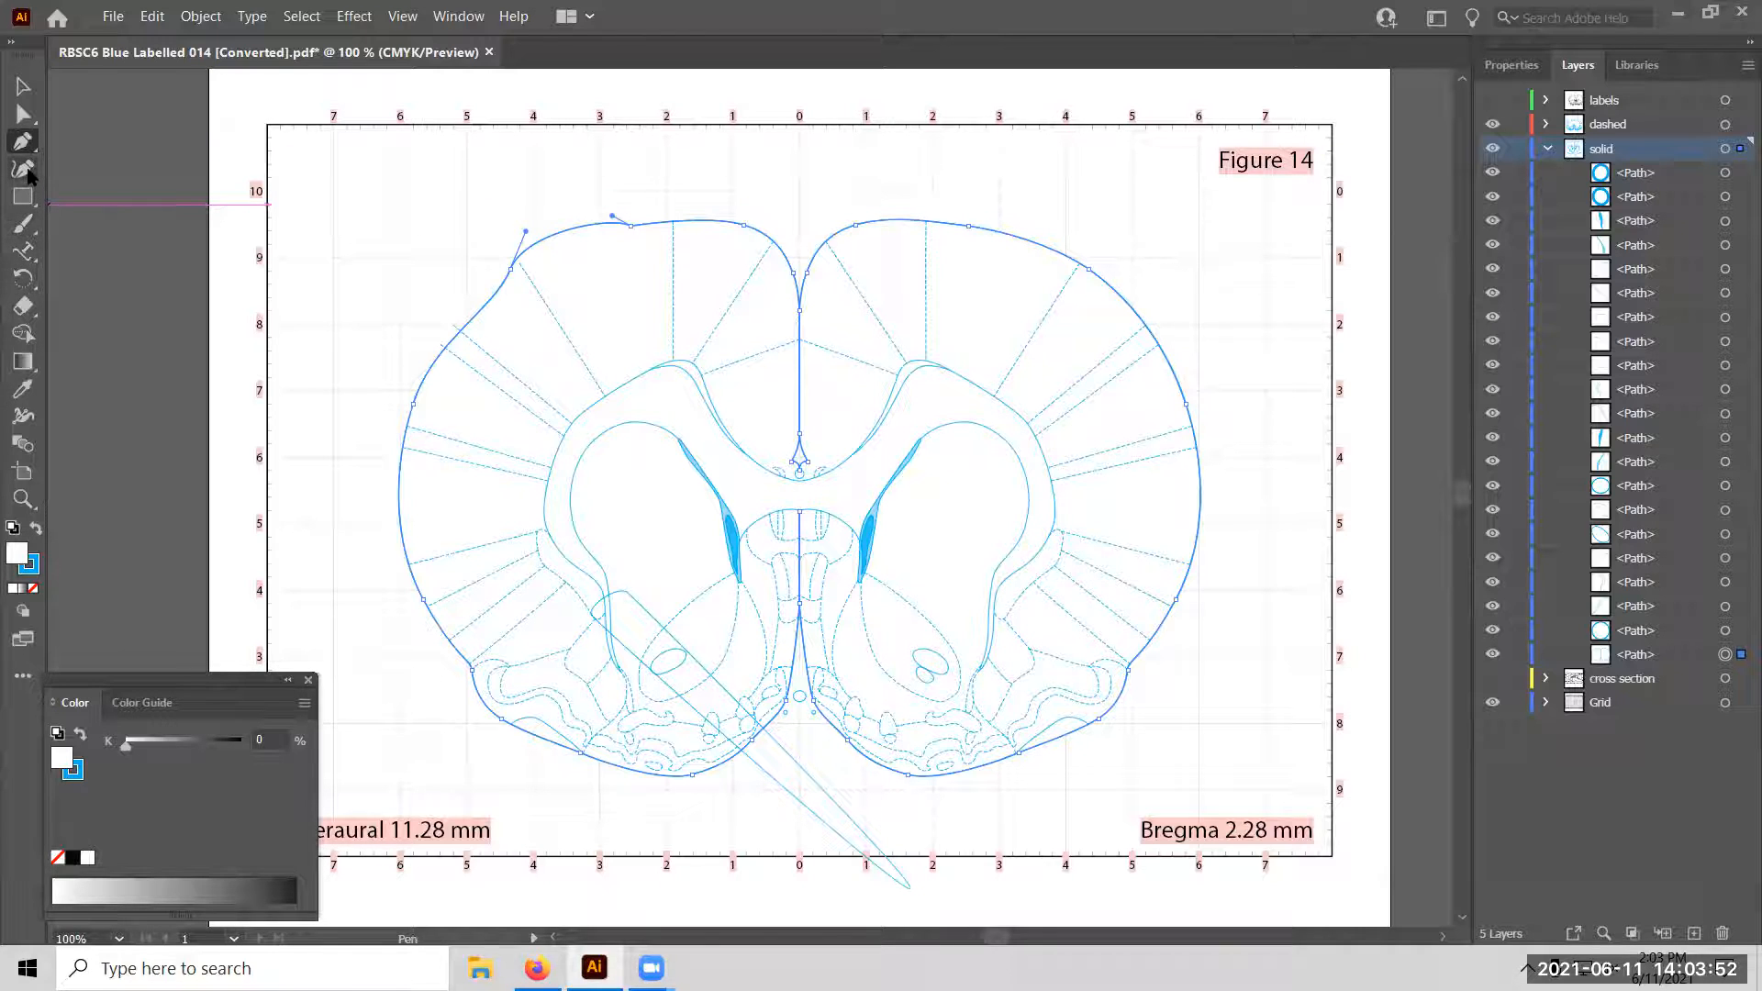
{"action": "left_click", "coordinate": [26, 224]}
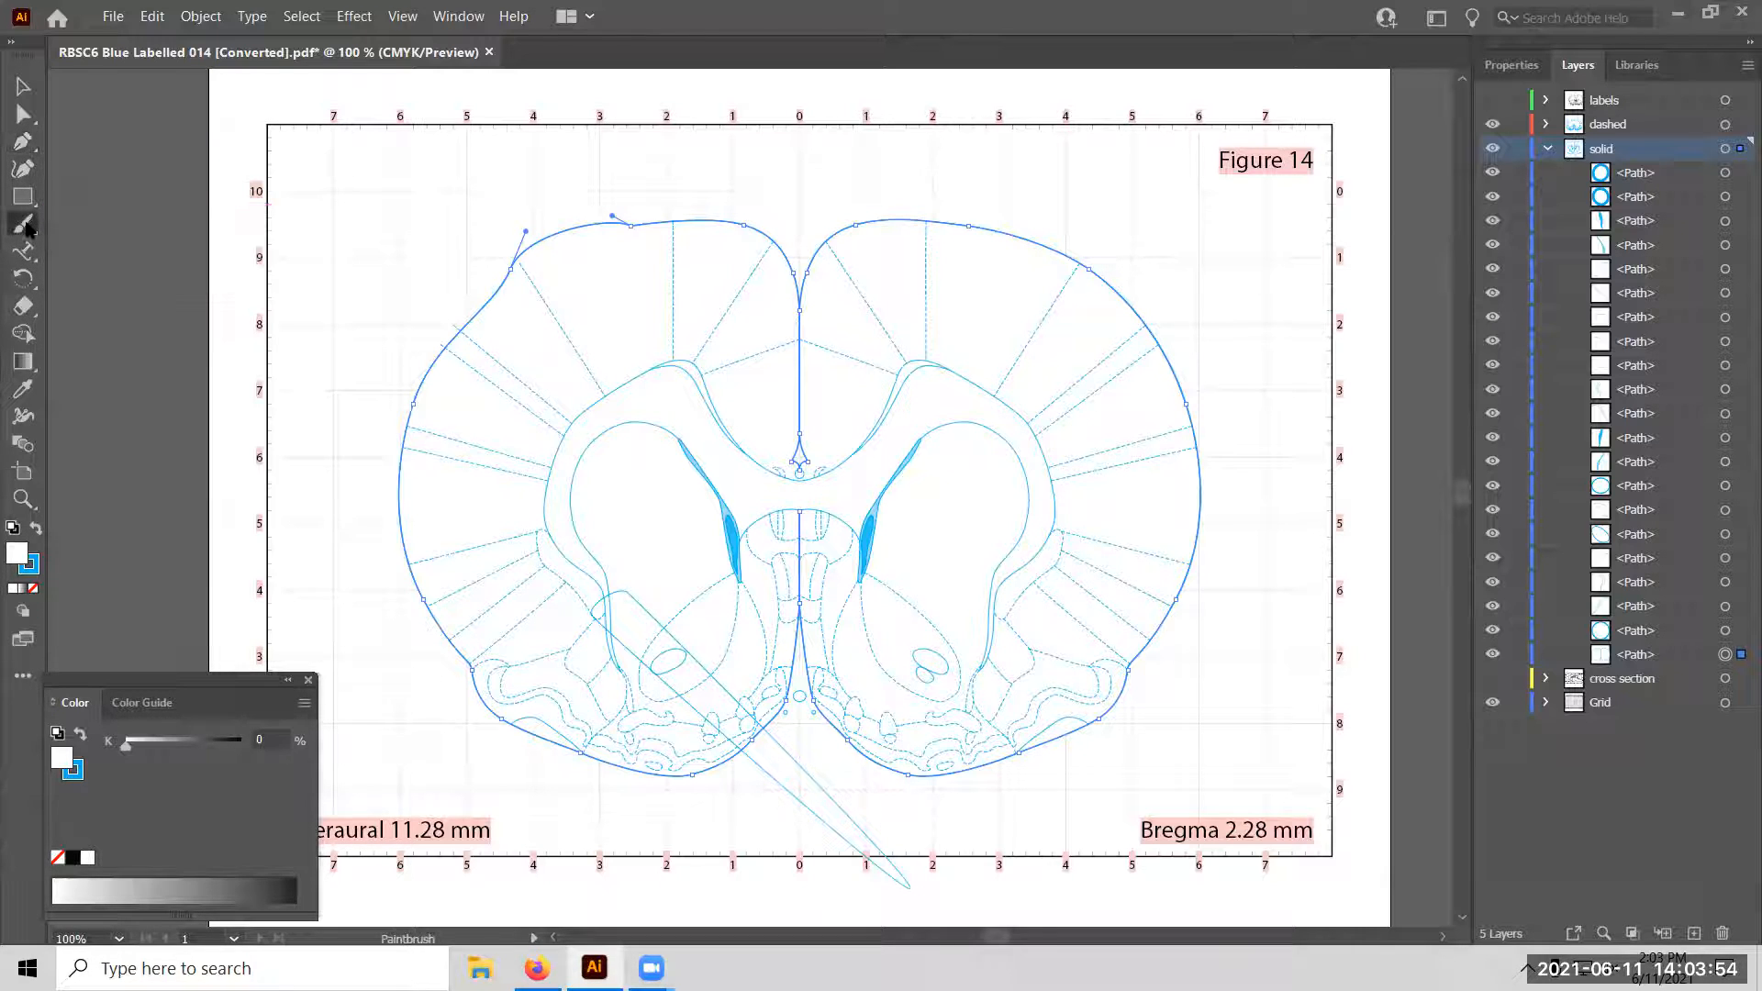
{"action": "left_click", "coordinate": [24, 113]}
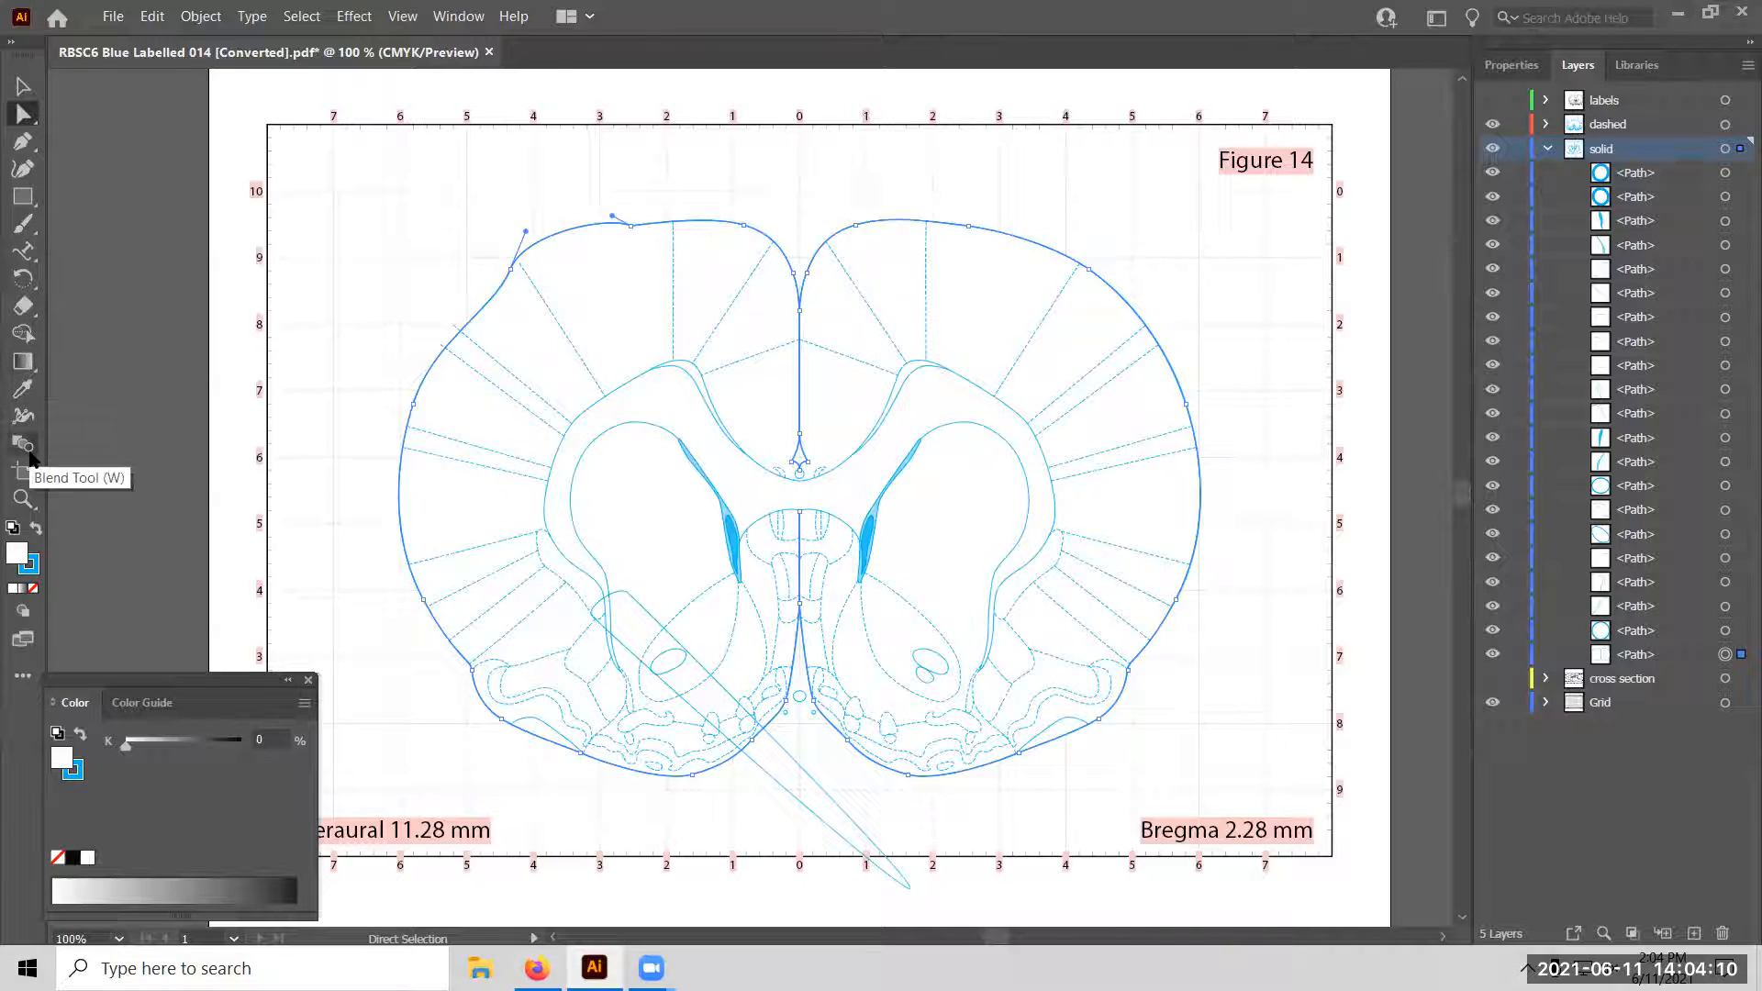
Erase a small round notch into the upper-left brain outline with the Eraser tool and set the outline's fill to none.
{"action": "left_click", "coordinate": [32, 312]}
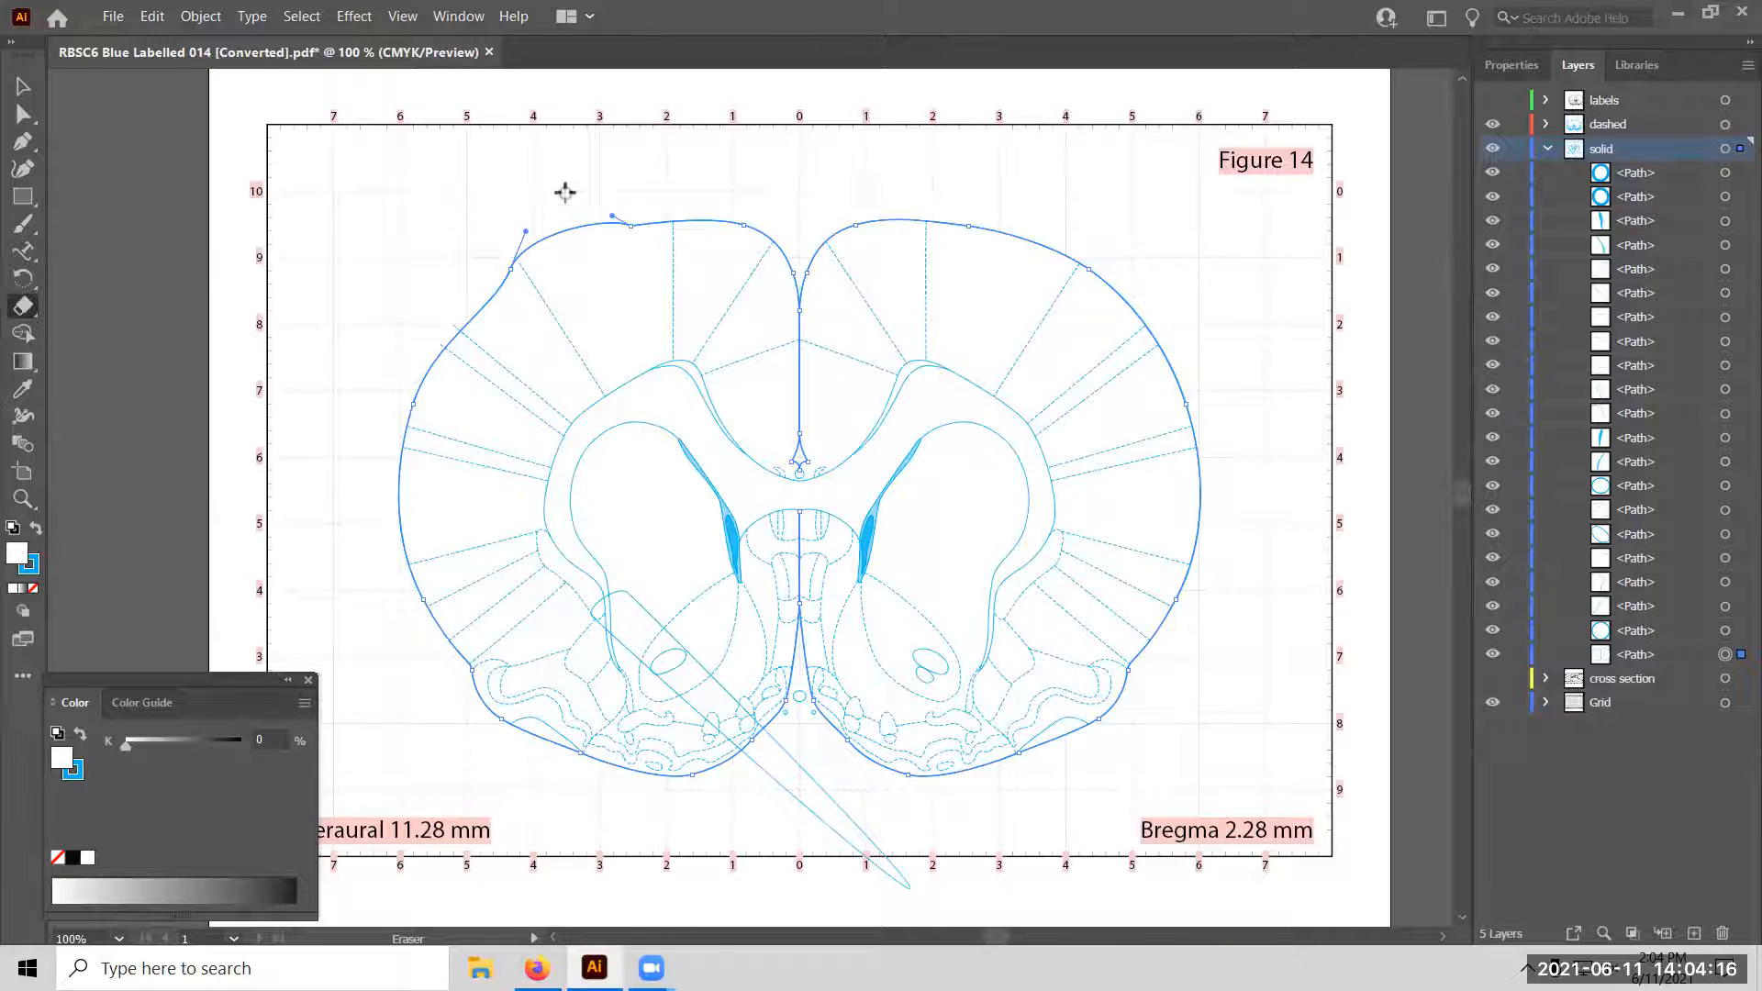
{"action": "scroll", "coordinate": [560, 228], "scroll_direction": "up", "scroll_amount": 4}
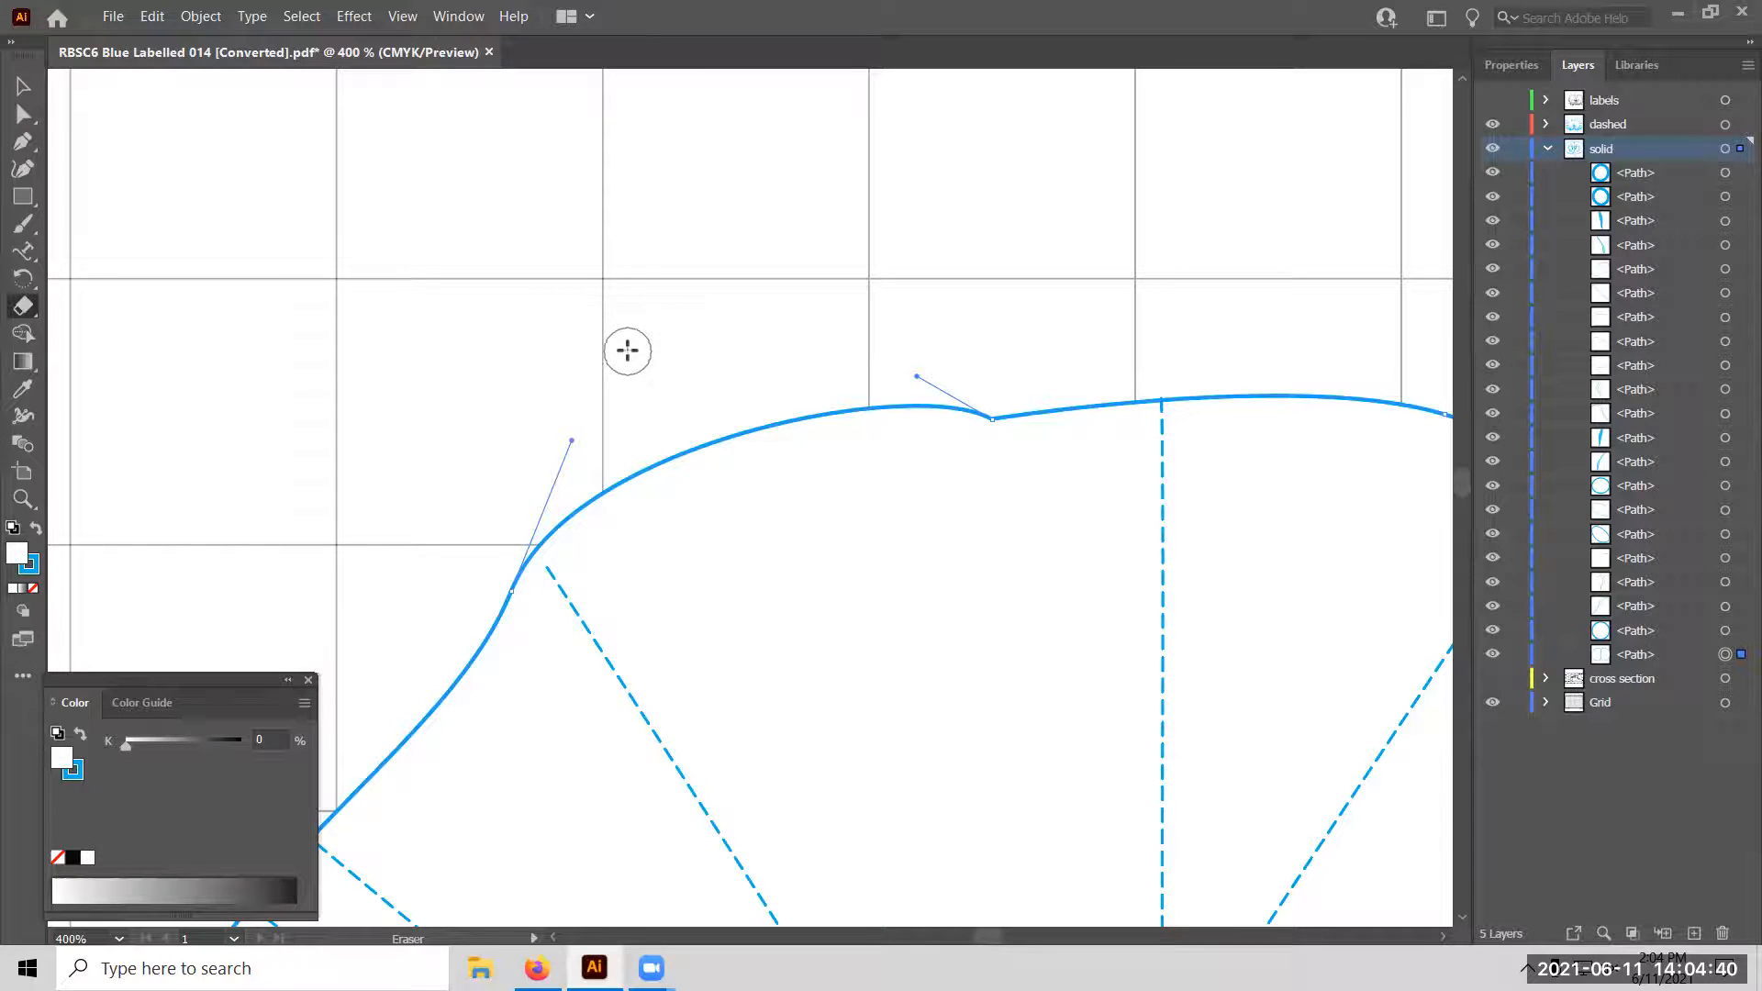
{"action": "left_click", "coordinate": [749, 433]}
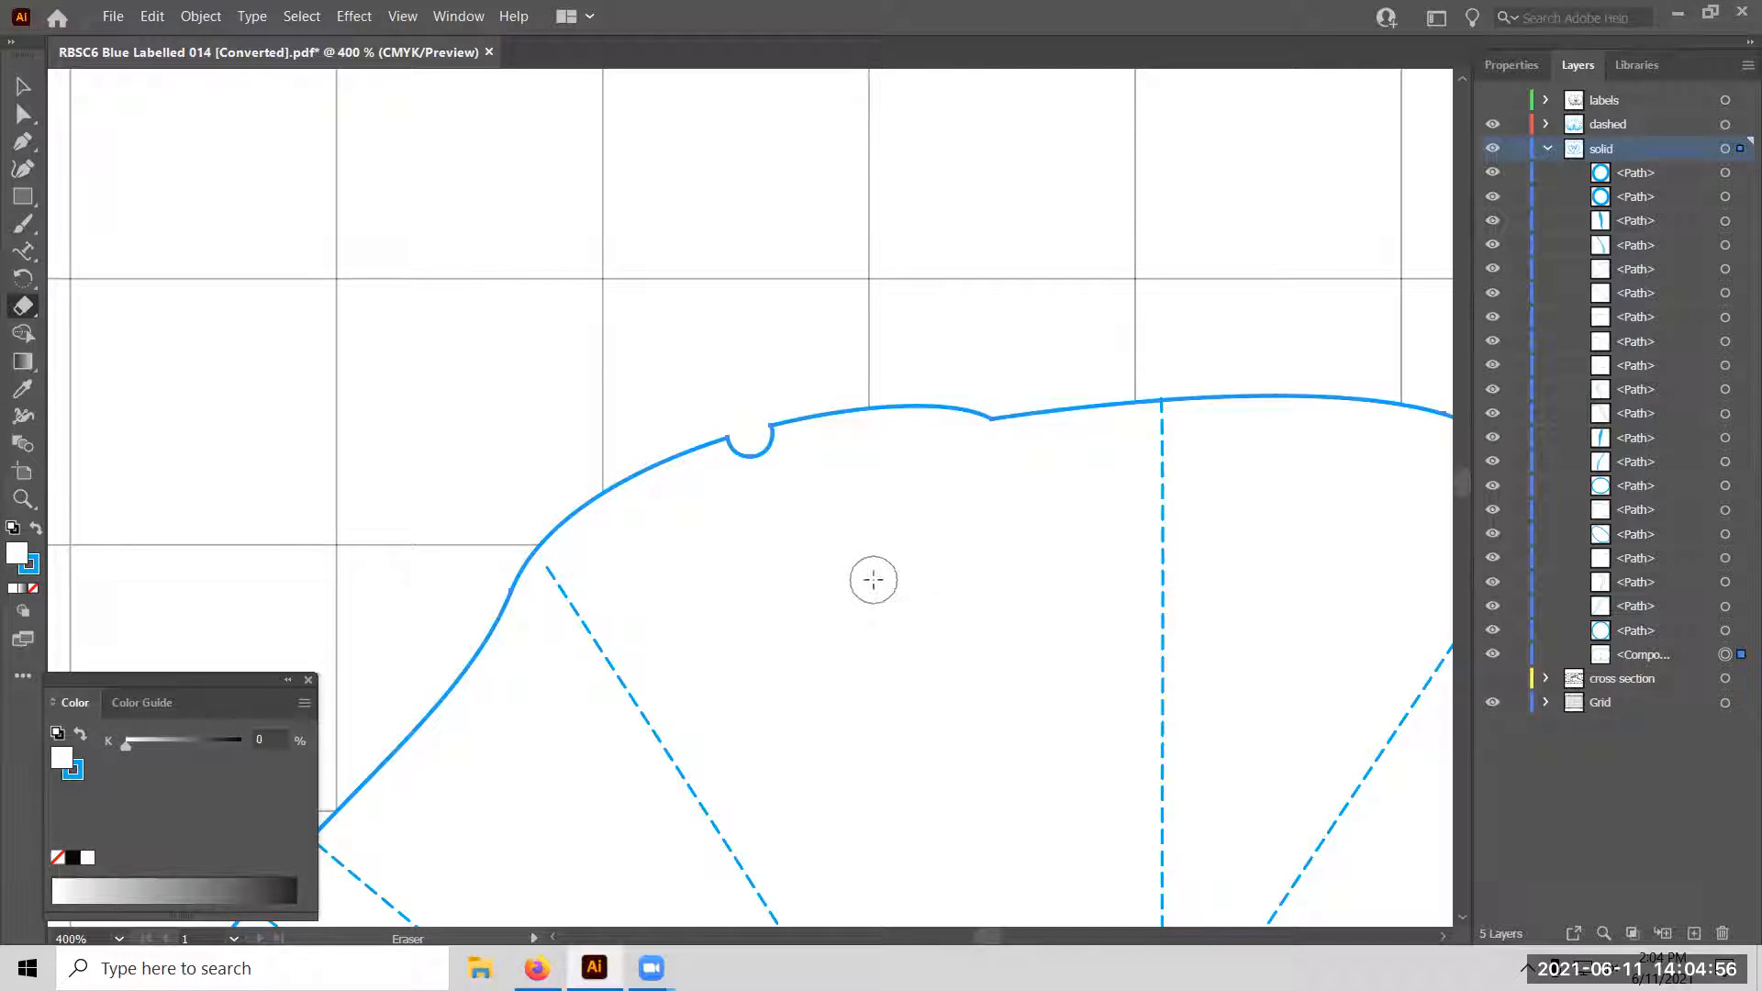
{"action": "left_click", "coordinate": [33, 591]}
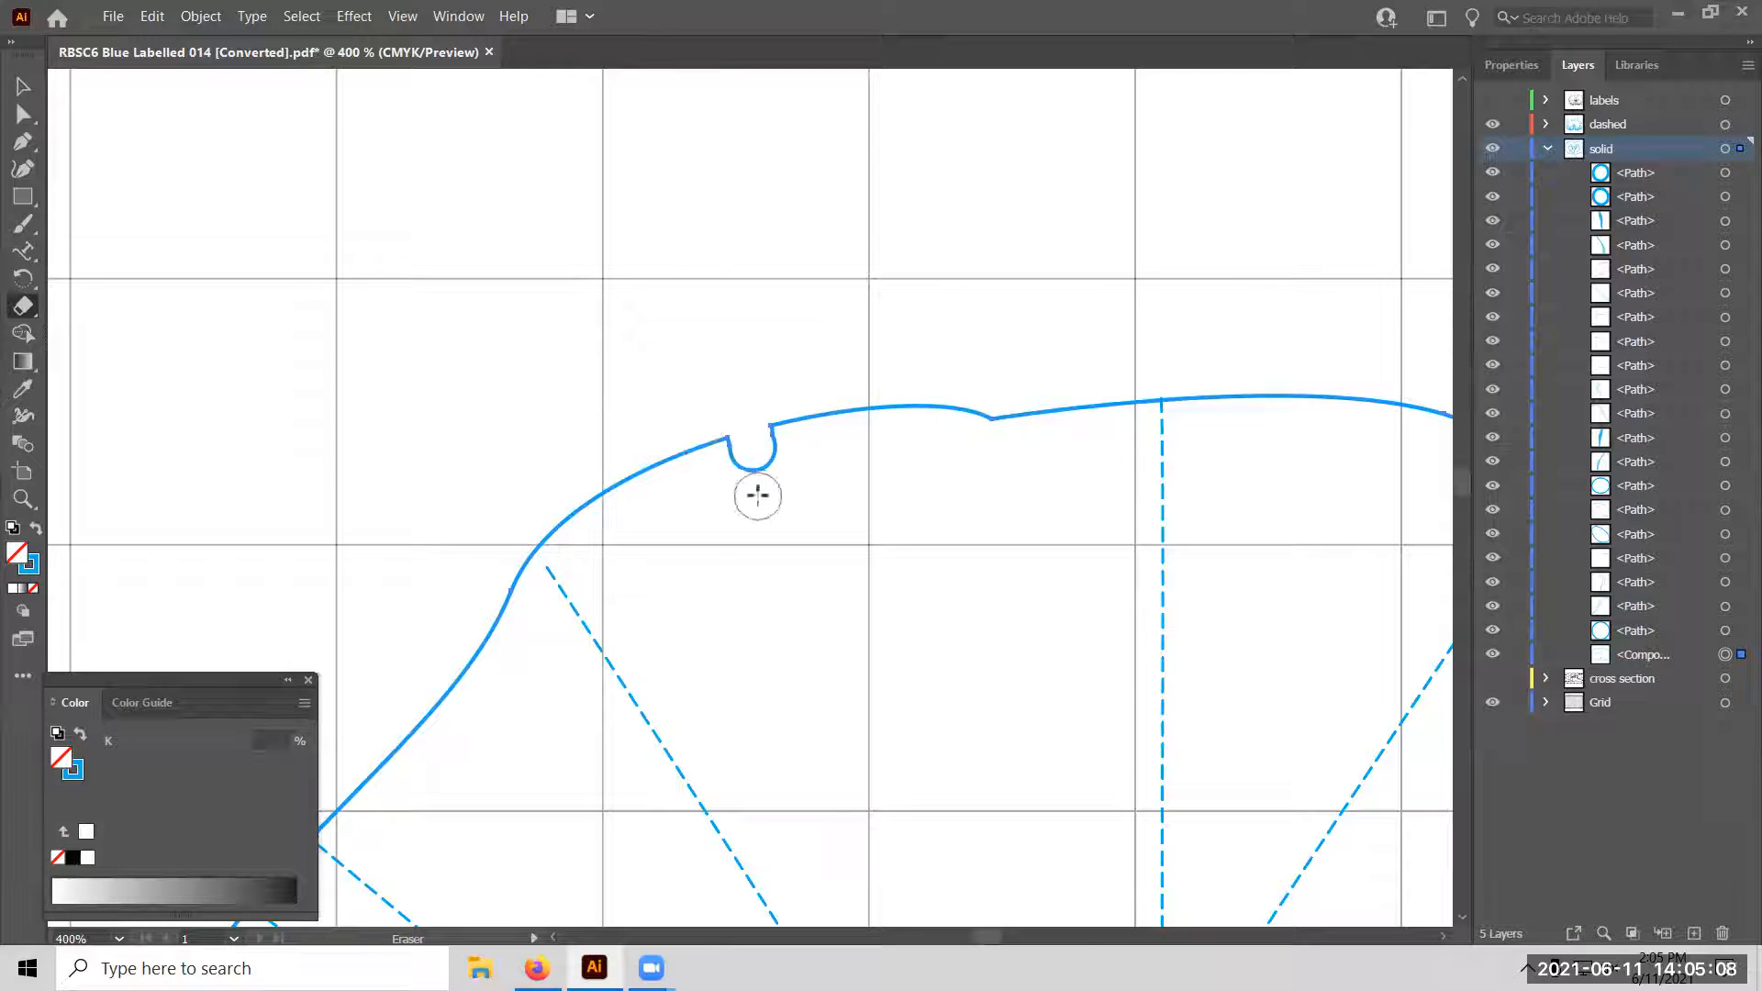
Cut the erased notch with the Scissors tool on its right curve and at both of its upper corners.
{"action": "left_click", "coordinate": [22, 114]}
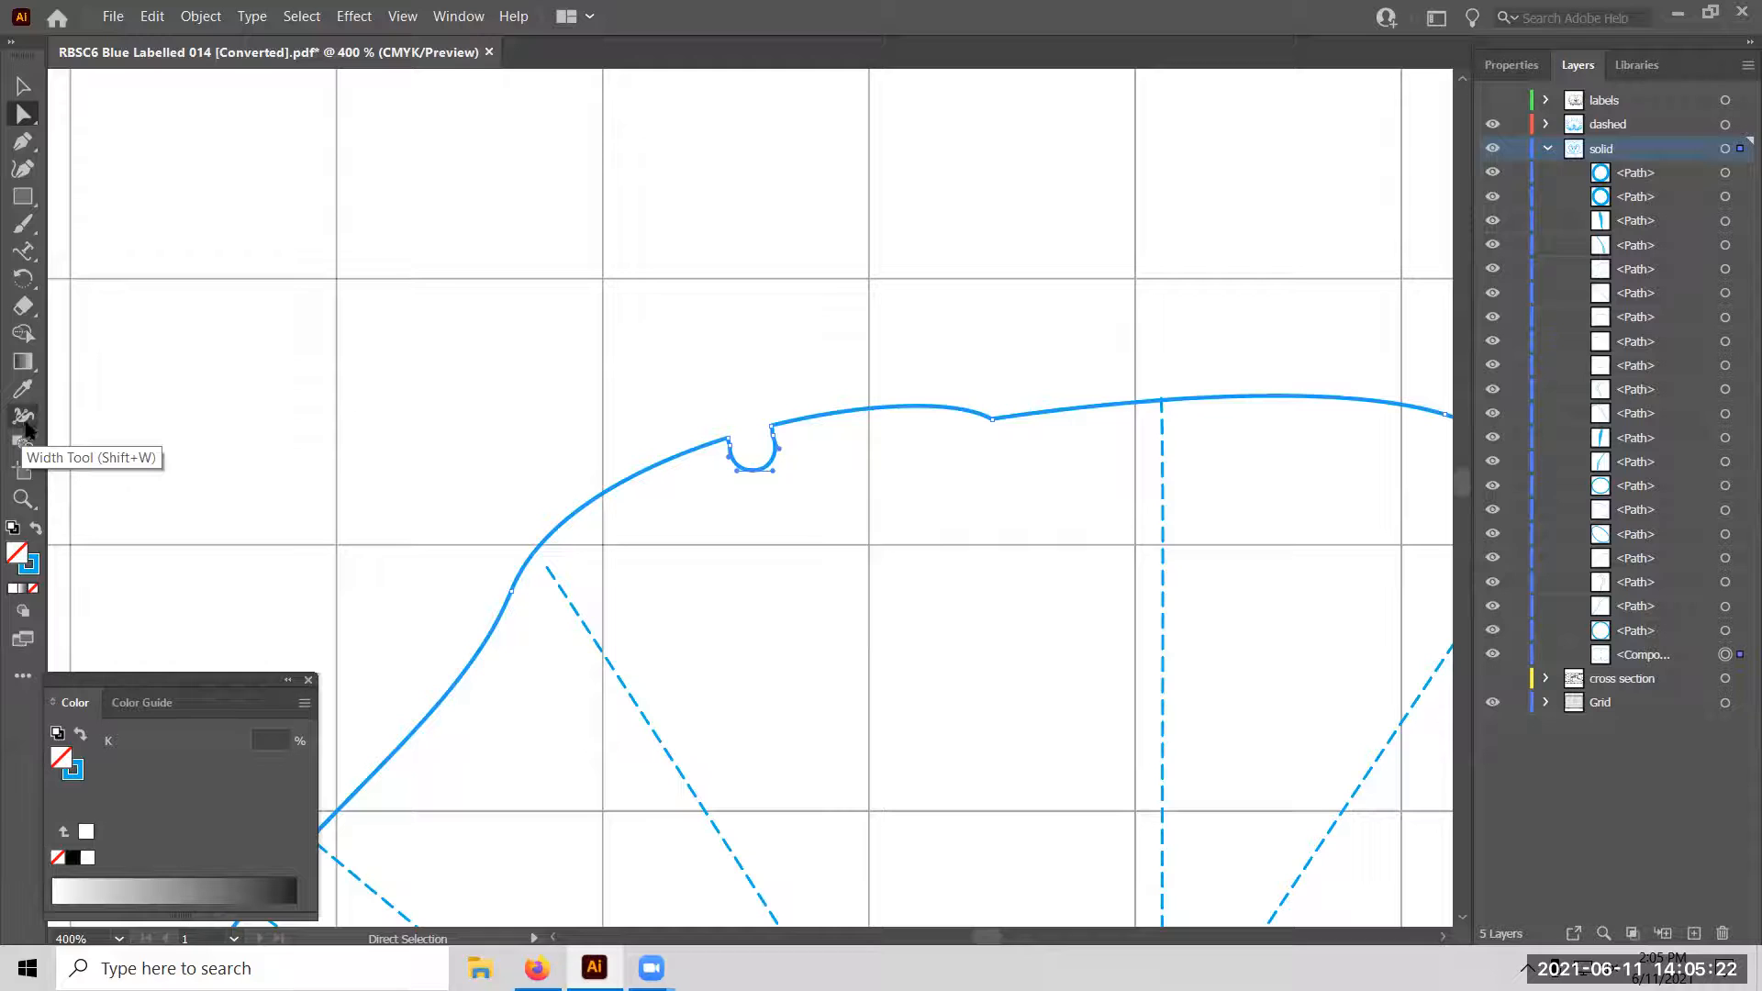
{"action": "left_click", "coordinate": [24, 308]}
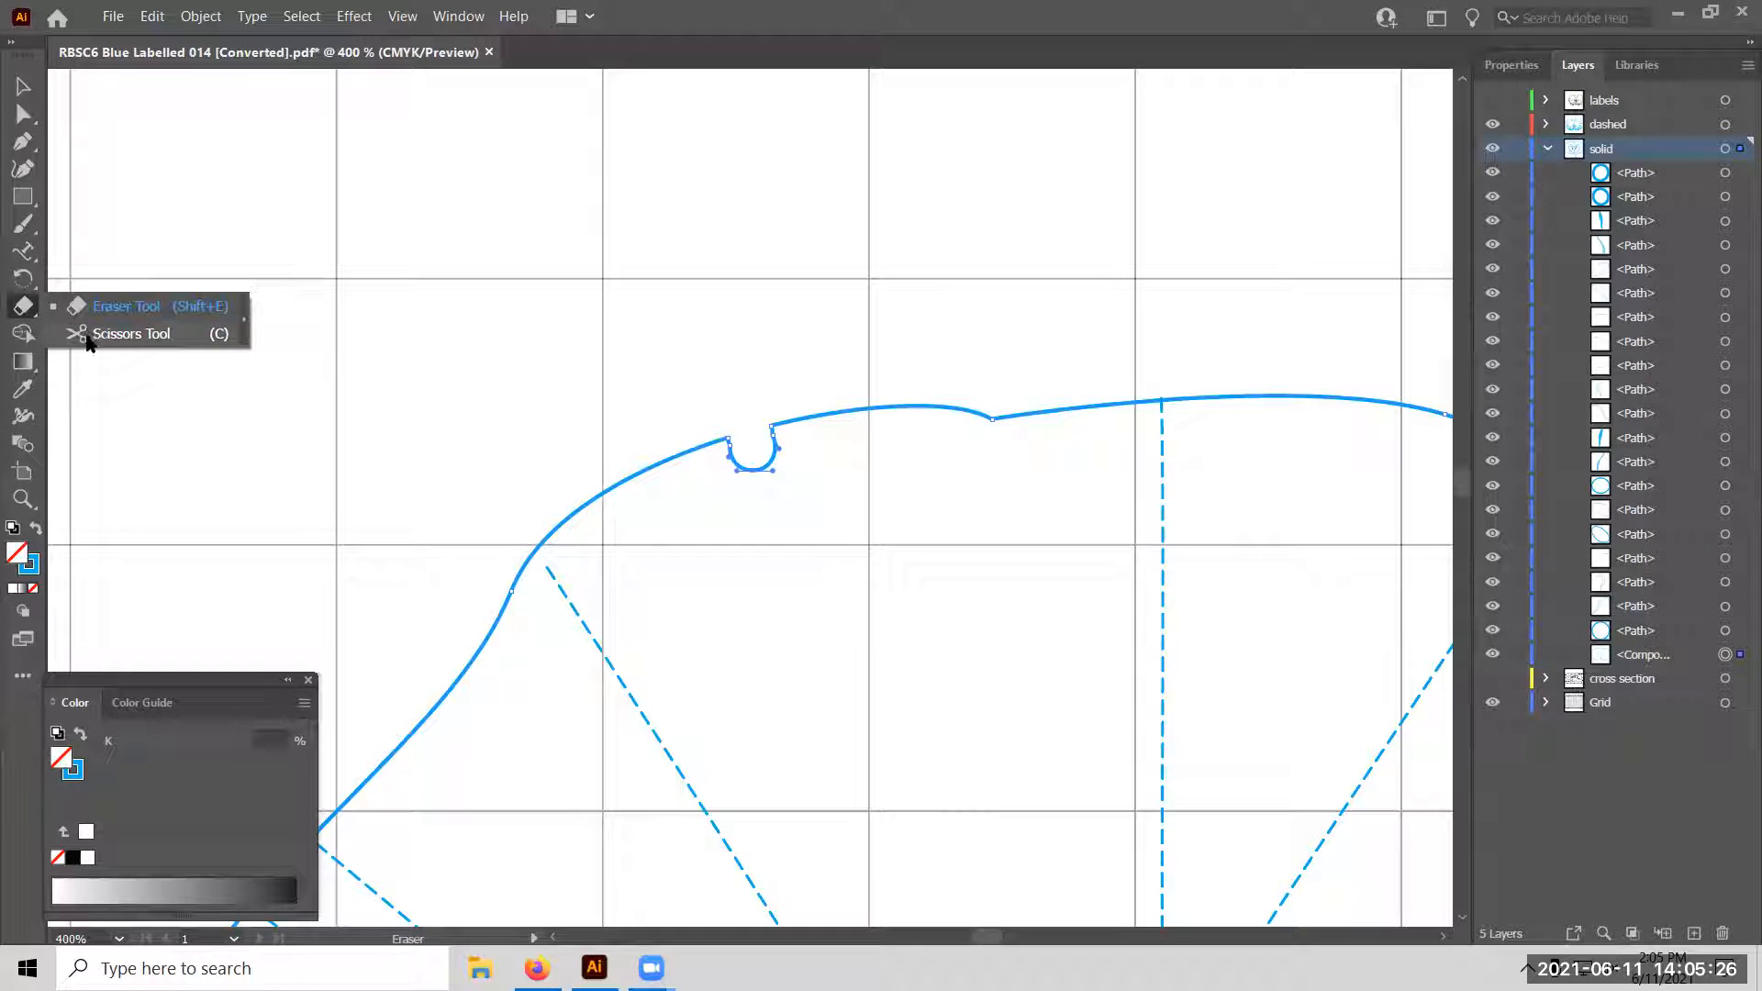
{"action": "left_click", "coordinate": [129, 334]}
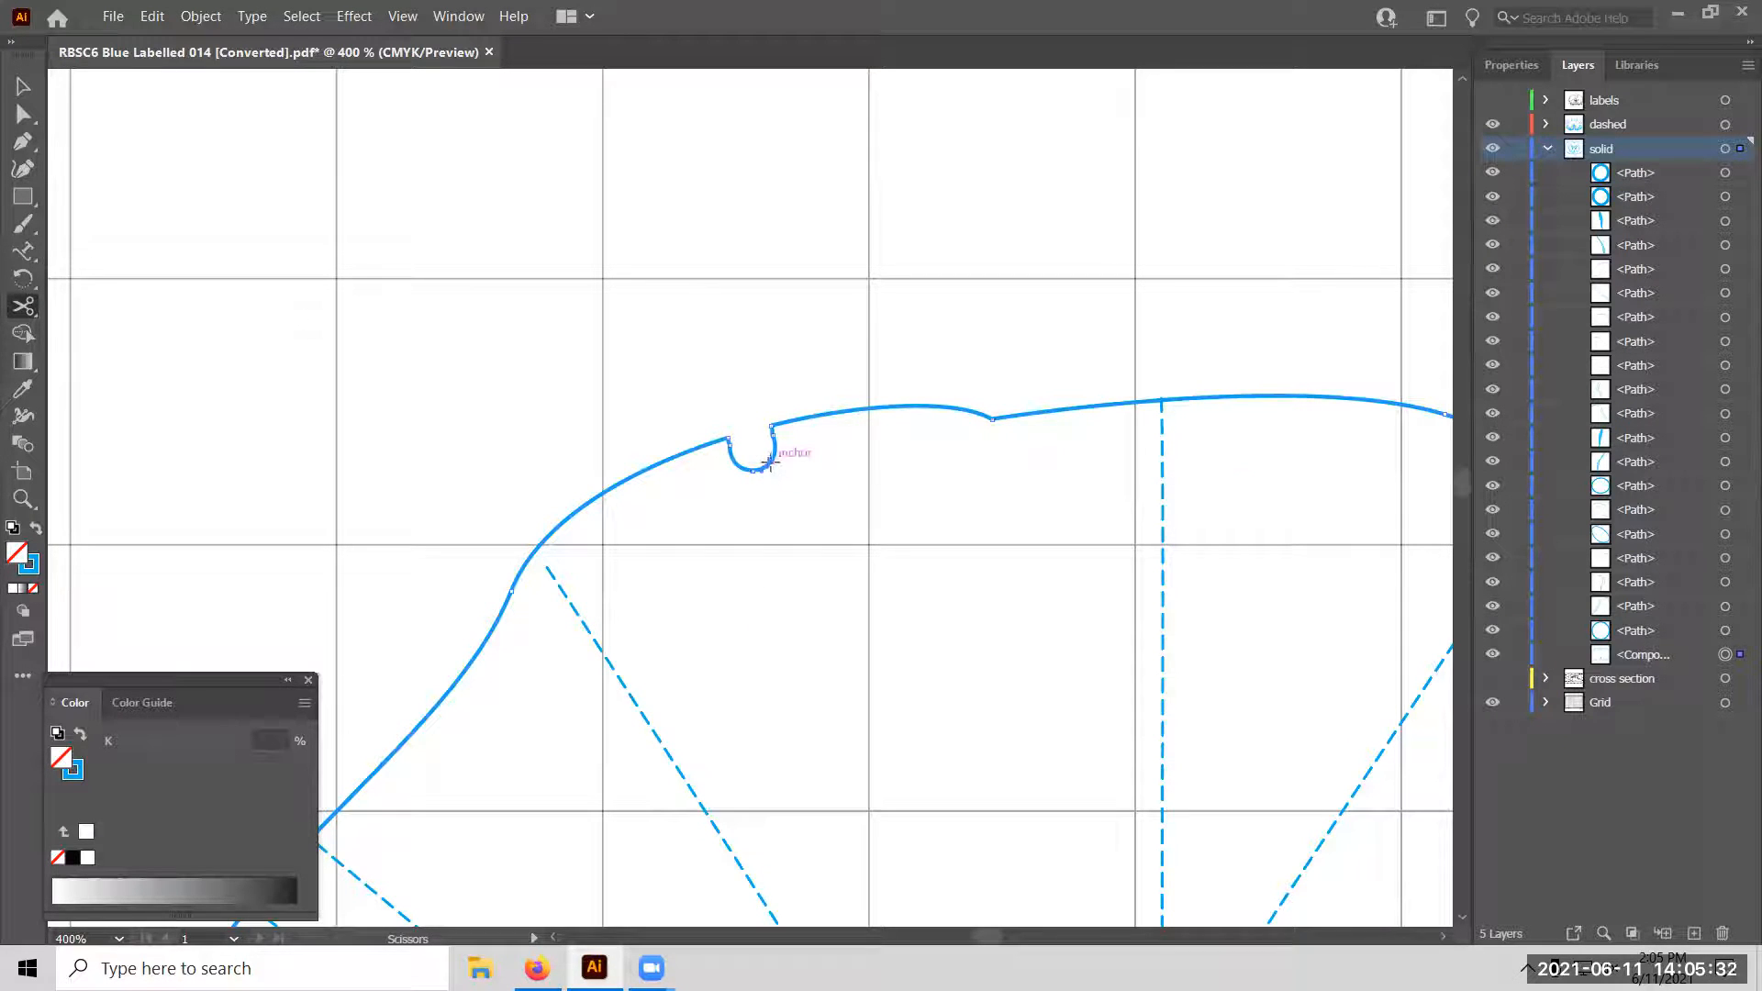
{"action": "key", "text": "ctrl+plus"}
{"action": "key", "text": "ctrl+plus"}
{"action": "key", "text": "ctrl+plus"}
{"action": "key", "text": "ctrl+plus"}
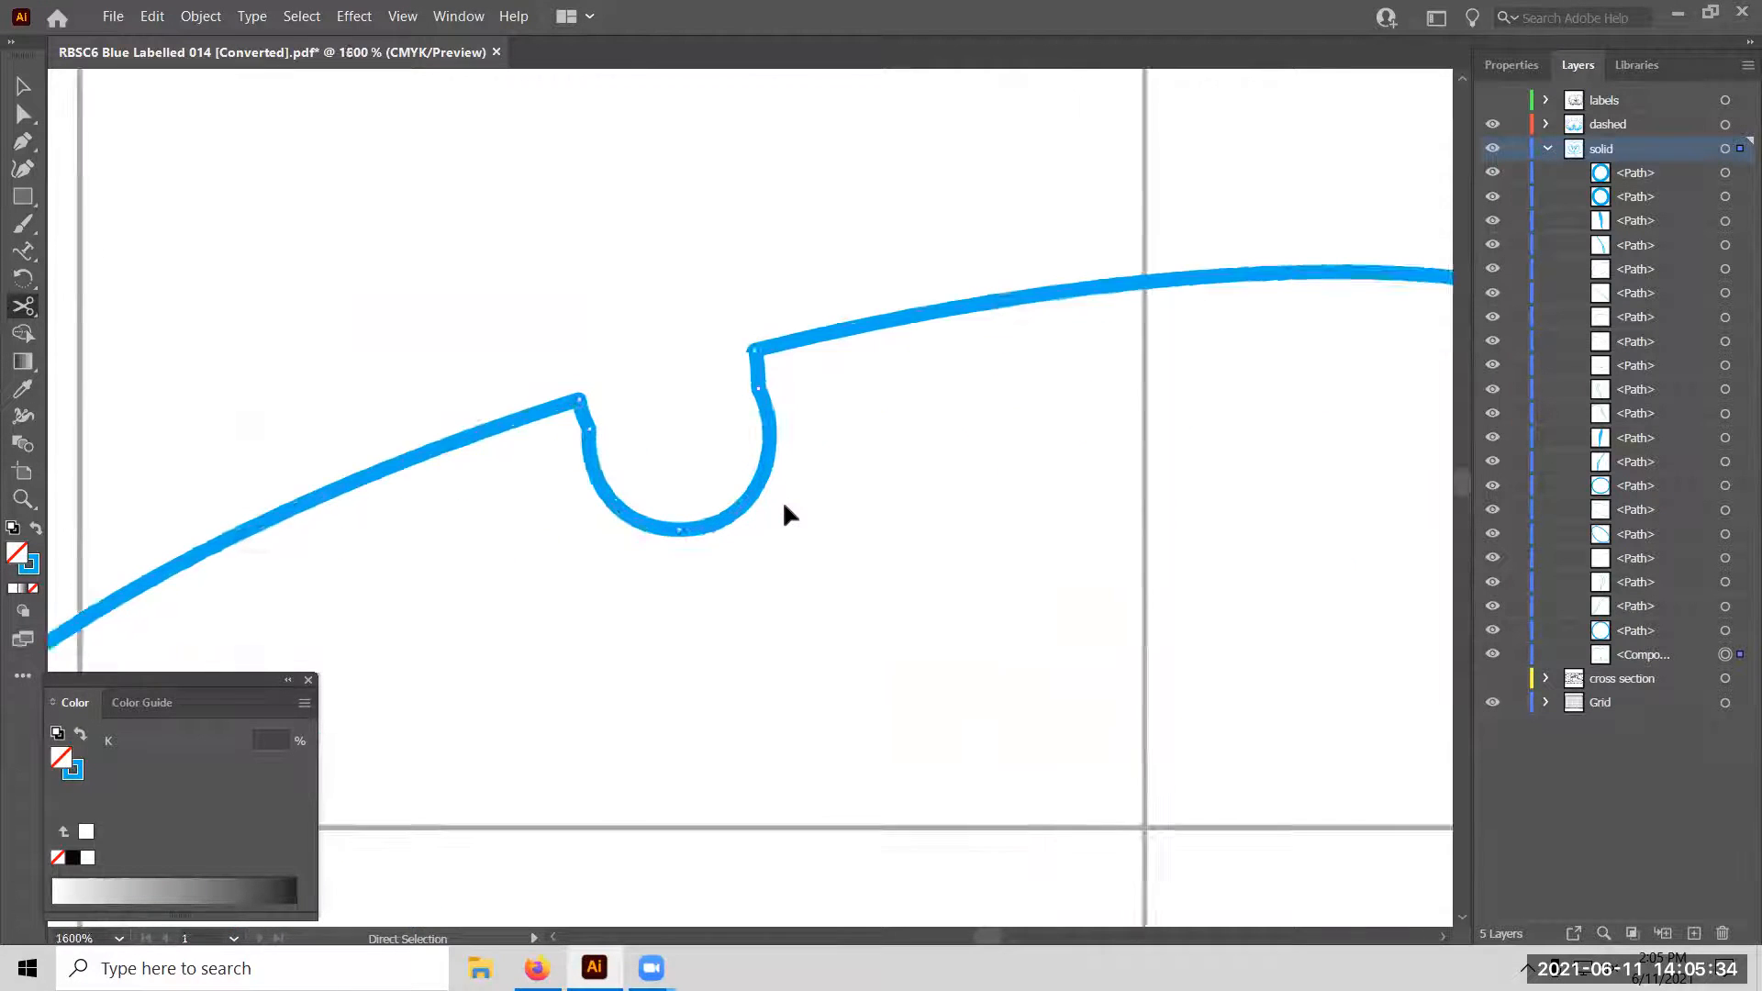
{"action": "key", "text": "ctrl+plus"}
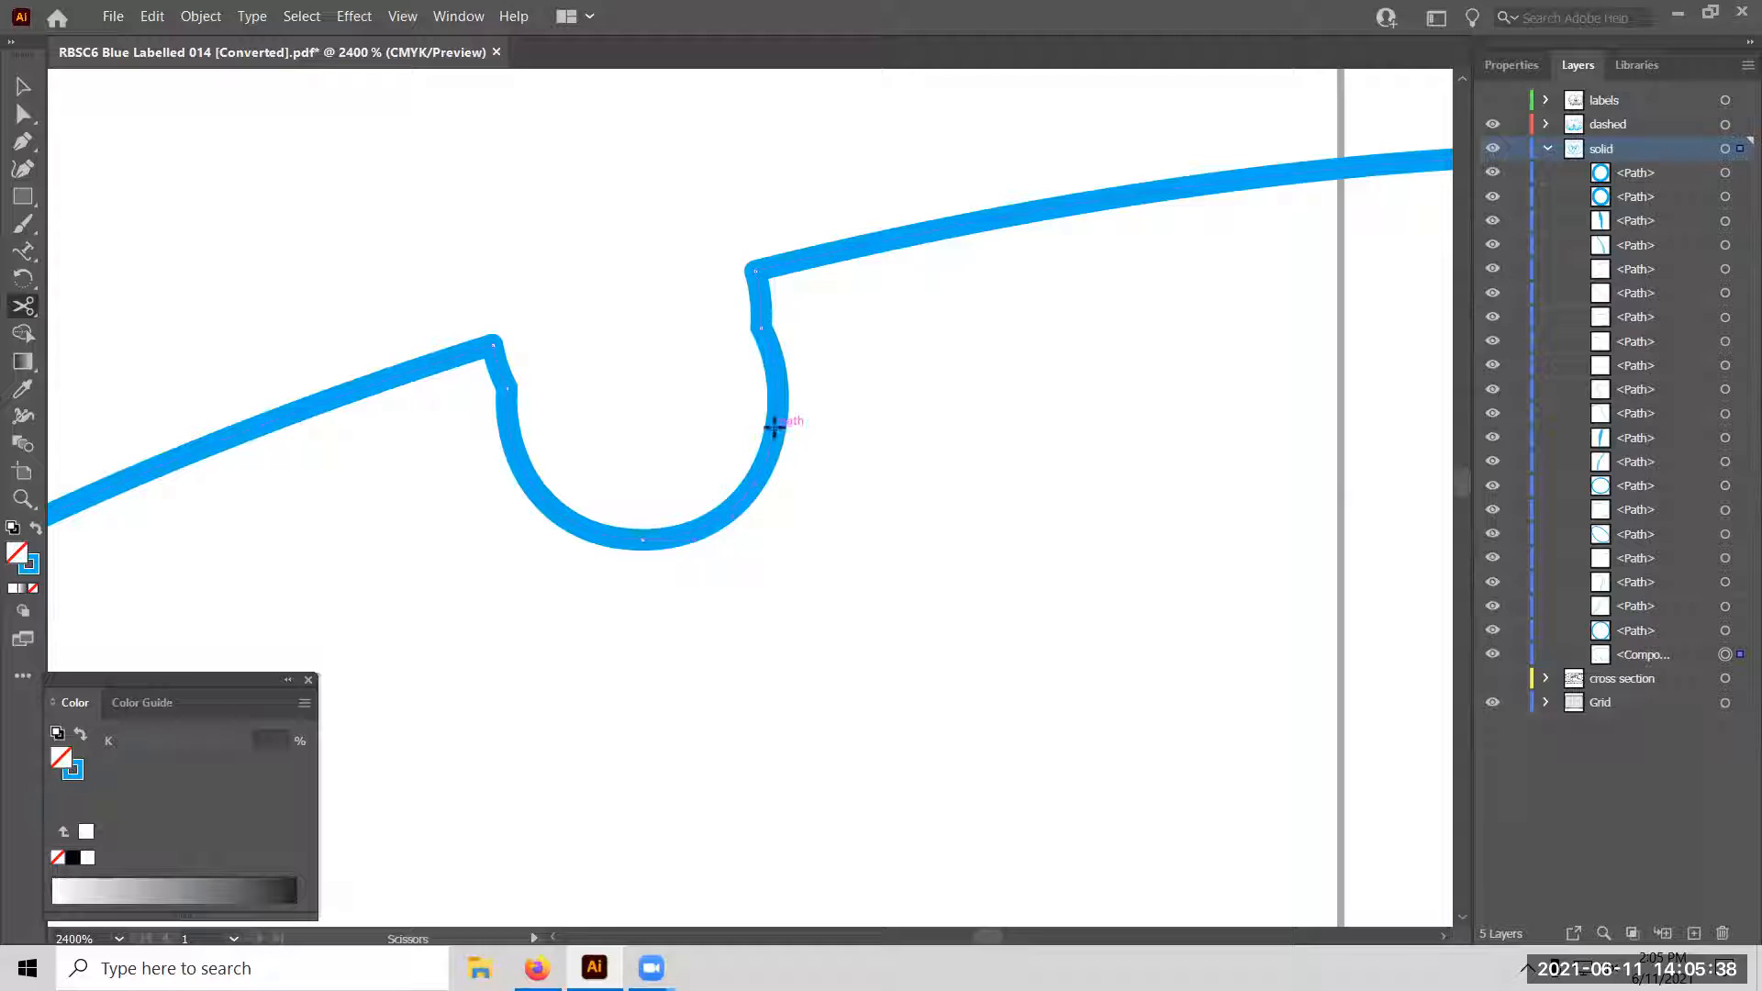
{"action": "left_click", "coordinate": [778, 394]}
{"action": "left_click", "coordinate": [758, 273]}
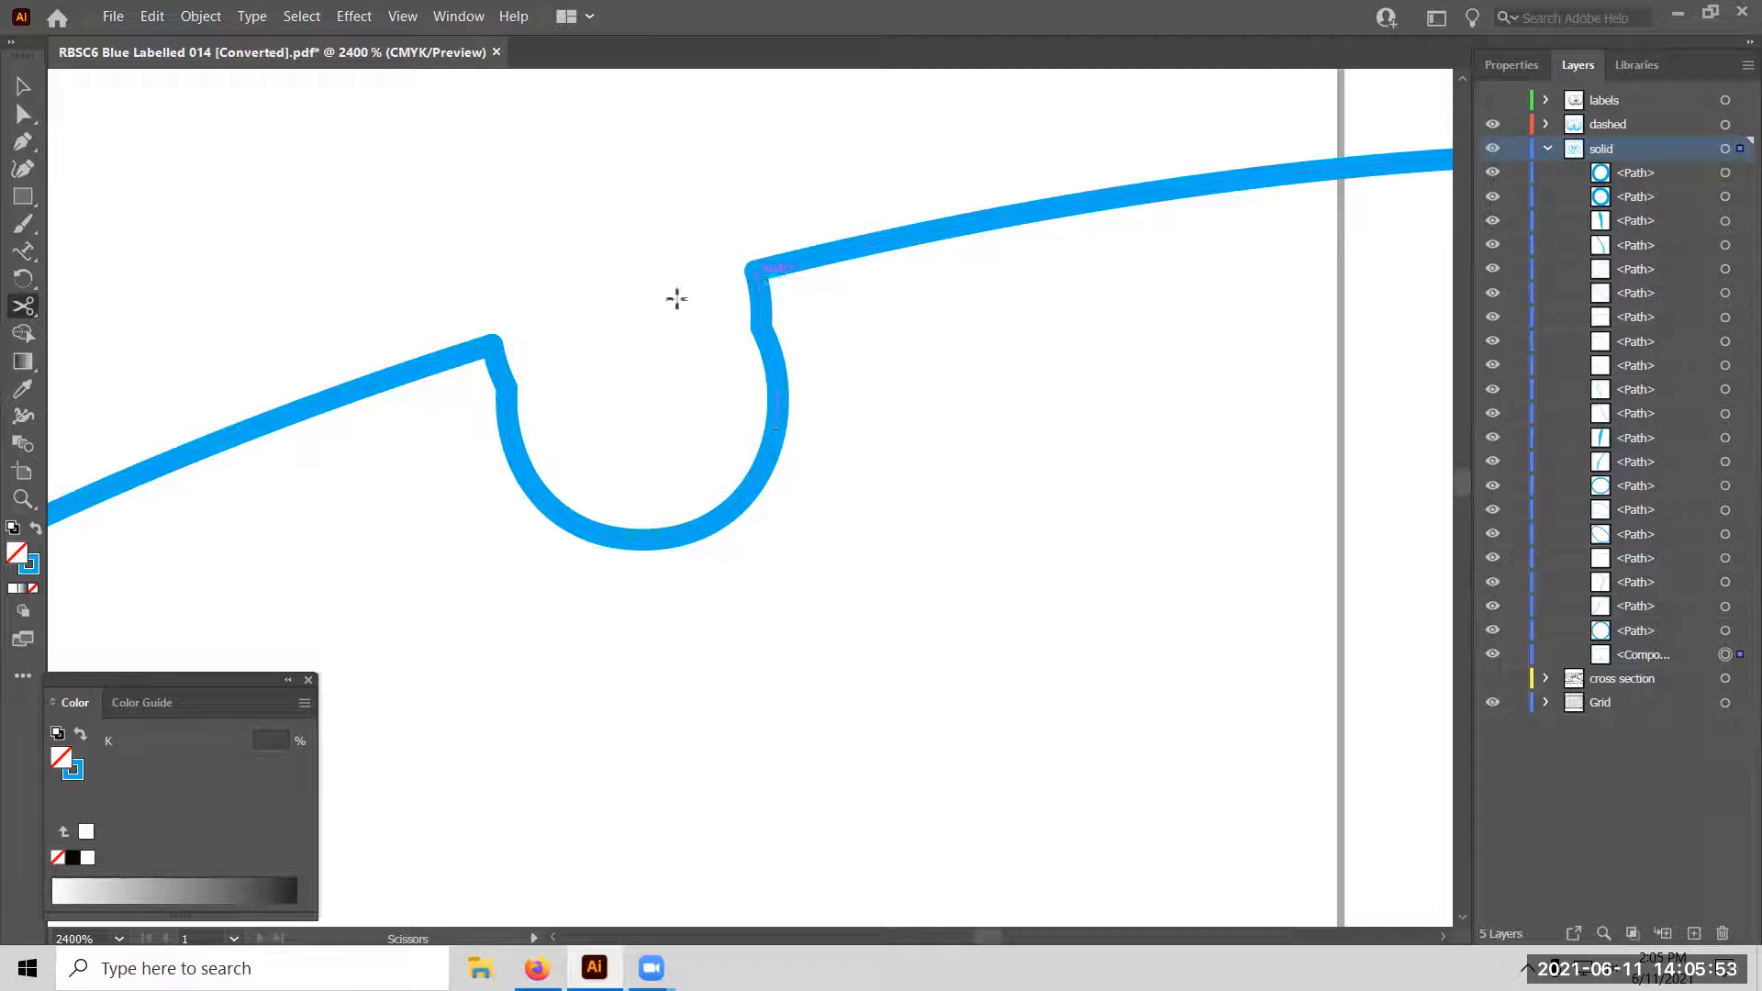
{"action": "left_click", "coordinate": [493, 349]}
Delete the short segment below the notch's left corner using Direct Selection, and undo the extra deletion that follows.
{"action": "left_click", "coordinate": [23, 114]}
{"action": "left_click", "coordinate": [756, 277]}
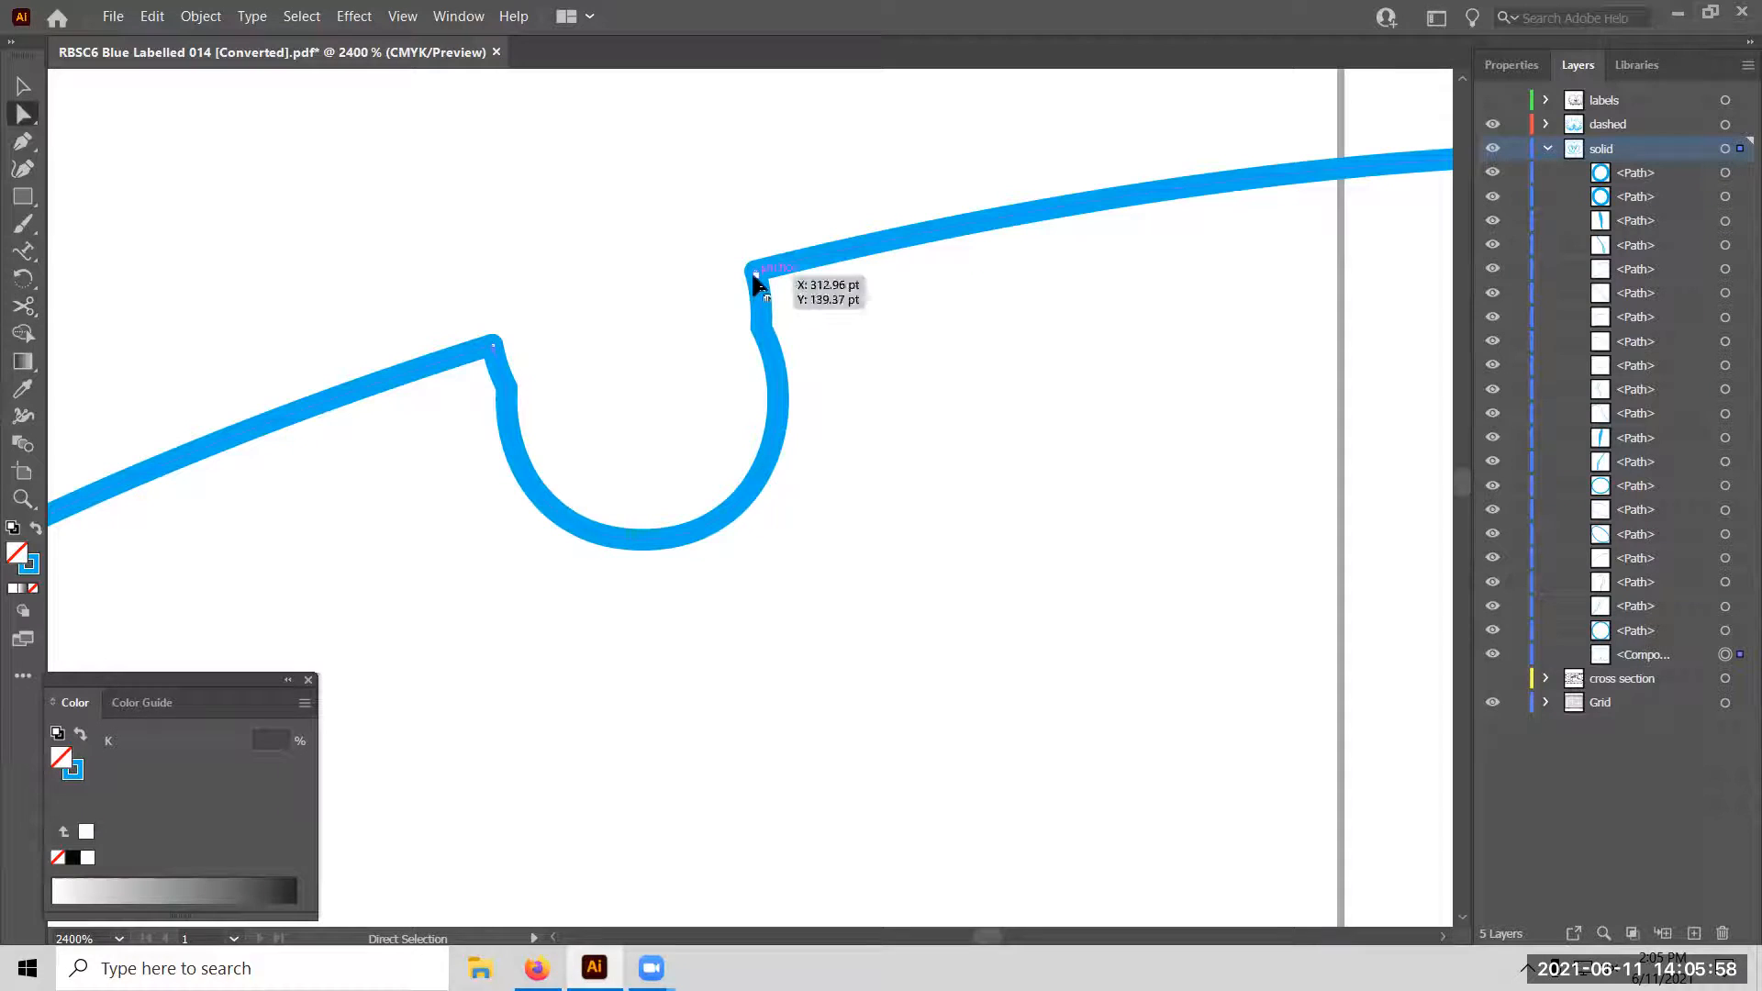
{"action": "left_click", "coordinate": [493, 350]}
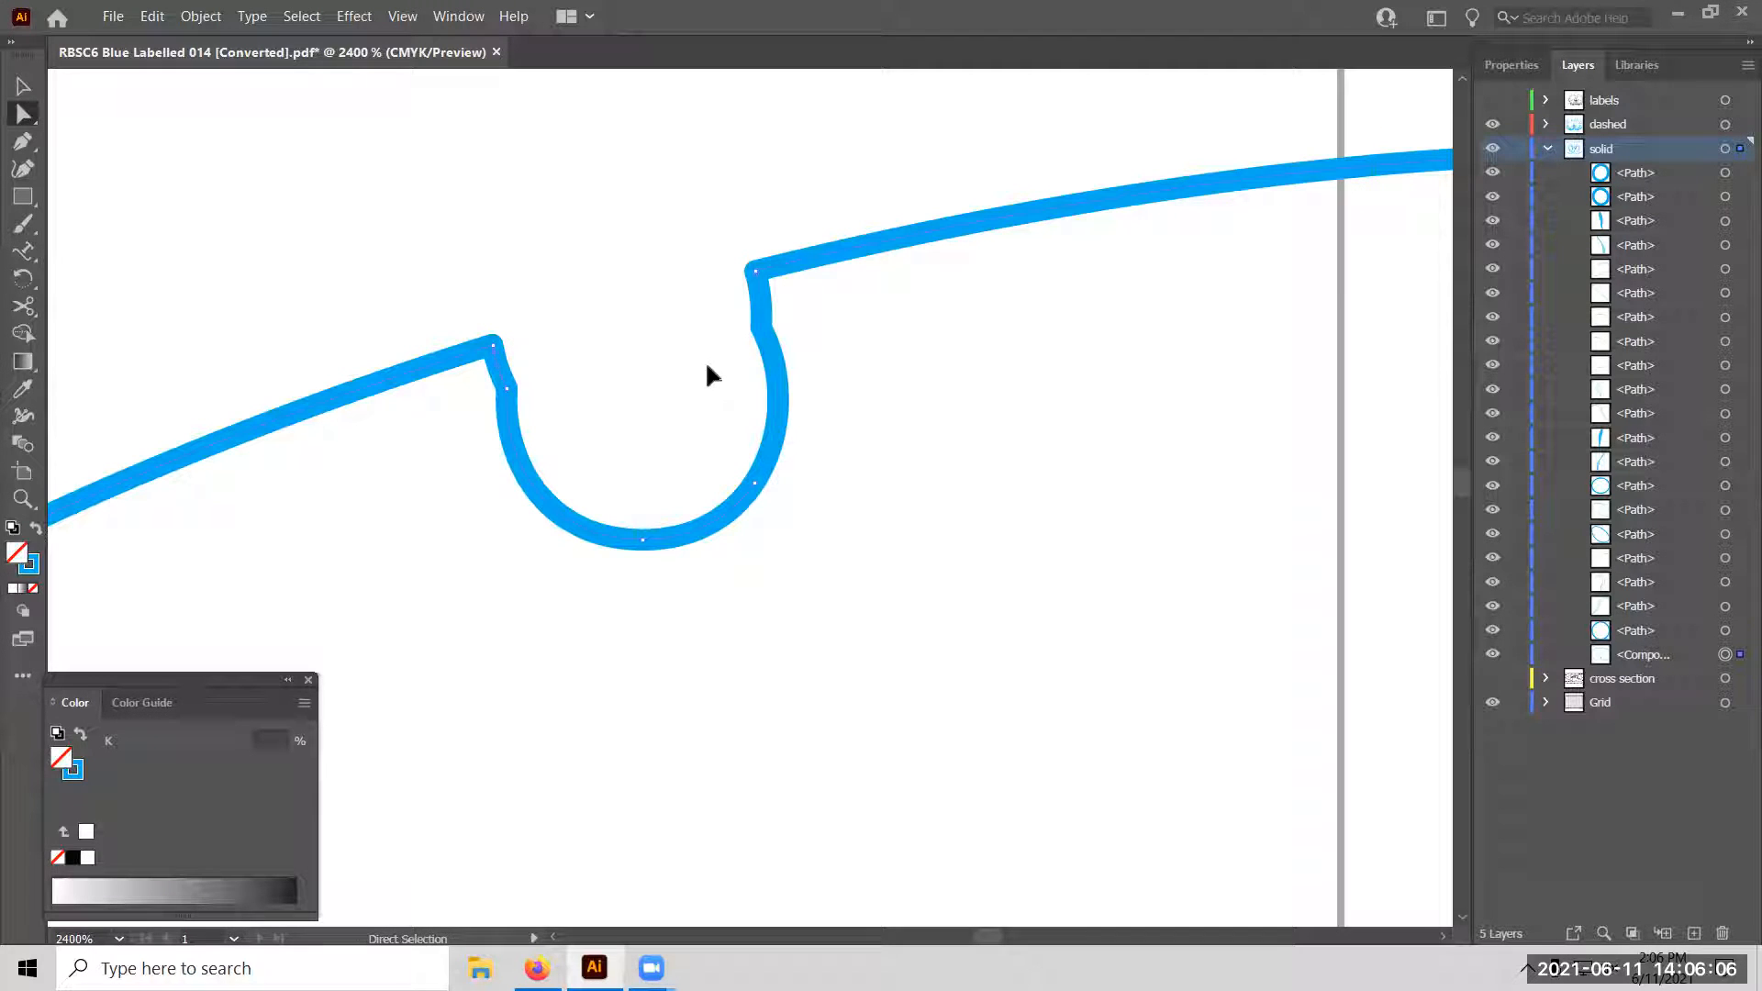
{"action": "key", "text": "Delete"}
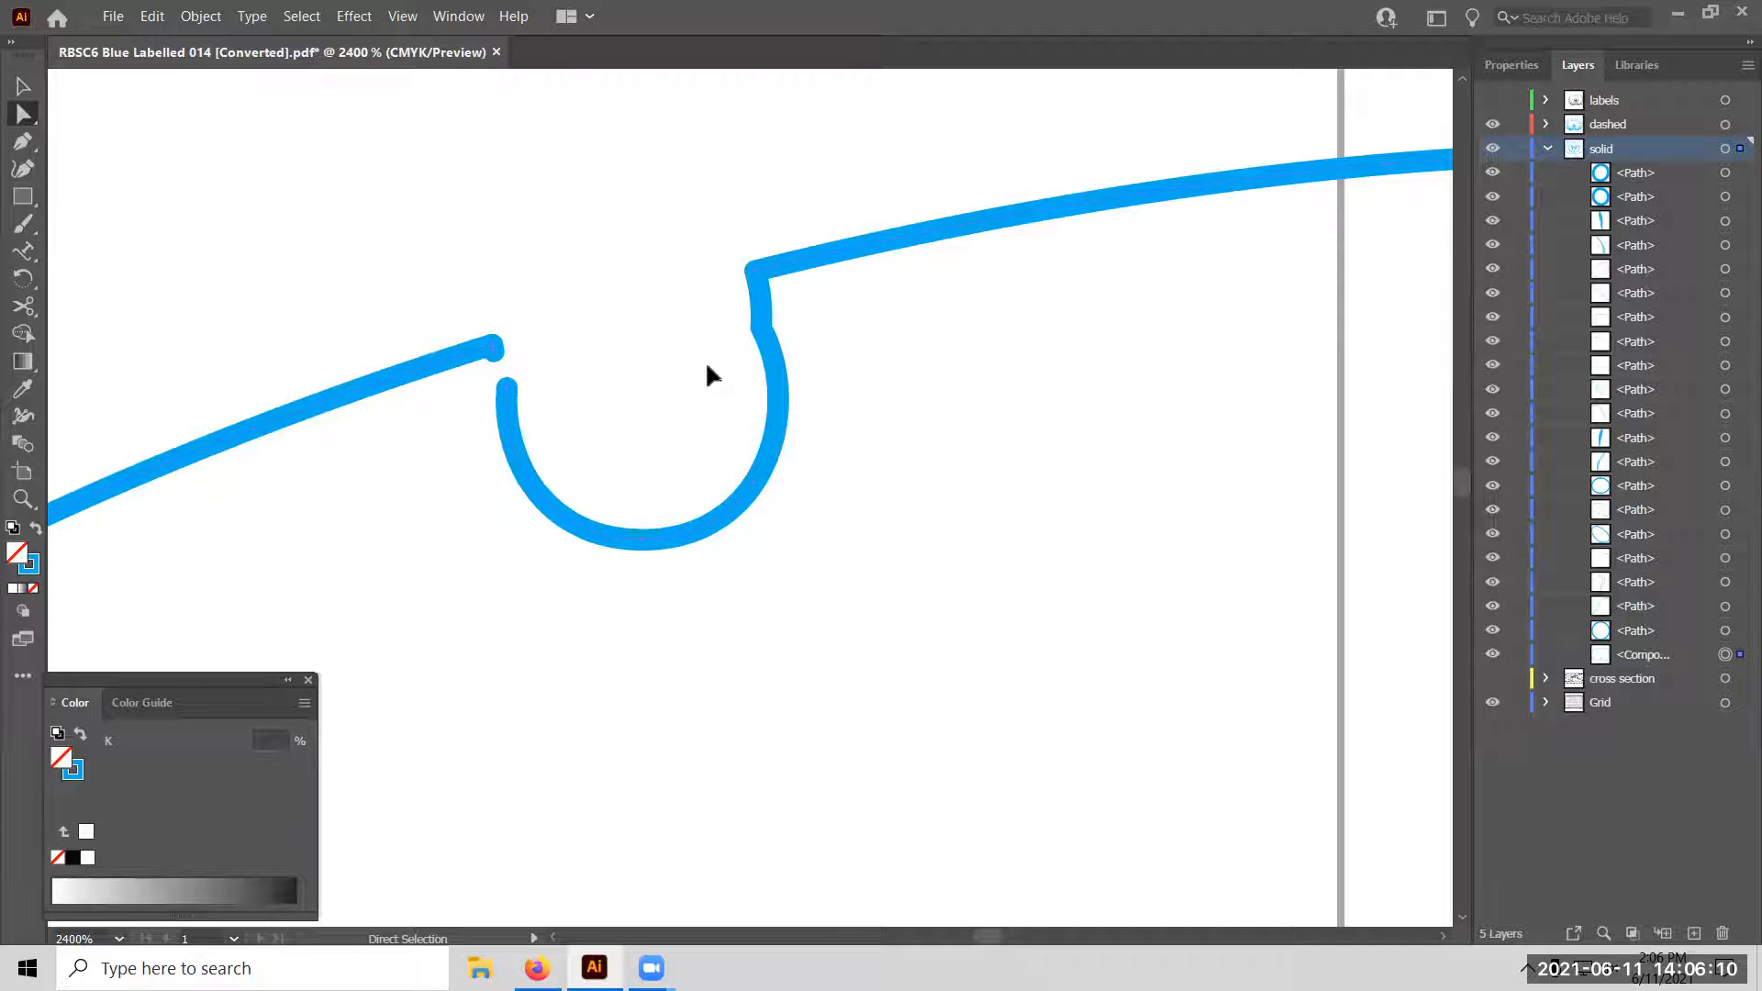
{"action": "key", "text": "Delete"}
{"action": "key", "text": "ctrl+z"}
Delete all remaining segments of the round notch with Direct Selection, leaving an open gap in the upper-left brain outline.
{"action": "left_click", "coordinate": [508, 389]}
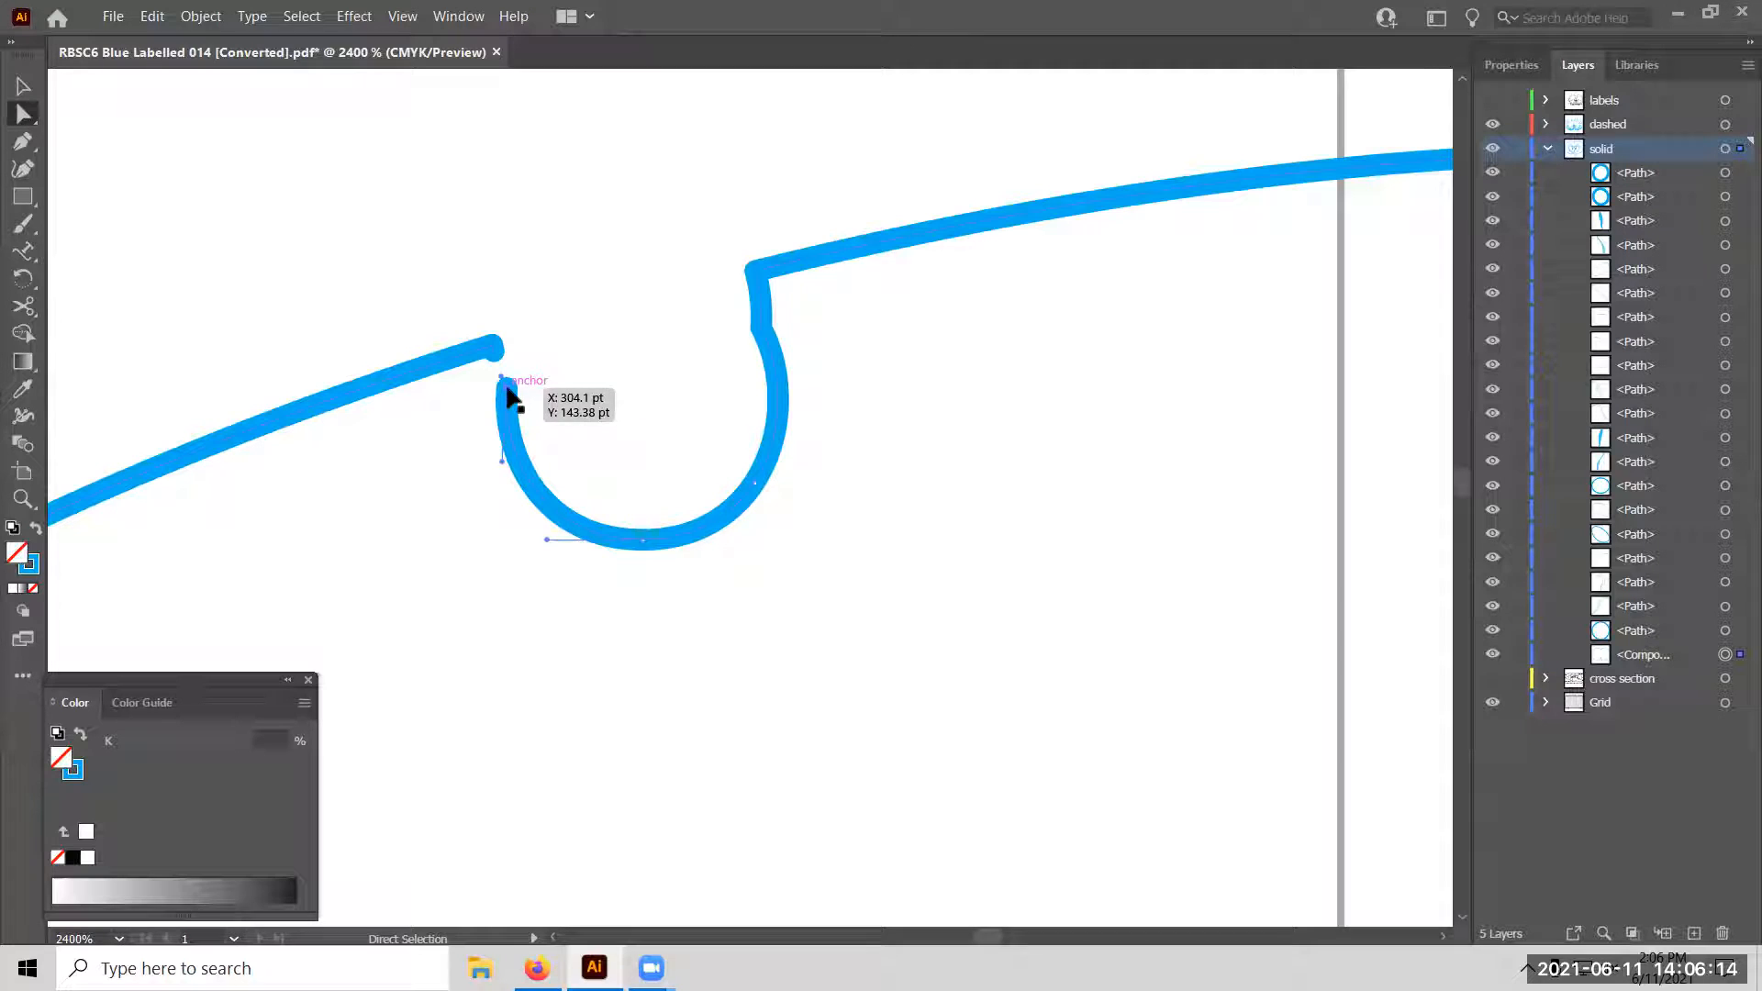
{"action": "left_click", "coordinate": [765, 323]}
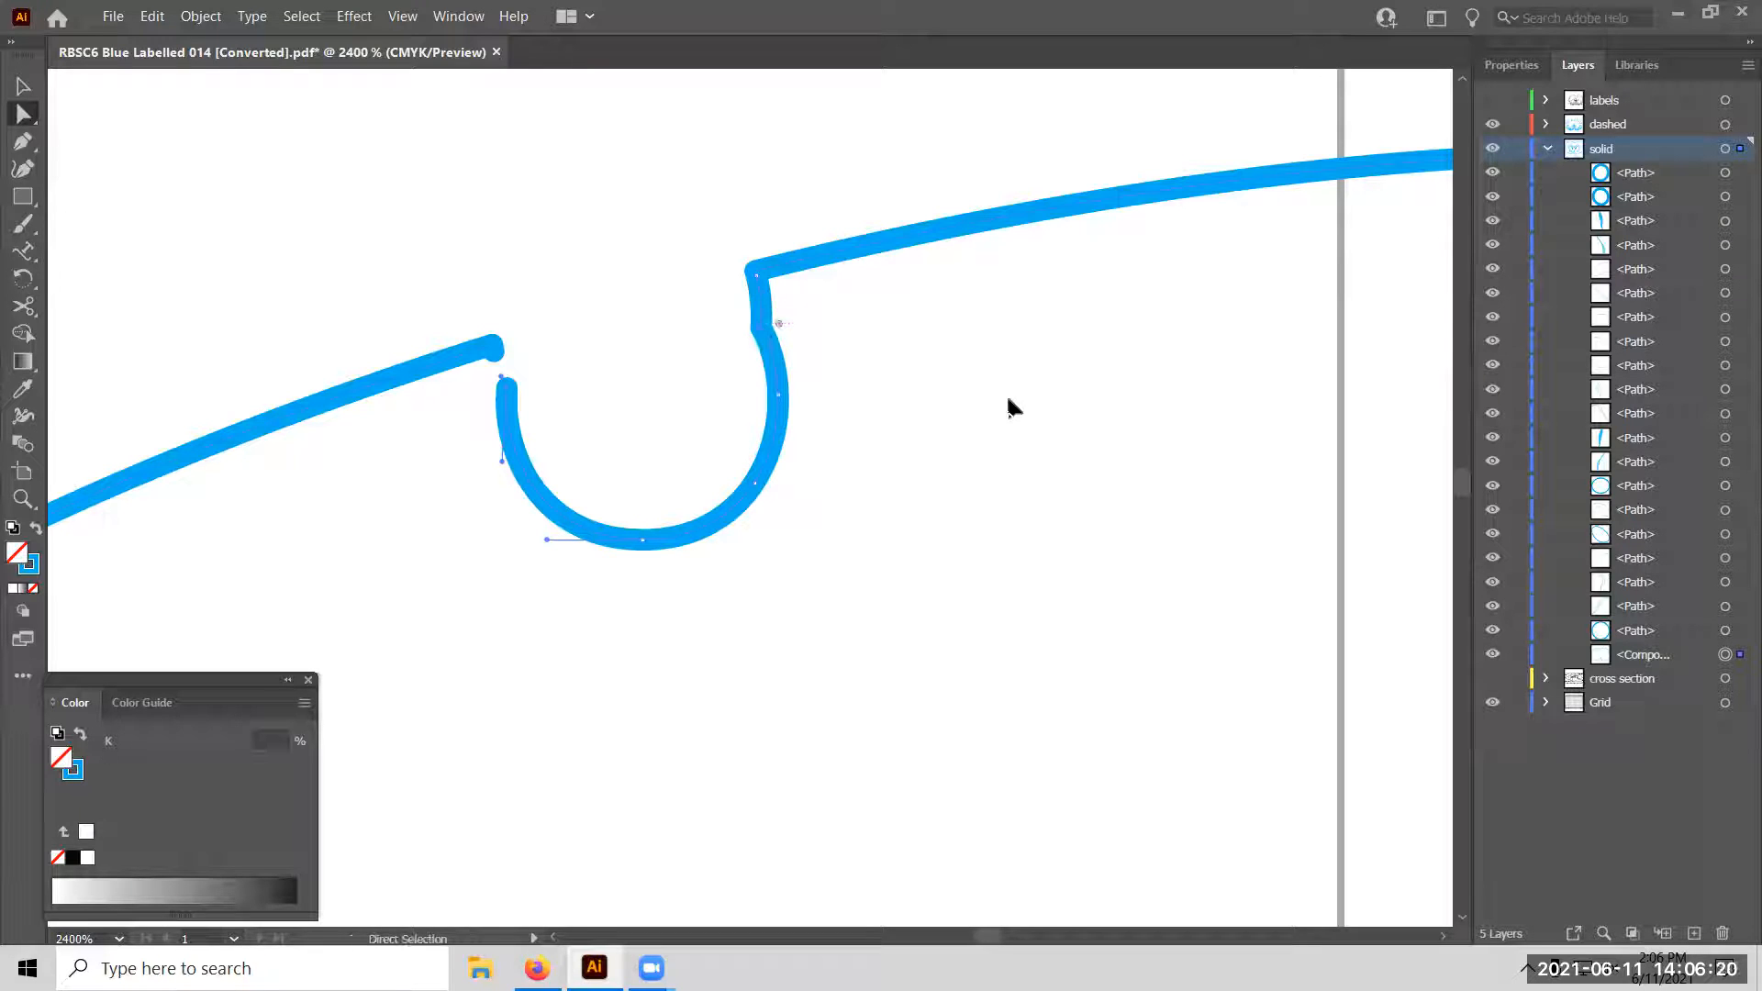
{"action": "key", "text": "Delete"}
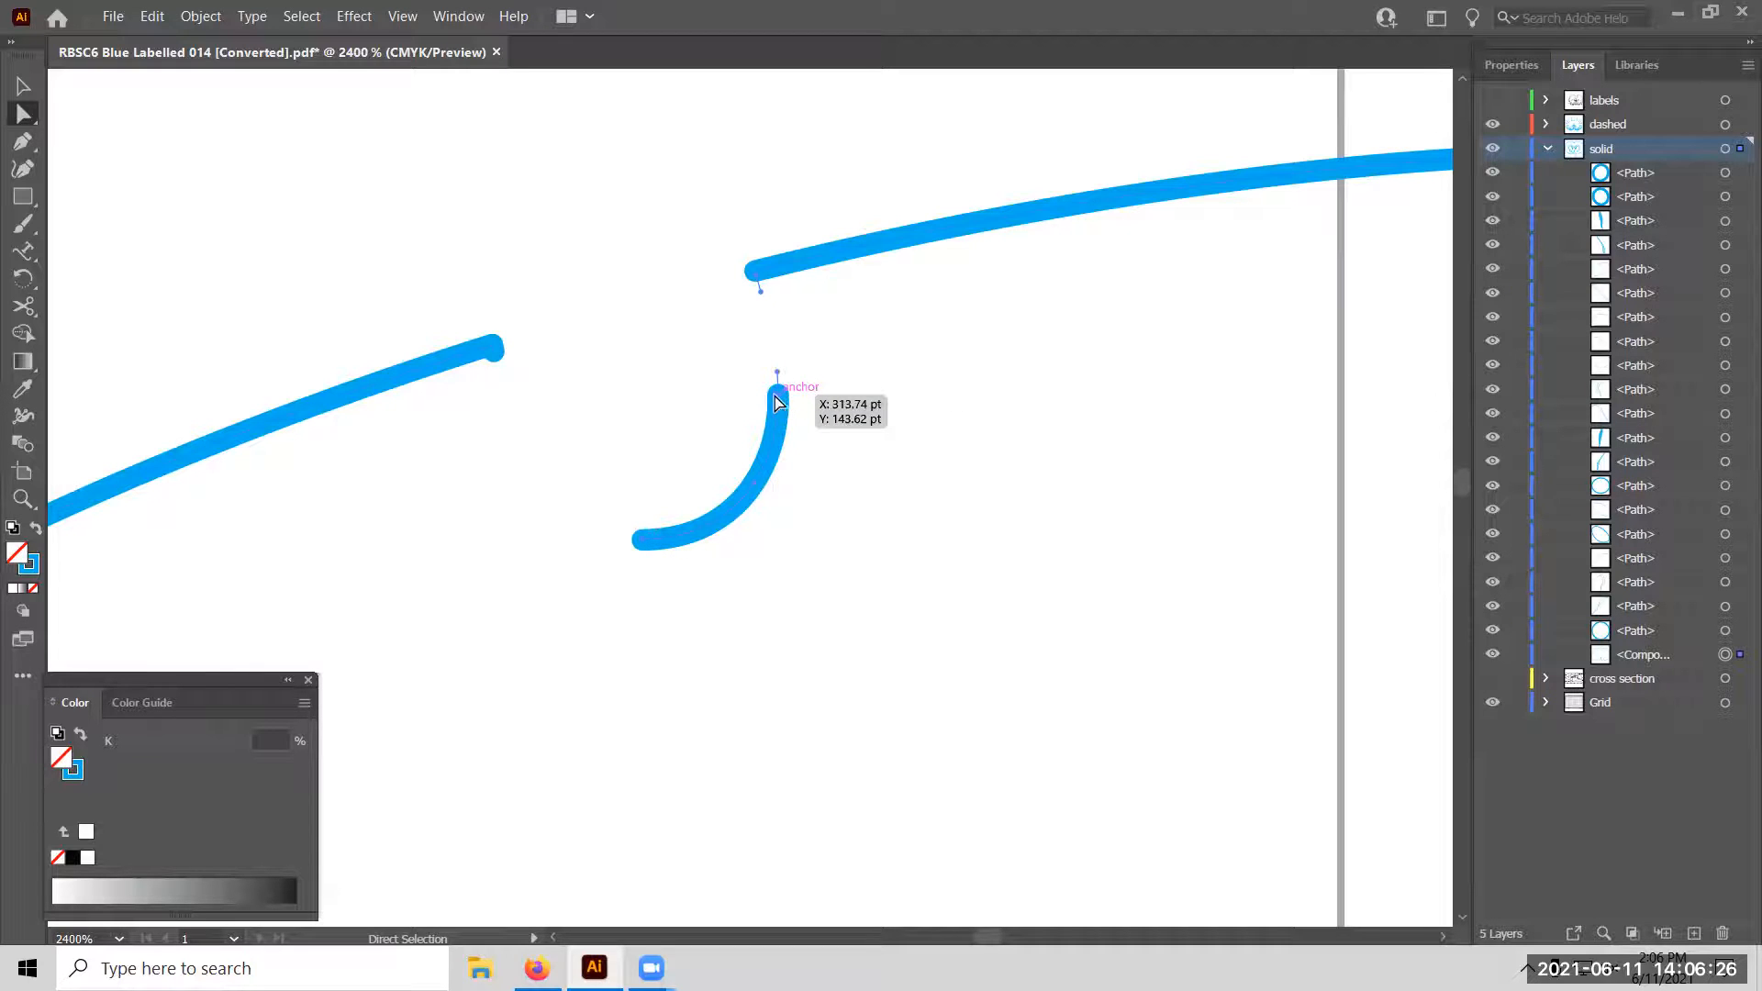
{"action": "left_click", "coordinate": [774, 450]}
{"action": "key", "text": "Delete"}
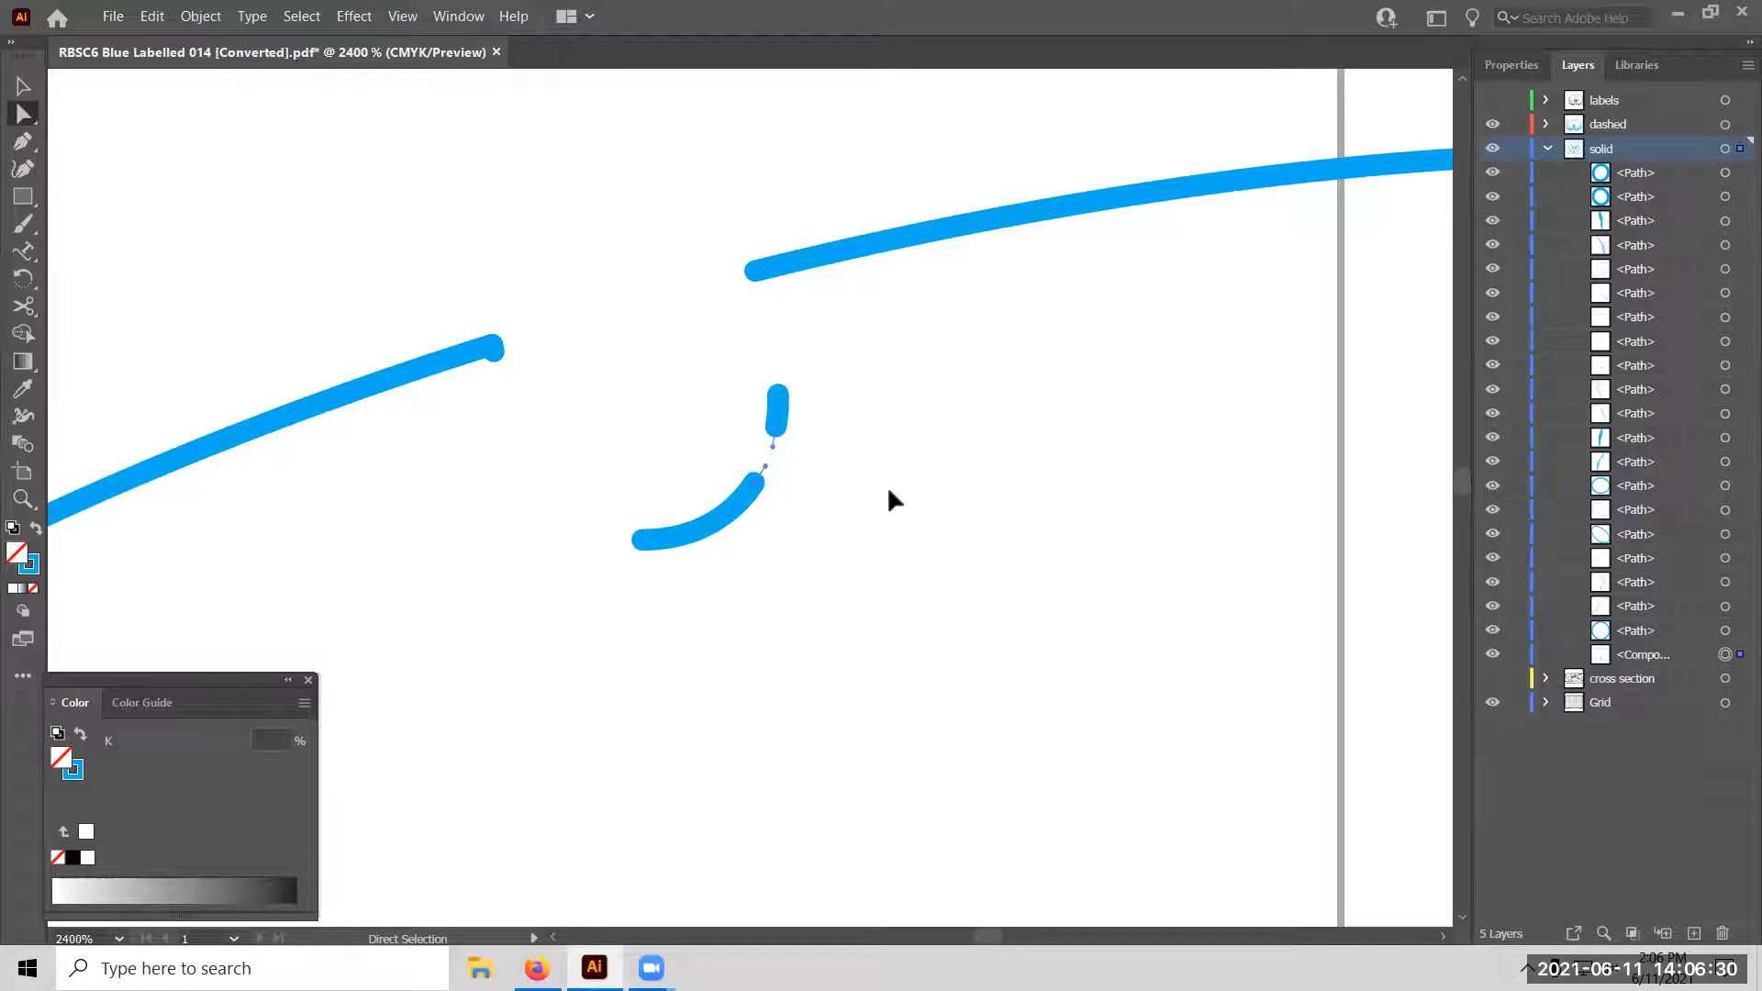
{"action": "left_click", "coordinate": [778, 413]}
{"action": "key", "text": "Delete"}
{"action": "left_click", "coordinate": [713, 524]}
{"action": "key", "text": "Delete"}
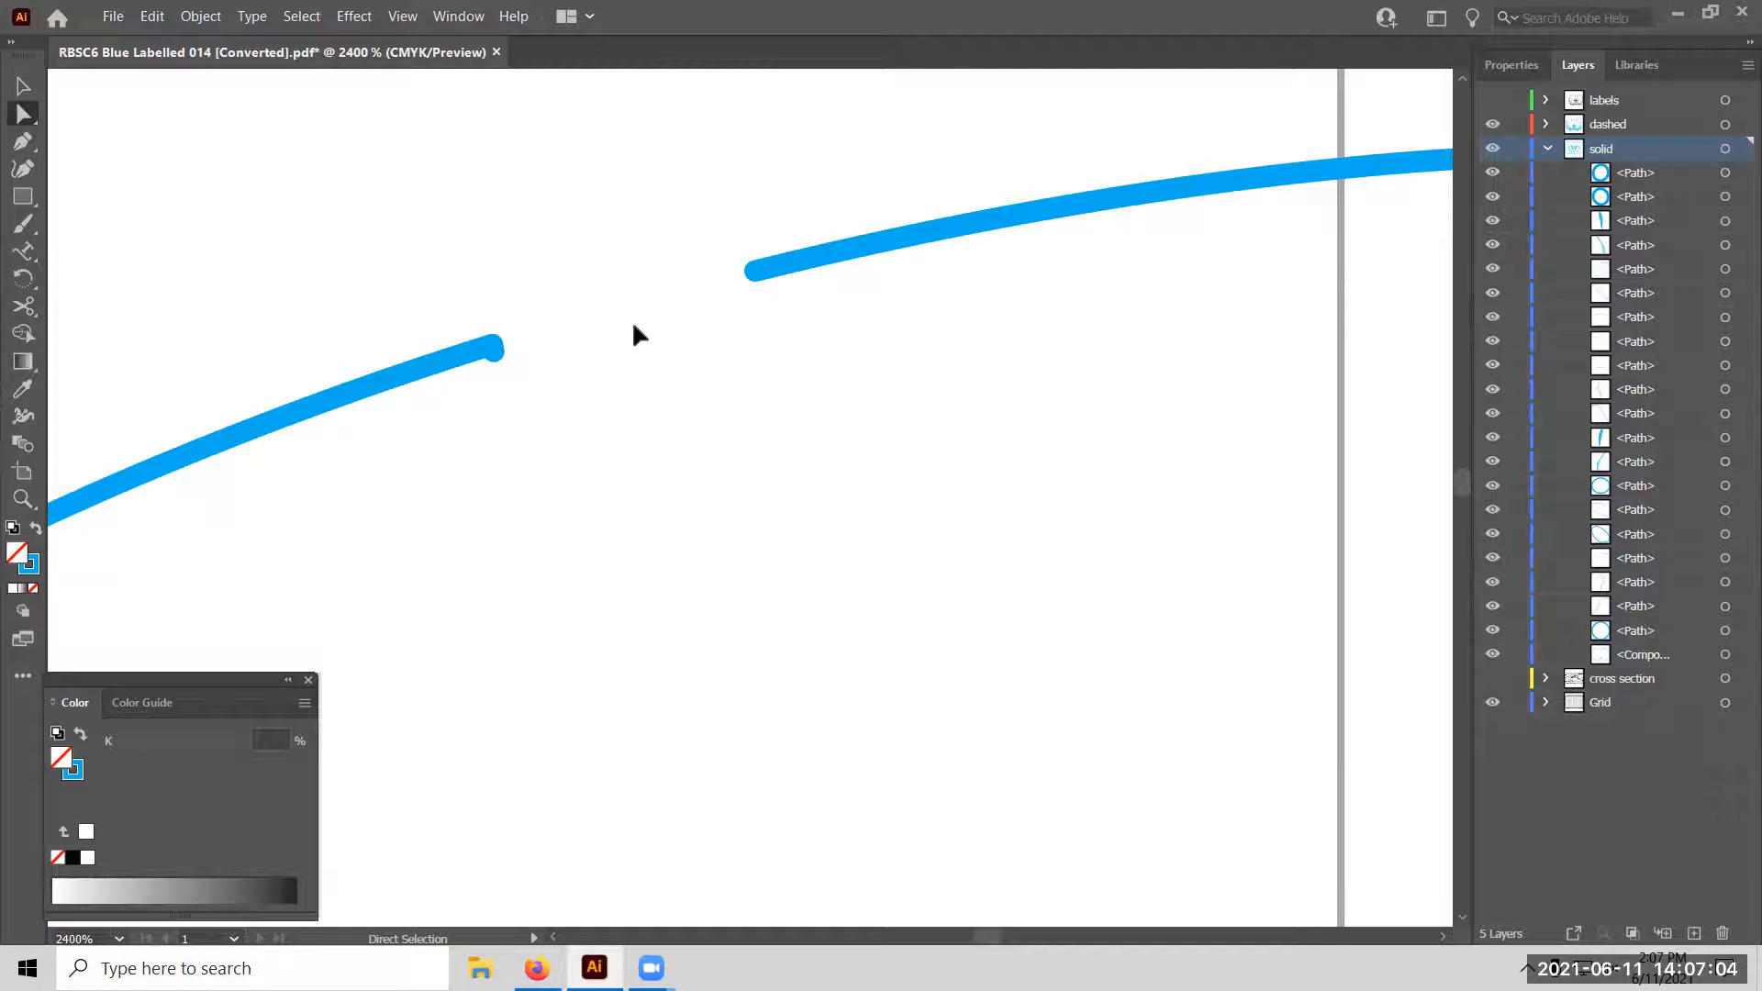
Examine the gap in the upper-left brain outline in the context of the whole plate.
{"action": "key", "text": "ctrl+minus"}
{"action": "key", "text": "ctrl+minus"}
{"action": "key", "text": "ctrl+minus"}
{"action": "key", "text": "ctrl+minus"}
{"action": "key", "text": "ctrl+minus"}
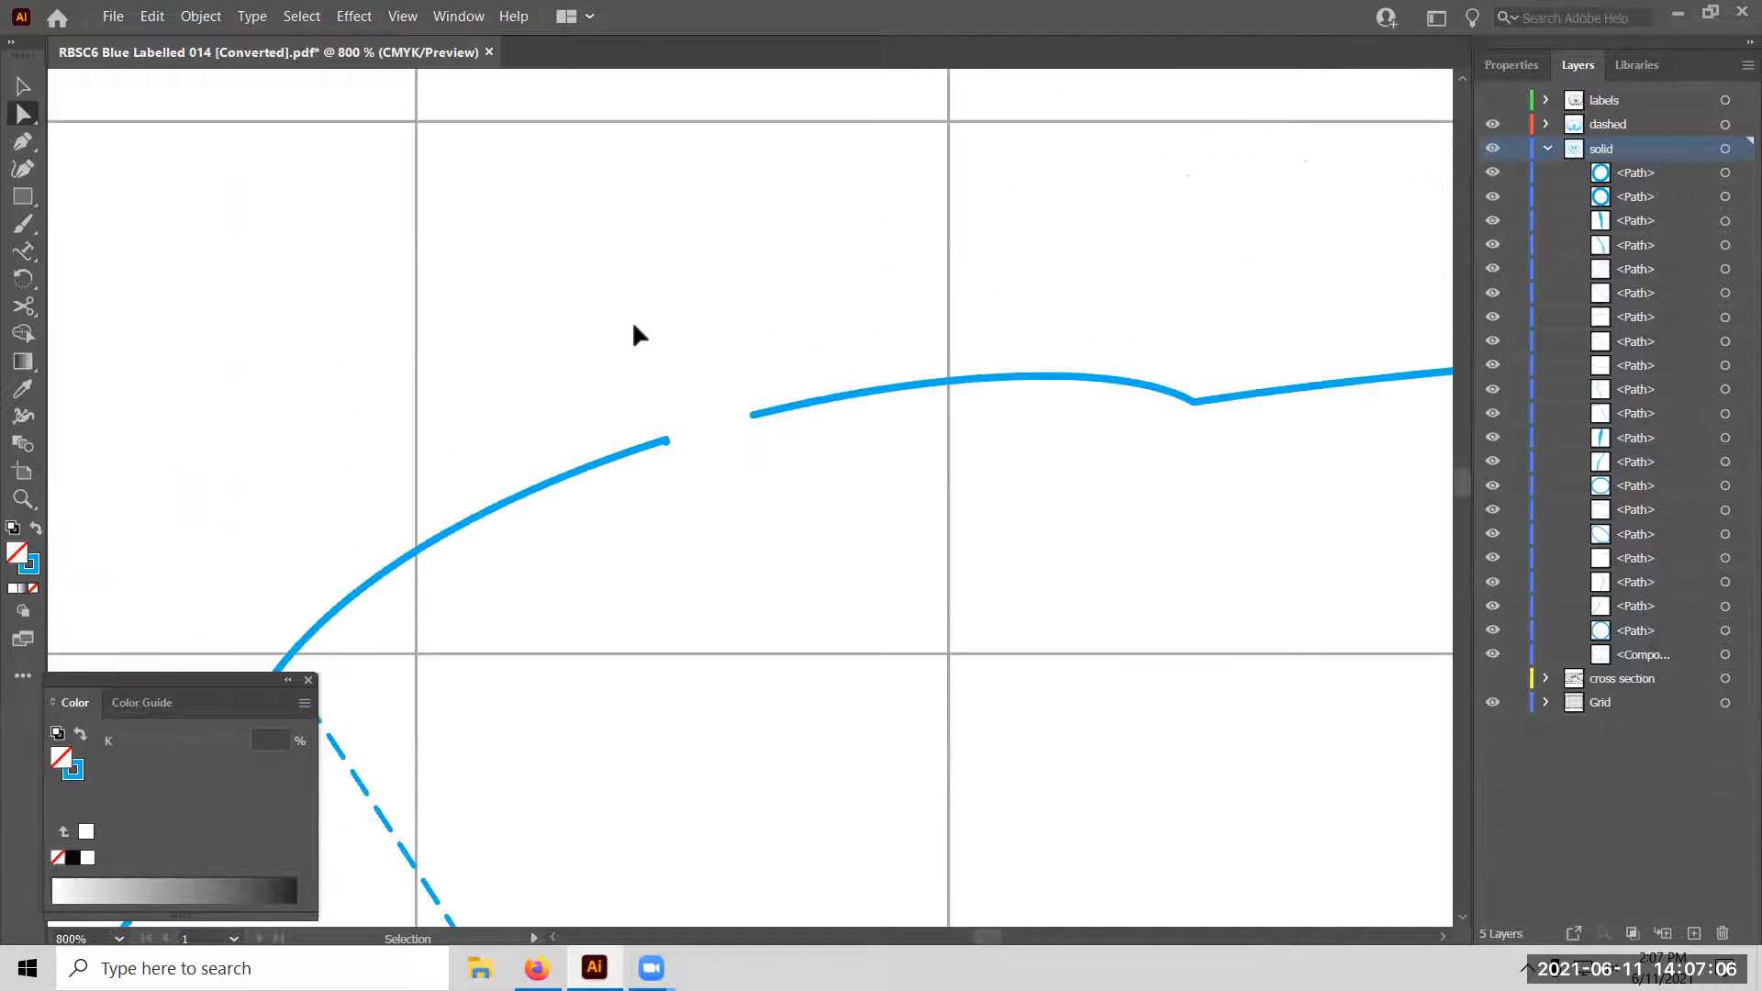
{"action": "key", "text": "ctrl+minus"}
{"action": "key", "text": "ctrl+minus"}
{"action": "key", "text": "ctrl+minus"}
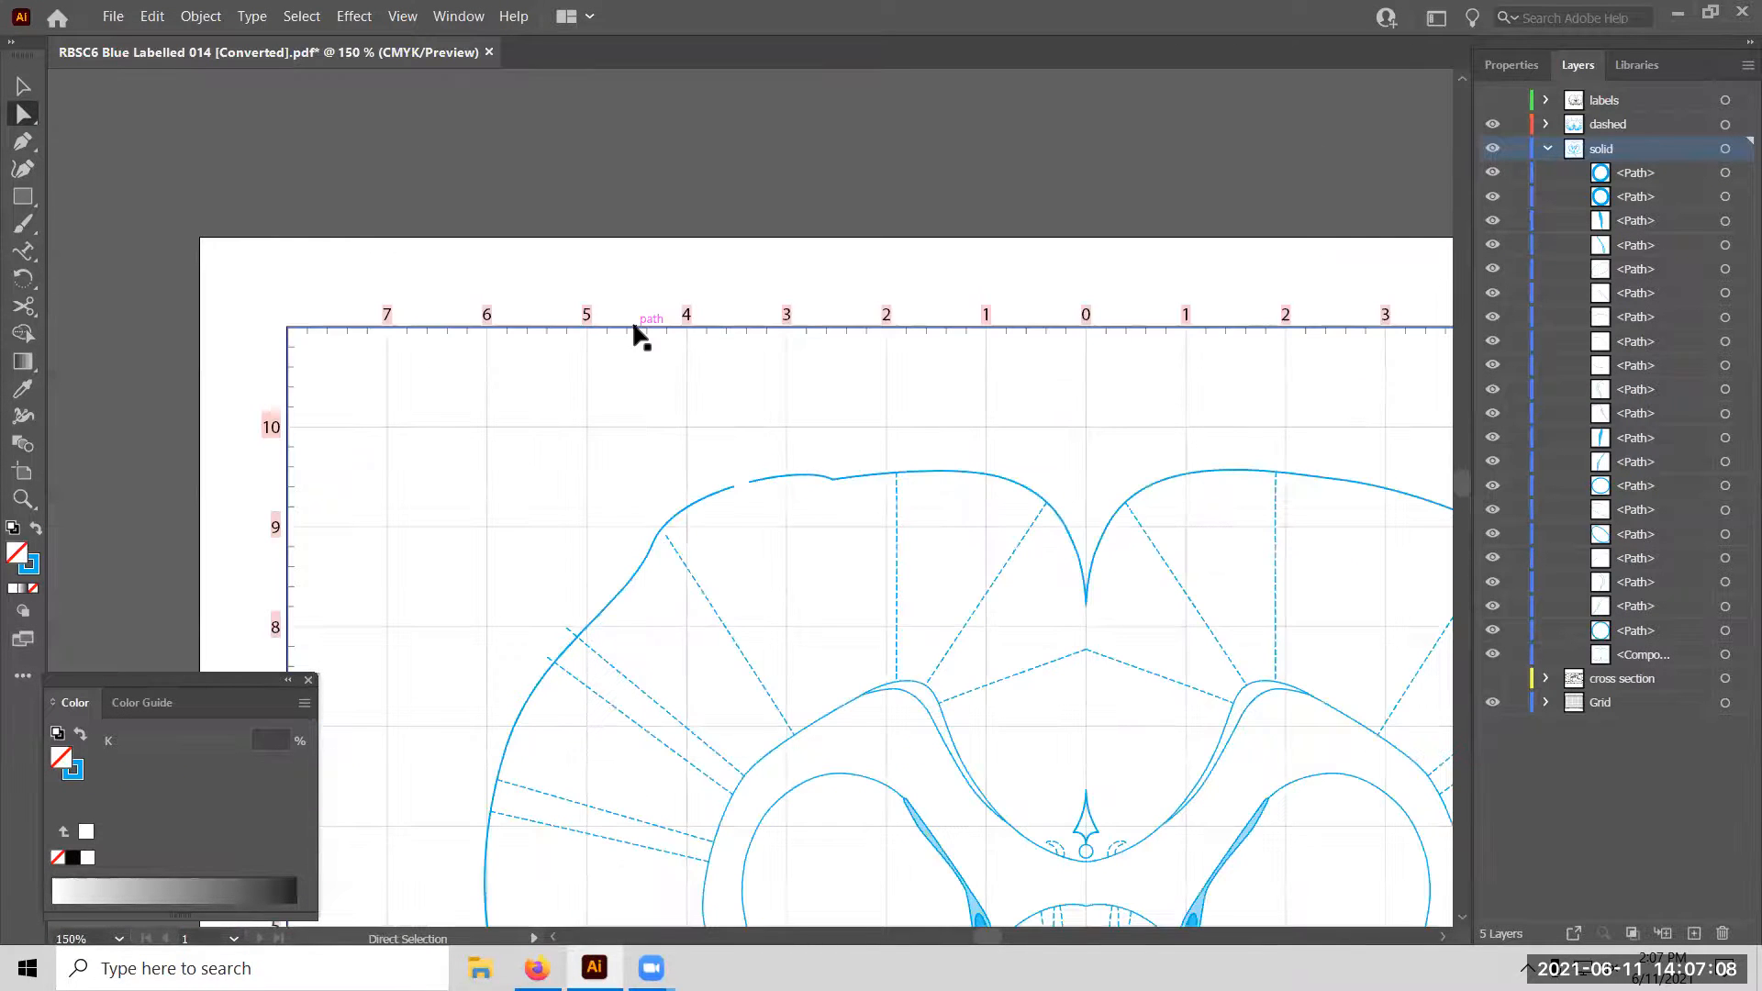
{"action": "scroll", "coordinate": [633, 328], "scroll_direction": "down", "scroll_amount": 5}
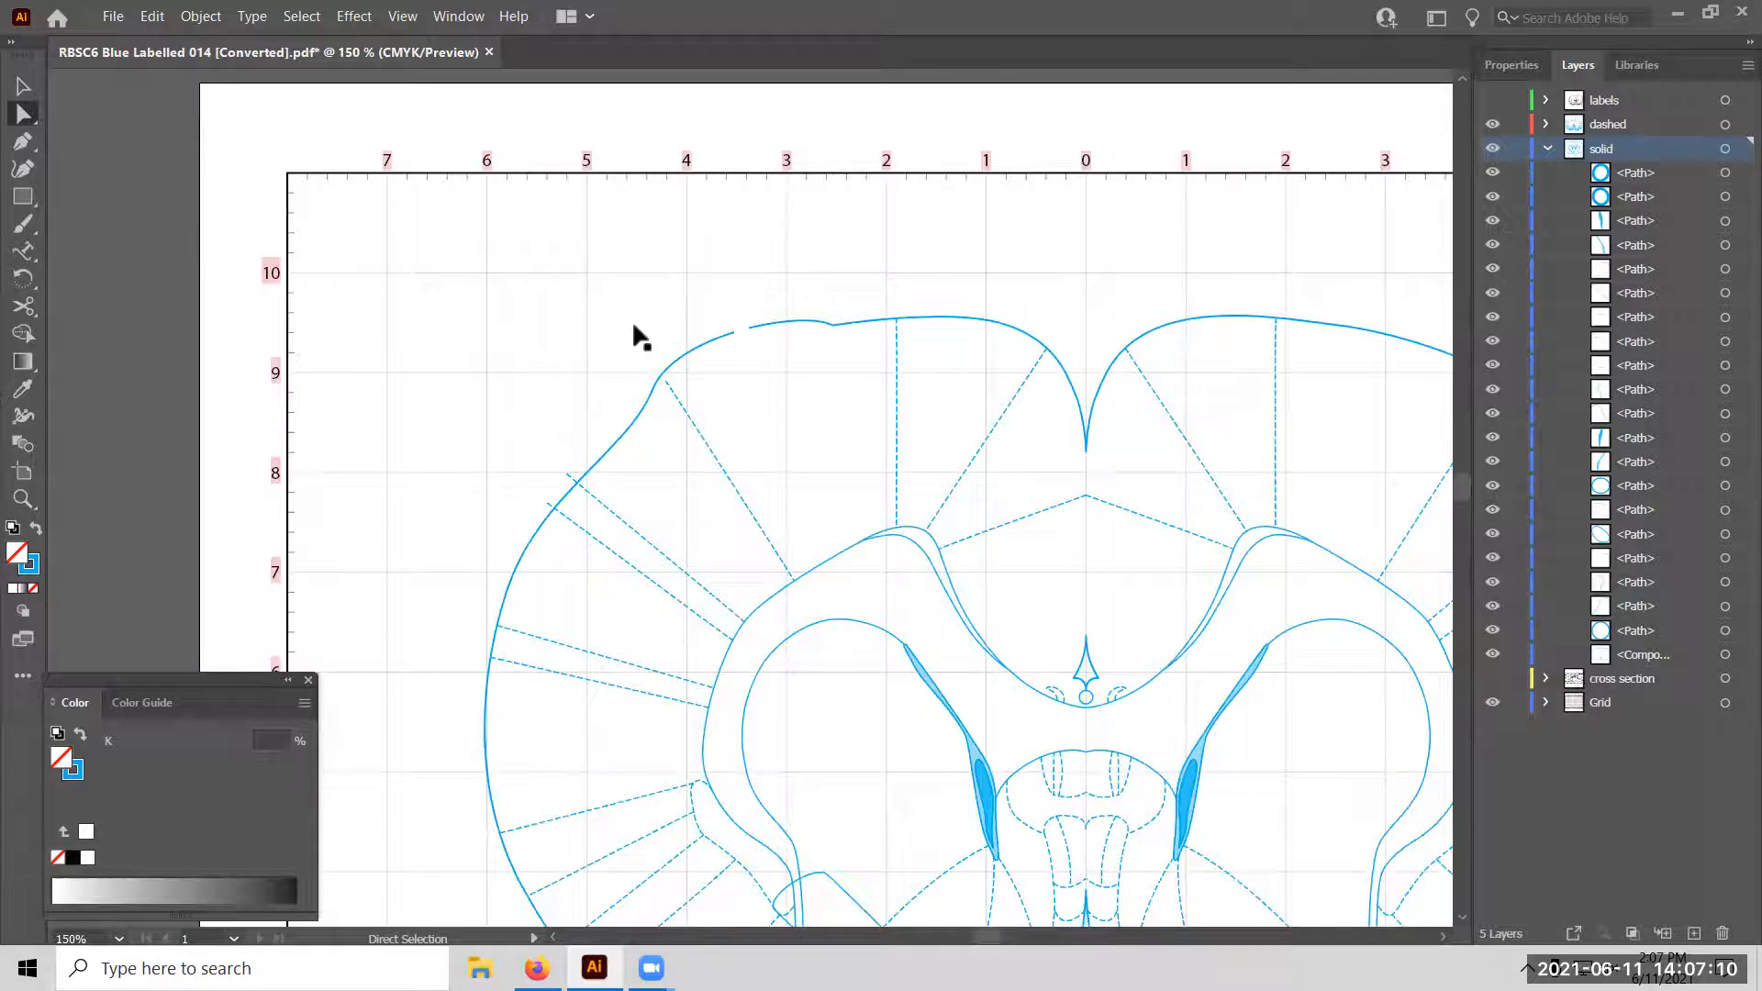
{"action": "scroll", "coordinate": [634, 328], "scroll_direction": "down", "scroll_amount": 4}
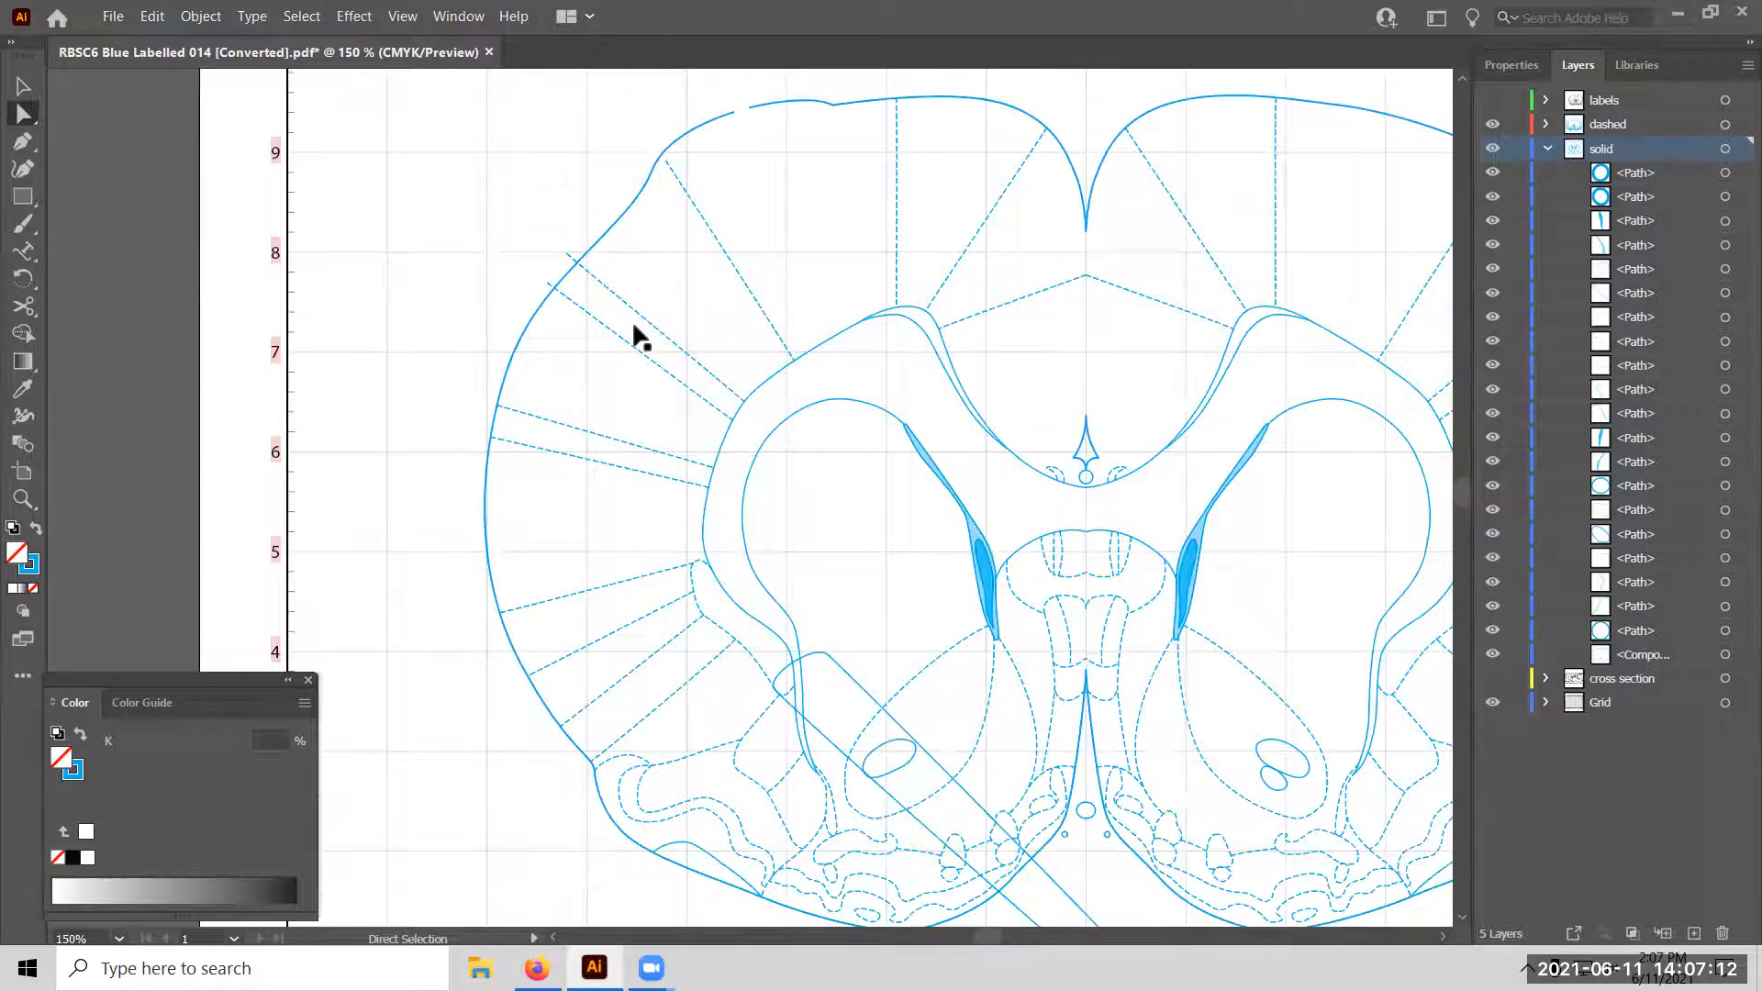
Undo the cutting, erasing and reshaping of the outer brain outline, plus the latest changes to the diagonal rounded shape.
{"action": "key", "text": "ctrl+j"}
{"action": "key", "text": "ctrl+z"}
{"action": "key", "text": "ctrl+z"}
{"action": "key", "text": "ctrl+z"}
{"action": "key", "text": "ctrl+z"}
{"action": "key", "text": "ctrl+shift+z"}
{"action": "key", "text": "ctrl+shift+z"}
{"action": "key", "text": "ctrl+shift+z"}
{"action": "key", "text": "ctrl+shift+z"}
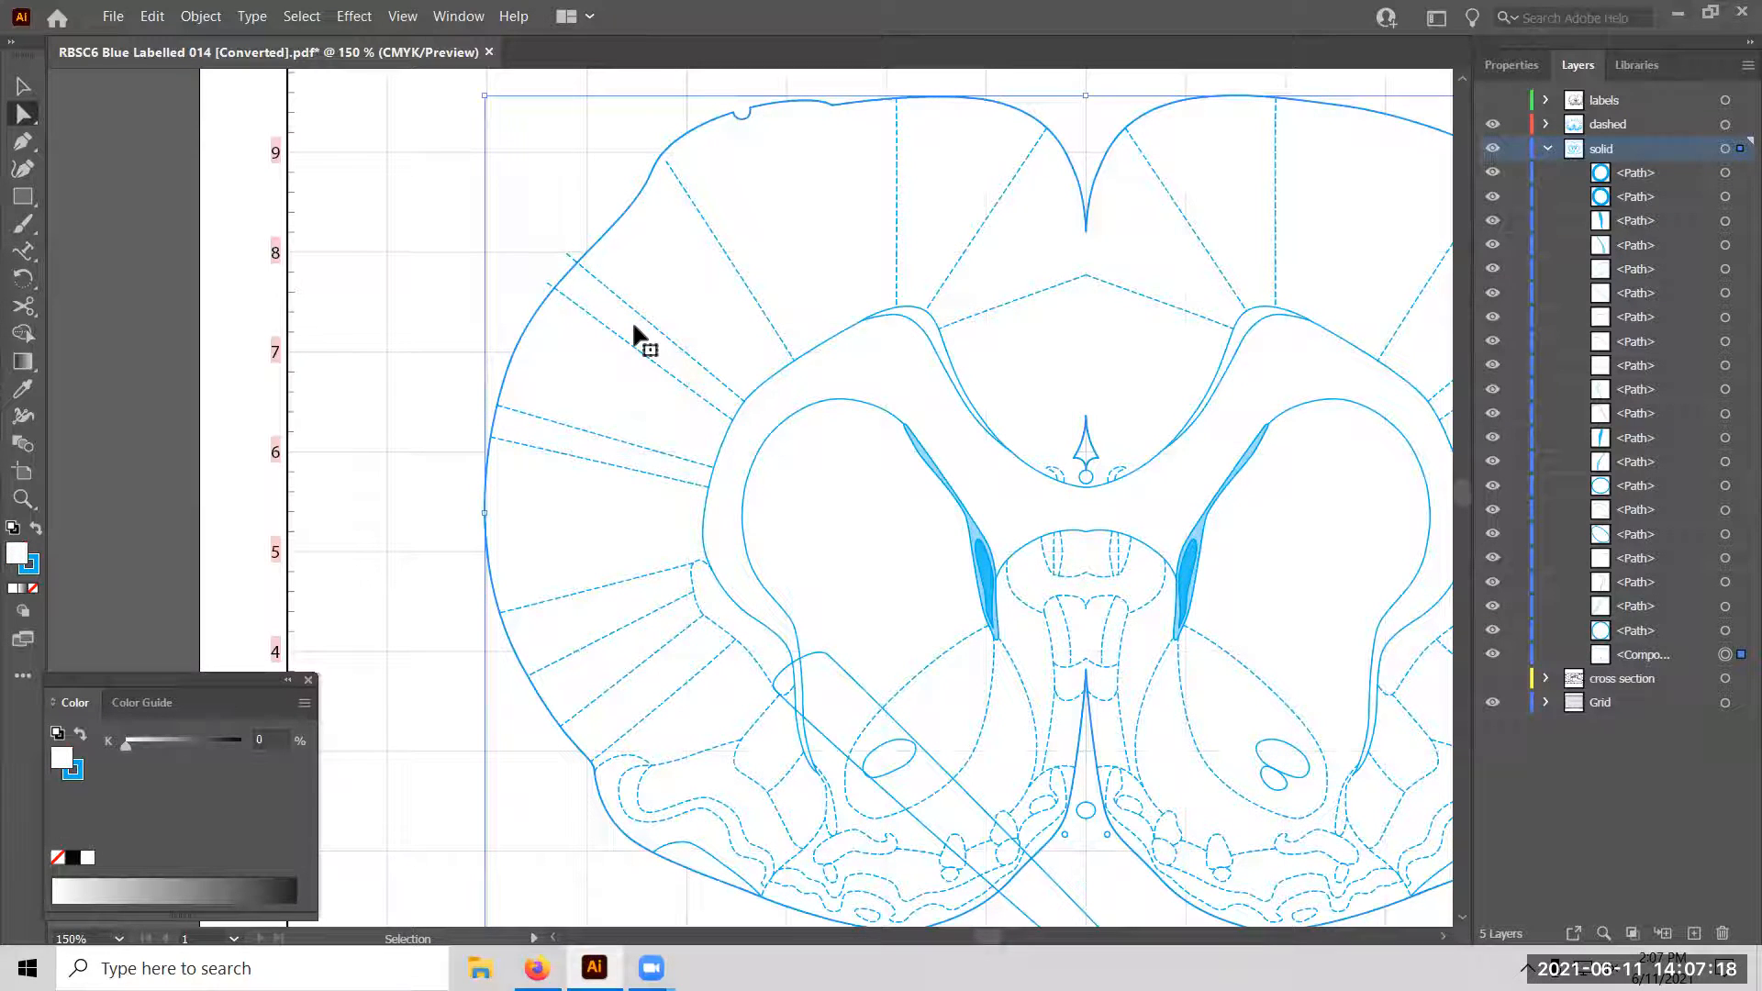
{"action": "key", "text": "ctrl+z"}
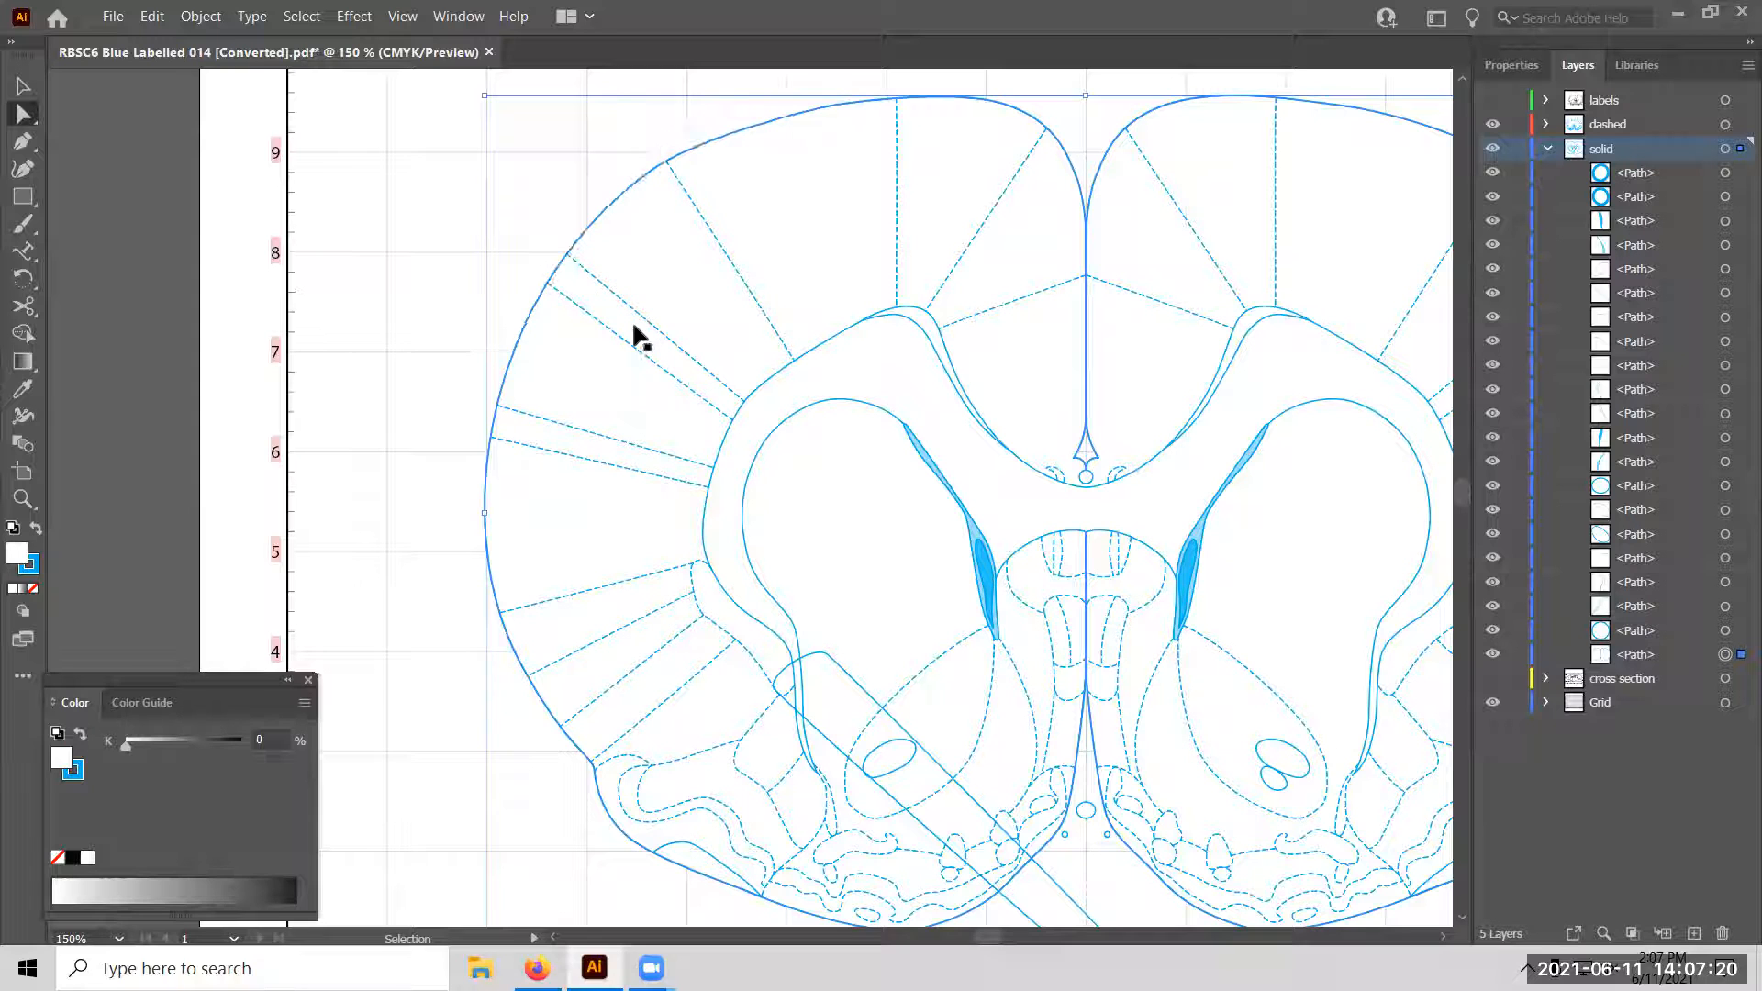
{"action": "key", "text": "ctrl+z"}
{"action": "key", "text": "ctrl+z"}
{"action": "key", "text": "ctrl+z"}
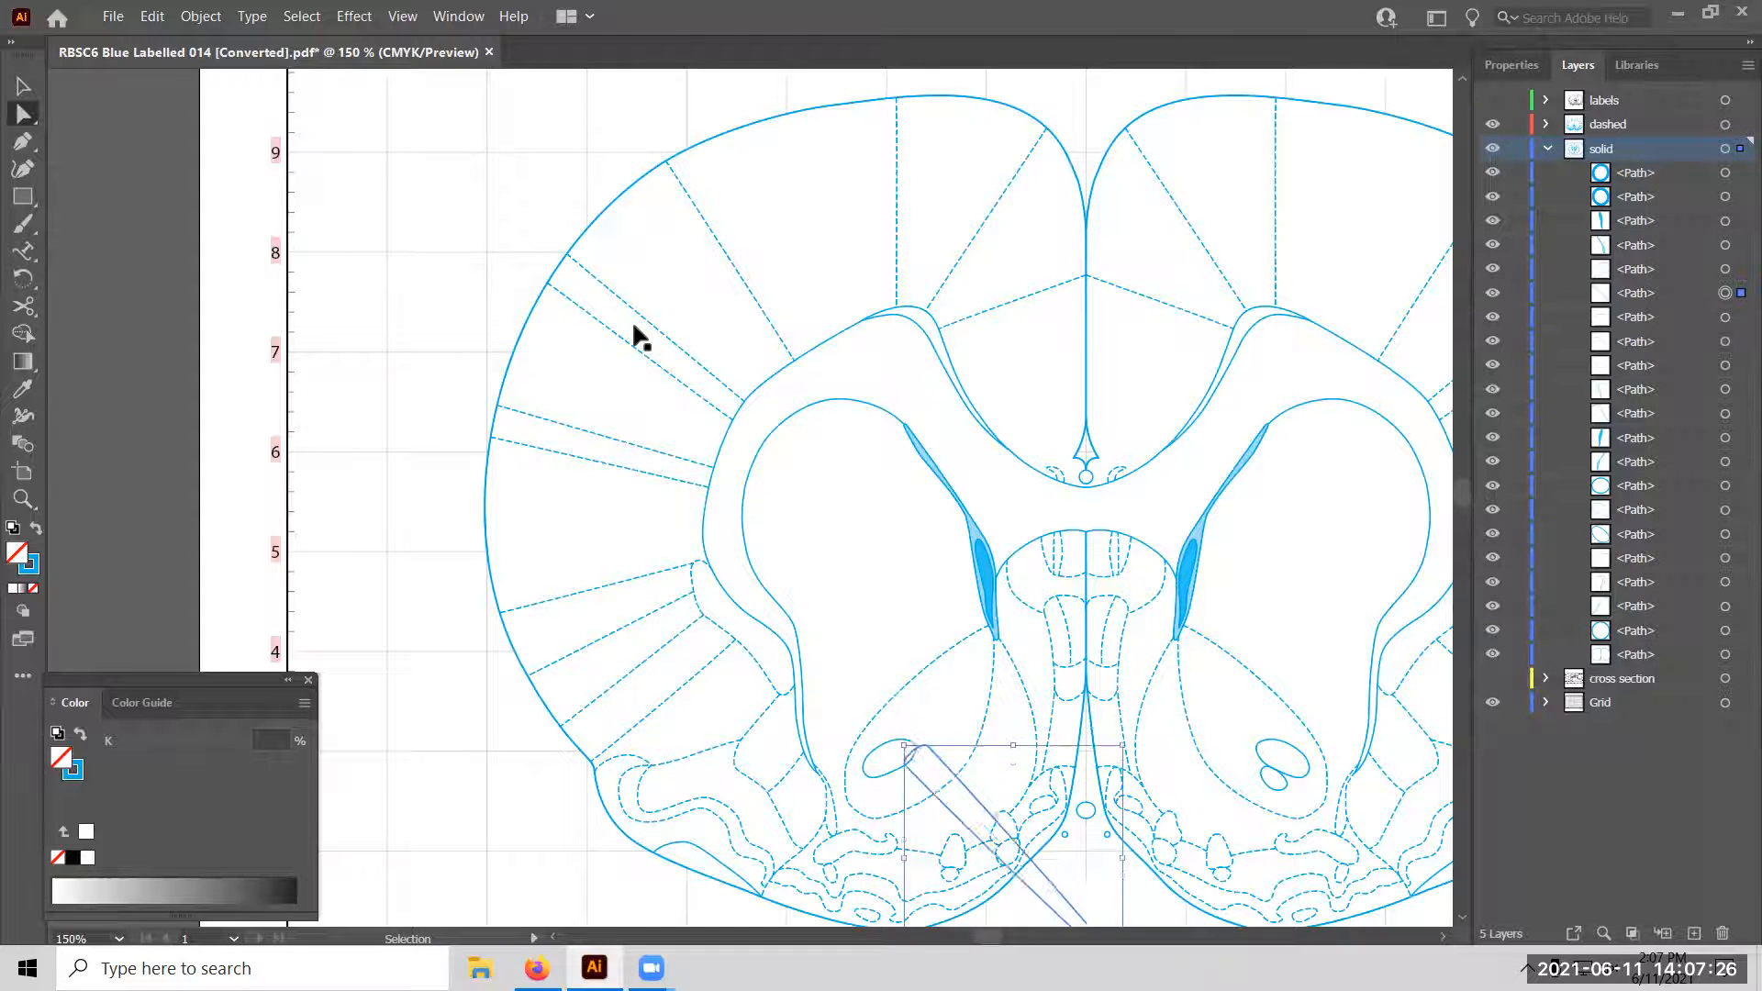
Nudge the selected diagonal rounded shape slightly down and back and forth horizontally, ending a little right of its starting place.
{"action": "key", "text": "Right"}
{"action": "key", "text": "Right"}
{"action": "key", "text": "Right"}
{"action": "key", "text": "Right"}
{"action": "key", "text": "Right"}
{"action": "key", "text": "Right"}
{"action": "key", "text": "Right"}
{"action": "key", "text": "Down"}
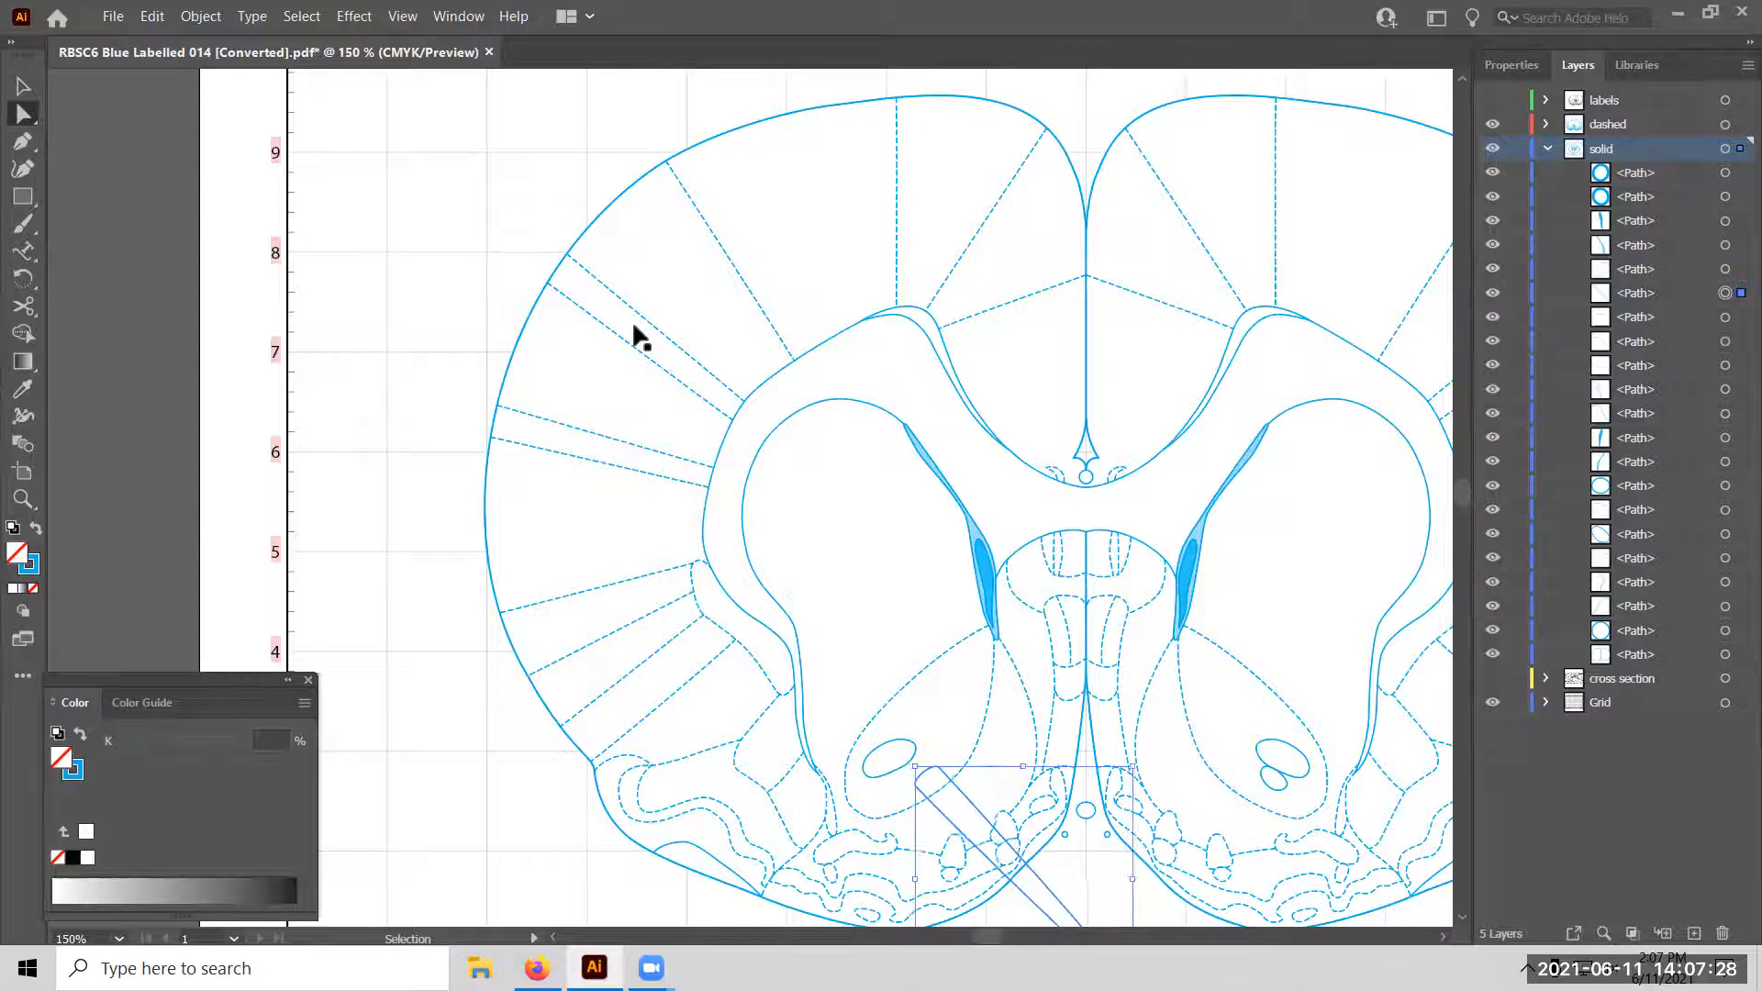
{"action": "key", "text": "Right"}
{"action": "key", "text": "Right"}
{"action": "key", "text": "Right"}
{"action": "key", "text": "Right"}
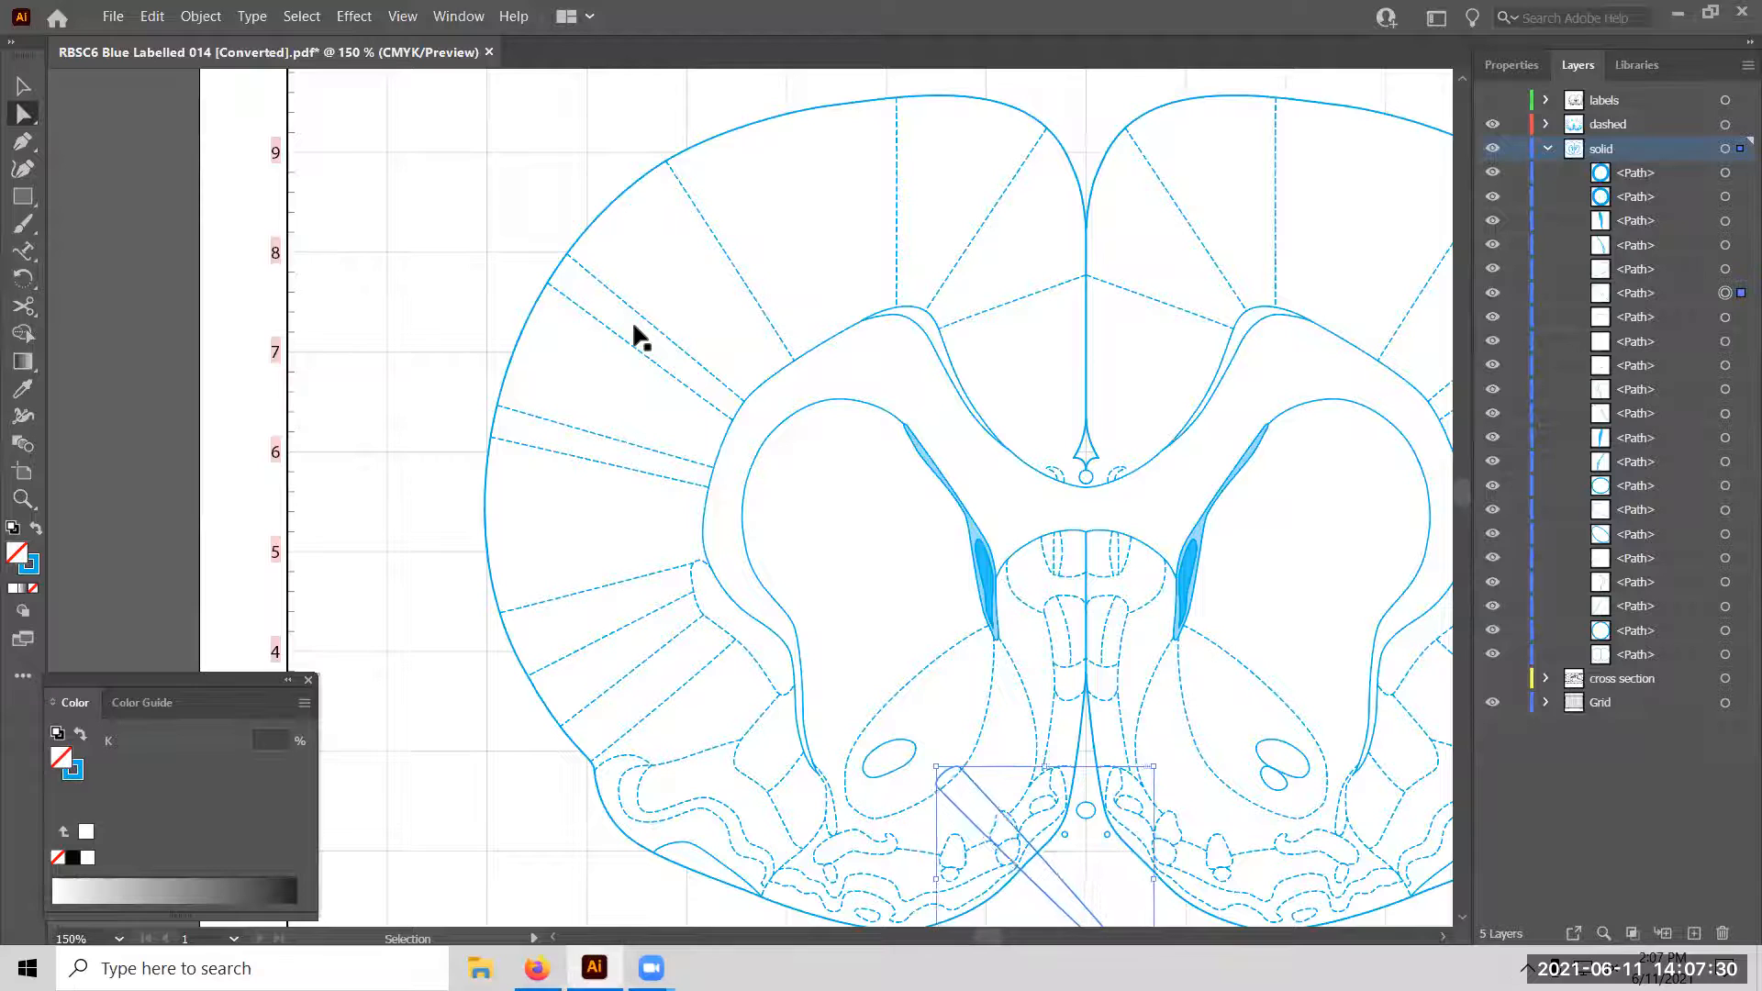
{"action": "key", "text": "Left"}
{"action": "key", "text": "Left"}
{"action": "key", "text": "Left"}
{"action": "key", "text": "Left"}
{"action": "key", "text": "Left"}
{"action": "key", "text": "Left"}
{"action": "key", "text": "Left"}
{"action": "key", "text": "Left"}
{"action": "key", "text": "Left"}
{"action": "key", "text": "Left"}
{"action": "key", "text": "Left"}
{"action": "key", "text": "Left"}
{"action": "key", "text": "Left"}
{"action": "key", "text": "Left"}
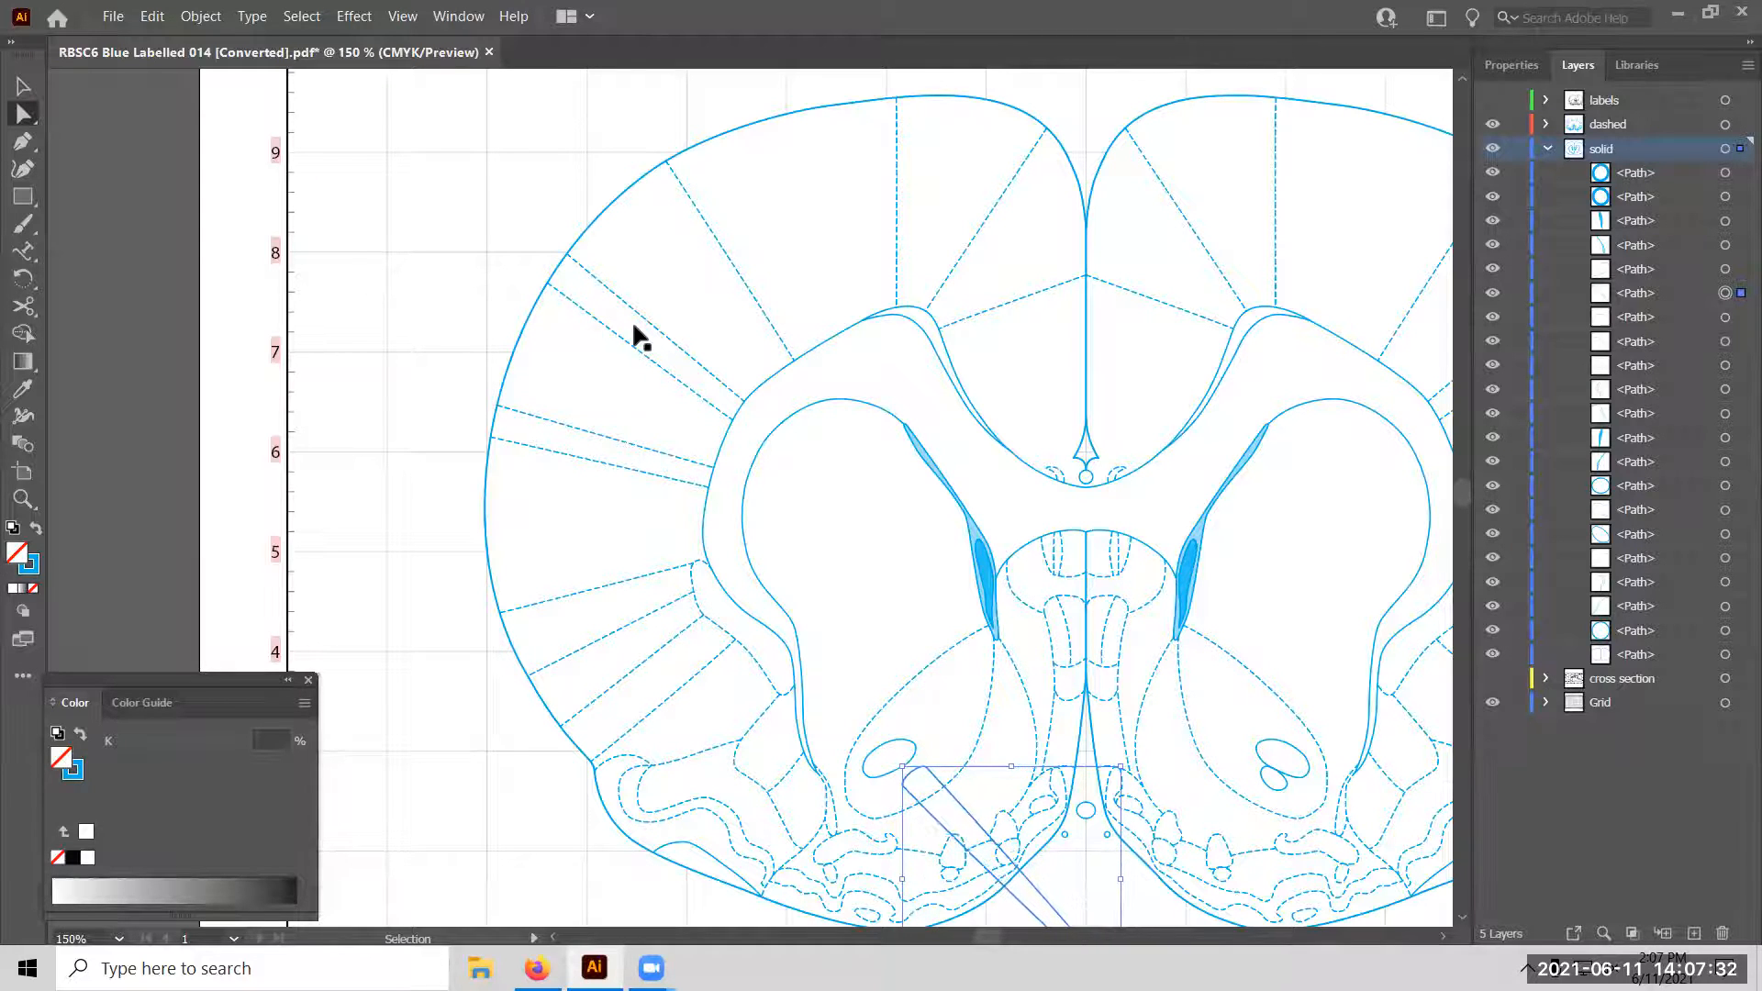
{"action": "key", "text": "Left"}
{"action": "key", "text": "Left"}
{"action": "key", "text": "Left"}
{"action": "key", "text": "Left"}
{"action": "key", "text": "Left"}
{"action": "key", "text": "Left"}
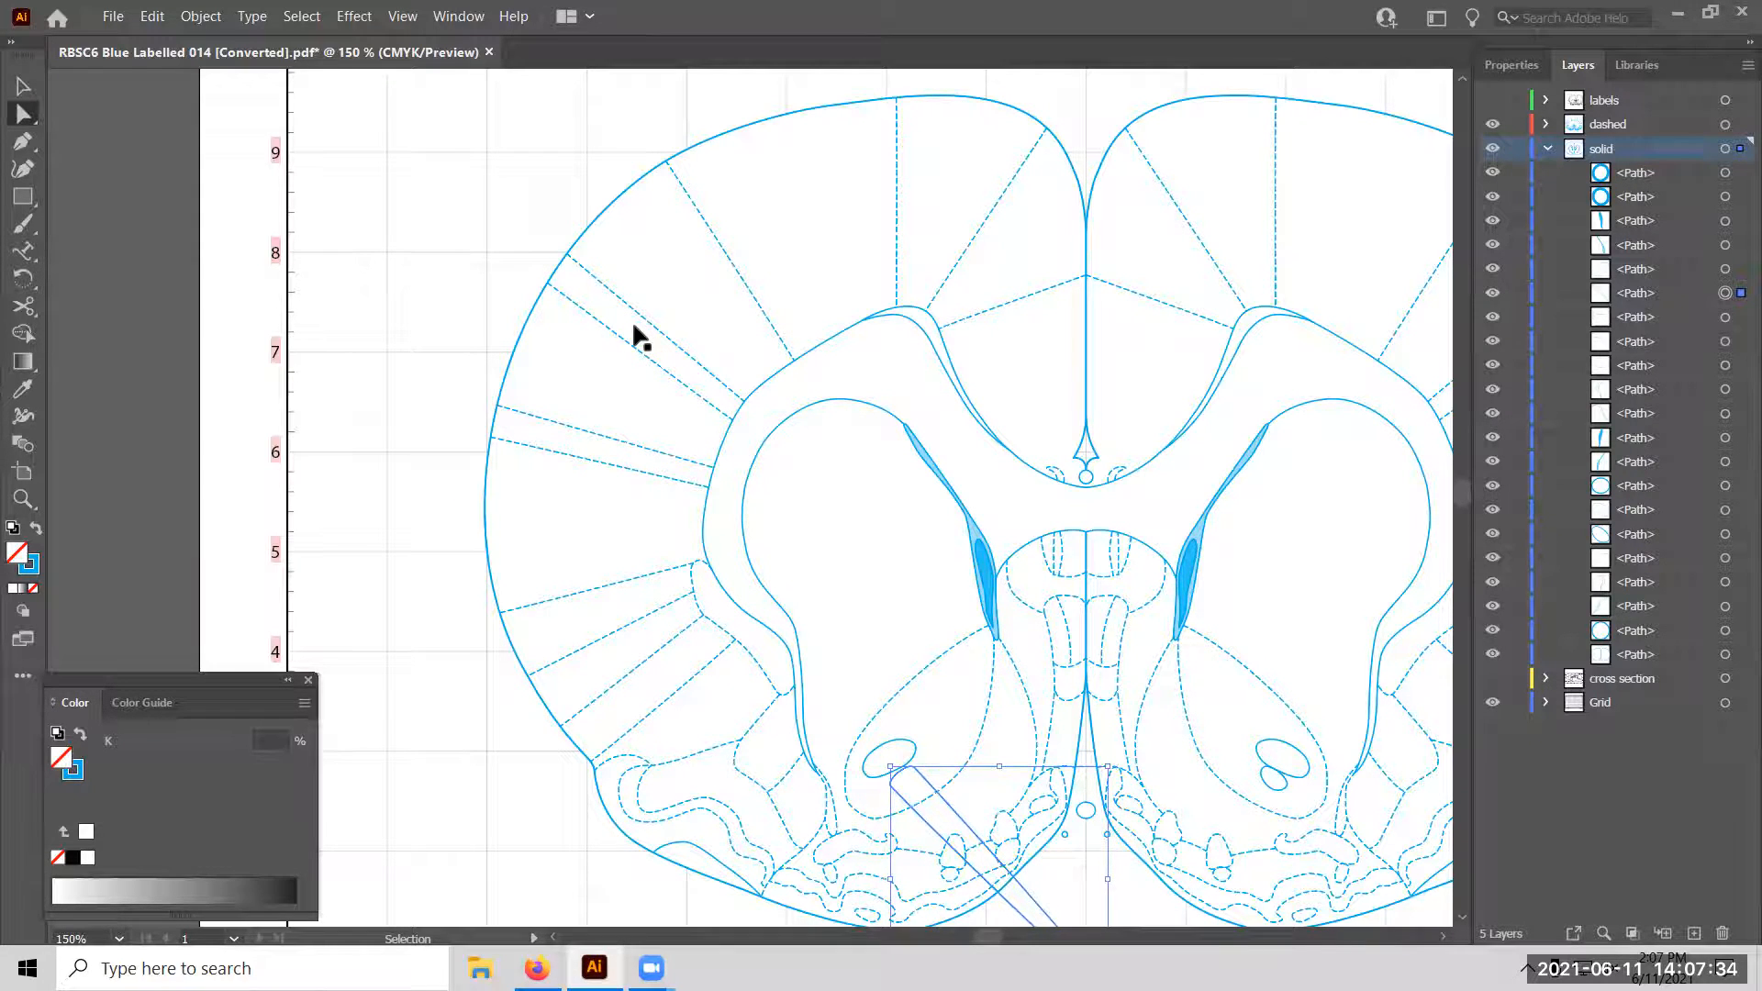
{"action": "key", "text": "Right"}
{"action": "key", "text": "Right"}
{"action": "key", "text": "Right"}
{"action": "key", "text": "Right"}
{"action": "key", "text": "Right"}
{"action": "key", "text": "Right"}
{"action": "key", "text": "Right"}
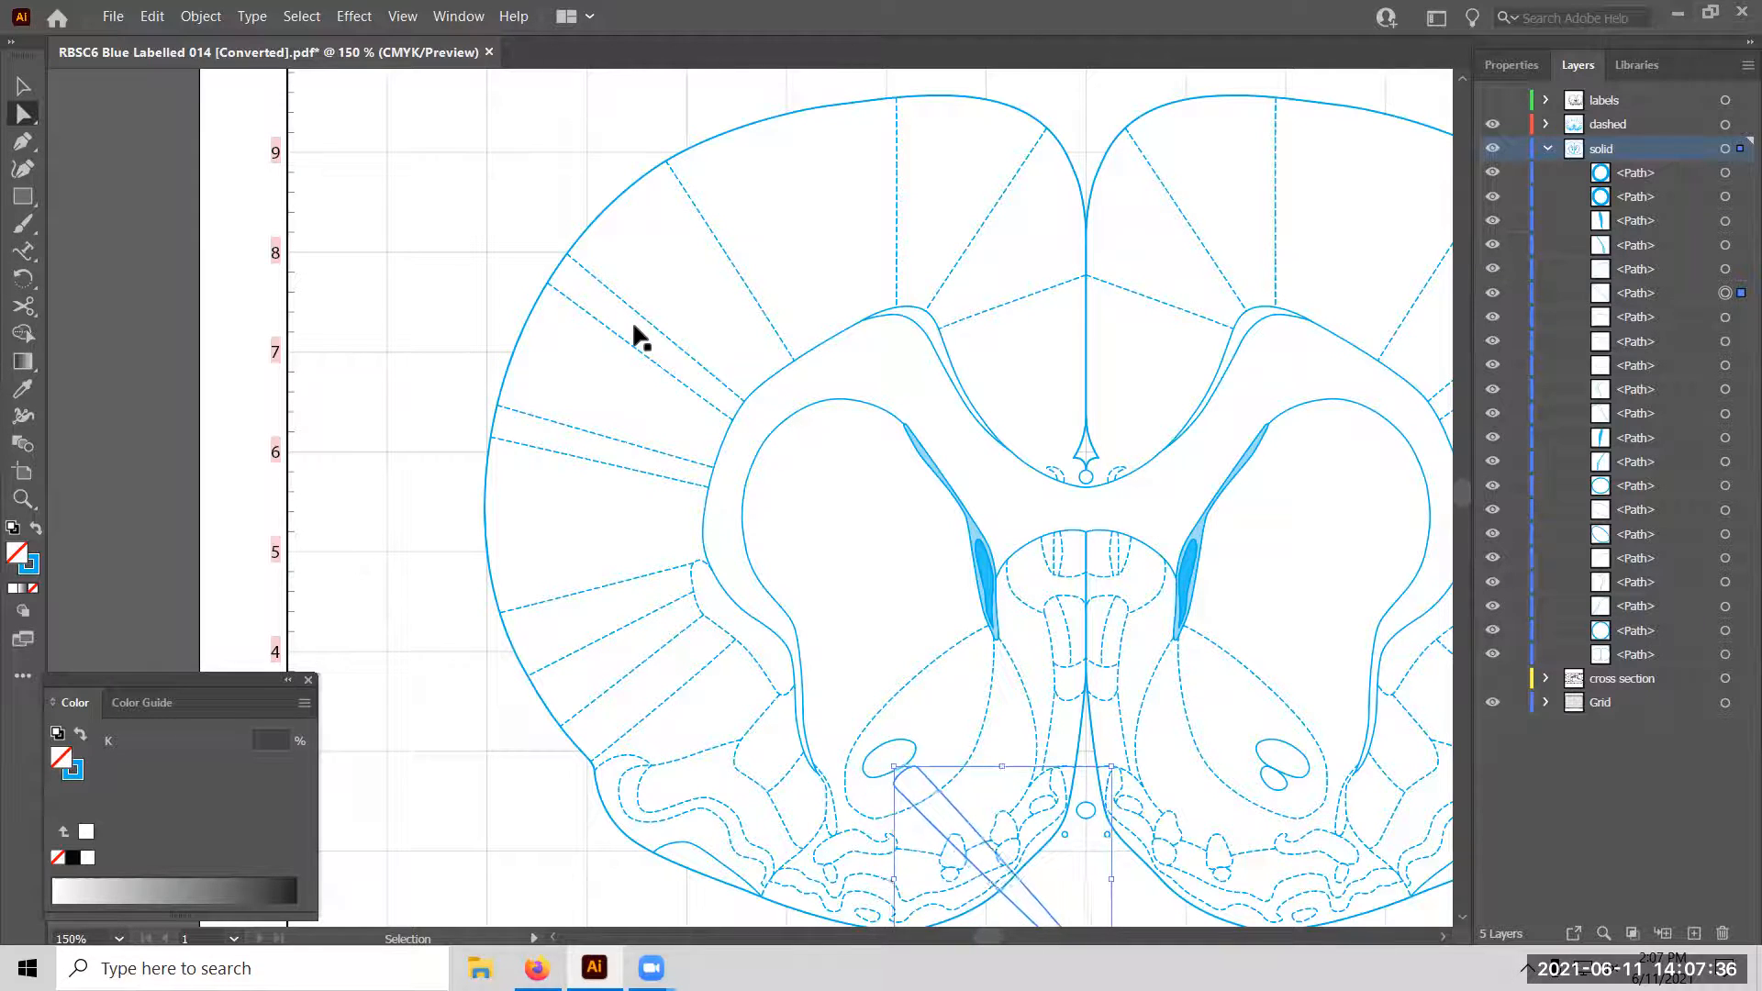
{"action": "key", "text": "Right"}
{"action": "key", "text": "Right"}
{"action": "key", "text": "Right"}
{"action": "key", "text": "Right"}
{"action": "key", "text": "Right"}
{"action": "key", "text": "Right"}
{"action": "key", "text": "Right"}
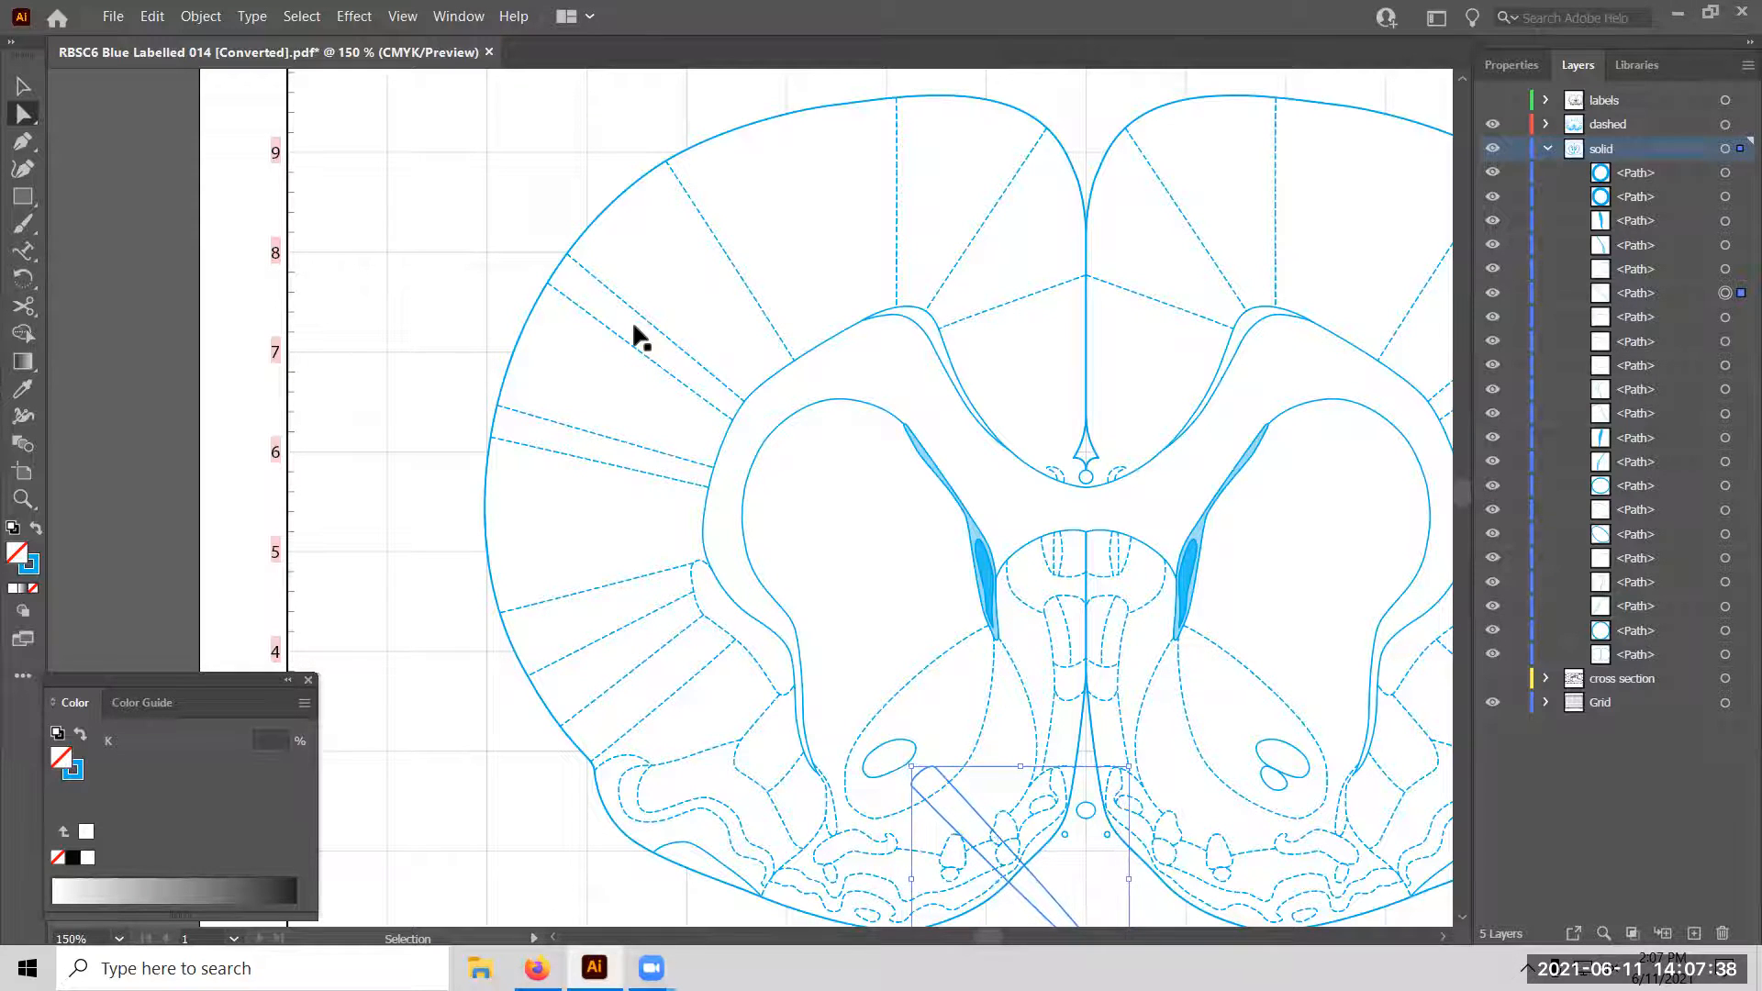
Delete the long needle-shaped path crossing the lower midline of the brain diagram.
{"action": "scroll", "coordinate": [806, 592], "scroll_direction": "down", "scroll_amount": 2}
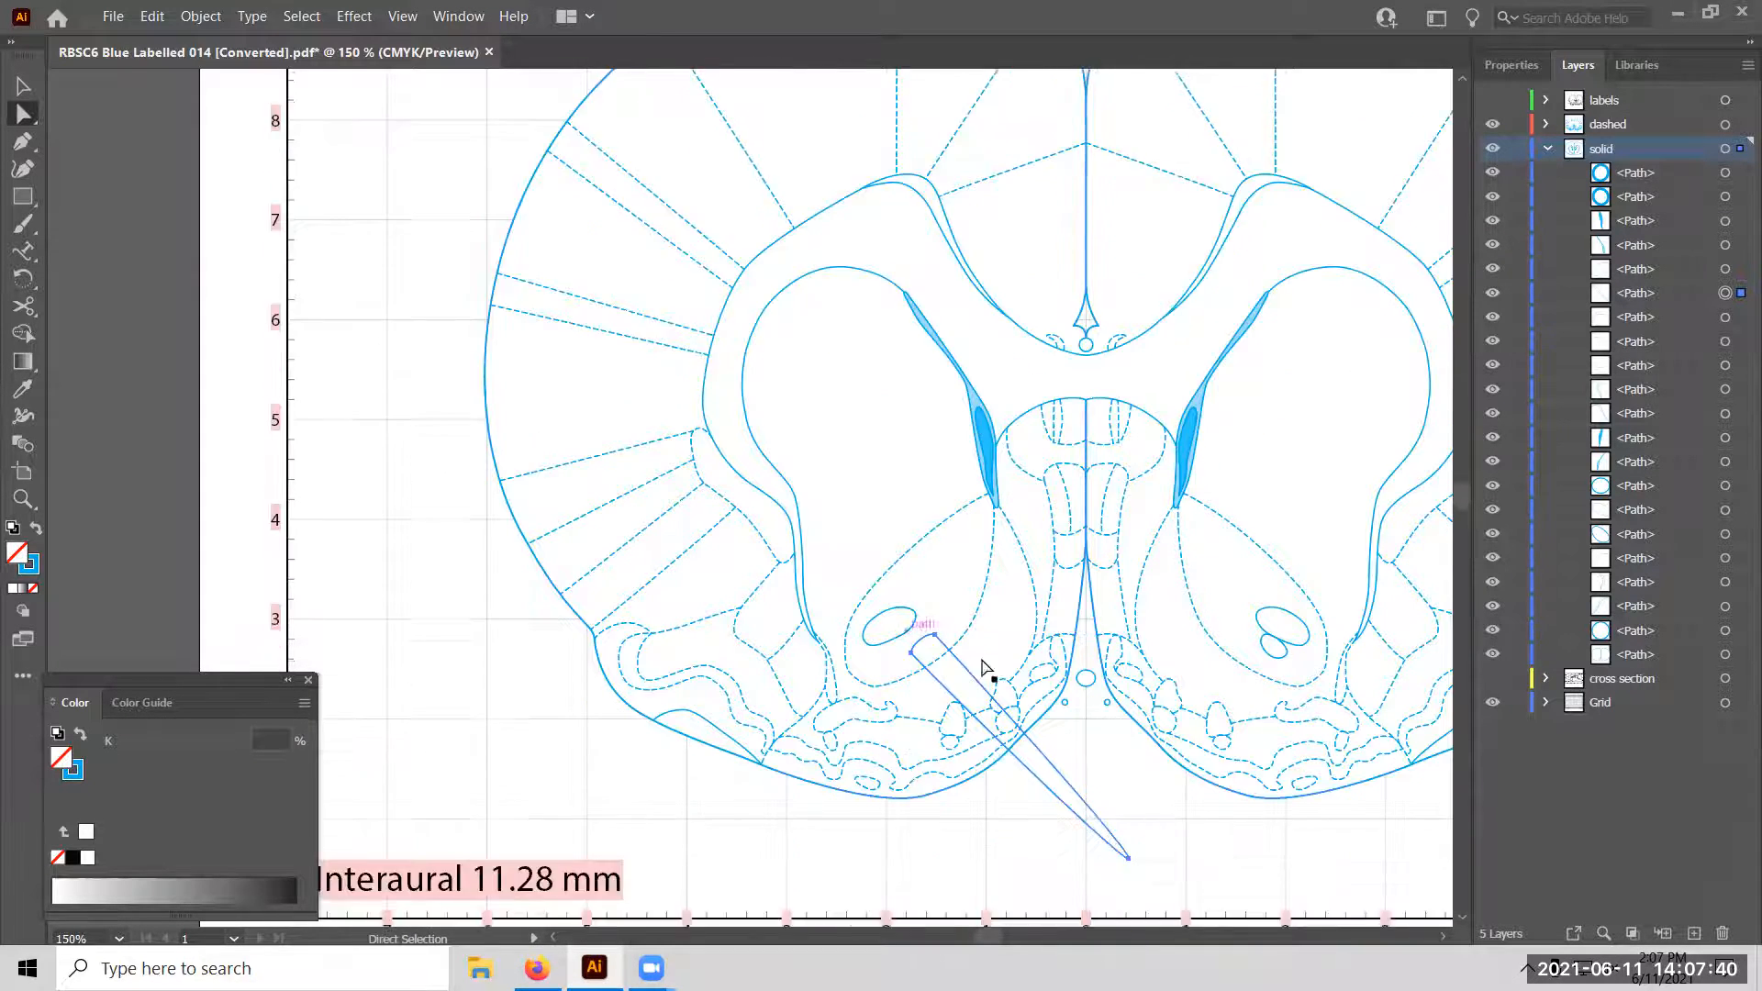
{"action": "key", "text": "Delete"}
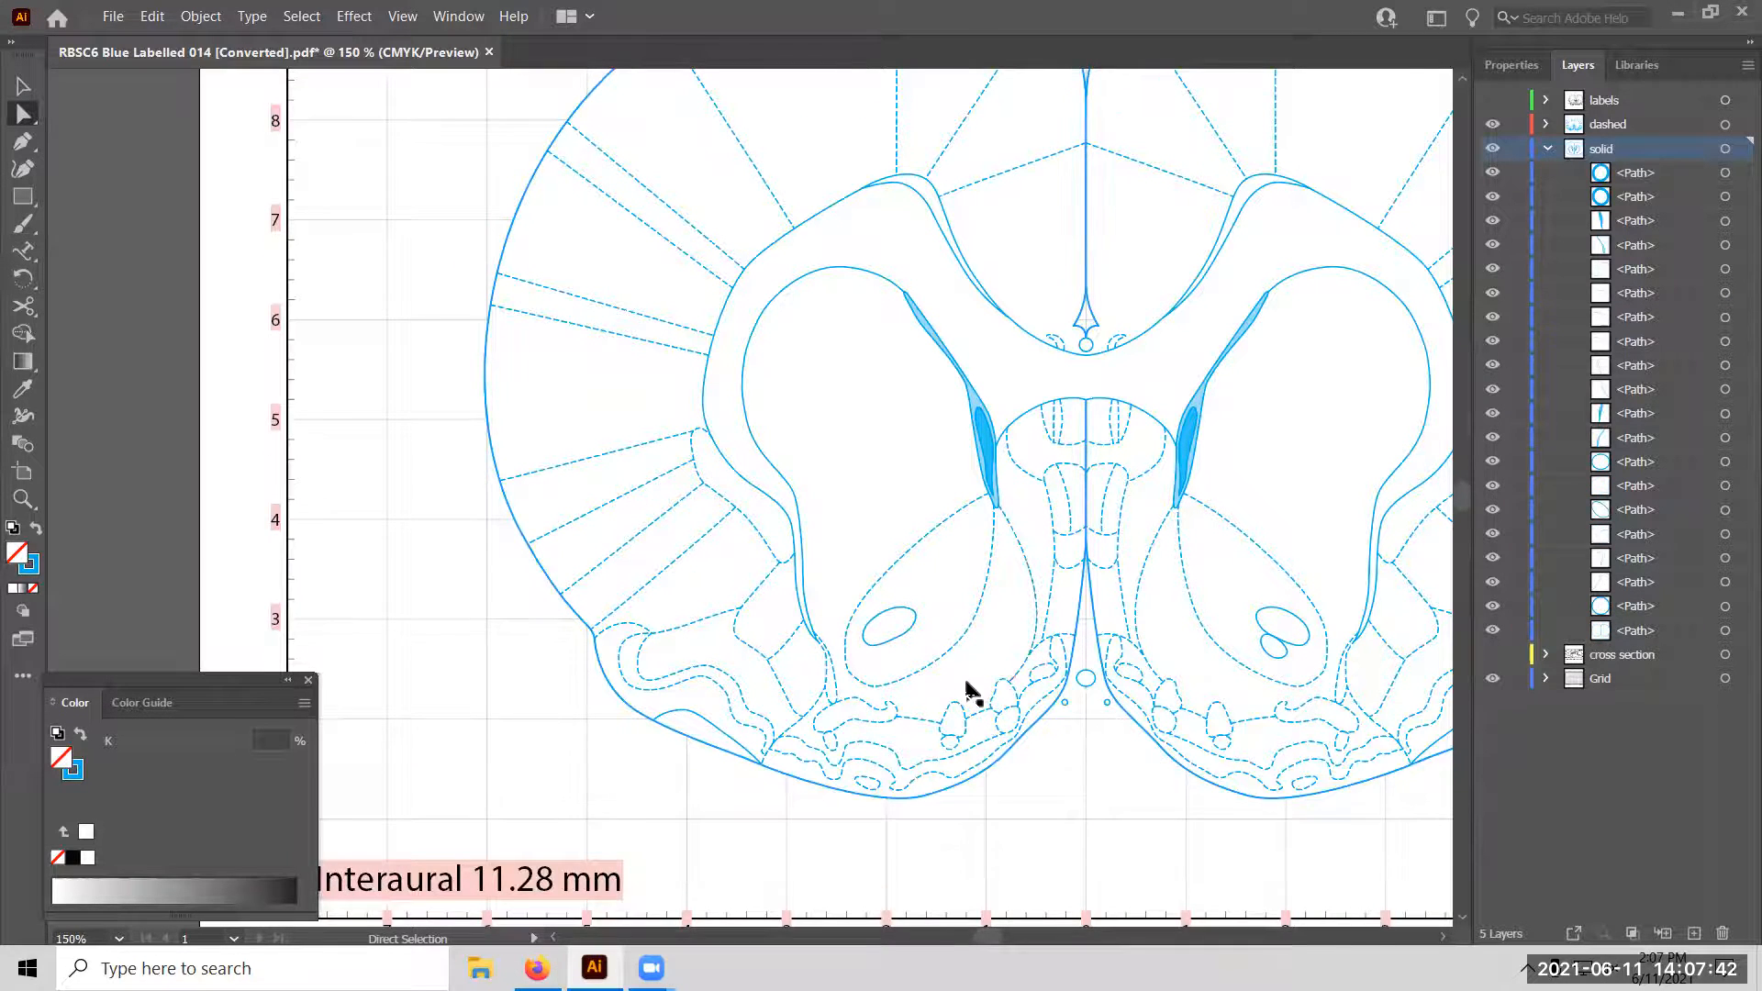
{"action": "scroll", "coordinate": [971, 691], "scroll_direction": "up", "scroll_amount": 1}
{"action": "scroll", "coordinate": [972, 691], "scroll_direction": "up", "scroll_amount": 1}
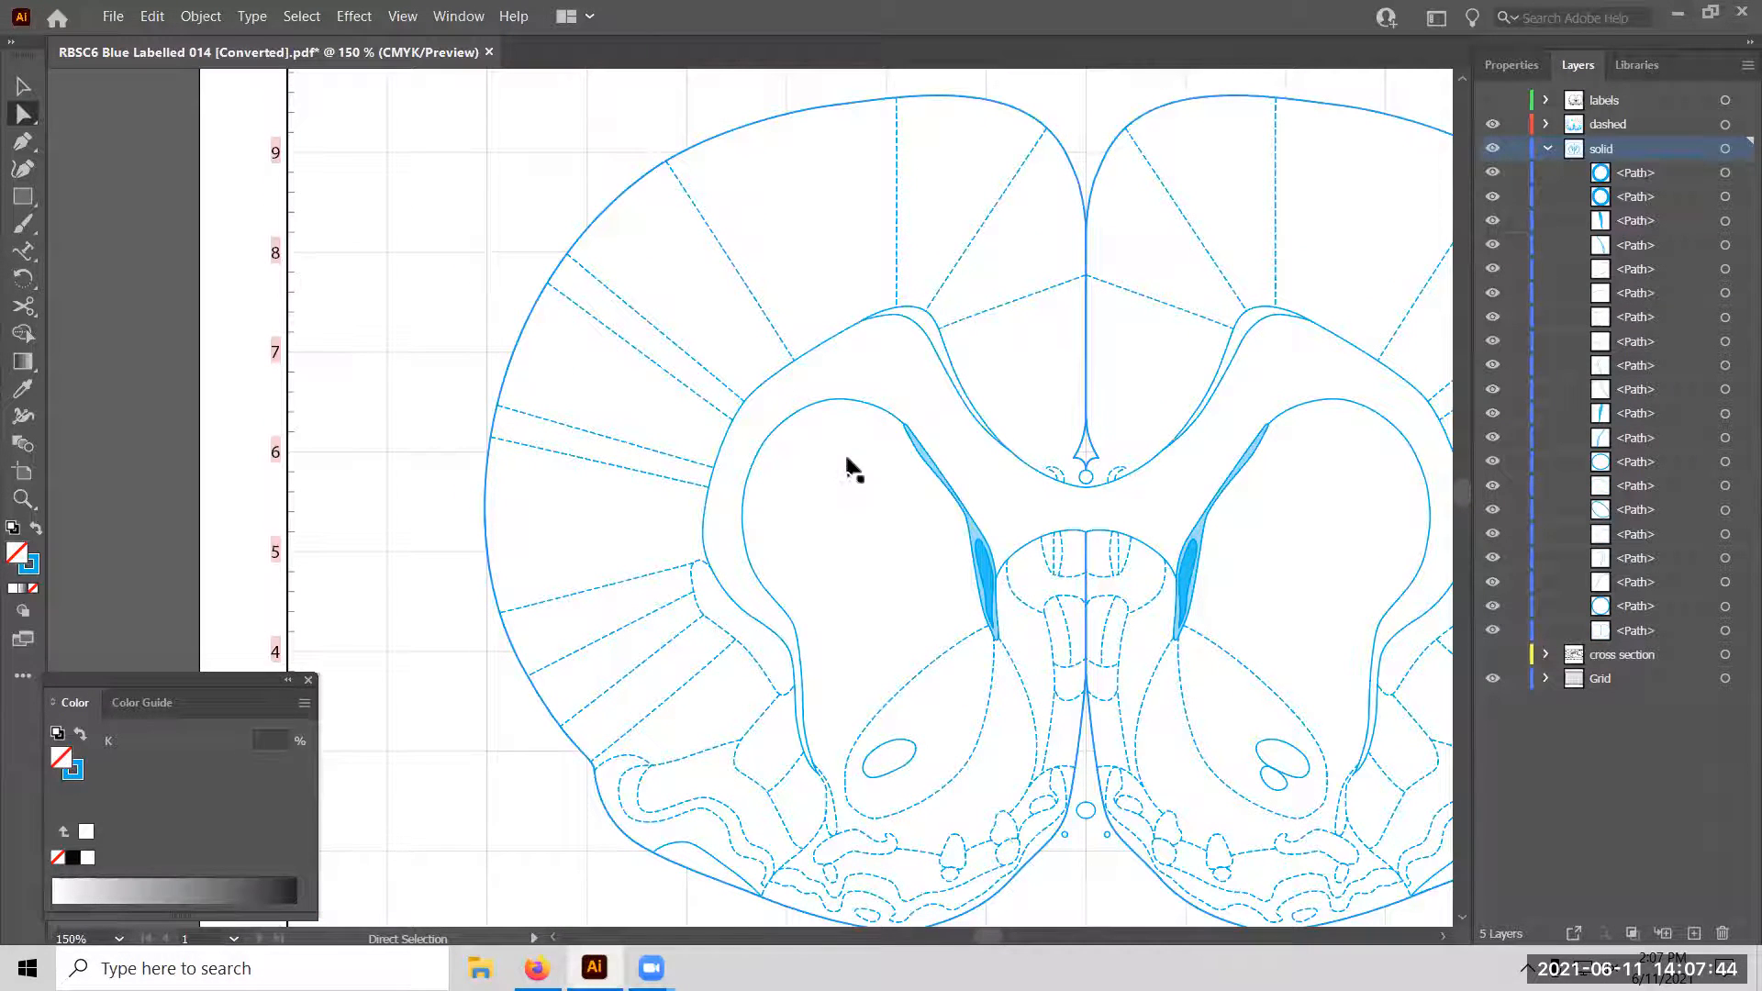
{"action": "scroll", "coordinate": [861, 473], "scroll_direction": "down", "scroll_amount": 1}
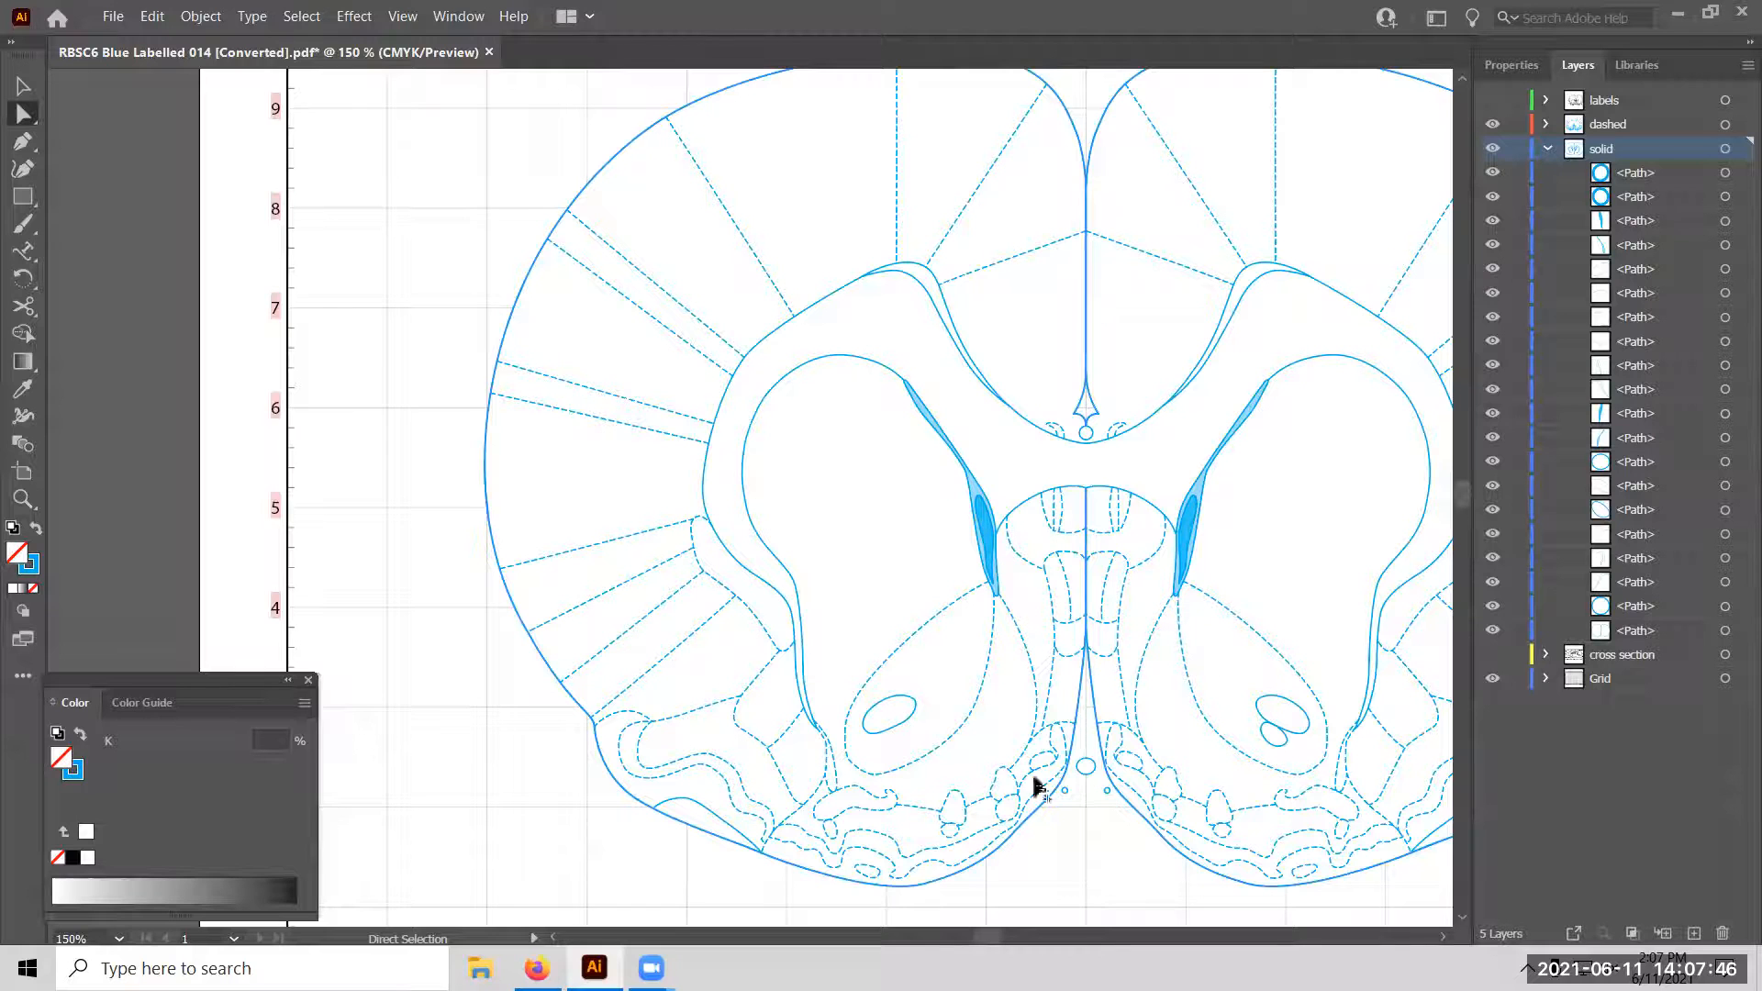
Draw an unfilled rectangle around the lower inner region of the brain's right half, enclosing the teardrop-shaped area.
{"action": "left_click_drag", "start_coordinate": [989, 936], "coordinate": [1002, 936]}
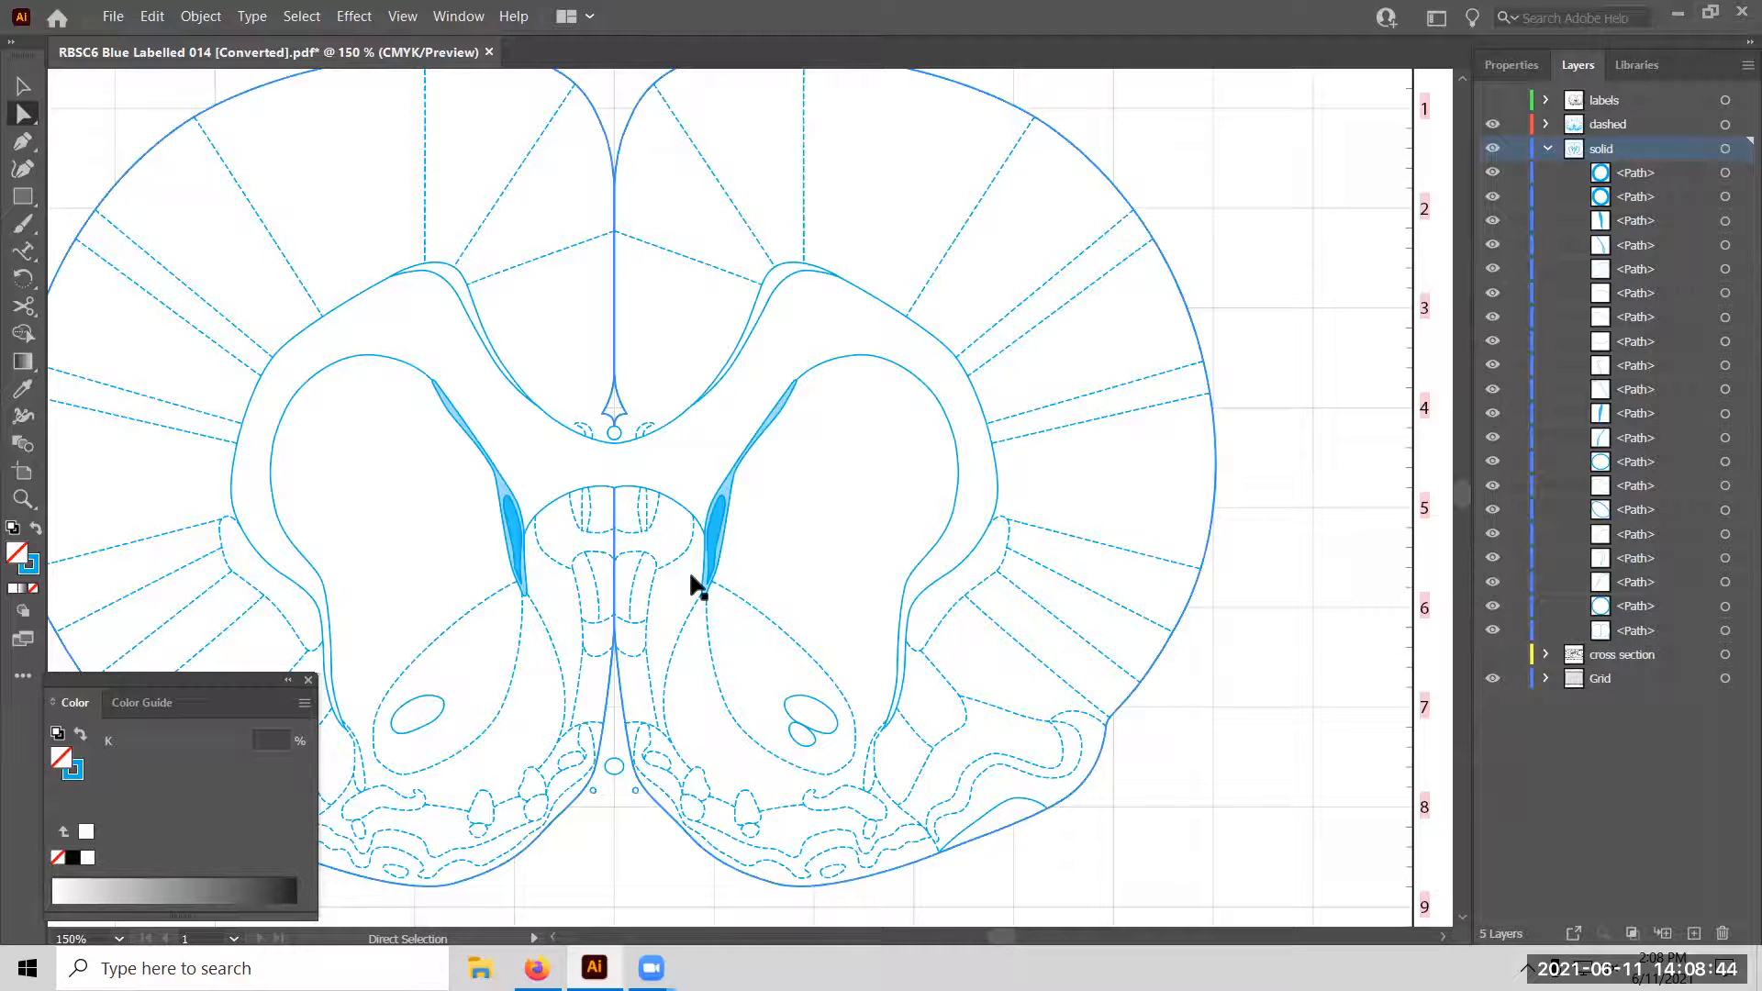
{"action": "left_click", "coordinate": [23, 196]}
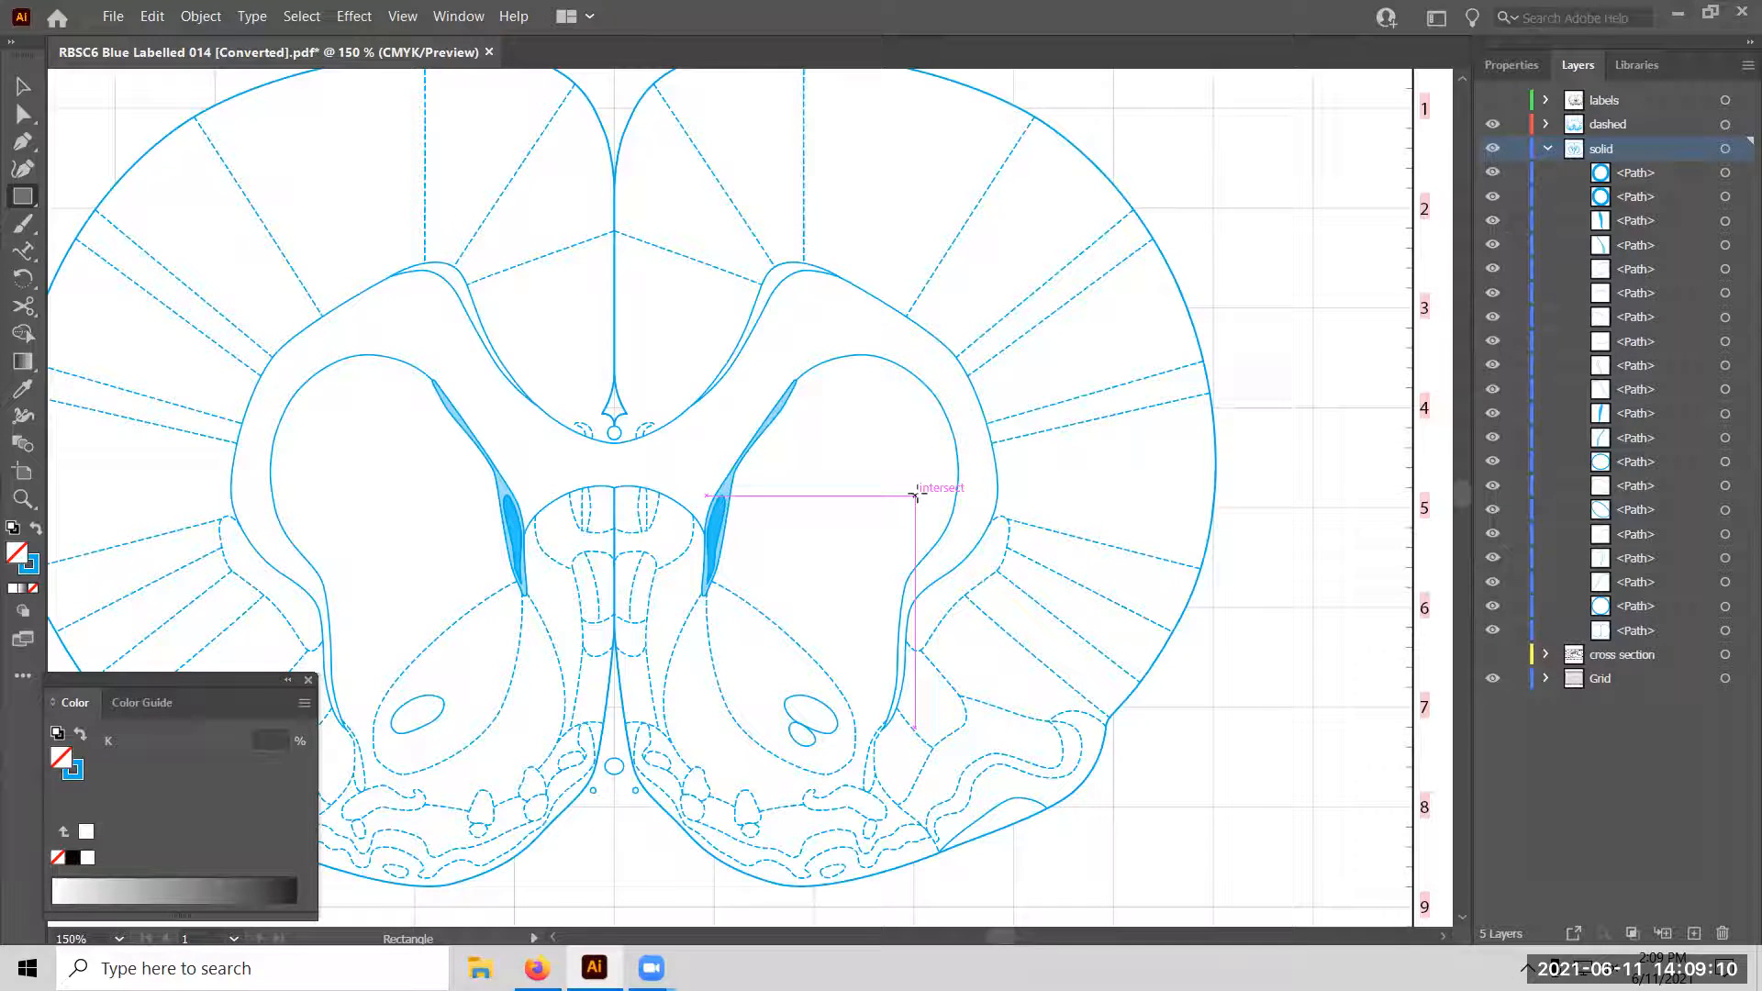
{"action": "mouse_move", "coordinate": [915, 495]}
{"action": "left_mouse_down"}
{"action": "mouse_move", "coordinate": [700, 732]}
{"action": "mouse_move", "coordinate": [654, 823]}
{"action": "left_mouse_up"}
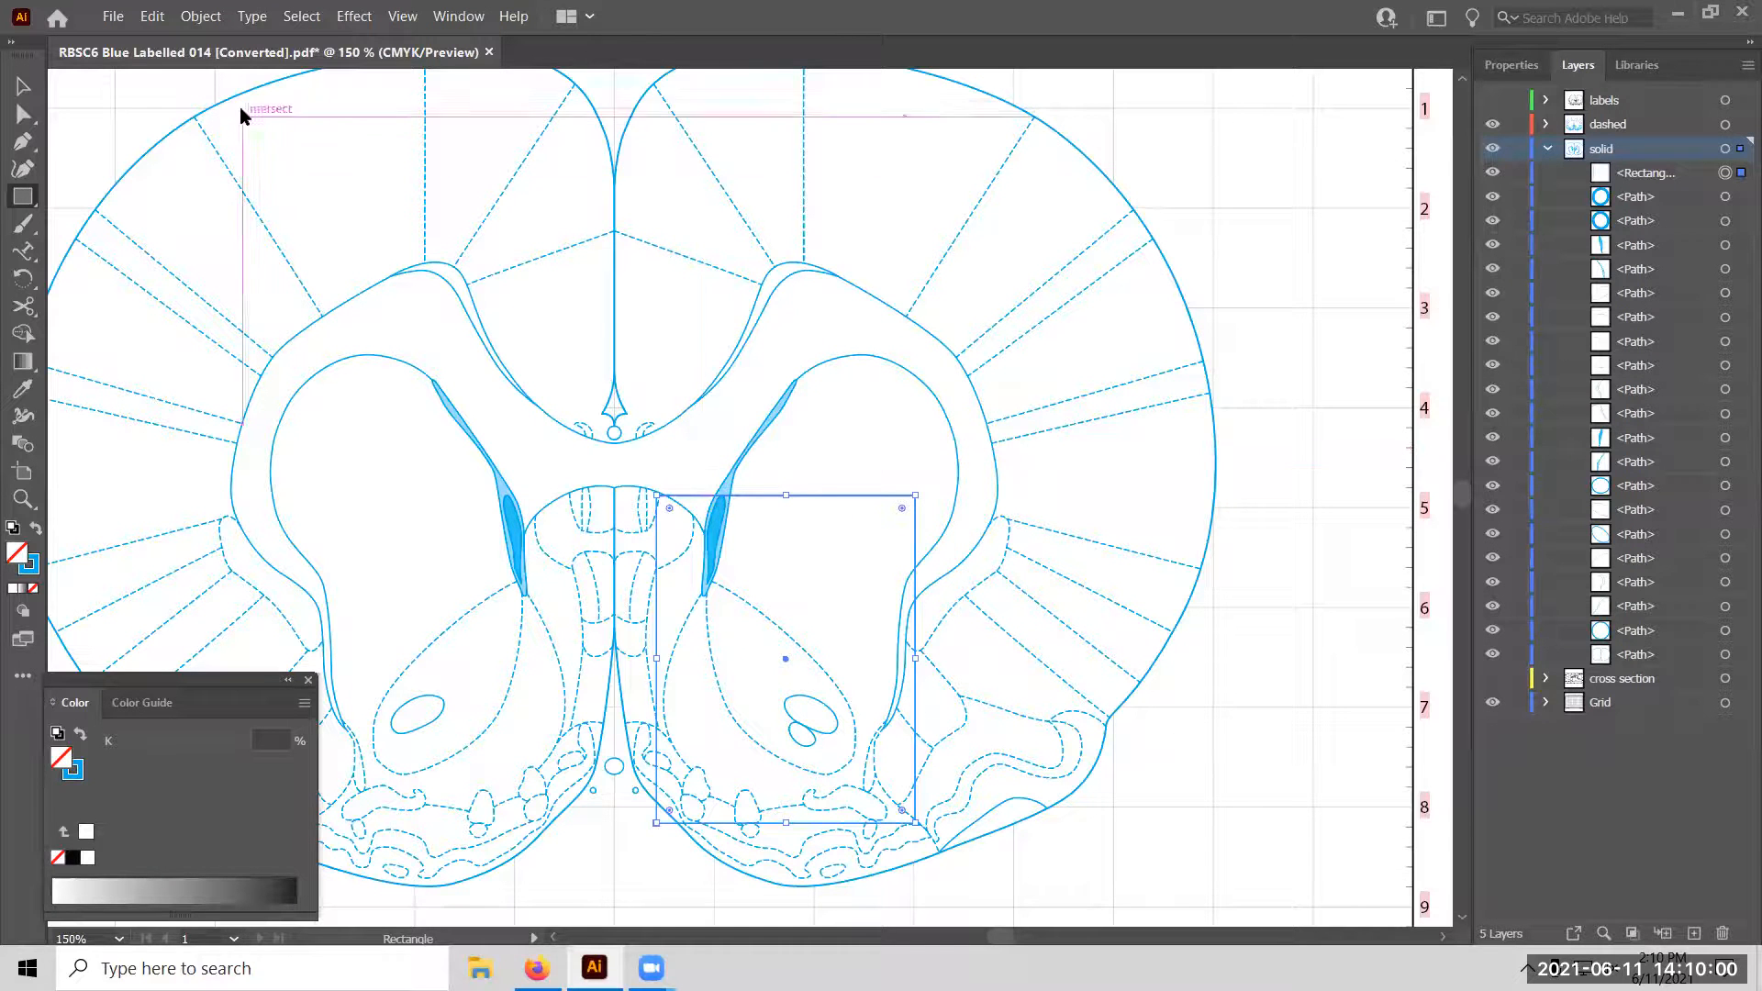
Try to make a clipping mask with only the rectangle selected.
{"action": "left_click", "coordinate": [201, 17]}
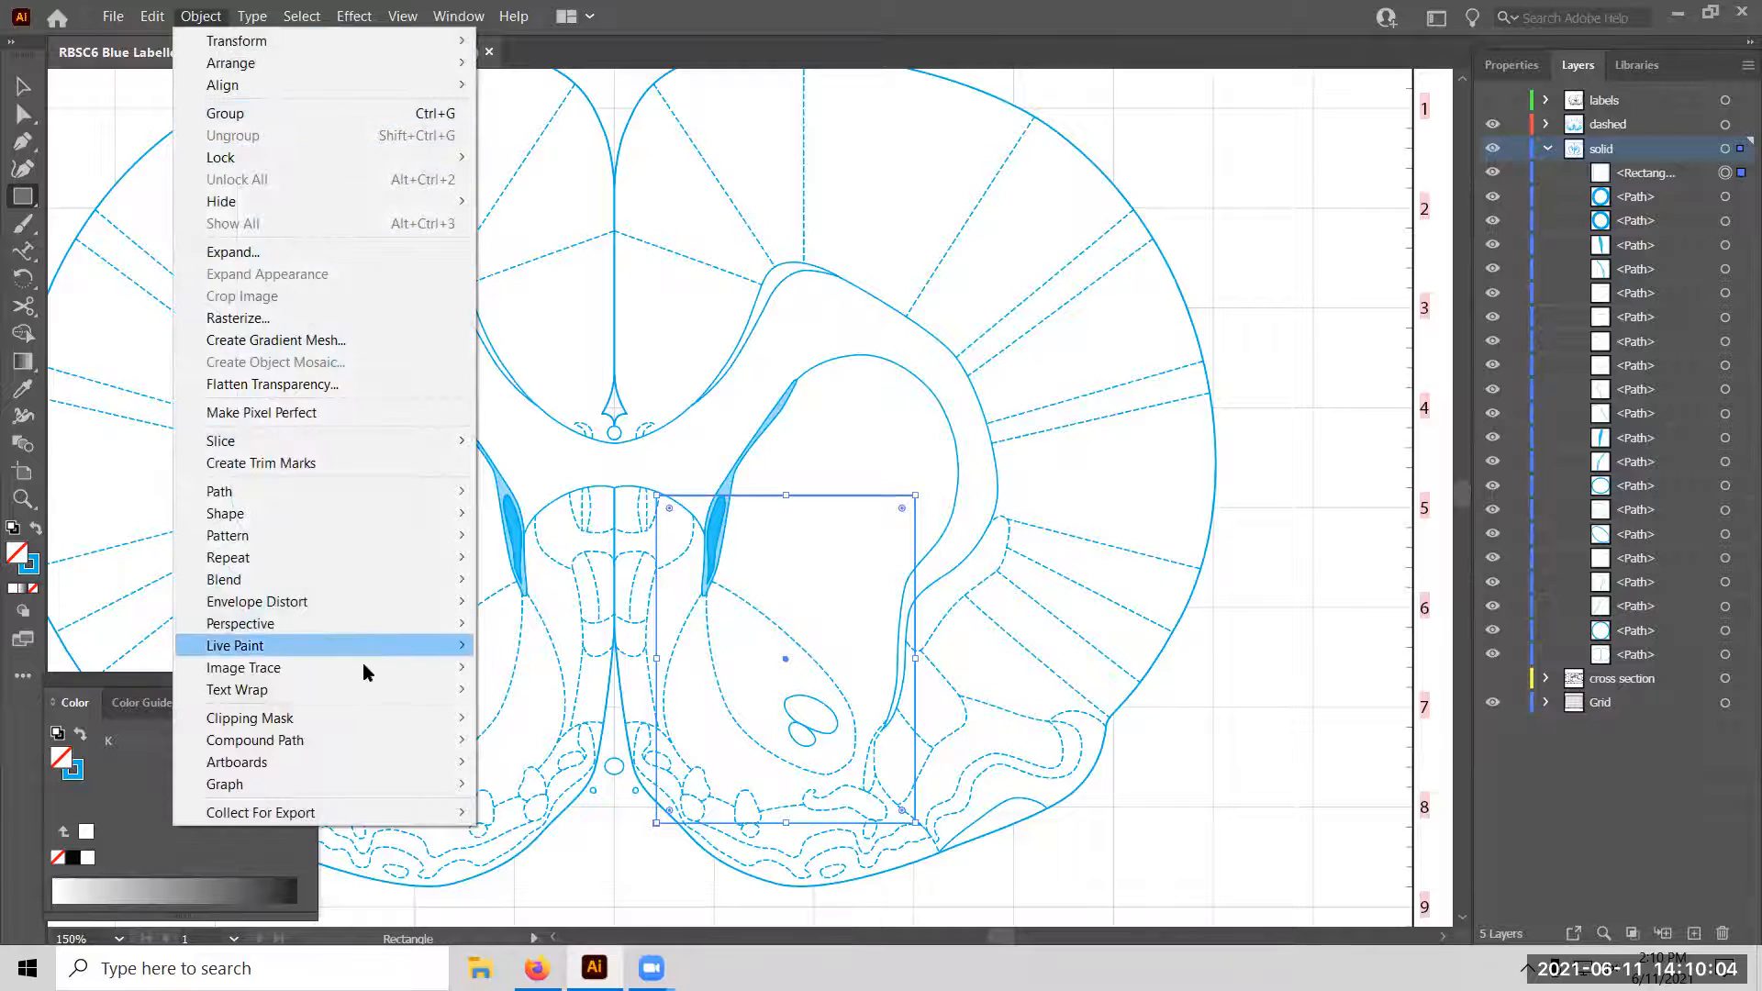
{"action": "mouse_move", "coordinate": [454, 723]}
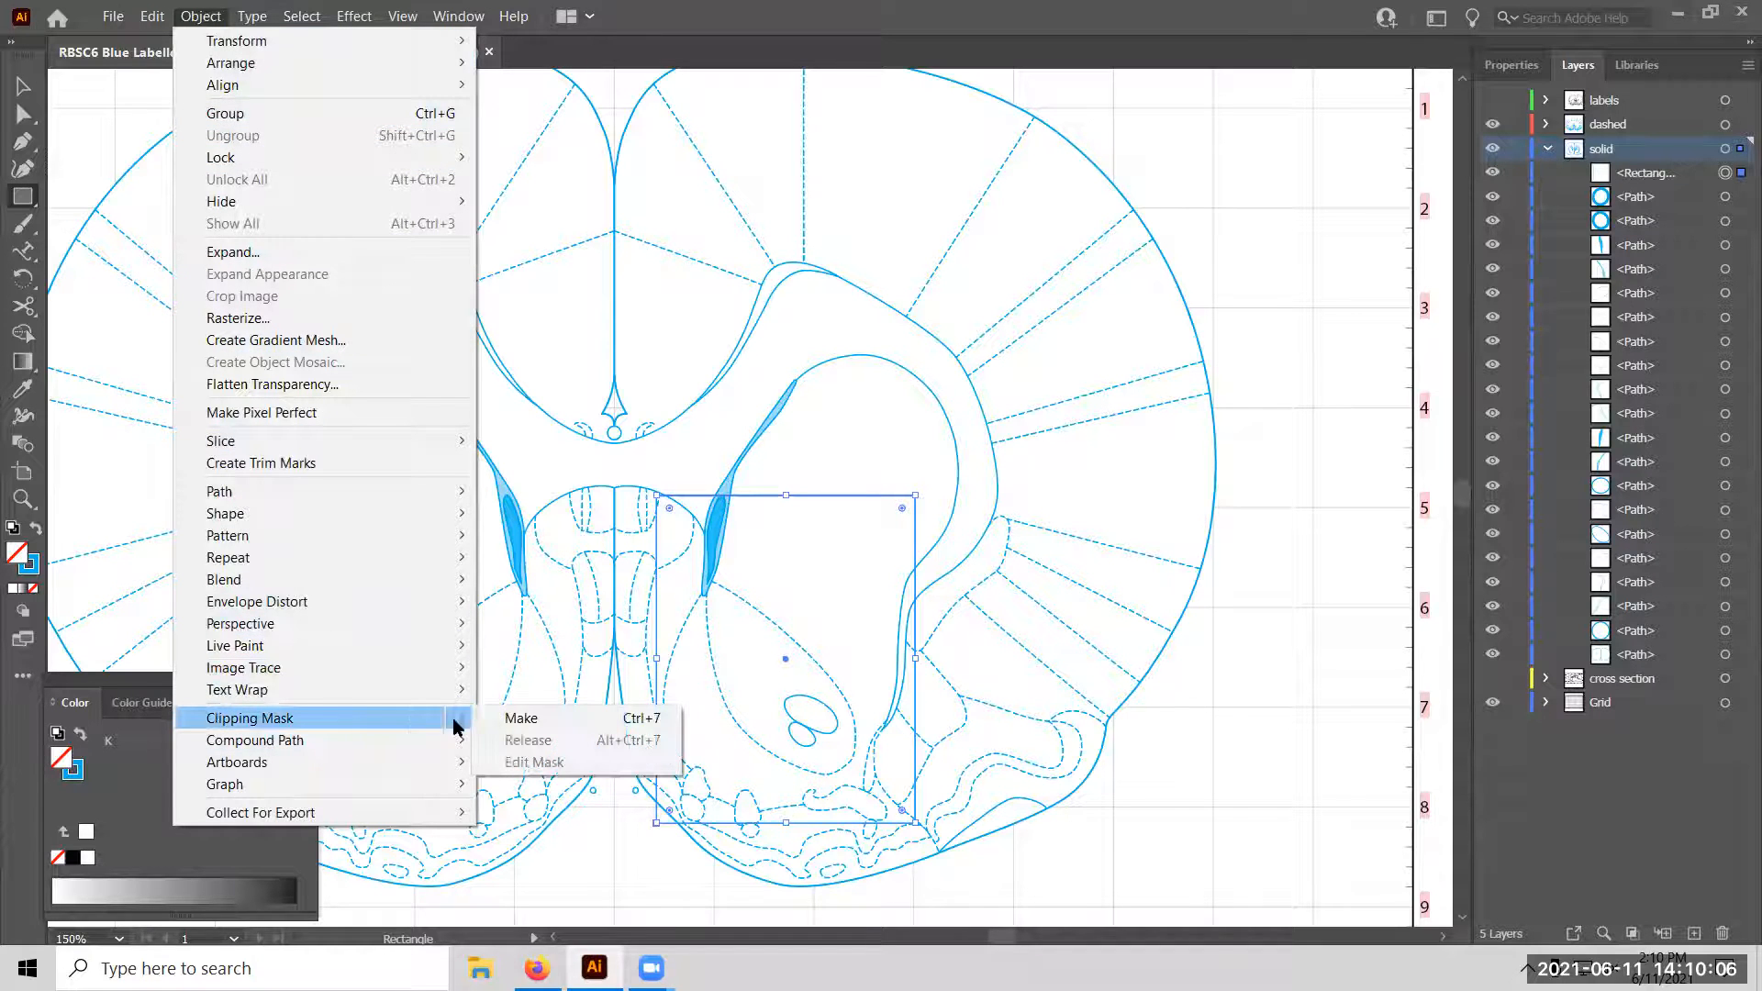
{"action": "left_click", "coordinate": [521, 720]}
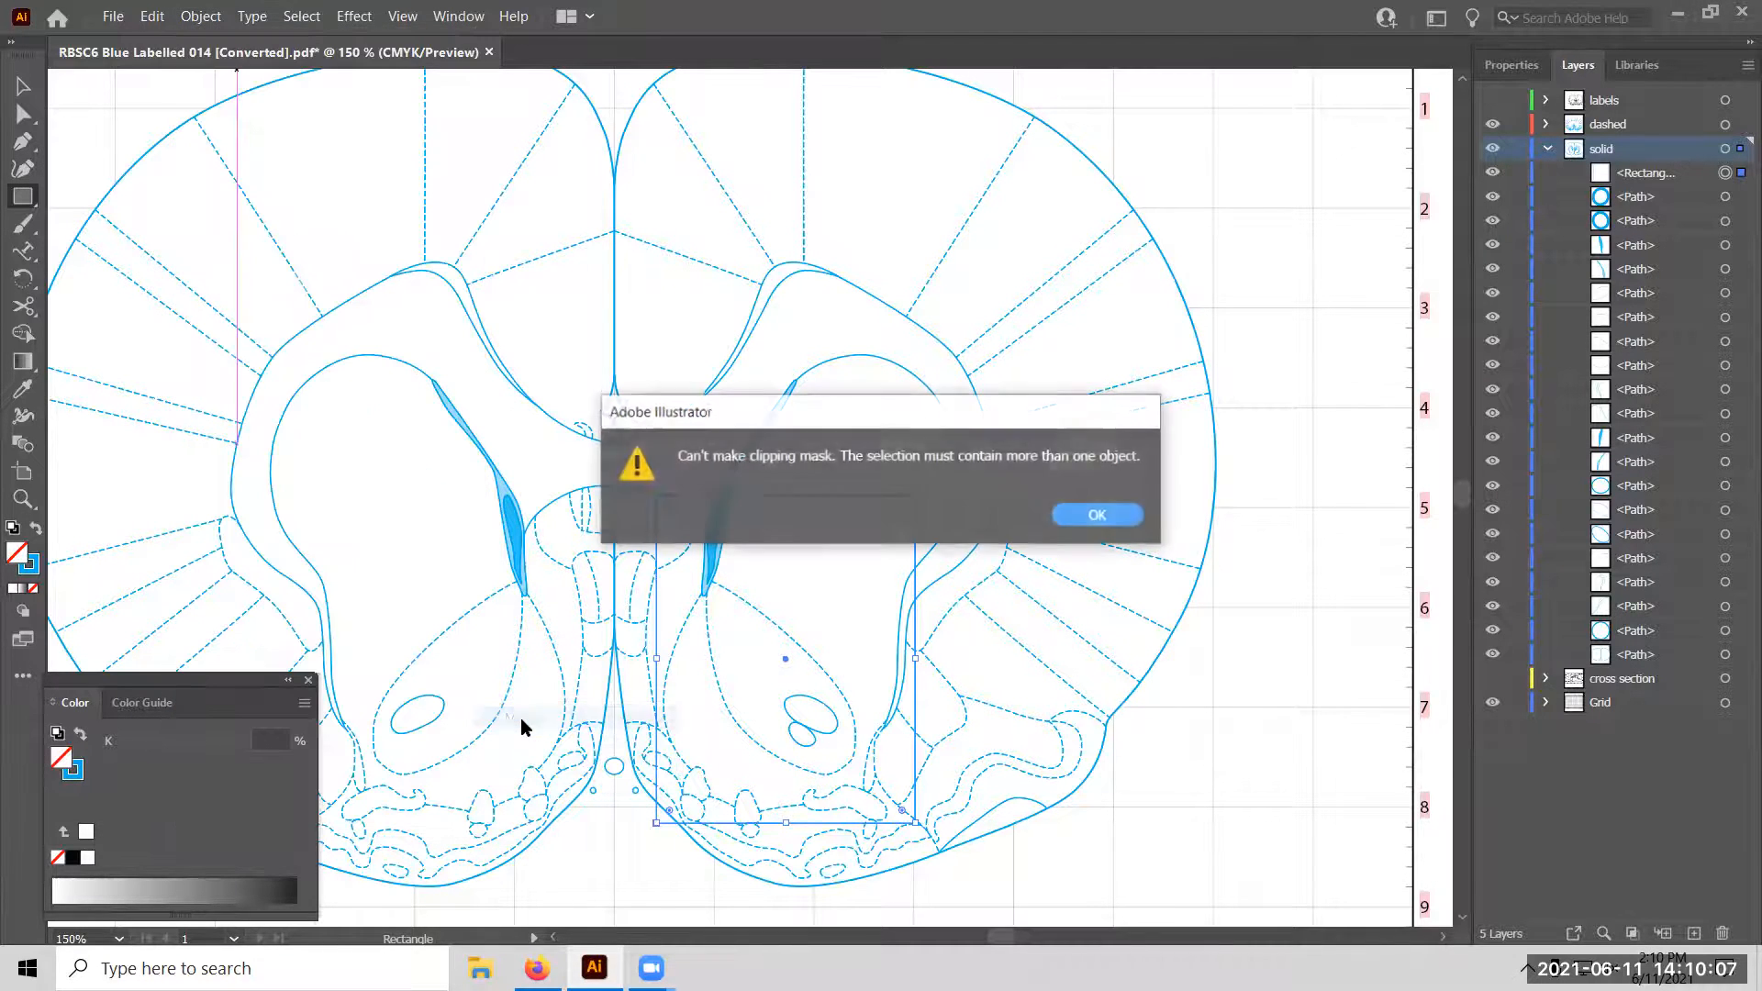
{"action": "left_click", "coordinate": [1094, 514]}
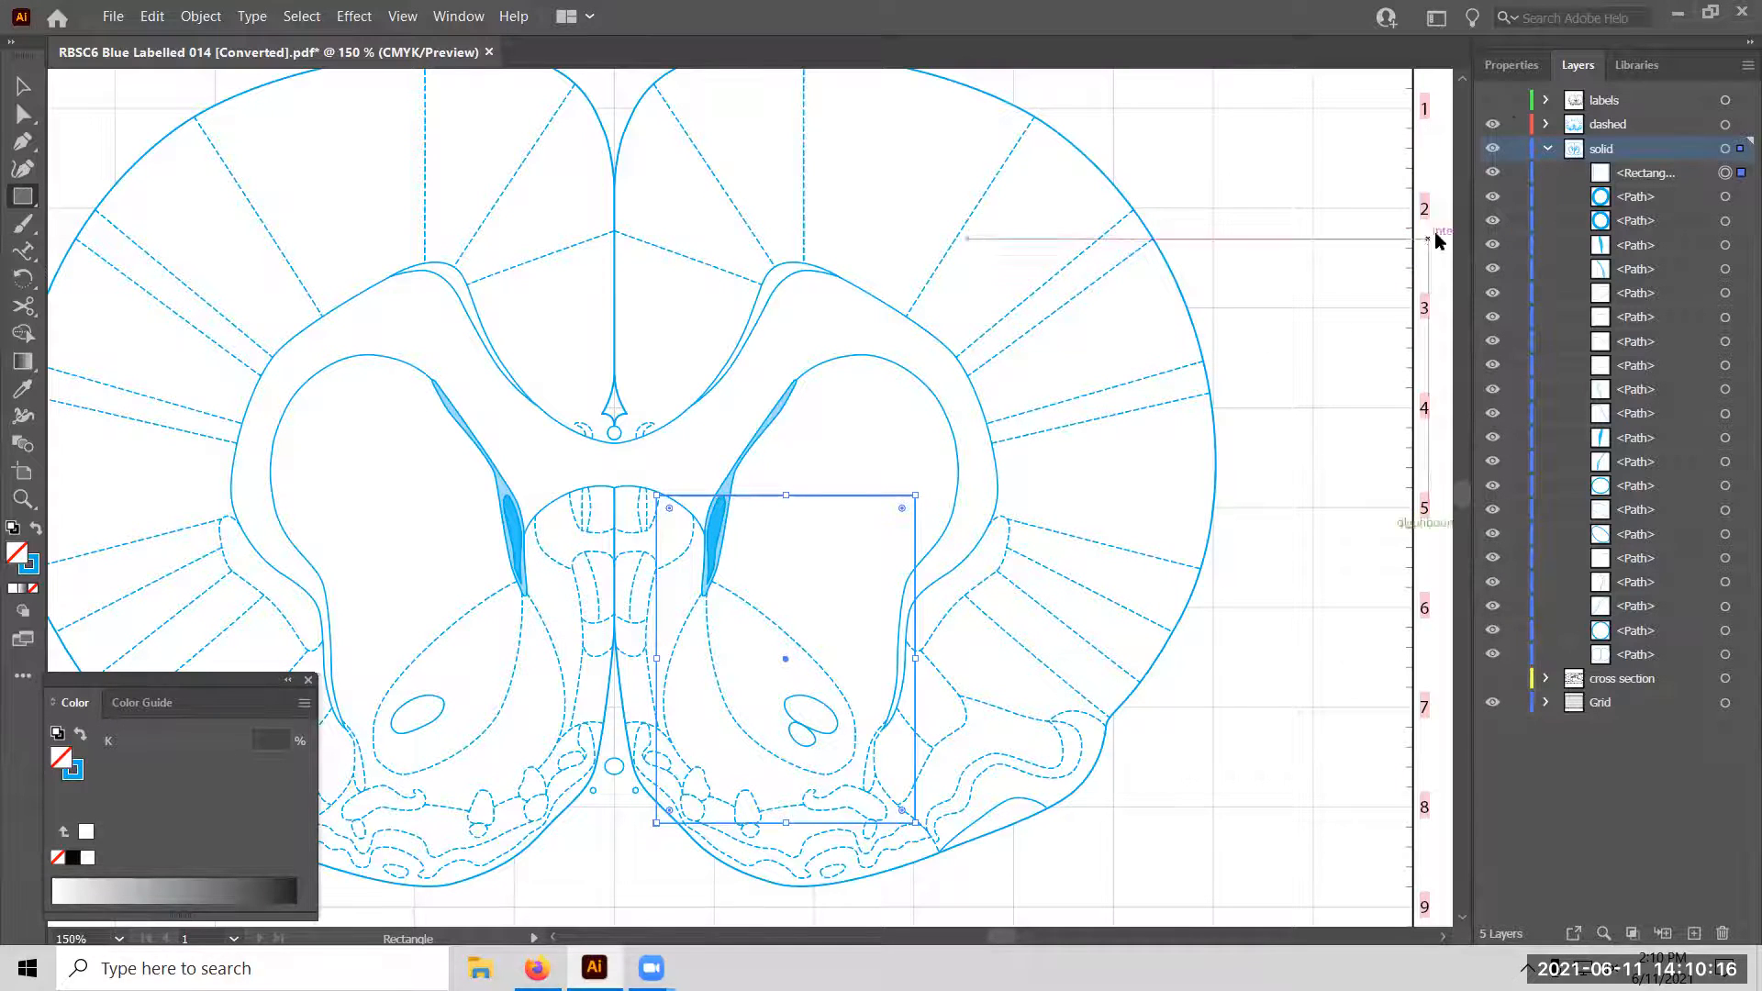
Hide the Grid layer and select the rectangle together with all the artwork it overlaps.
{"action": "left_click", "coordinate": [1491, 704]}
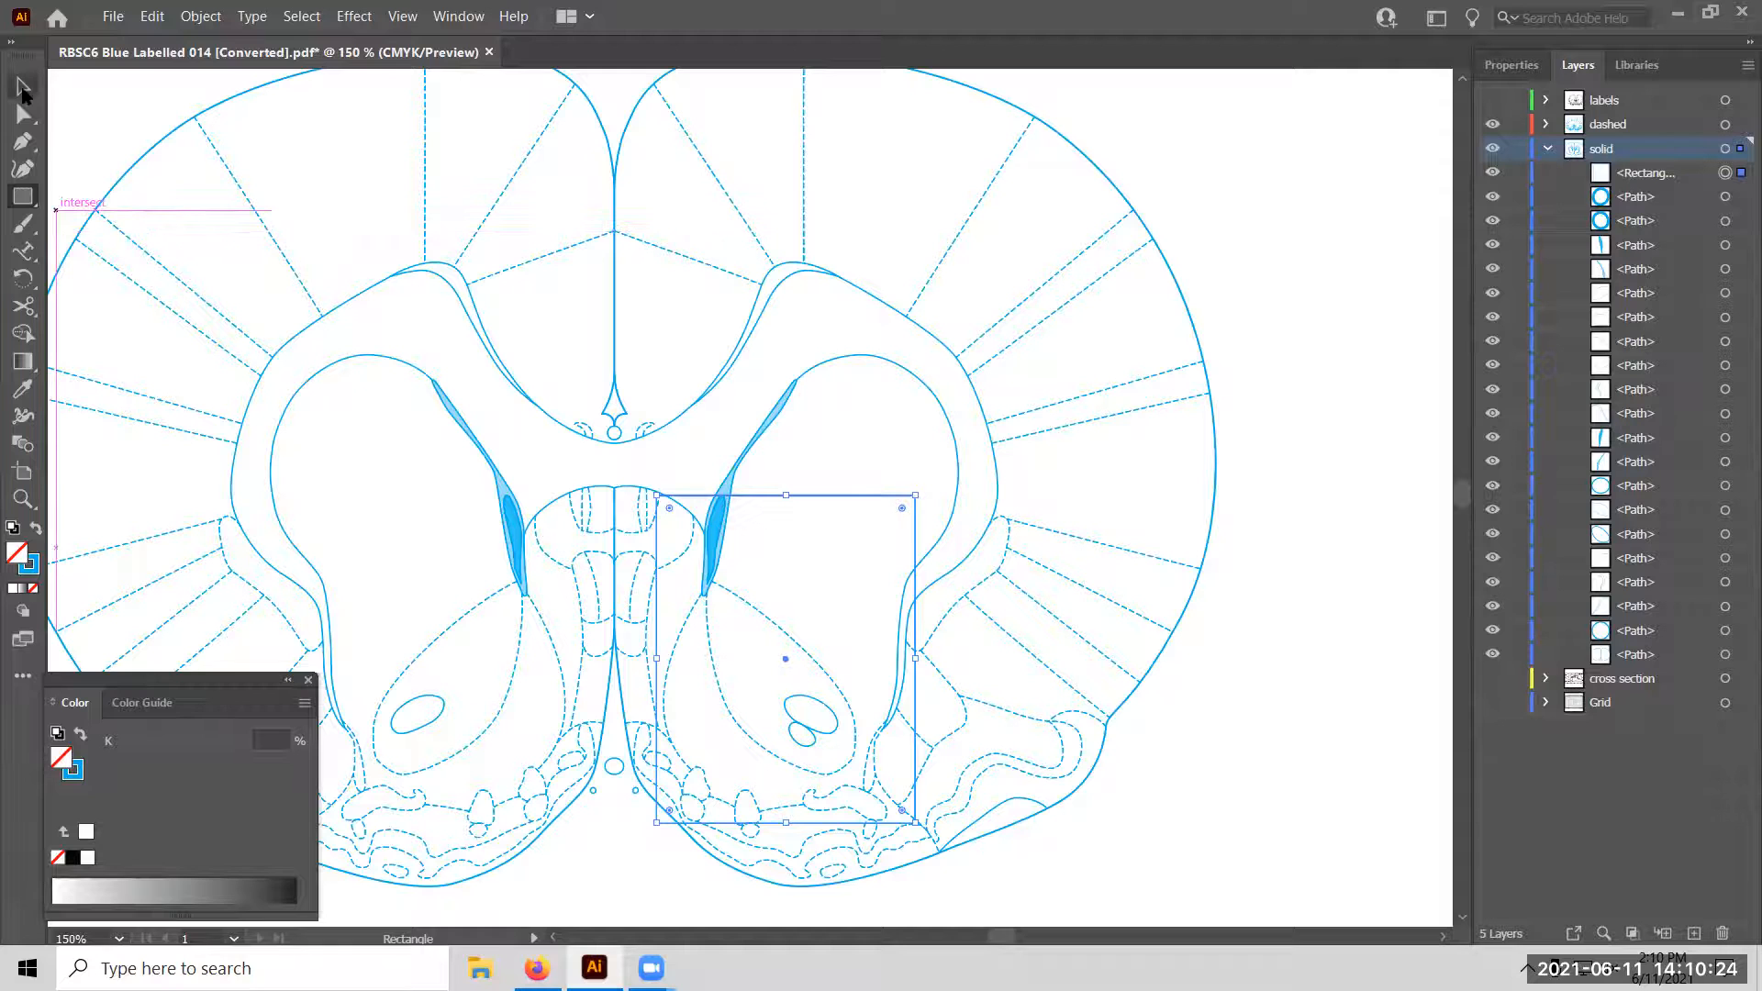
{"action": "left_click", "coordinate": [23, 89]}
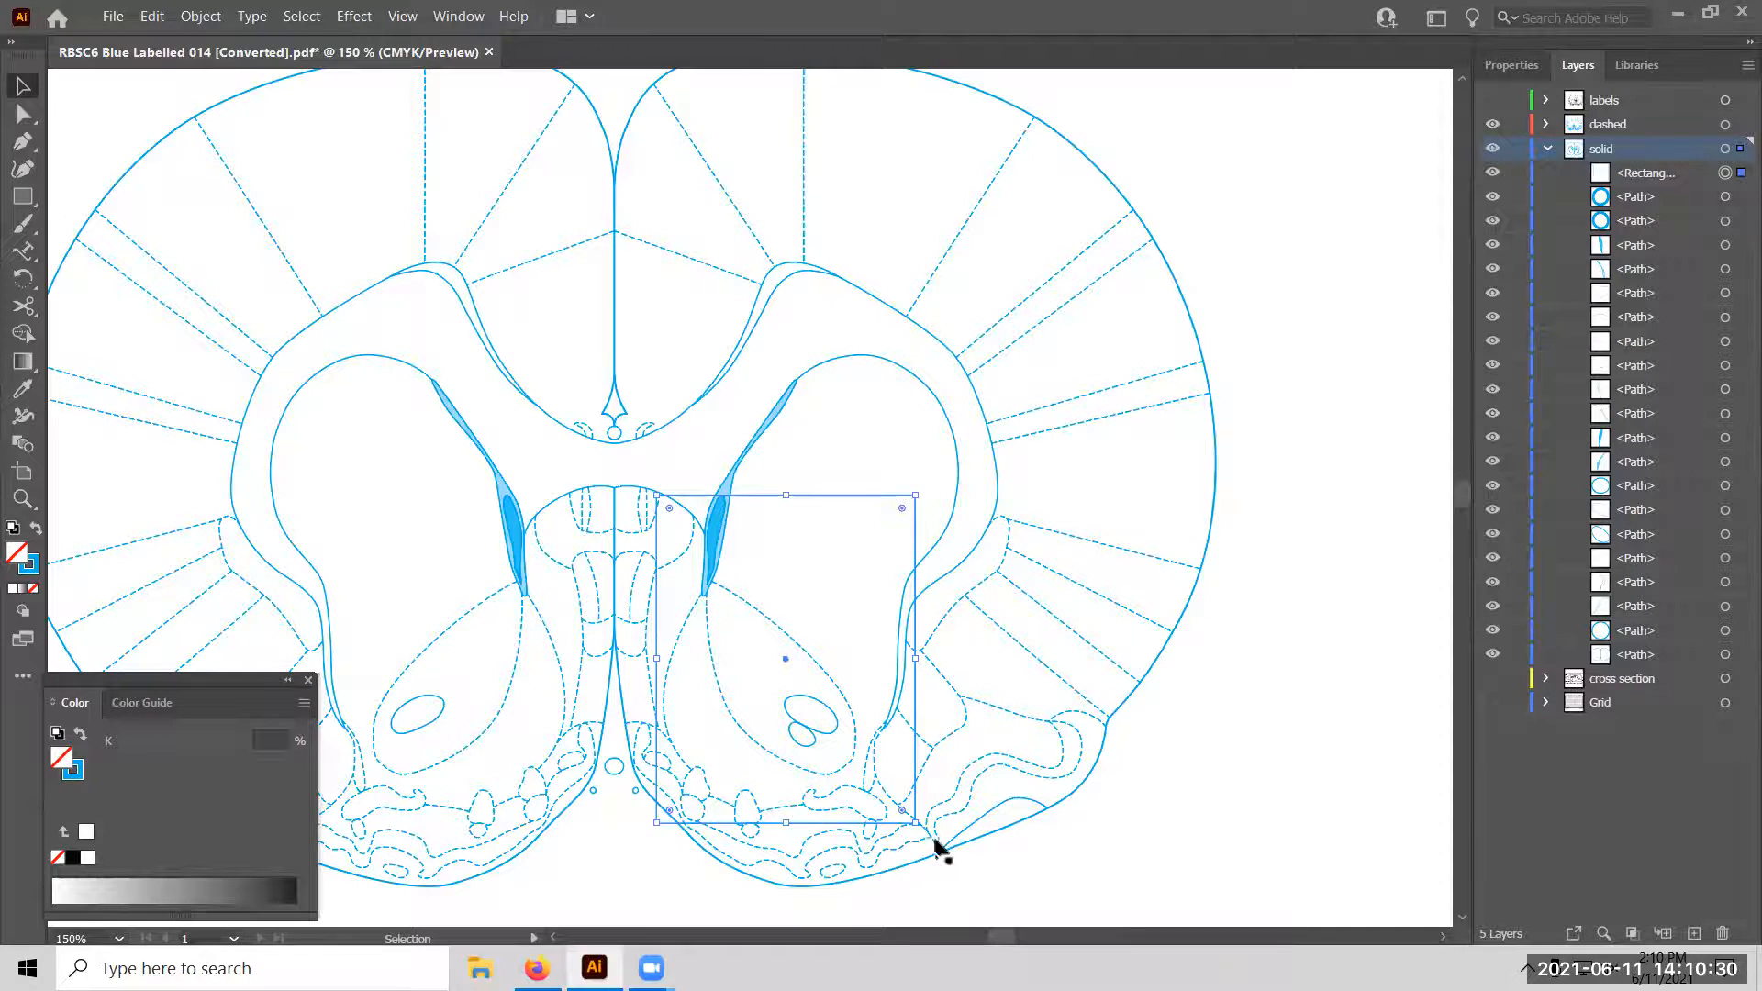
{"action": "left_click", "coordinate": [923, 473]}
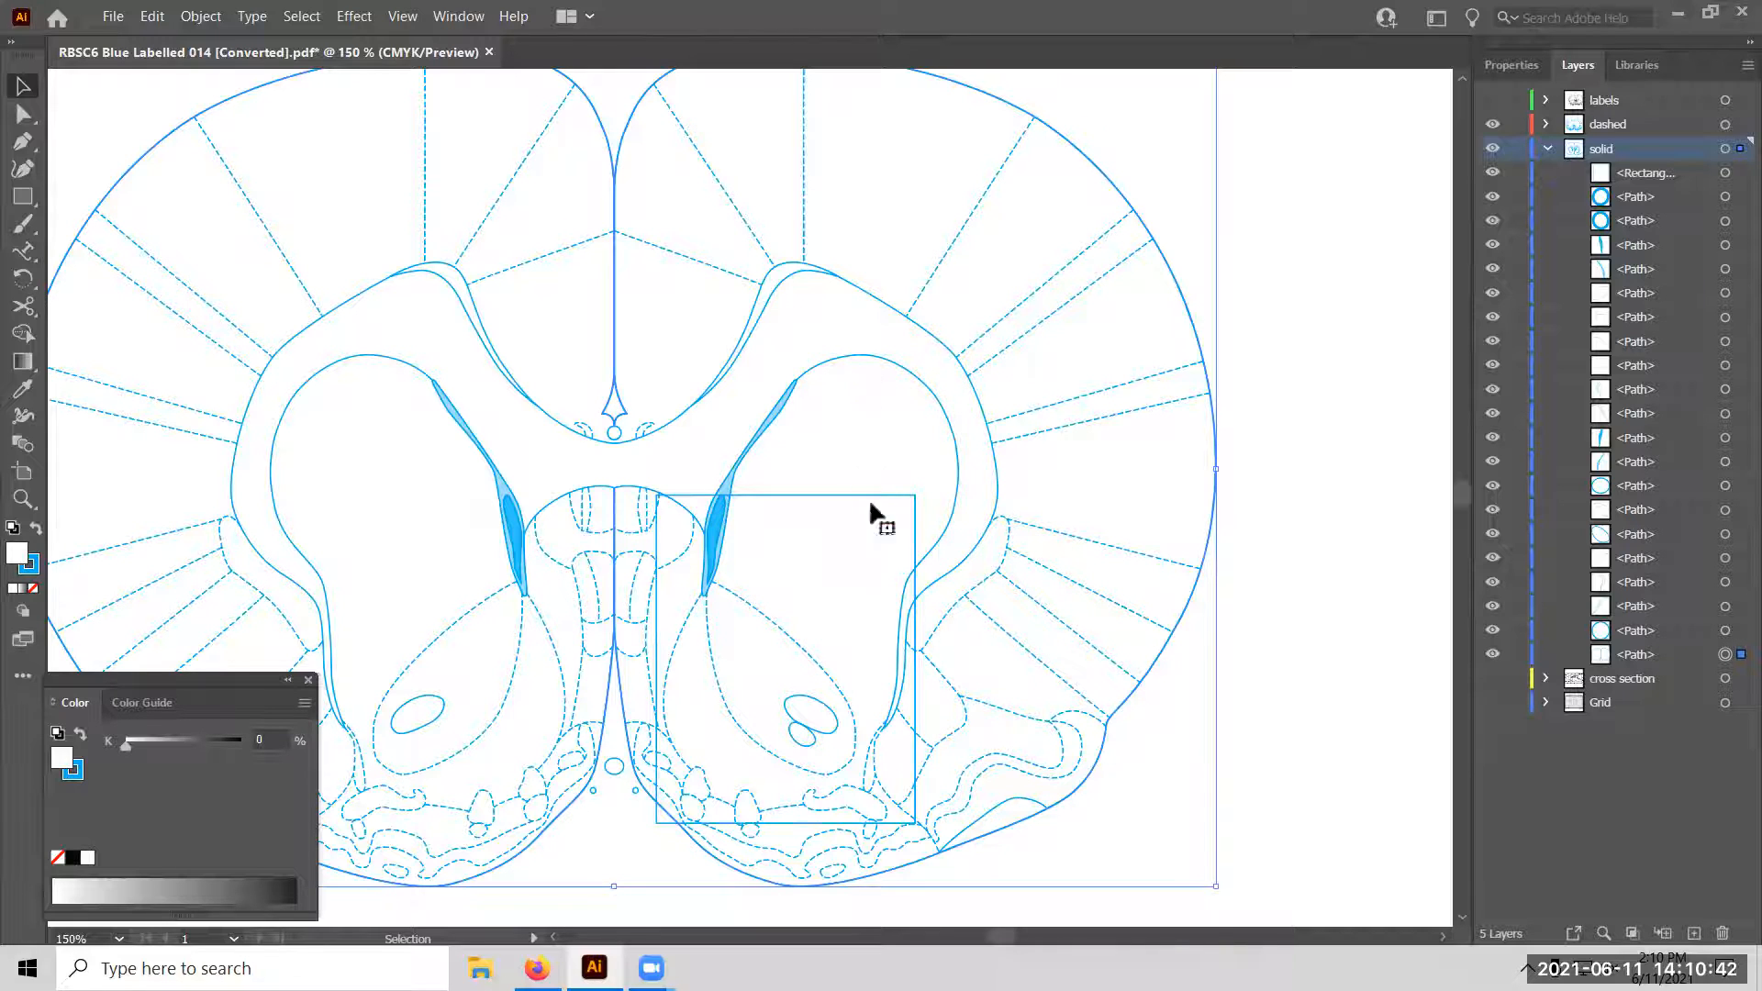
{"action": "left_click", "coordinate": [944, 870]}
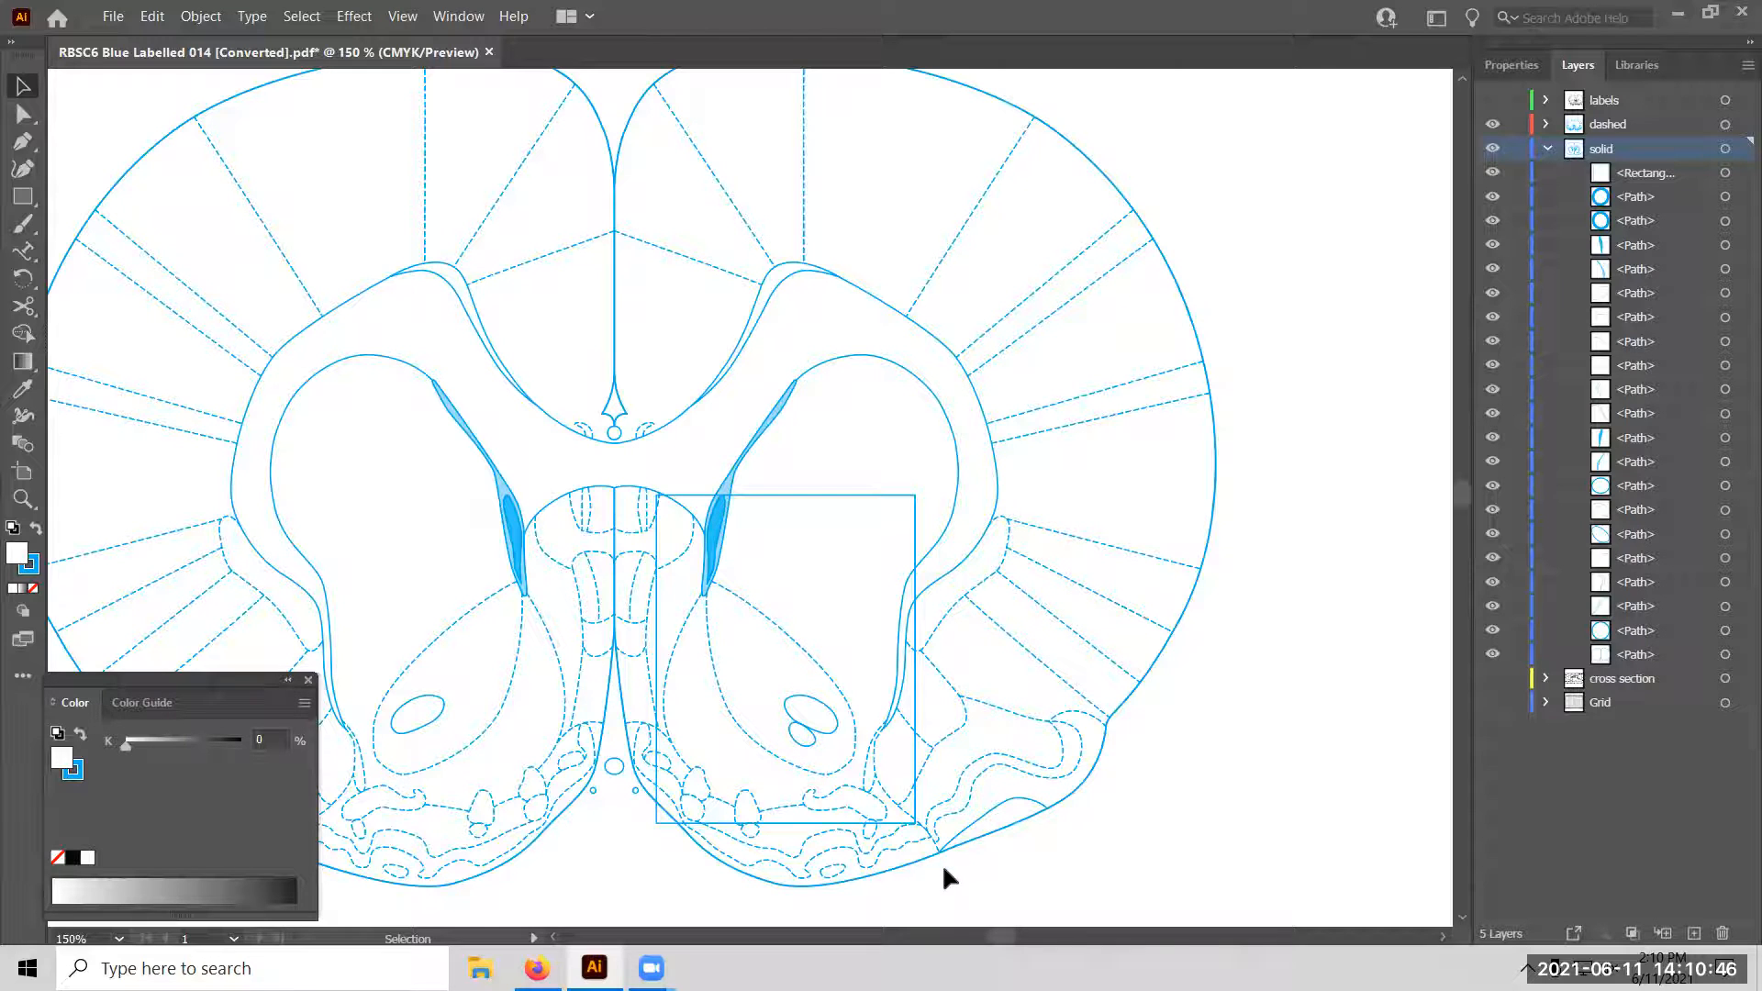
{"action": "left_click_drag", "start_coordinate": [878, 794], "coordinate": [632, 471]}
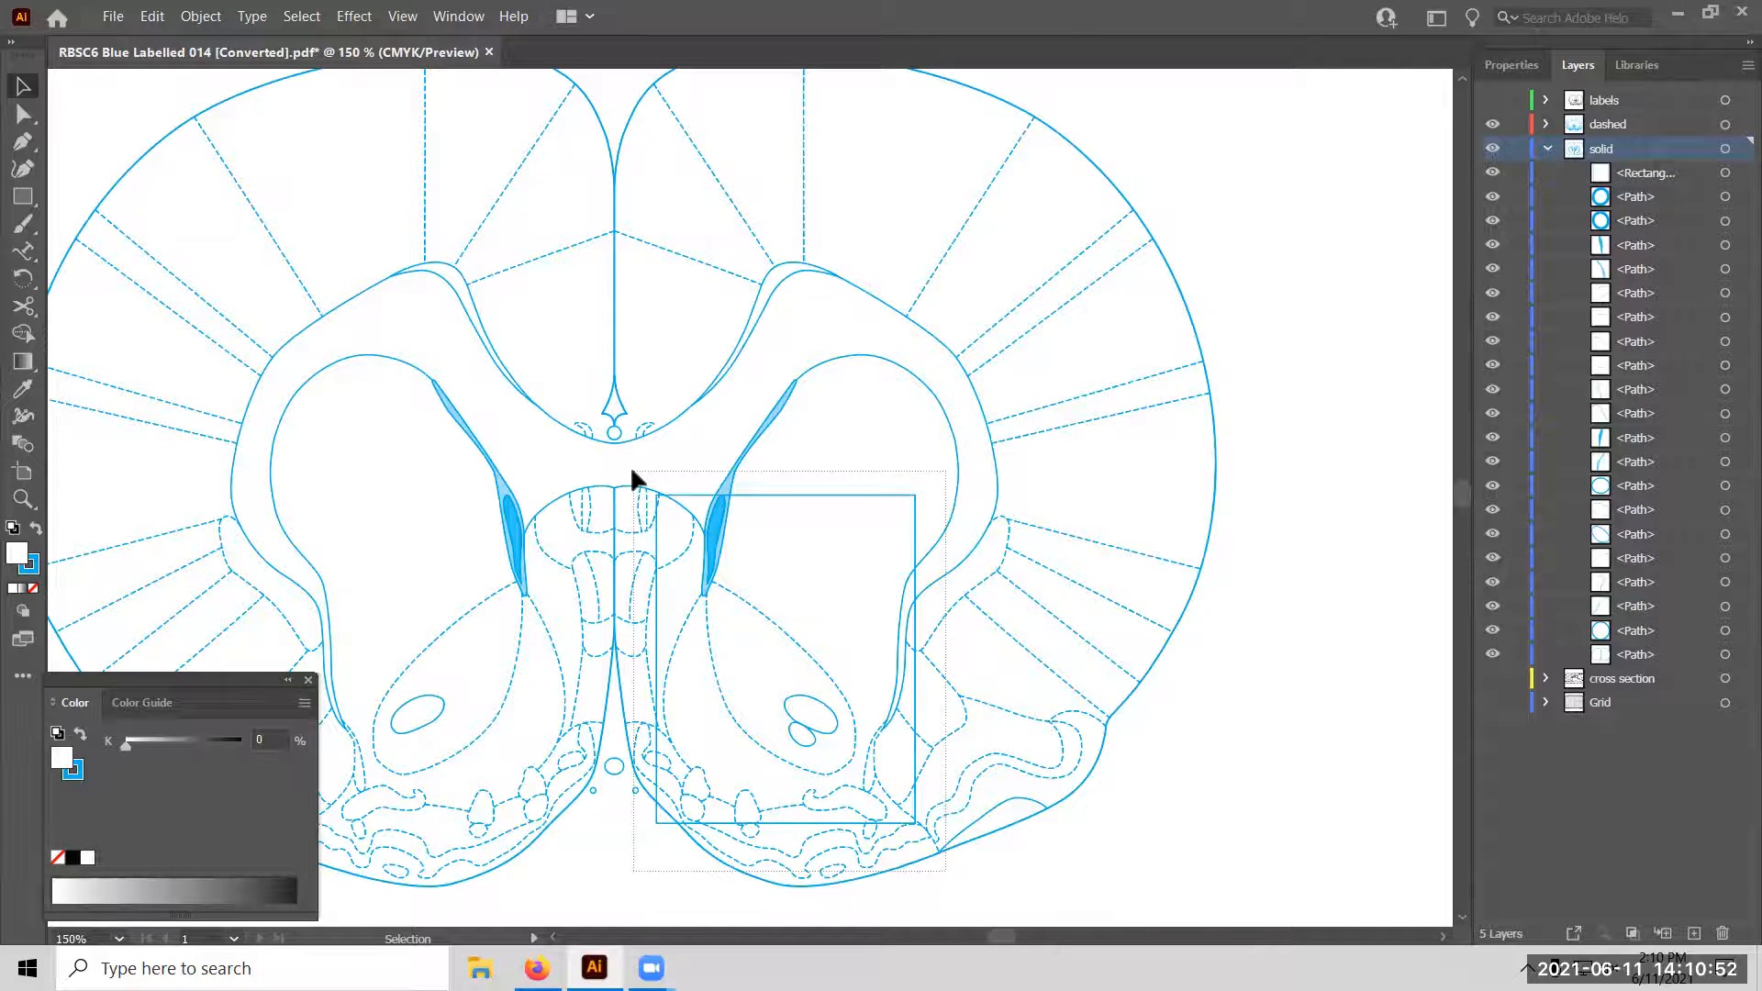
{"action": "left_click_drag", "start_coordinate": [632, 471], "coordinate": [628, 463]}
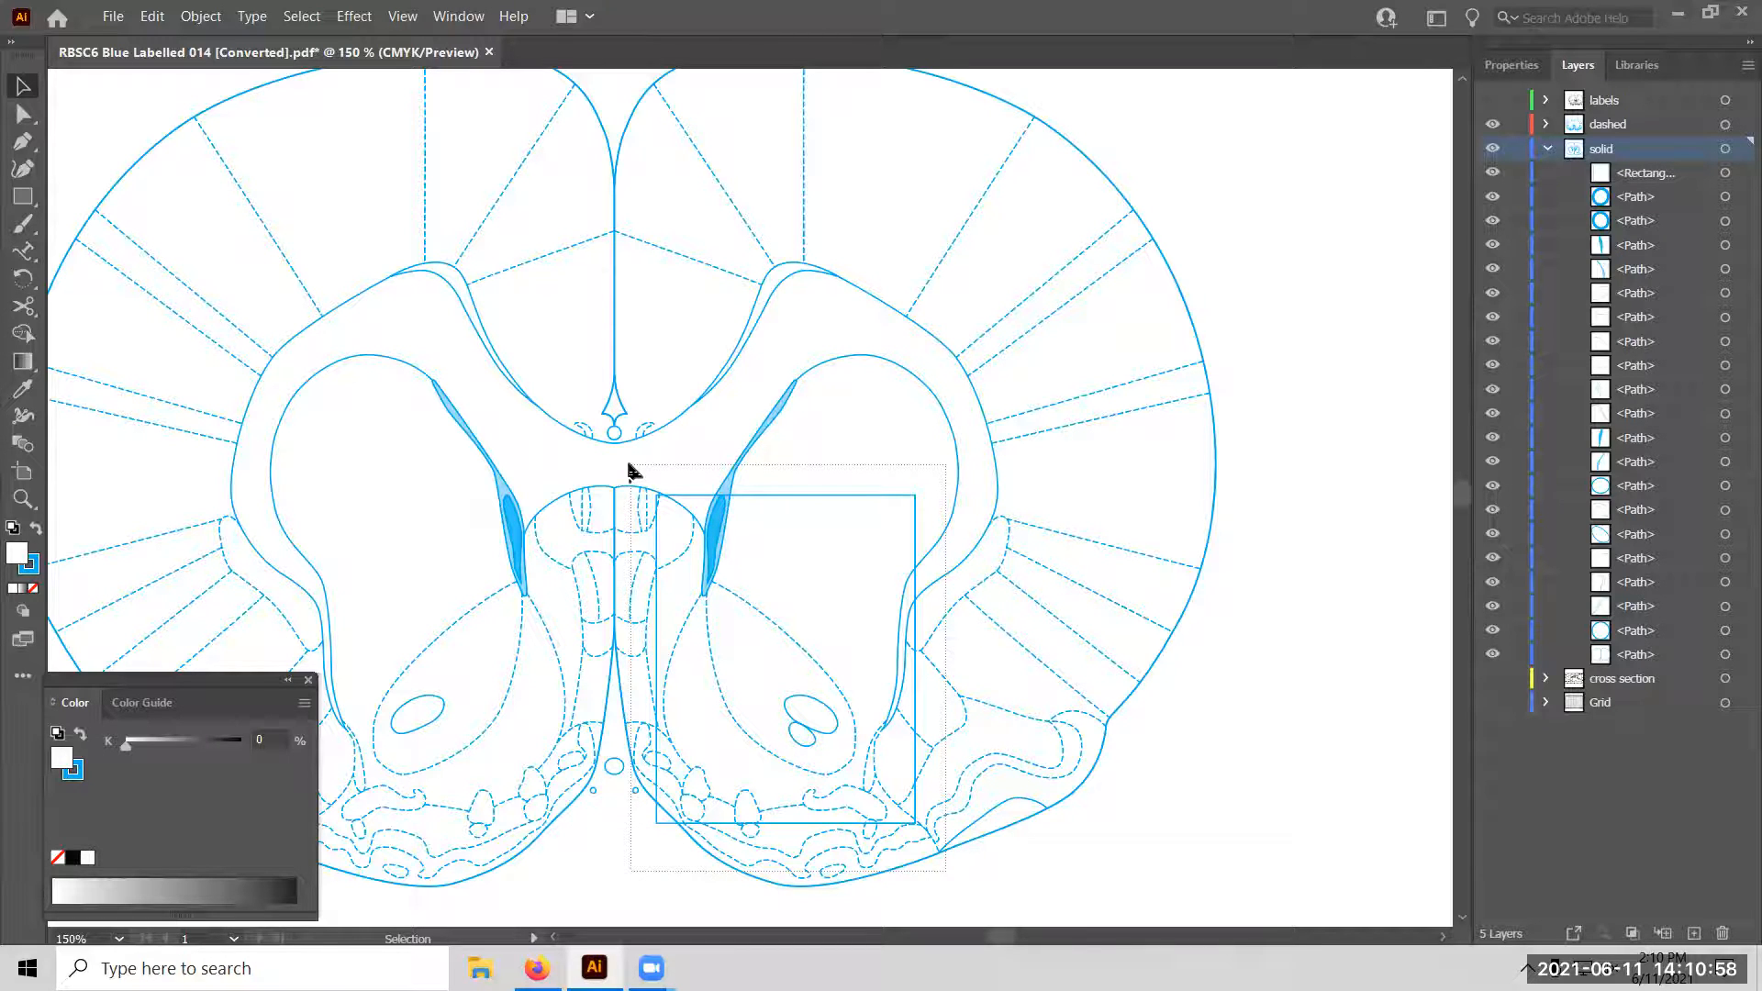
{"action": "left_click_drag", "start_coordinate": [631, 471], "coordinate": [632, 471]}
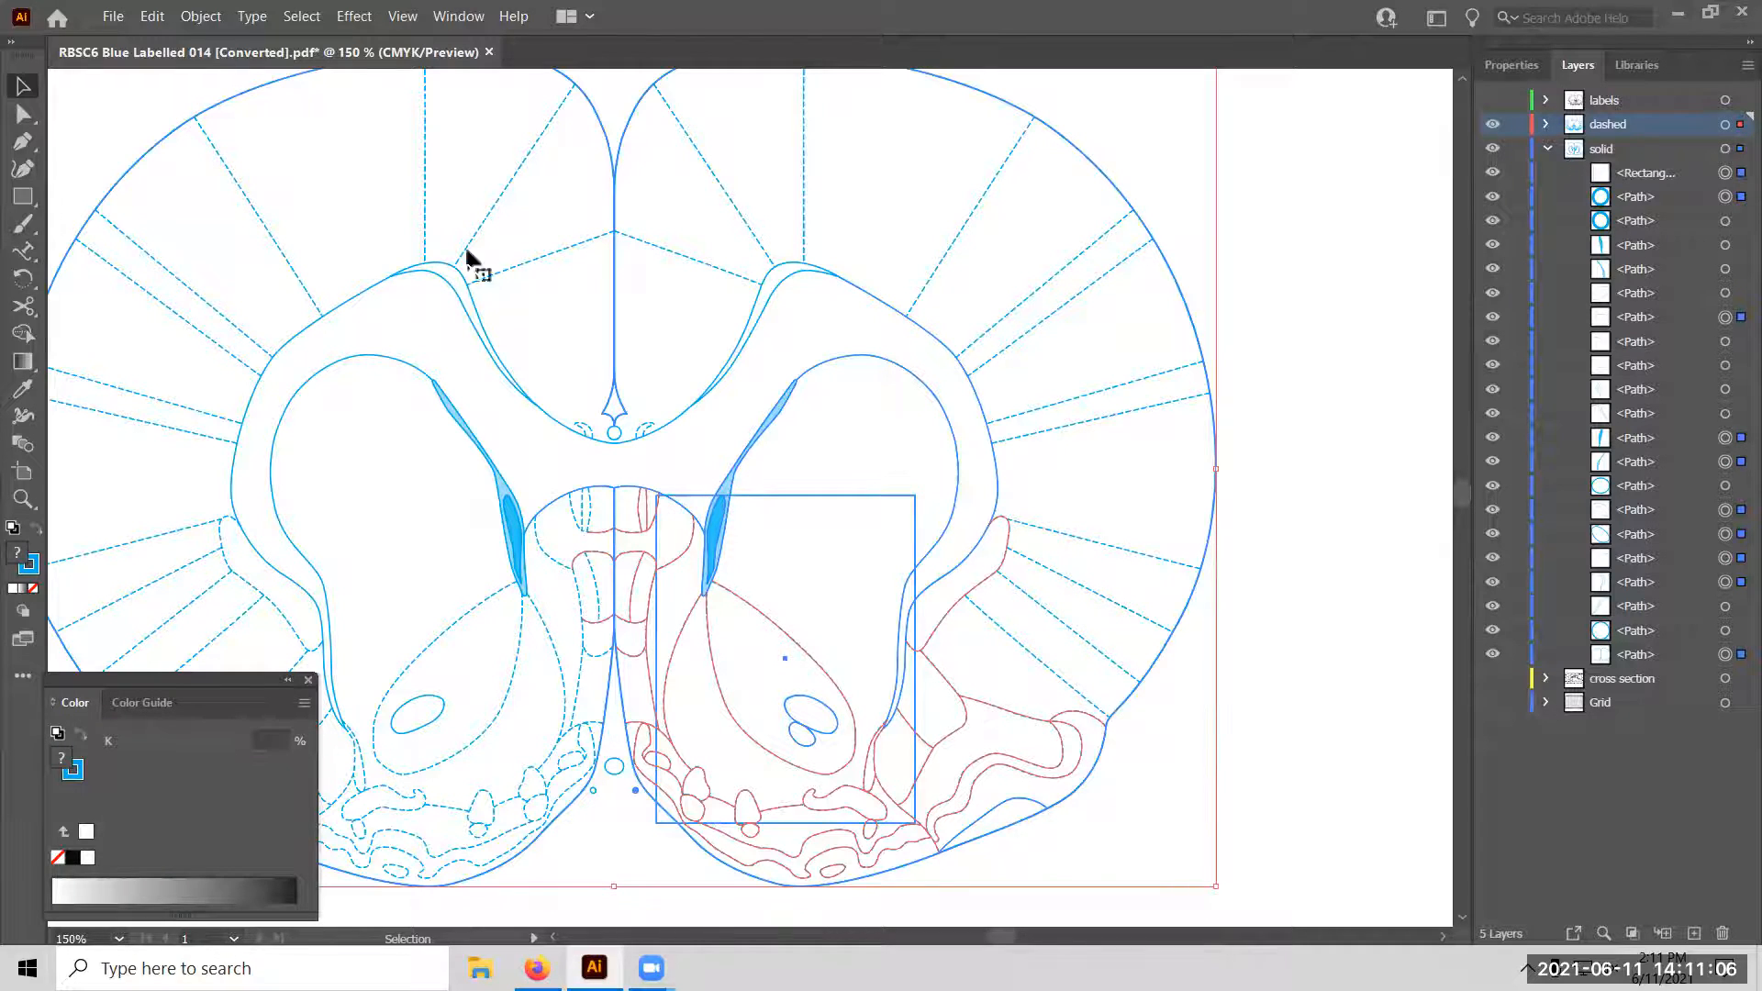
Try a clipping mask on the selection while the rectangle is still in the solid layer, and undo it.
{"action": "left_click", "coordinate": [201, 15]}
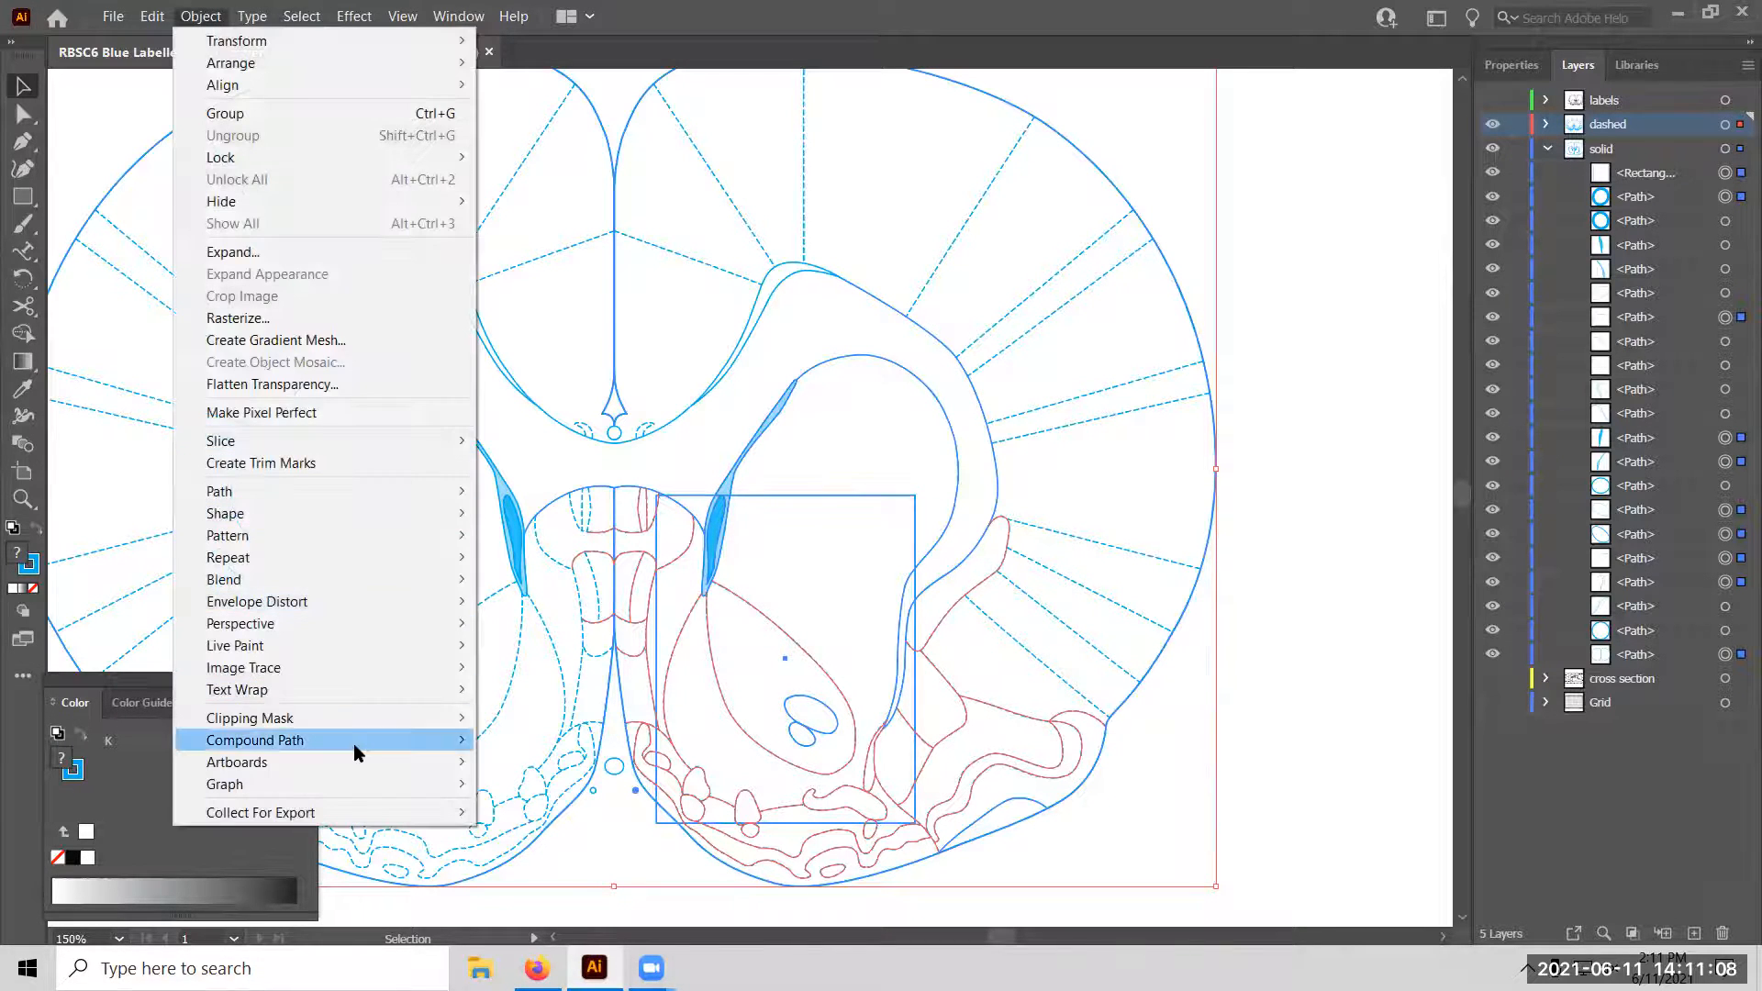
{"action": "mouse_move", "coordinate": [373, 725]}
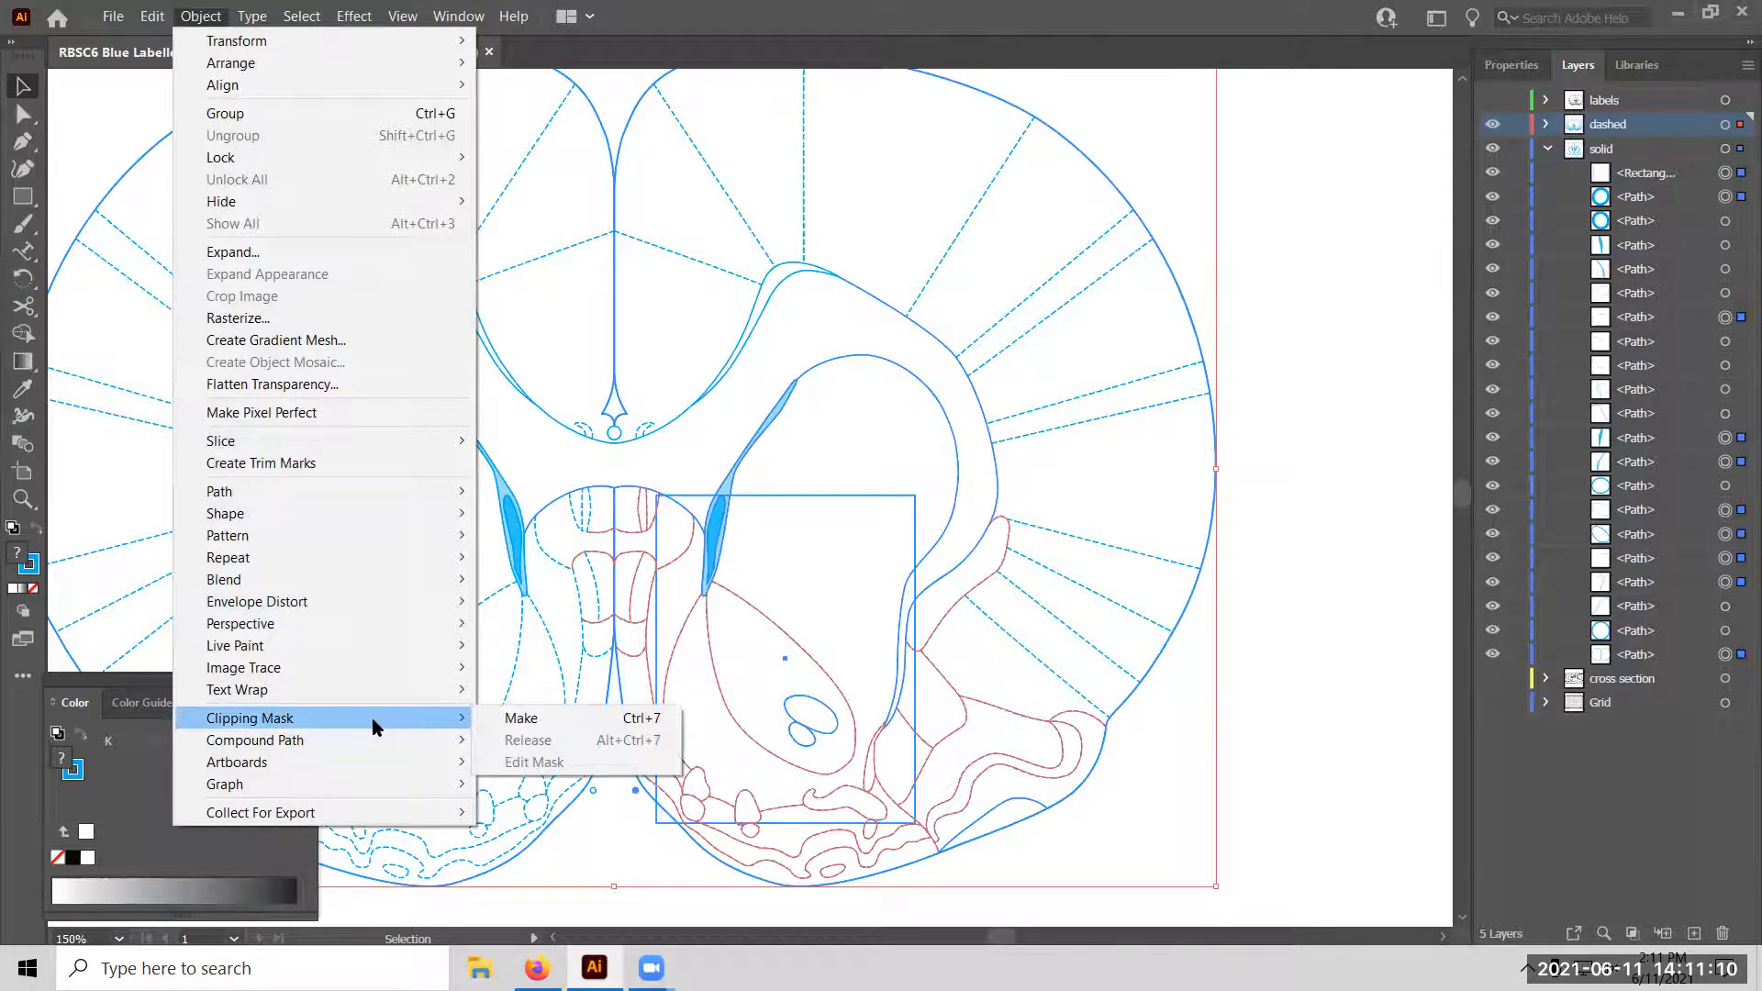
{"action": "left_click", "coordinate": [542, 718]}
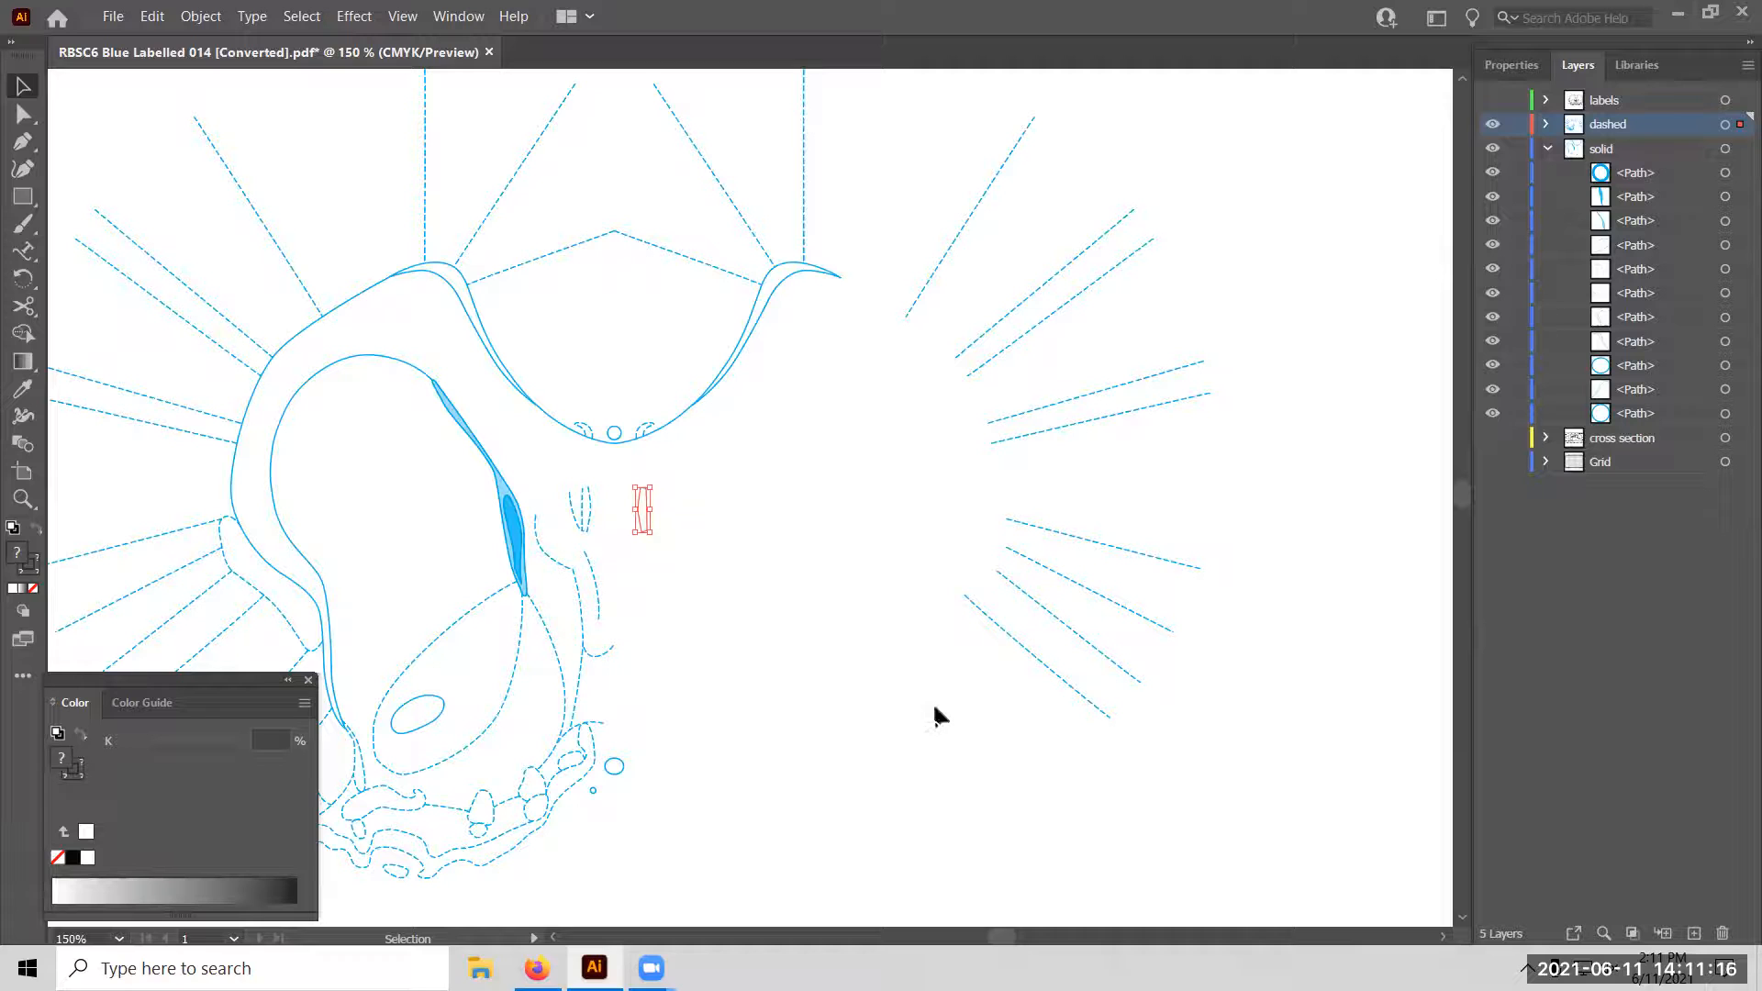
{"action": "key", "text": "ctrl+z"}
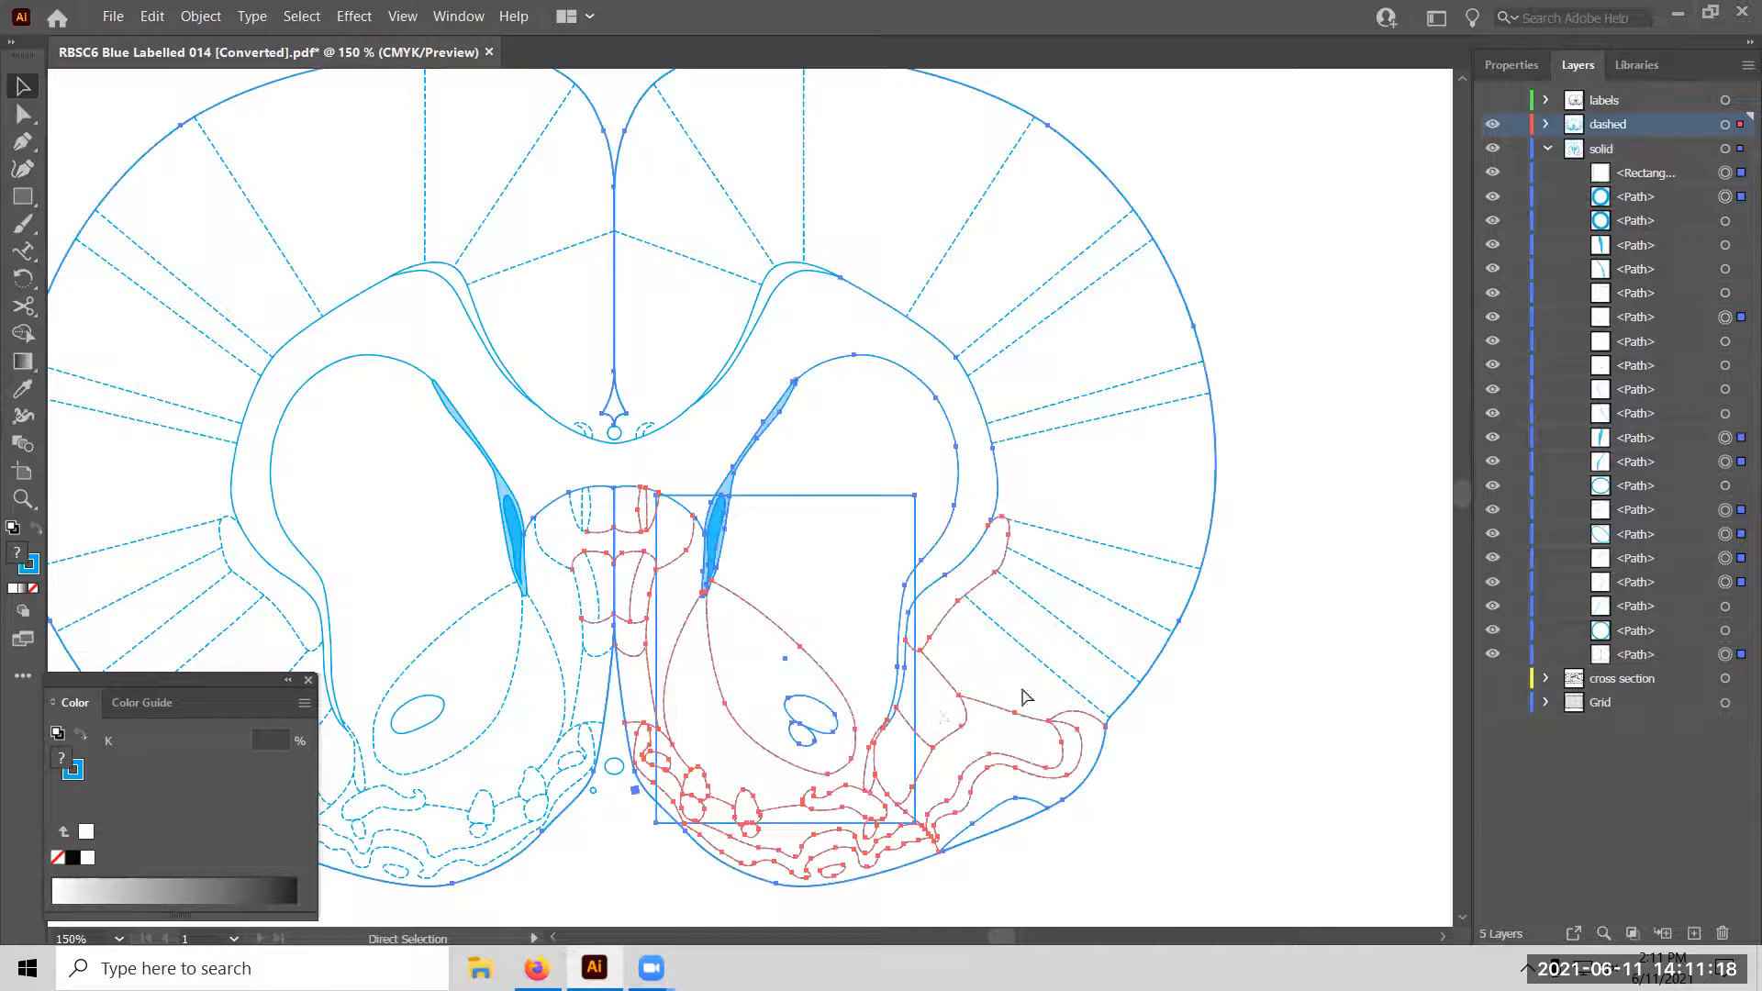
Create a new layer above all the others and move the rectangle into it.
{"action": "left_click_drag", "start_coordinate": [1629, 176], "coordinate": [1605, 117]}
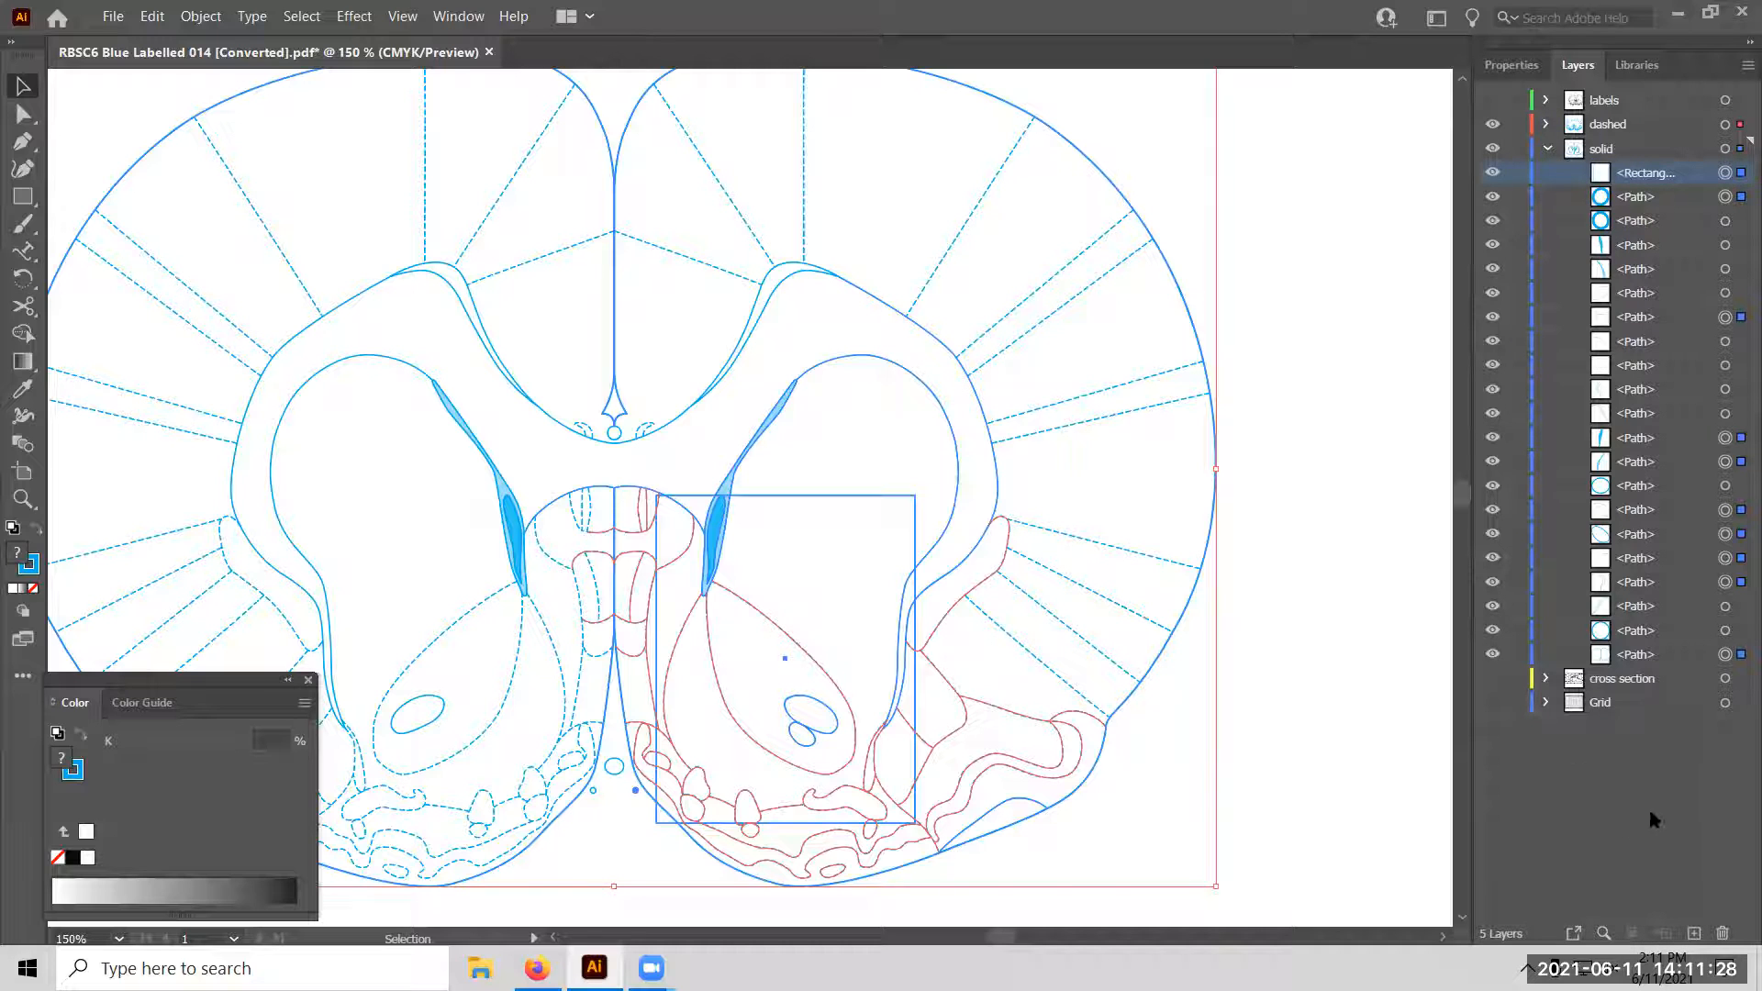
{"action": "left_click", "coordinate": [1698, 934]}
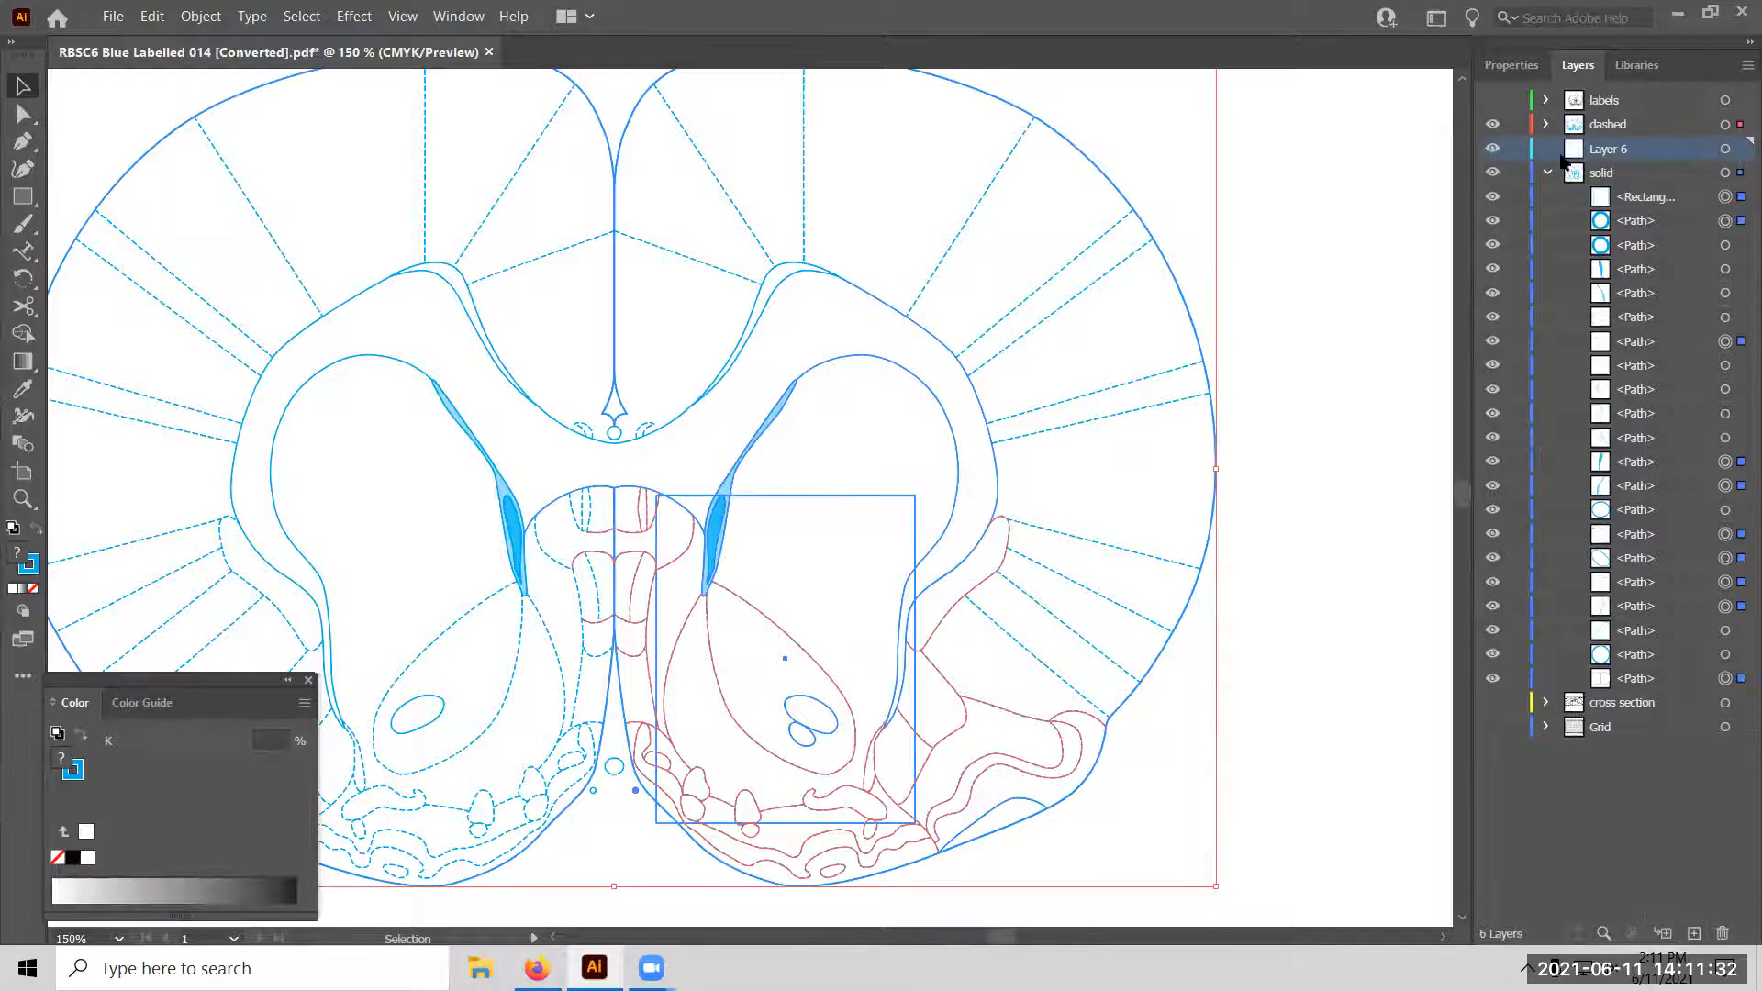
{"action": "left_click_drag", "start_coordinate": [1616, 149], "coordinate": [1619, 97]}
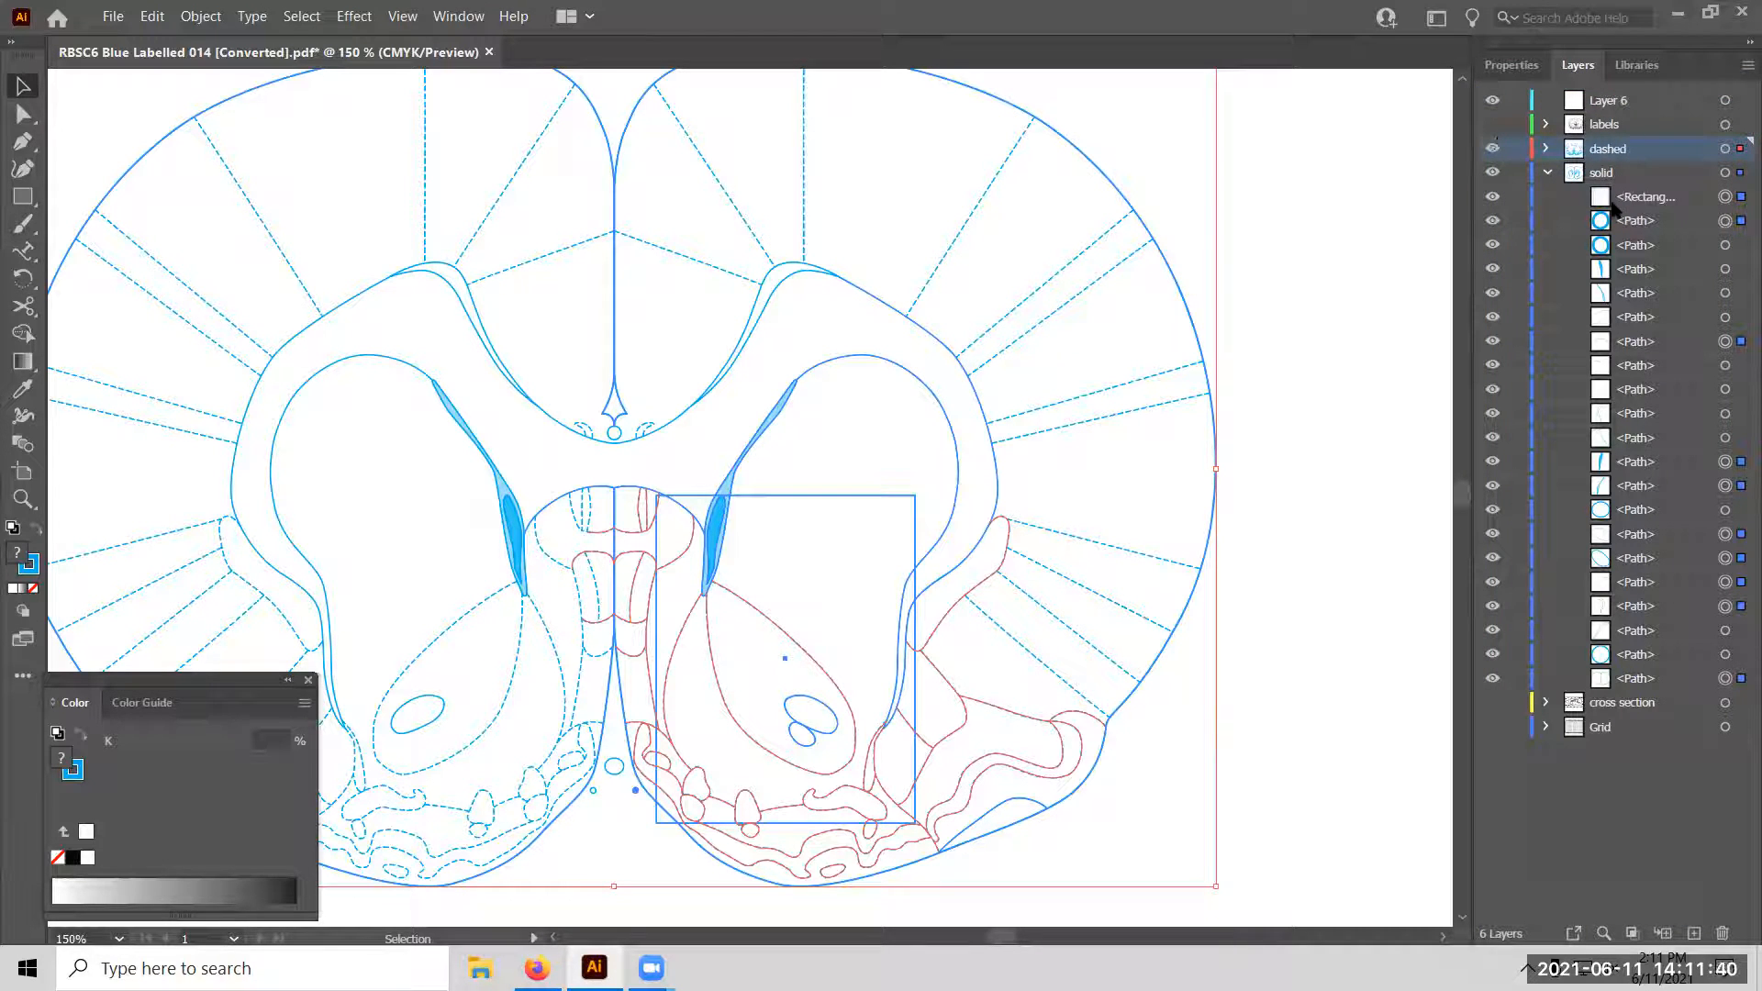
{"action": "left_click_drag", "start_coordinate": [1603, 204], "coordinate": [1625, 106]}
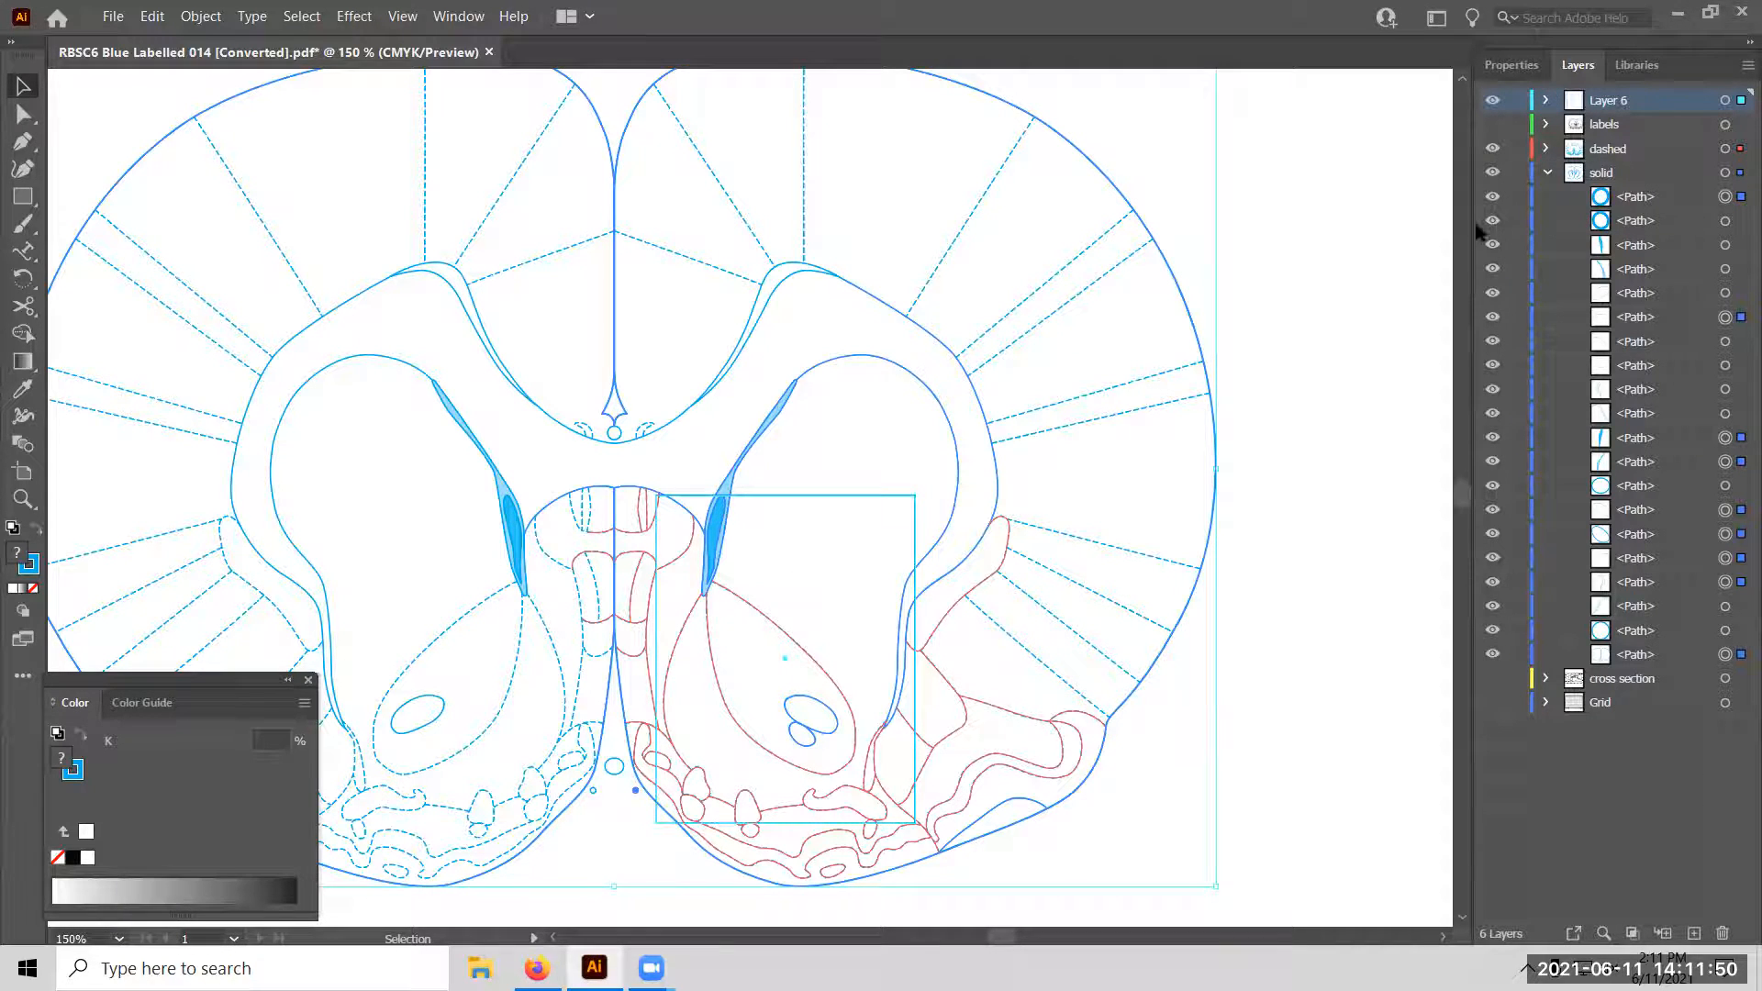
Make a clipping mask from the rectangle and the selected solid and dashed paths.
{"action": "left_click", "coordinate": [199, 18]}
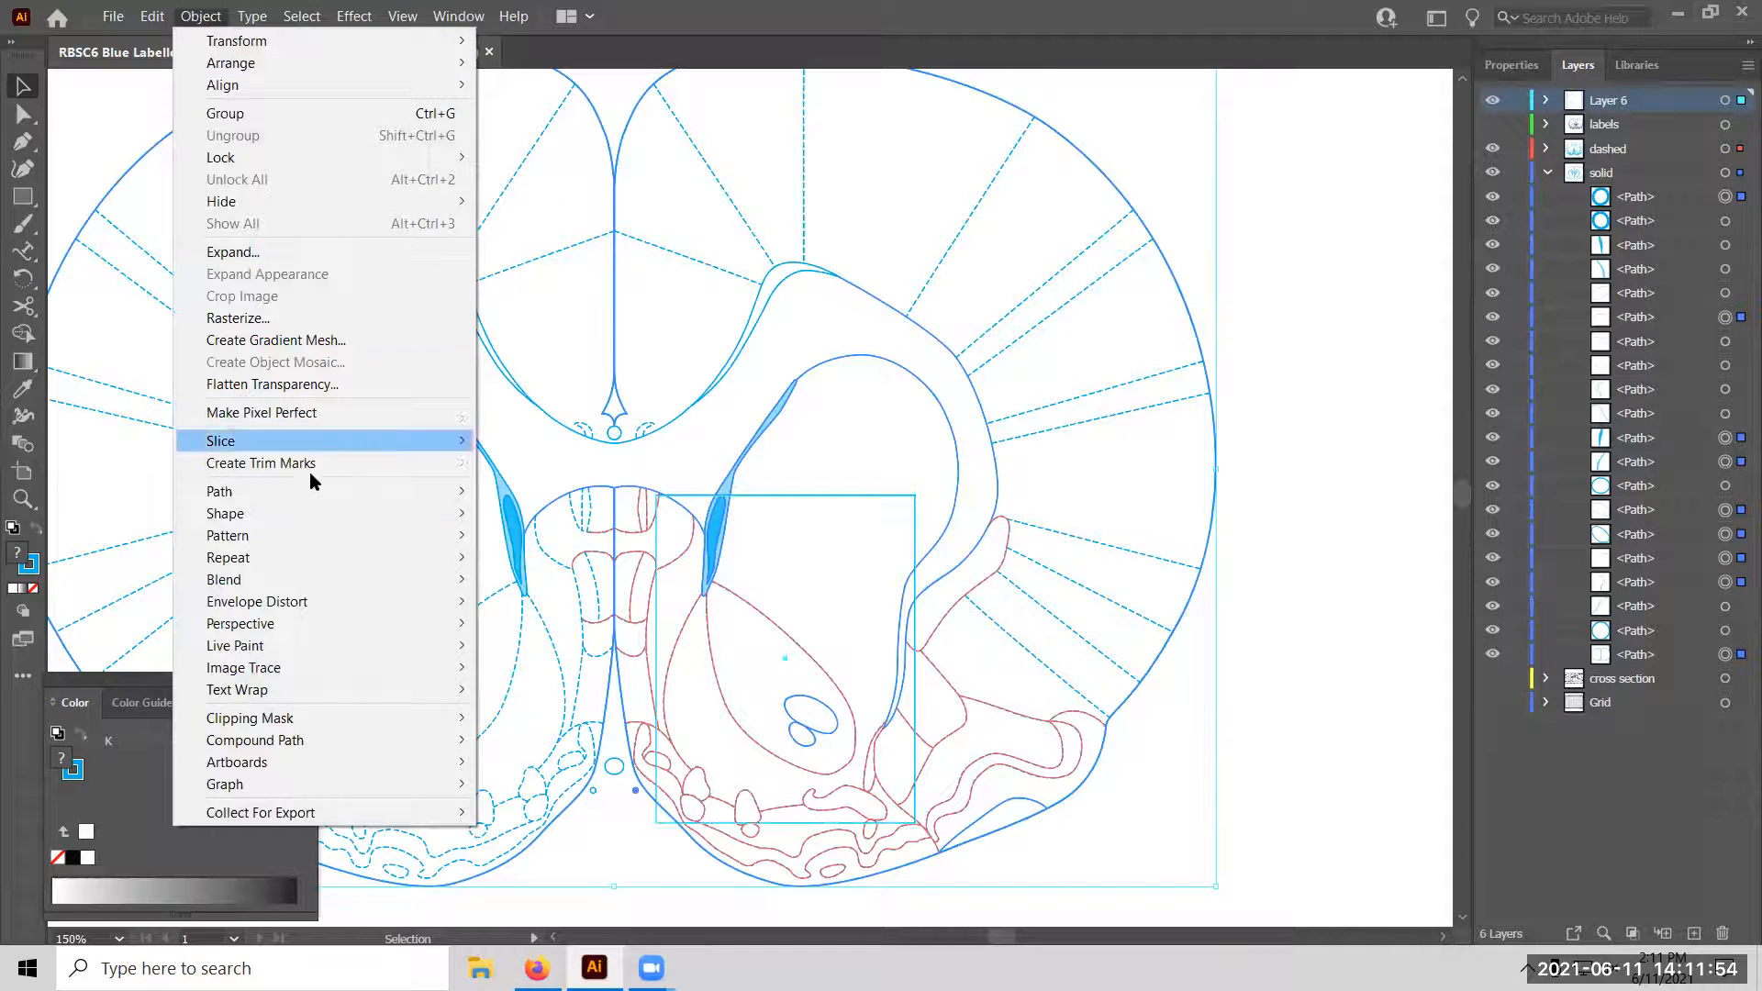
{"action": "mouse_move", "coordinate": [441, 721]}
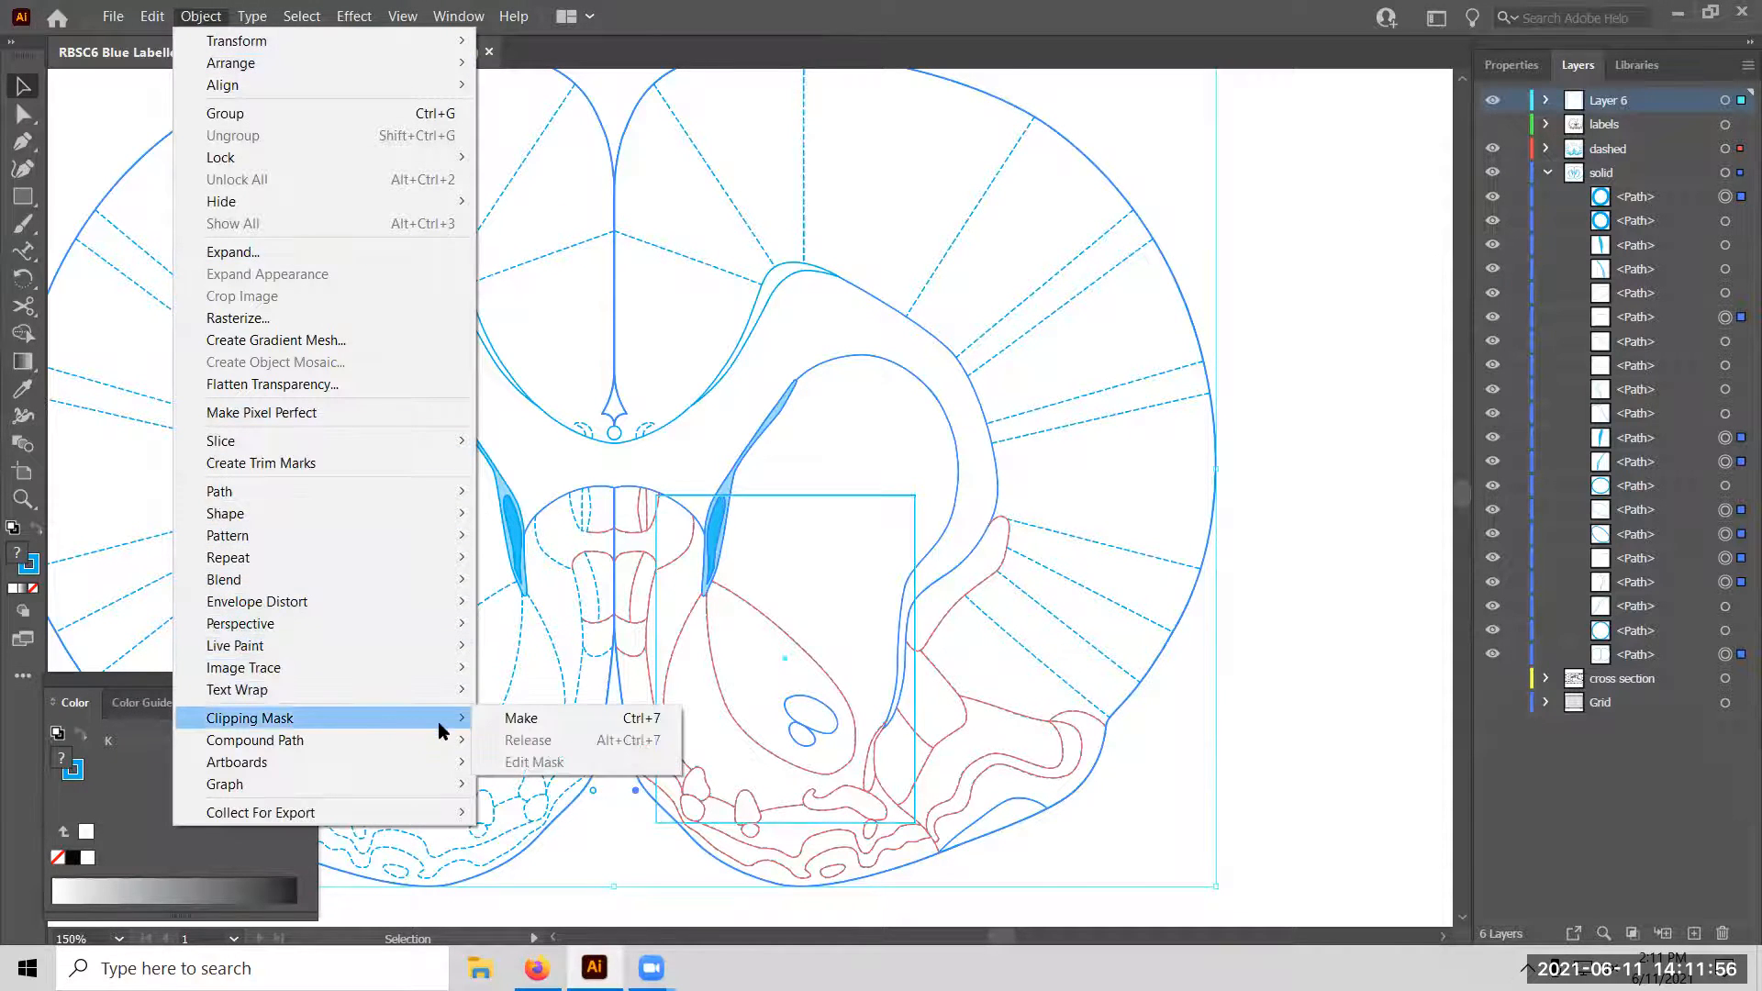
{"action": "left_click", "coordinate": [538, 718]}
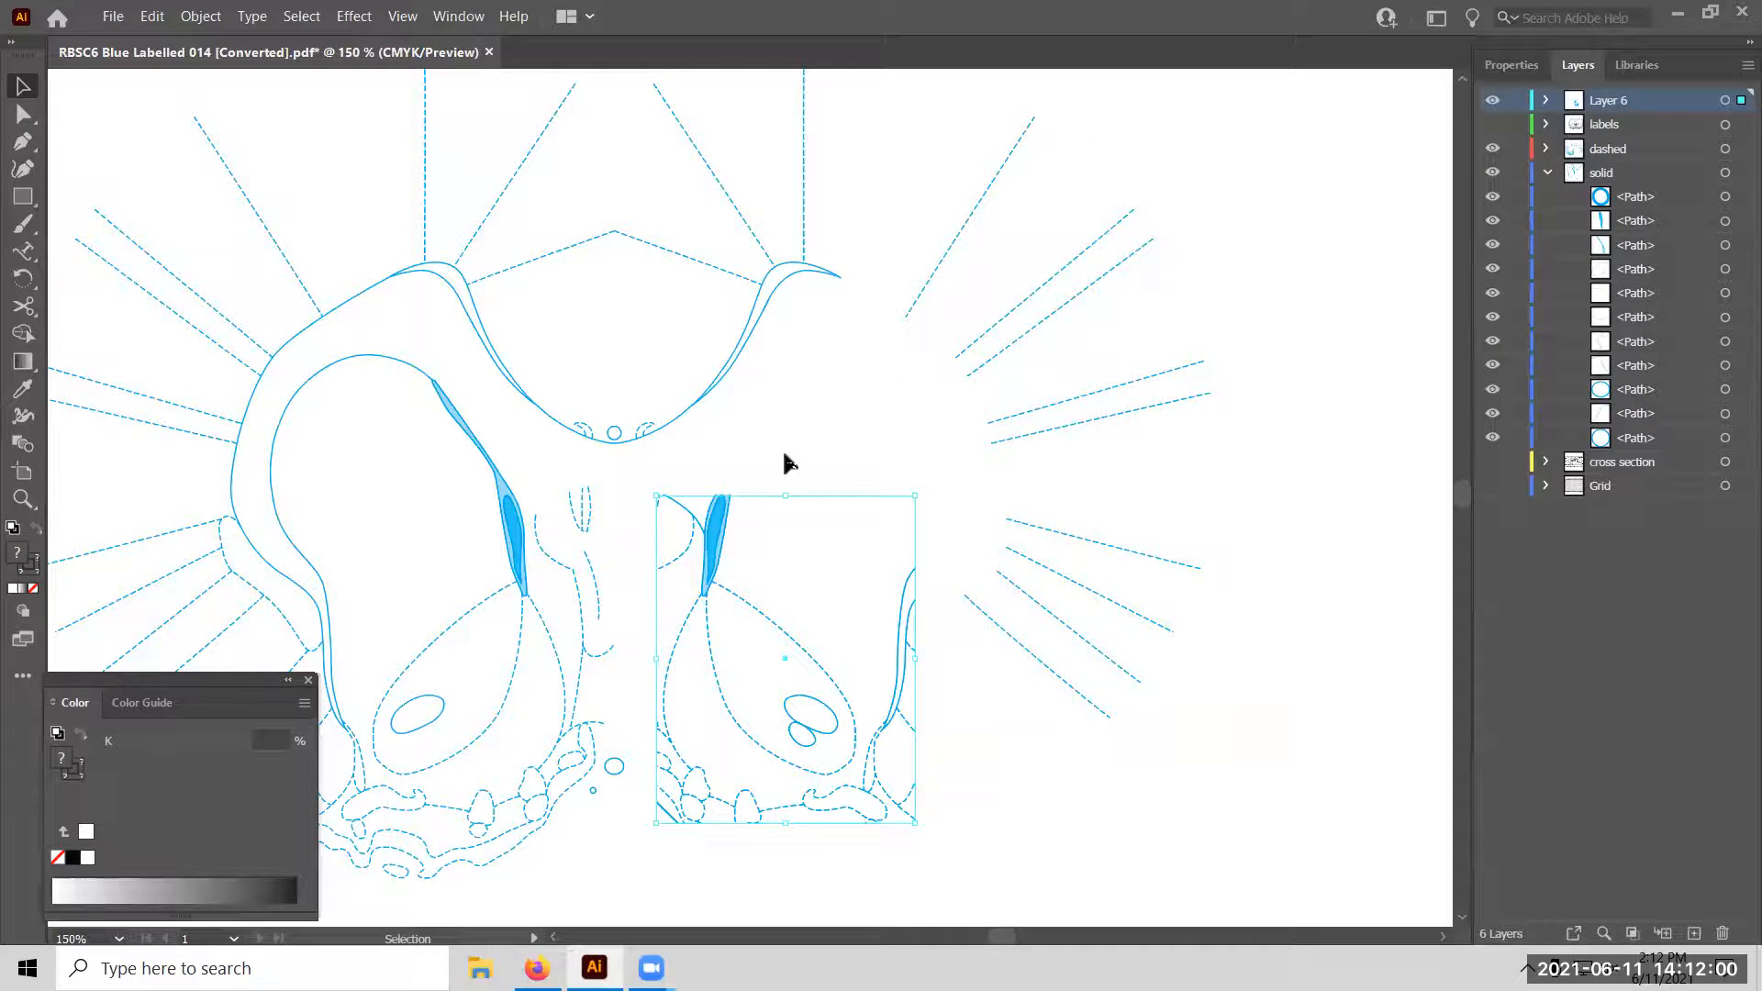
Expand the new layer and its clip group, select the layer's artwork, and move it outside the brain diagram to the right.
{"action": "left_click", "coordinate": [1548, 101]}
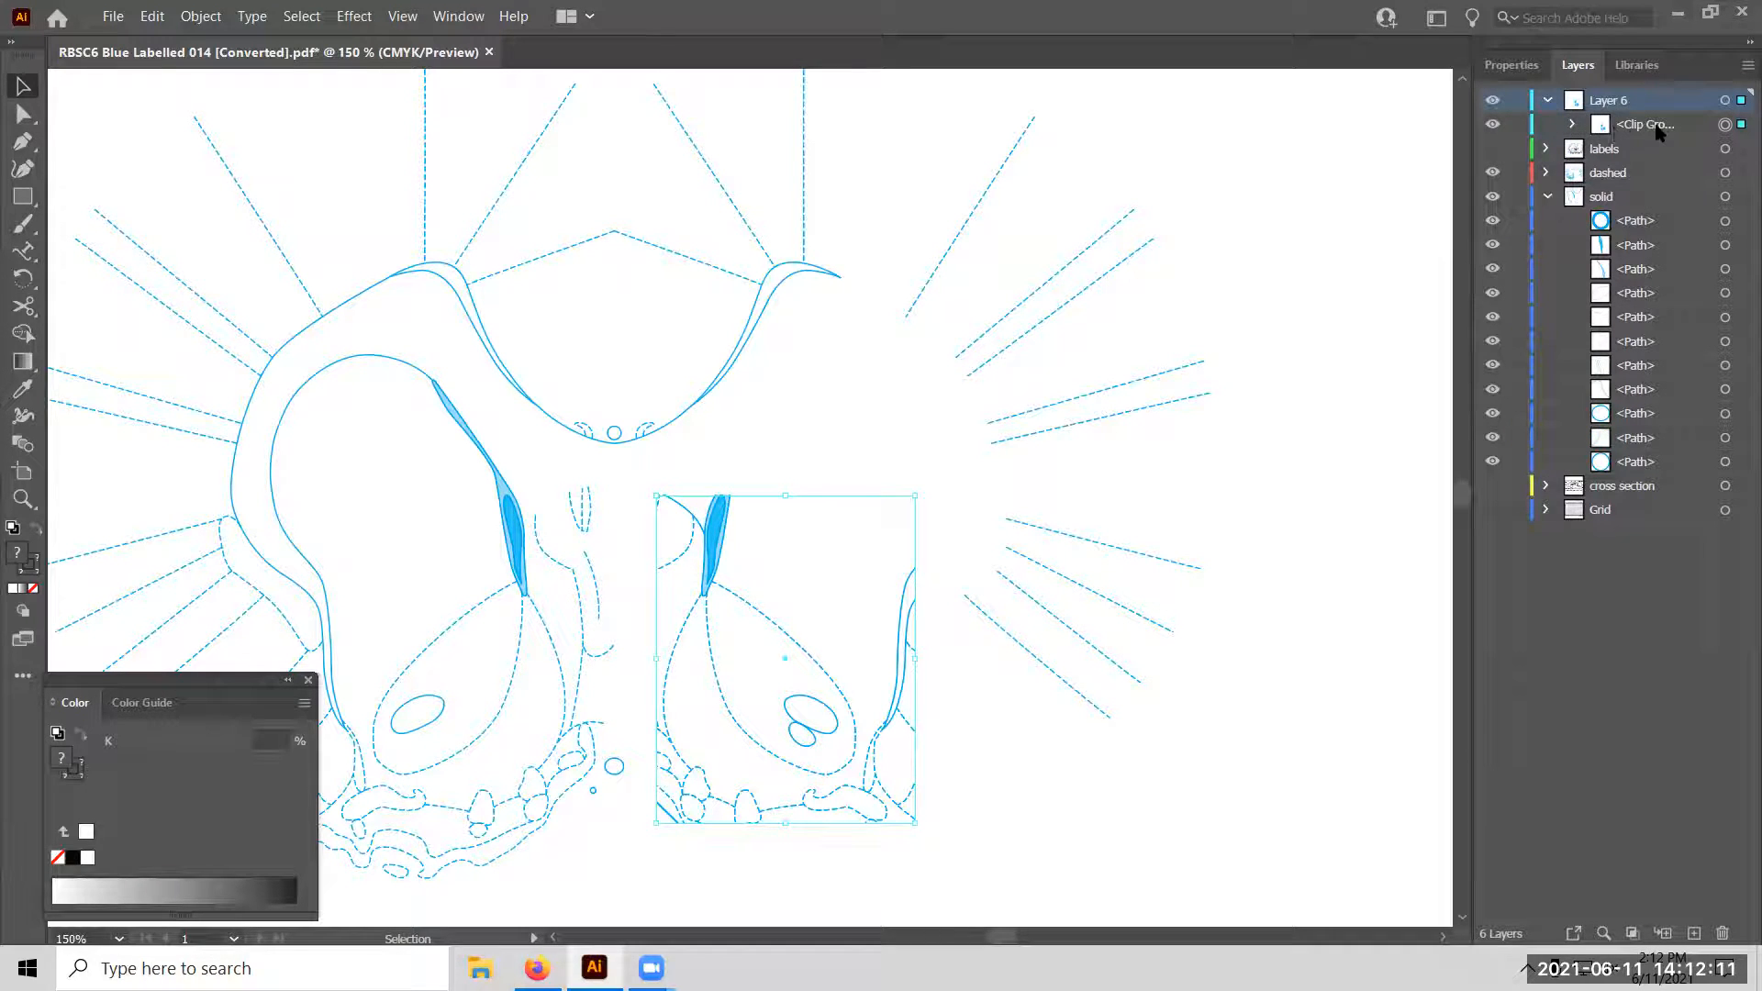
{"action": "left_click", "coordinate": [1573, 126]}
{"action": "scroll", "coordinate": [1634, 514], "scroll_direction": "down", "scroll_amount": 5}
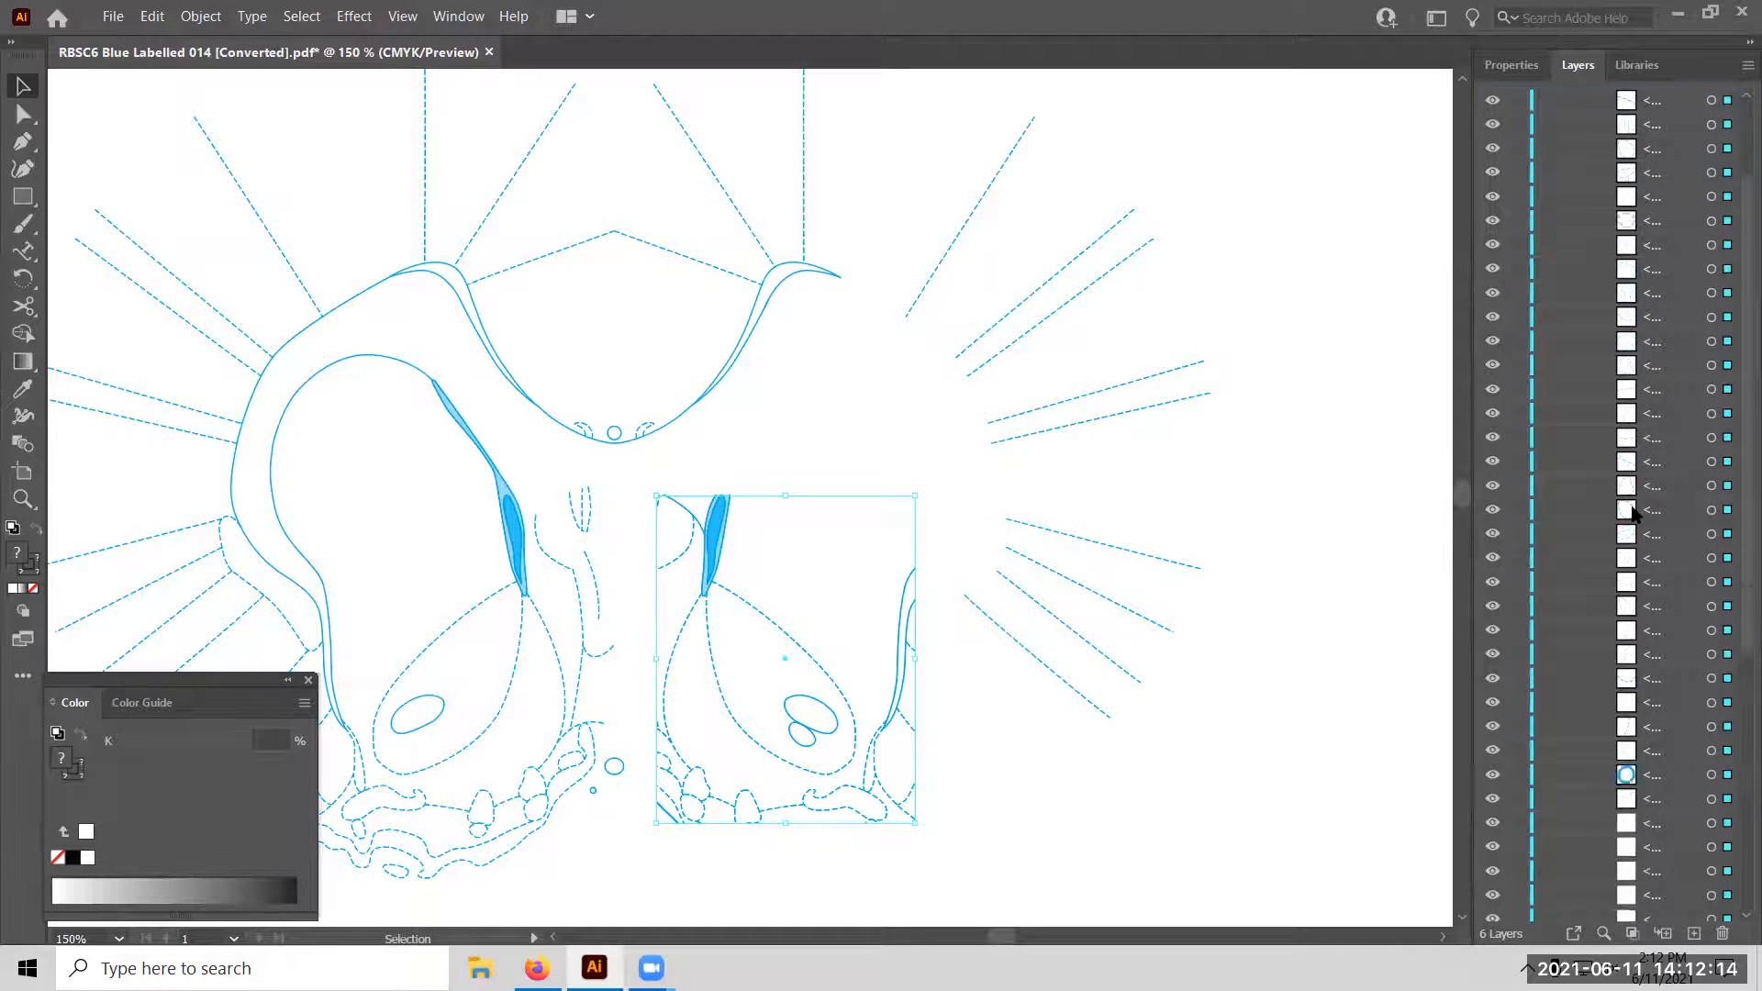
{"action": "scroll", "coordinate": [1647, 534], "scroll_direction": "up", "scroll_amount": 5}
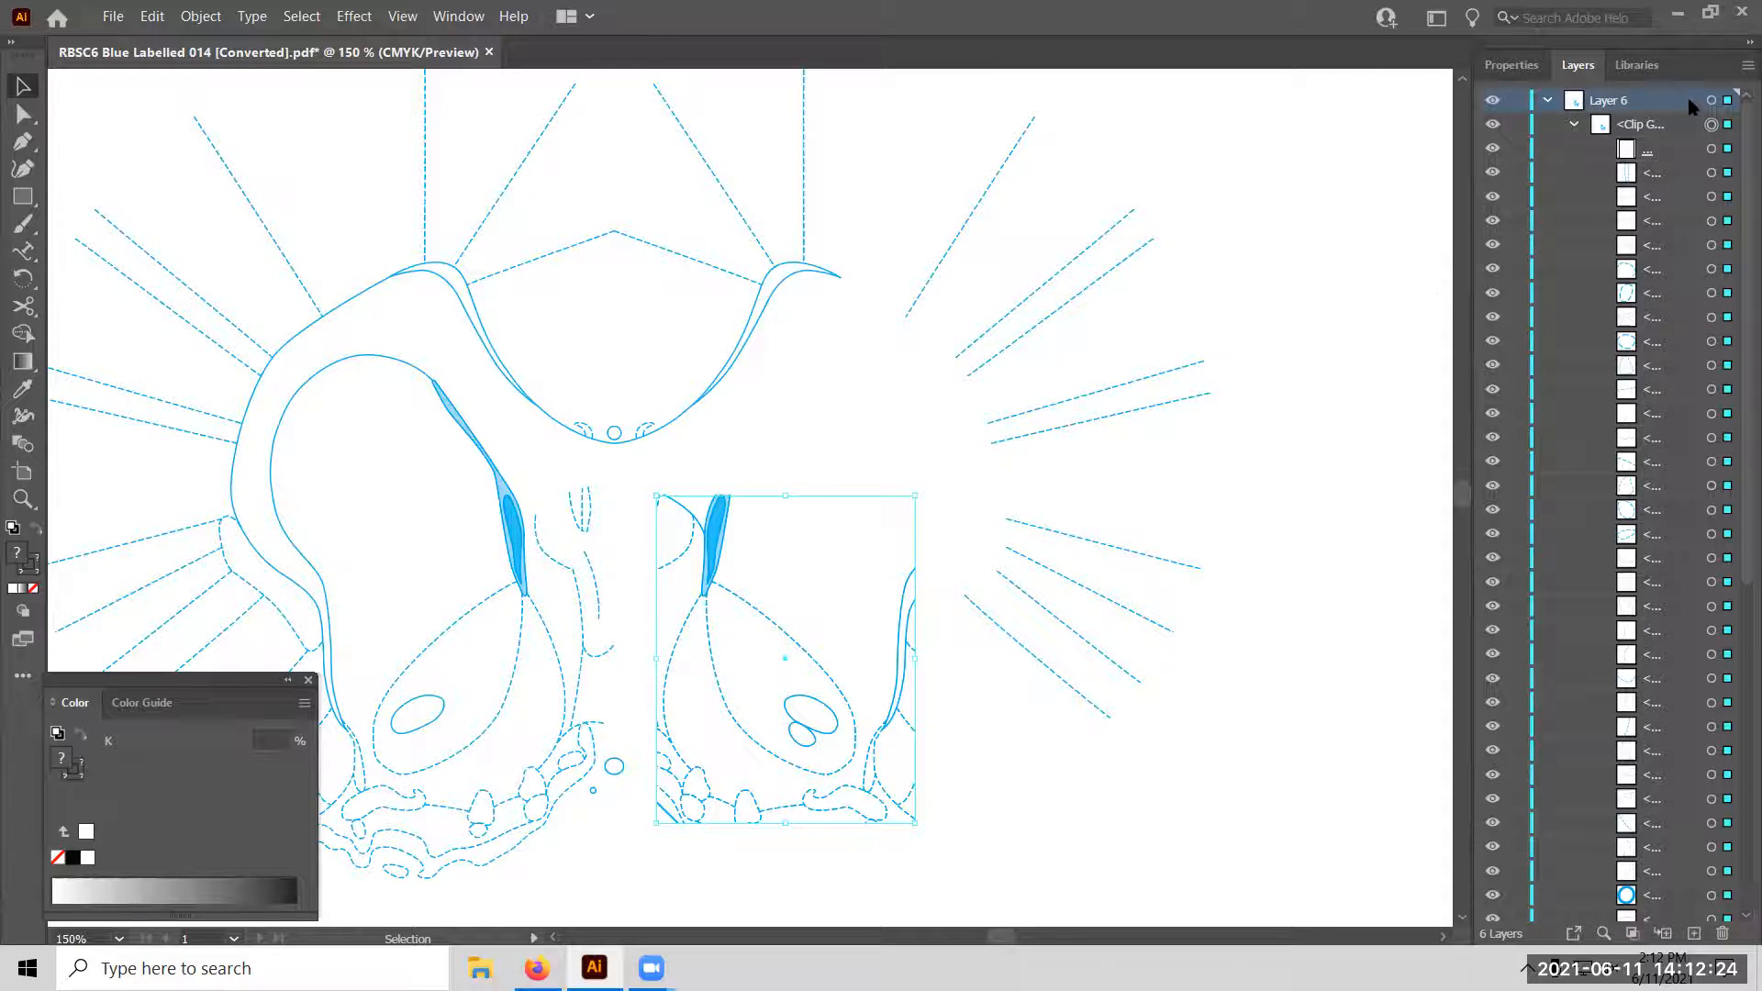
{"action": "left_click", "coordinate": [1711, 100]}
{"action": "left_click_drag", "start_coordinate": [803, 654], "coordinate": [1388, 698]}
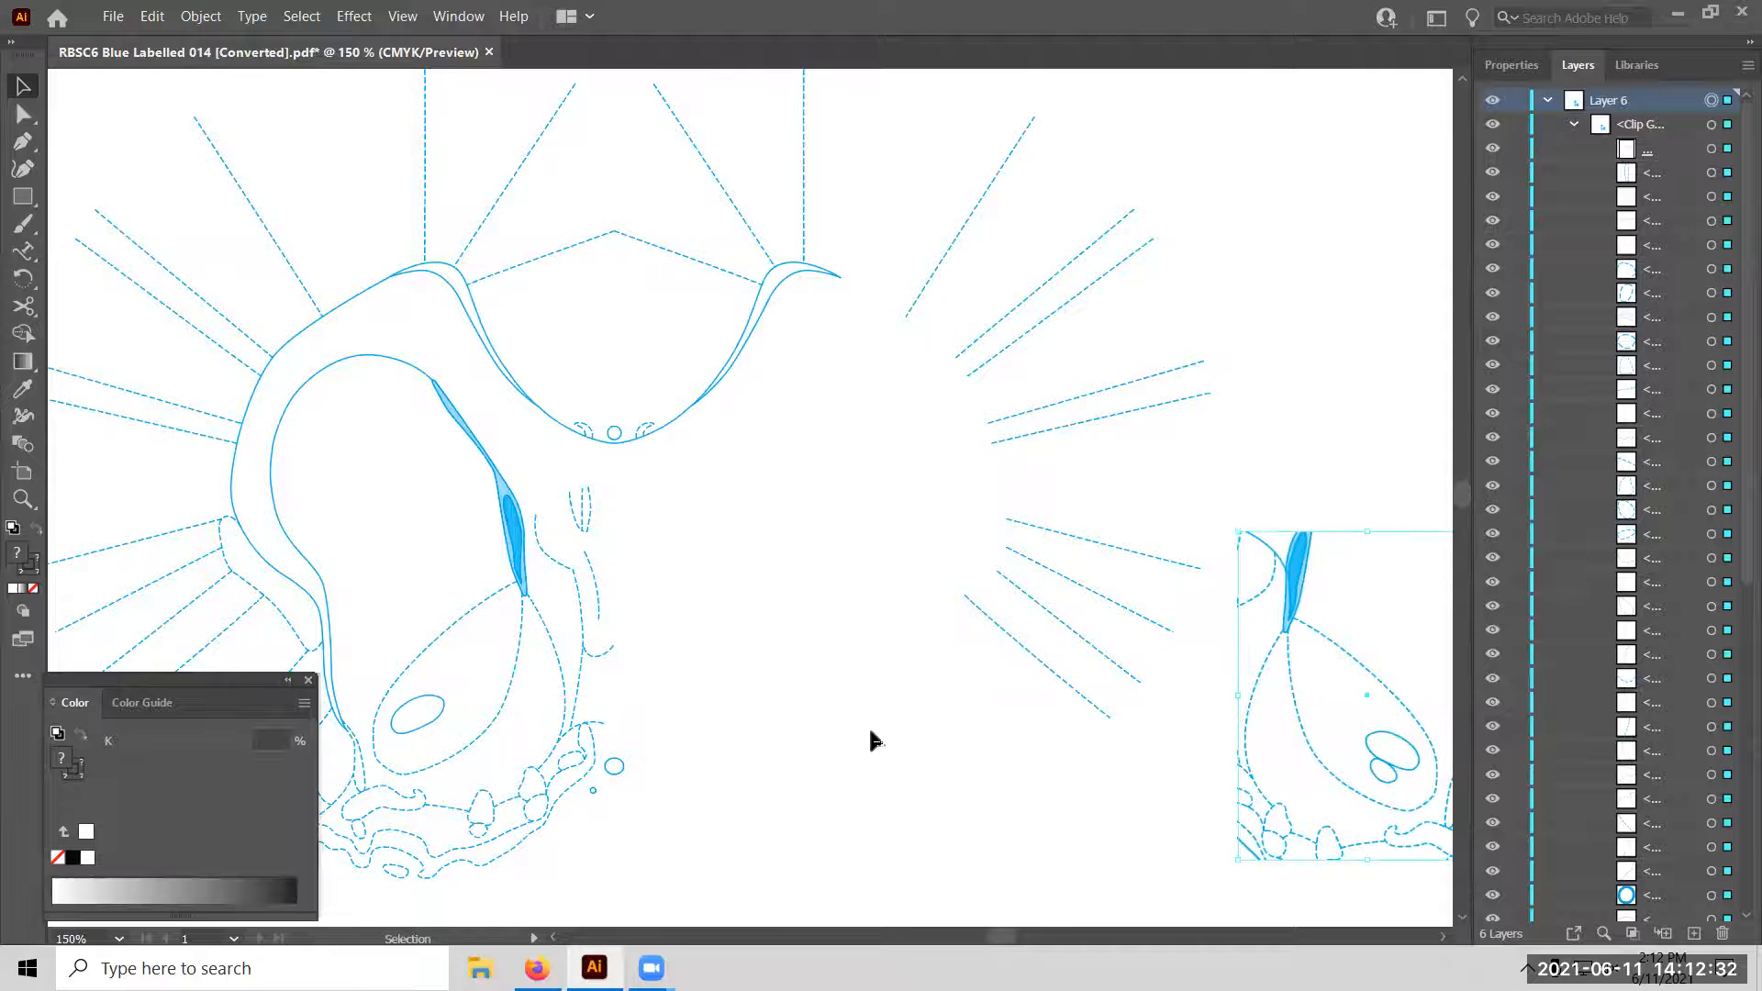
{"action": "scroll", "coordinate": [869, 734], "scroll_direction": "down", "scroll_amount": 3}
{"action": "scroll", "coordinate": [871, 735], "scroll_direction": "down", "scroll_amount": 1}
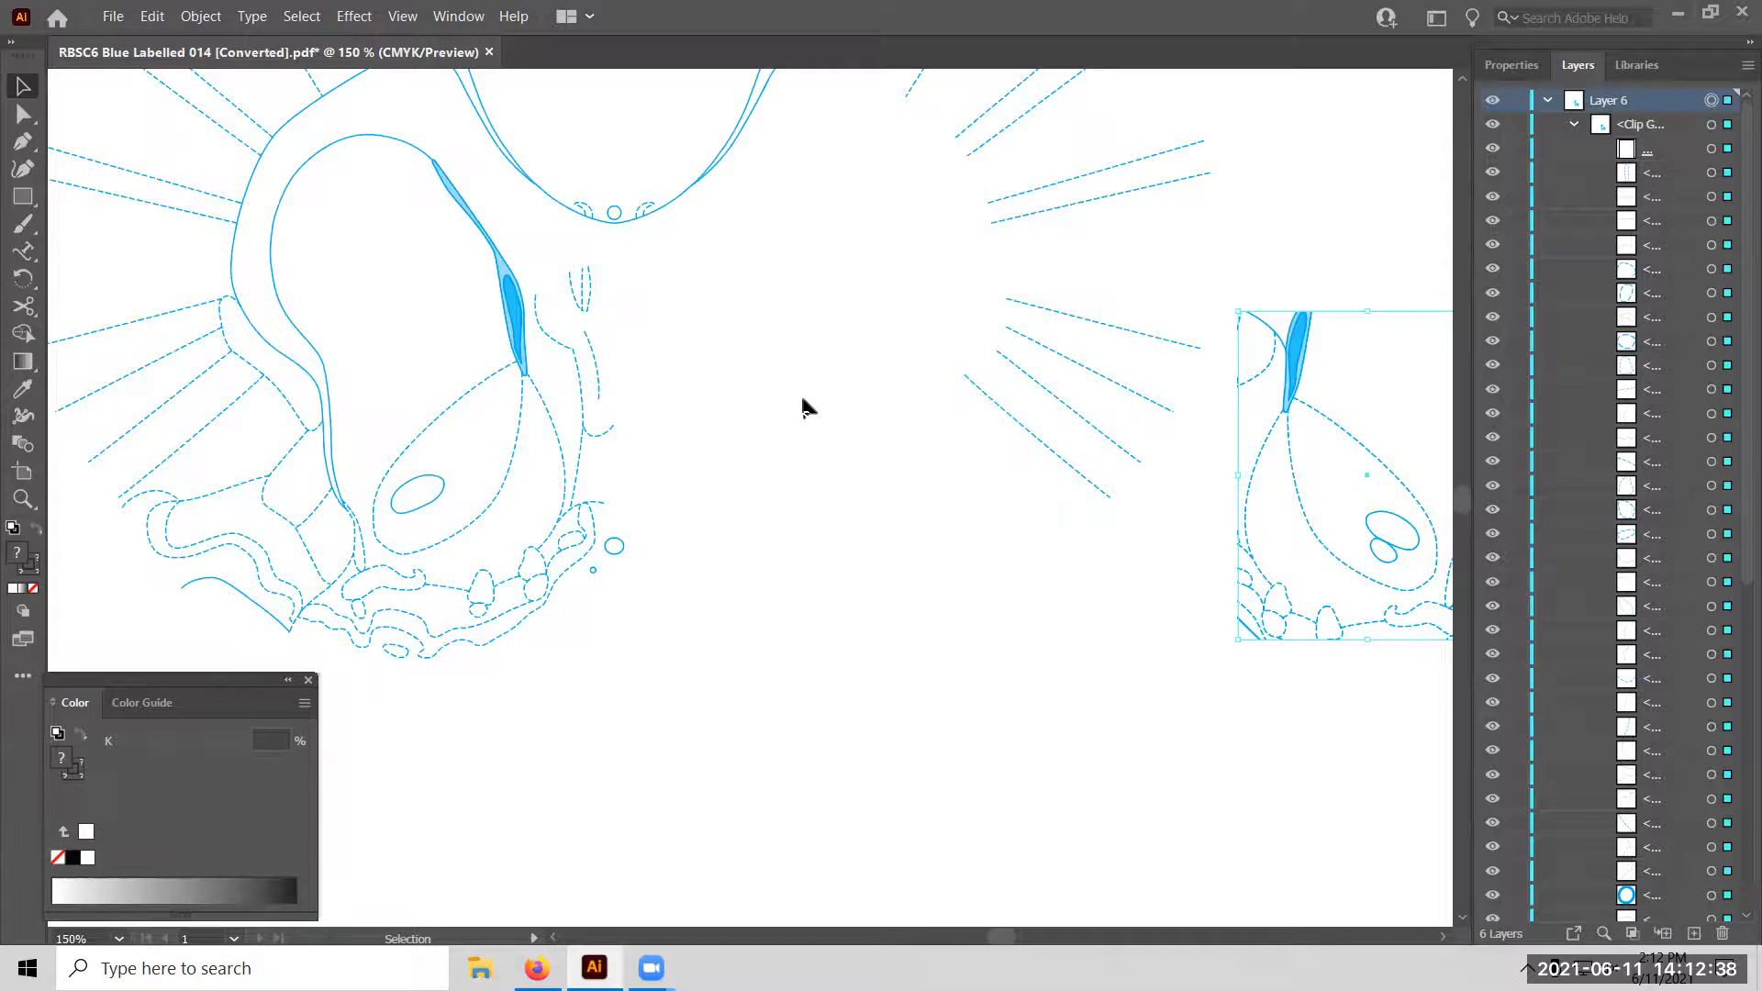
{"action": "scroll", "coordinate": [753, 444], "scroll_direction": "up", "scroll_amount": 1}
{"action": "scroll", "coordinate": [750, 436], "scroll_direction": "up", "scroll_amount": 3}
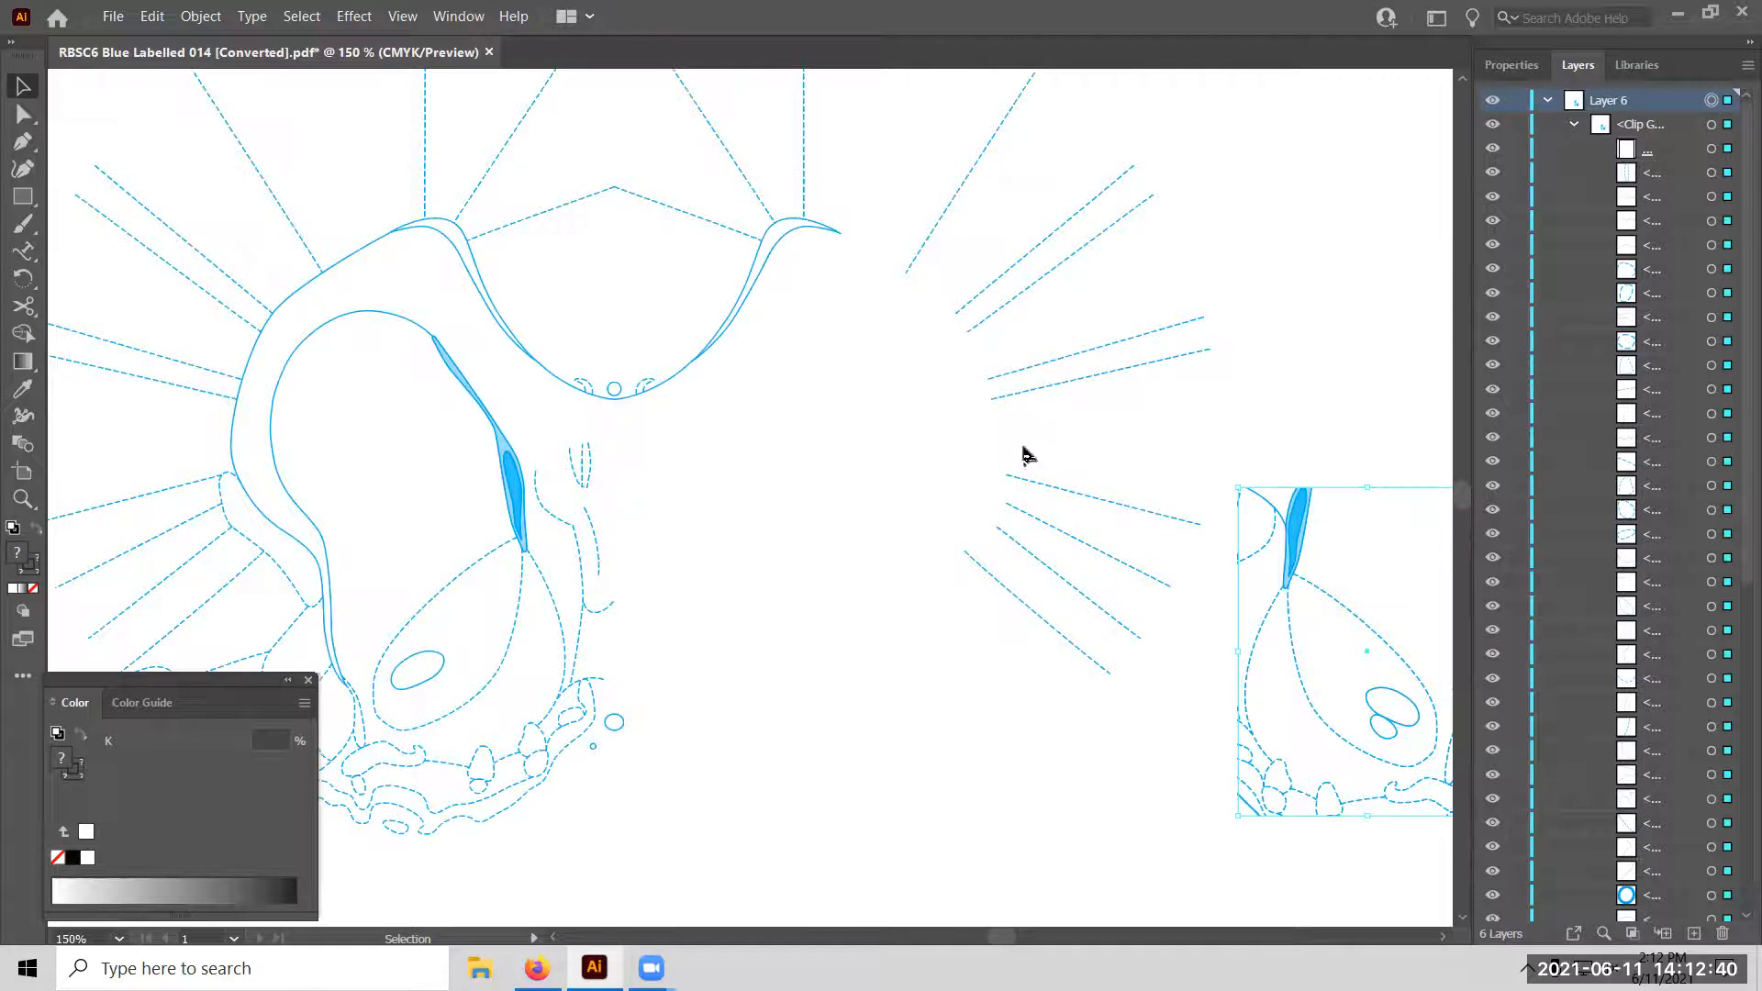
Collapse Layer 6 and the solid layer, hide the dashed and solid layers, and move the clipped artwork to the middle of the canvas.
{"action": "left_click", "coordinate": [1549, 101]}
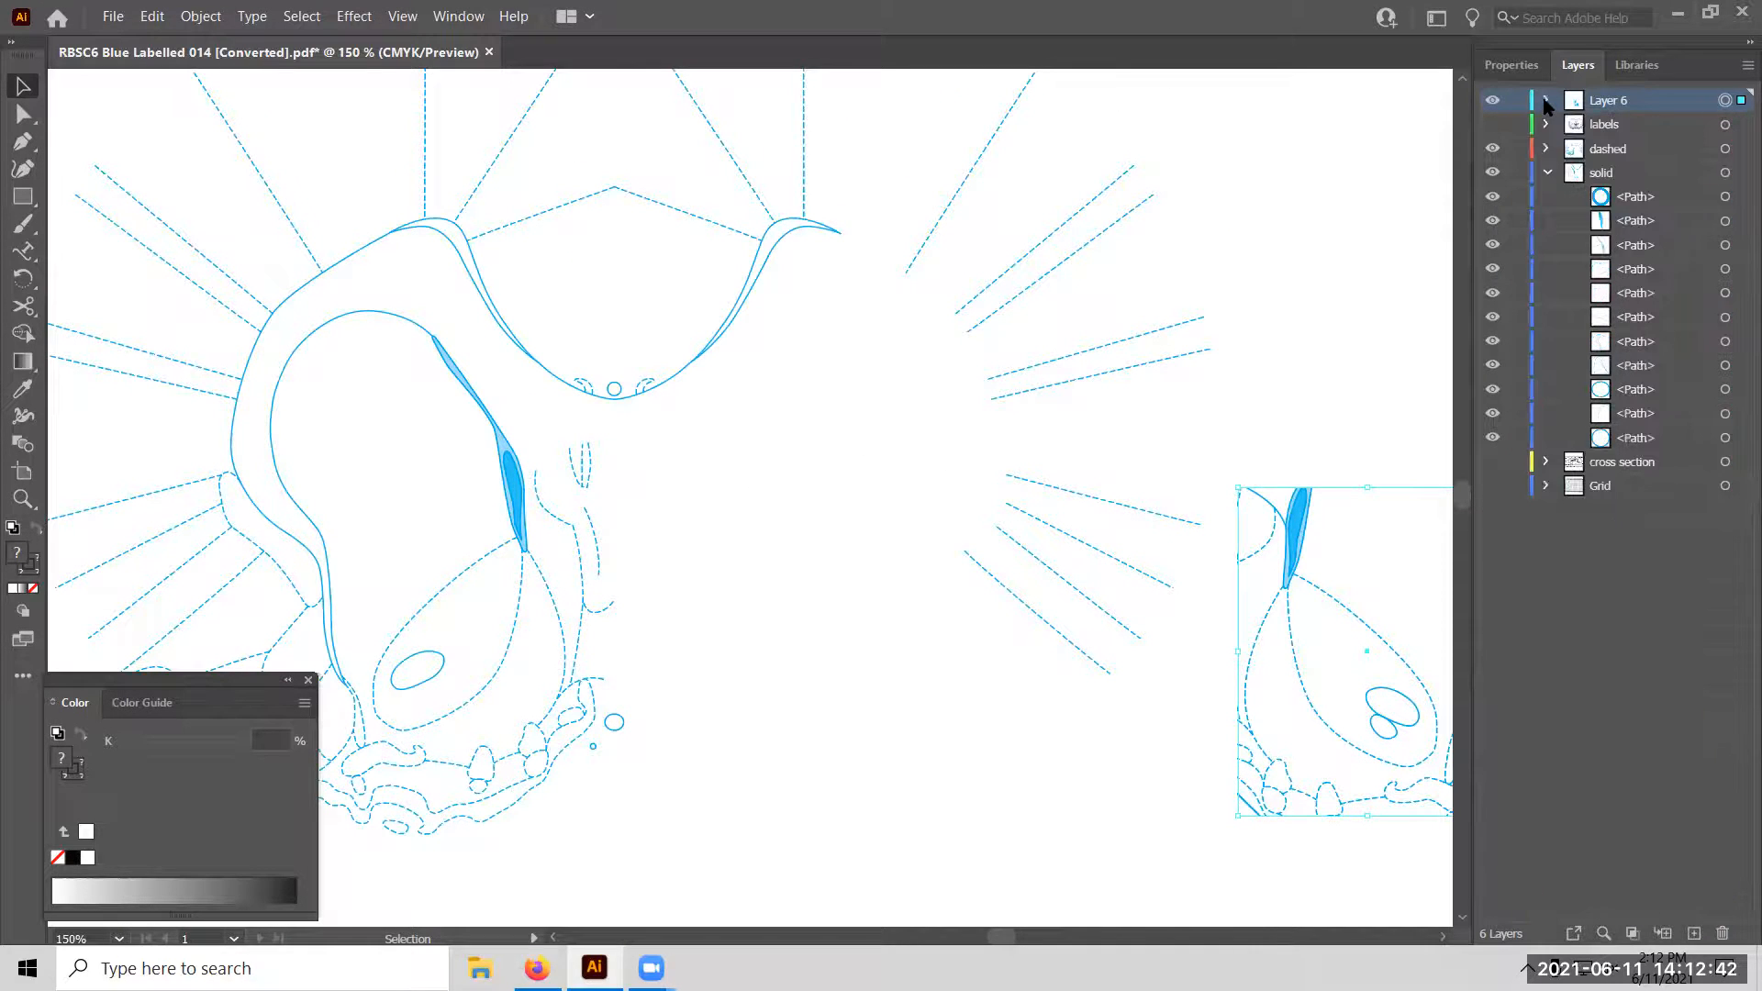
{"action": "left_click", "coordinate": [1548, 173]}
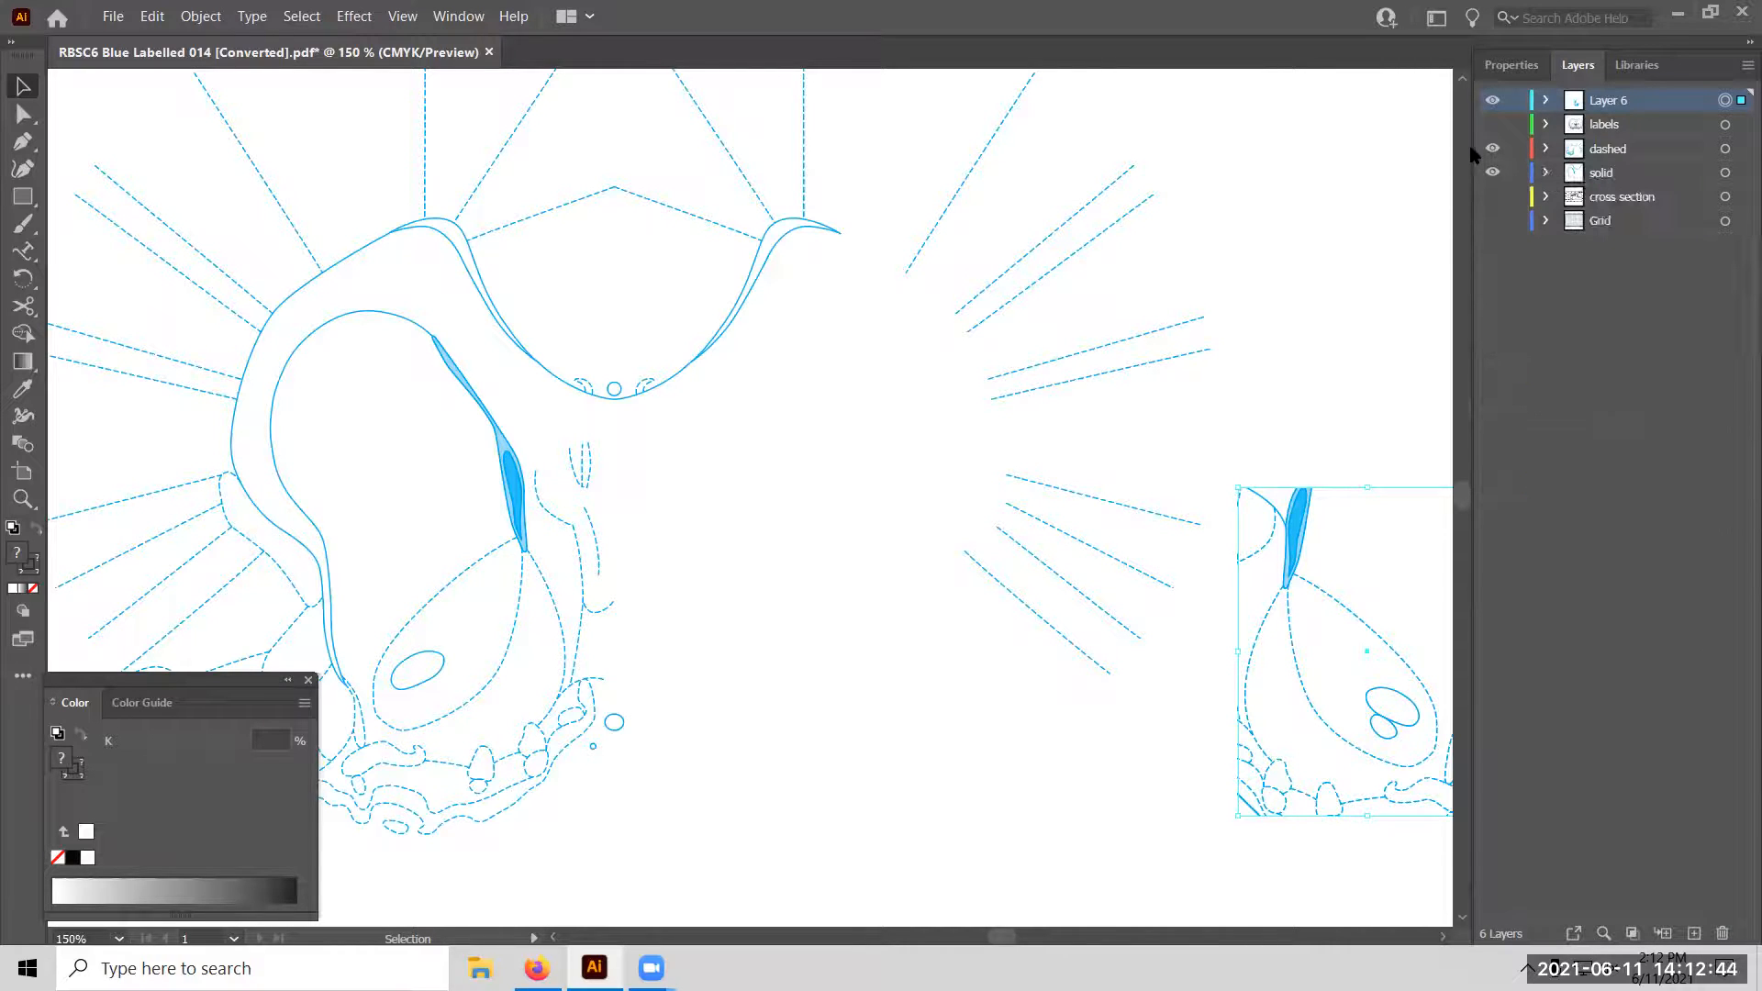
{"action": "left_click", "coordinate": [1493, 151]}
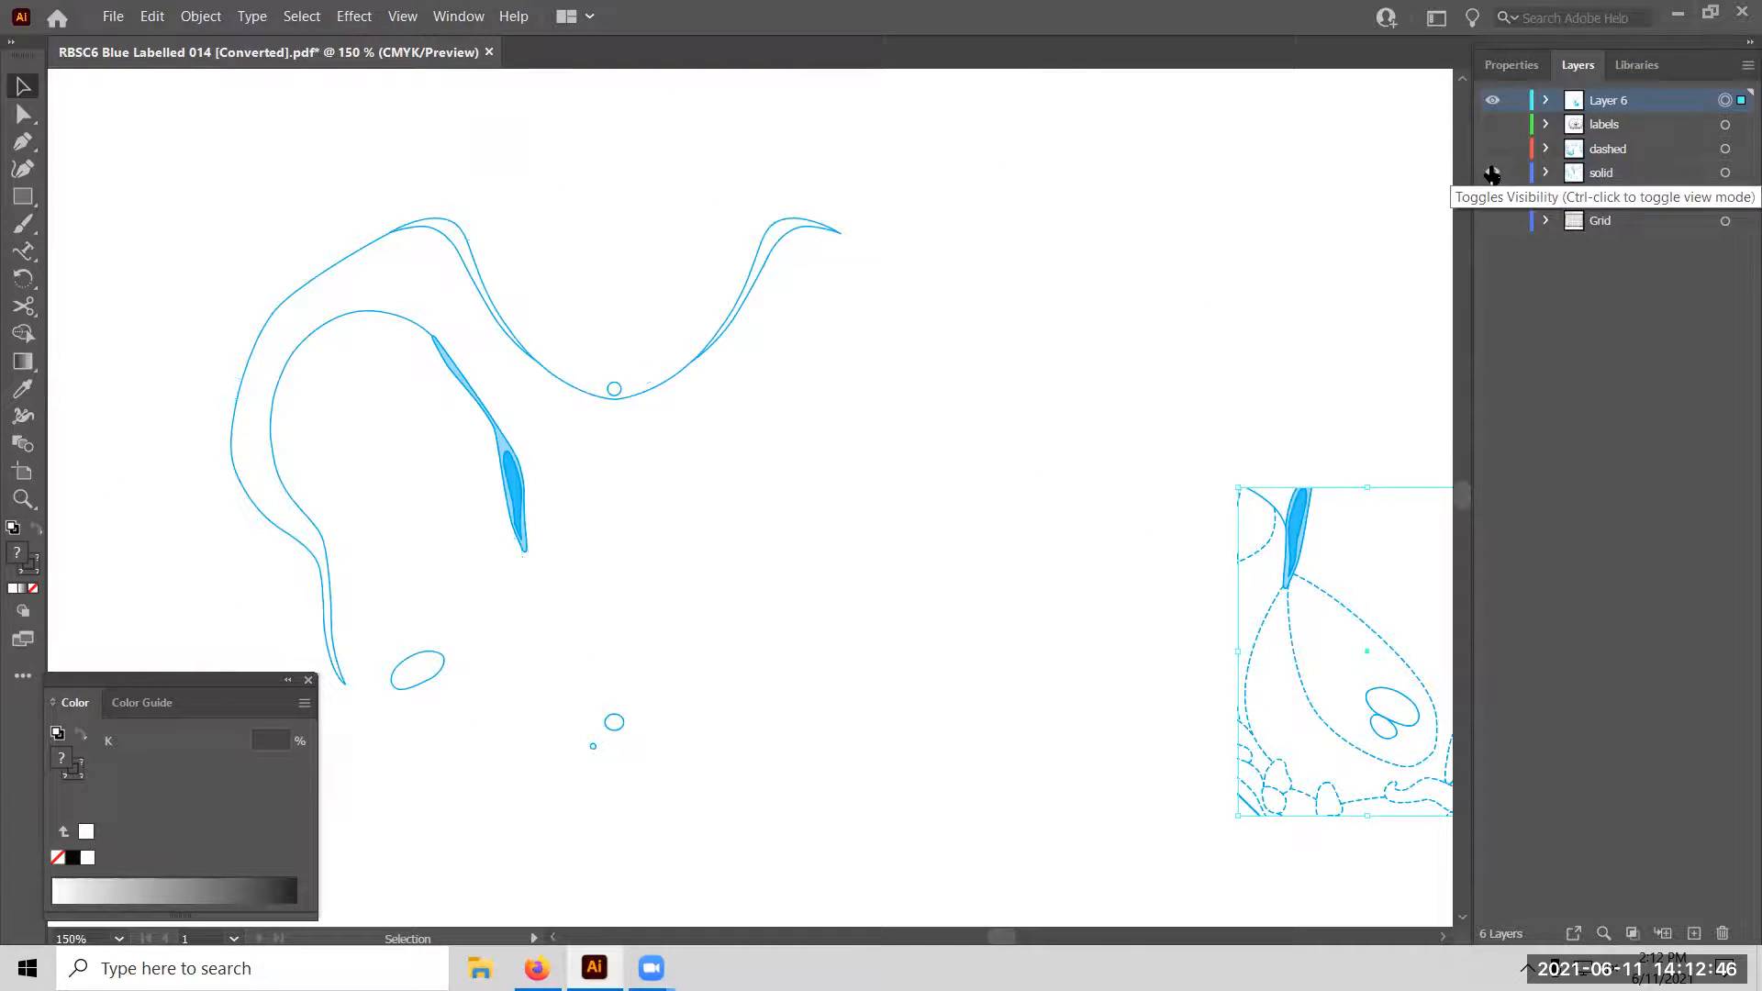
{"action": "left_click", "coordinate": [1492, 172]}
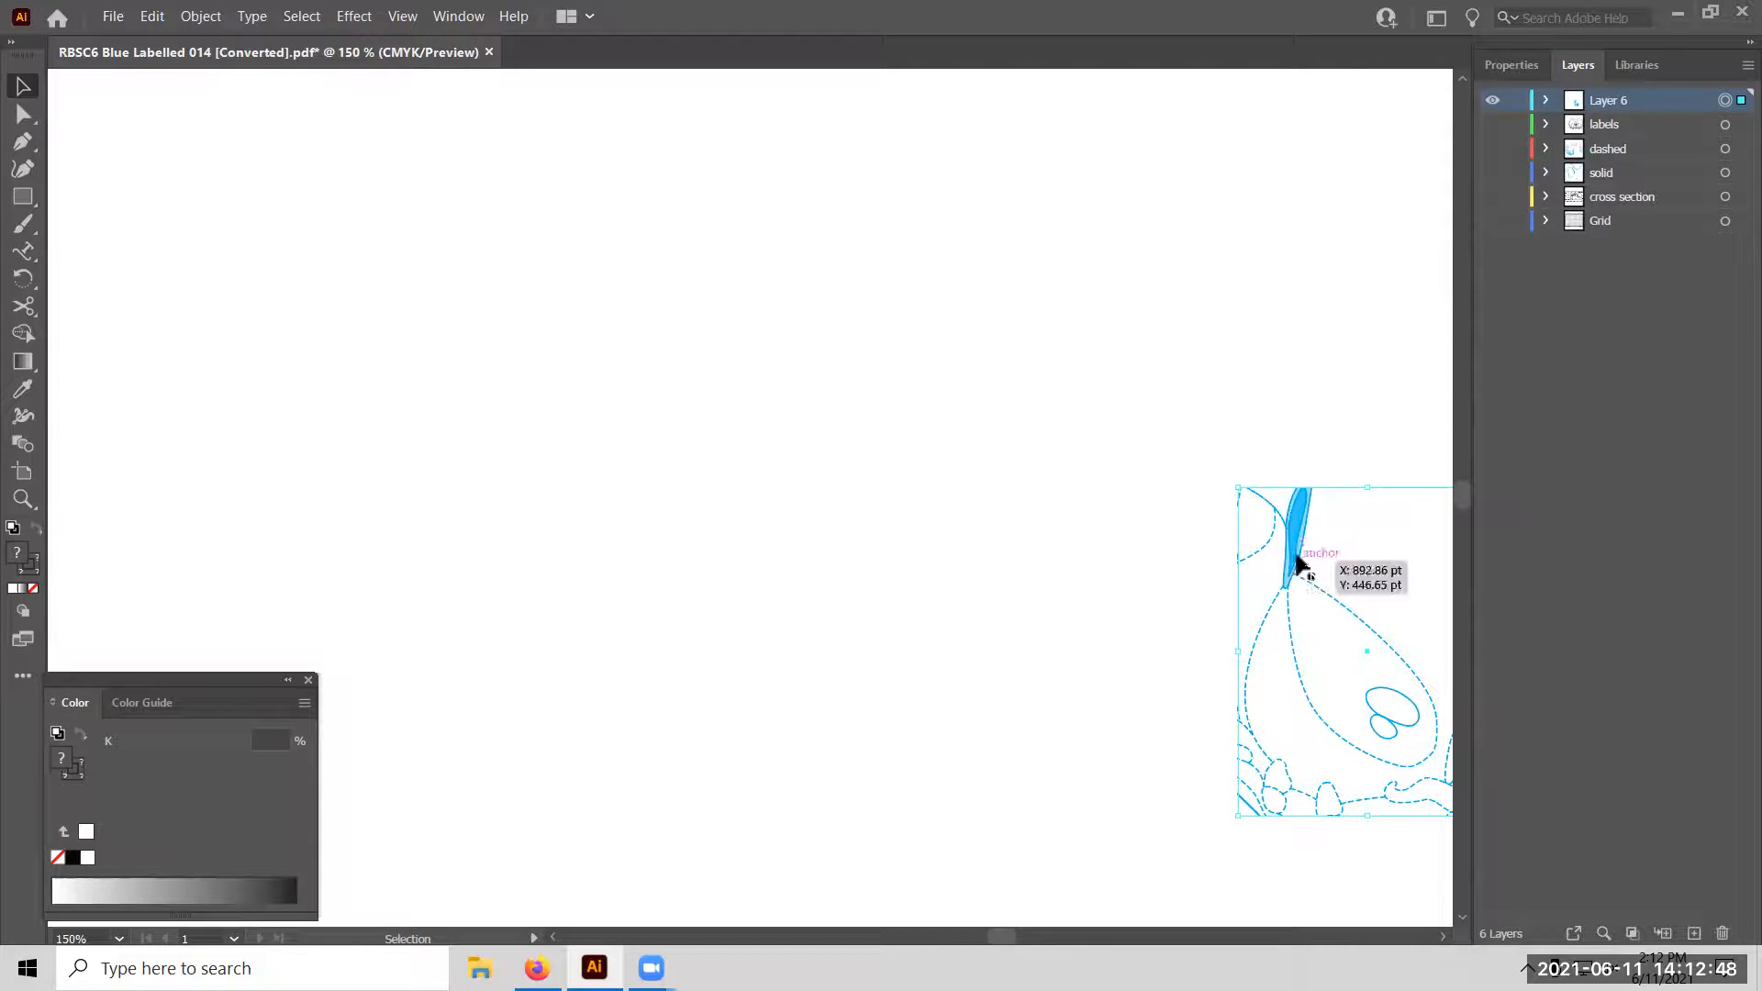
{"action": "left_click_drag", "start_coordinate": [1349, 527], "coordinate": [747, 332]}
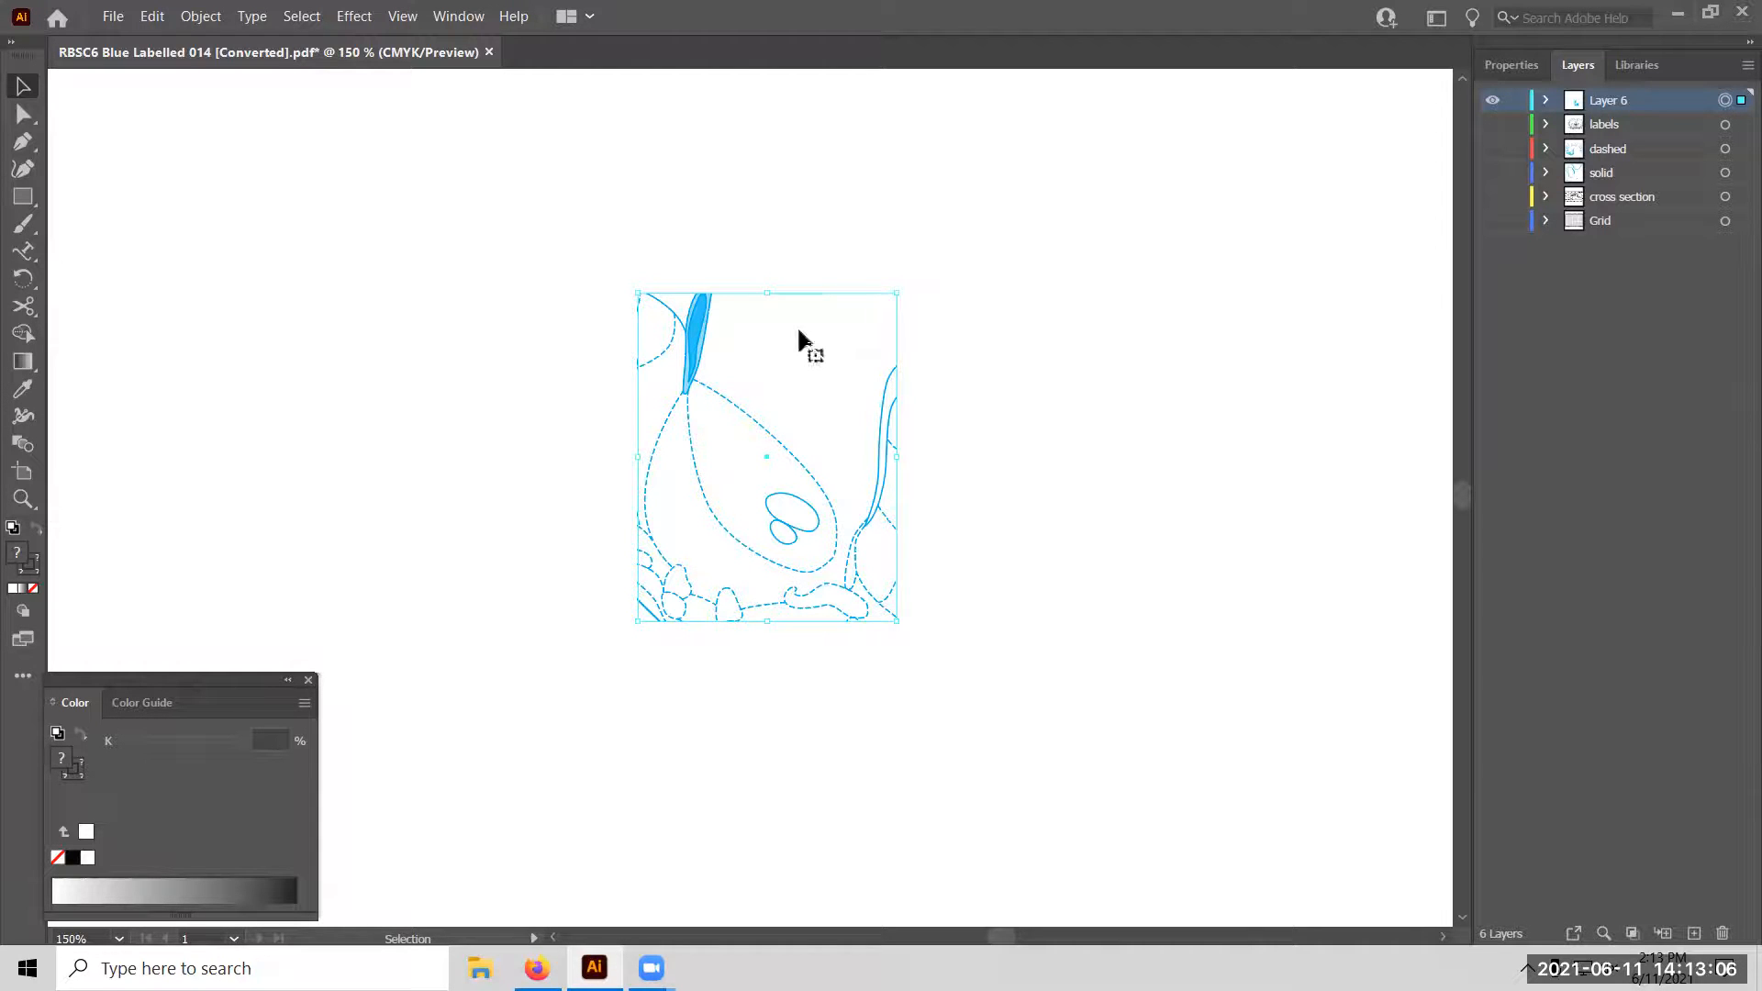
Examine the full extent of individual clipped paths by directly selecting the shaded blue structure, dashed curves and outer brain outline.
{"action": "left_click", "coordinate": [24, 114]}
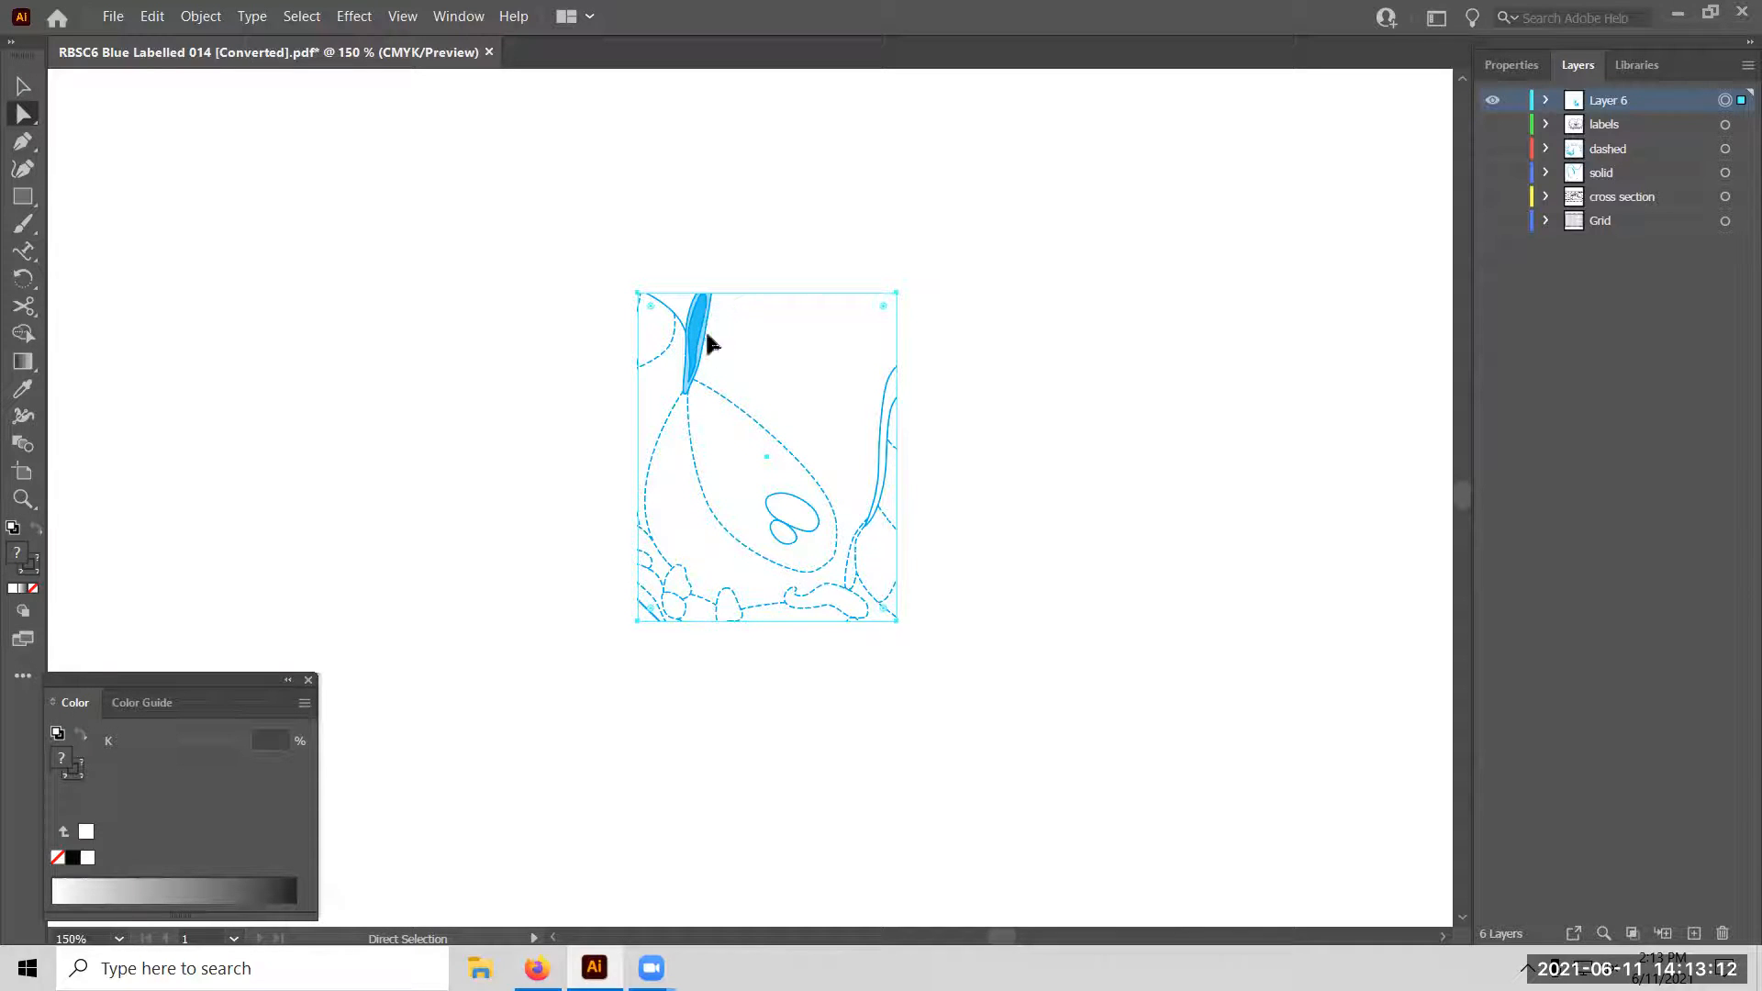
{"action": "left_click", "coordinate": [1172, 358]}
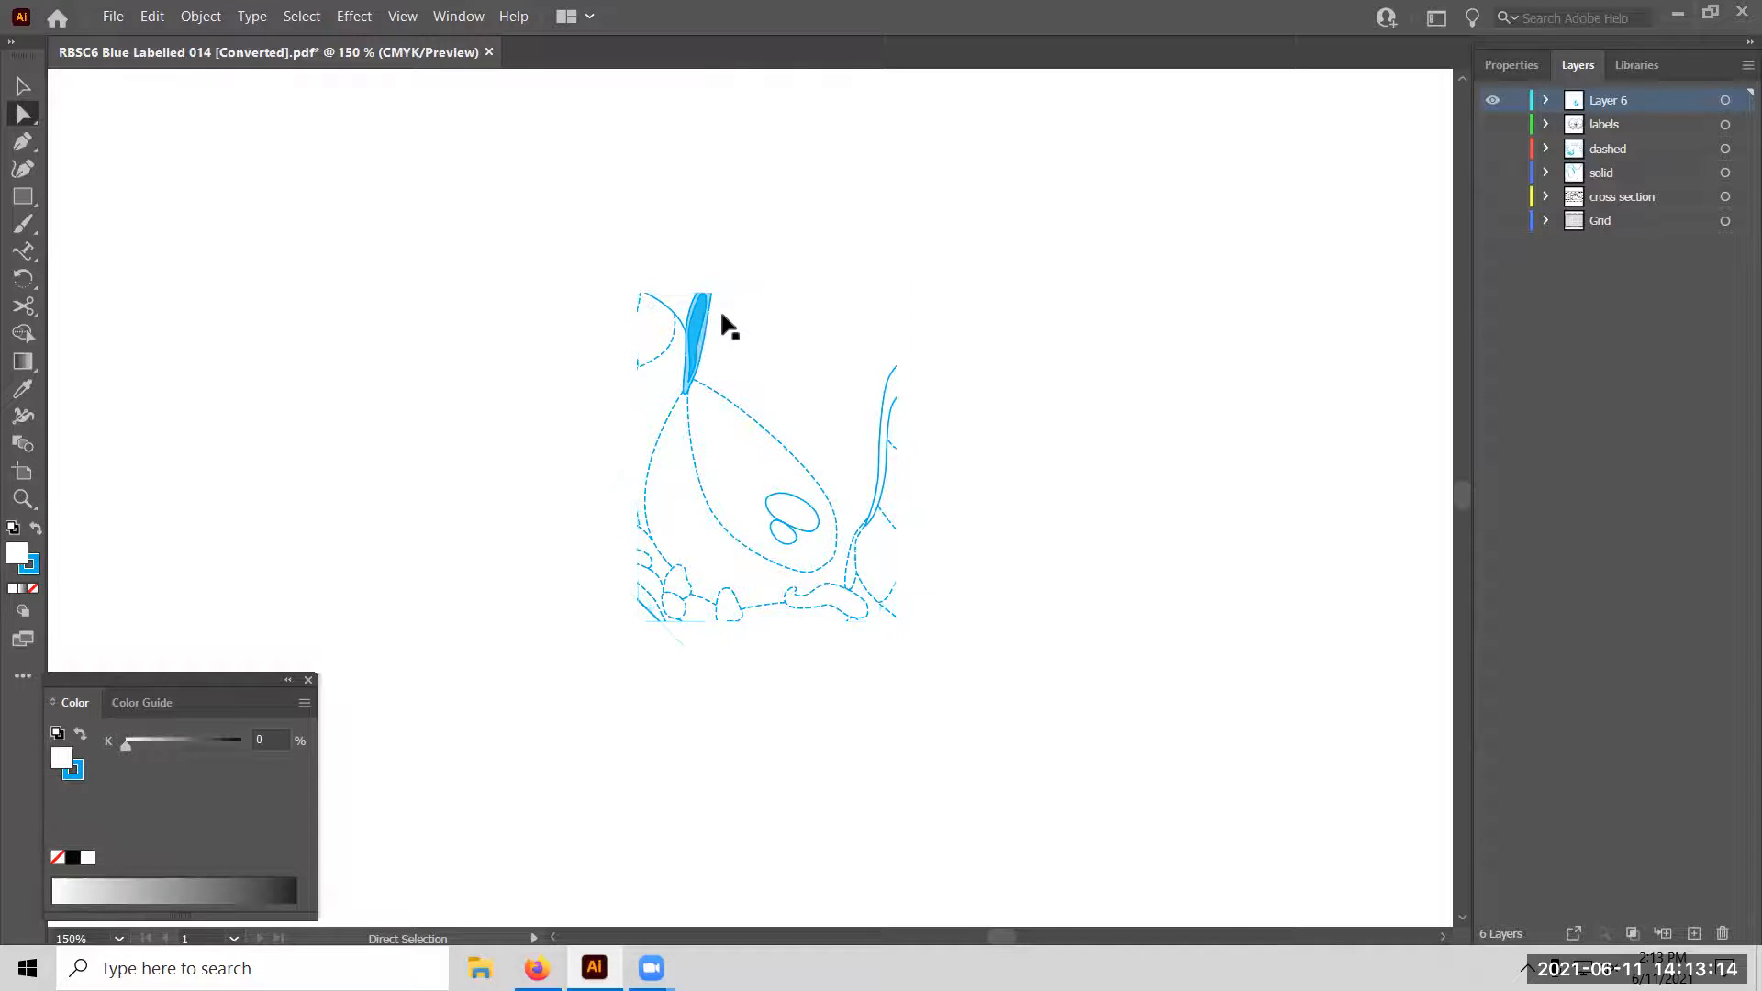
{"action": "left_click", "coordinate": [707, 323]}
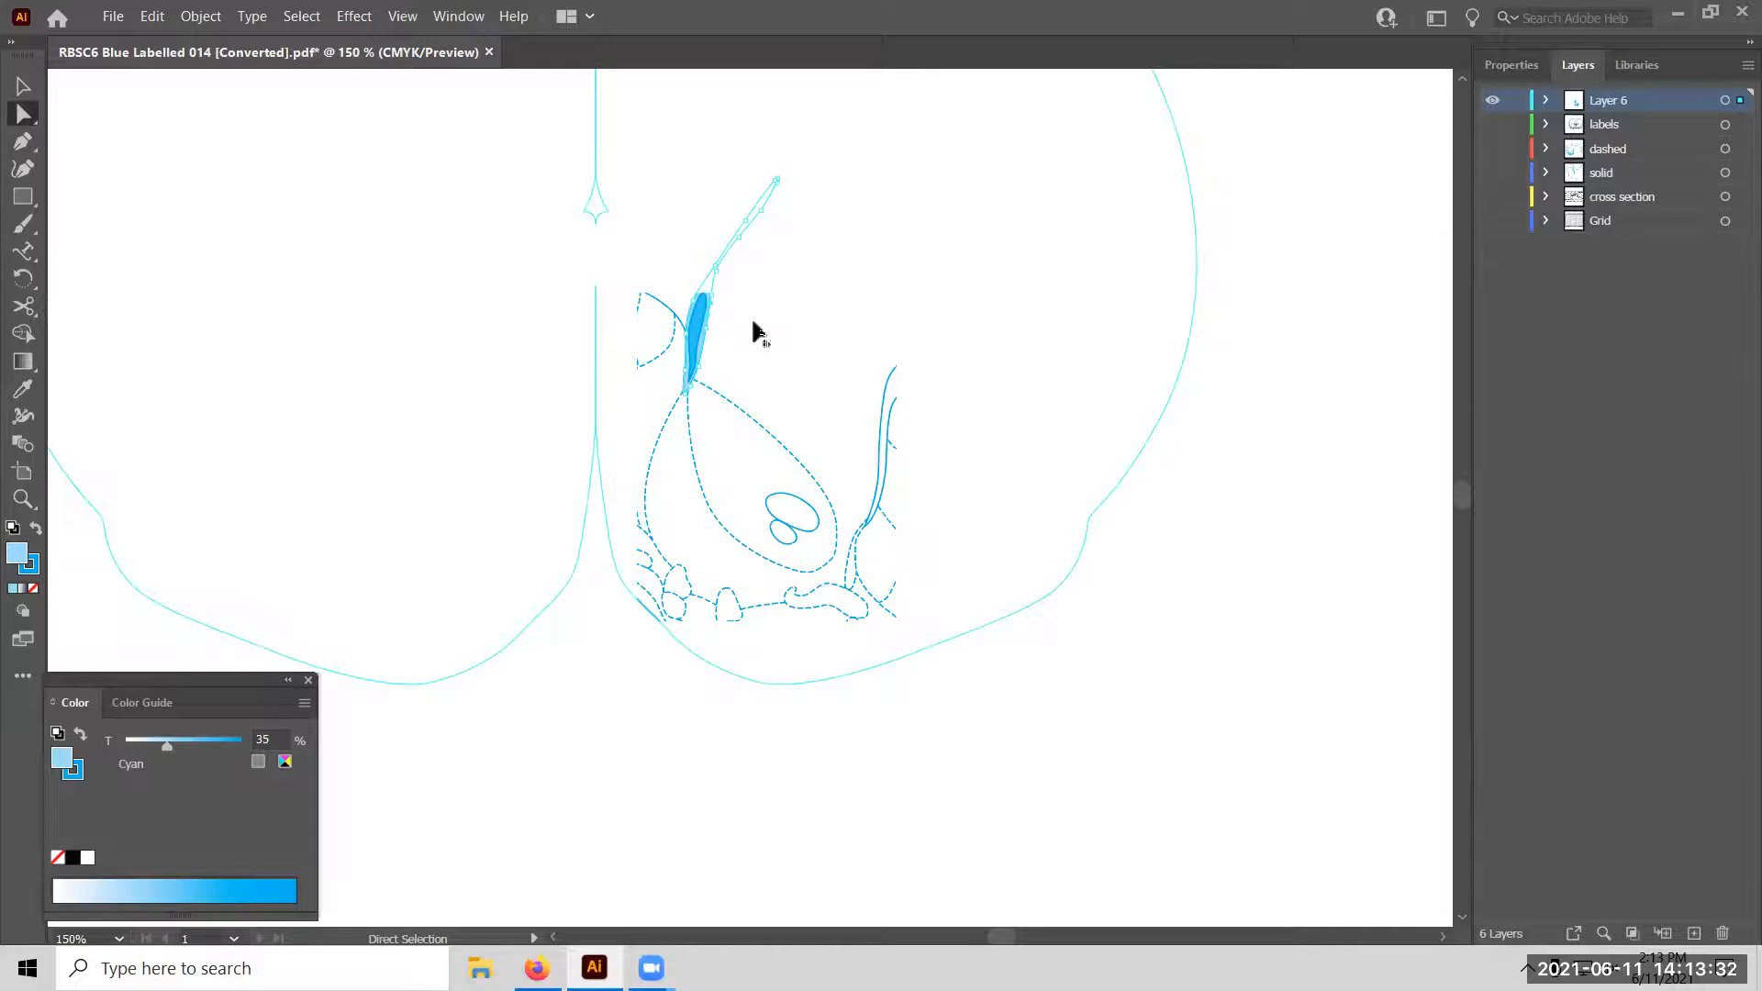
{"action": "left_click", "coordinate": [664, 347]}
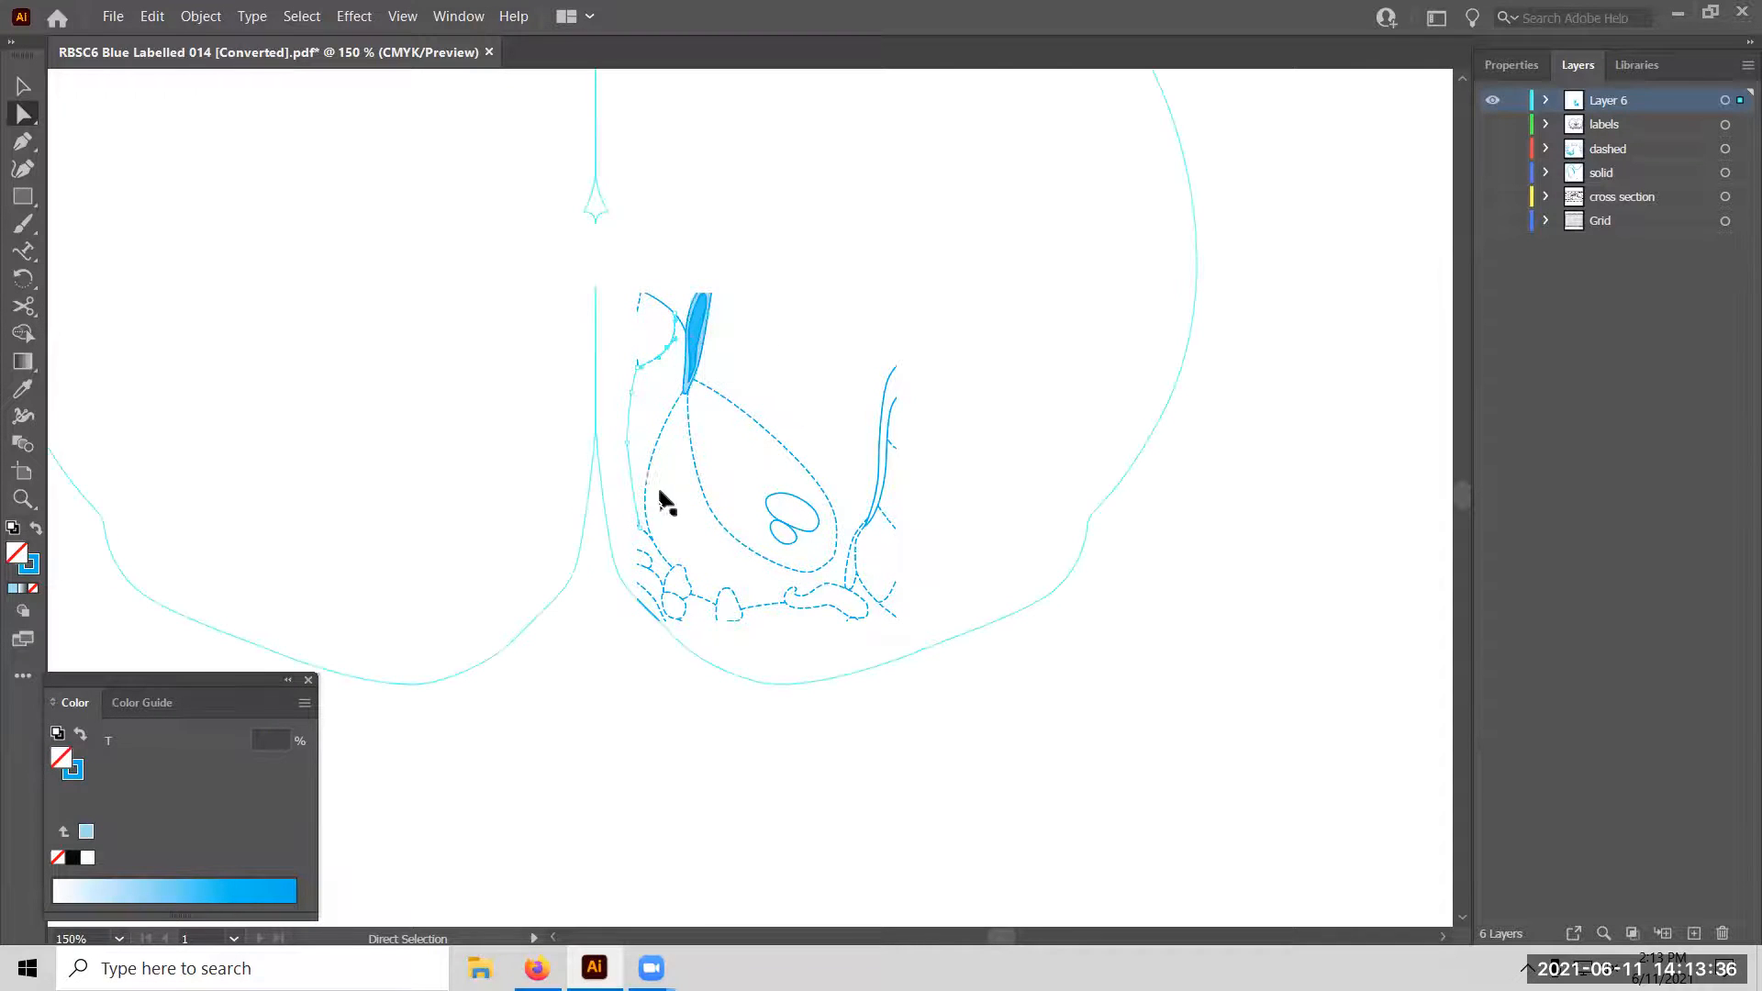
{"action": "left_click", "coordinate": [640, 298]}
{"action": "left_click", "coordinate": [646, 605]}
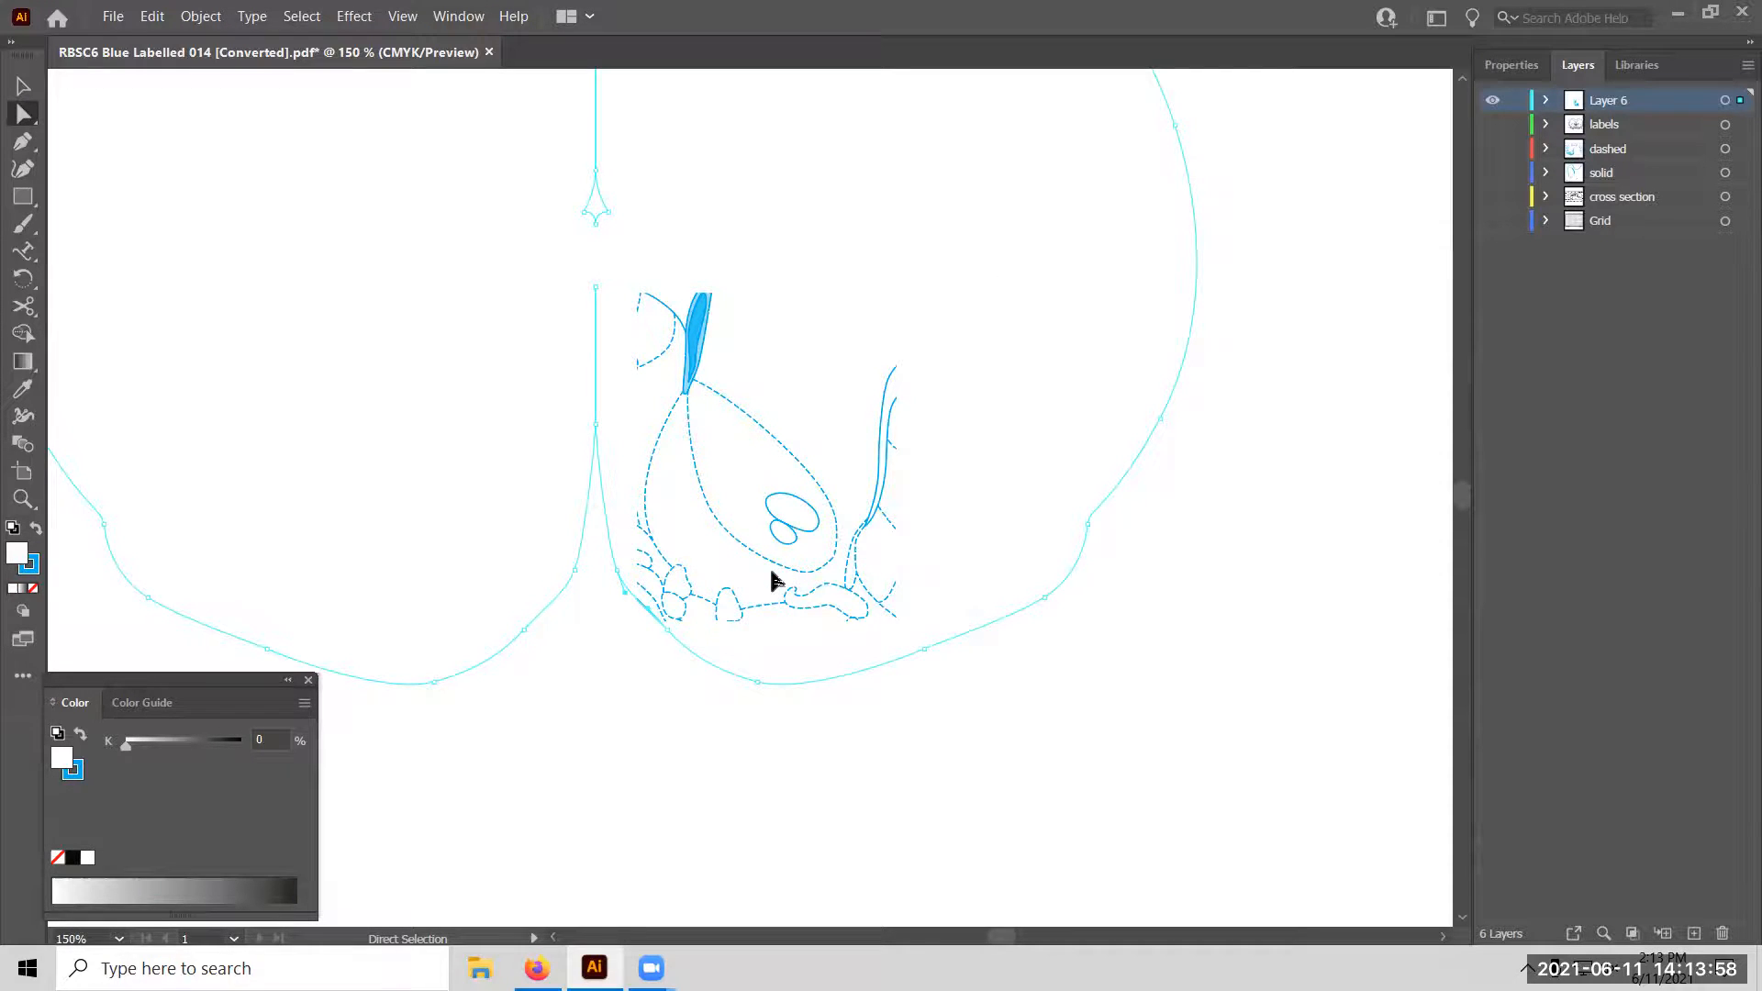
Release the clipping mask on Layer 6's clip group and deselect the artwork.
{"action": "scroll", "coordinate": [771, 580], "scroll_direction": "up", "scroll_amount": 5}
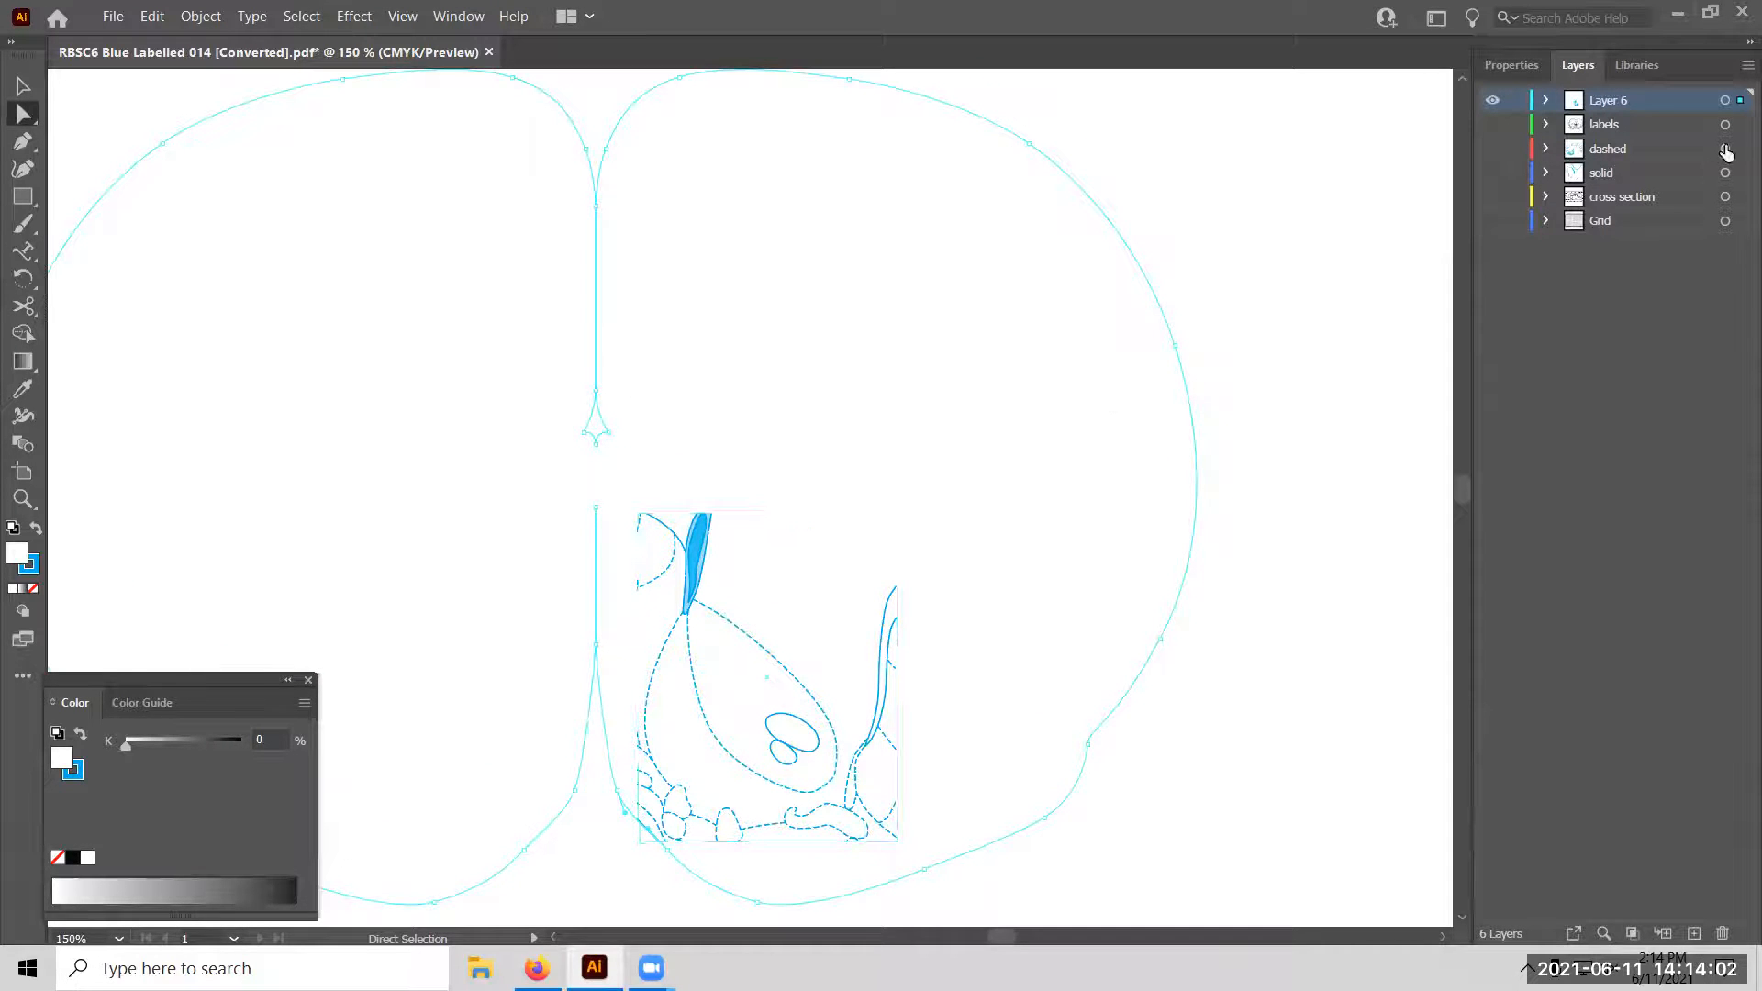
{"action": "left_click", "coordinate": [1726, 100]}
{"action": "left_click", "coordinate": [1546, 101]}
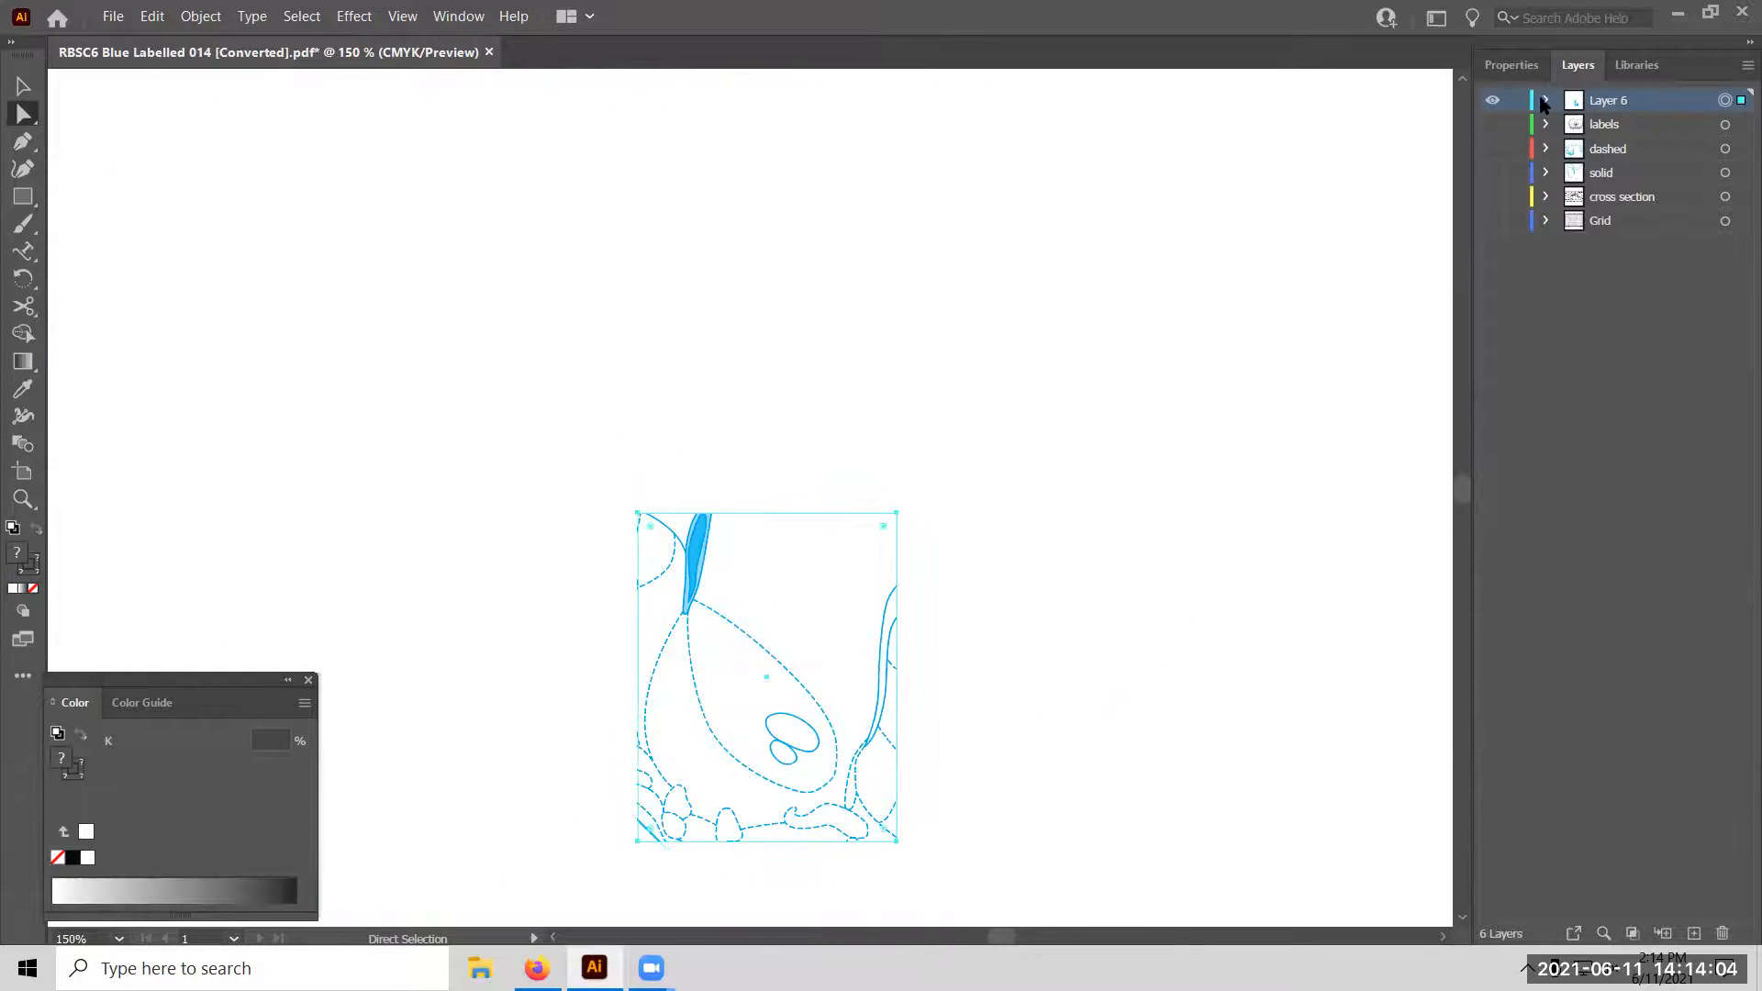
{"action": "left_click", "coordinate": [1711, 124]}
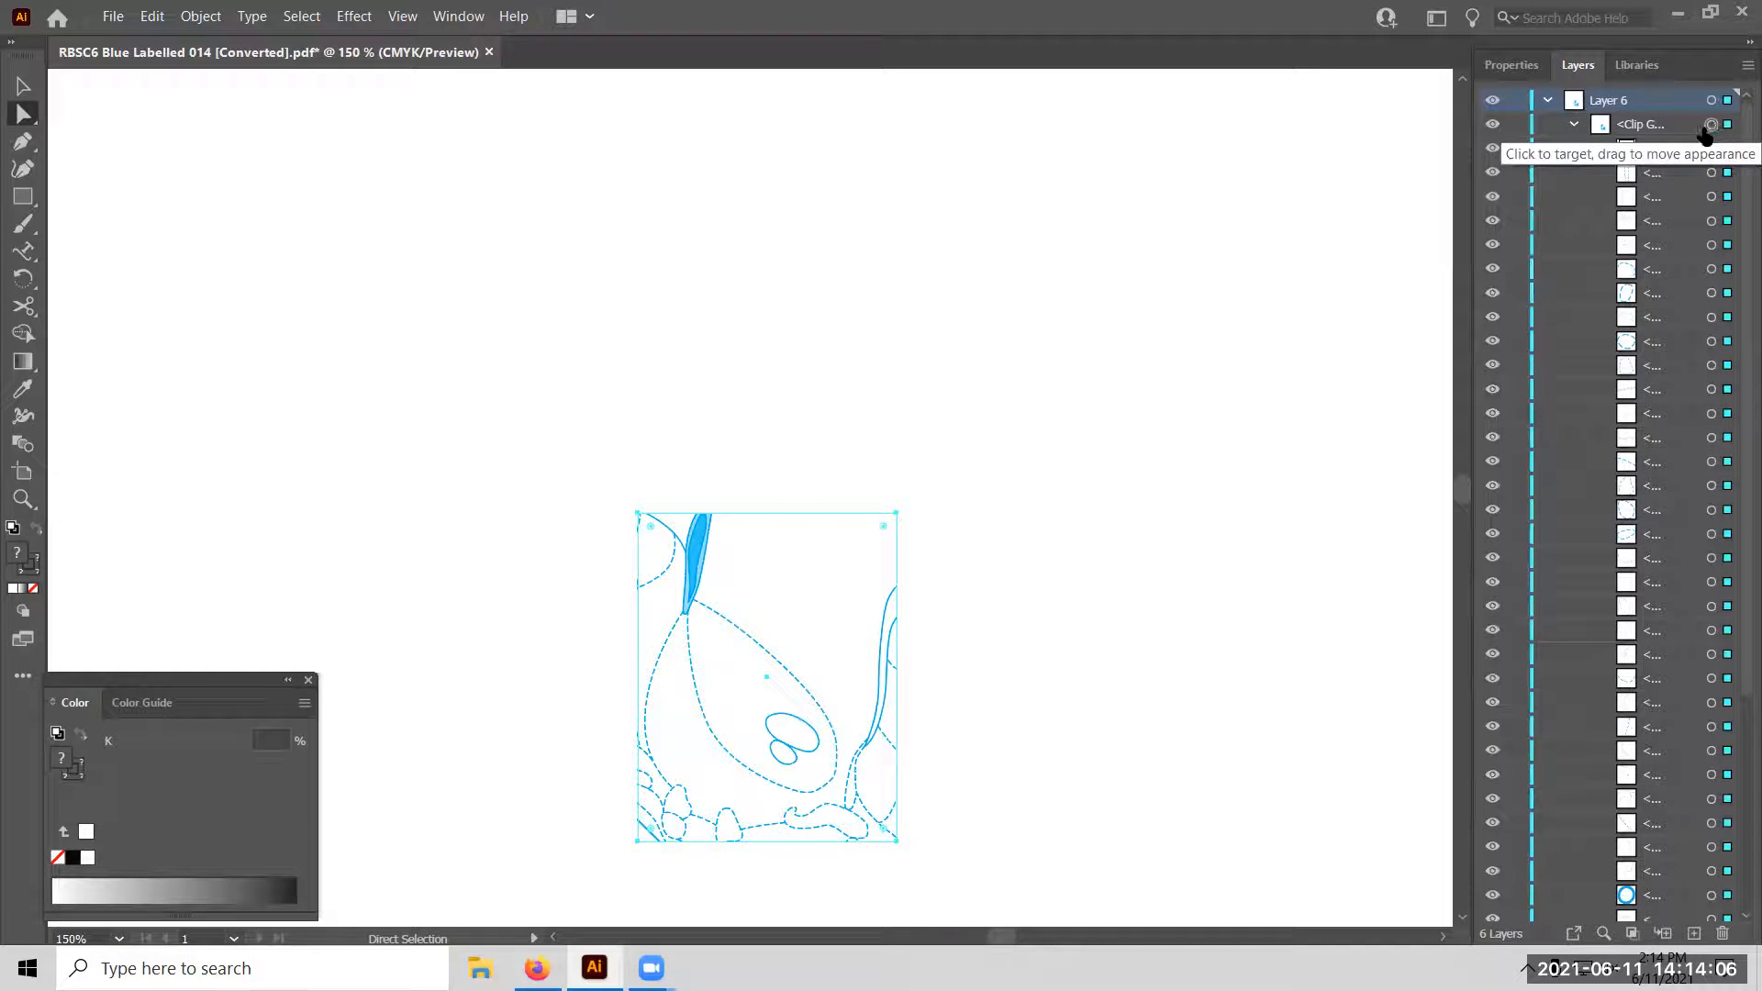
{"action": "left_click", "coordinate": [201, 16]}
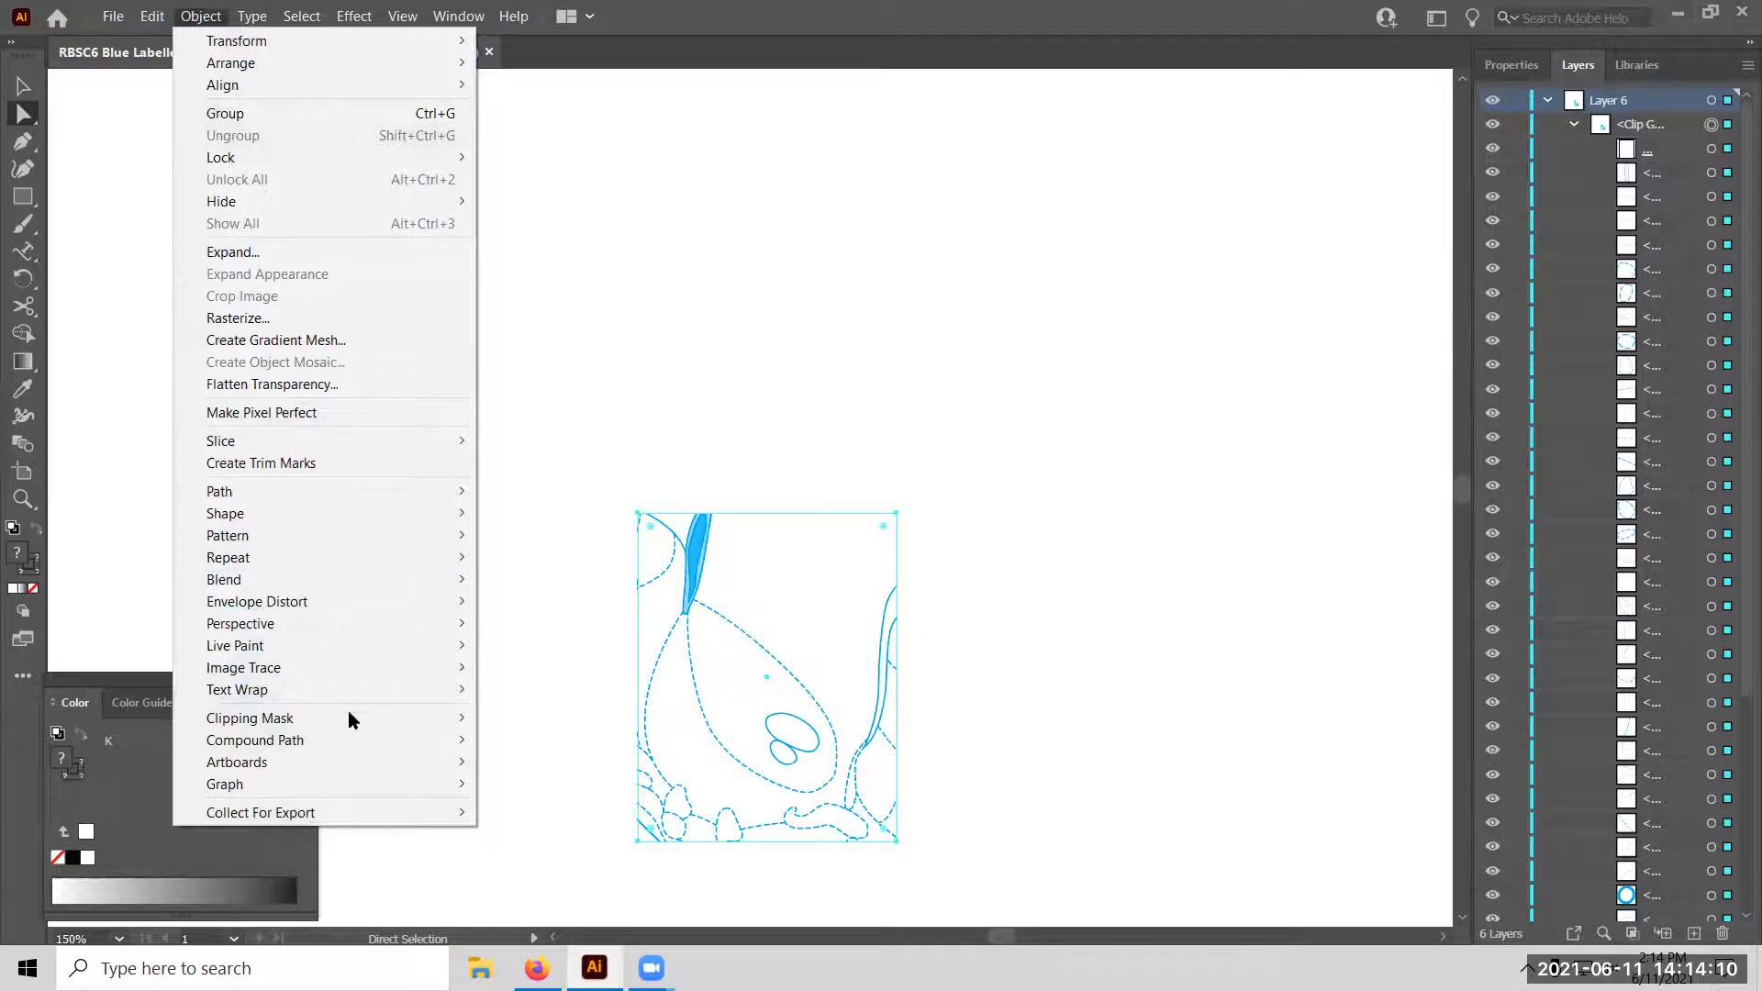
{"action": "mouse_move", "coordinate": [354, 719]}
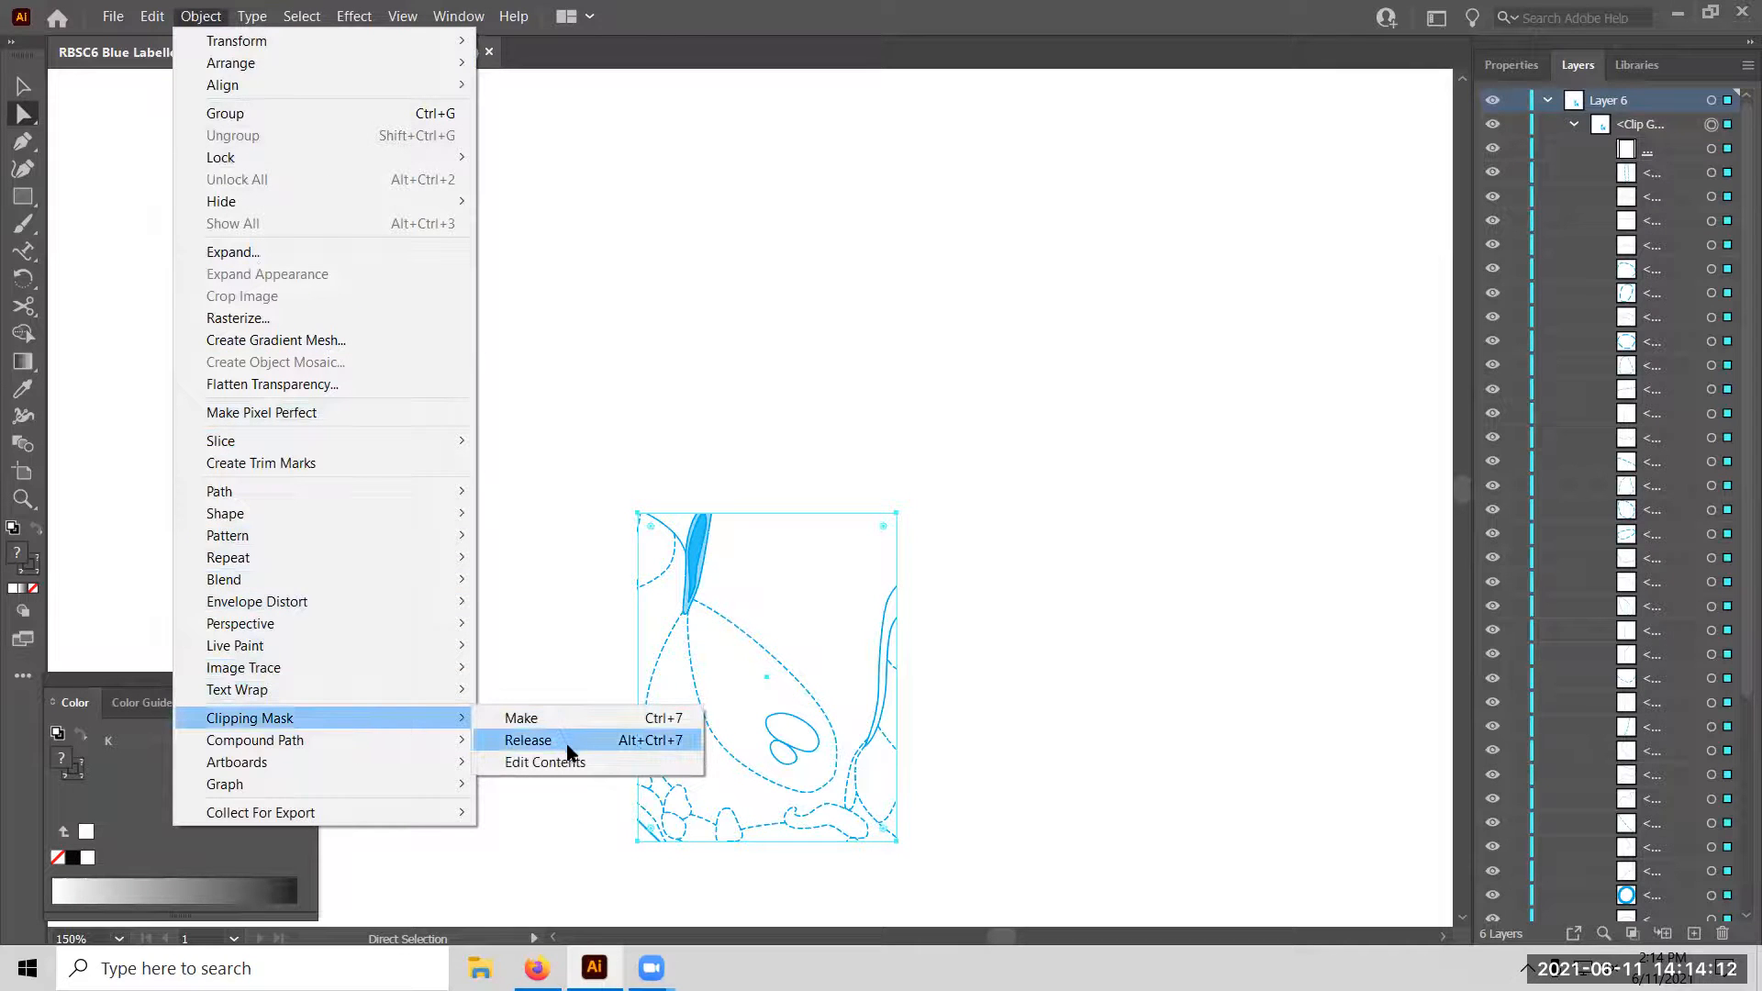
{"action": "left_click", "coordinate": [567, 744]}
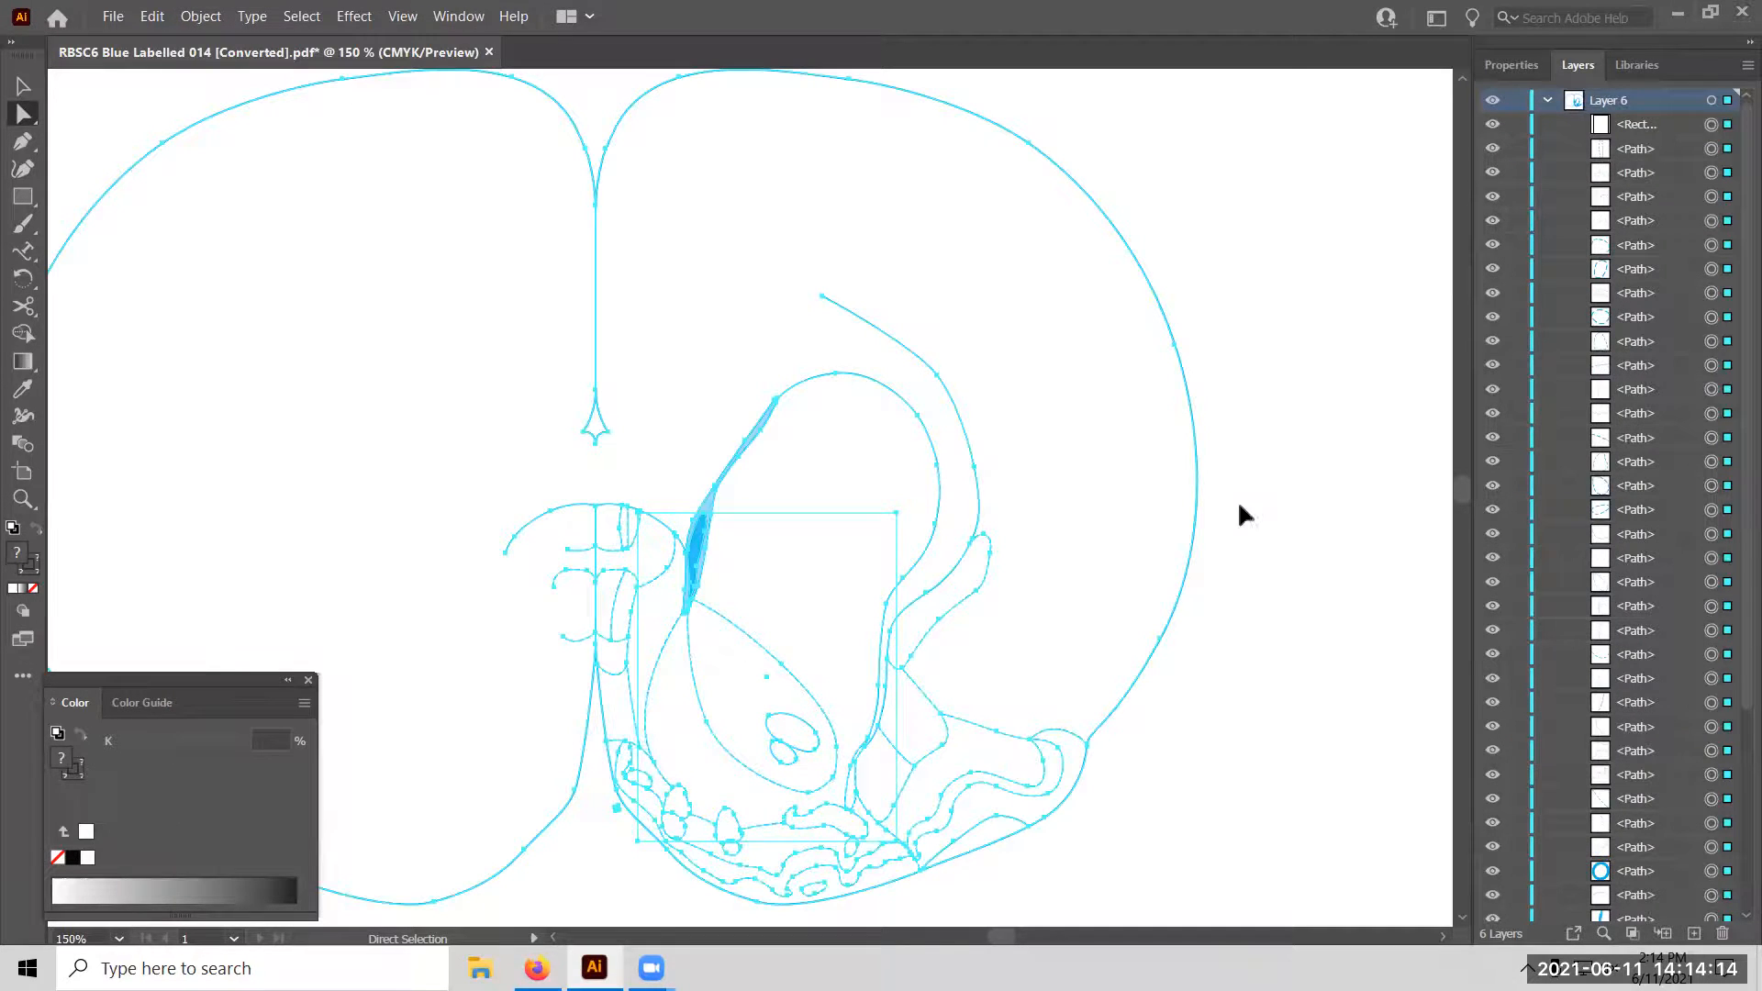
{"action": "left_click", "coordinate": [1338, 450]}
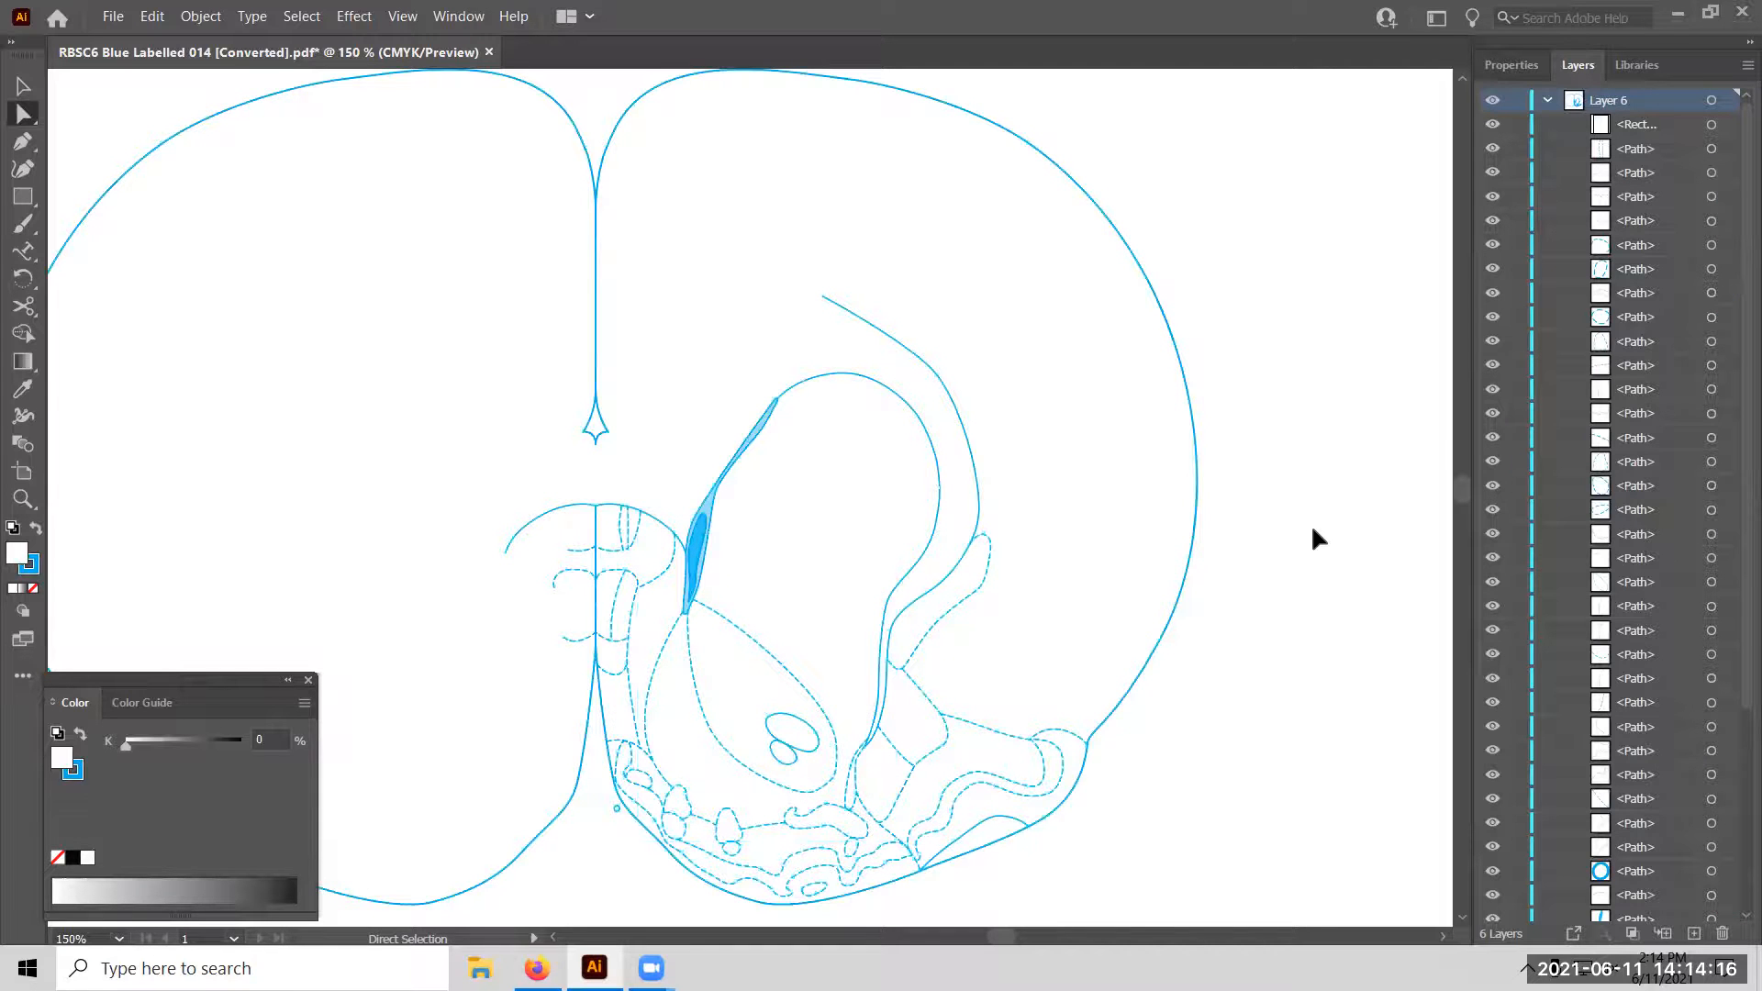
{"action": "scroll", "coordinate": [1314, 530], "scroll_direction": "down", "scroll_amount": 1}
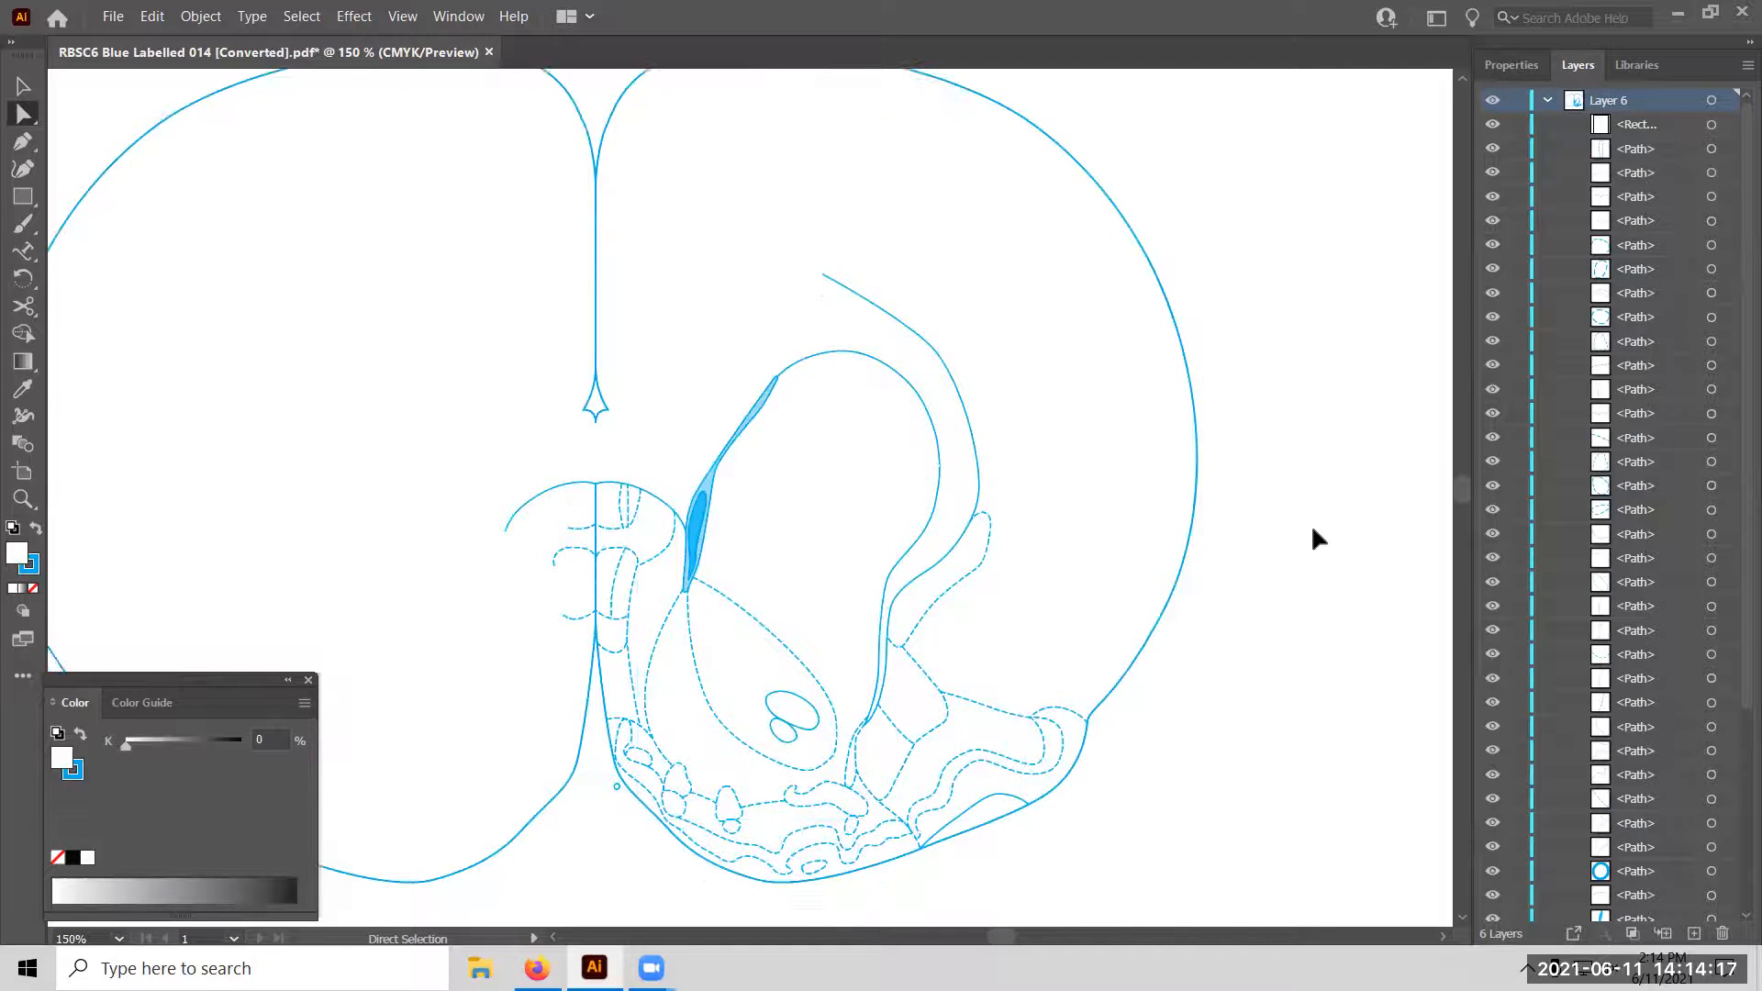
Collapse Layer 6 and make the dashed and solid layers visible again.
{"action": "left_click", "coordinate": [1547, 99]}
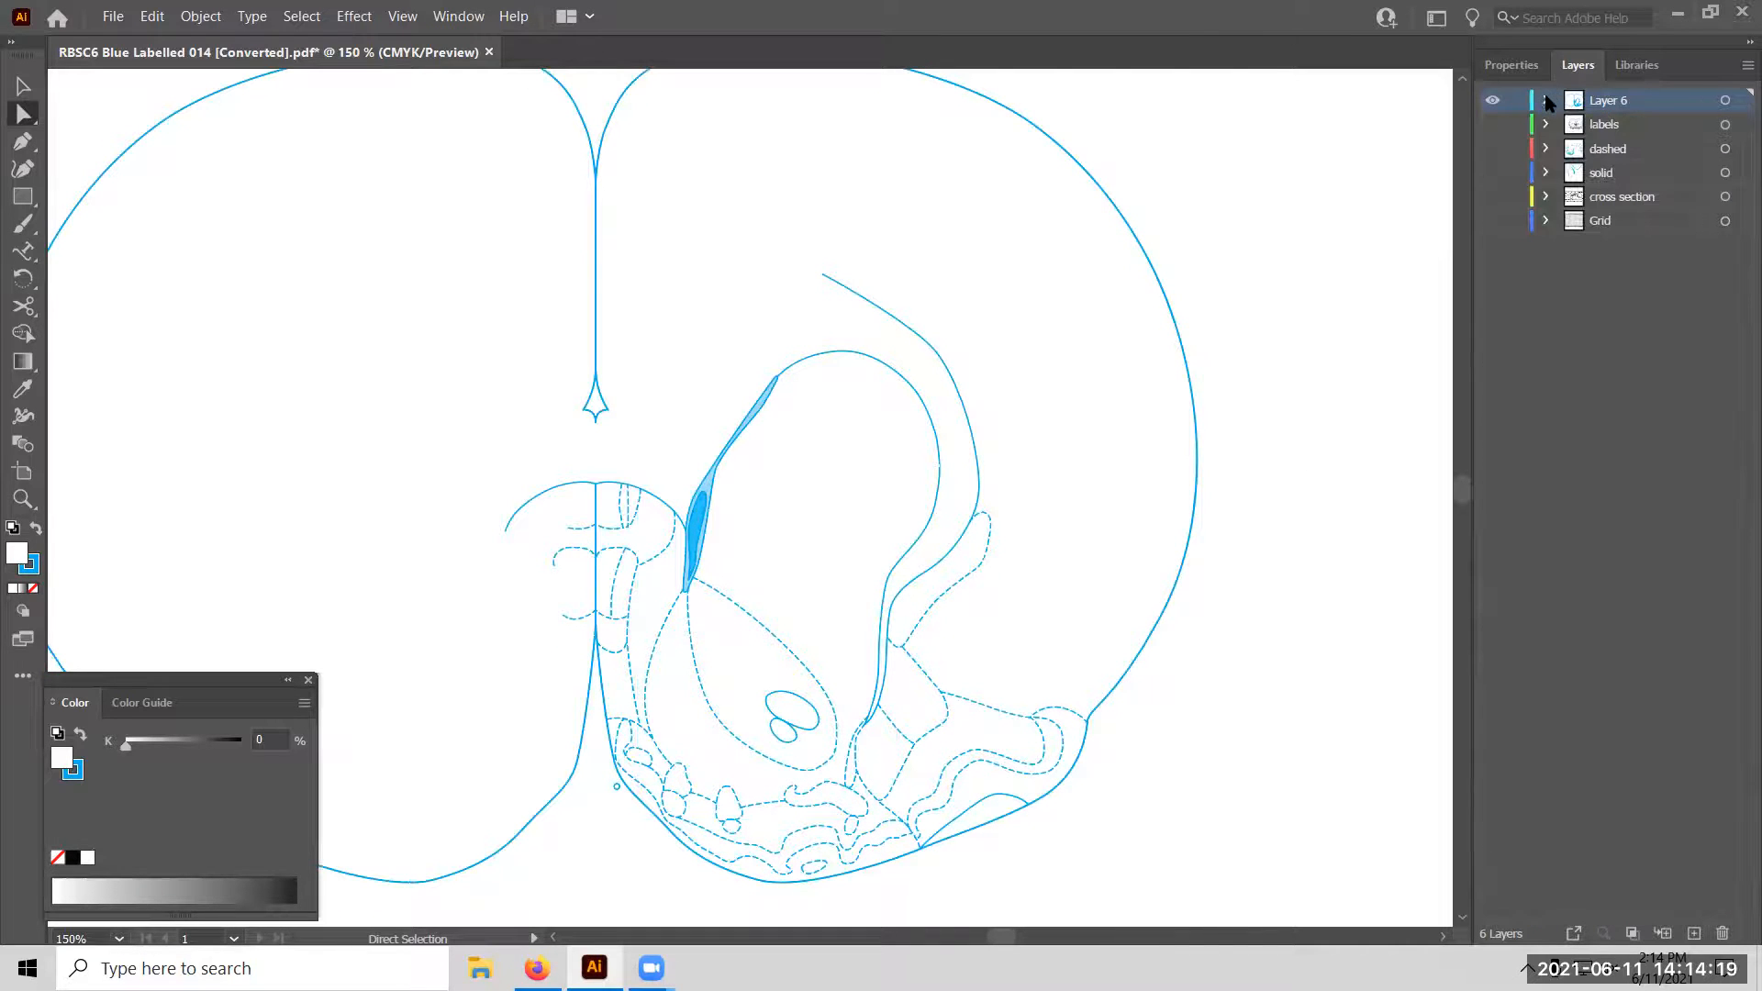
{"action": "left_click", "coordinate": [1494, 150]}
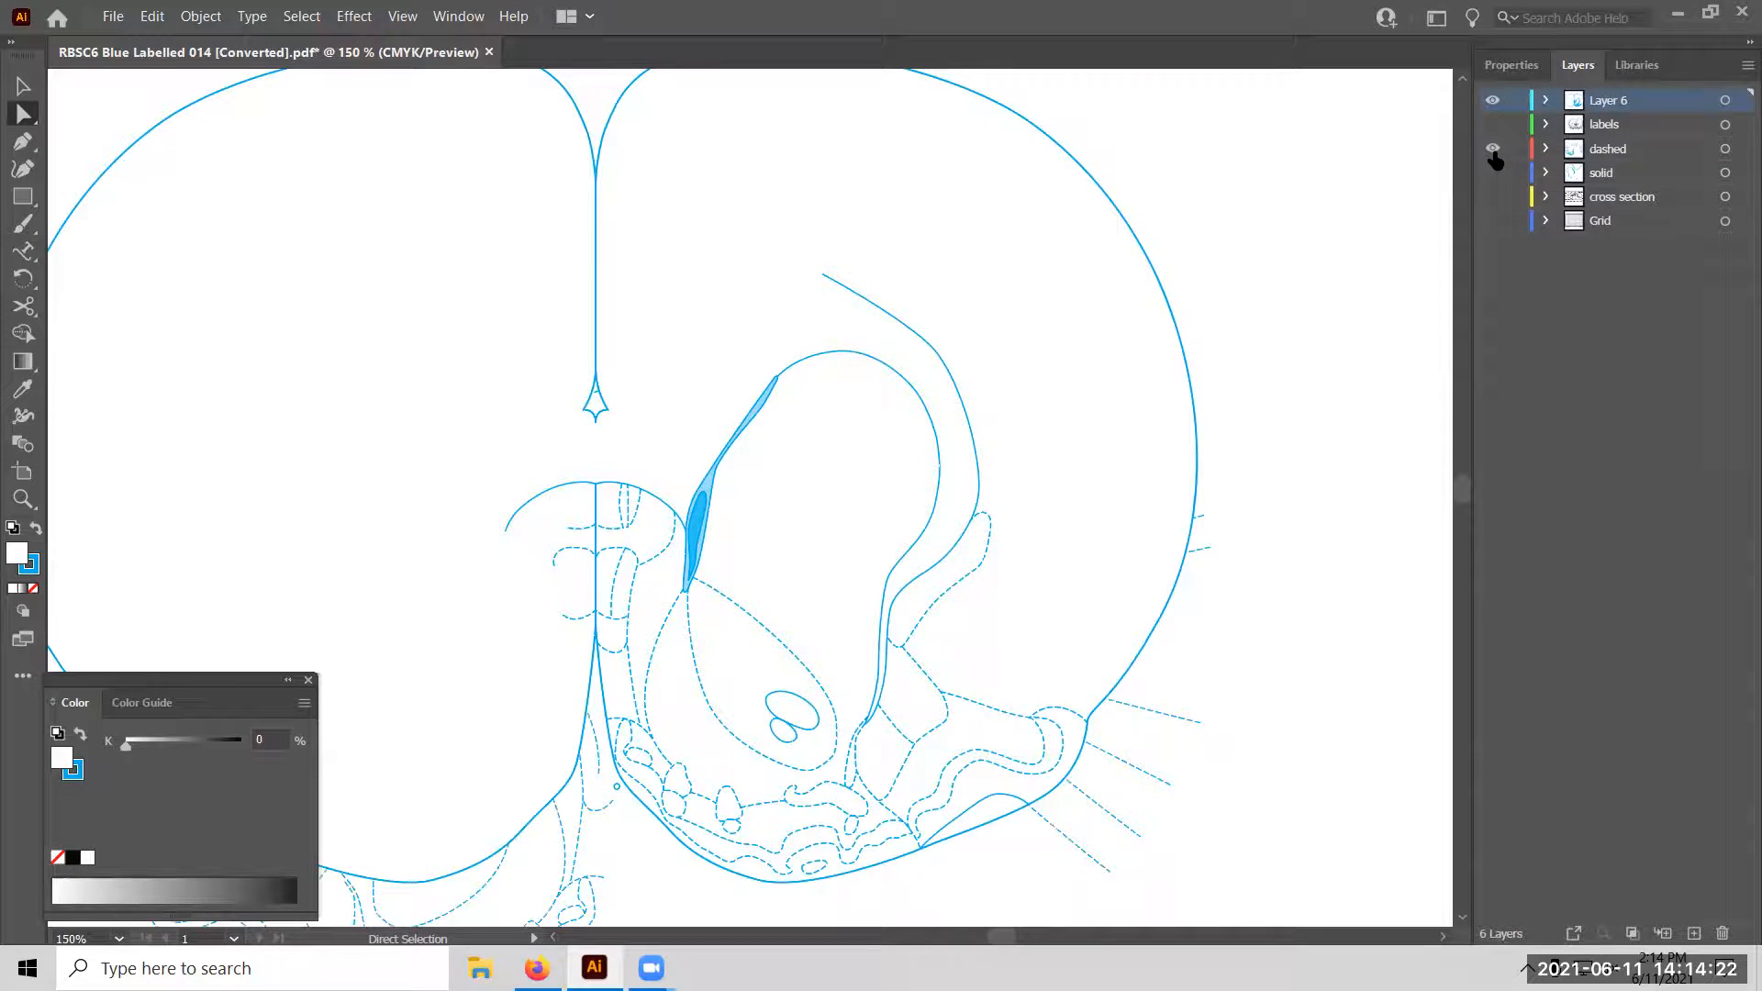
{"action": "left_click", "coordinate": [1493, 173]}
{"action": "scroll", "coordinate": [1371, 384], "scroll_direction": "down", "scroll_amount": 3}
{"action": "scroll", "coordinate": [1374, 387], "scroll_direction": "down", "scroll_amount": 5}
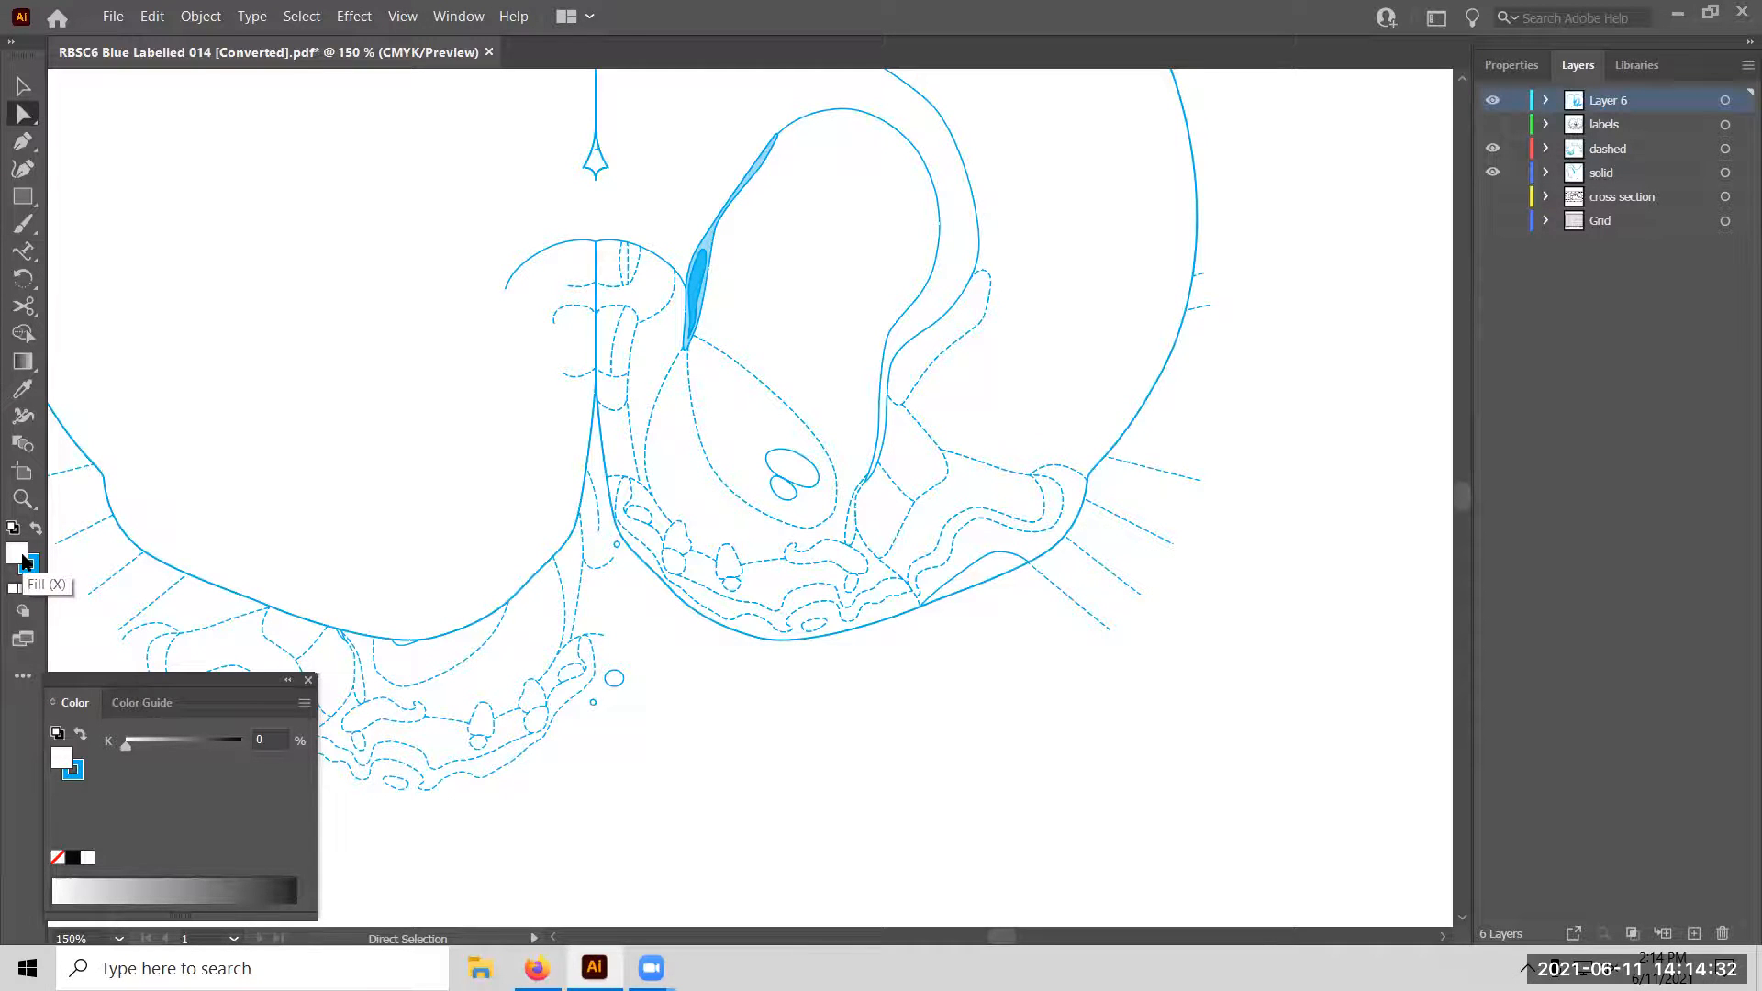
Set the fill of Layer 6's large outer brain outline to None.
{"action": "left_click", "coordinate": [33, 591]}
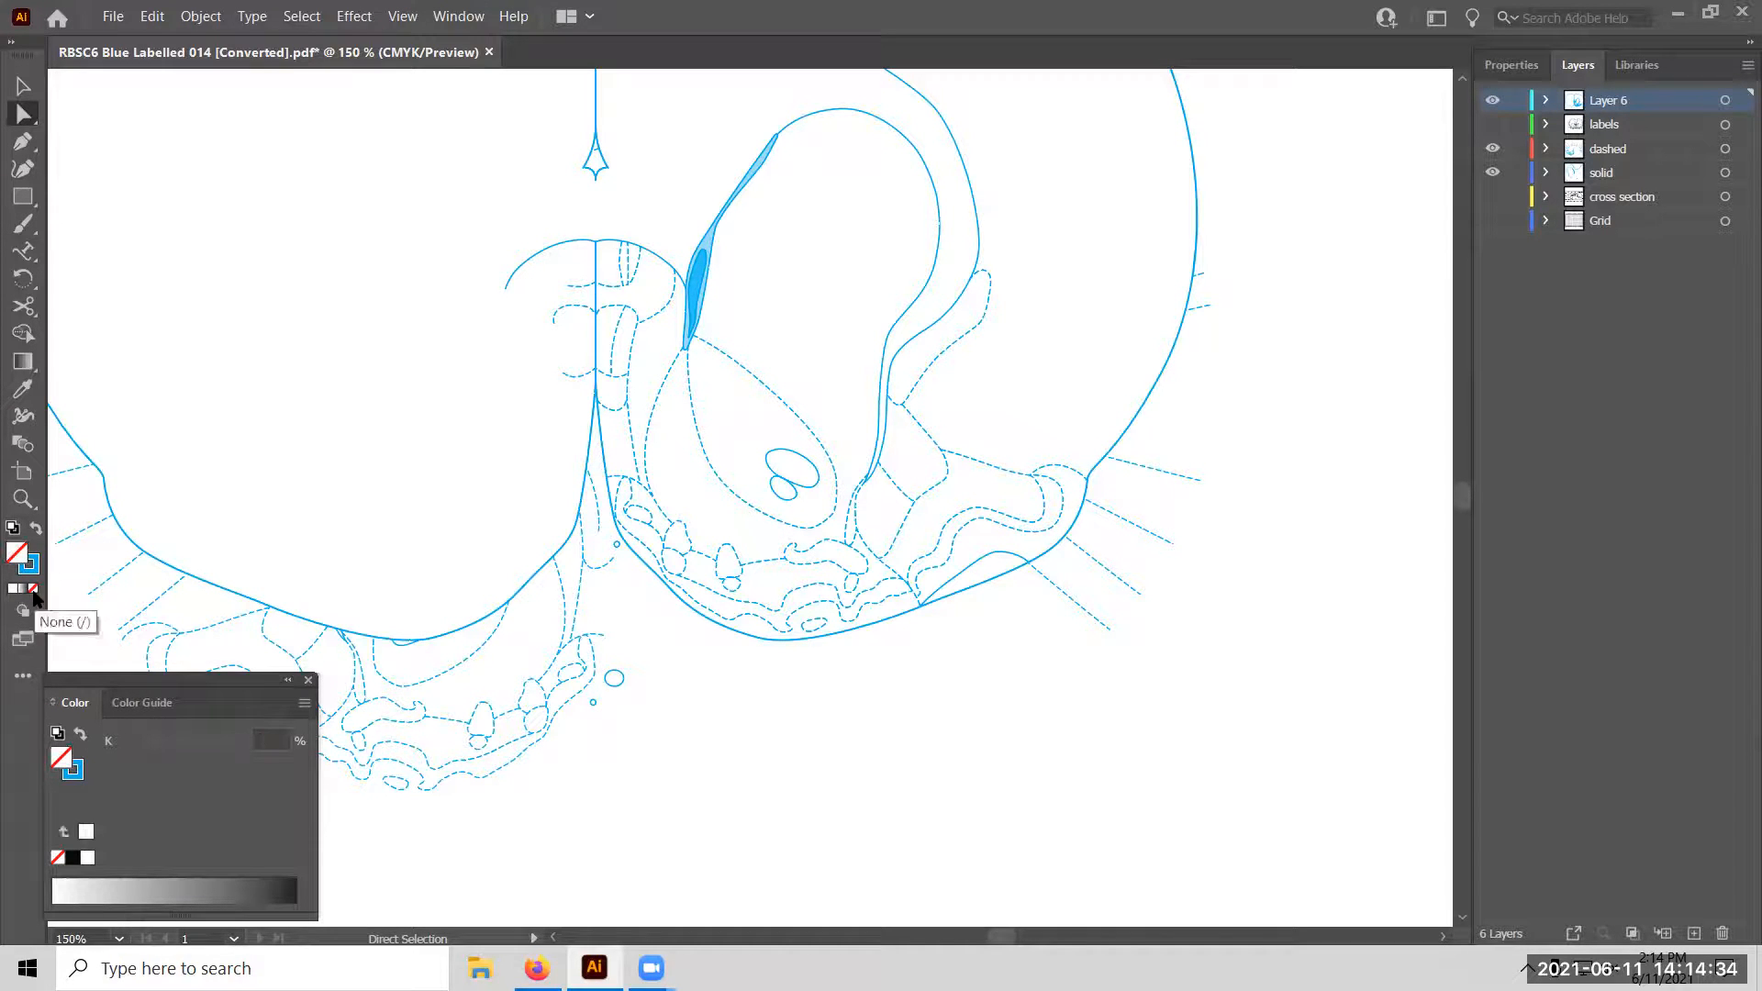
{"action": "key", "text": "ctrl+z"}
{"action": "left_click", "coordinate": [22, 85]}
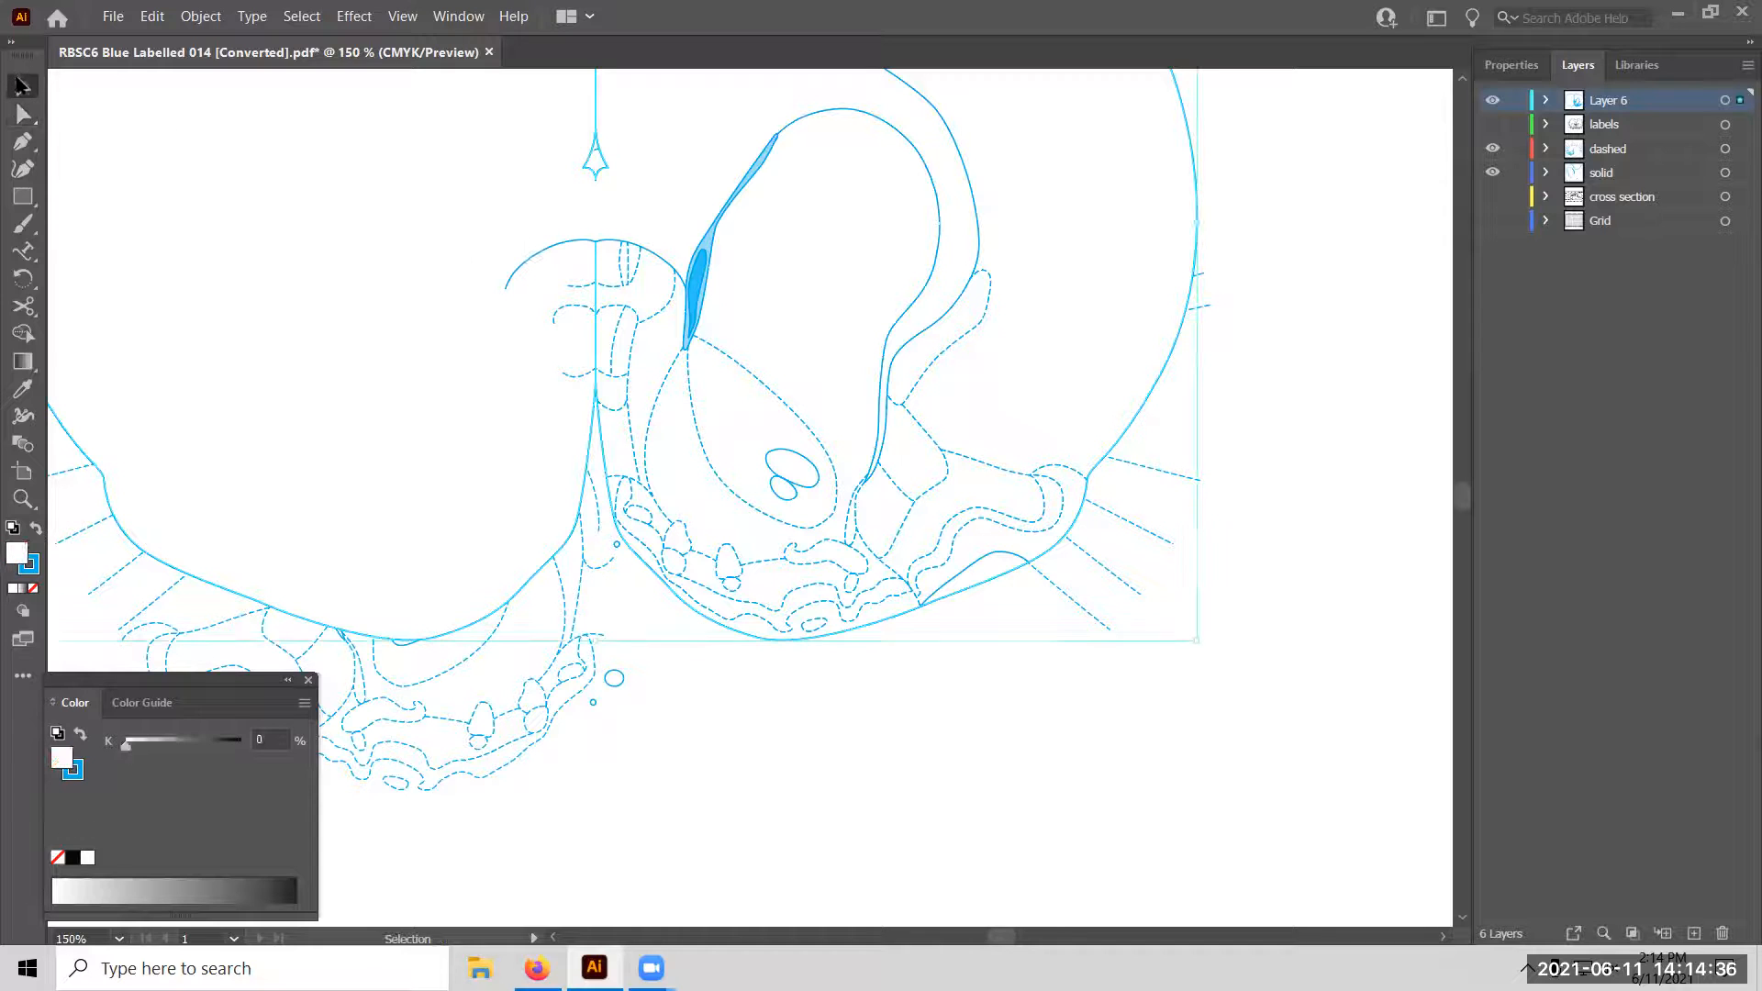
{"action": "left_click", "coordinate": [33, 591]}
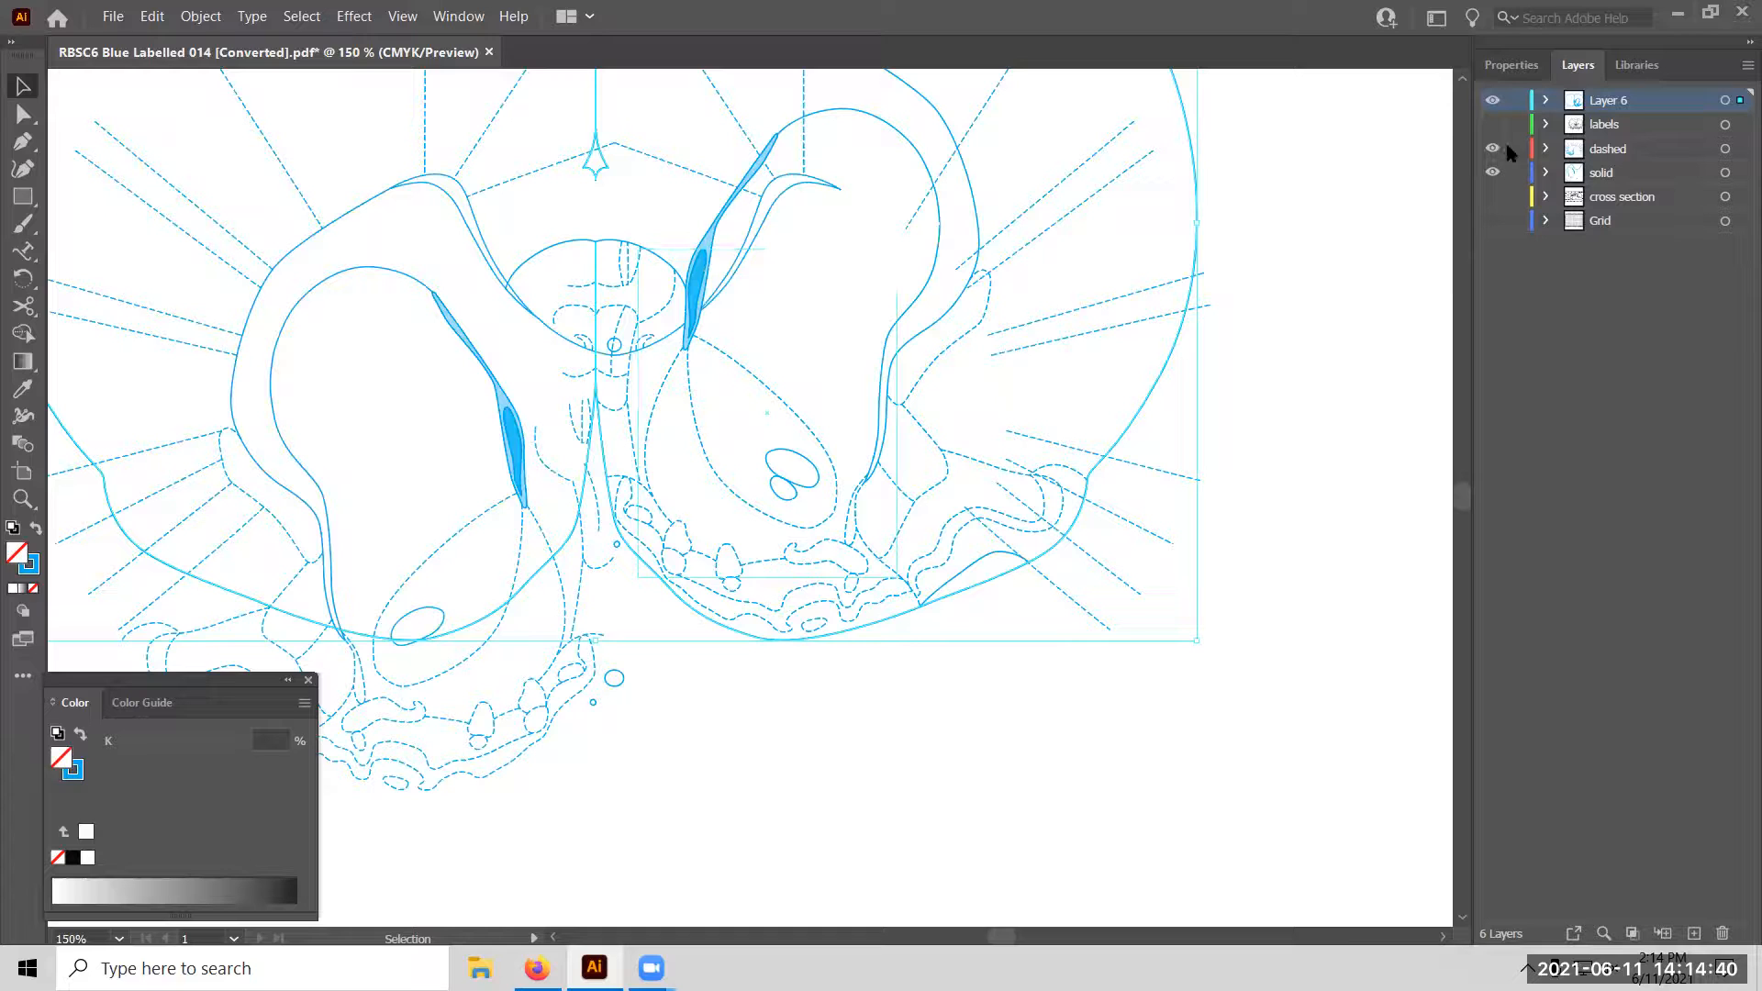
Select all of Layer 6's artwork and move it back into alignment with the other half of the brain diagram.
{"action": "left_click", "coordinate": [1726, 101]}
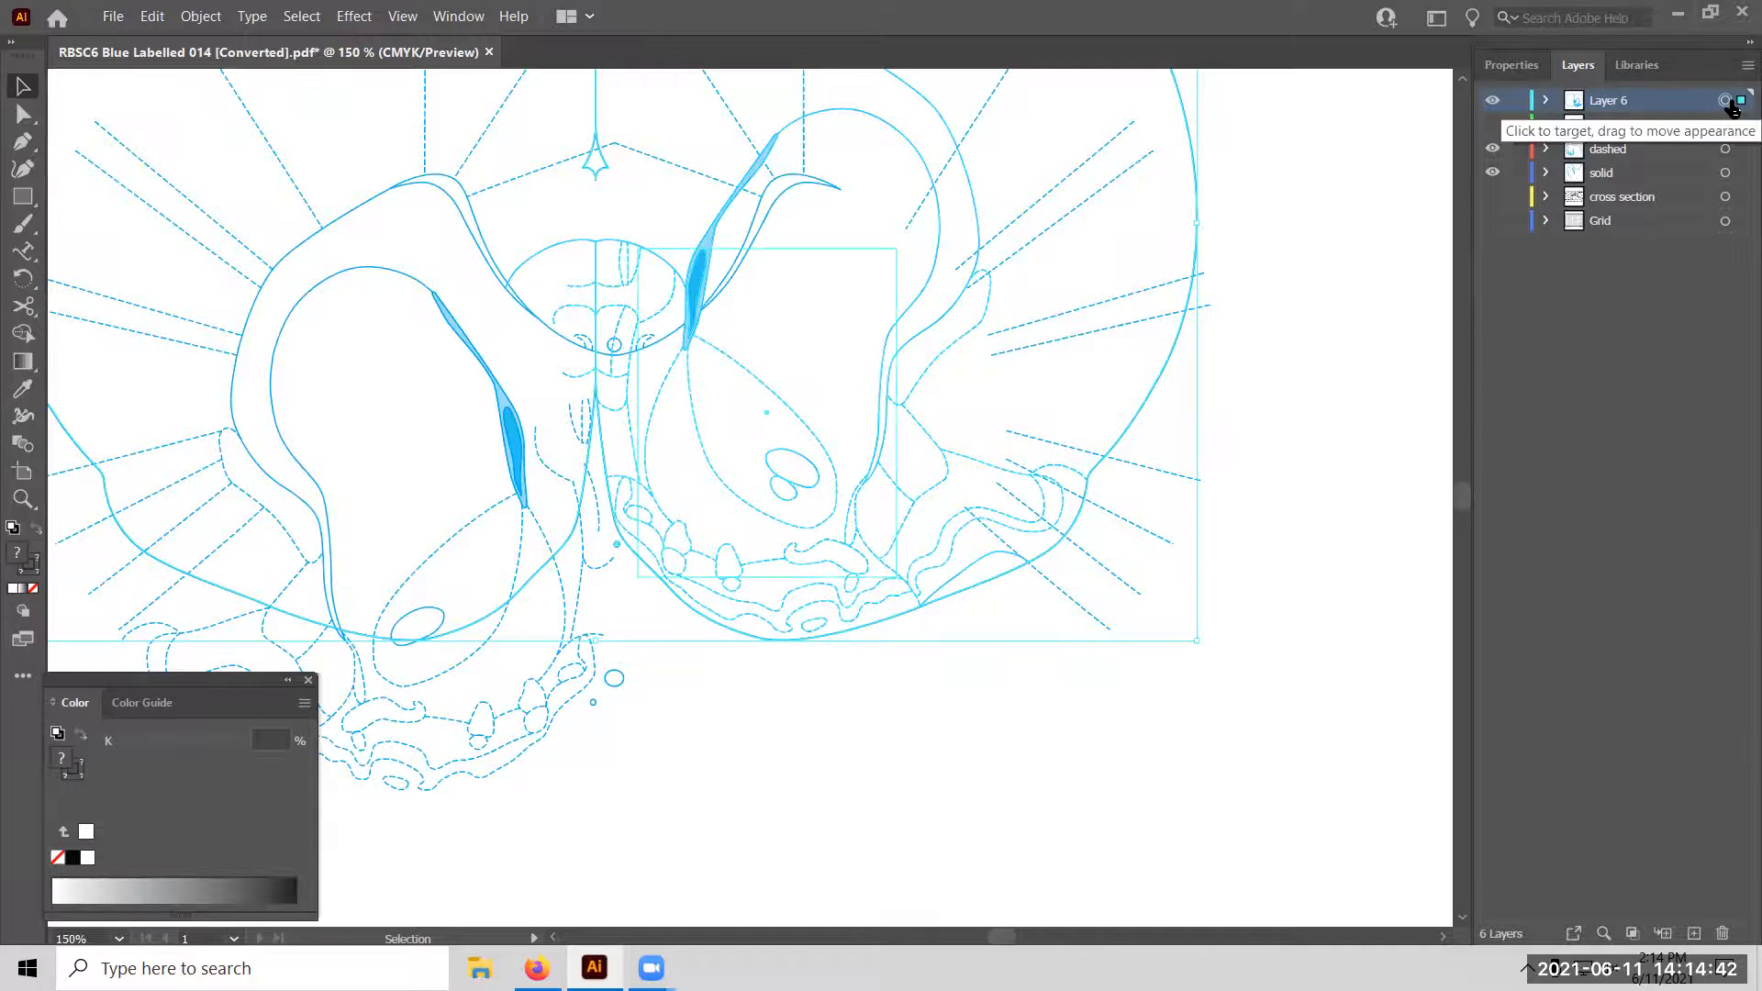
{"action": "left_click_drag", "start_coordinate": [793, 417], "coordinate": [810, 569]}
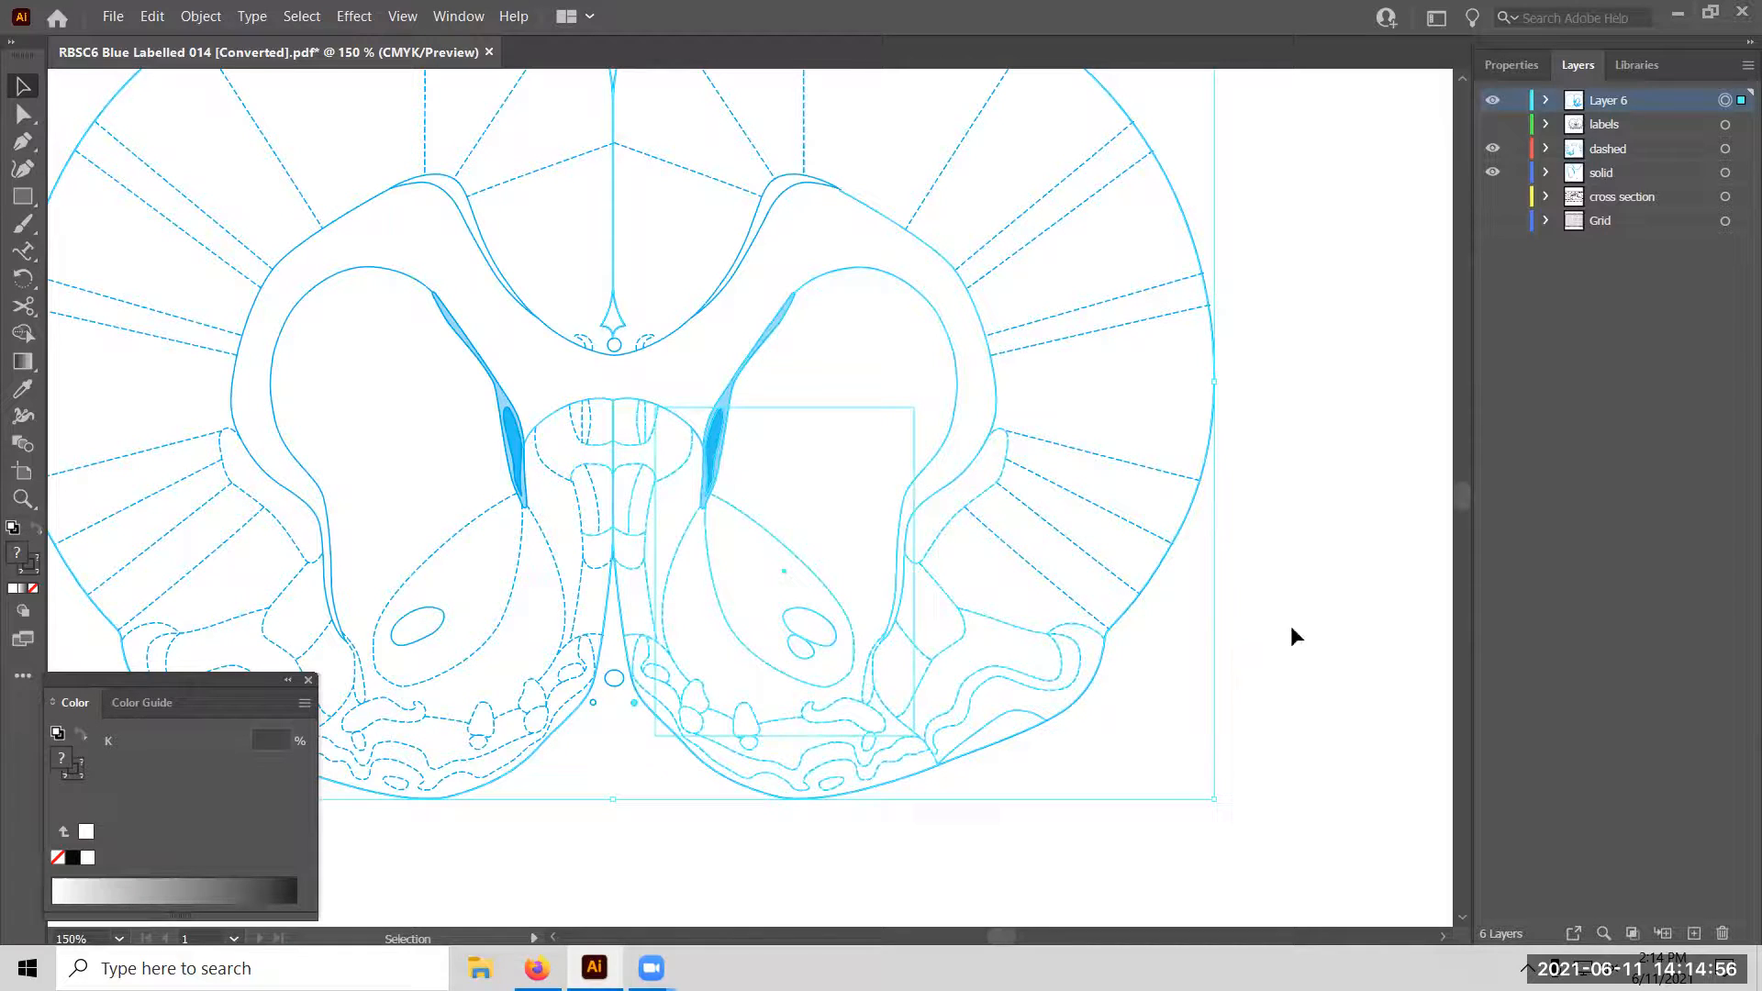
{"action": "left_click", "coordinate": [1308, 585]}
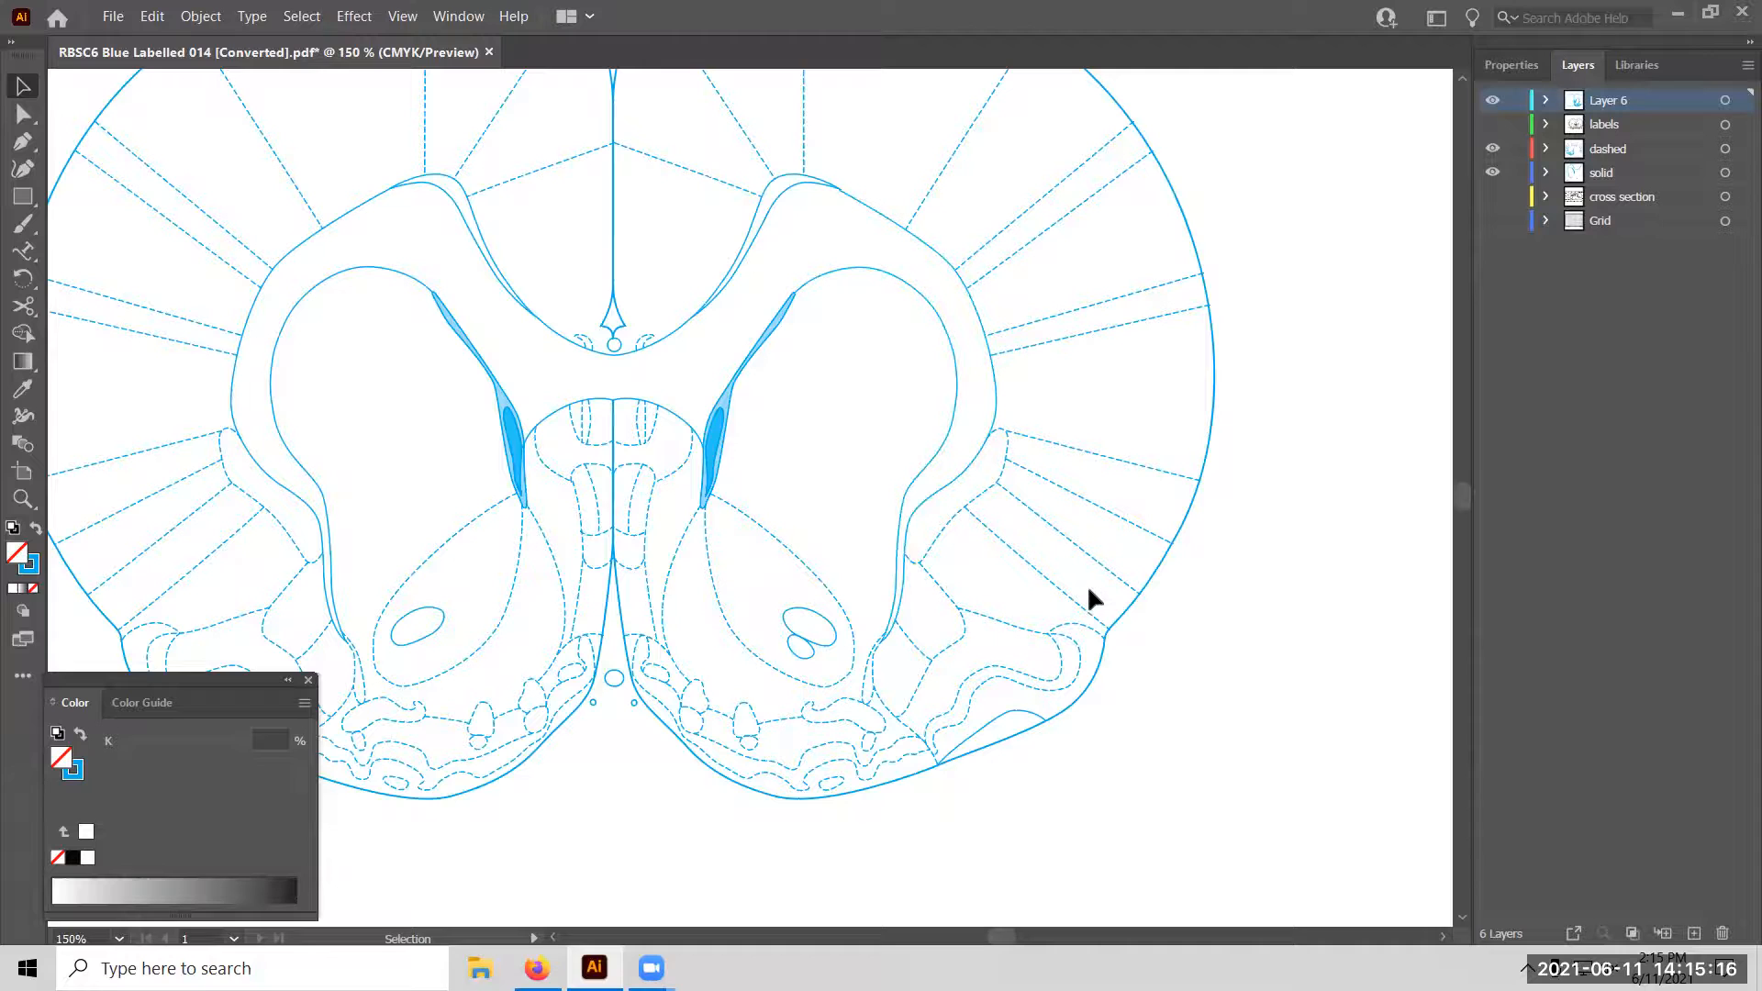
{"action": "key", "text": "ctrl+minus"}
{"action": "key", "text": "ctrl+minus"}
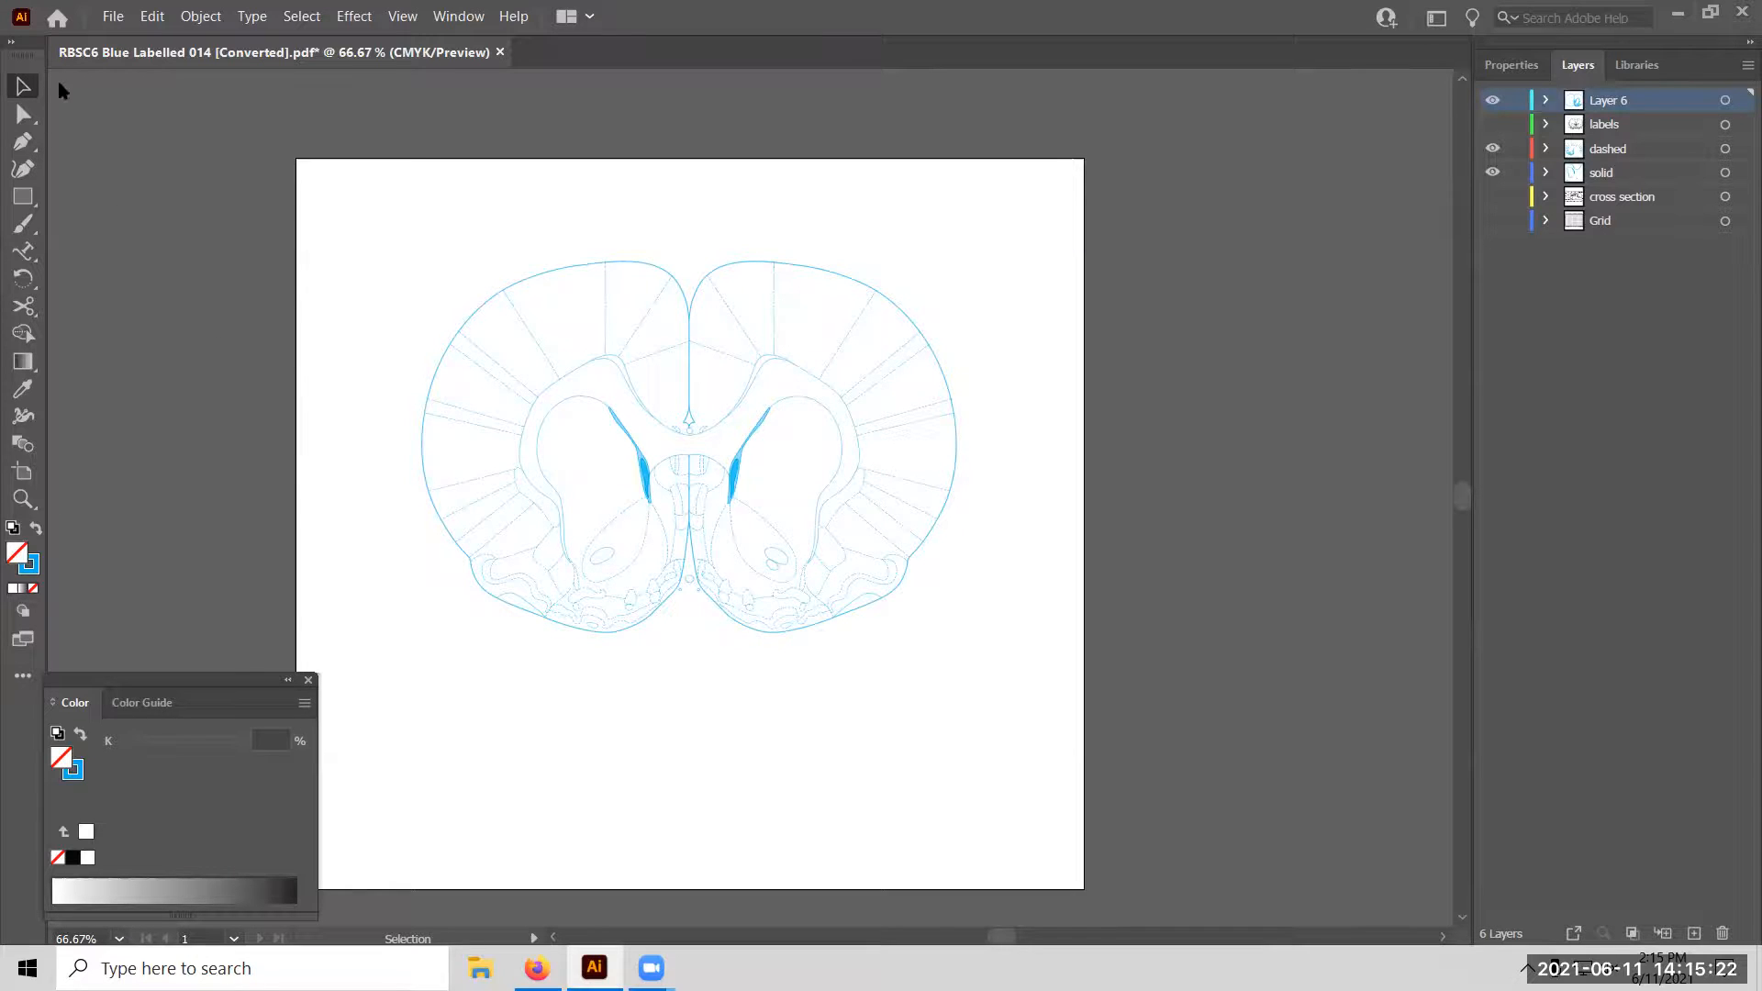
Open "Fig 4 - guide map figure full - solid blobs.pdf" from the Lab things folder, dismissing the missing fonts notice.
{"action": "left_click", "coordinate": [111, 17]}
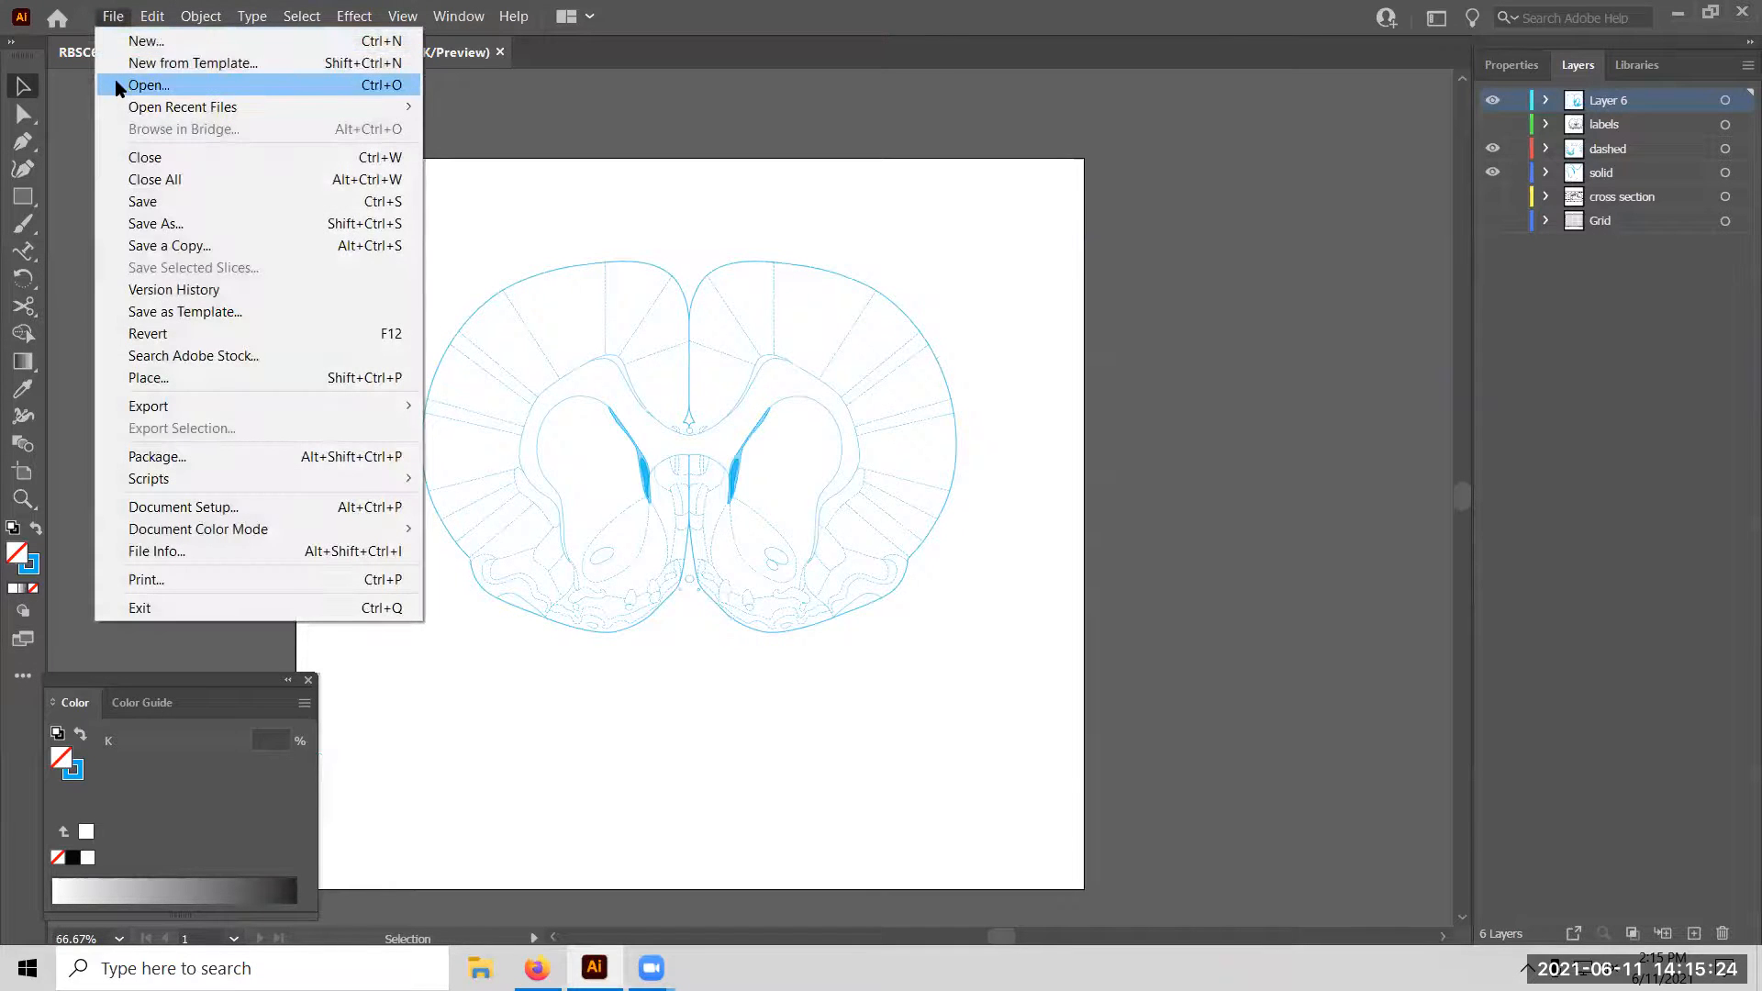
{"action": "left_click", "coordinate": [147, 85]}
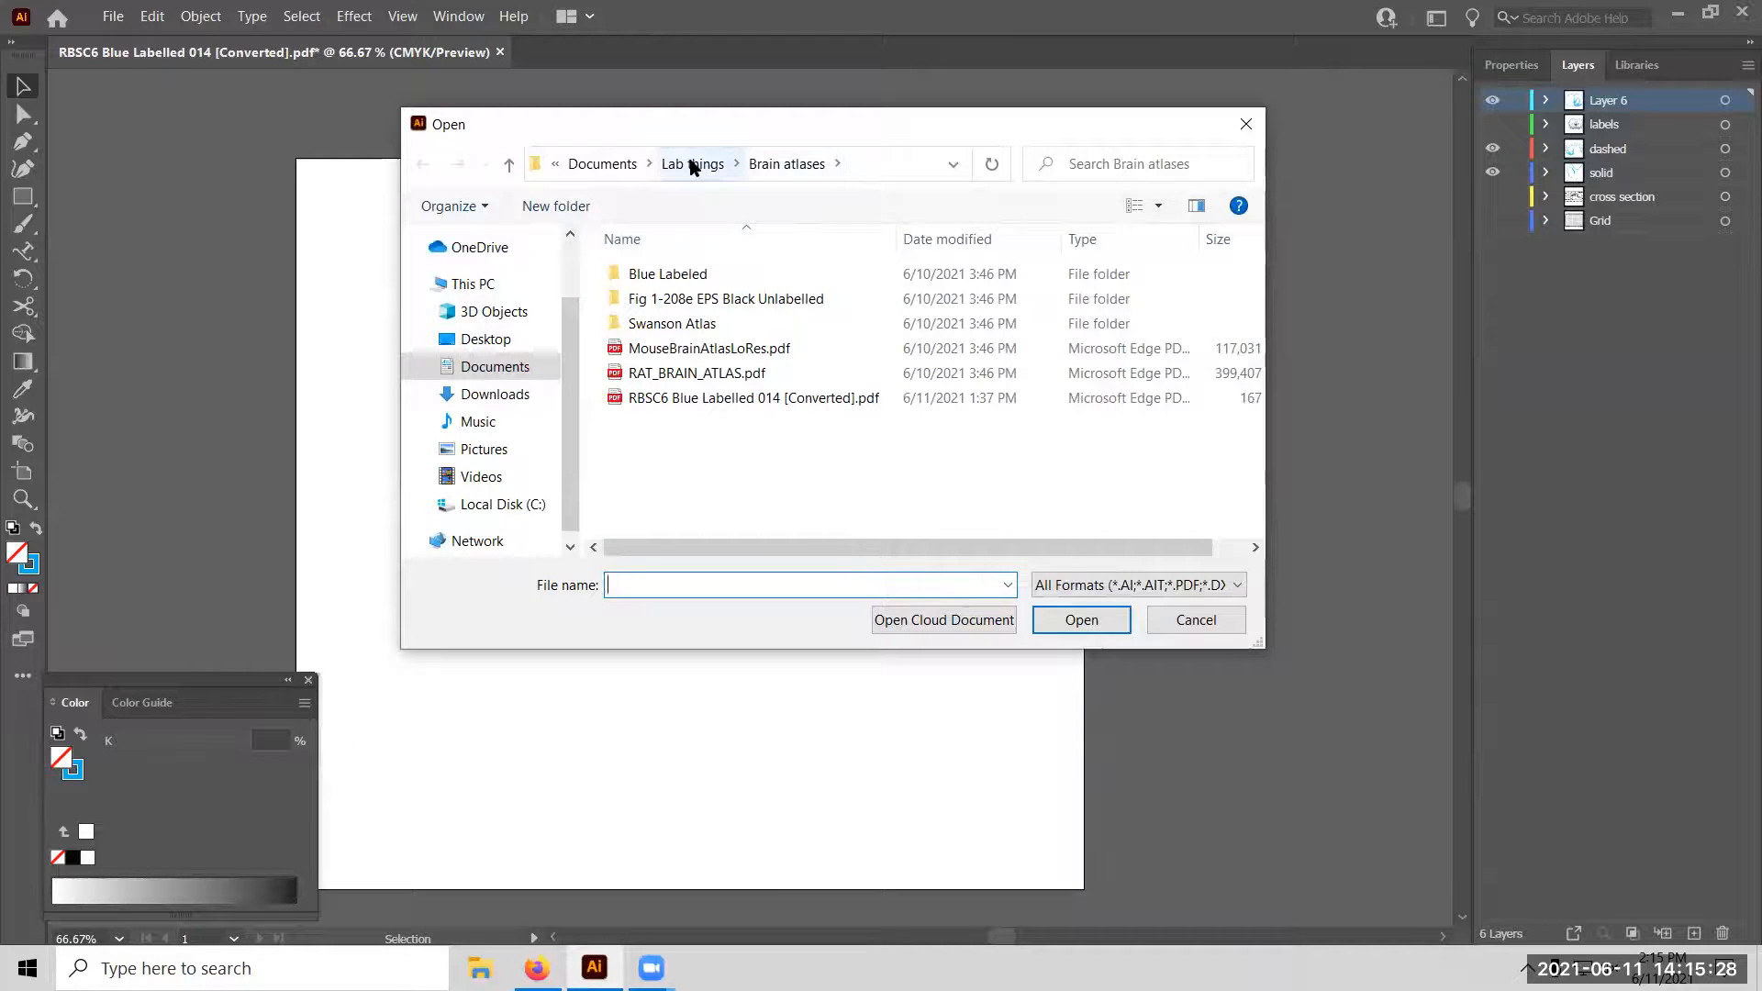
{"action": "left_click", "coordinate": [693, 165]}
{"action": "double_click", "coordinate": [699, 370]}
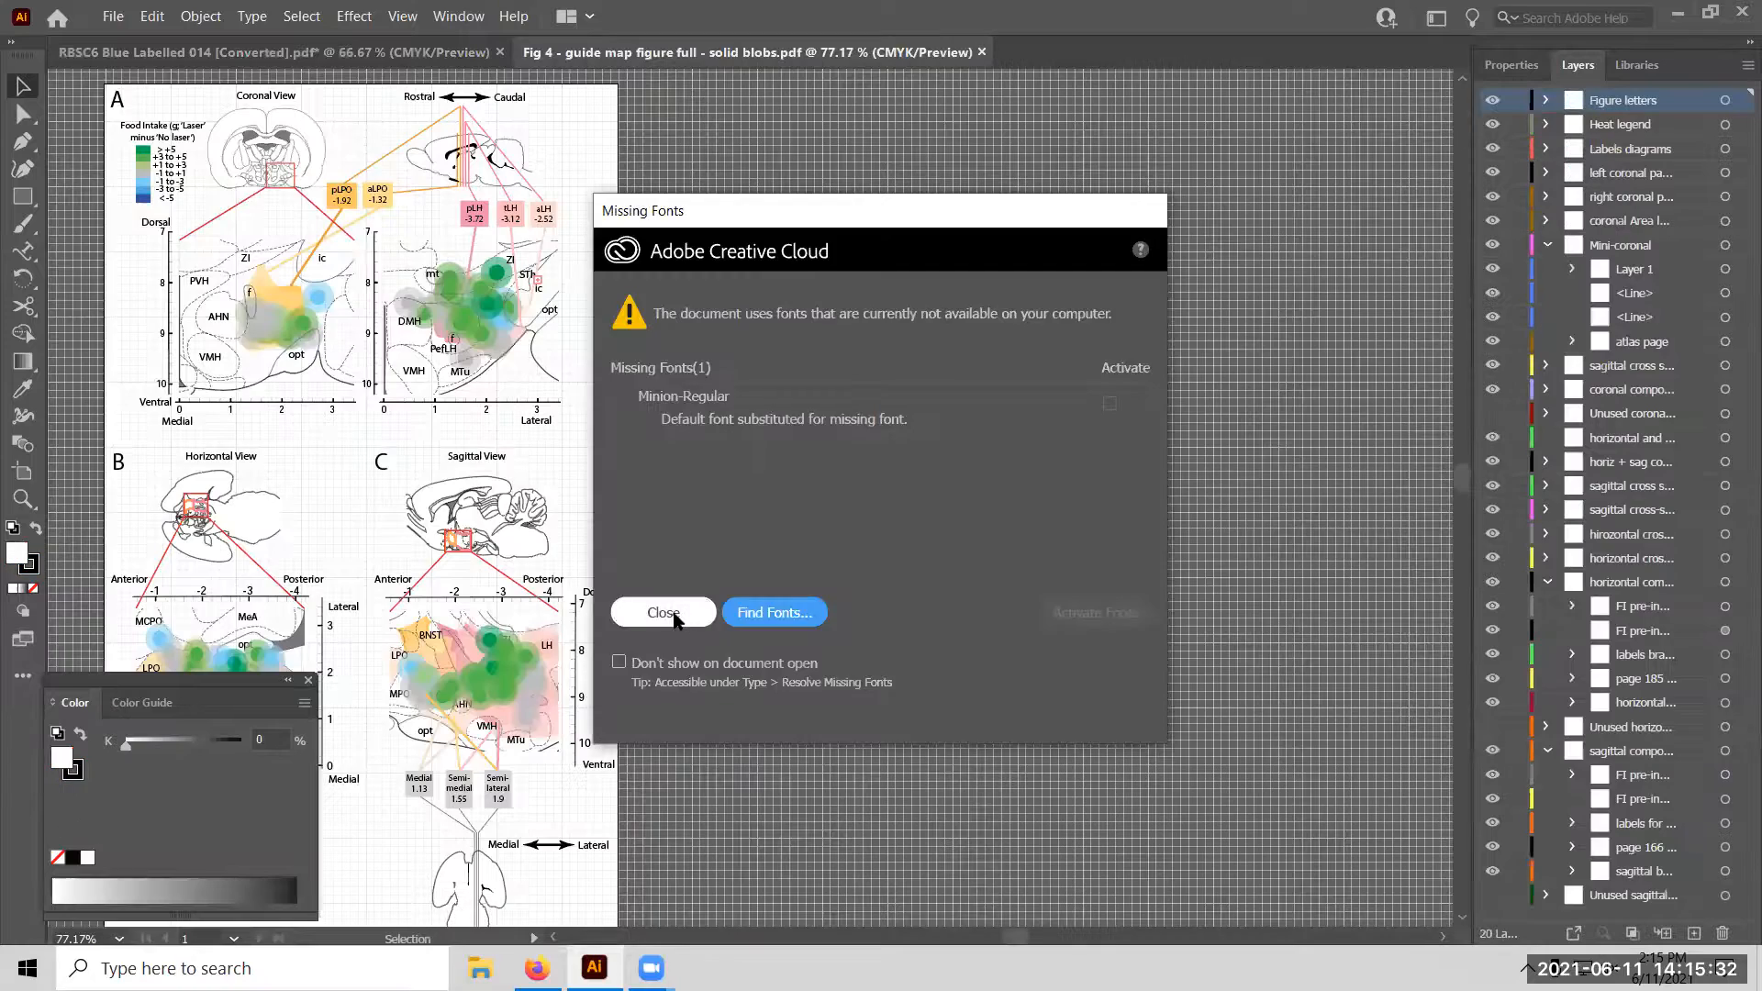
{"action": "left_click", "coordinate": [674, 613]}
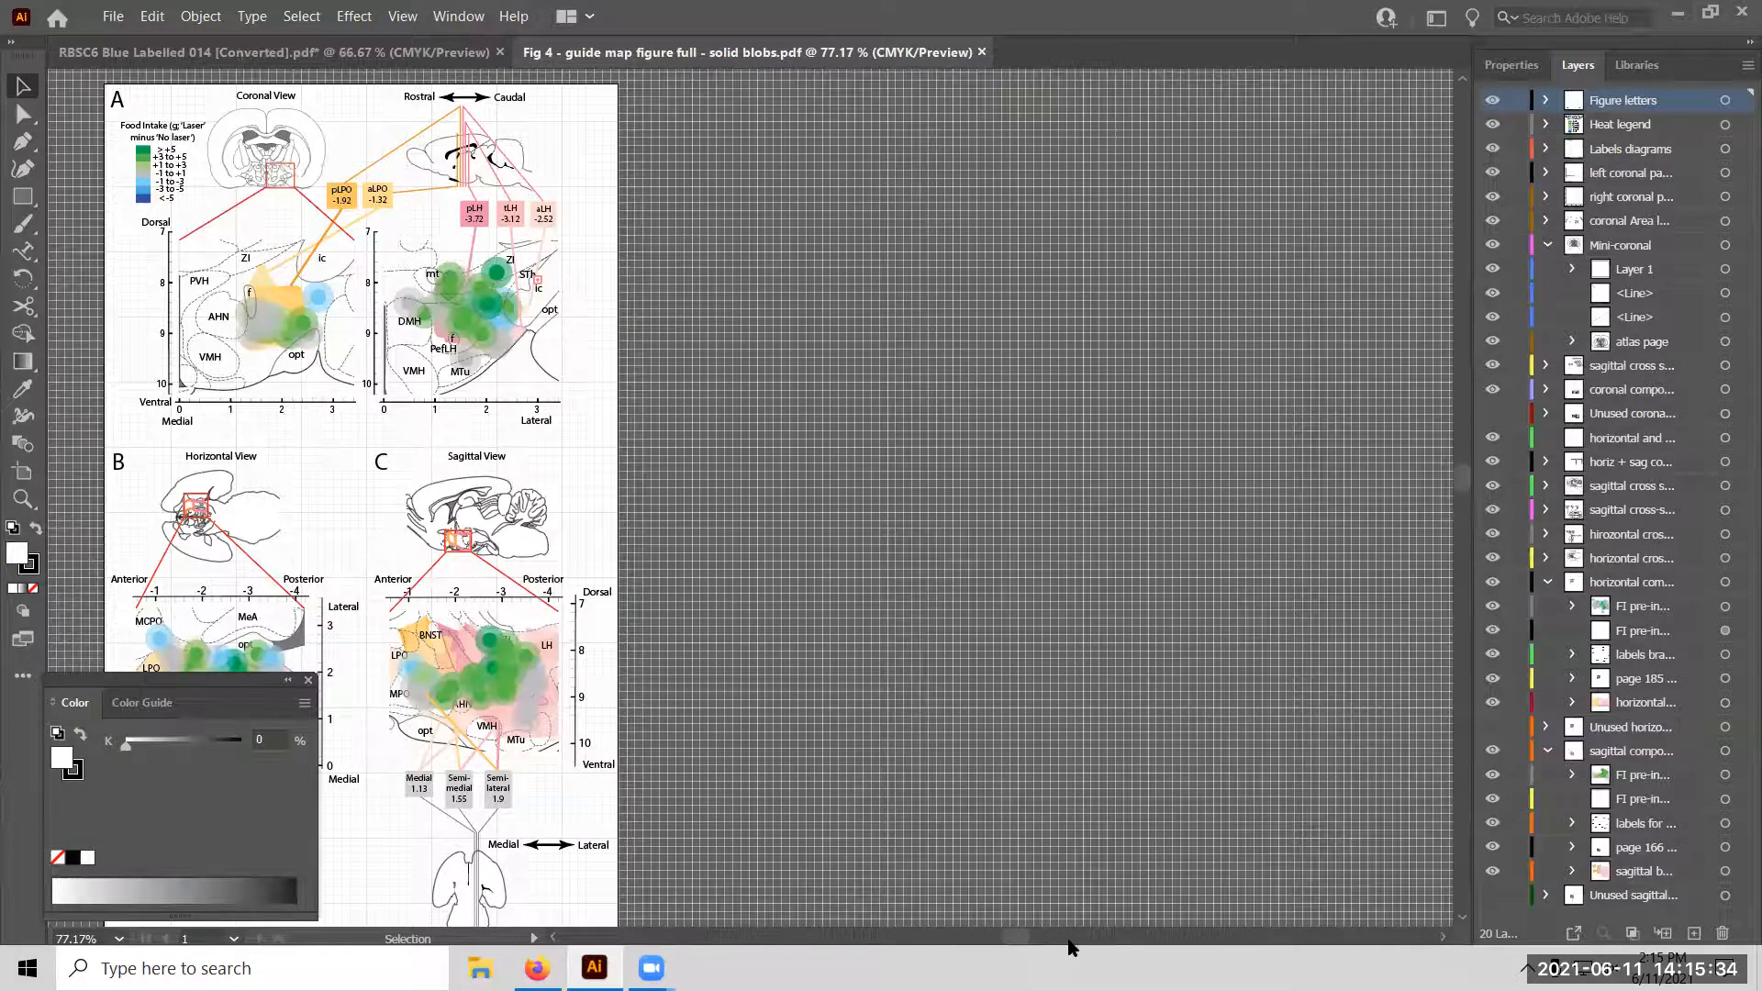
{"action": "left_click_drag", "start_coordinate": [1011, 936], "coordinate": [980, 938]}
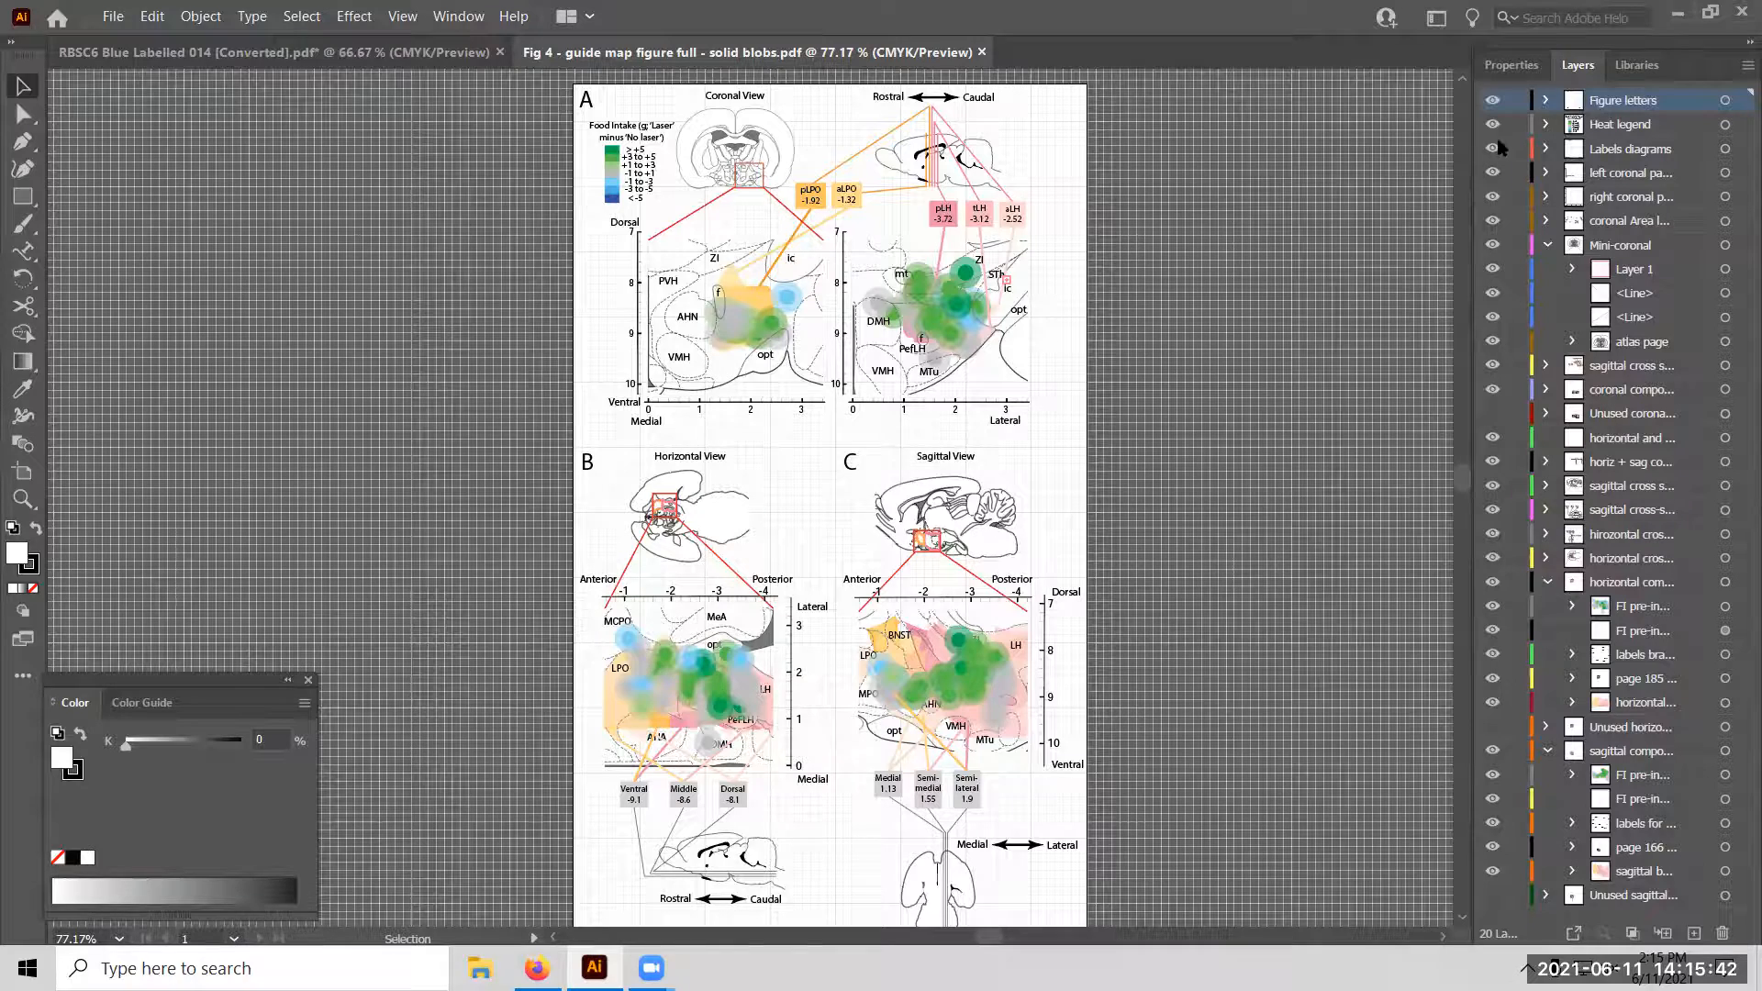
{"action": "scroll", "coordinate": [1113, 508], "scroll_direction": "down", "scroll_amount": 2}
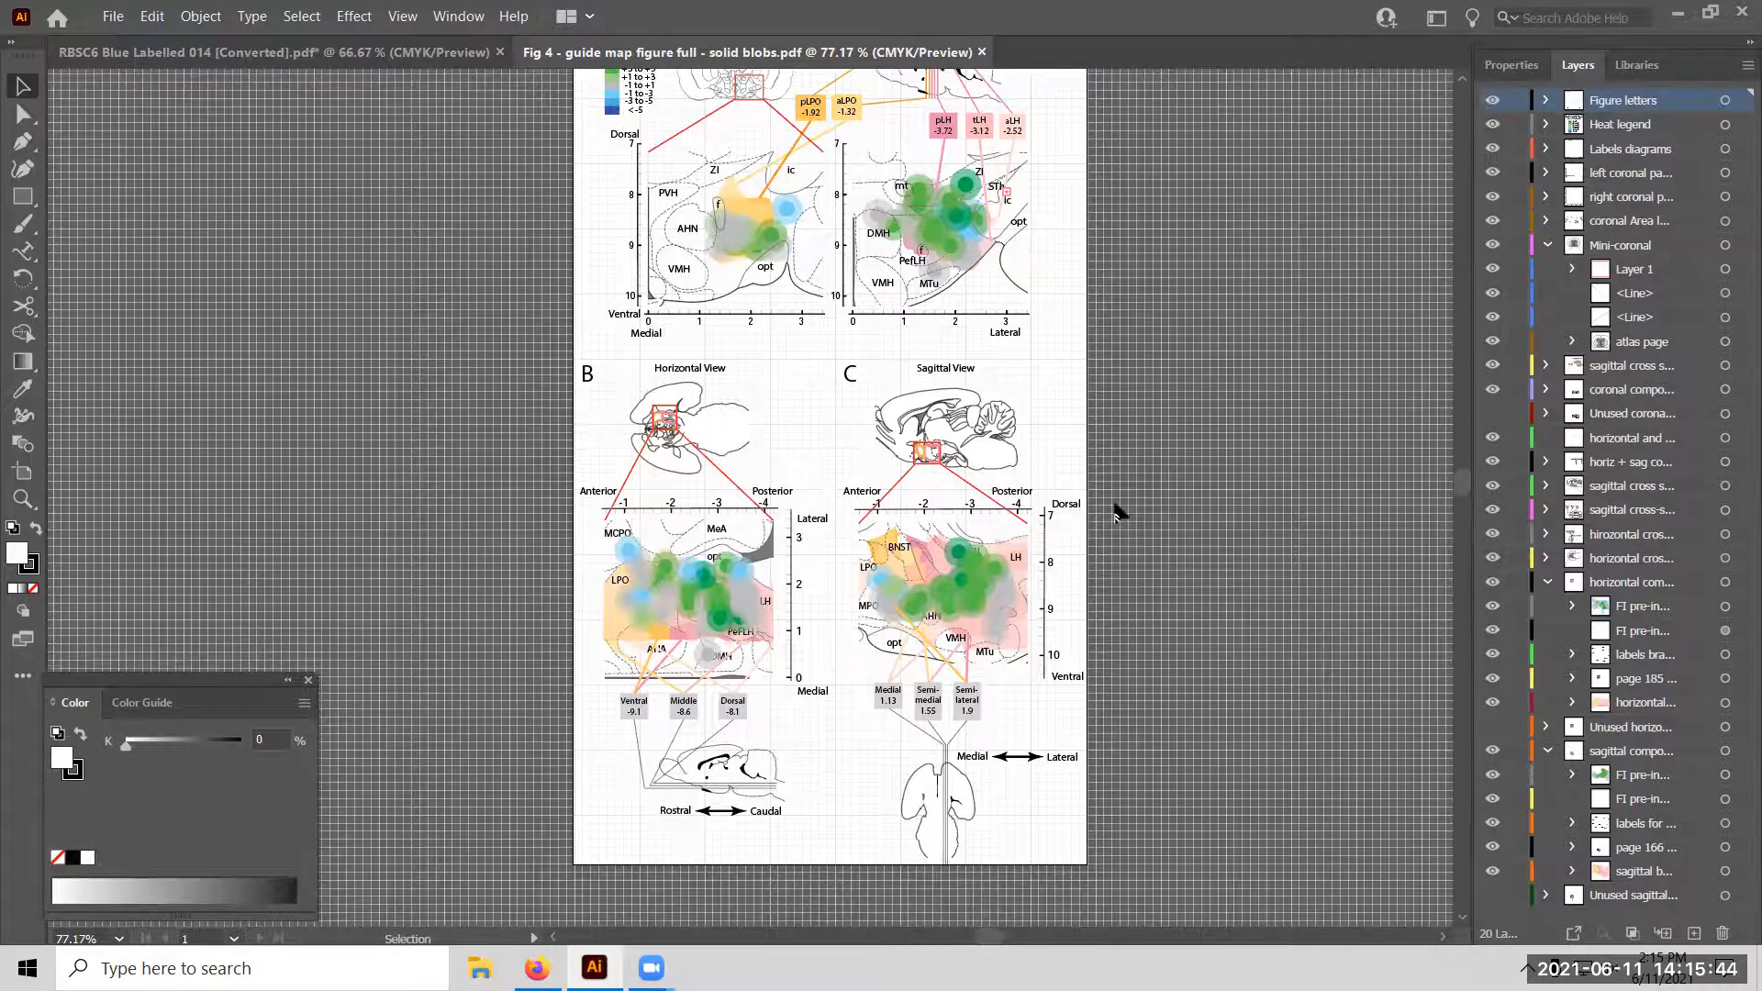
{"action": "scroll", "coordinate": [1116, 511], "scroll_direction": "up", "scroll_amount": 3}
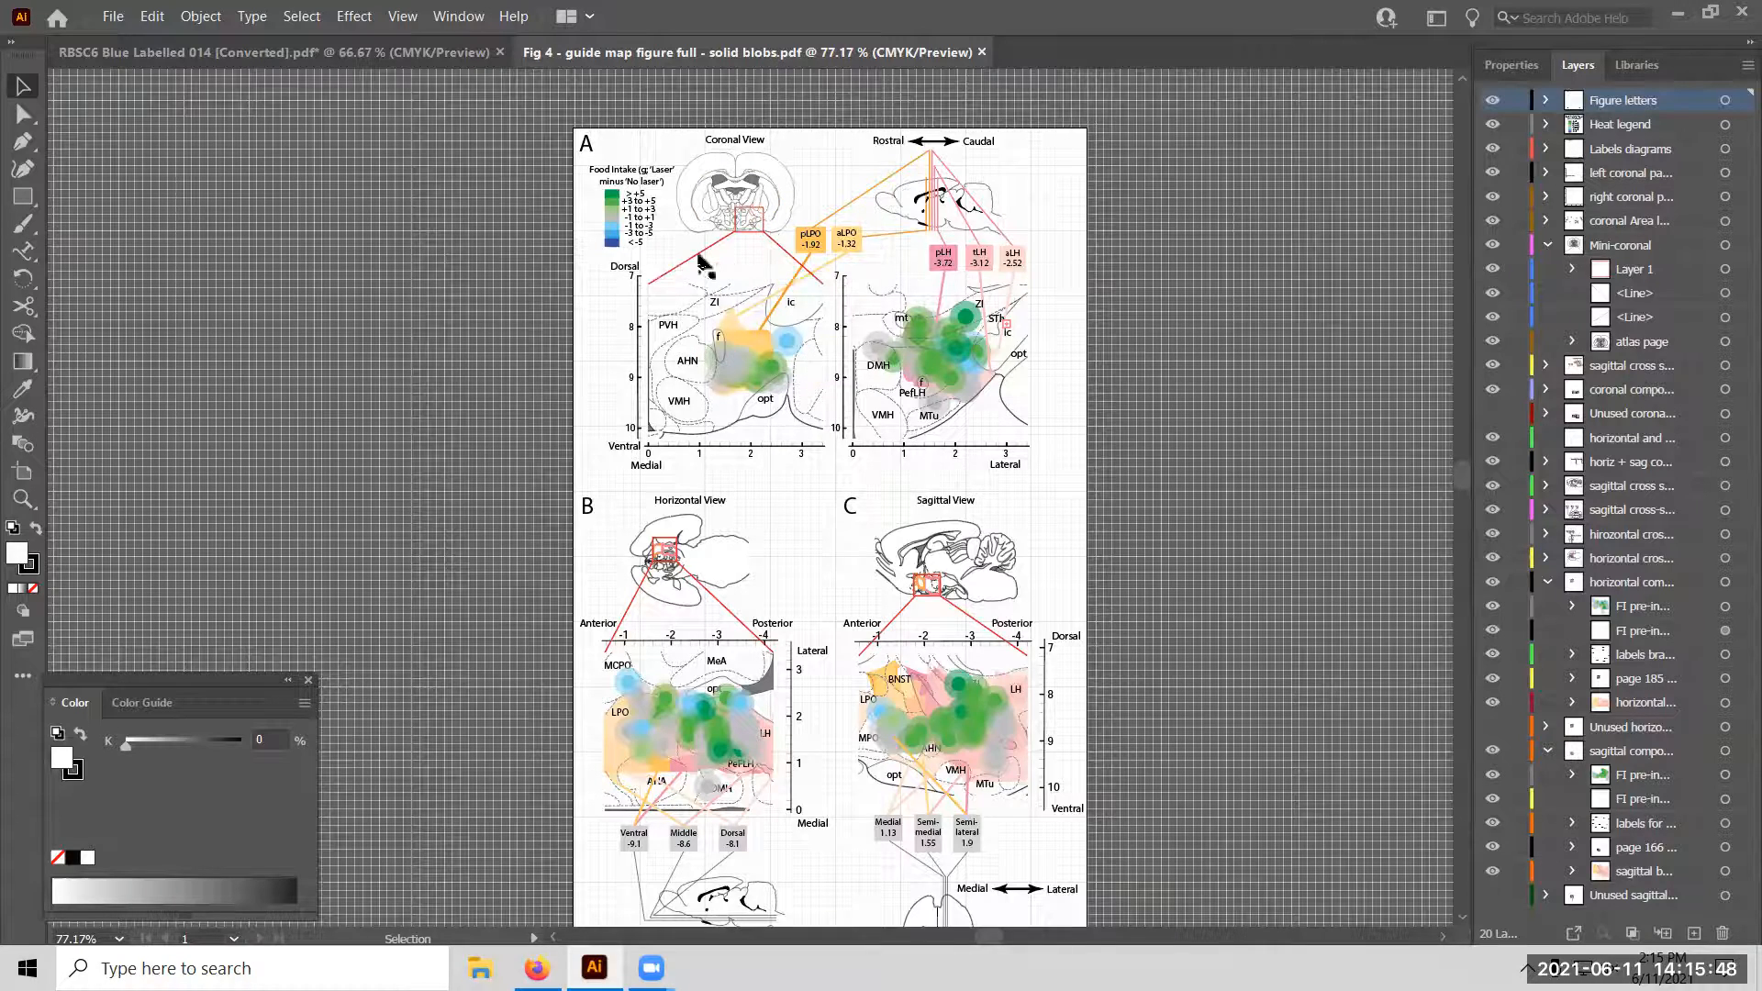
Examine the full guide map figure, especially the cropped brain diagrams in the Horizontal View and Sagittal View panels.
{"action": "scroll", "coordinate": [1129, 558], "scroll_direction": "down", "scroll_amount": 2}
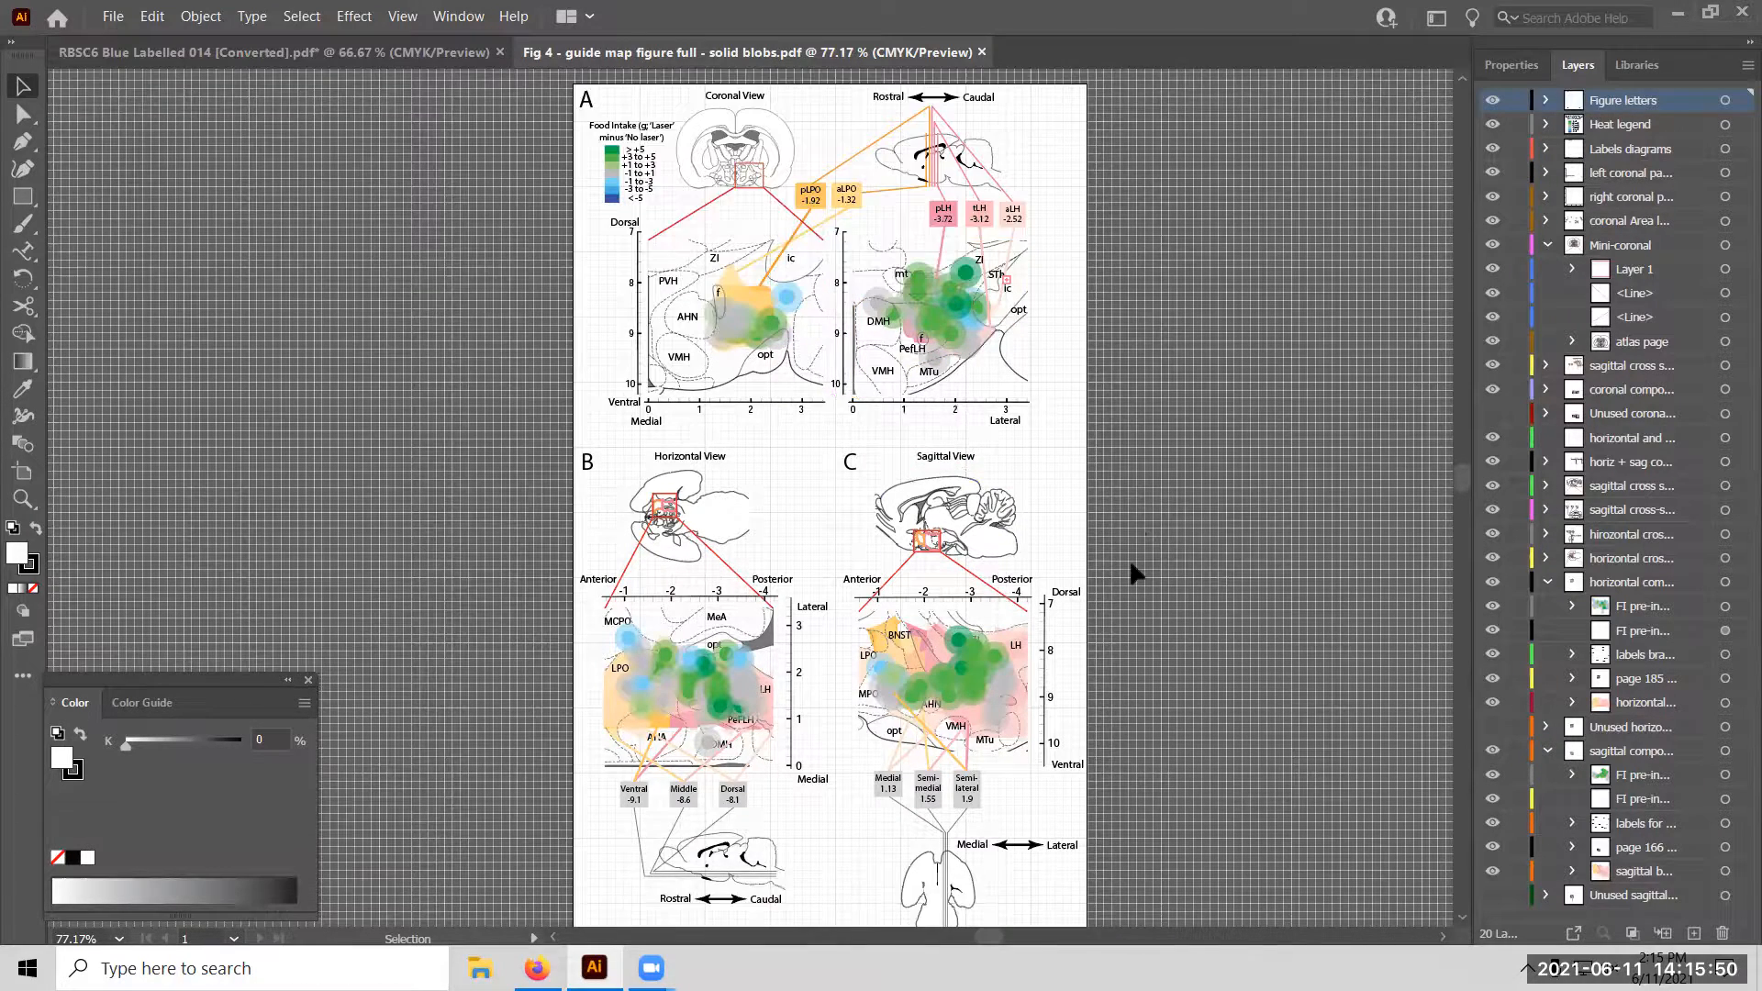
{"action": "scroll", "coordinate": [1133, 561], "scroll_direction": "down", "scroll_amount": 2}
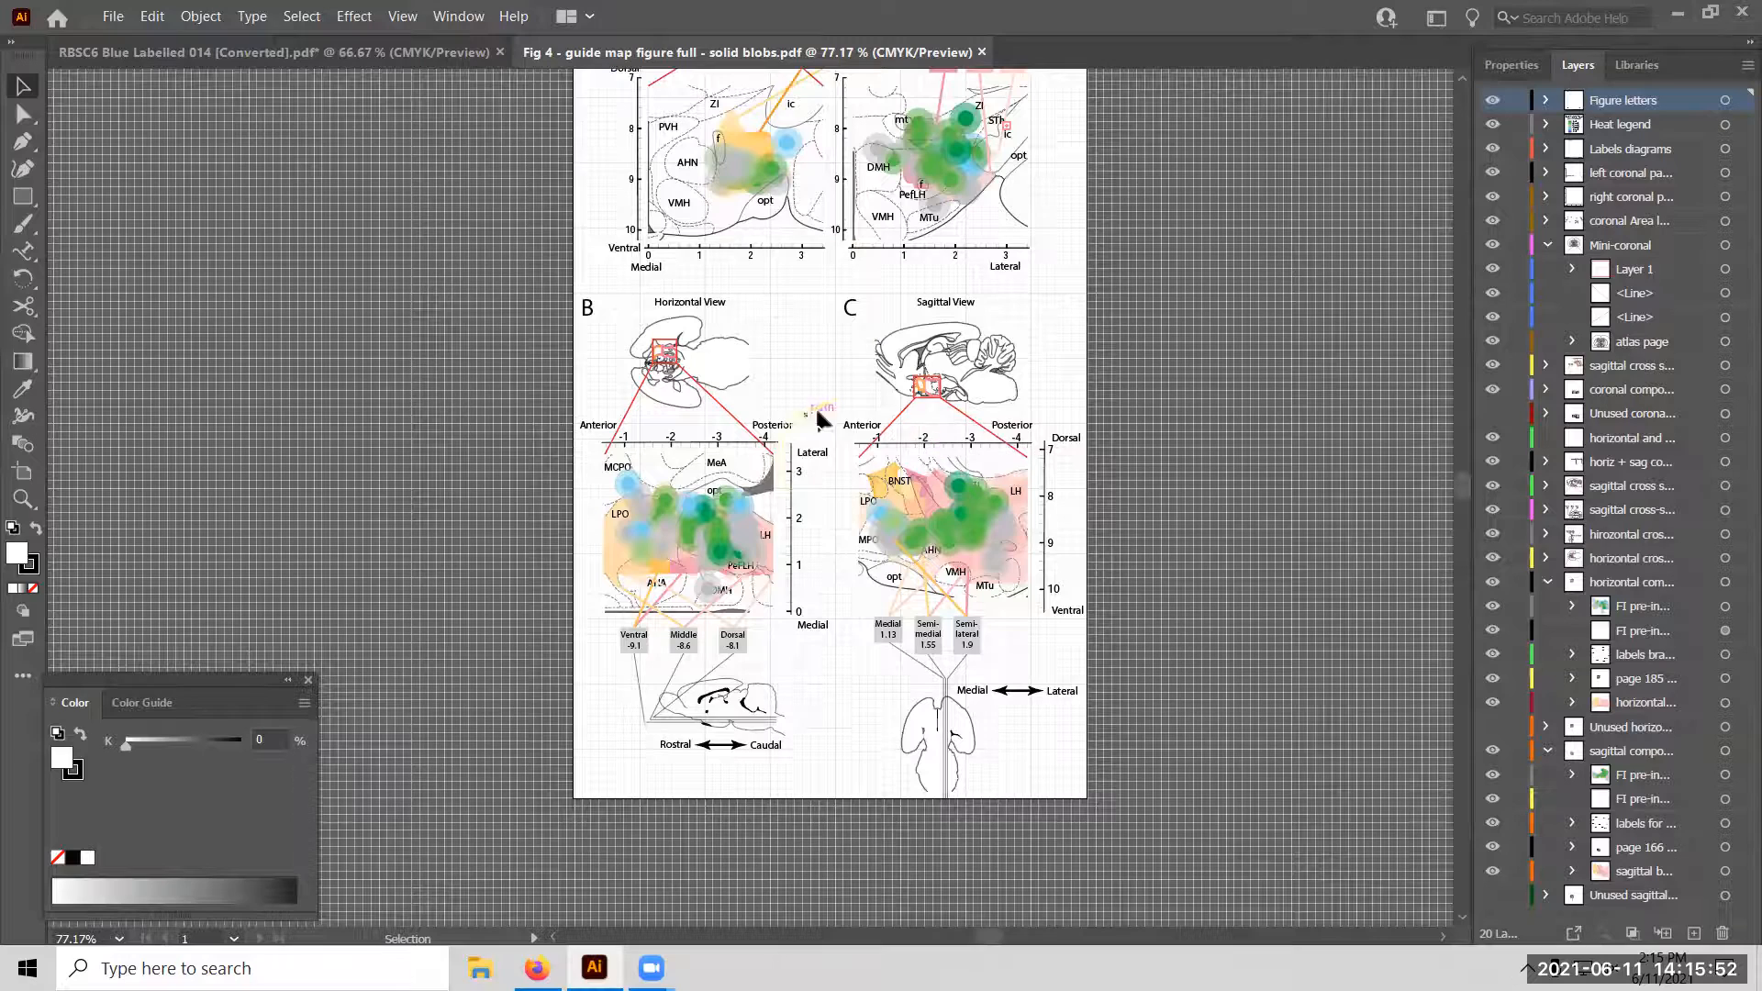
{"action": "key", "text": "a"}
{"action": "key", "text": "ctrl+equal"}
{"action": "key", "text": "ctrl+equal"}
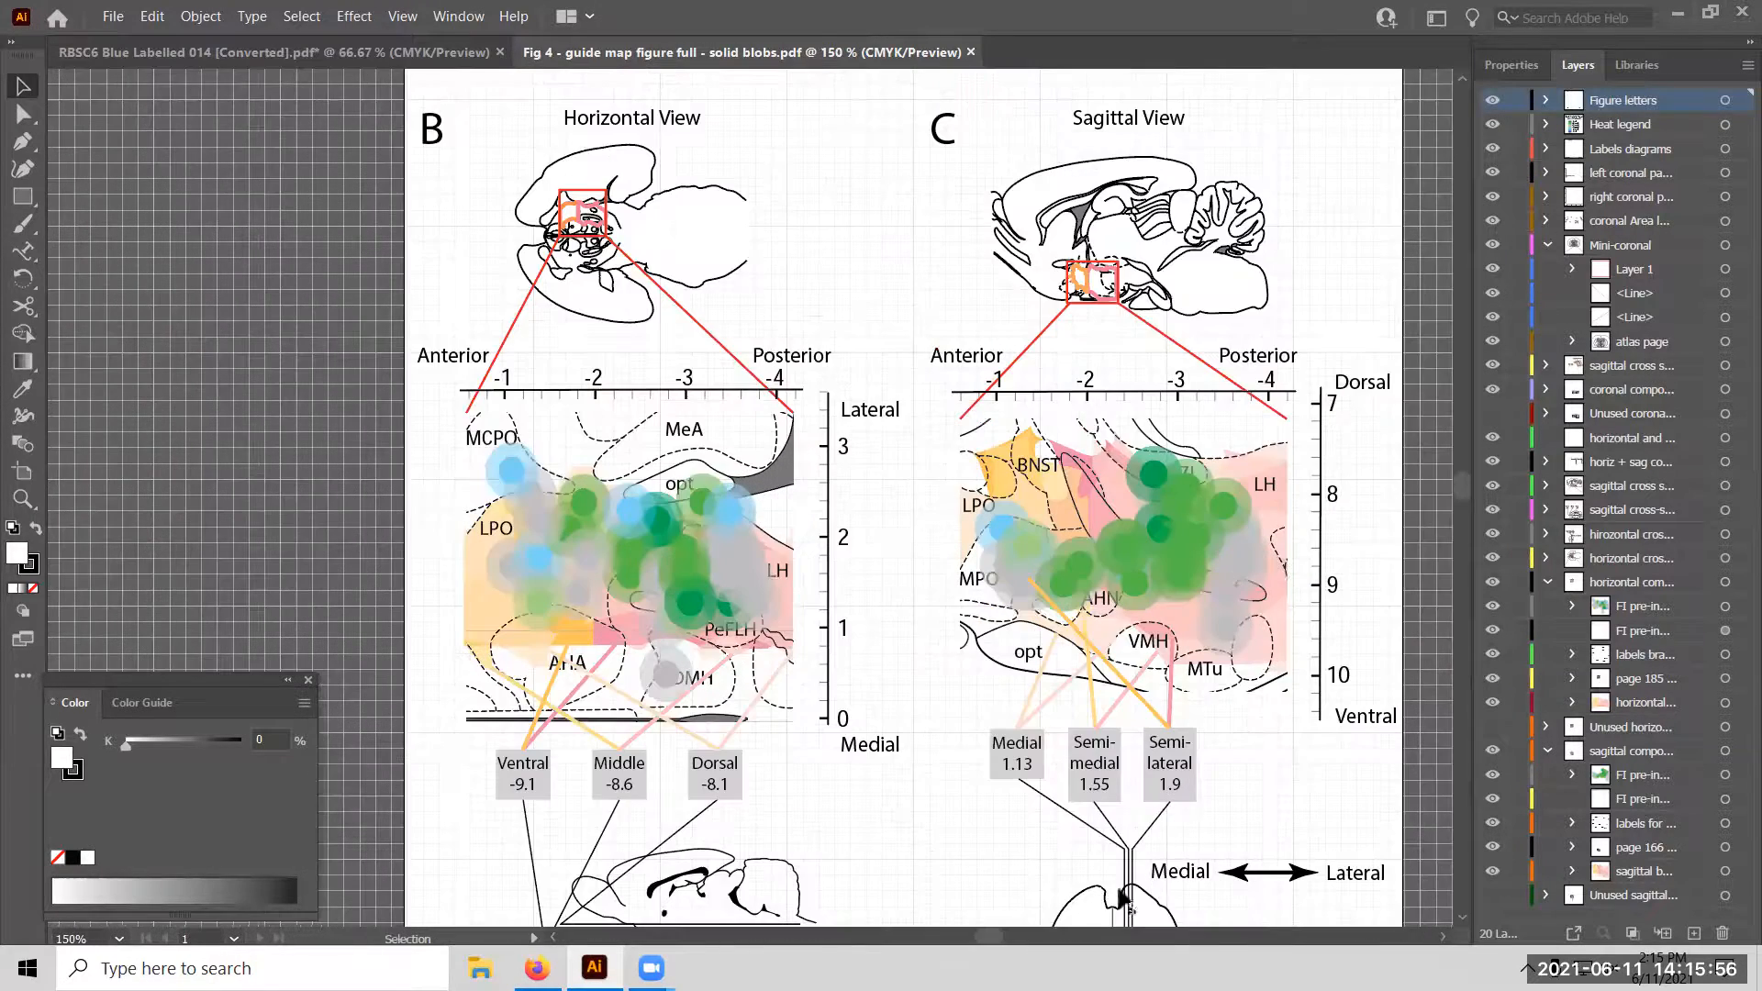
{"action": "scroll", "coordinate": [1000, 945], "scroll_direction": "right", "scroll_amount": 4}
{"action": "scroll", "coordinate": [1083, 796], "scroll_direction": "up", "scroll_amount": 2}
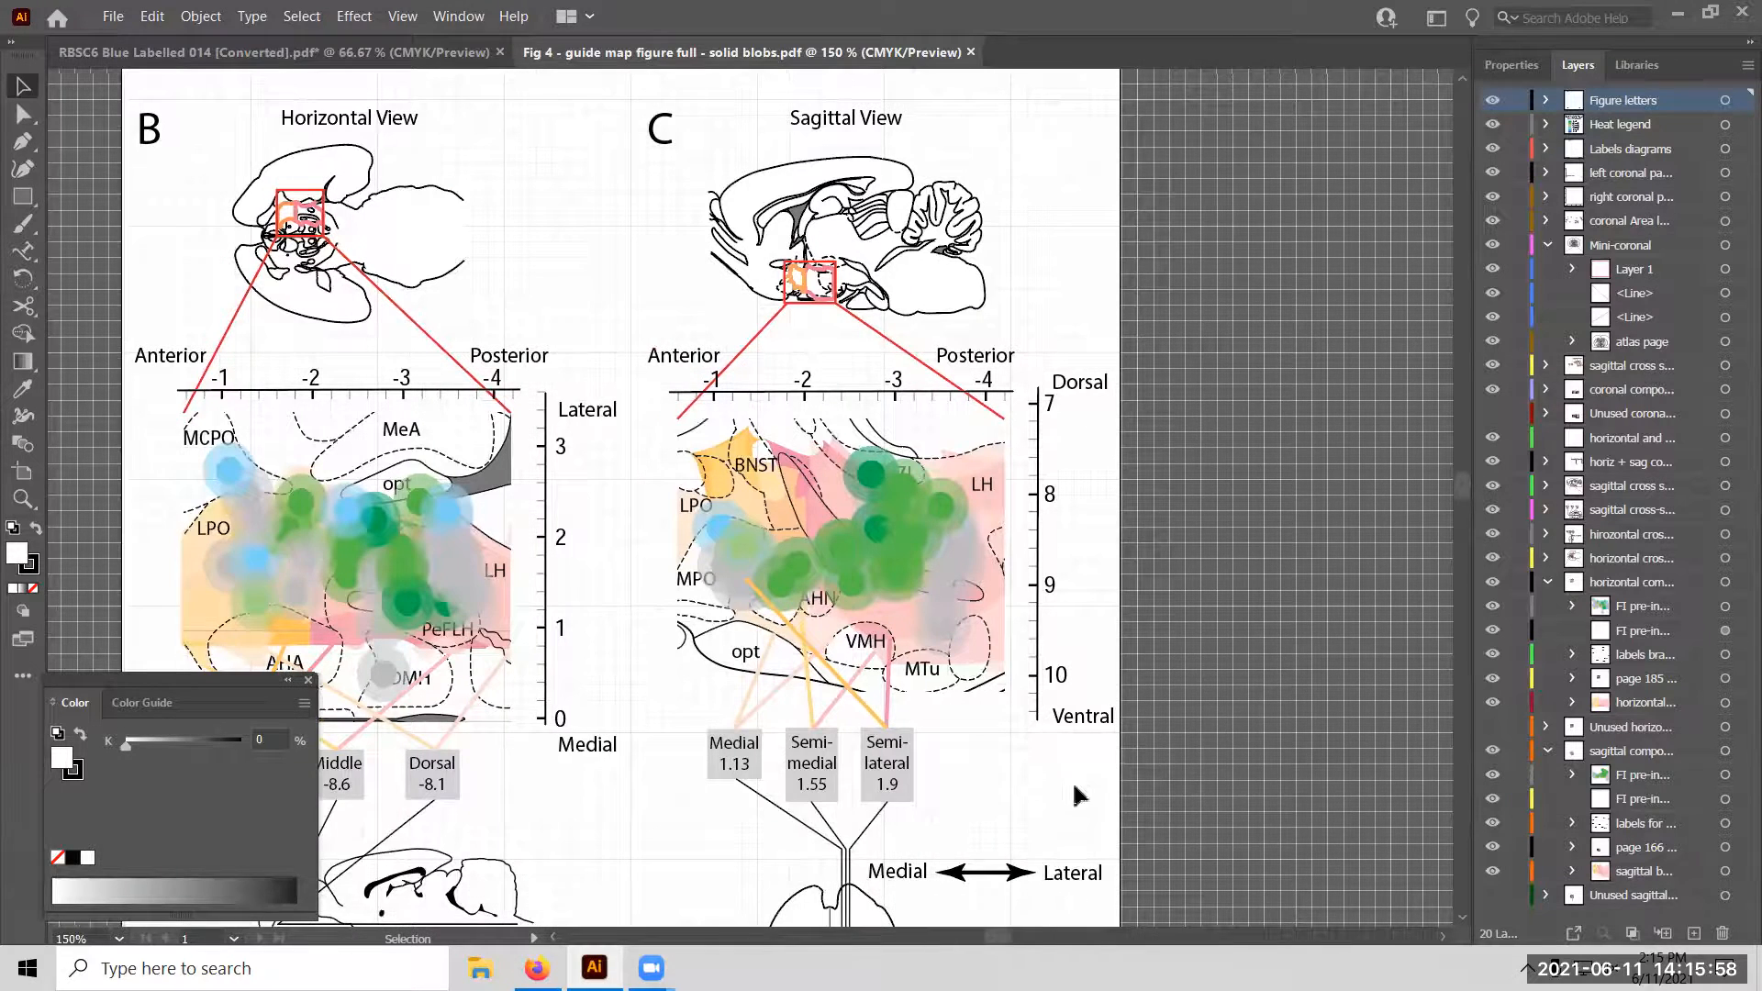
{"action": "scroll", "coordinate": [1125, 727], "scroll_direction": "up", "scroll_amount": 3}
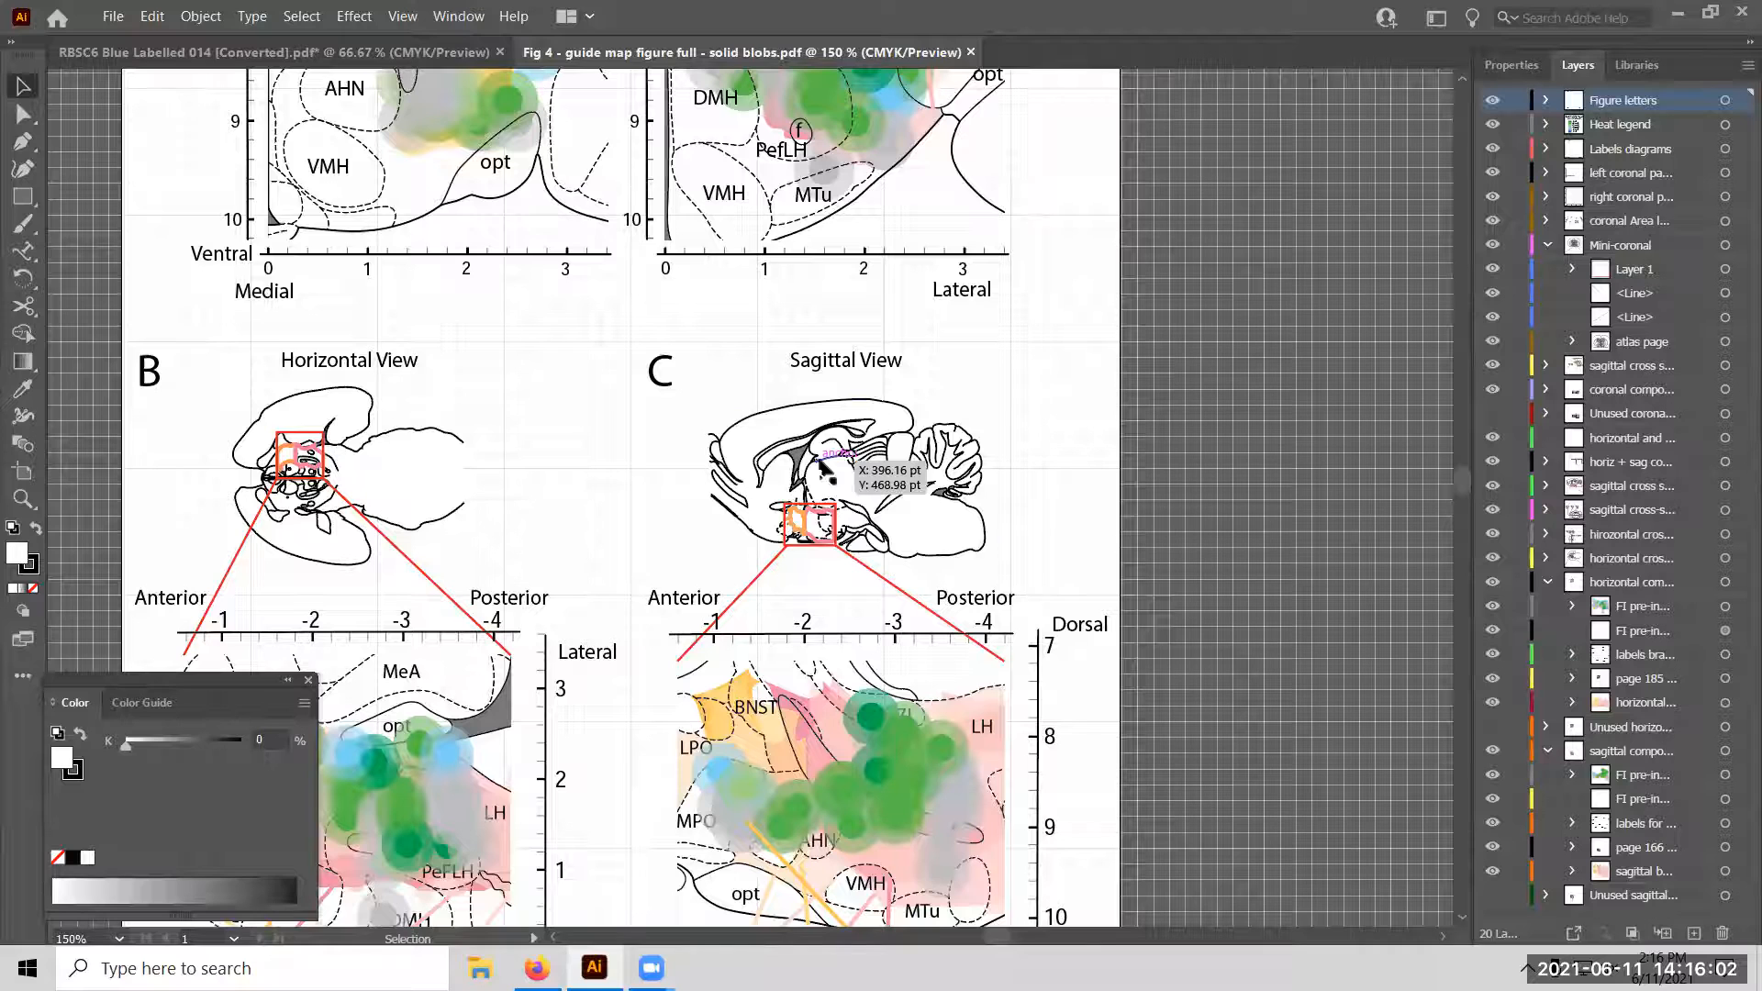
{"action": "left_click", "coordinate": [791, 444]}
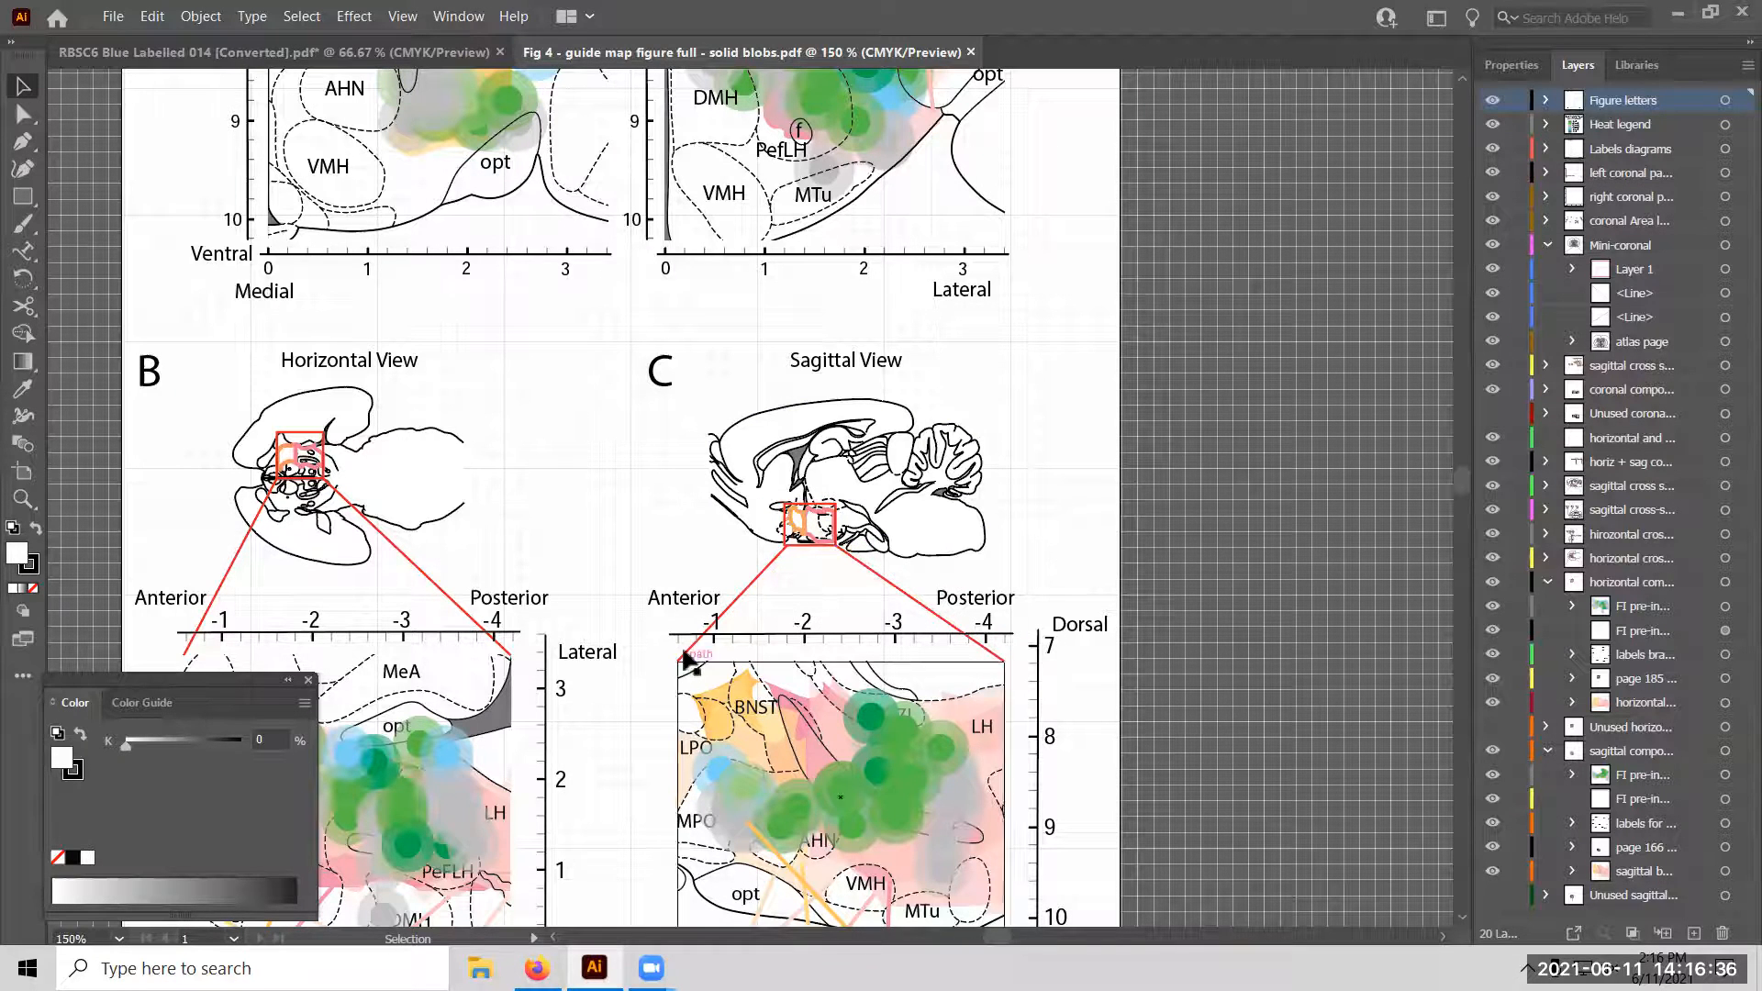
{"action": "scroll", "coordinate": [1061, 716], "scroll_direction": "down", "scroll_amount": 5}
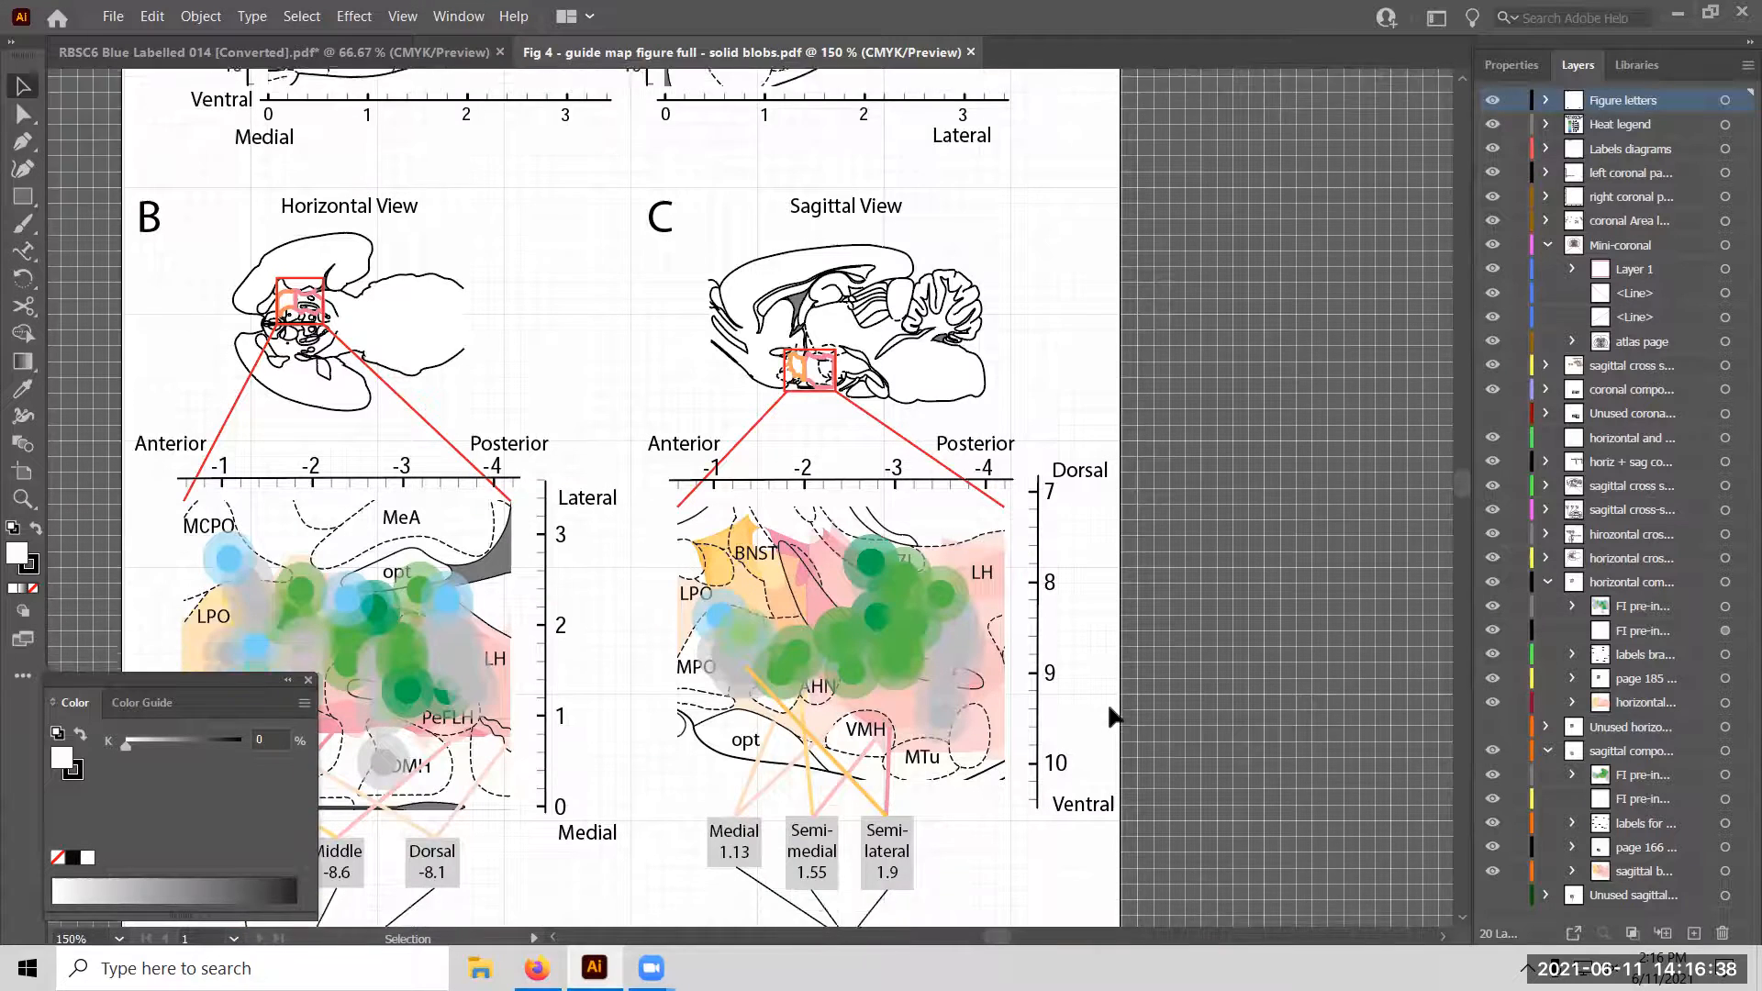
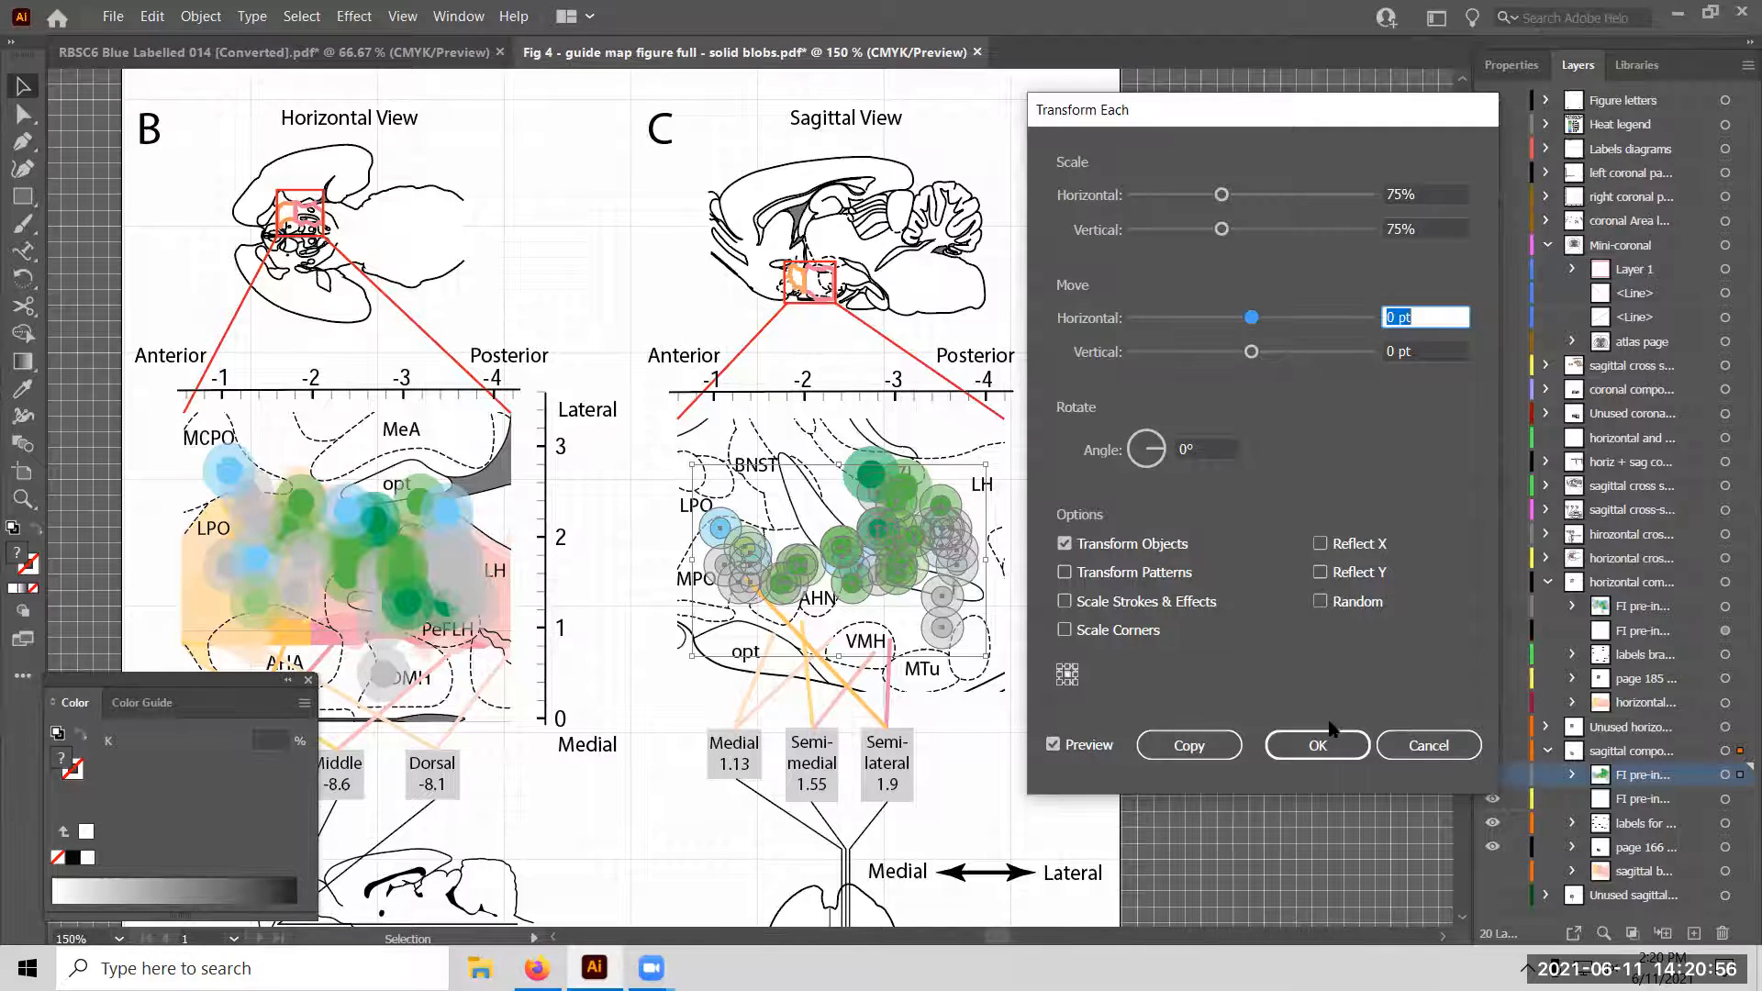
Cancel the 75% Transform Each scaling, and hide the coloured area fills and the inner plumes layer of the horizontal composite.
{"action": "left_click", "coordinate": [1427, 746]}
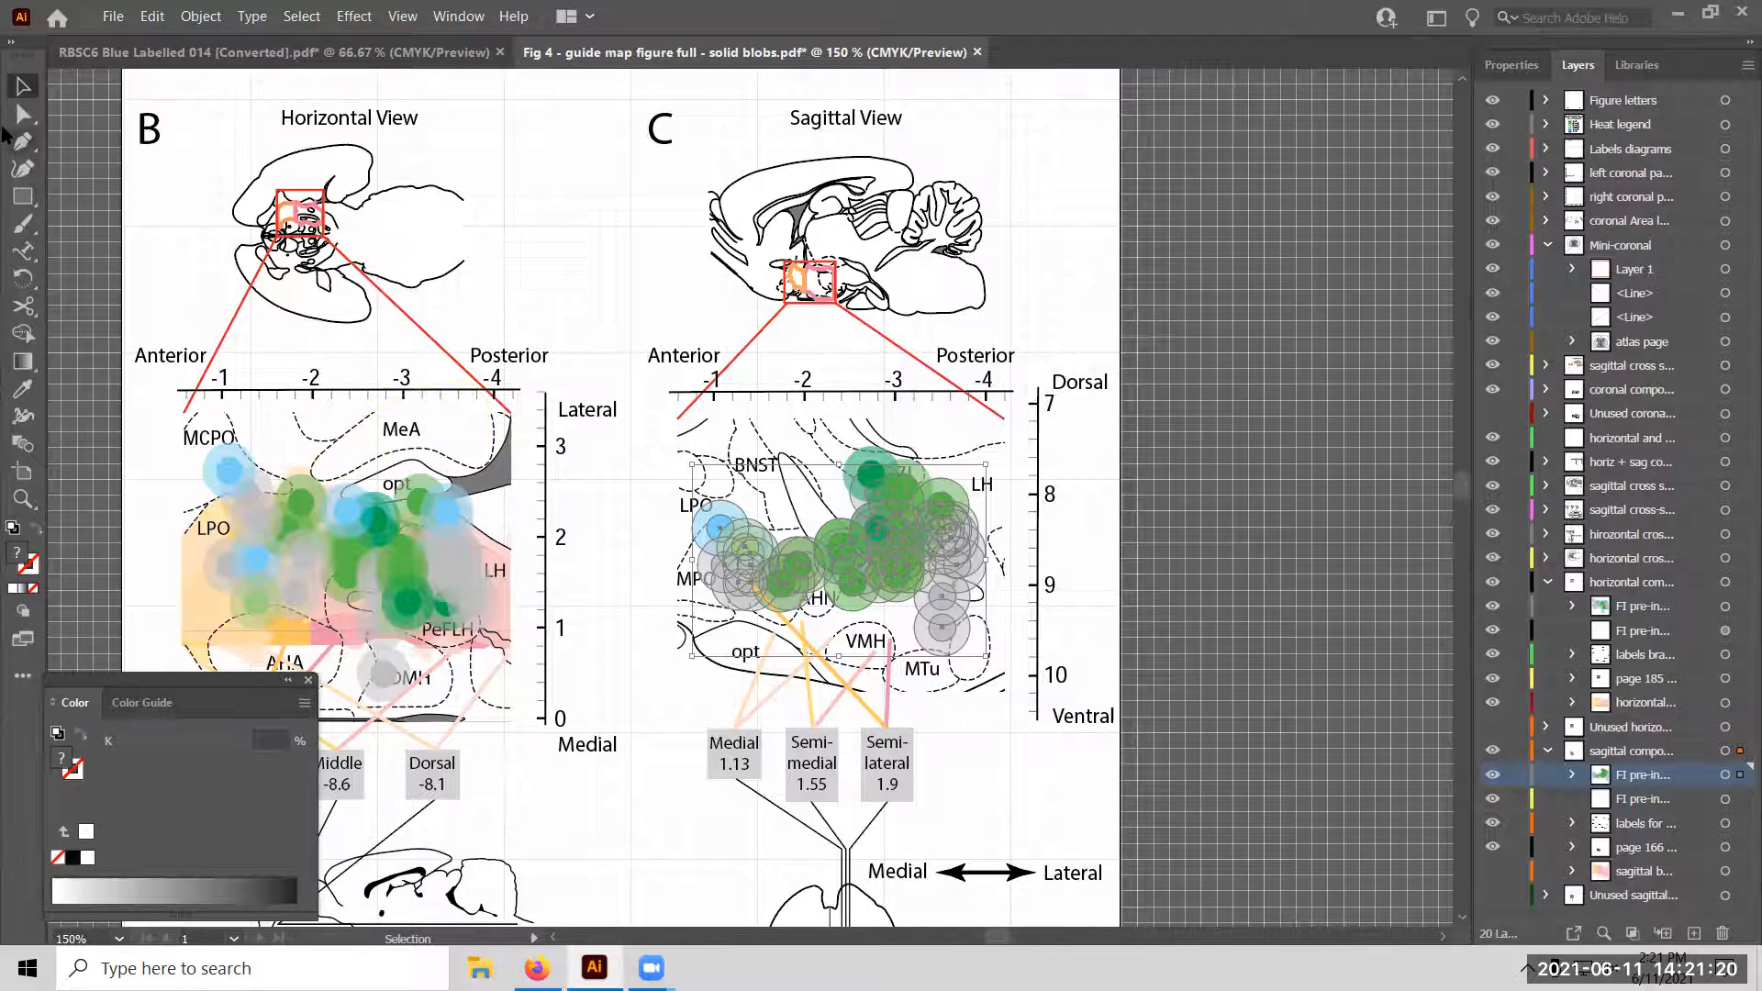
{"action": "key", "text": "a"}
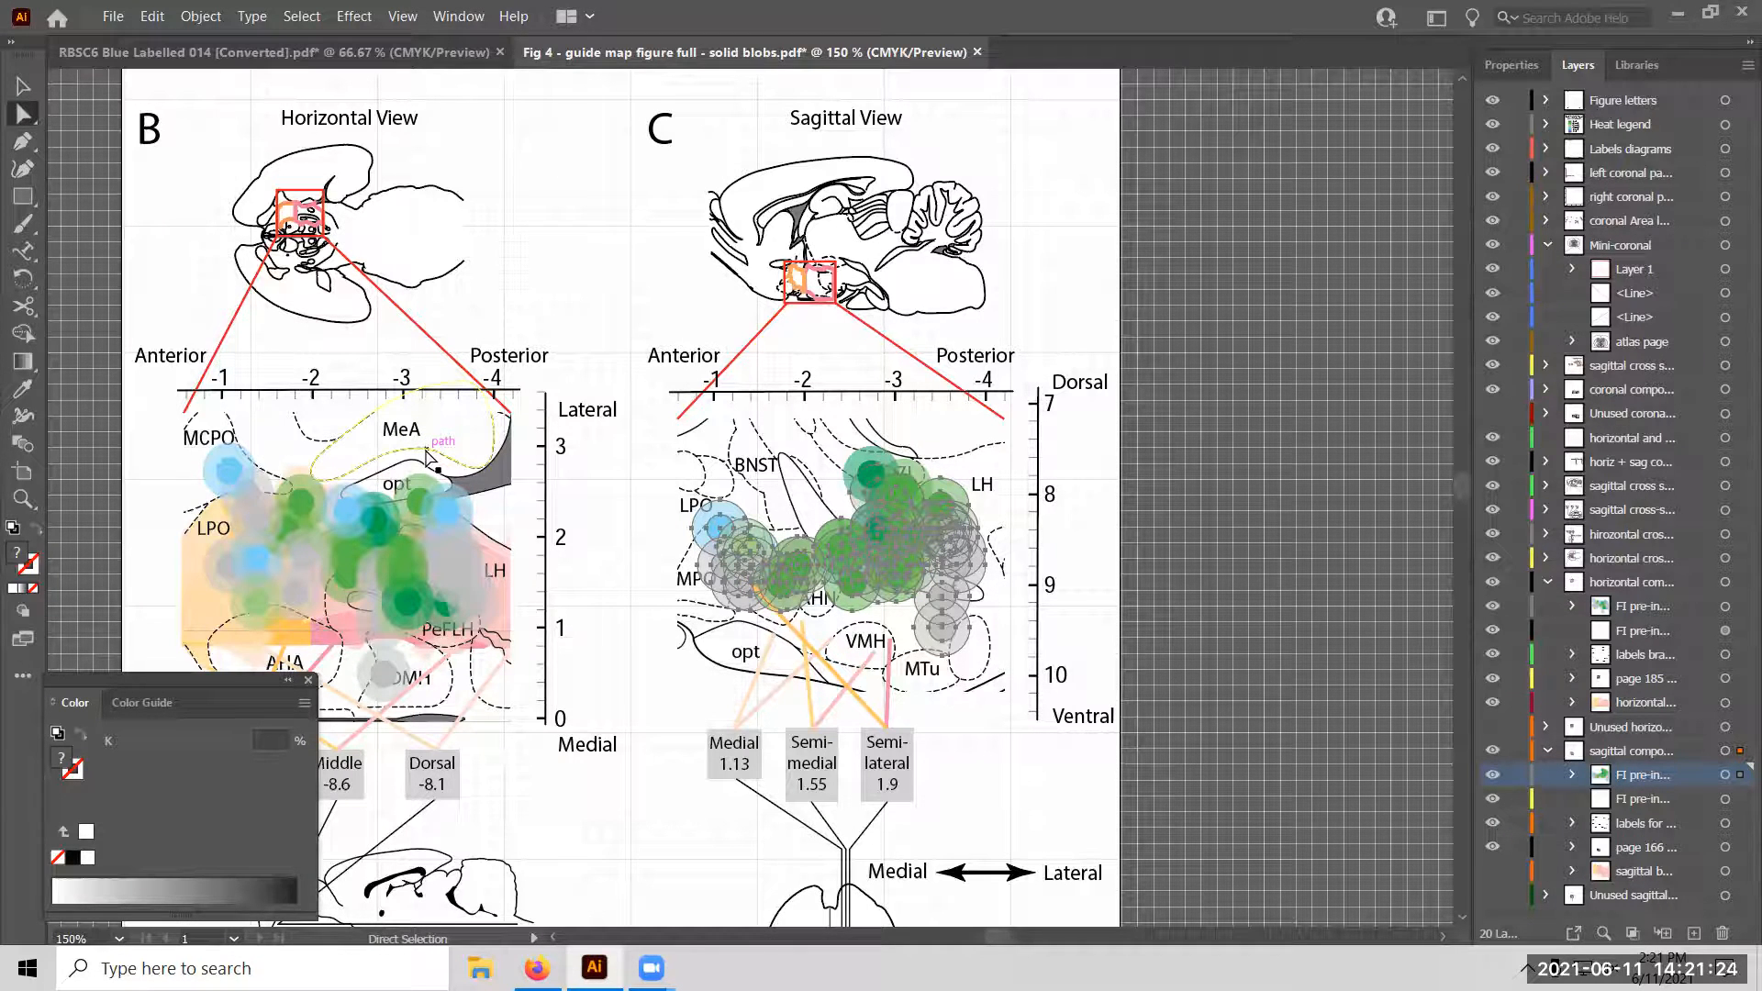
{"action": "left_click", "coordinate": [952, 622]}
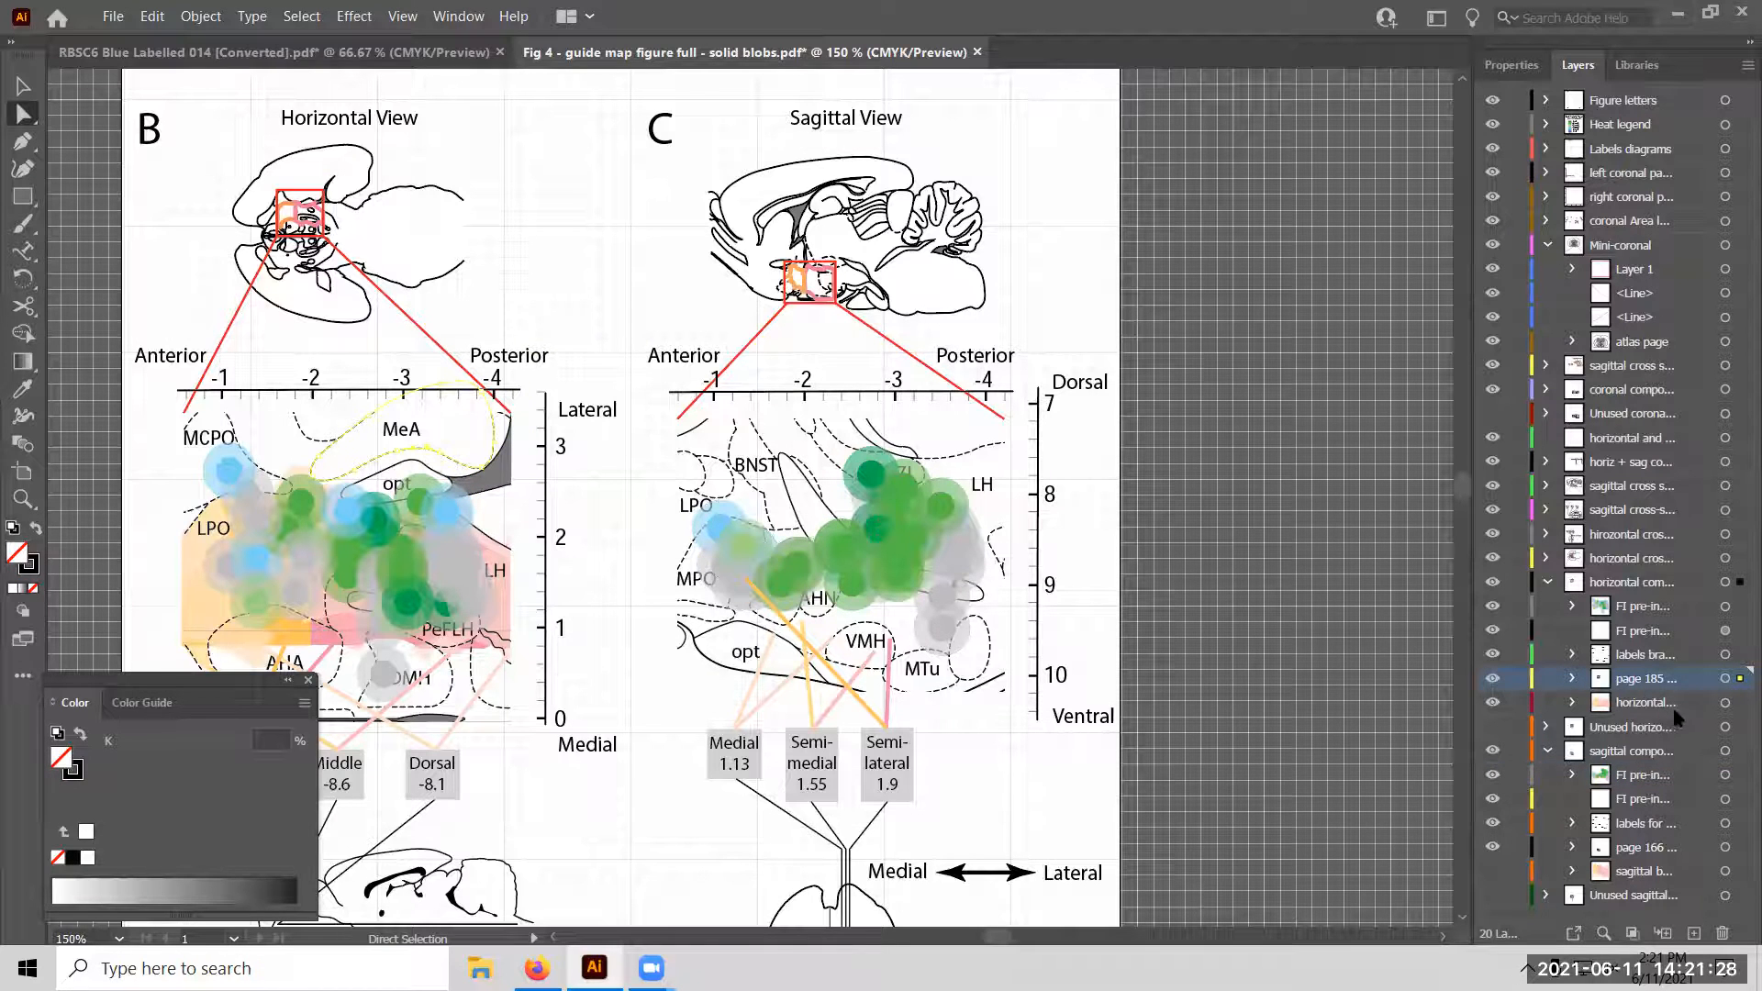
{"action": "left_click", "coordinate": [1494, 703]}
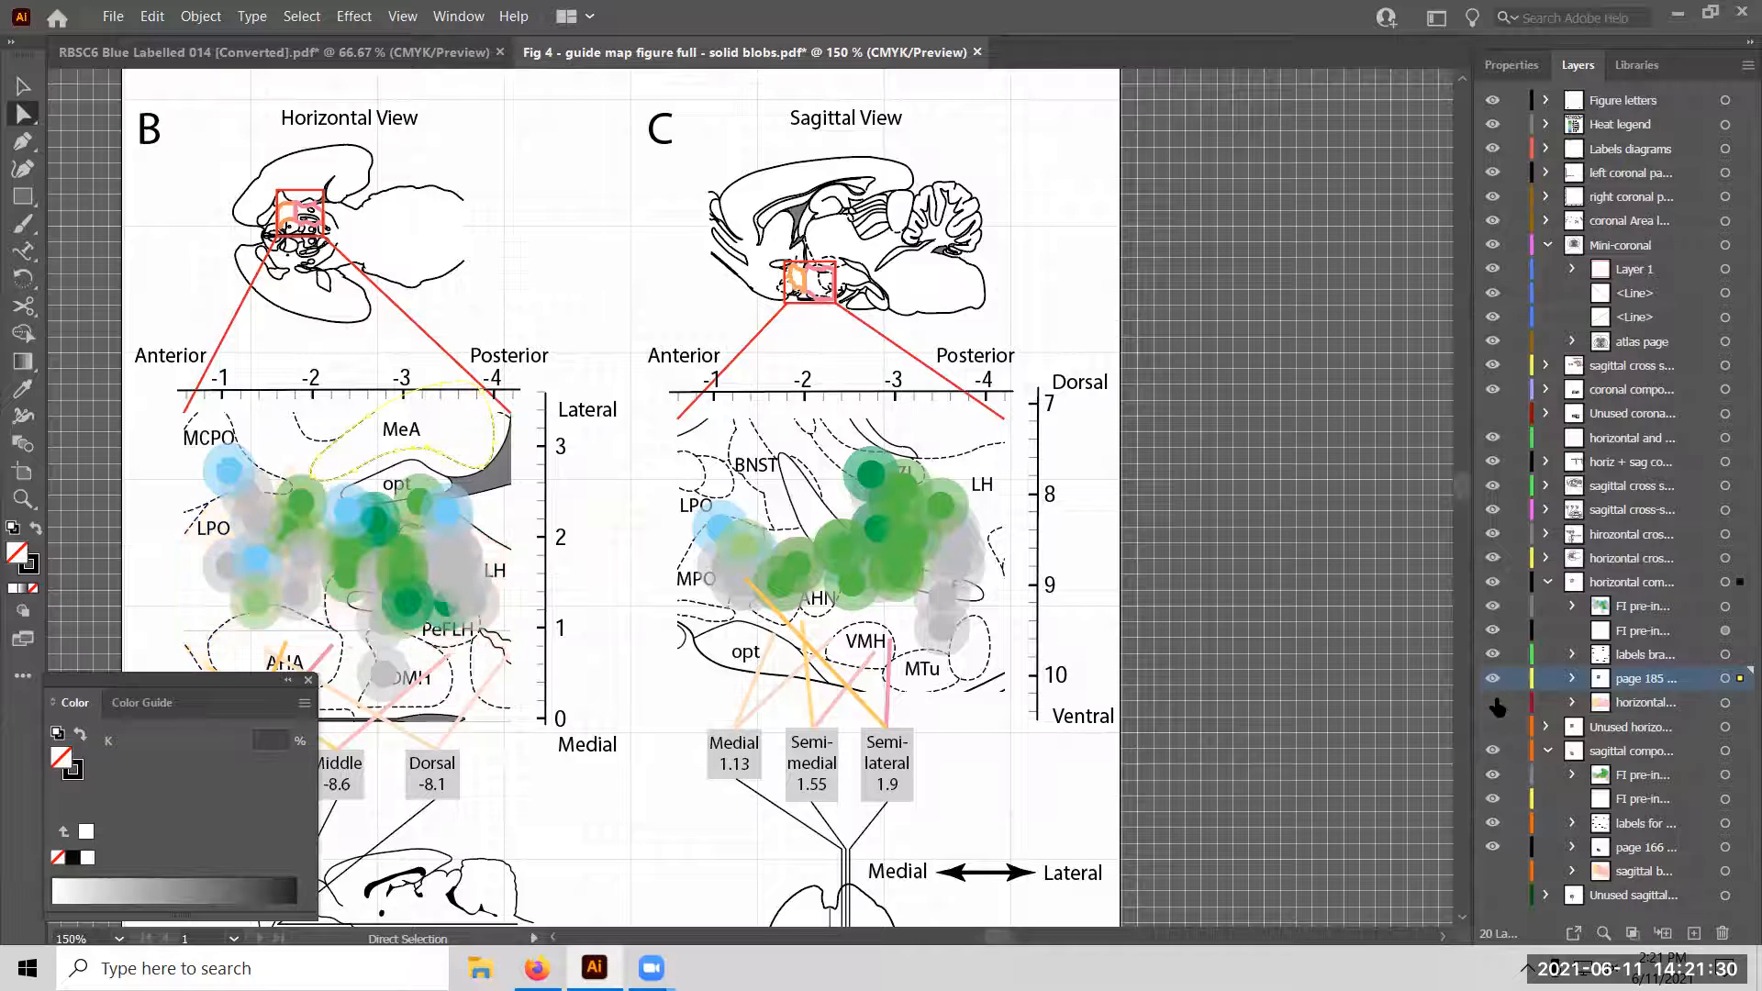
{"action": "left_click", "coordinate": [1494, 607]}
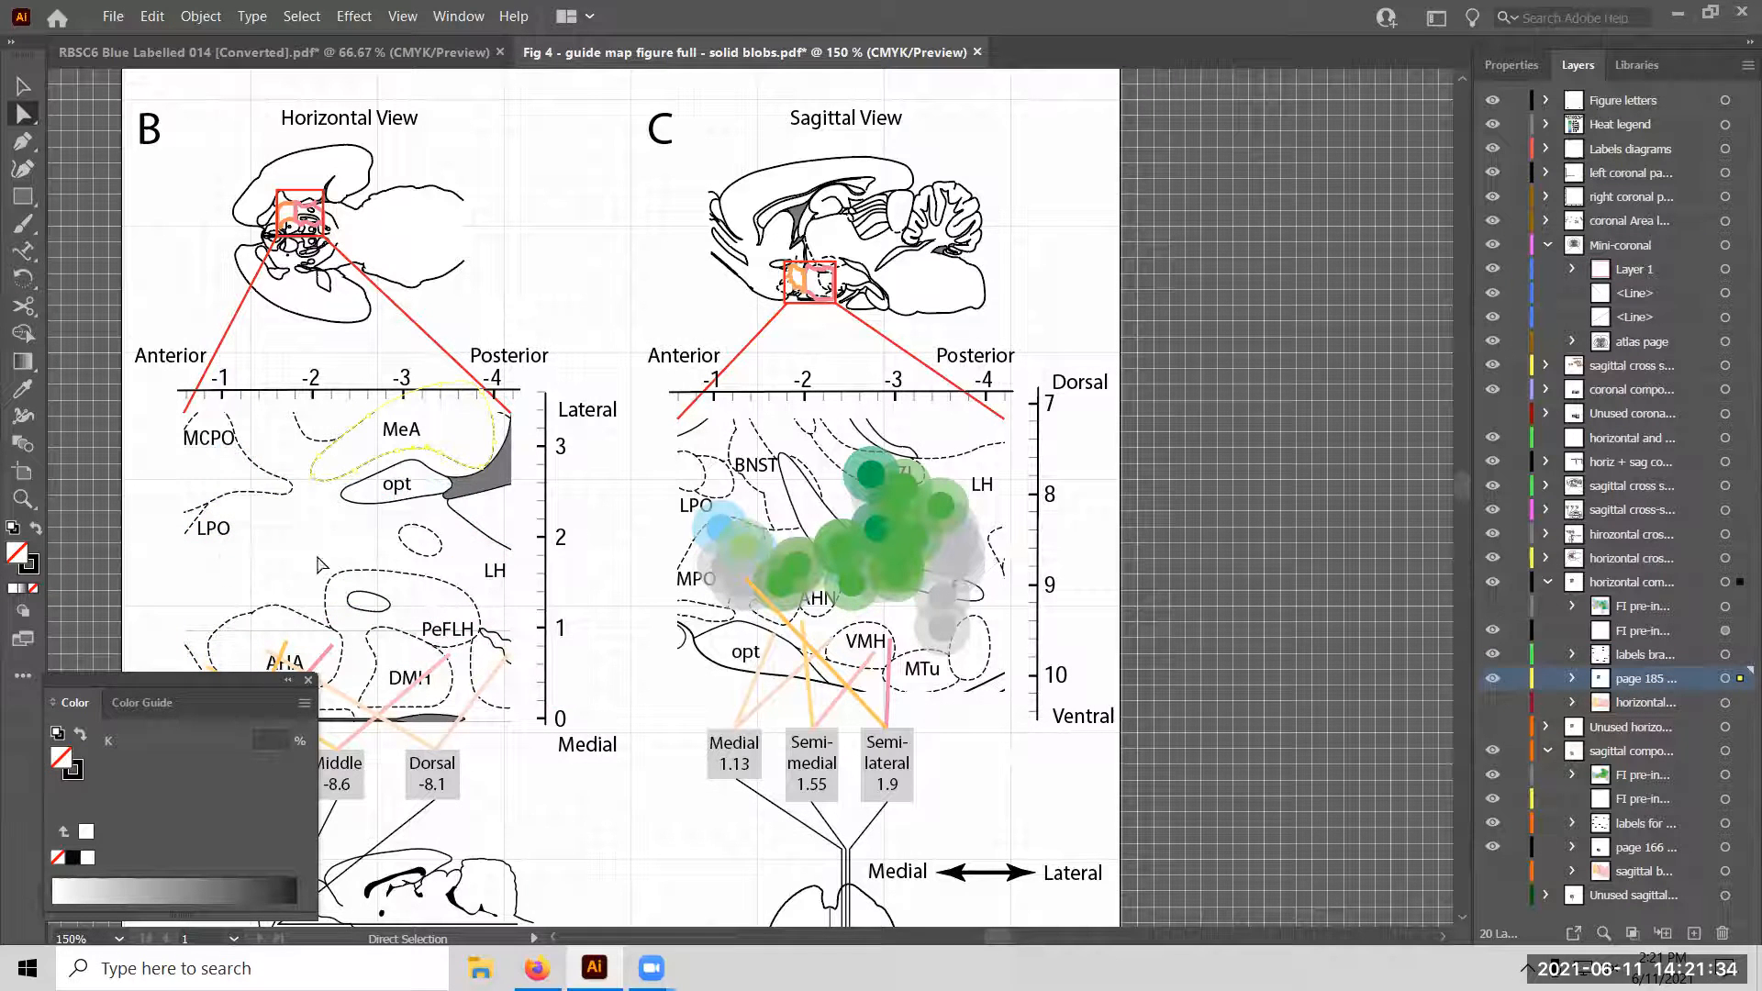
Try to move the dashed MeA outline on its own in the Horizontal View diagram, undoing the shifts.
{"action": "left_click", "coordinate": [18, 88]}
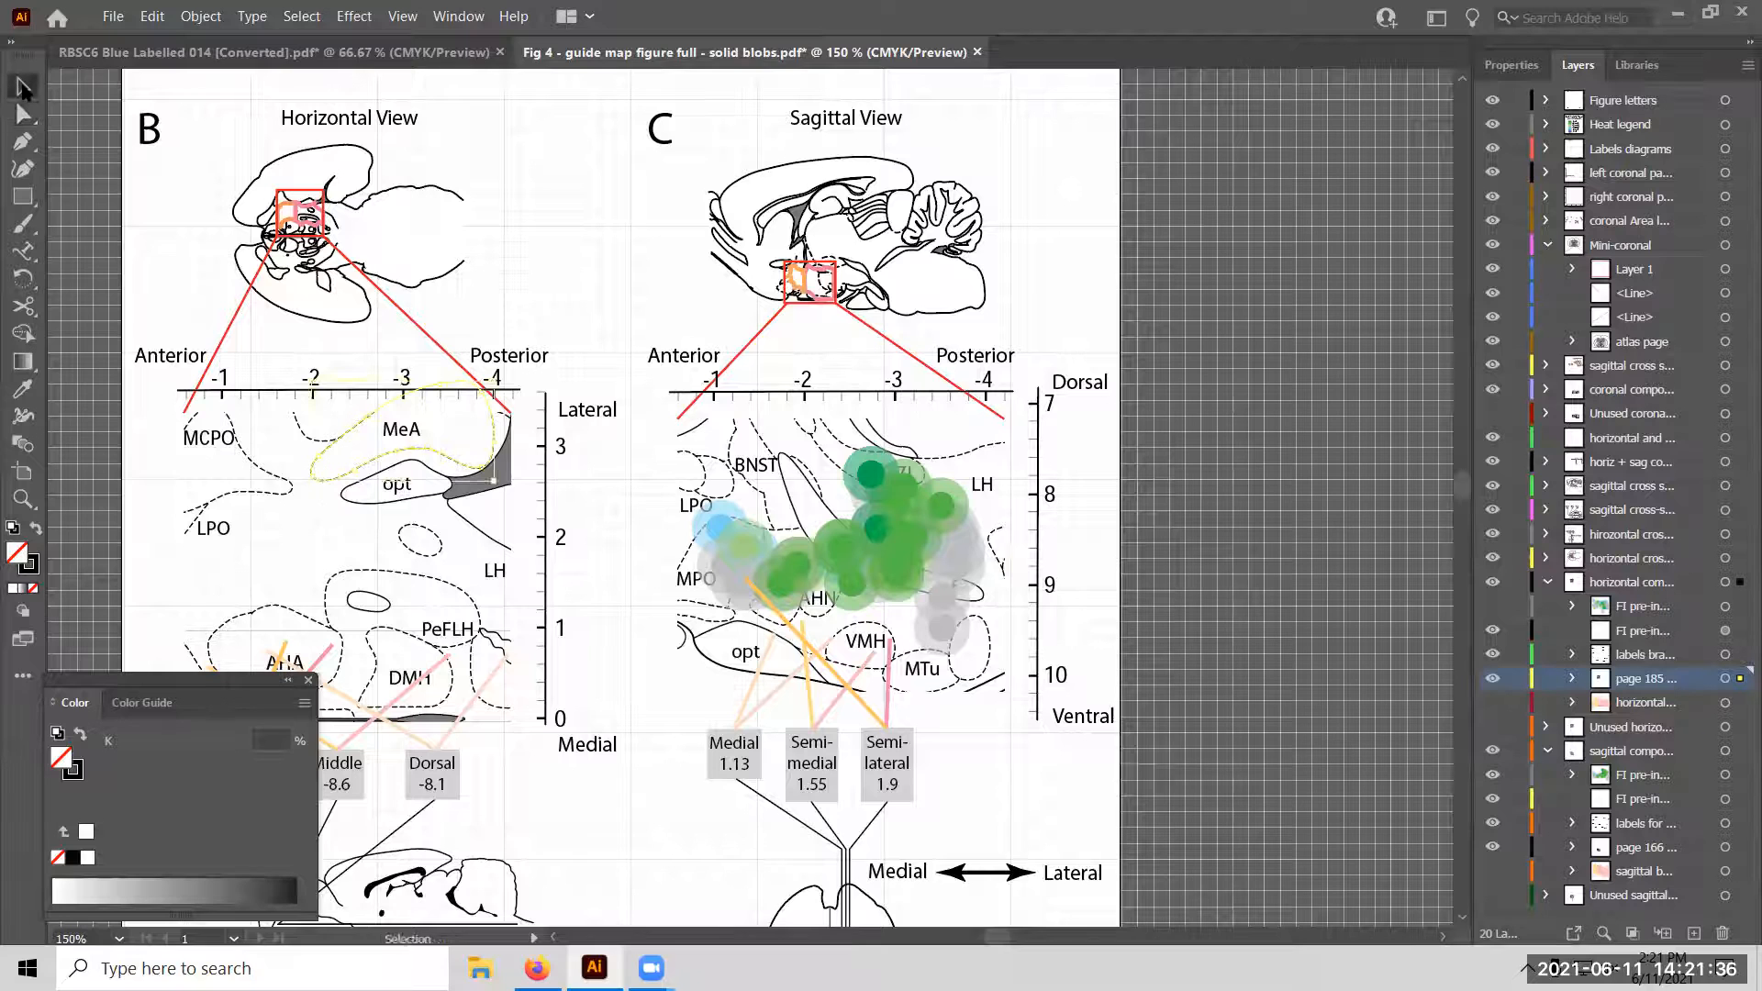
{"action": "left_click_drag", "start_coordinate": [378, 461], "coordinate": [358, 484]}
{"action": "key", "text": "ctrl+z"}
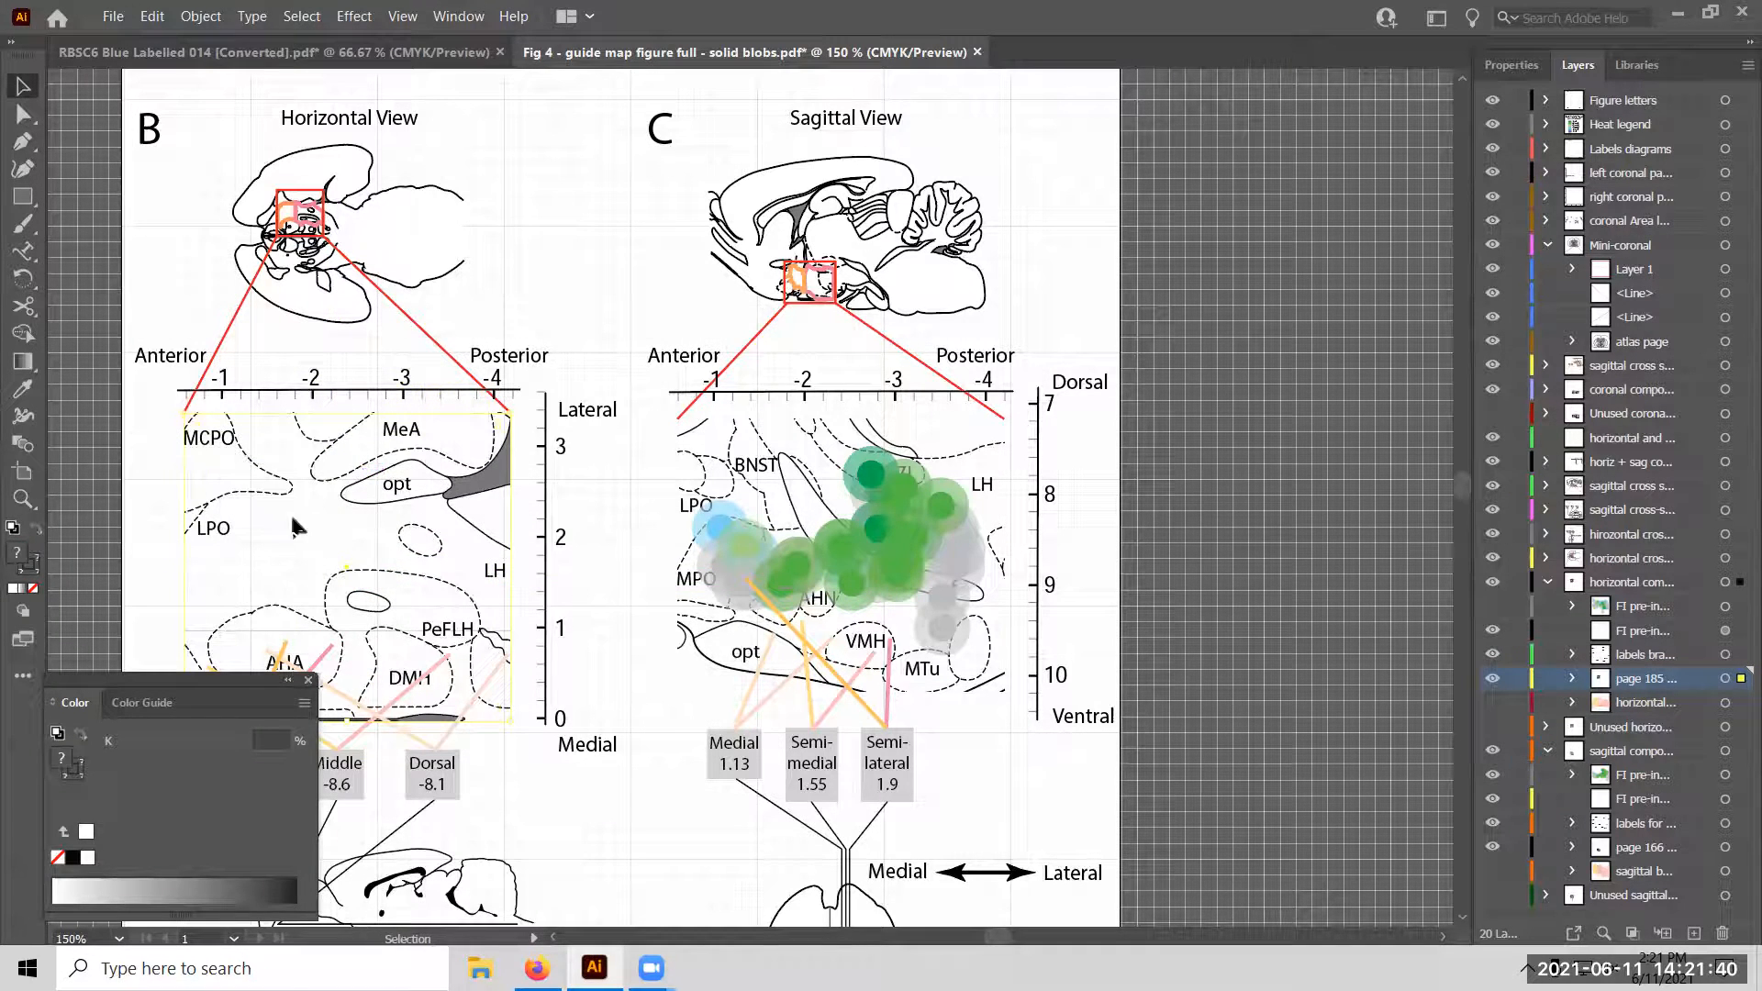
{"action": "left_click", "coordinate": [15, 122]}
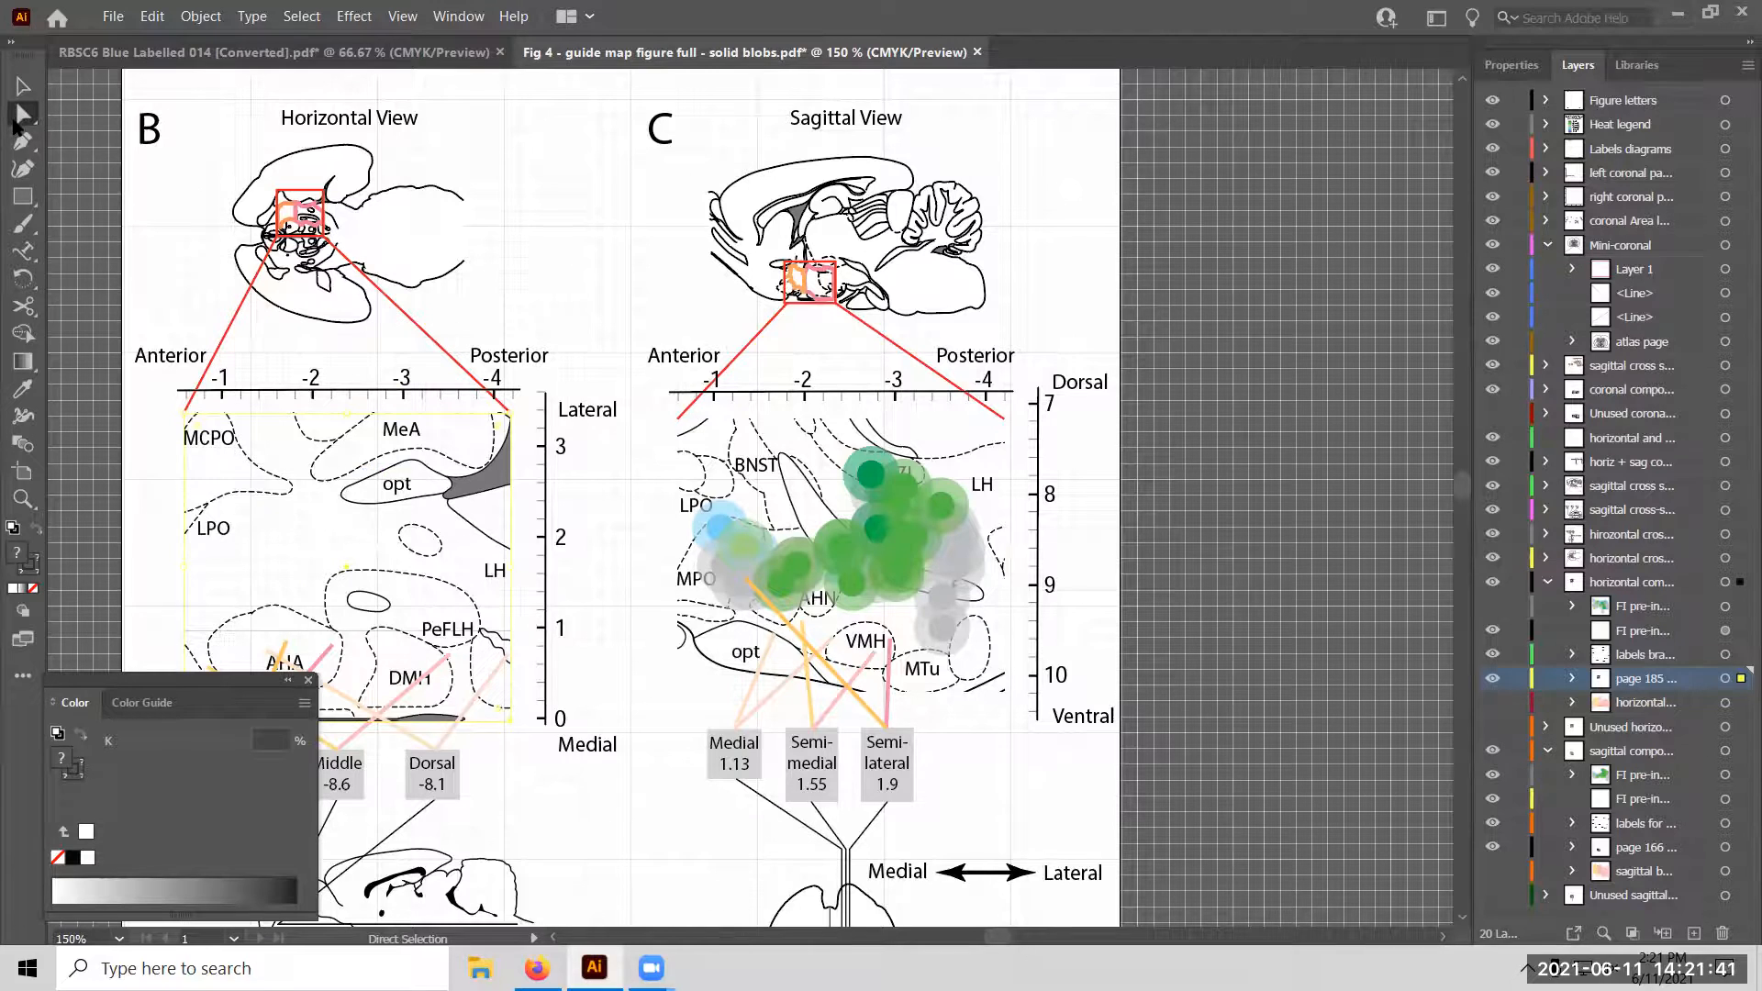
{"action": "left_click", "coordinate": [1171, 401]}
{"action": "left_click", "coordinate": [375, 470]}
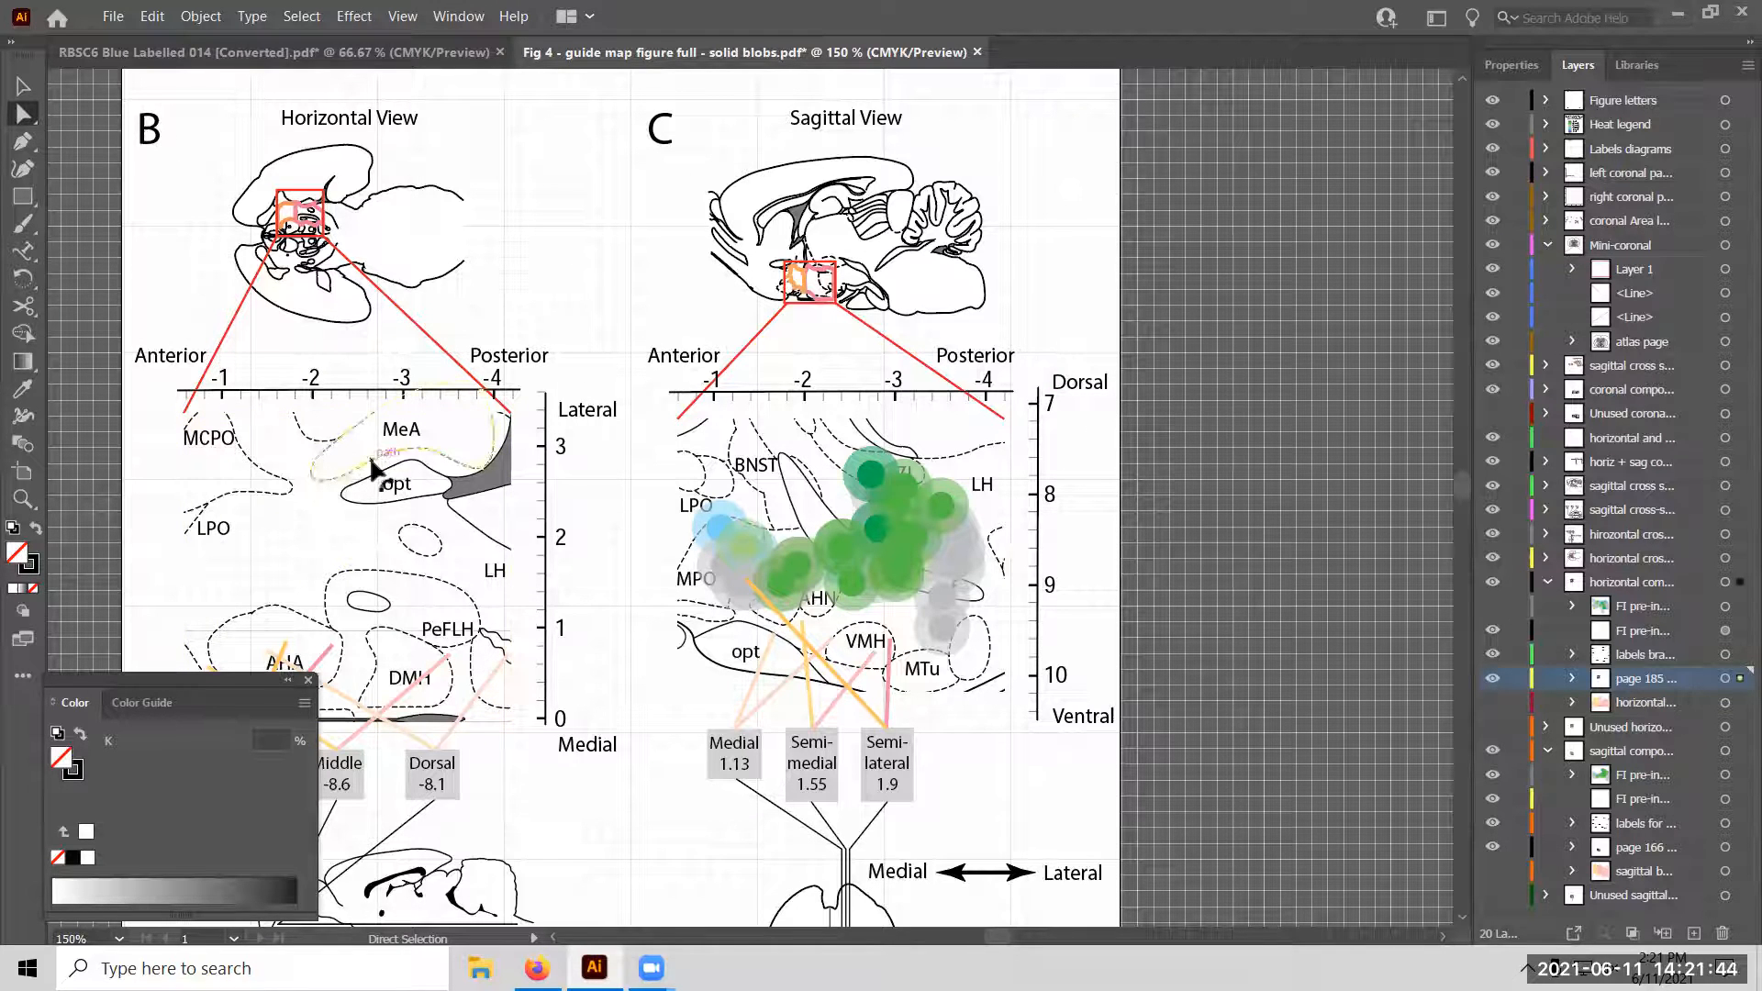
{"action": "key", "text": "v"}
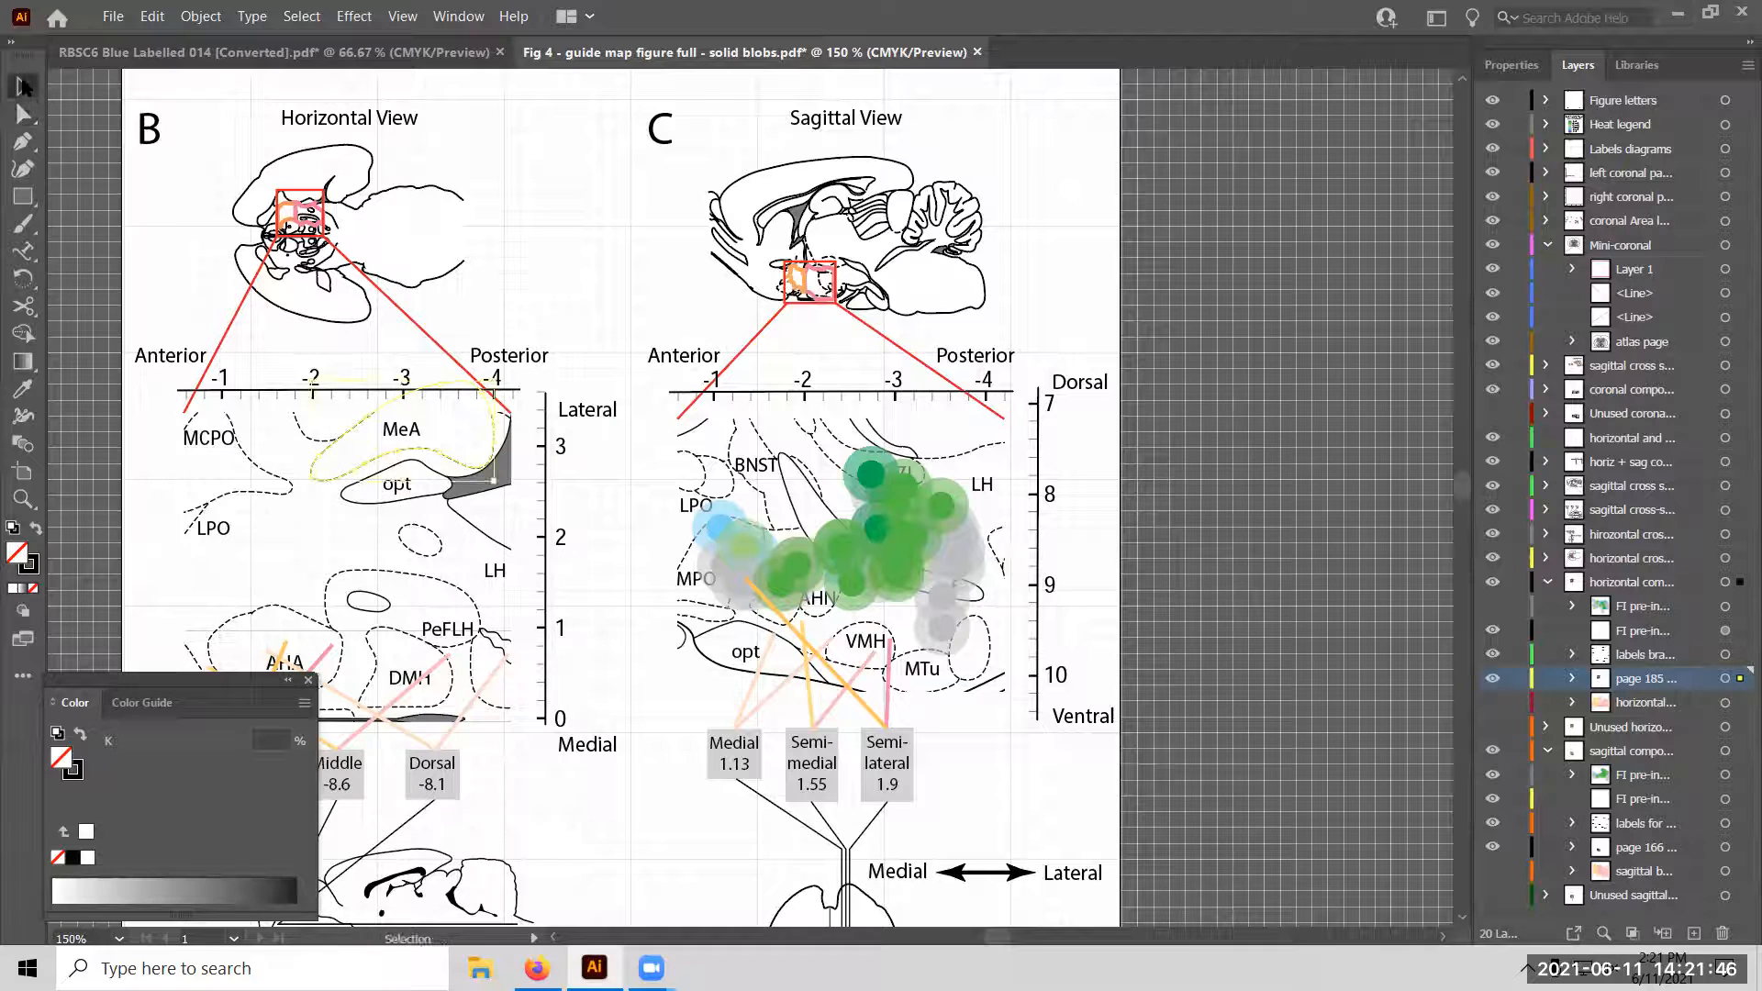
{"action": "mouse_move", "coordinate": [376, 466]}
{"action": "left_mouse_down"}
{"action": "mouse_move", "coordinate": [320, 512]}
{"action": "mouse_move", "coordinate": [409, 476]}
{"action": "mouse_move", "coordinate": [379, 467]}
{"action": "left_mouse_up"}
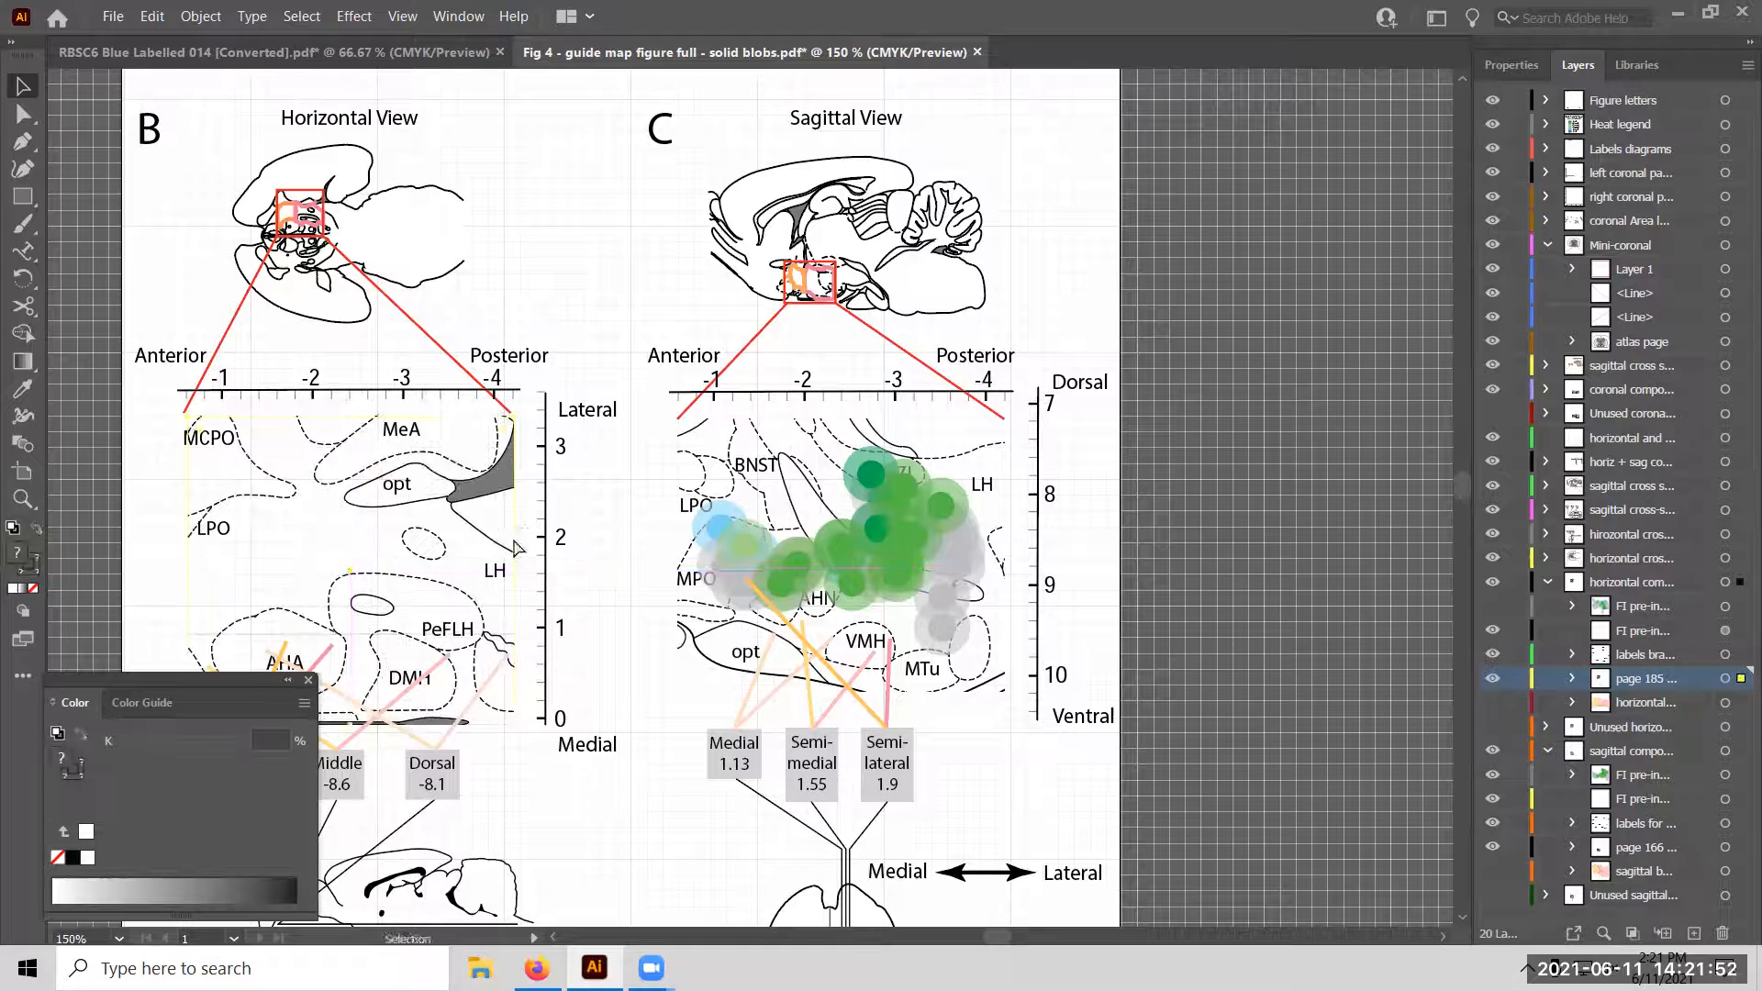
{"action": "left_click", "coordinate": [561, 544]}
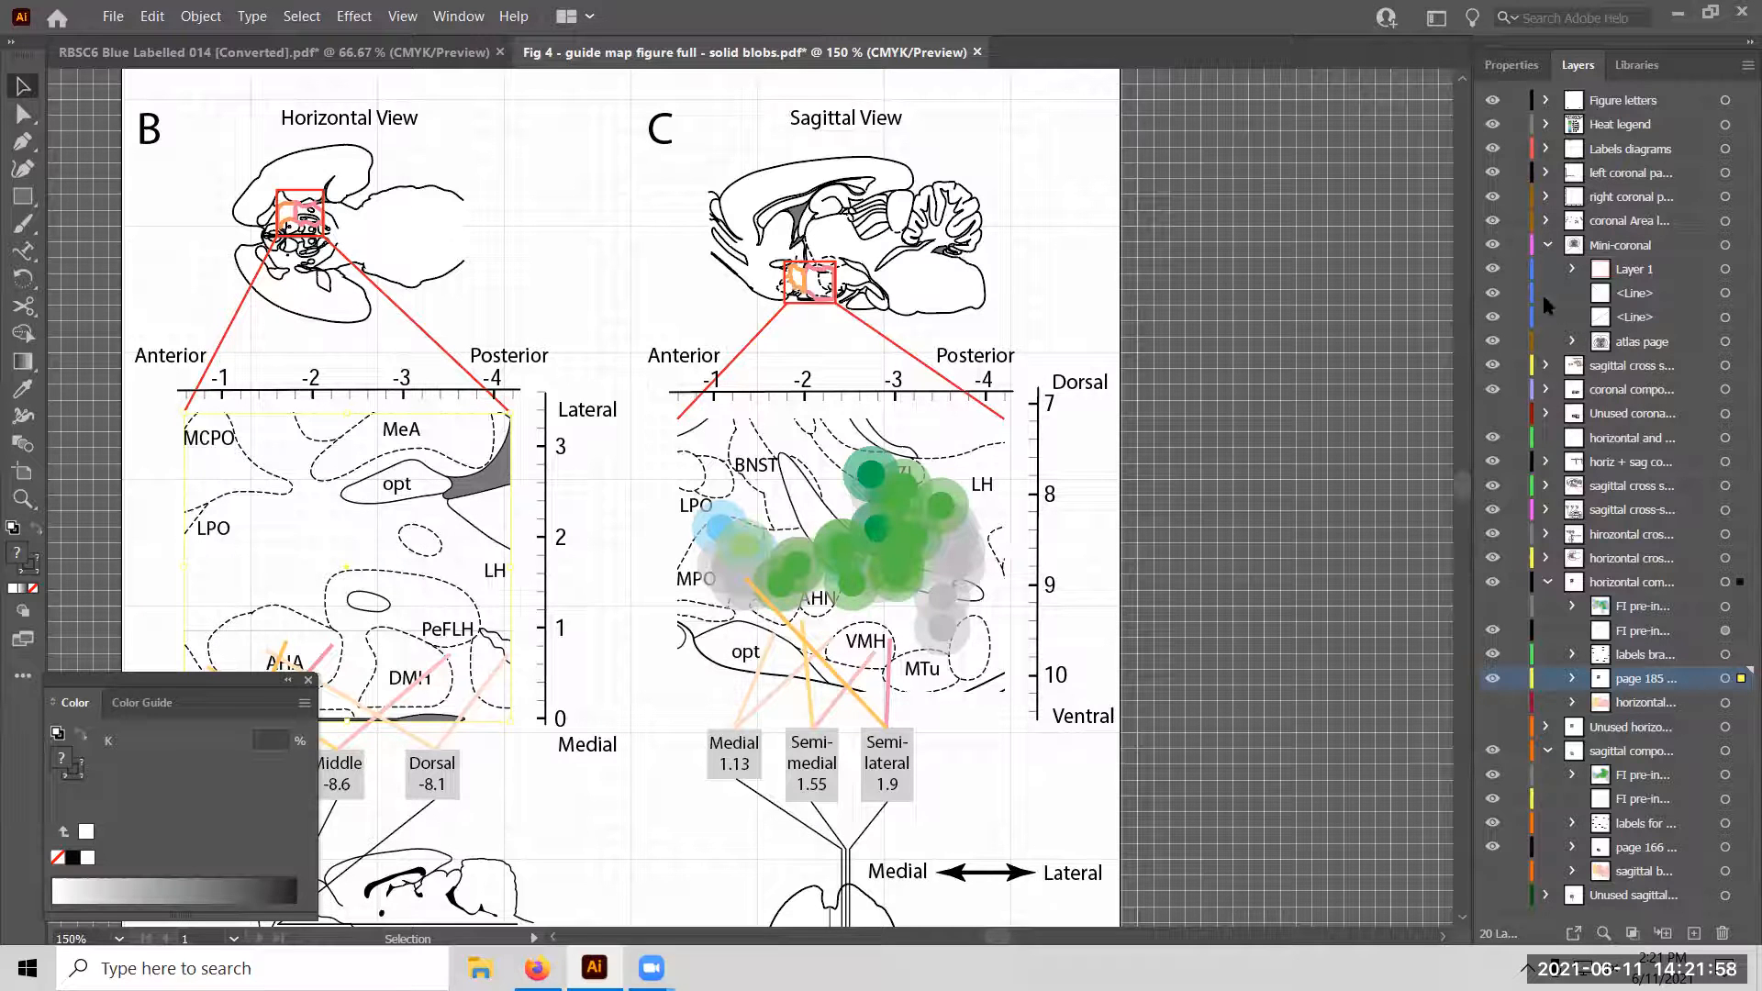
Expand the page 185 - mid layer and its clip group, widening the layer list to show the full names.
{"action": "left_click", "coordinate": [1573, 679]}
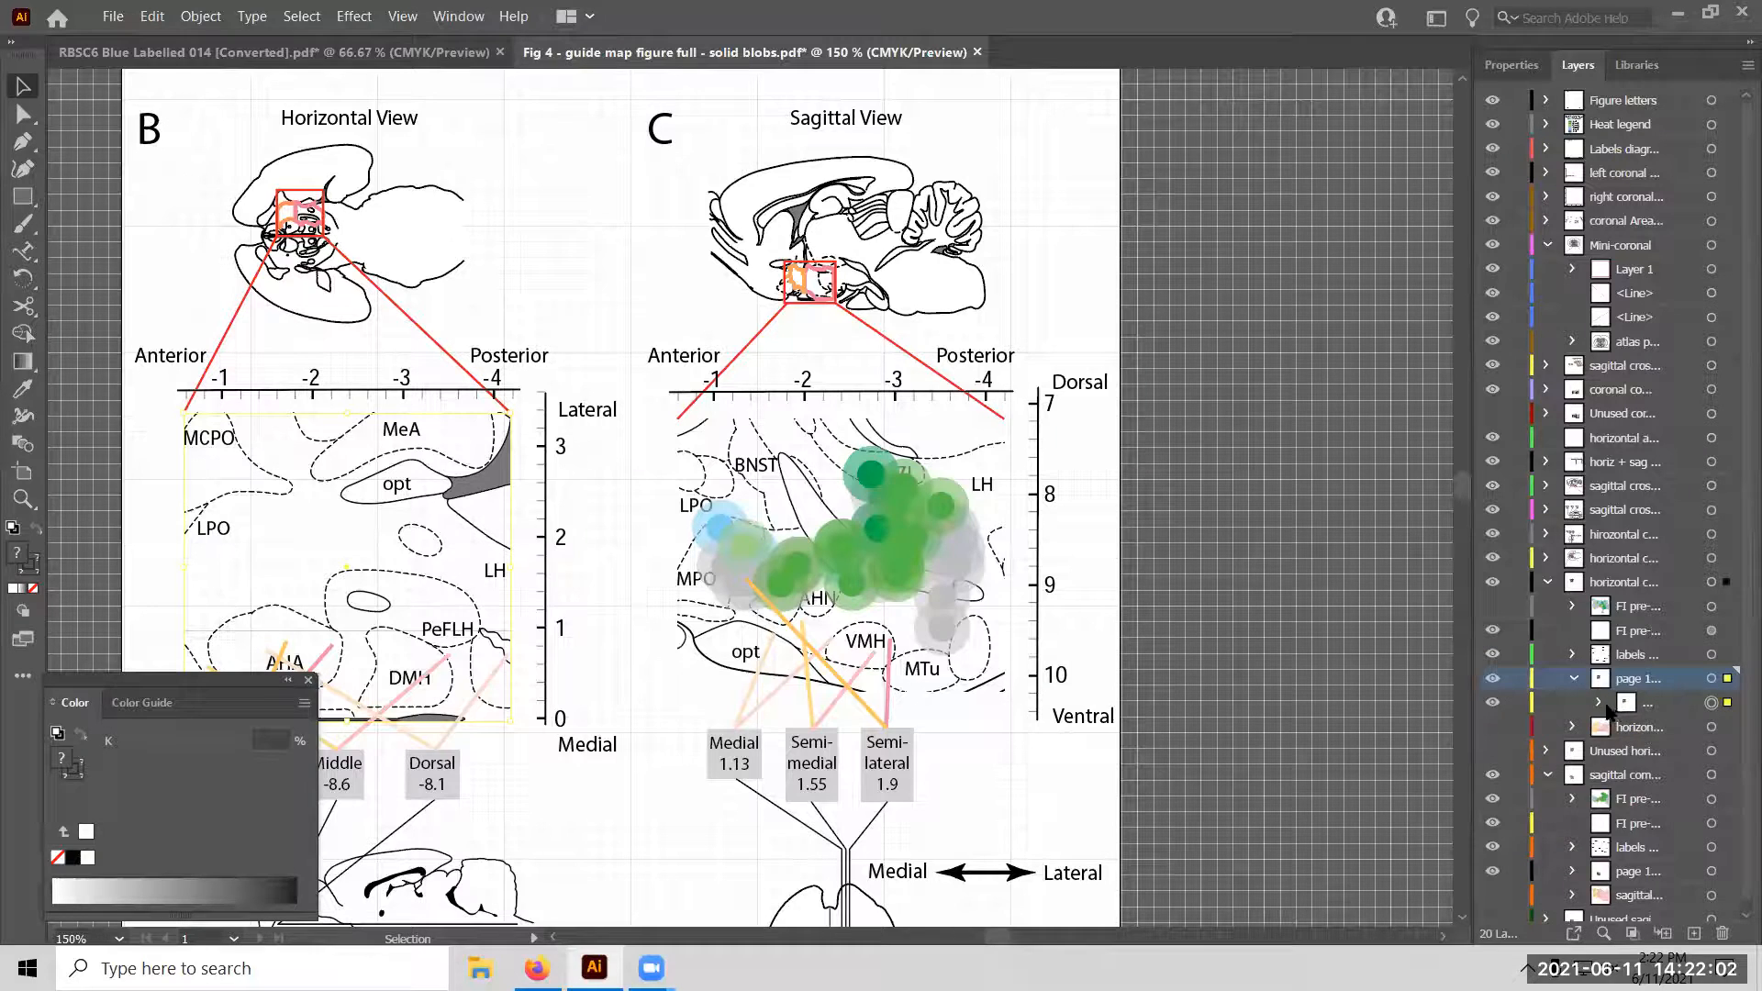
{"action": "left_click", "coordinate": [1602, 704]}
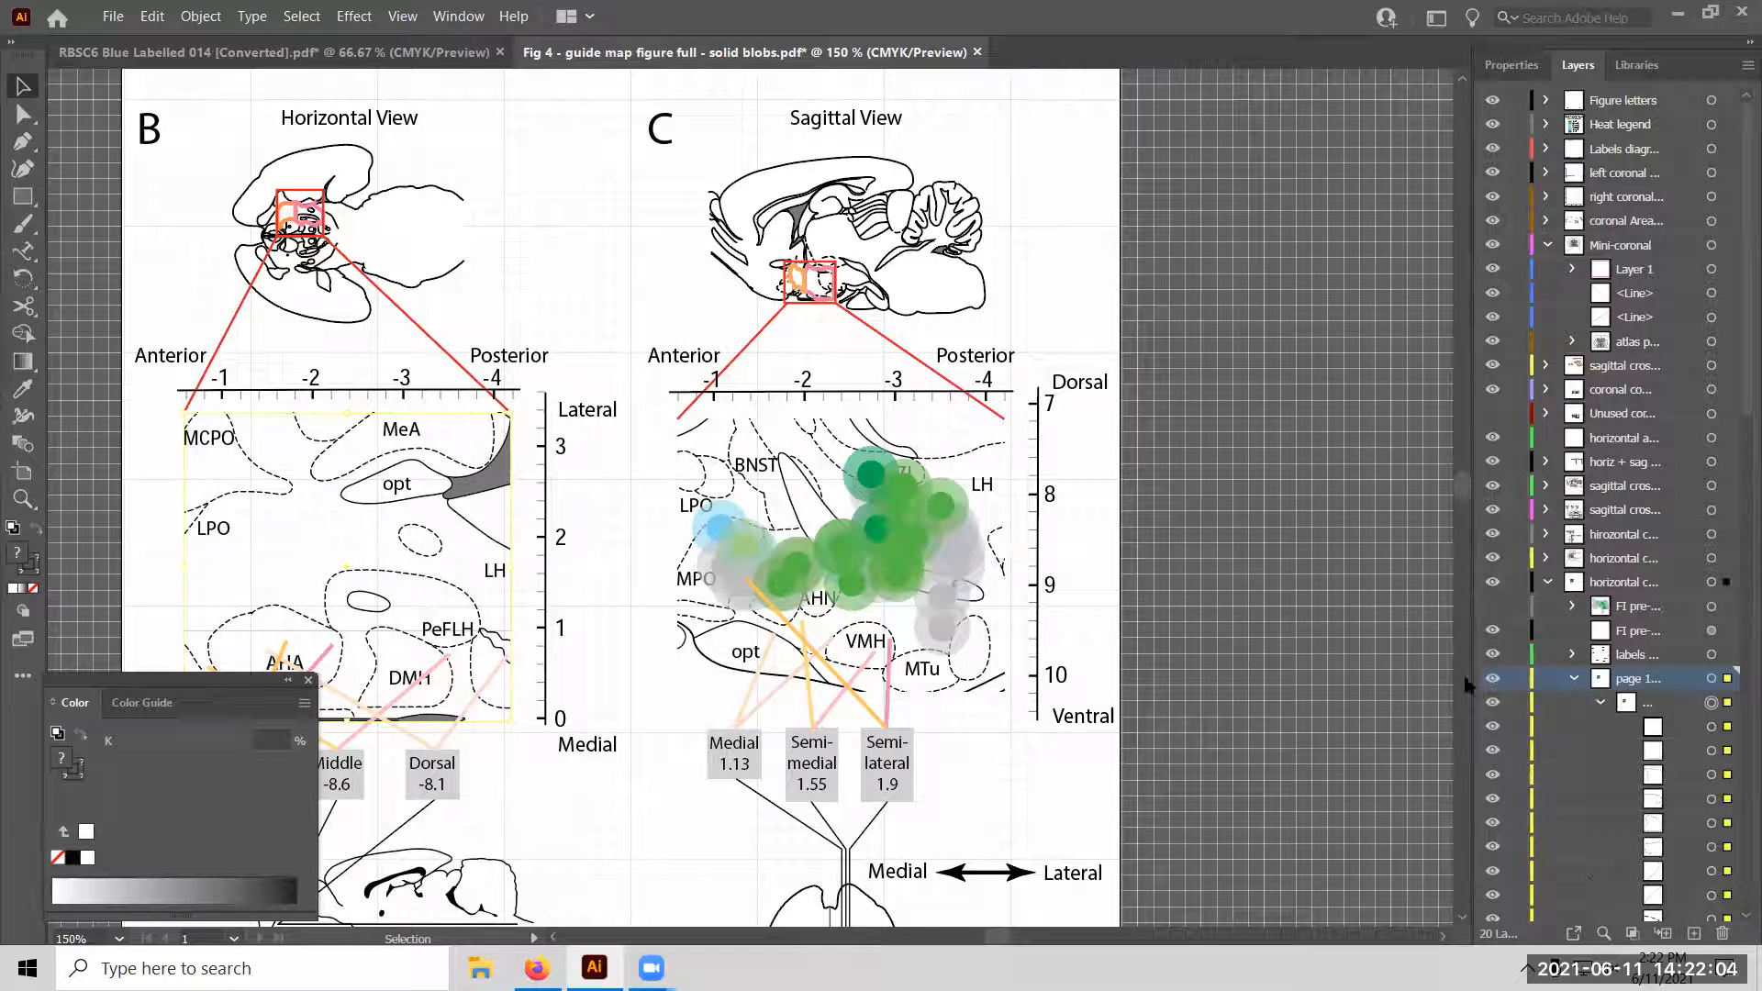
{"action": "left_click_drag", "start_coordinate": [1468, 678], "coordinate": [1342, 677]}
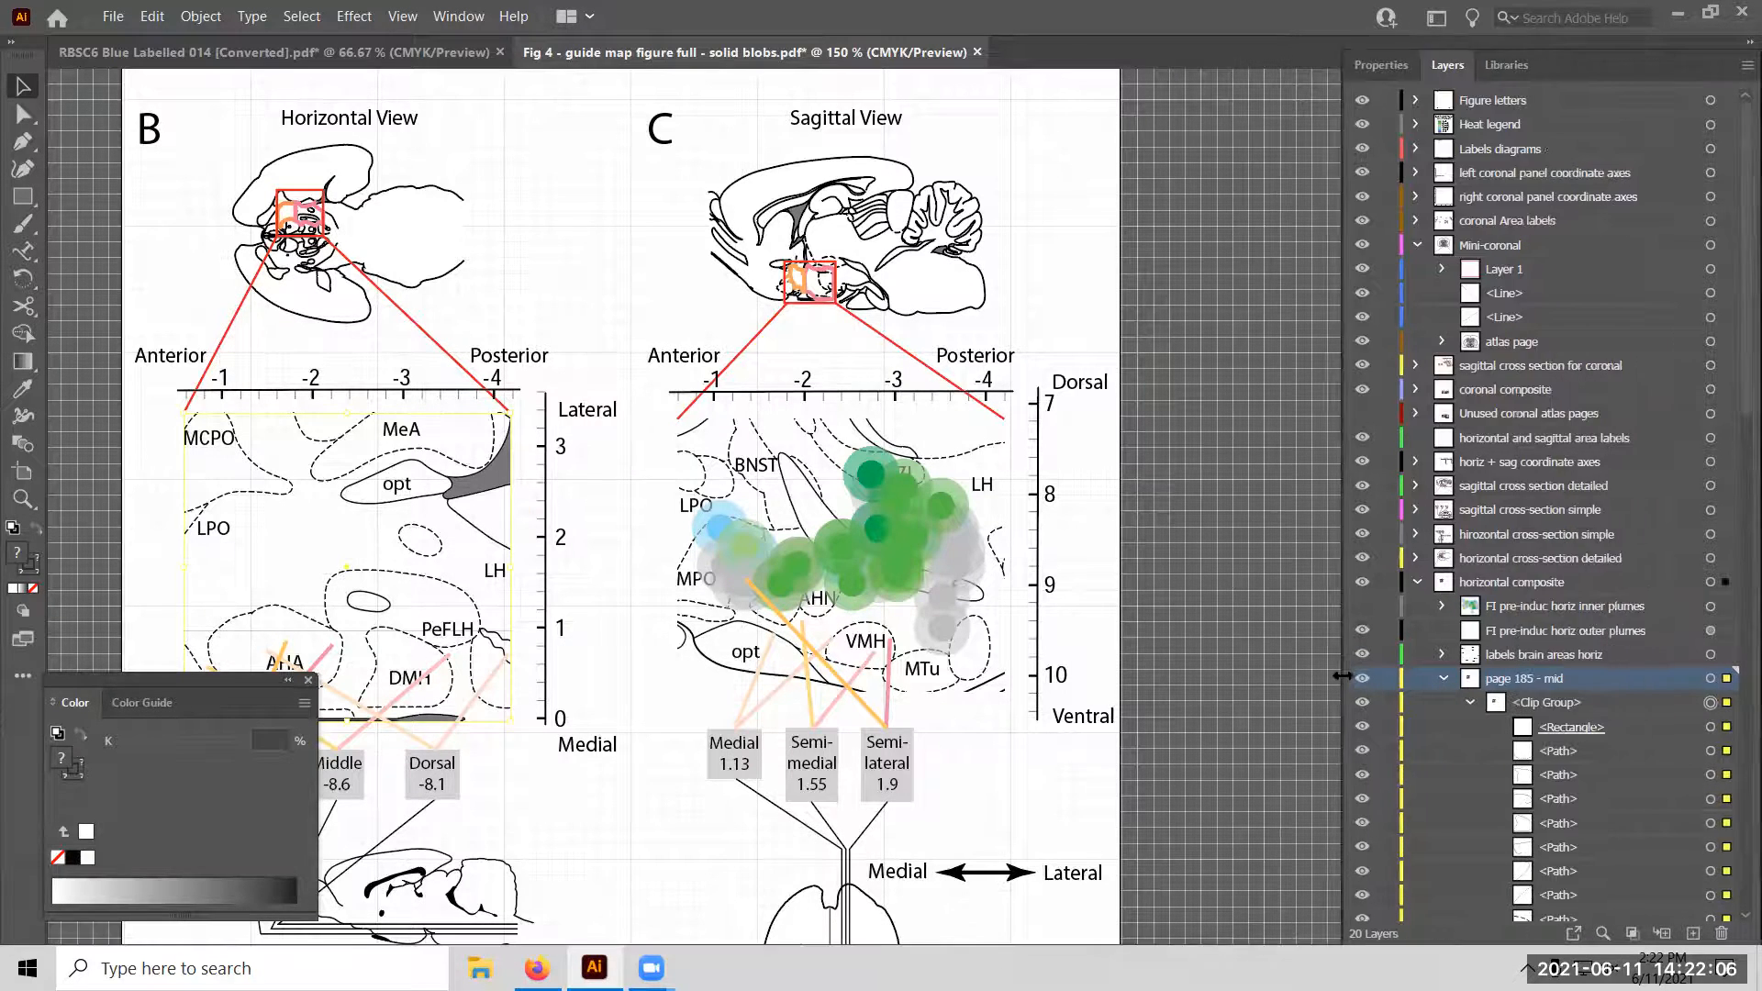
{"action": "scroll", "coordinate": [1519, 745], "scroll_direction": "down", "scroll_amount": 5}
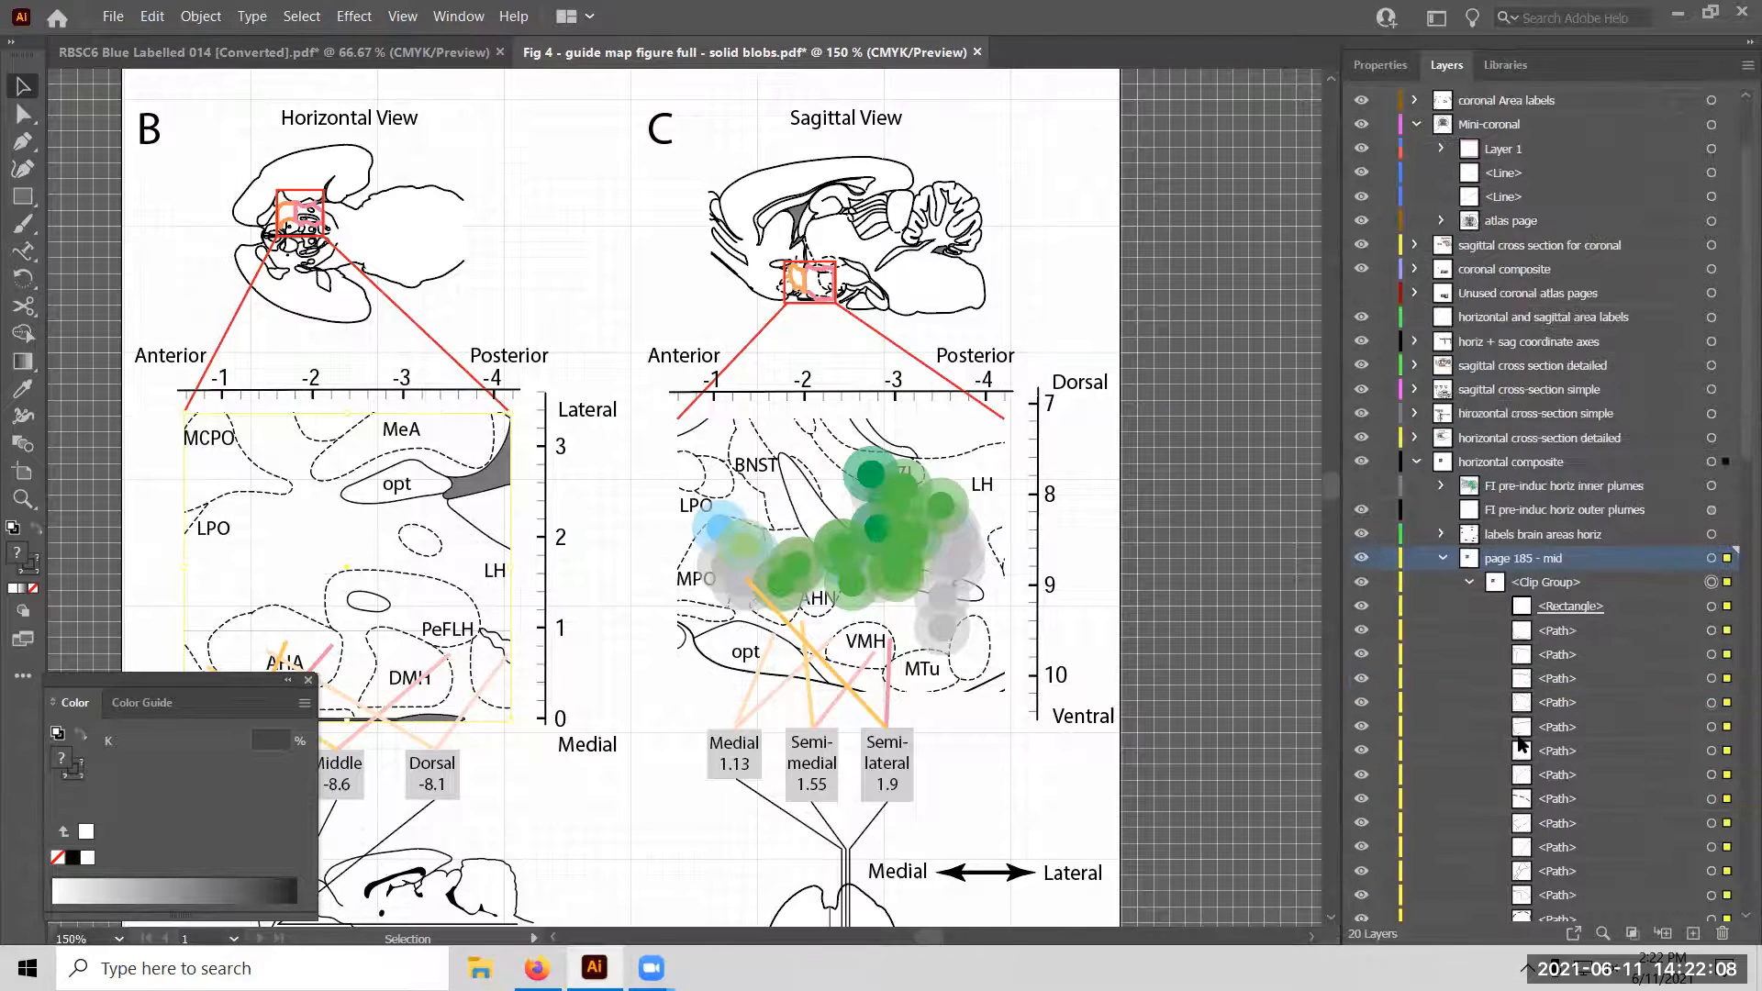
{"action": "scroll", "coordinate": [1519, 746], "scroll_direction": "down", "scroll_amount": 3}
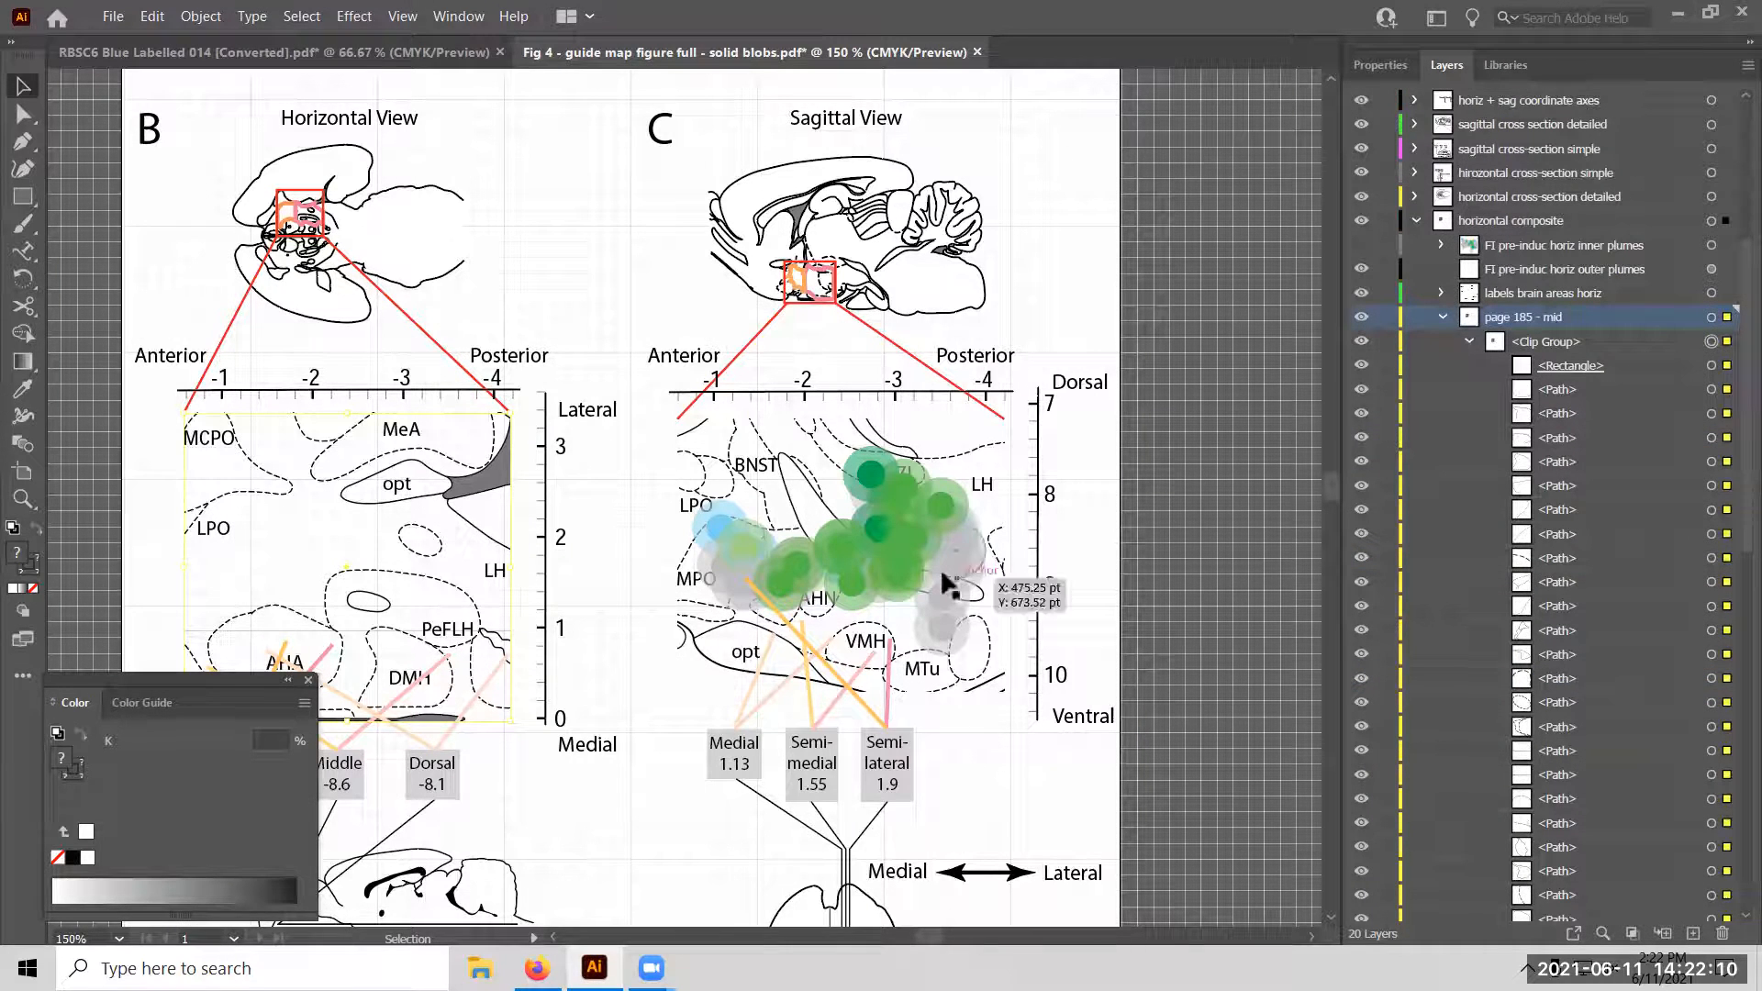
Select the dashed MeA outline and move its path out of the clip group into the labels brain areas horiz layer.
{"action": "left_click", "coordinate": [23, 114]}
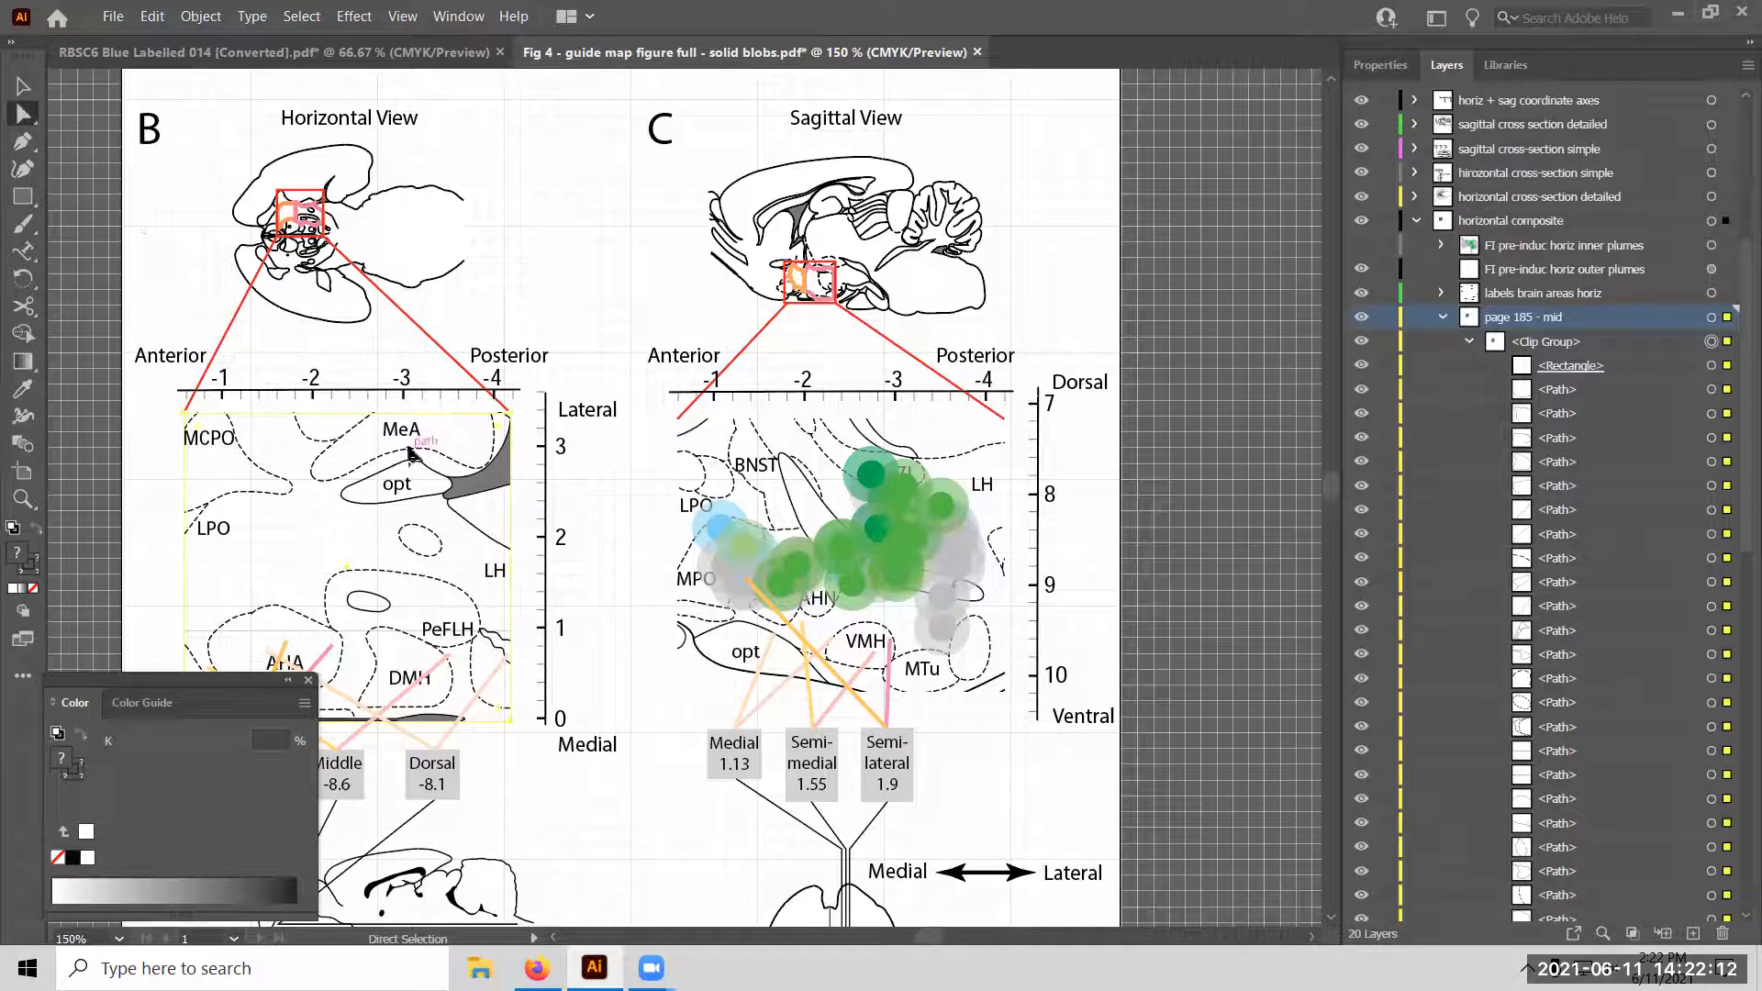
{"action": "left_click", "coordinate": [379, 462]}
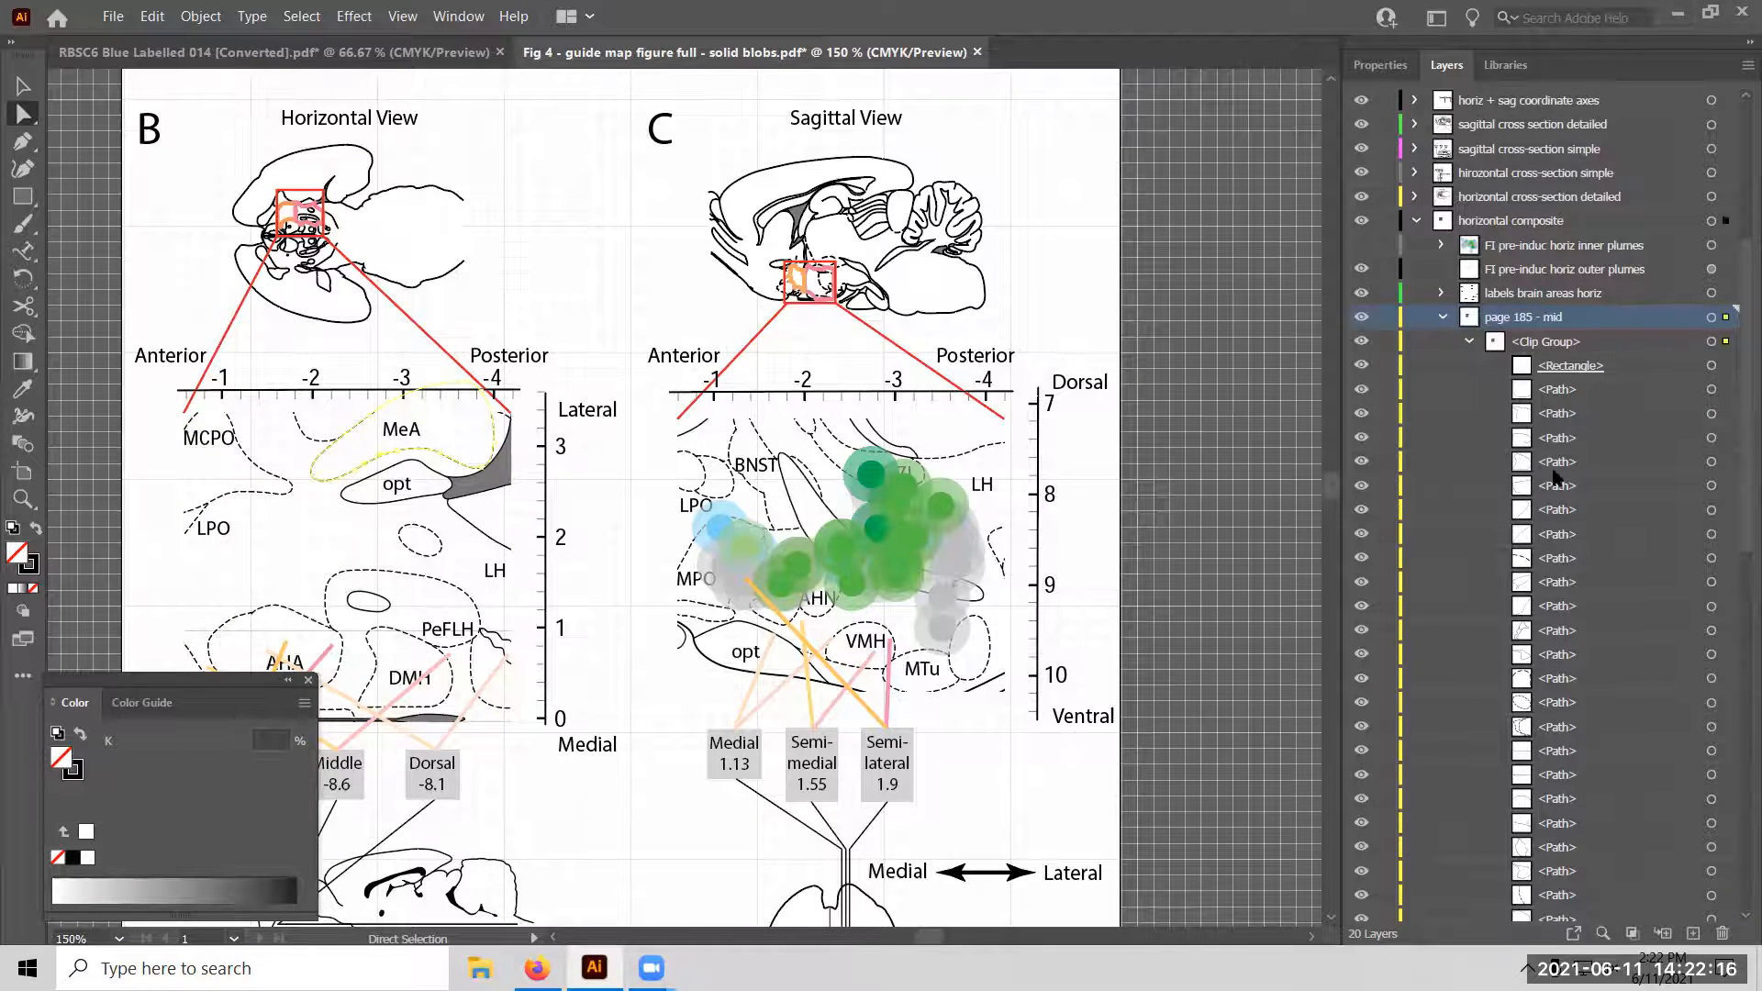
{"action": "scroll", "coordinate": [1580, 609], "scroll_direction": "down", "scroll_amount": 10}
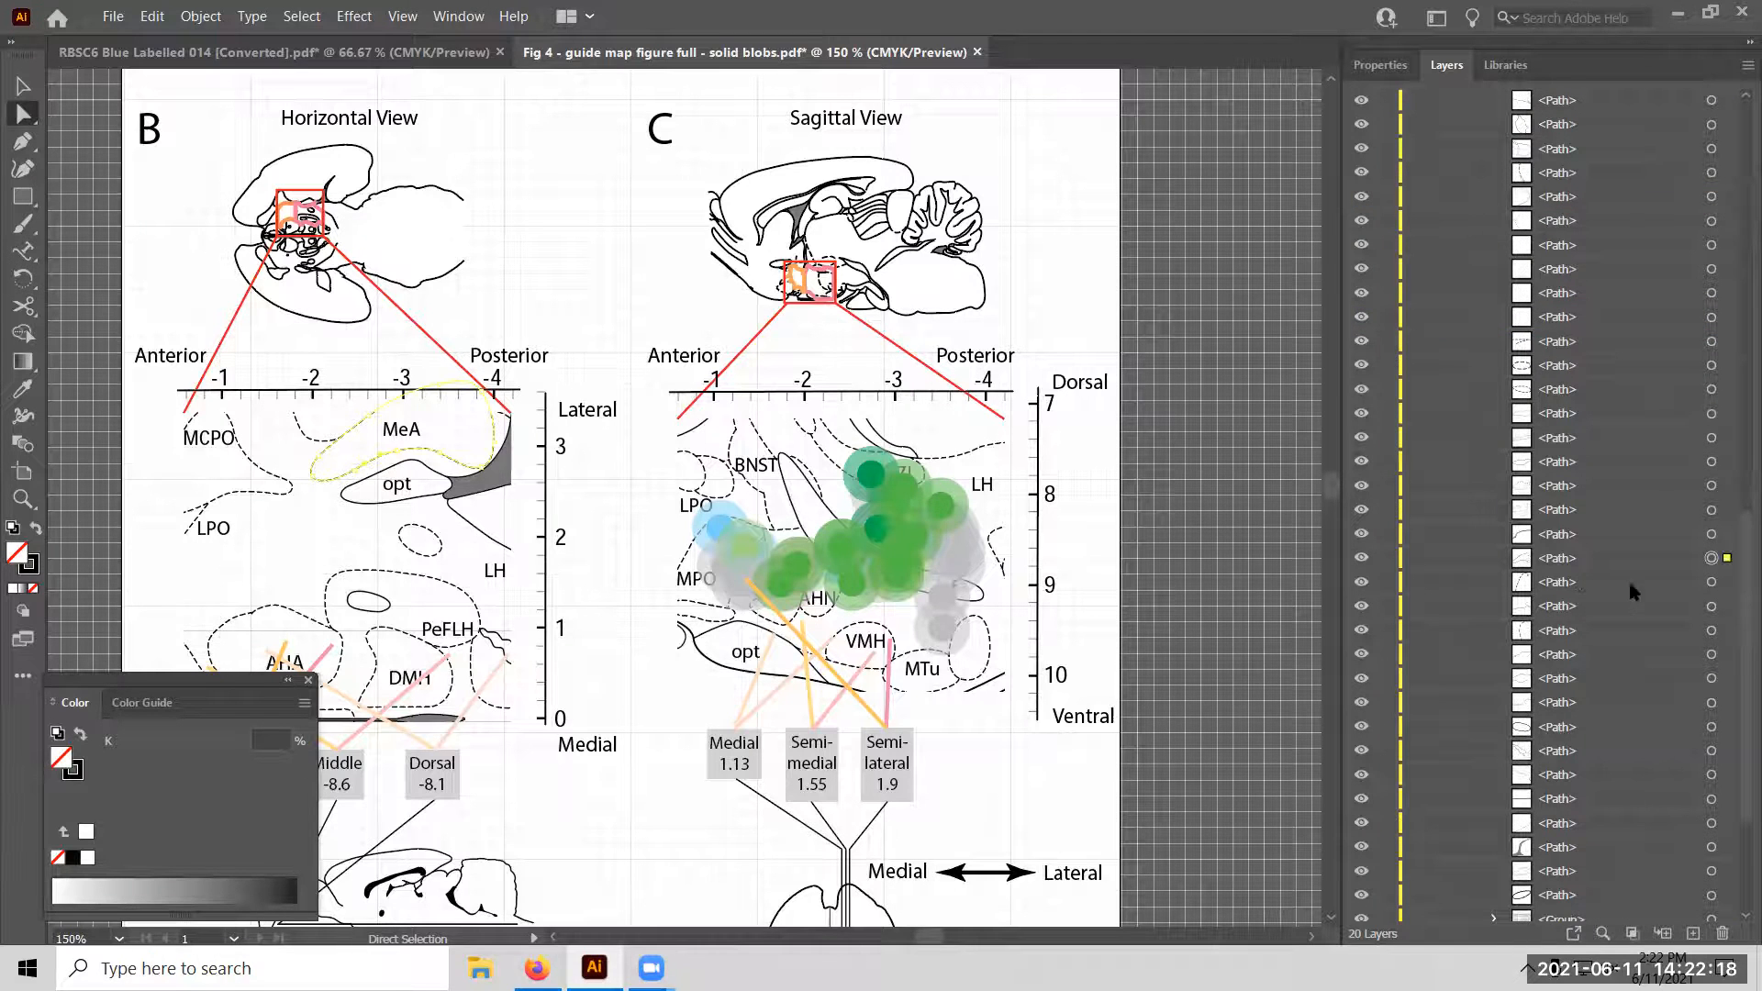
{"action": "left_click", "coordinate": [1712, 559]}
{"action": "left_click_drag", "start_coordinate": [1562, 565], "coordinate": [1549, 149]}
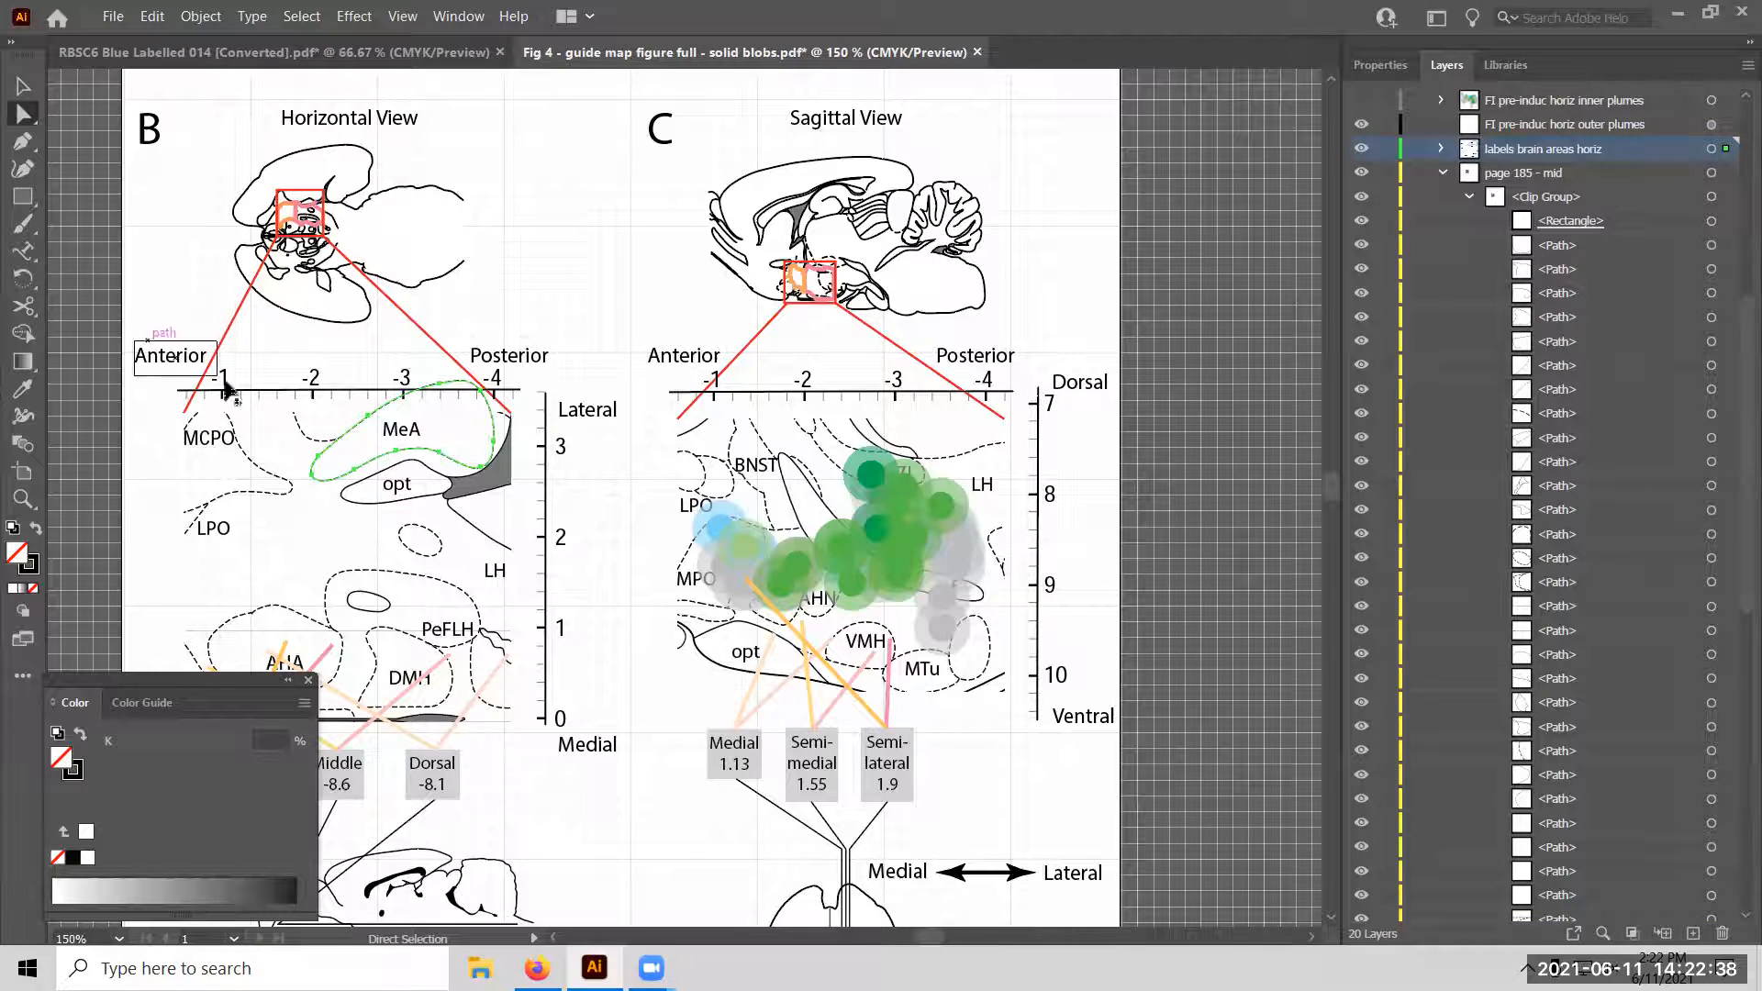
Move the unclipped MeA outline about 41 pt left and 48 pt down, between the LPO and opt labels.
{"action": "left_click", "coordinate": [15, 98]}
{"action": "left_click_drag", "start_coordinate": [365, 455], "coordinate": [299, 540]}
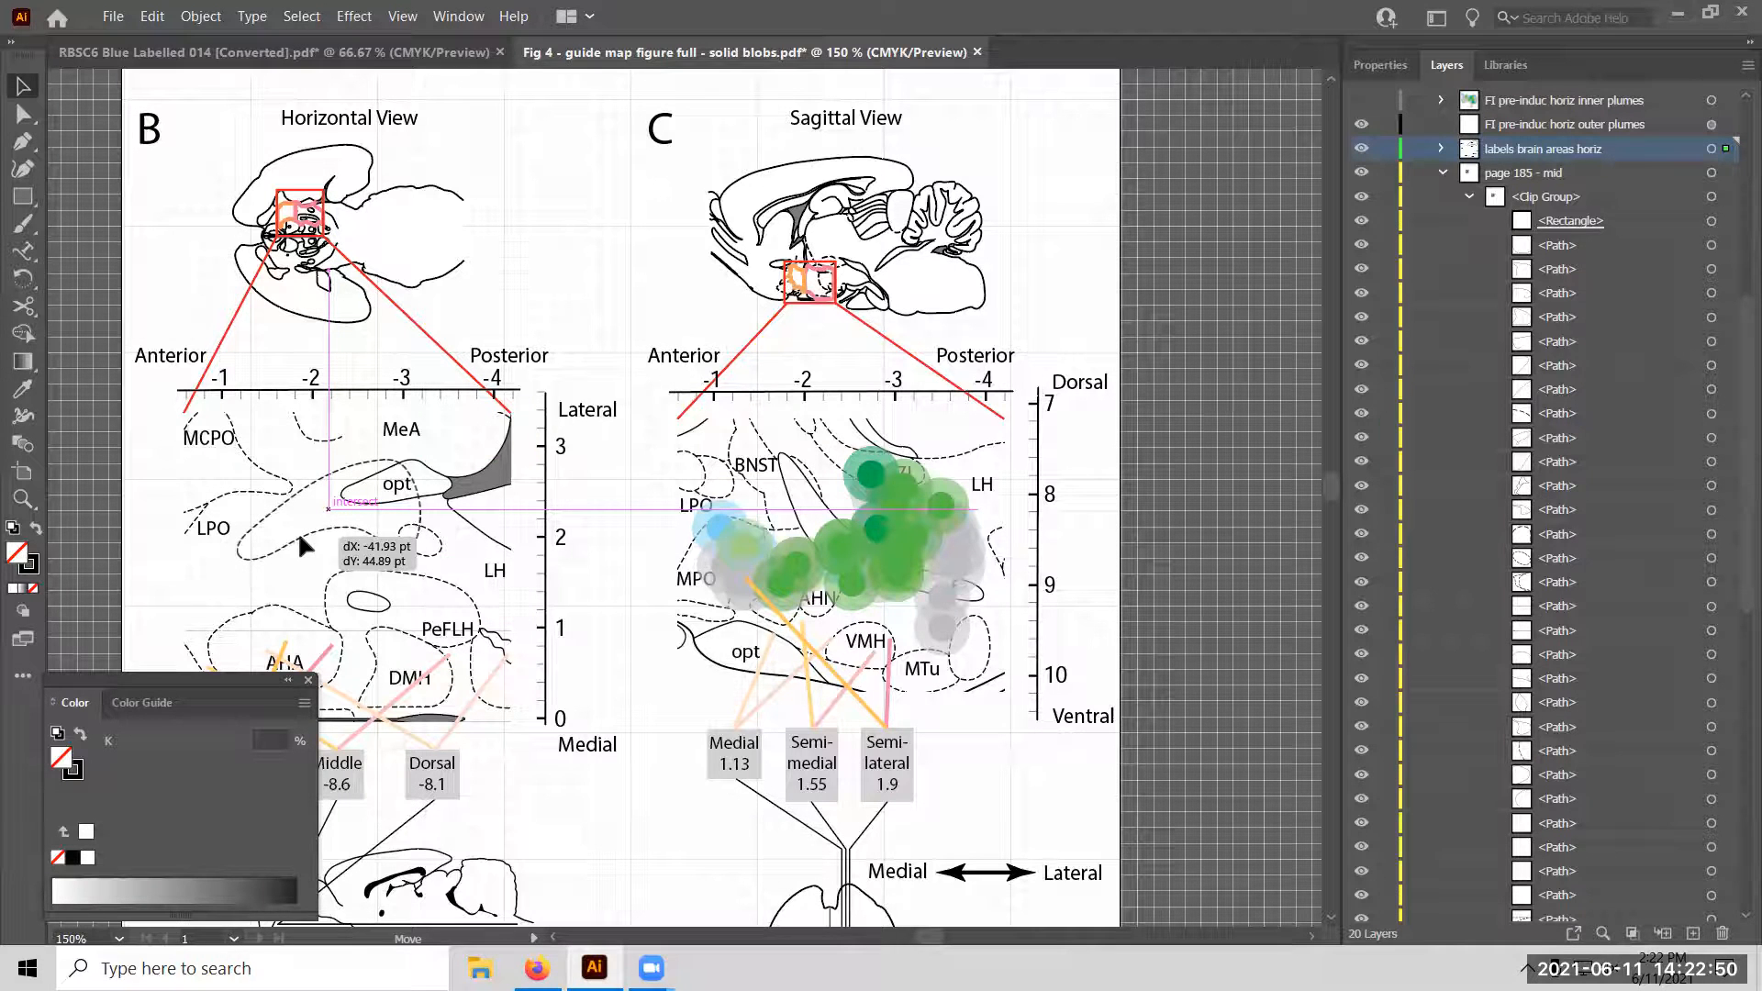
{"action": "left_click_drag", "start_coordinate": [300, 543], "coordinate": [301, 538]}
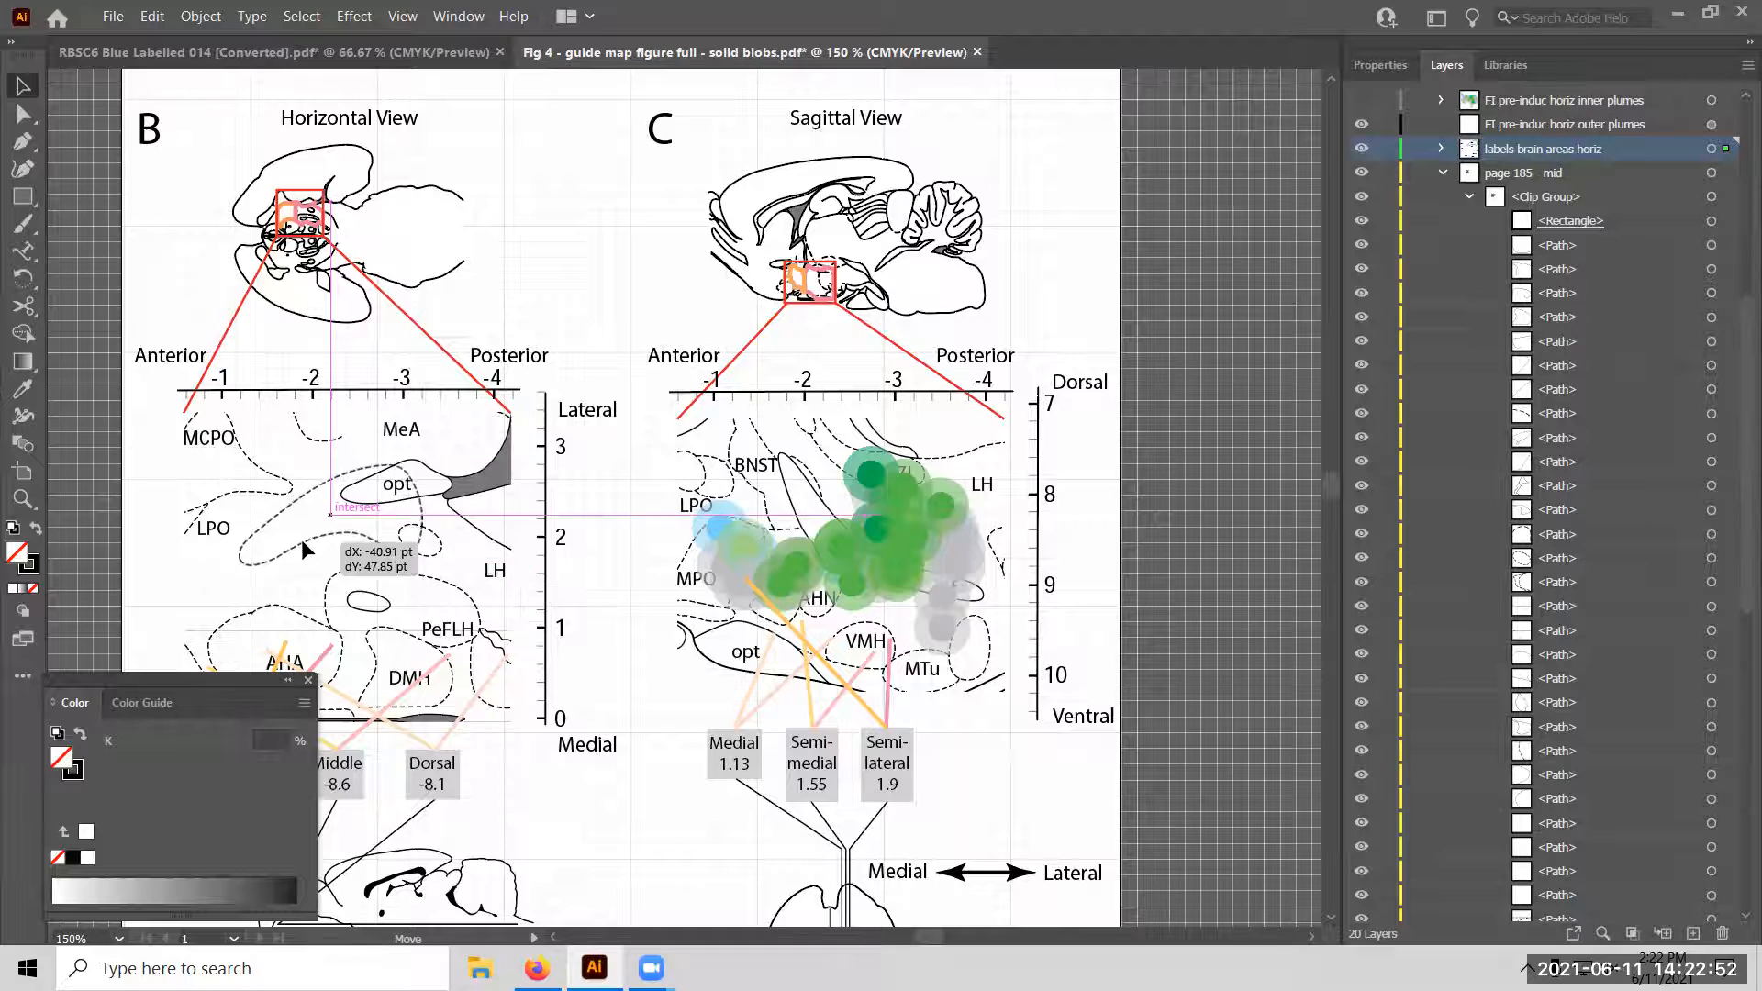
{"action": "left_click", "coordinate": [200, 17]}
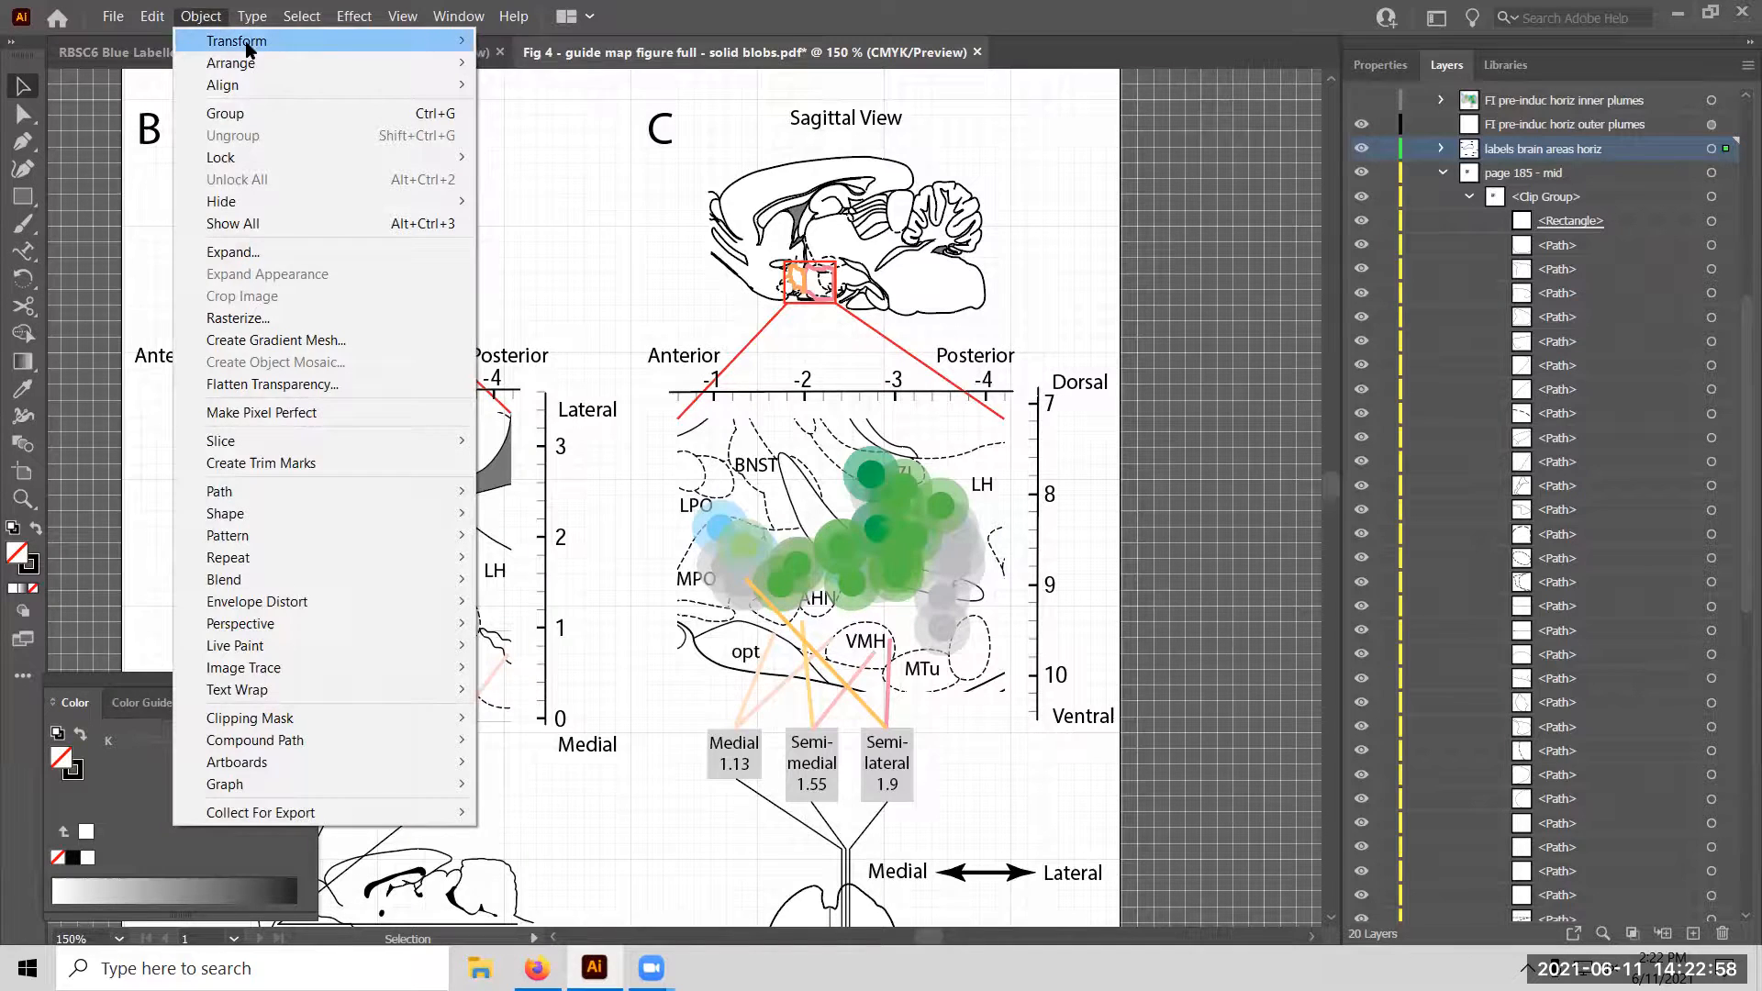
{"action": "mouse_move", "coordinate": [257, 47]}
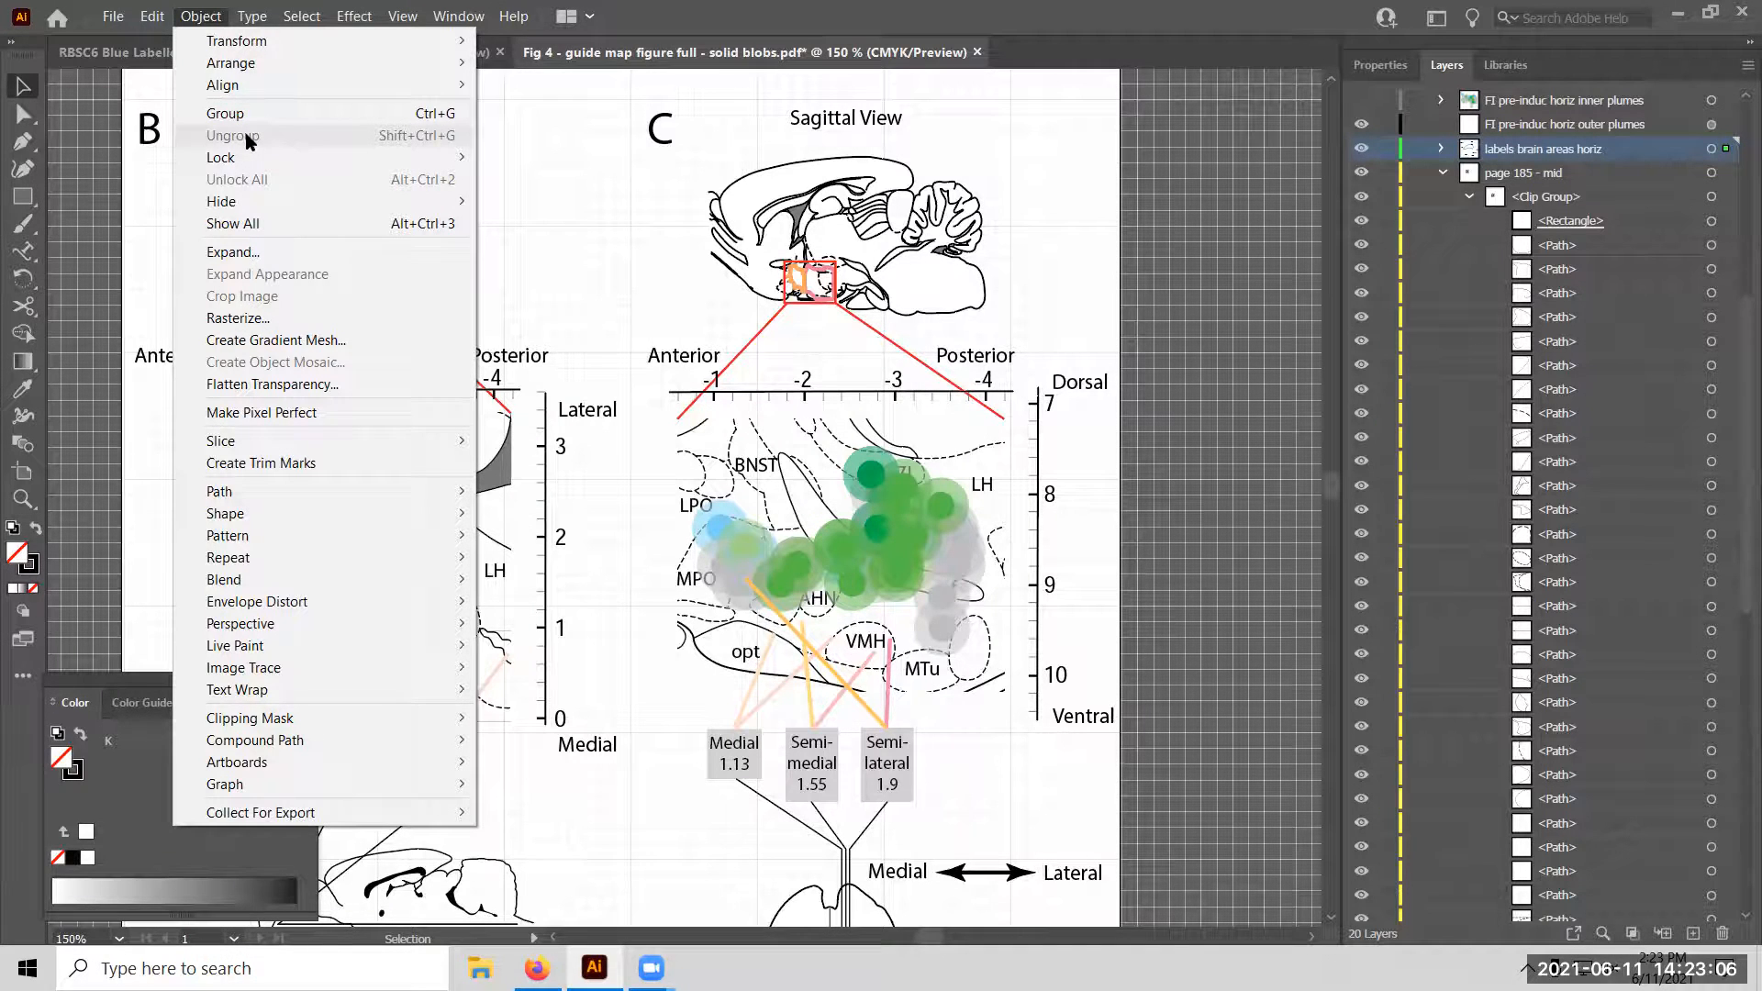
{"action": "left_click", "coordinate": [211, 16]}
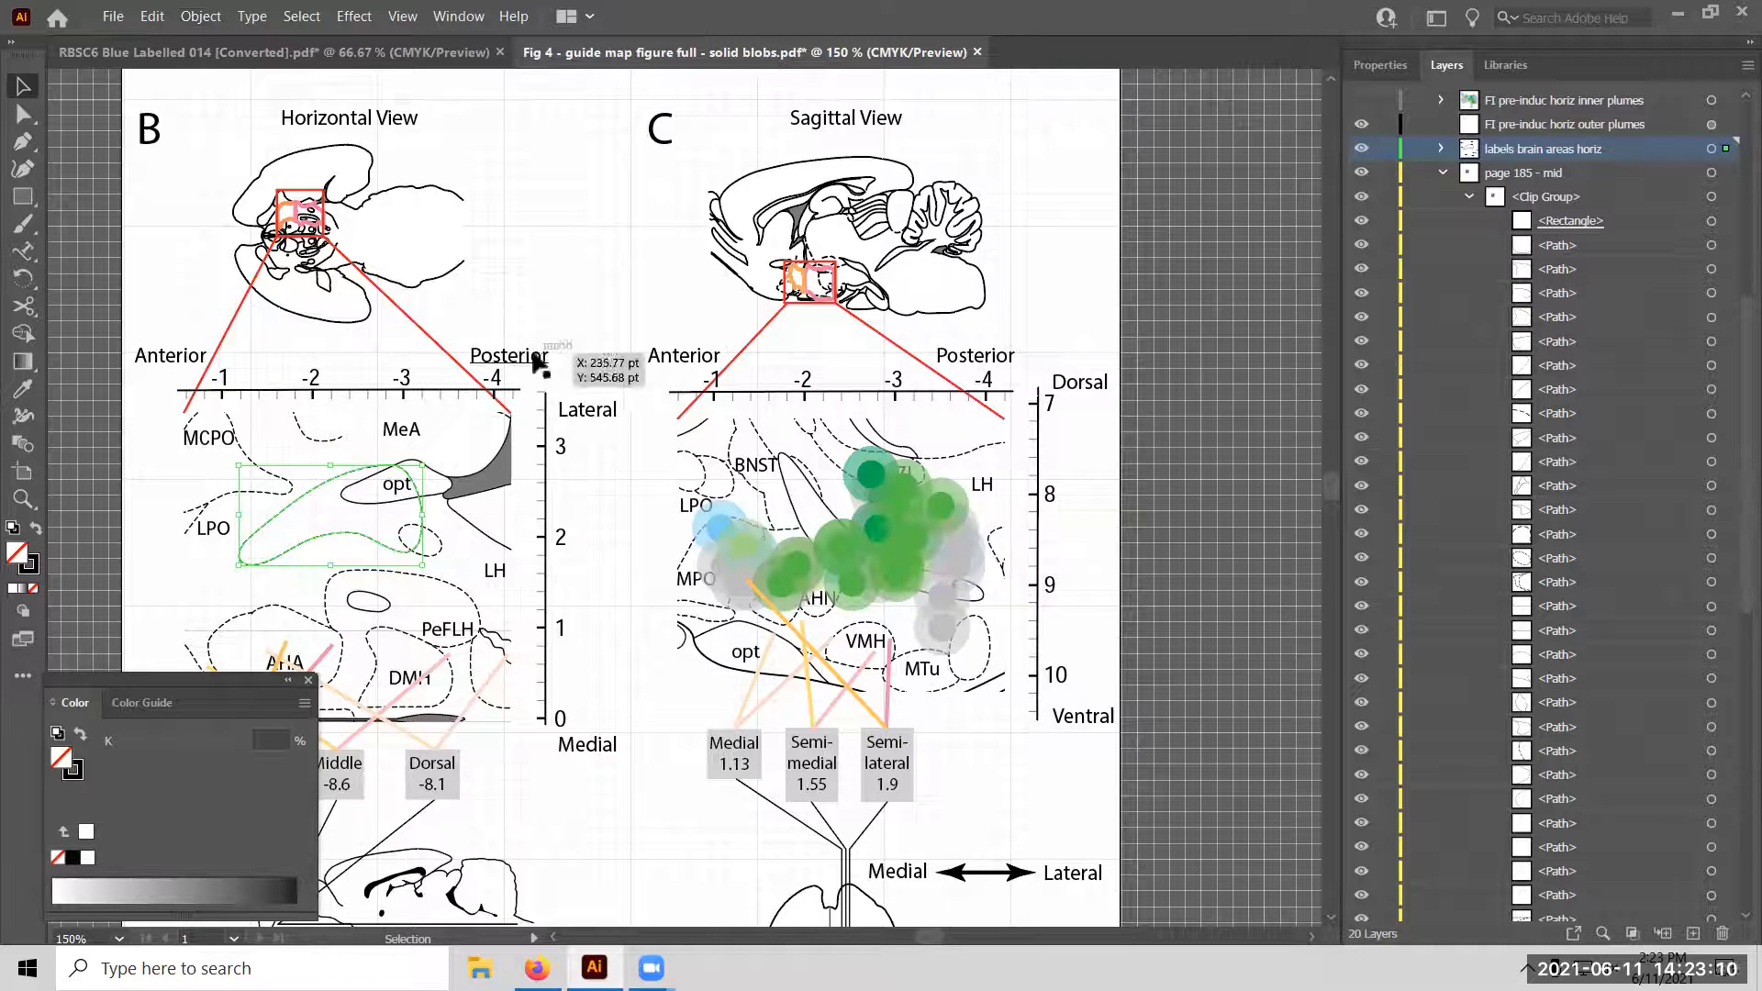
{"action": "key", "text": "a"}
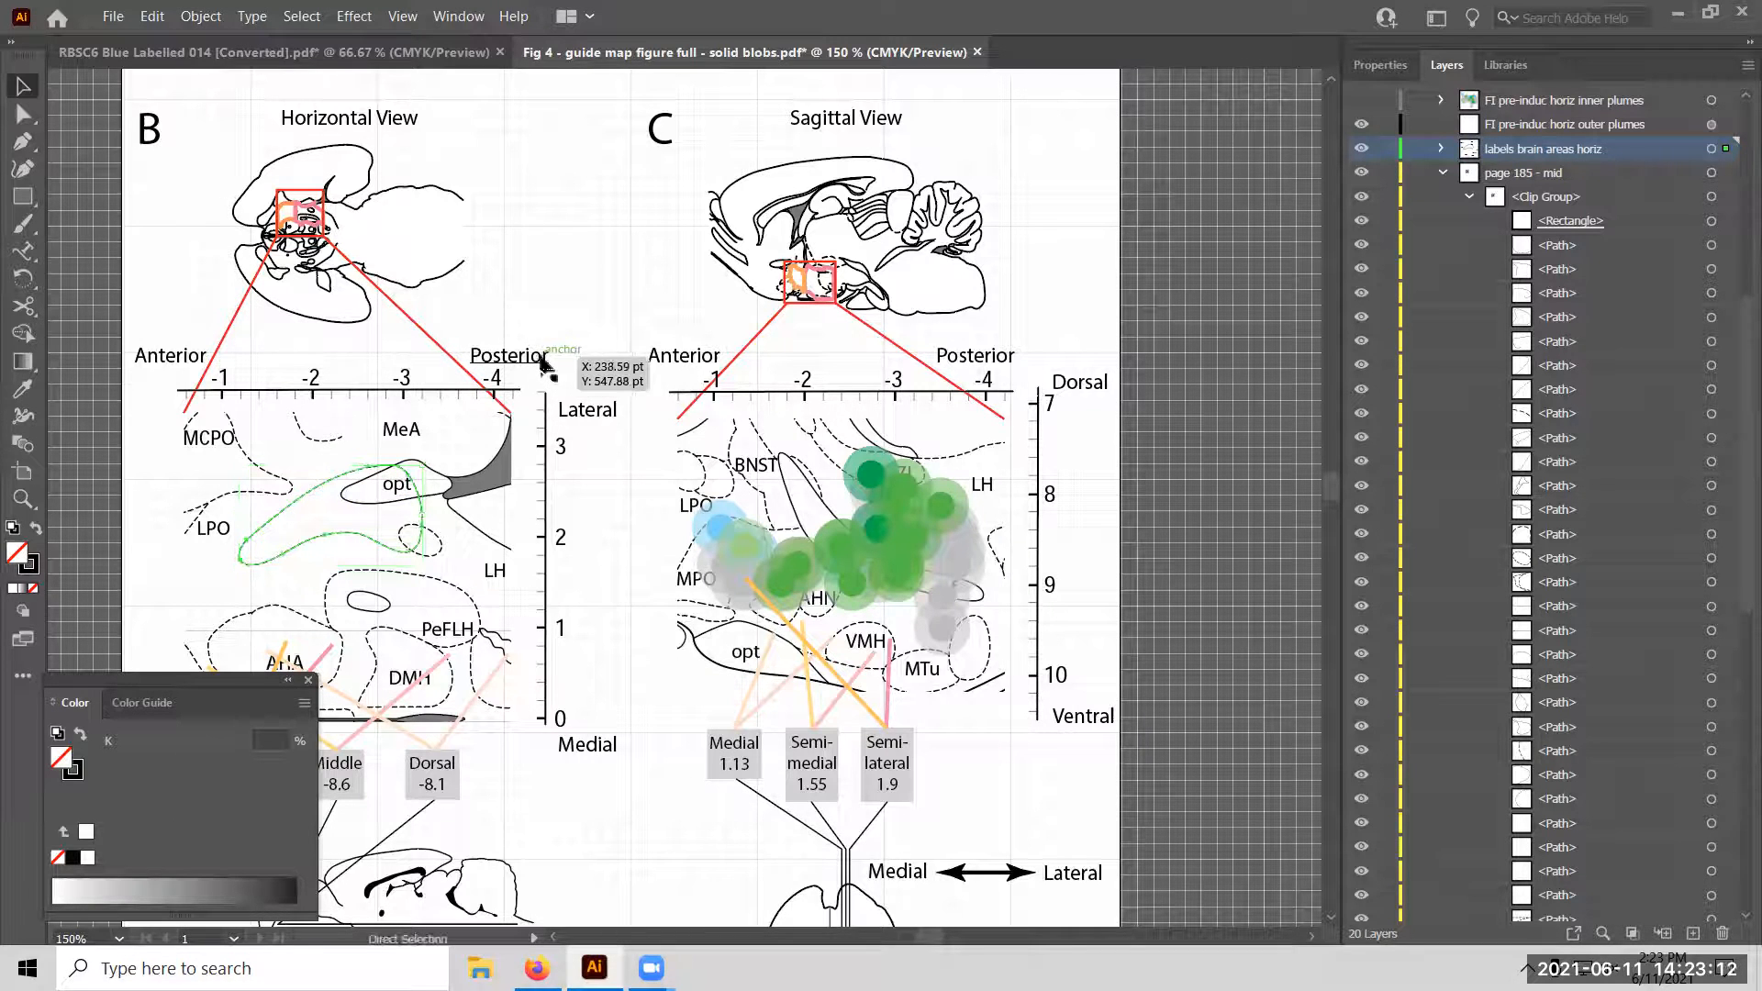
Group the Posterior axis label with the unclipped MeA outline in the Horizontal View diagram and select the pair as one object.
{"action": "left_click", "coordinate": [542, 360]}
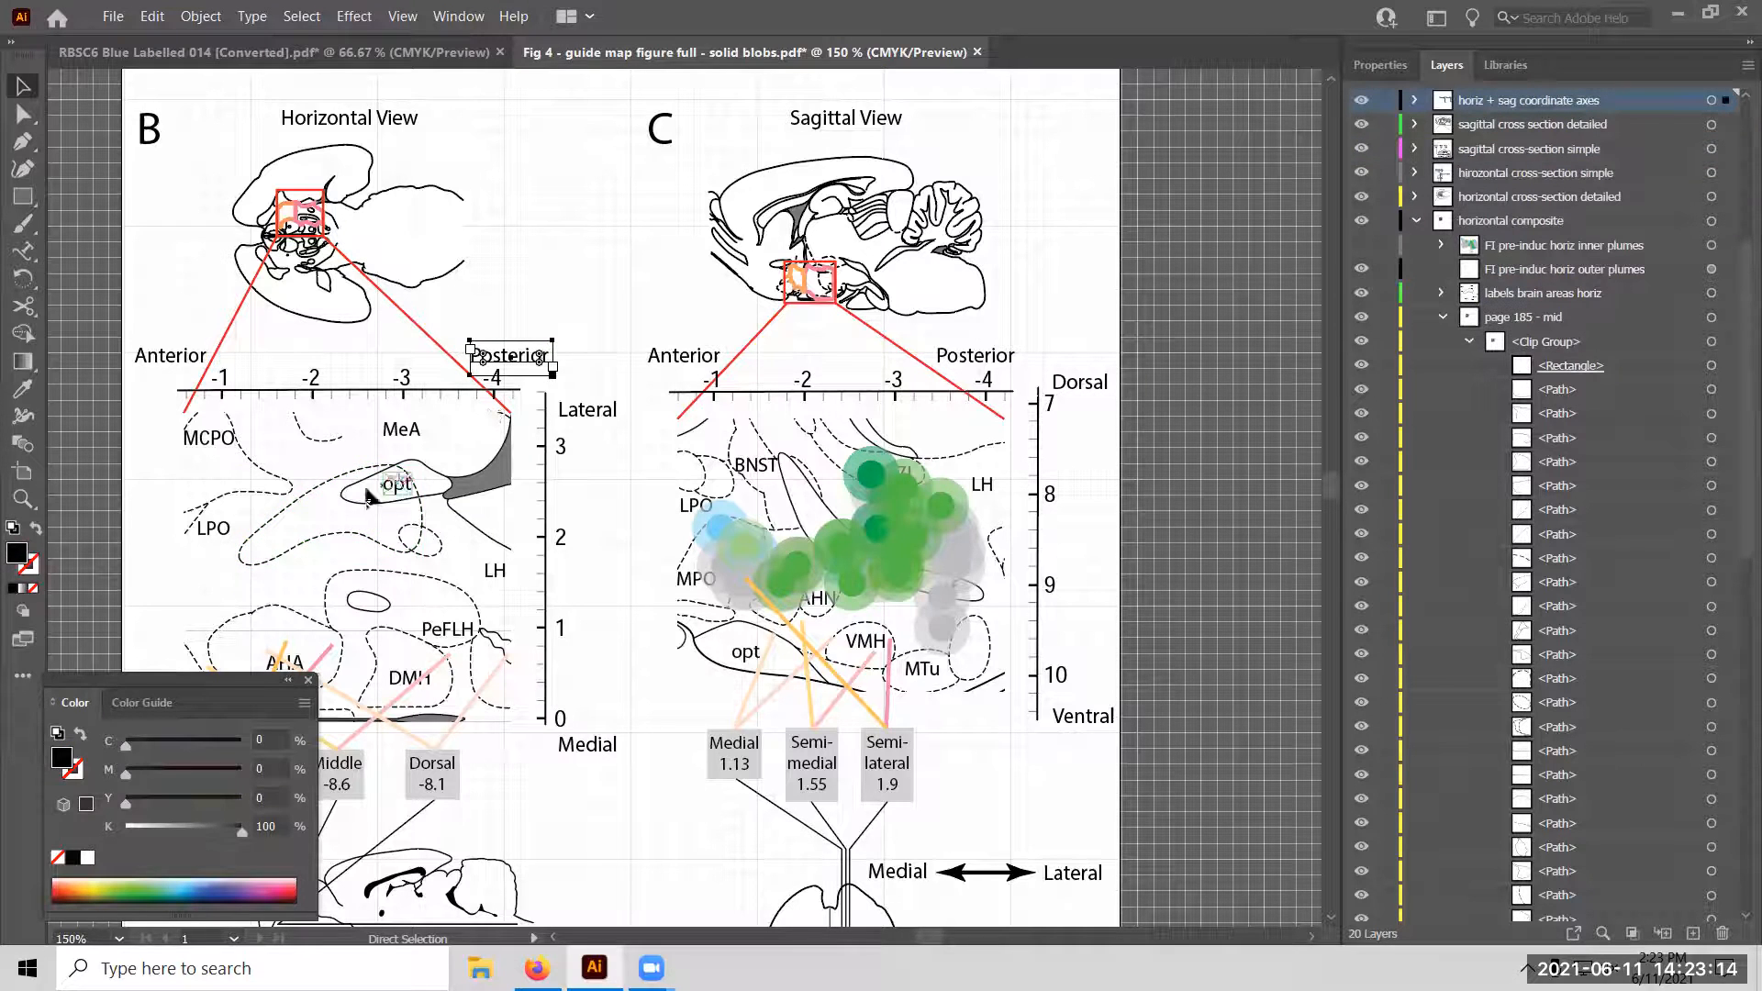
{"action": "left_click", "coordinate": [332, 487], "text": "shift"}
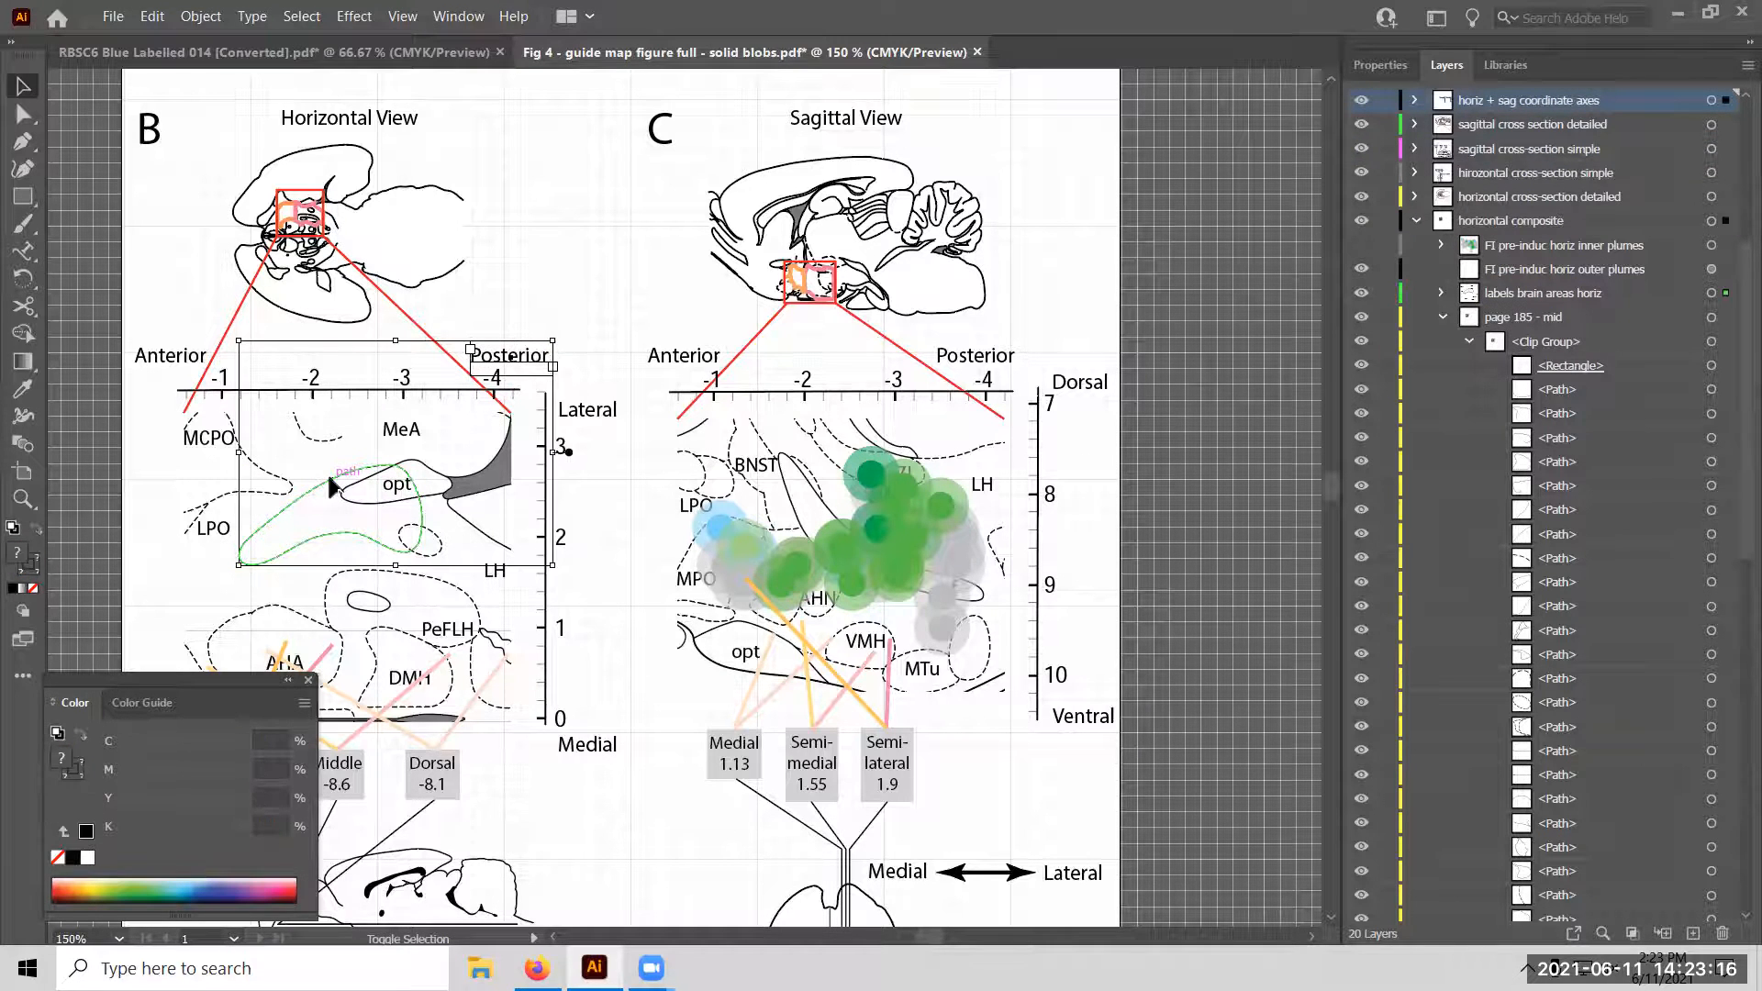
{"action": "left_click", "coordinate": [200, 16]}
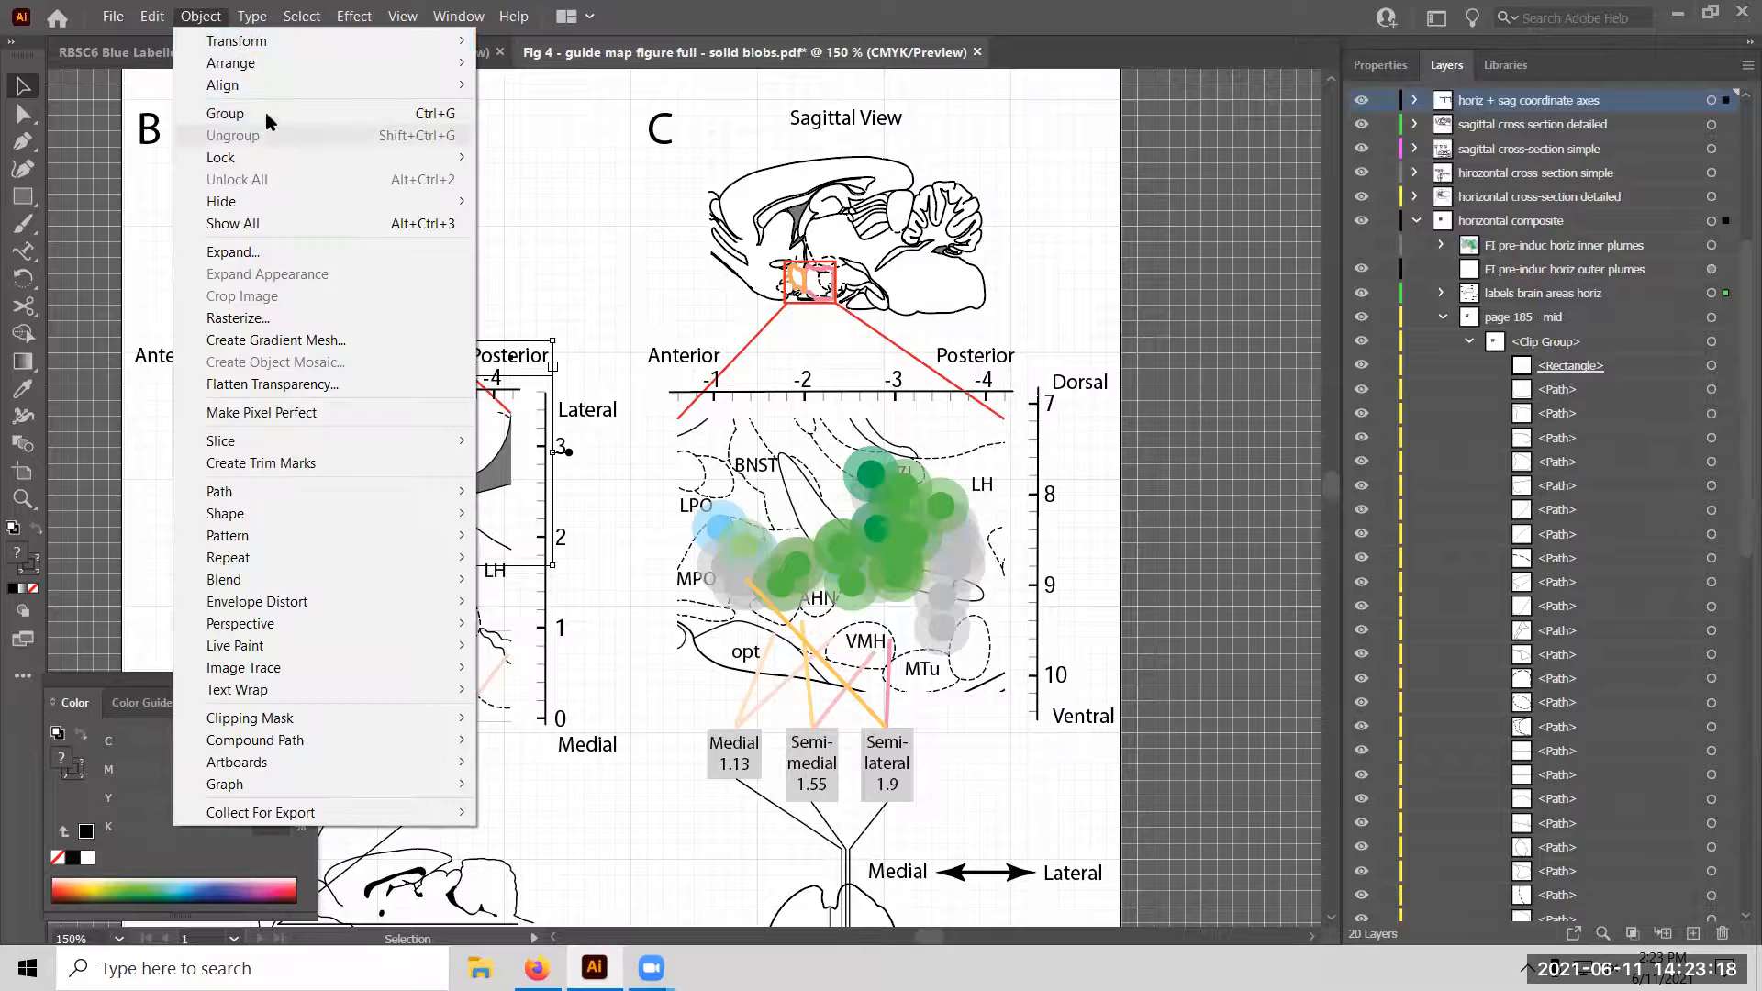
{"action": "left_click", "coordinate": [265, 117]}
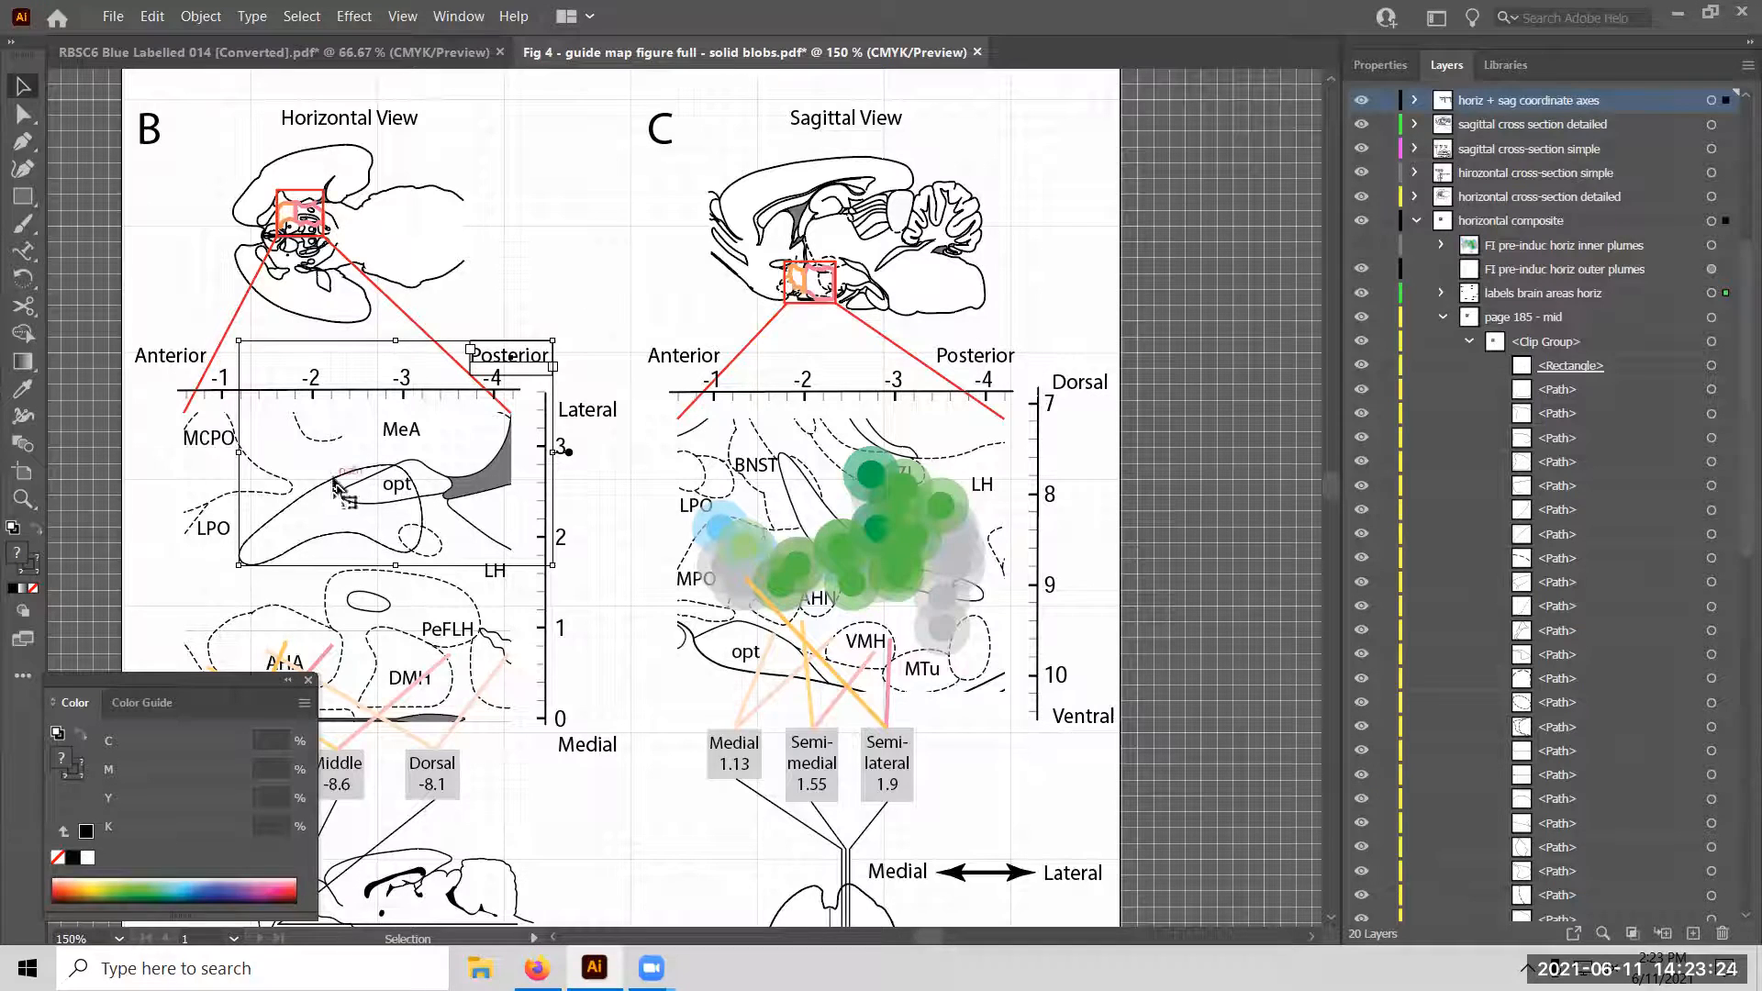
{"action": "left_click", "coordinate": [129, 190]}
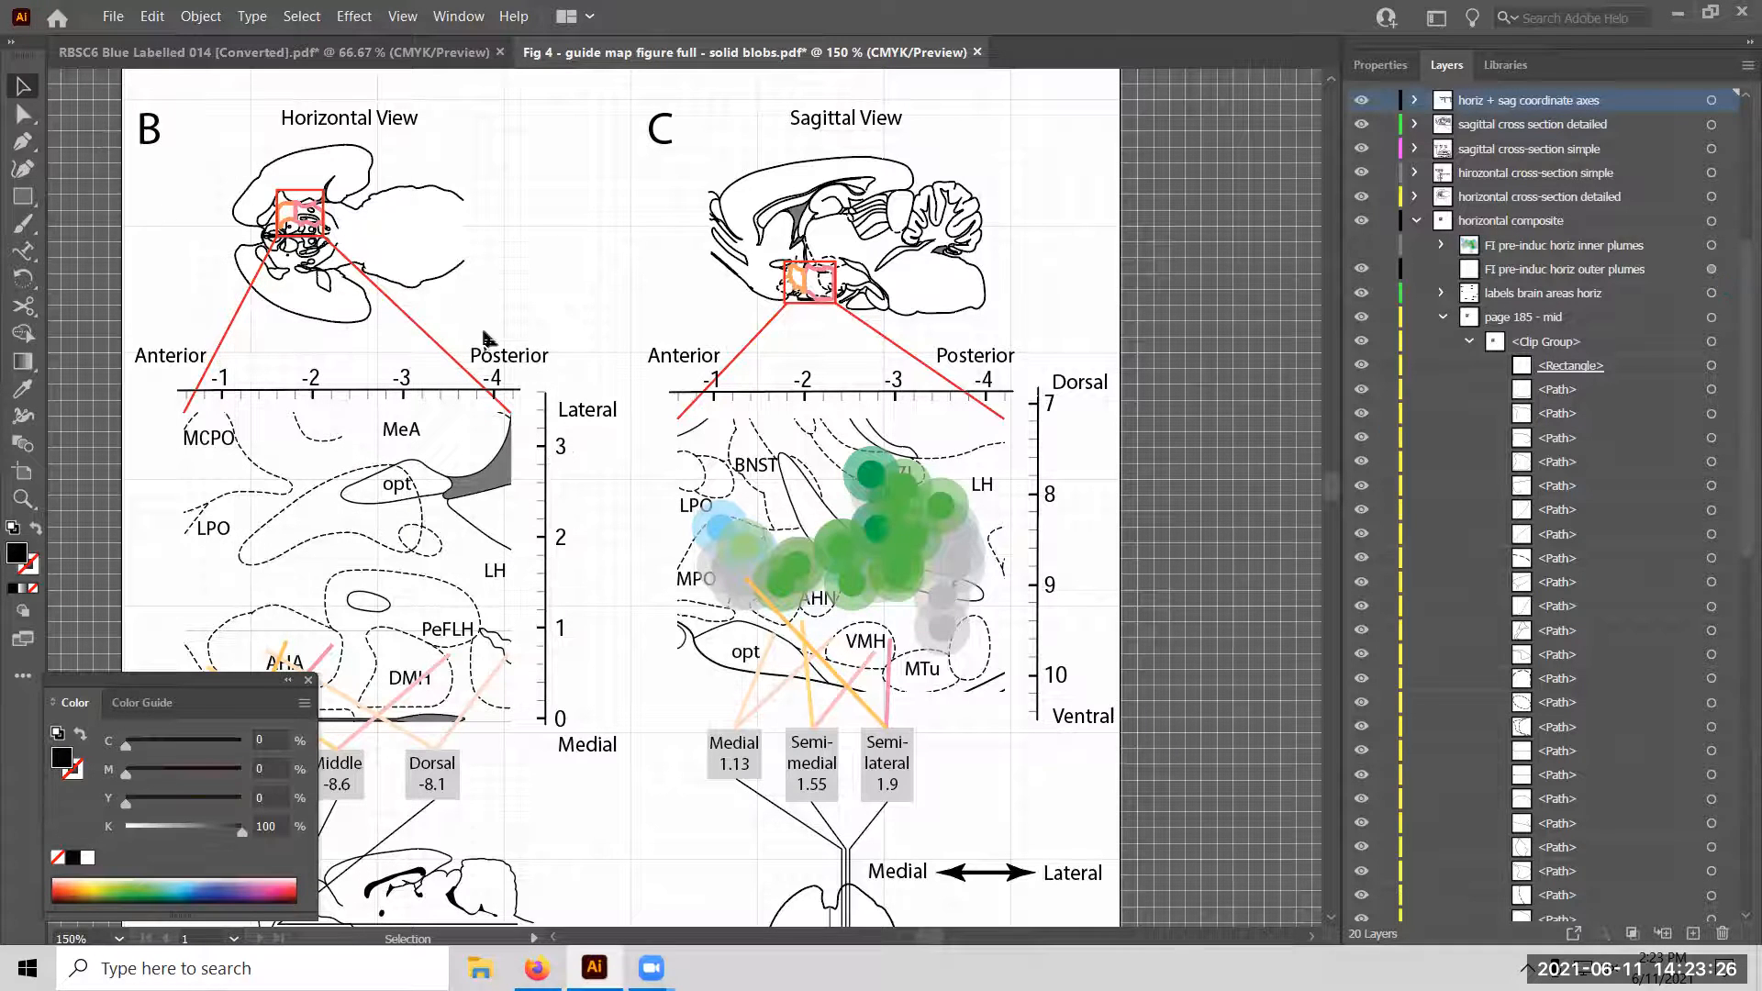
{"action": "left_click", "coordinate": [526, 358]}
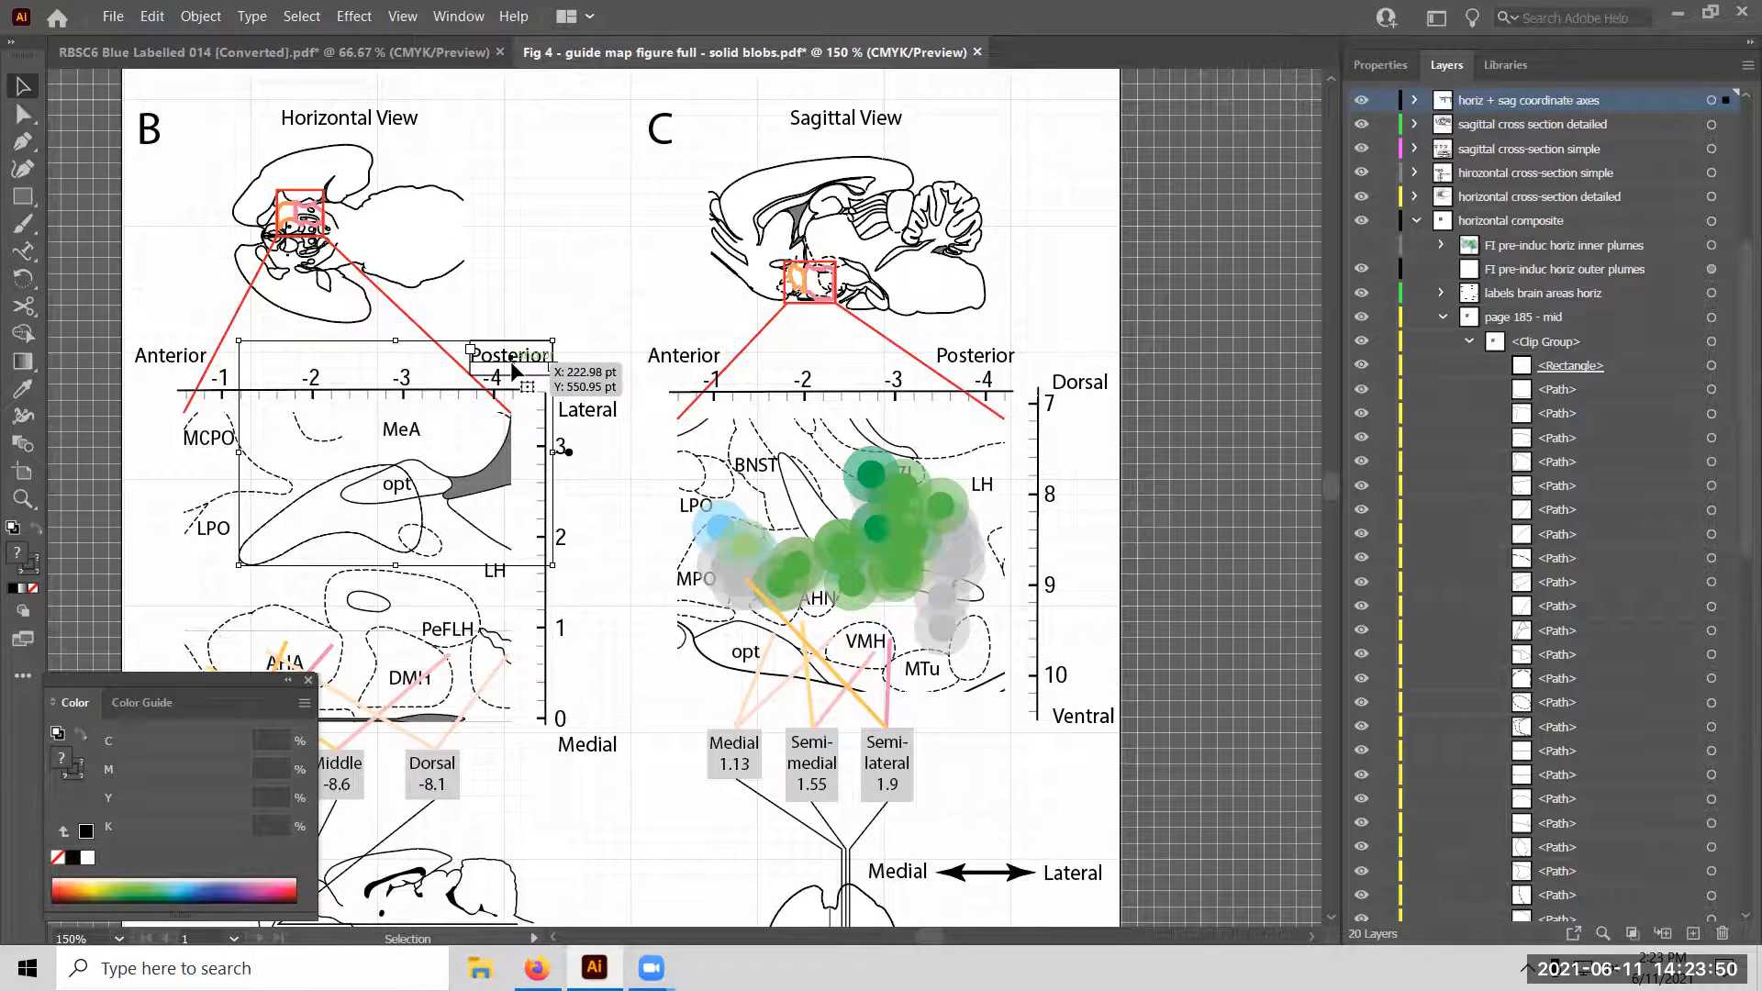
Ungroup the Posterior label and the unclipped MeA outline, and deselect them.
{"action": "left_click", "coordinate": [185, 22]}
{"action": "left_click", "coordinate": [294, 138]}
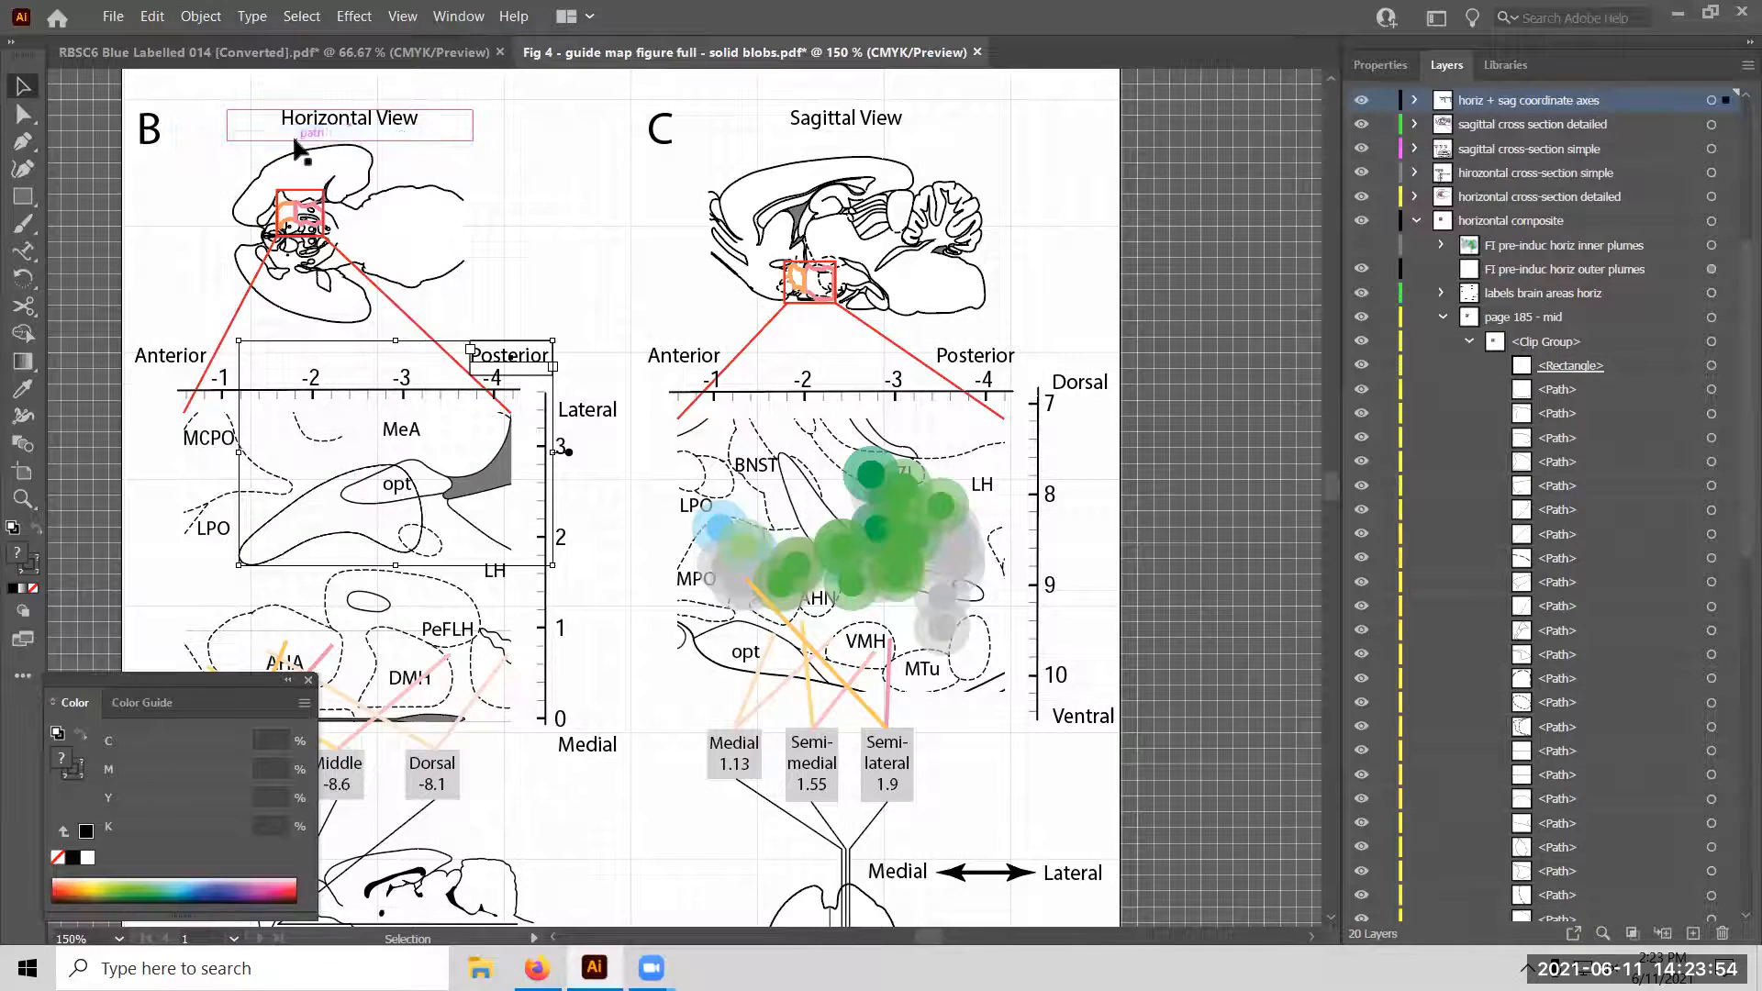
{"action": "left_click", "coordinate": [528, 257]}
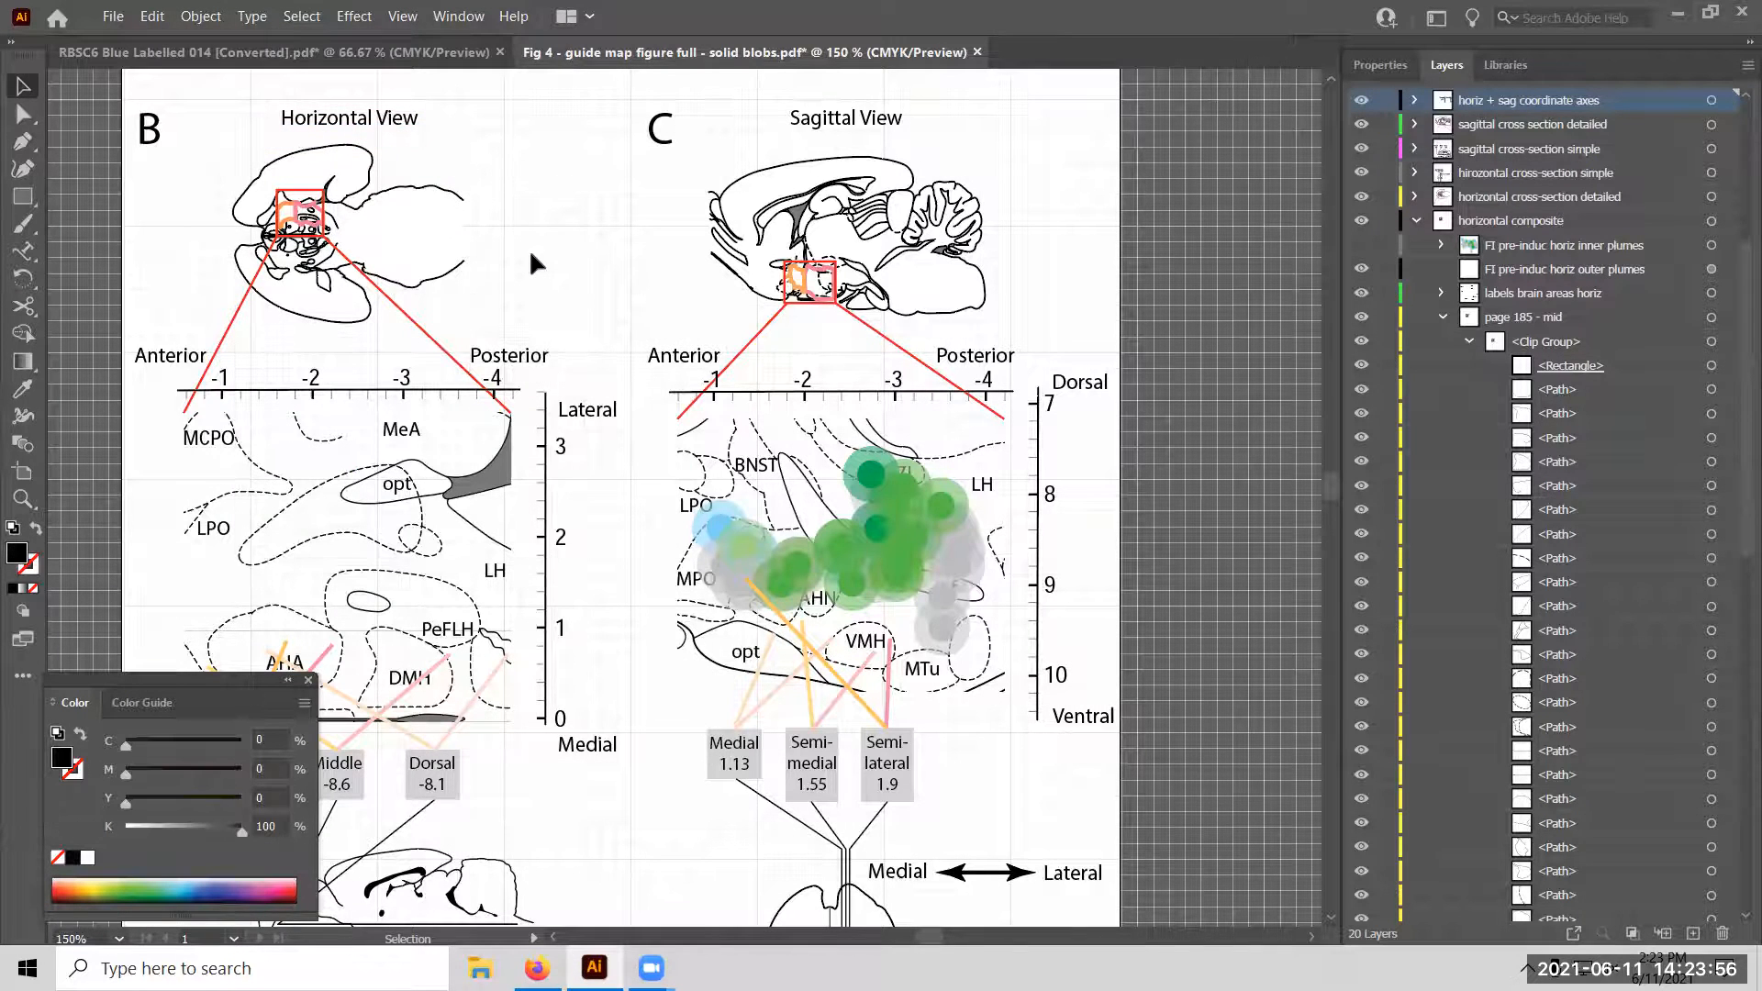
Move the unclipped outline over the LPO label, about 34 pt left and 18 pt down, and set its stroke weight to 1 pt.
{"action": "left_click", "coordinate": [354, 474]}
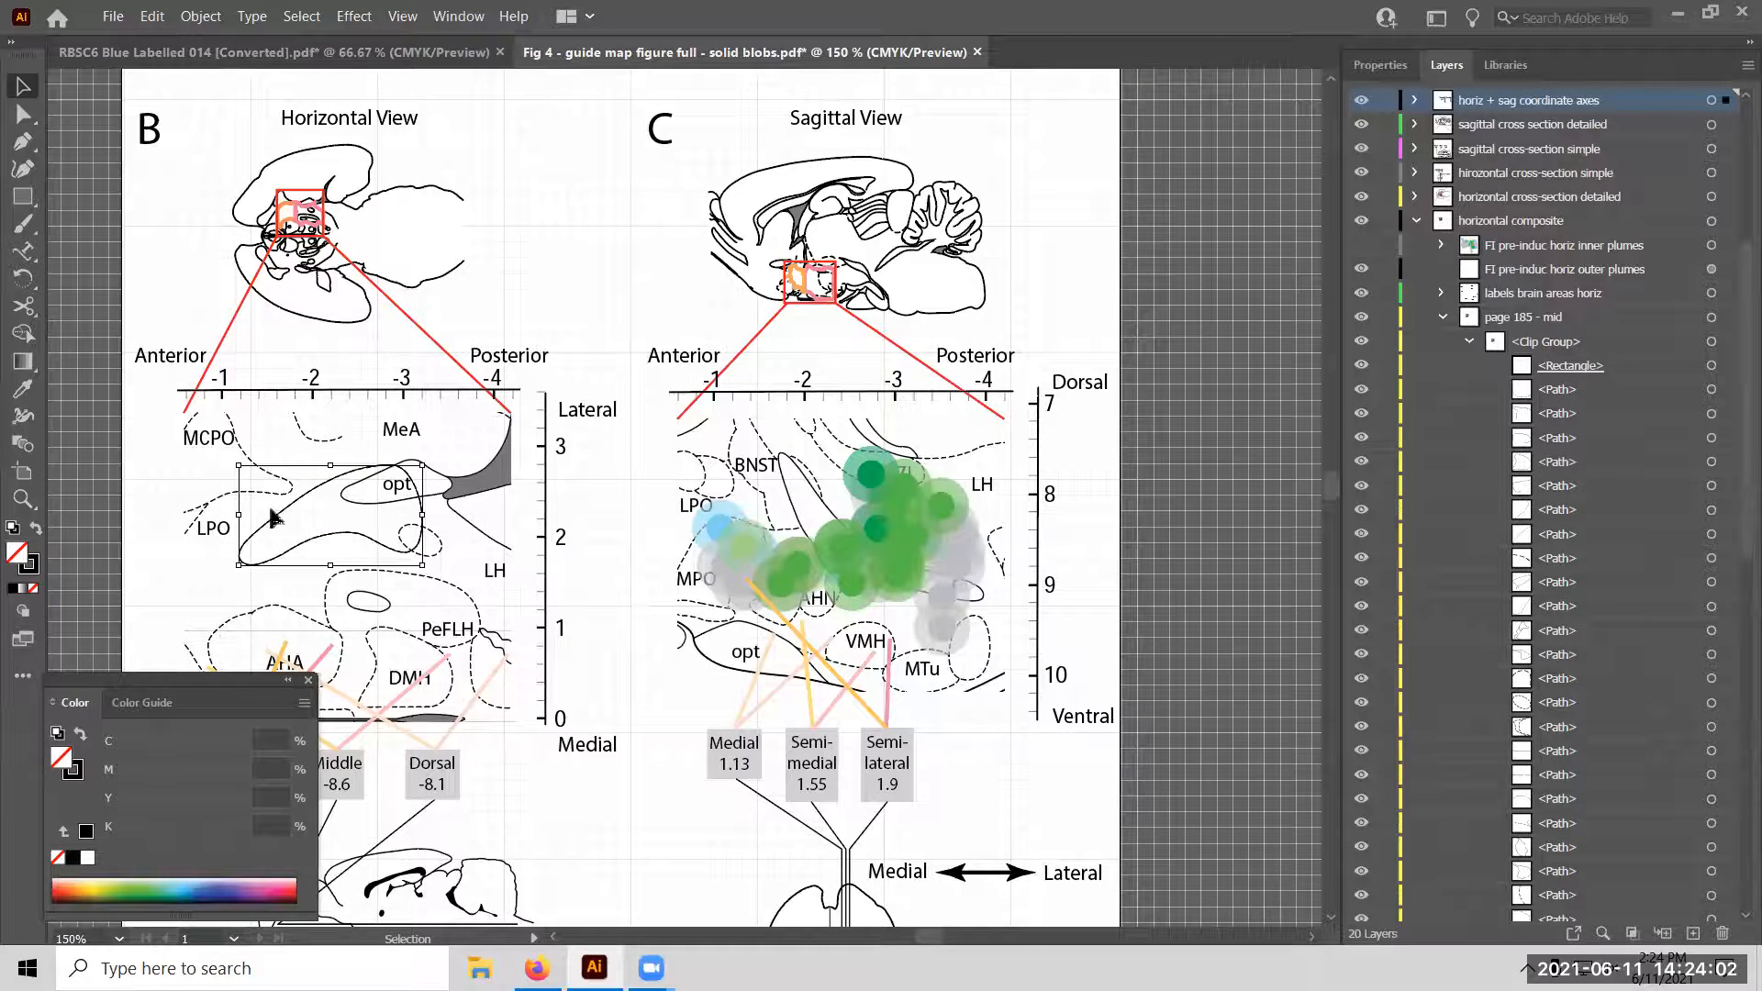
{"action": "left_click_drag", "start_coordinate": [275, 511], "coordinate": [218, 551]}
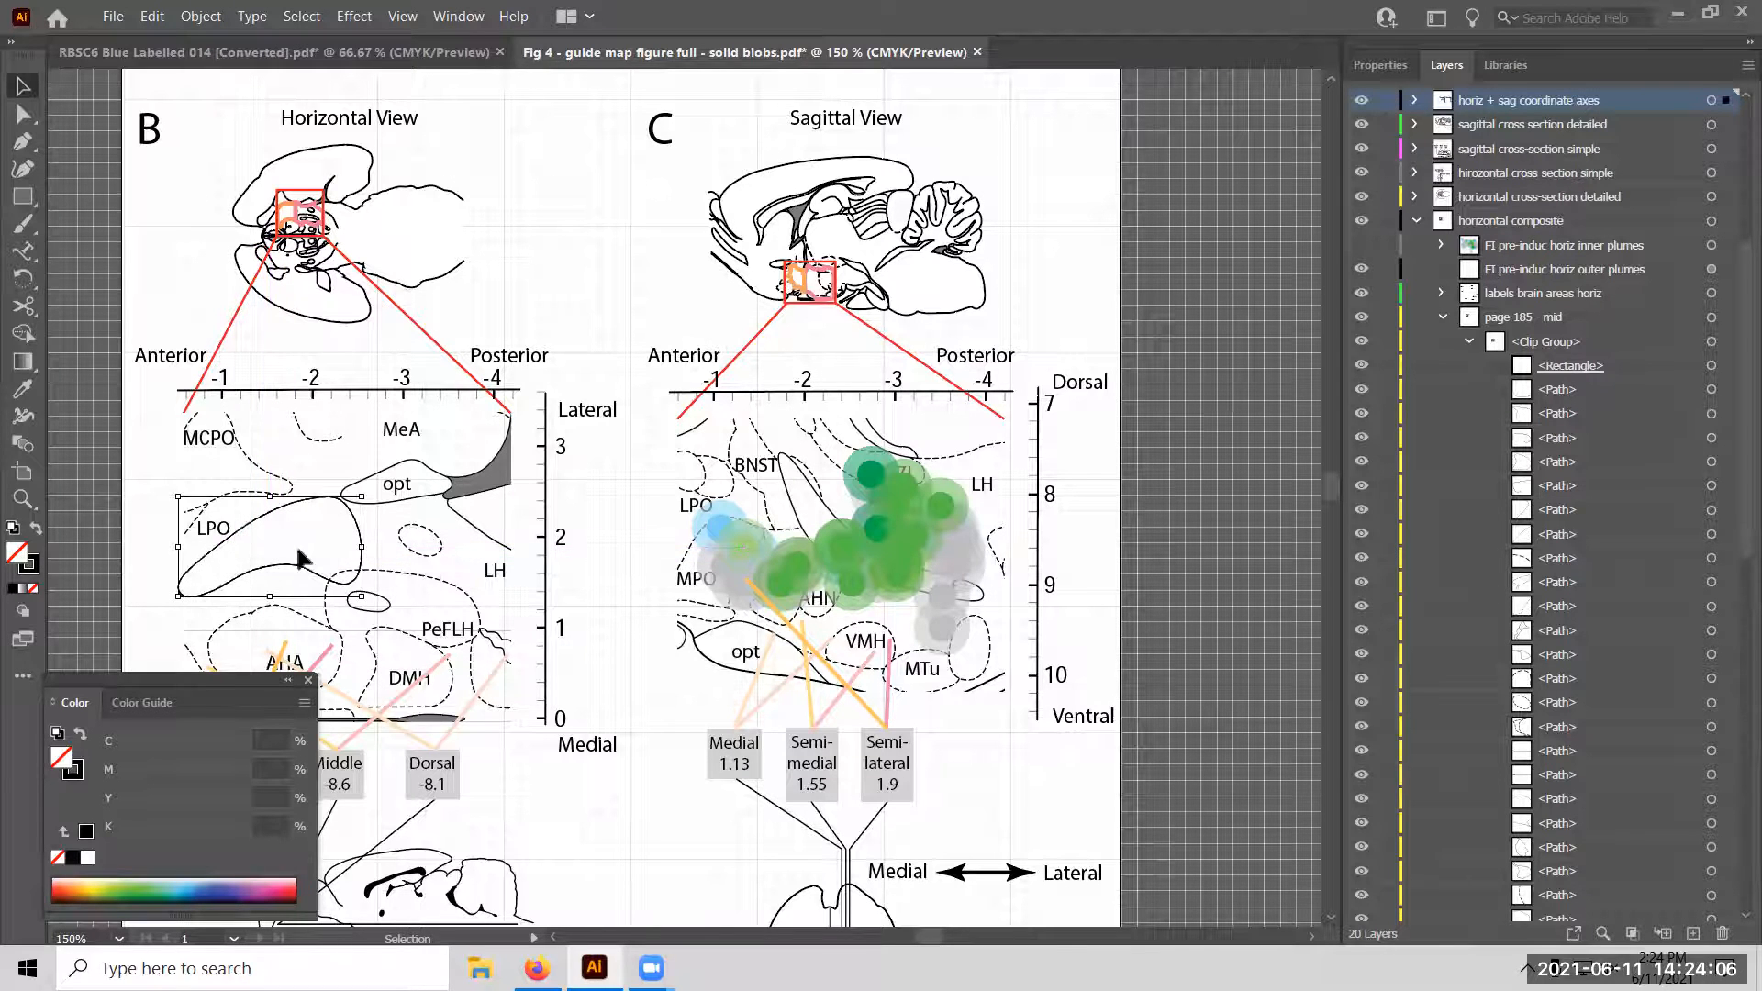
{"action": "left_click", "coordinate": [1389, 73]}
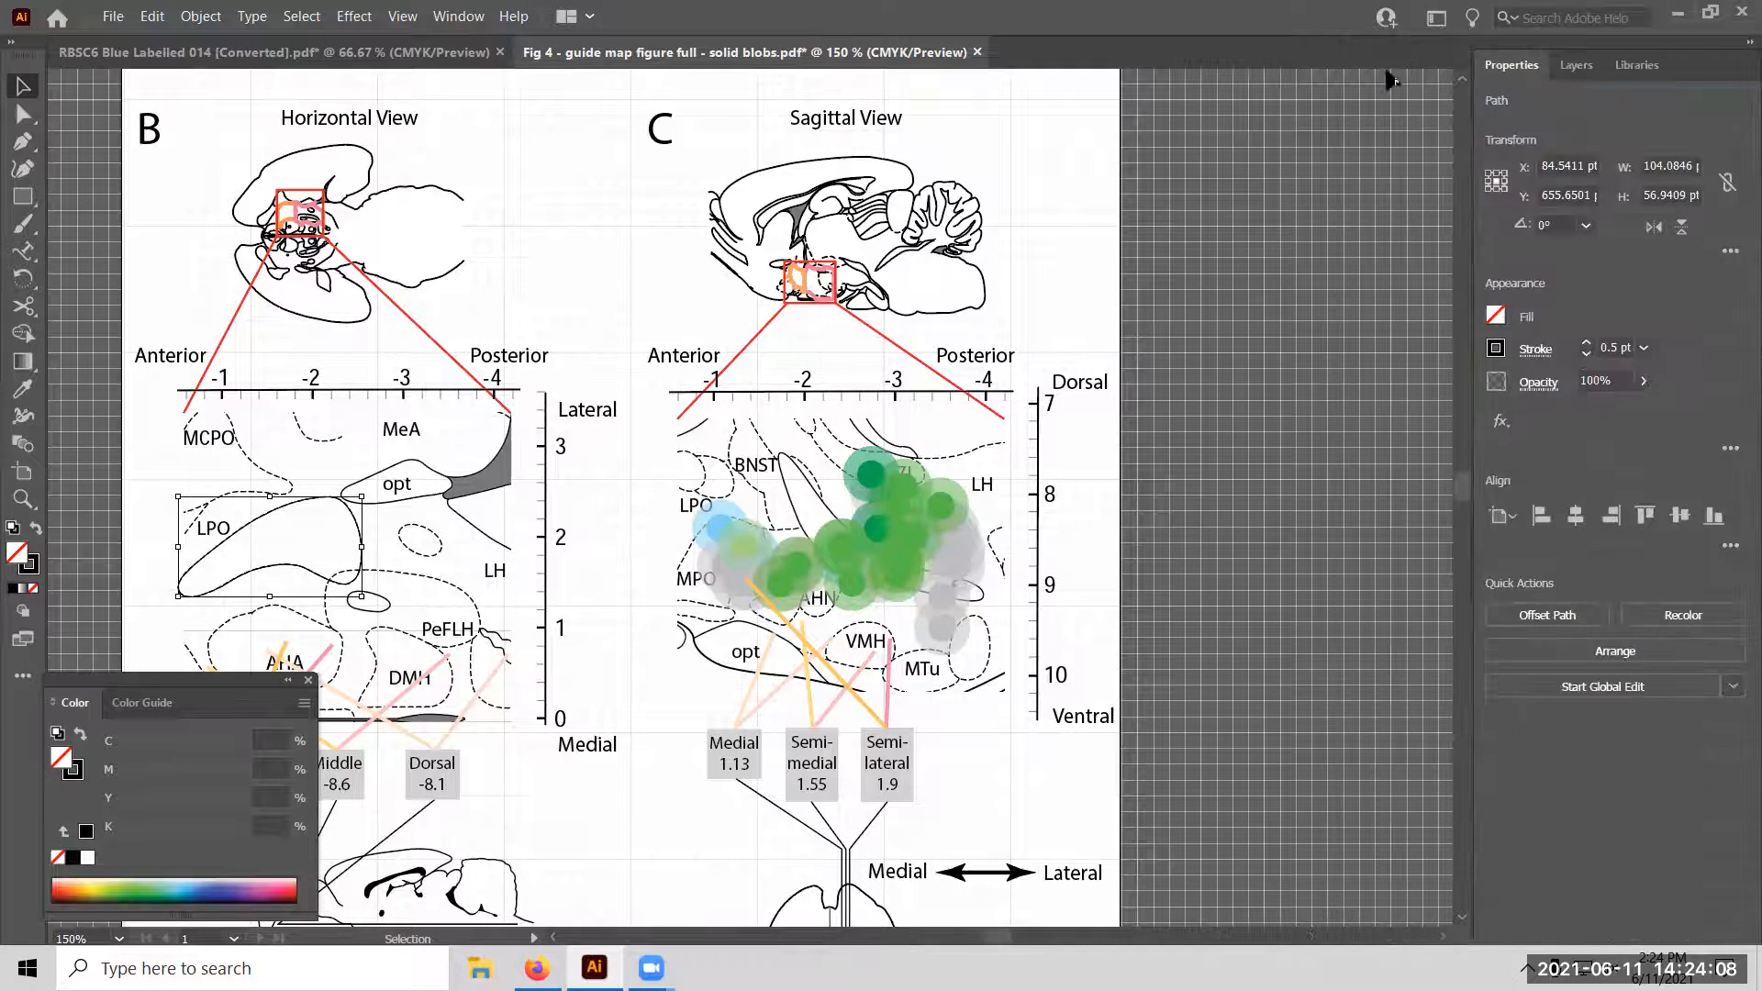
{"action": "left_click", "coordinate": [1535, 351]}
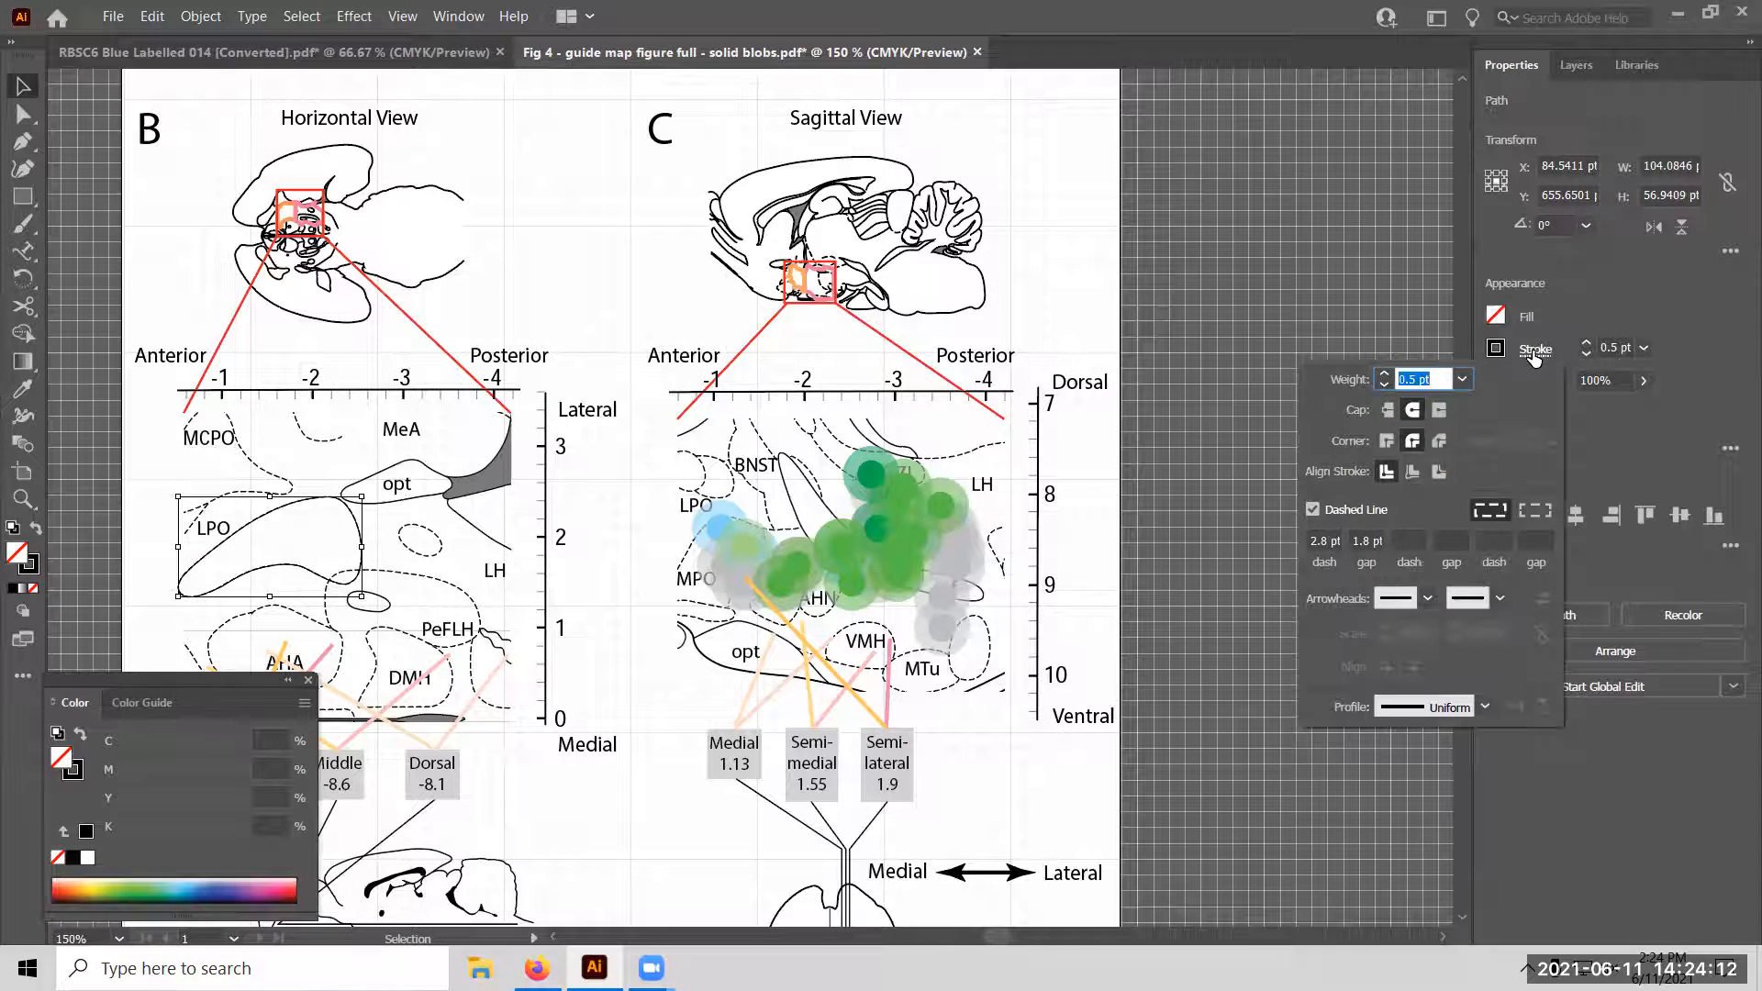
{"action": "left_click", "coordinate": [1384, 374]}
{"action": "left_click", "coordinate": [1384, 374]}
{"action": "left_click", "coordinate": [1384, 375]}
{"action": "left_click", "coordinate": [1385, 374]}
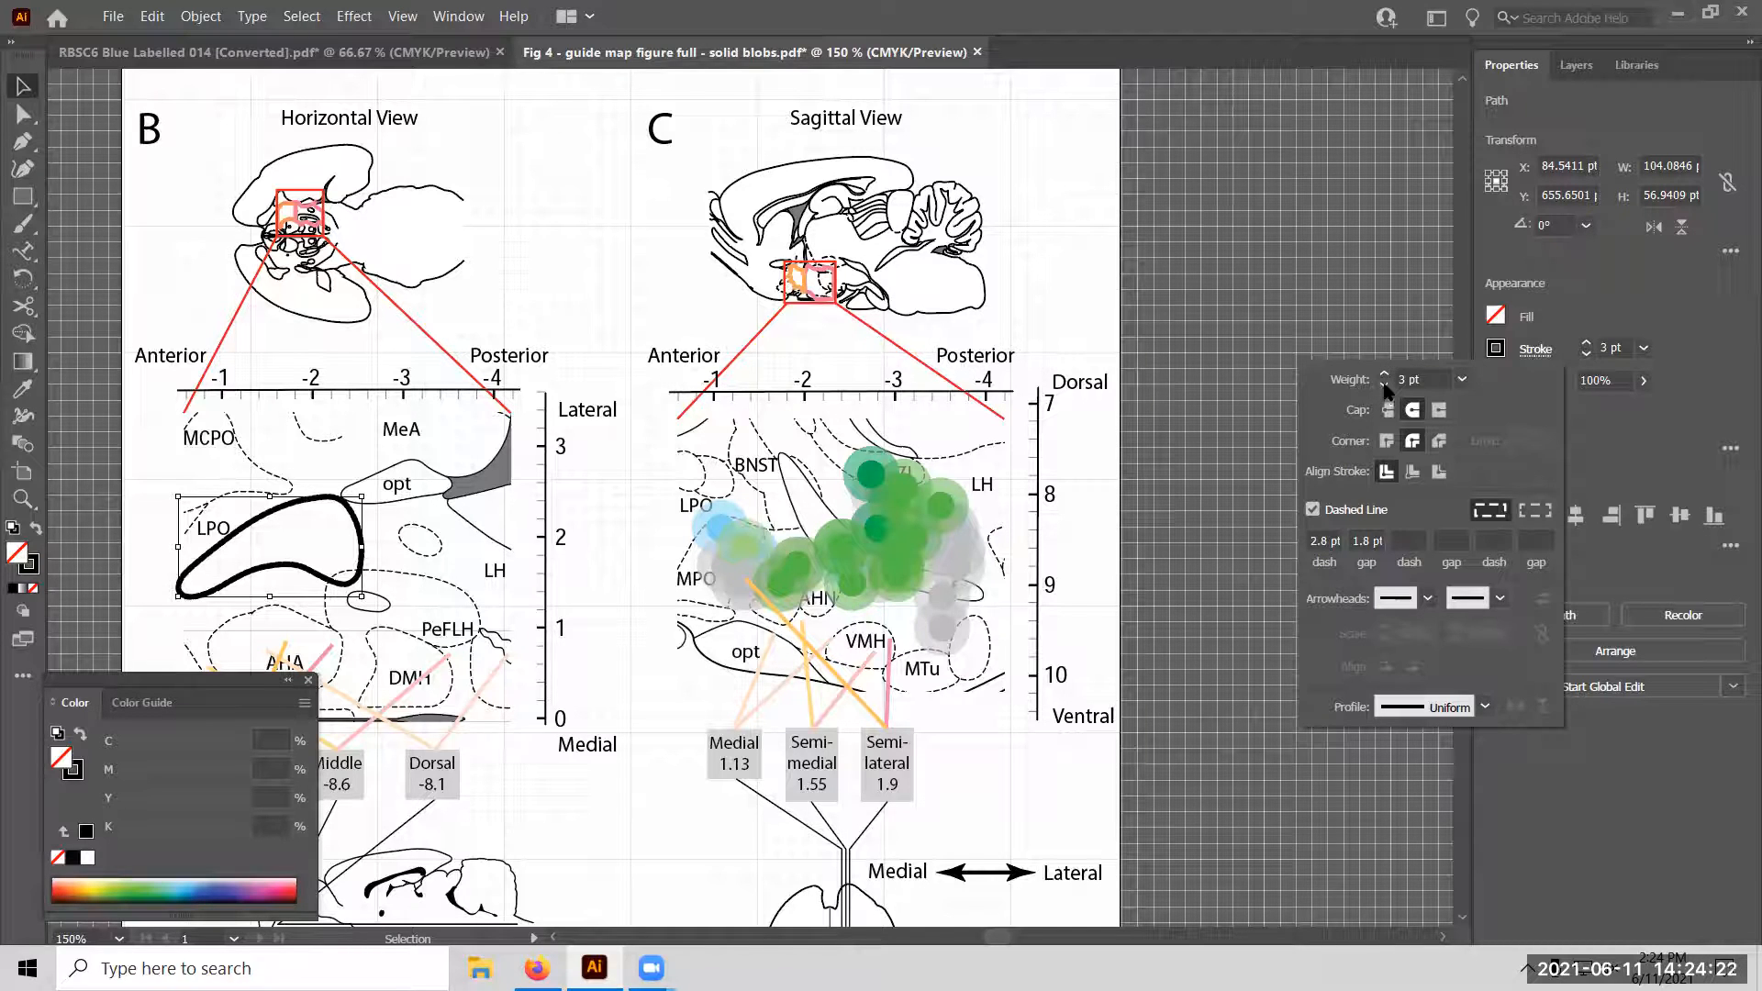
{"action": "left_click", "coordinate": [1385, 387]}
{"action": "left_click", "coordinate": [1385, 386]}
{"action": "left_click", "coordinate": [1385, 387]}
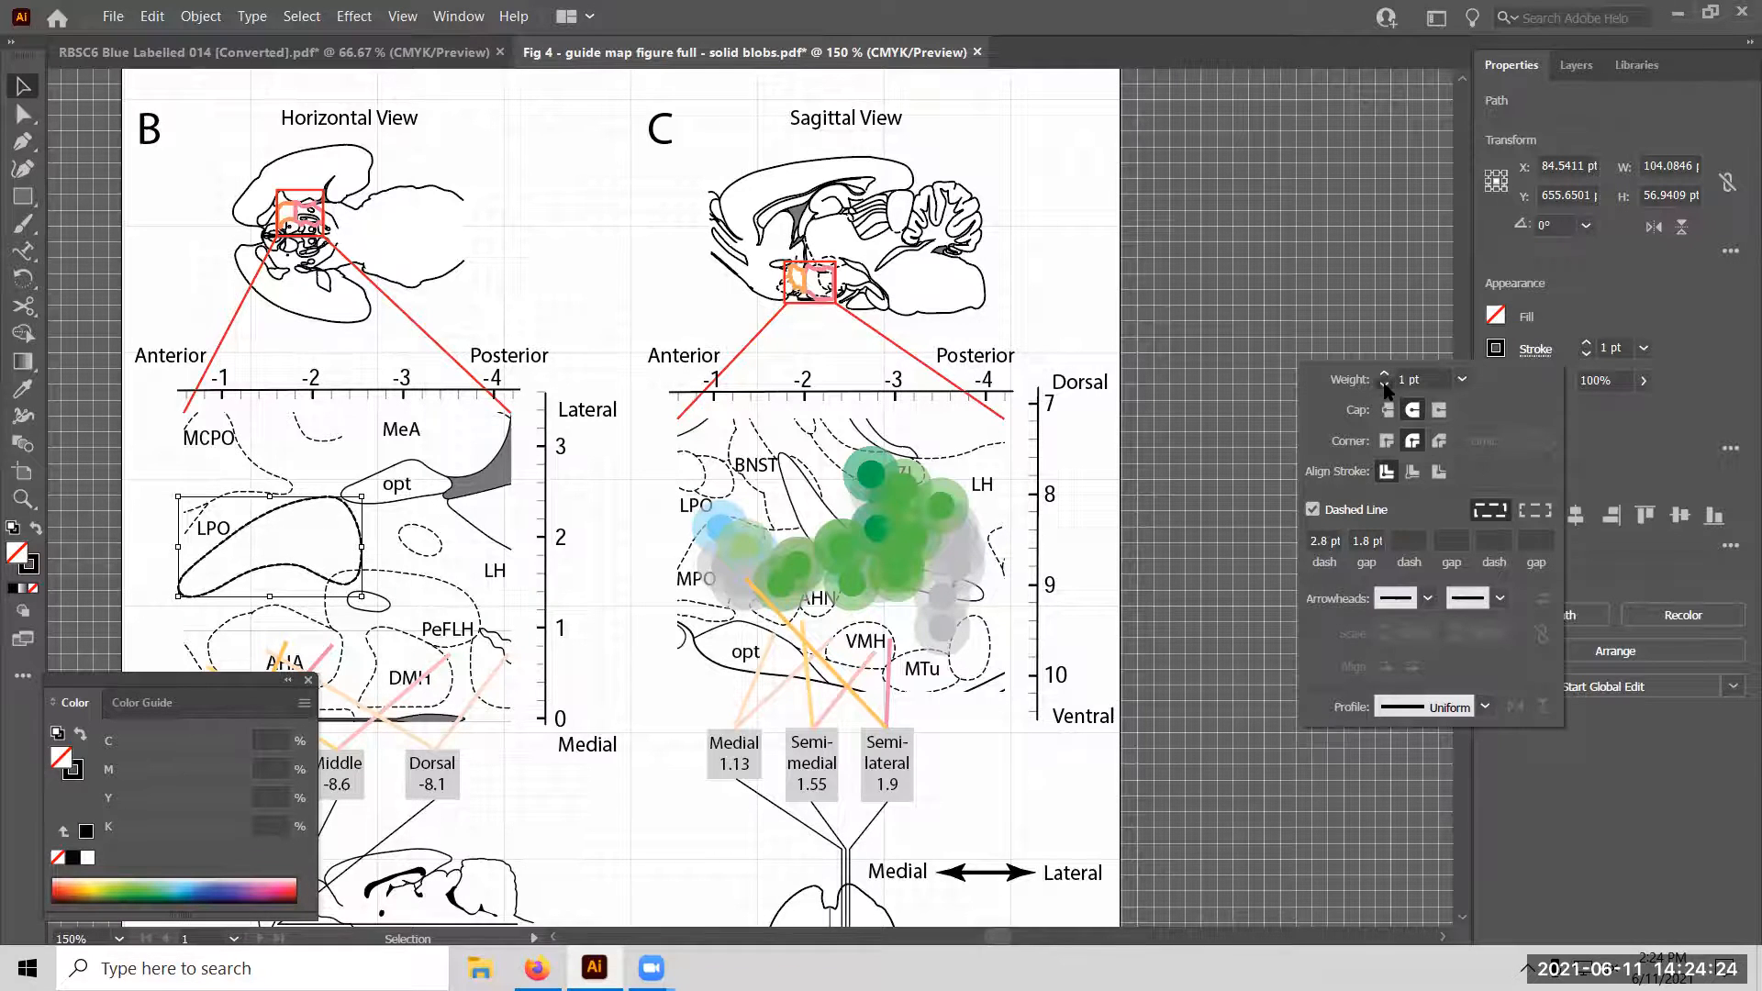
{"action": "left_click", "coordinate": [1385, 387]}
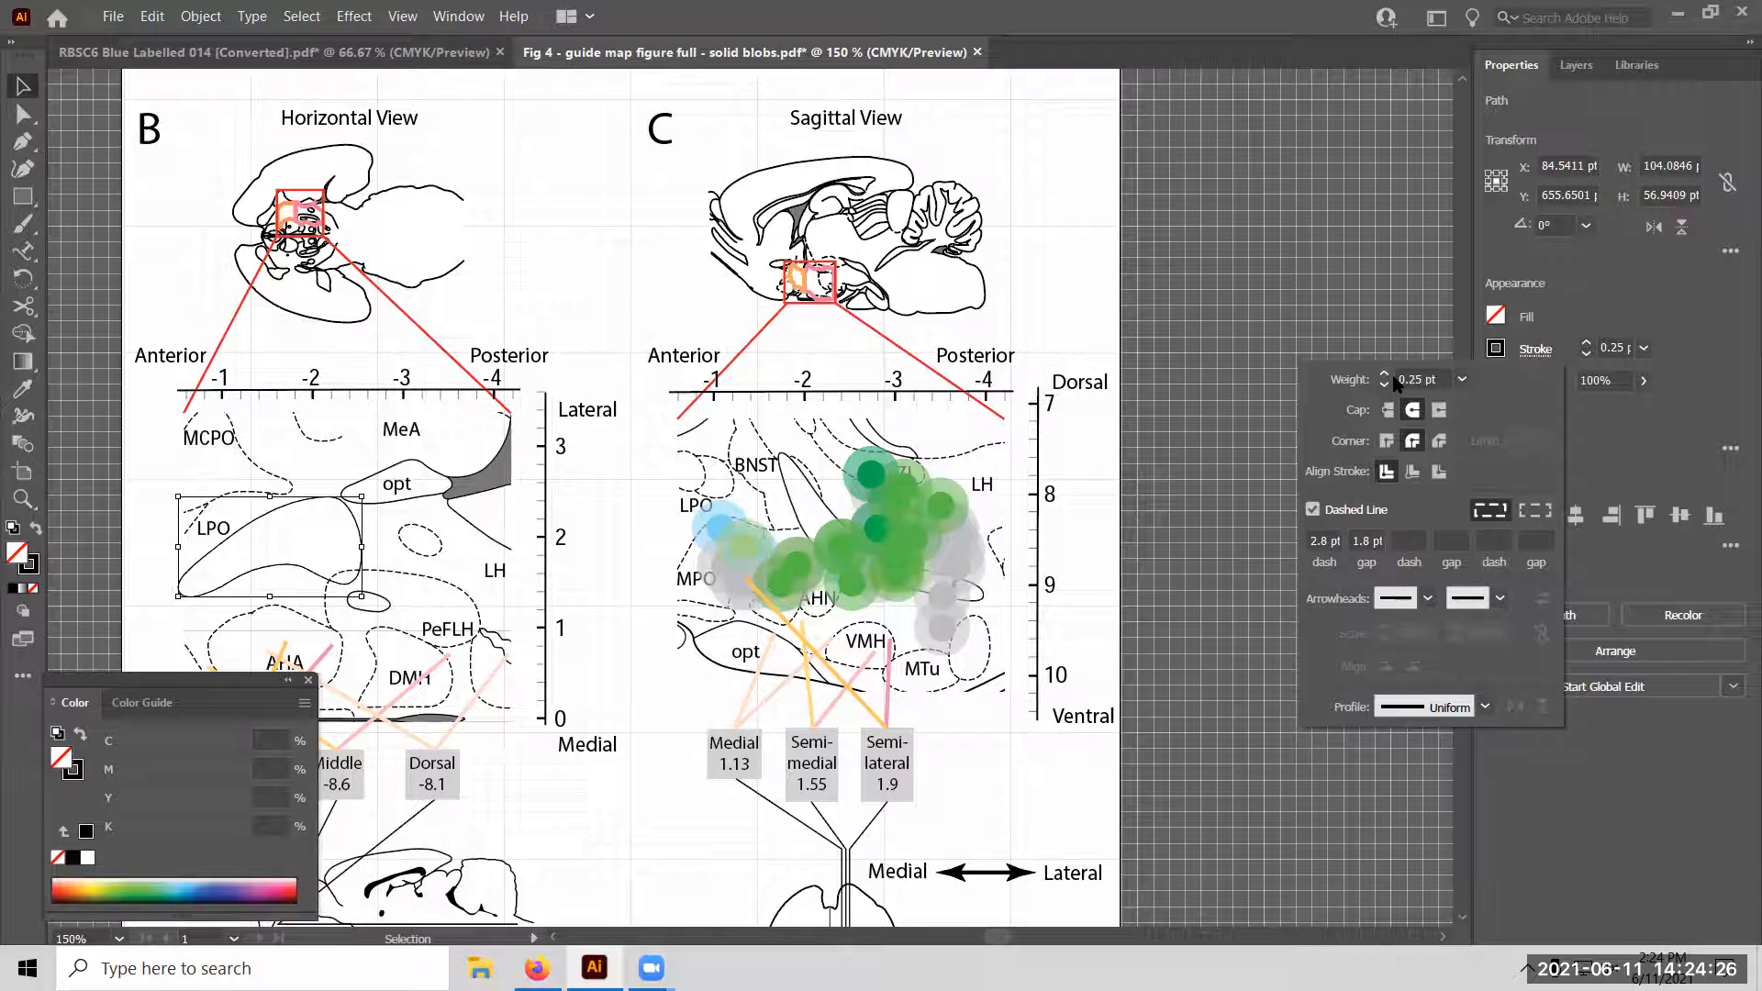
{"action": "left_click", "coordinate": [1386, 374]}
{"action": "left_click", "coordinate": [1386, 374]}
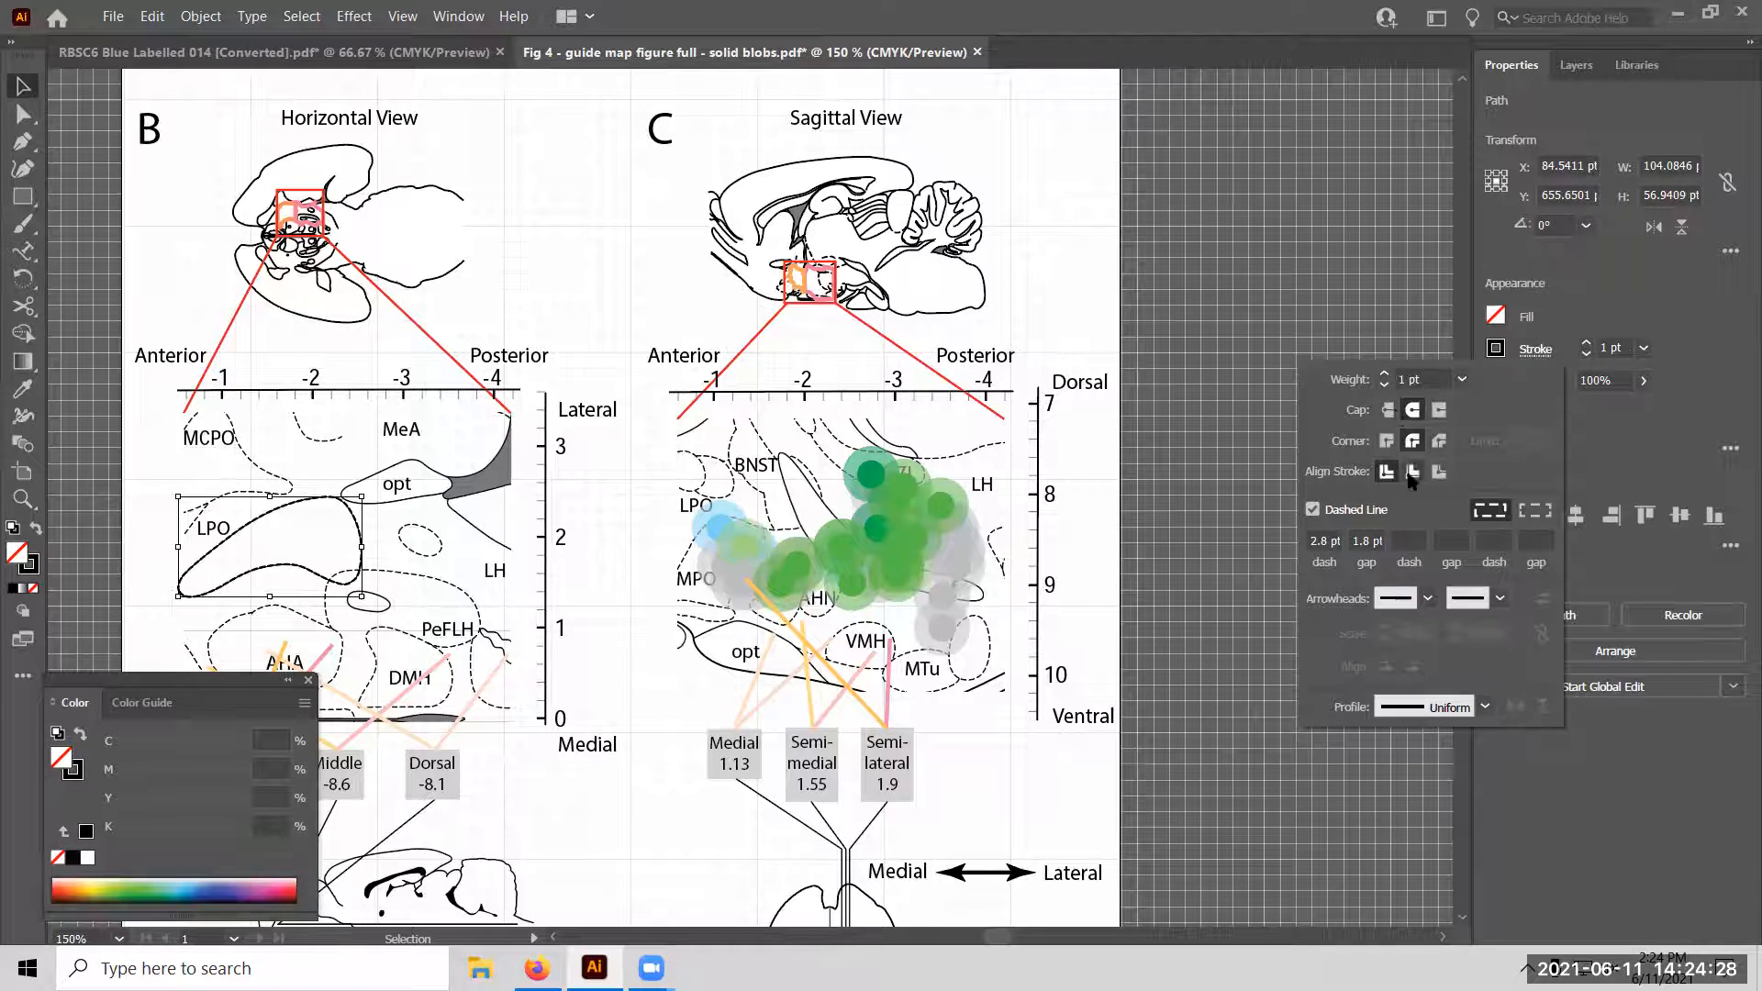
Set the outline's dashed line to a 5 pt dash and a 5 pt gap.
{"action": "left_click", "coordinate": [1332, 541]}
{"action": "type", "text": "5"}
{"action": "key", "text": "Tab"}
{"action": "type", "text": "5"}
{"action": "key", "text": "Tab"}
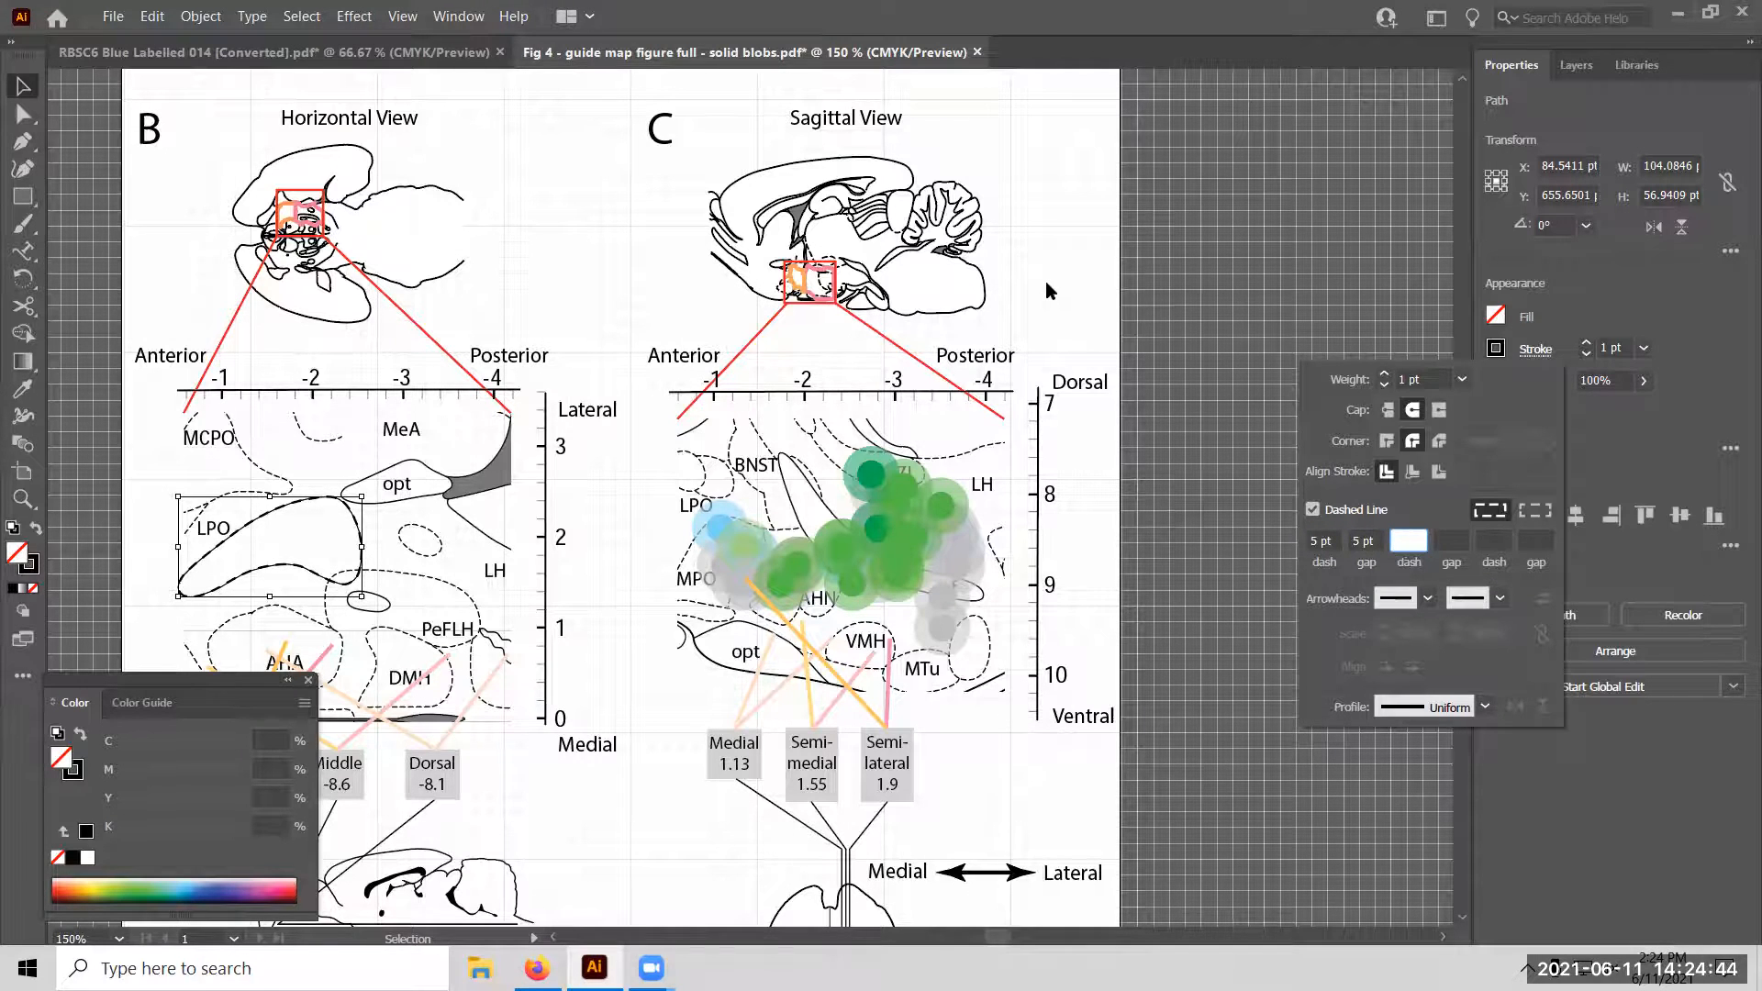
{"action": "key", "text": "Escape"}
{"action": "left_click", "coordinate": [496, 266]}
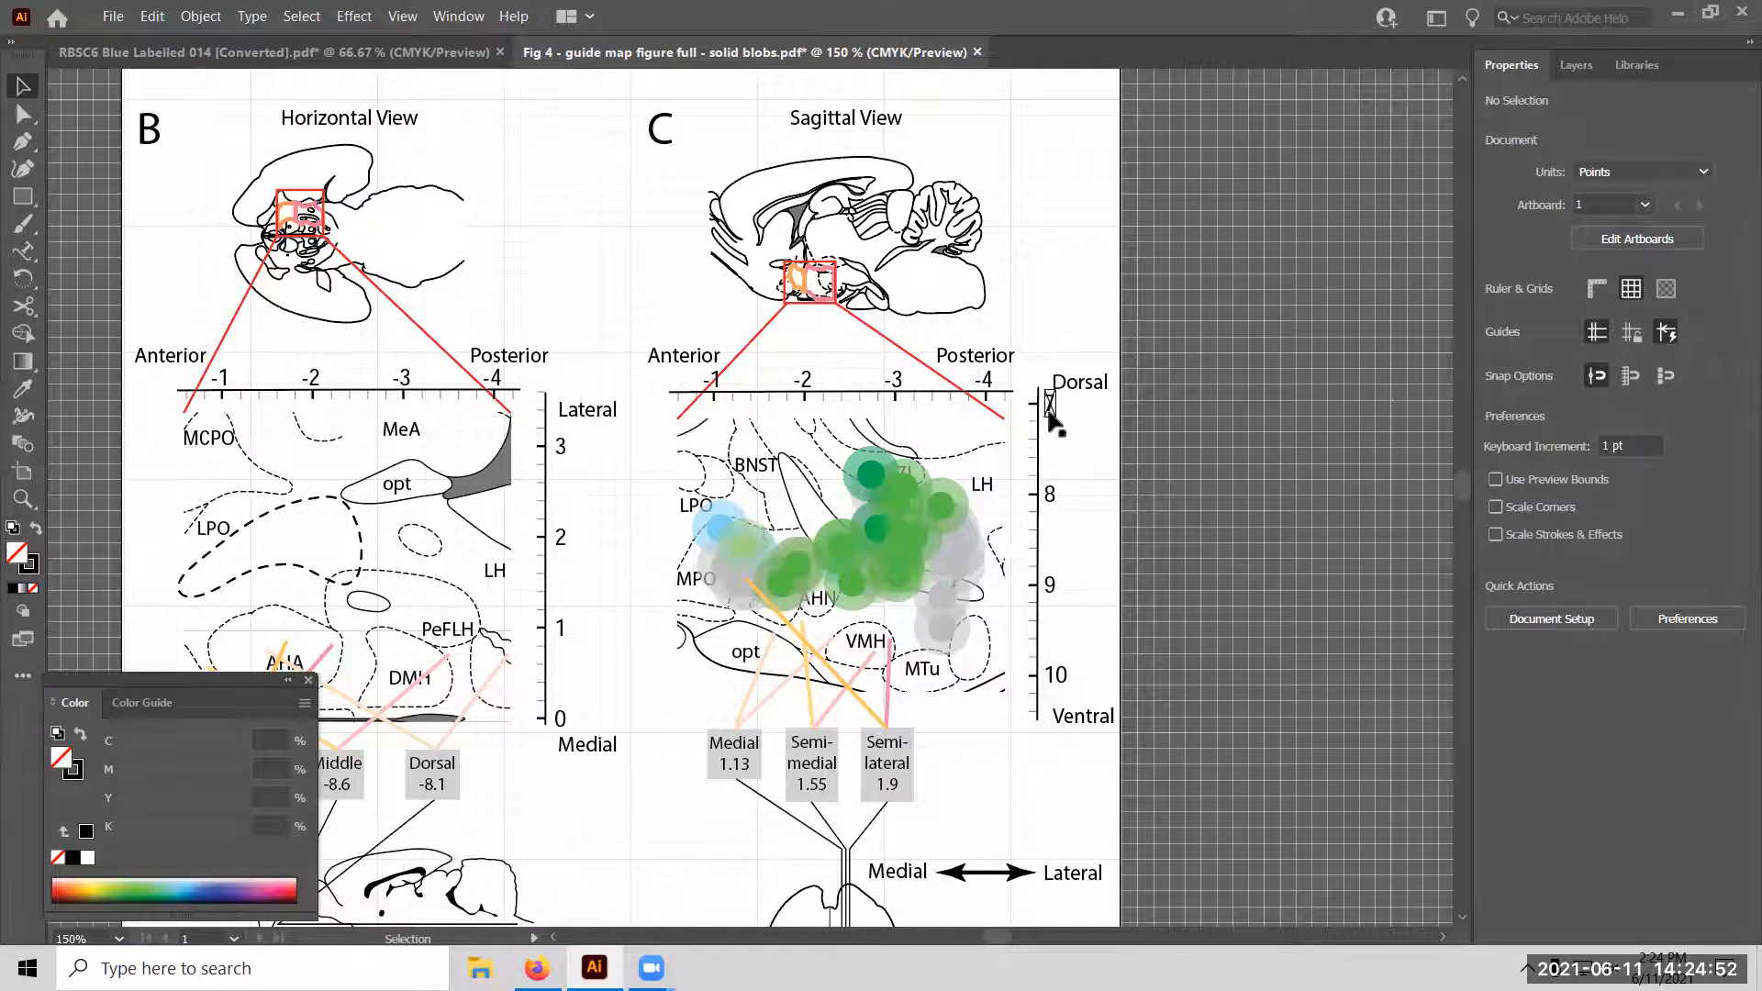
Turn off the dashed line on the outline around the LPO label for a solid stroke.
{"action": "left_click", "coordinate": [368, 544]}
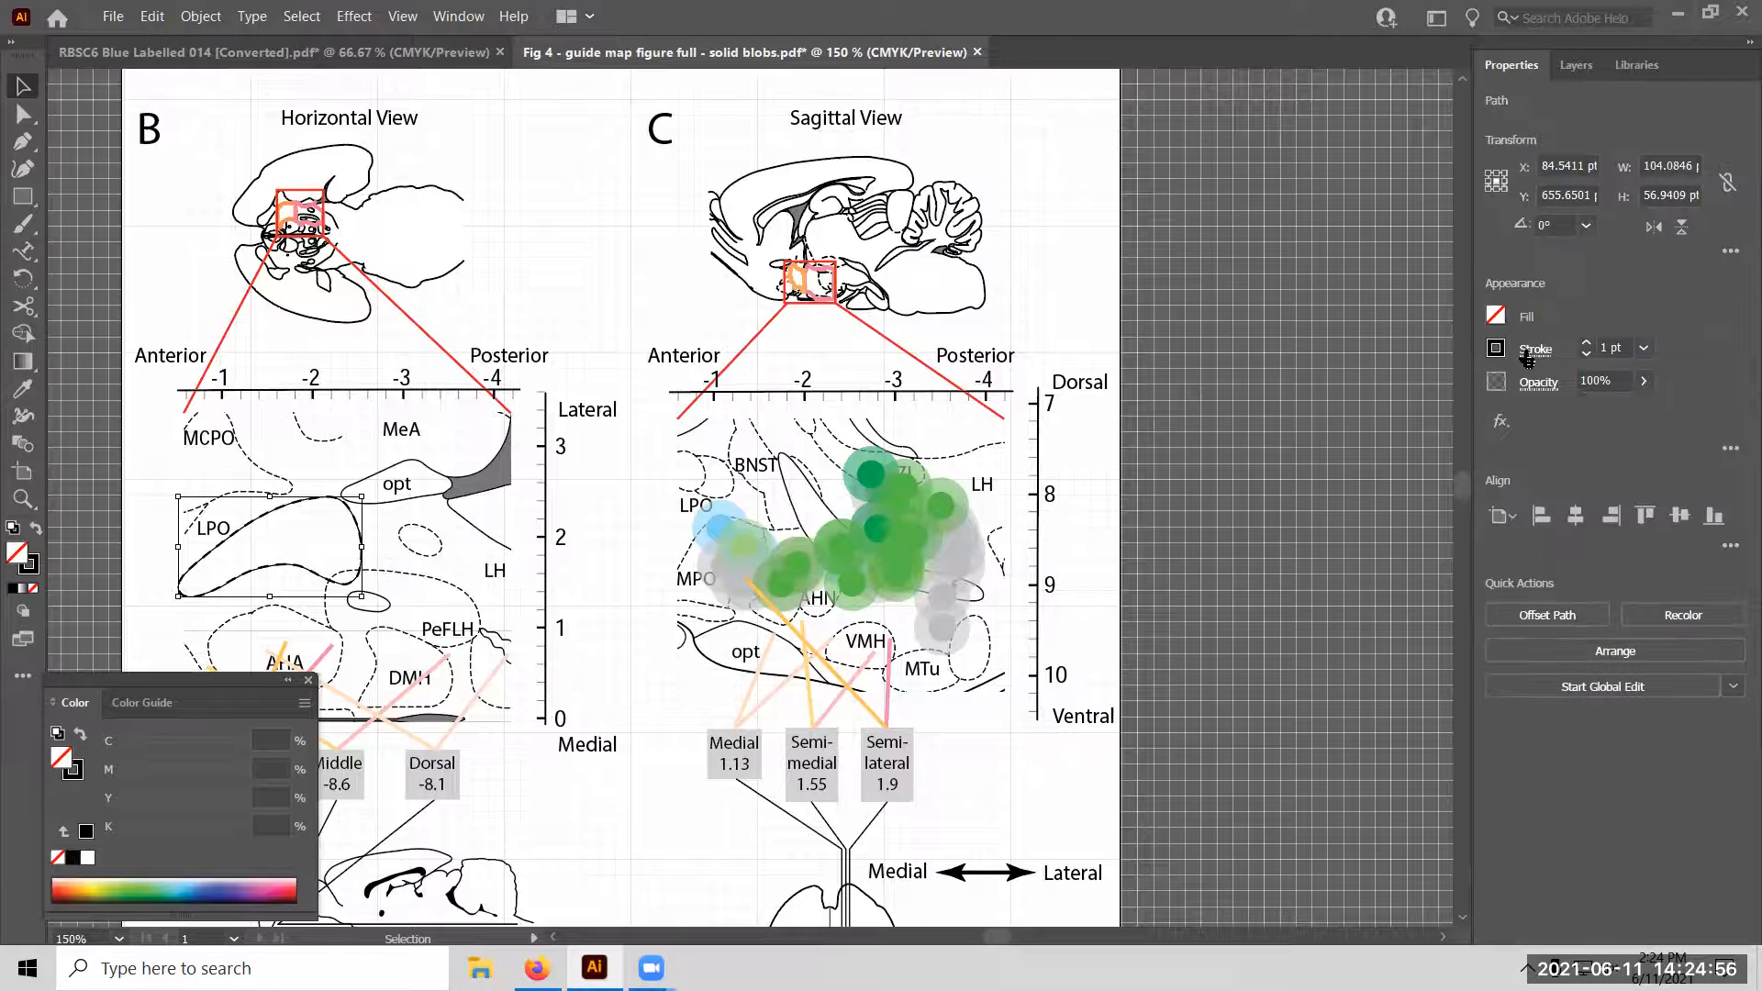
{"action": "left_click", "coordinate": [1530, 352]}
{"action": "left_click", "coordinate": [1346, 511]}
Select the outer and inner circles of the dark green blob in the Sagittal View individually to compare their fill and opacity.
{"action": "key", "text": "a"}
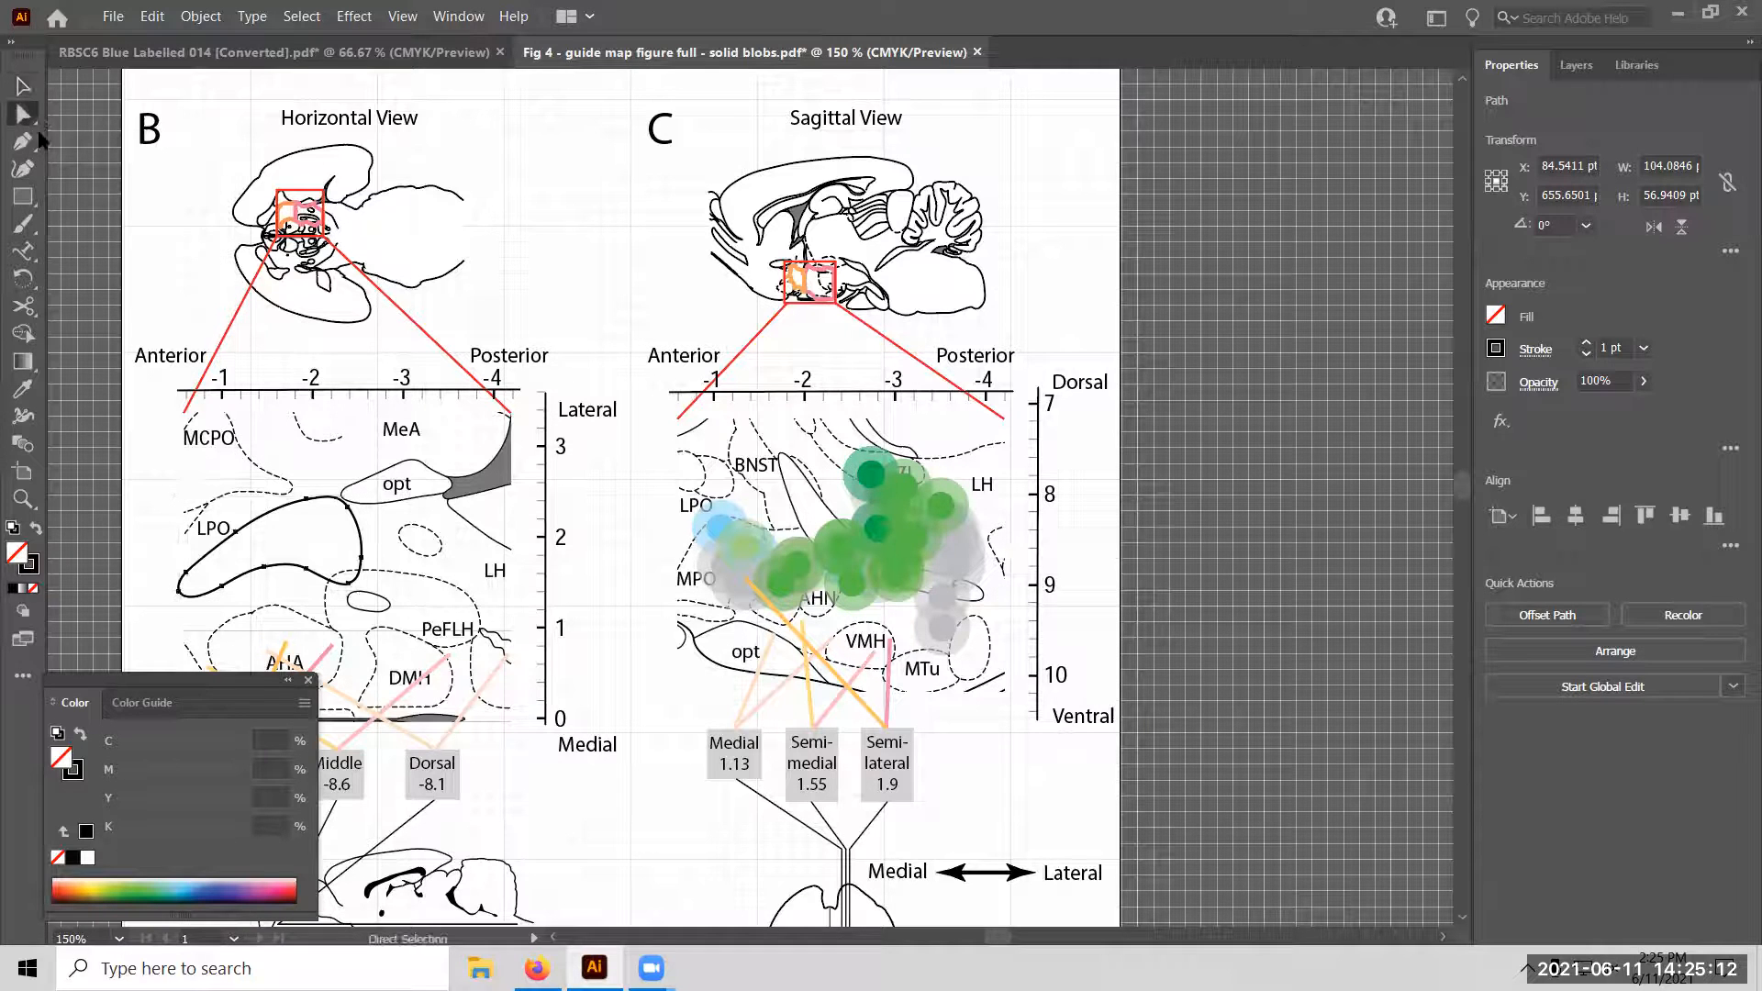
{"action": "left_click", "coordinate": [853, 469]}
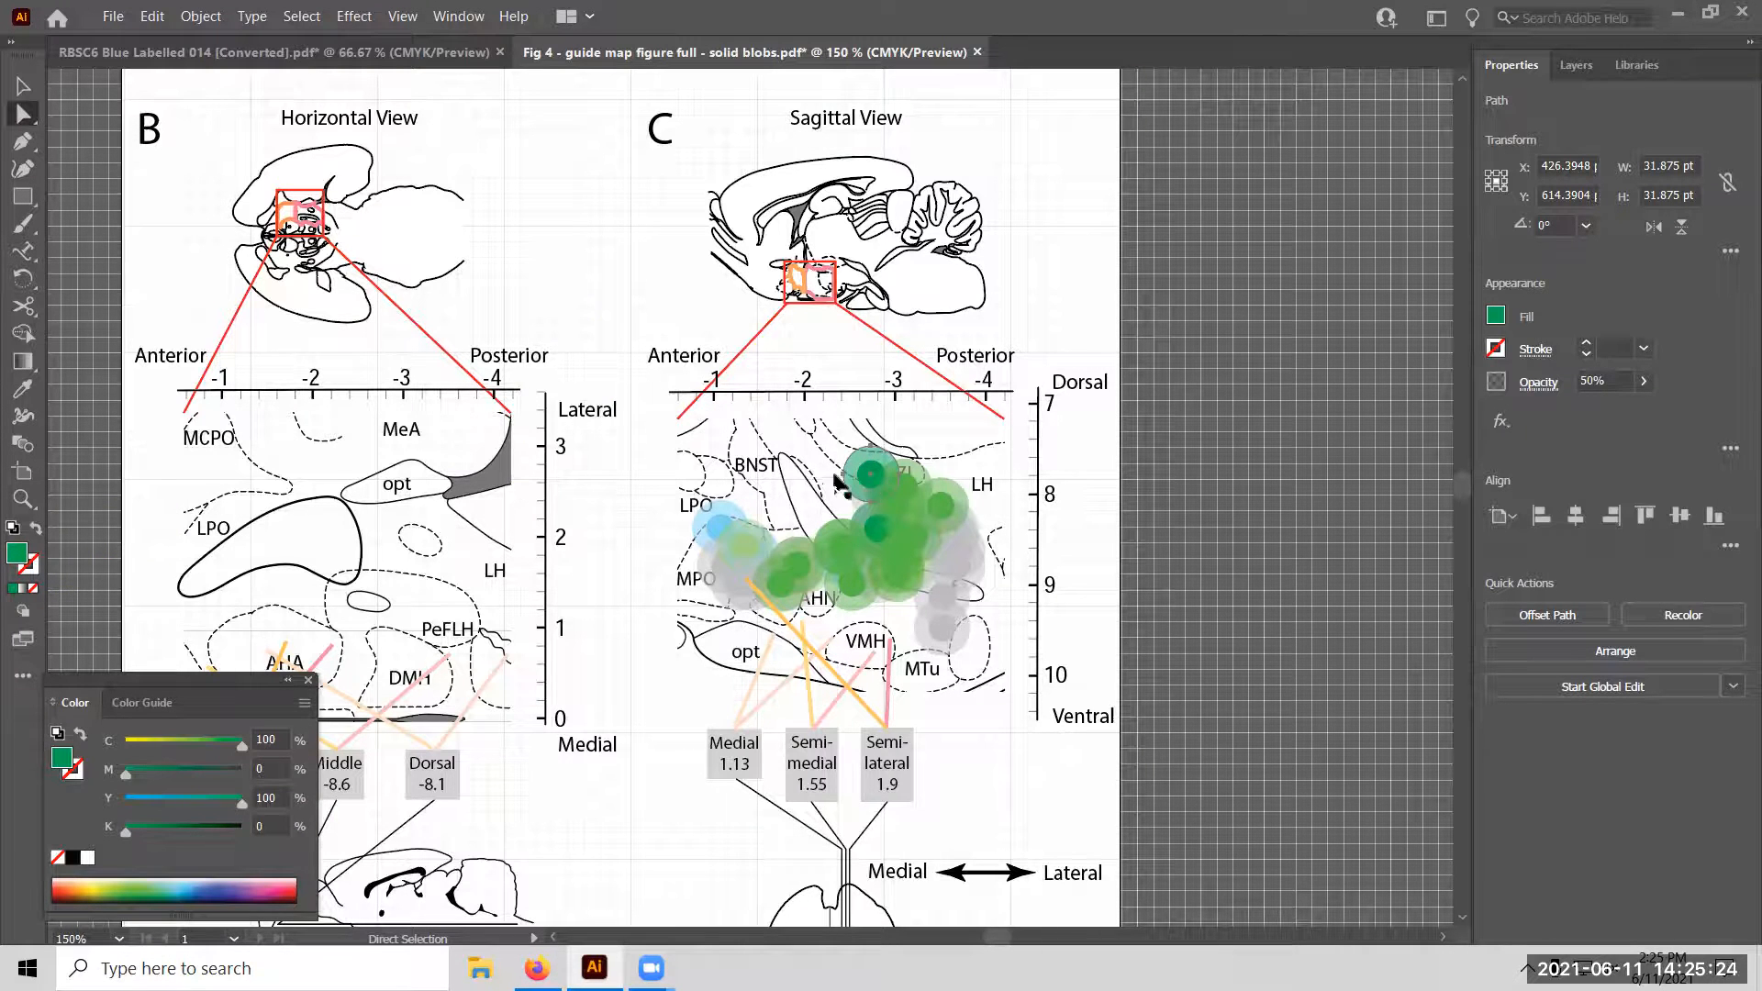
{"action": "left_click", "coordinate": [868, 484]}
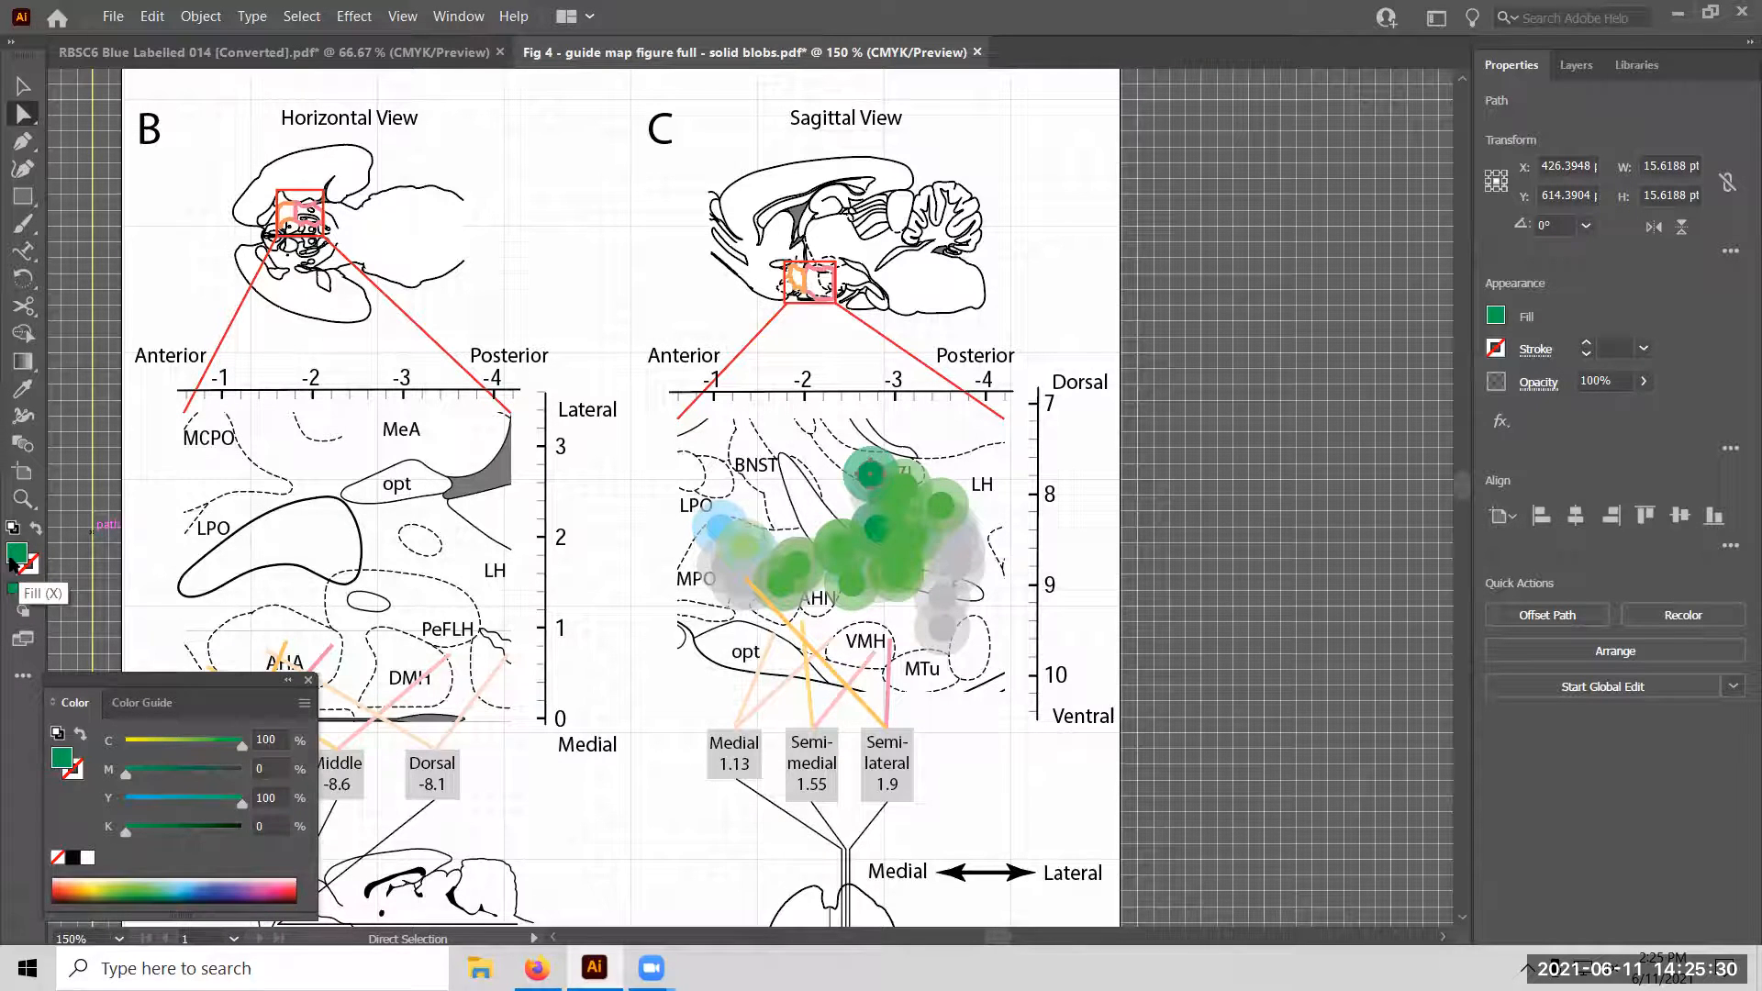
{"action": "left_click", "coordinate": [867, 474]}
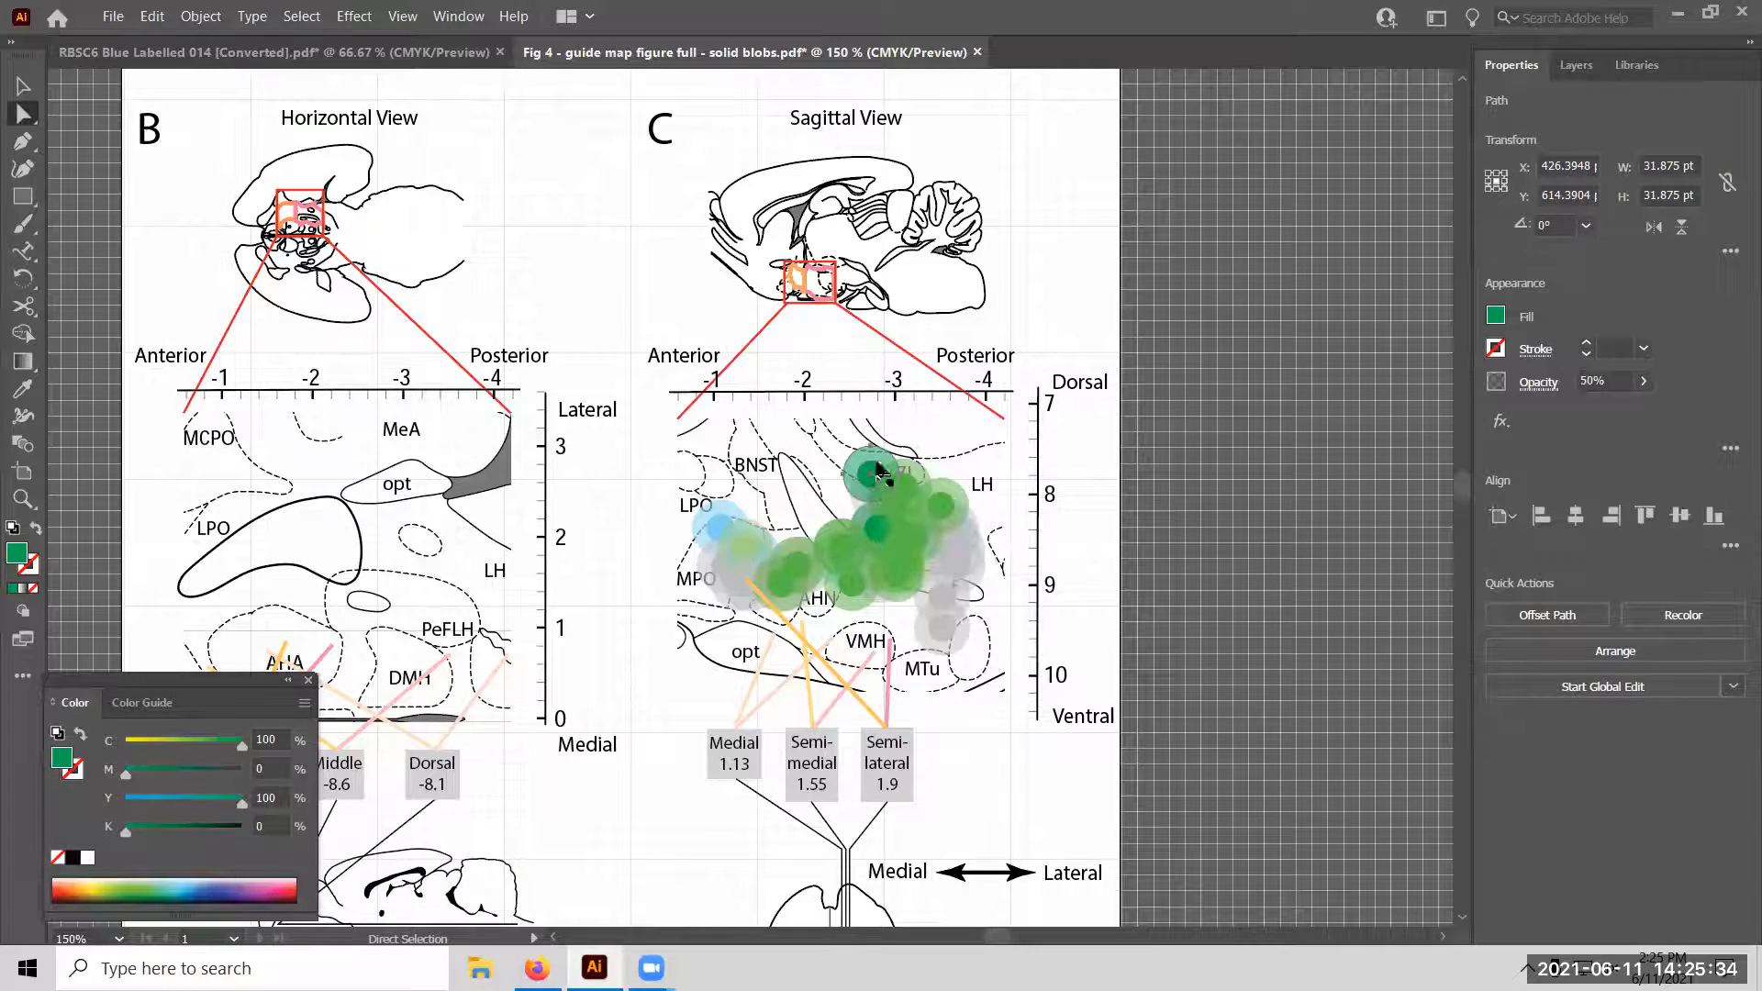
{"action": "left_click", "coordinate": [874, 475]}
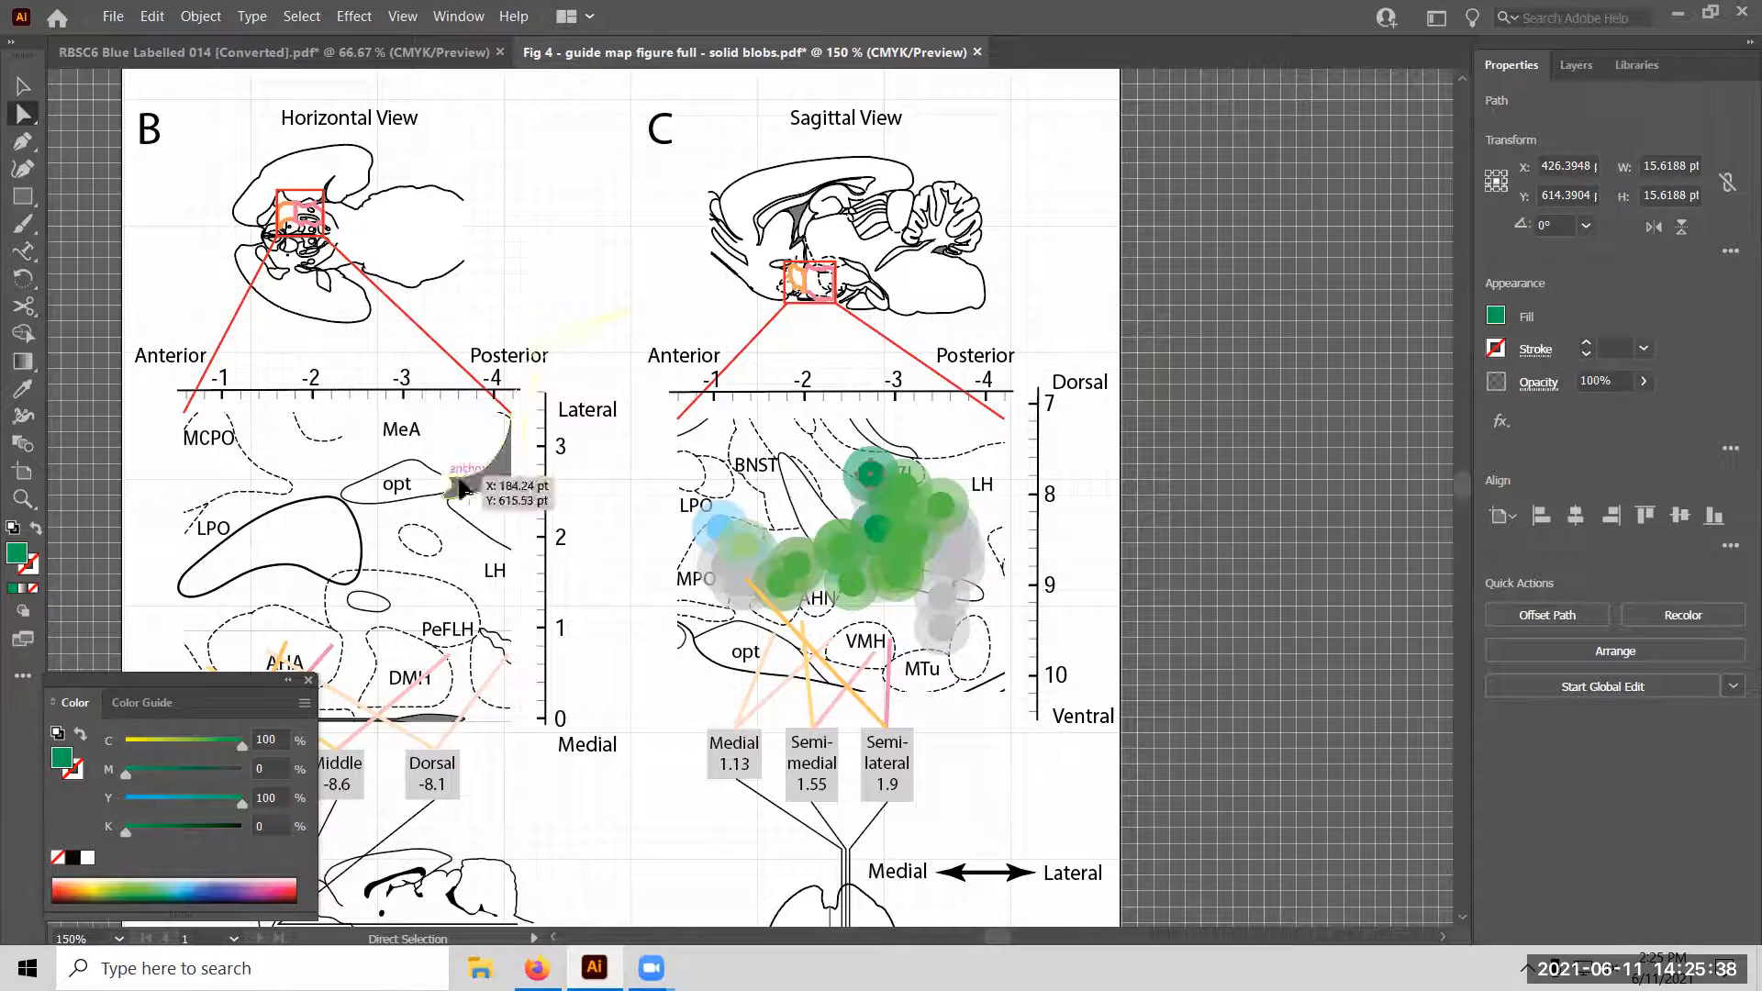
{"action": "left_click", "coordinate": [852, 465]}
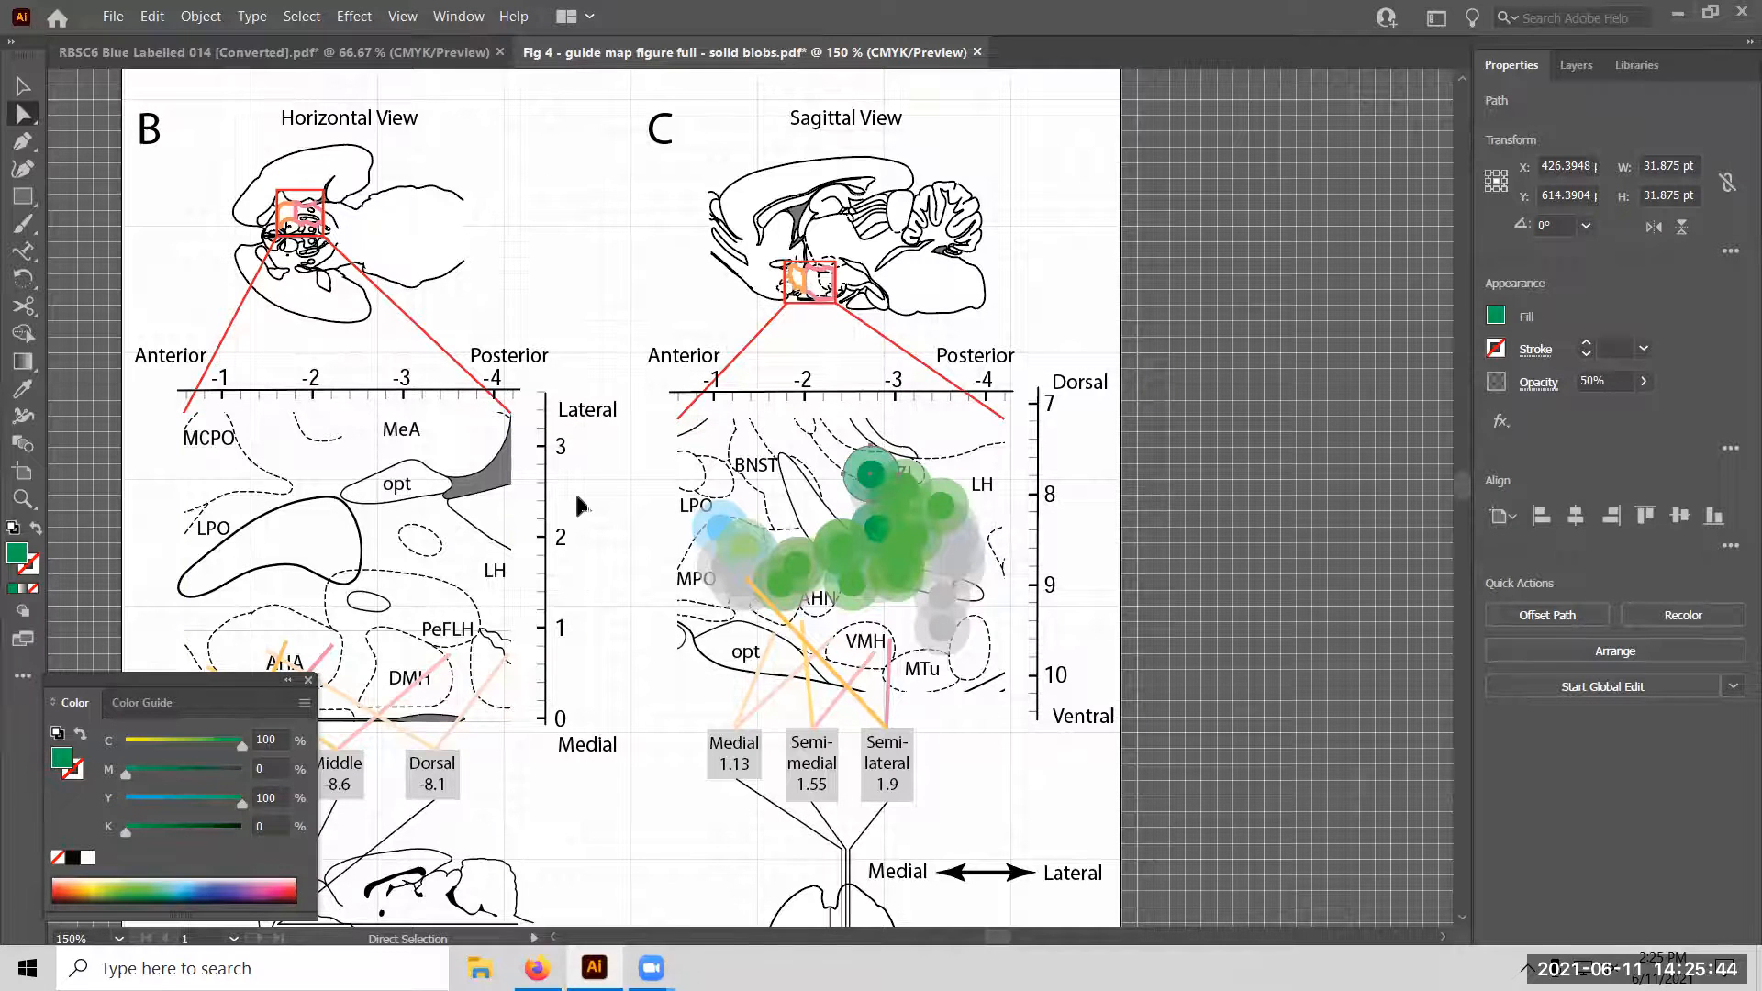
{"action": "scroll", "coordinate": [576, 492], "scroll_direction": "up", "scroll_amount": 5}
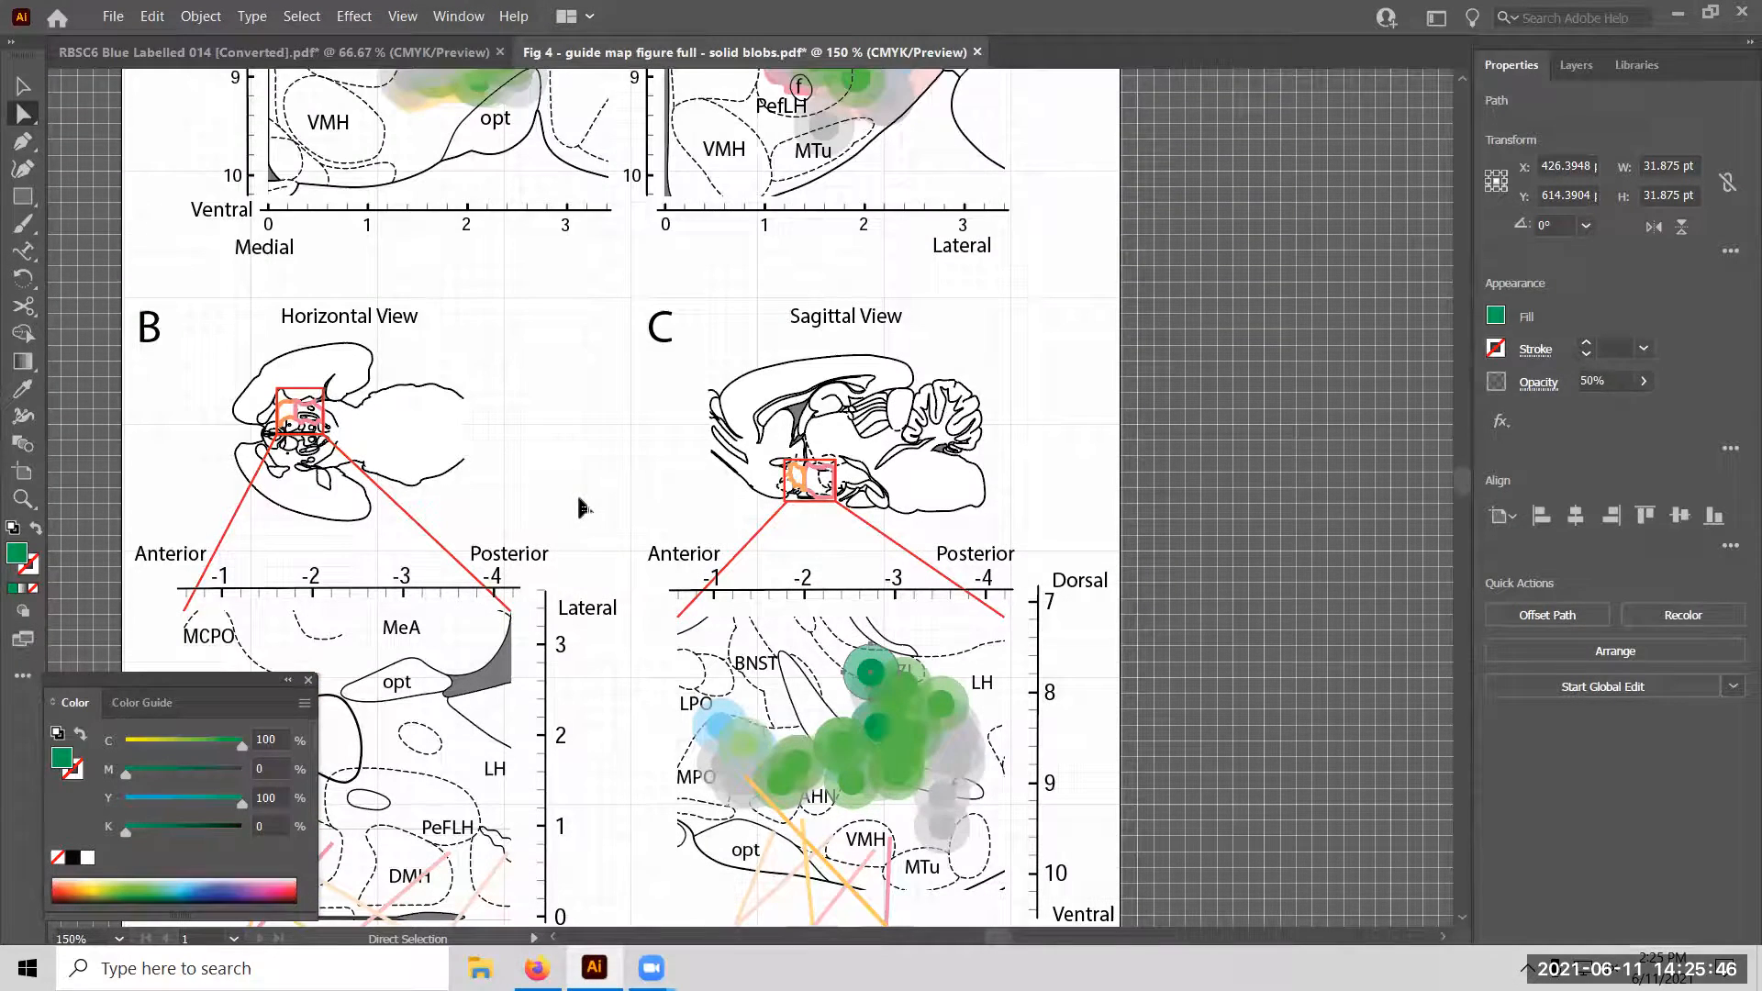
{"action": "scroll", "coordinate": [578, 503], "scroll_direction": "down", "scroll_amount": 3}
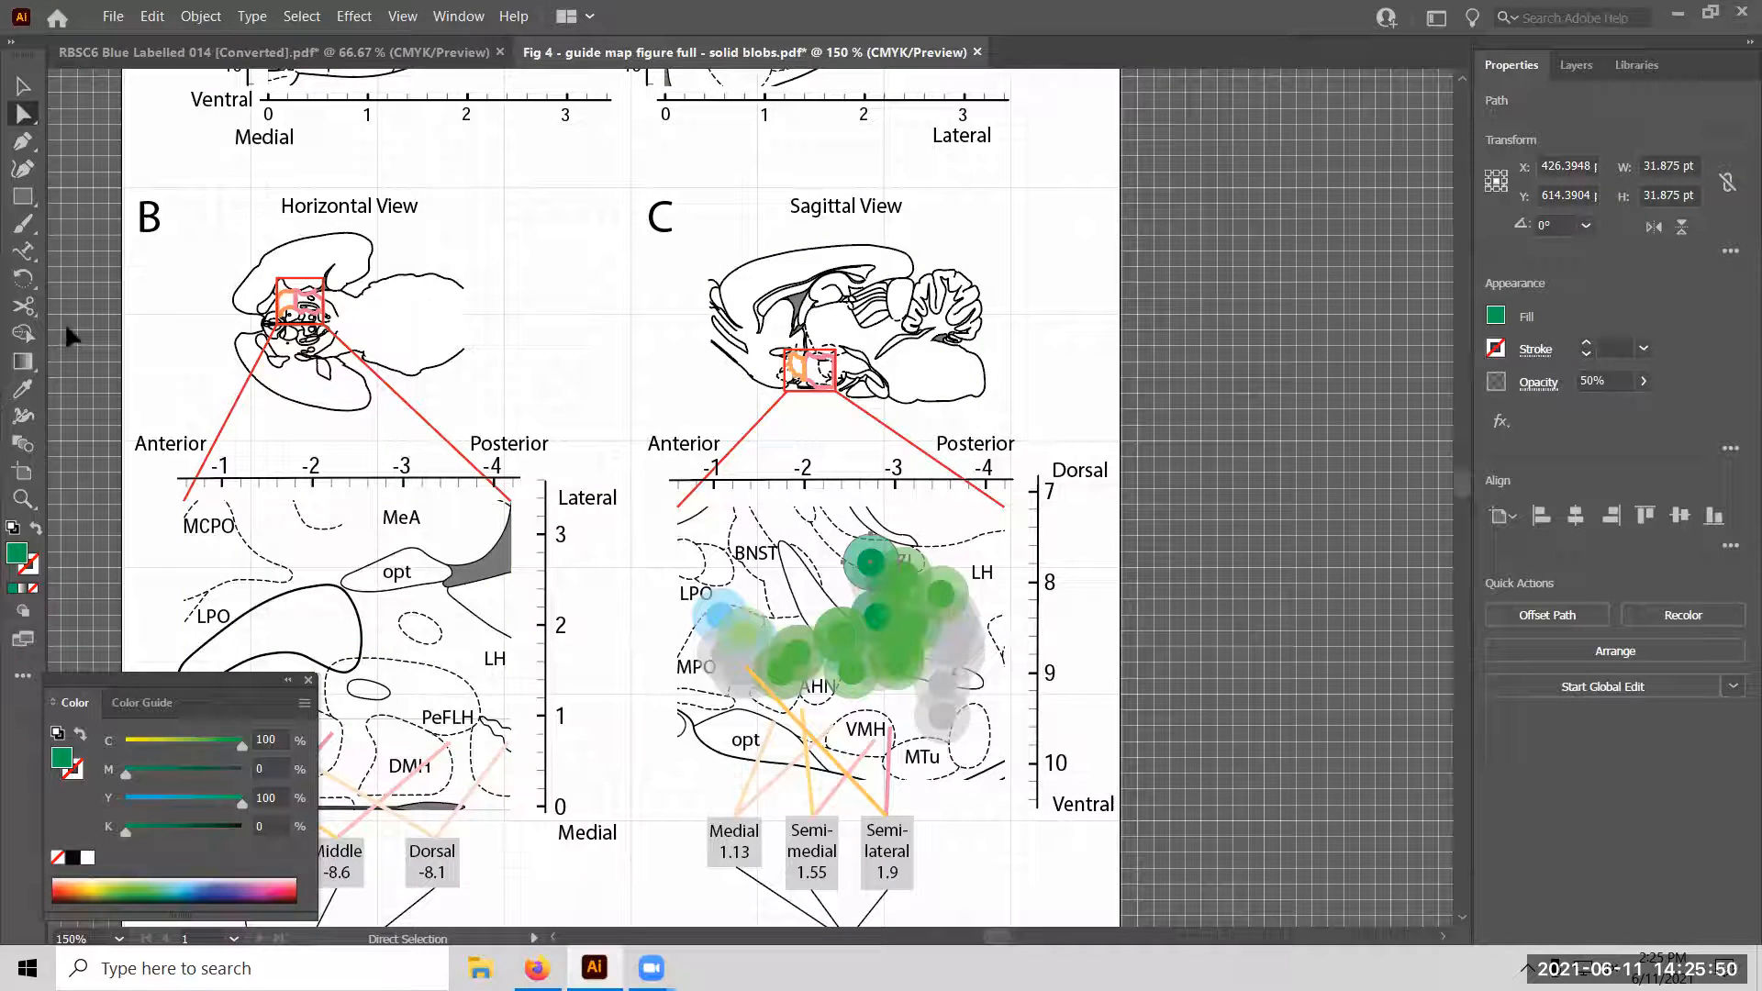
{"action": "left_click", "coordinate": [32, 227]}
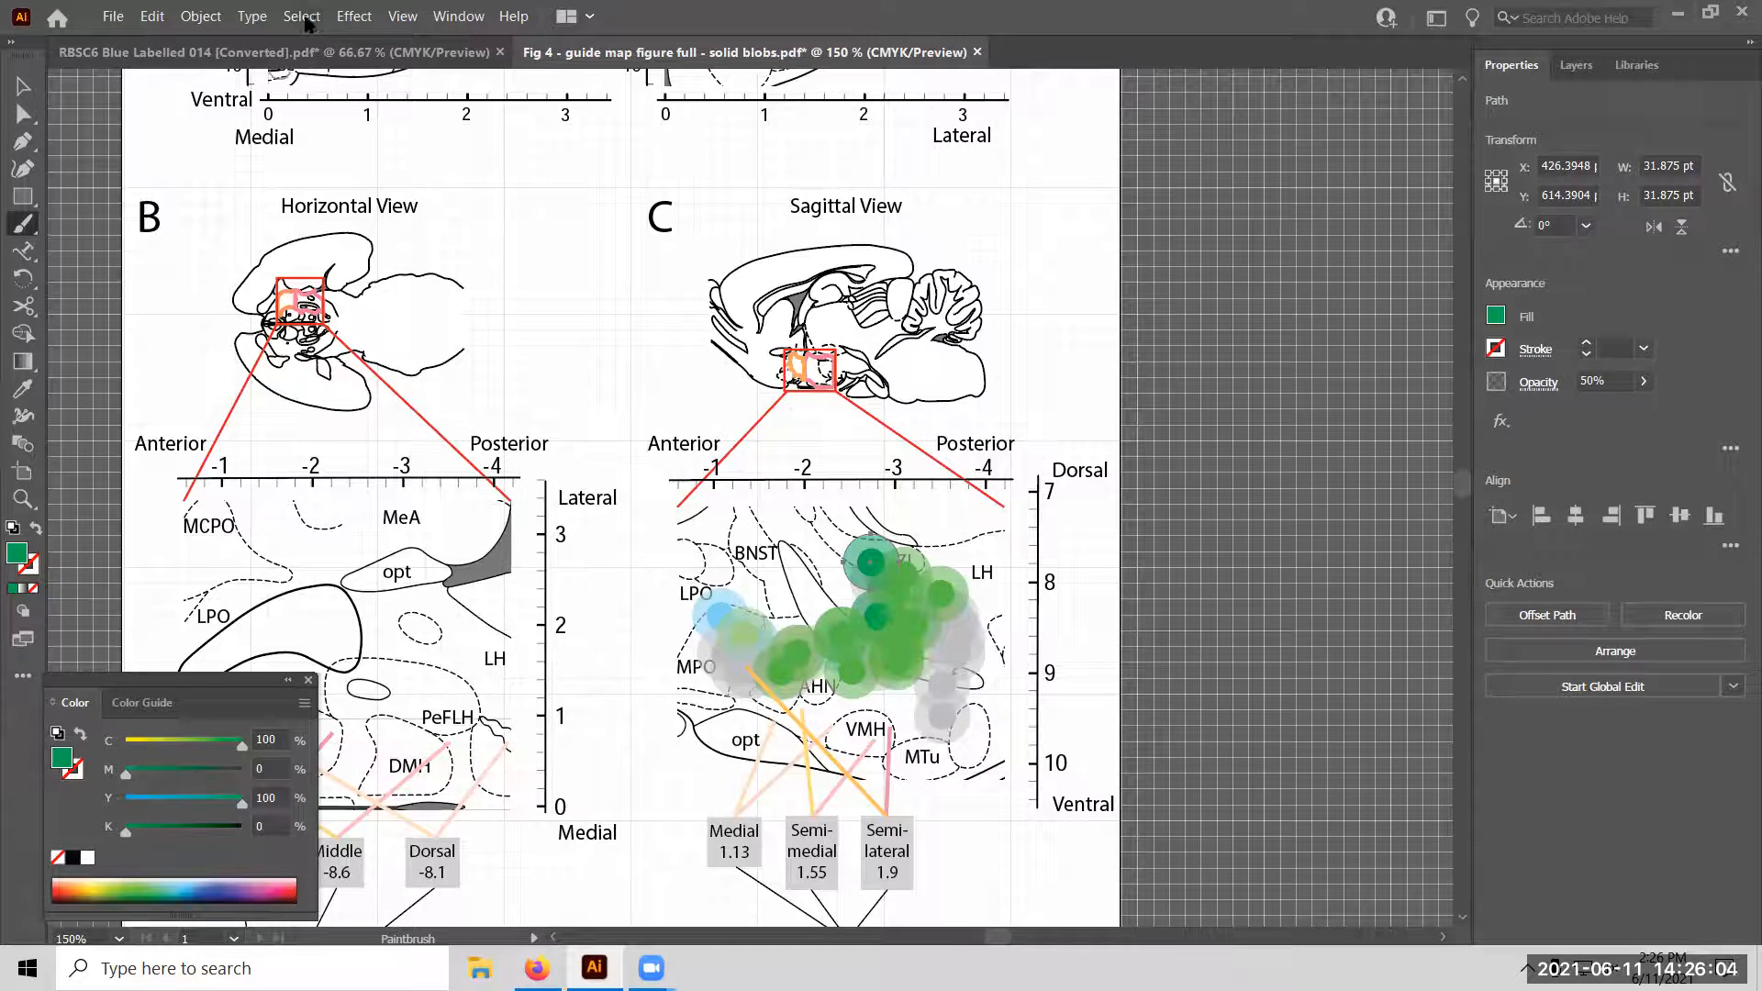
{"action": "left_click", "coordinate": [303, 17]}
{"action": "mouse_move", "coordinate": [251, 21]}
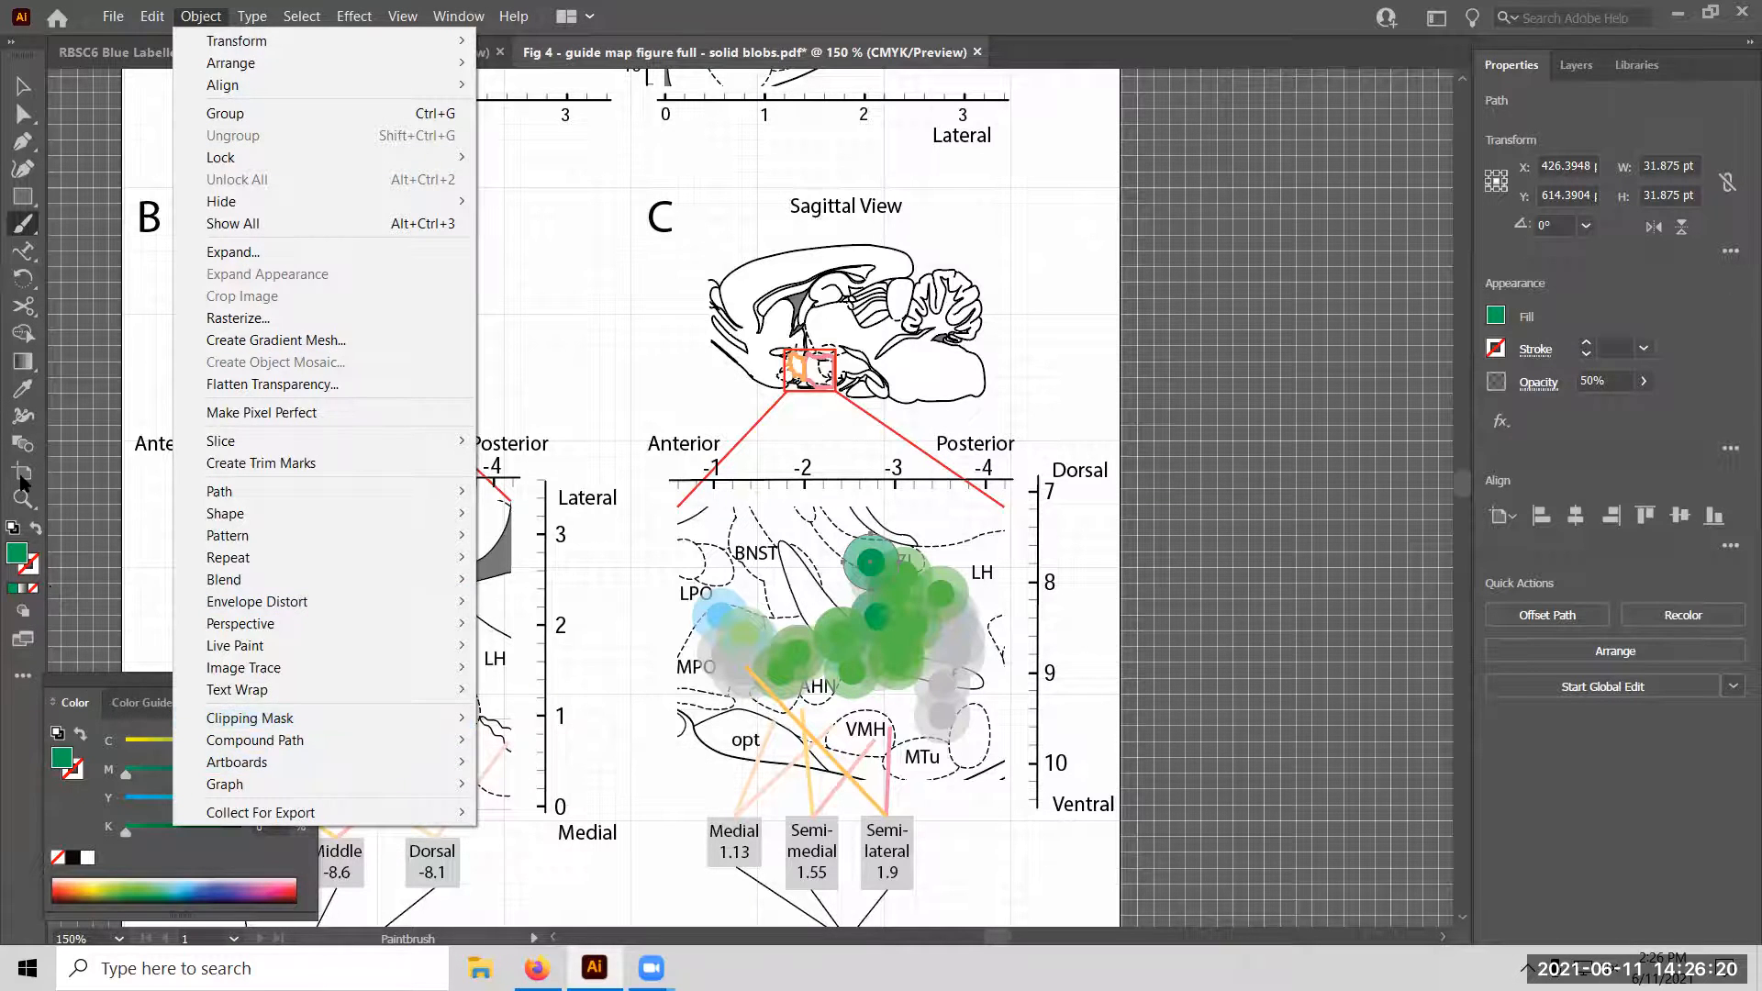
Examine the full extent of Artboard 1 around the figure with the Artboard tool.
{"action": "left_click", "coordinate": [23, 473]}
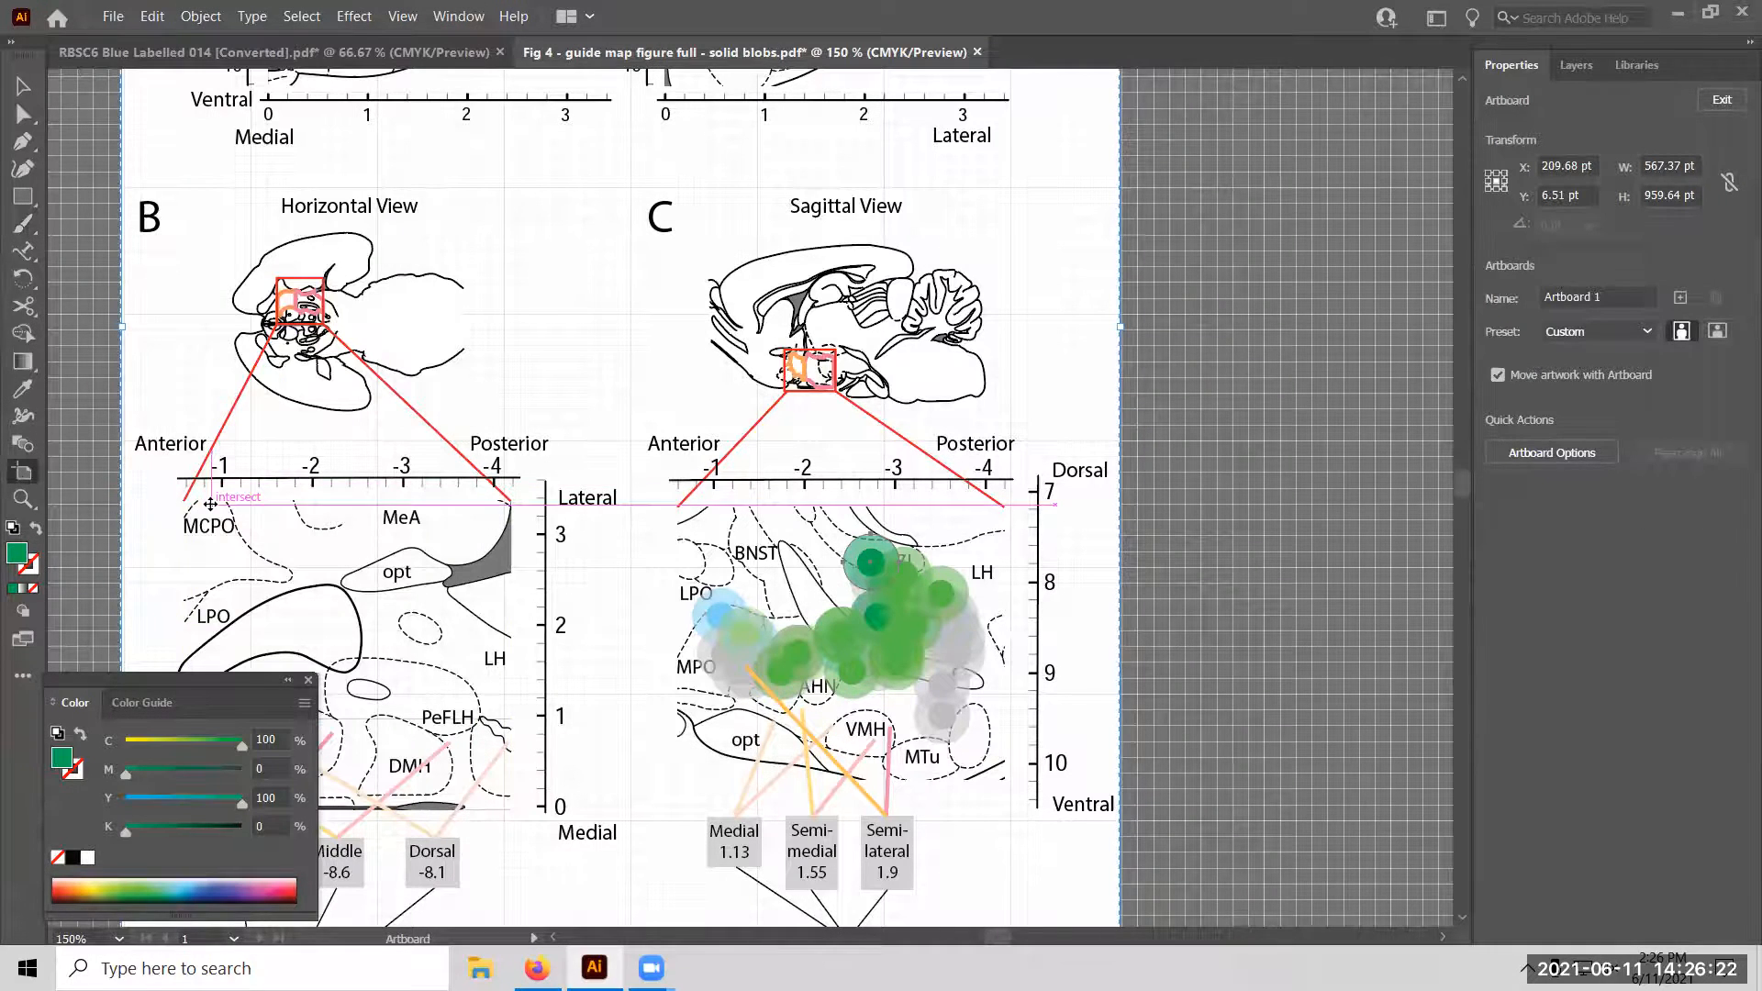
{"action": "key", "text": "ctrl"}
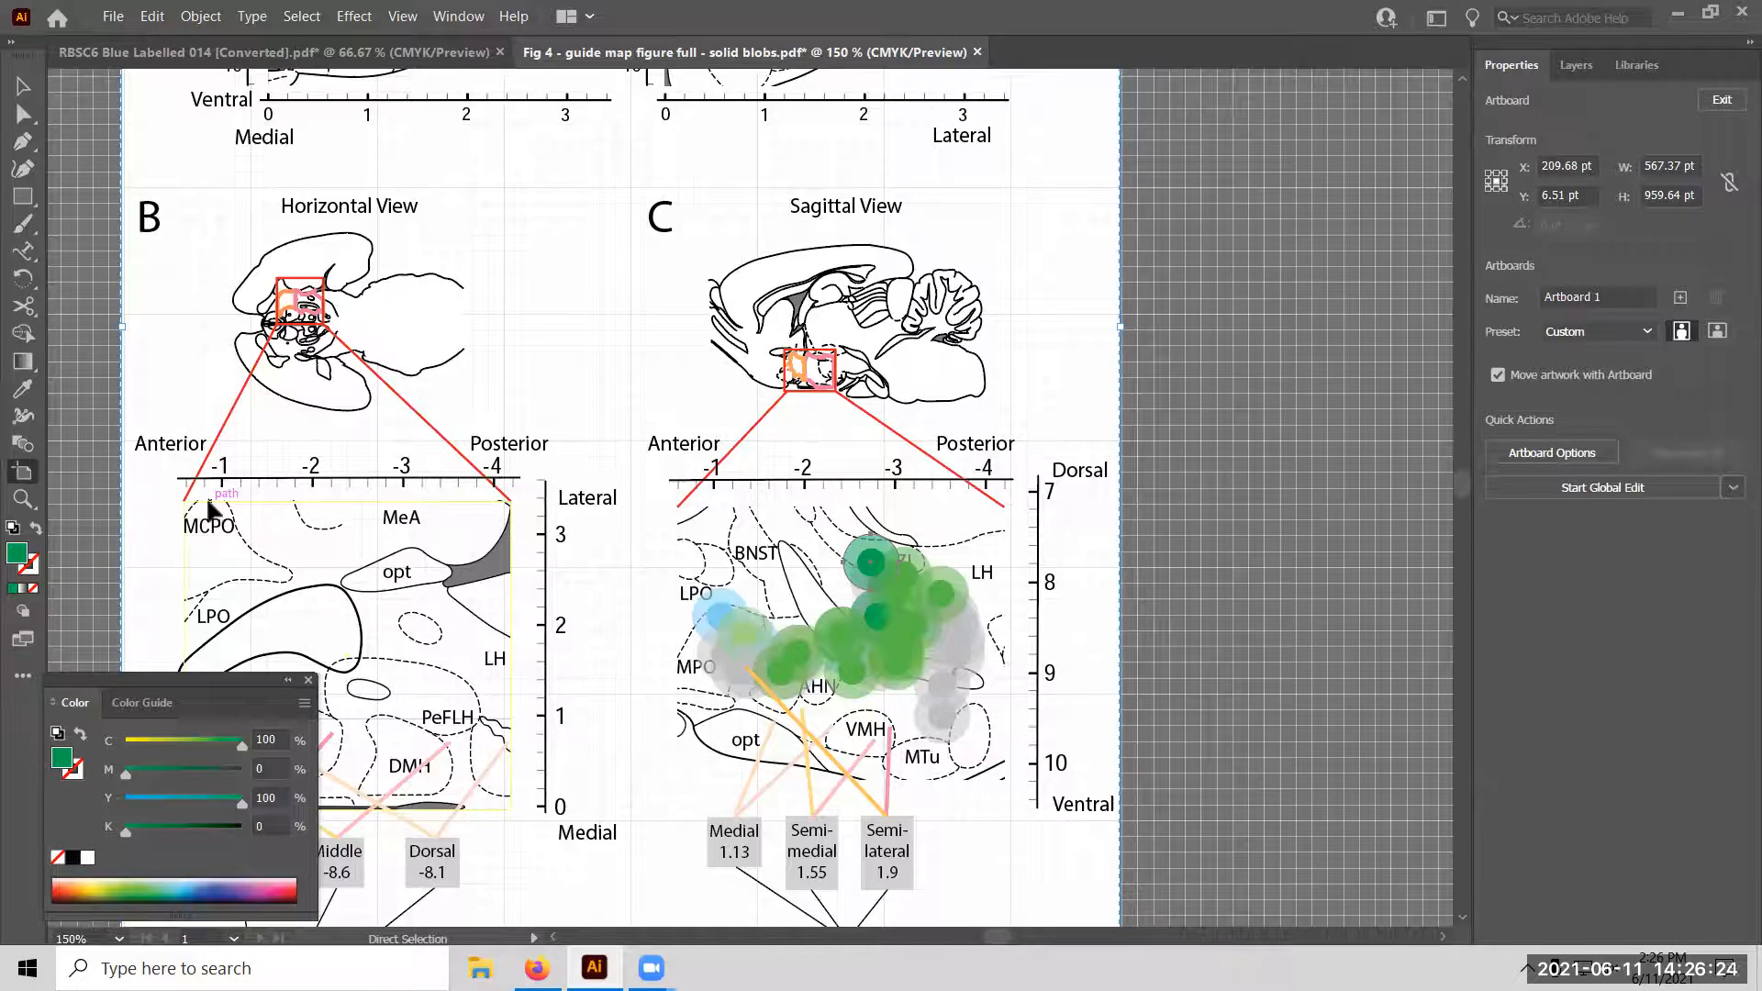
{"action": "key", "text": "ctrl+minus"}
{"action": "key", "text": "ctrl+minus"}
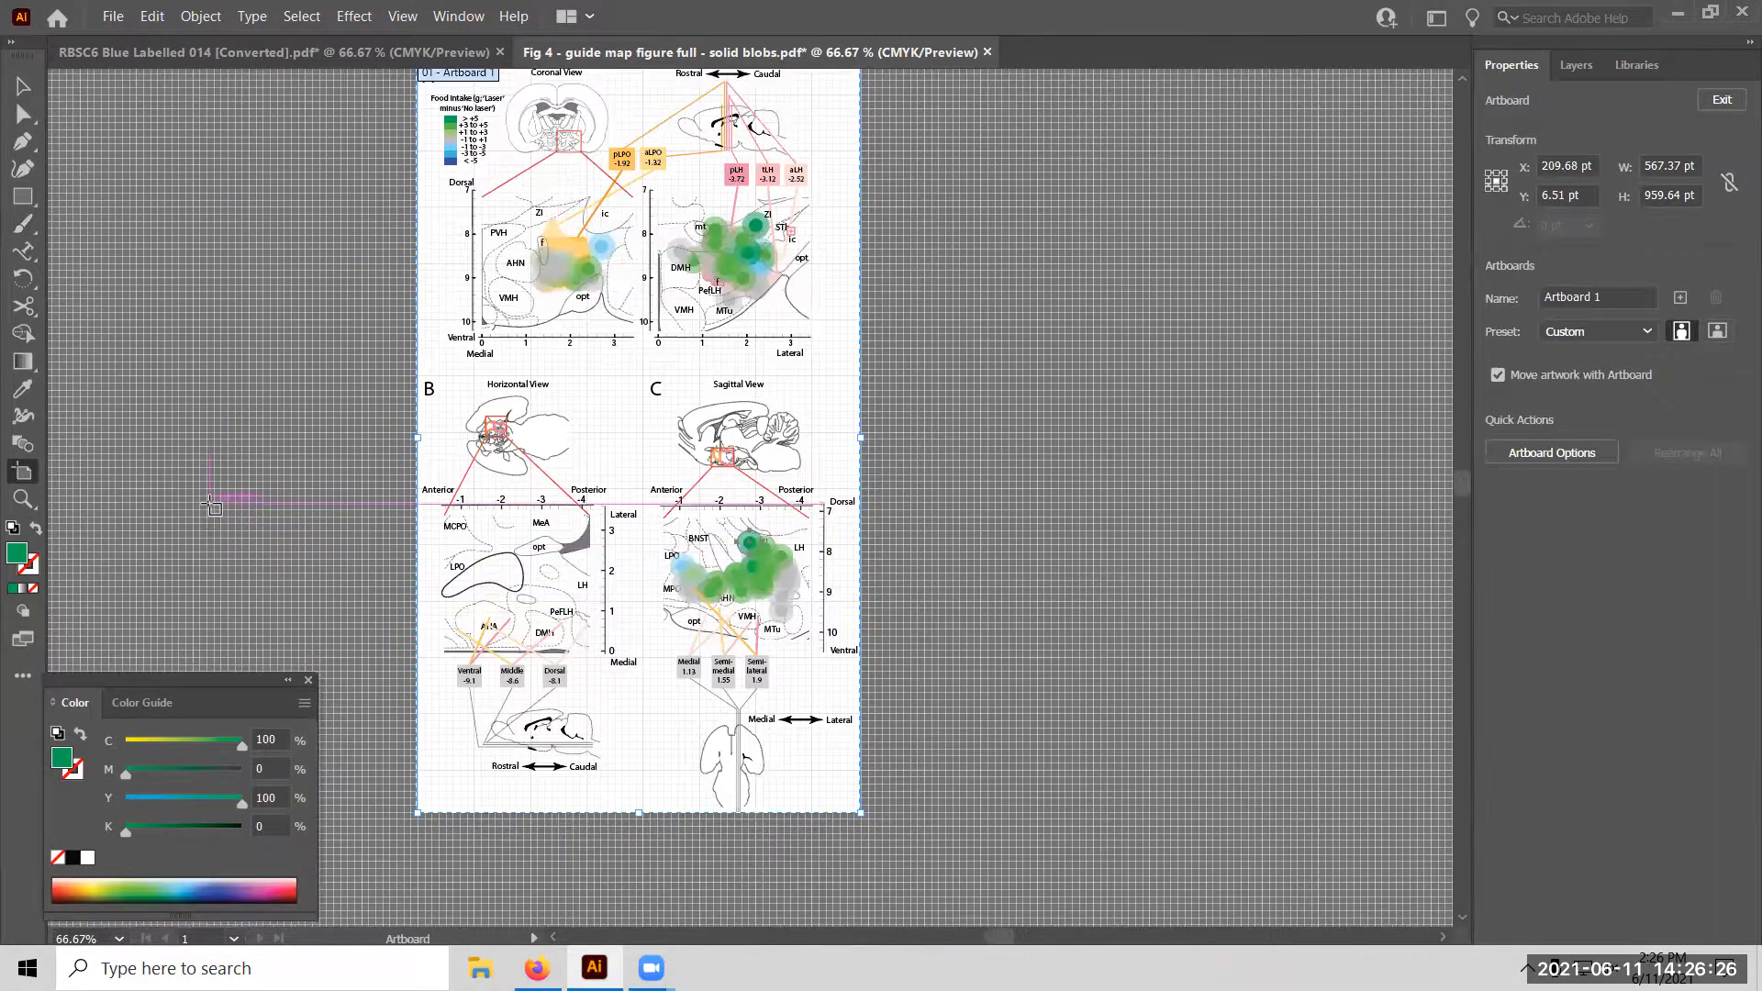
{"action": "scroll", "coordinate": [210, 504], "scroll_direction": "up", "scroll_amount": 2}
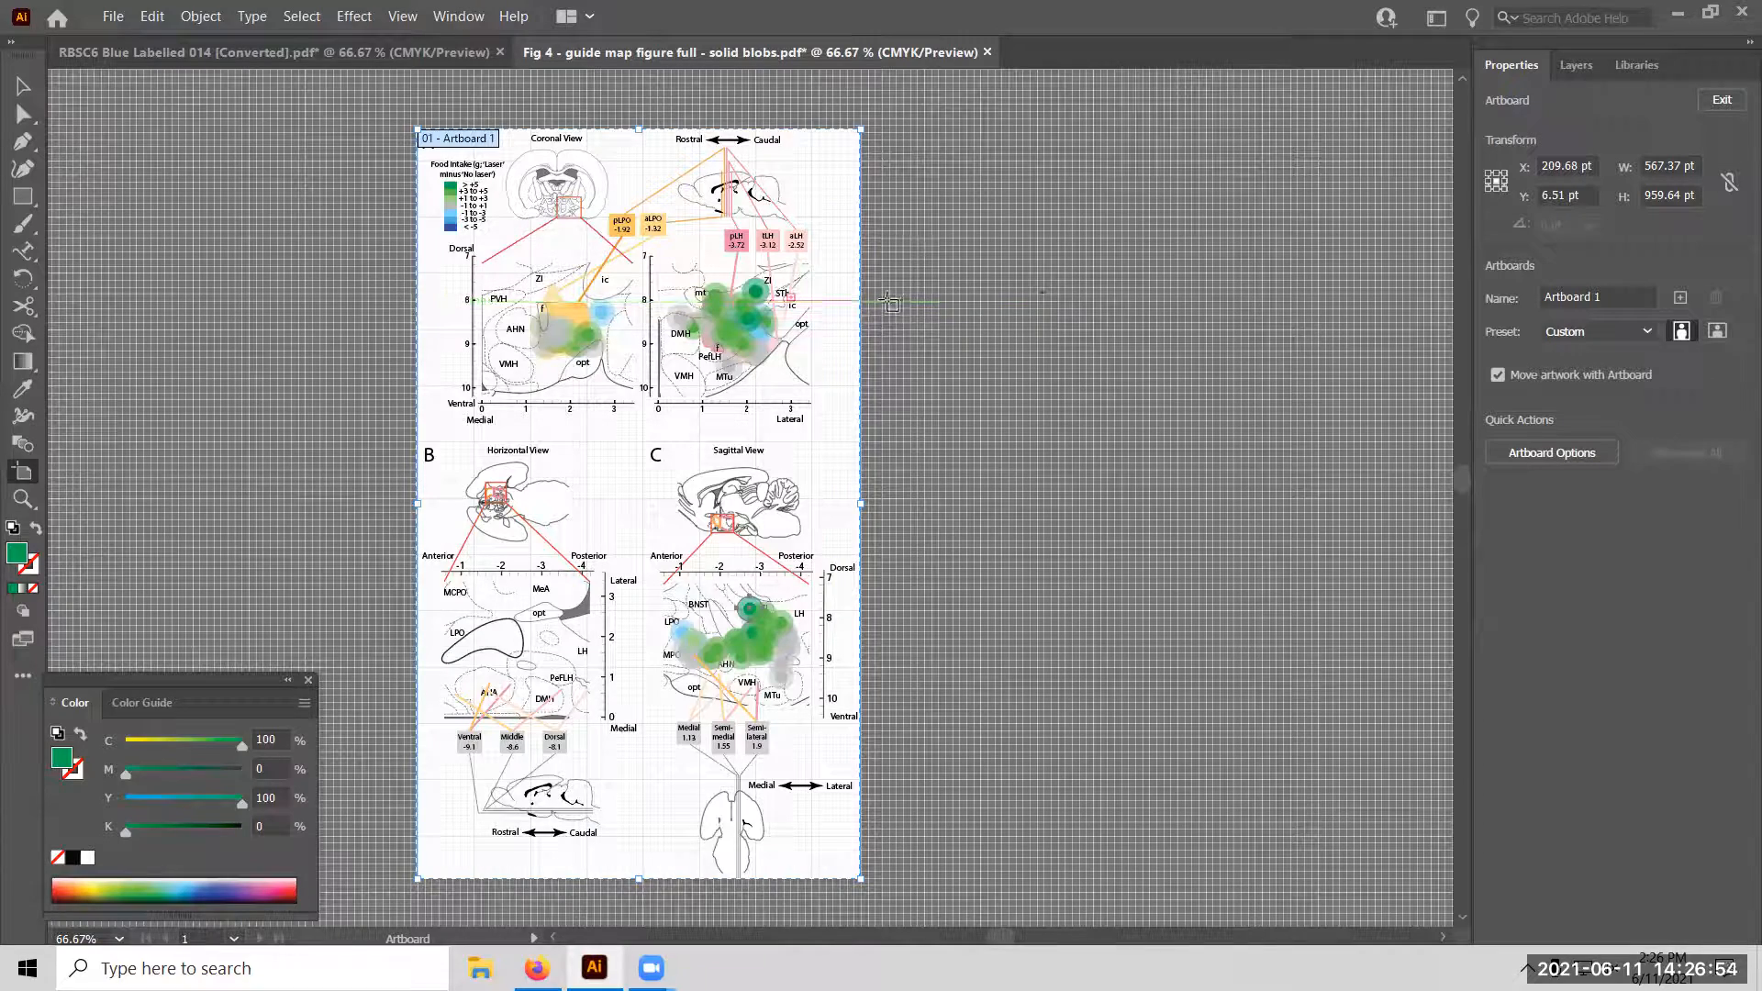
Examine the file name and artboard options for saving the figure under a new name, and cancel without saving.
{"action": "left_click", "coordinate": [113, 17]}
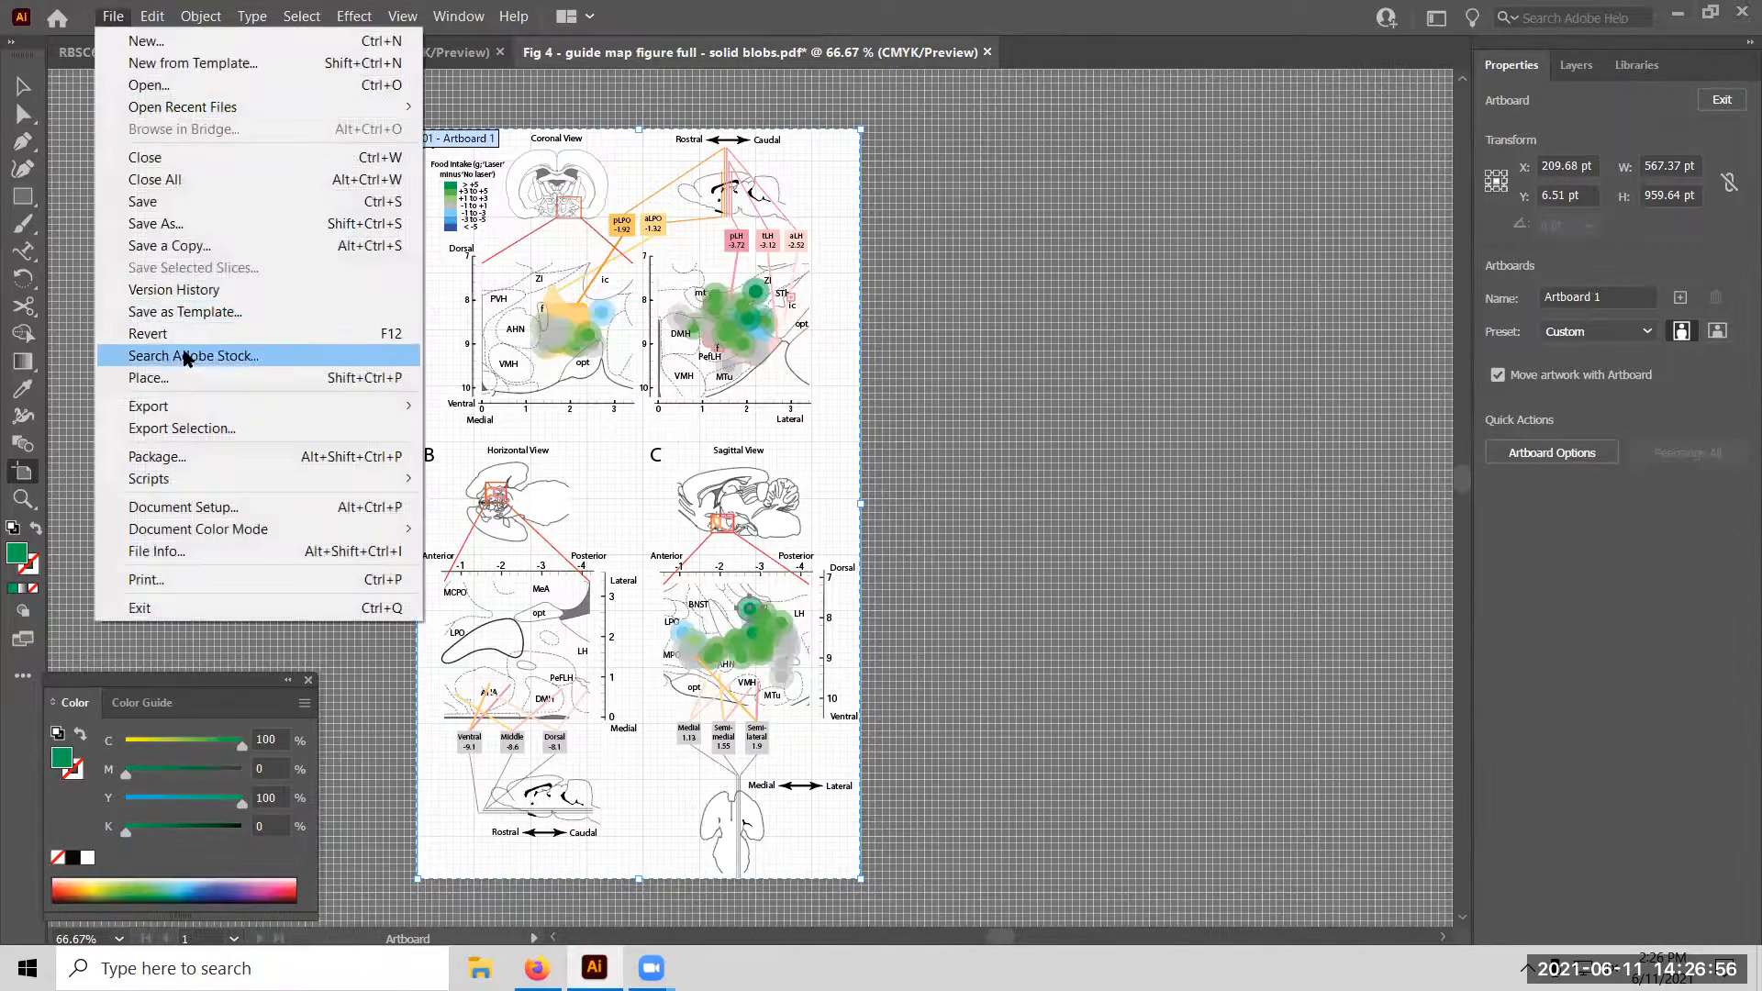
{"action": "left_click", "coordinate": [178, 224]}
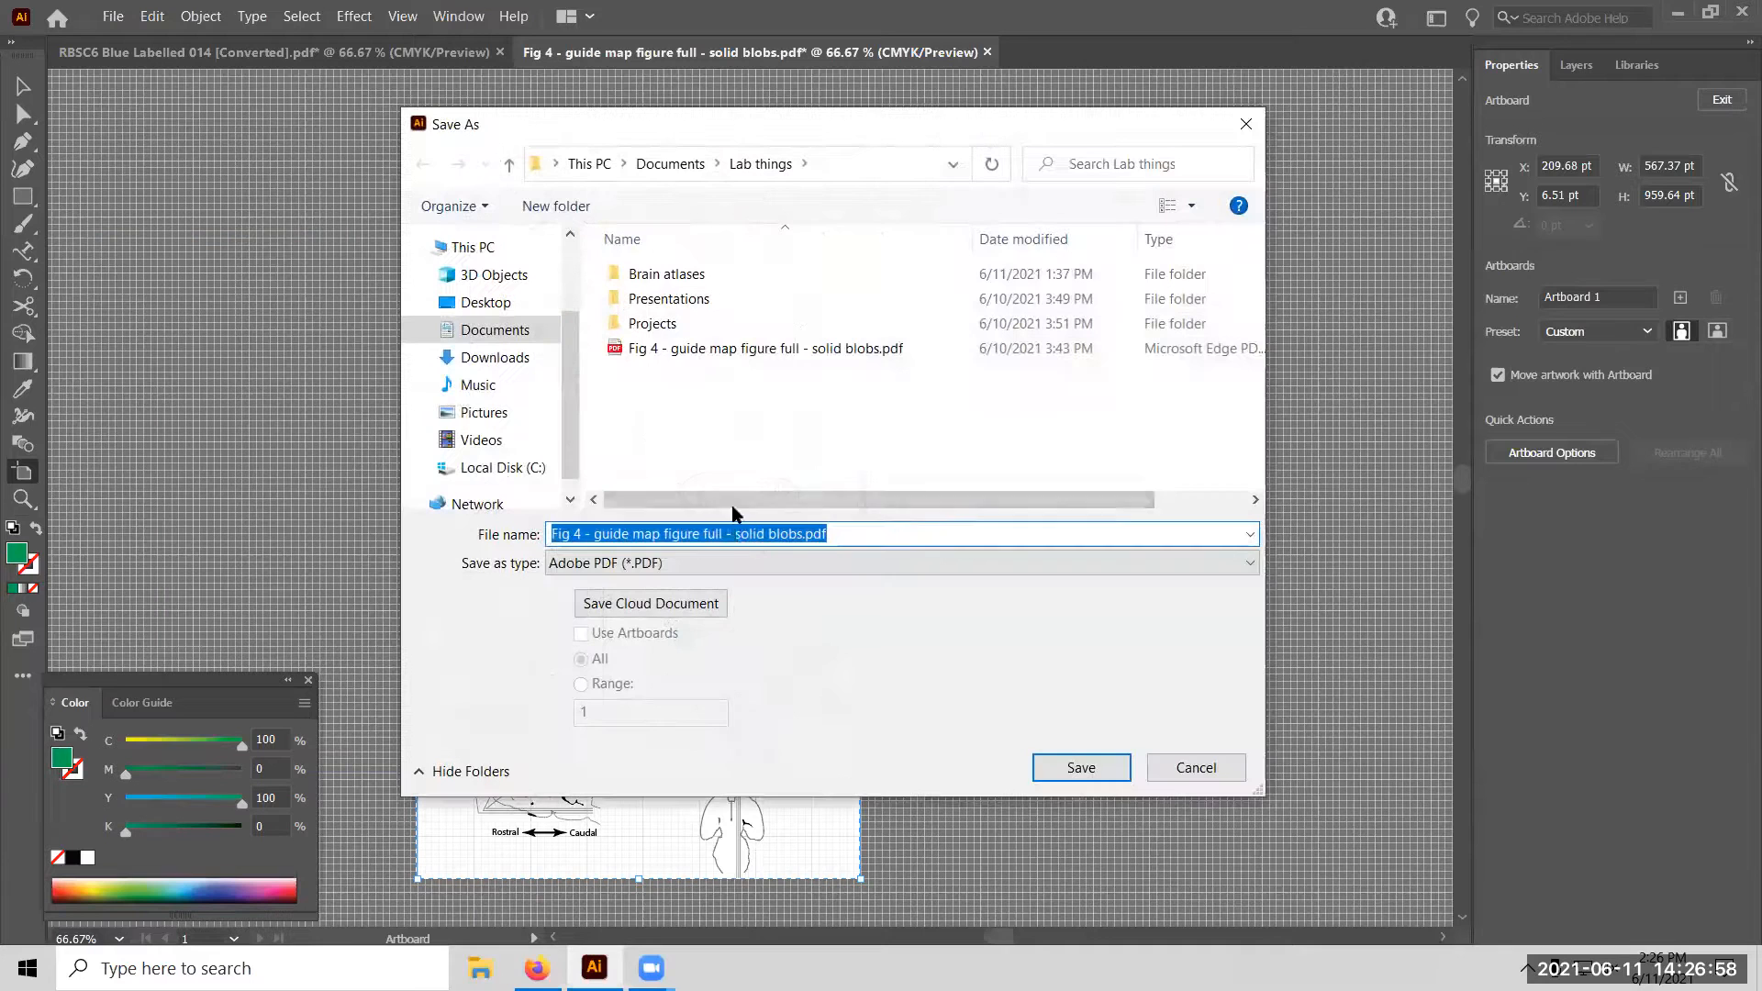
{"action": "left_click", "coordinate": [807, 535]}
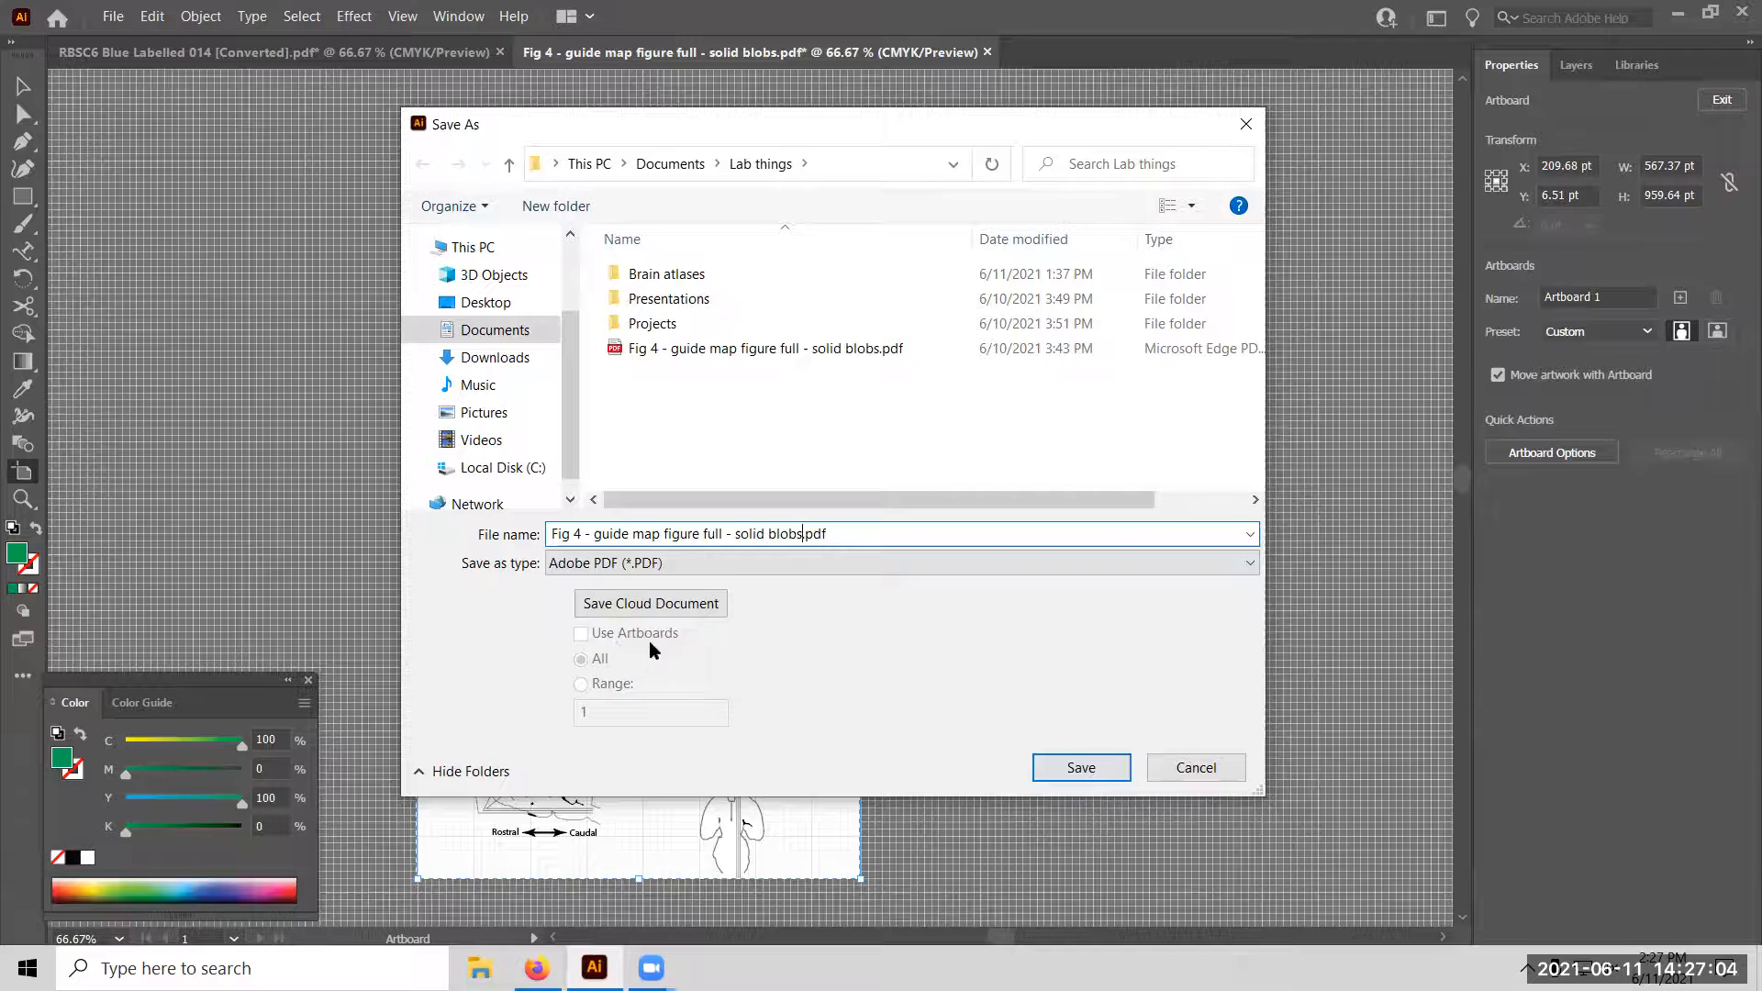
{"action": "left_click", "coordinate": [1213, 774]}
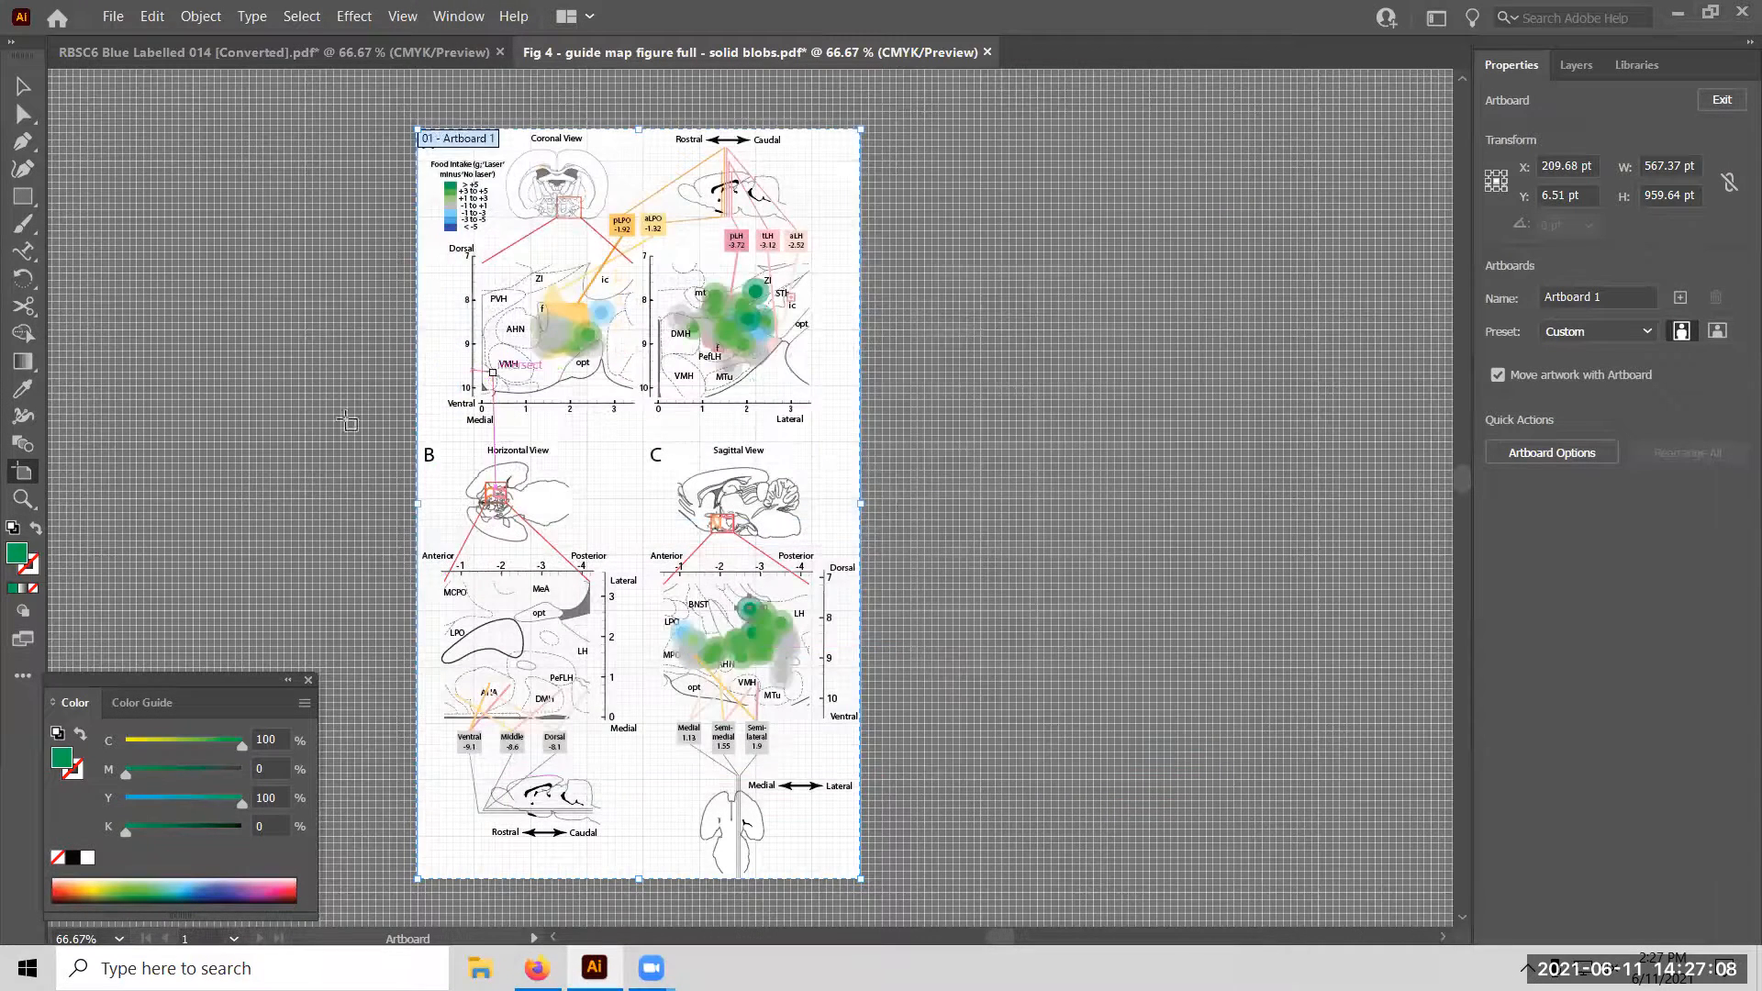
Draw a second artboard about 371 by 333 pt beside the figure and move the whole Sagittal View panel onto it.
{"action": "left_click_drag", "start_coordinate": [938, 244], "coordinate": [1228, 505]}
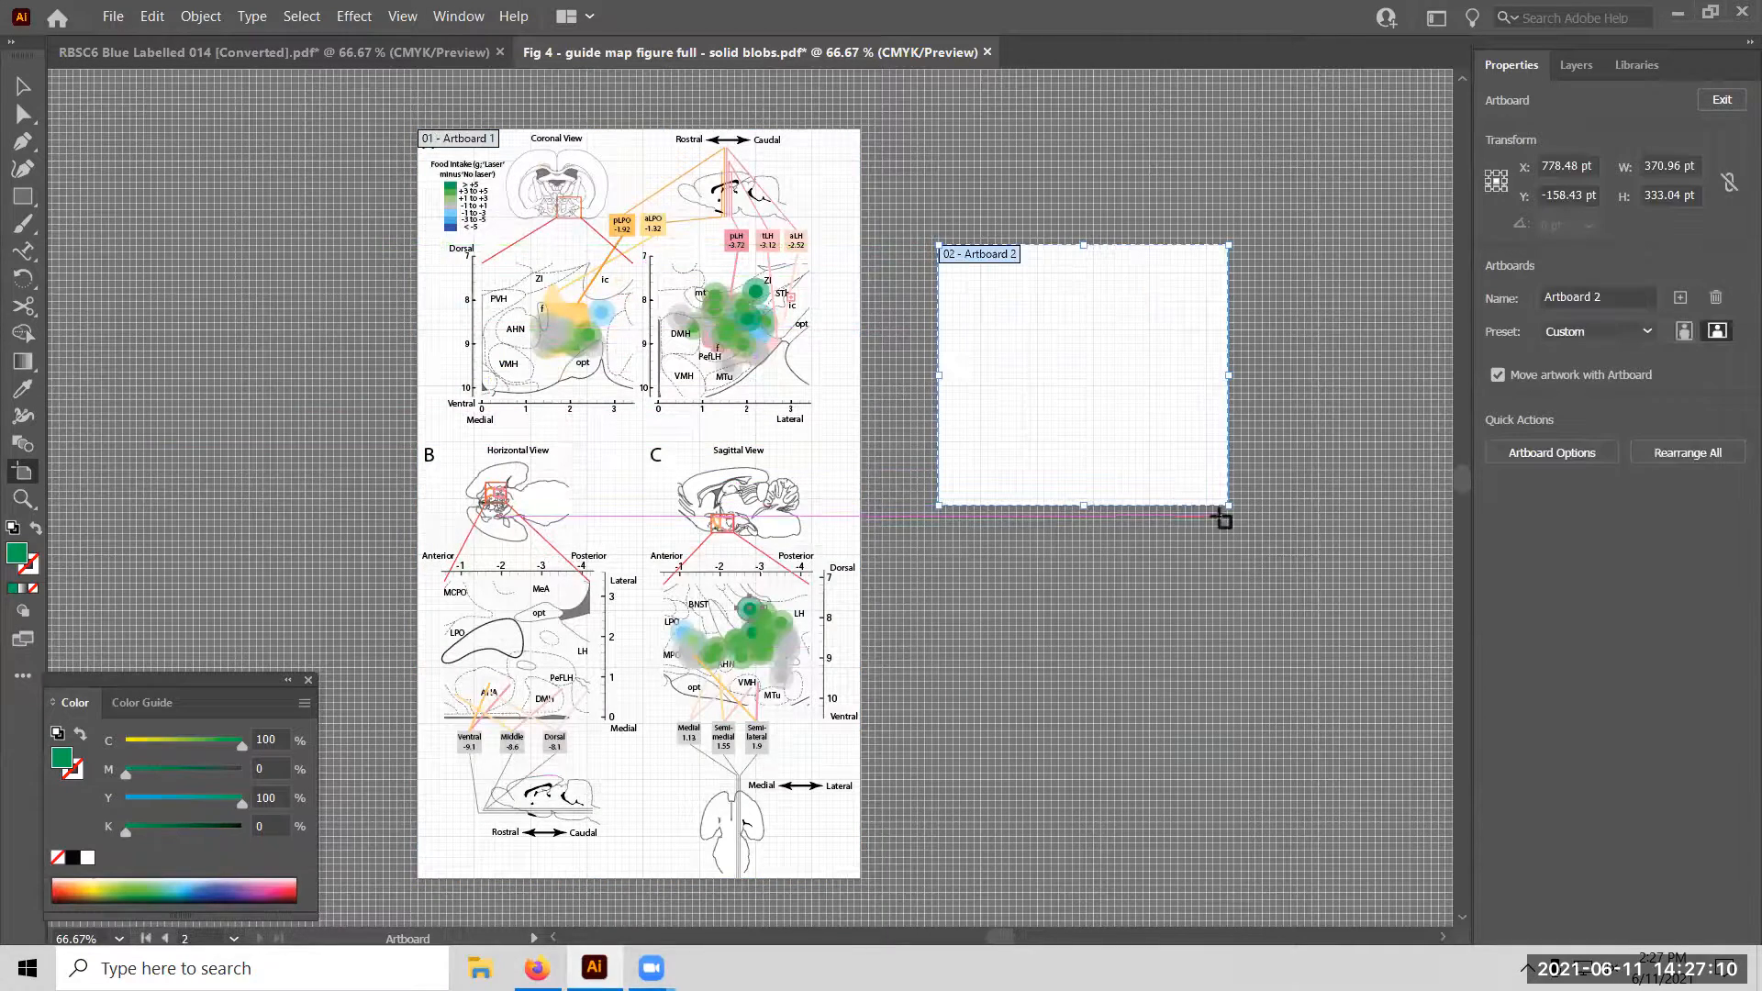
{"action": "key", "text": "v"}
{"action": "left_click_drag", "start_coordinate": [634, 432], "coordinate": [864, 884]}
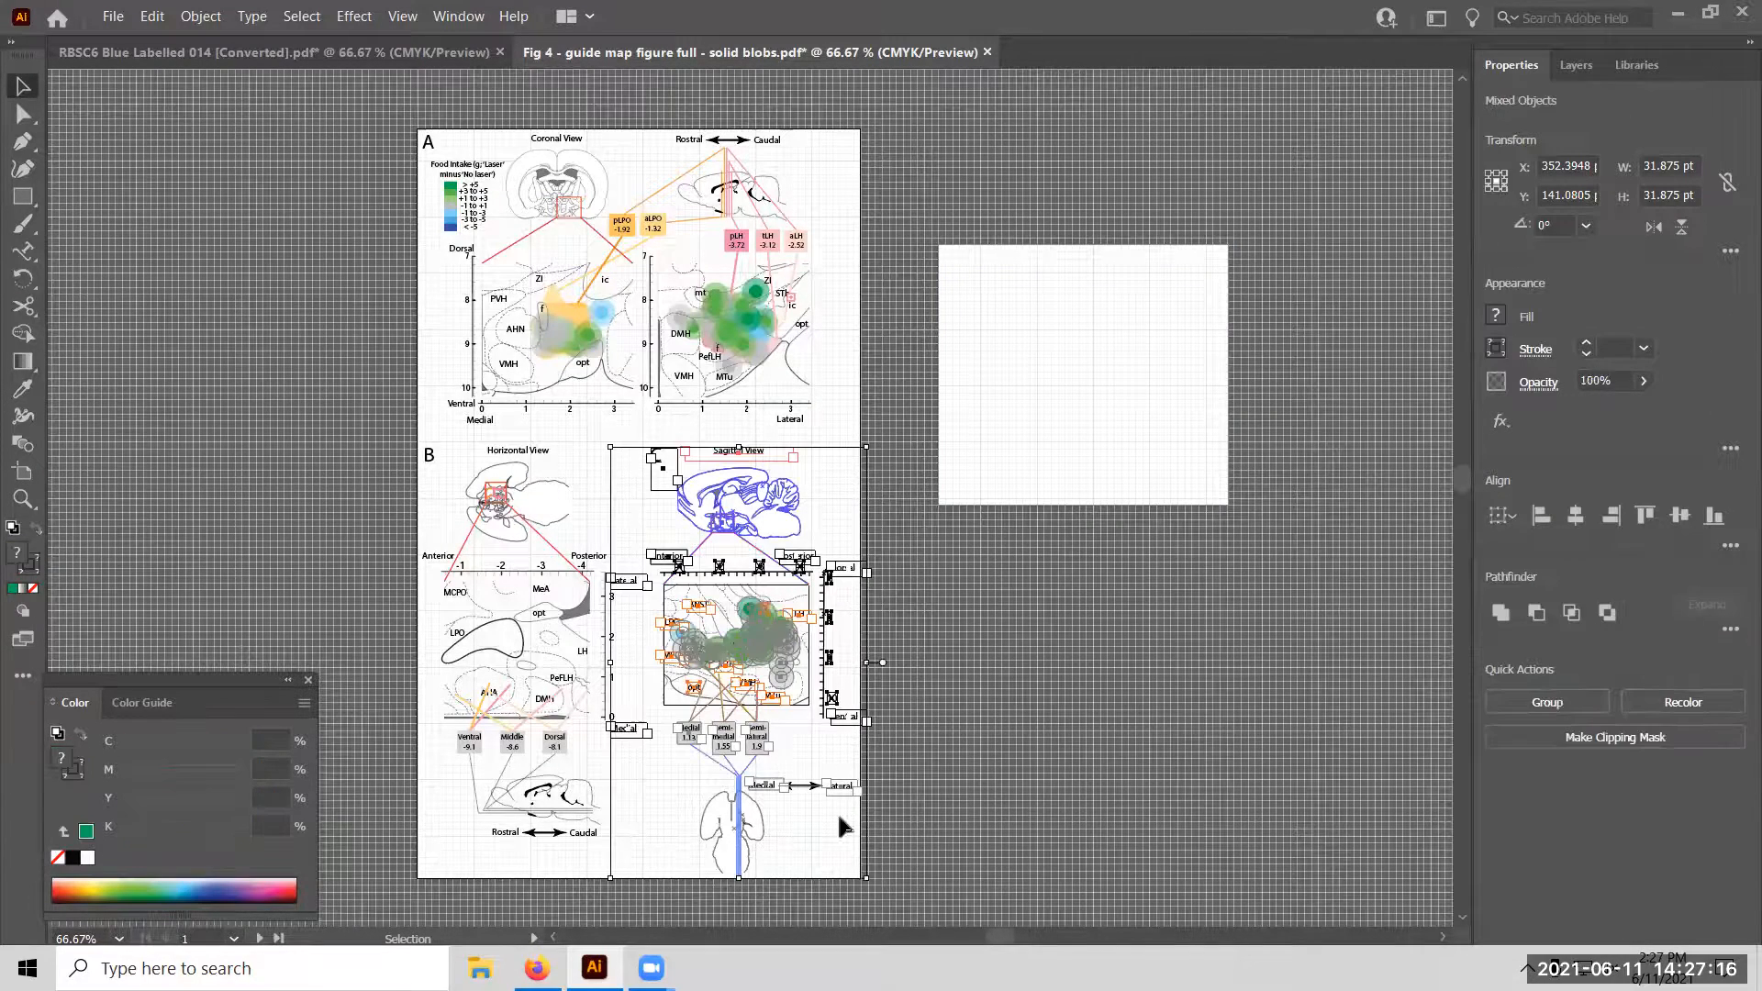
{"action": "left_click_drag", "start_coordinate": [739, 514], "coordinate": [1068, 322]}
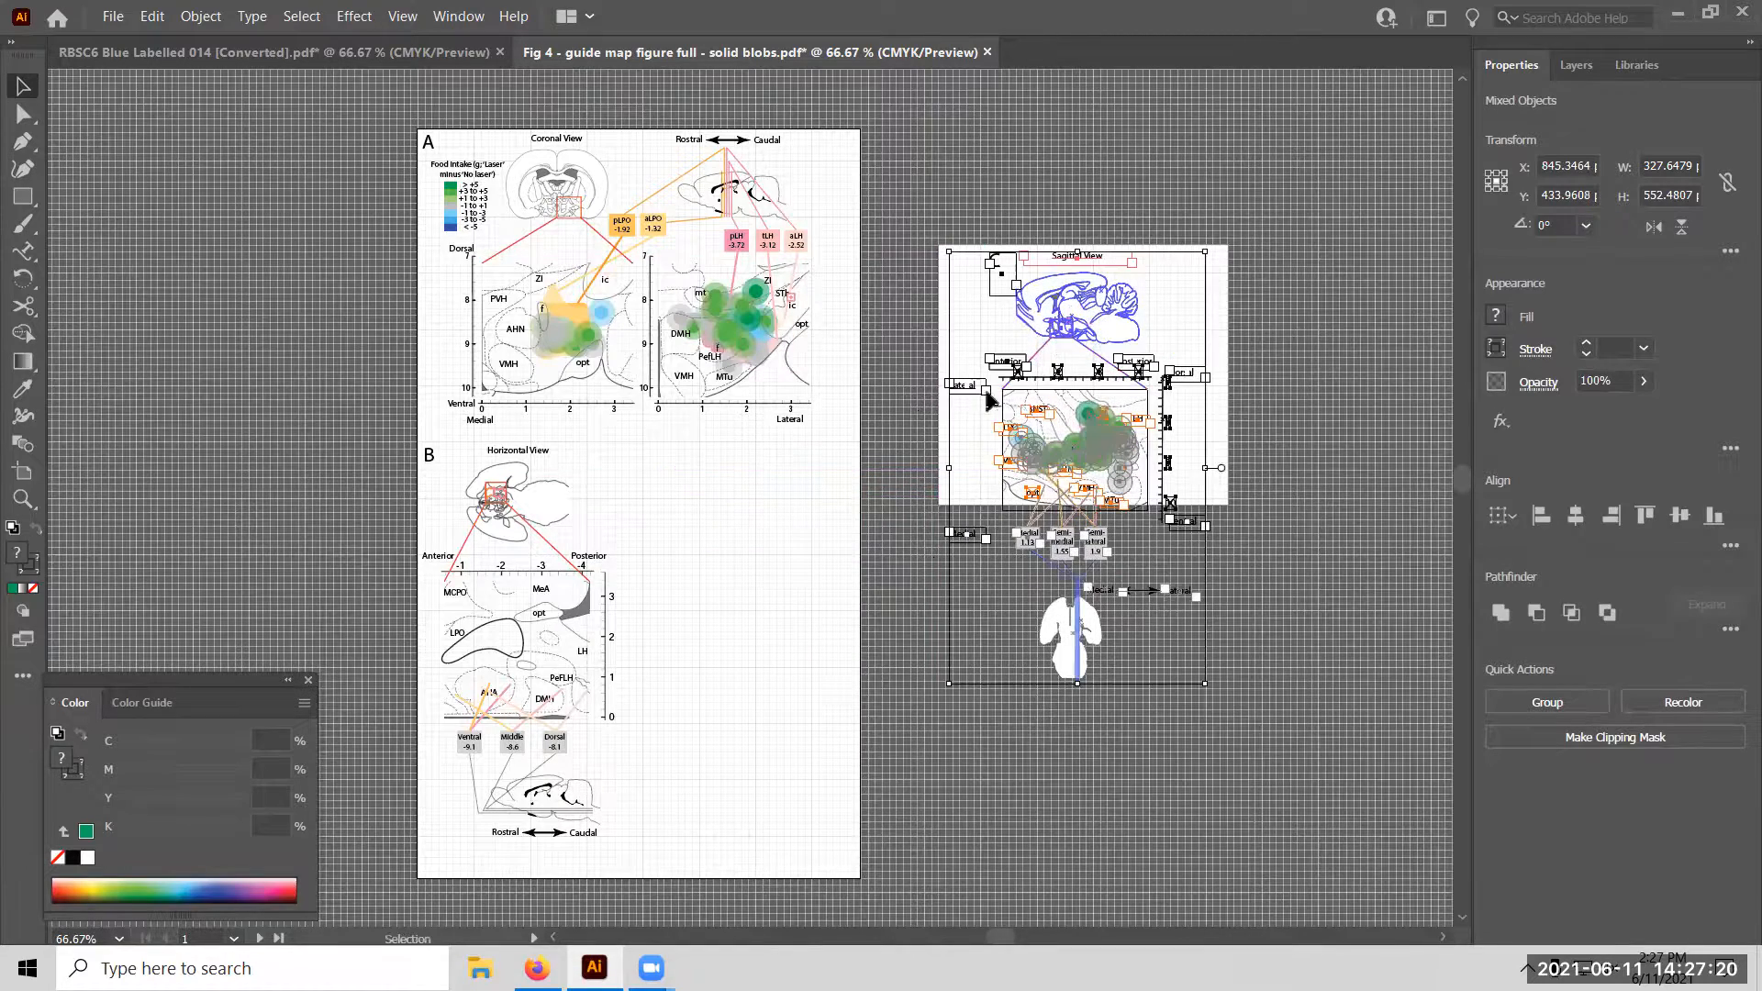
Resize Artboard 2 to about 364 by 570 pt so that it encloses the whole Sagittal View panel, and deselect the artwork.
{"action": "left_click", "coordinate": [23, 470]}
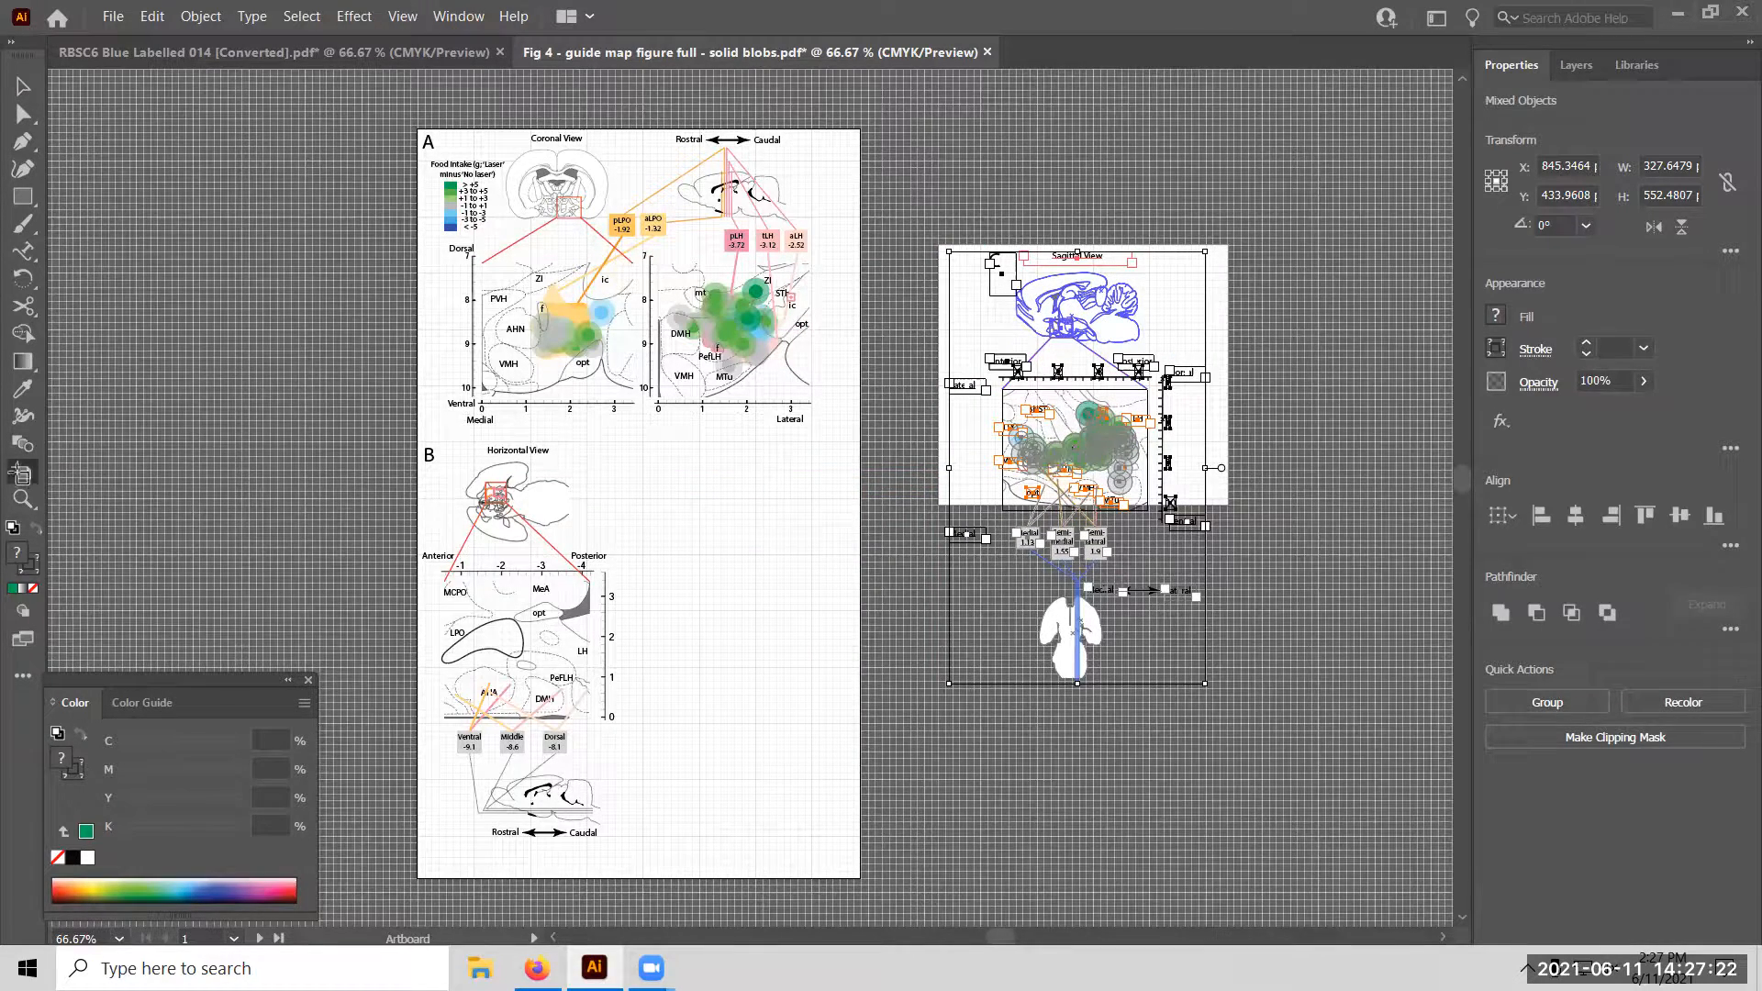
{"action": "left_click", "coordinate": [1225, 266]}
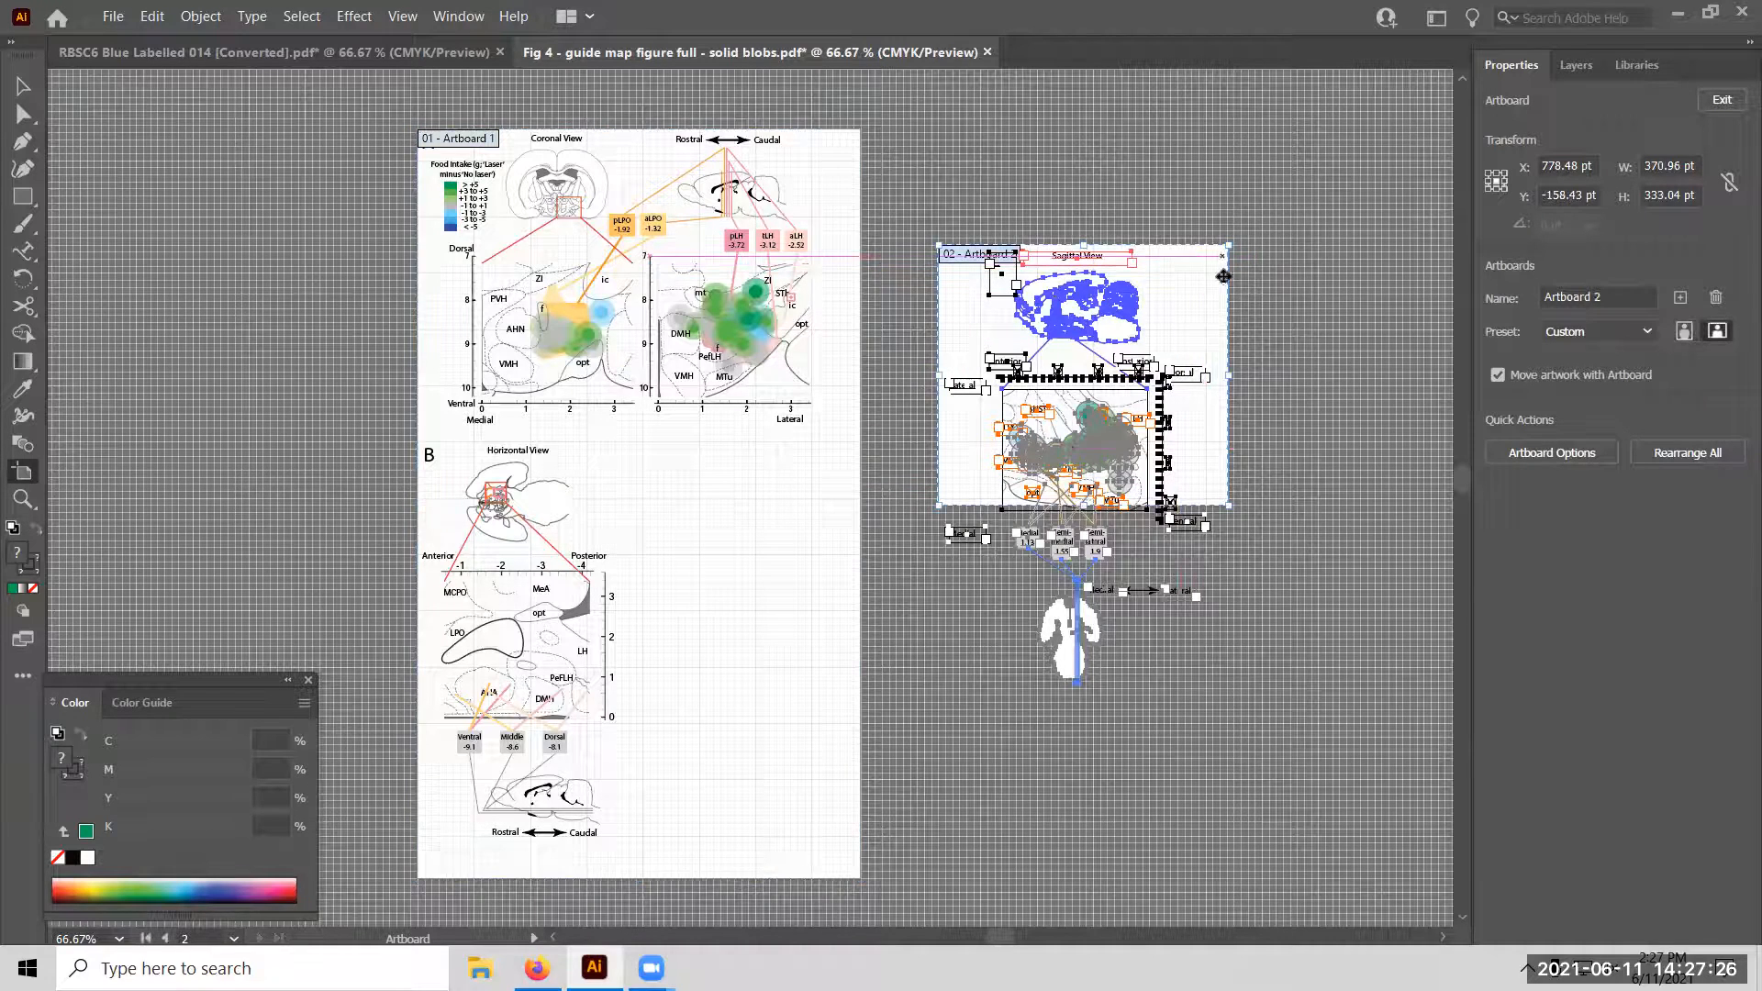
{"action": "left_click_drag", "start_coordinate": [1232, 509], "coordinate": [1224, 695]}
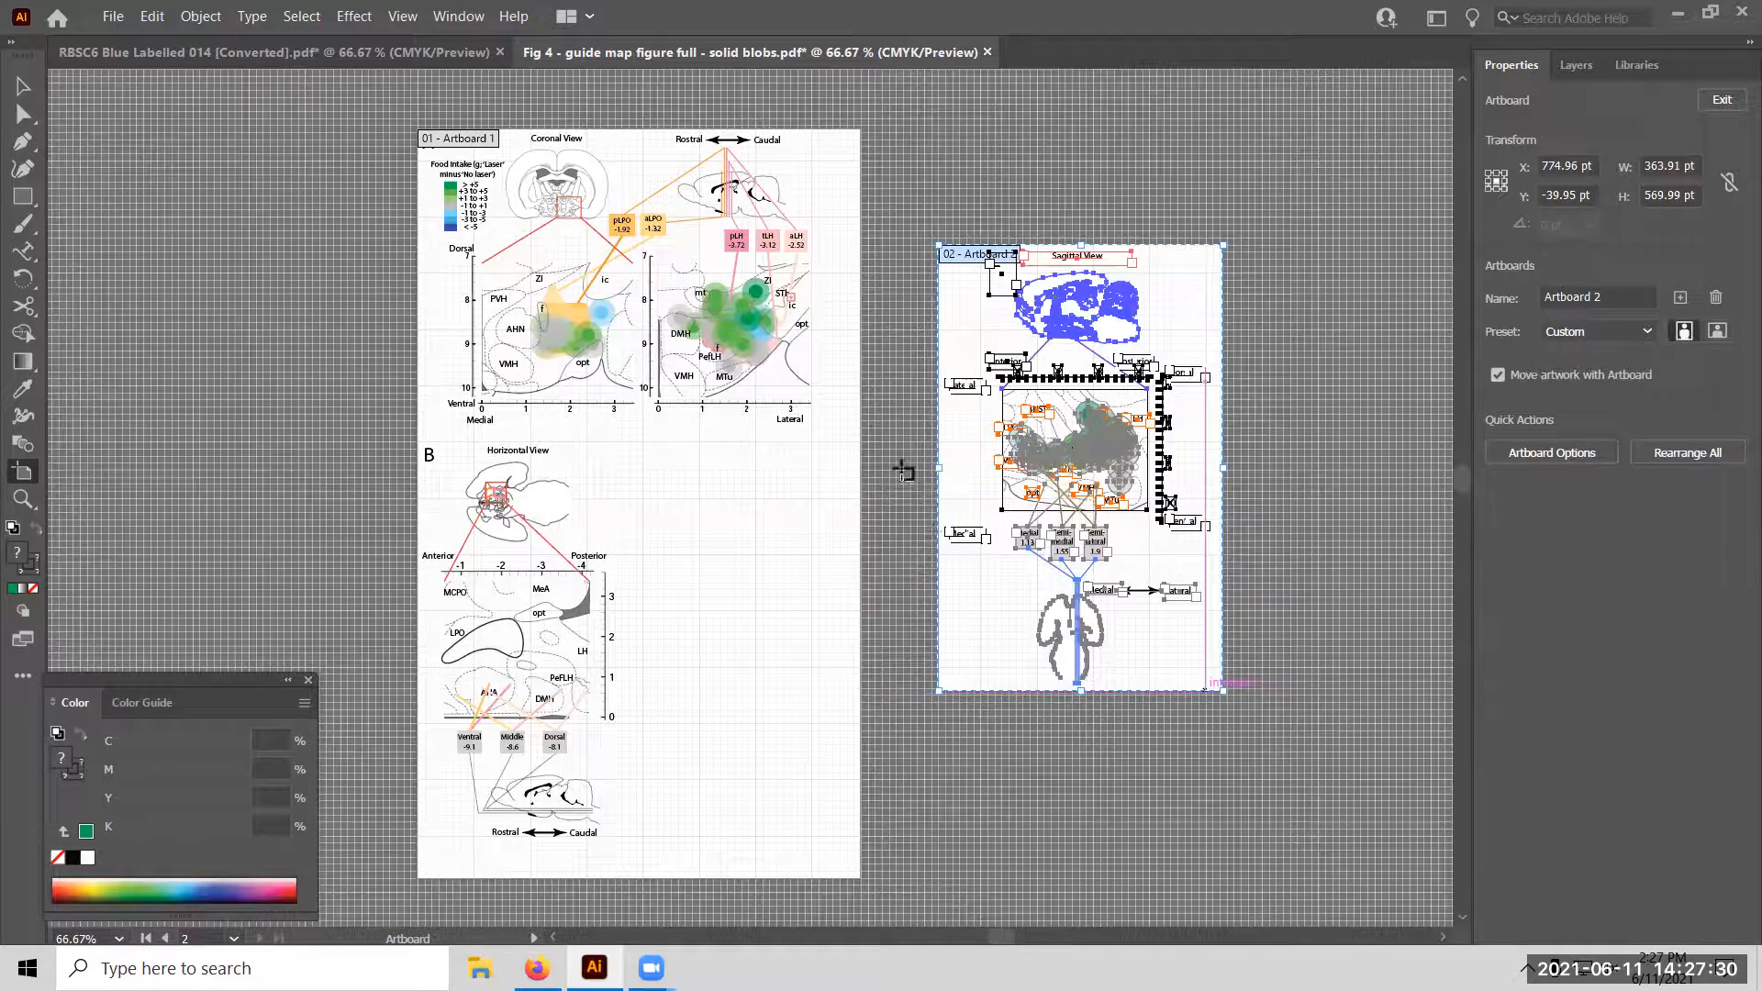
{"action": "left_click", "coordinate": [905, 468]}
{"action": "left_click", "coordinate": [23, 85]}
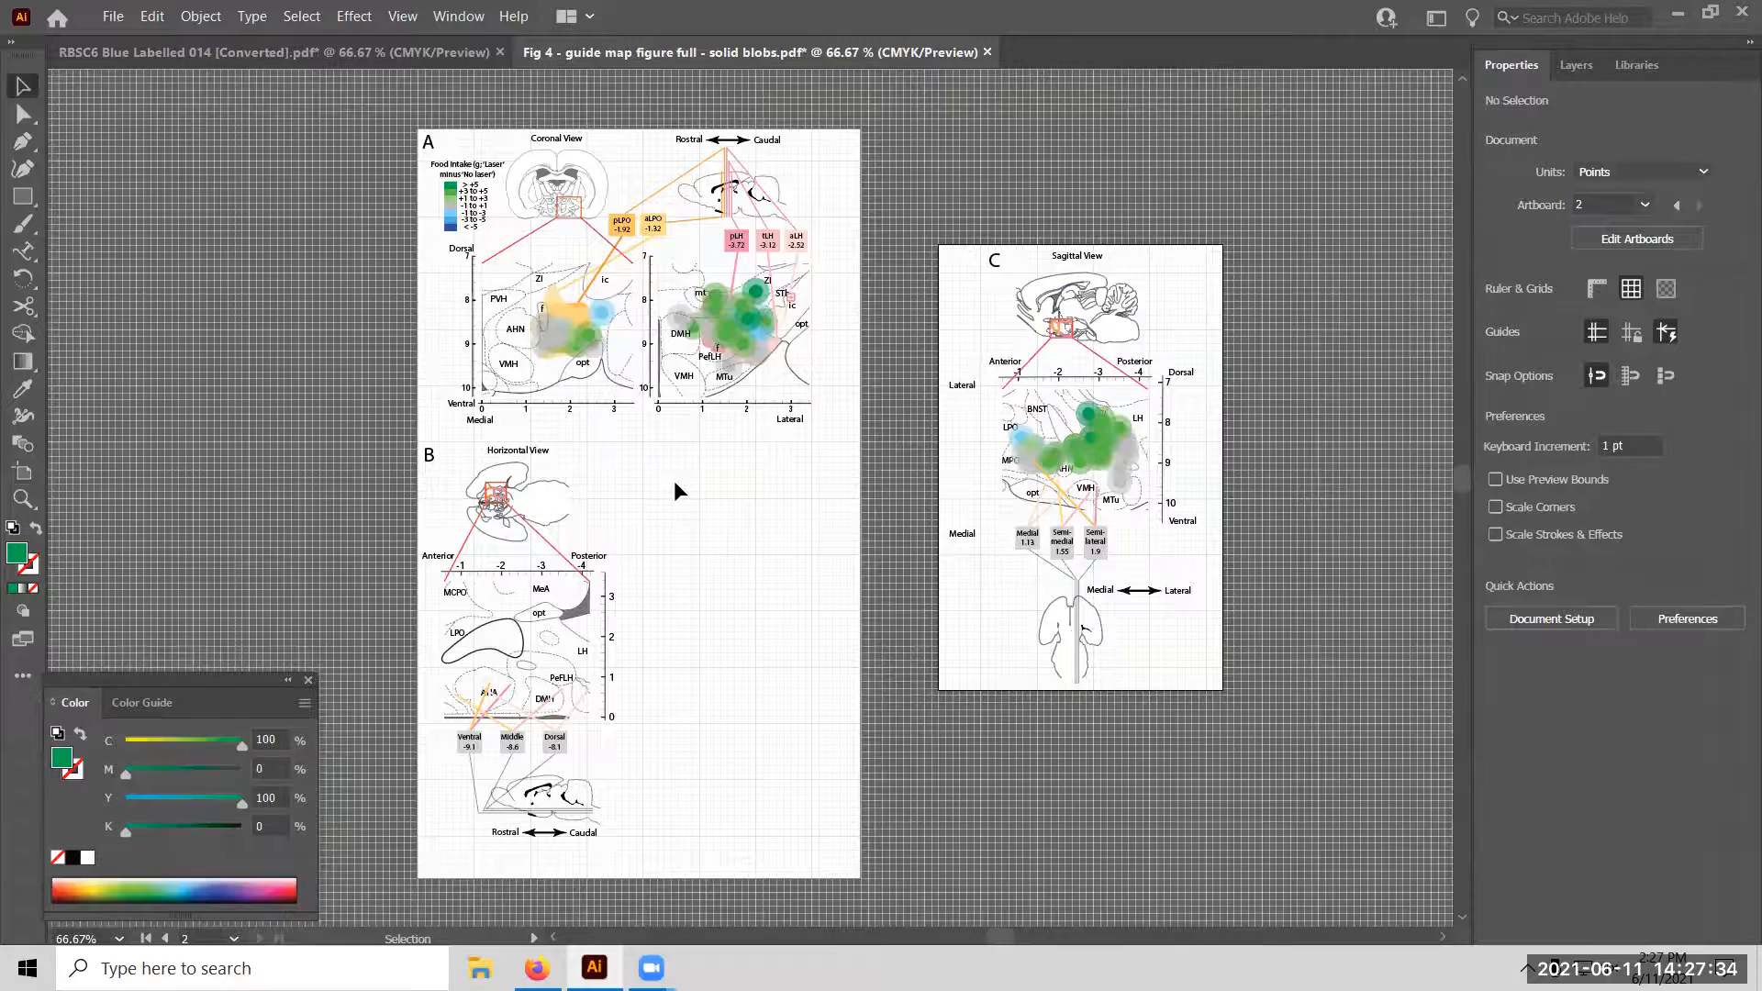
Limit the PDF save to artboard range 1 in the Save As options, and cancel the save.
{"action": "left_click", "coordinate": [113, 15]}
{"action": "left_click", "coordinate": [142, 223]}
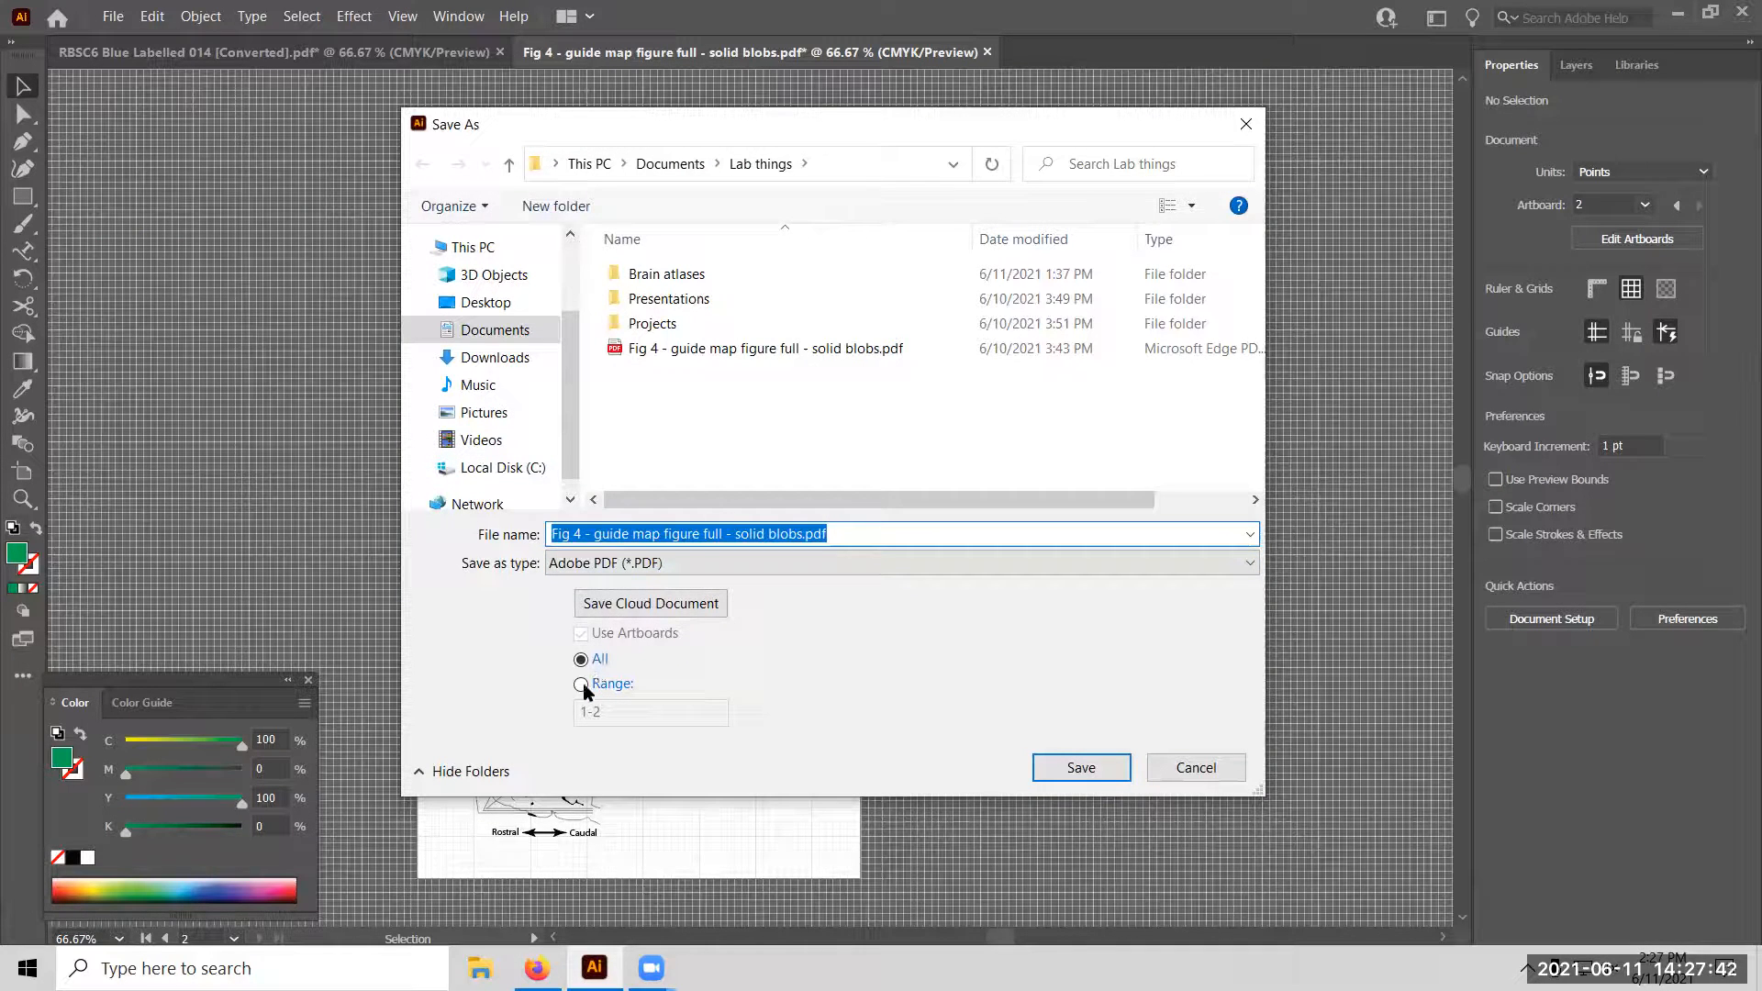
{"action": "left_click", "coordinate": [582, 684]}
{"action": "left_click_drag", "start_coordinate": [603, 714], "coordinate": [589, 724]}
{"action": "key", "text": "BackSpace"}
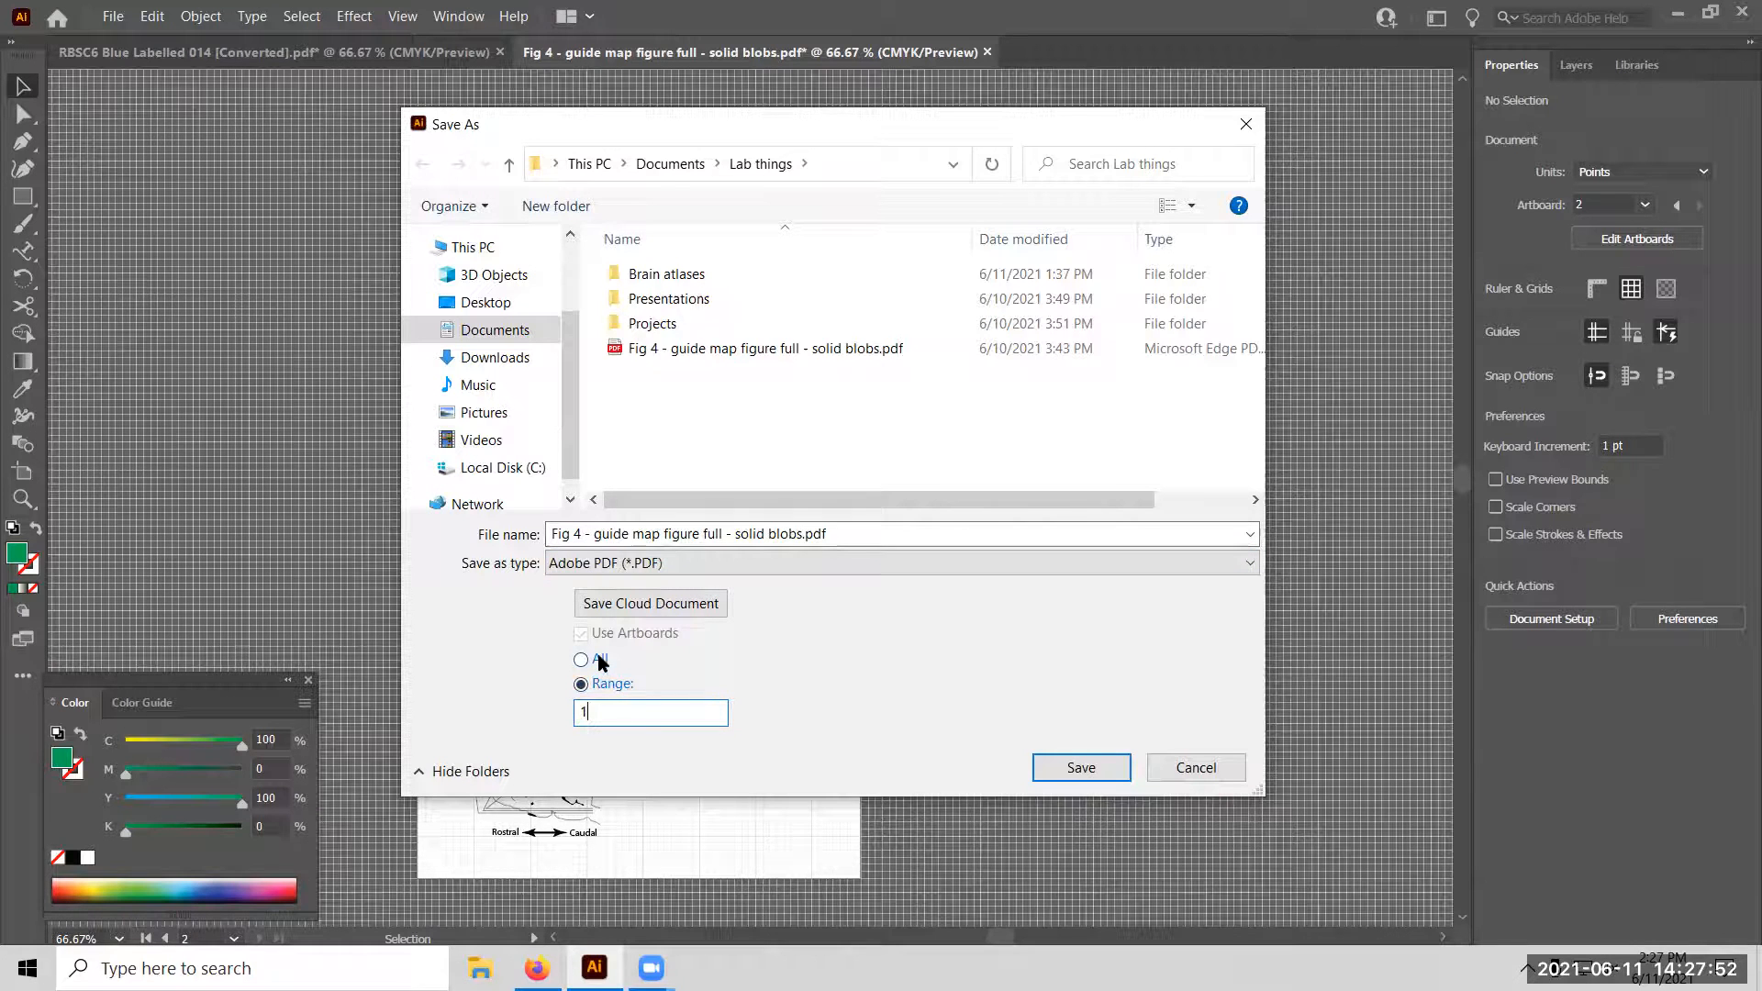
{"action": "left_click", "coordinate": [1171, 762]}
Review the available export formats, choose PNG for the figure, and leave the export without completing it.
{"action": "left_click", "coordinate": [112, 16]}
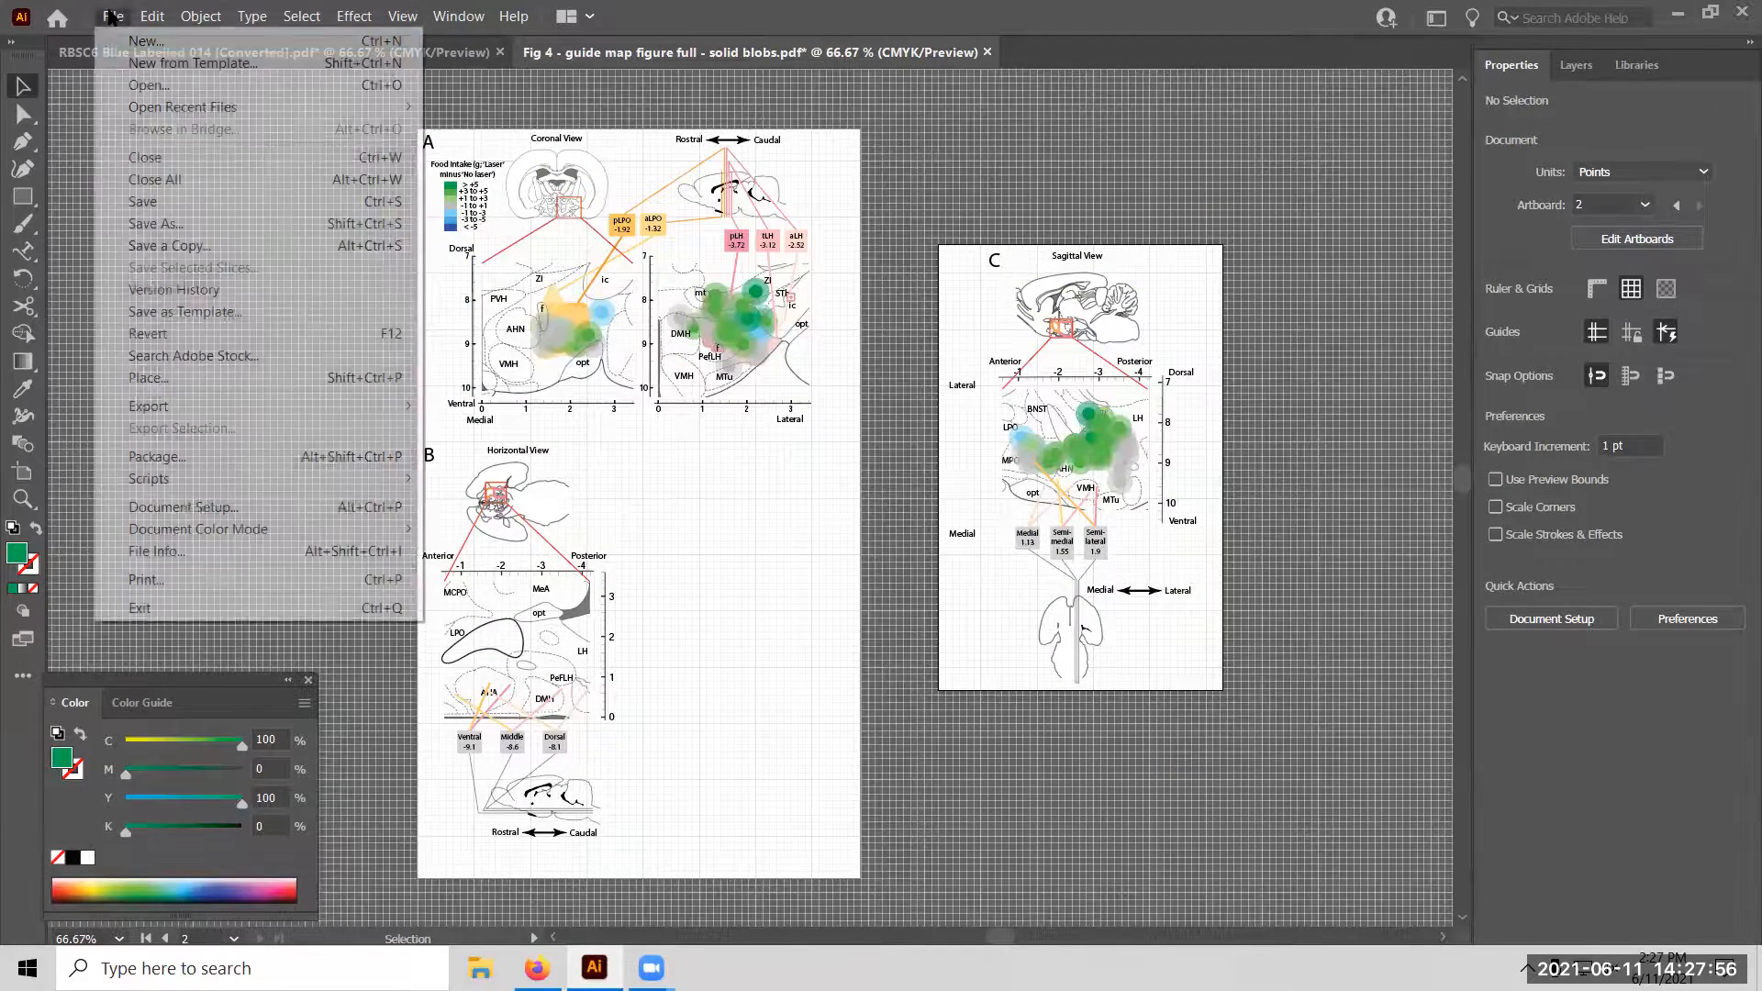
{"action": "mouse_move", "coordinate": [172, 415]}
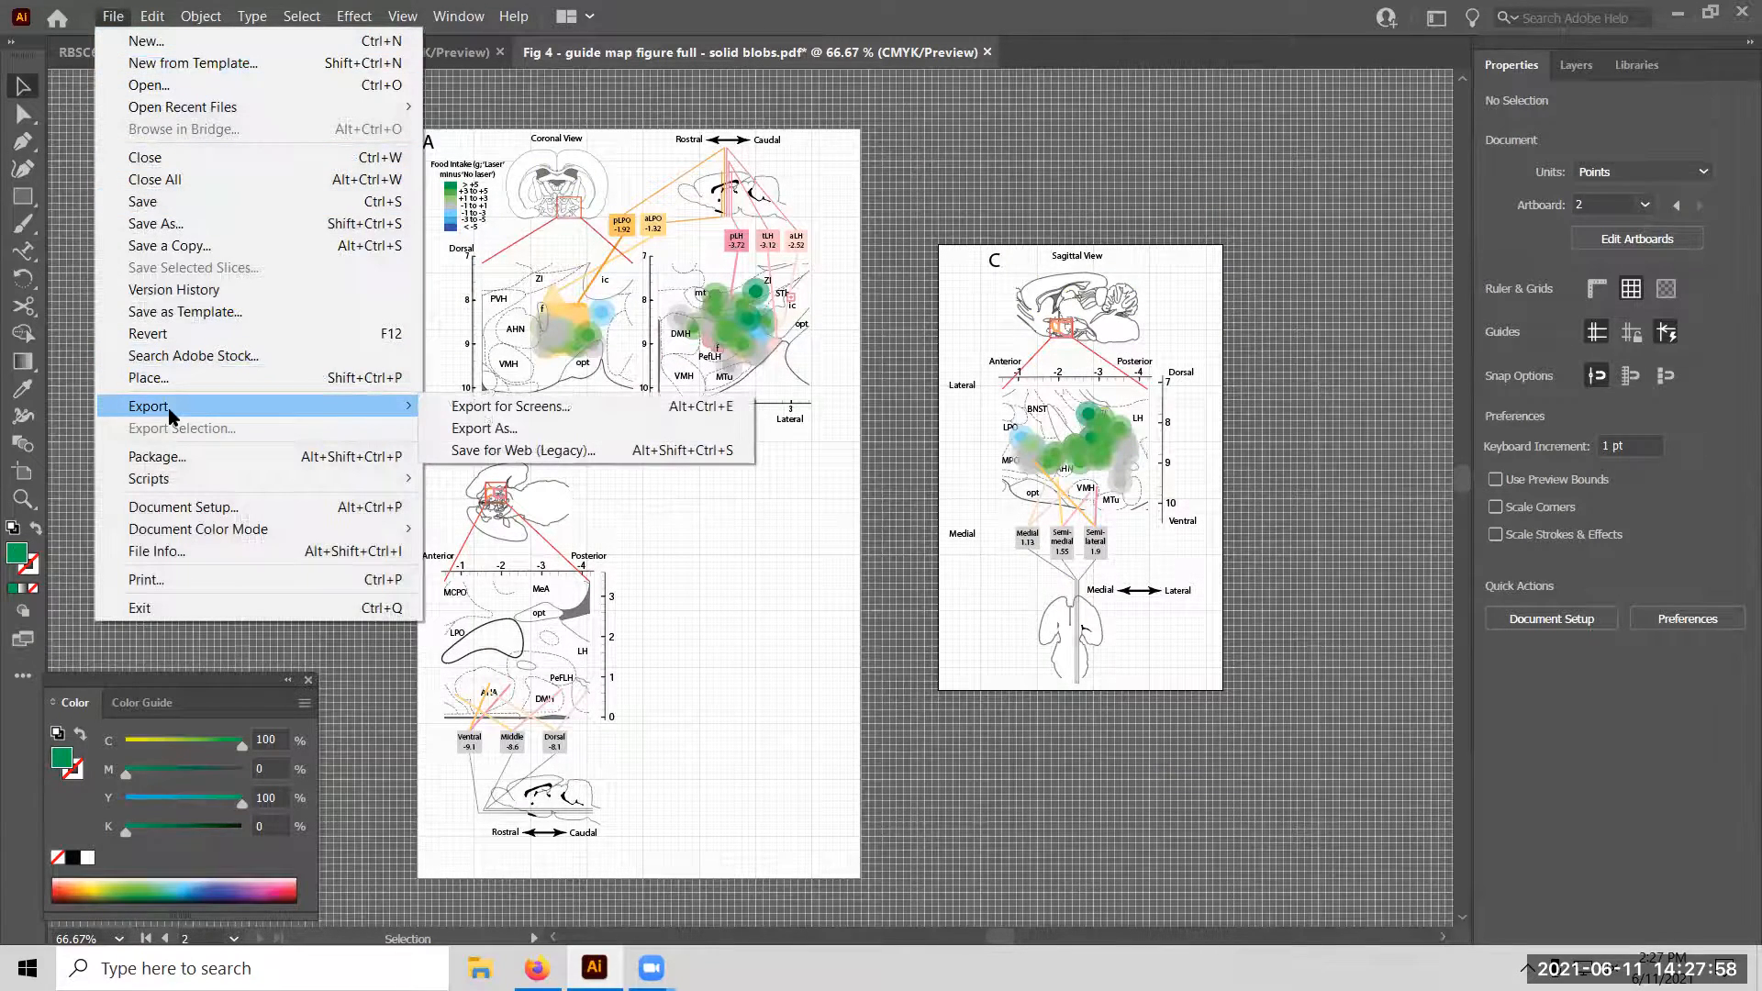
{"action": "left_click", "coordinate": [538, 430]}
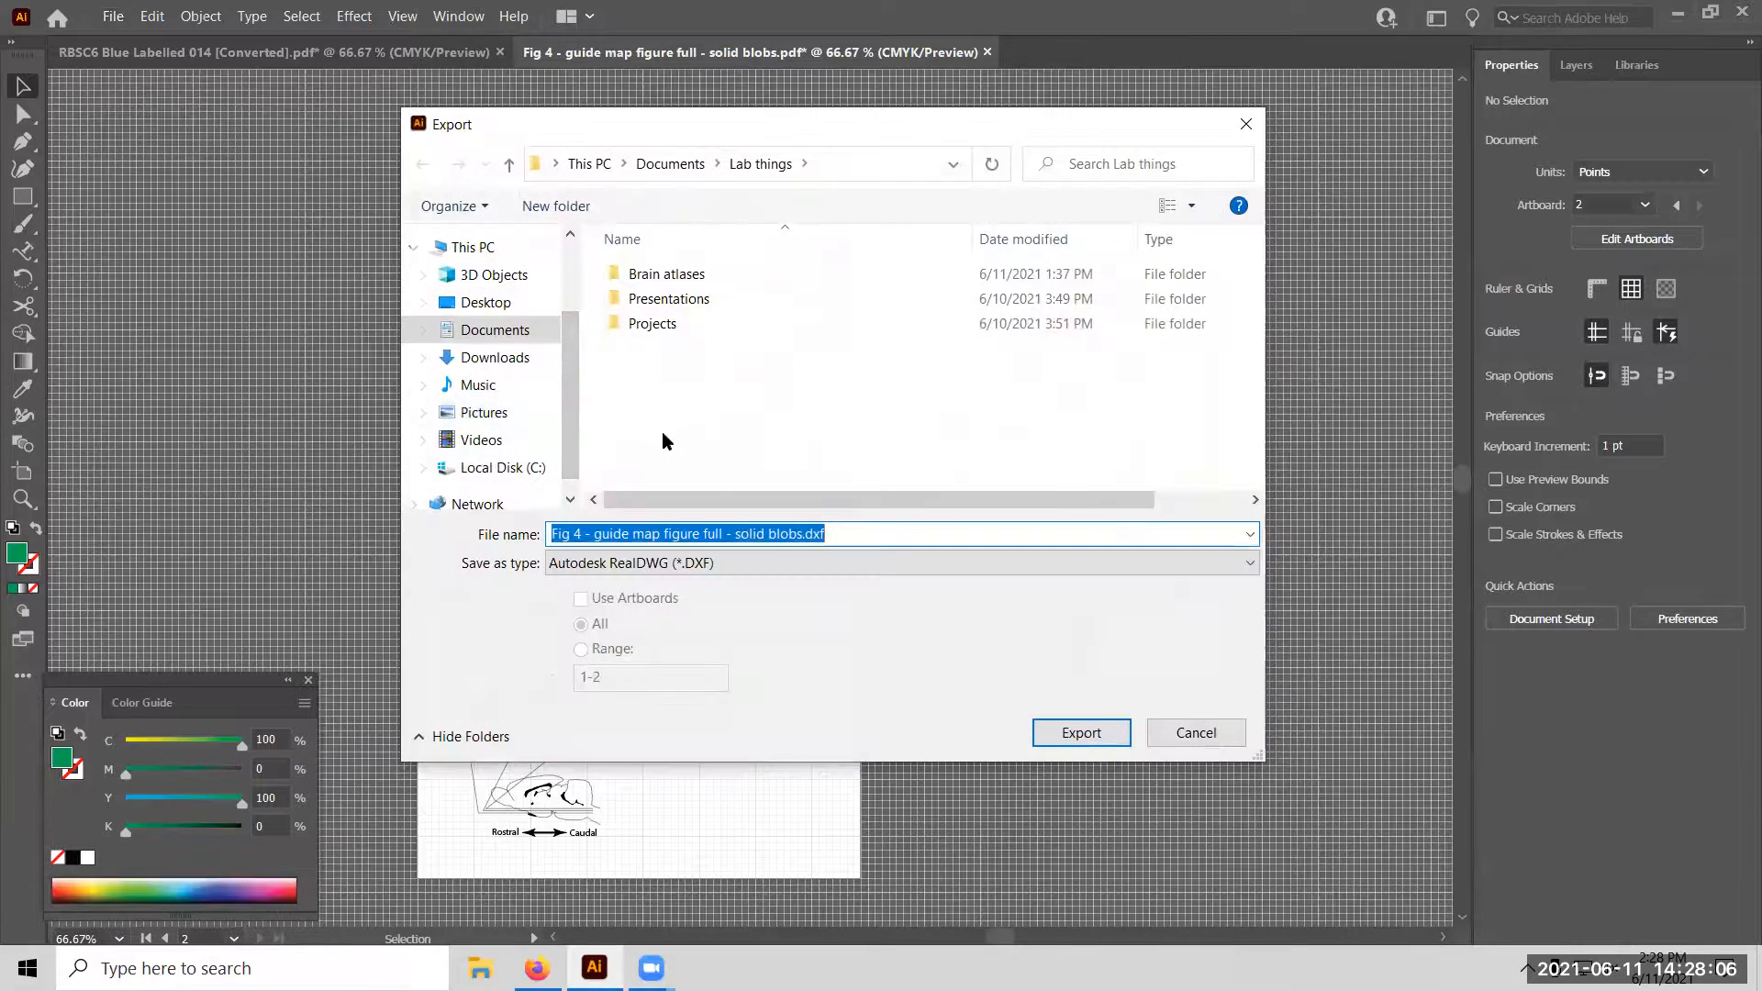
{"action": "left_click", "coordinate": [785, 571]}
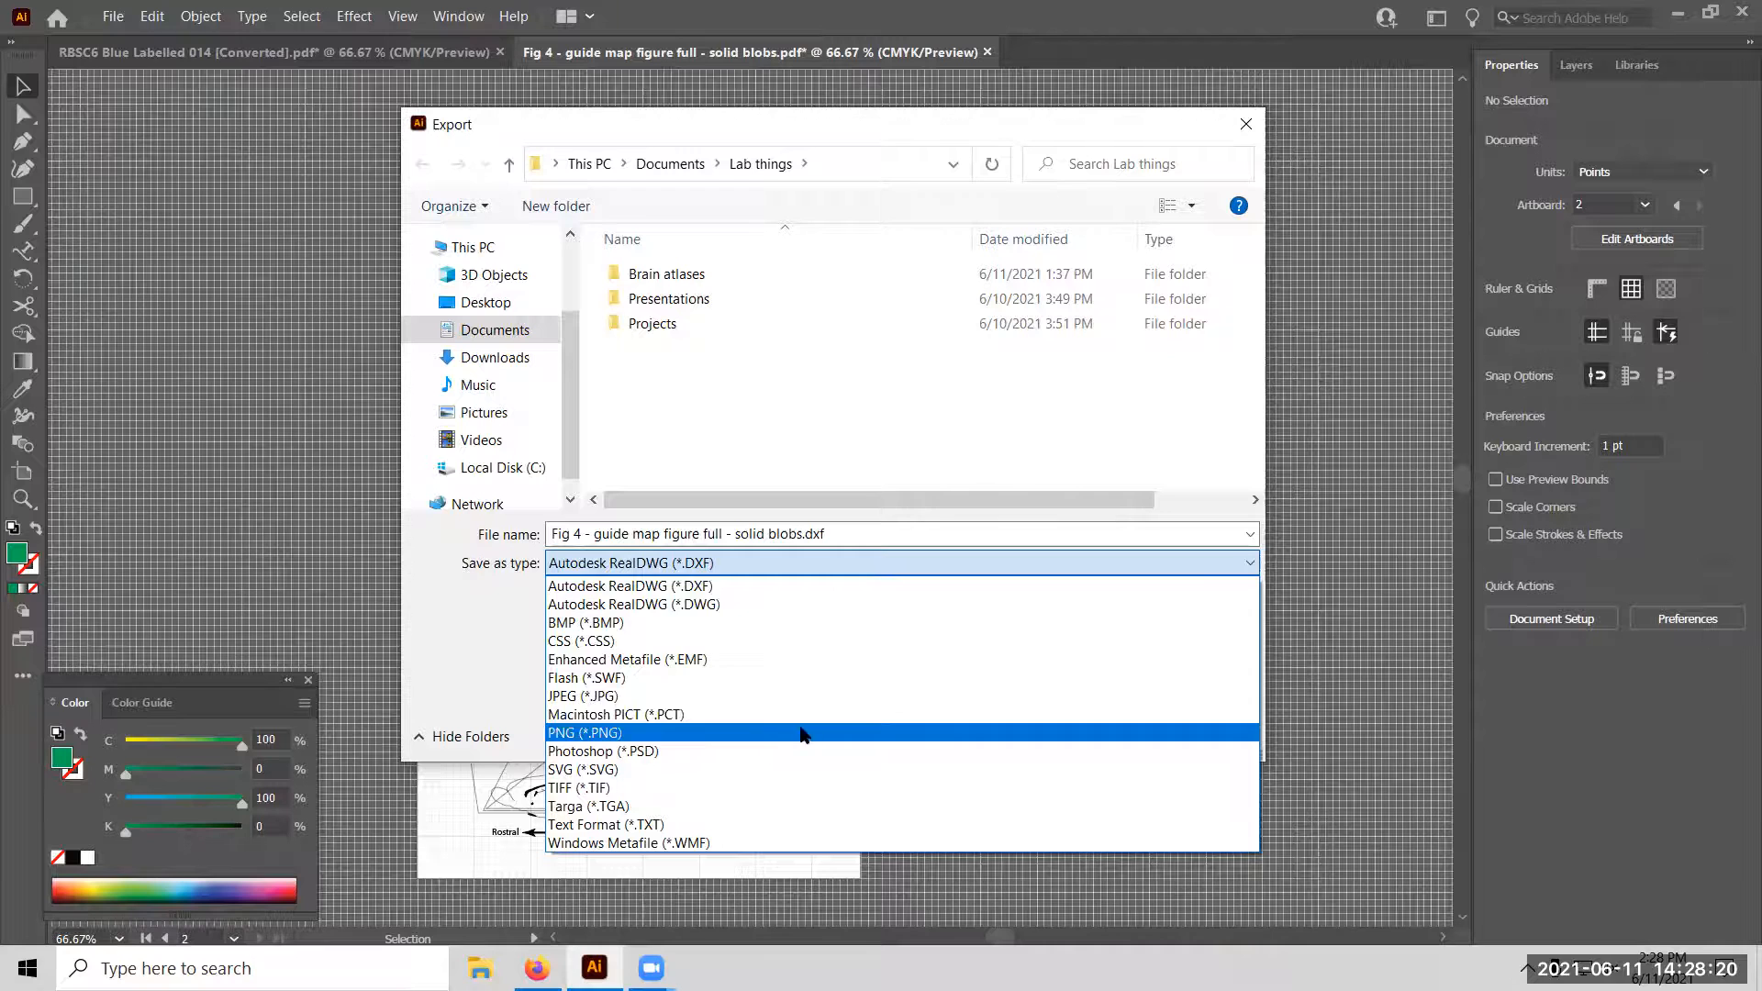
{"action": "left_click", "coordinate": [1355, 569]}
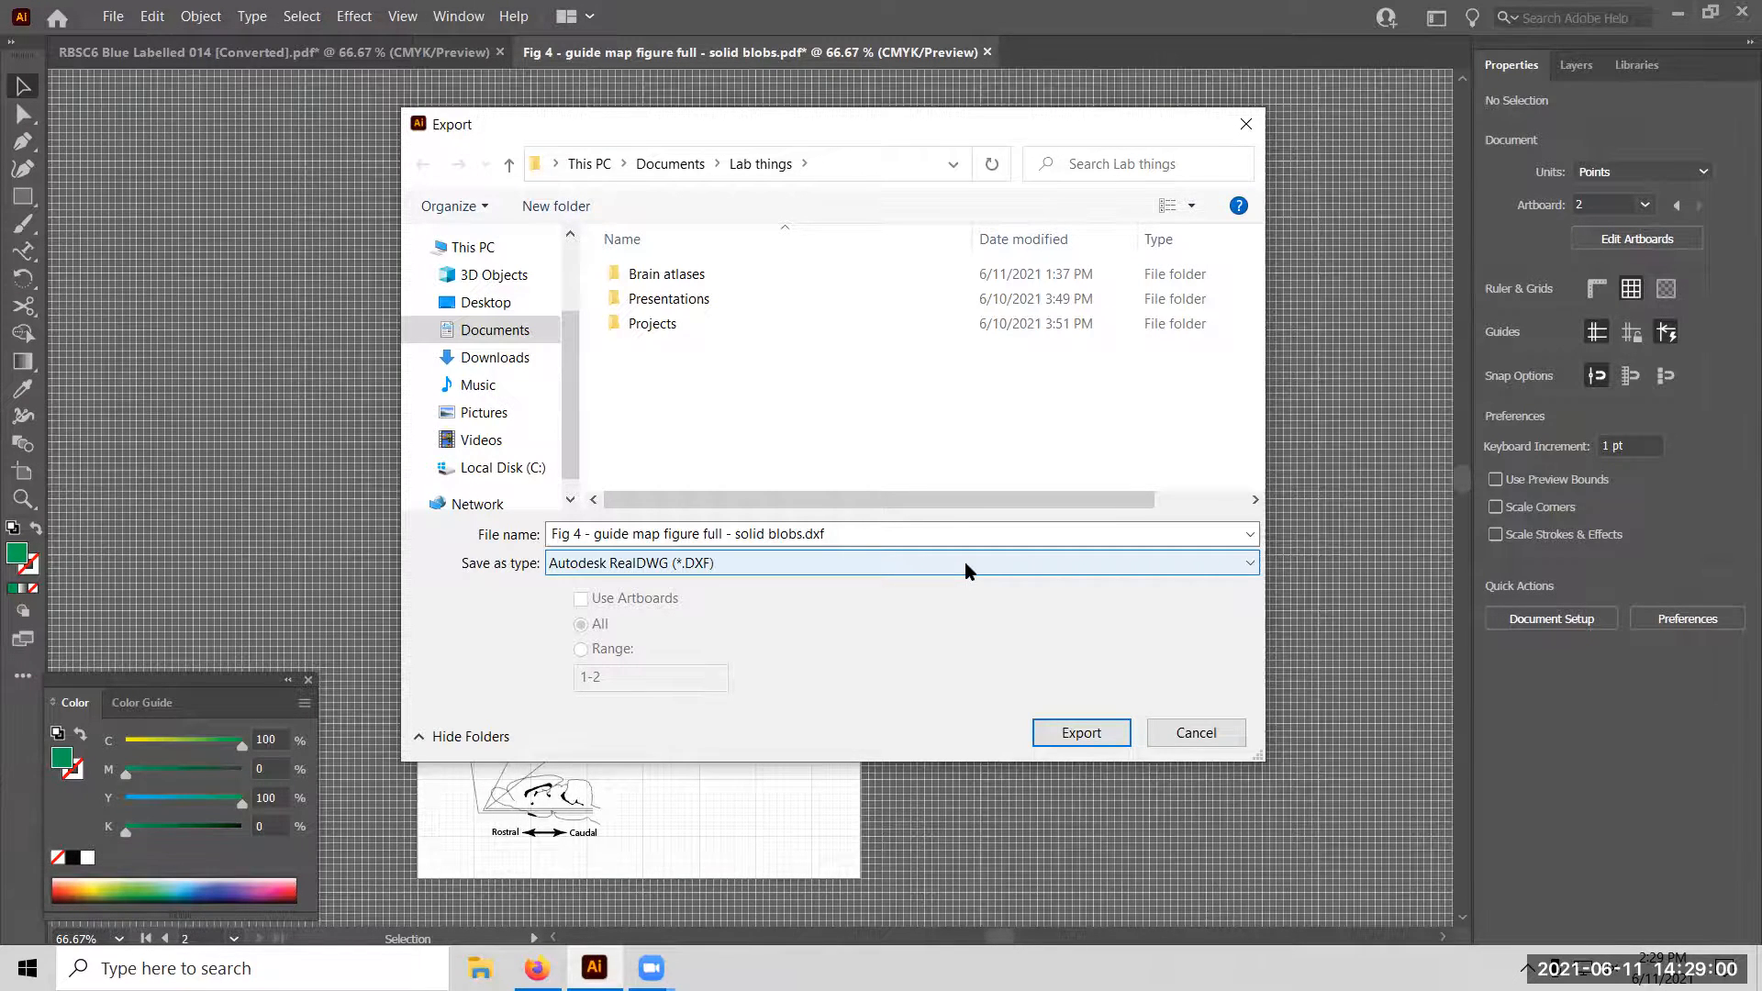
{"action": "left_click", "coordinate": [966, 565]}
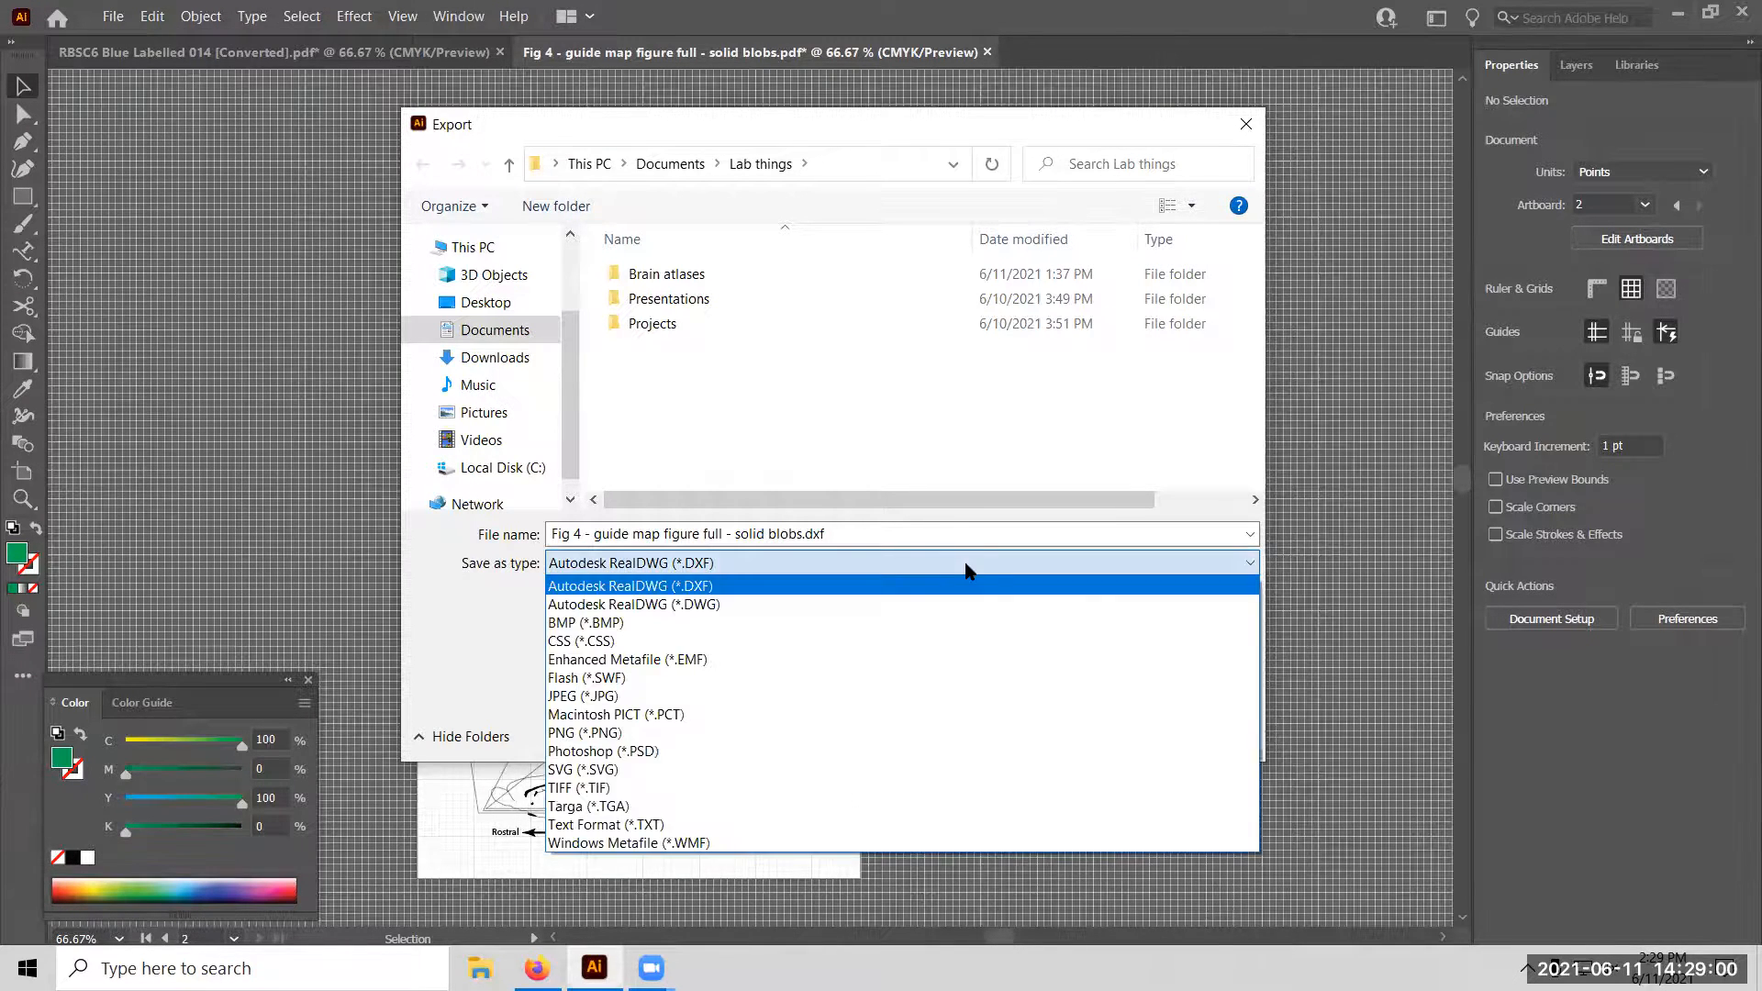
{"action": "left_click", "coordinate": [778, 733]}
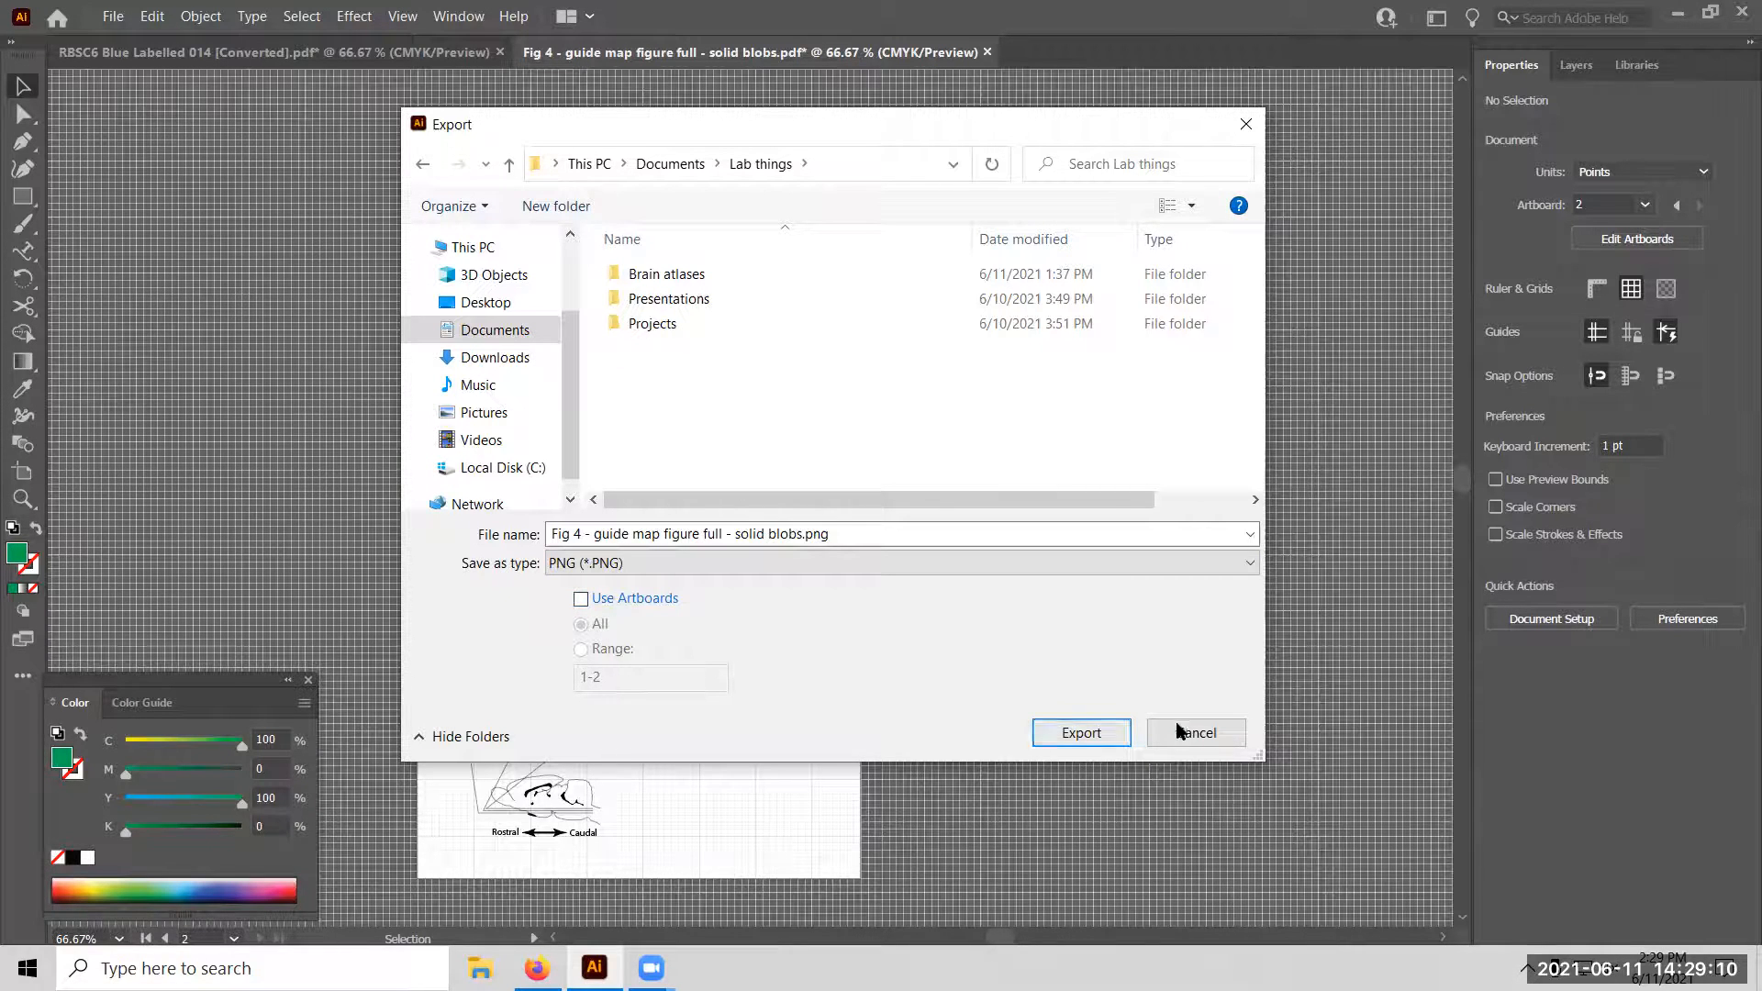
{"action": "left_click", "coordinate": [1097, 731]}
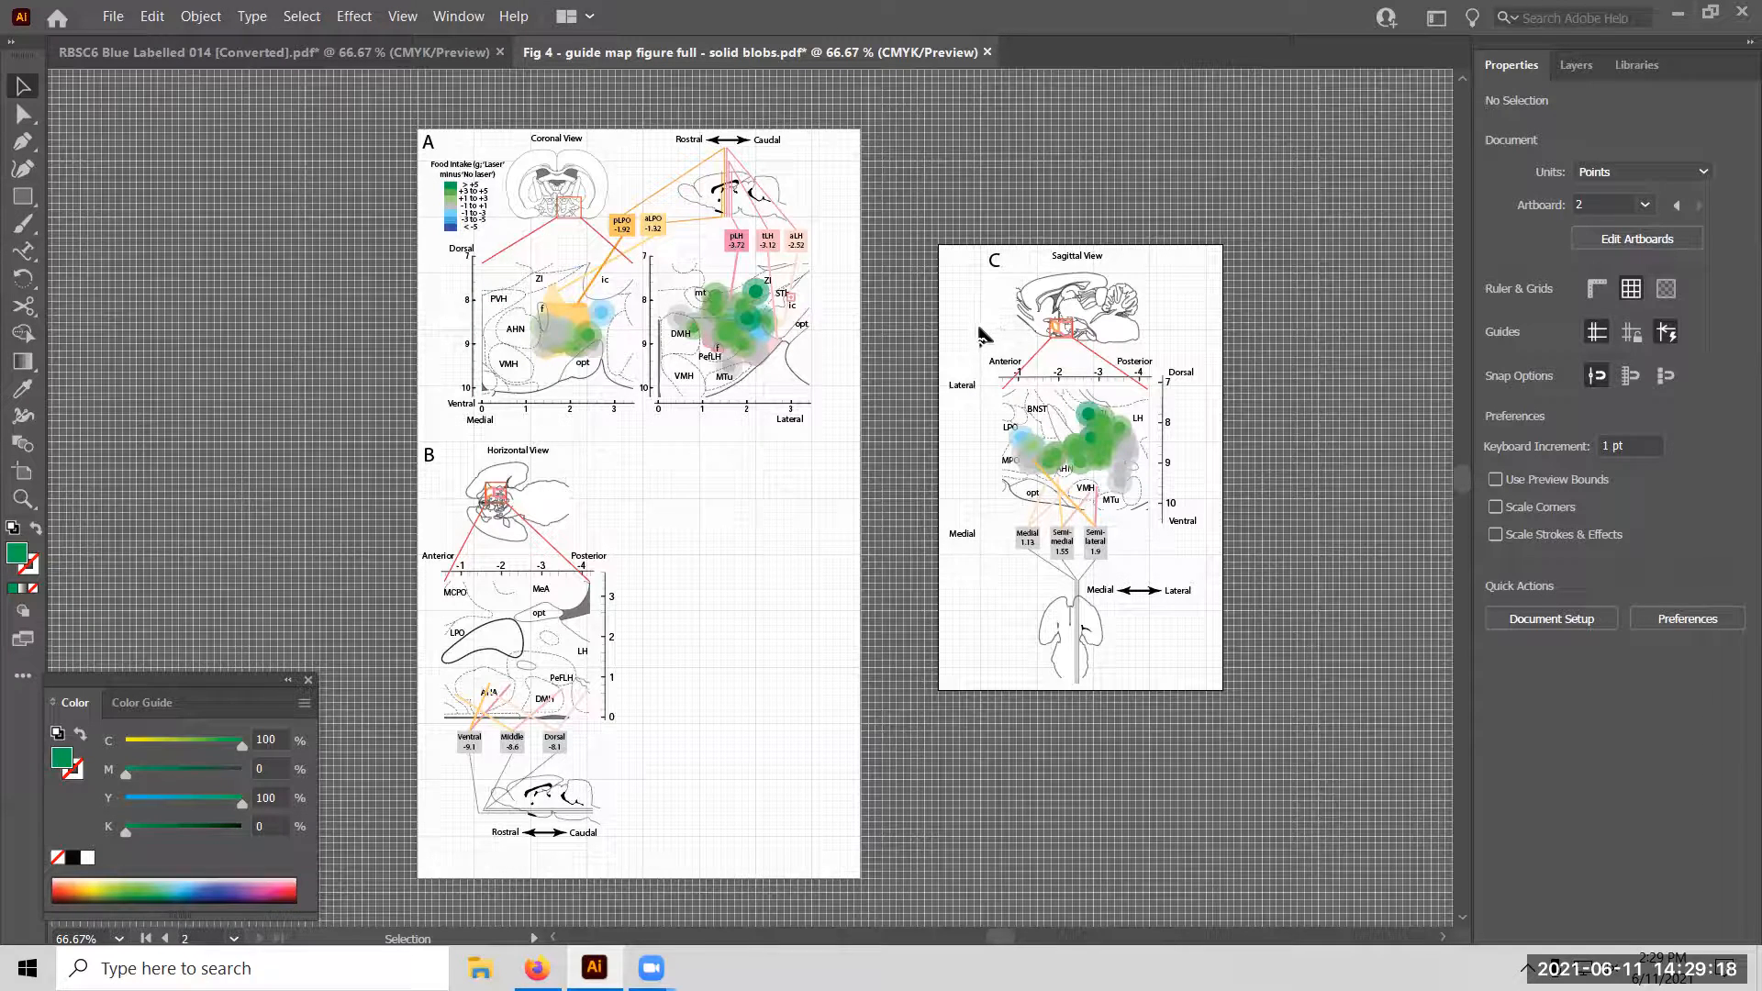
Undo the Artboard 2 changes and the move of the Sagittal View panel.
{"action": "key", "text": "ctrl+z"}
{"action": "key", "text": "ctrl+z"}
{"action": "key", "text": "ctrl+z"}
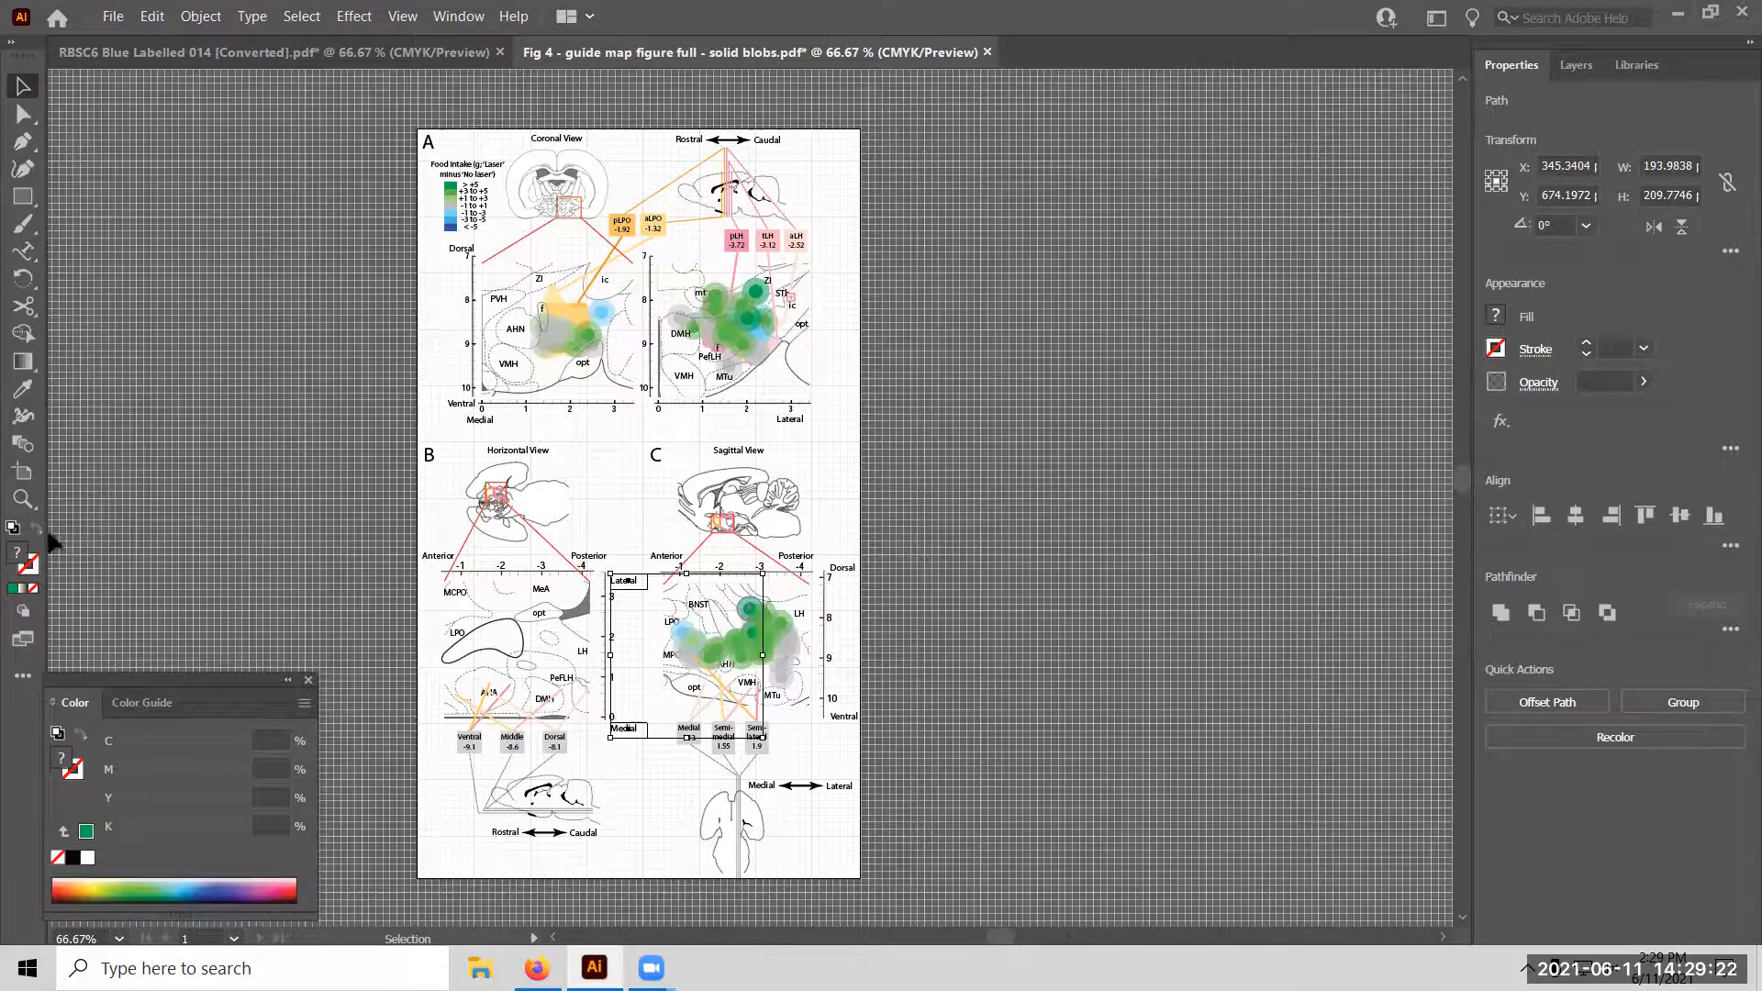
Shorten Artboard 1 from its lower edge to a height of about 573 pt, cutting through panels B and C.
{"action": "left_click", "coordinate": [23, 472]}
{"action": "left_click_drag", "start_coordinate": [643, 879], "coordinate": [665, 577]}
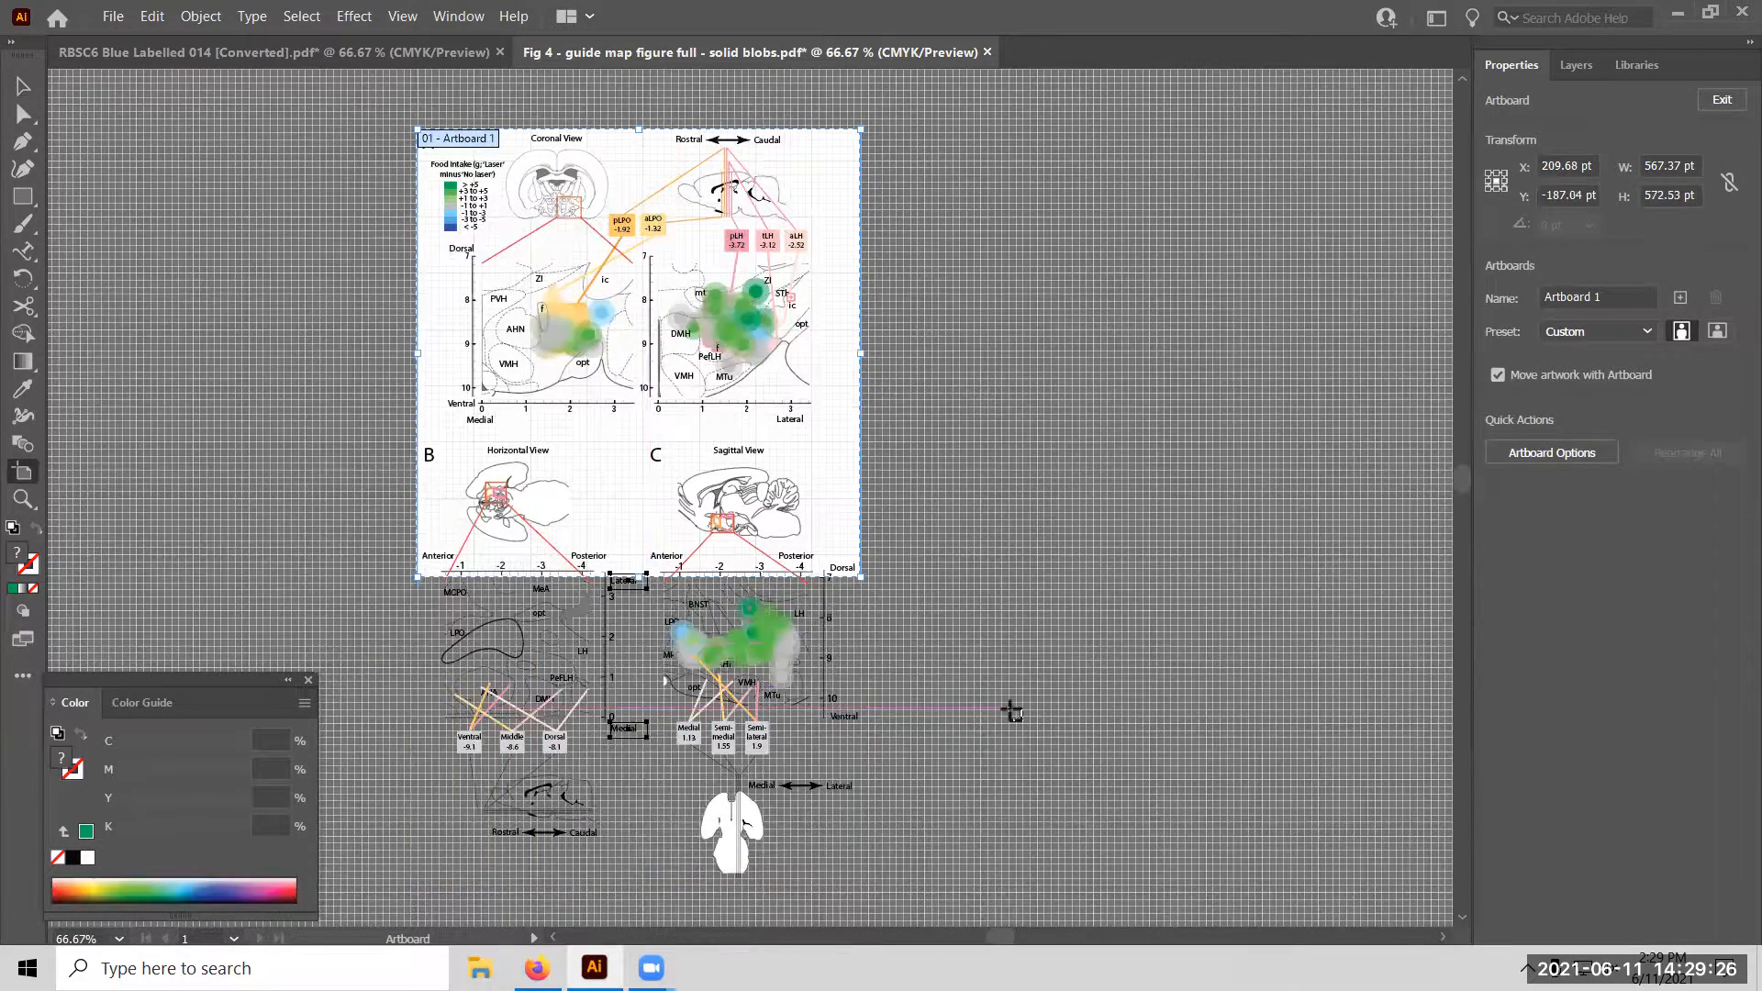
Try to export the figure as a PNG under a changed file name.
{"action": "left_click", "coordinate": [108, 19]}
{"action": "mouse_move", "coordinate": [183, 409]}
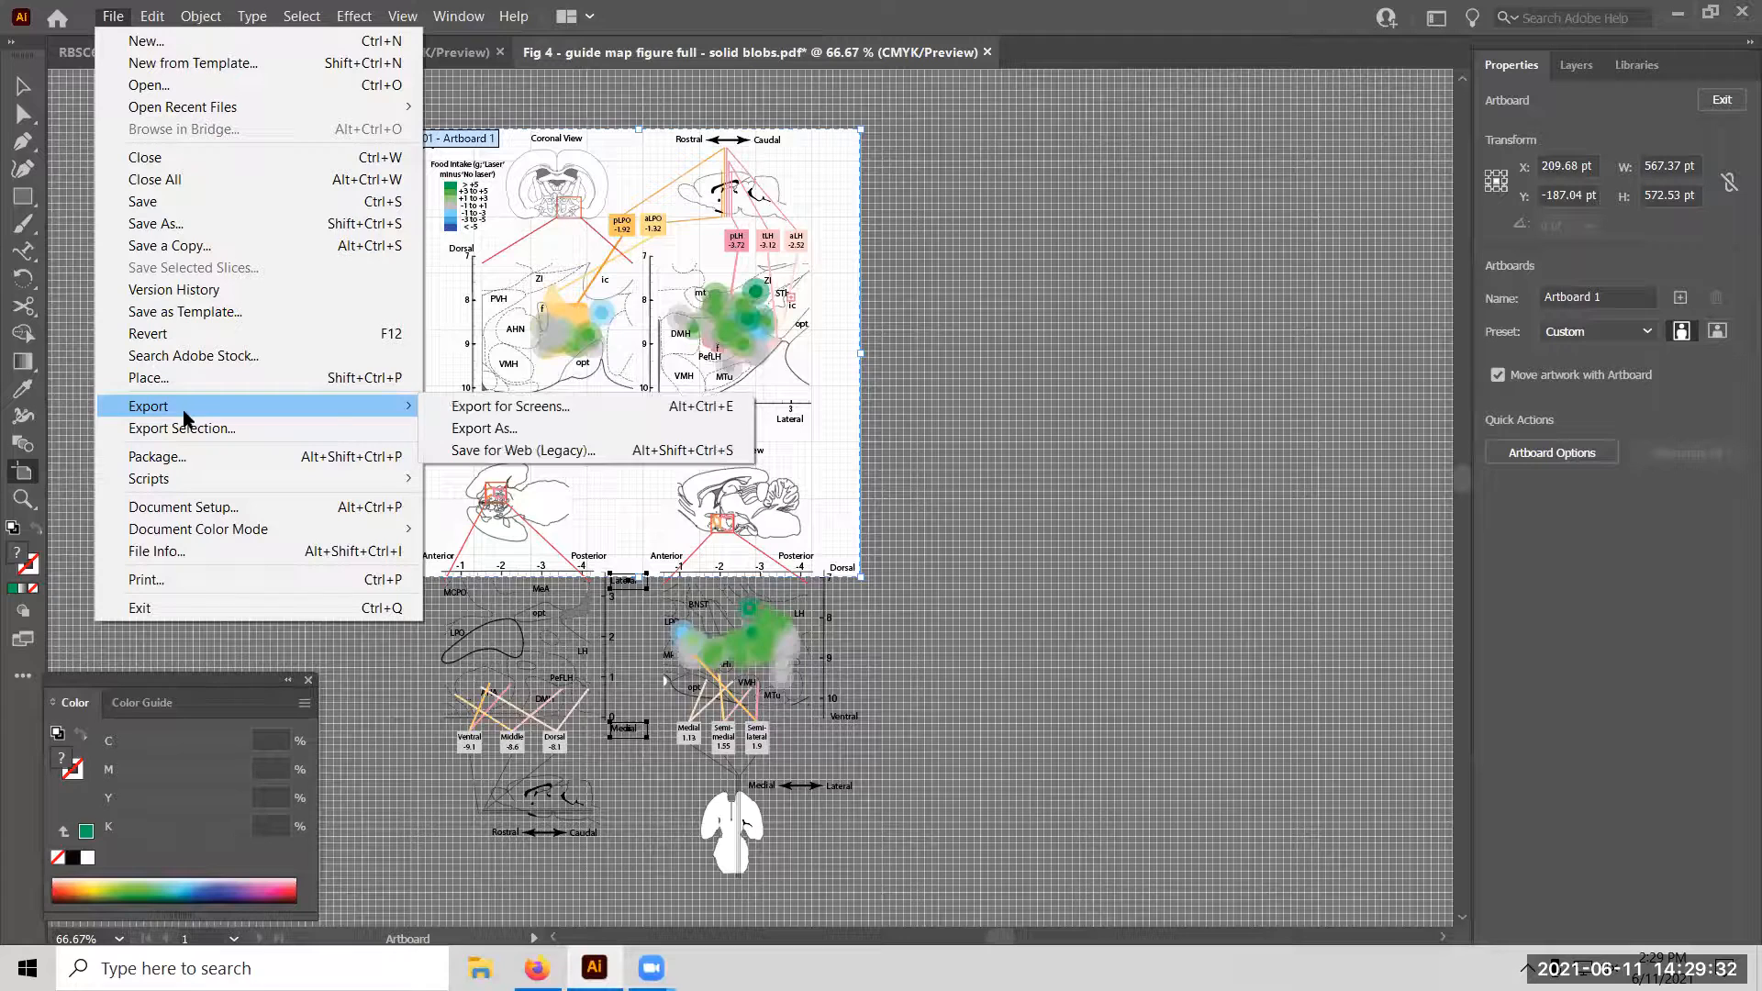
{"action": "left_click", "coordinate": [521, 432]}
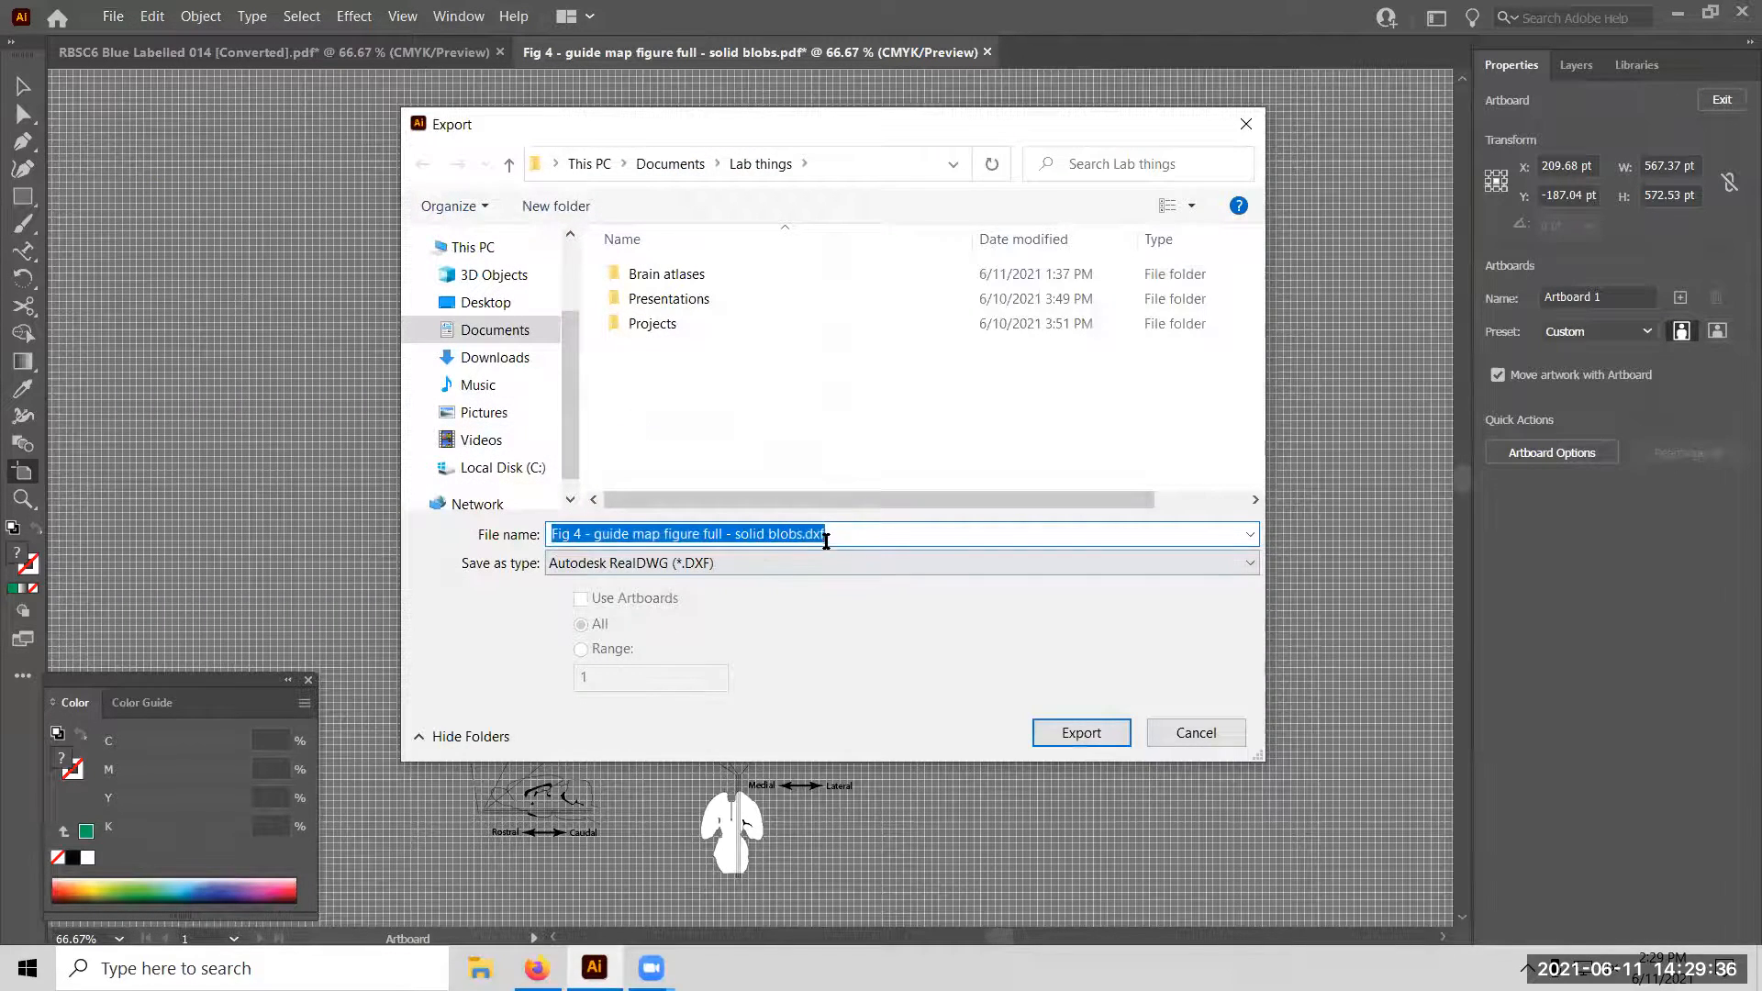
{"action": "left_click", "coordinate": [1250, 536]}
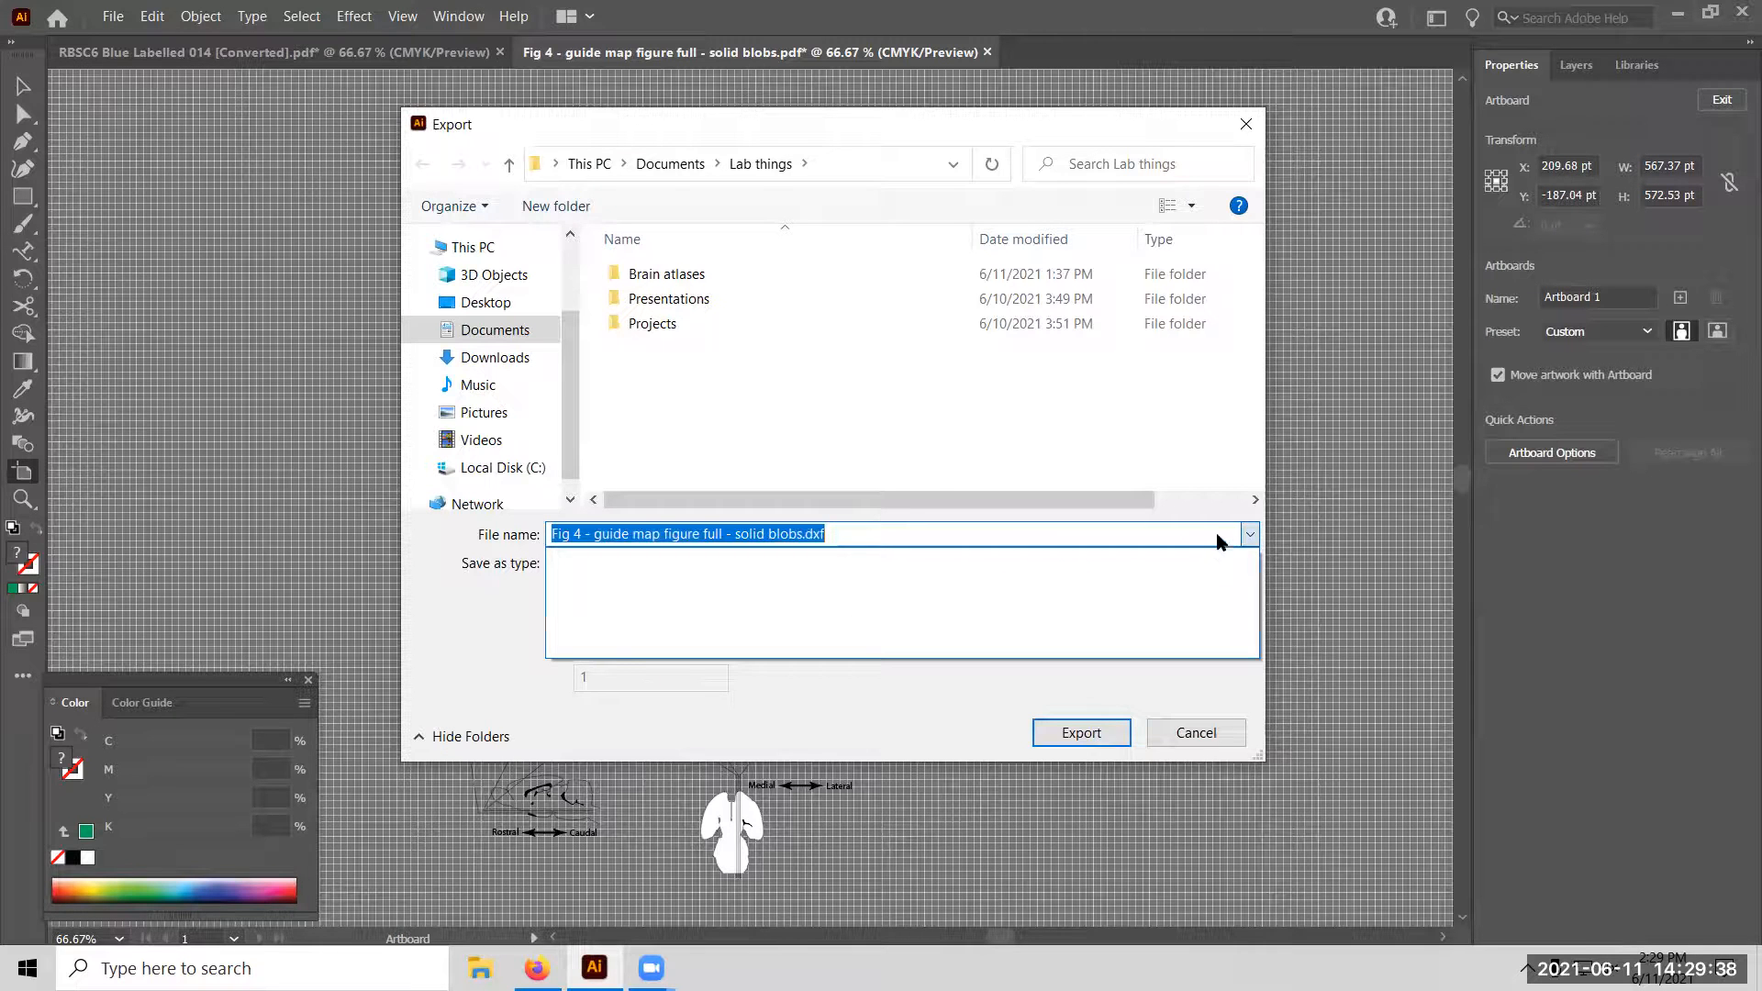
{"action": "left_click", "coordinate": [1246, 555]}
{"action": "left_click", "coordinate": [1246, 563]}
{"action": "left_click", "coordinate": [767, 735]}
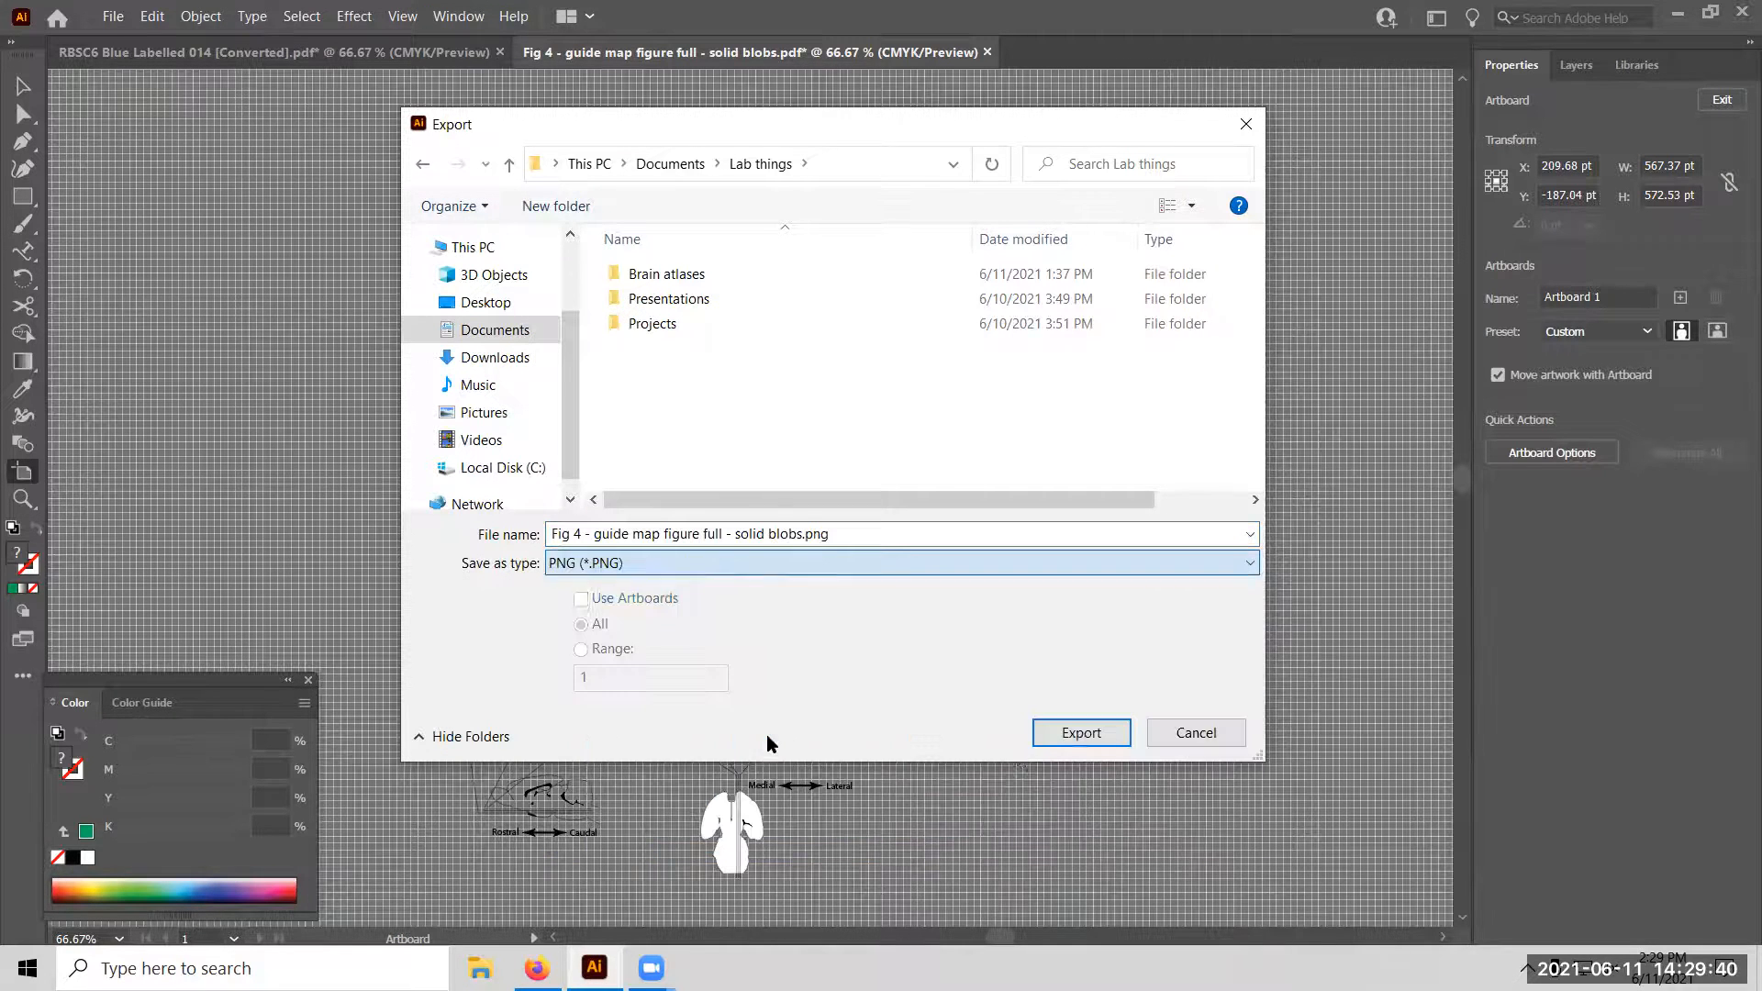
{"action": "left_click", "coordinate": [789, 533]}
{"action": "key", "text": "ctrl+a"}
{"action": "type", "text": "1"}
{"action": "key", "text": "Return"}
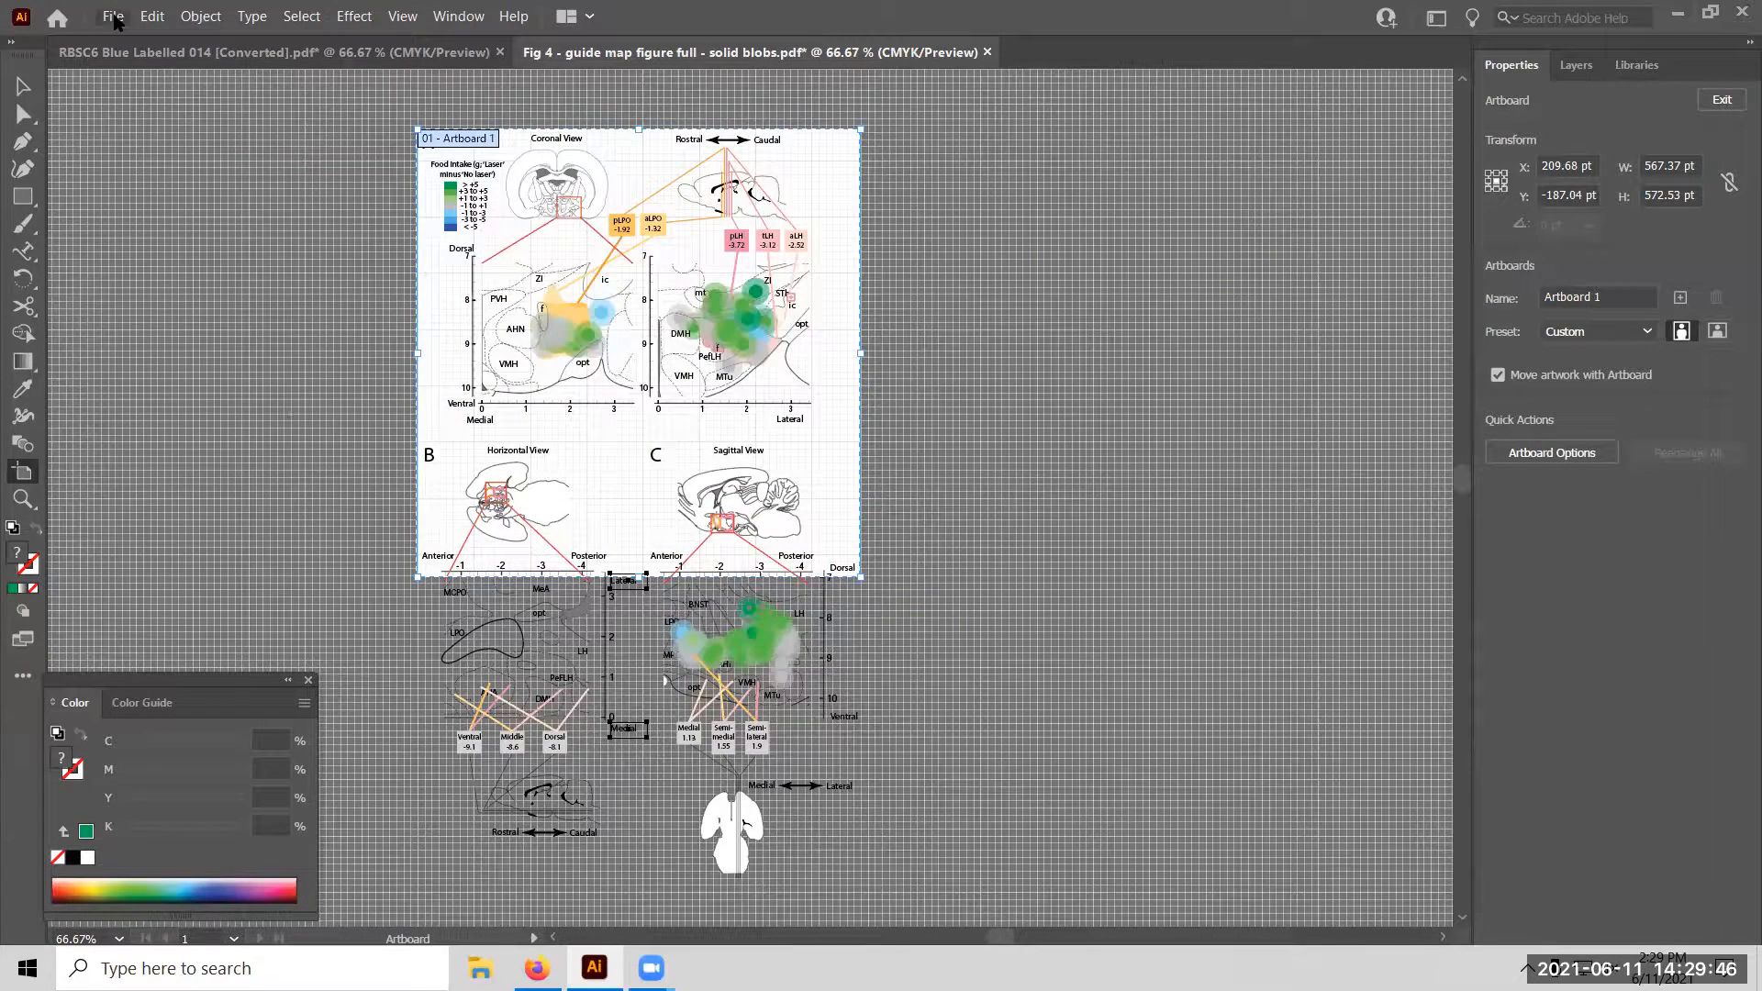
Export the figure in PNG format as "Fig 4 - guide map figure full - solid blobs1.png" without limiting it to the artboards.
{"action": "left_click", "coordinate": [115, 18]}
{"action": "mouse_move", "coordinate": [244, 405]}
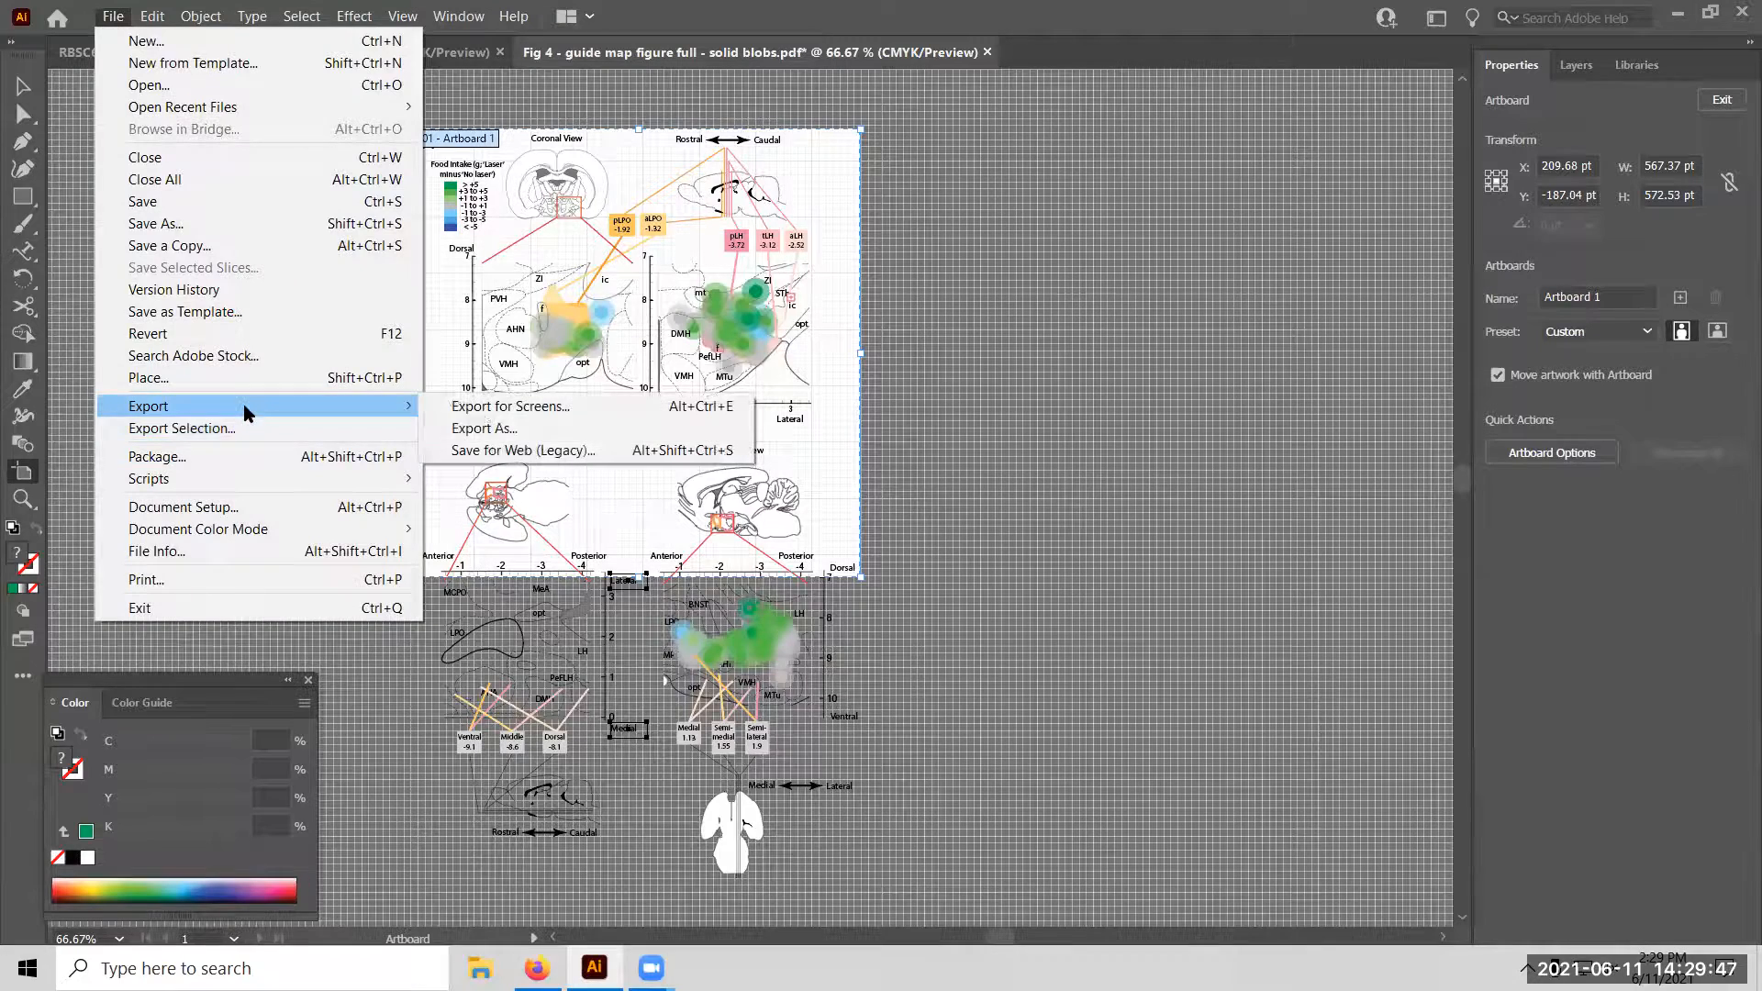
{"action": "left_click", "coordinate": [500, 427]}
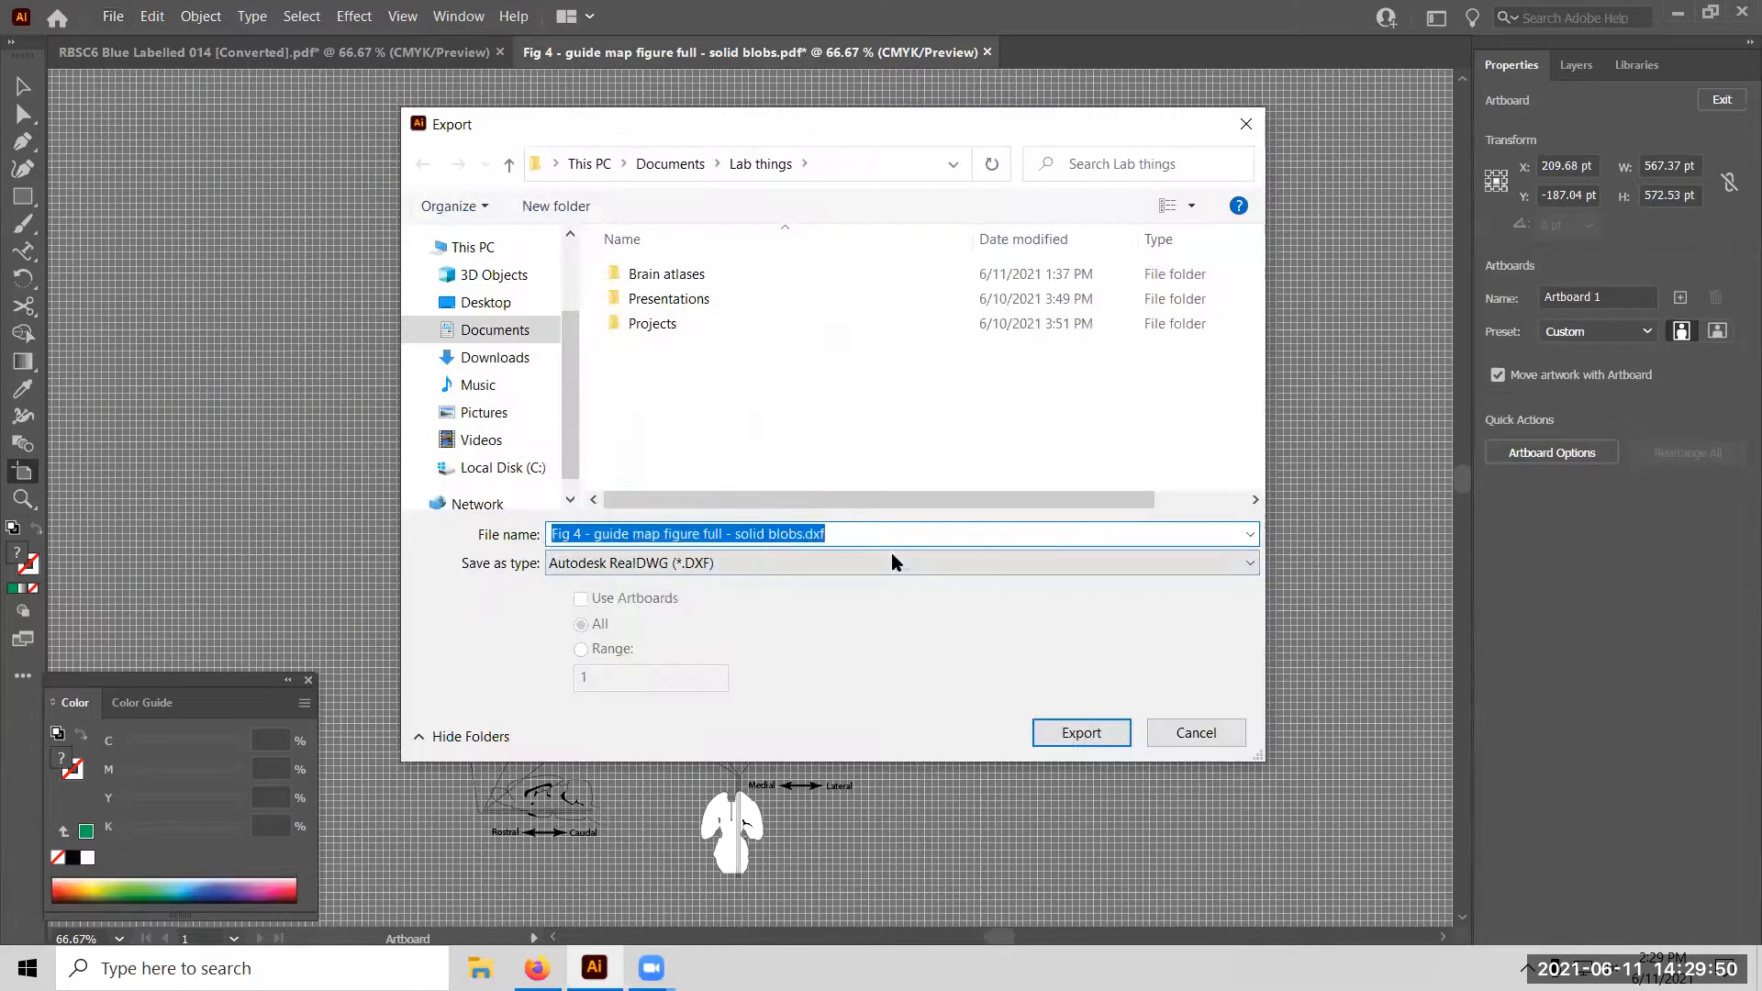
{"action": "left_click", "coordinate": [895, 562]}
{"action": "left_click", "coordinate": [762, 728]}
{"action": "left_click", "coordinate": [796, 530]}
{"action": "left_click", "coordinate": [799, 533]}
{"action": "type", "text": "1"}
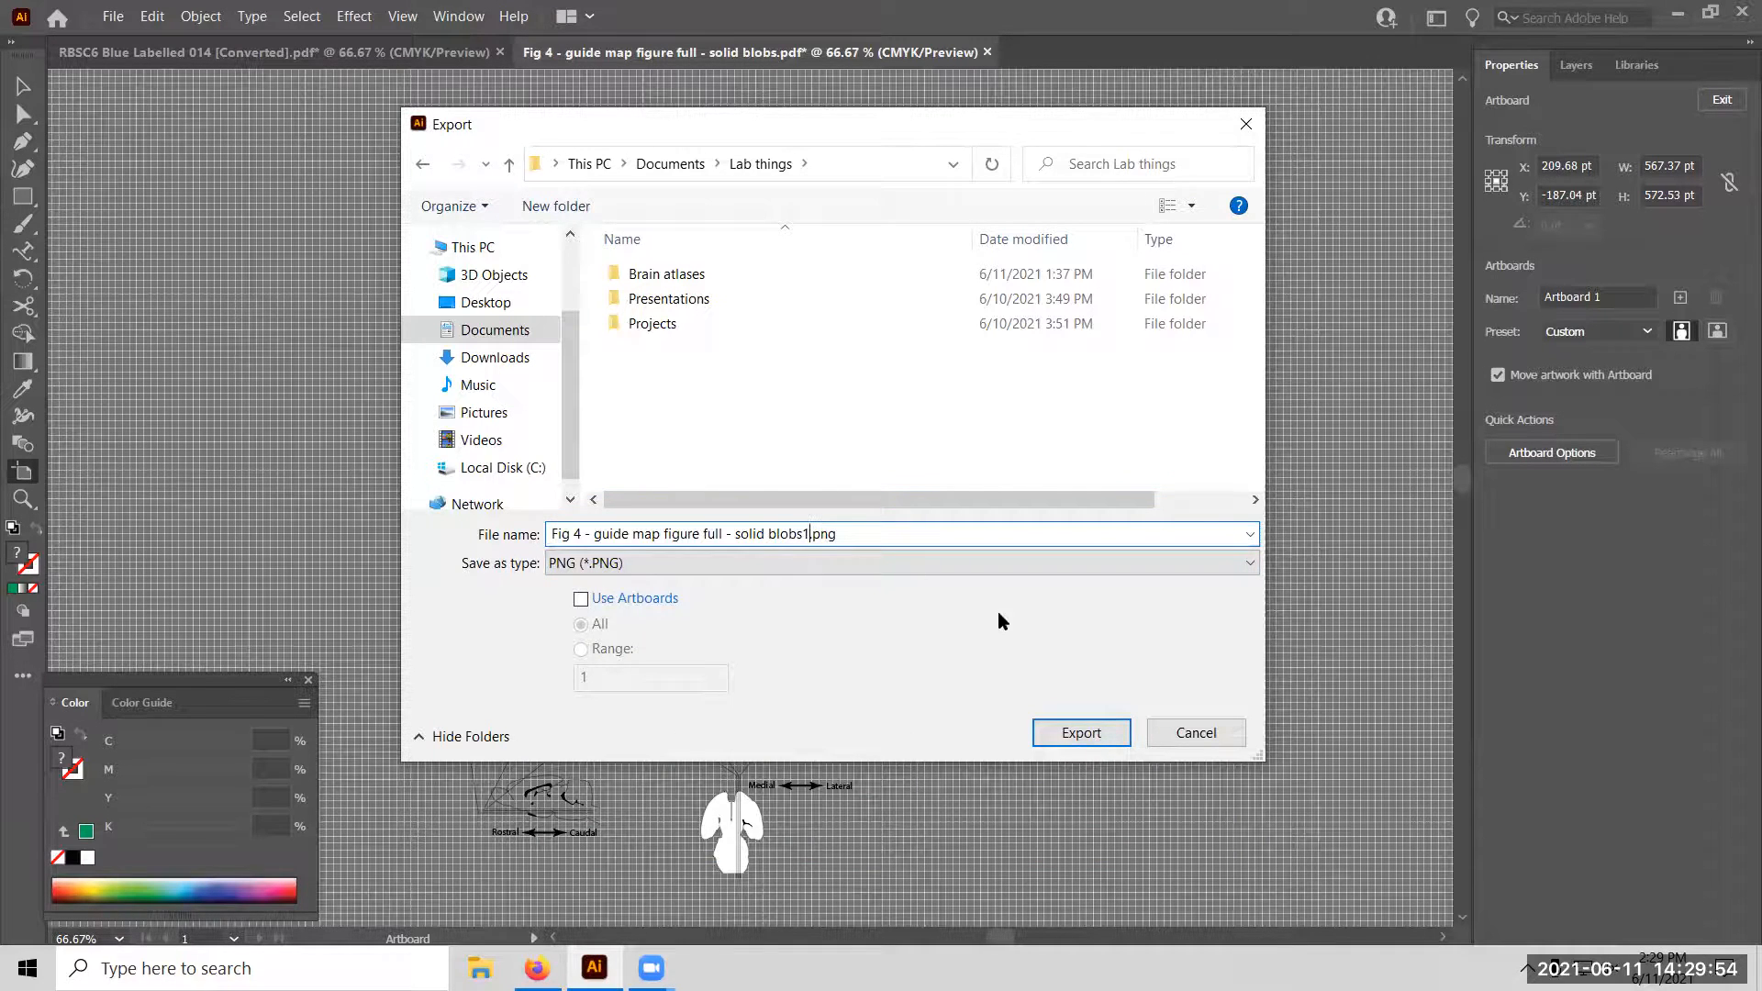
{"action": "left_click", "coordinate": [1070, 734]}
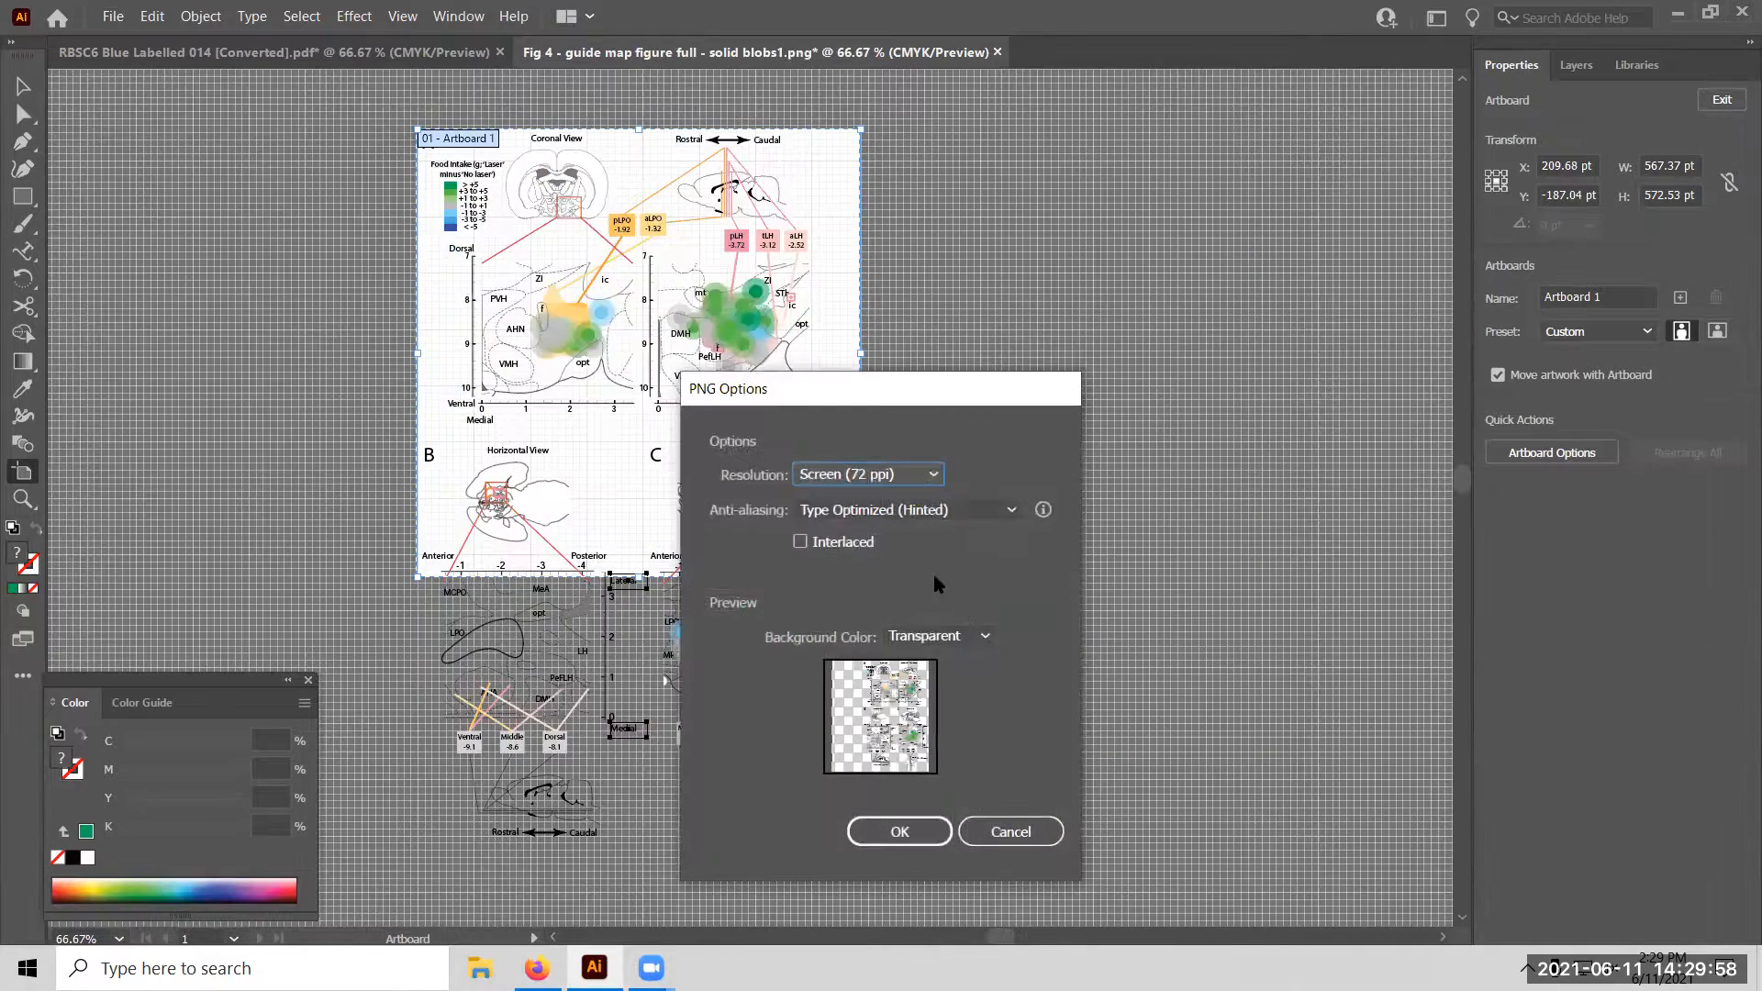
Set the PNG export's resolution to High (300 ppi) and its anti-aliasing to Art Optimized (Supersampling).
{"action": "left_click", "coordinate": [933, 478]}
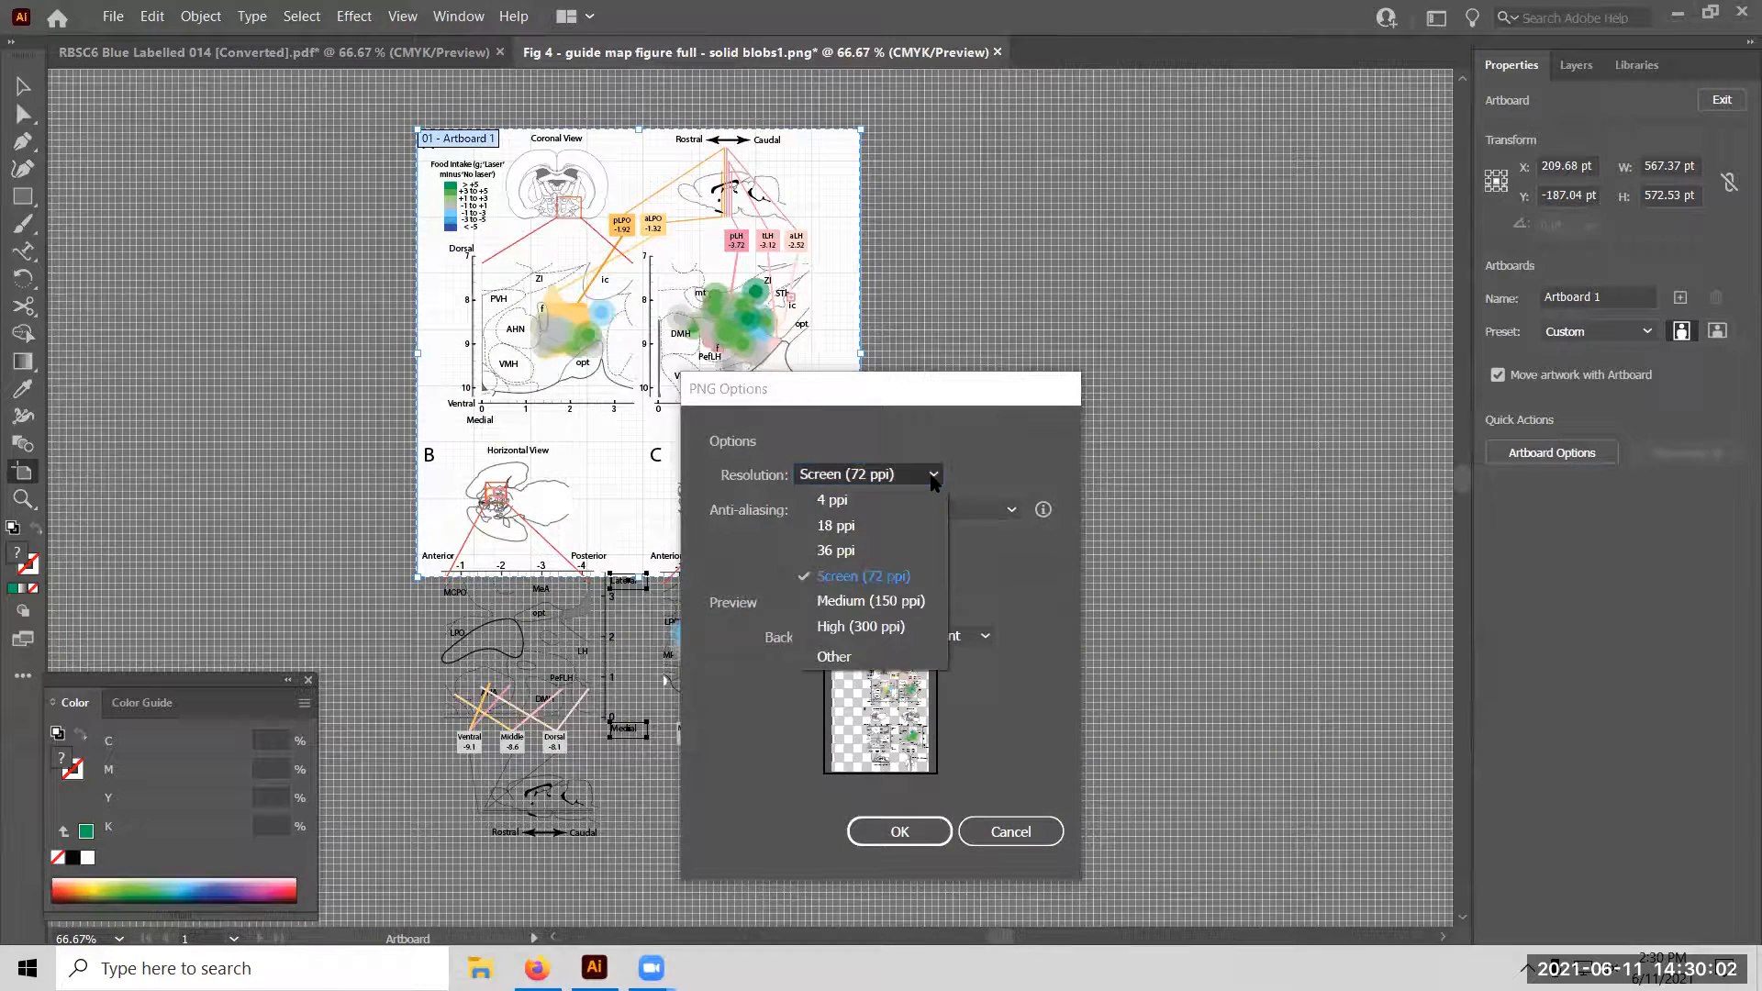
{"action": "left_click", "coordinate": [903, 628]}
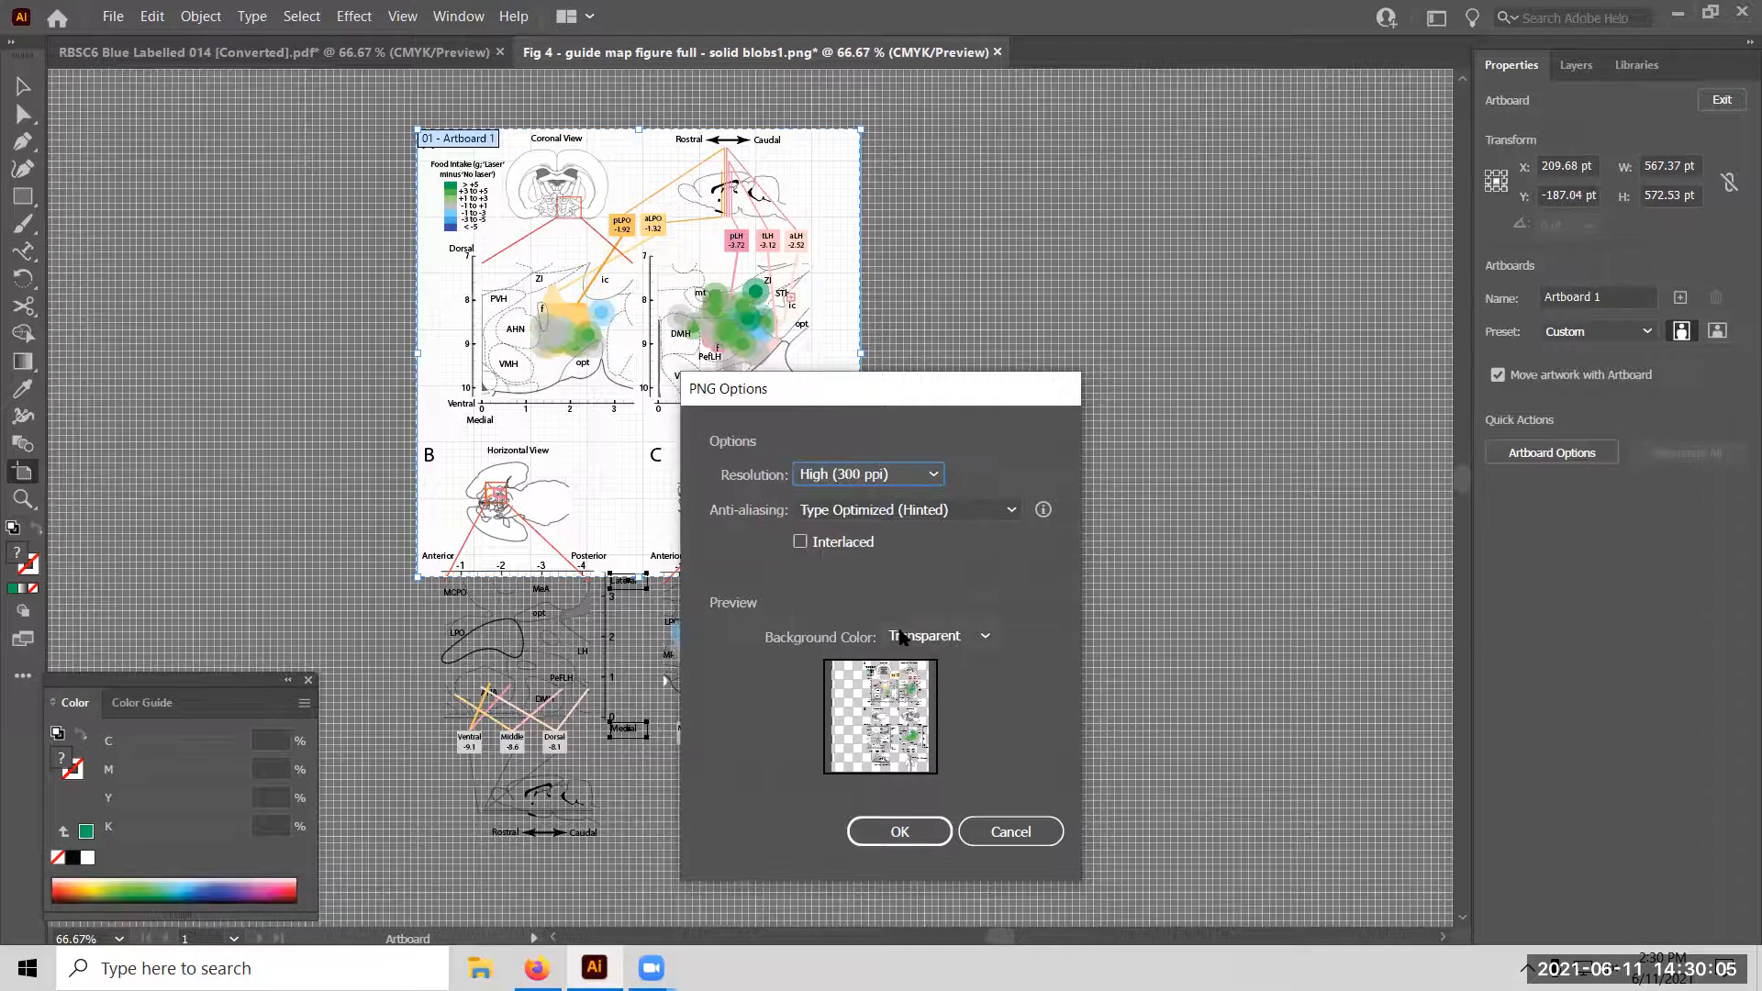
{"action": "left_click", "coordinate": [887, 512]}
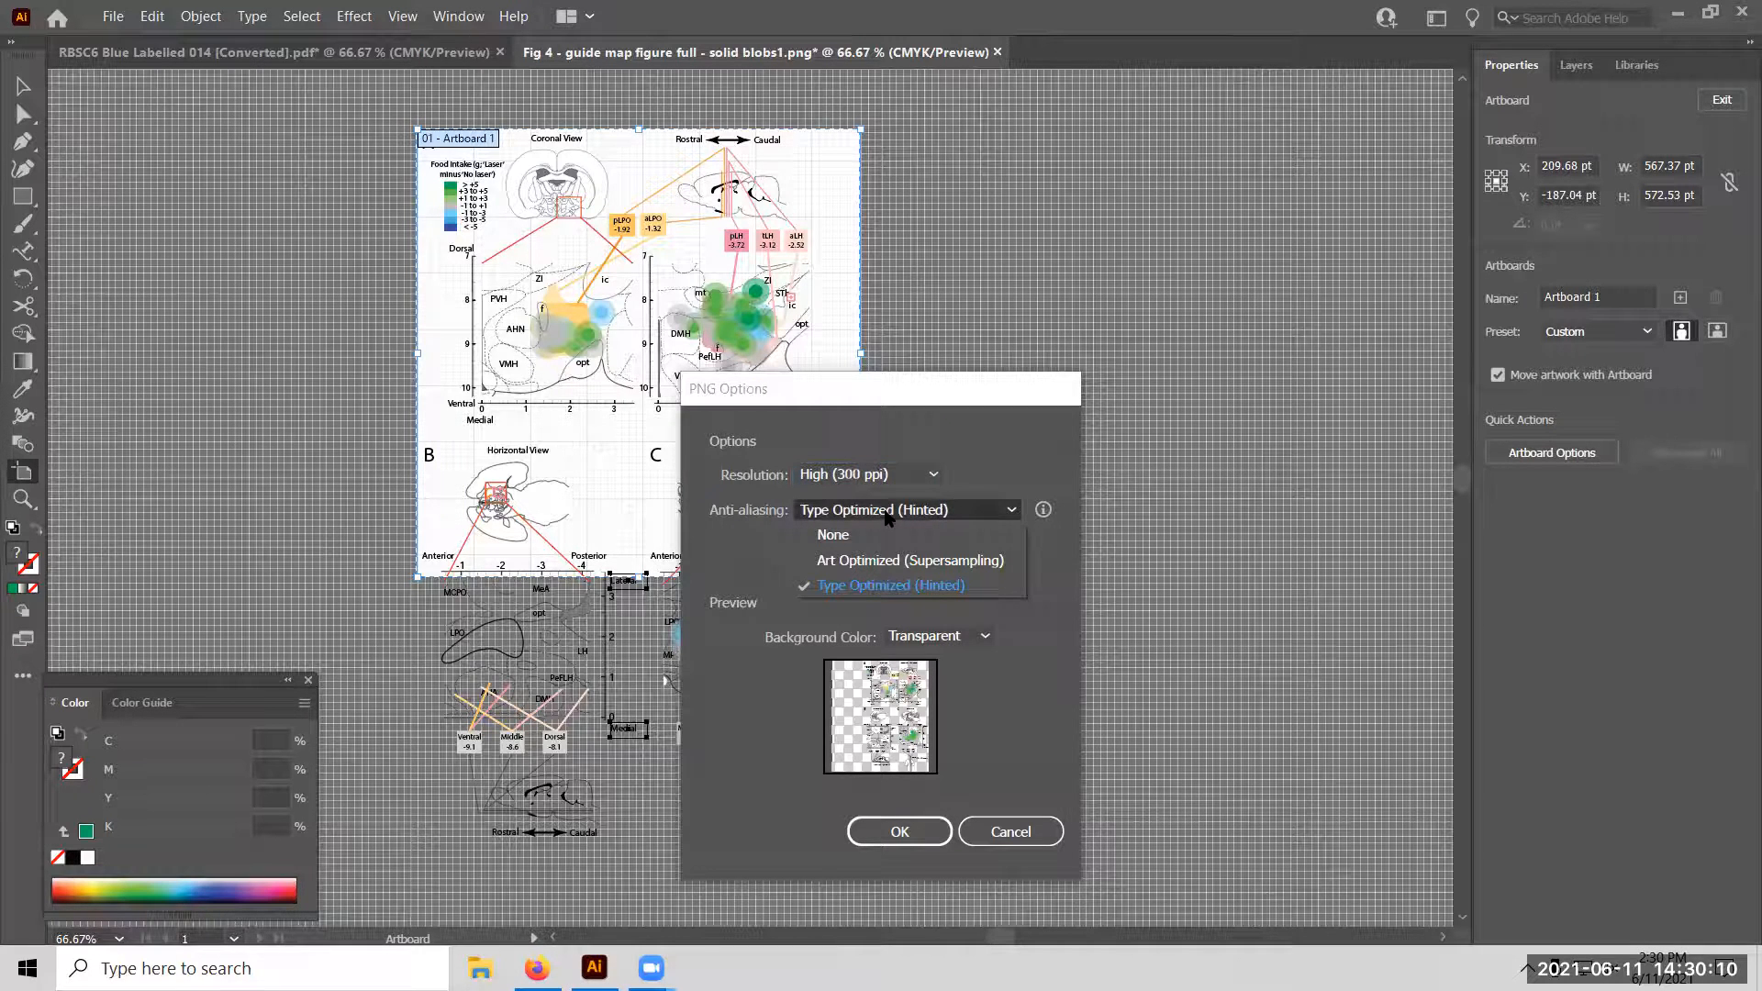
{"action": "left_click", "coordinate": [887, 512]}
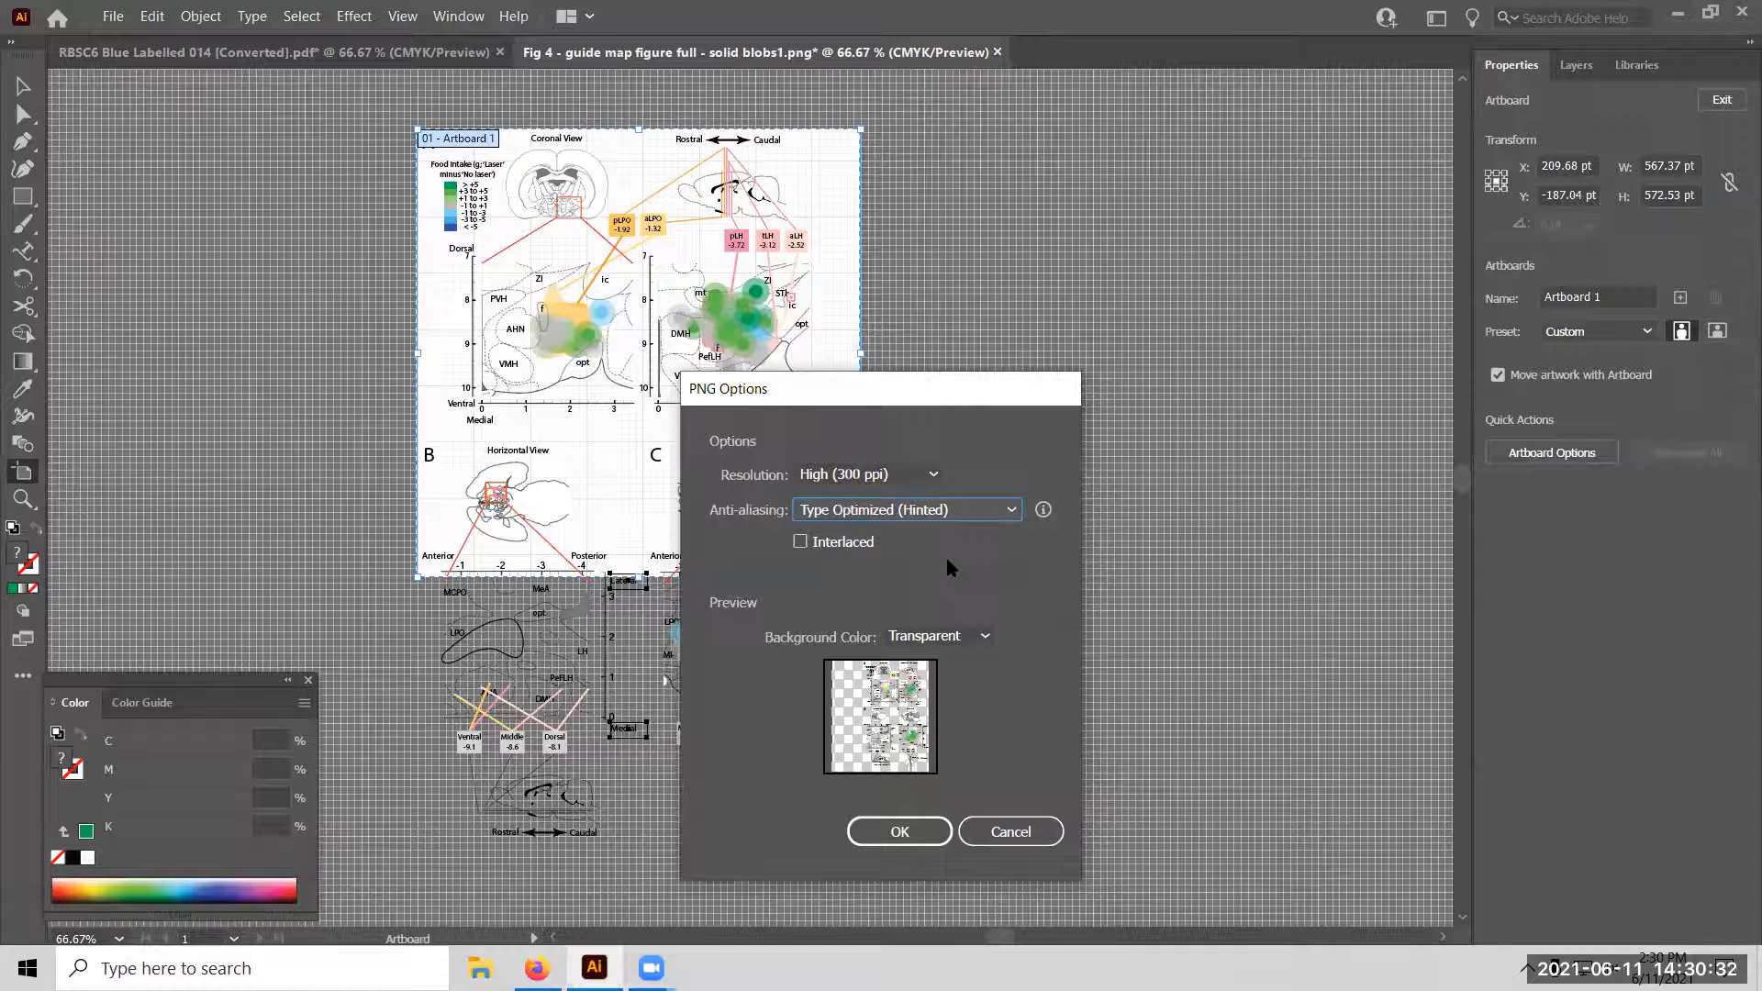
{"action": "left_click", "coordinate": [869, 512]}
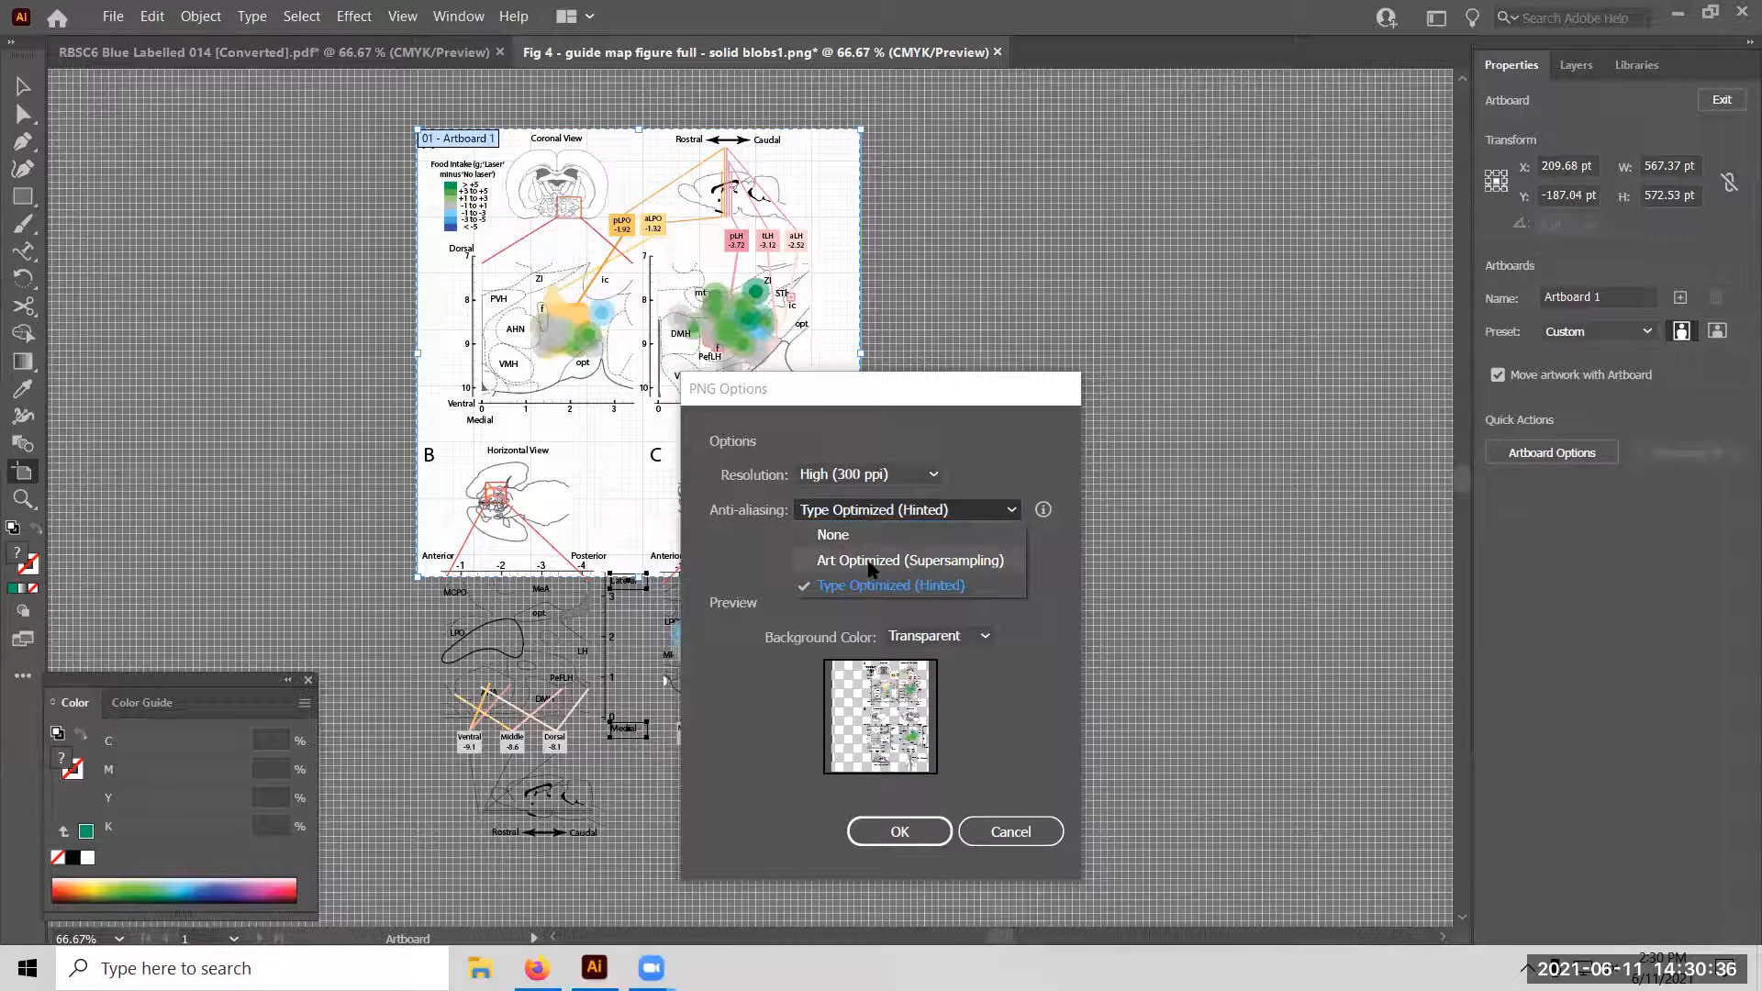
{"action": "left_click", "coordinate": [869, 562]}
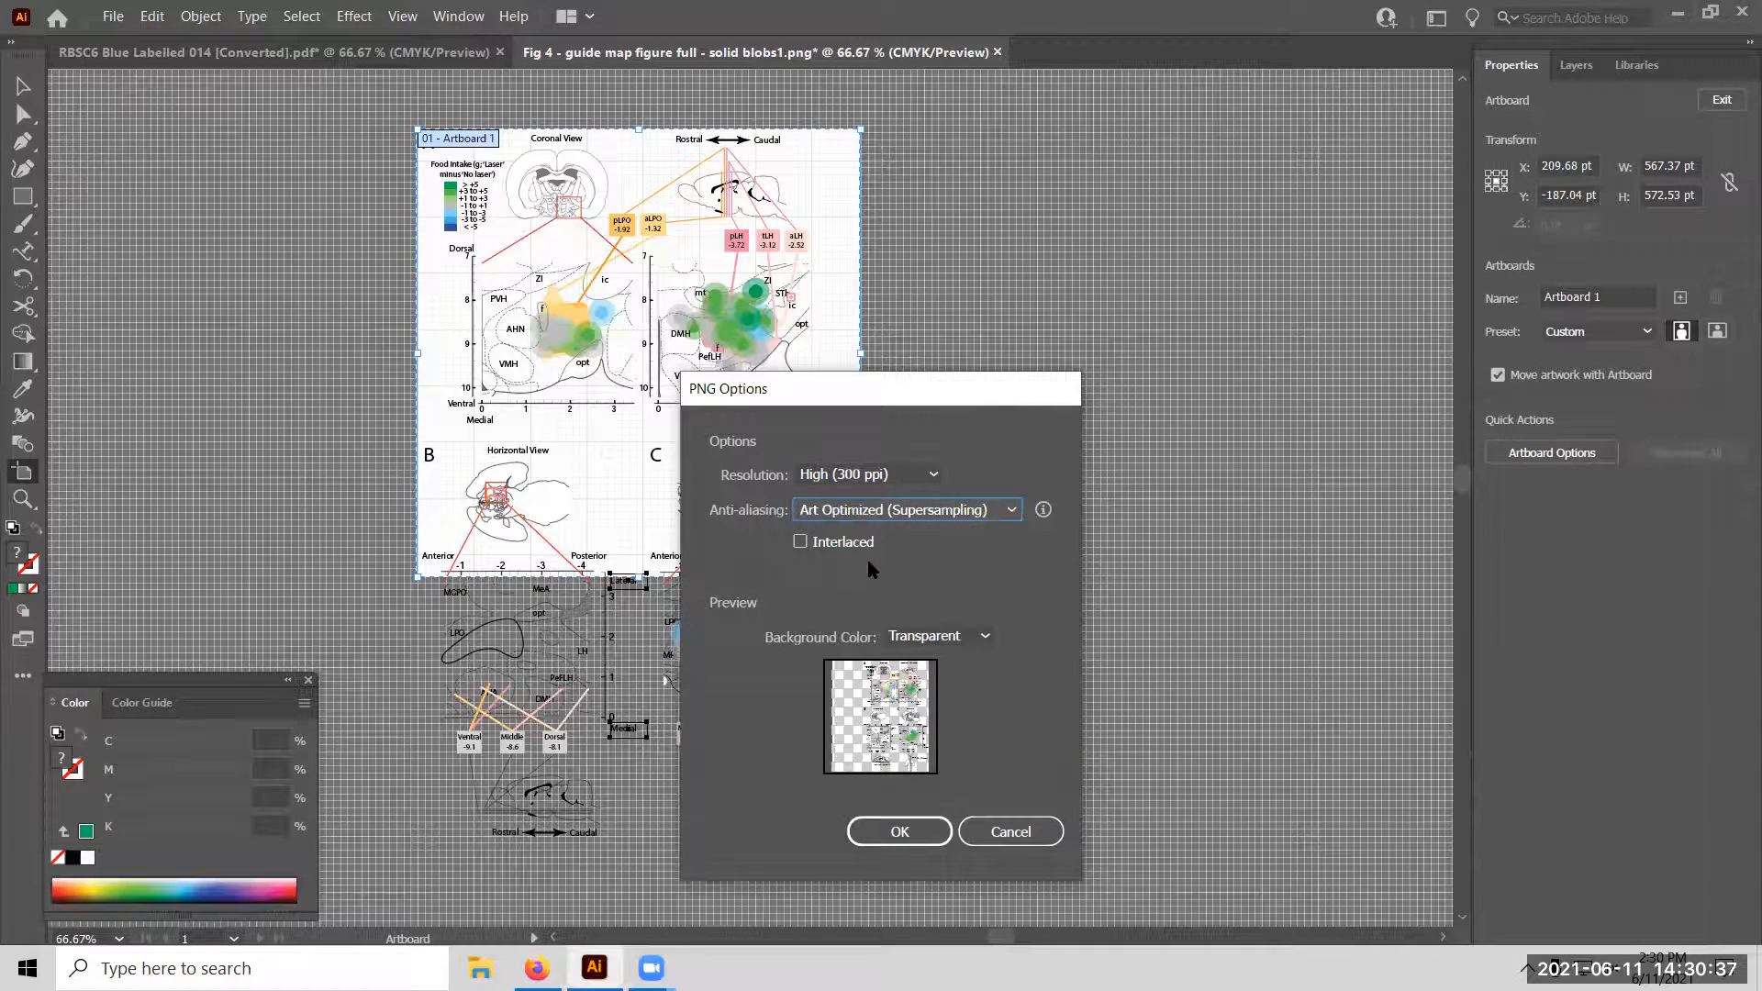
Give the PNG a white background color and complete the export.
{"action": "left_click", "coordinate": [943, 644]}
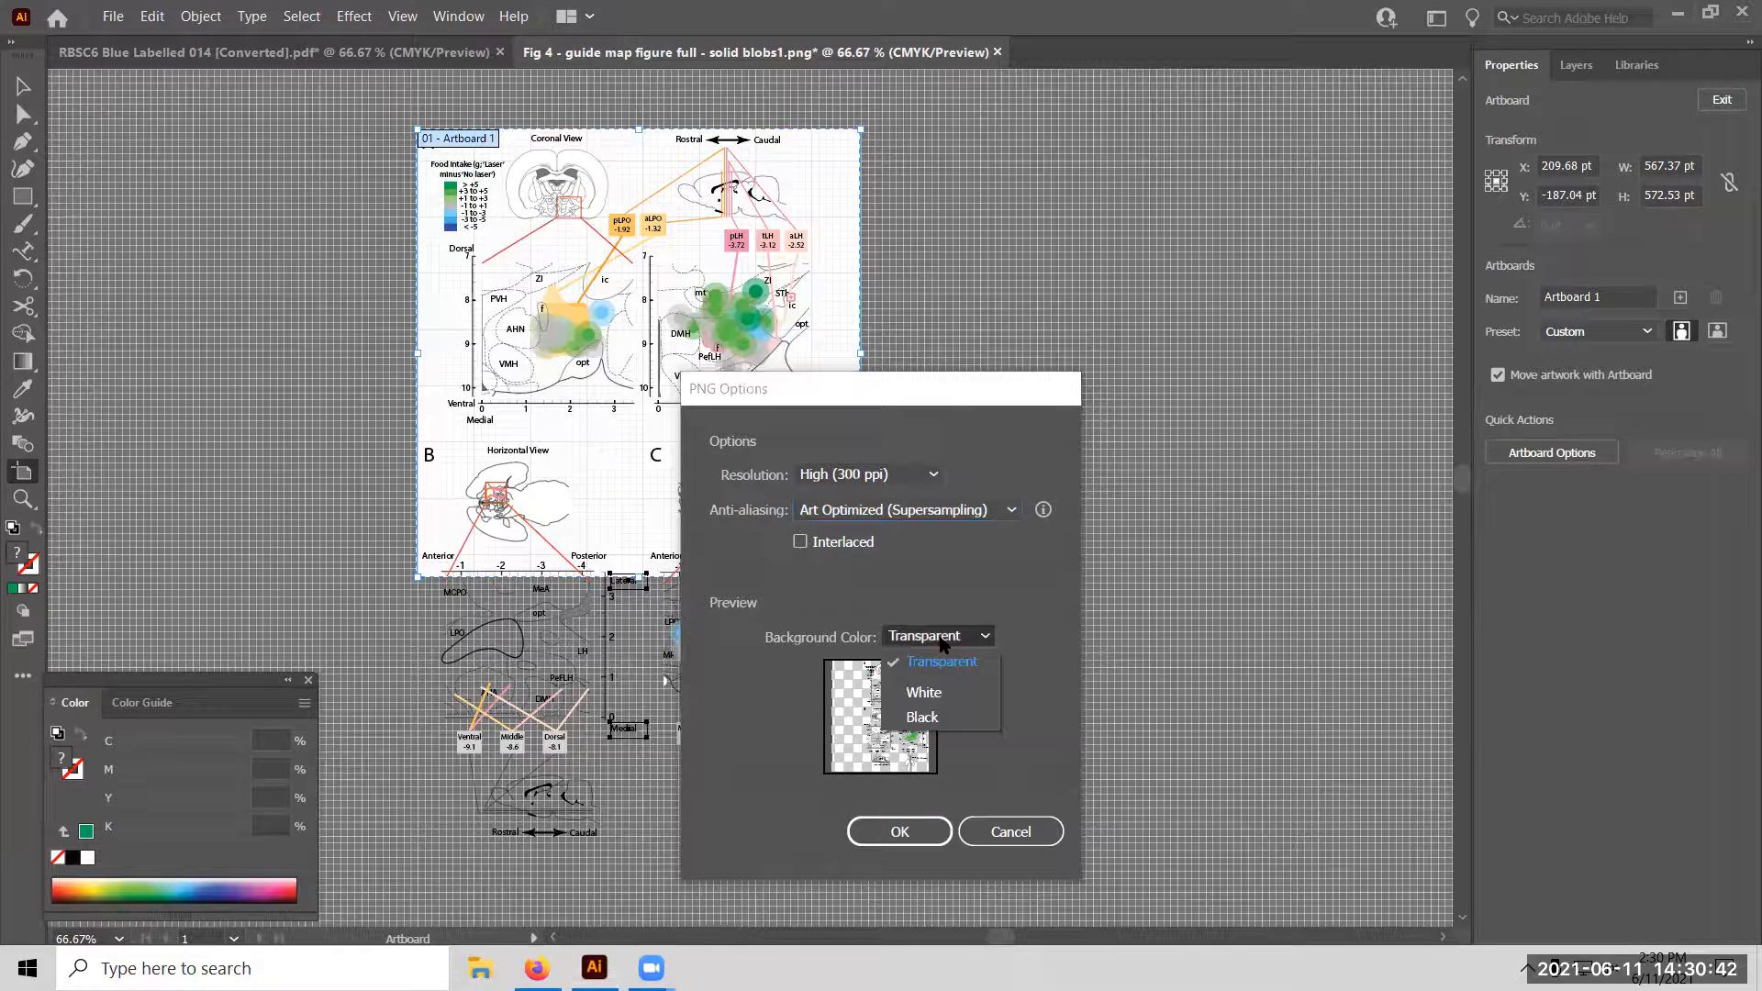
{"action": "left_click", "coordinate": [923, 685]}
{"action": "left_click", "coordinate": [917, 834]}
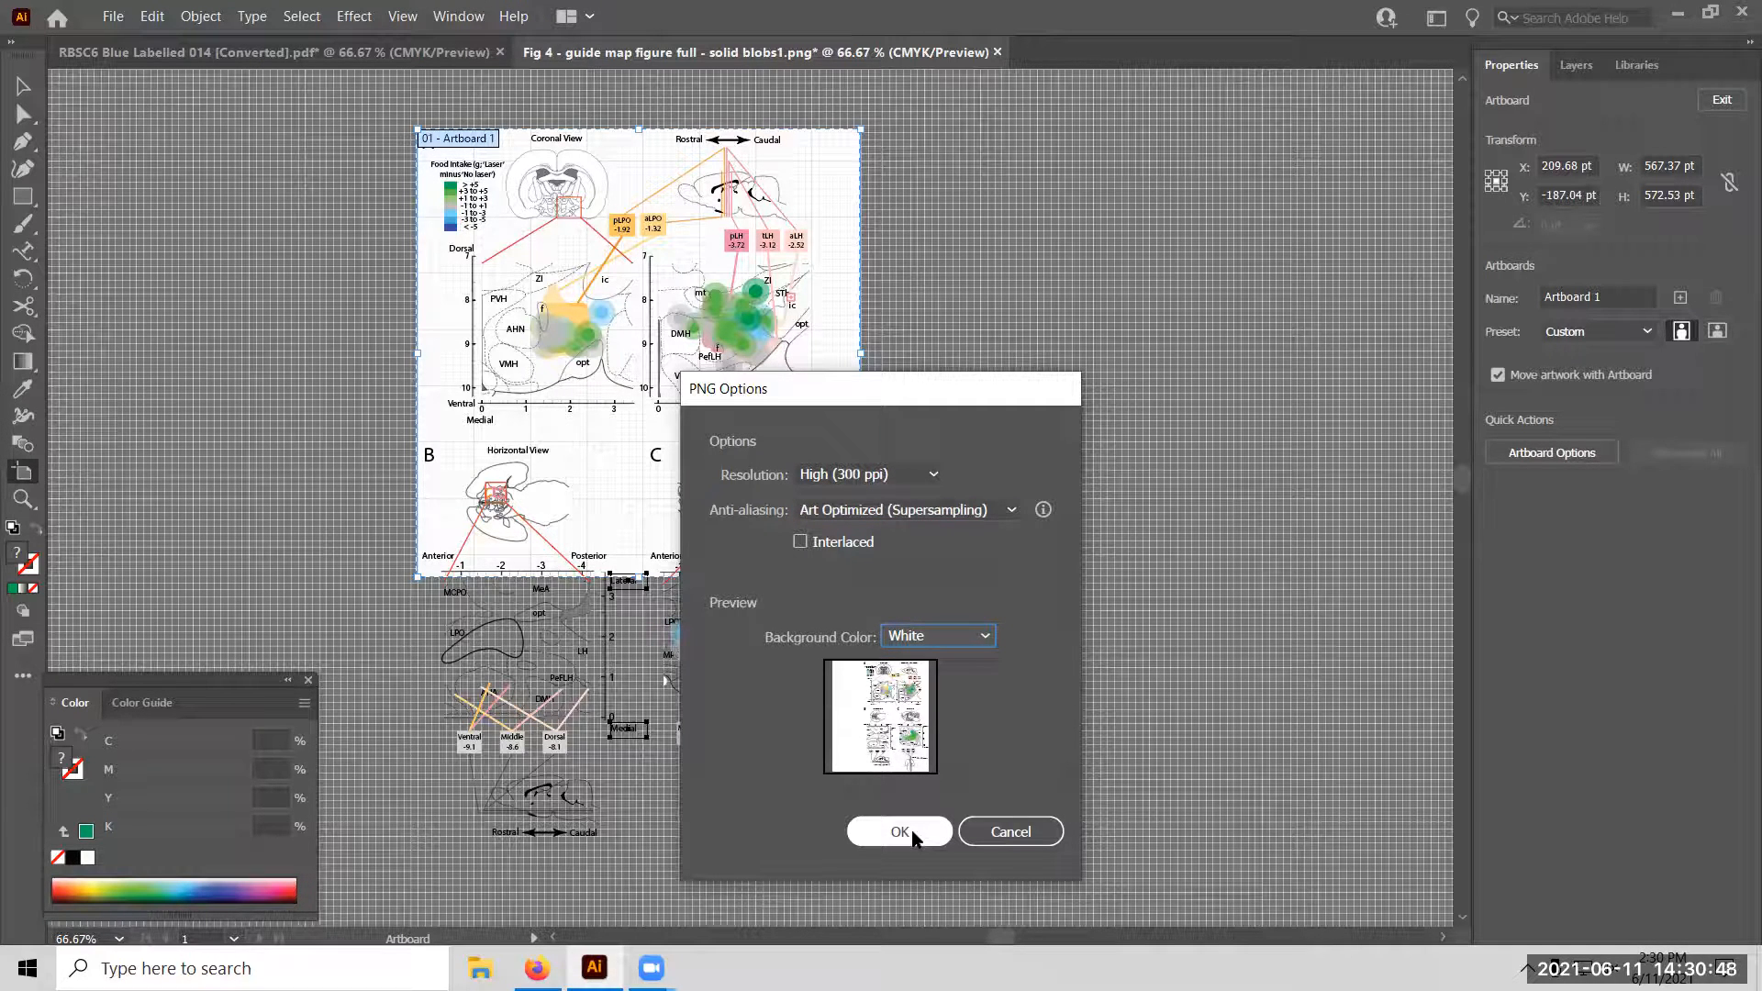
{"action": "left_click", "coordinate": [900, 832]}
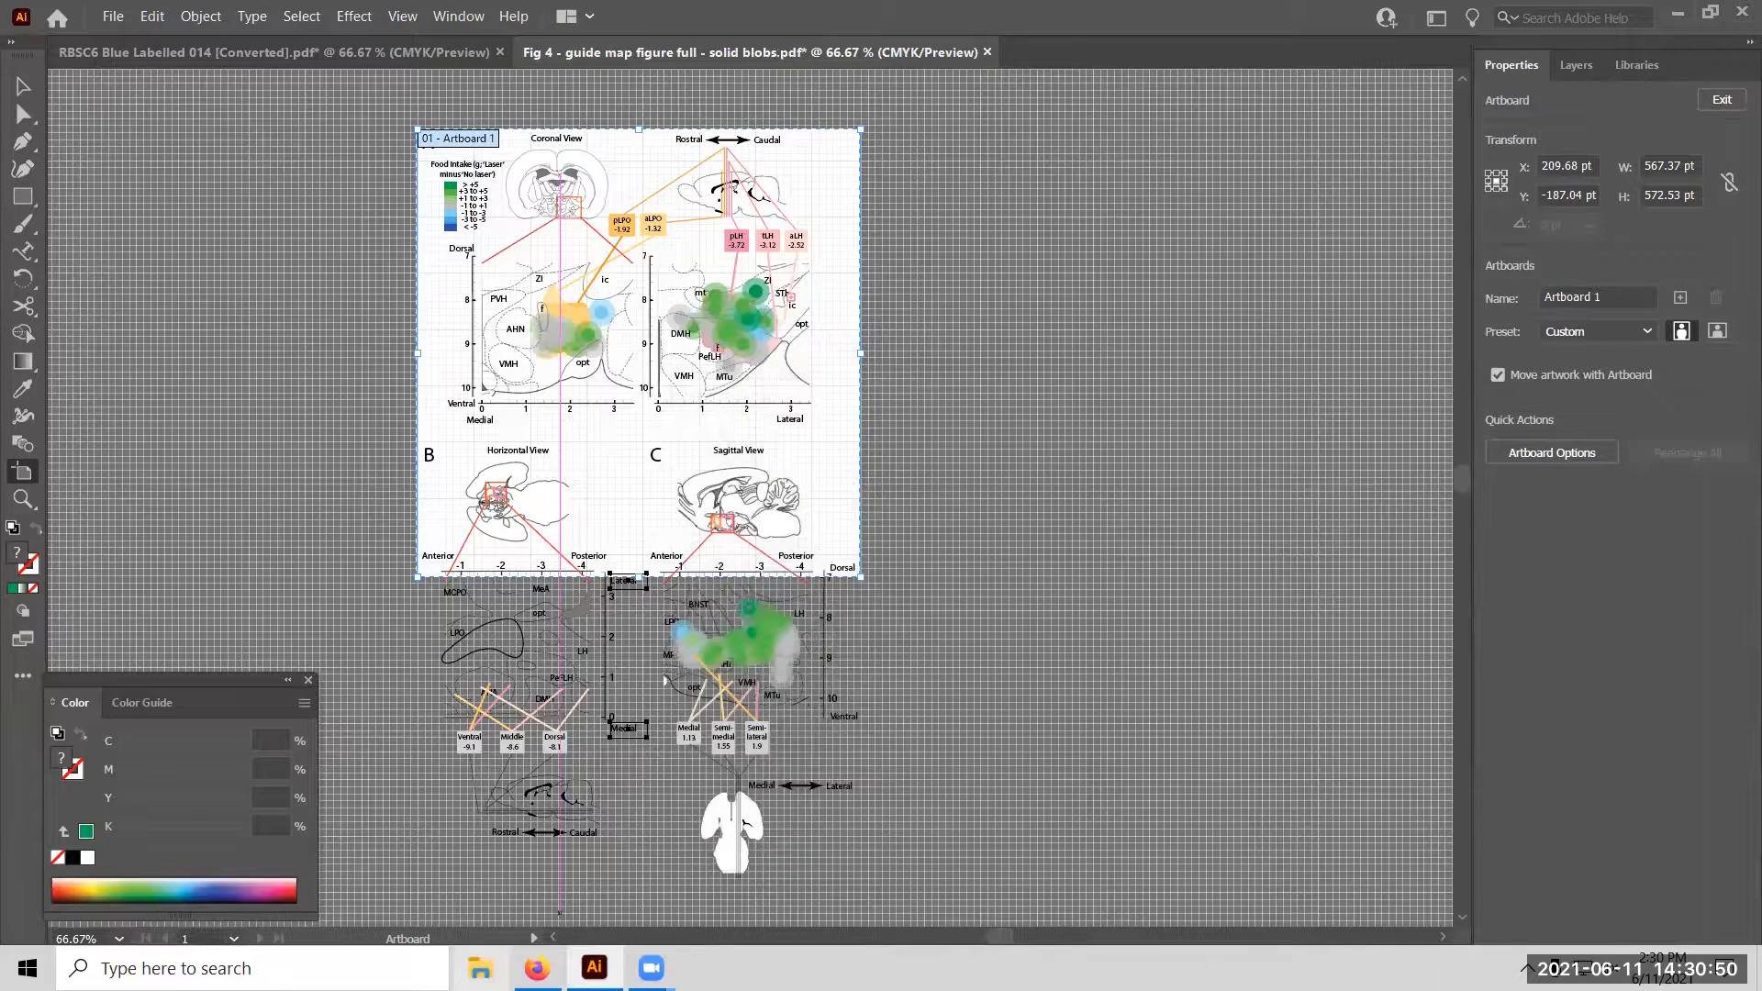
Switch to File Explorer and open the exported PNG from Documents > Lab things in Photos, making Photos the default for .png files.
{"action": "left_click", "coordinate": [480, 968]}
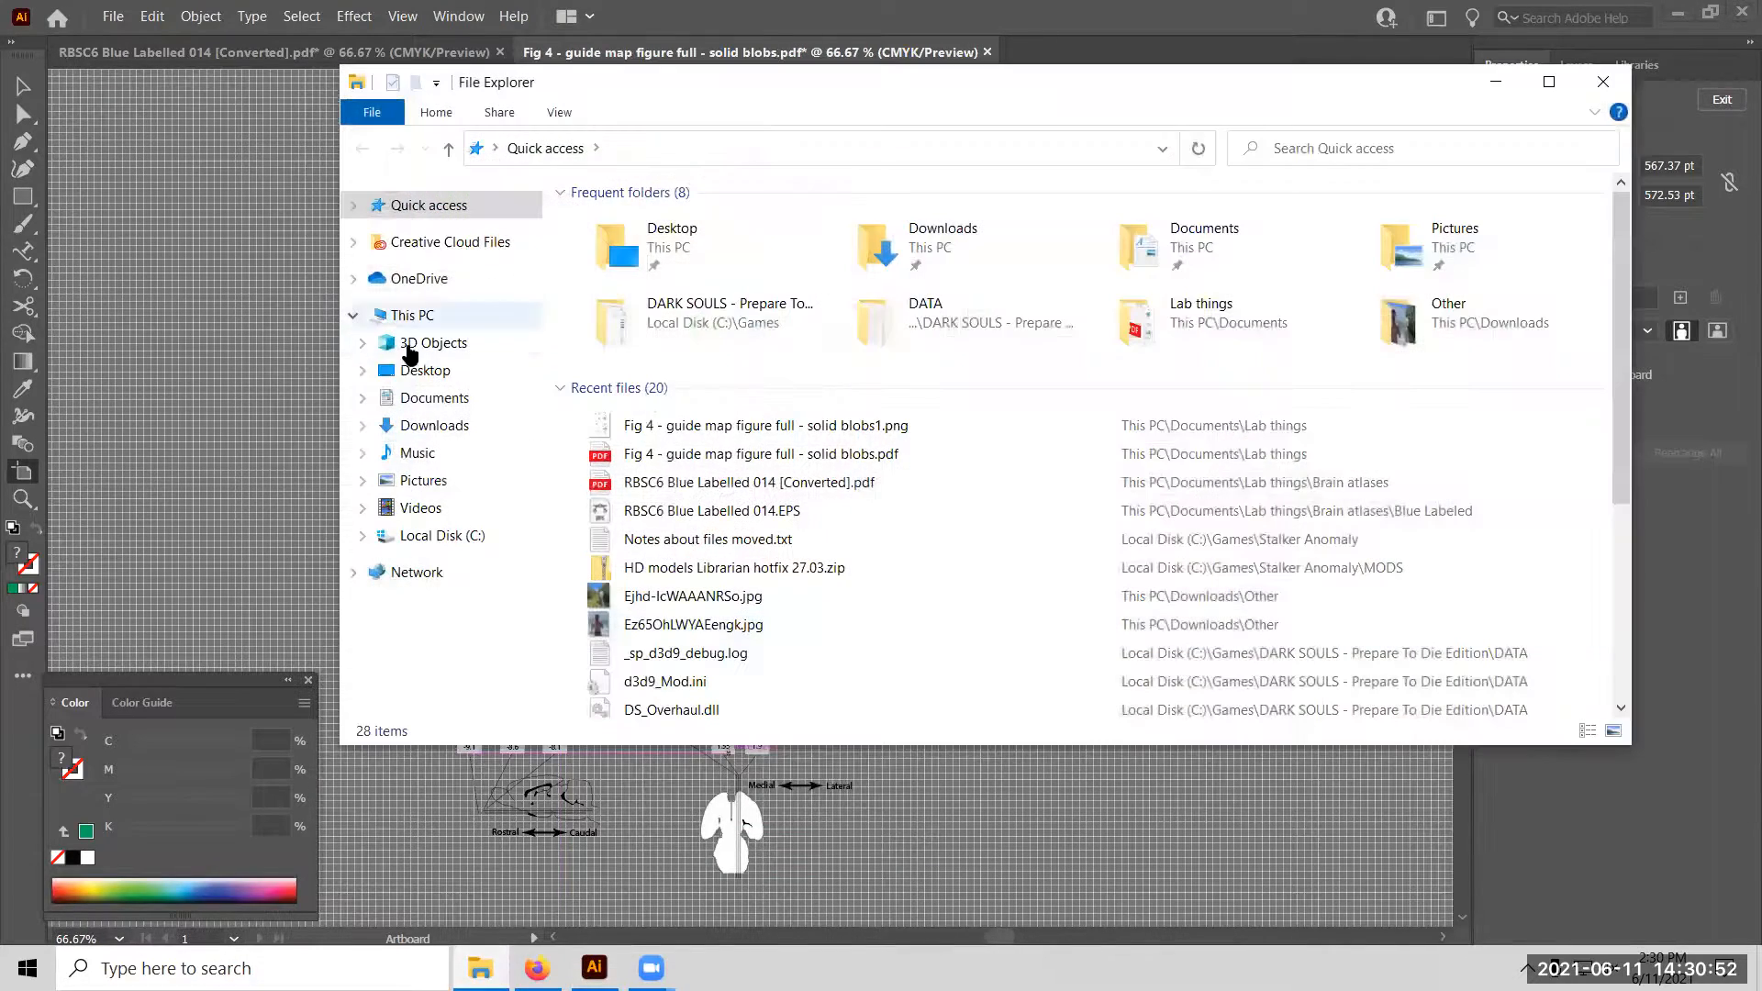
{"action": "left_click", "coordinate": [427, 399]}
{"action": "double_click", "coordinate": [643, 247]}
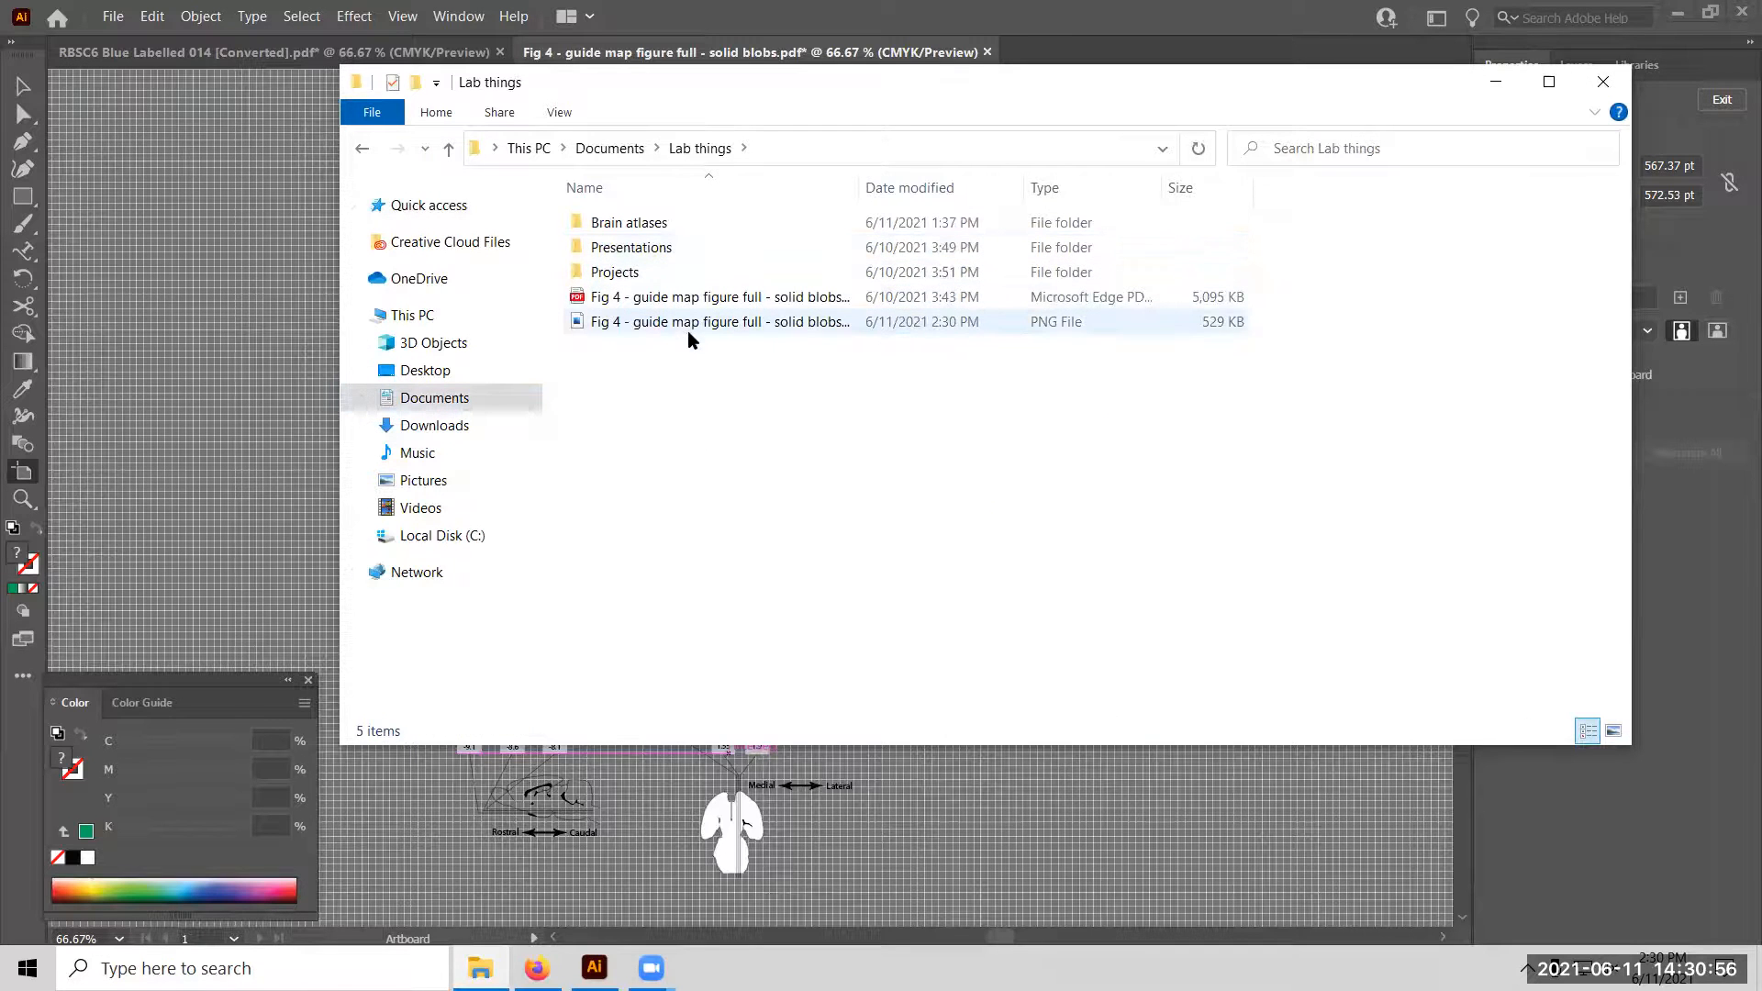
{"action": "double_click", "coordinate": [702, 323]}
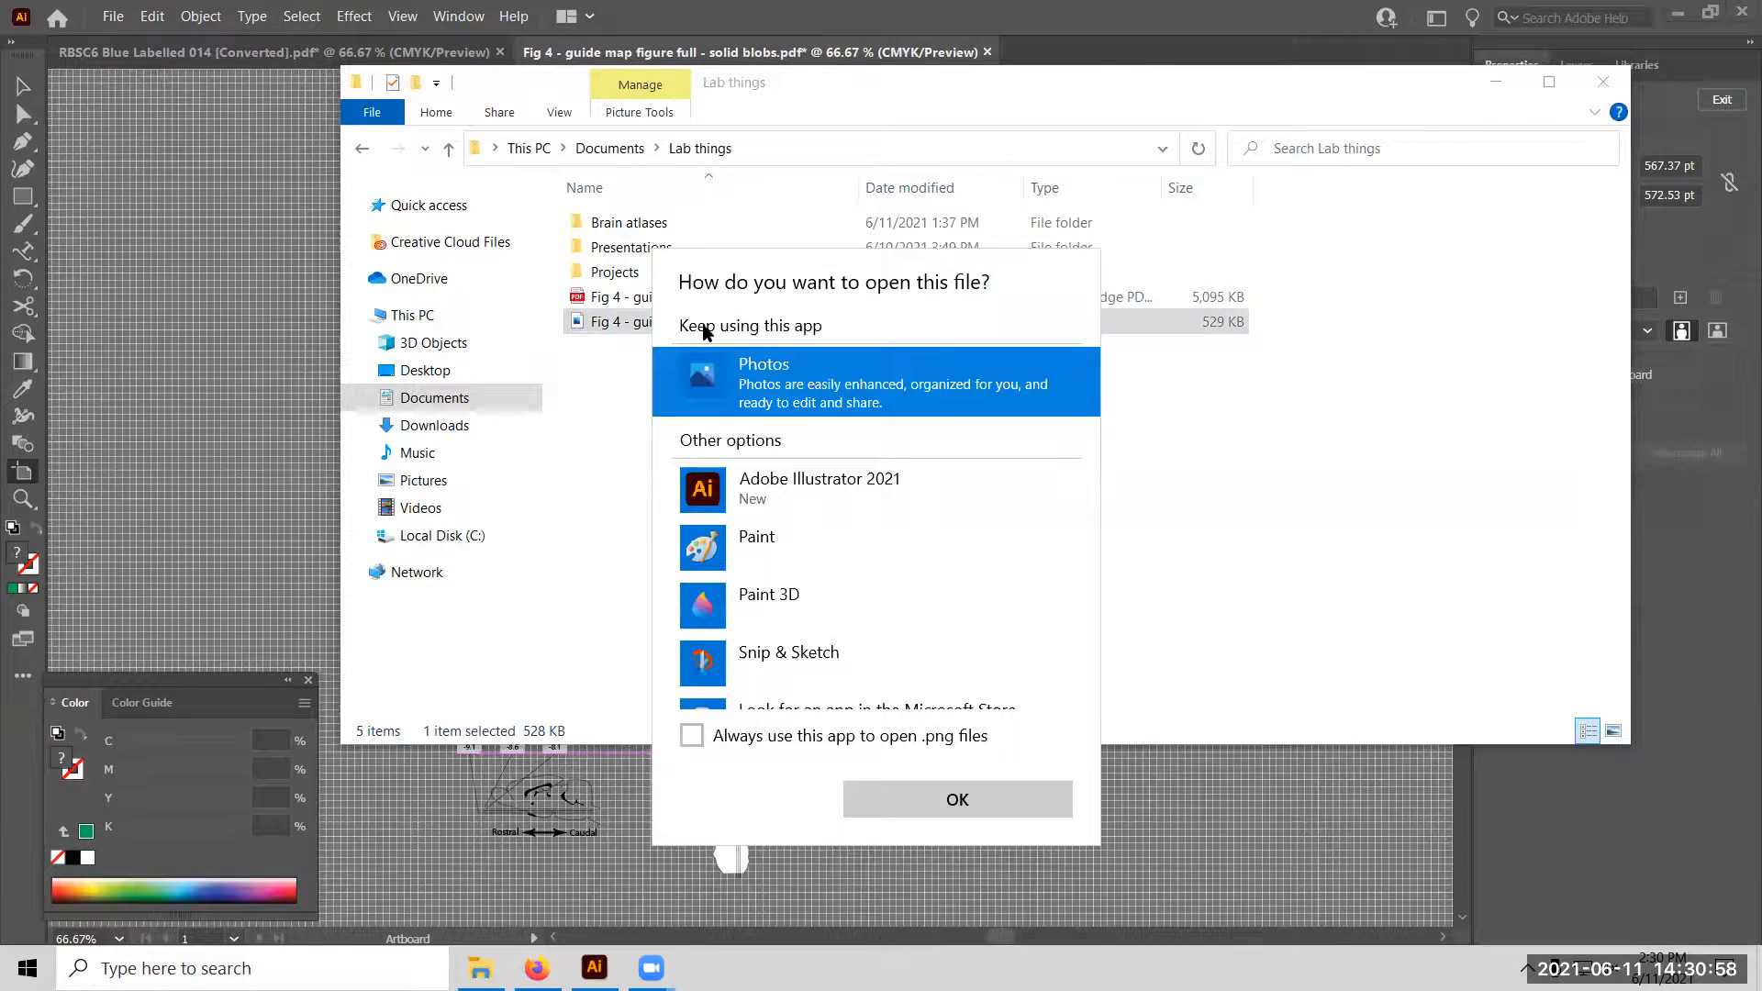
{"action": "left_click", "coordinate": [838, 737]}
{"action": "left_click", "coordinate": [957, 799]}
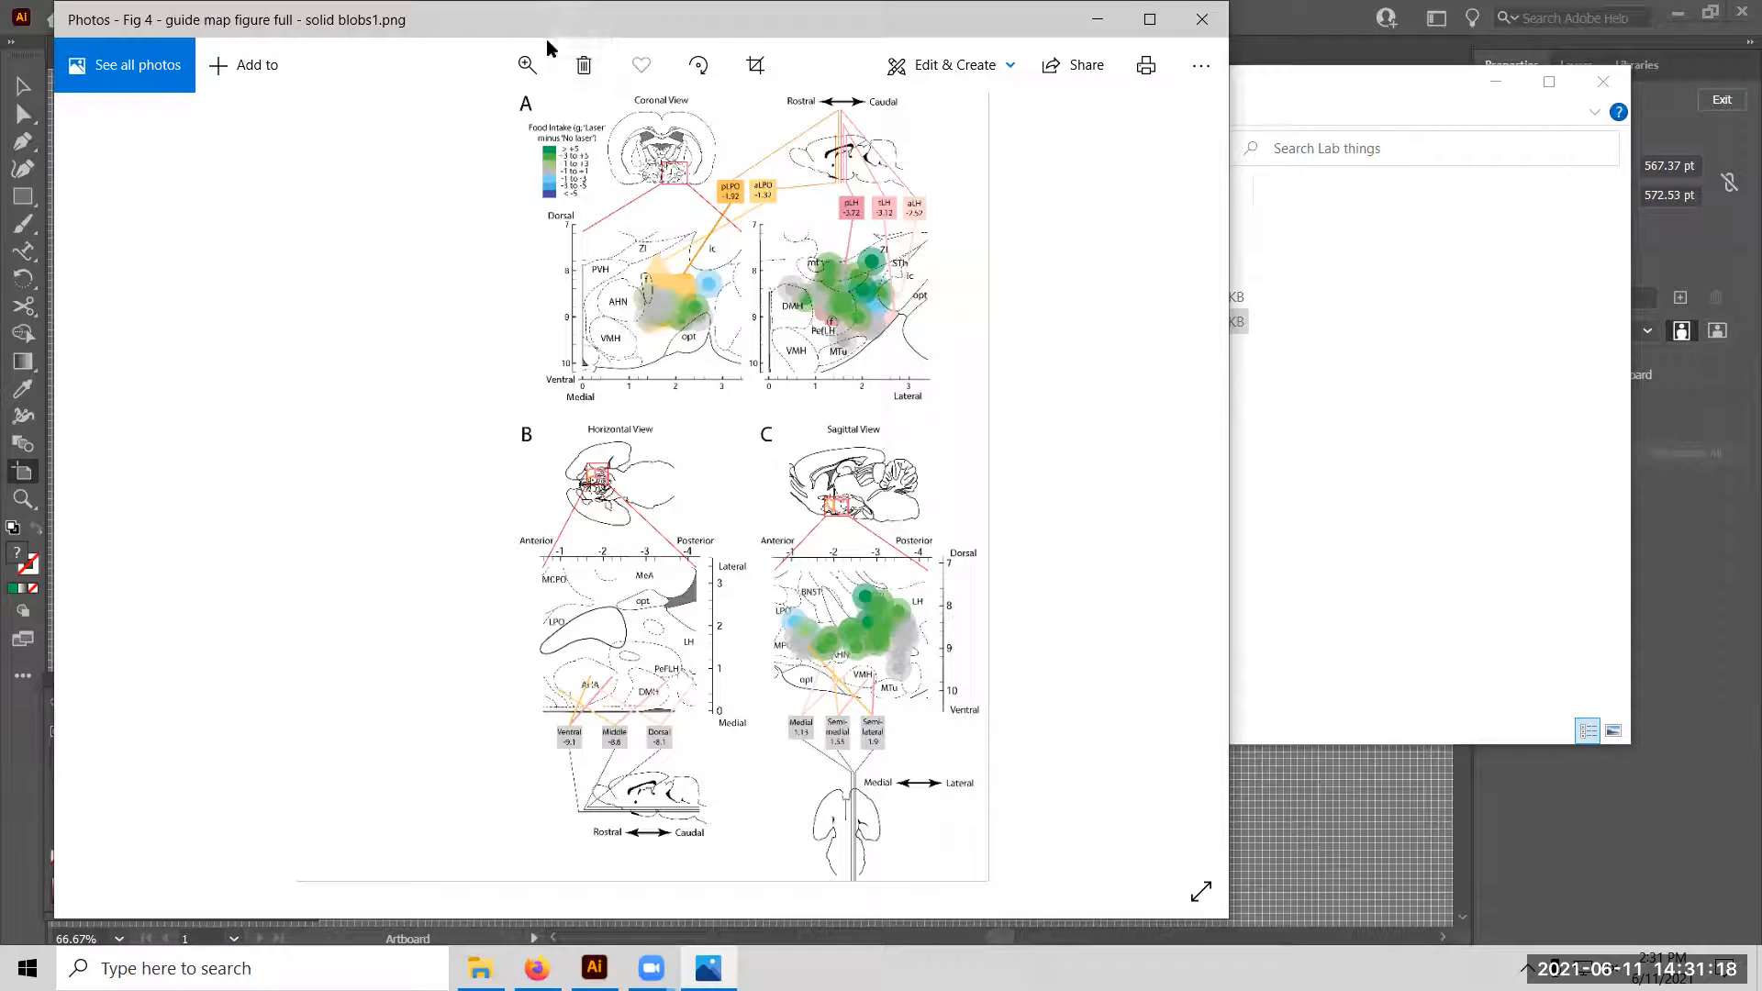
Compare the exported PNG with the Illustrator artboard by moving the Photos window aside, and close the image.
{"action": "left_click_drag", "start_coordinate": [547, 38], "coordinate": [1275, 38]}
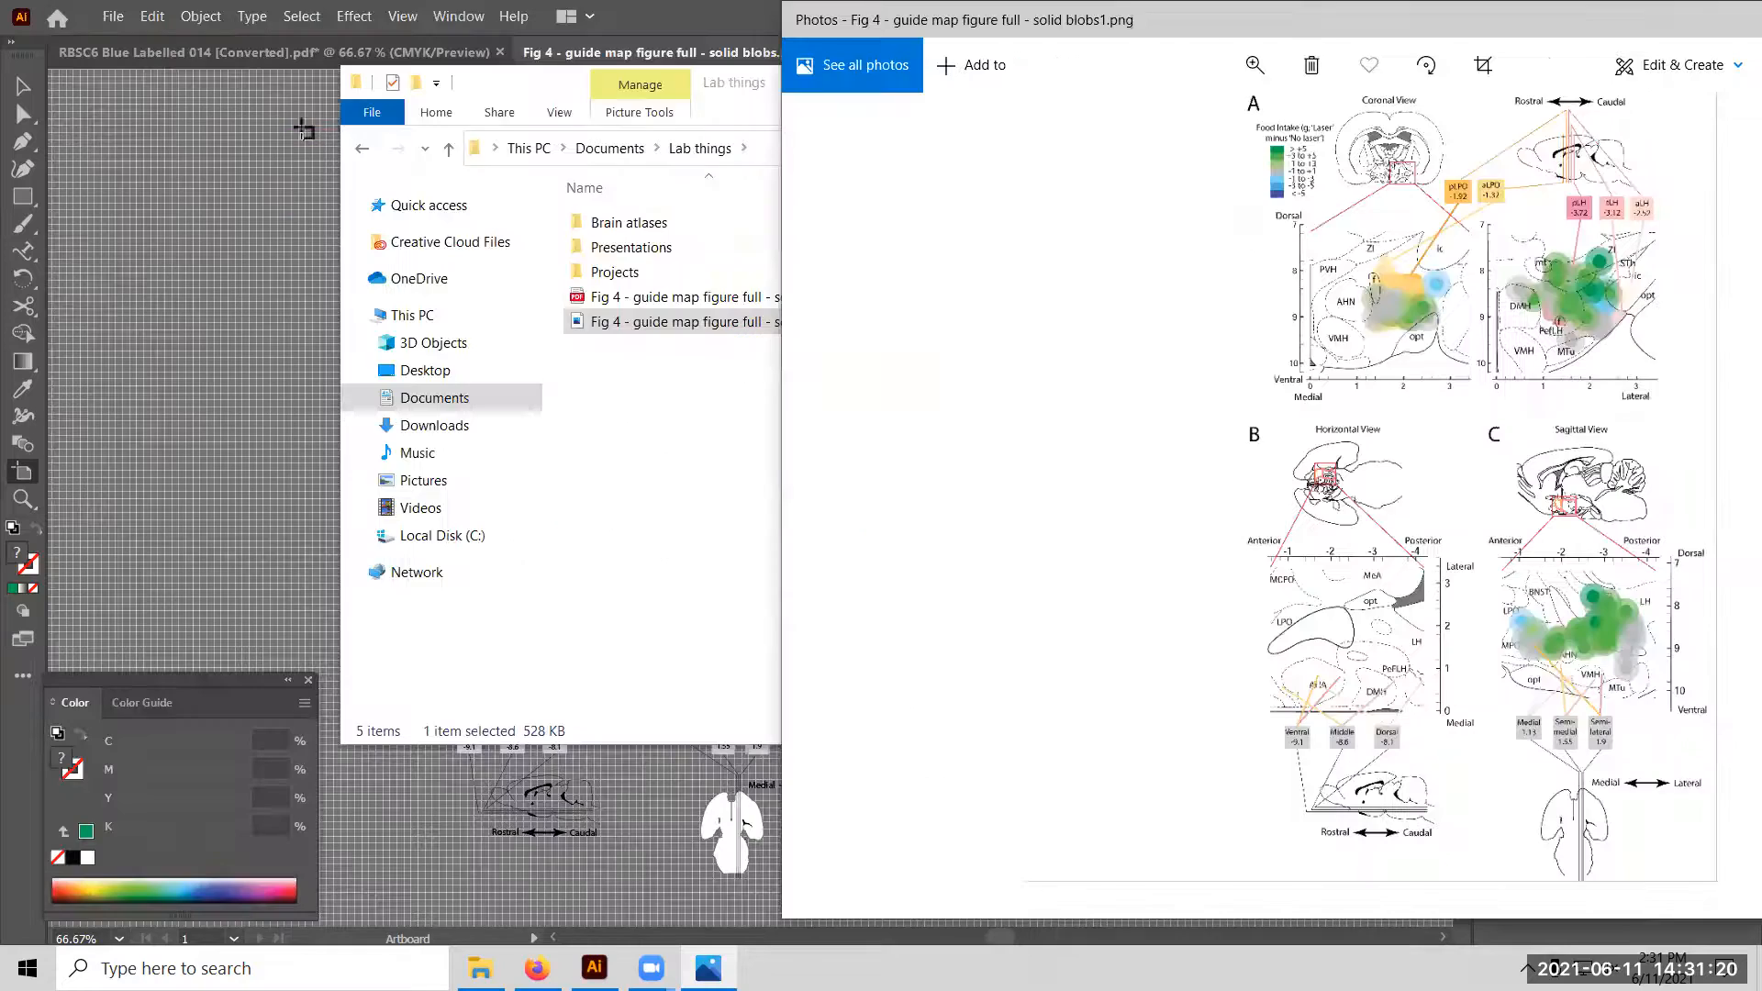
{"action": "left_click", "coordinate": [177, 154]}
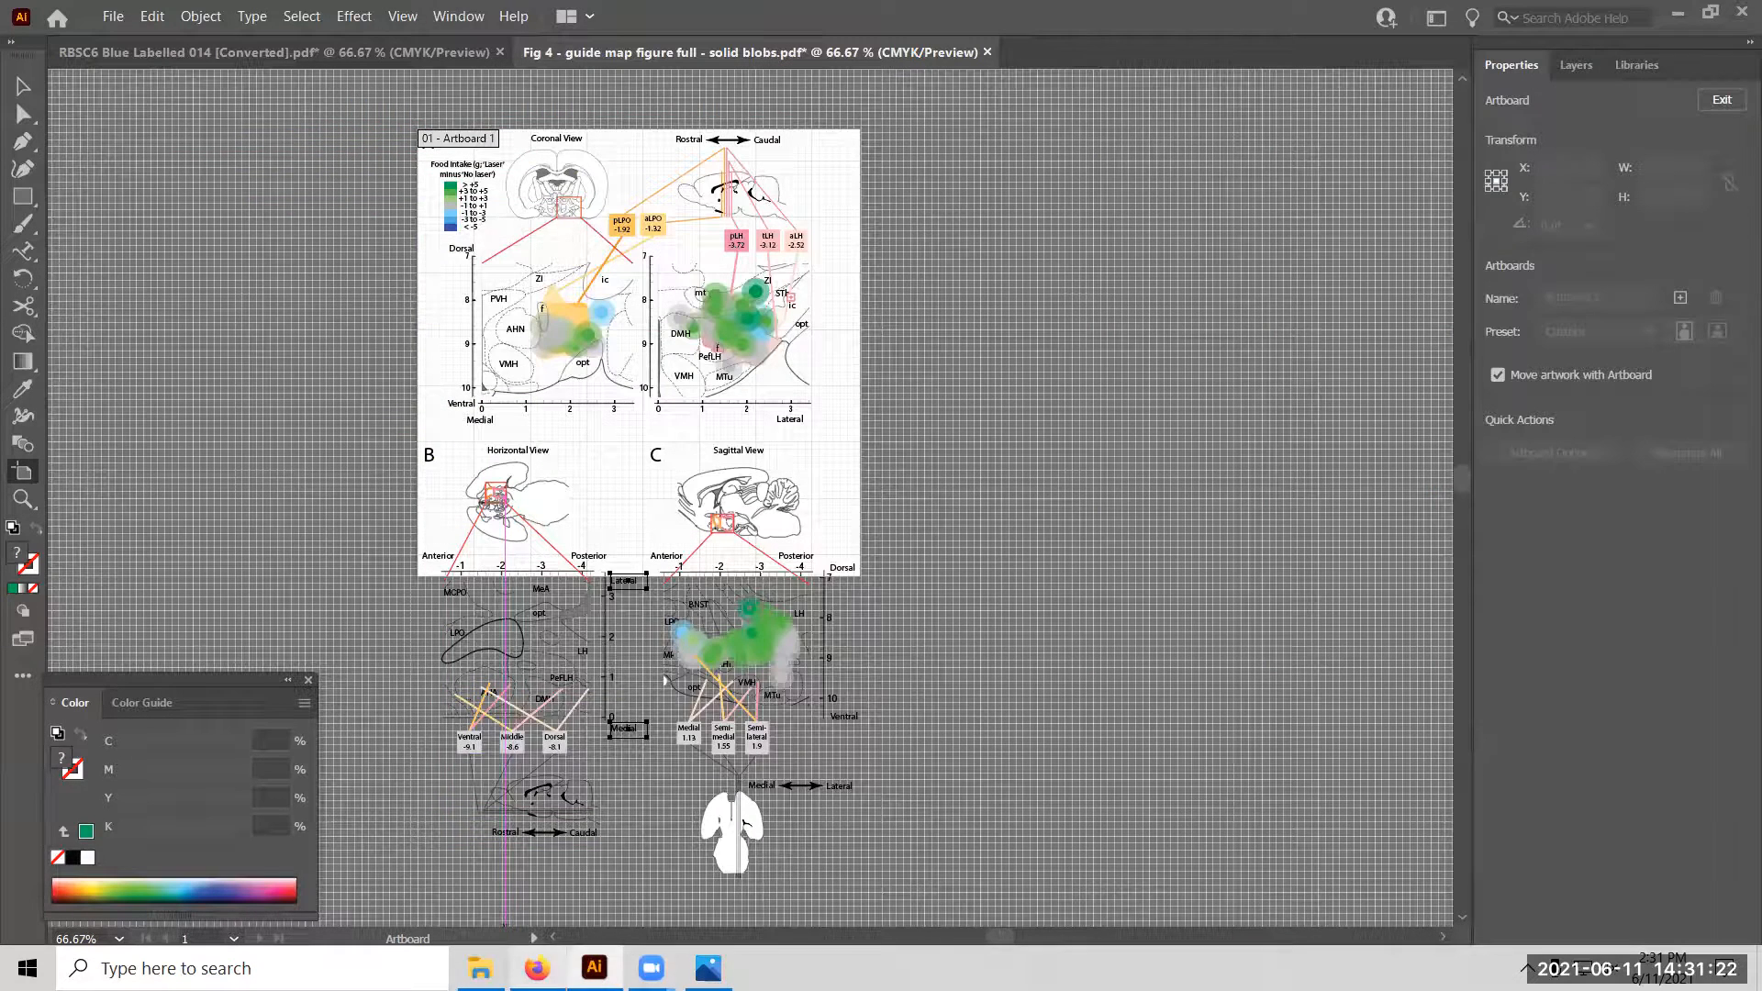
{"action": "key", "text": "alt+Tab"}
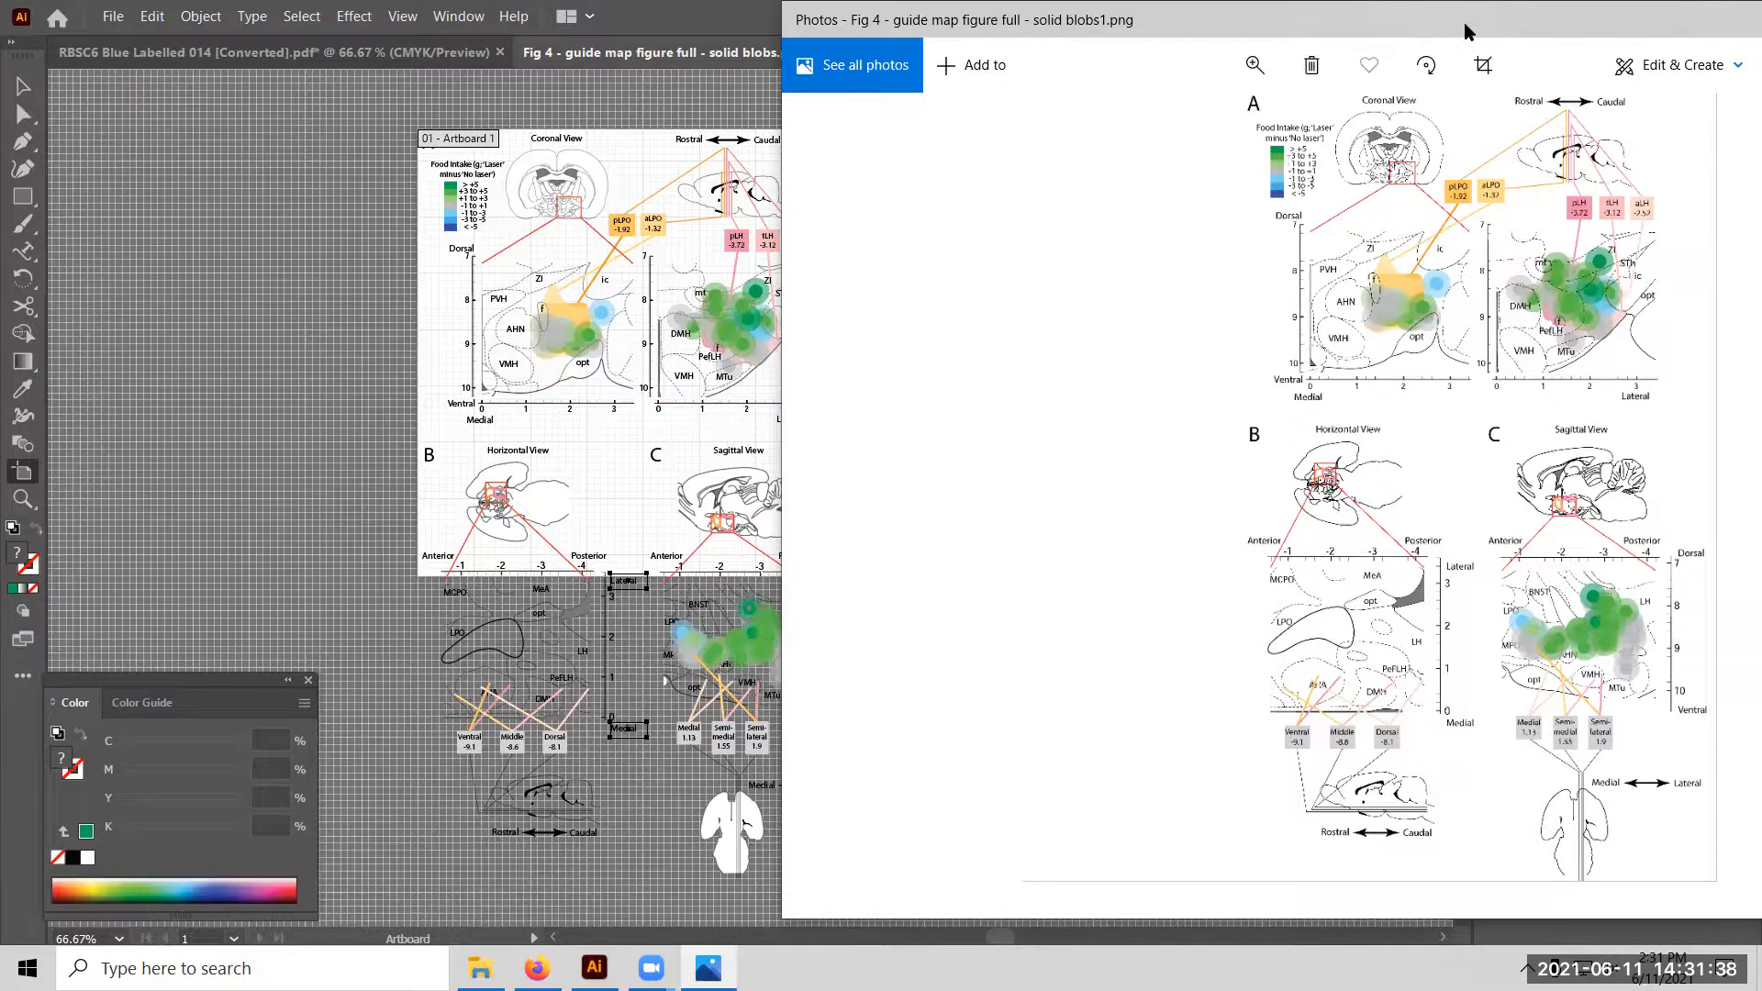
{"action": "left_click_drag", "start_coordinate": [1465, 23], "coordinate": [1053, 23]}
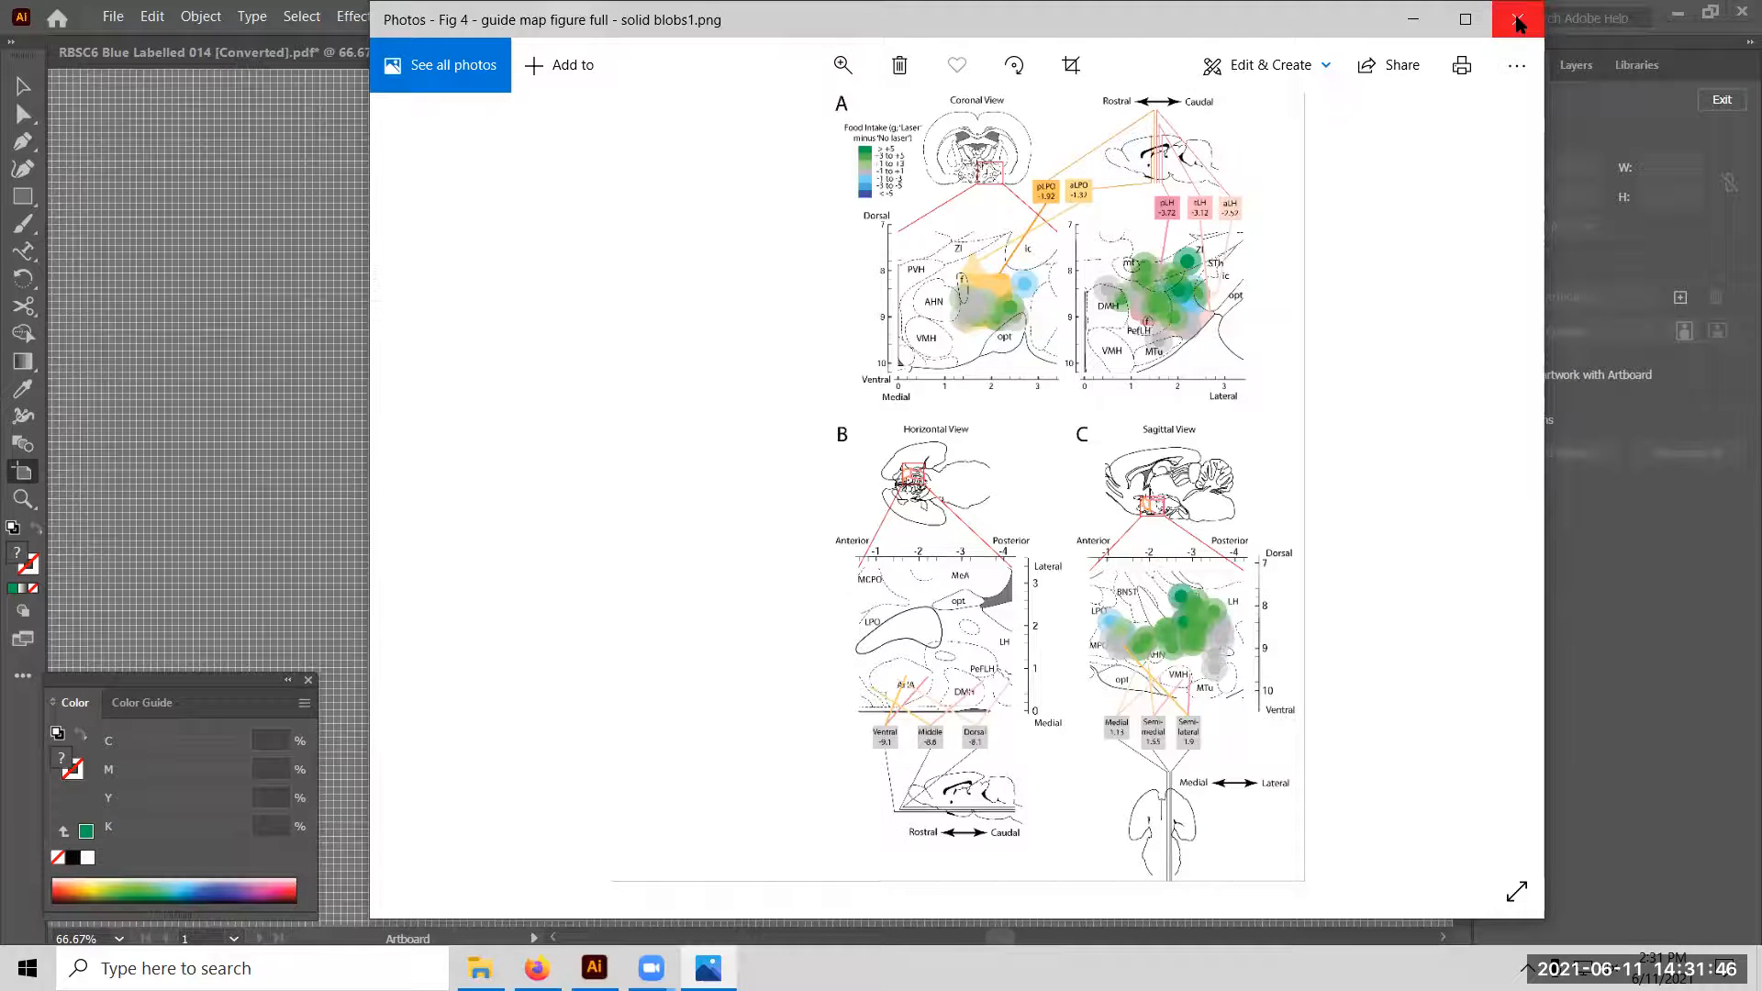
{"action": "left_click_drag", "start_coordinate": [1324, 23], "coordinate": [1585, 50]}
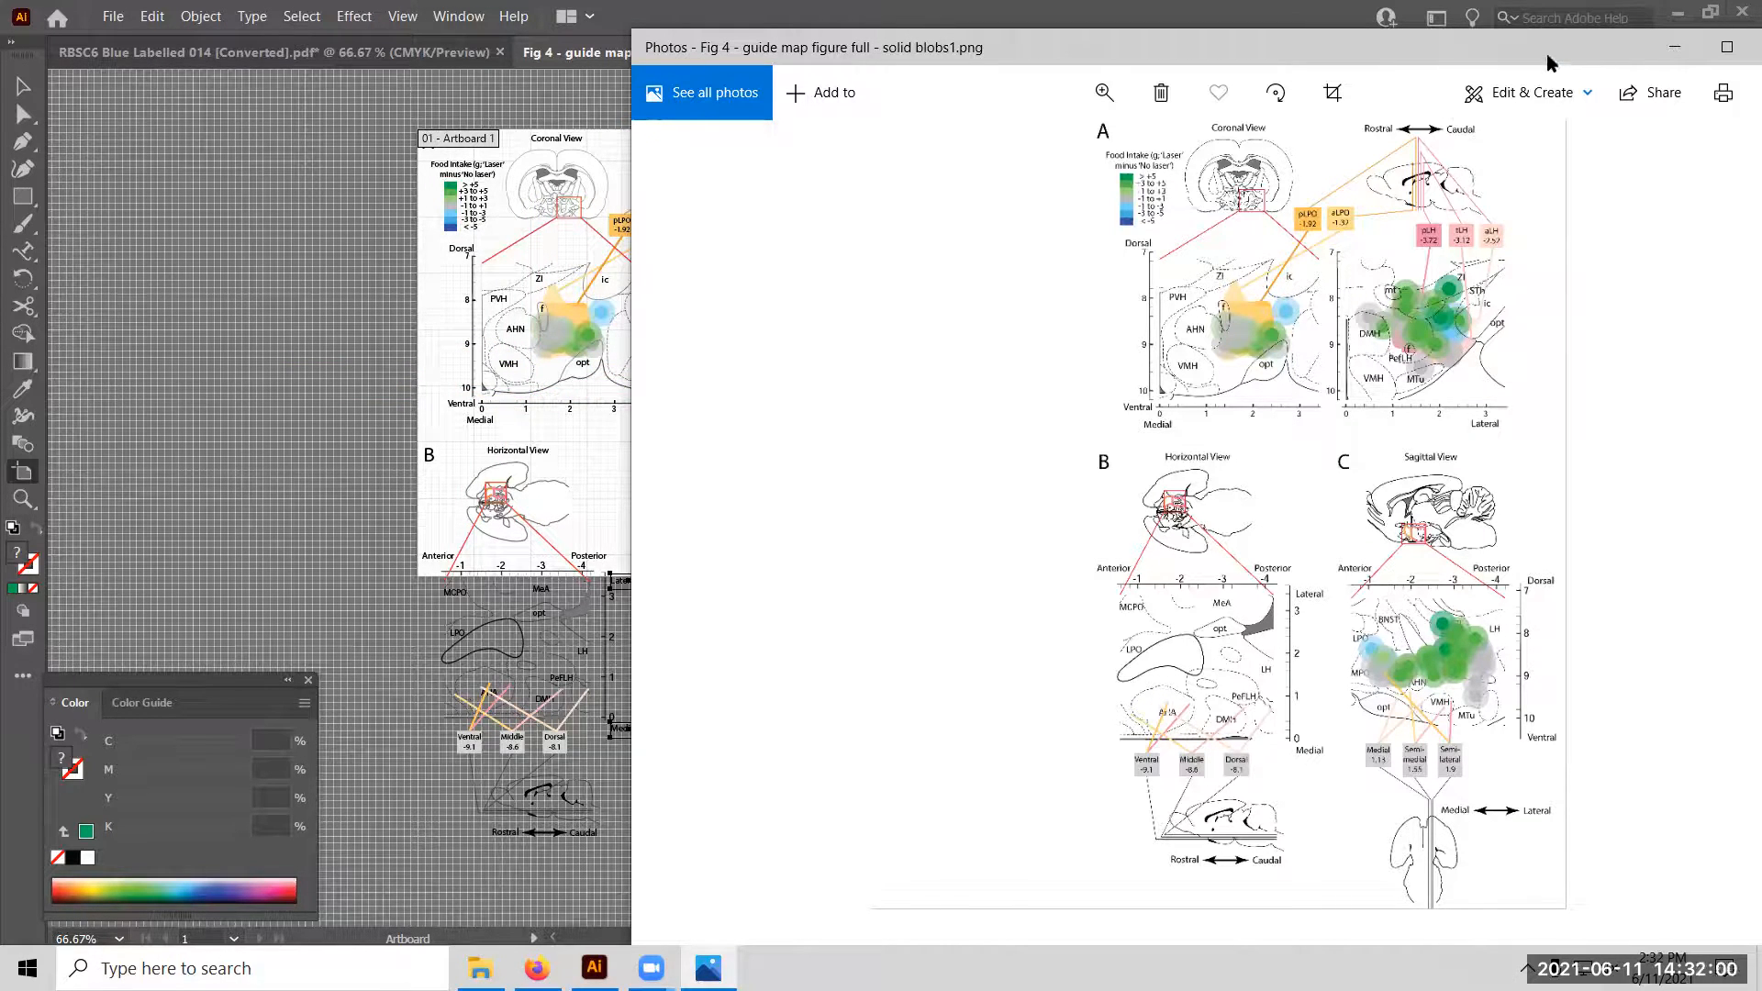
{"action": "left_click_drag", "start_coordinate": [1542, 61], "coordinate": [1111, 55]}
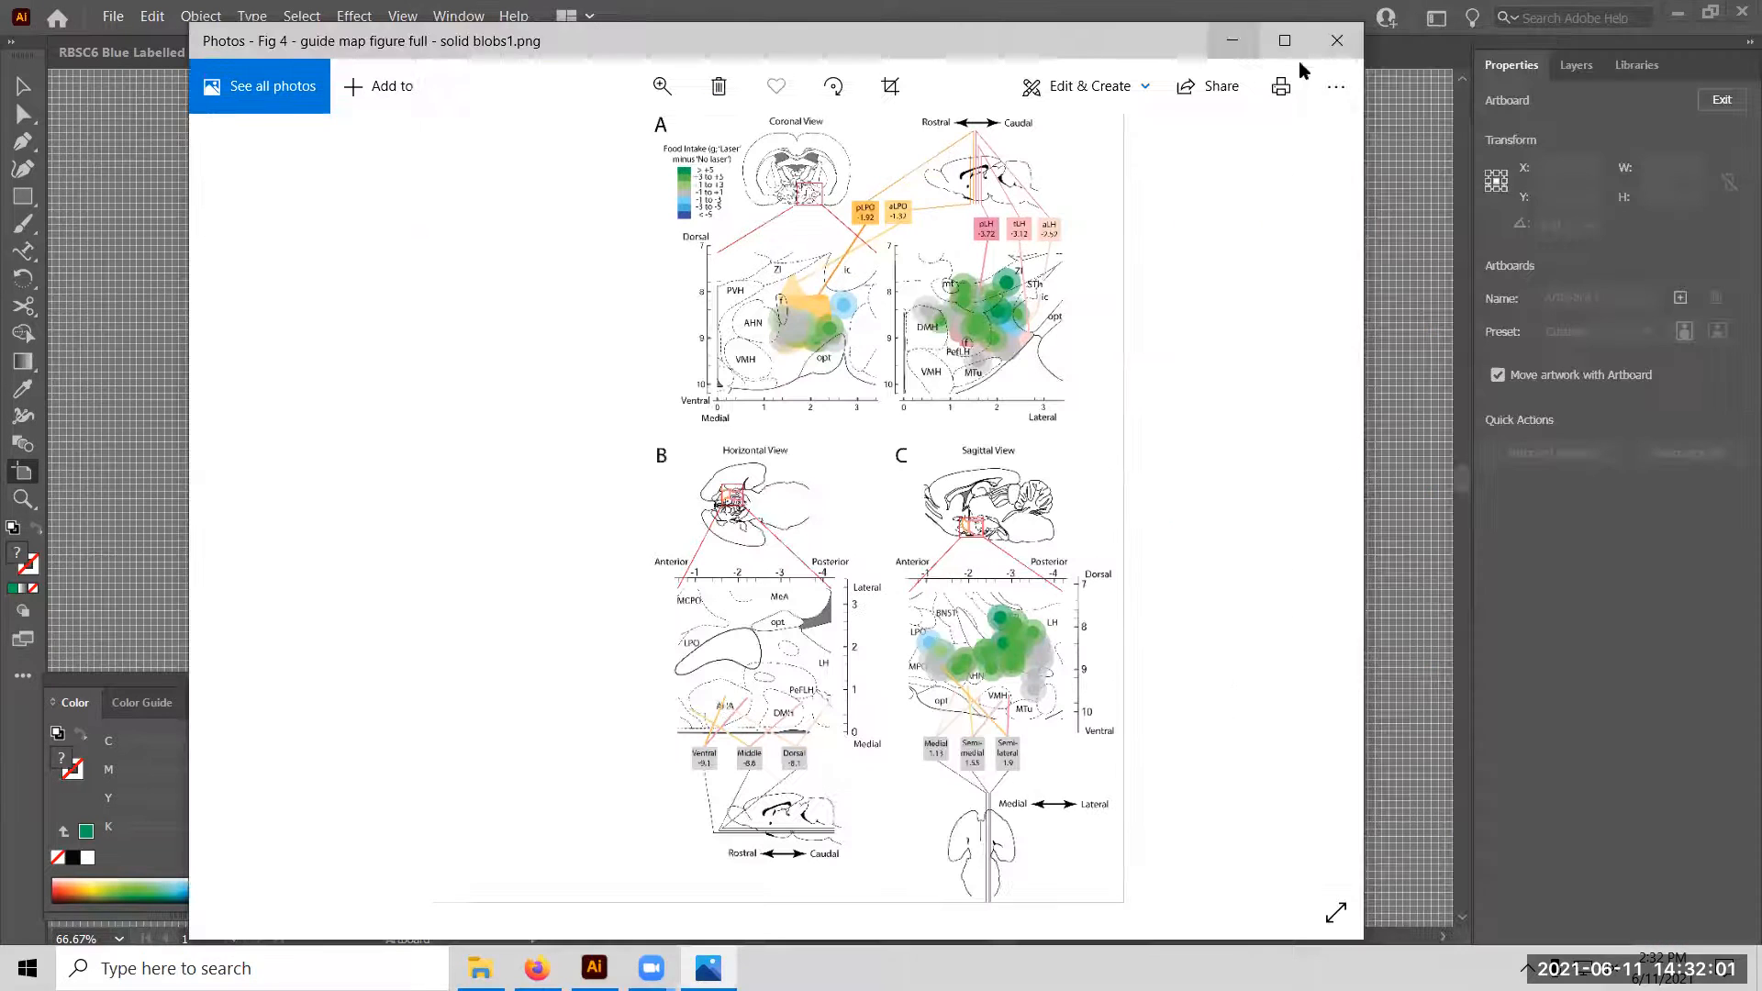
{"action": "left_click", "coordinate": [1351, 57]}
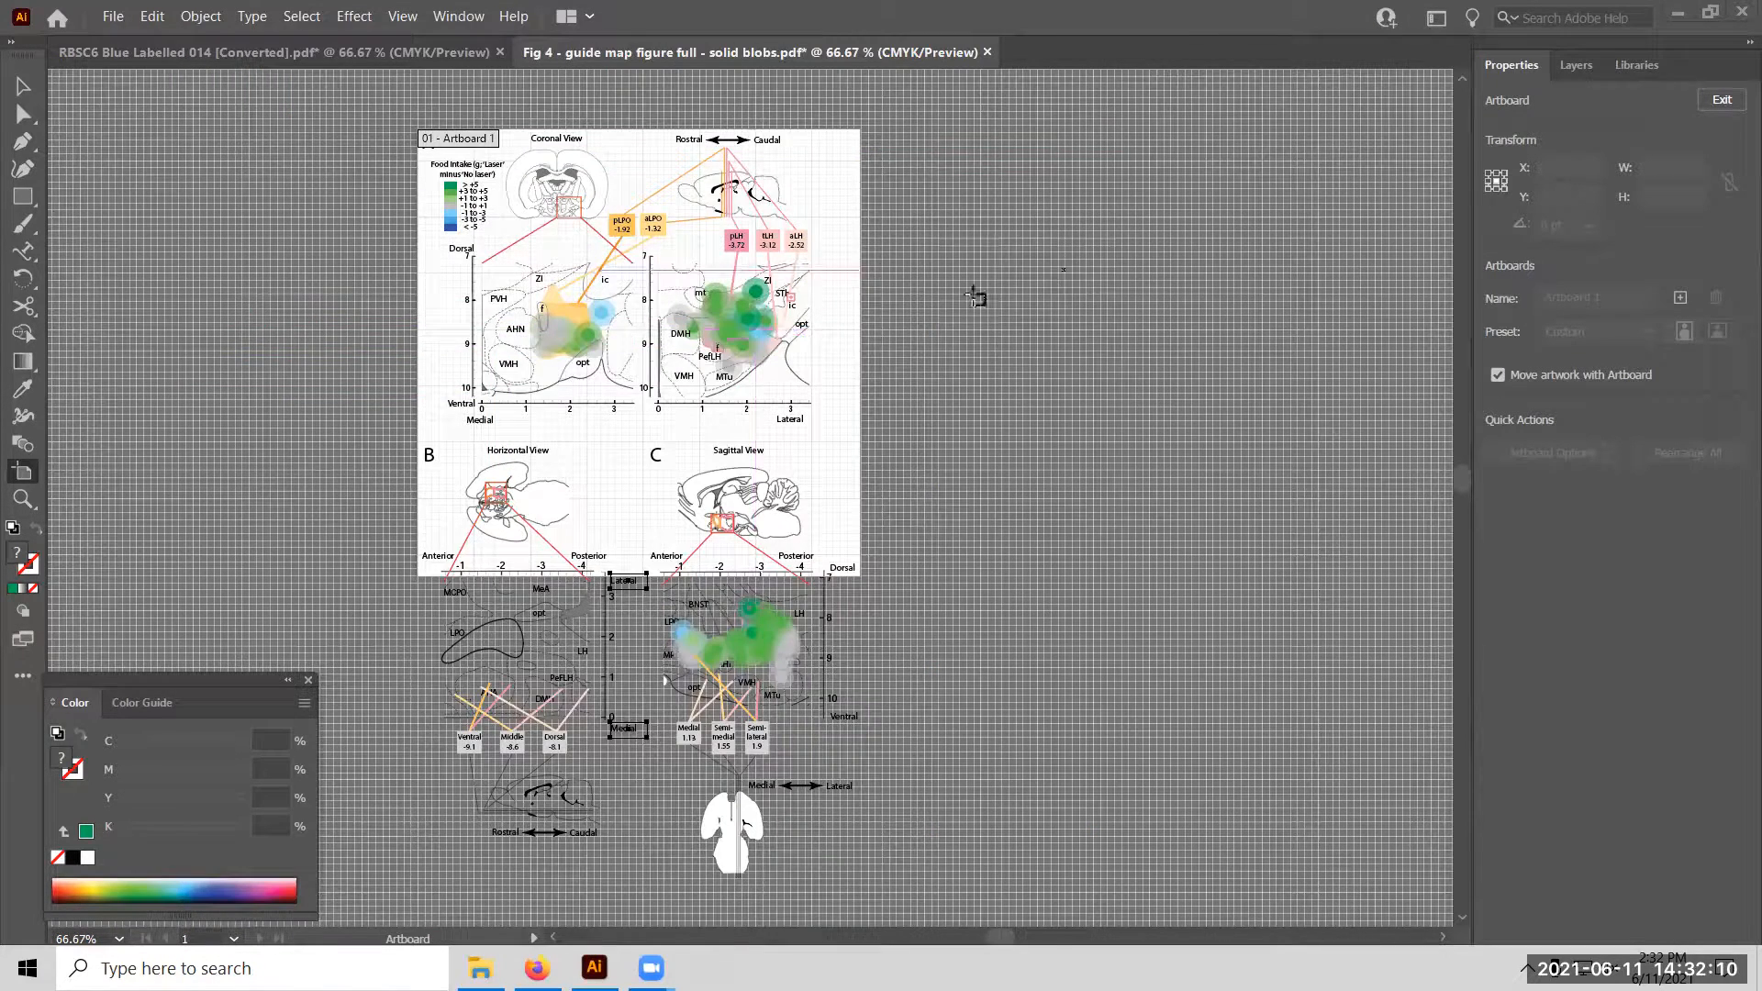
Start another PNG export of the figure, limited to the artboards with all artboards included.
{"action": "left_click", "coordinate": [114, 17]}
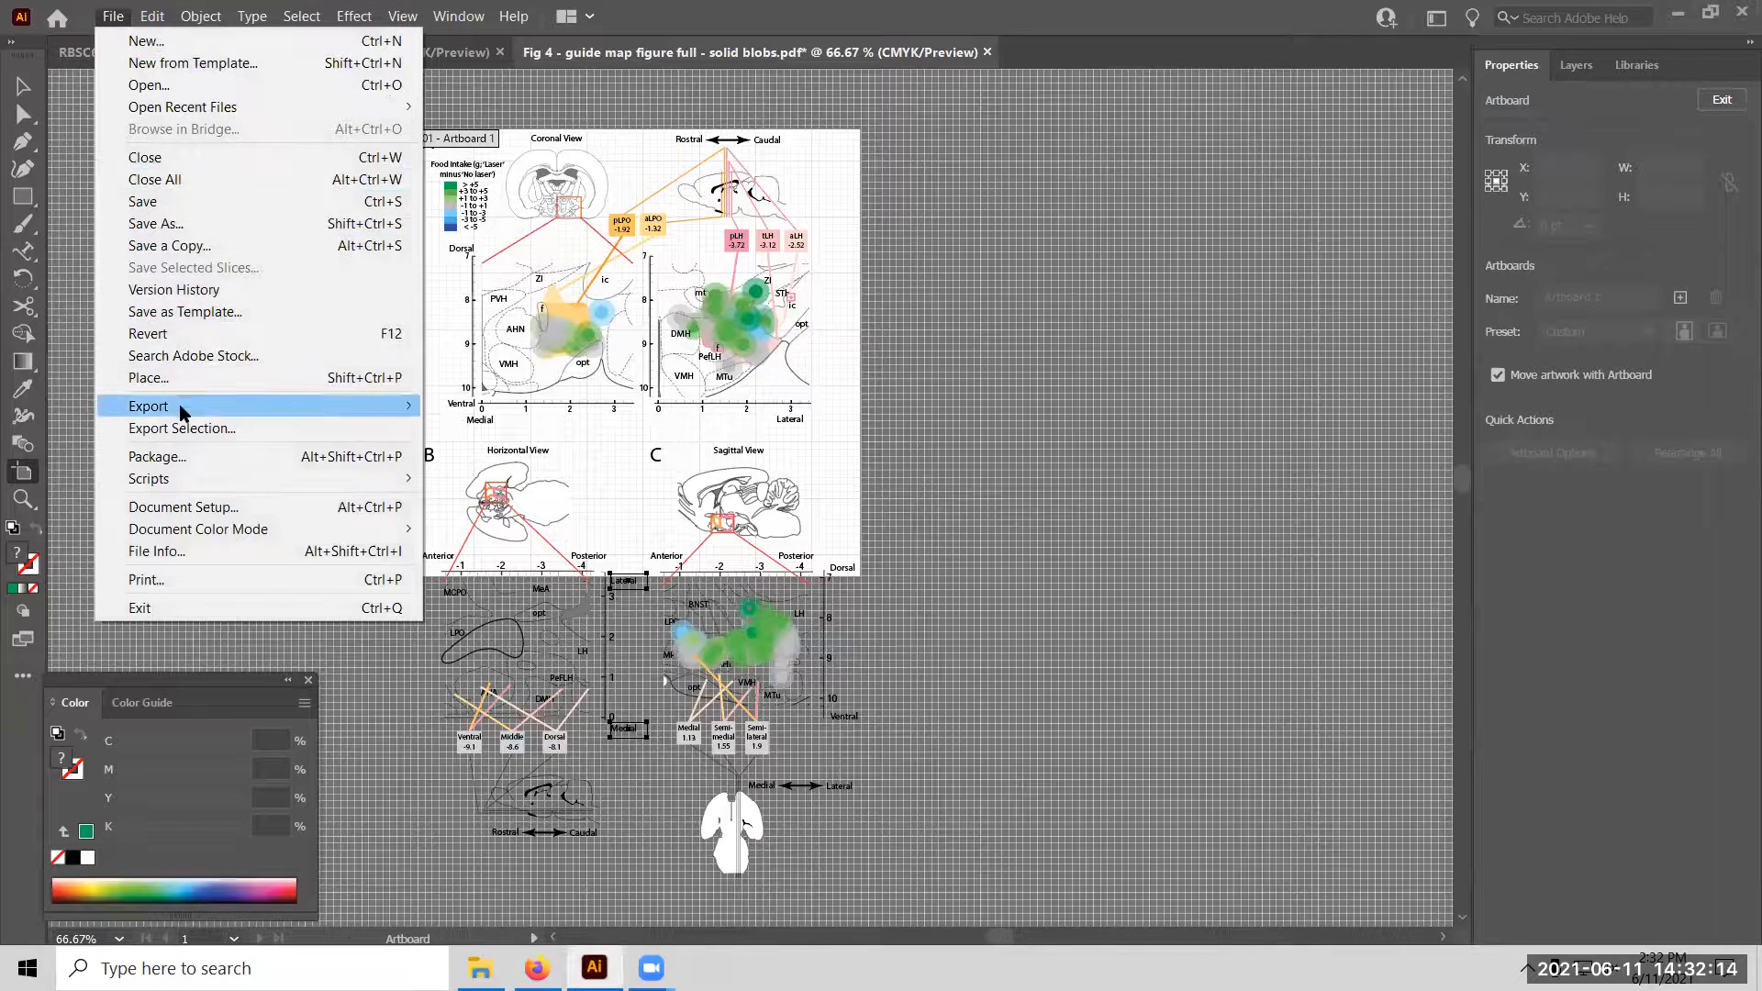
{"action": "mouse_move", "coordinate": [184, 409]}
{"action": "left_click", "coordinate": [484, 428]}
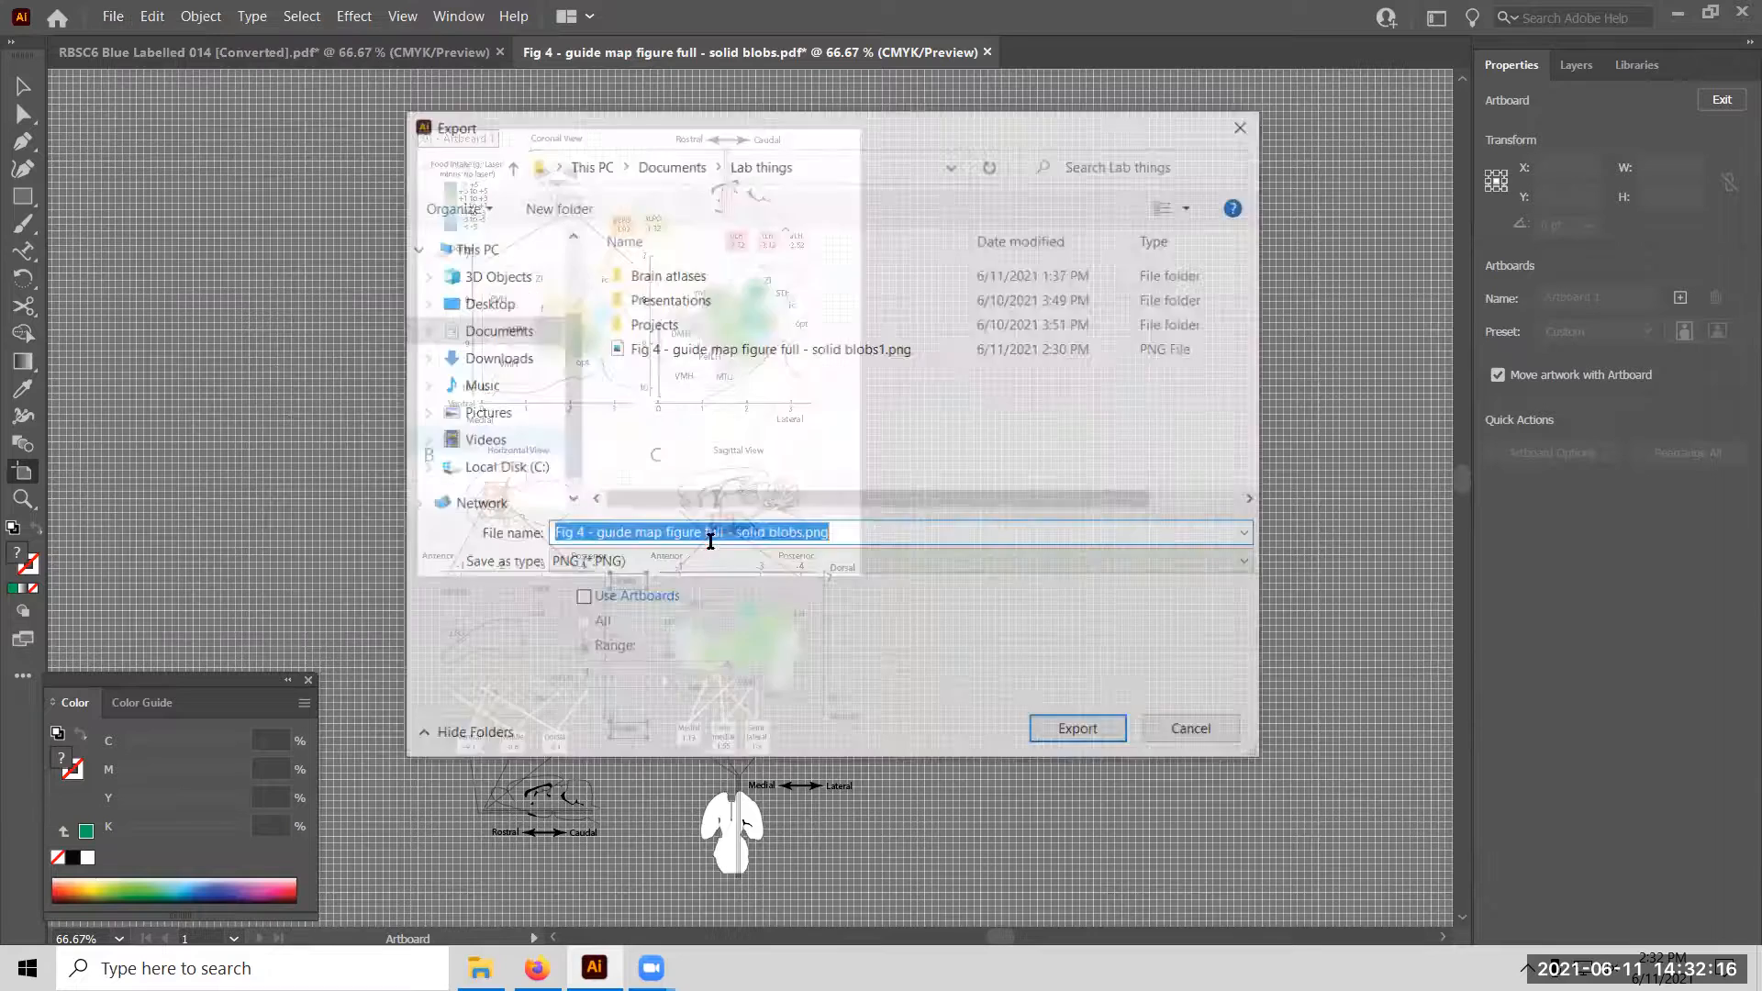
{"action": "left_click", "coordinate": [647, 601]}
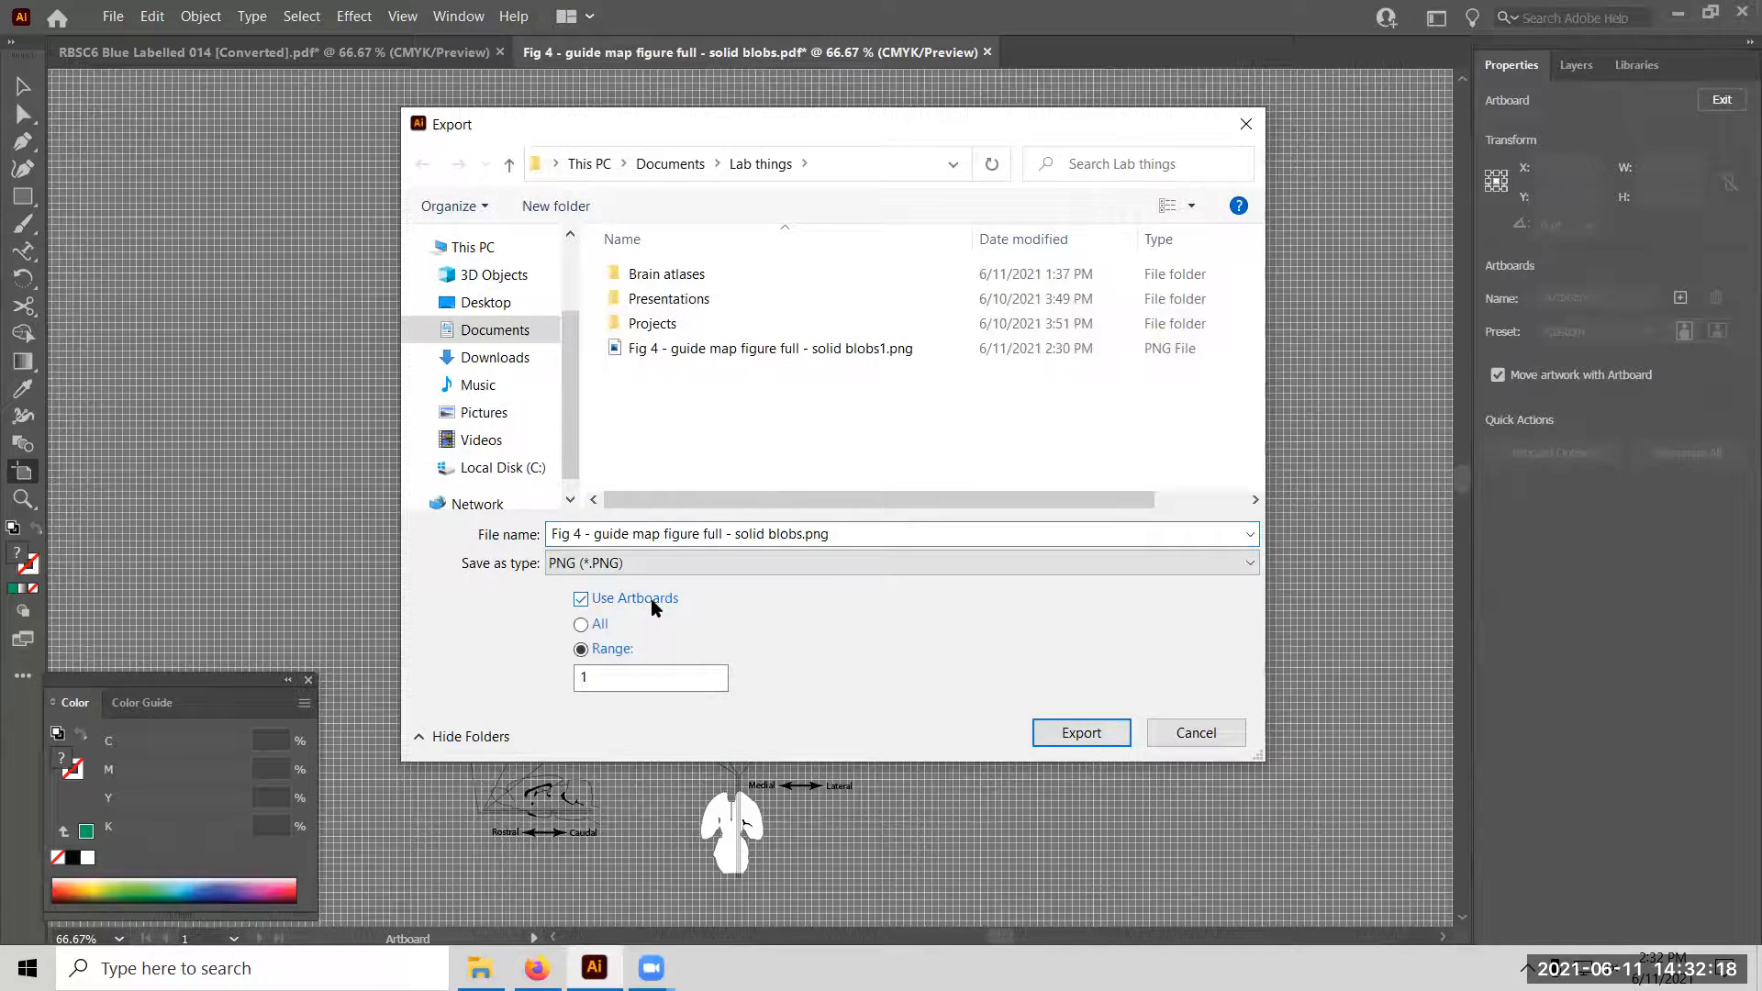
{"action": "left_click", "coordinate": [604, 635]}
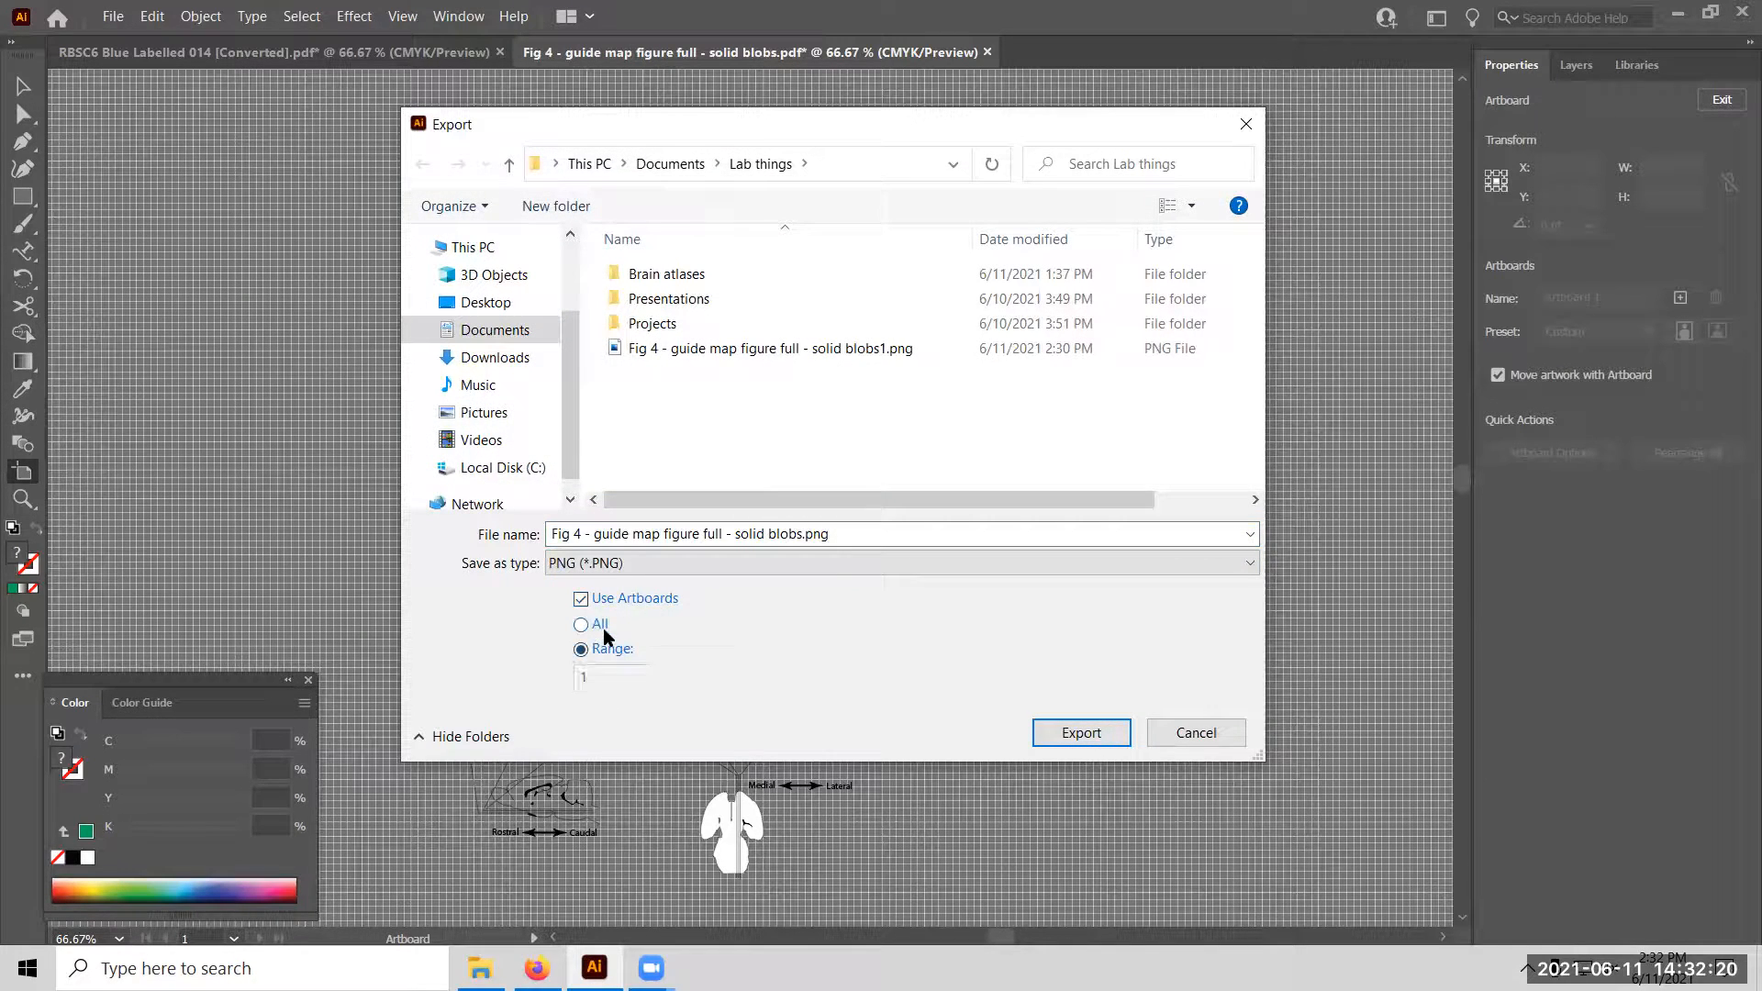
Name the file "Fig 4 - guide map figure full - solid blobs2.png" and export it with the current PNG options.
{"action": "left_click", "coordinate": [801, 533]}
{"action": "double_click", "coordinate": [800, 533]}
{"action": "left_click", "coordinate": [800, 533]}
{"action": "type", "text": "2"}
{"action": "left_click", "coordinate": [1067, 734]}
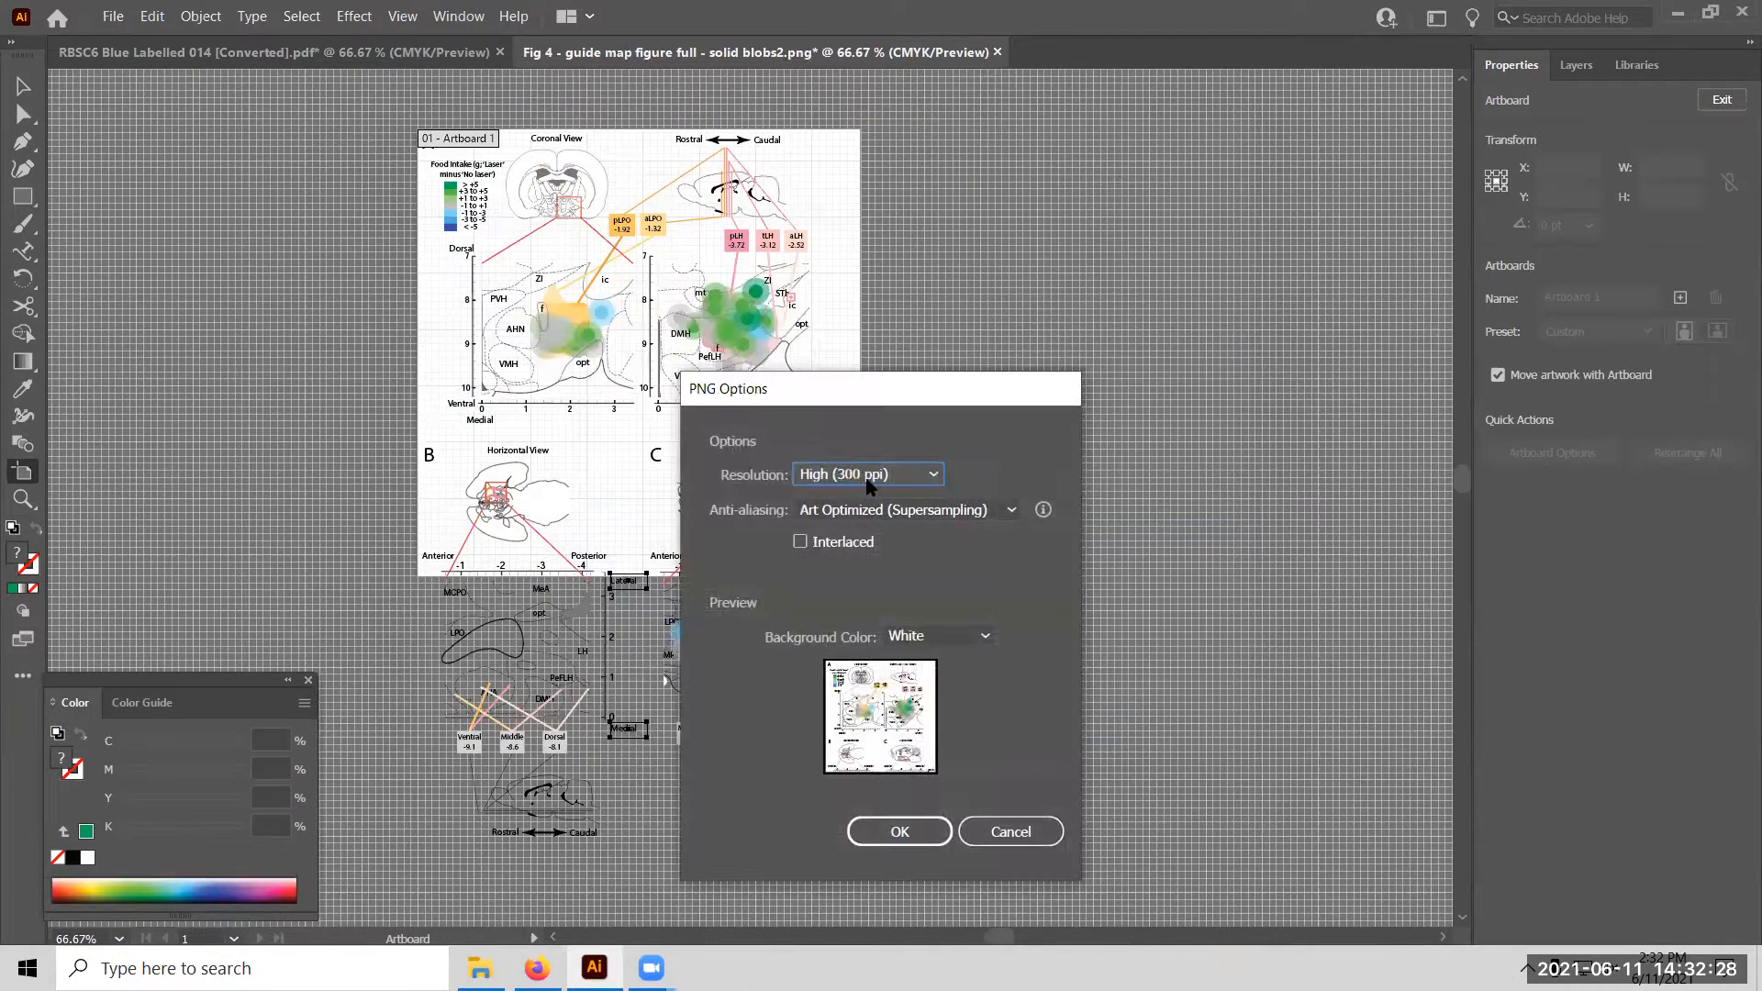
{"action": "left_click", "coordinate": [923, 836]}
Open the new "solid blobs2-01.png" from the Lab things folder to check the artboard crop, and close it.
{"action": "left_click", "coordinate": [480, 967]}
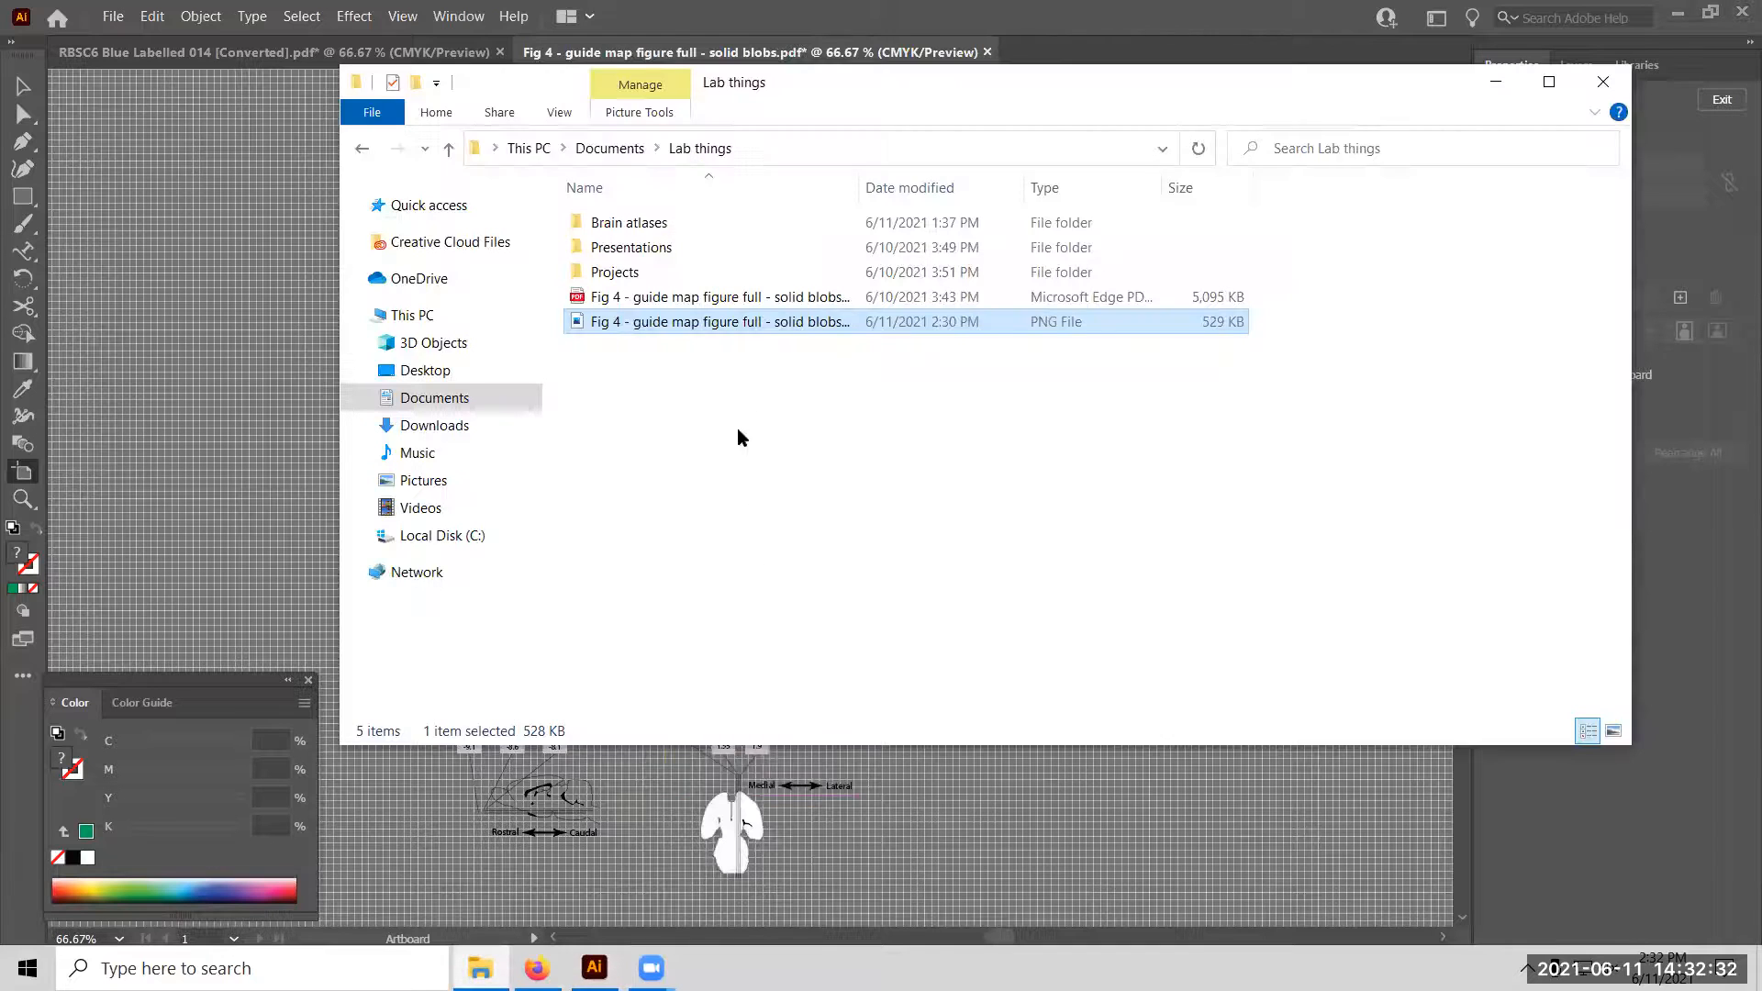
{"action": "double_click", "coordinate": [750, 346]}
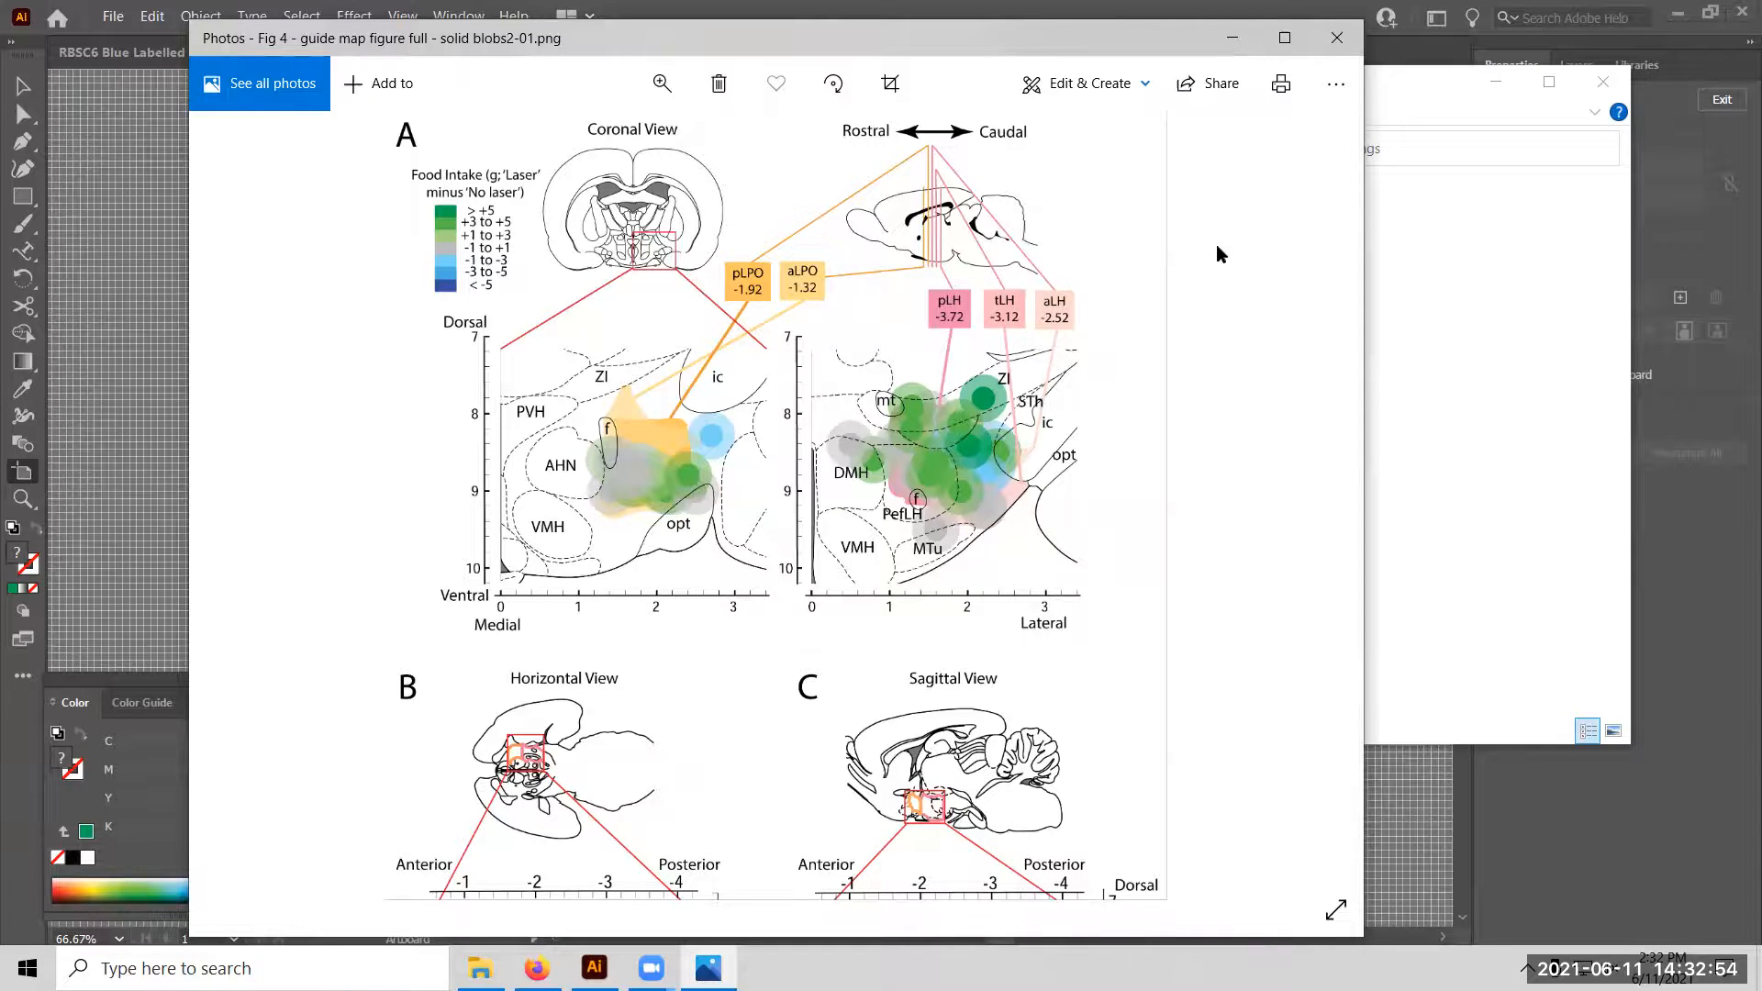
{"action": "left_click", "coordinate": [1337, 38]}
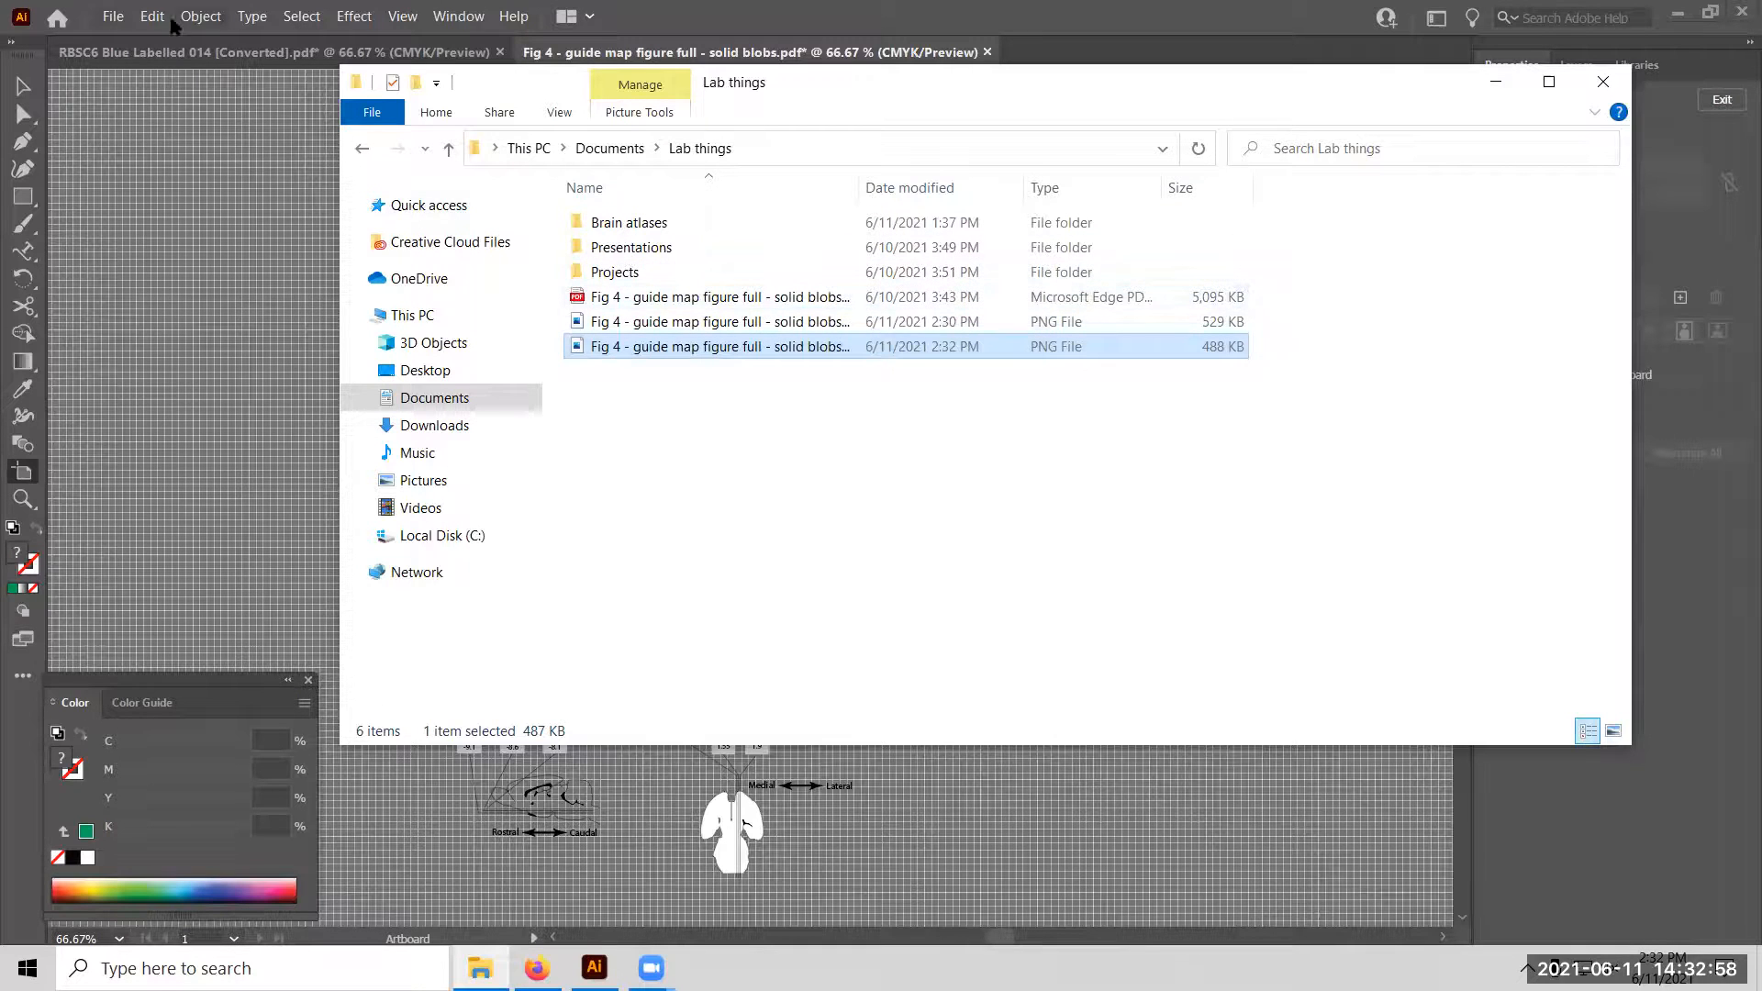
Start a TIFF export of the figure as "Fig 4 - guide map figure full - solid blobs.tif", without limiting it to artboards.
{"action": "left_click", "coordinate": [121, 16]}
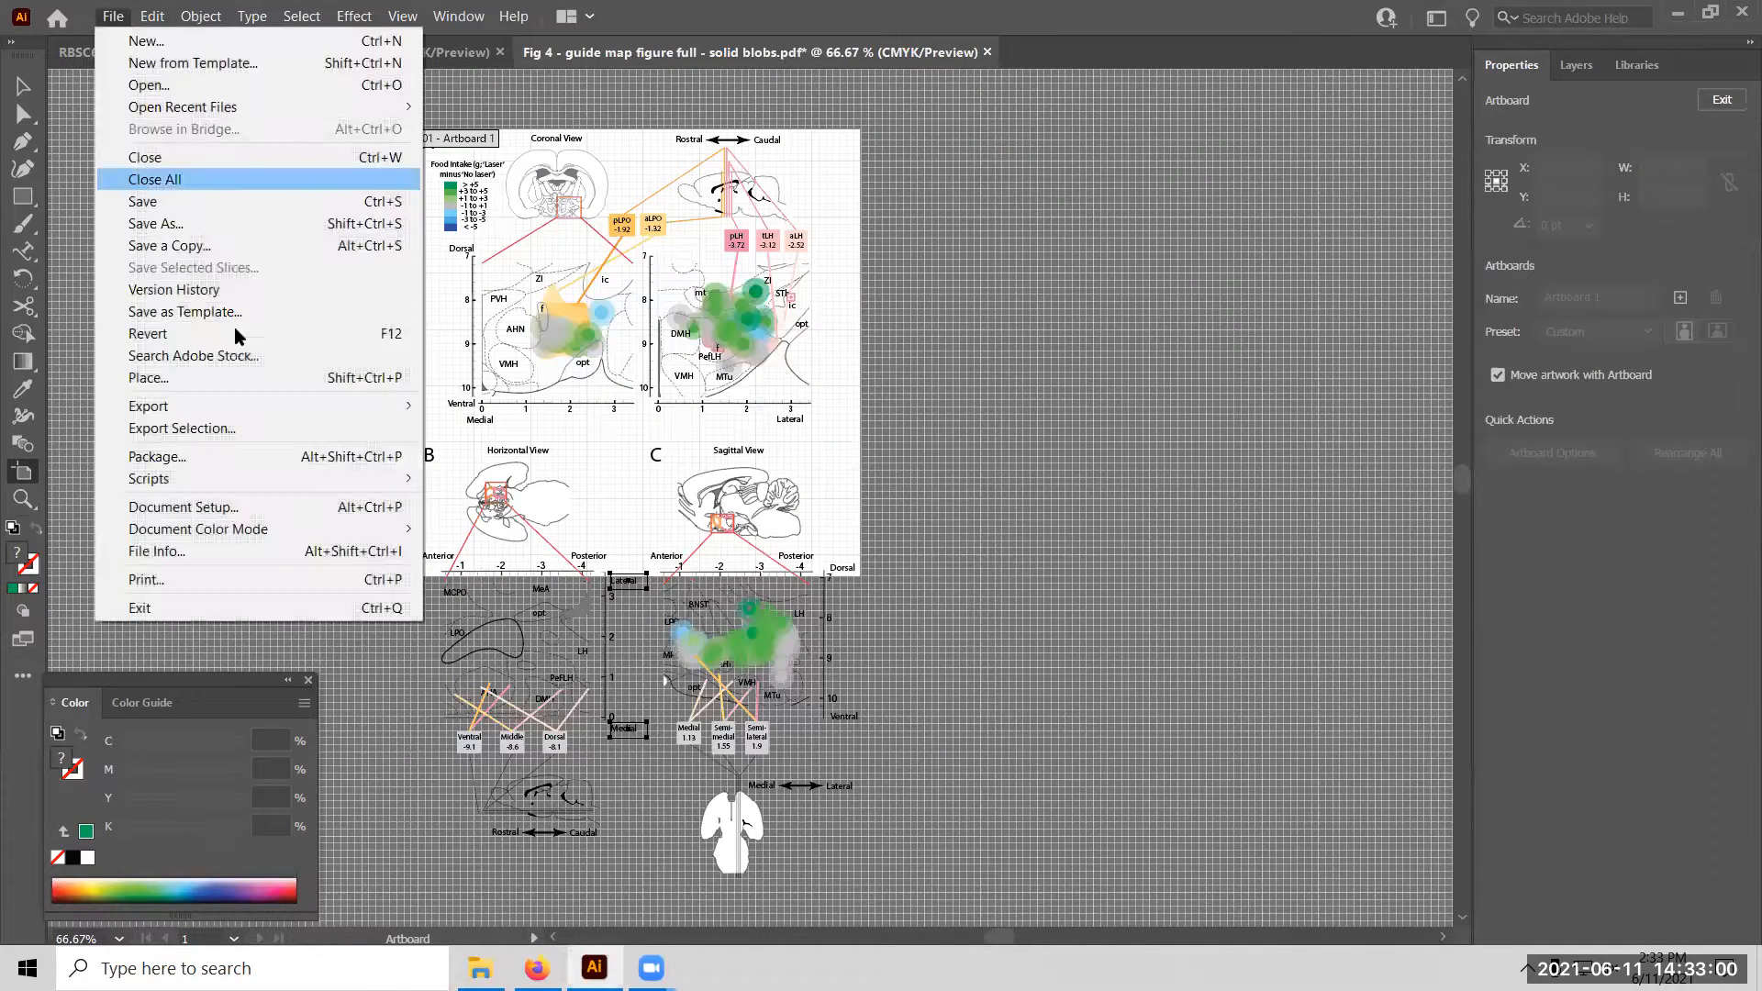
{"action": "mouse_move", "coordinate": [258, 416]}
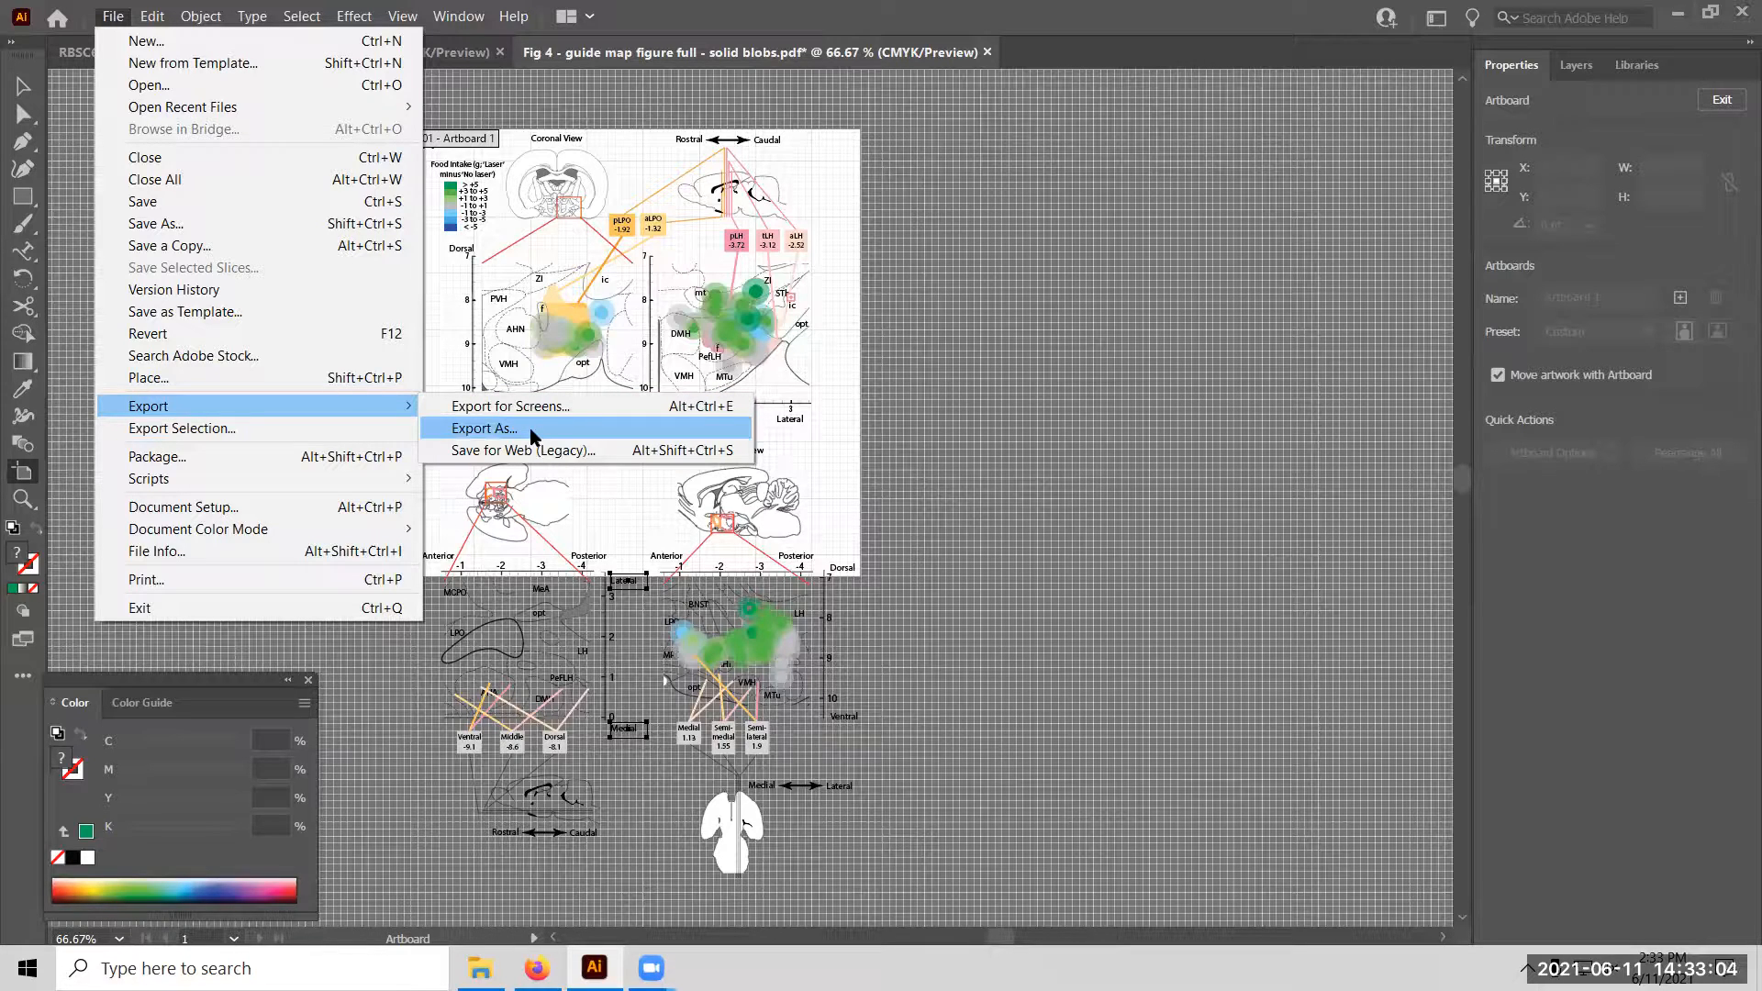
{"action": "left_click", "coordinate": [531, 430]}
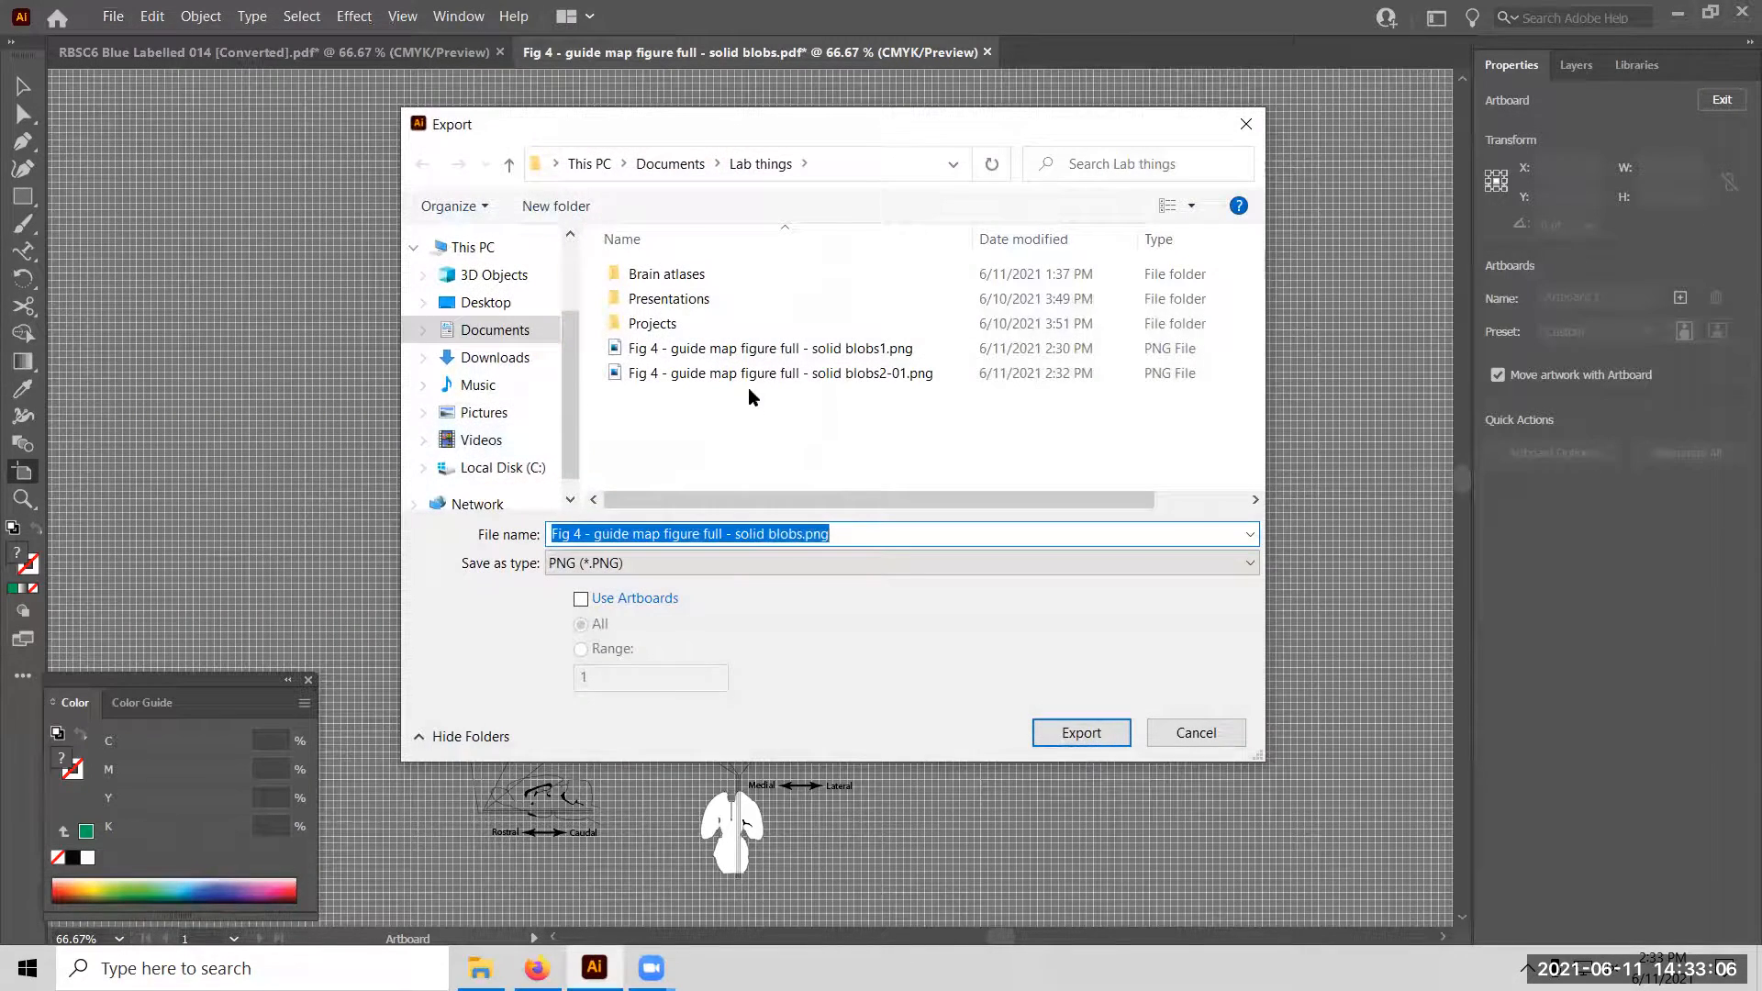
{"action": "left_click", "coordinate": [882, 562]}
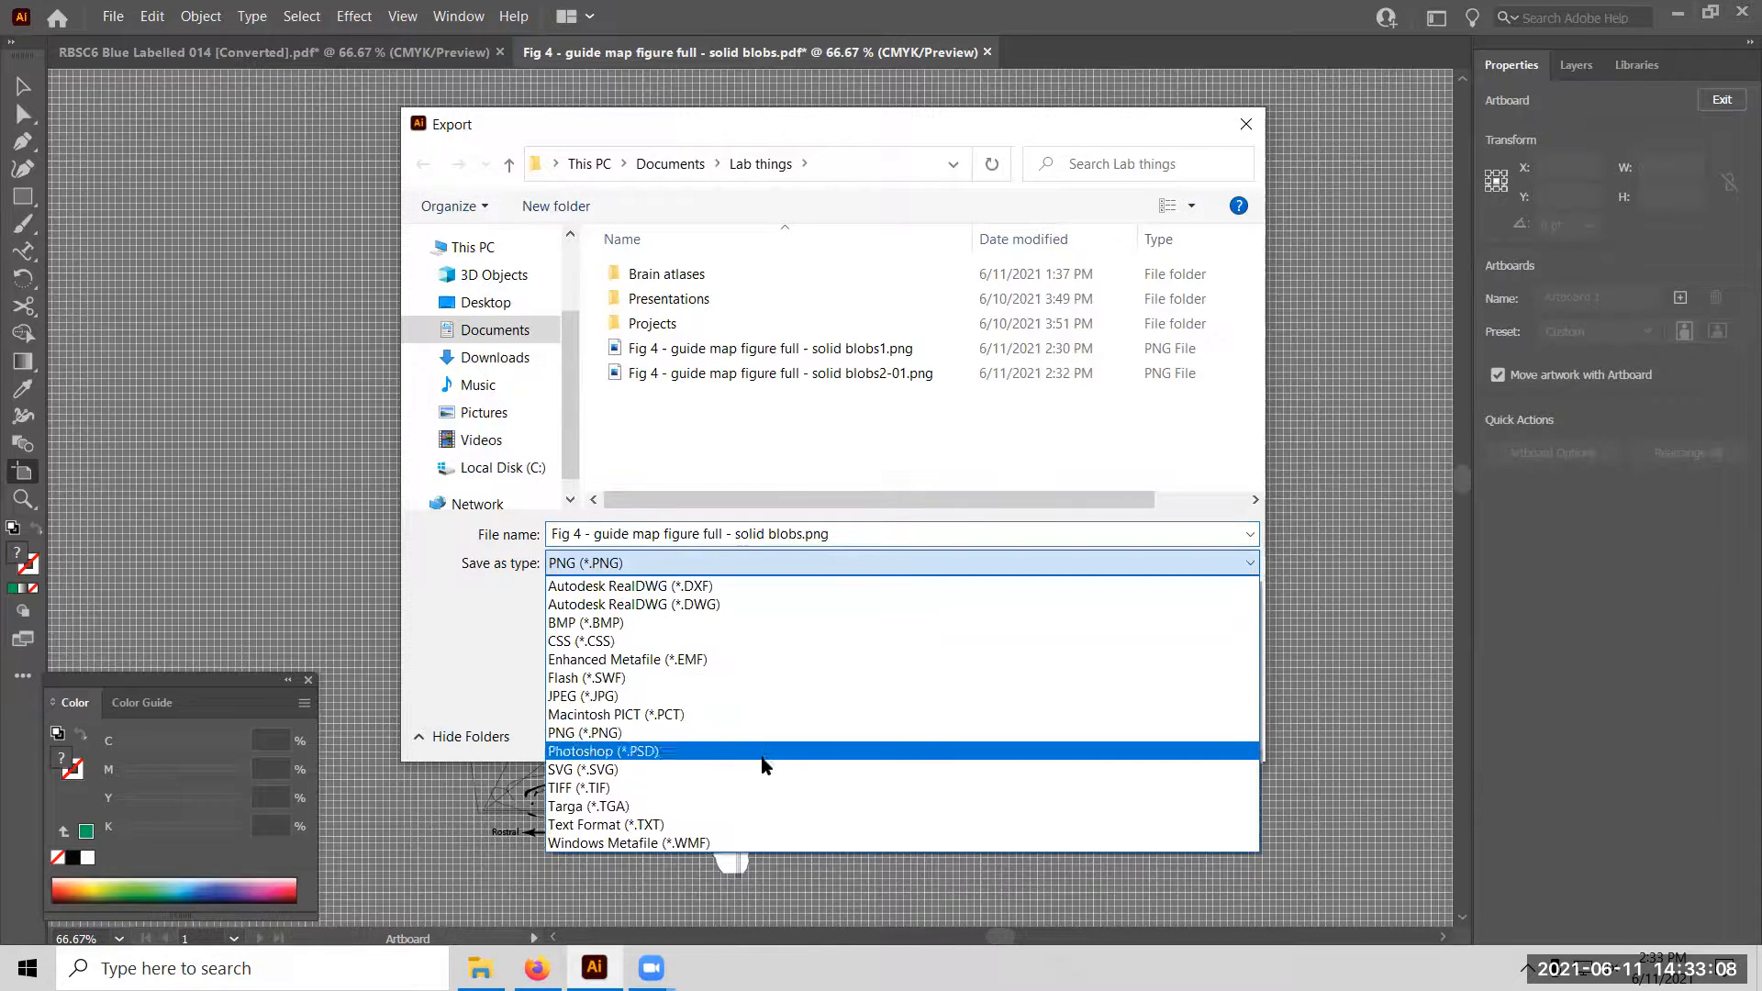
{"action": "left_click", "coordinate": [751, 795]}
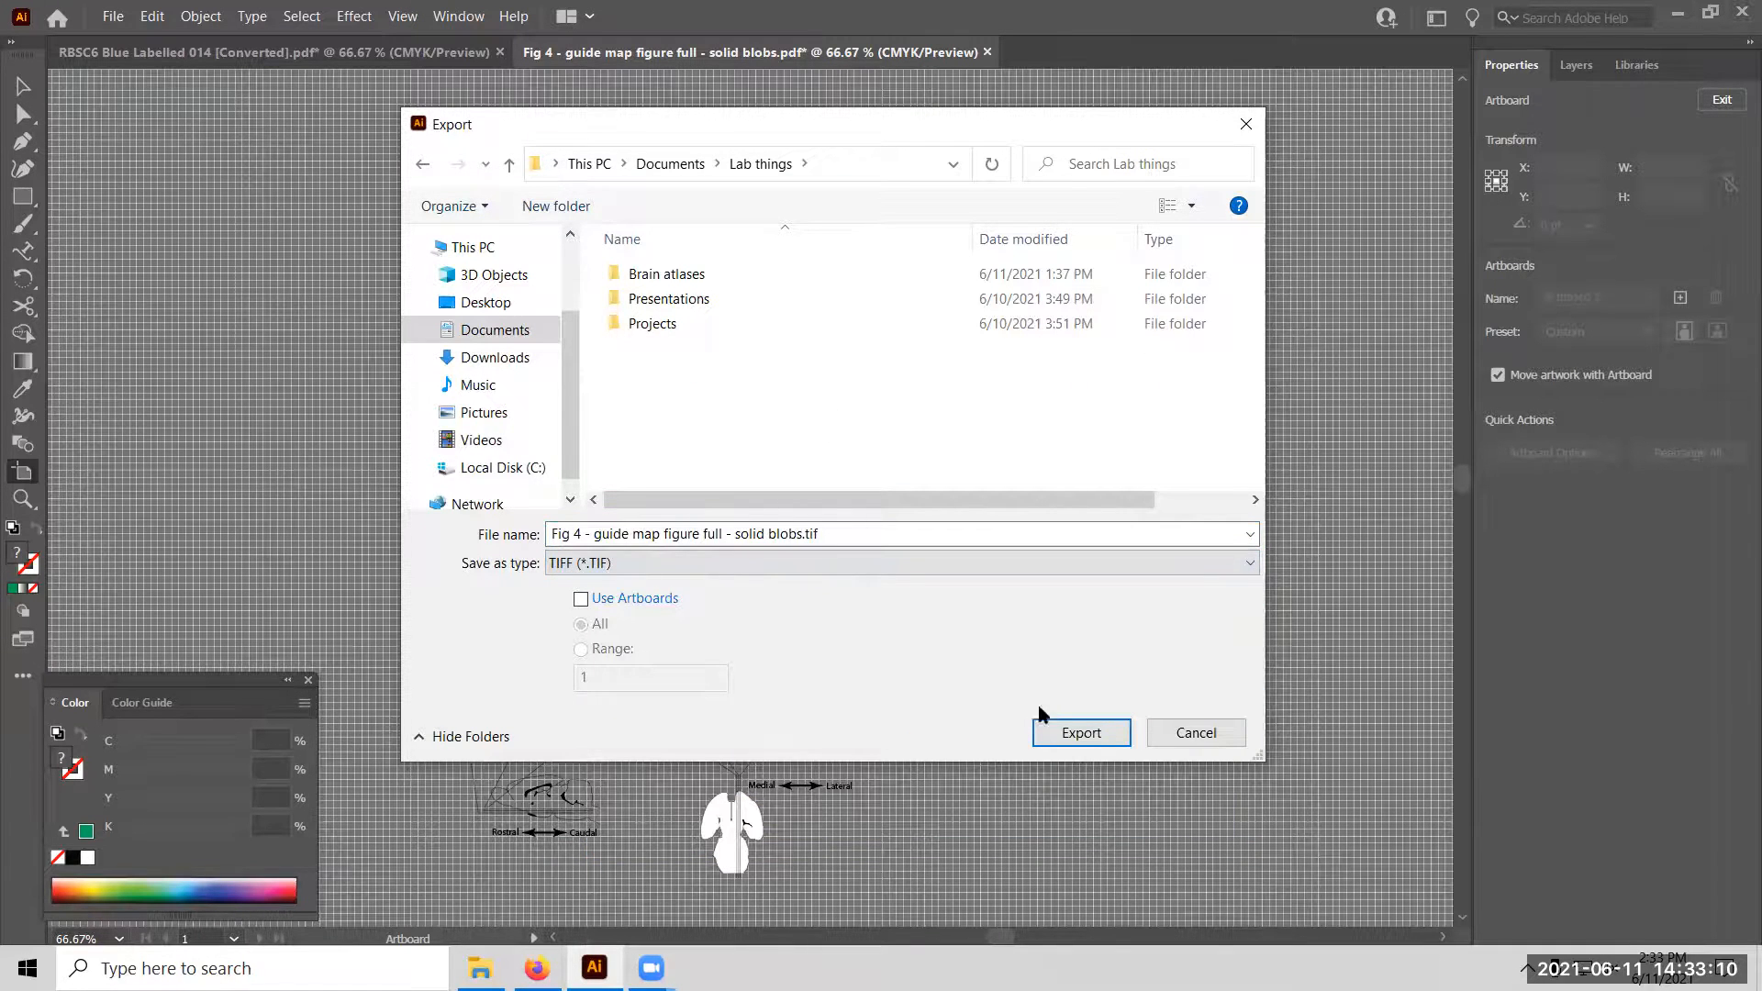
{"action": "left_click", "coordinate": [1072, 734]}
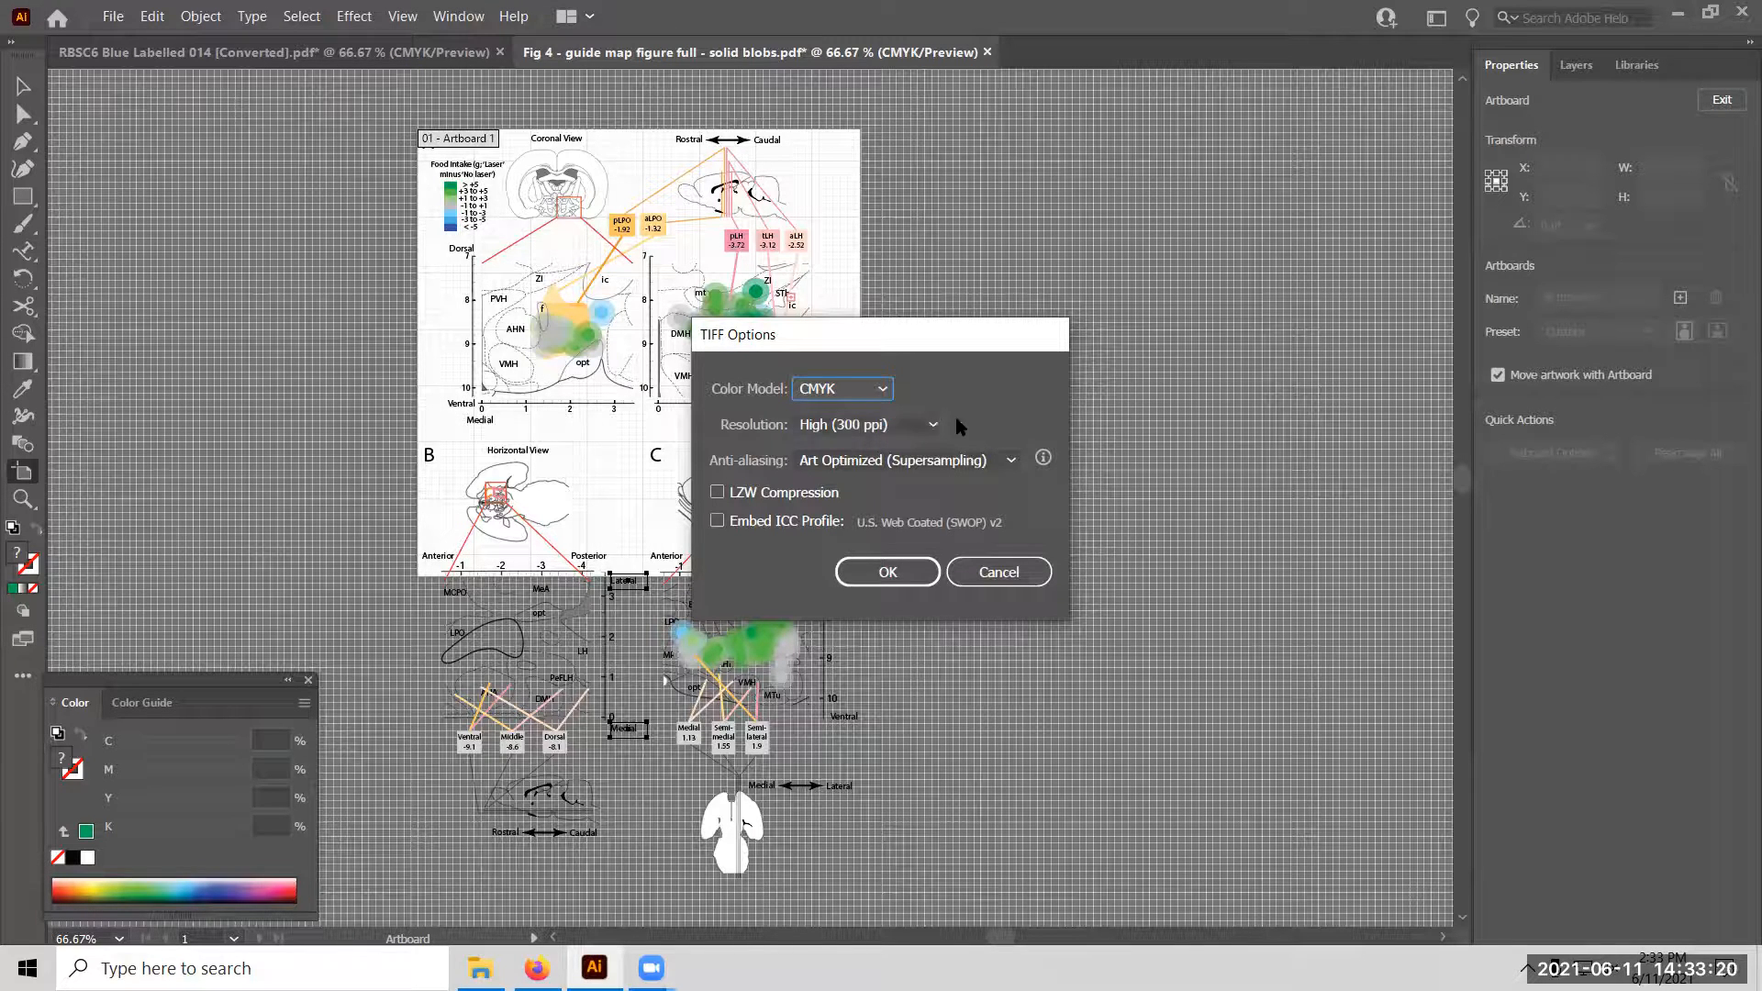
Review the TIFF color model and resolution choices, keep CMYK and High (300 ppi), and complete the export.
{"action": "left_click", "coordinate": [884, 390]}
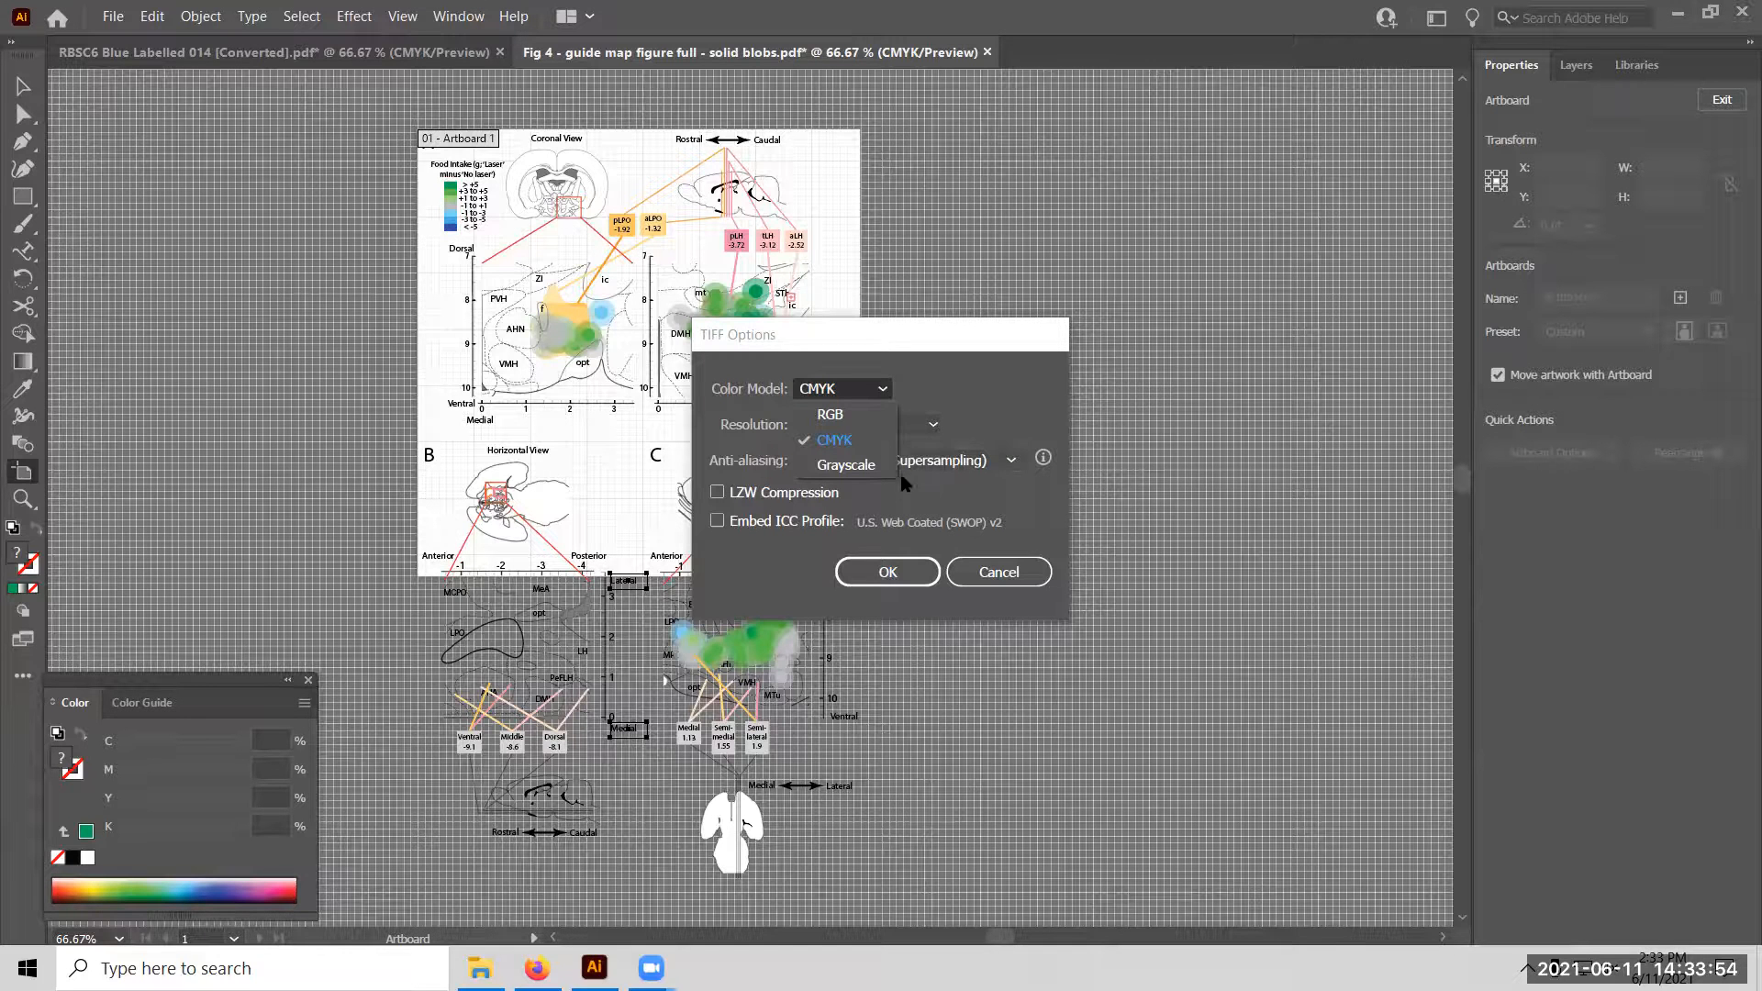
{"action": "left_click", "coordinate": [917, 383]}
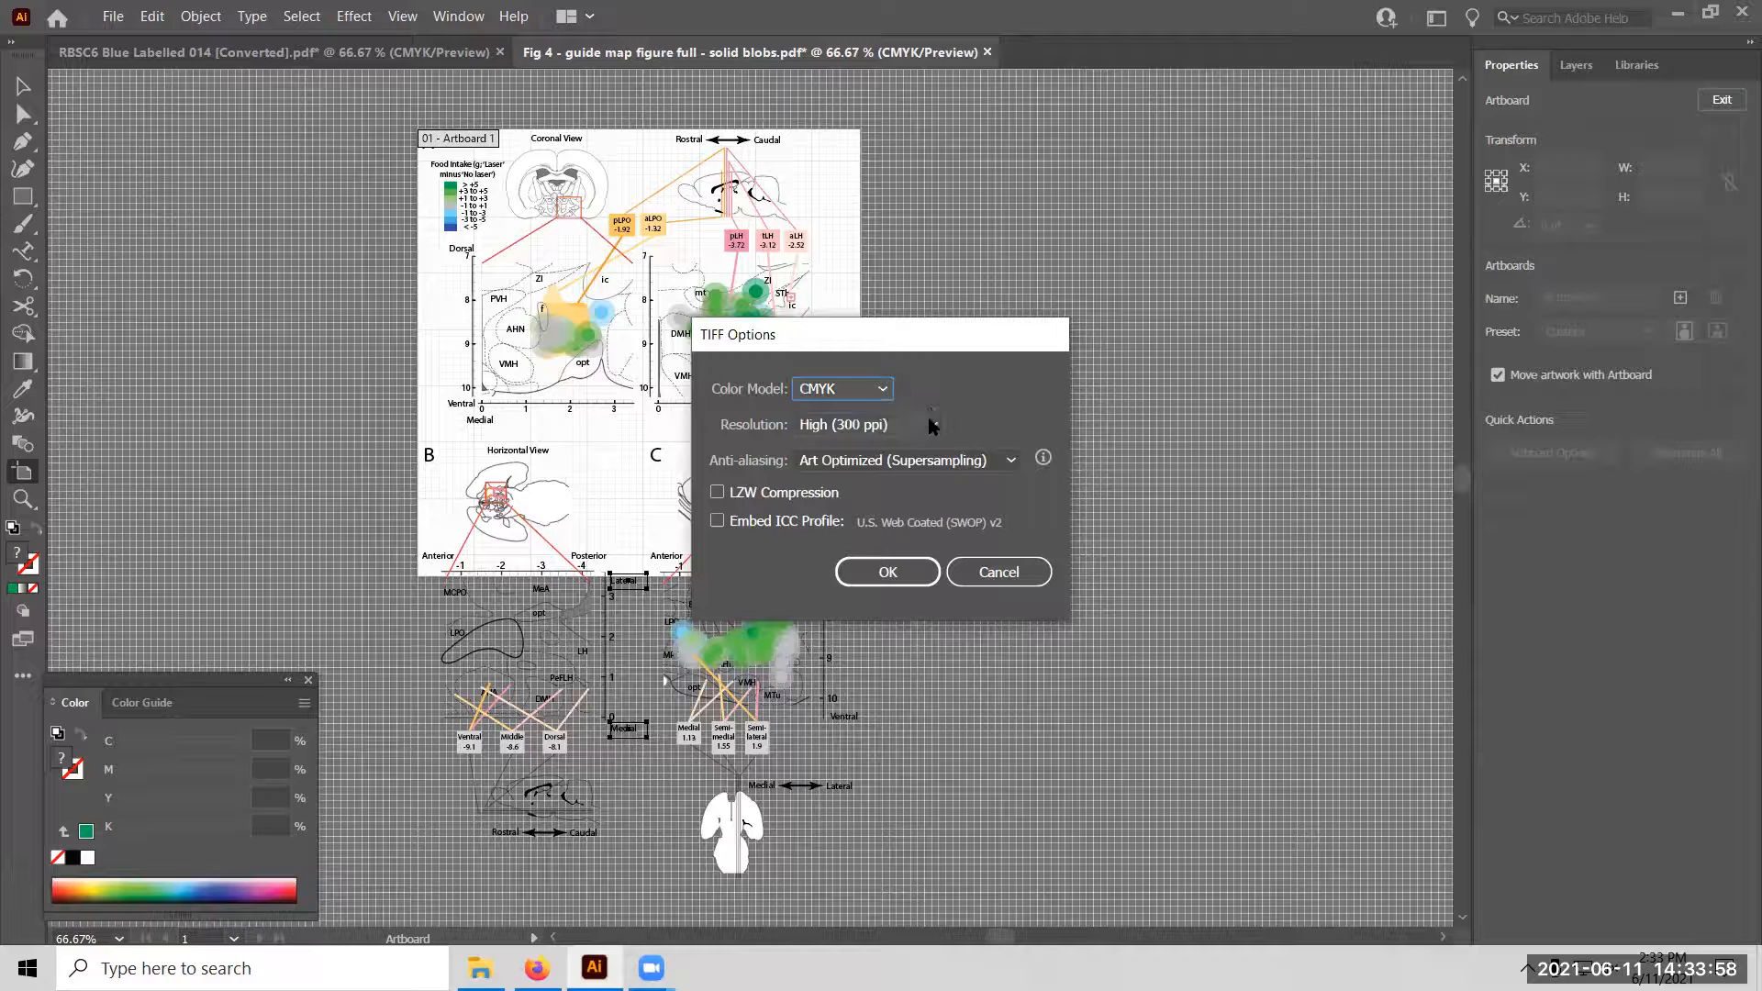
{"action": "left_click", "coordinate": [933, 425]}
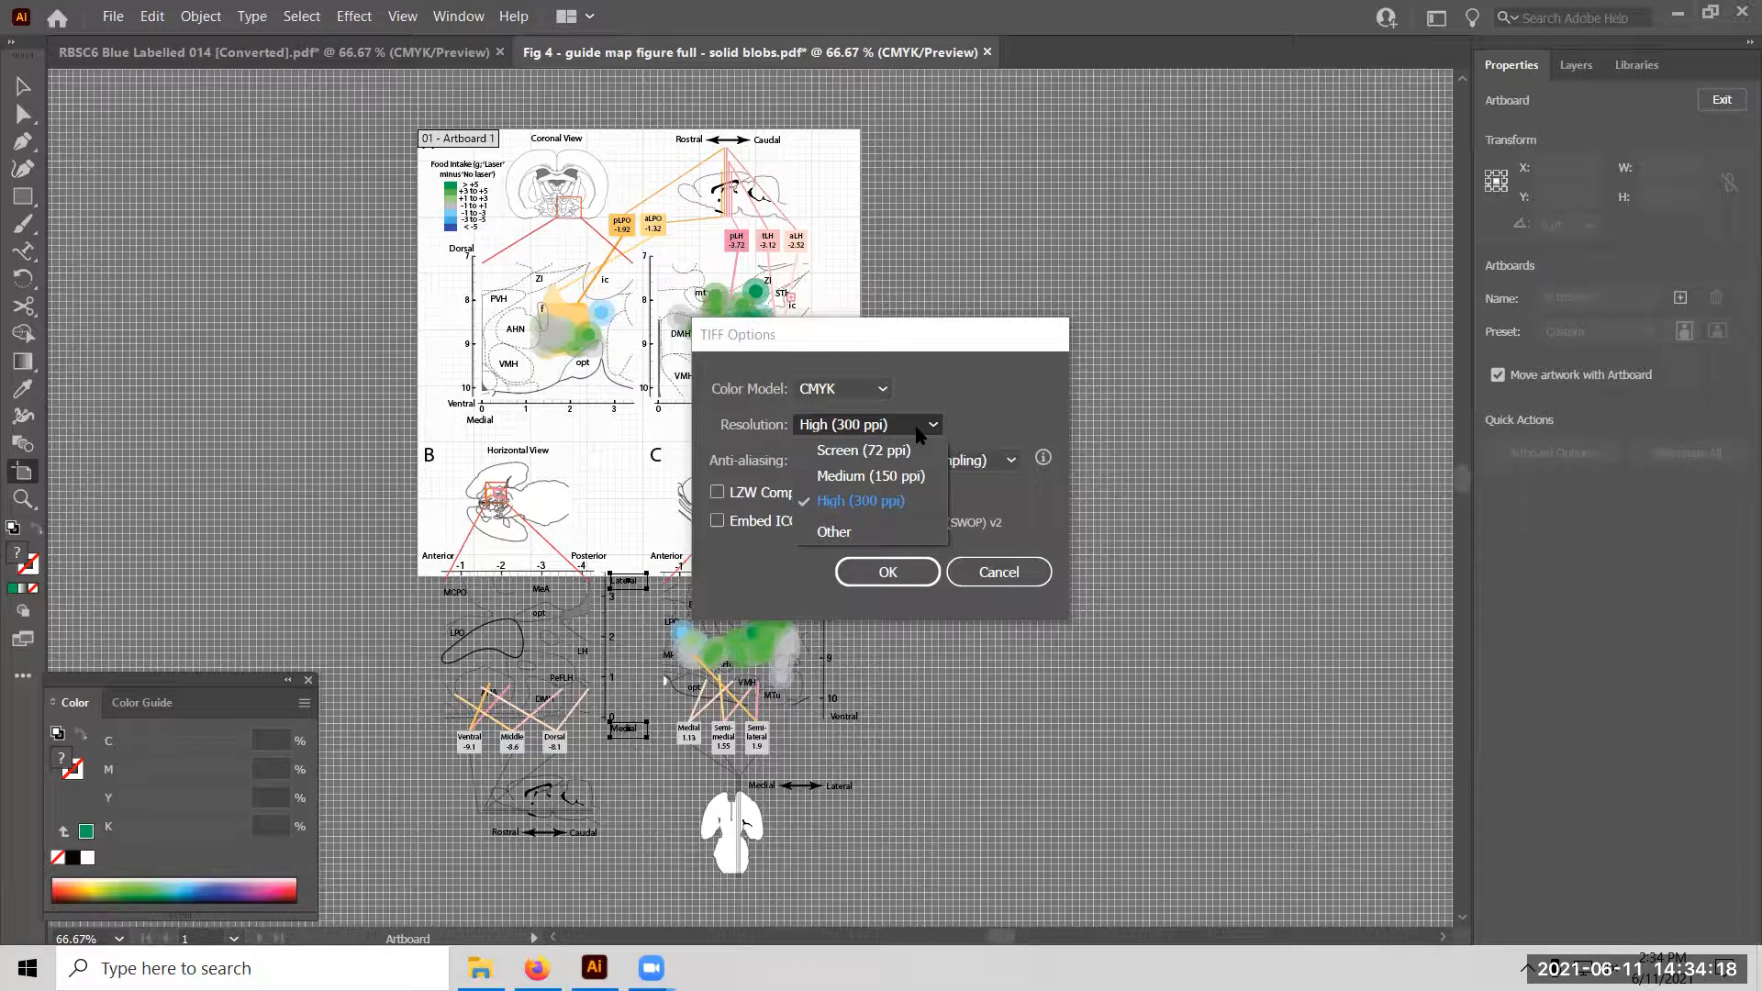
{"action": "left_click", "coordinate": [953, 398]}
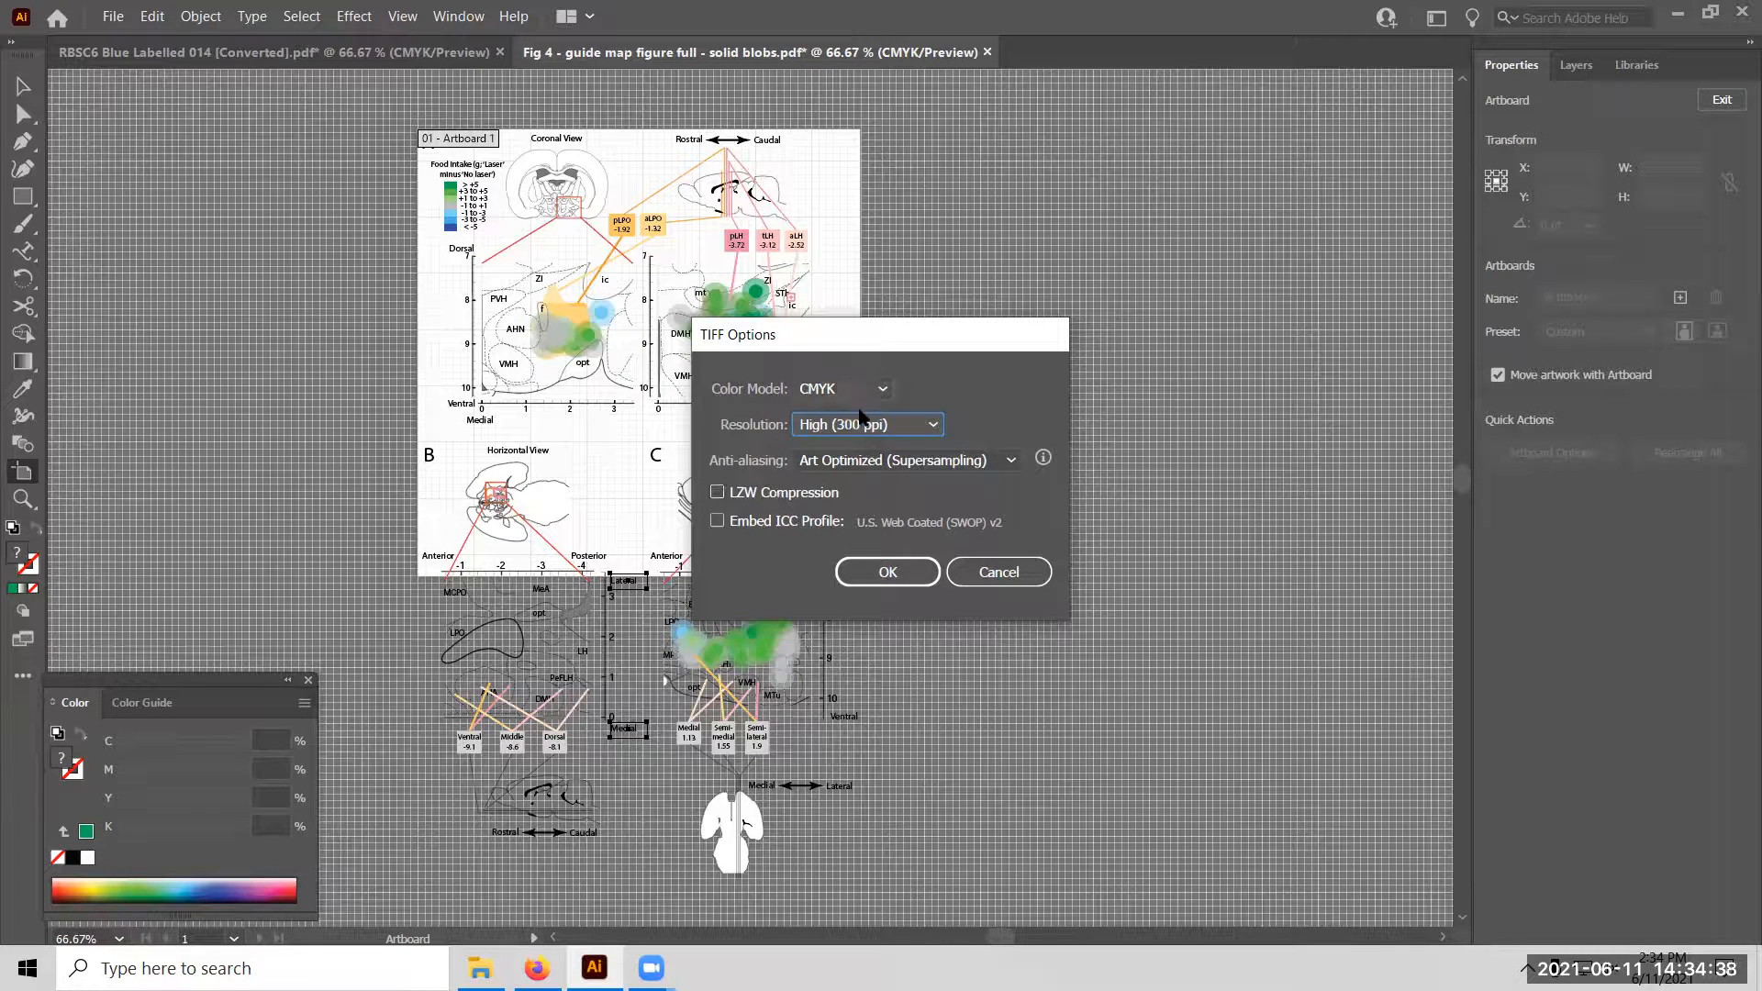
{"action": "left_click", "coordinate": [888, 572]}
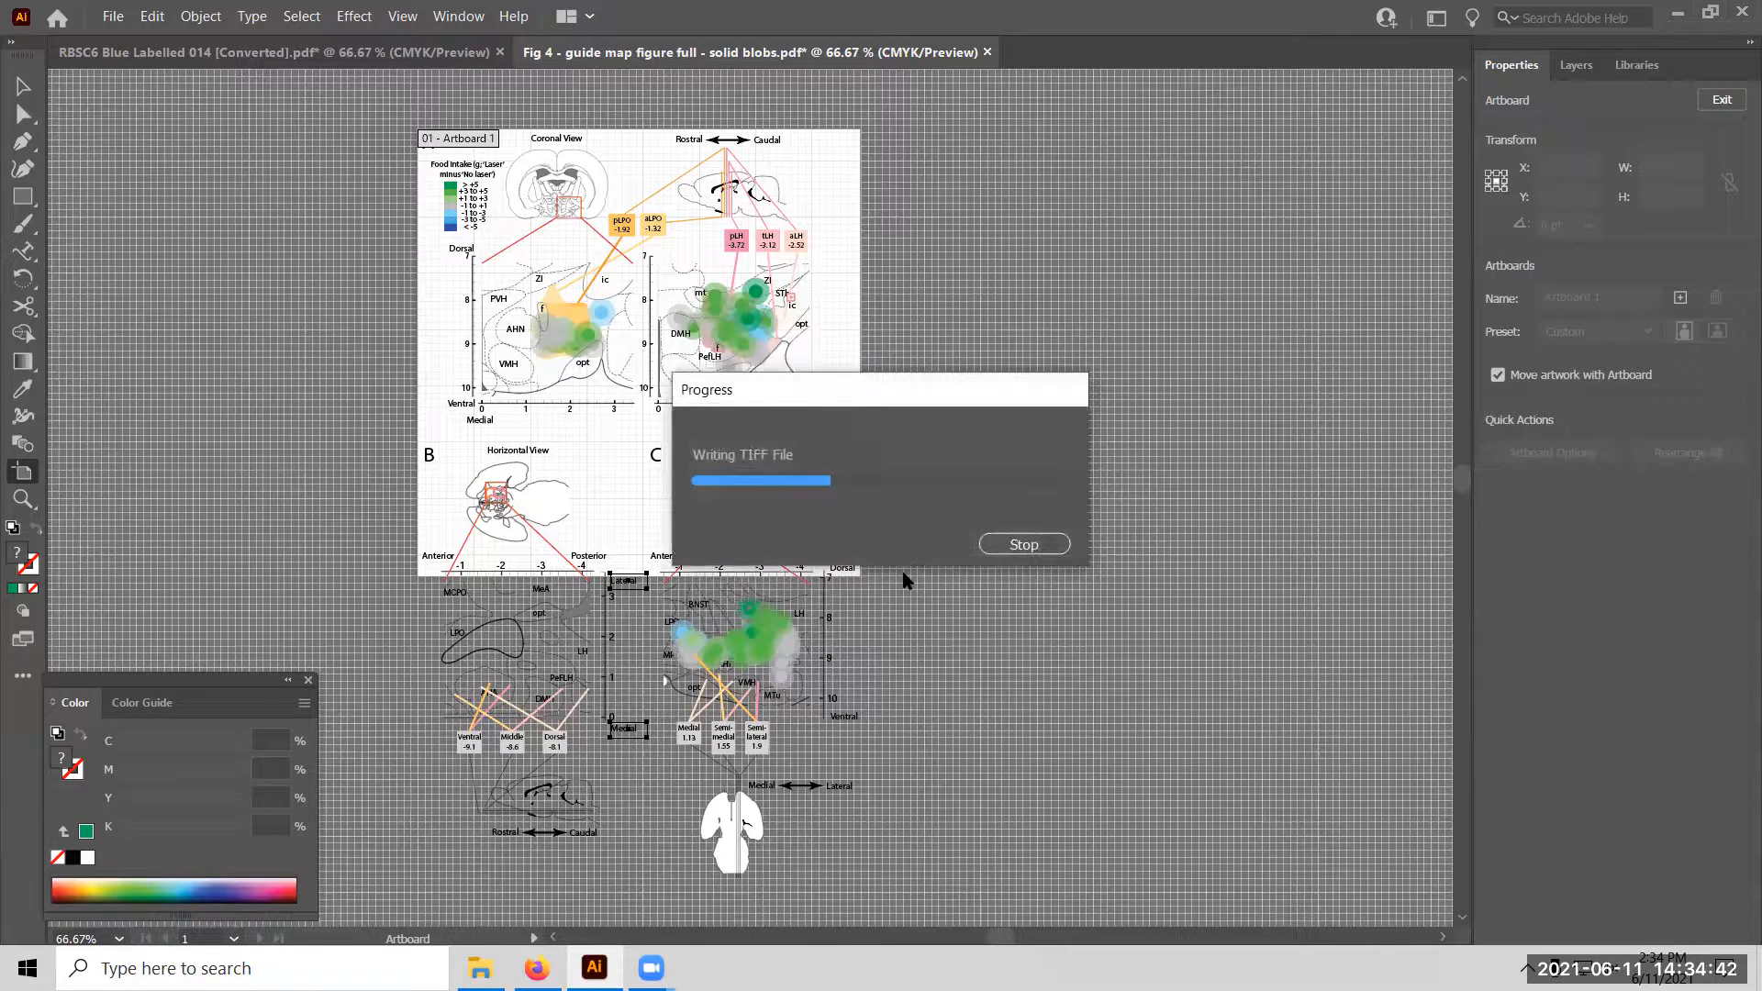
Start a second TIFF export of the figure, trying the artboard limit and leaving it off.
{"action": "left_click", "coordinate": [114, 16]}
{"action": "mouse_move", "coordinate": [225, 406]}
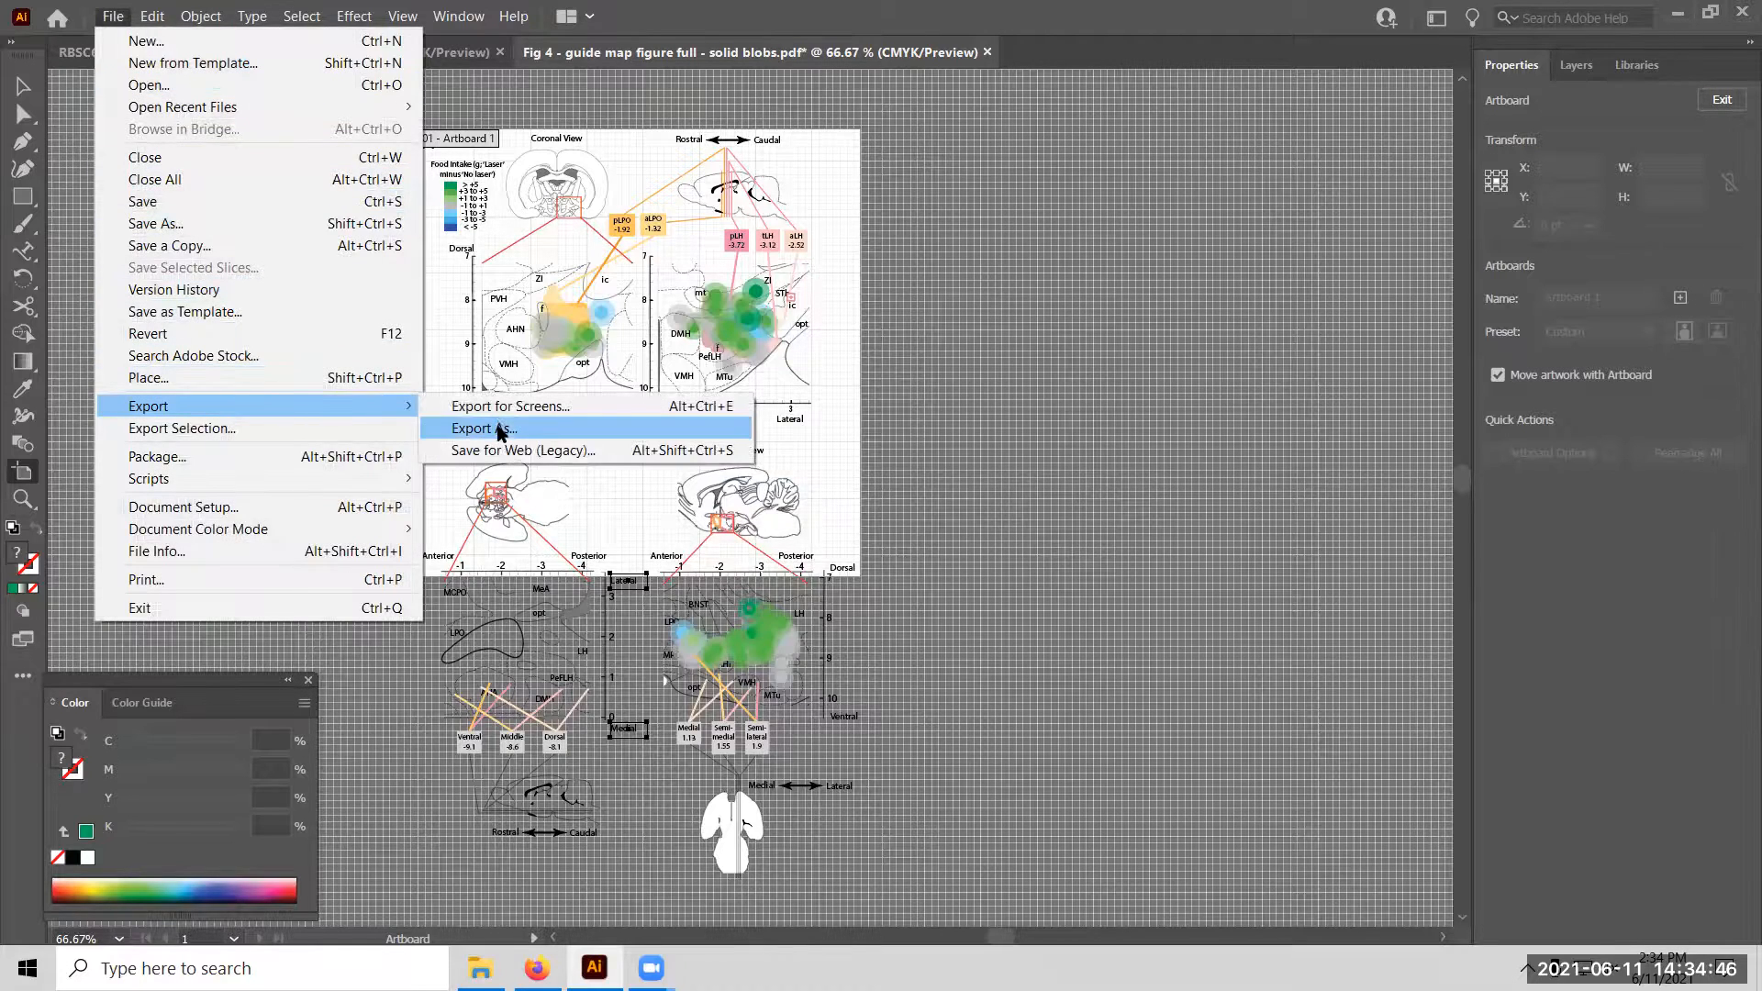
{"action": "left_click", "coordinate": [501, 428]}
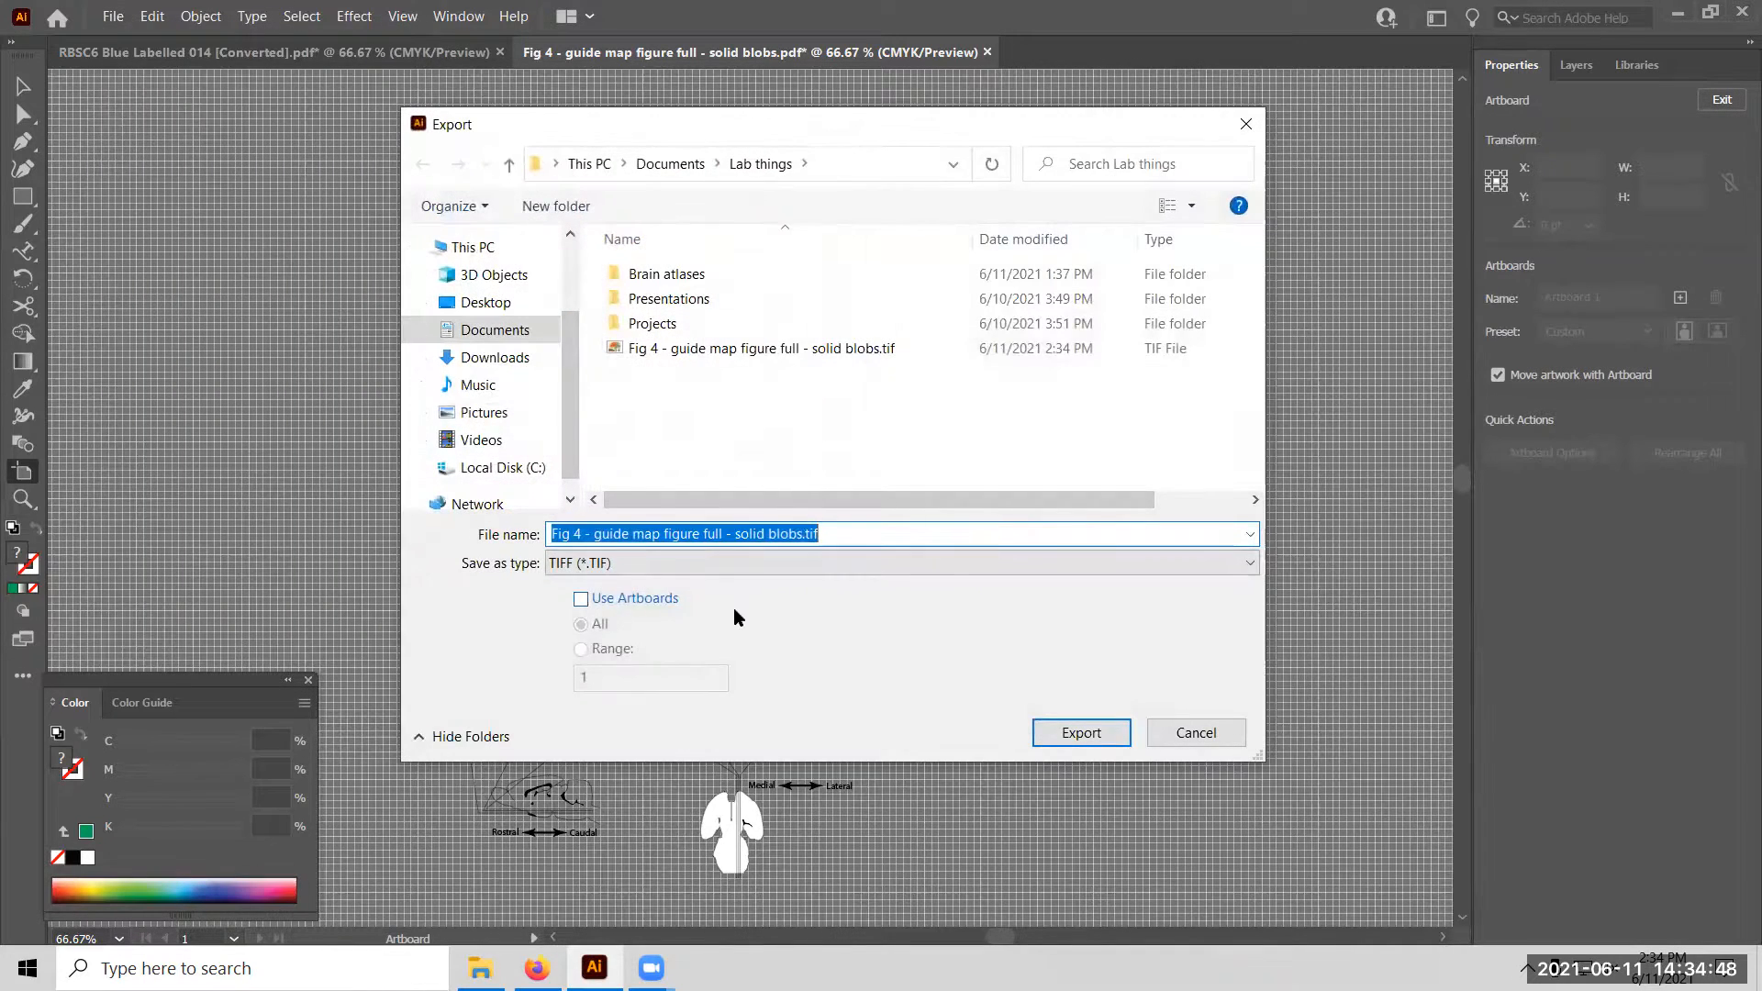
{"action": "left_click", "coordinate": [653, 601]}
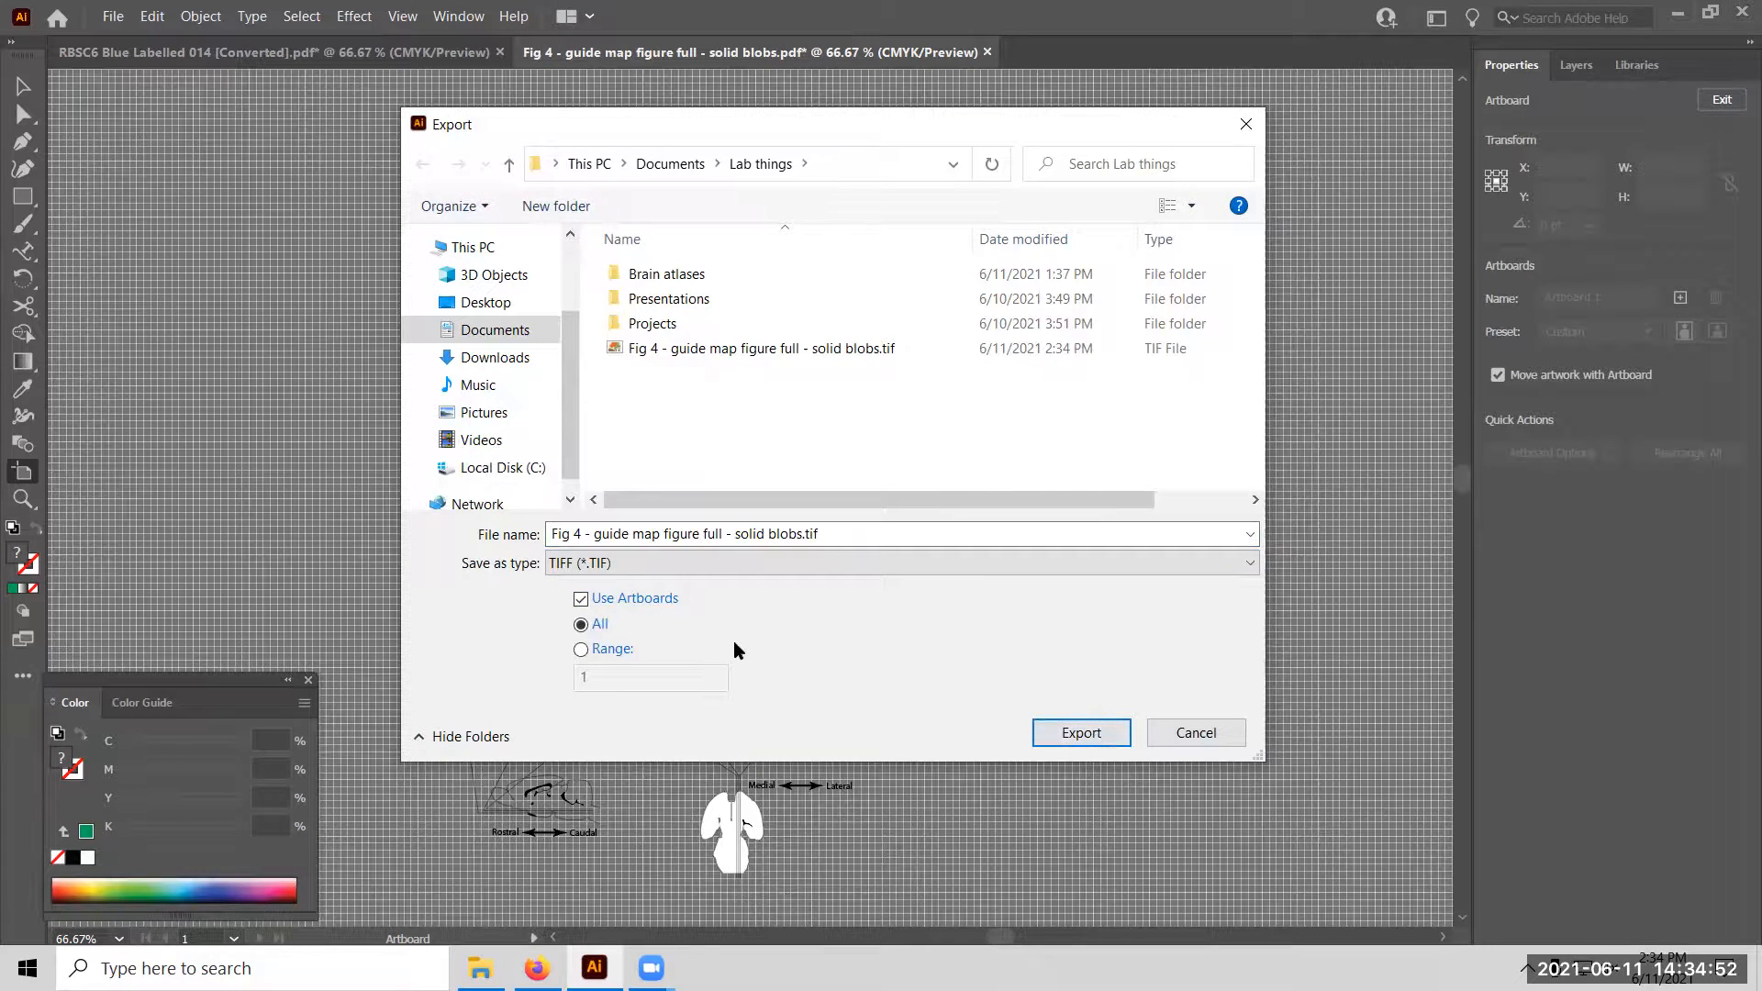
{"action": "left_click_drag", "start_coordinate": [822, 499], "coordinate": [635, 602]}
{"action": "left_click", "coordinate": [582, 599]}
Decline replacing the existing TIFF, name the file "Fig 4 - guide map figure full - solid blobs2.tif", and export it.
{"action": "left_click", "coordinate": [1067, 739]}
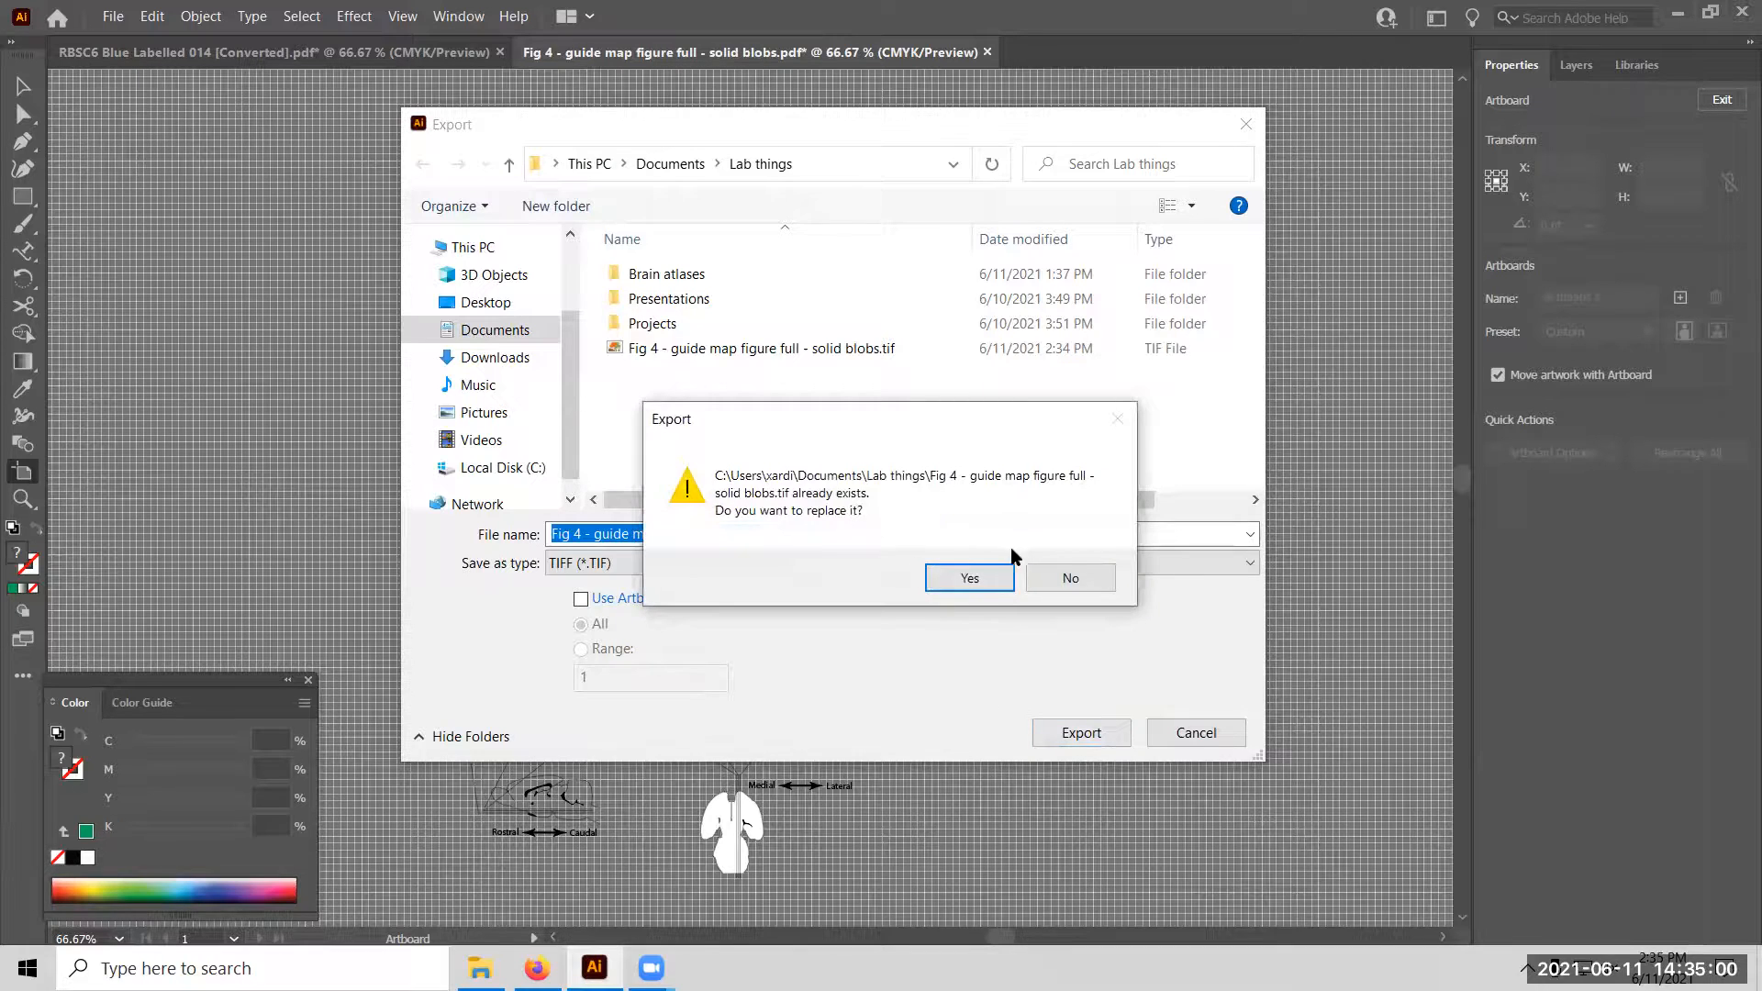
{"action": "left_click", "coordinate": [1069, 579]}
{"action": "left_click", "coordinate": [800, 534]}
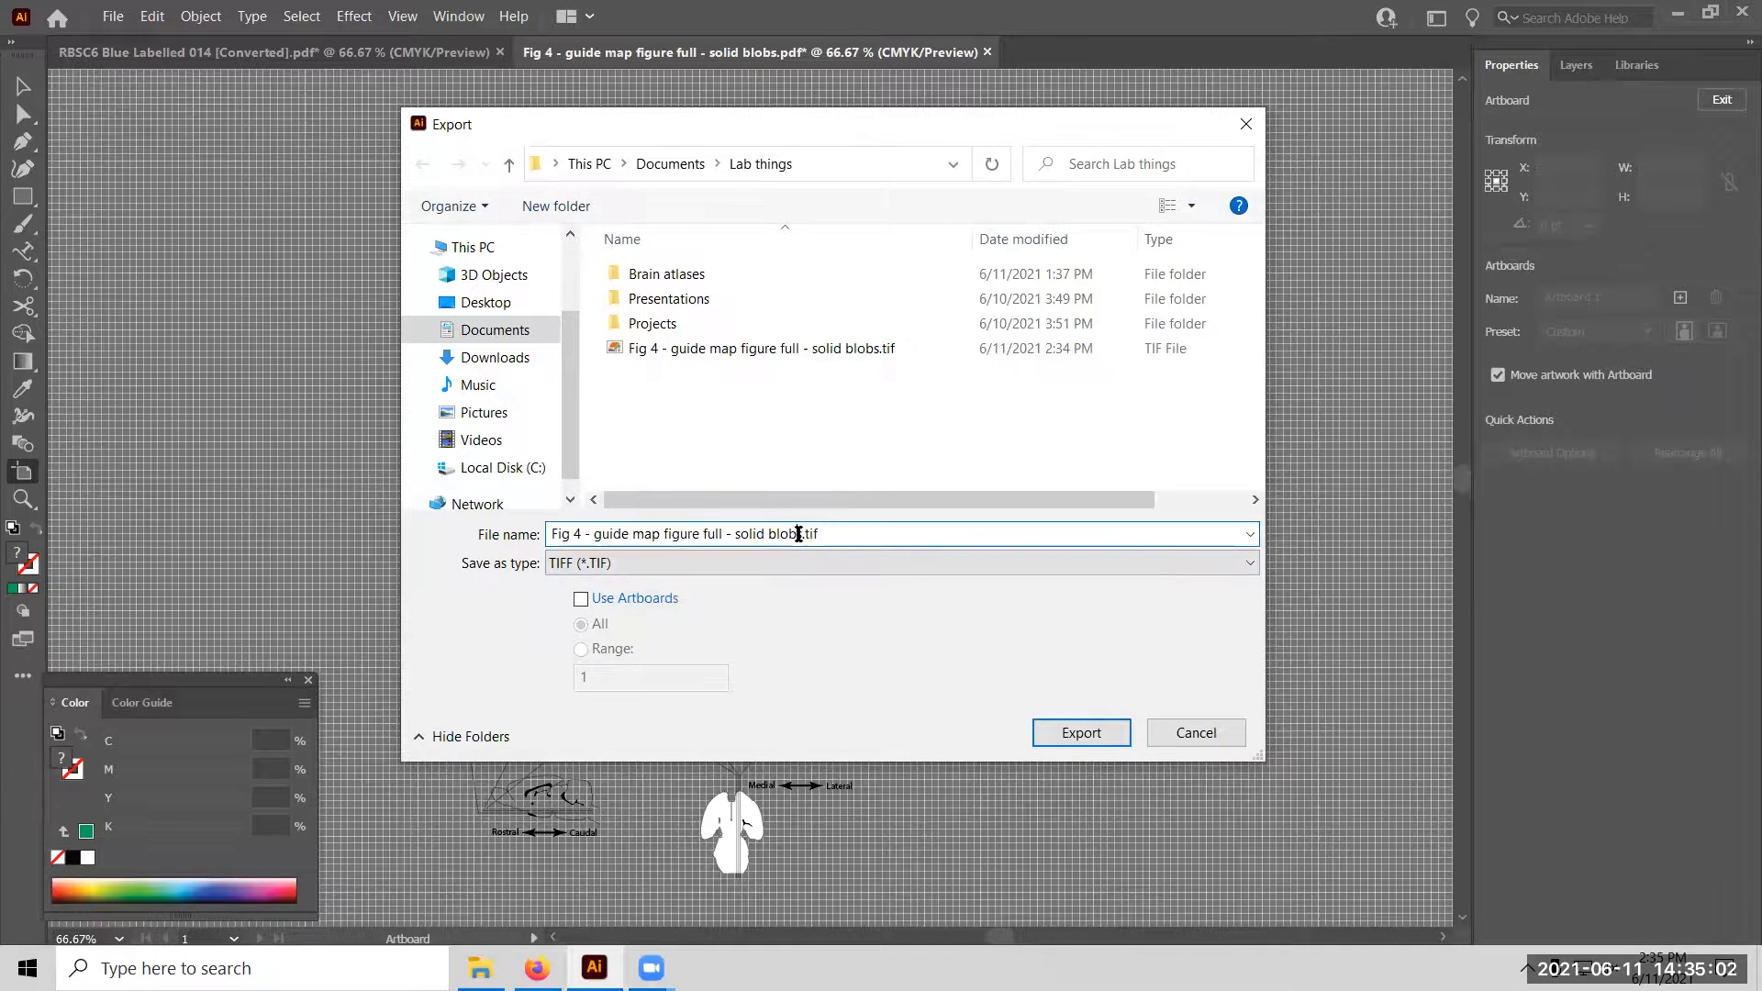
{"action": "type", "text": "2"}
{"action": "left_click", "coordinate": [1081, 731]}
{"action": "left_click", "coordinate": [912, 577]}
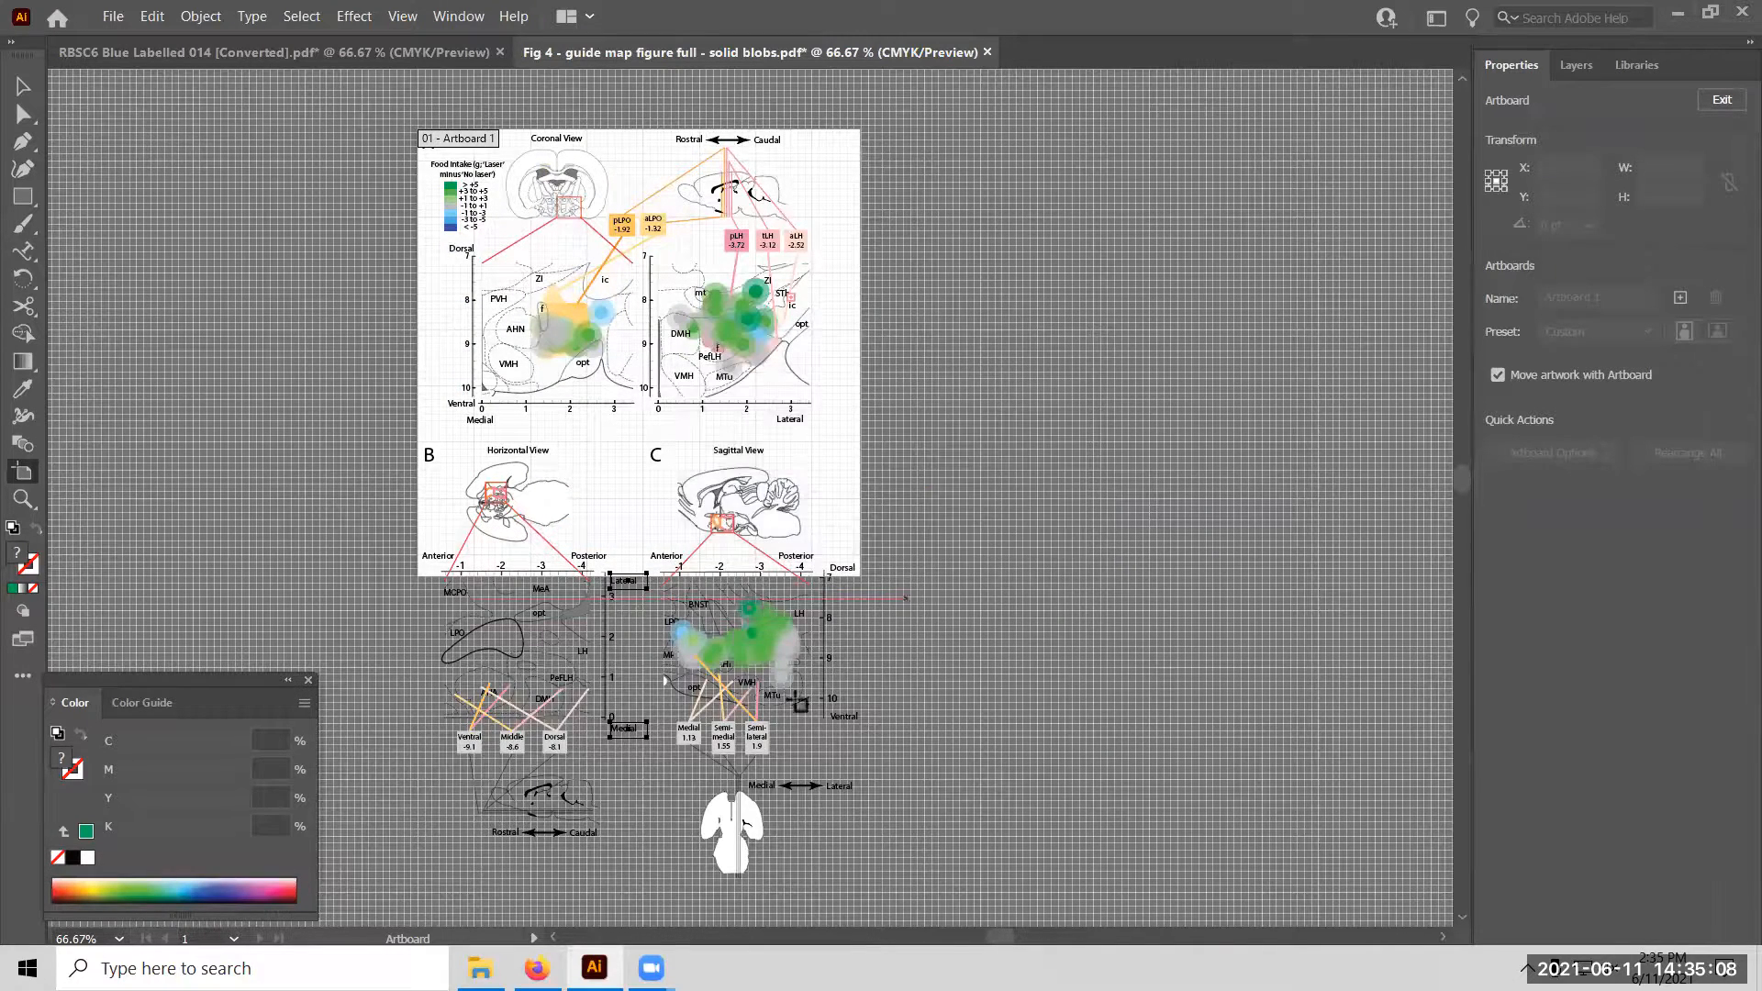
Widen the name column in the Lab things folder and open "solid blobs.tif" in Photos, making it the default app for .tif files.
{"action": "left_click", "coordinate": [480, 969]}
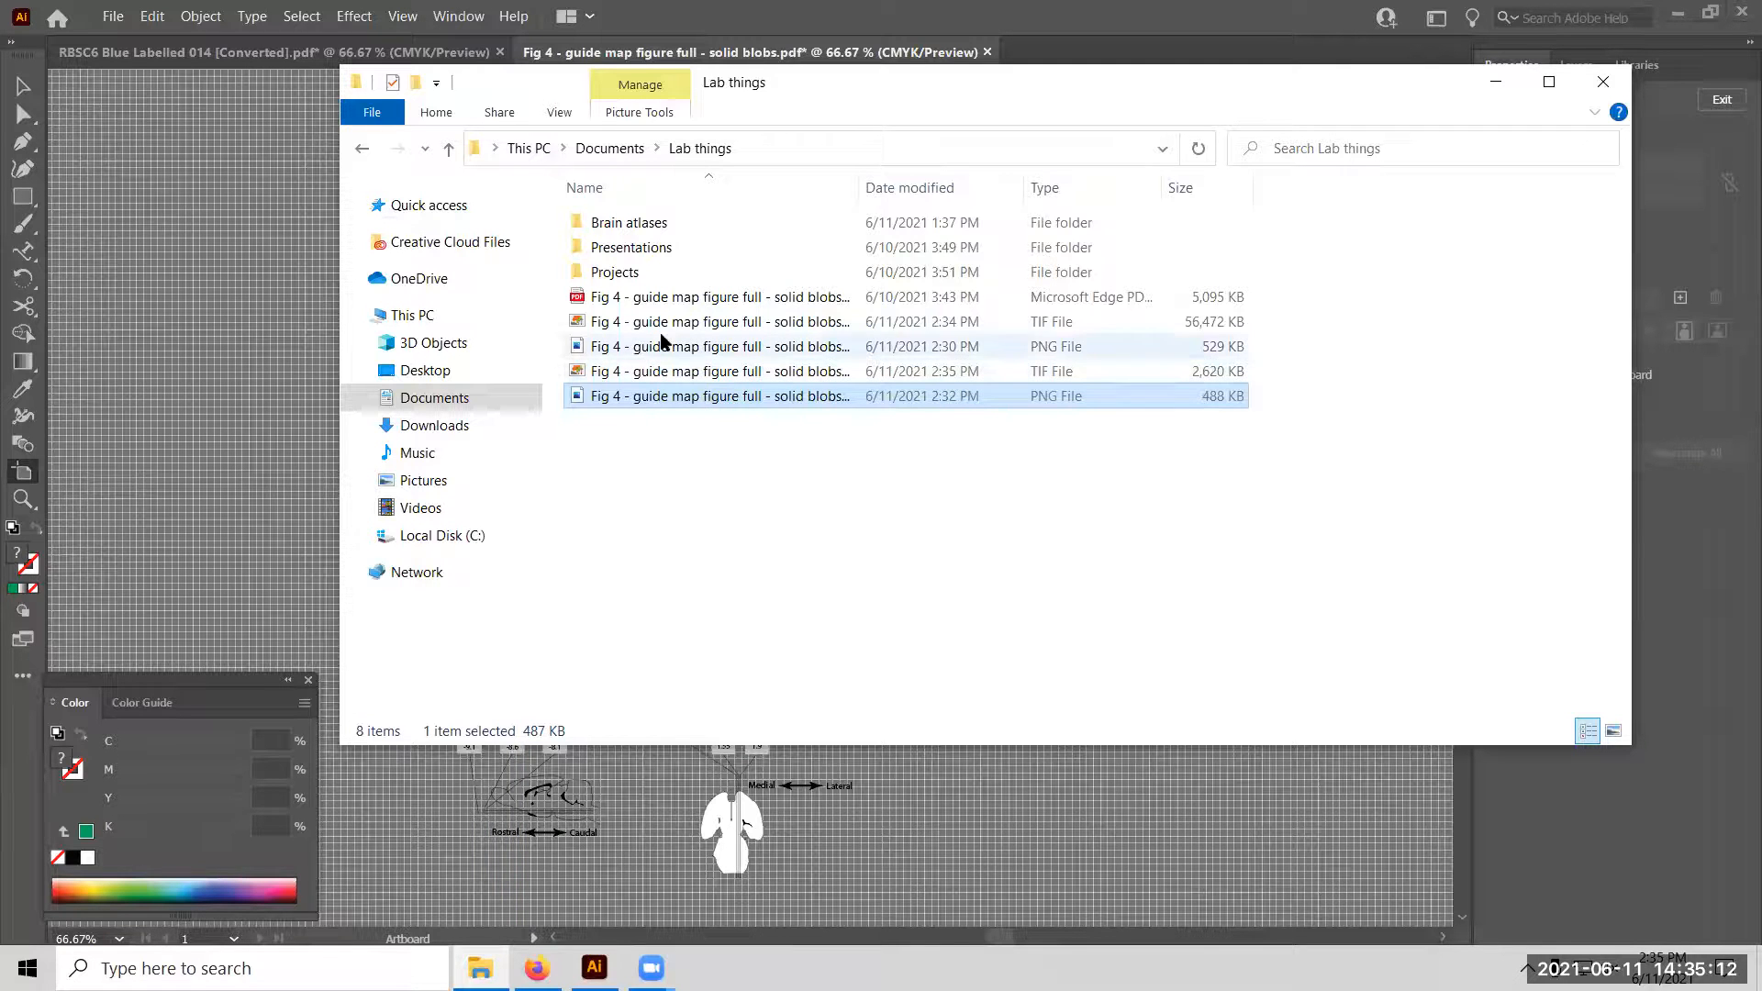
{"action": "left_click_drag", "start_coordinate": [858, 182], "coordinate": [999, 187]}
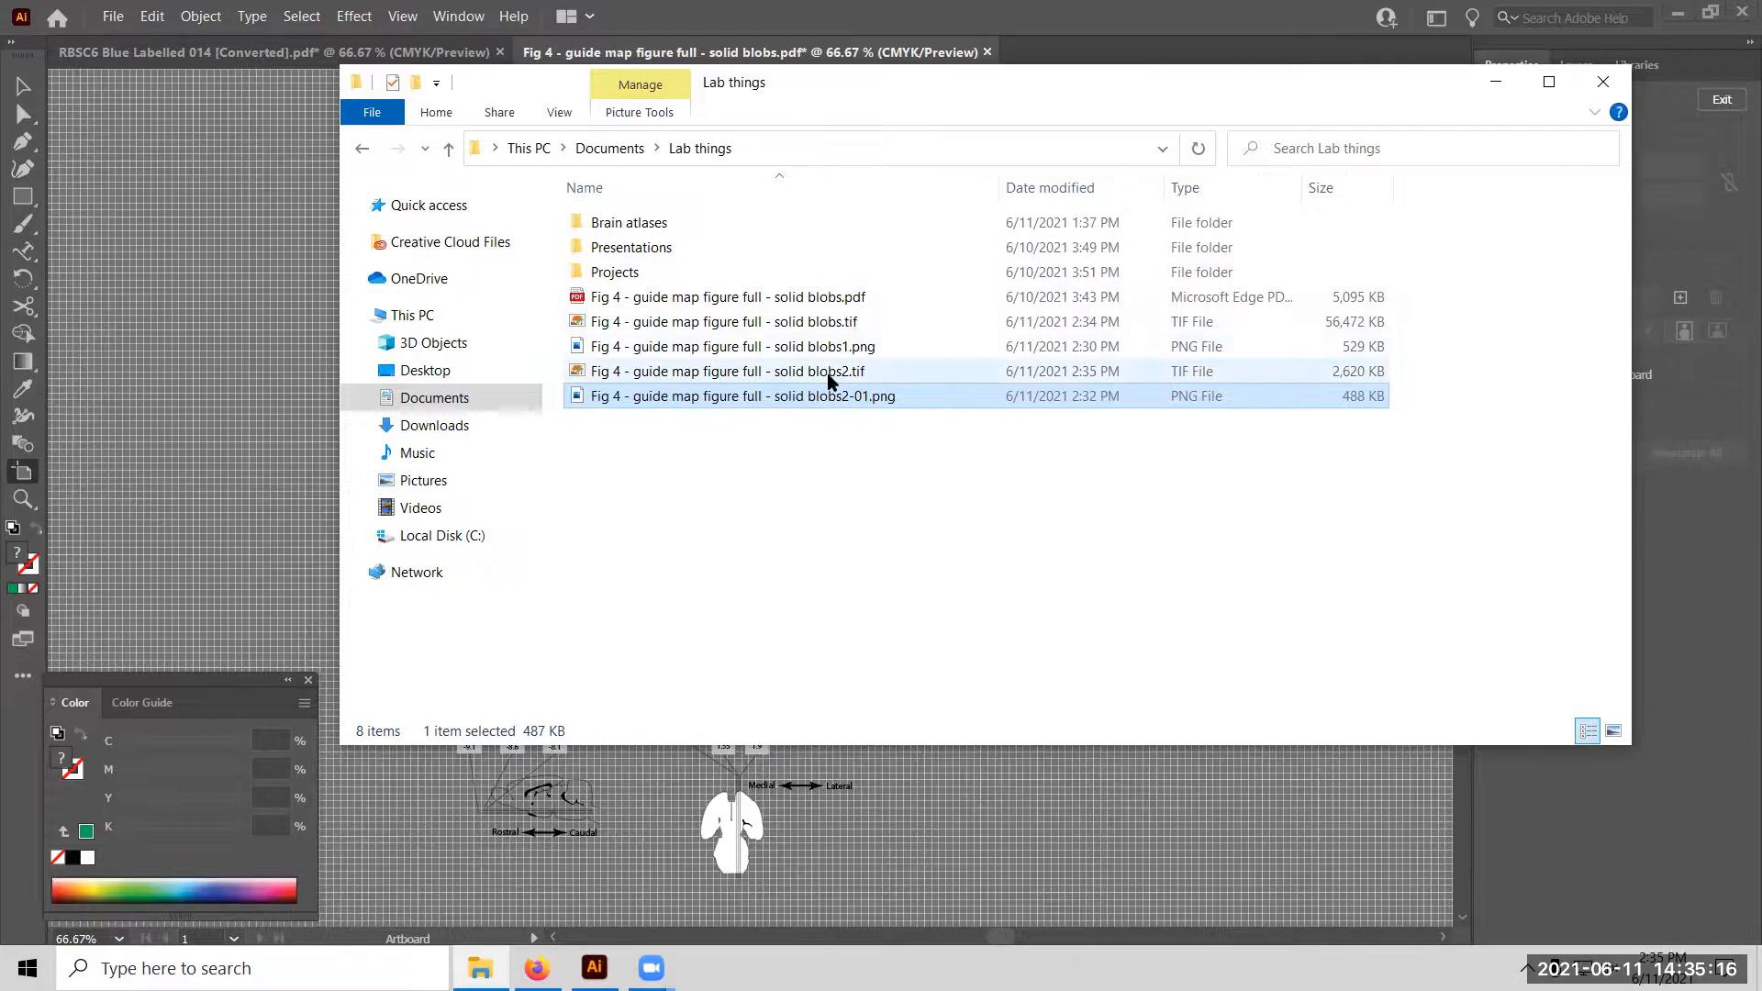
{"action": "left_click", "coordinate": [836, 323]}
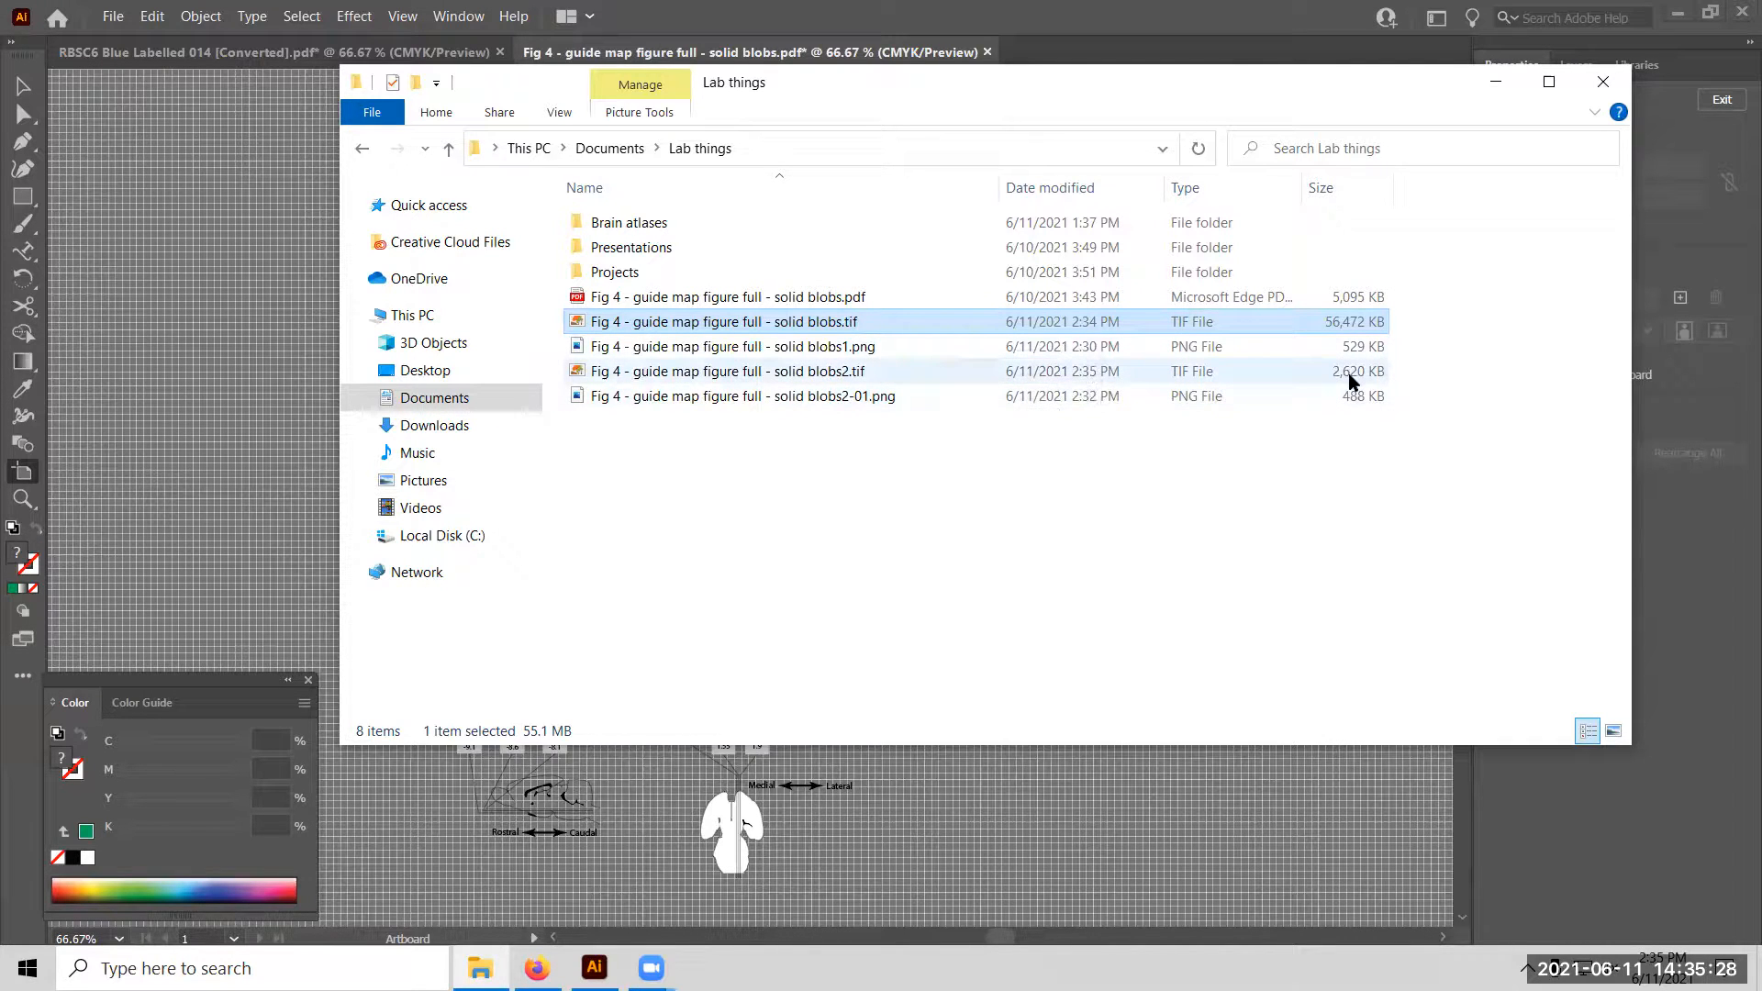
{"action": "double_click", "coordinate": [783, 321]}
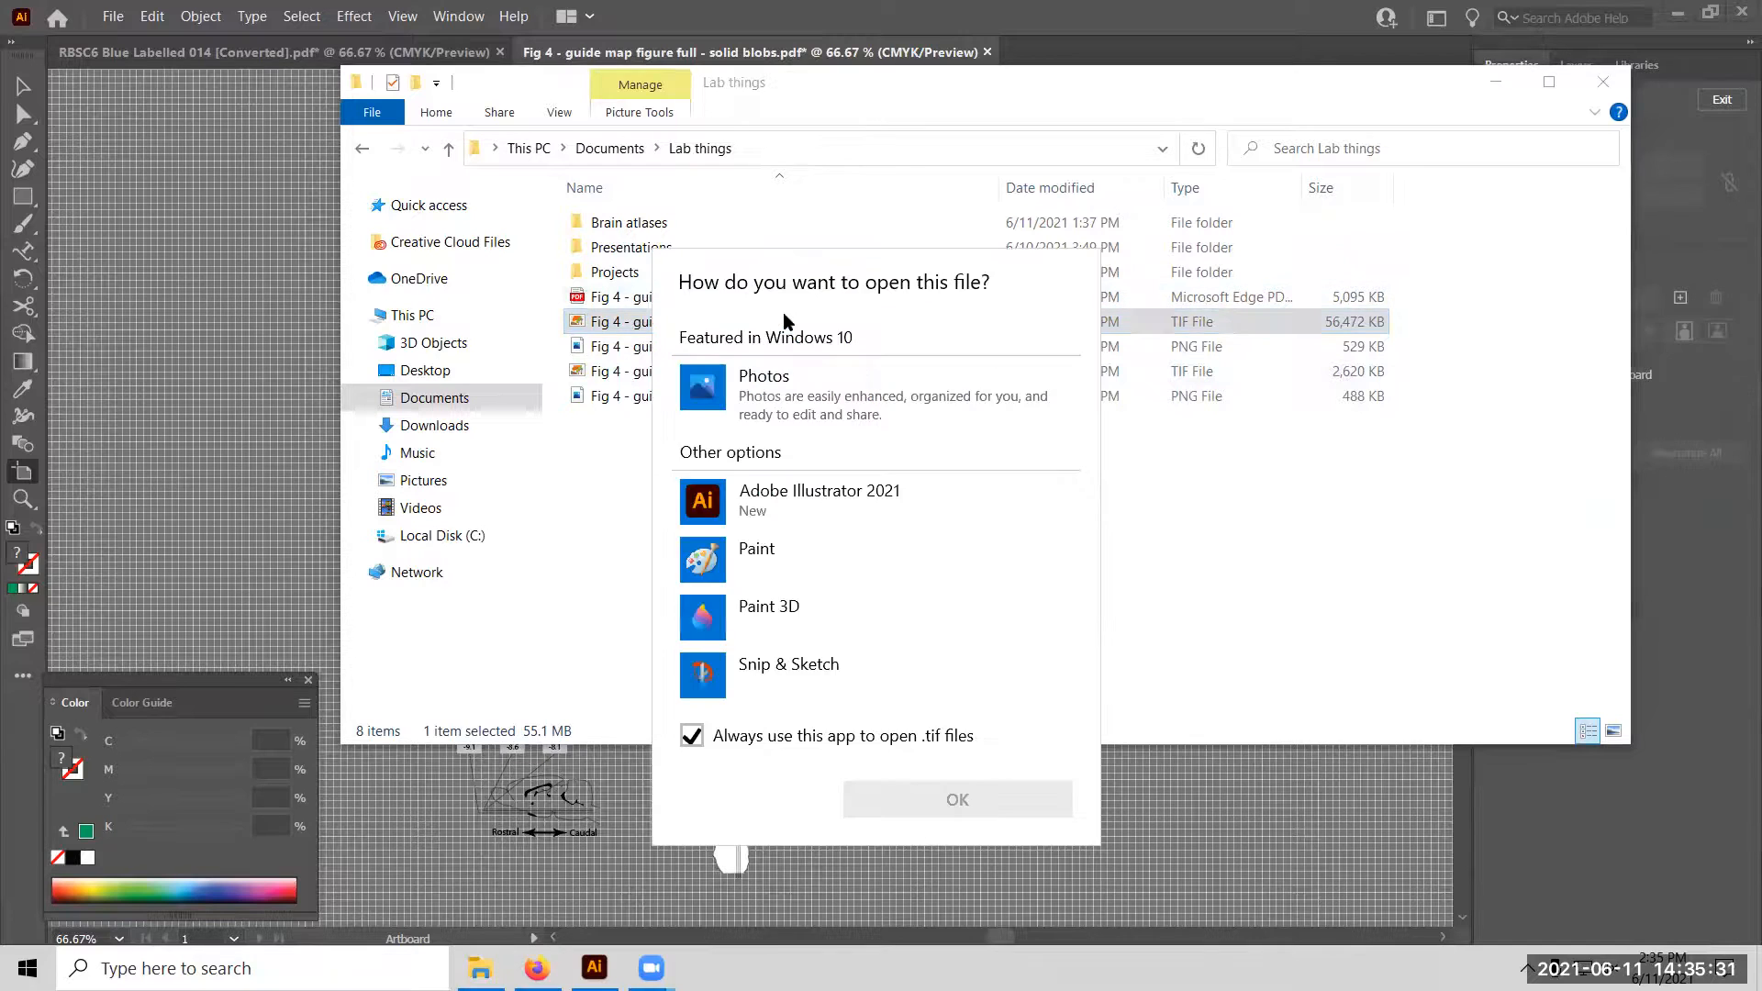
{"action": "left_click", "coordinate": [775, 413]}
{"action": "left_click", "coordinate": [916, 806]}
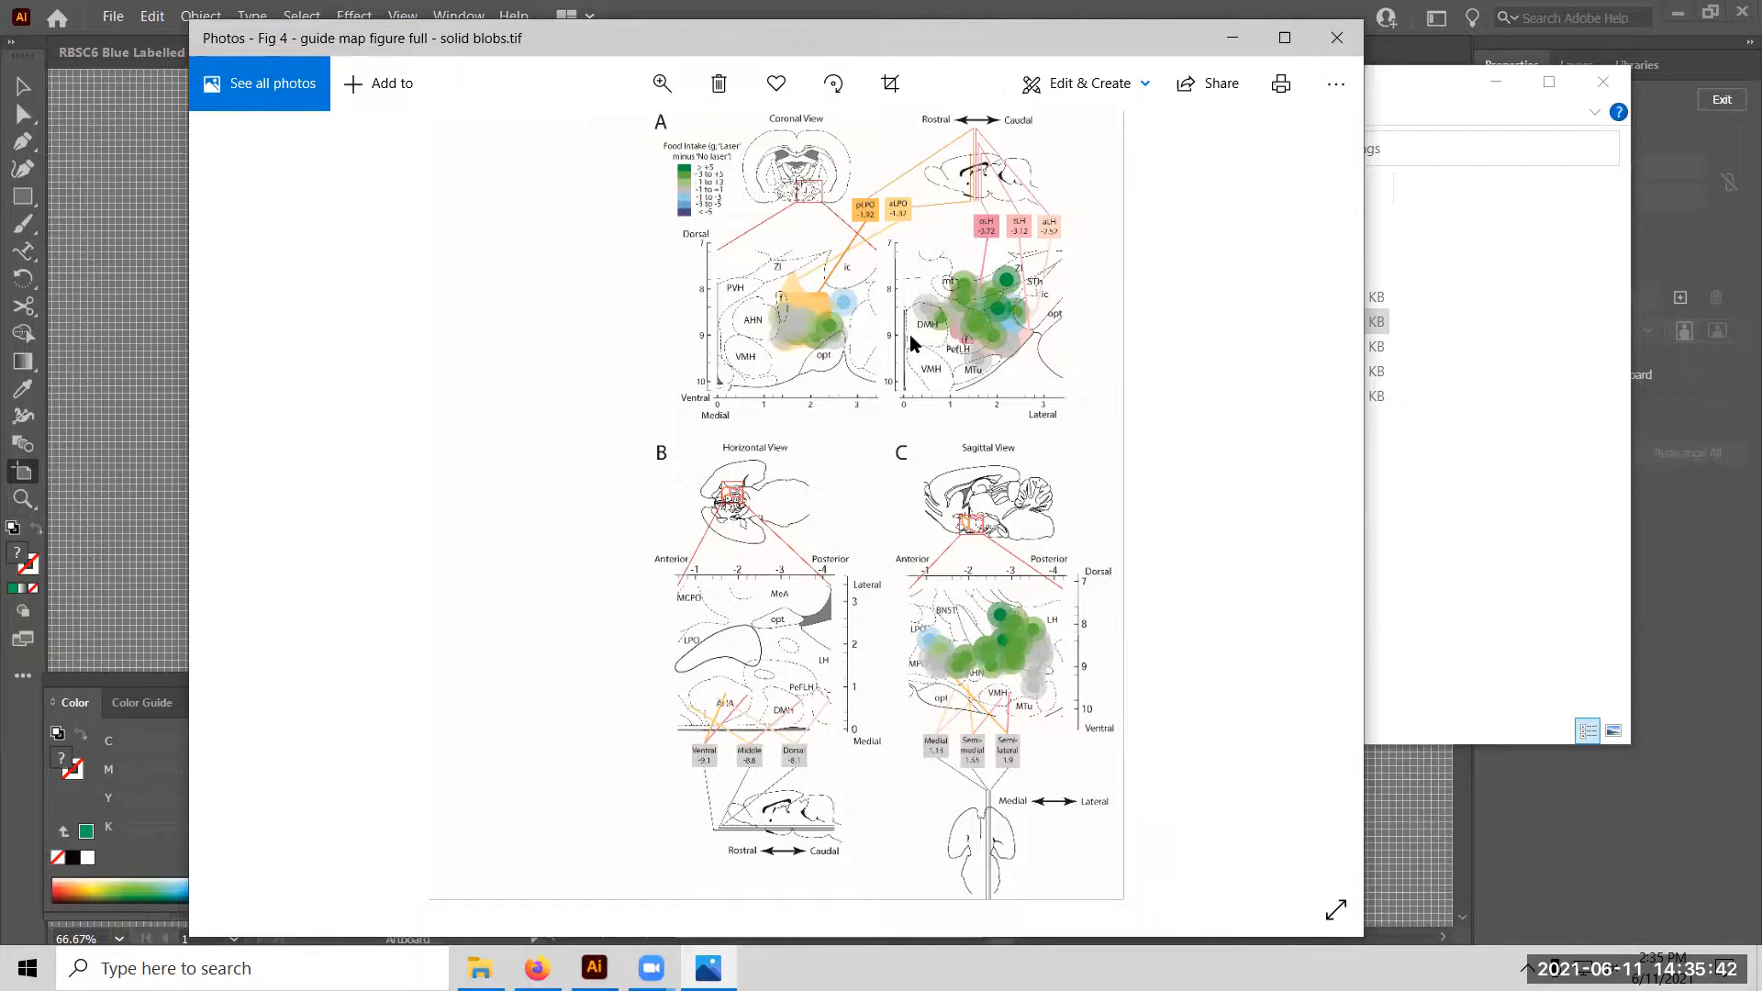
View "solid blobs2.tif" to compare it with the first TIFF, close the image, and minimize the folder window.
{"action": "key", "text": "Right"}
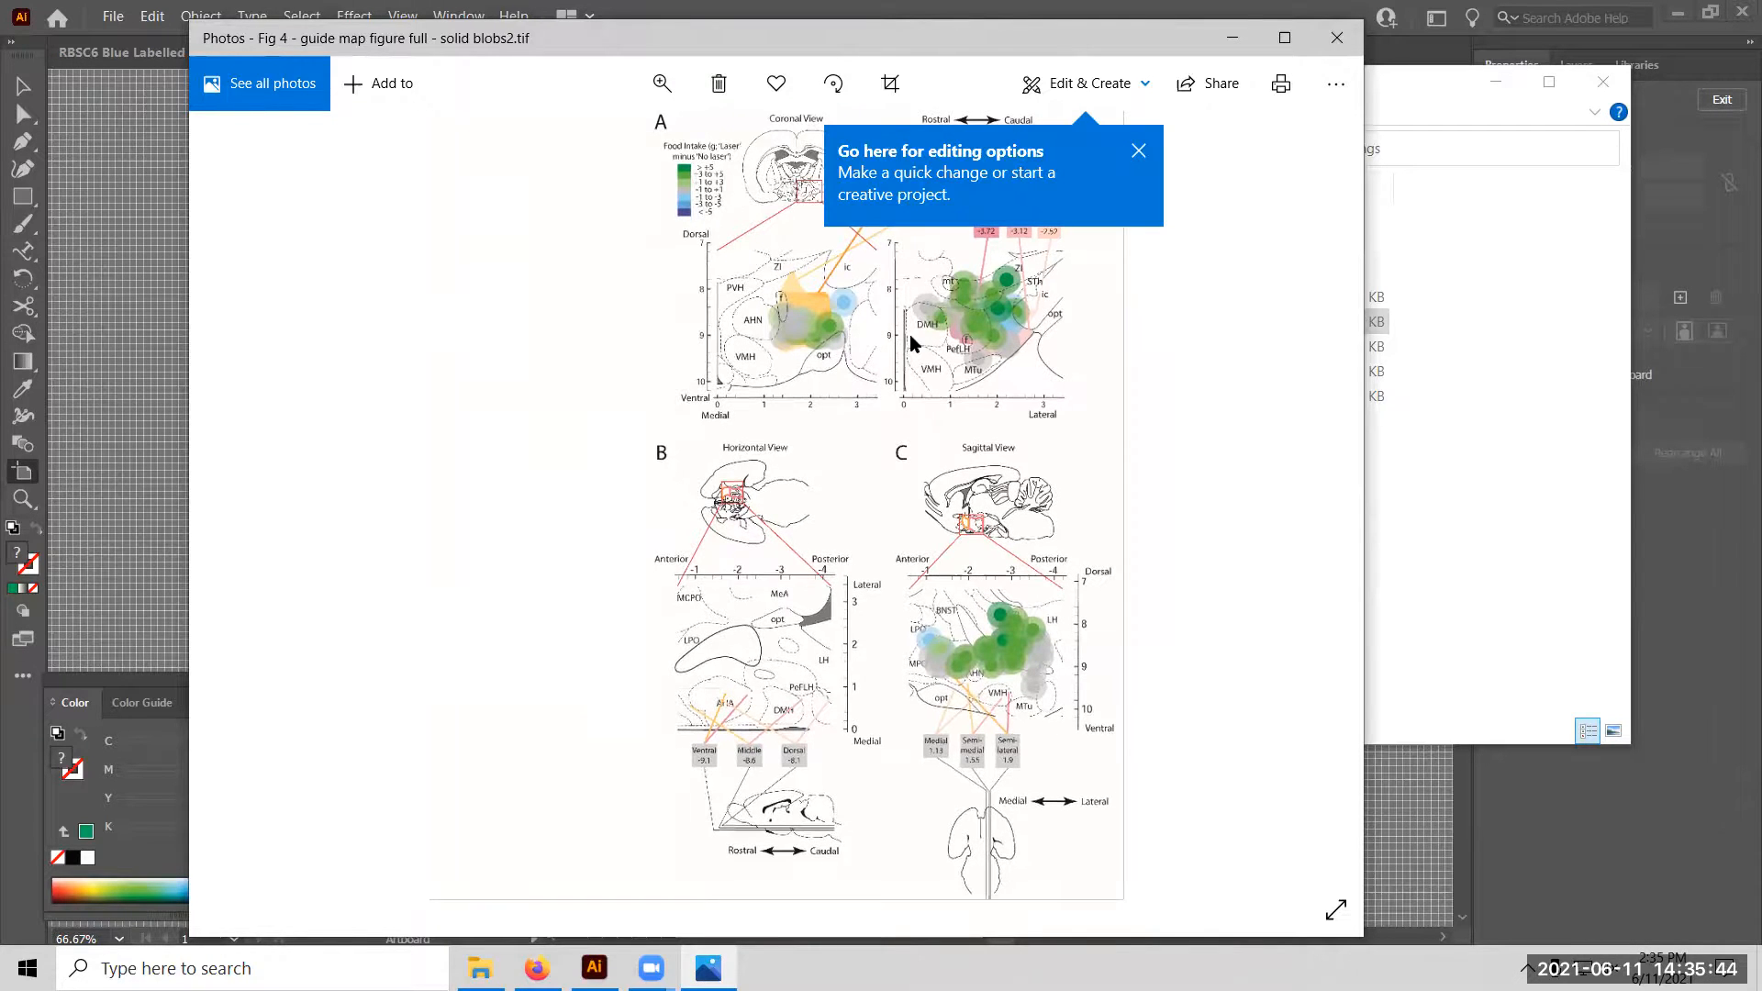
{"action": "left_click", "coordinate": [1140, 152]}
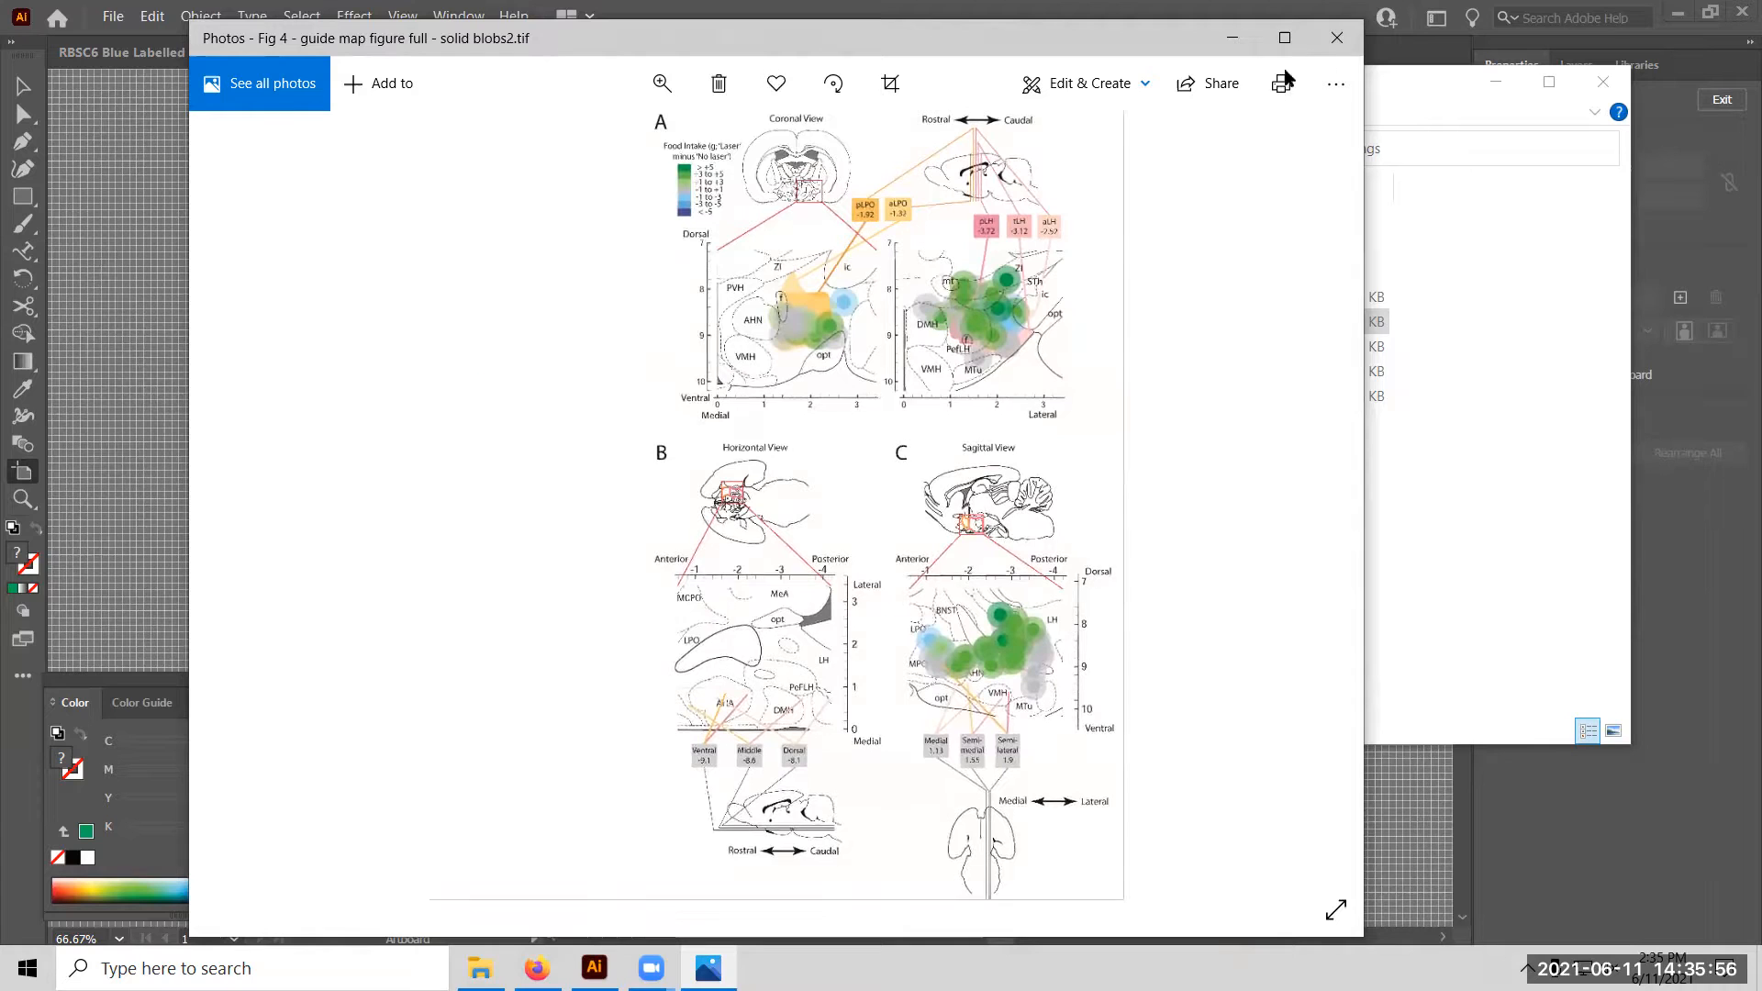
{"action": "left_click", "coordinate": [1337, 38]}
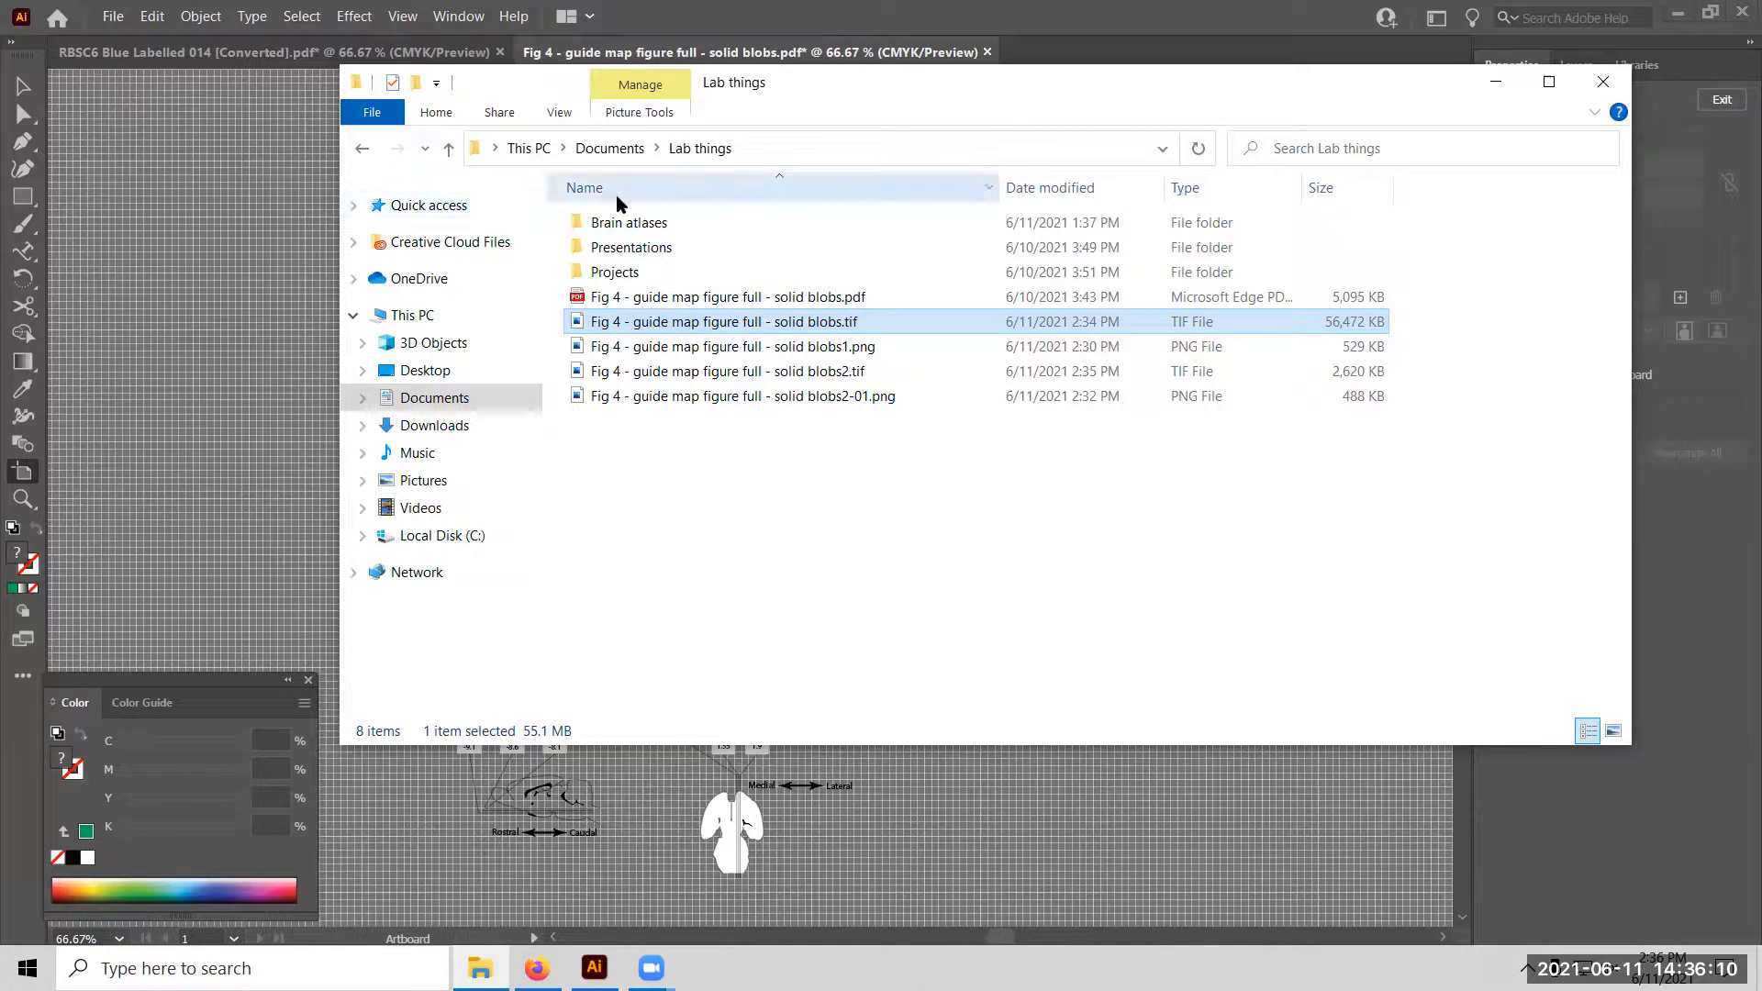
{"action": "left_click", "coordinate": [1494, 82]}
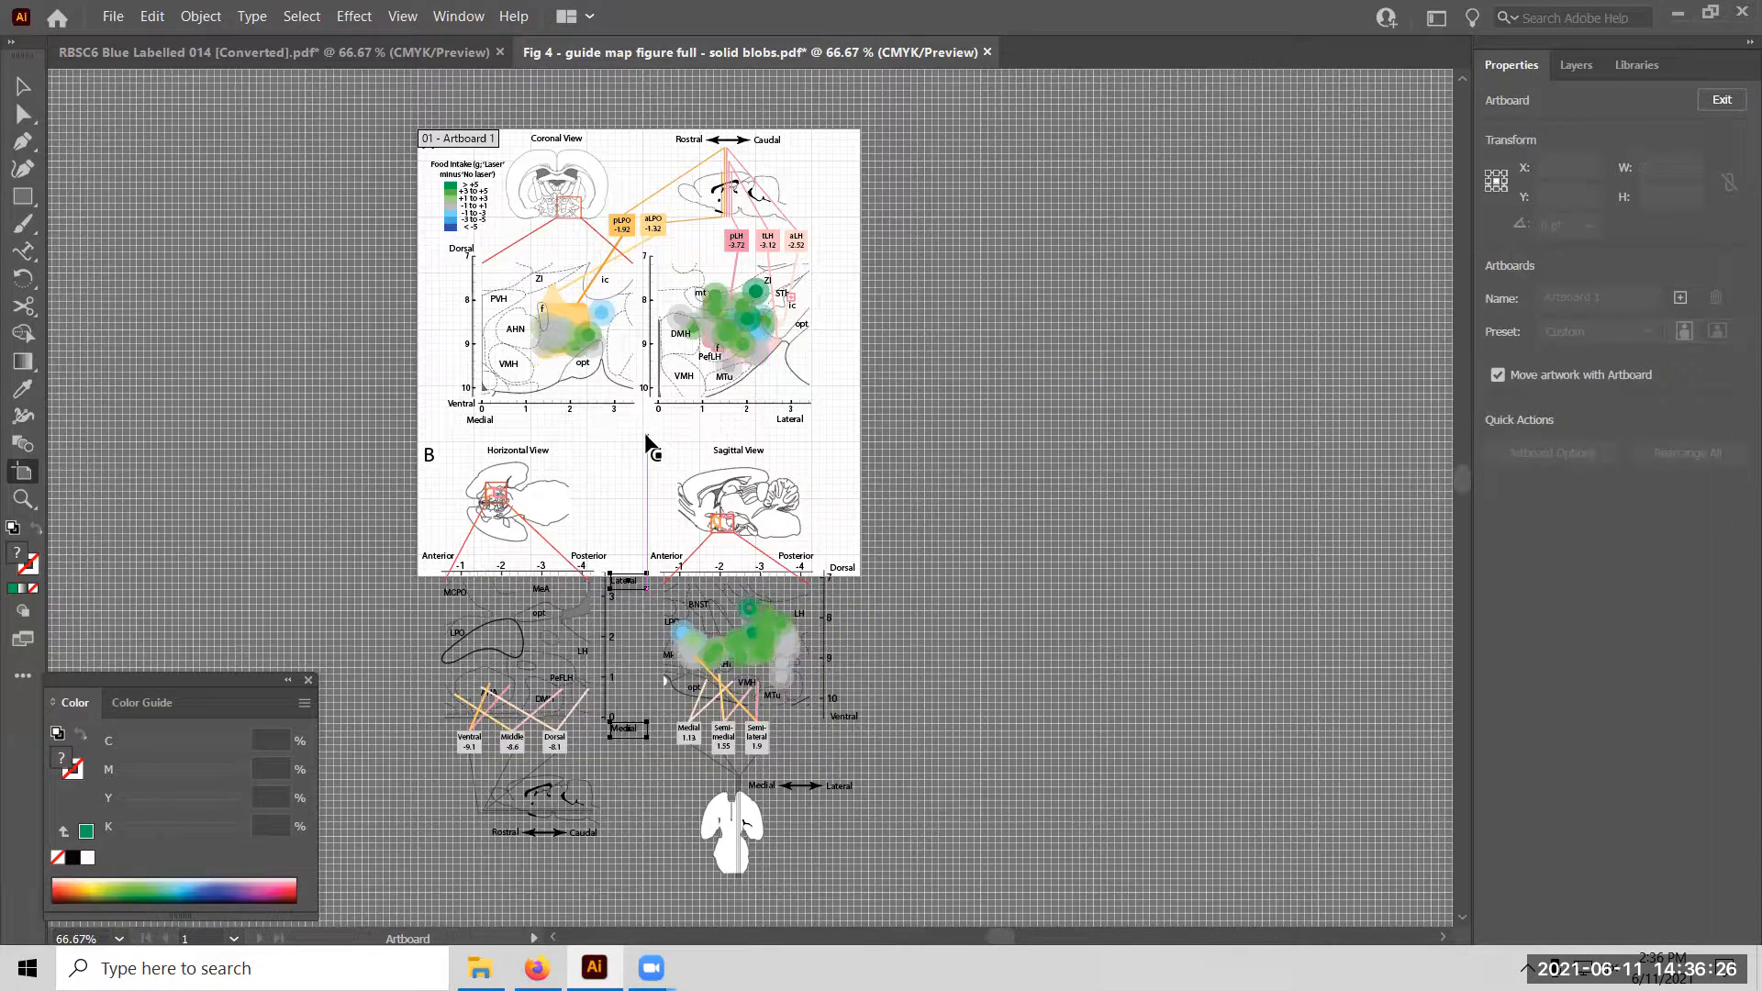
Hide the document grid behind the figure.
{"action": "left_click", "coordinate": [265, 17]}
{"action": "left_click", "coordinate": [196, 16]}
{"action": "left_click", "coordinate": [194, 16]}
{"action": "left_click", "coordinate": [353, 17]}
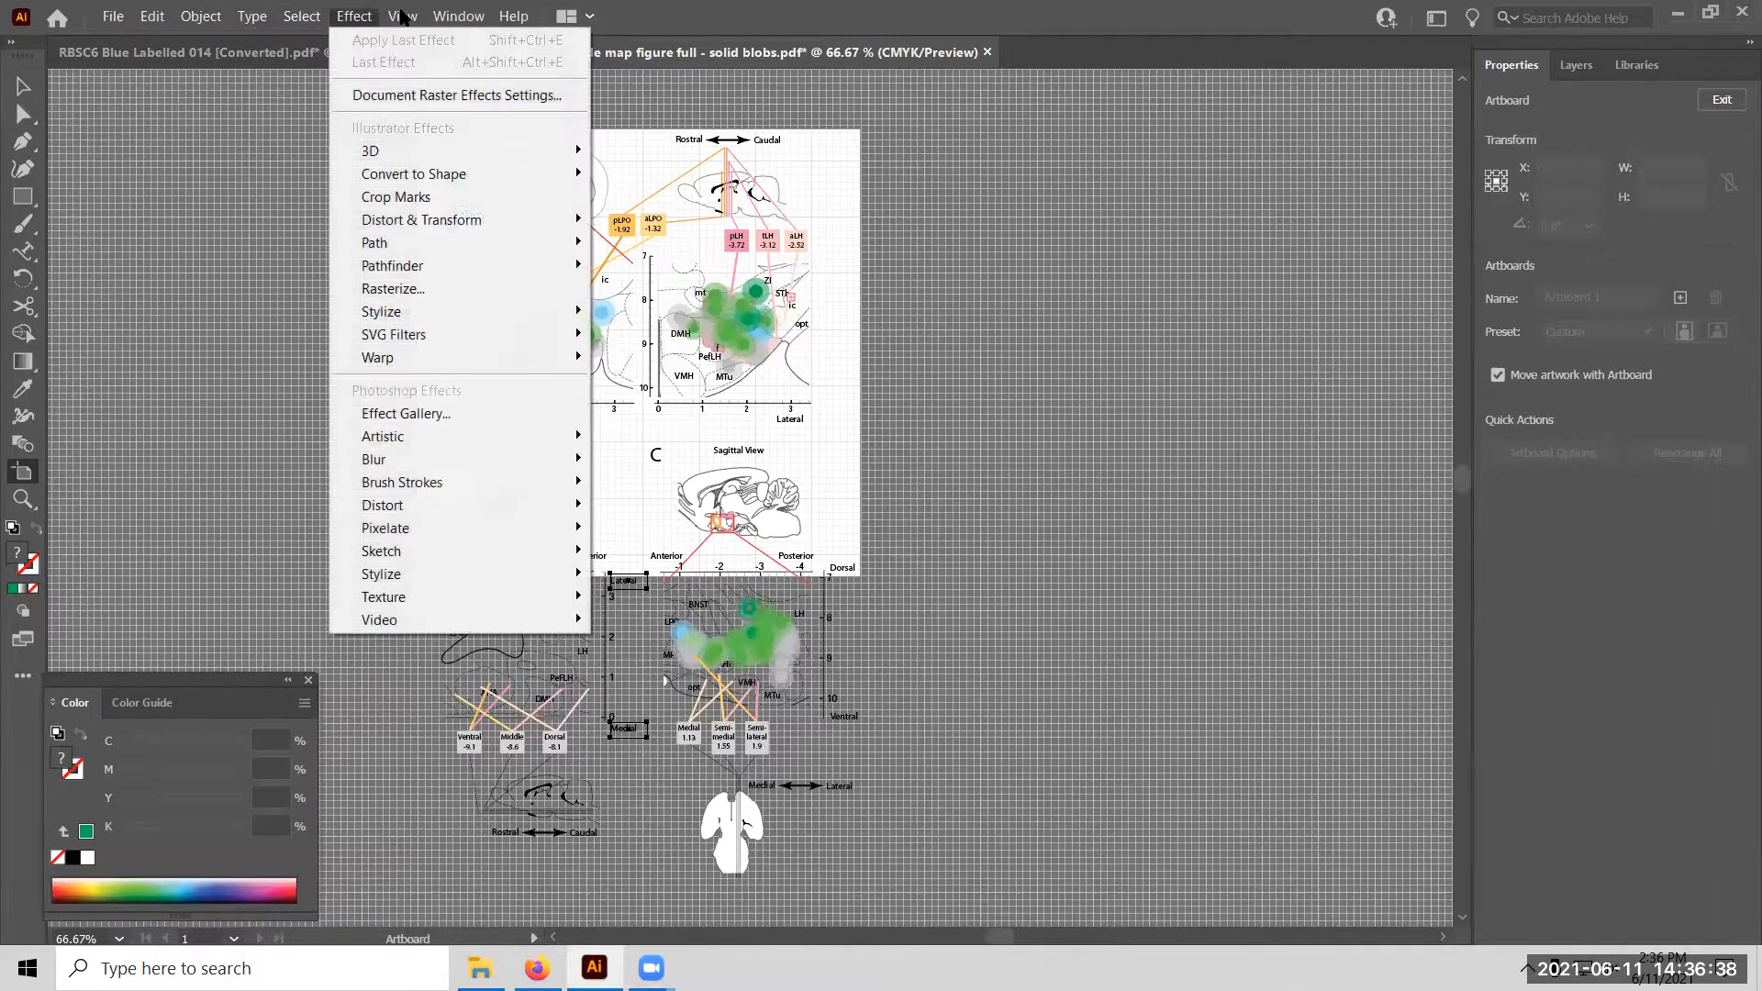
{"action": "mouse_move", "coordinate": [402, 16]}
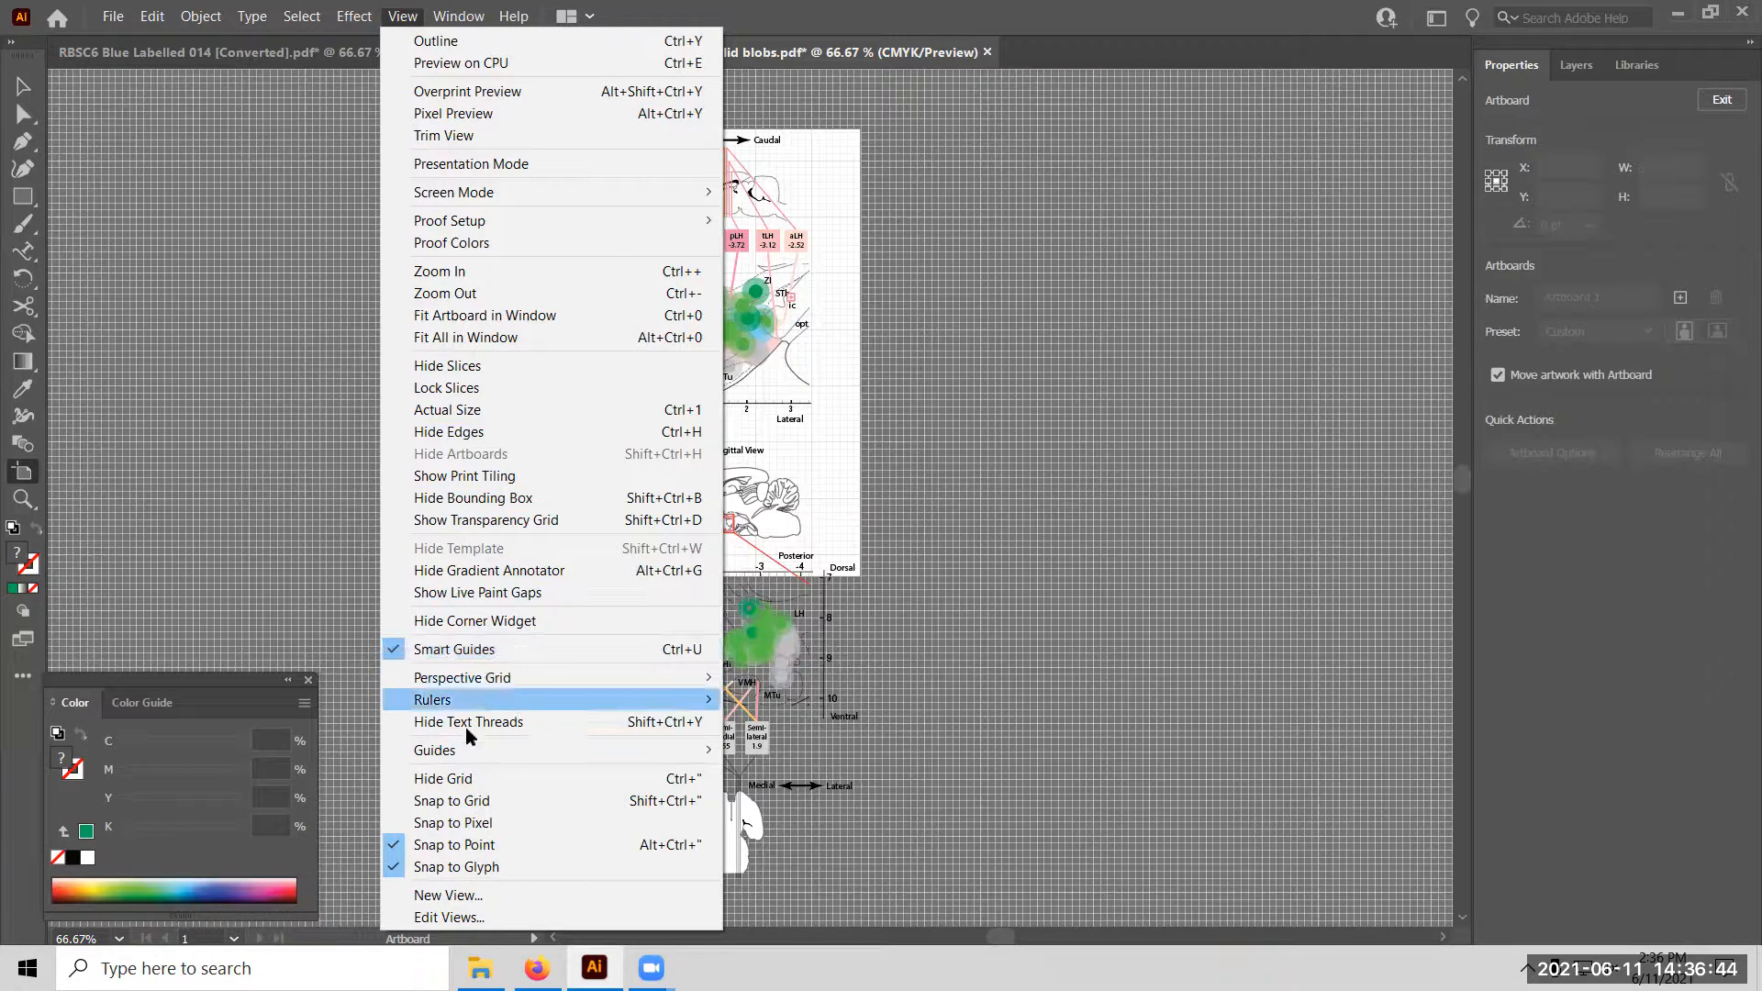
{"action": "left_click", "coordinate": [479, 779]}
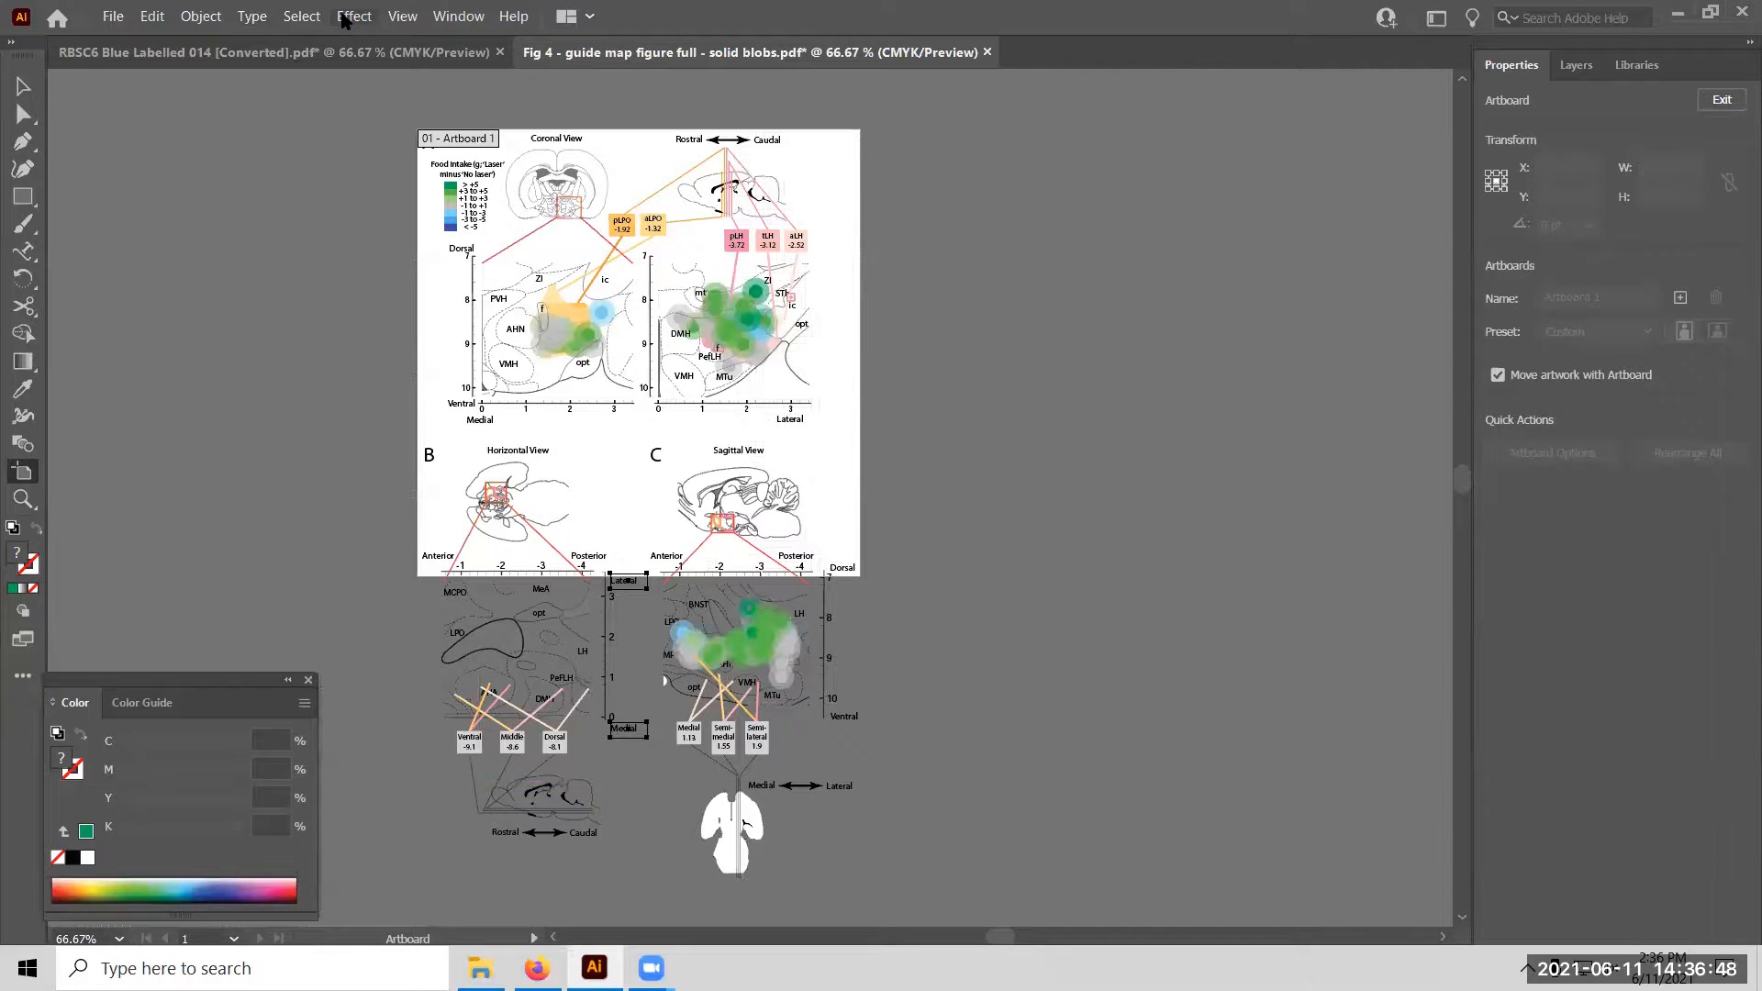
Enable Snap to Grid and show the document grid again.
{"action": "left_click", "coordinate": [402, 17]}
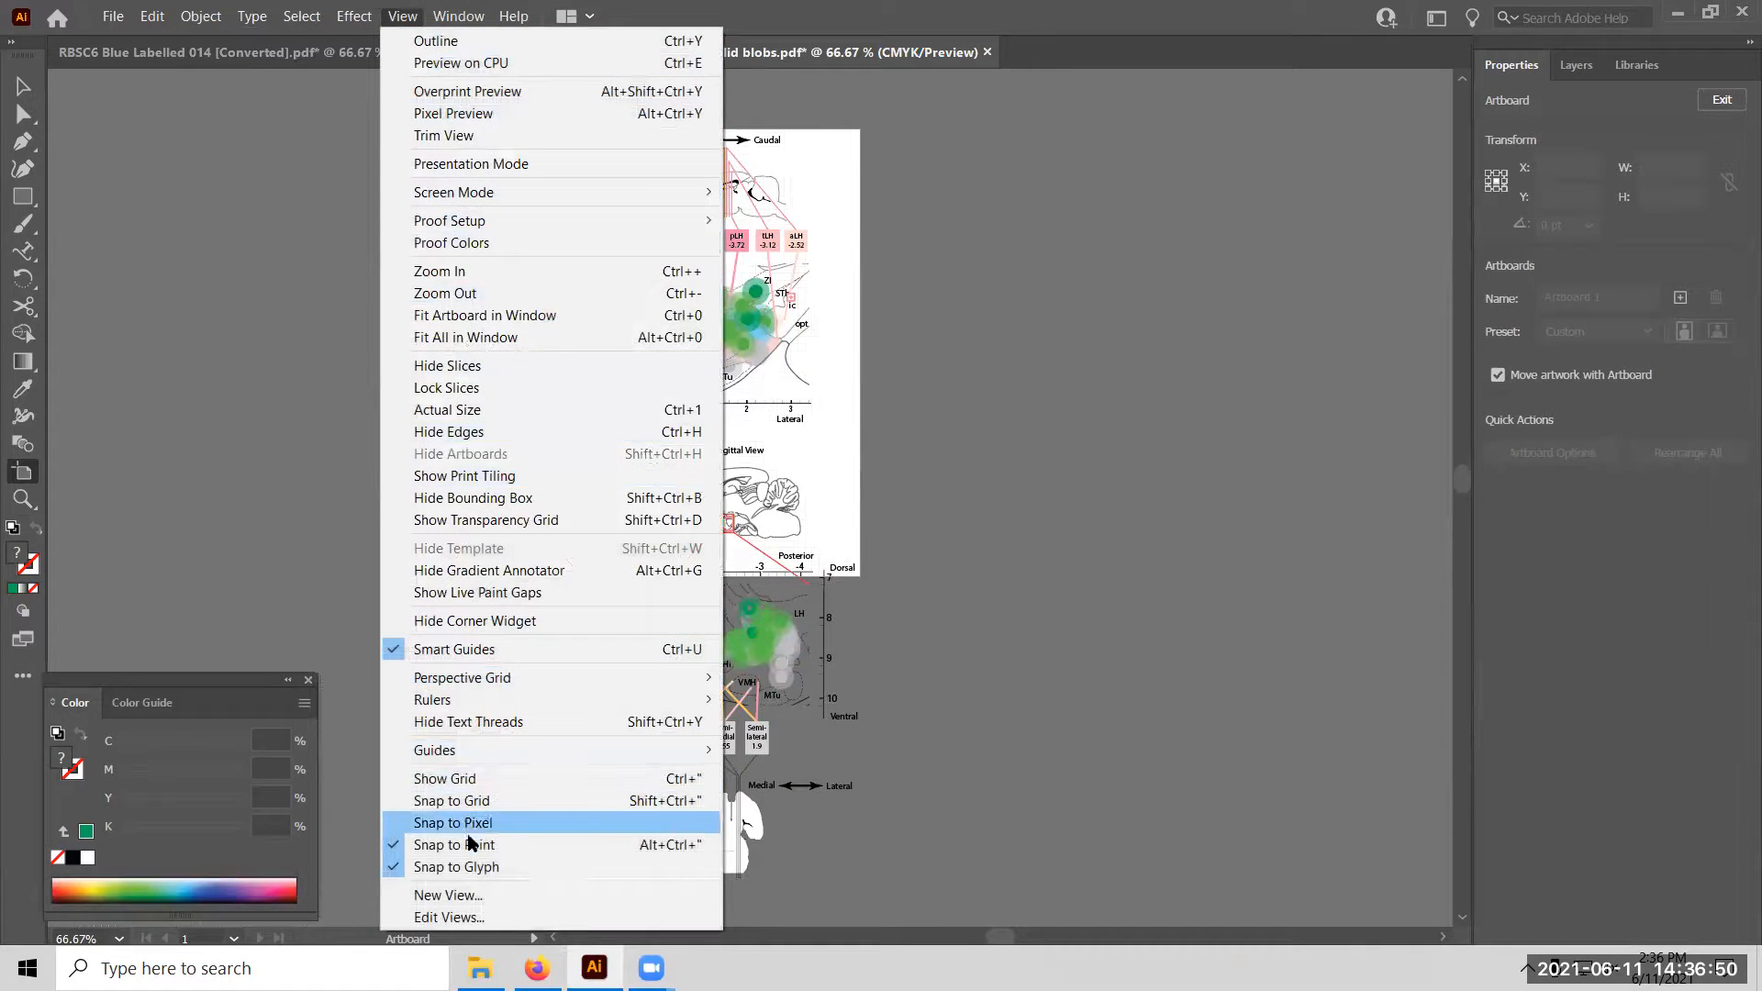
{"action": "left_click", "coordinate": [485, 801]}
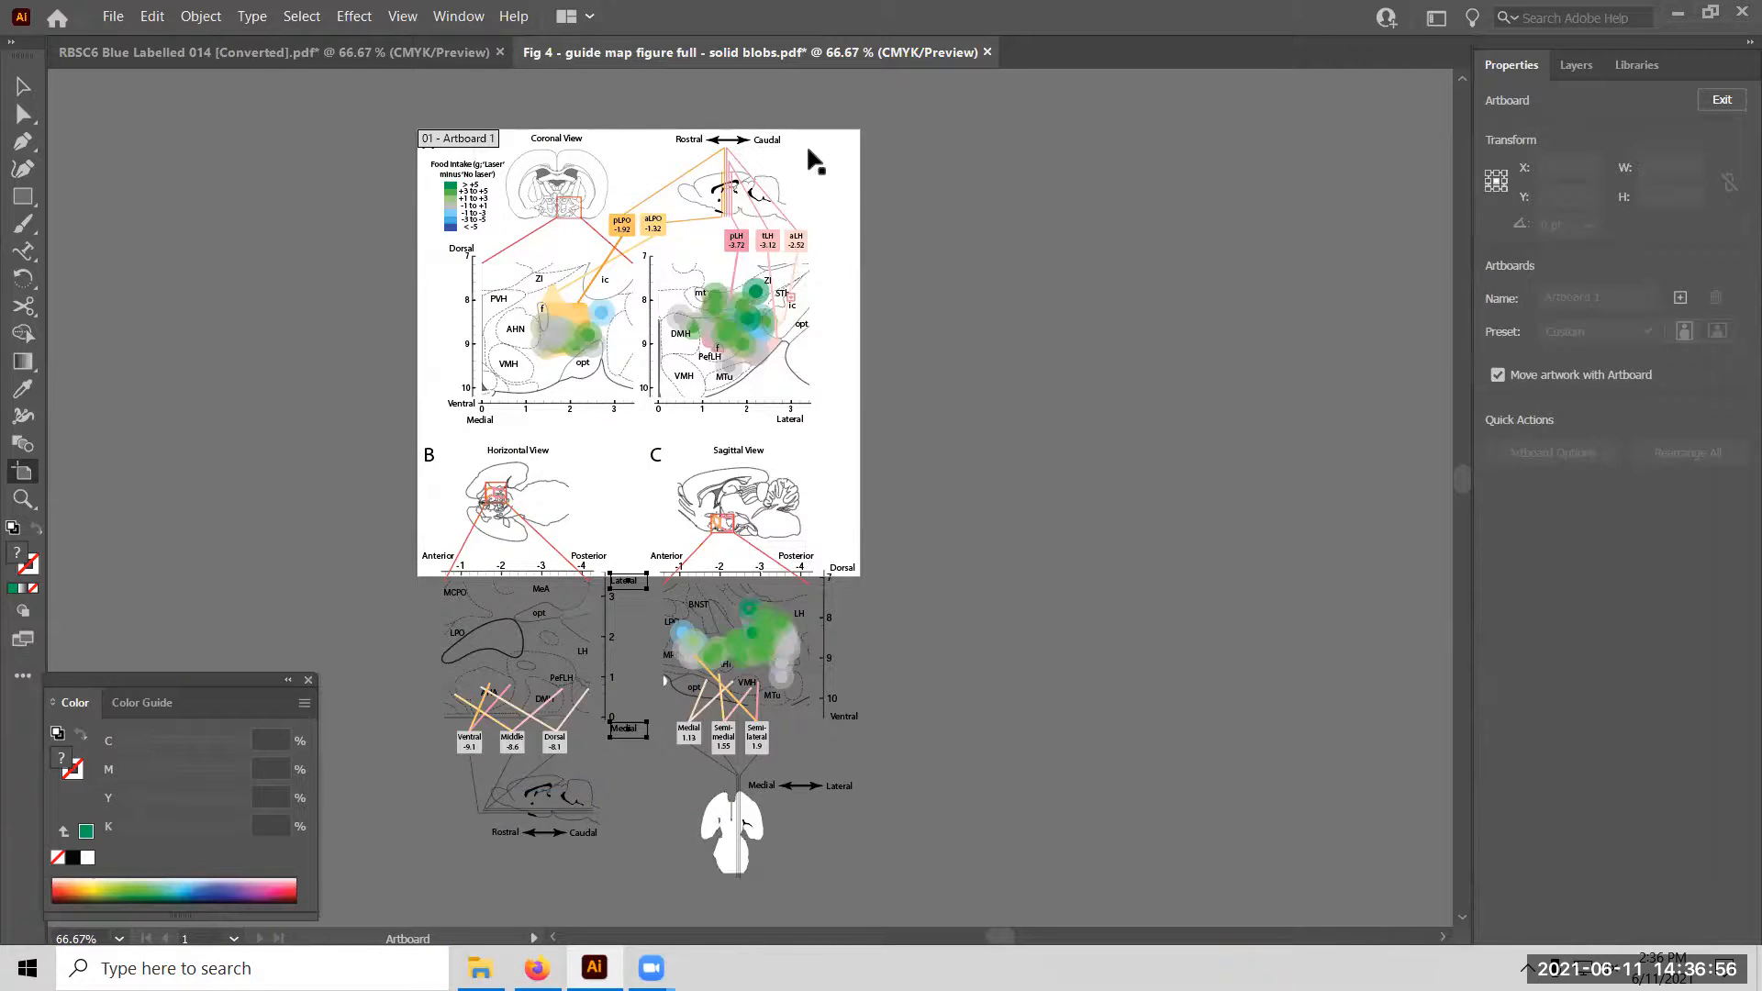
{"action": "left_click", "coordinate": [353, 17]}
{"action": "mouse_move", "coordinate": [402, 17]}
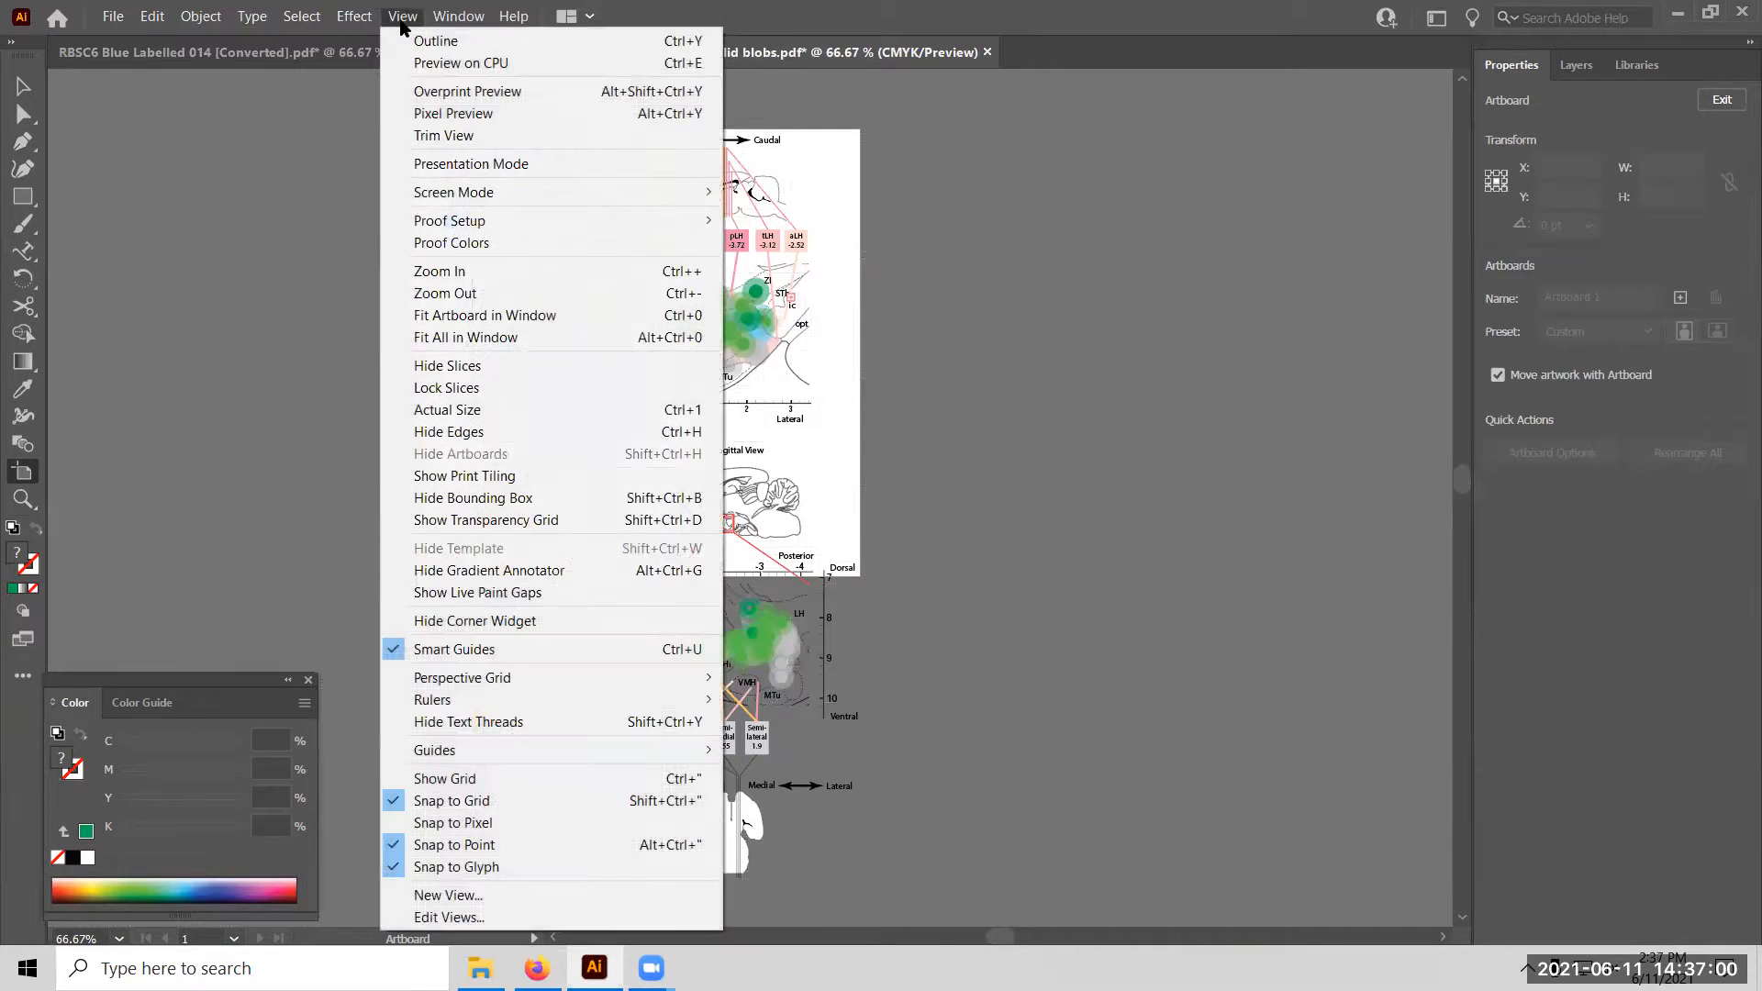
{"action": "left_click", "coordinate": [493, 780]}
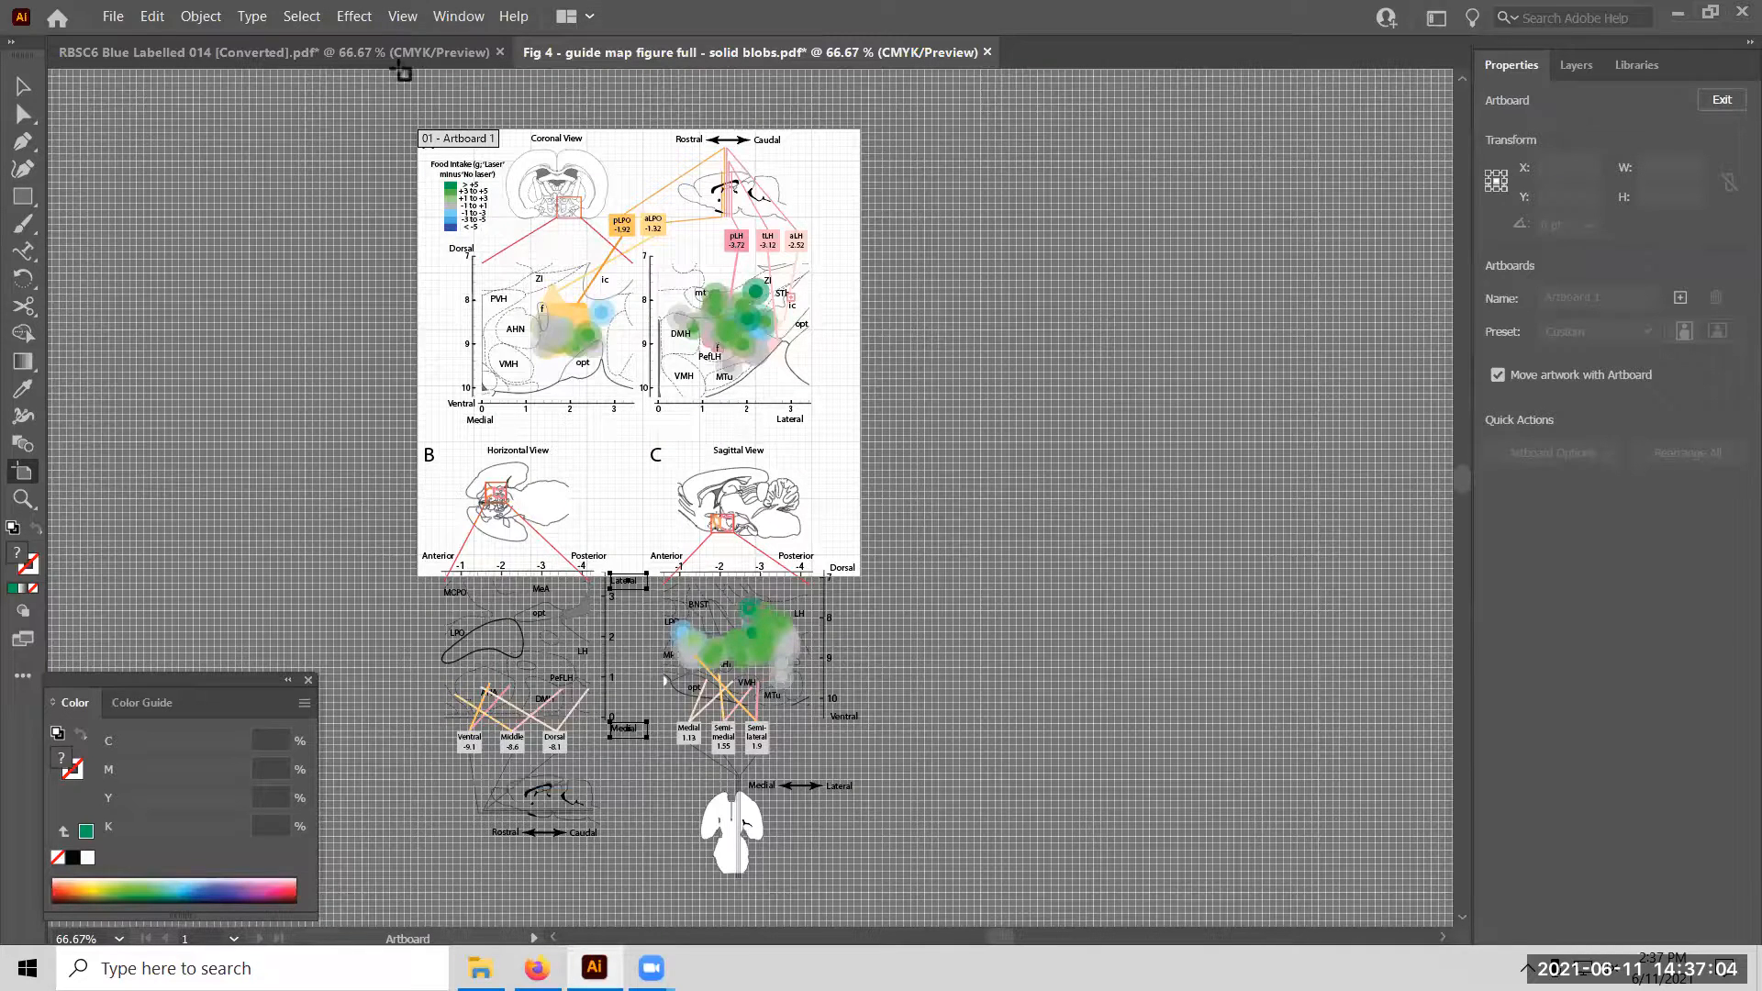
Show the rulers around the figure document.
{"action": "left_click", "coordinate": [415, 15]}
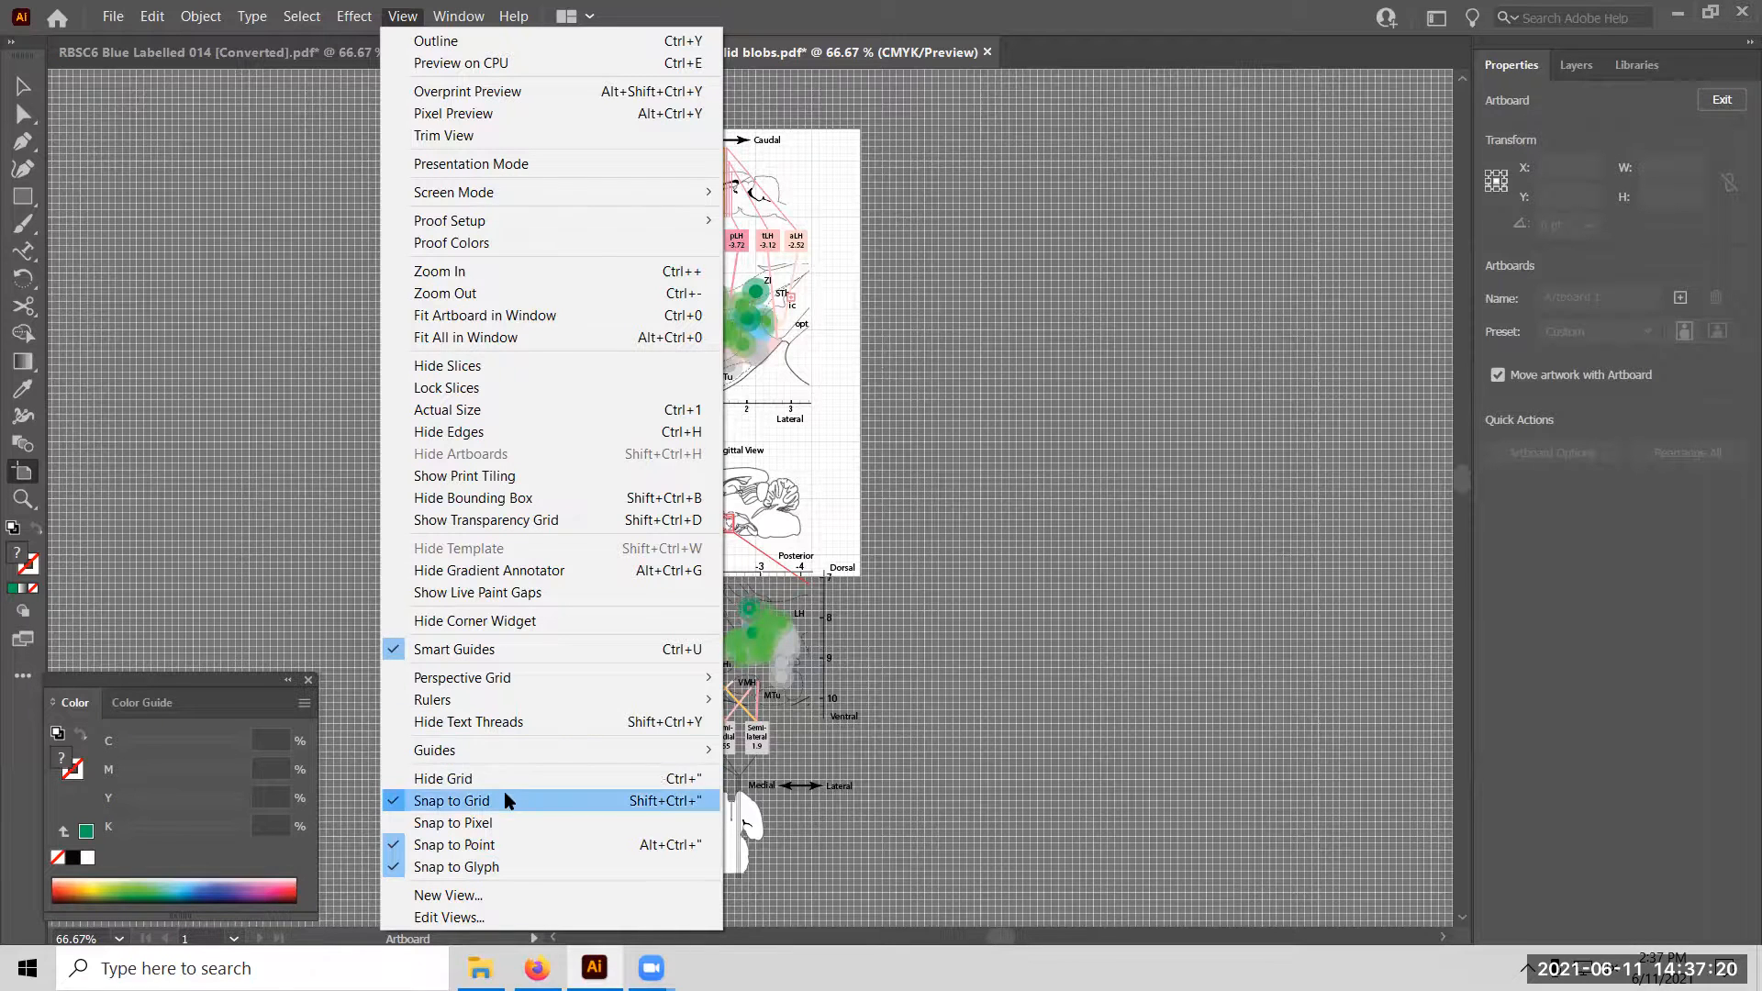
{"action": "mouse_move", "coordinate": [478, 754]}
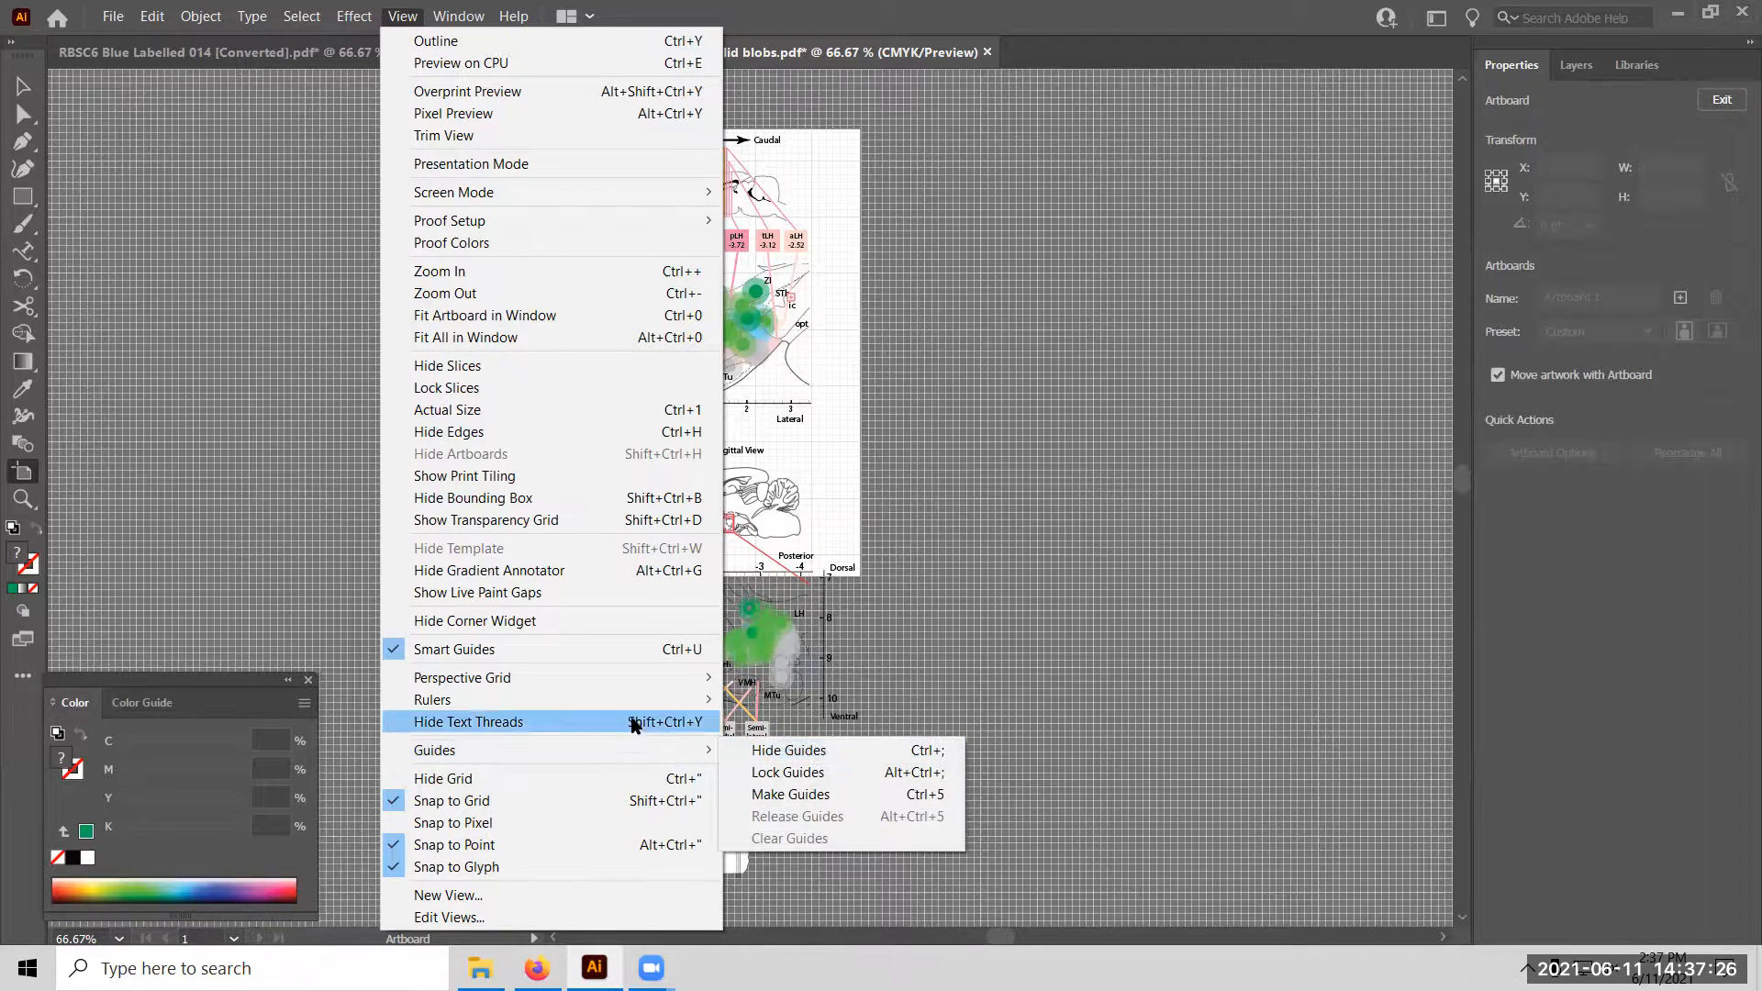
{"action": "mouse_move", "coordinate": [562, 709]}
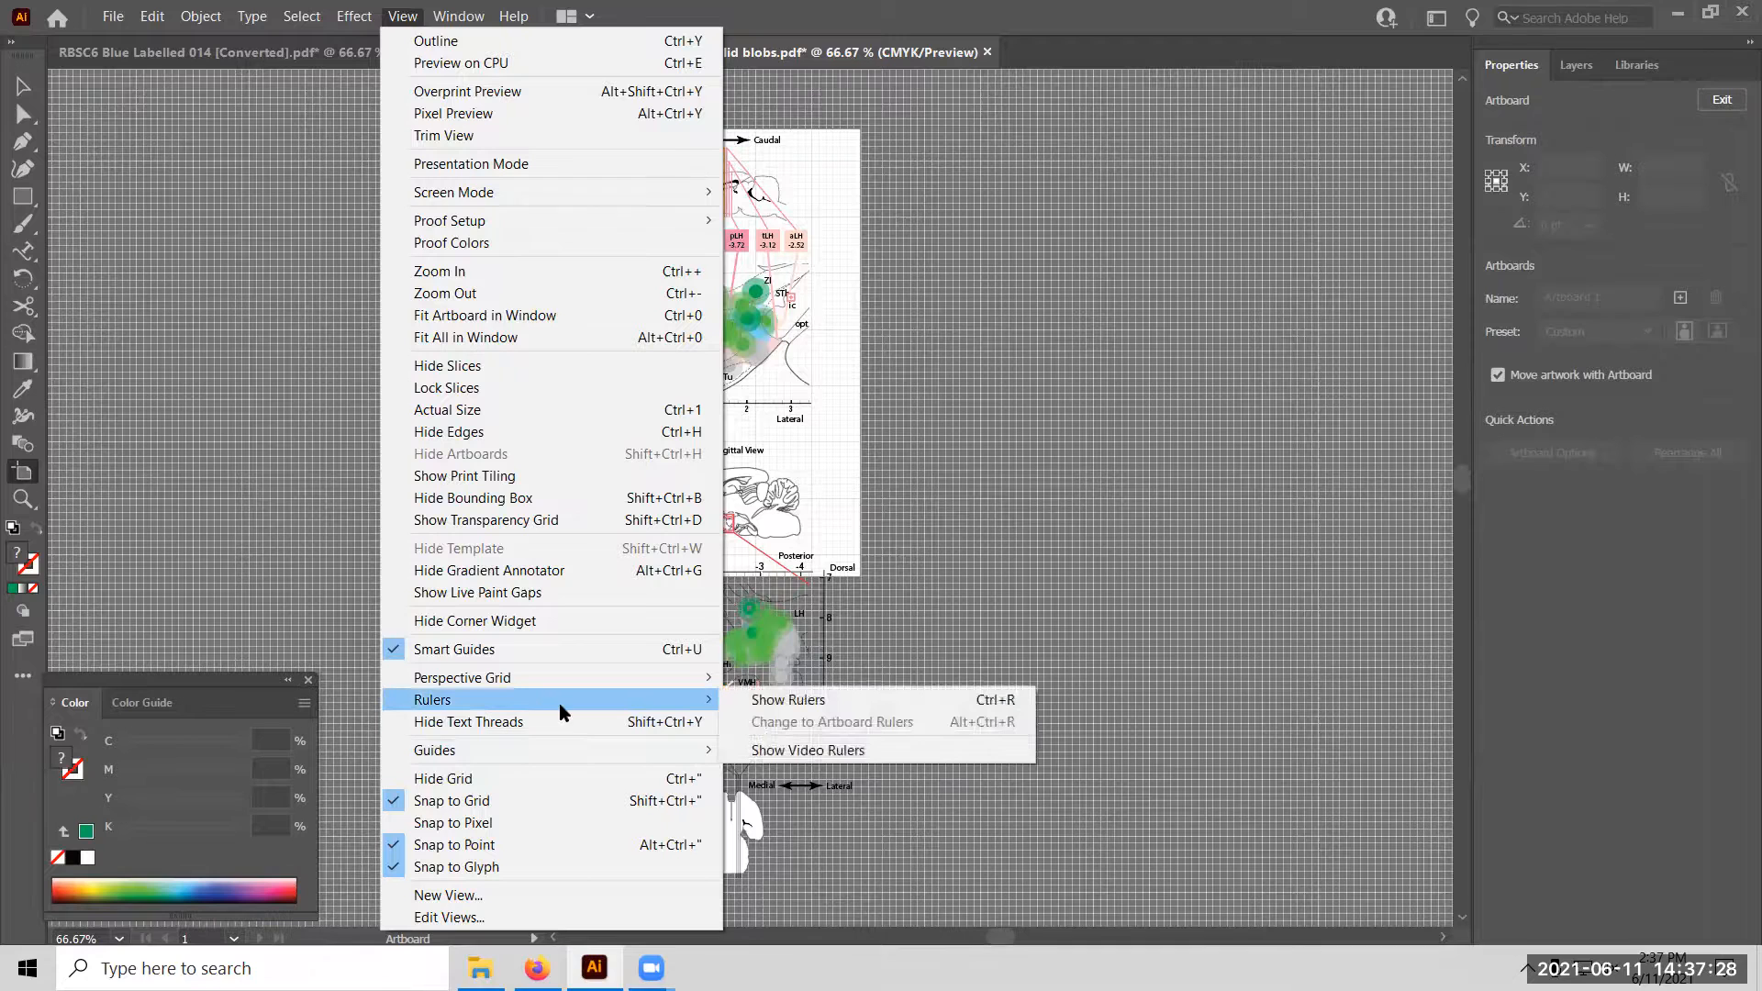
{"action": "left_click", "coordinate": [785, 700]}
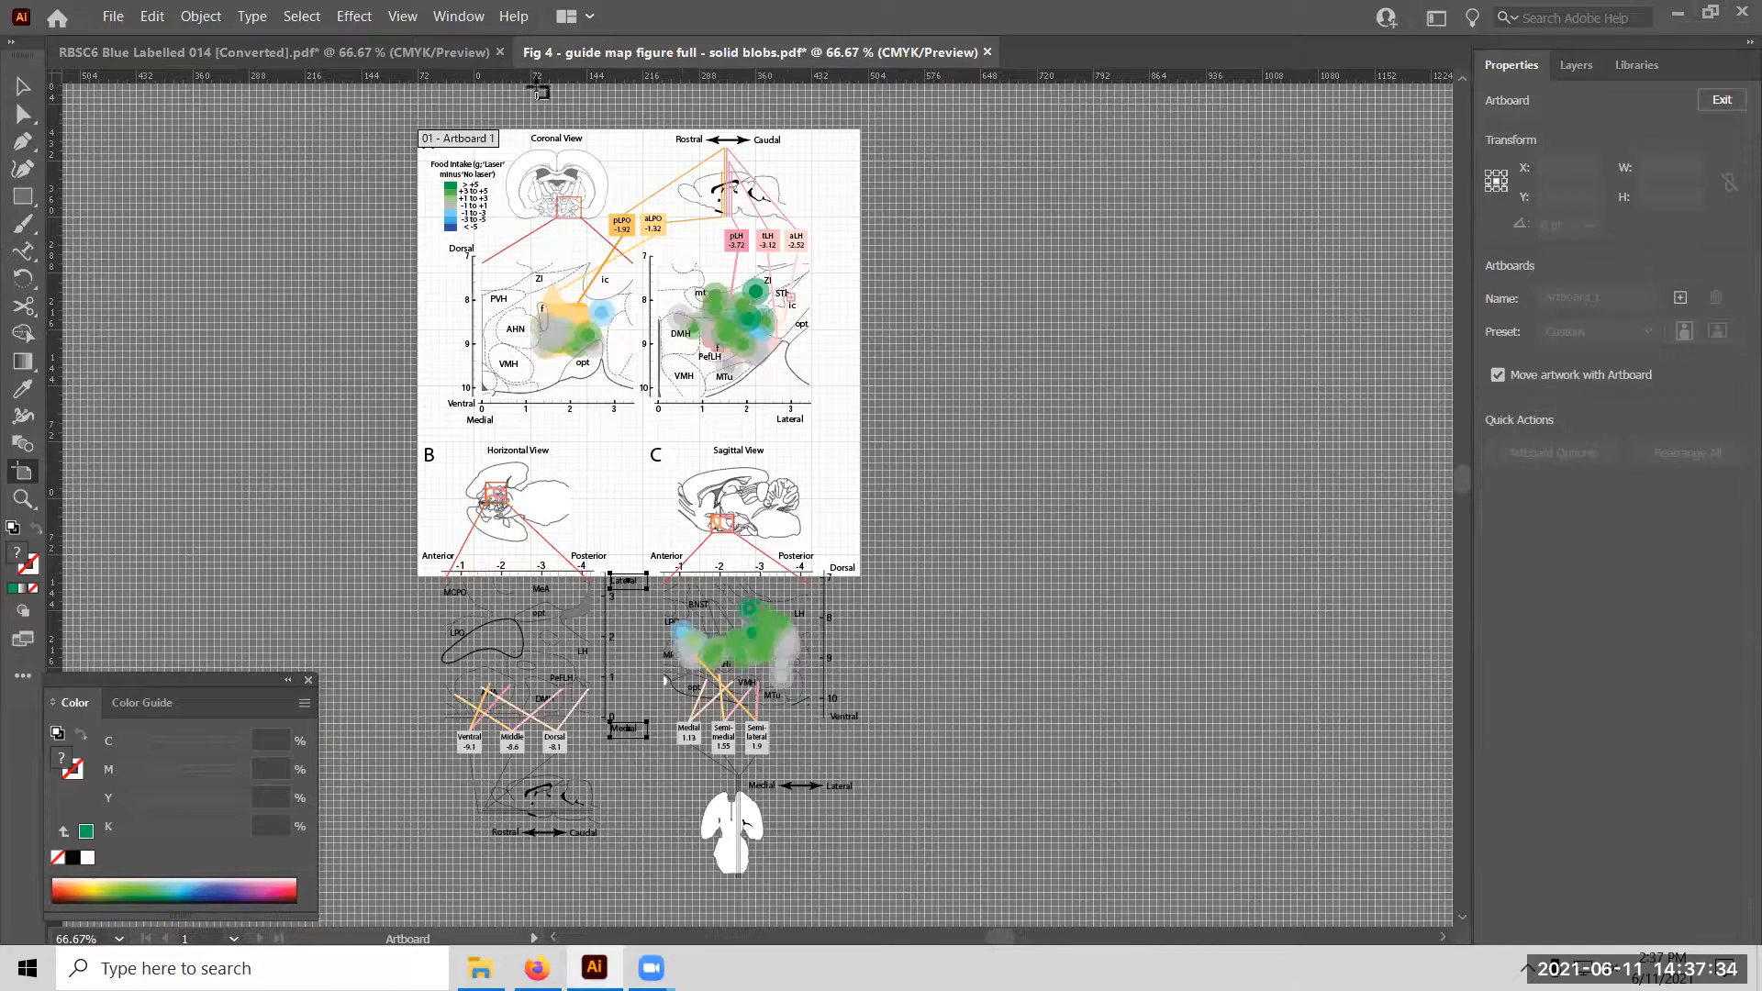
Add a vertical guide through the coronal view and set the ruler units to pixels.
{"action": "double_click", "coordinate": [548, 76]}
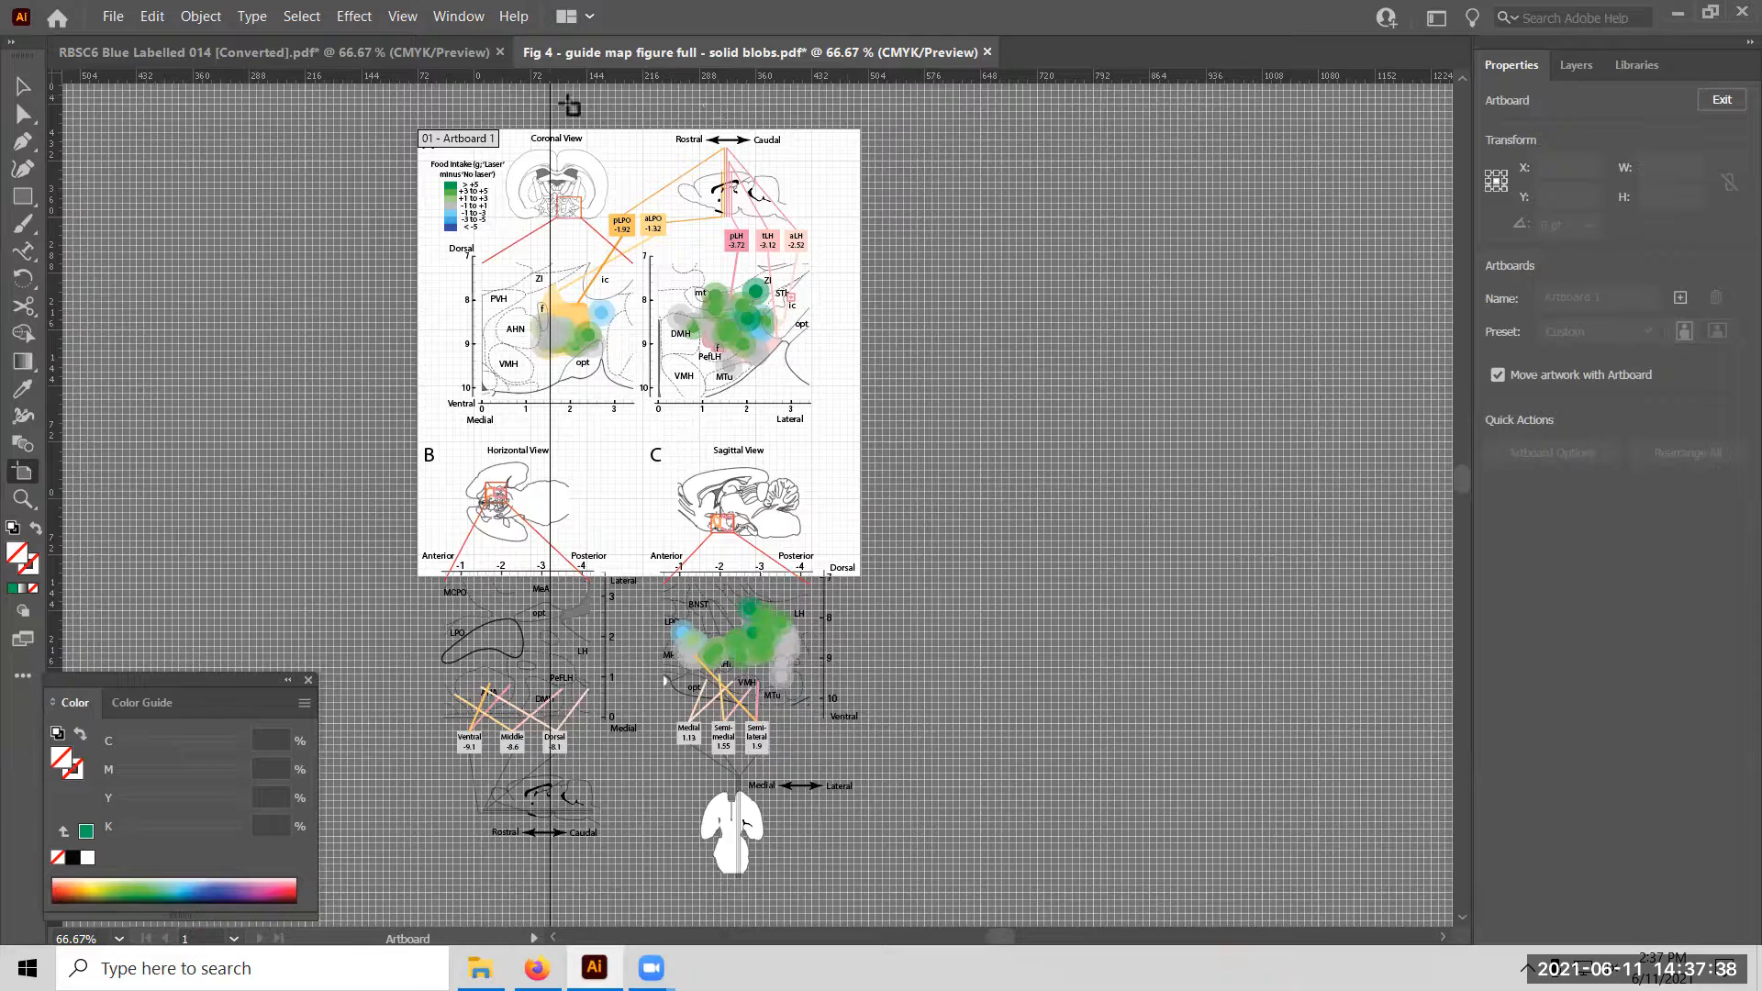
{"action": "right_click", "coordinate": [559, 79]}
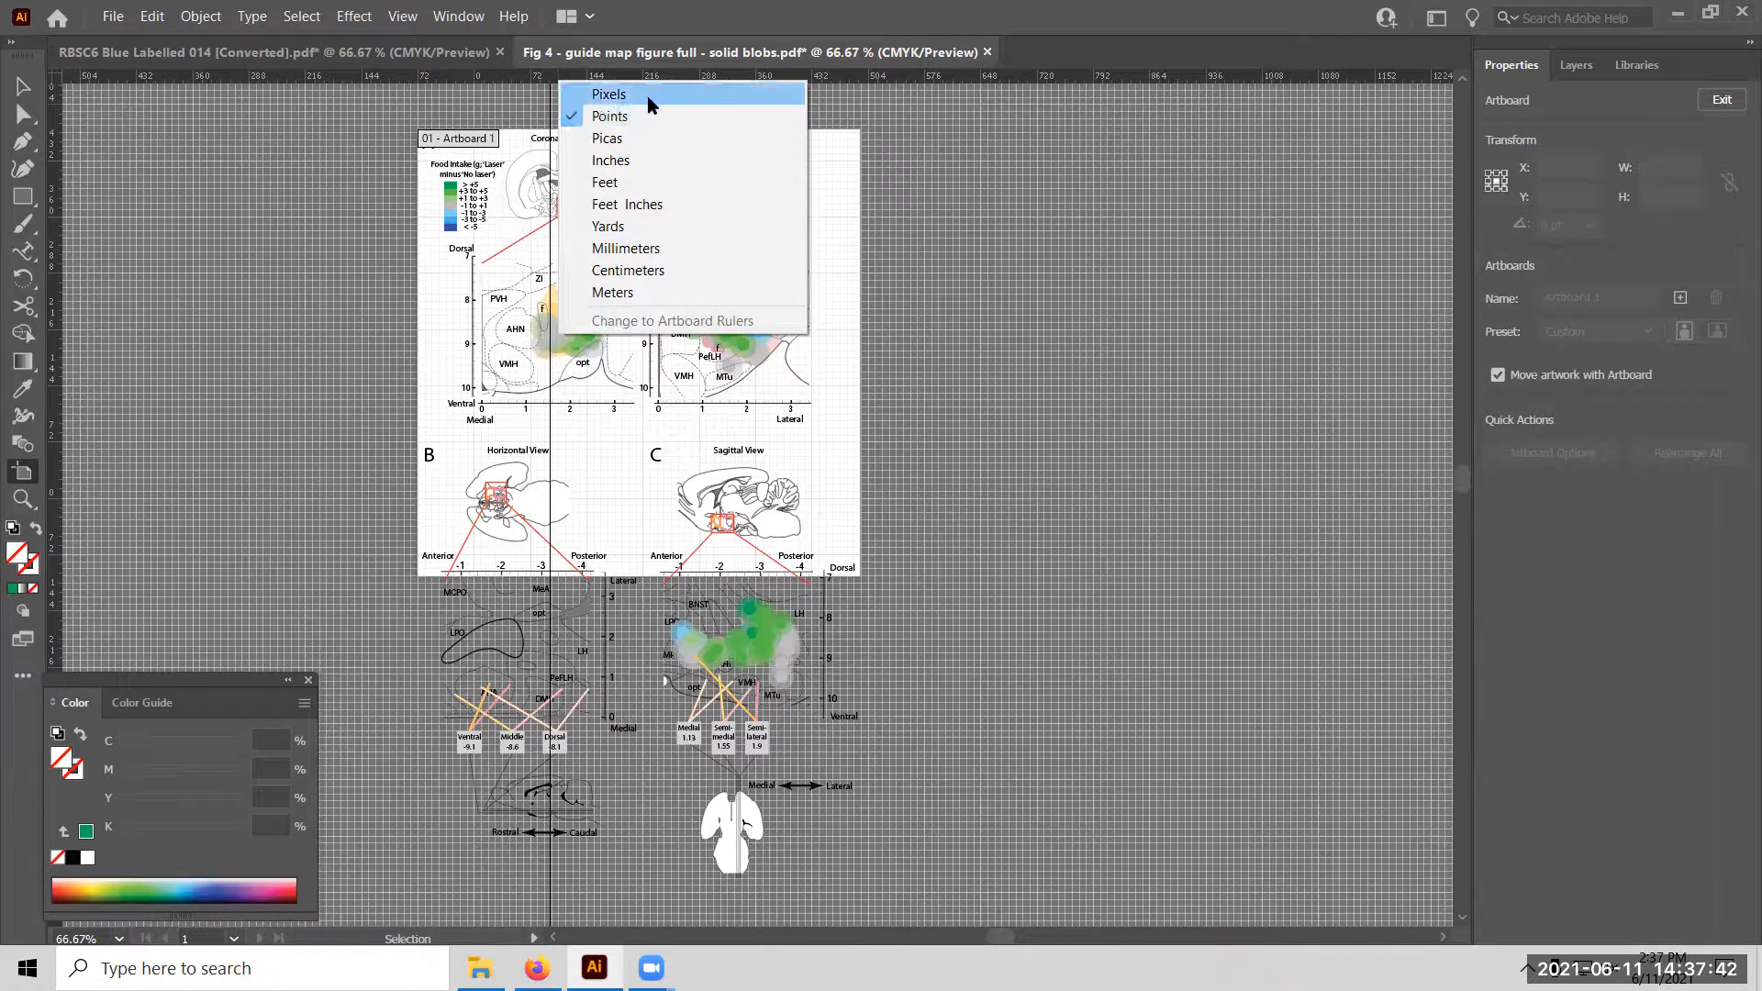
{"action": "left_click", "coordinate": [611, 95]}
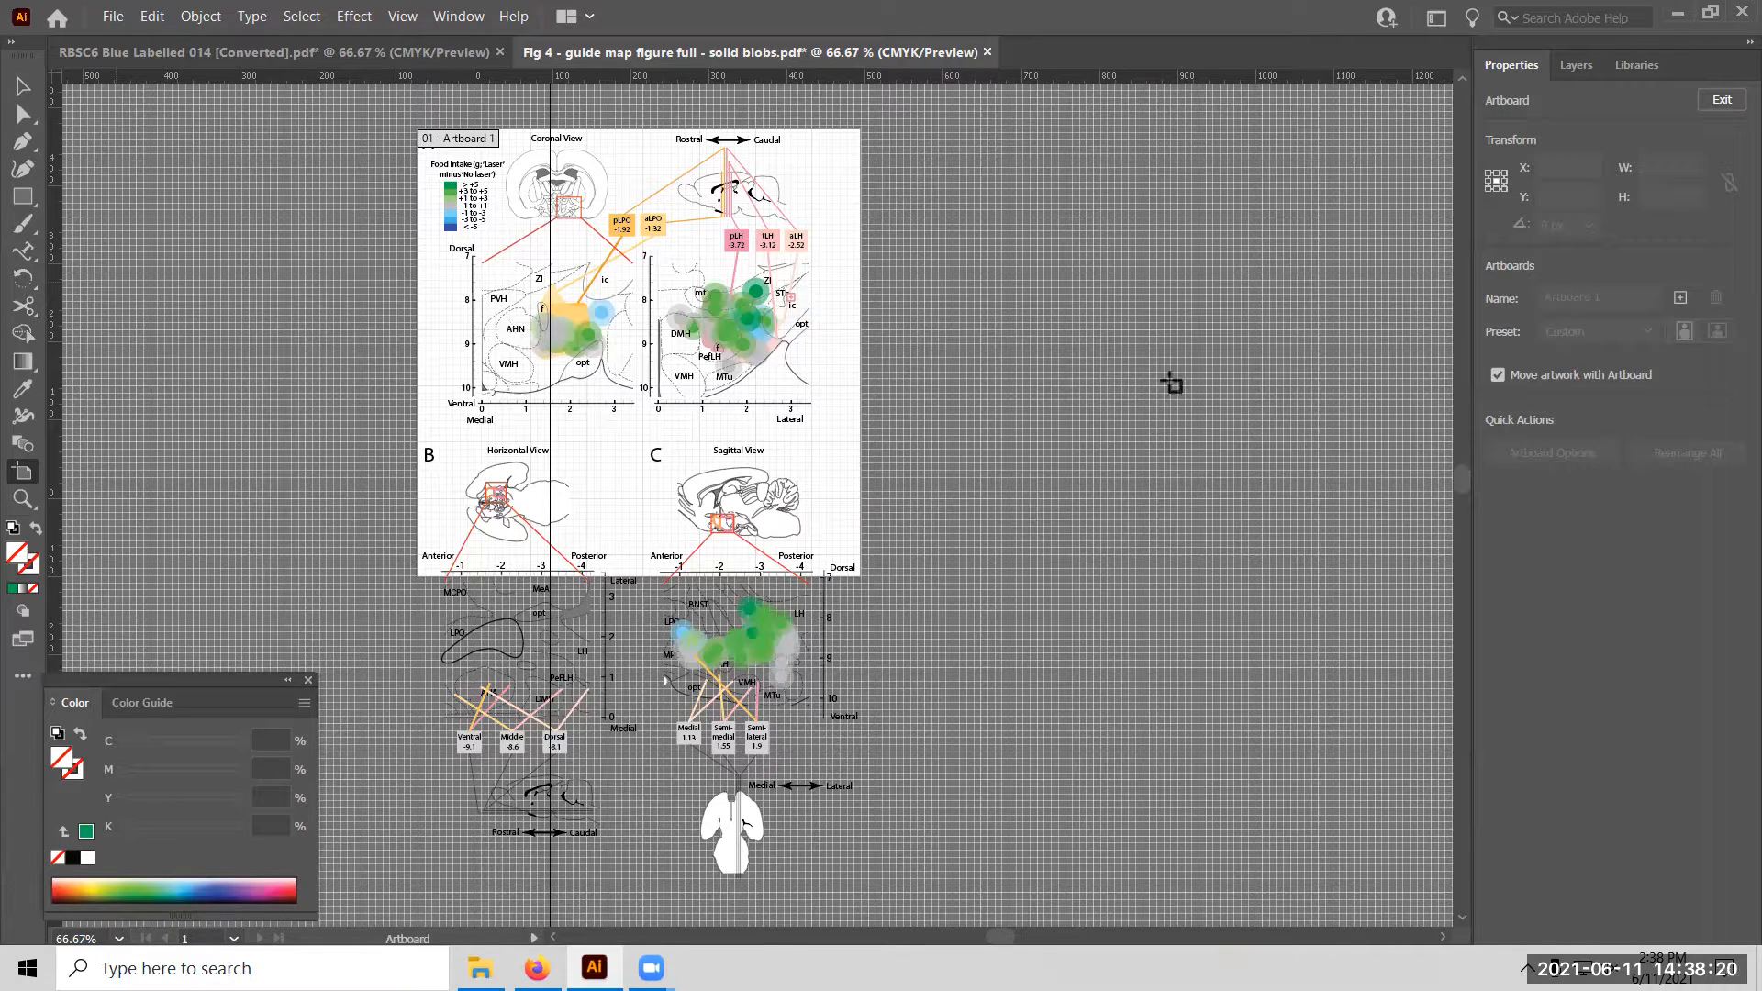
Show the figure's layer list and review the available ruler units without changing them.
{"action": "left_click", "coordinate": [1576, 65]}
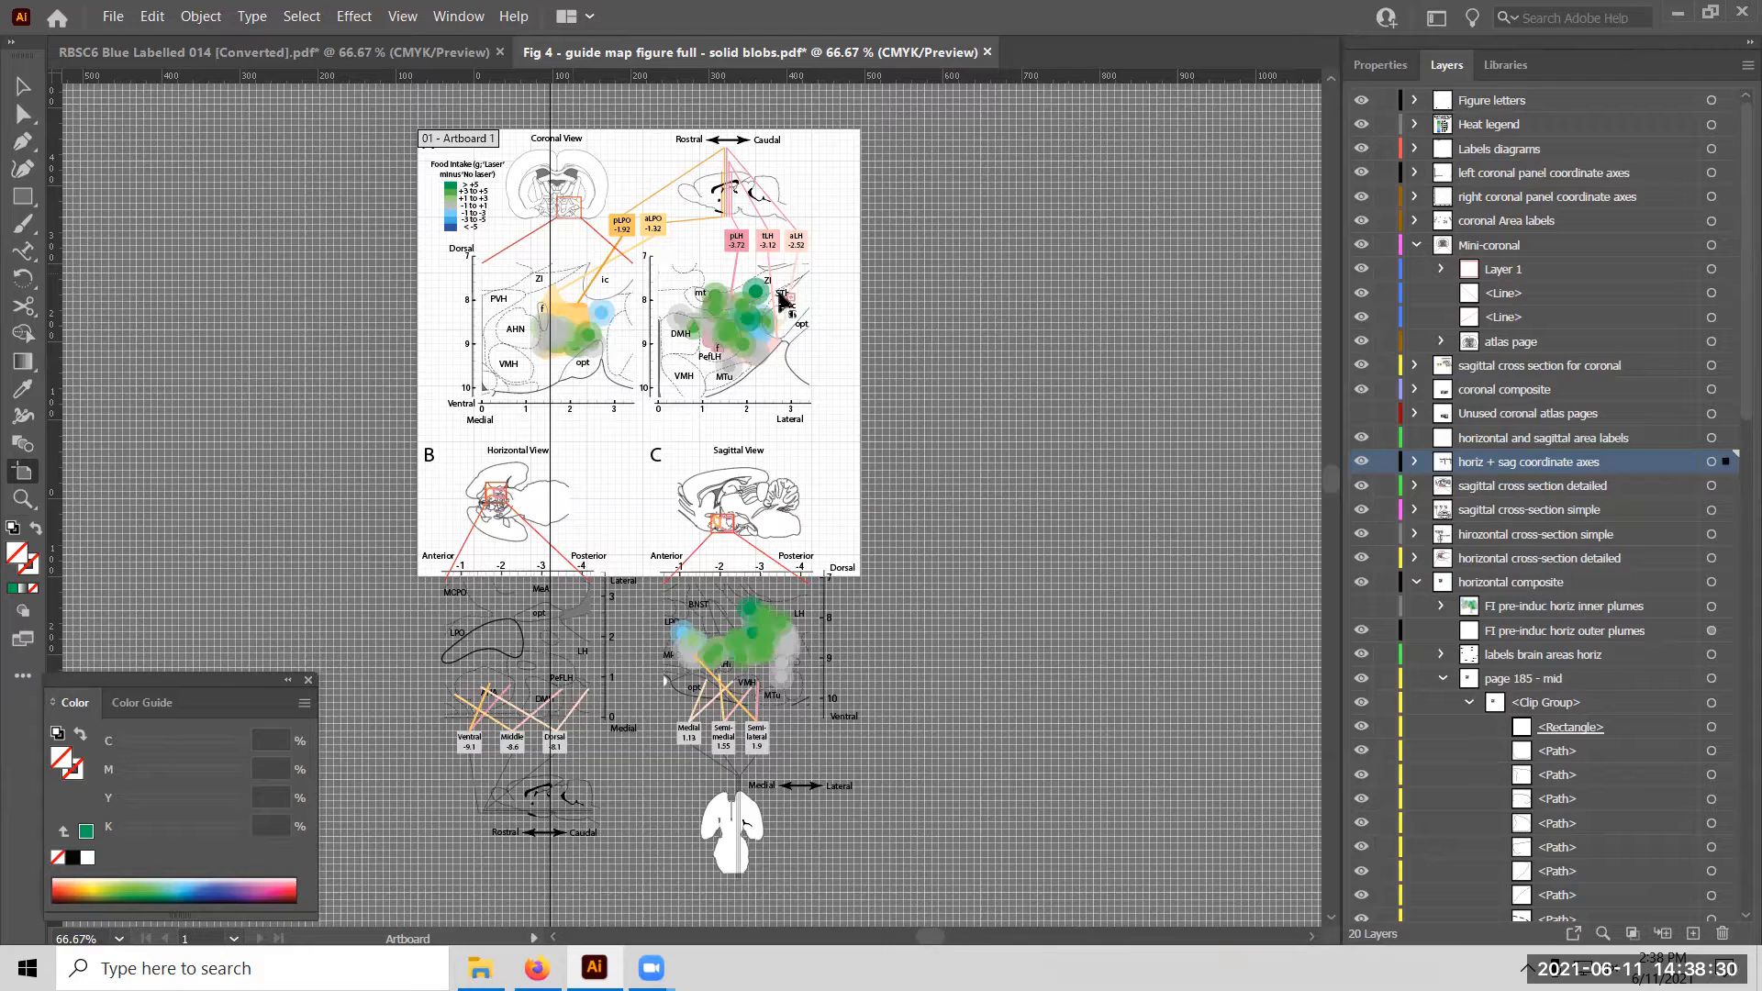
{"action": "right_click", "coordinate": [597, 84]}
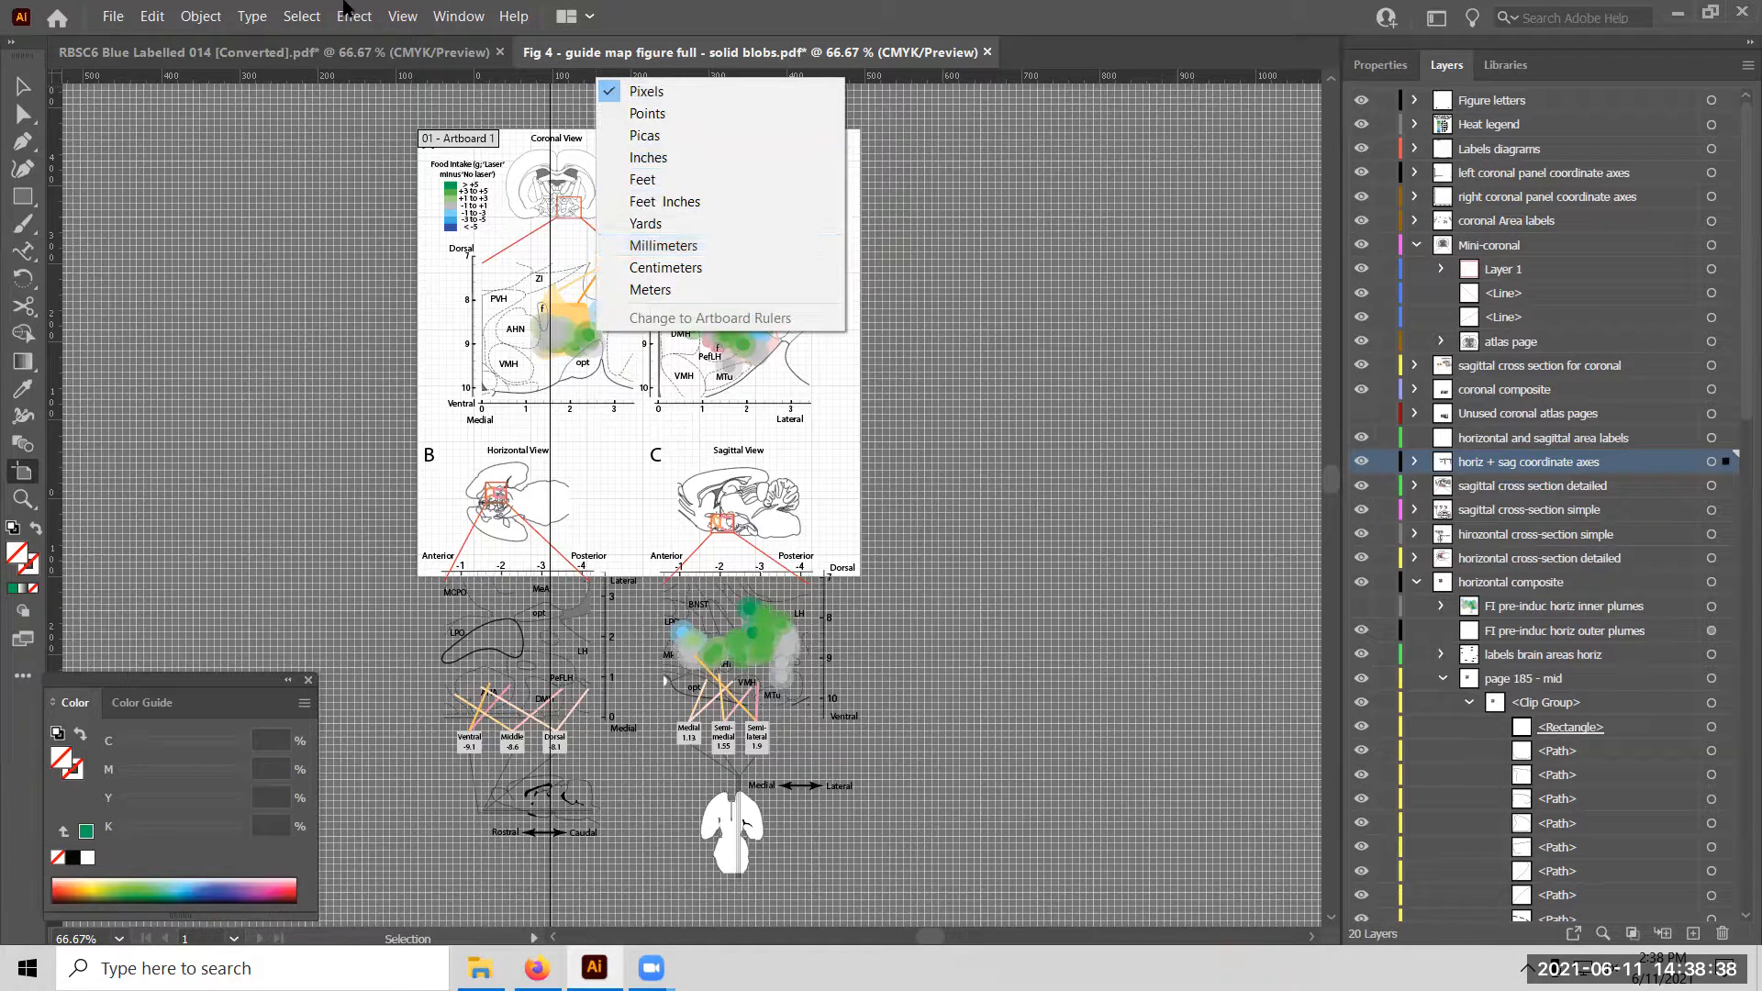
{"action": "left_click", "coordinate": [1095, 248]}
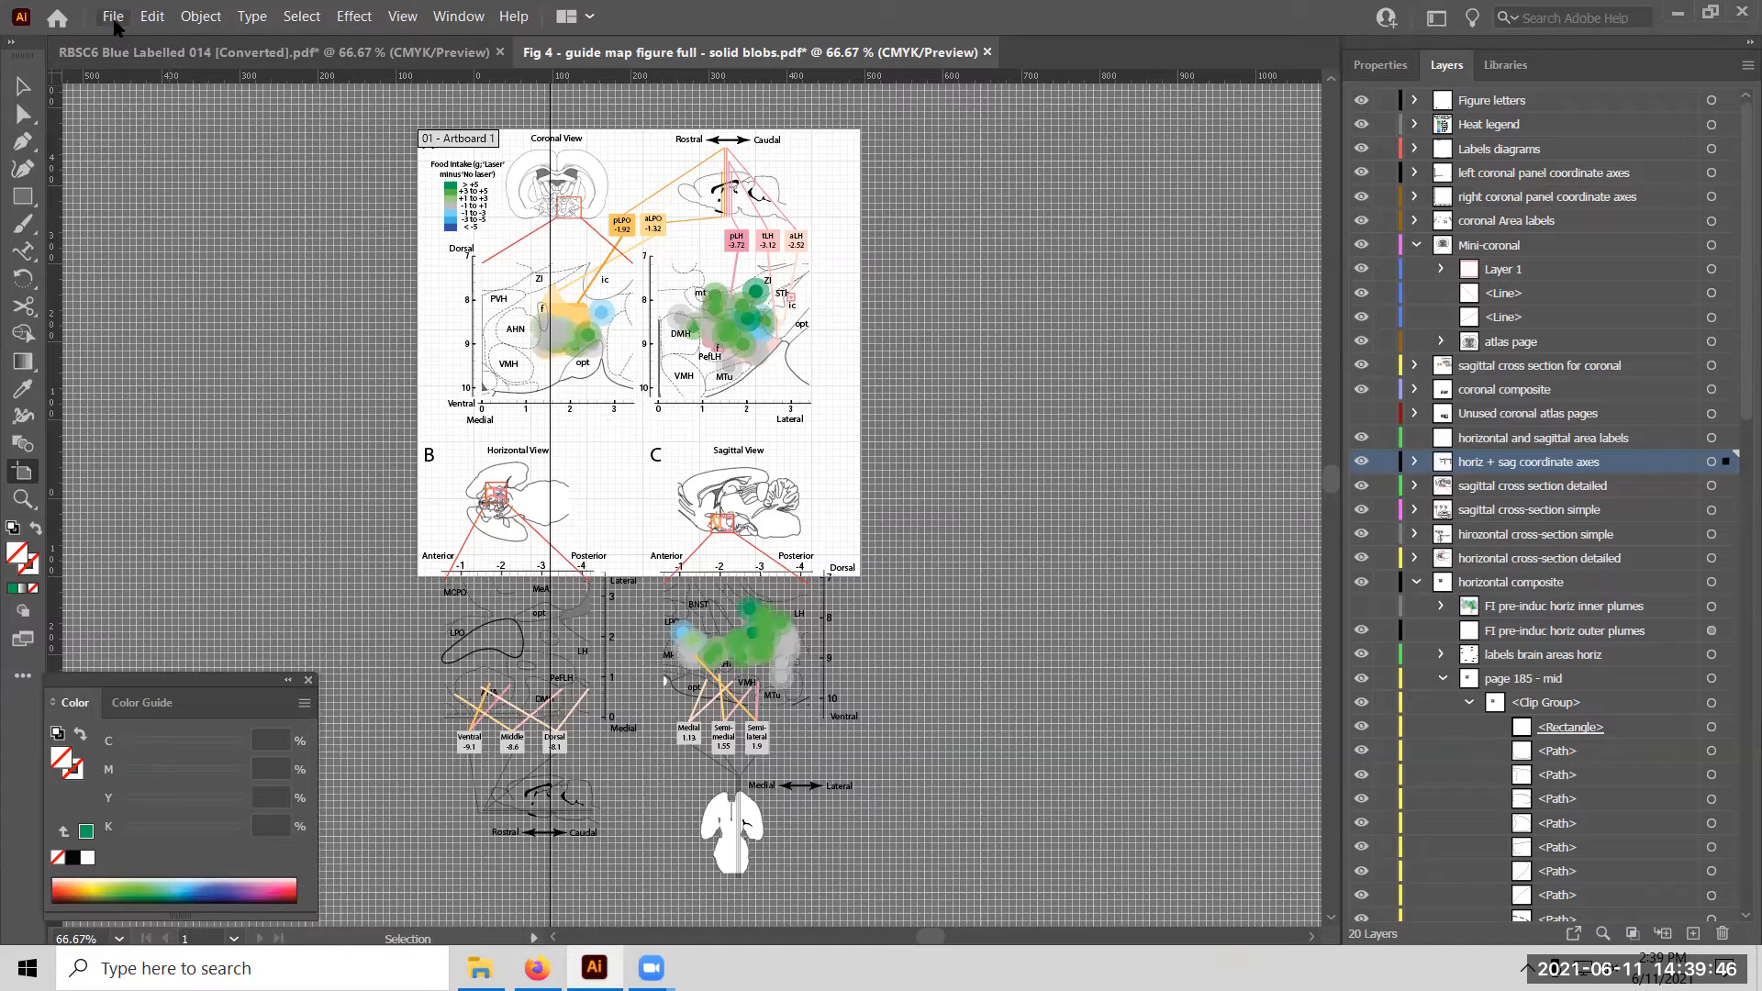
Close the "Fig 4 - guide map figure full - solid blobs.pdf" and "RBSC6 Blue Labelled 014 [Converted].pdf" documents without saving changes.
{"action": "left_click", "coordinate": [988, 52]}
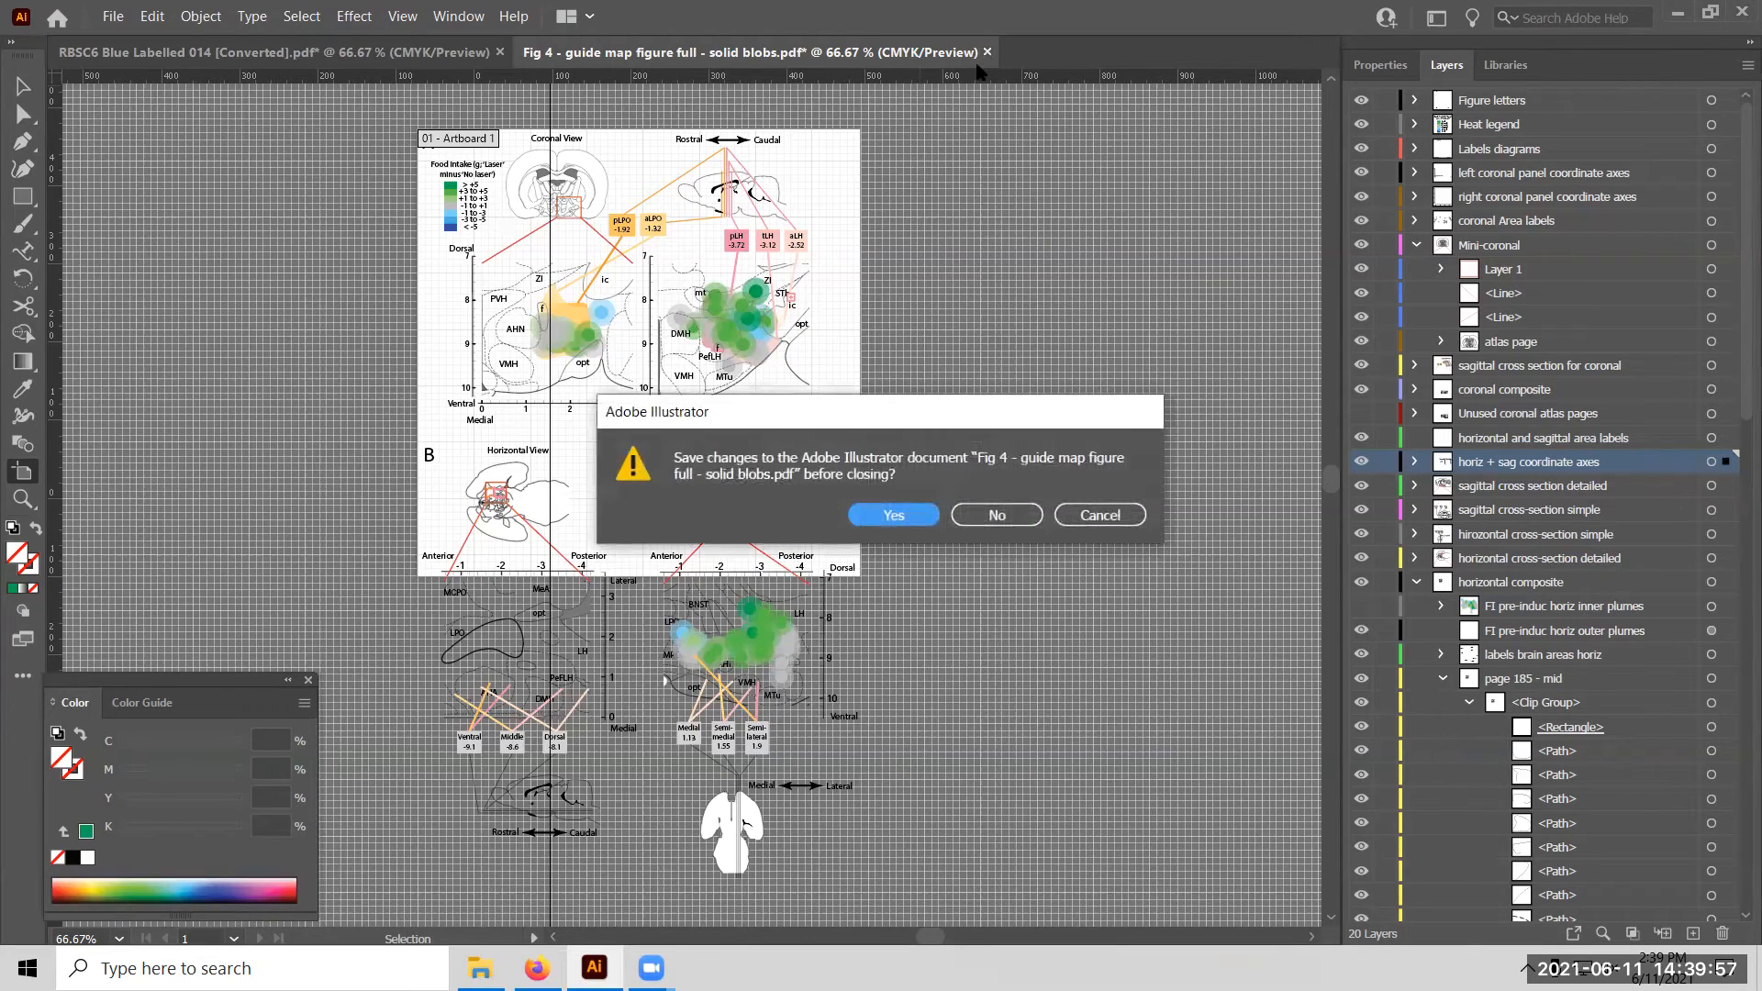
{"action": "left_click", "coordinate": [956, 520]}
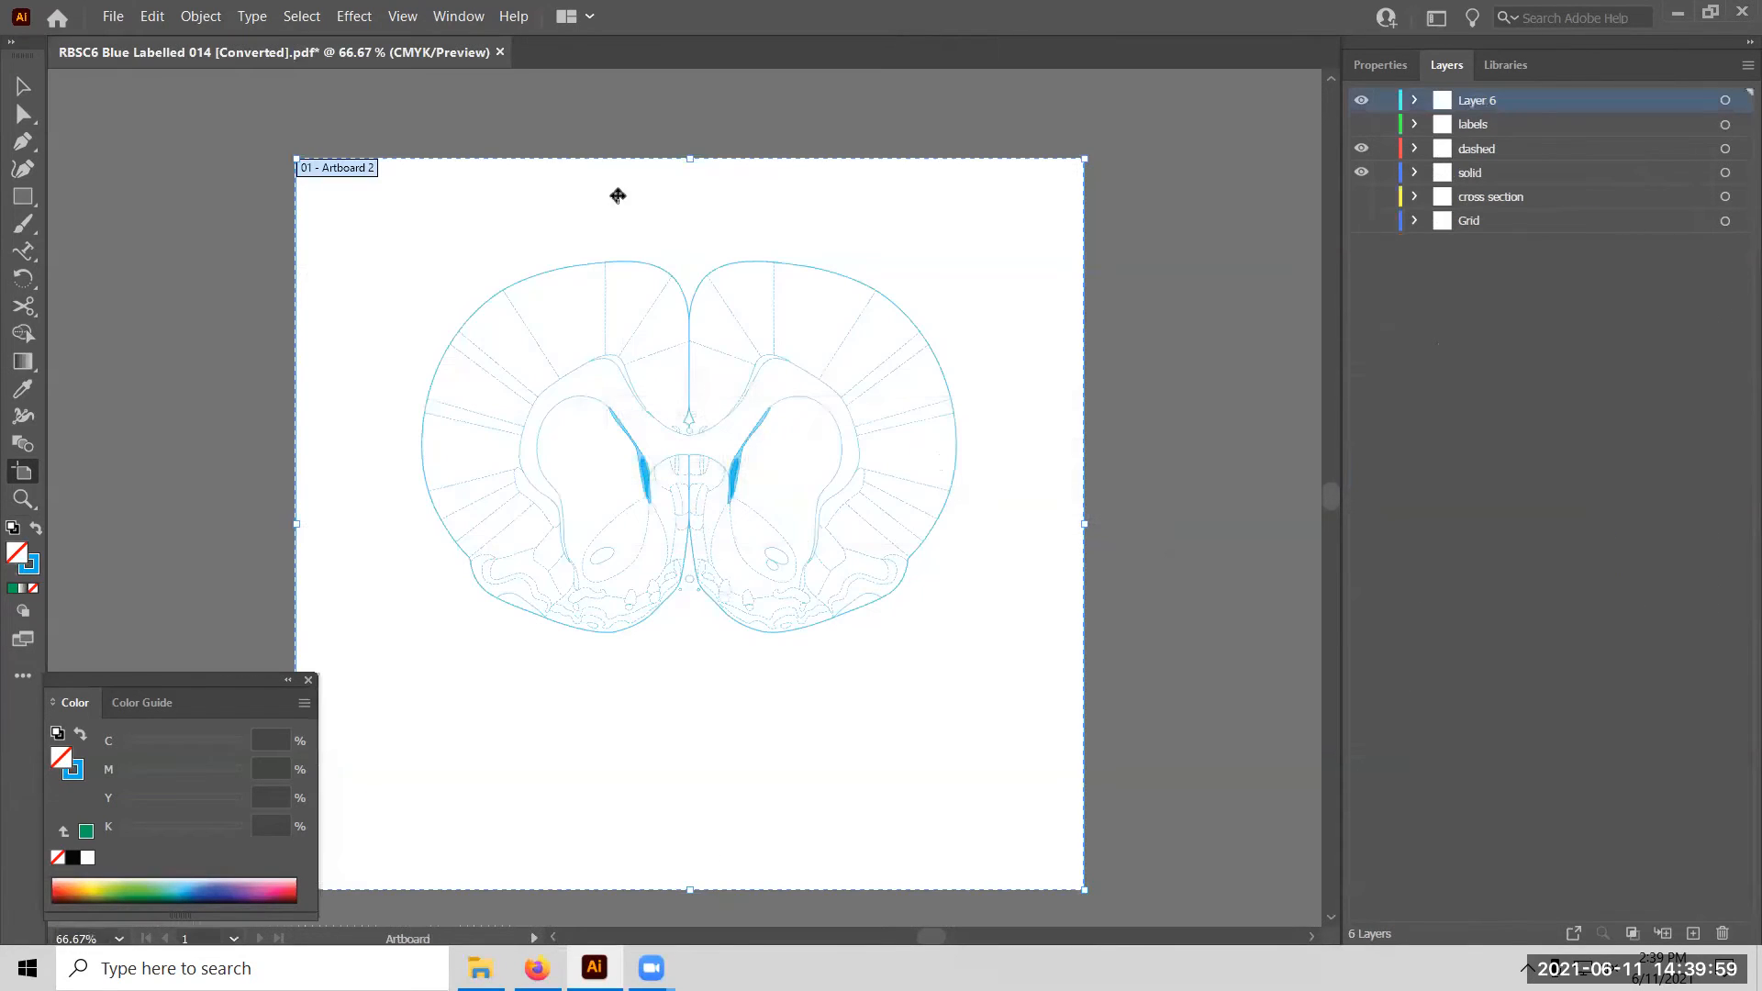
{"action": "left_click", "coordinate": [500, 52]}
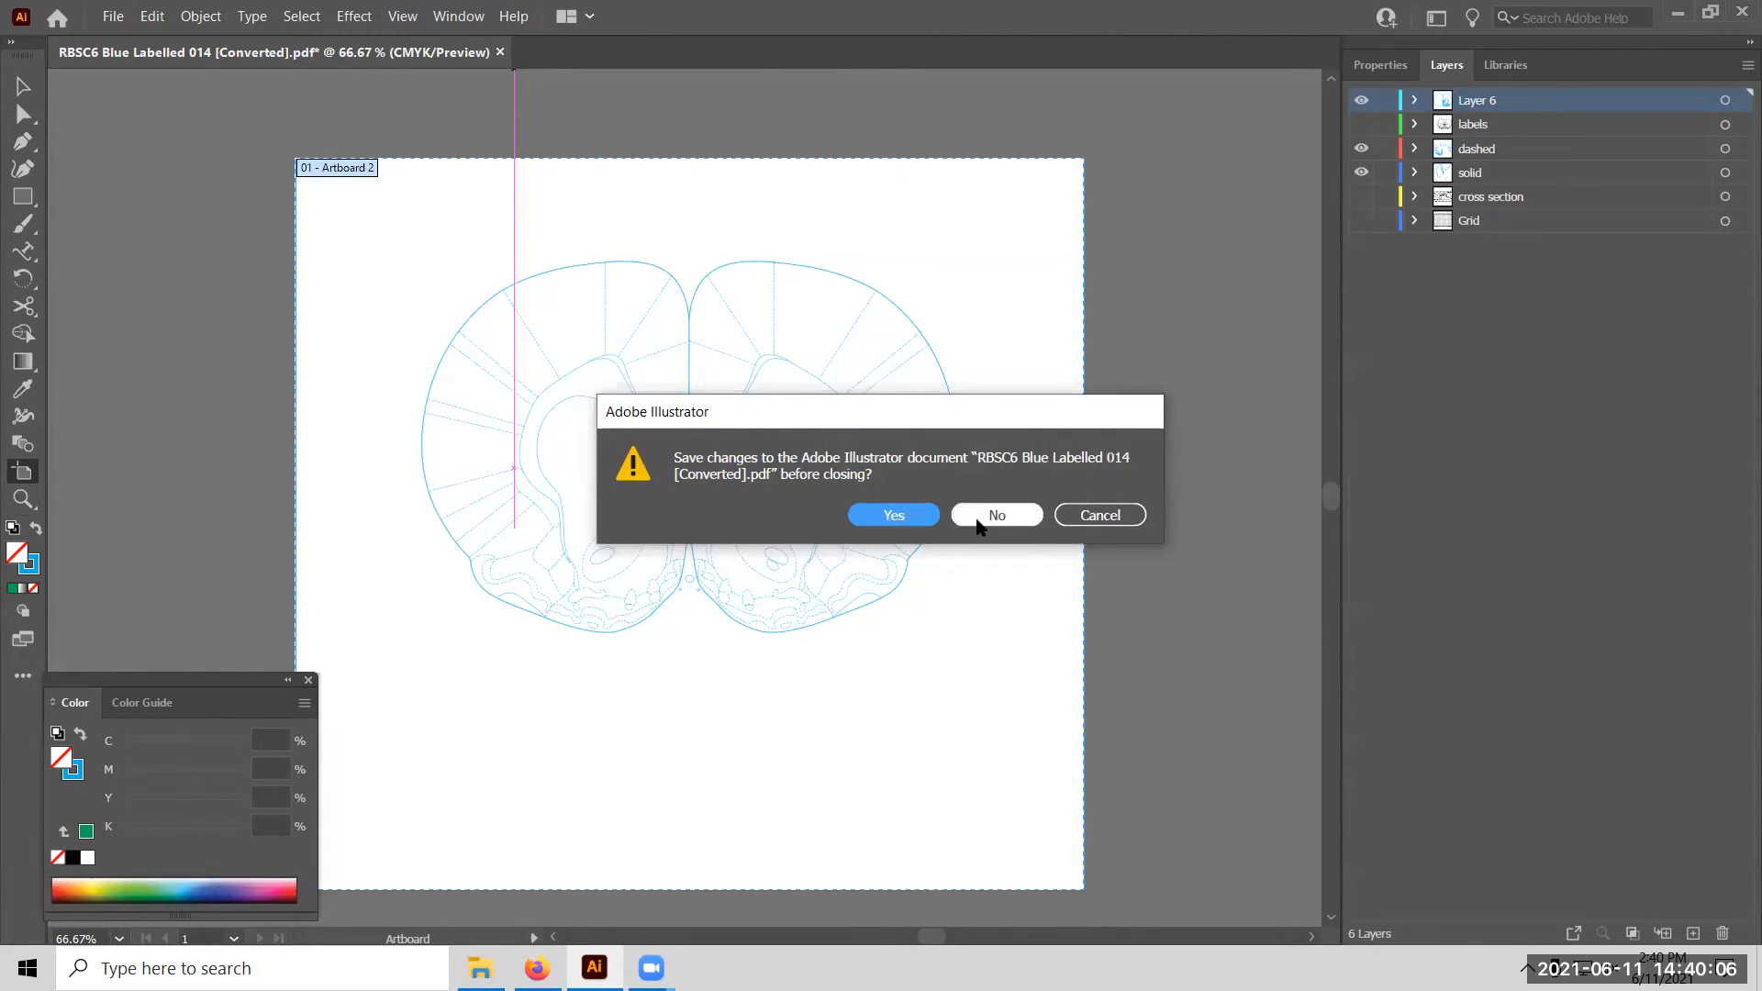
{"action": "left_click", "coordinate": [977, 519]}
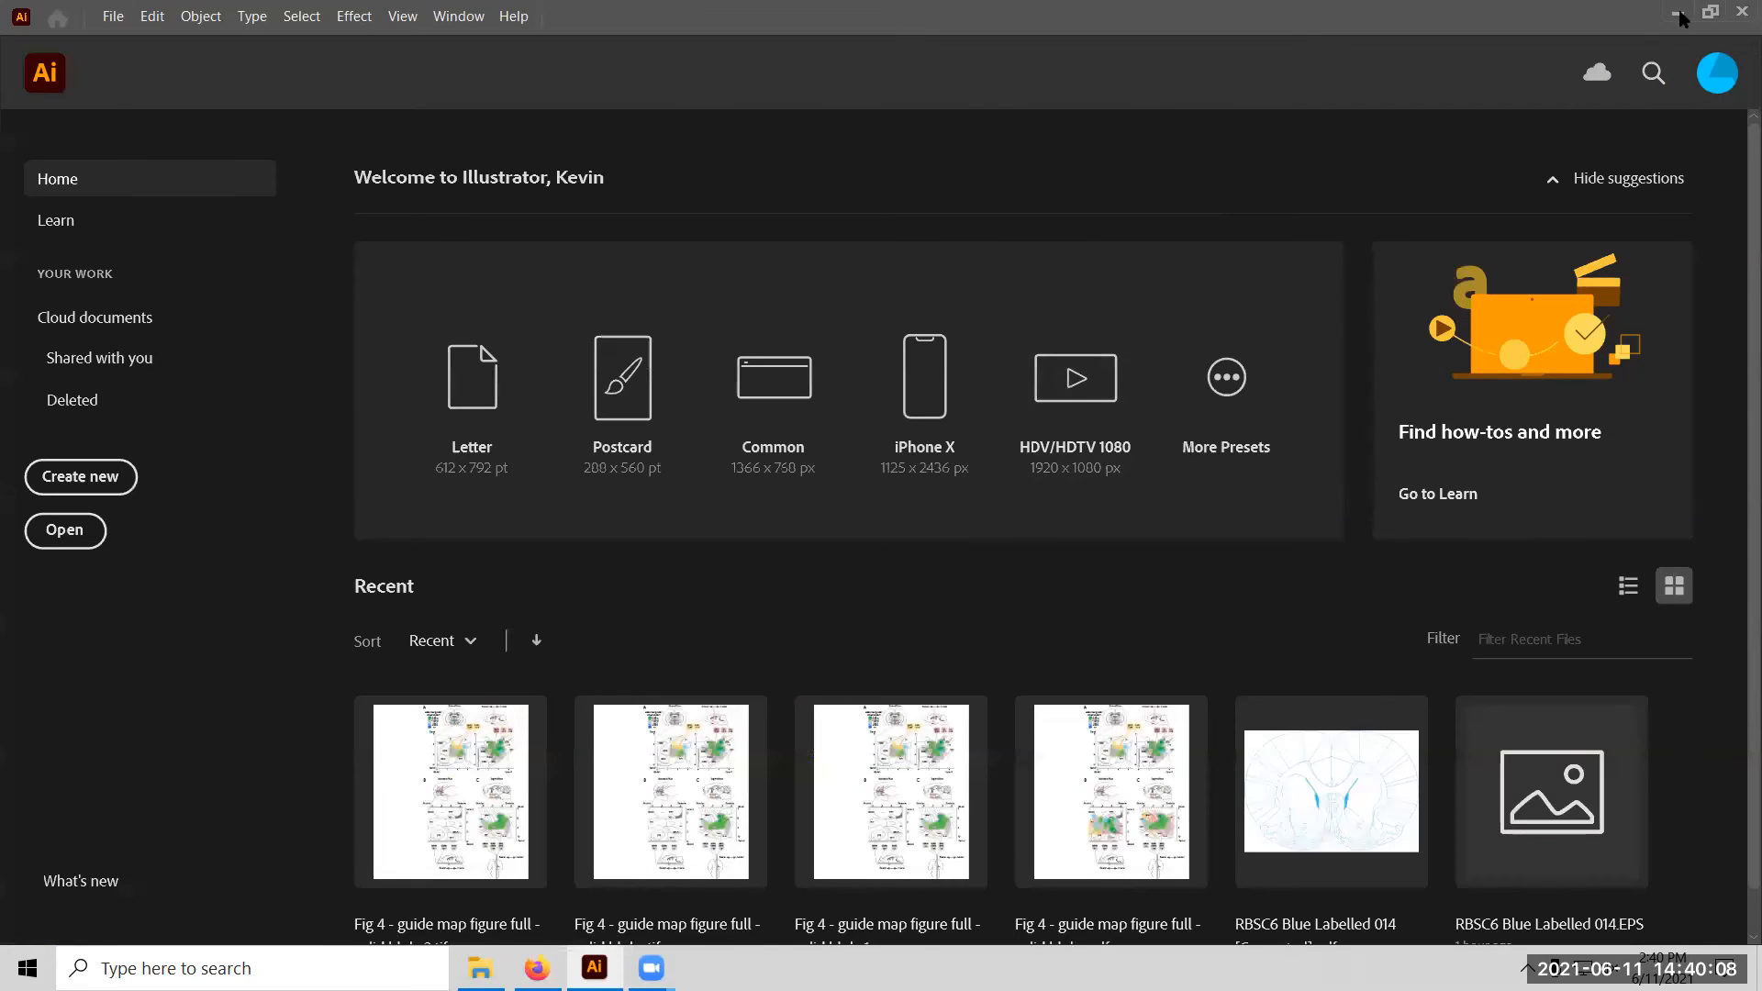